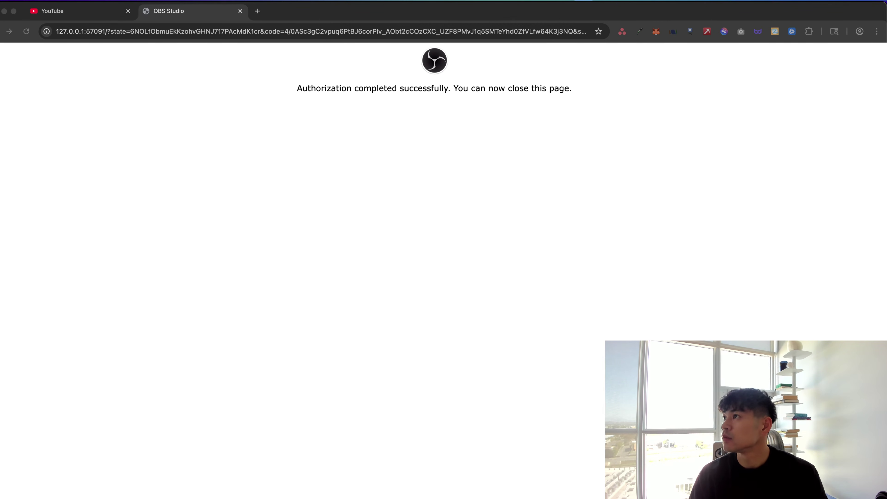
# Move the HUSTLESHEETS x Sales Deal tab from the second Chrome window into the main window
pyautogui.press('super+Tab')
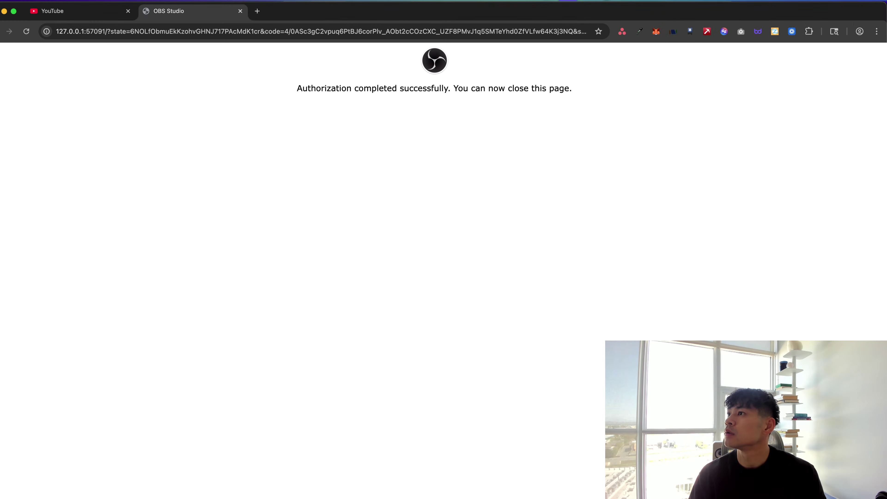
pyautogui.press('super+Tab')
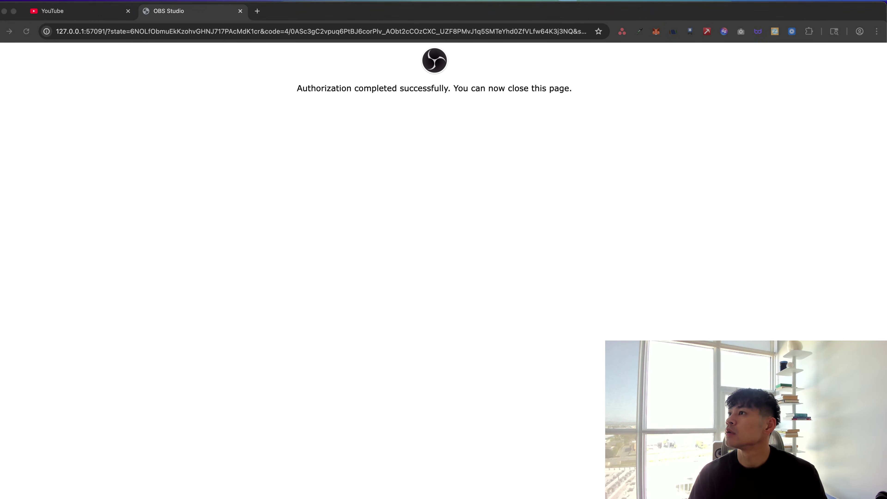
pyautogui.press('super+Tab')
pyautogui.press('super+Tab')
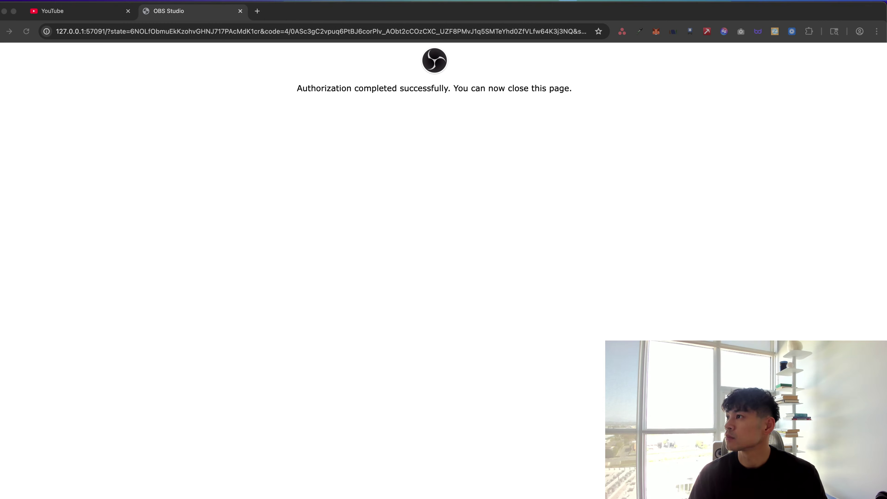
pyautogui.click(526, 320)
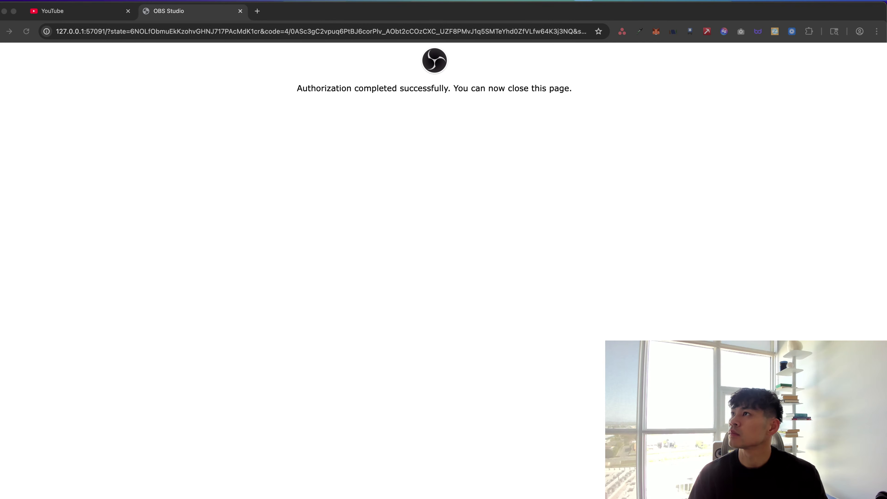
pyautogui.moveTo(648, 48); pyautogui.dragTo(559, 14)
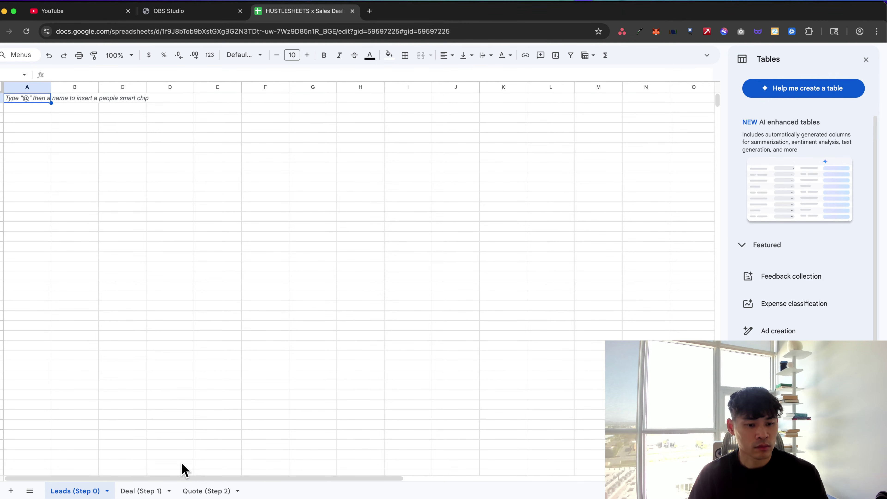
# Switch to the Deal (Step 1) sheet and close the Tables side panel
pyautogui.click(164, 487)
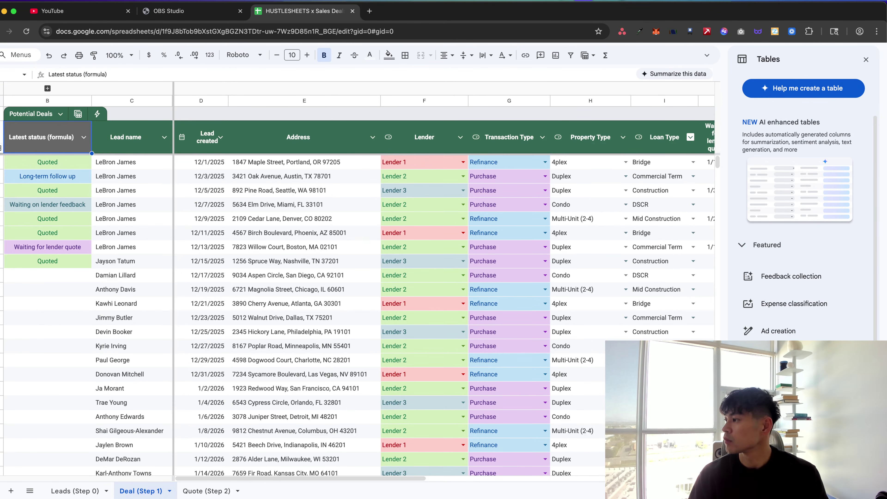
pyautogui.click(865, 61)
pyautogui.click(561, 233)
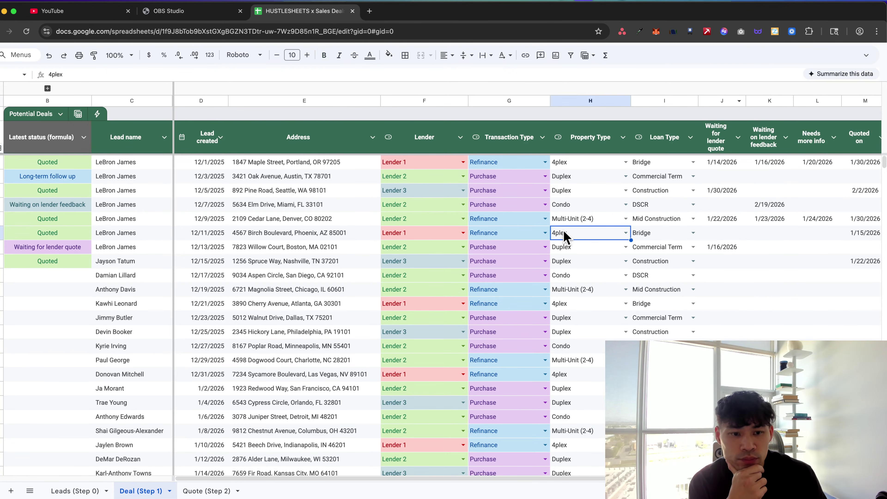
pyautogui.scroll(-5, 564, 237)
pyautogui.scroll(5, 564, 234)
pyautogui.hscroll(5, 564, 235)
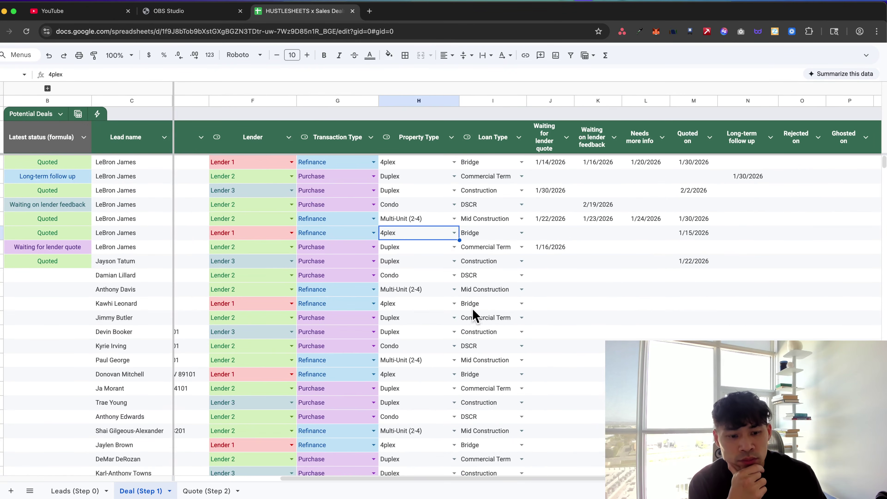
# Enter 1/29/2026 as the Waiting on lender feedback date for the 12/17/2025 lead
pyautogui.click(615, 280)
pyautogui.doubleClick(580, 279)
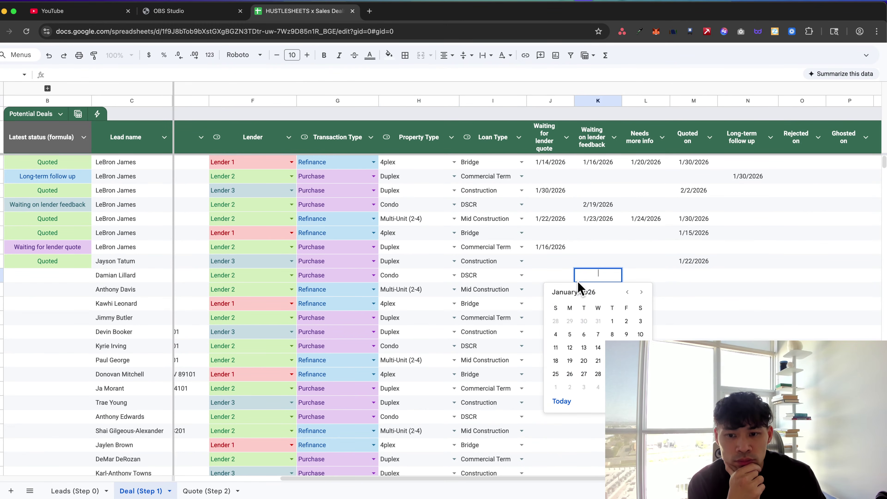
pyautogui.click(611, 373)
pyautogui.click(594, 345)
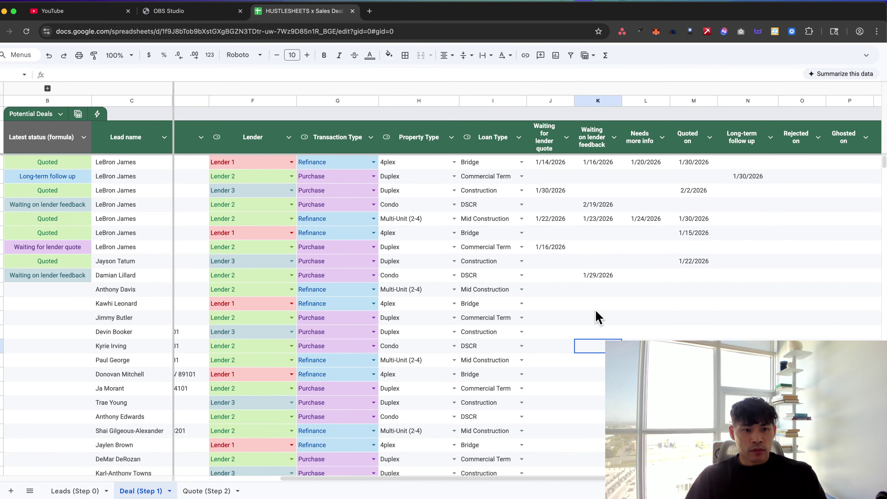
pyautogui.hscroll(-5, 480, 246)
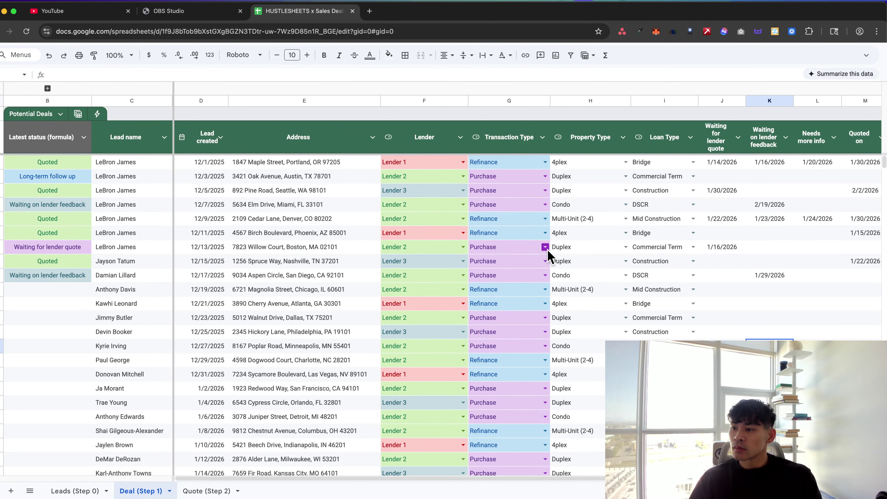
pyautogui.click(575, 237)
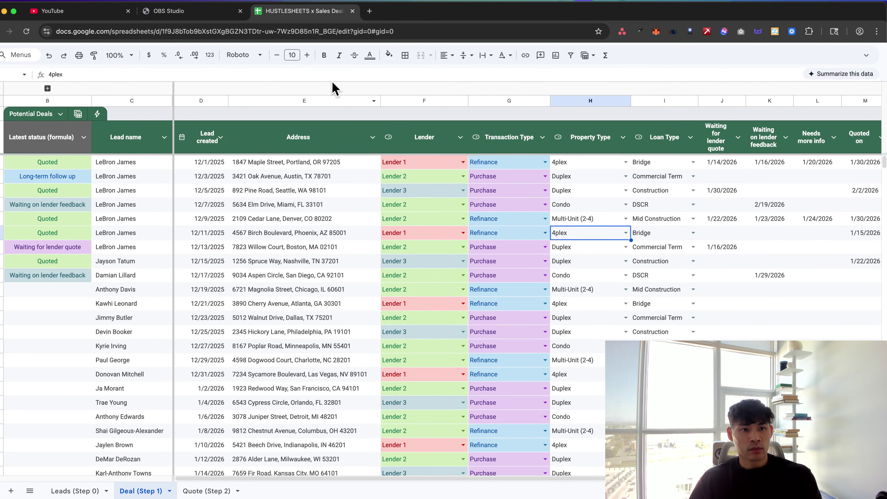
pyautogui.scroll(-3, 337, 210)
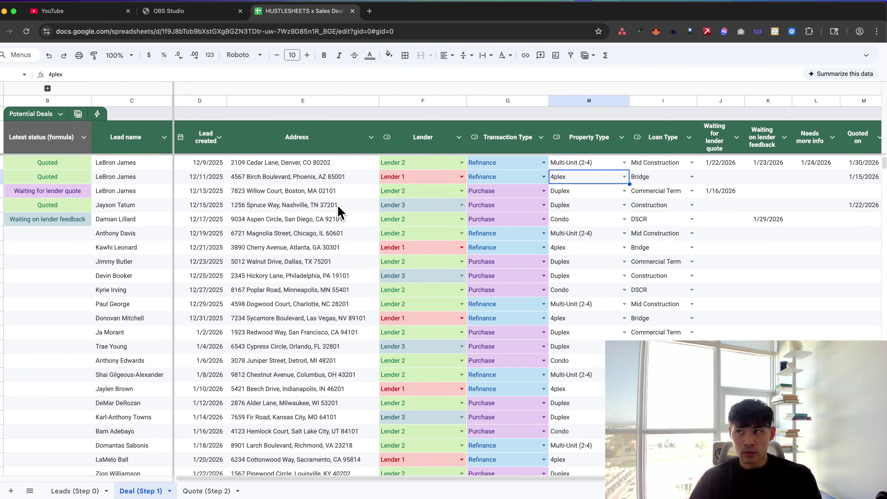
pyautogui.click(341, 259)
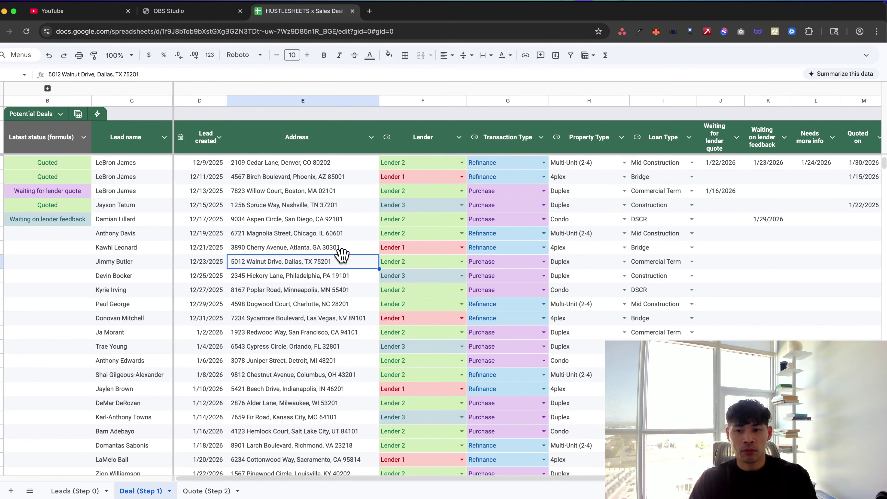
pyautogui.scroll(1, 342, 257)
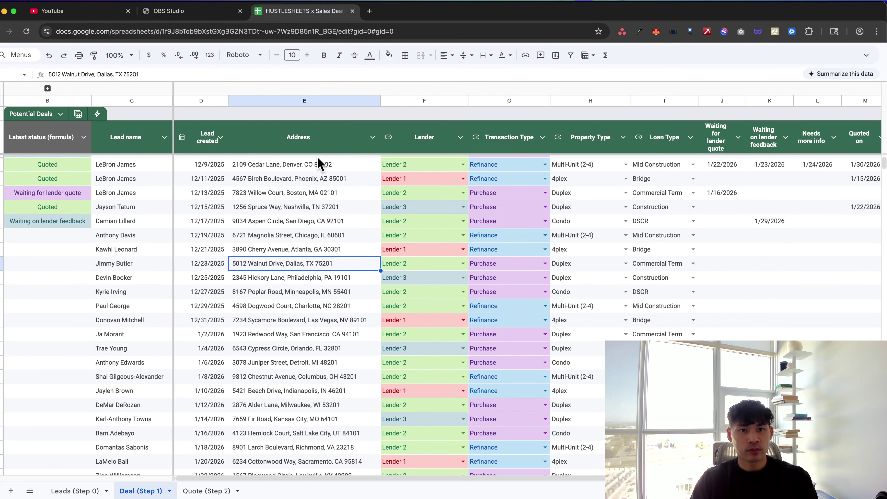
# Bring up a second Chrome window showing the spreadsheet's blank Leads (Step 0) sheet
pyautogui.click(271, 31)
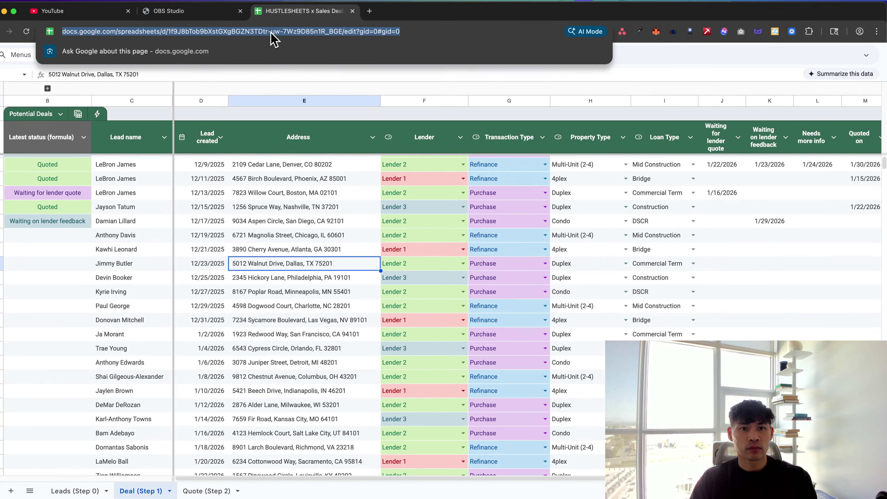
pyautogui.press('Escape')
pyautogui.click(317, 151)
pyautogui.press('super+n')
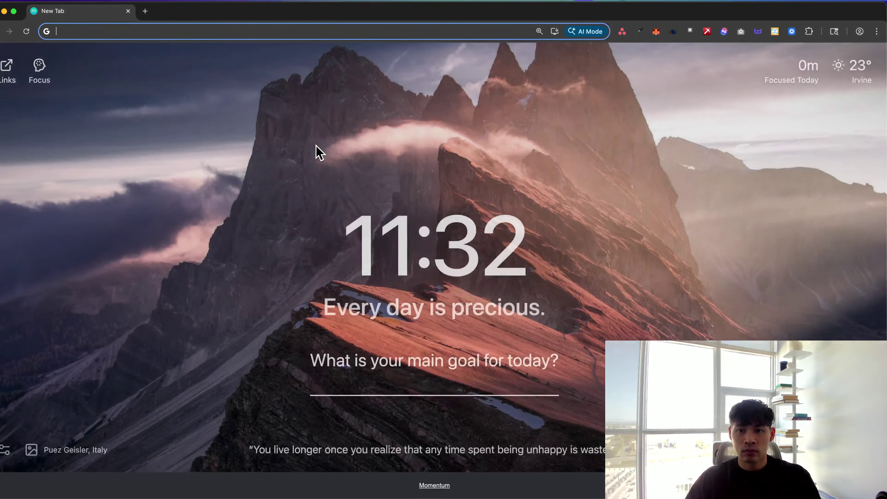
pyautogui.press('ctrl+alt+super+Right')
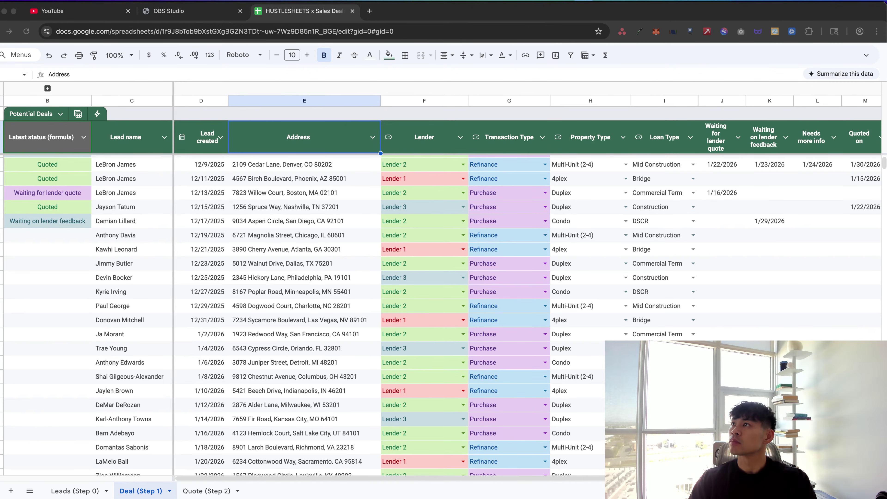
pyautogui.press('super+n')
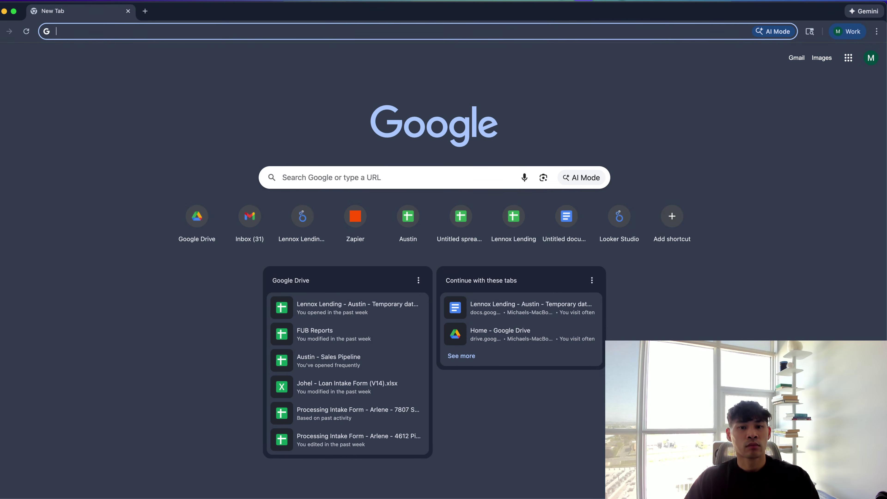
pyautogui.press('super+w')
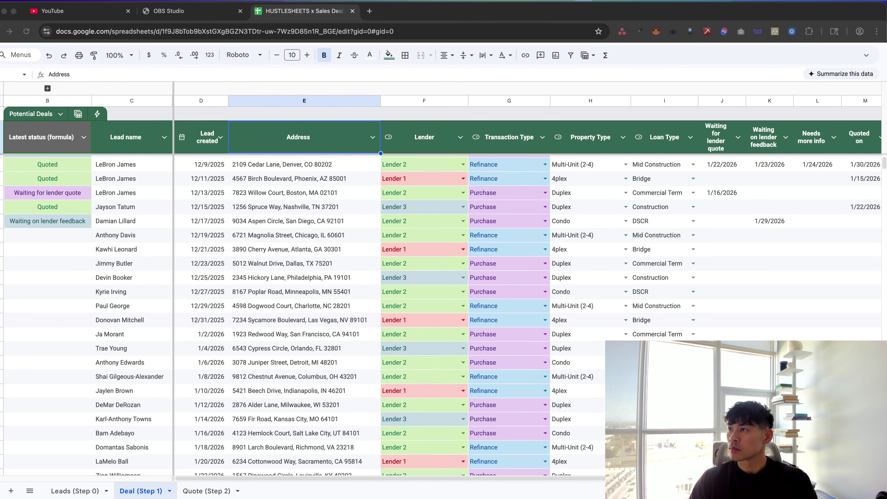
pyautogui.press('super+grave')
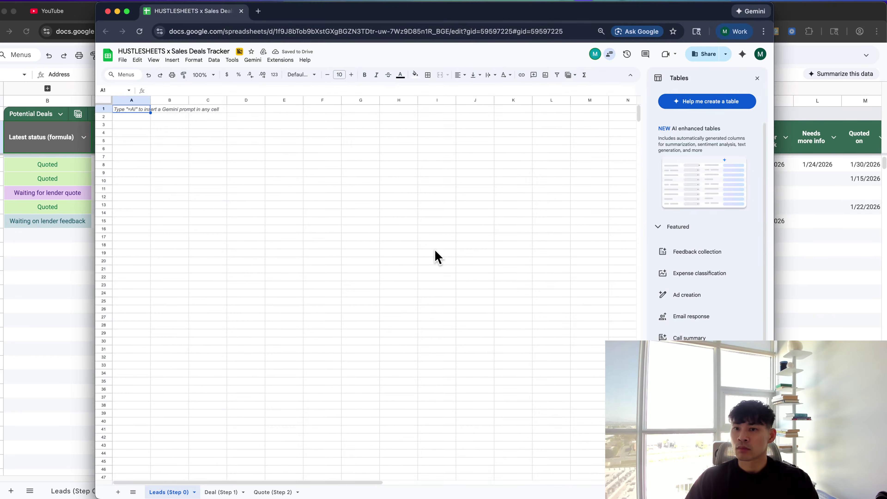
# Show the Deal (Step 1) sheet in a maximised window with the Tables panel closed
pyautogui.click(225, 491)
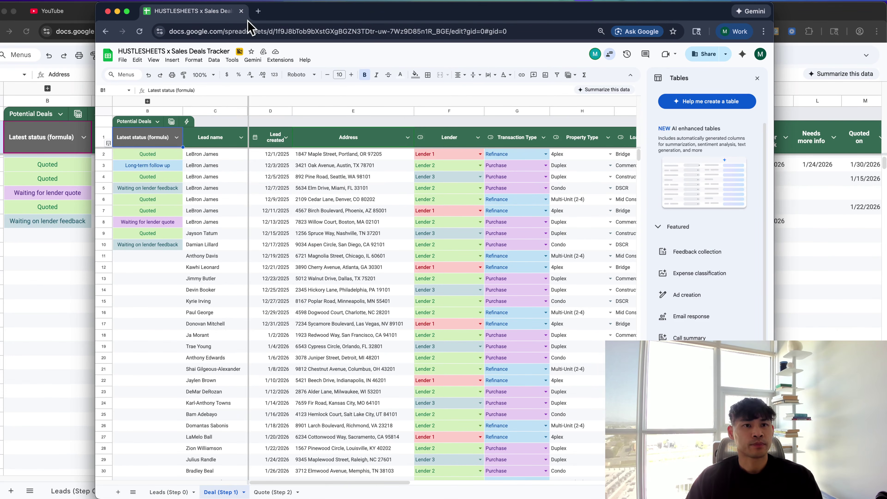
pyautogui.press('super+grave')
pyautogui.press('super+grave')
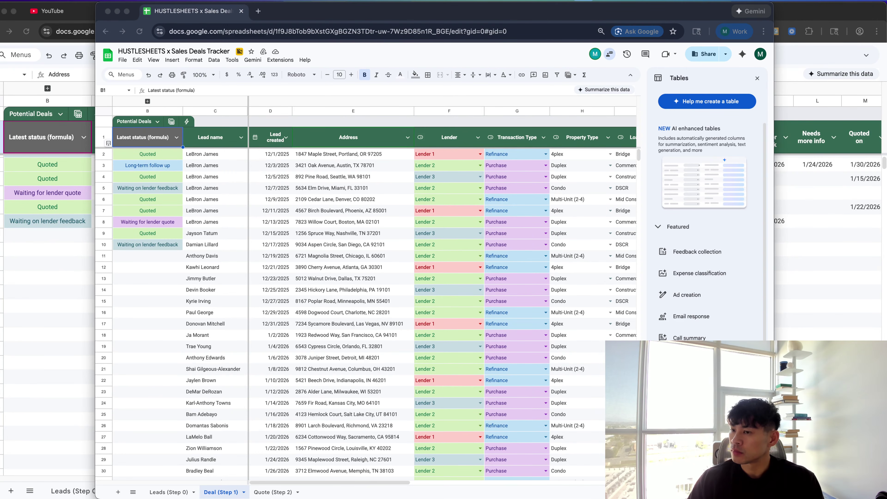
pyautogui.press('super+Tab')
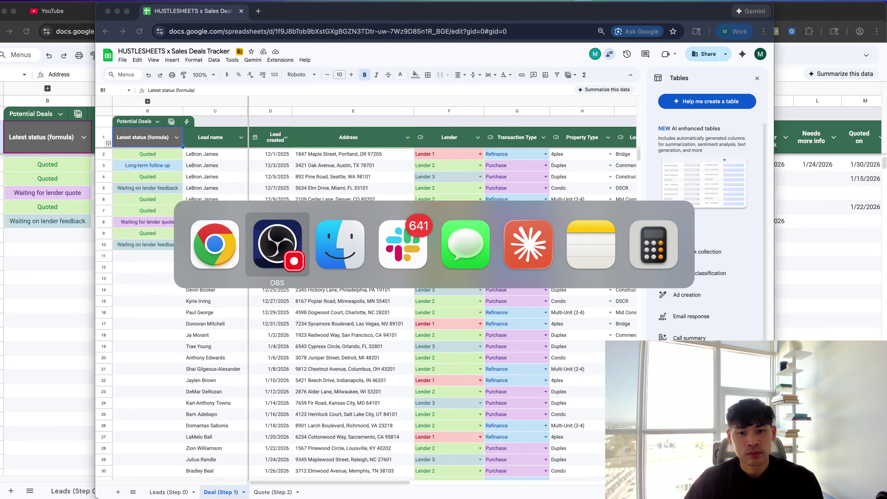
pyautogui.press('Tab')
pyautogui.press('Tab')
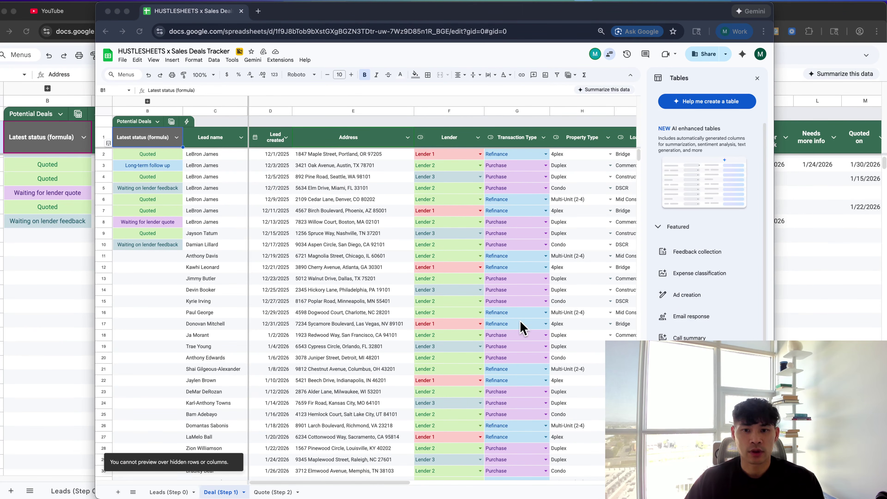
pyautogui.click(357, 326)
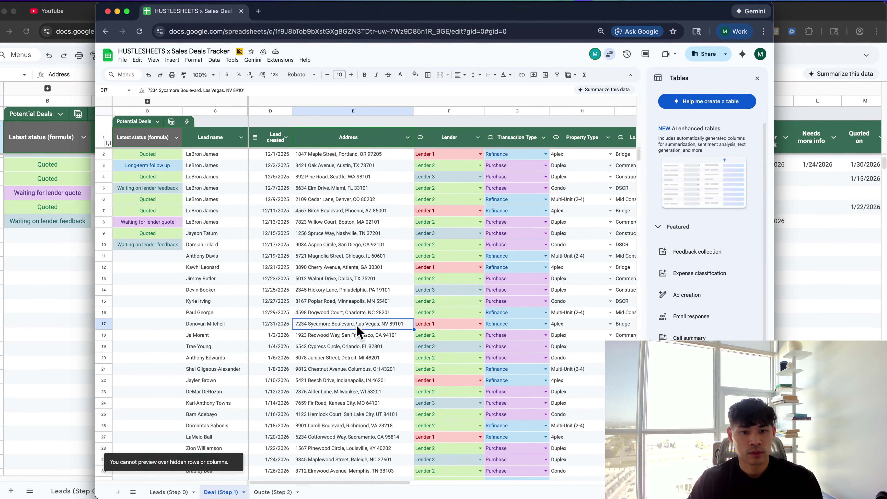
pyautogui.hotkey('ctrl', 'alt', 'Return')
pyautogui.scroll(-2, 266, 262)
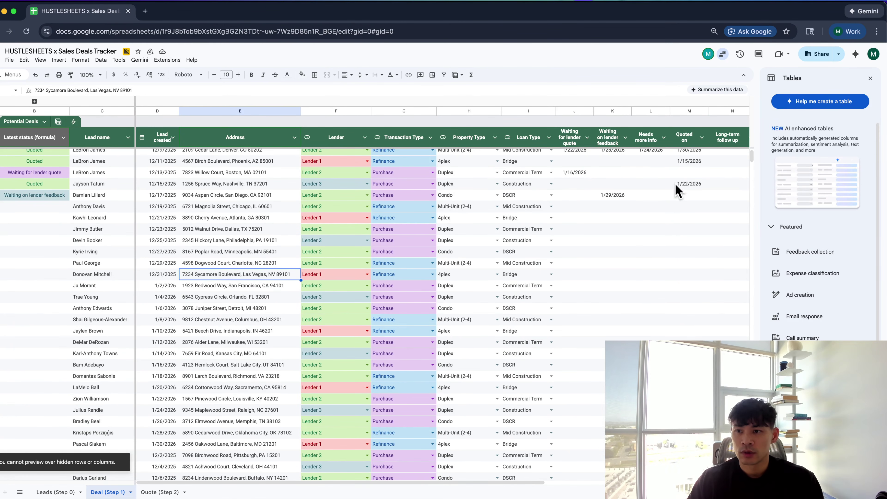
pyautogui.click(868, 79)
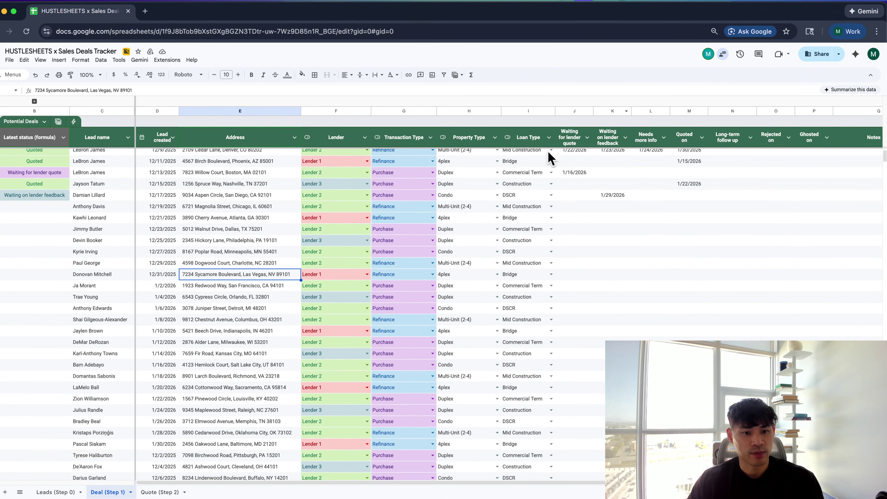
pyautogui.scroll(-5, 475, 271)
pyautogui.scroll(6, 475, 272)
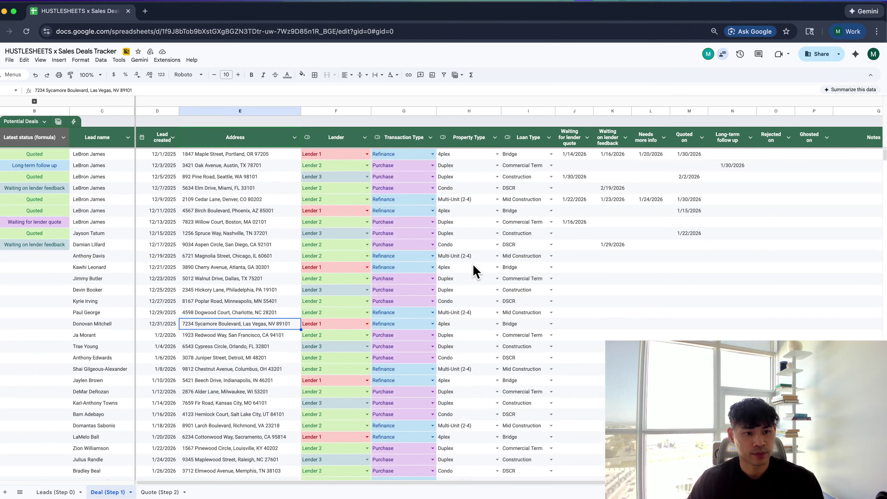
# Enter 1/29/2026 lender feedback for the 12/19/2025 lead and a 1/22/2026 quote date for 12/21/2025
pyautogui.doubleClick(594, 257)
pyautogui.click(624, 335)
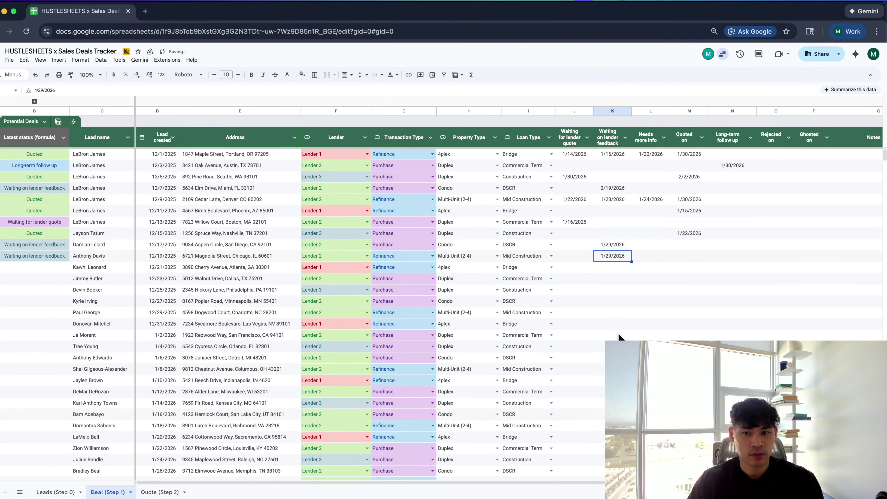
pyautogui.click(583, 269)
pyautogui.doubleClick(583, 270)
pyautogui.click(588, 334)
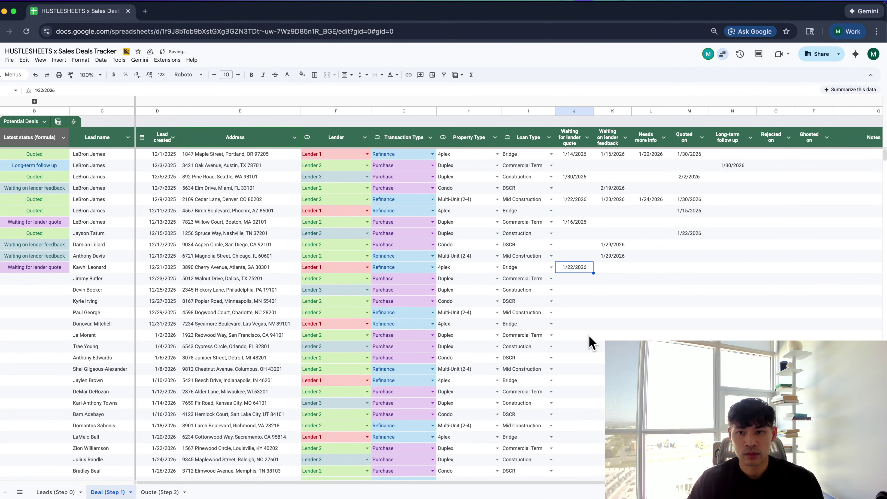
pyautogui.press('super+equal')
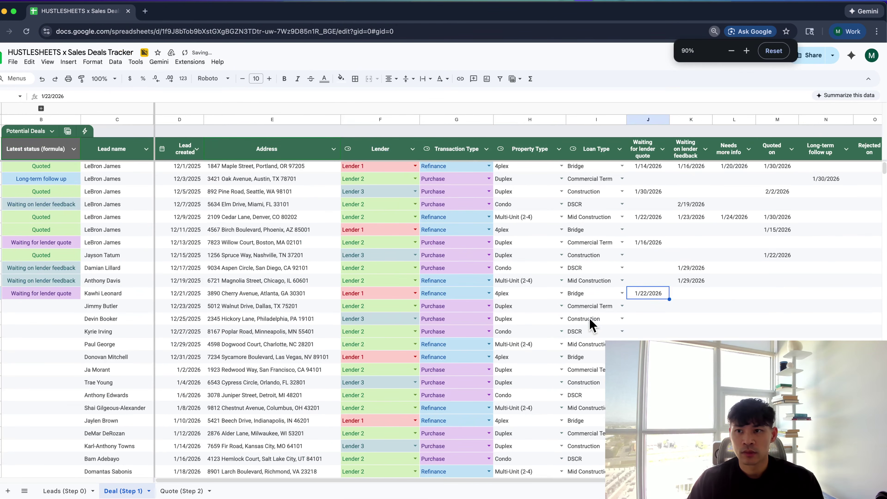
# Make a copy of the spreadsheet named 'Sales Rep Deal Tracker'
pyautogui.click(12, 62)
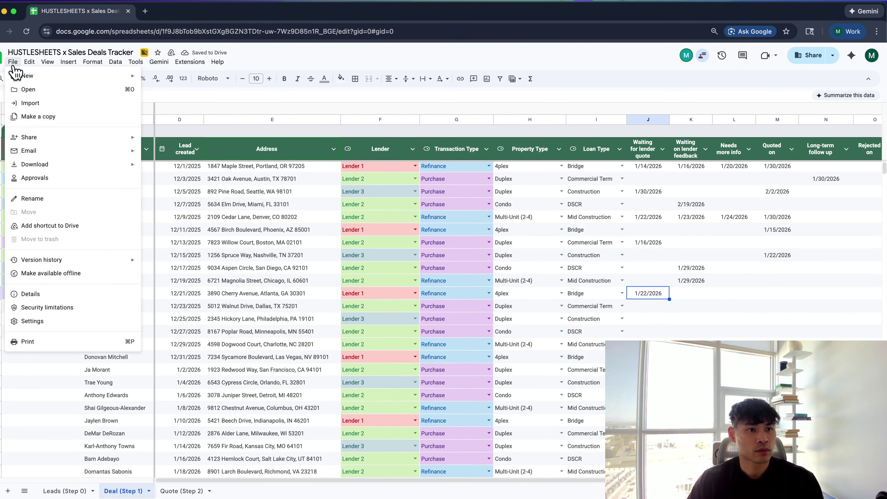
pyautogui.click(35, 119)
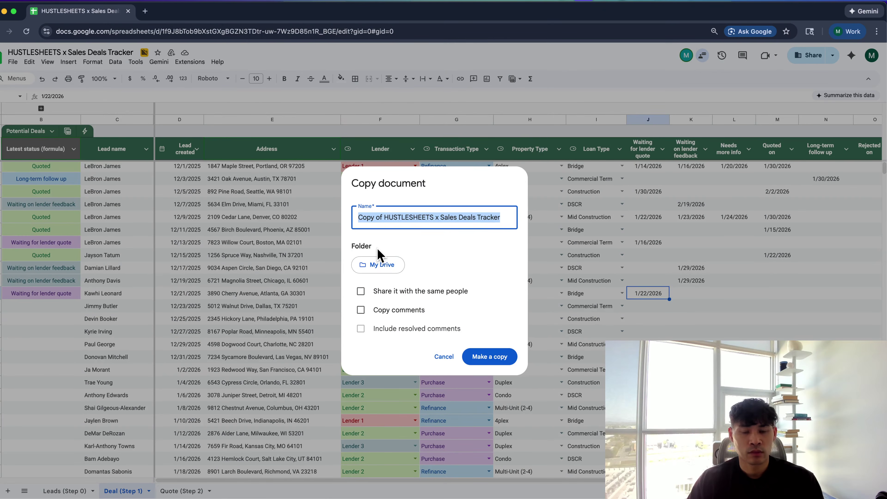
pyautogui.write('Sales')
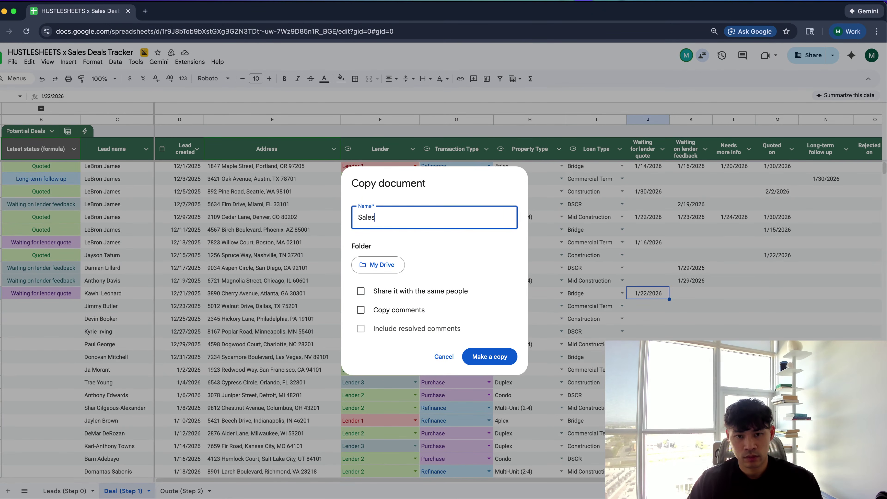
pyautogui.write(' Rep D')
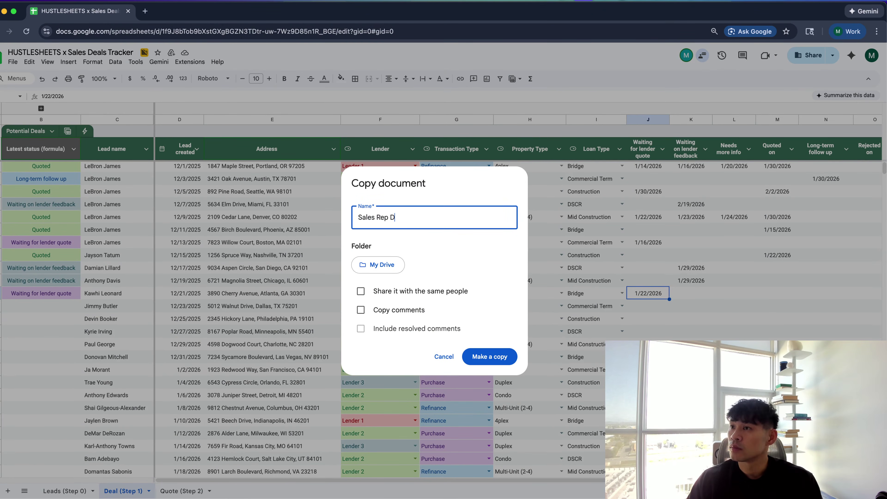
pyautogui.write('eal Tracker')
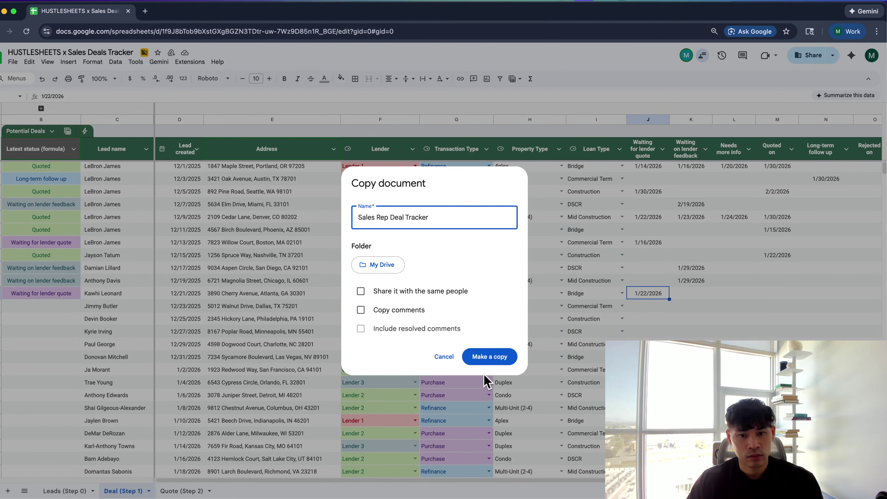
pyautogui.click(489, 359)
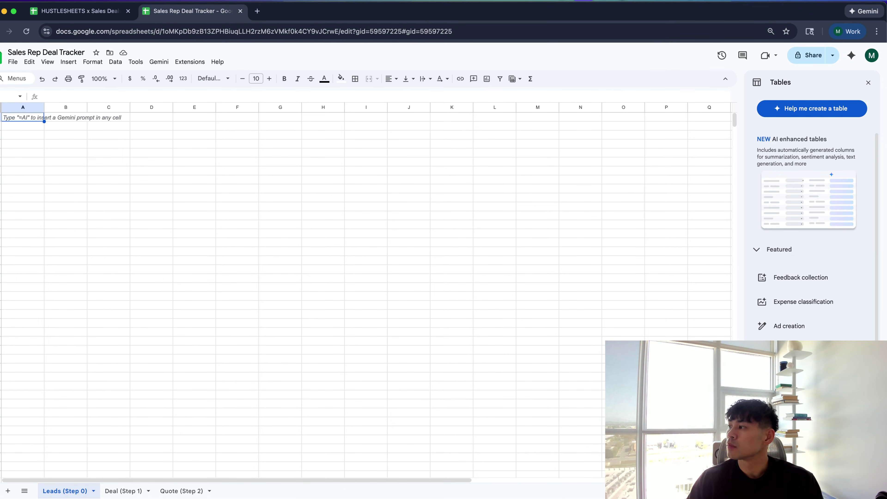
pyautogui.click(451, 206)
# In the copy, go to the empty Leads (Step 0) sheet and select cell A1
pyautogui.click(145, 489)
pyautogui.click(87, 490)
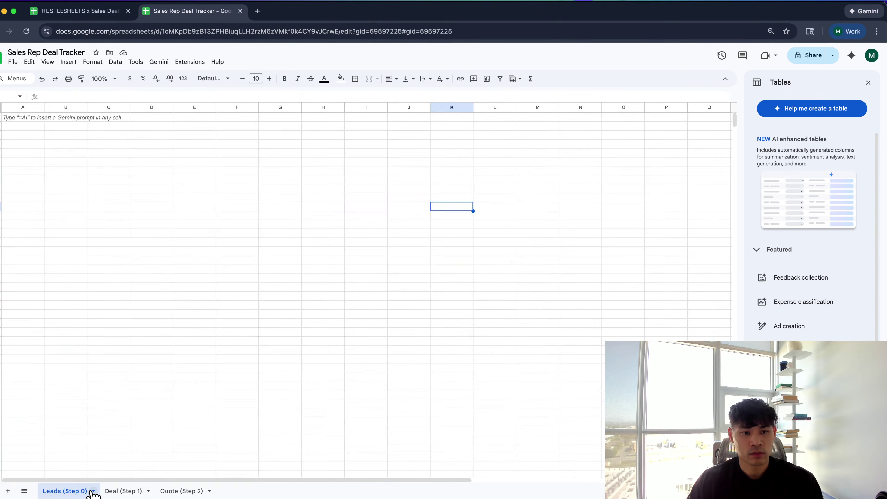
pyautogui.hscroll(1, 368, 342)
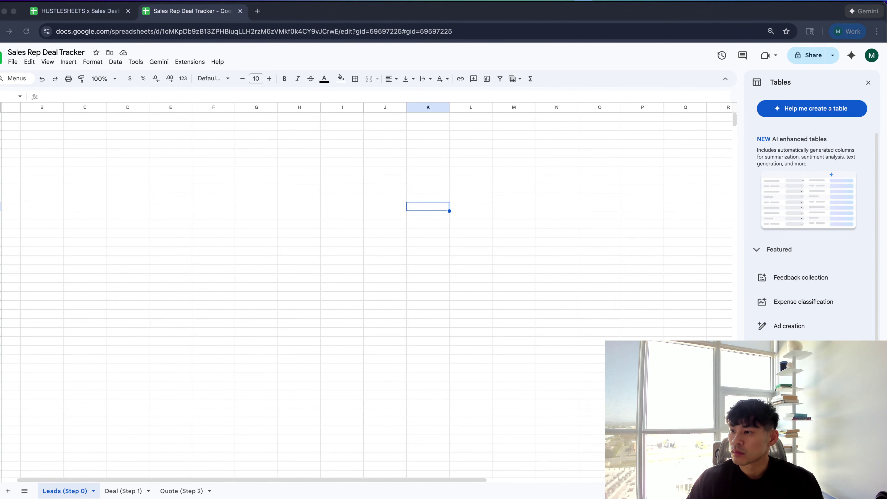
pyautogui.hscroll(-1, 30, 129)
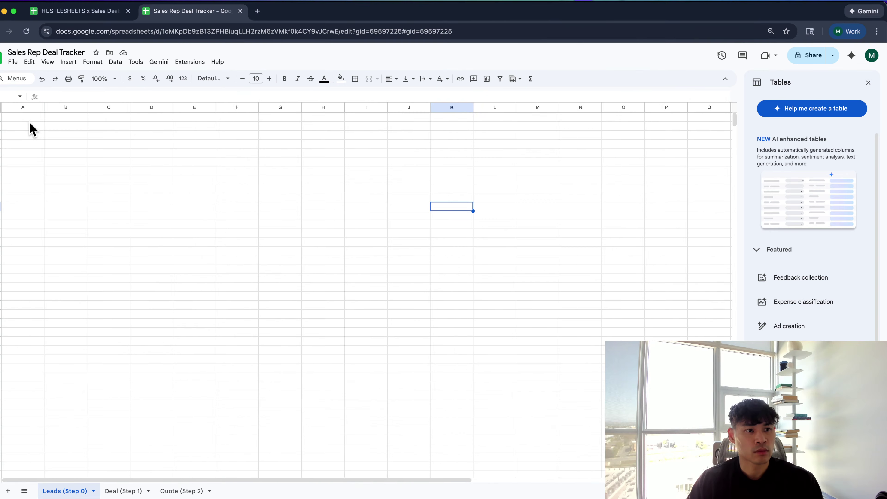
pyautogui.click(29, 117)
# Enter headers Lead Stage, Transfer to Deal Date and Sponsor Name in A1:C1
pyautogui.write('Lead S')
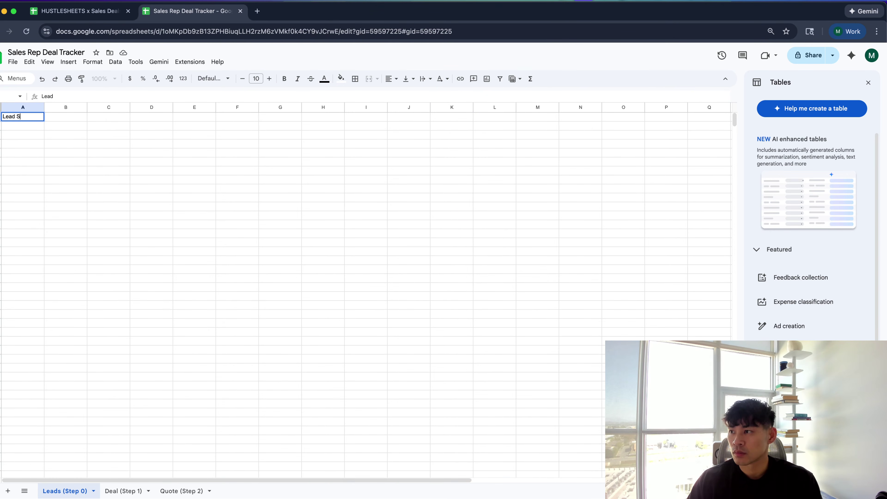
pyautogui.write('tage')
pyautogui.press('Tab')
pyautogui.write('Trans')
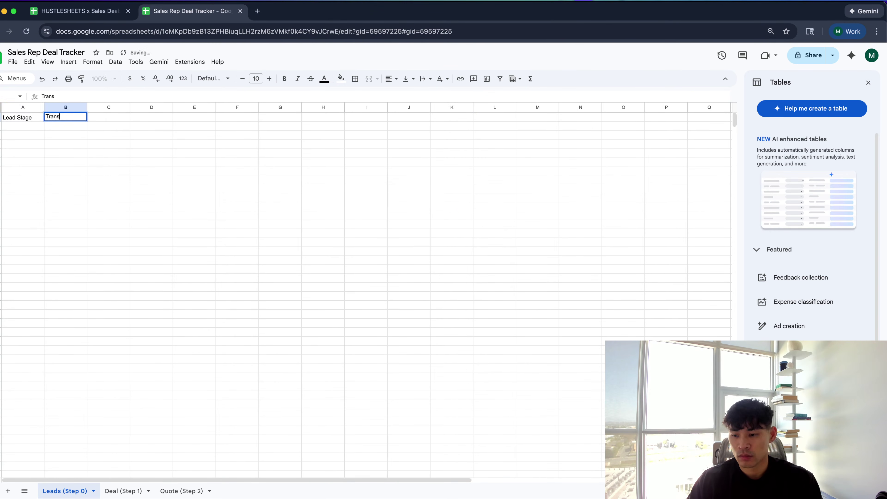
pyautogui.write('fer to Deal d')
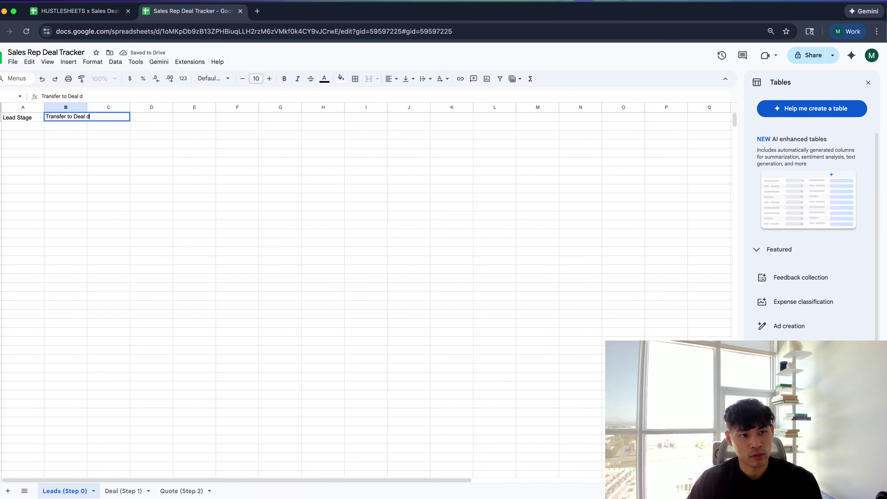
pyautogui.press('BackSpace')
pyautogui.write('Date')
pyautogui.press('Tab')
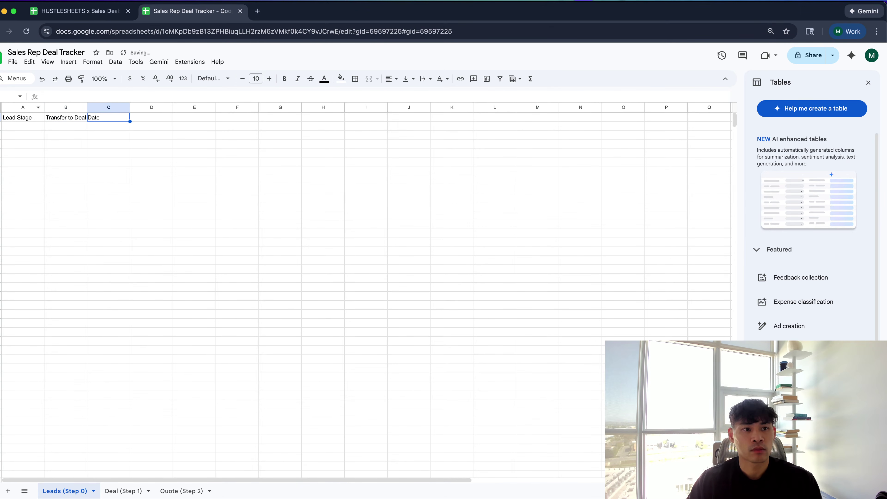
pyautogui.write('Sponsor ')
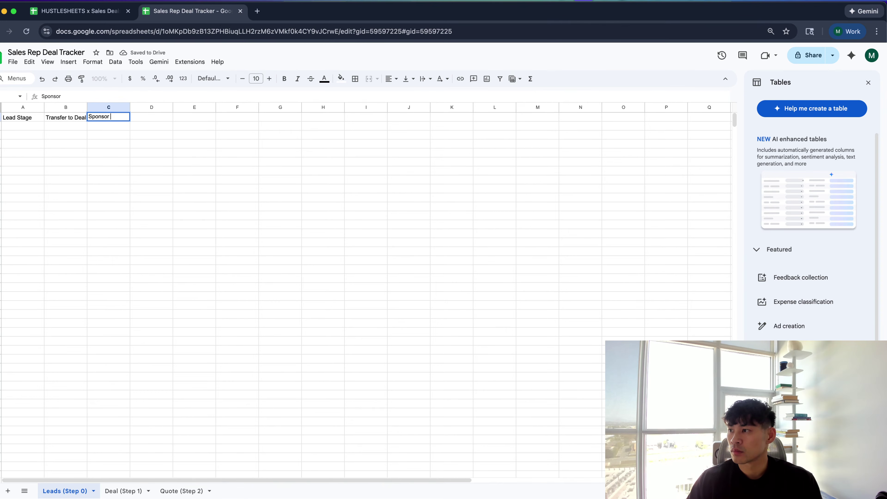
pyautogui.write('Name')
pyautogui.press('Tab')
# Add the 1st to 4th Call Date headers, then paste the full call-date and Notes headers from D1
pyautogui.write('1st ')
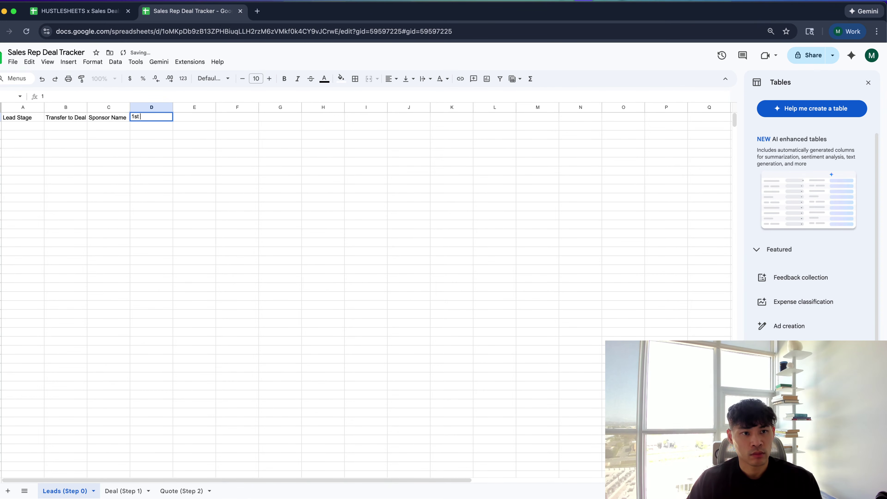
pyautogui.write('Call Date')
pyautogui.press('Tab')
pyautogui.write('2nd ')
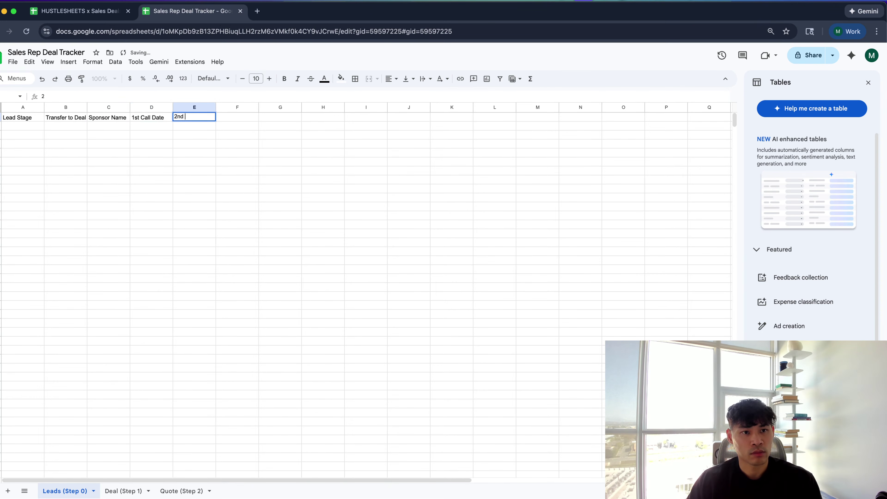
pyautogui.write('Call Date')
pyautogui.press('Tab')
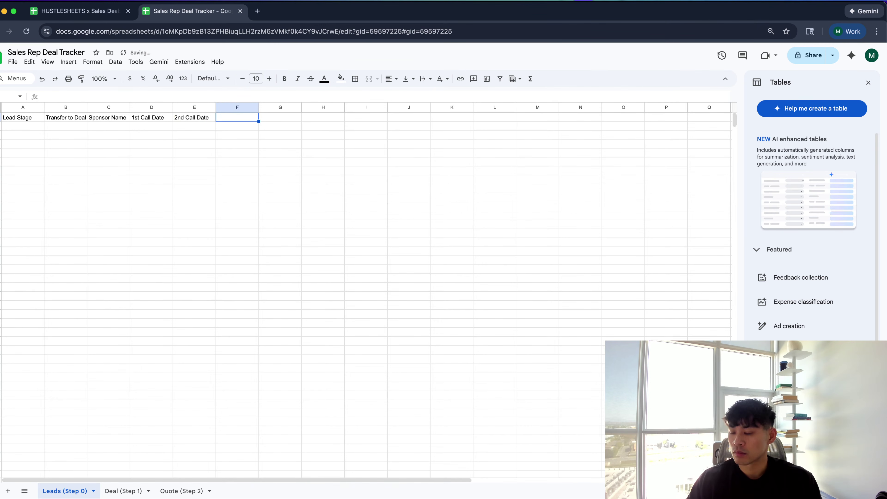
pyautogui.write('3rd Call Dat')
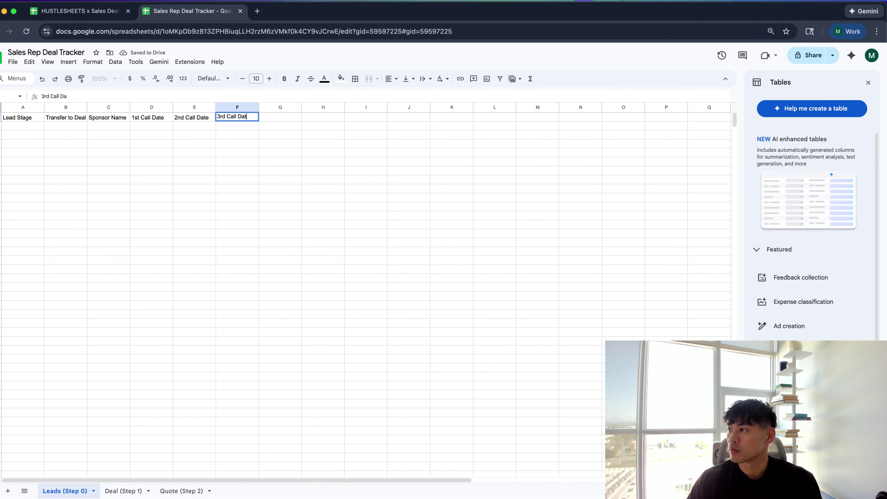
pyautogui.write('e')
pyautogui.press('Tab')
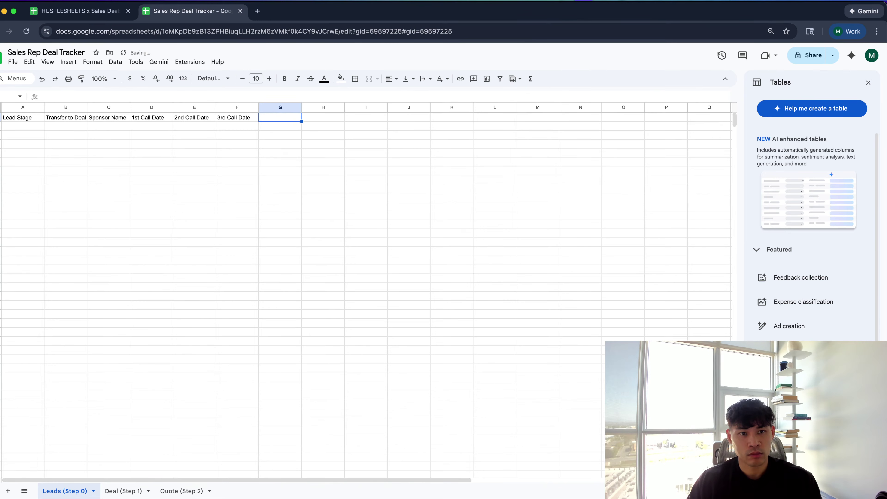
pyautogui.write('4th Cal')
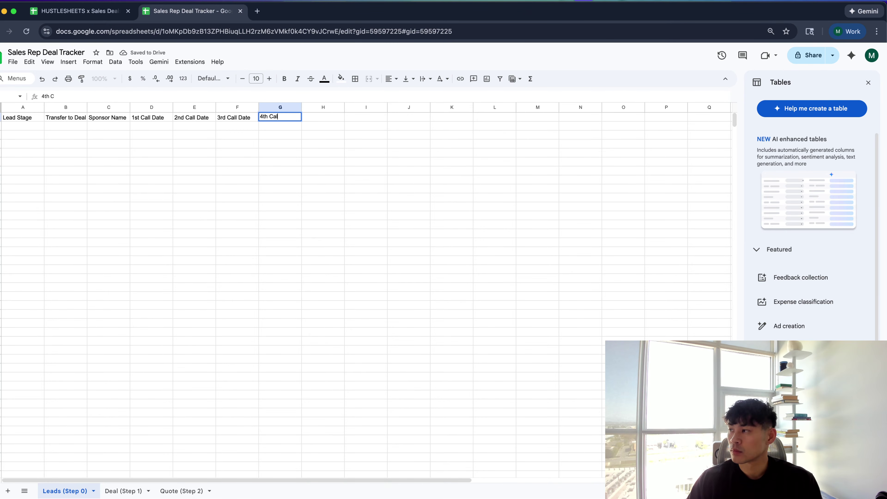
pyautogui.write('l Dte')
pyautogui.press('Tab')
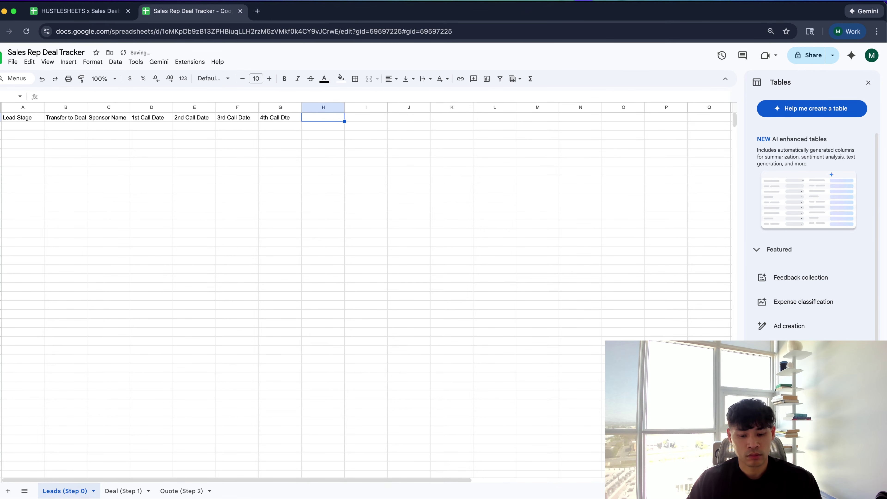
pyautogui.press('Left')
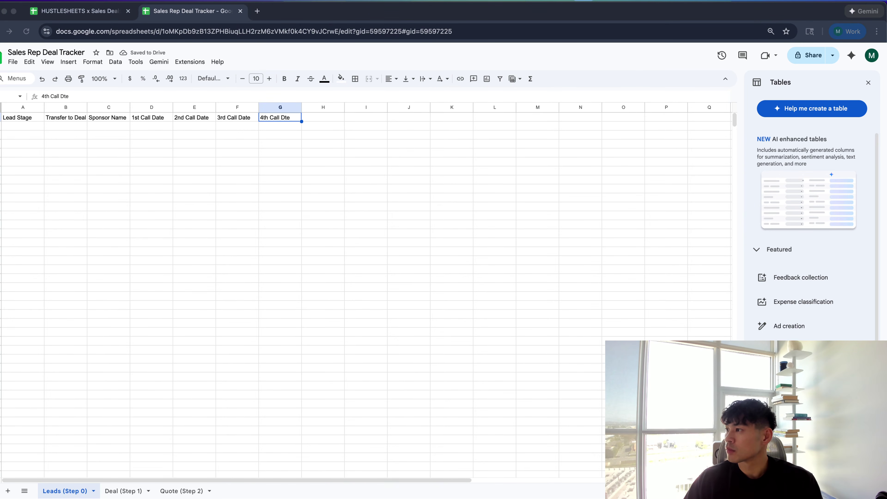
pyautogui.click(145, 118)
pyautogui.write('1st Call Date\t2nd Call Date\t3rd Call Date\t4rd Call Date\t5rd Call Date\t6rd Call Date\t6rd Call Date\tNotes')
# Select the call-date range D2:J1000
pyautogui.click(147, 127)
pyautogui.hotkey('shift', 'Right')
pyautogui.hotkey('shift', 'Right')
pyautogui.hotkey('shift', 'Right')
pyautogui.hotkey('shift', 'Right')
pyautogui.hotkey('shift', 'Right')
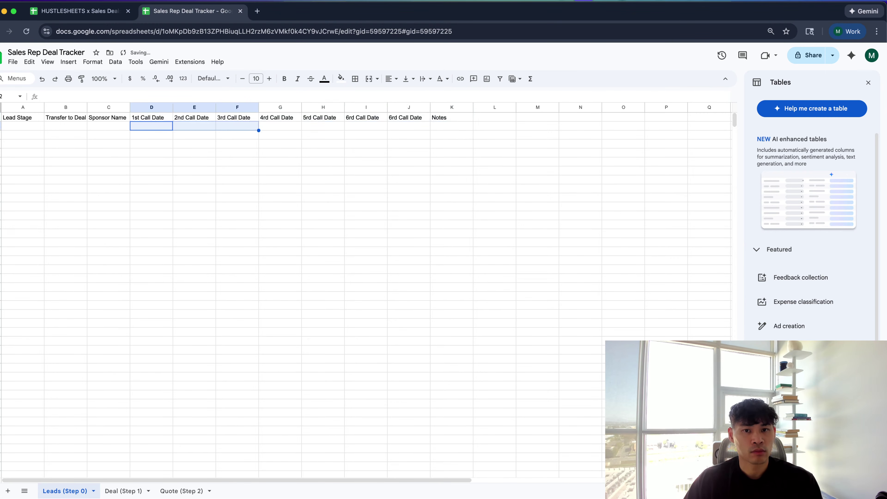
pyautogui.hotkey('shift', 'Right')
pyautogui.press('super+shift+Down')
# Add a data validation rule requiring valid dates in D2:J1000 and rejecting other input
pyautogui.rightClick(204, 254)
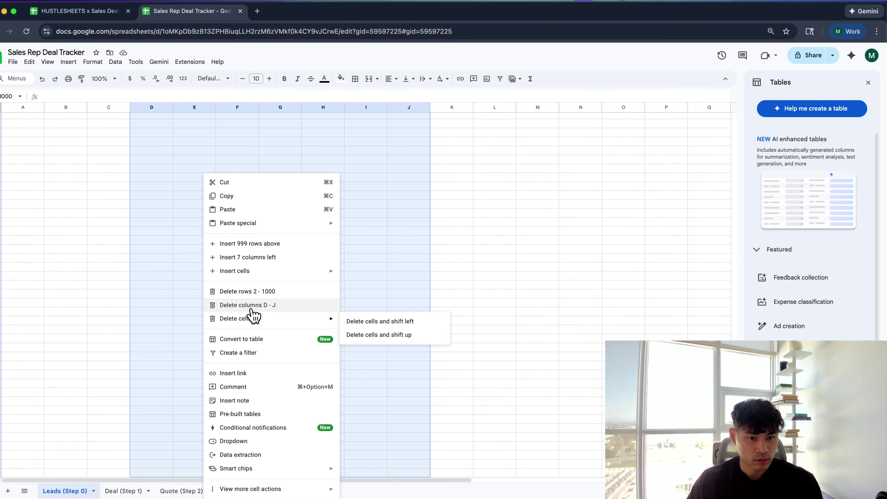
pyautogui.click(265, 442)
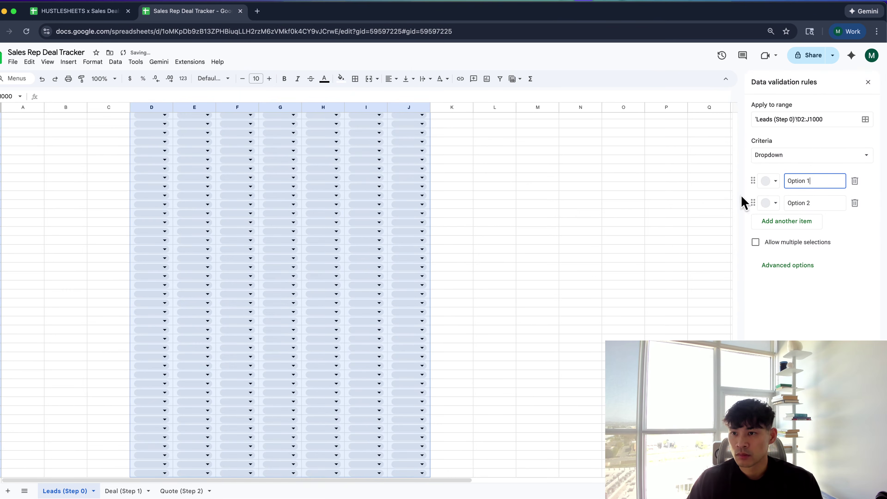
pyautogui.click(813, 163)
pyautogui.click(808, 269)
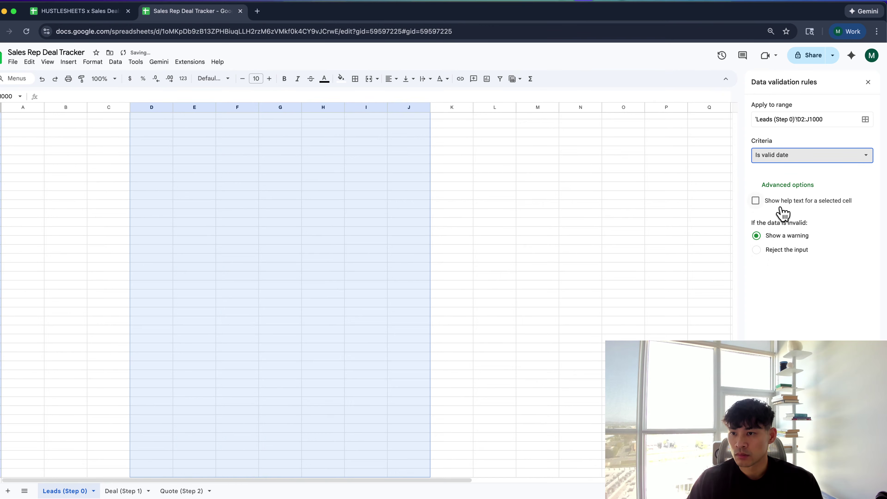
pyautogui.click(772, 251)
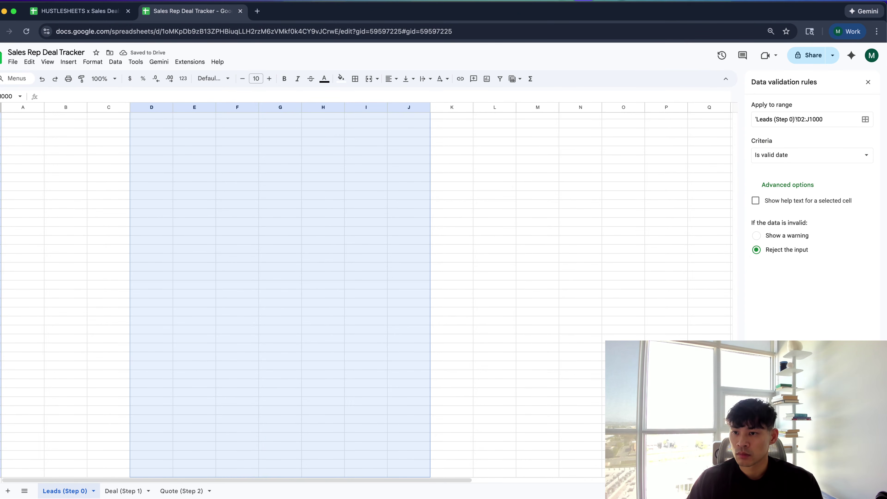
pyautogui.click(857, 478)
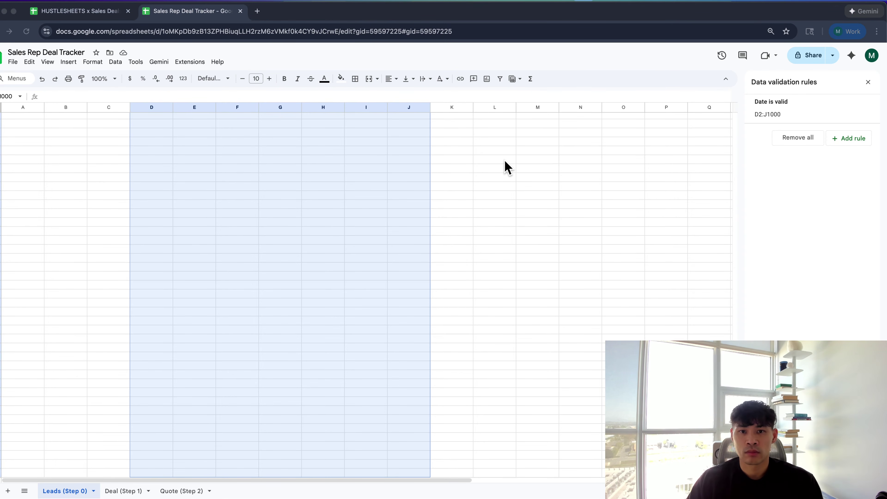
# Select the whole header row and make it bold
pyautogui.click(445, 171)
pyautogui.hotkey('ctrl', 'Up')
pyautogui.press('Left')
pyautogui.press('Left')
pyautogui.hotkey('ctrl', 'Left')
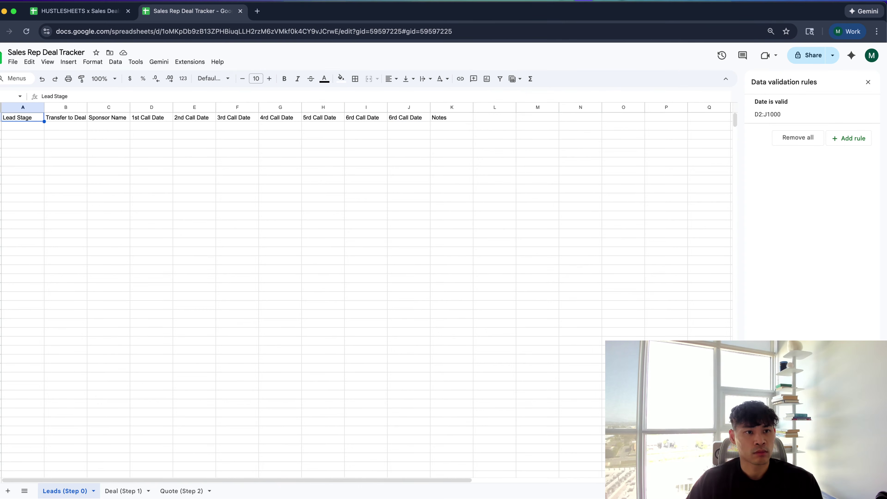
pyautogui.hotkey('shift', 'space')
pyautogui.hotkey('ctrl', 'b')
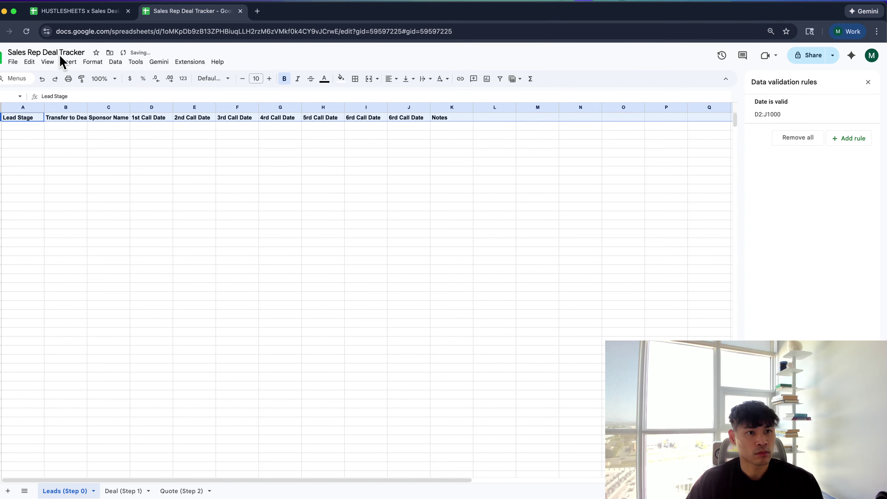
# Set the header row's text wrapping to Wrap
pyautogui.click(47, 62)
pyautogui.moveTo(69, 91)
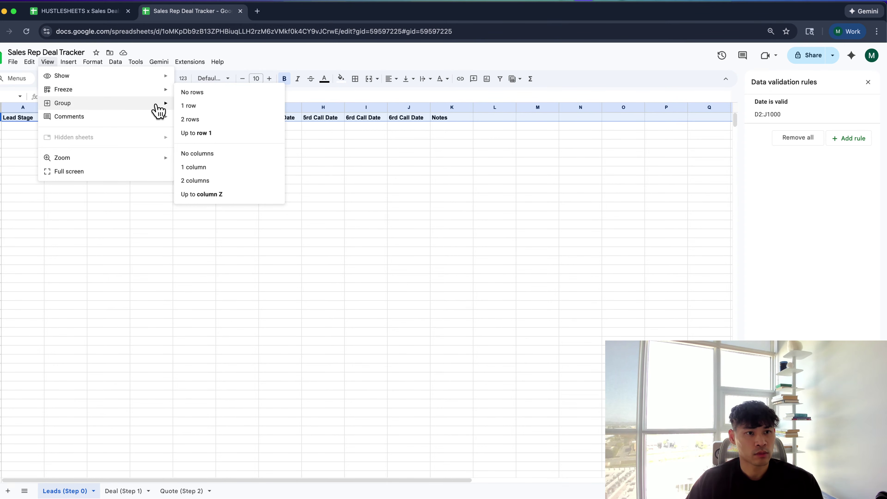
pyautogui.moveTo(119, 103)
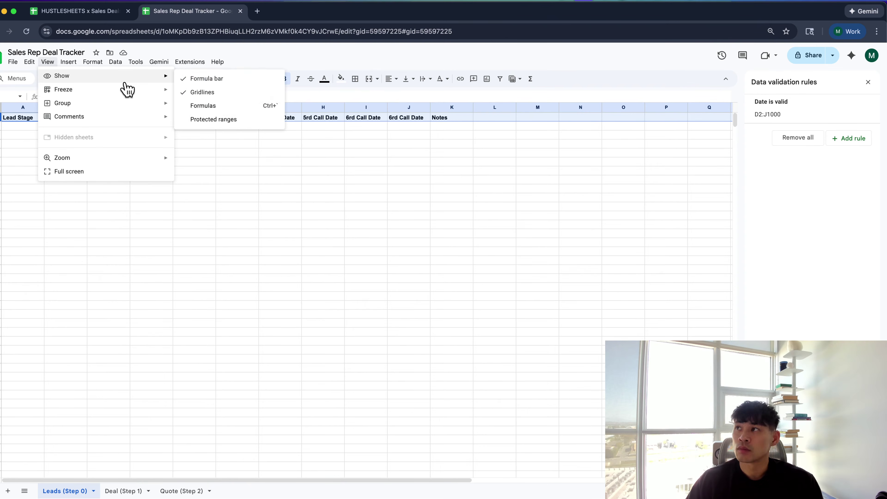
pyautogui.click(92, 61)
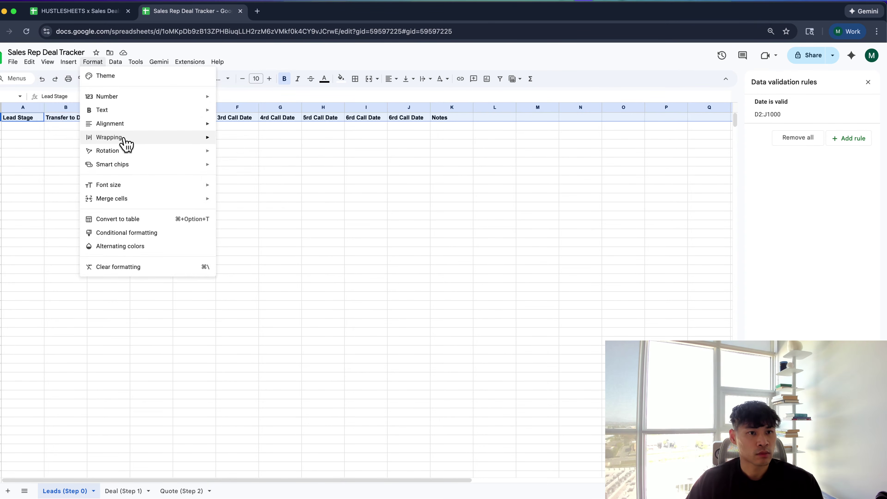
pyautogui.click(267, 154)
# Select the Transfer to Deal Date column from B2 to the bottom of the sheet
pyautogui.click(320, 145)
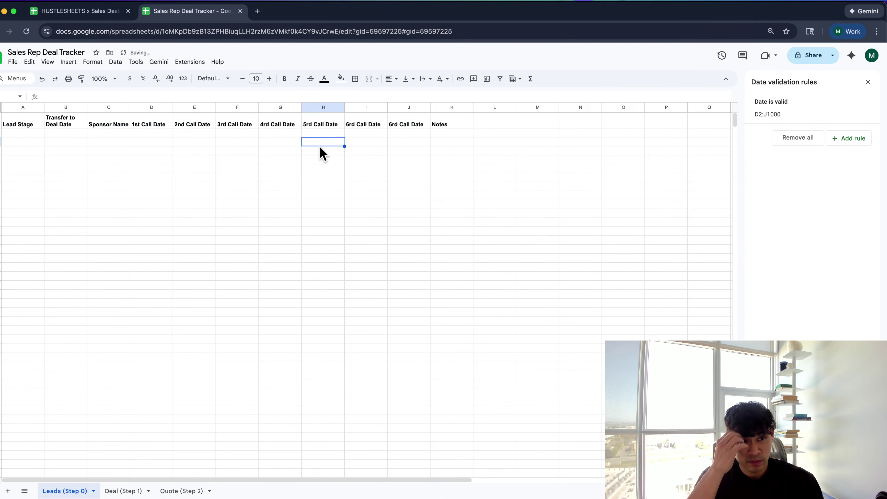
pyautogui.click(51, 135)
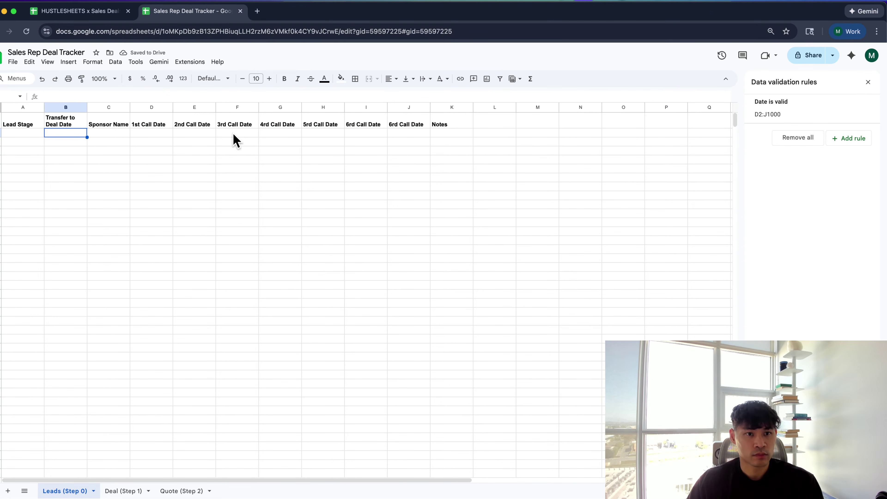
pyautogui.press('super+shift+Down')
# Add an 'Is valid date' validation rule to B2:B1000
pyautogui.rightClick(72, 169)
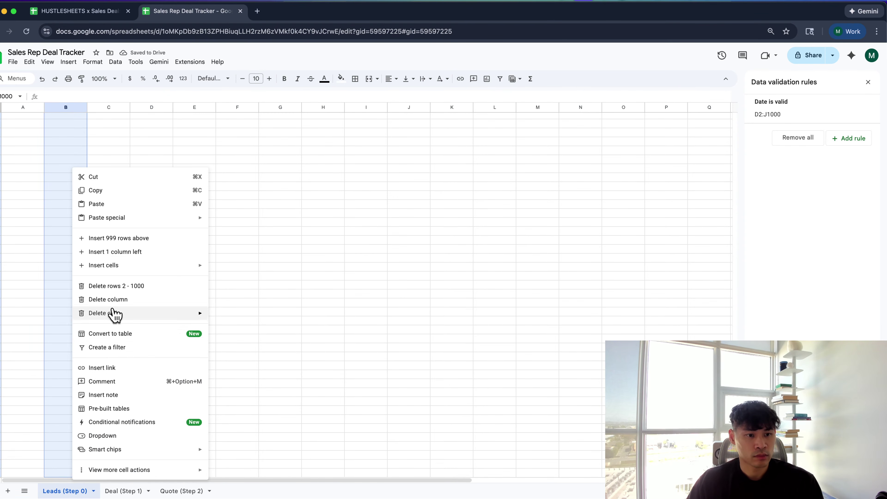
pyautogui.click(129, 436)
pyautogui.click(763, 159)
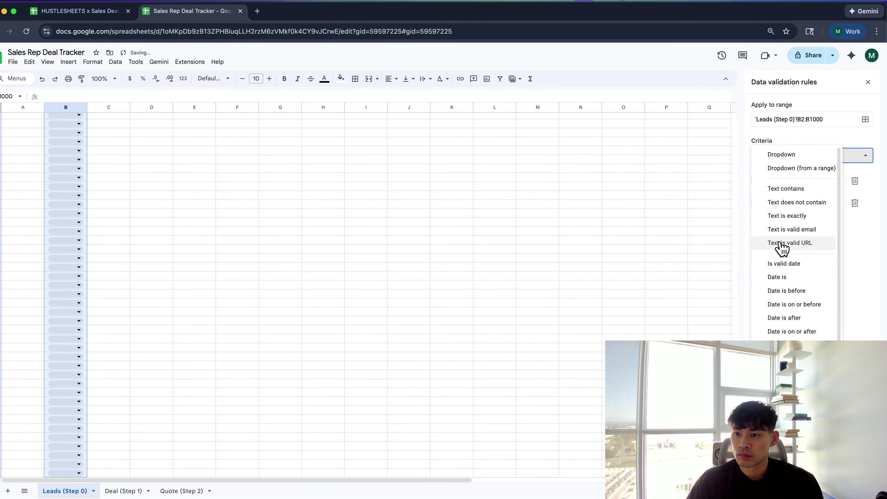
pyautogui.click(783, 264)
pyautogui.click(856, 353)
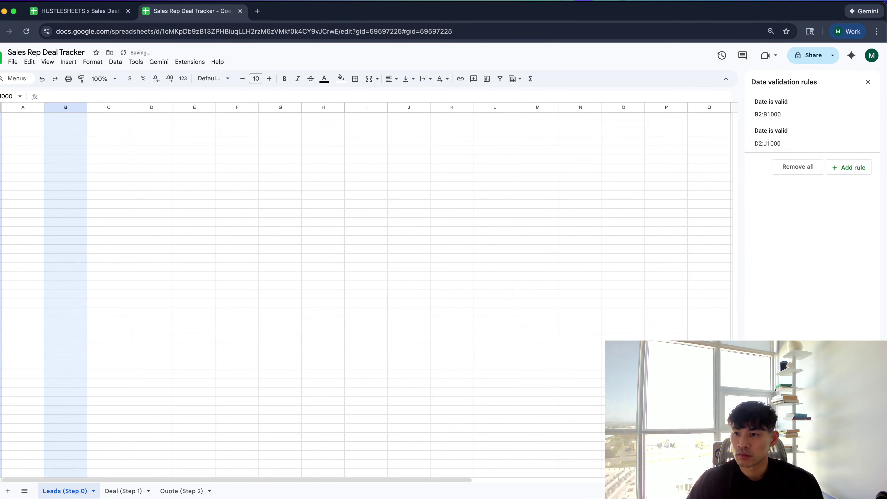
# Return to the top of the sheet and select the Lead Stage range A2:A1000
pyautogui.click(625, 253)
pyautogui.scroll(5, 555, 222)
pyautogui.click(553, 218)
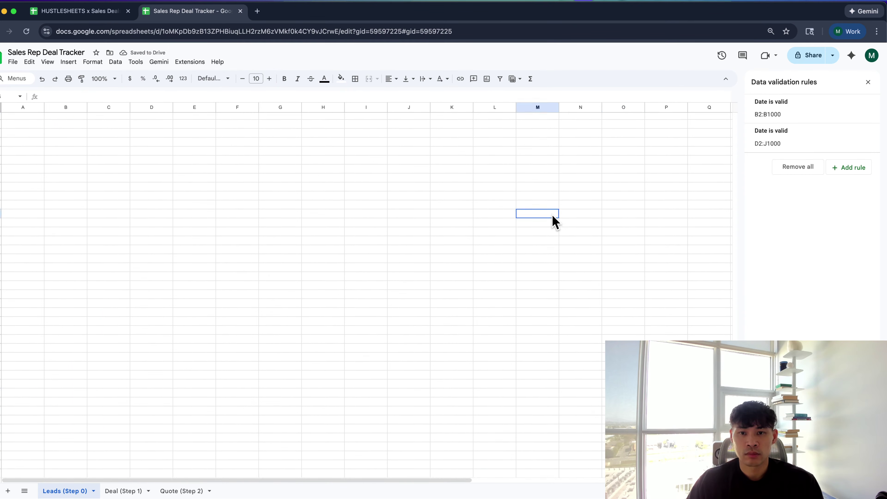
pyautogui.press('super+Up')
pyautogui.press('Left')
pyautogui.press('Left')
pyautogui.press('Left')
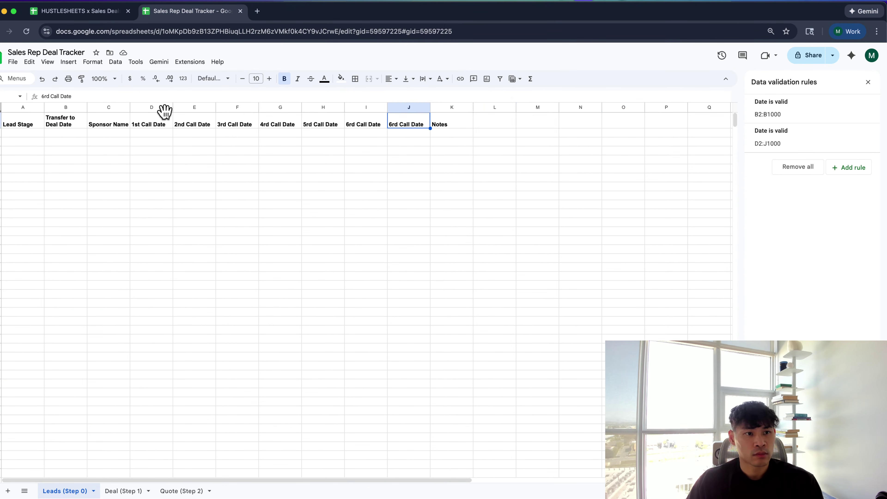
pyautogui.click(70, 132)
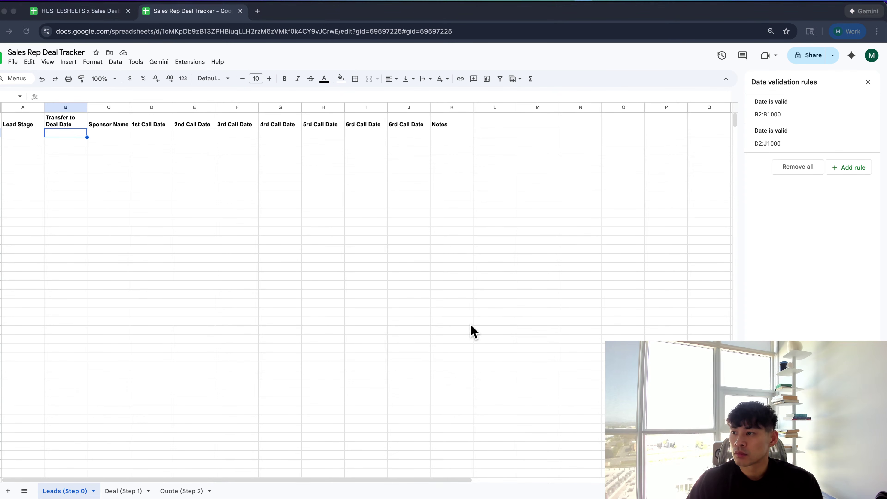
pyautogui.click(441, 303)
pyautogui.click(22, 160)
pyautogui.click(15, 131)
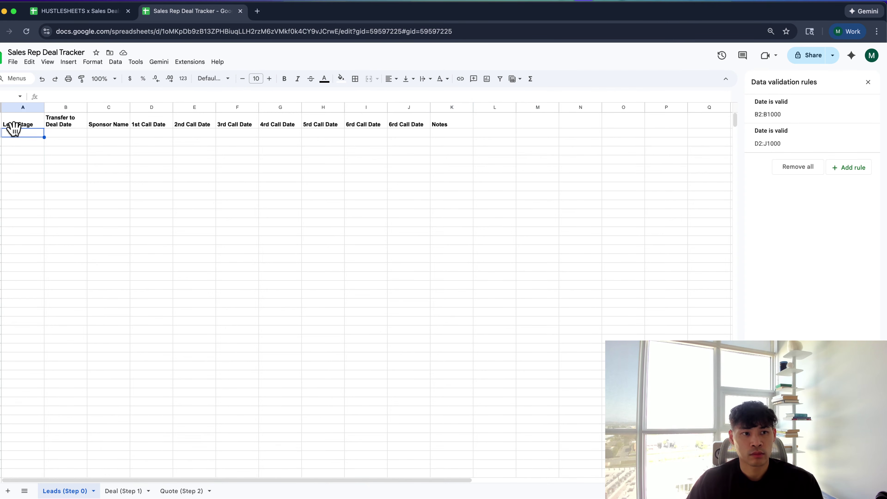
pyautogui.press('super+shift+Down')
# Make A2:A1000 a dropdown: Qualified Lead, Unqualified Lead, No Deal, No Connection, Qualified Lead (existing)
pyautogui.rightClick(14, 130)
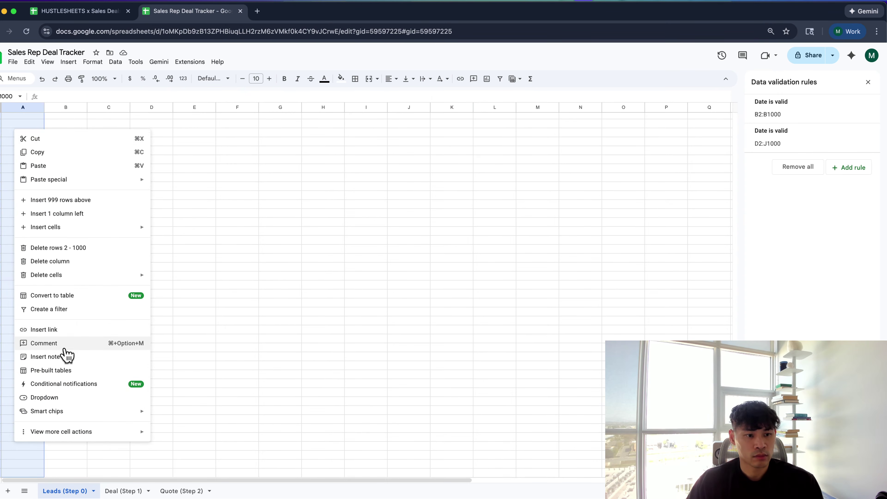
pyautogui.click(53, 397)
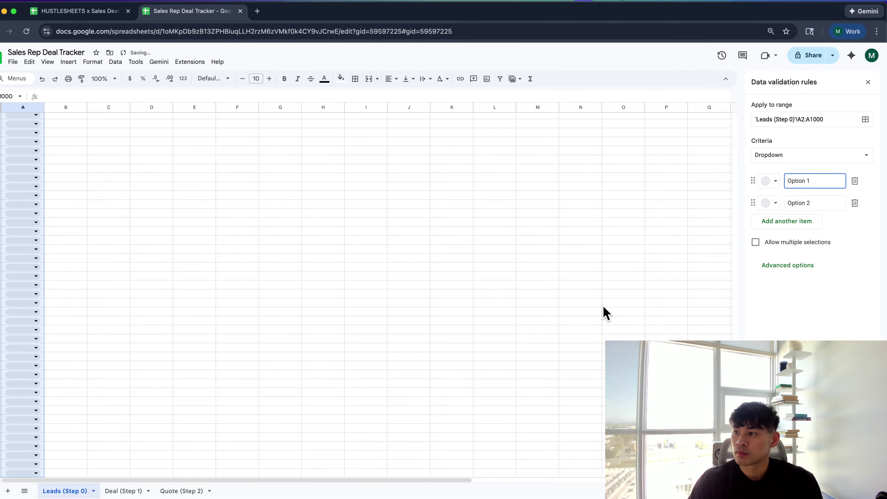
pyautogui.press('BackSpace')
pyautogui.press('BackSpace')
pyautogui.press('BackSpace')
pyautogui.press('BackSpace')
pyautogui.press('BackSpace')
pyautogui.press('BackSpace')
pyautogui.press('BackSpace')
pyautogui.press('BackSpace')
pyautogui.write('Qual')
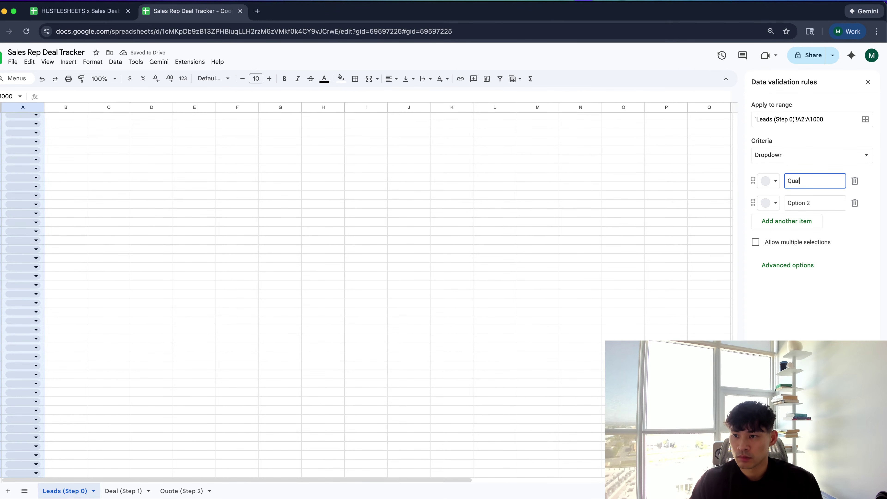
pyautogui.press('BackSpace')
pyautogui.press('BackSpace')
pyautogui.write('ed Lead')
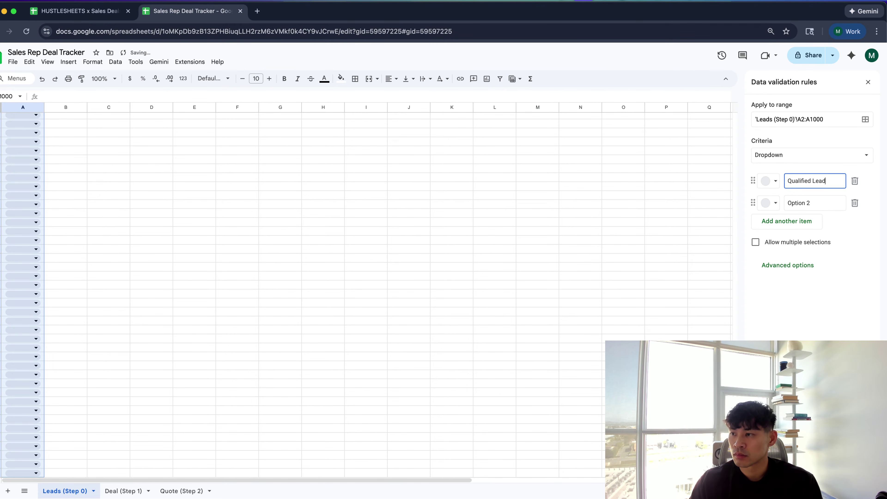
pyautogui.click(824, 202)
pyautogui.press('super+a')
pyautogui.write('Unqualified')
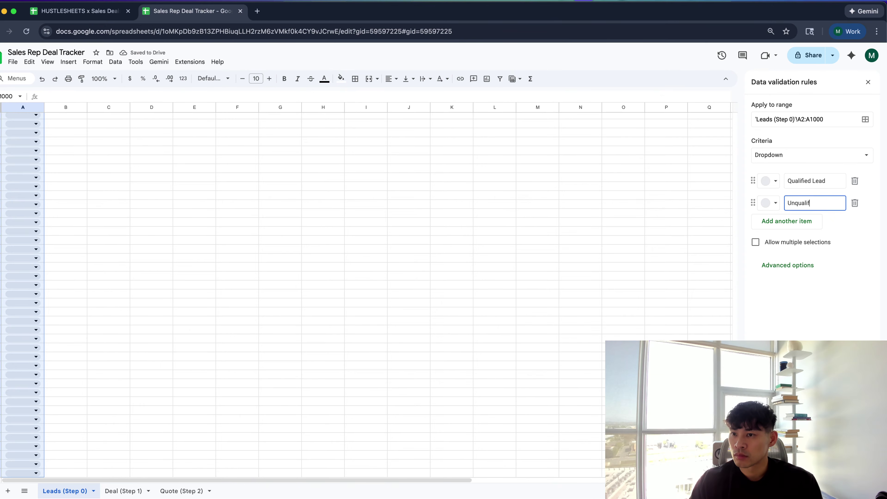
pyautogui.click(814, 221)
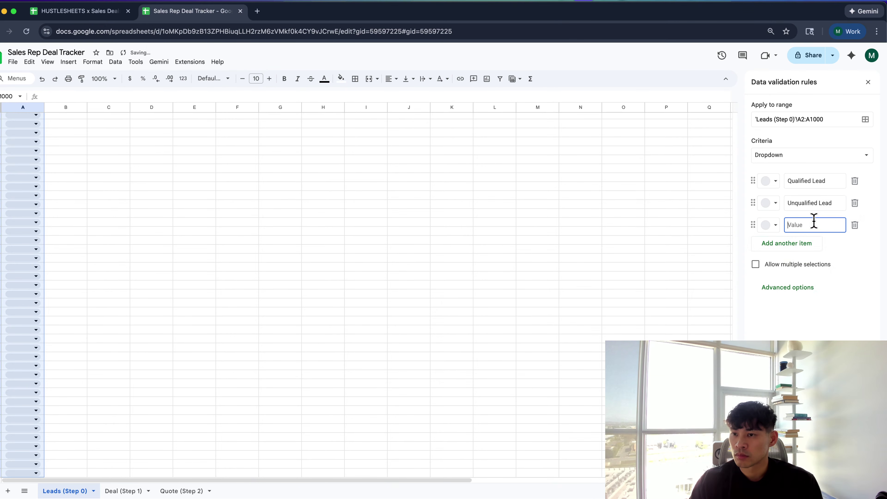
pyautogui.click(778, 243)
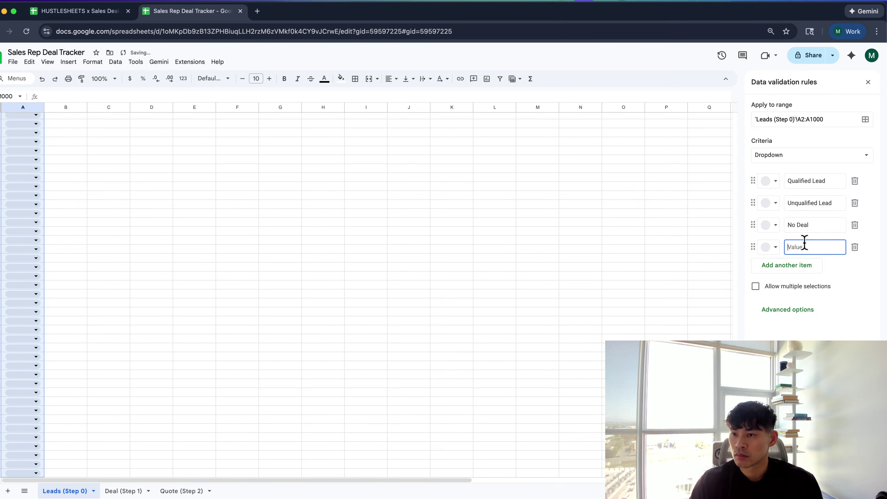
pyautogui.write('No Connection')
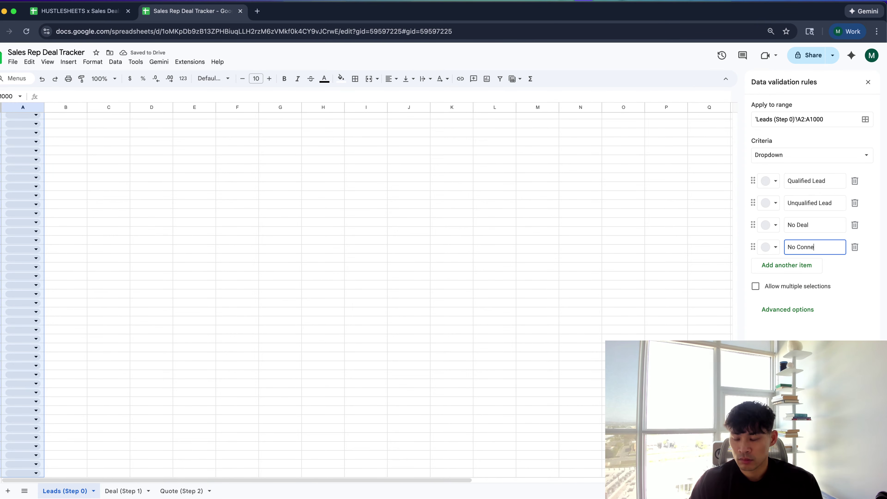
pyautogui.click(798, 270)
pyautogui.write('Q')
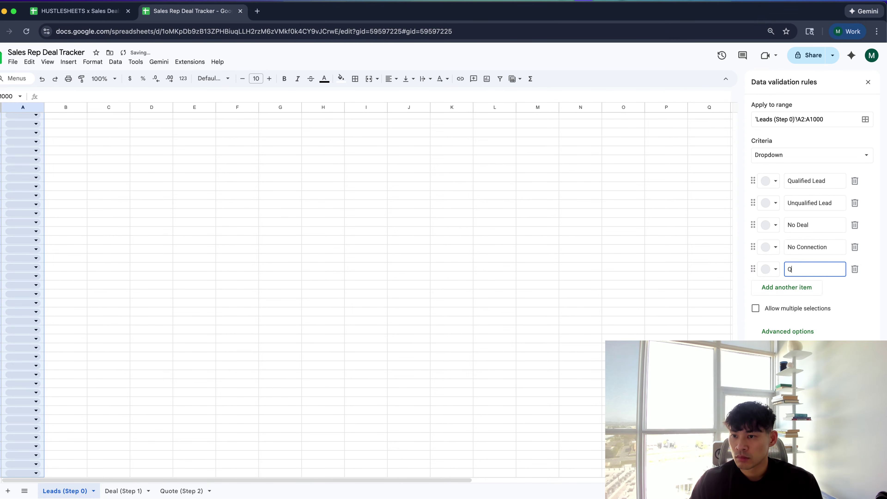
pyautogui.write('ualified Lead (e')
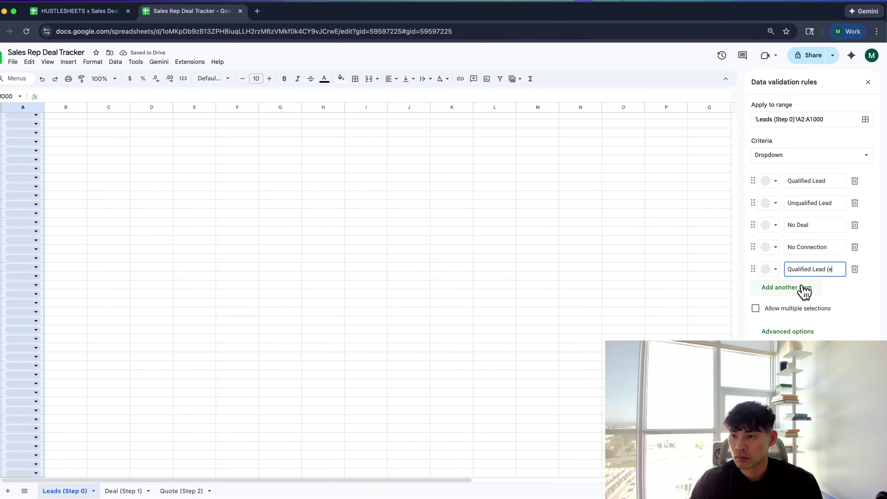
pyautogui.write('xisting)')
# Colour the options light green, light pink, light orange, yellow and light blue, then save the rule
pyautogui.click(772, 182)
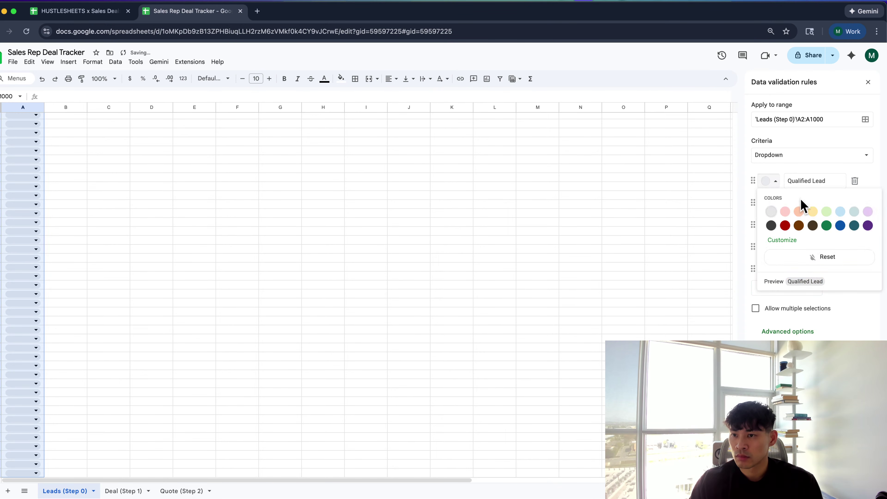
pyautogui.click(827, 211)
pyautogui.click(769, 203)
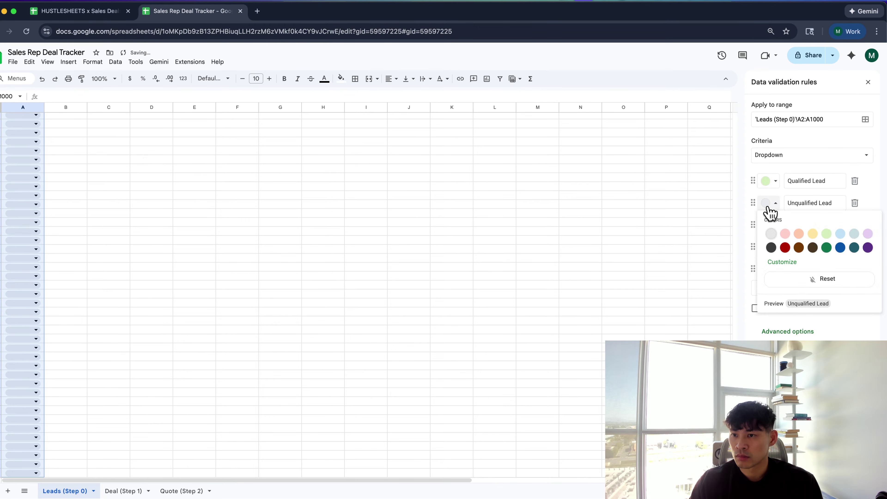
pyautogui.click(785, 233)
pyautogui.click(769, 227)
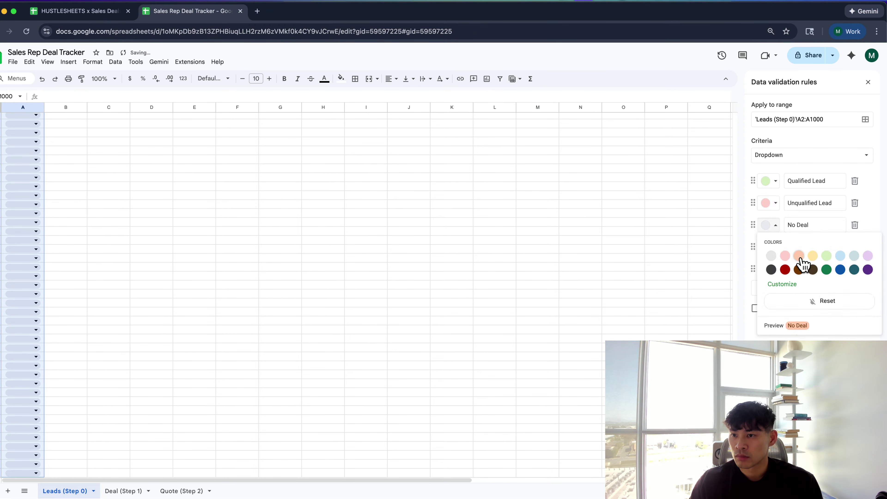
pyautogui.click(799, 255)
pyautogui.click(770, 247)
pyautogui.click(812, 278)
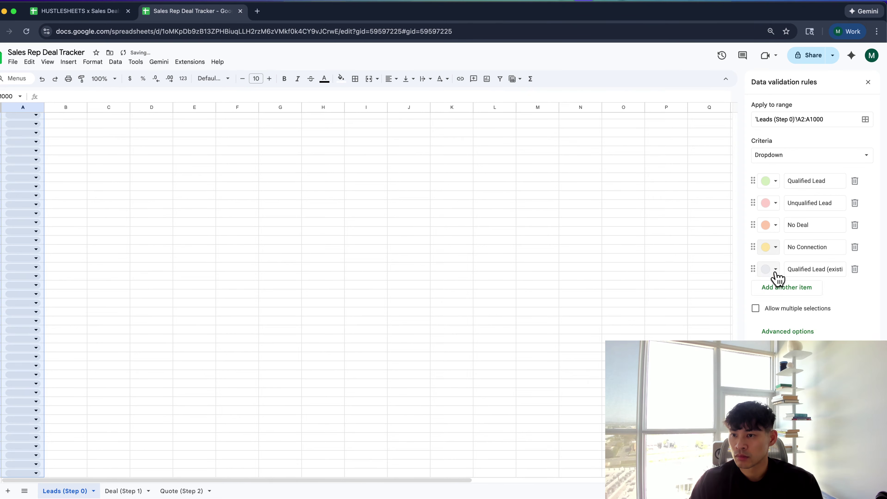
pyautogui.click(769, 270)
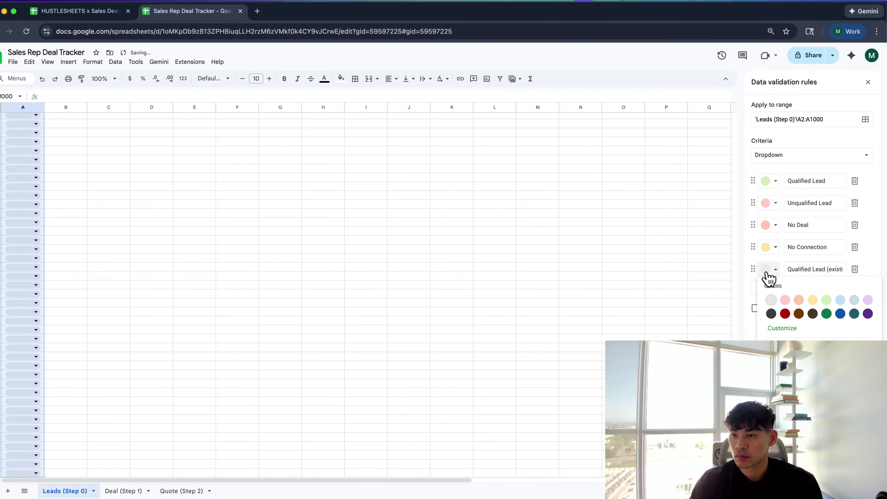
pyautogui.click(840, 300)
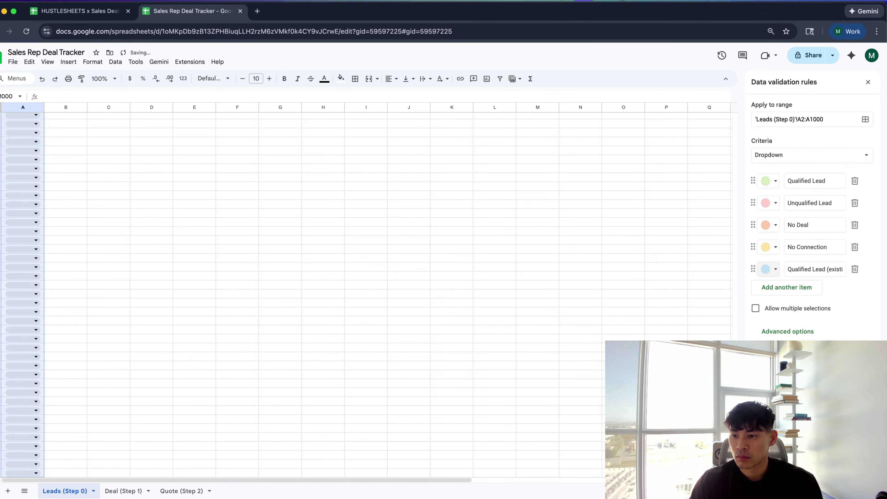
pyautogui.scroll(-1, 798, 333)
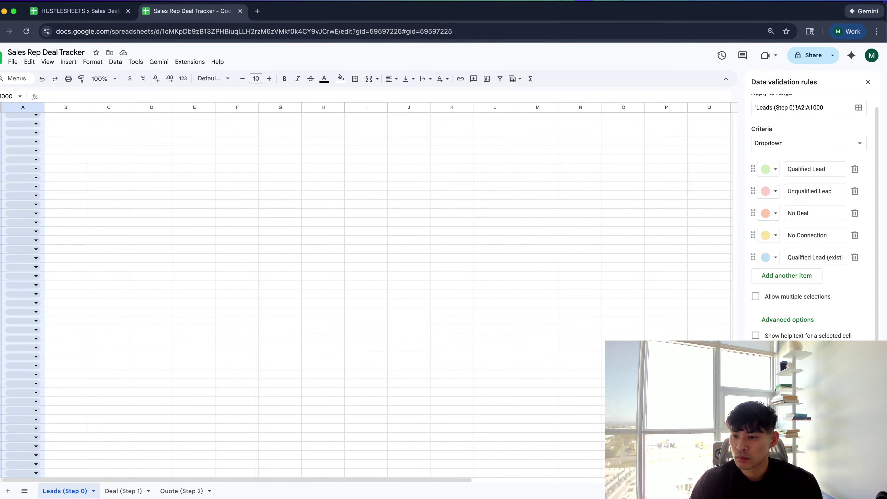
pyautogui.click(521, 331)
# Widen the Lead Stage and Notes columns after checking the lead stage dropdown
pyautogui.press('Left')
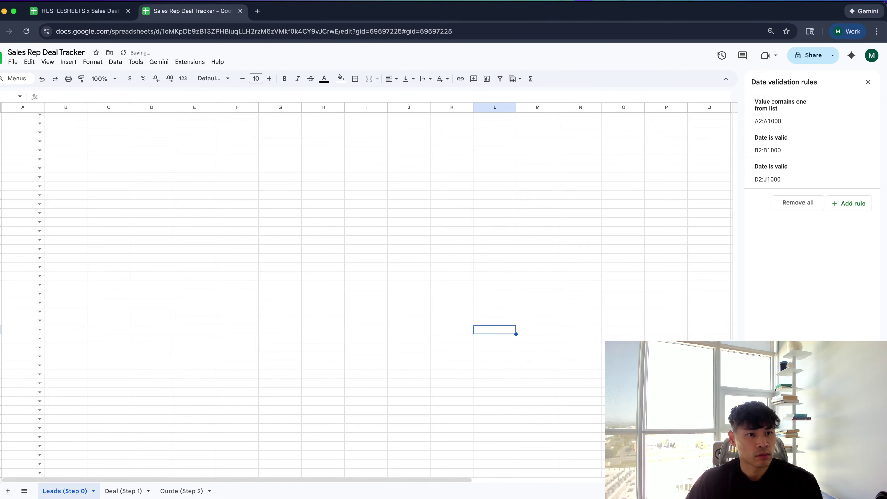
pyautogui.press('super+Up')
pyautogui.press('Left')
pyautogui.press('Left')
pyautogui.press('Left')
pyautogui.press('Left')
pyautogui.click(39, 133)
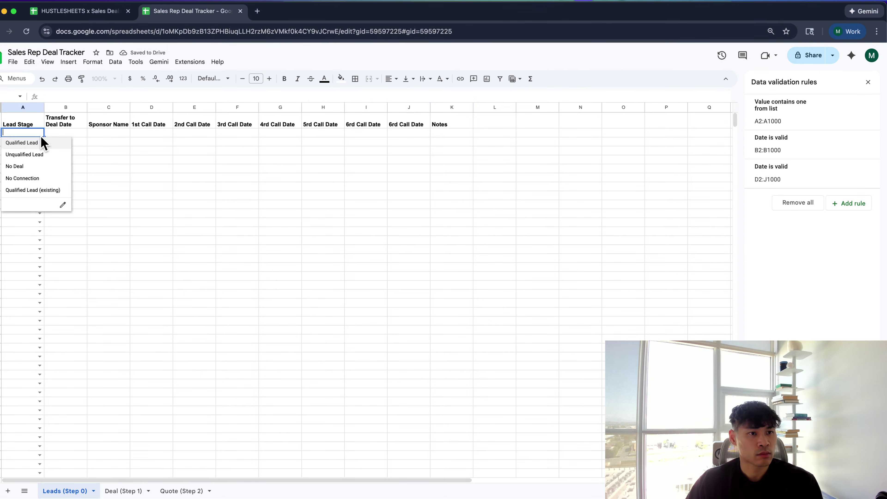
pyautogui.click(138, 159)
pyautogui.moveTo(44, 108); pyautogui.dragTo(74, 107)
pyautogui.moveTo(505, 107); pyautogui.dragTo(593, 107)
# Add 'Total Calls' in L1 and 'Last Call Date' in M1 as new headers
pyautogui.click(867, 80)
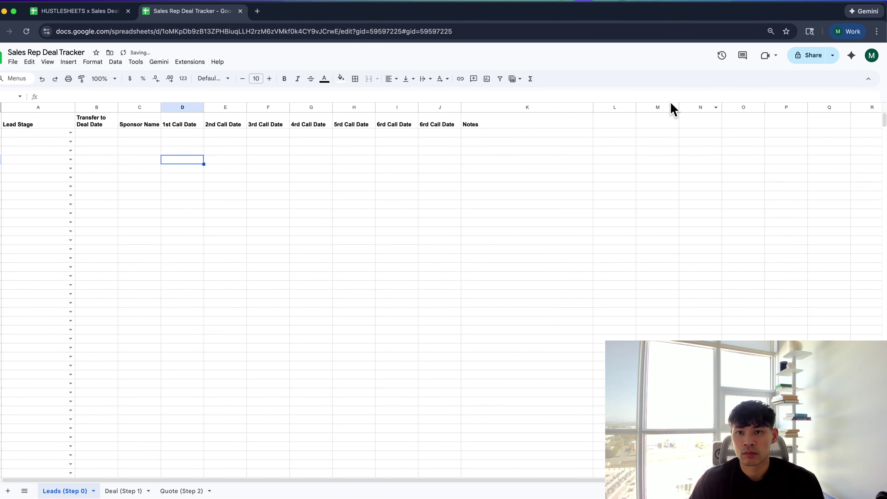
pyautogui.click(625, 120)
pyautogui.write('Total Calls')
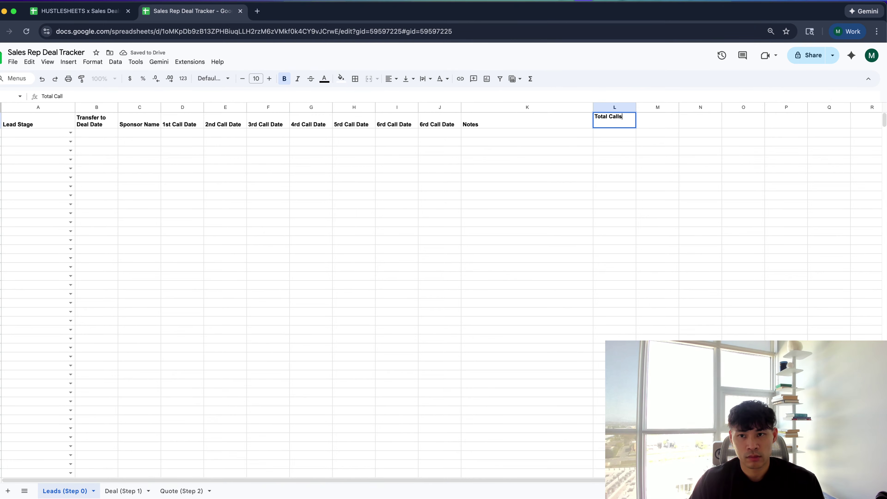
pyautogui.press('Tab')
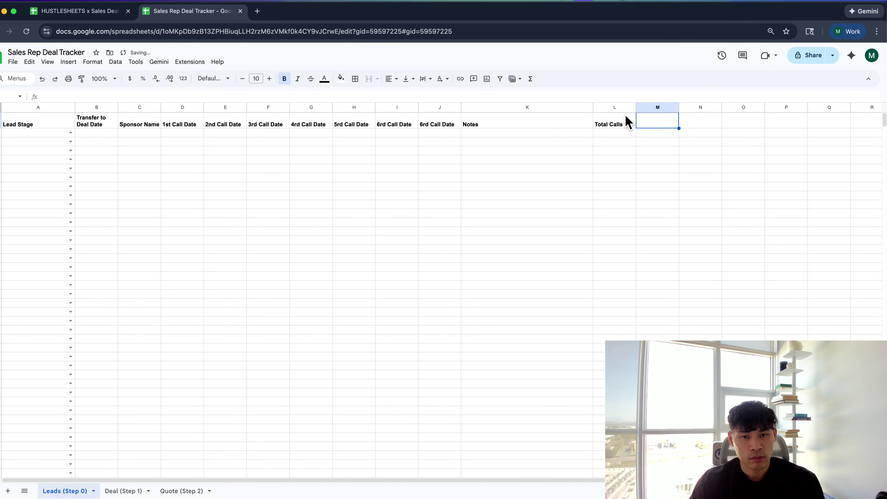
pyautogui.write('Last Call D')
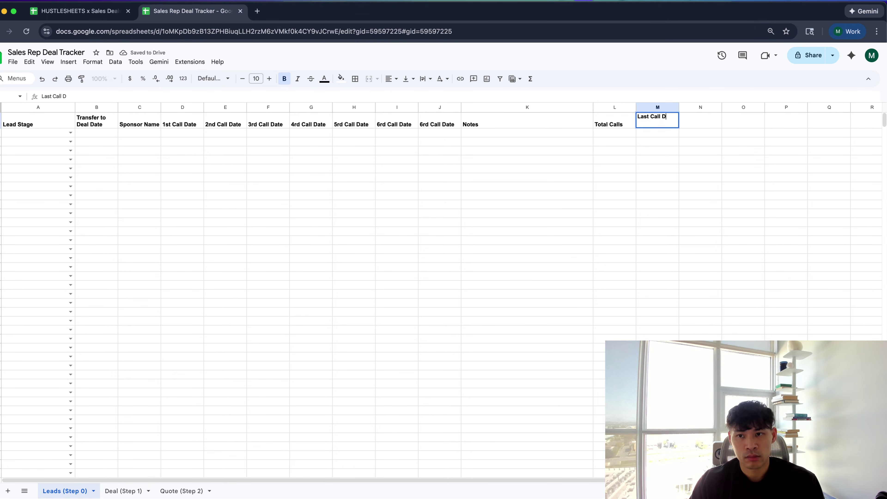
pyautogui.write('ate')
pyautogui.press('Tab')
# Enter =MAX(D2:J2) in M2 and select the duplicate call date column J
pyautogui.click(657, 132)
pyautogui.write('=MAX(')
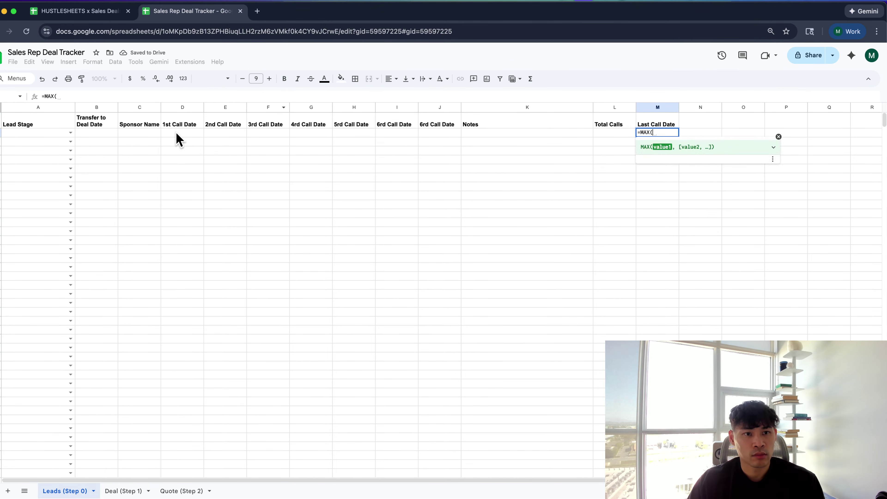
pyautogui.moveTo(177, 134); pyautogui.dragTo(424, 132)
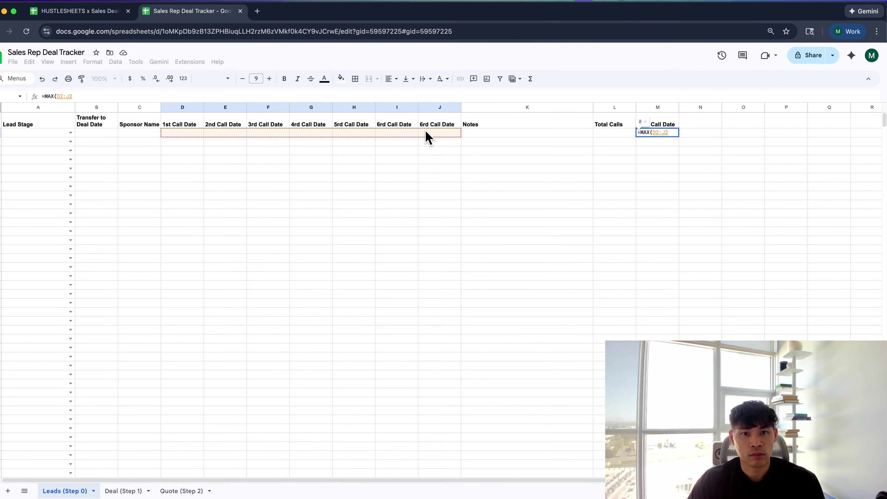
pyautogui.press('Return')
pyautogui.click(398, 122)
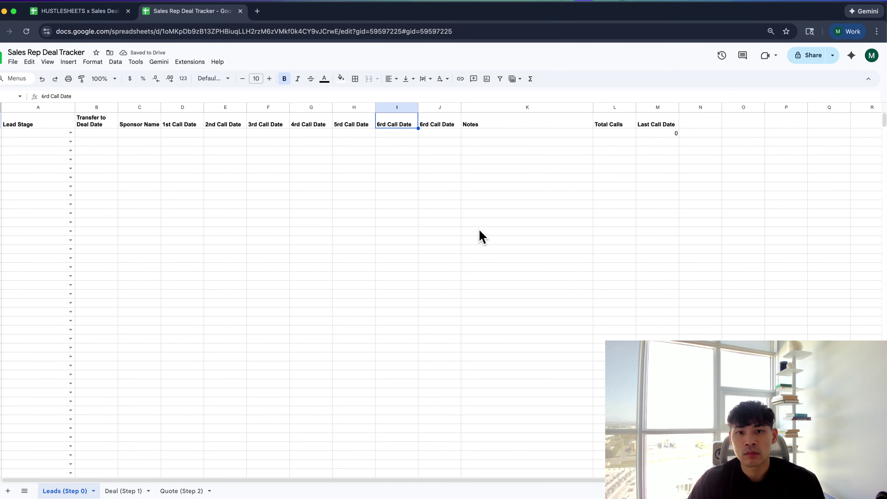
pyautogui.click(433, 107)
# Delete the duplicate call date column and correct the 6rd header to 6th Call Date
pyautogui.rightClick(433, 107)
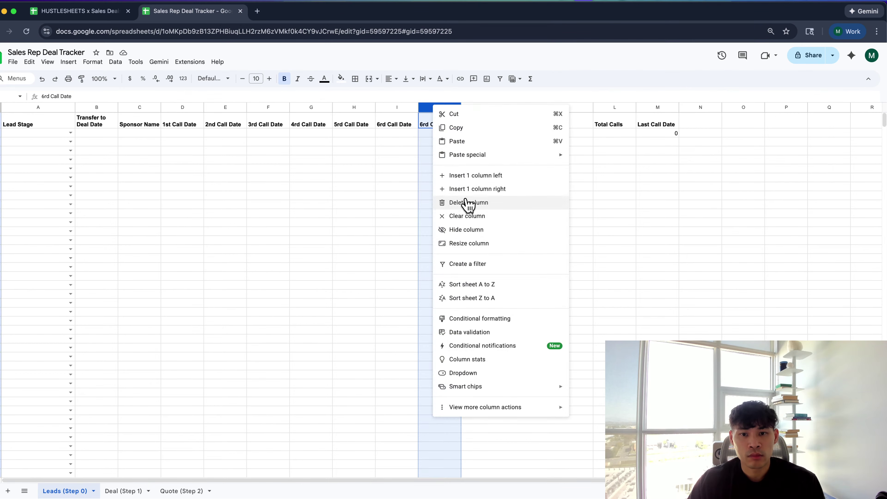
pyautogui.click(466, 201)
pyautogui.click(388, 124)
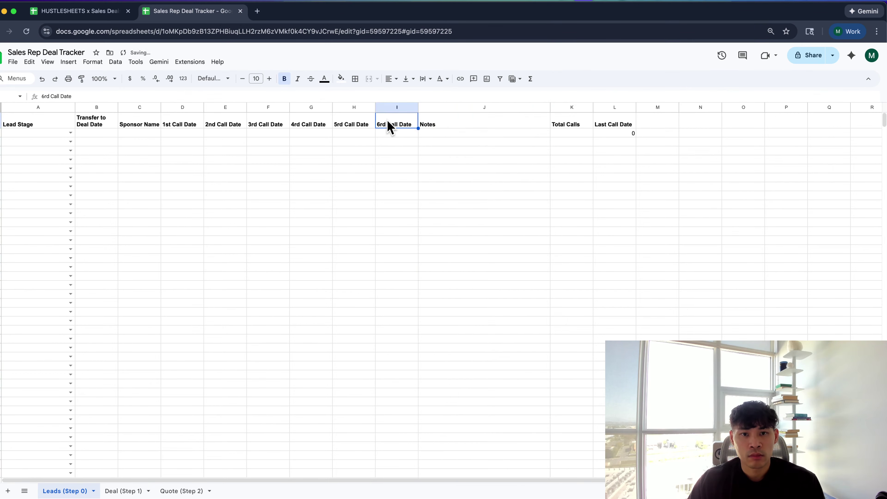
pyautogui.doubleClick(386, 120)
pyautogui.press('BackSpace')
pyautogui.press('BackSpace')
pyautogui.write('th')
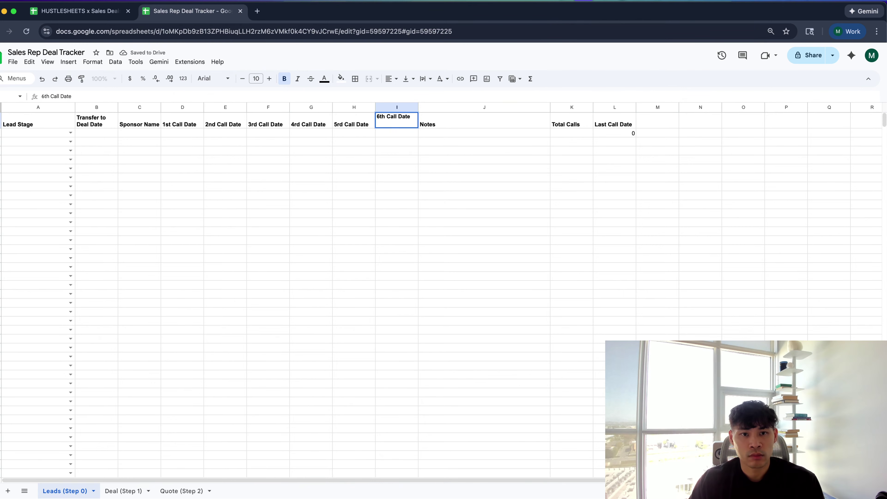
# Correct the 5rd header to 5th Call Date
pyautogui.click(355, 119)
pyautogui.doubleClick(356, 116)
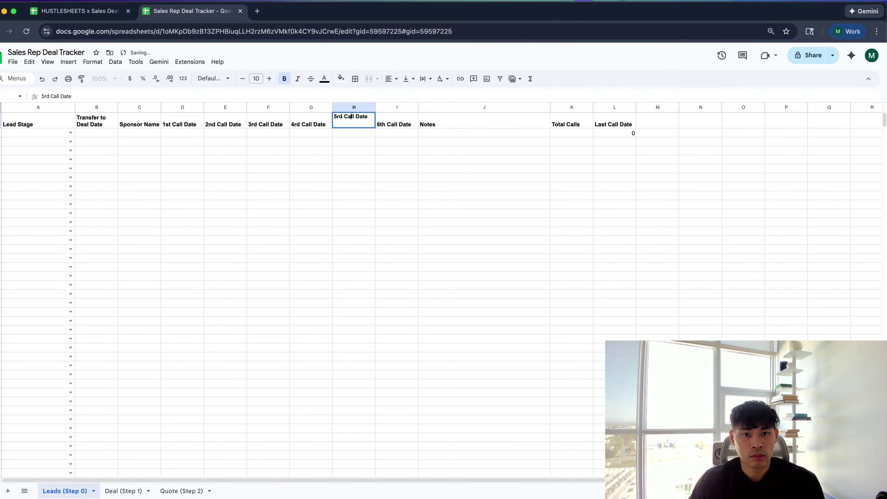
pyautogui.press('BackSpace')
pyautogui.press('BackSpace')
pyautogui.write('th')
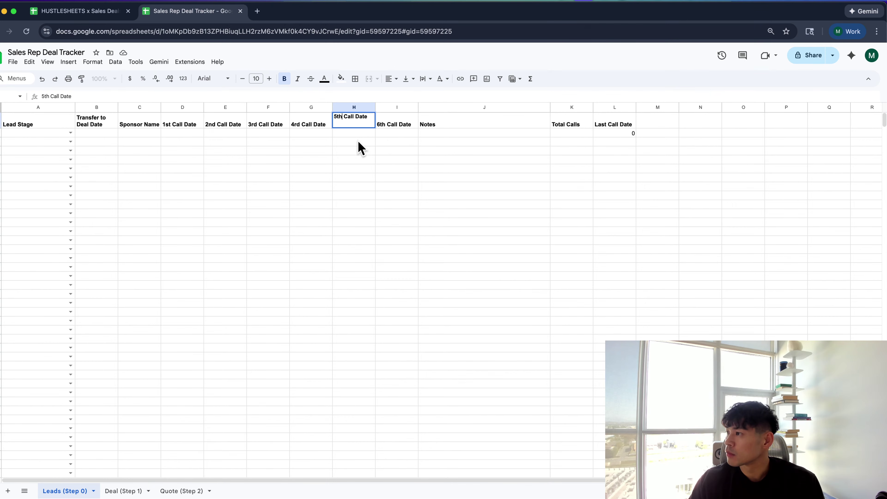
pyautogui.press('Return')
# Correct the 4rd header to 4th Call Date and set G2 to 1/7/2026
pyautogui.press('Left')
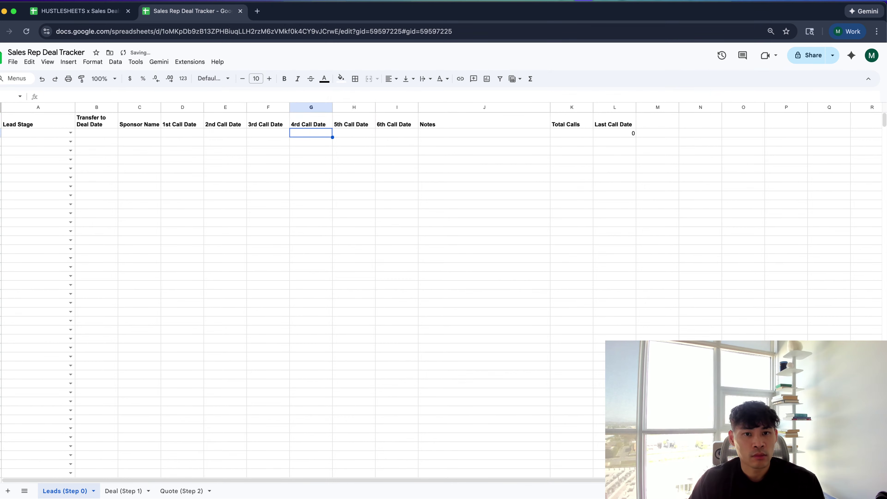
pyautogui.press('Up')
pyautogui.press('Return')
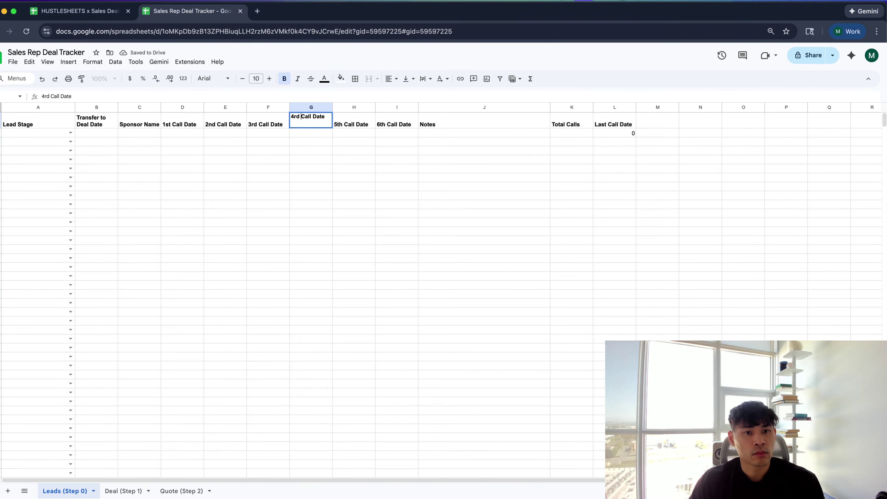
pyautogui.press('BackSpace')
pyautogui.press('BackSpace')
pyautogui.write('th')
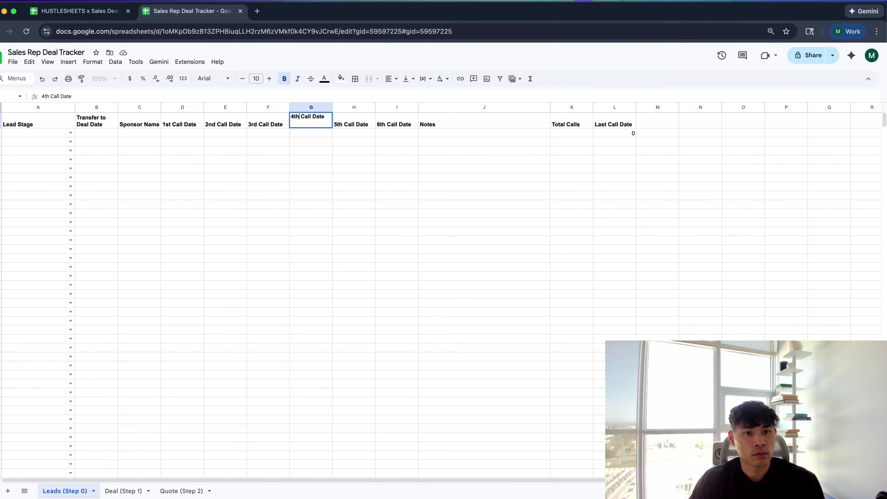
pyautogui.press('Return')
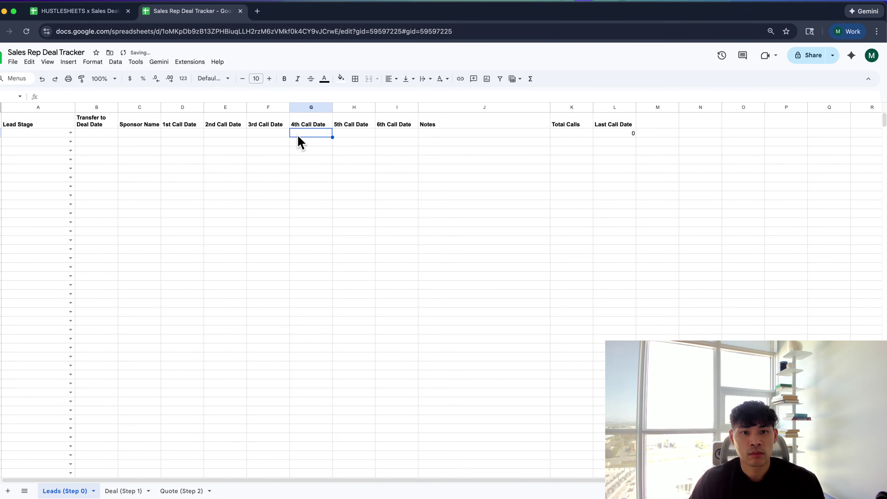
pyautogui.doubleClick(298, 135)
pyautogui.click(307, 183)
# Format the Last Call Date column as Date via Format > Number
pyautogui.click(615, 107)
pyautogui.click(92, 62)
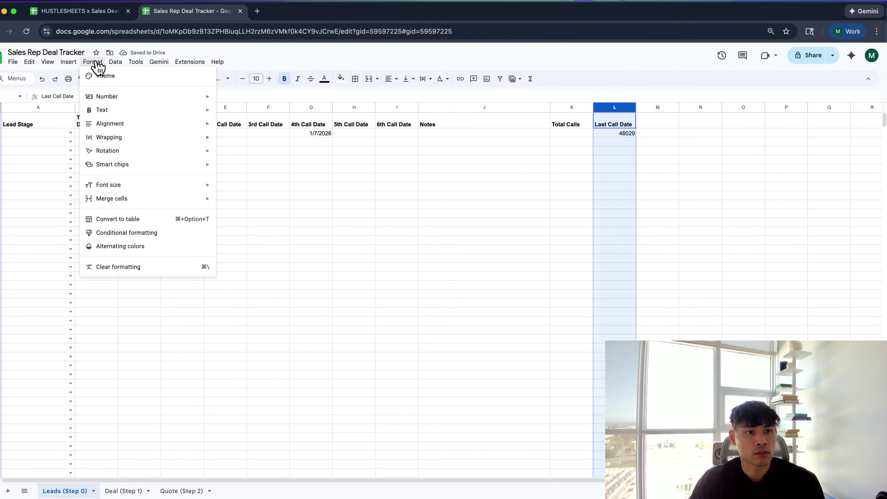
pyautogui.moveTo(112, 98)
pyautogui.click(262, 246)
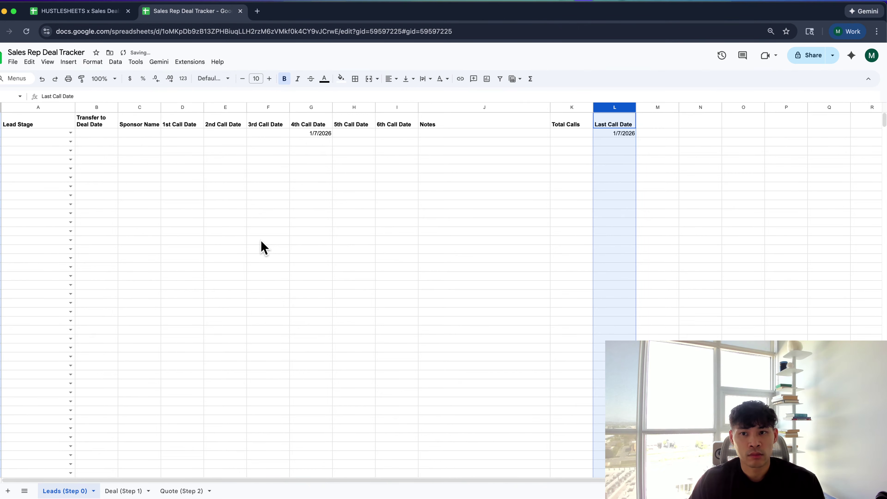
# Set H2 to 1/16/2026 and fill the MAX formula down column L
pyautogui.doubleClick(346, 135)
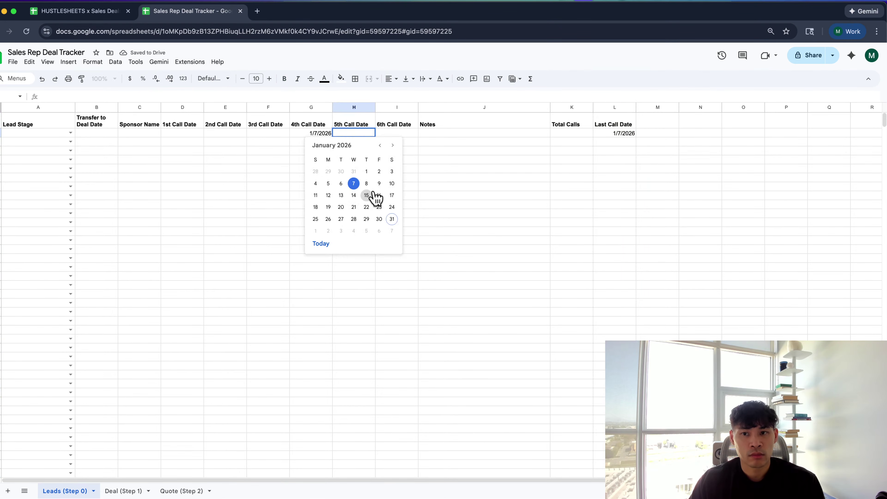
pyautogui.click(379, 195)
pyautogui.click(610, 134)
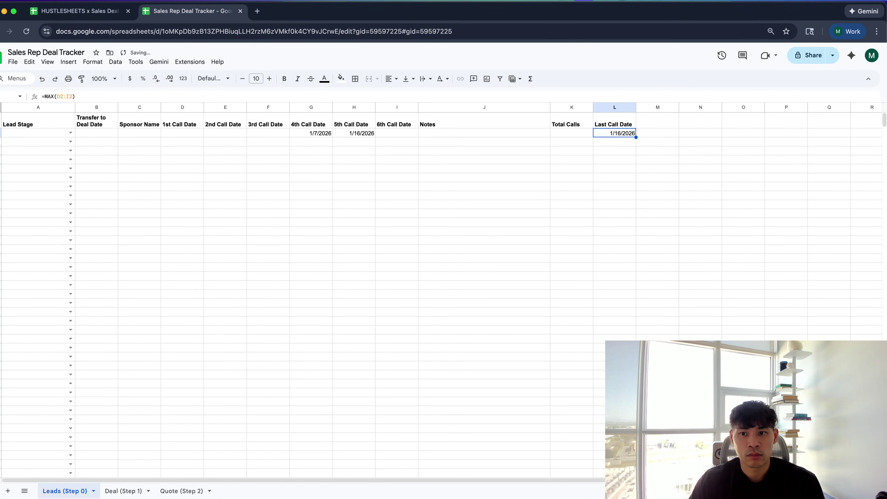
pyautogui.press('super+Return')
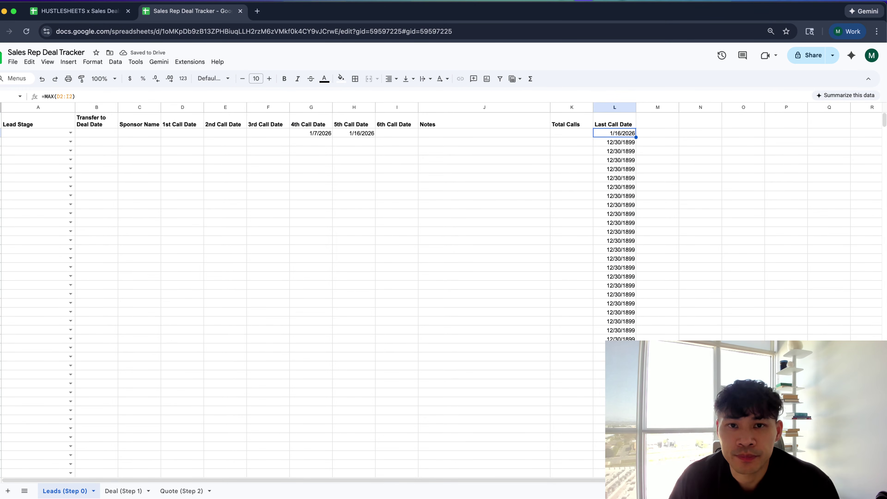
# Take a screenshot of the sheet's header area
pyautogui.press('super+shift+4')
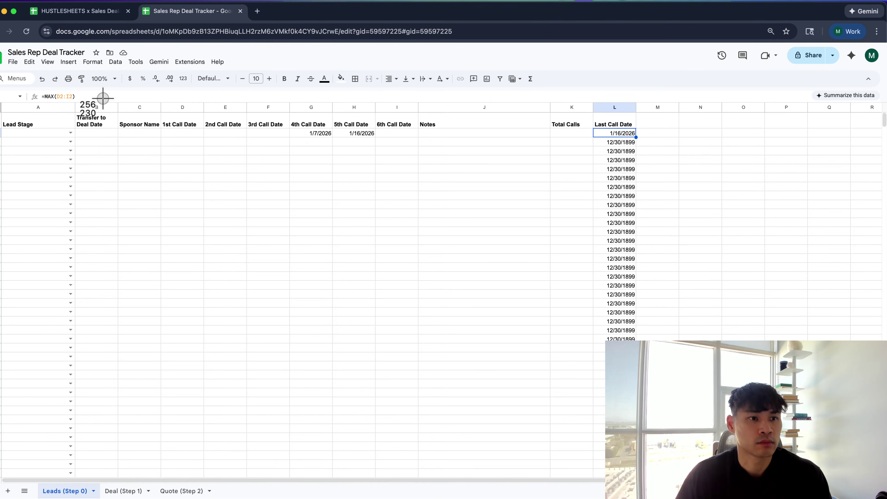
pyautogui.moveTo(71, 97); pyautogui.dragTo(678, 275)
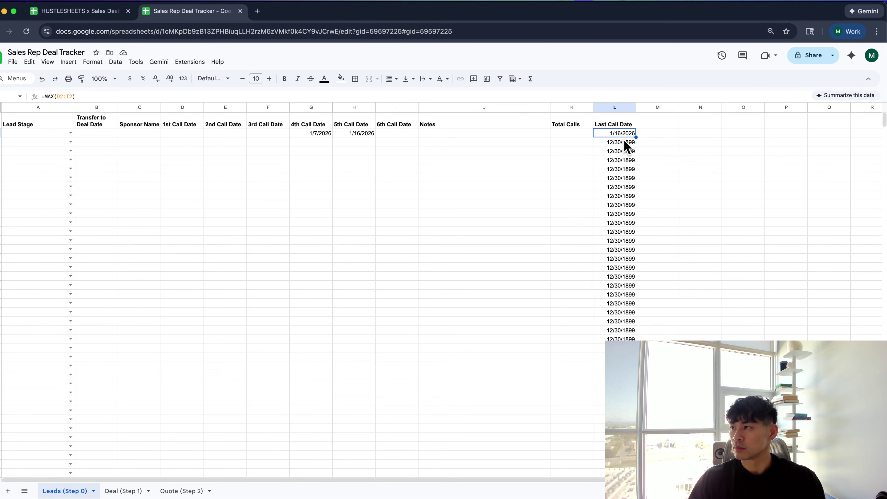
pyautogui.press('super+Tab')
pyautogui.press('super+Tab')
pyautogui.press('super+Tab')
pyautogui.press('super+Tab')
pyautogui.press('super+Tab')
pyautogui.press('super+Tab')
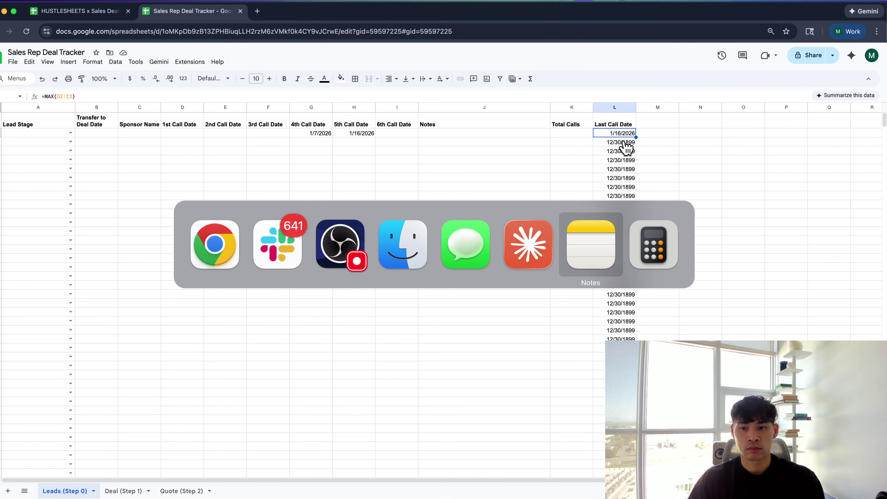
pyautogui.press('super+q')
pyautogui.press('super+q')
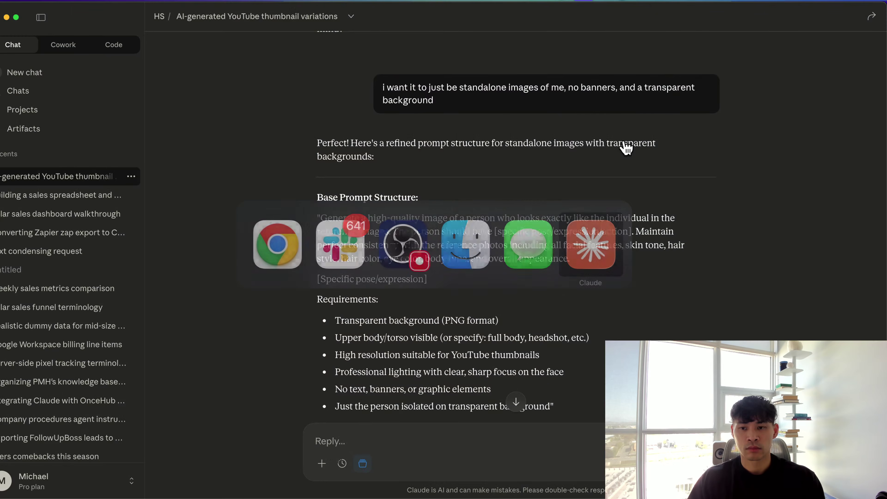
pyautogui.press('super+Tab')
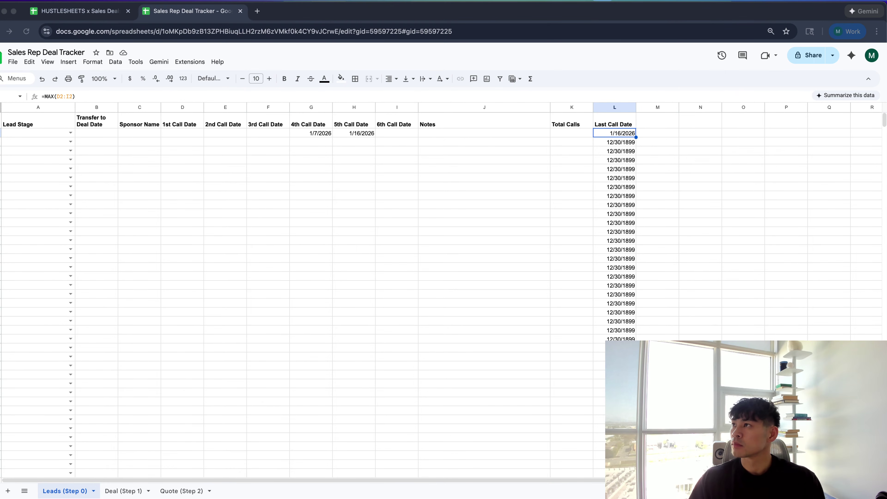
# Replace L2 with =IF(COUNTA(D2:I2)>0,MAX(D2:I2),"") and fill it down column L
pyautogui.press('super+Tab')
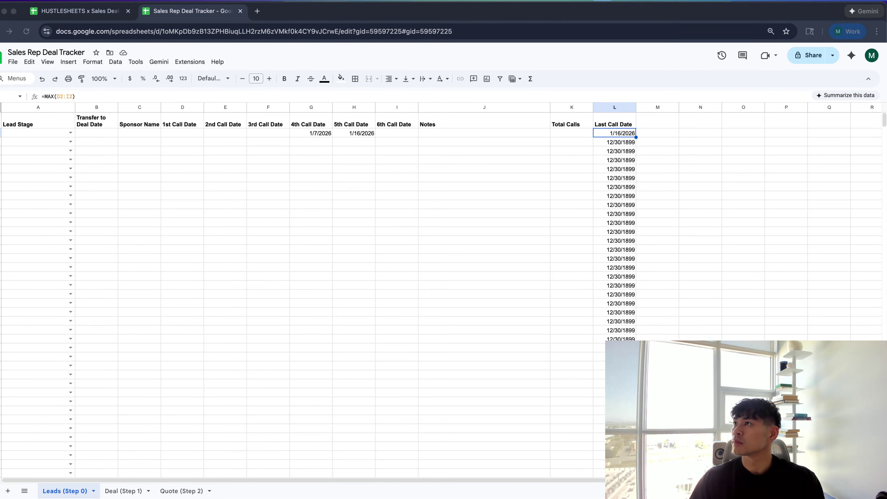
pyautogui.doubleClick(625, 133)
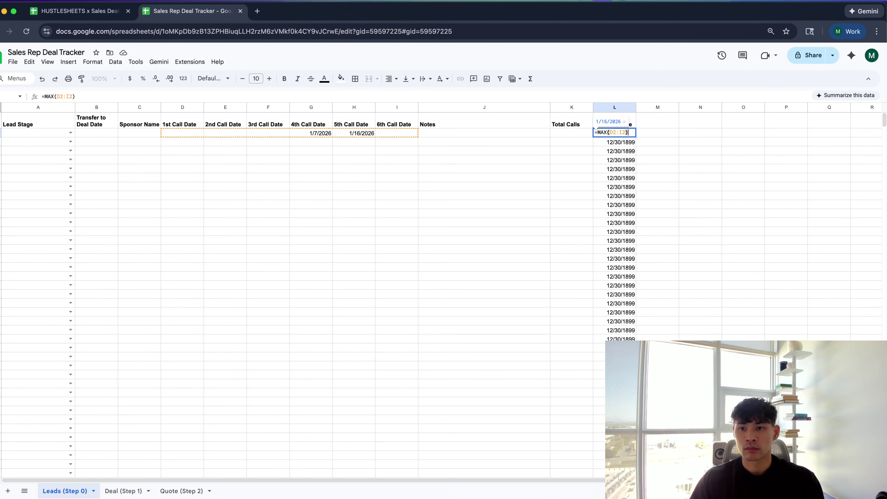
pyautogui.press('super+a')
pyautogui.press('super+Tab')
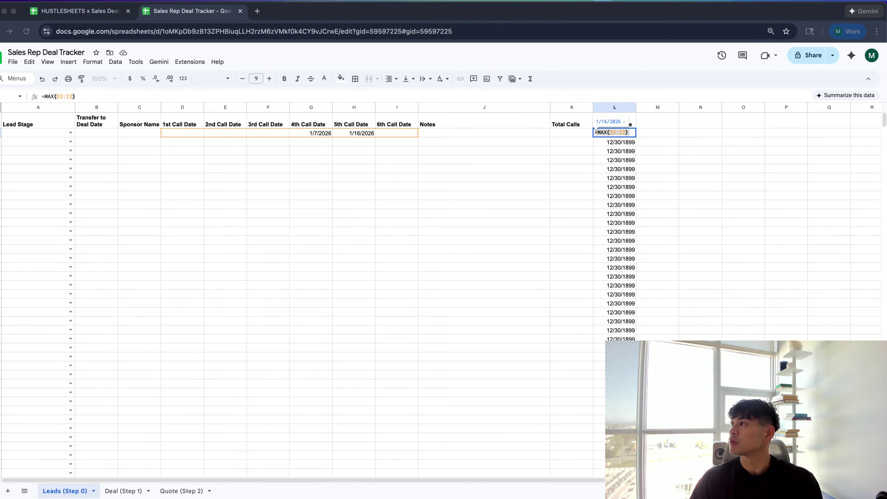
pyautogui.press('super+Tab')
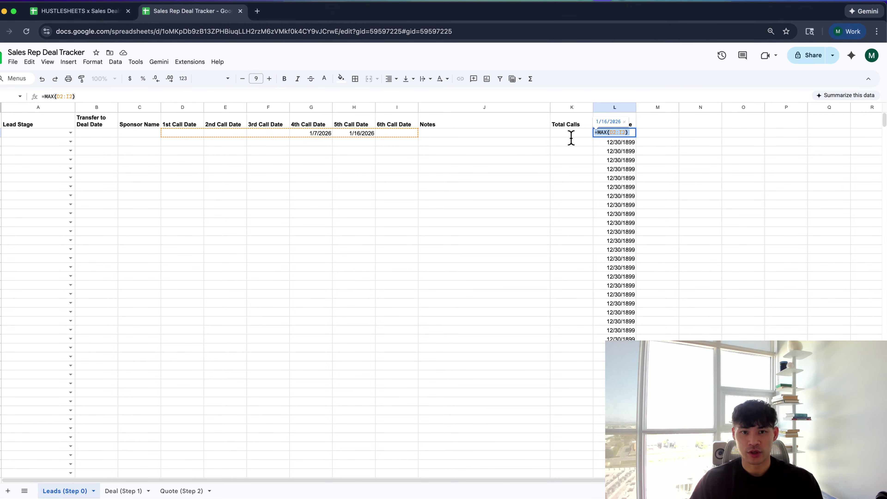
pyautogui.moveTo(200, 133); pyautogui.dragTo(399, 138)
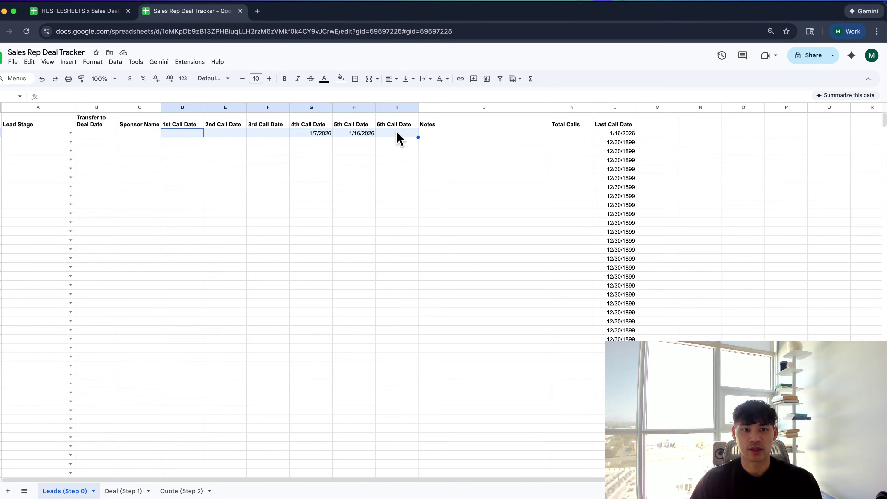
pyautogui.press('super+Tab')
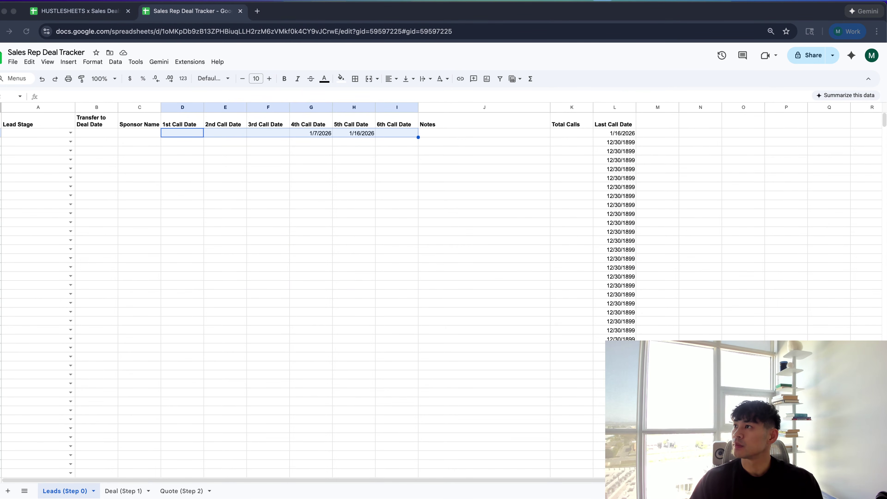
pyautogui.click(627, 133)
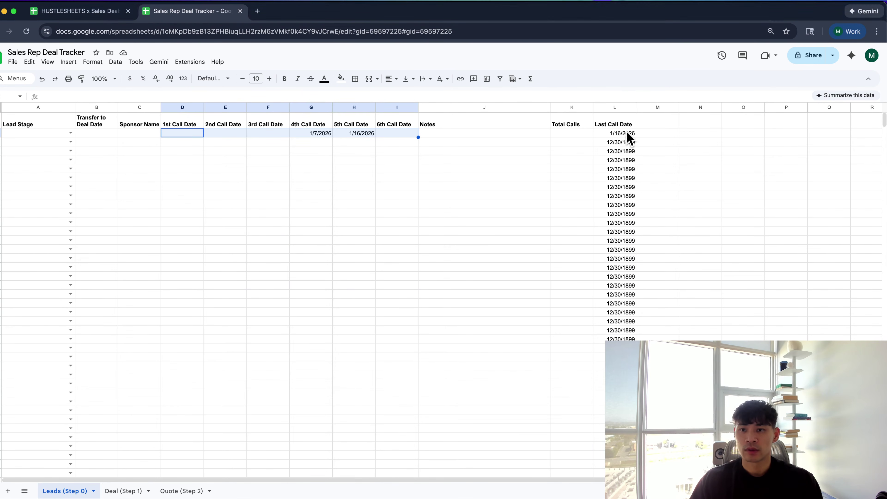
pyautogui.press('Return')
pyautogui.press('Return')
pyautogui.hotkey('ctrl', 'z')
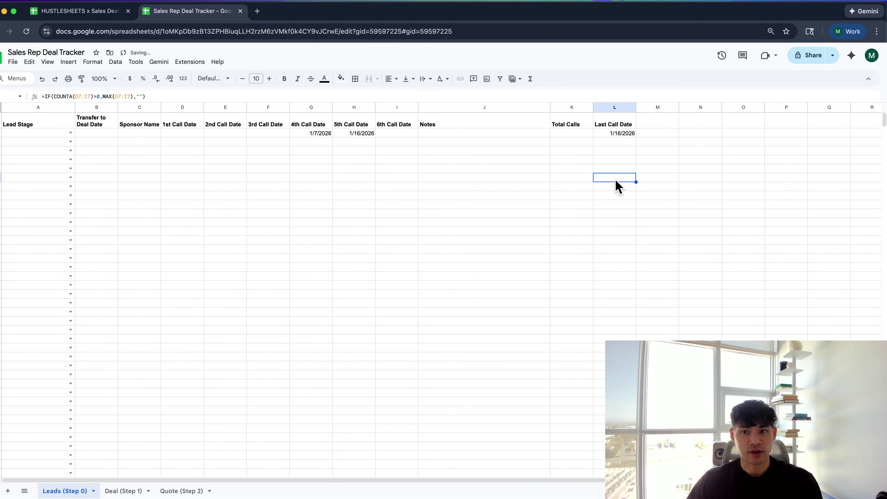
# Shade the Last Call Date column light grey and select the header row
pyautogui.click(612, 108)
pyautogui.click(340, 78)
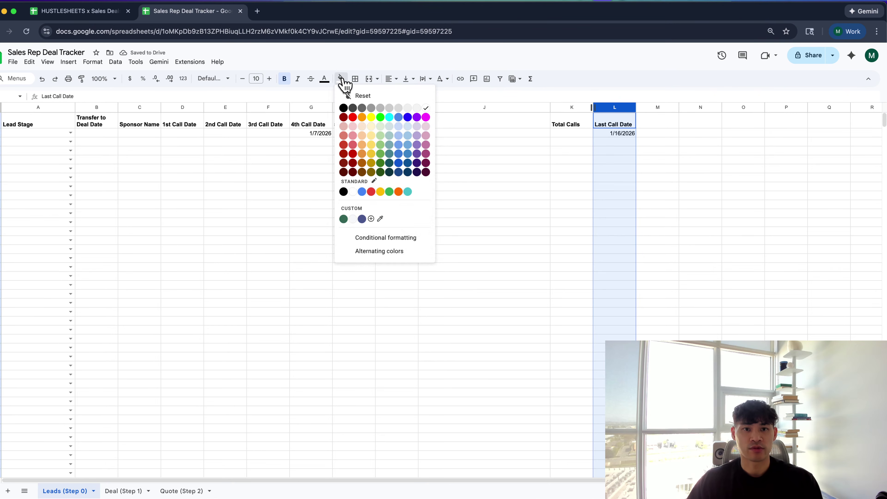
pyautogui.click(404, 108)
pyautogui.click(442, 128)
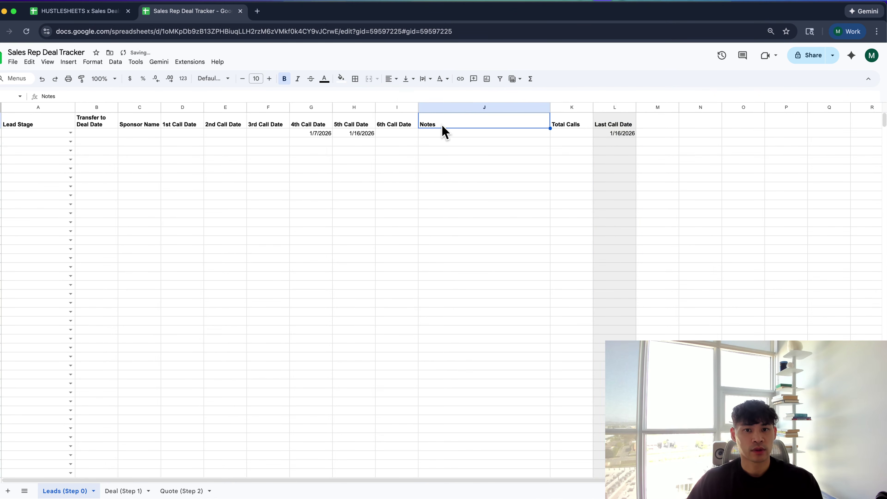
pyautogui.hotkey('shift', 'space')
pyautogui.press('super+Tab')
pyautogui.press('super+Tab')
pyautogui.press('super+Tab')
pyautogui.press('super+Tab')
pyautogui.press('super+Tab')
pyautogui.press('super+Tab')
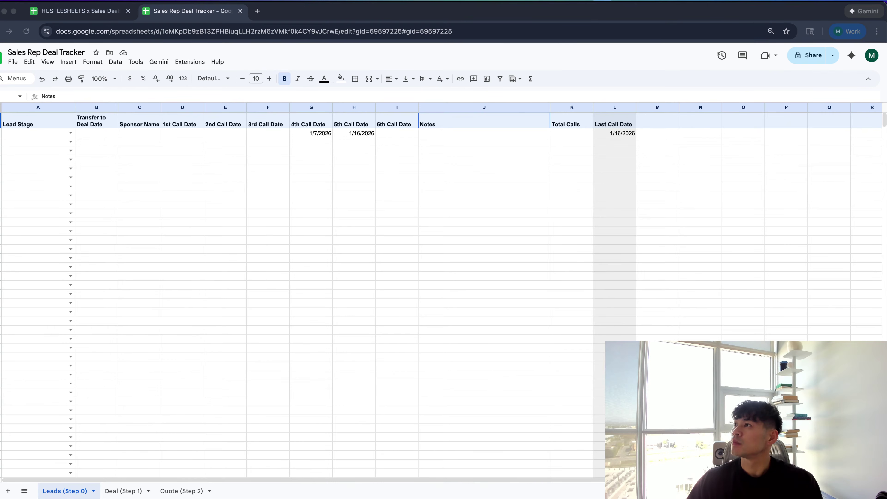
pyautogui.click(431, 153)
# Set the 3rd call date to 1/15/2026 and the 2nd call date to 1/22/2026
pyautogui.click(398, 132)
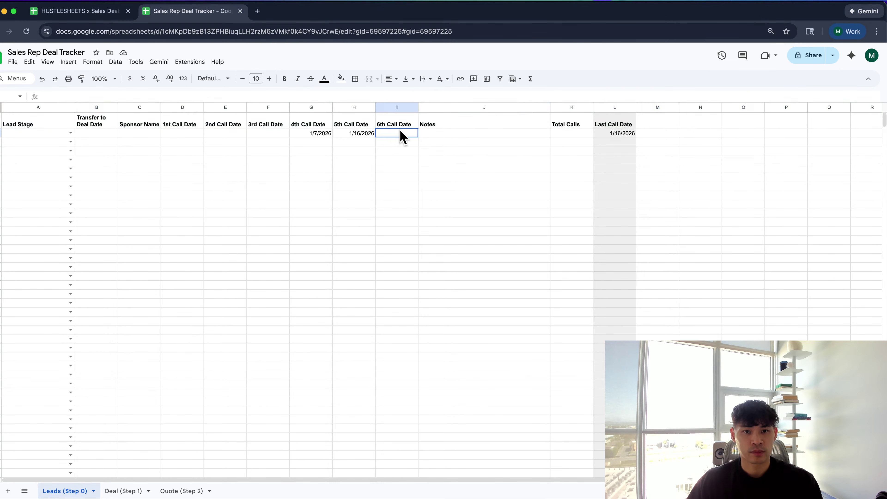
pyautogui.doubleClick(280, 134)
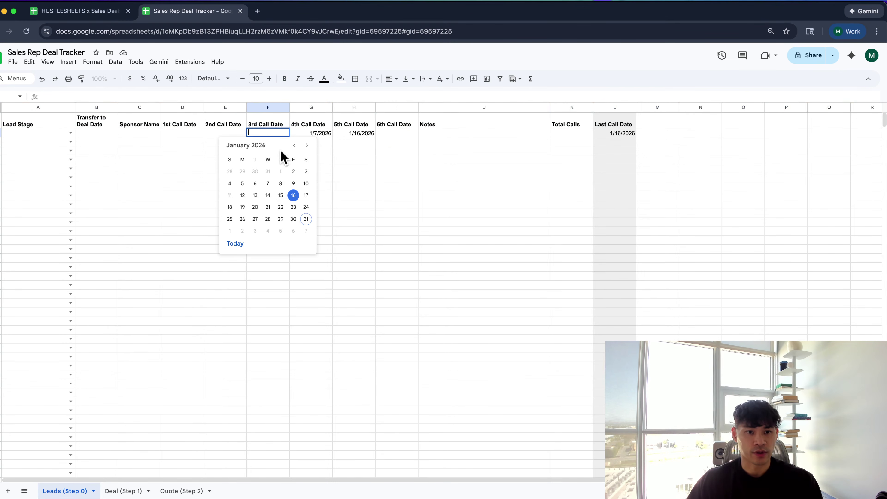
pyautogui.click(286, 196)
pyautogui.doubleClick(227, 135)
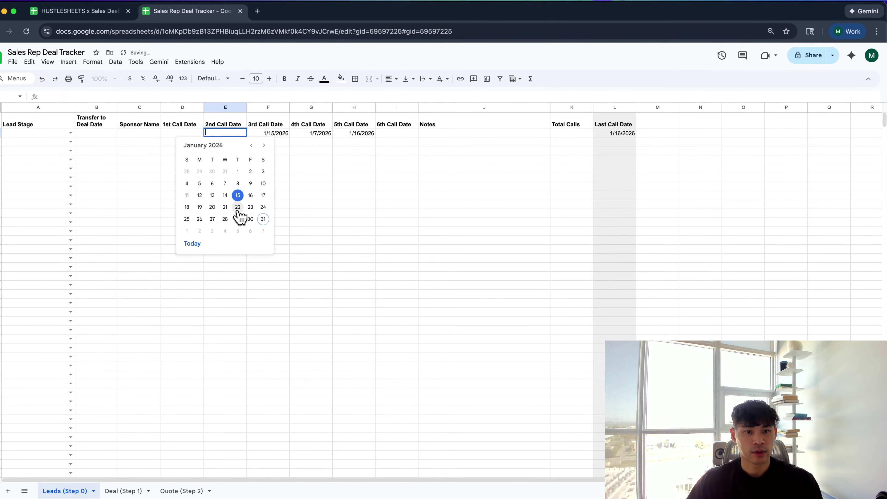
pyautogui.click(240, 217)
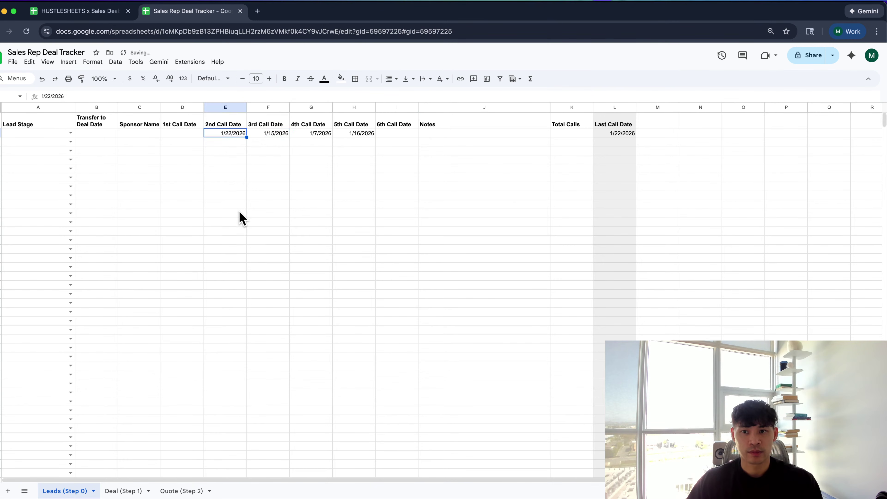
# Centre-align the Last Call Date column
pyautogui.click(610, 106)
pyautogui.click(390, 79)
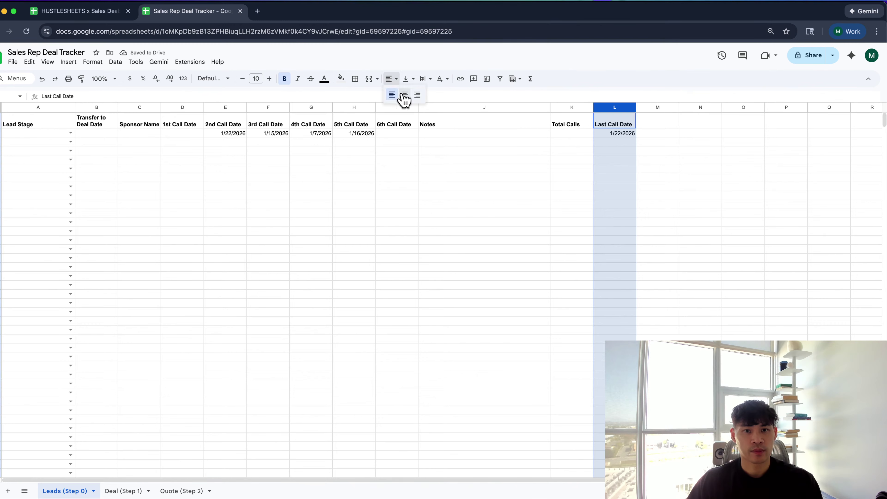
pyautogui.click(404, 98)
# Enter =COUNT(D2:I2) in K2 to count the first lead's calls, showing 4
pyautogui.click(559, 131)
pyautogui.write('=coun')
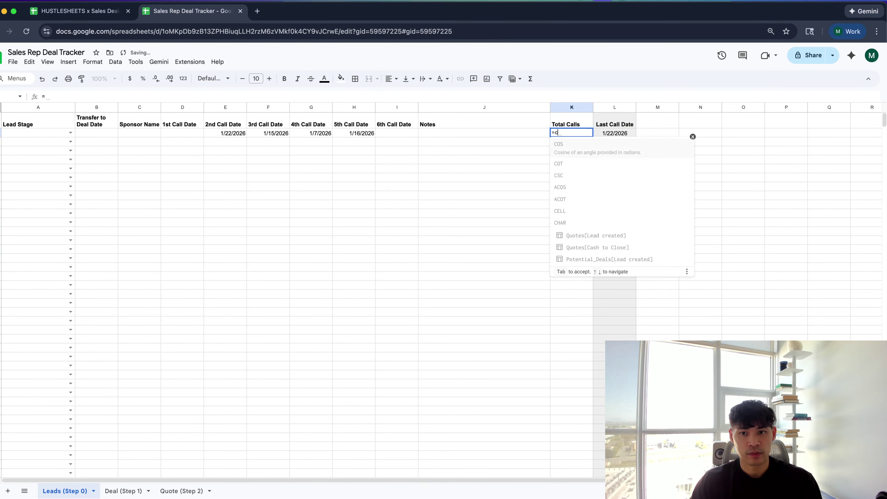
pyautogui.press('Tab')
pyautogui.press('Left')
pyautogui.press('Left')
pyautogui.hotkey('shift', 'Left')
pyautogui.hotkey('shift', 'Left')
pyautogui.hotkey('shift', 'Left')
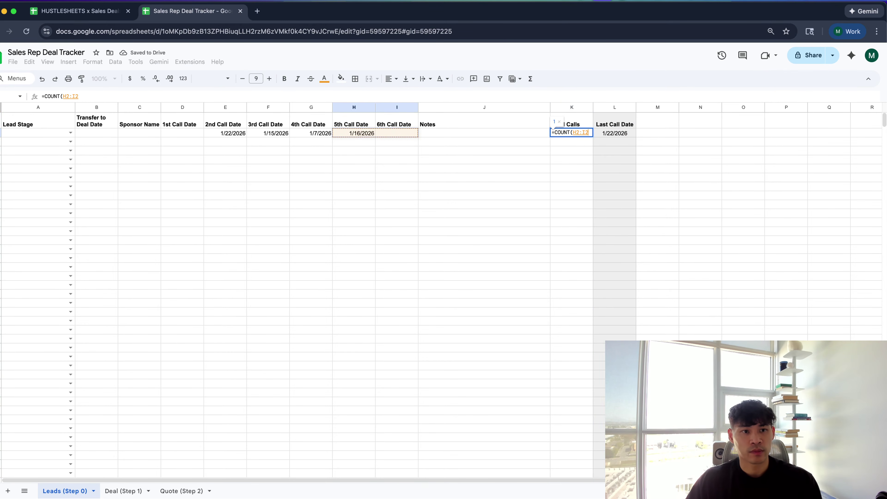
pyautogui.hotkey('shift', 'Left')
pyautogui.hotkey('shift', 'Left')
pyautogui.press('Return')
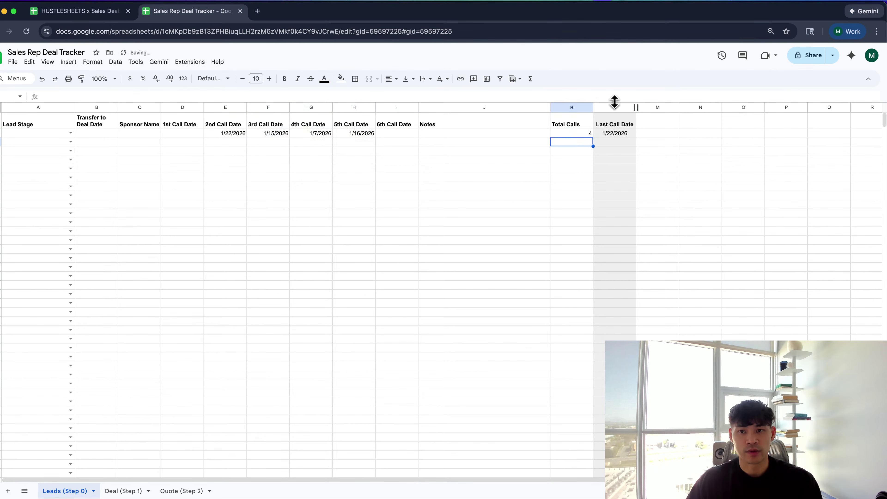
pyautogui.click(581, 105)
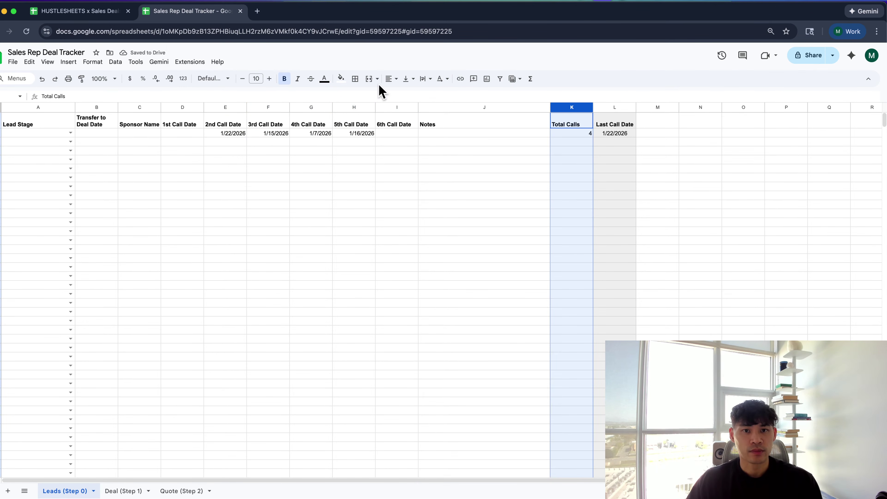
# Centre the Total Calls column and give it a light grey fill
pyautogui.click(391, 79)
pyautogui.click(404, 95)
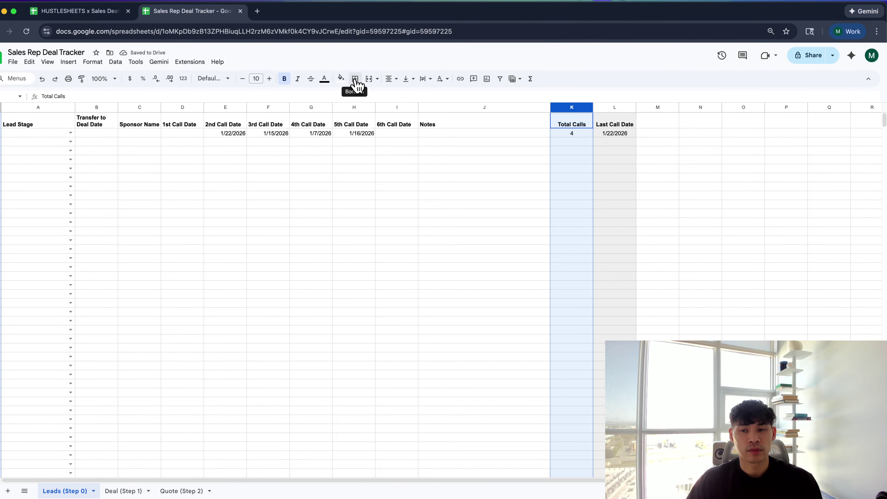
pyautogui.click(340, 79)
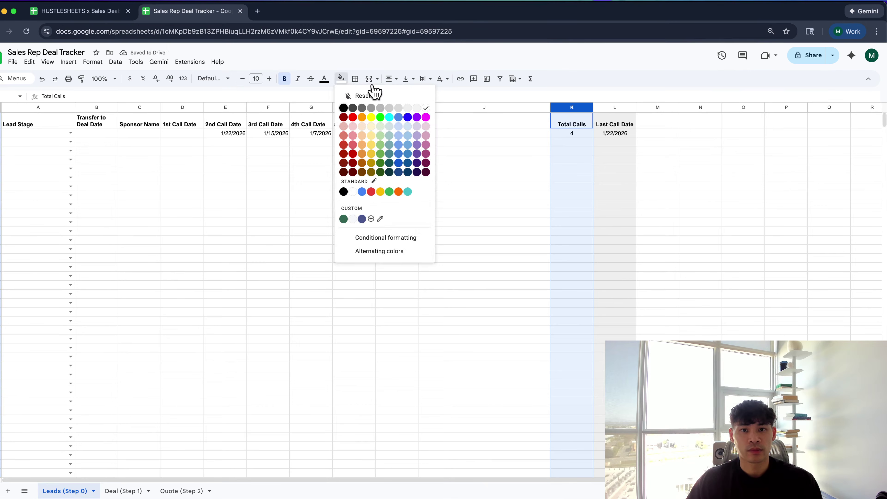
pyautogui.click(412, 108)
pyautogui.click(482, 179)
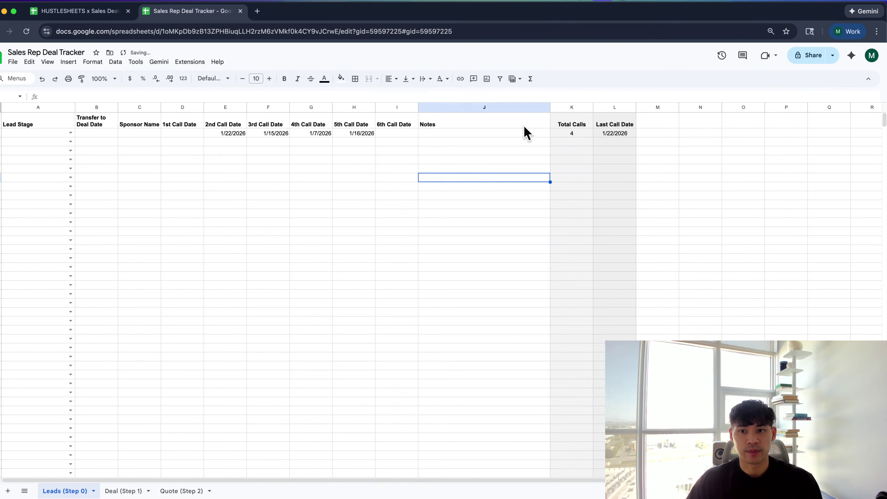
pyautogui.click(558, 108)
pyautogui.click(341, 79)
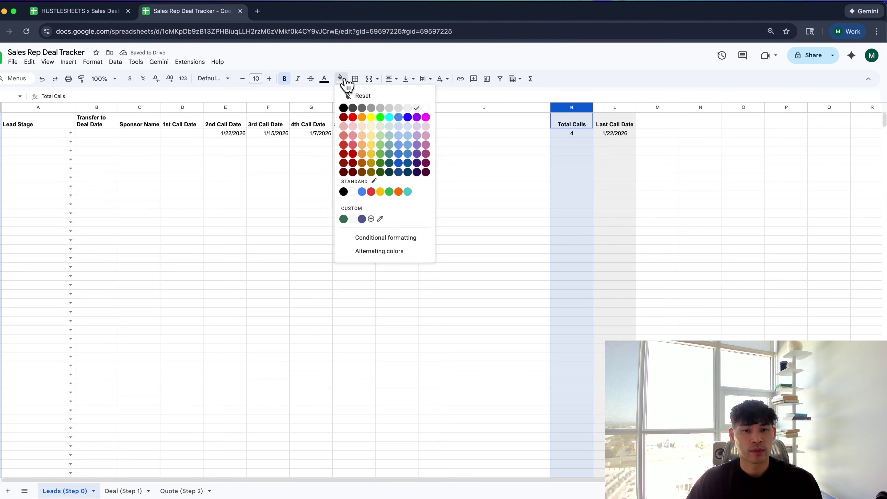
pyautogui.click(399, 108)
pyautogui.click(435, 144)
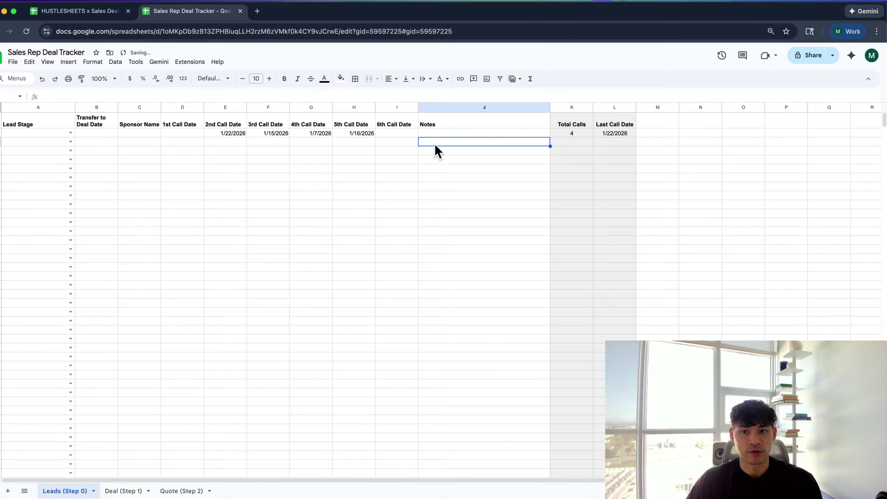
# Fill the =COUNT(D2:I2) formula from K2 down the Total Calls column
pyautogui.click(384, 133)
pyautogui.click(557, 136)
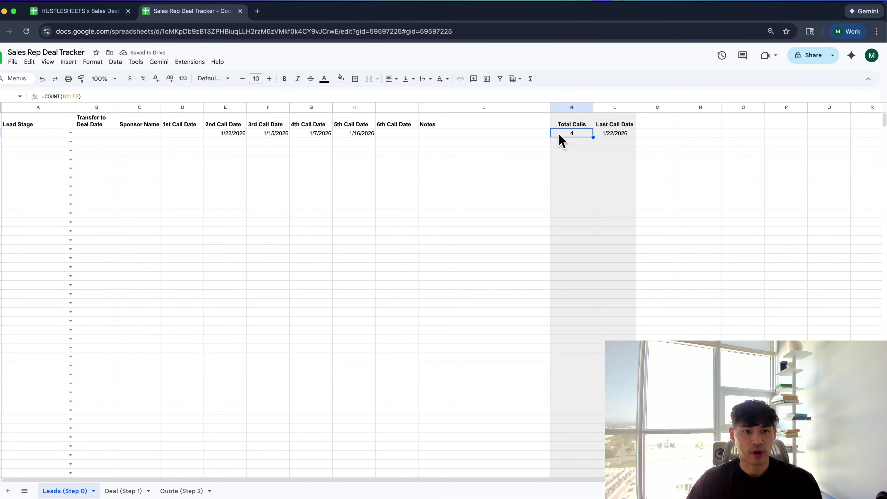
pyautogui.press('super+shift+Down')
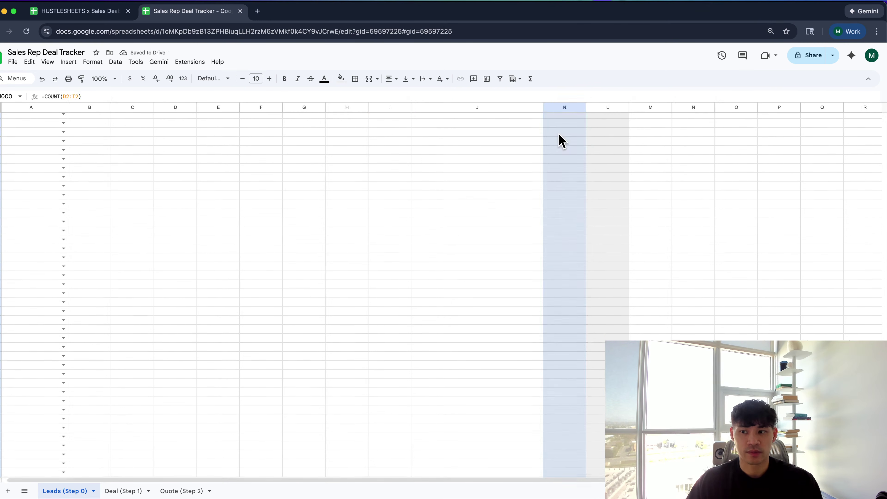
pyautogui.scroll(20, 561, 141)
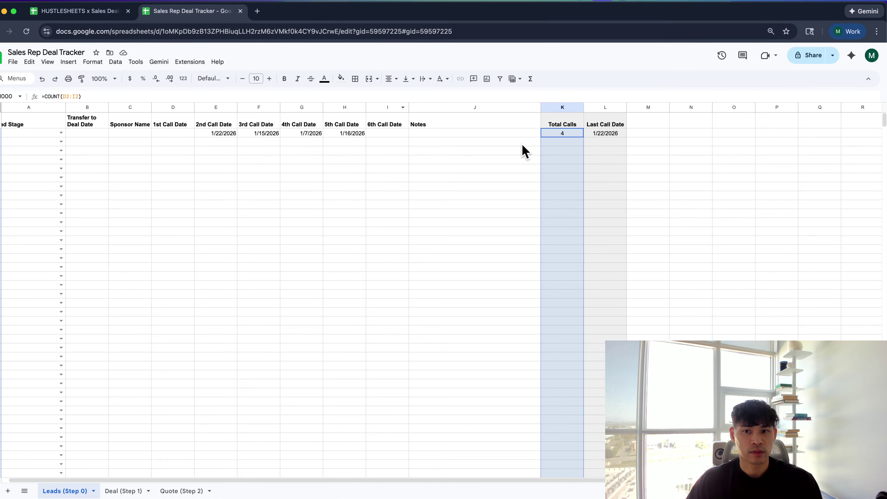
pyautogui.click(563, 134)
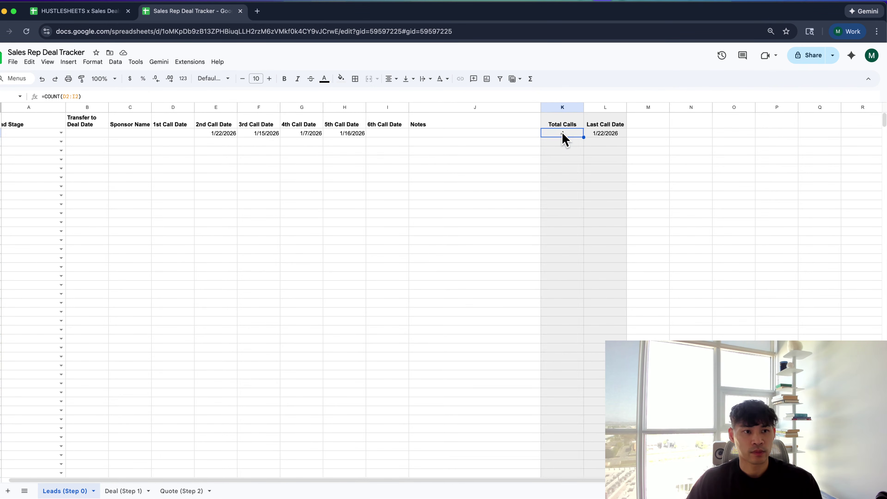
pyautogui.hotkey('shift', 'Down')
pyautogui.press('super+d')
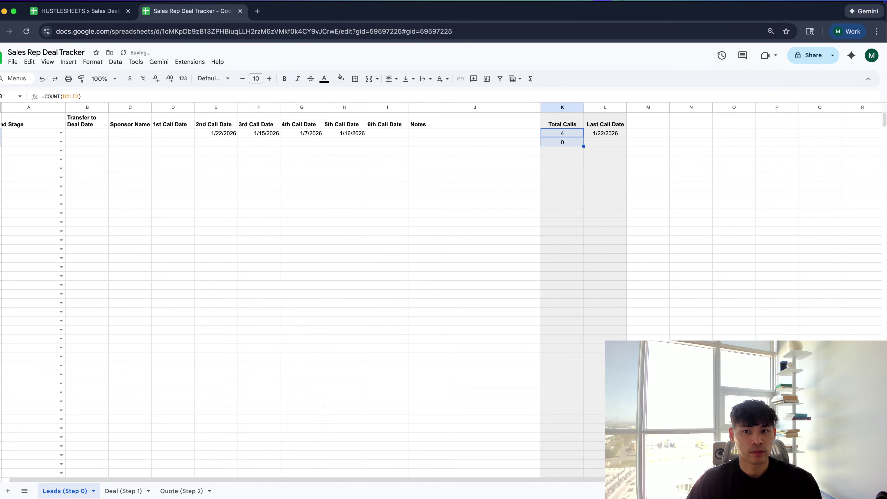
pyautogui.press('super+shift+Down')
pyautogui.press('super+d')
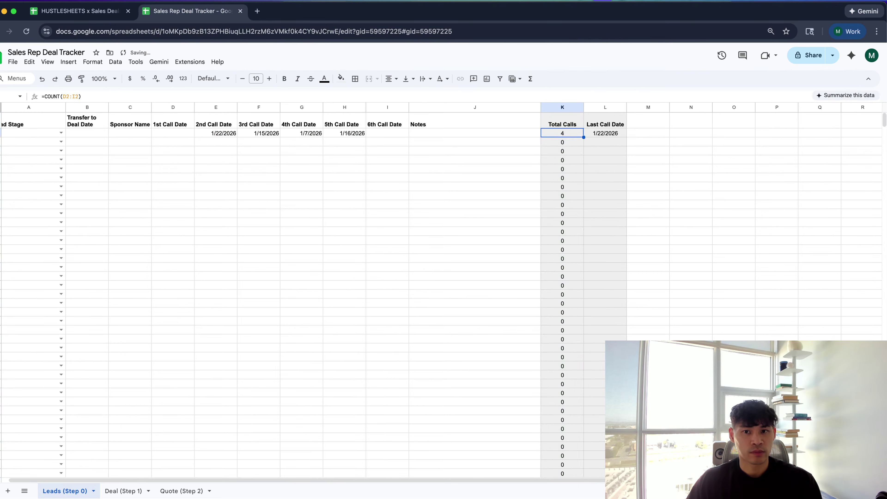
pyautogui.doubleClick(544, 132)
# Wrap the K2 count formula in an IF with a >0 test
pyautogui.write('IF(')
pyautogui.hscroll(-1, 465, 193)
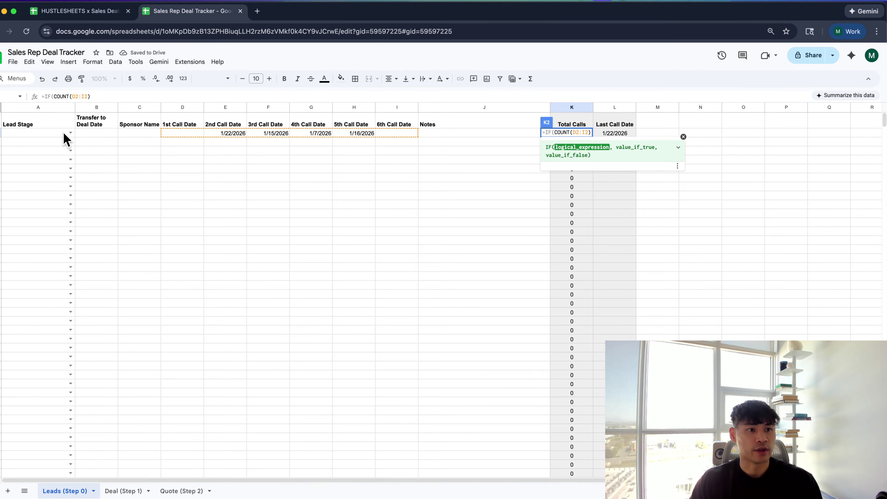
pyautogui.hscroll(1, 63, 139)
pyautogui.hscroll(-1, 105, 145)
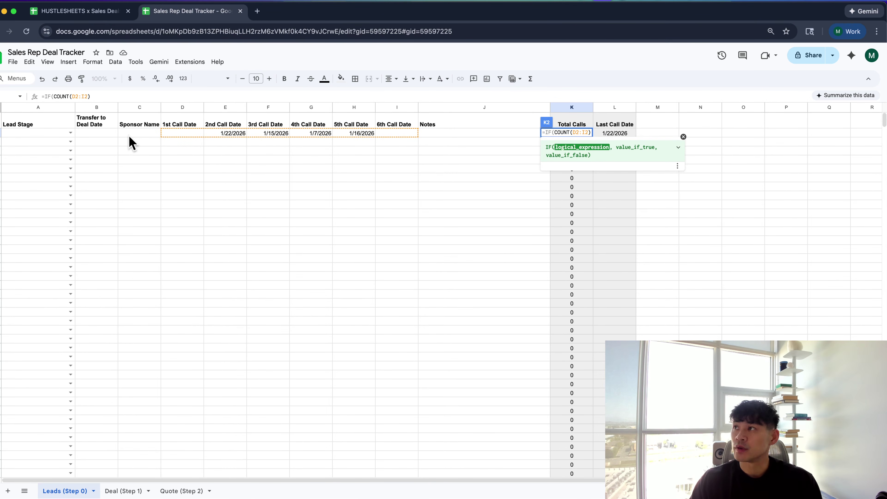
pyautogui.write('>0')
pyautogui.press('Return')
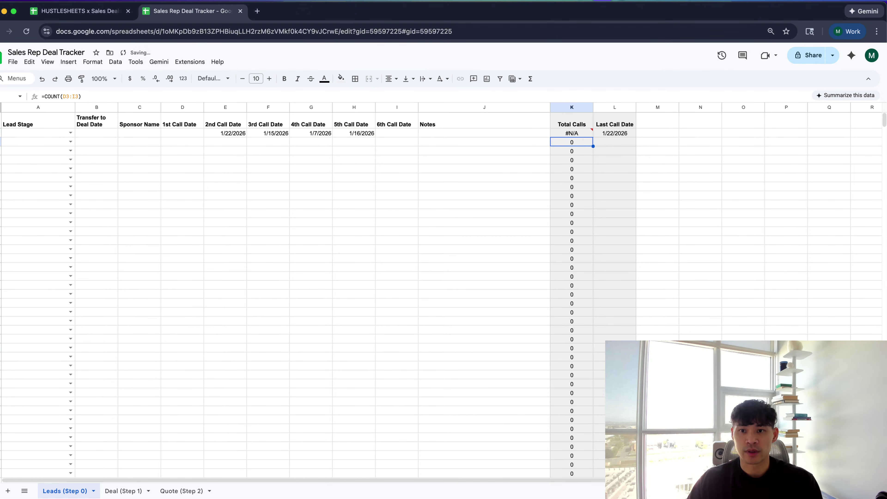
# Rewrite K2 as =IF(C2="",,COUNT(D2:I2)) so it stays blank without a sponsor
pyautogui.press('Up')
pyautogui.press('Return')
pyautogui.press('Home')
pyautogui.press('Right')
pyautogui.write('IF')
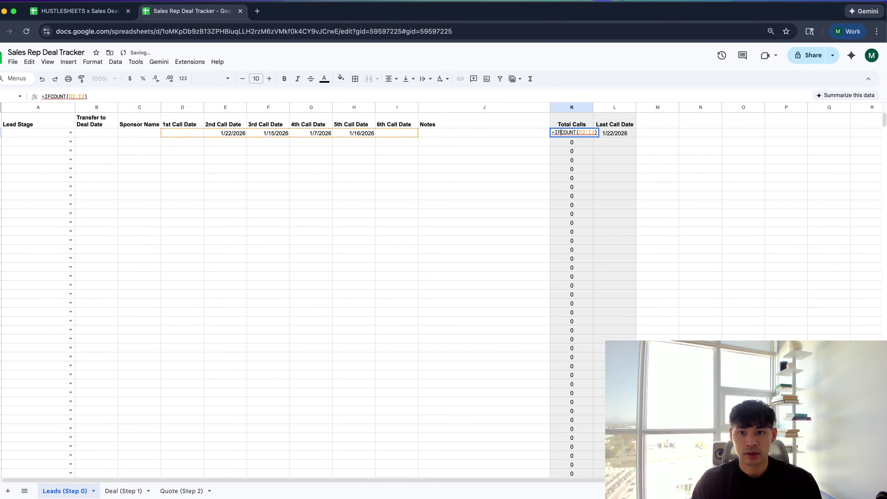
pyautogui.write('(C2="",,')
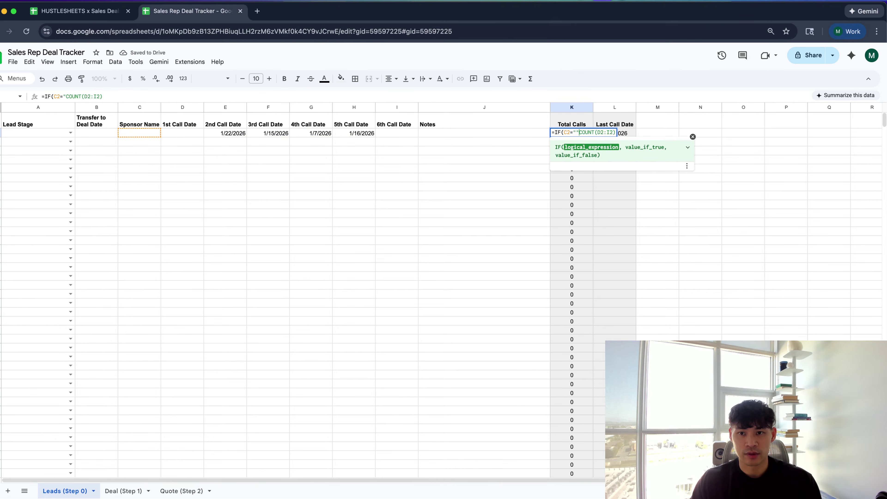
pyautogui.press('Return')
pyautogui.press('Up')
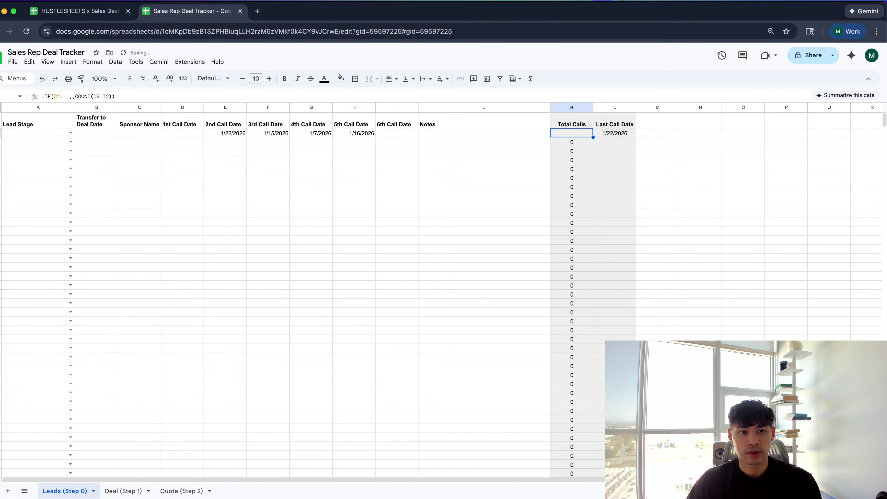
# Enter two sample sponsor names in C2 and C3
pyautogui.click(59, 133)
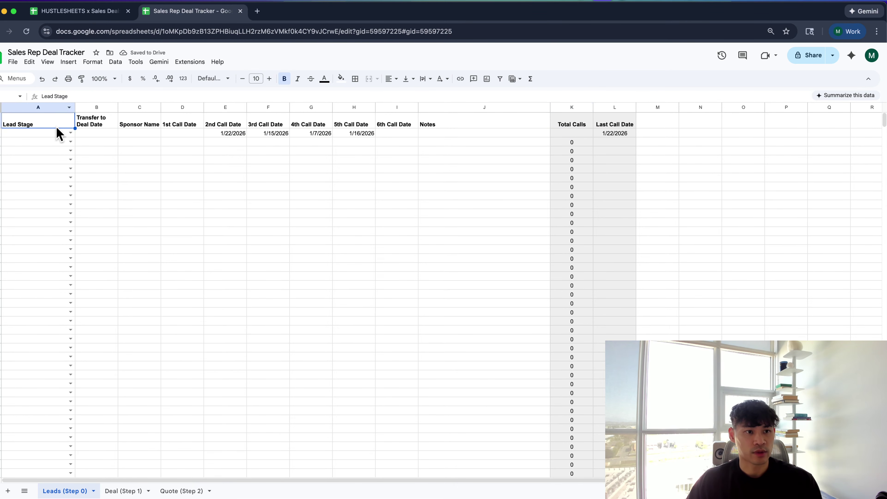
pyautogui.click(79, 133)
pyautogui.click(121, 133)
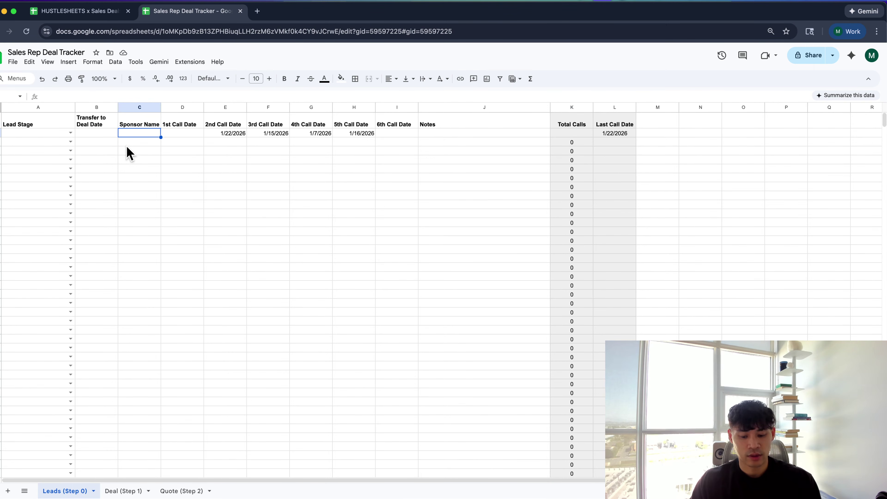
pyautogui.write('lebron')
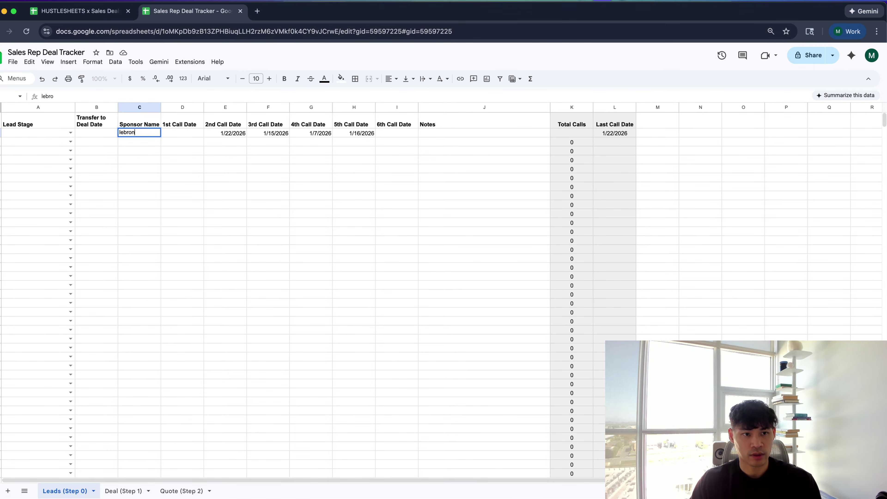
pyautogui.press('Return')
pyautogui.write('kobe')
pyautogui.press('Return')
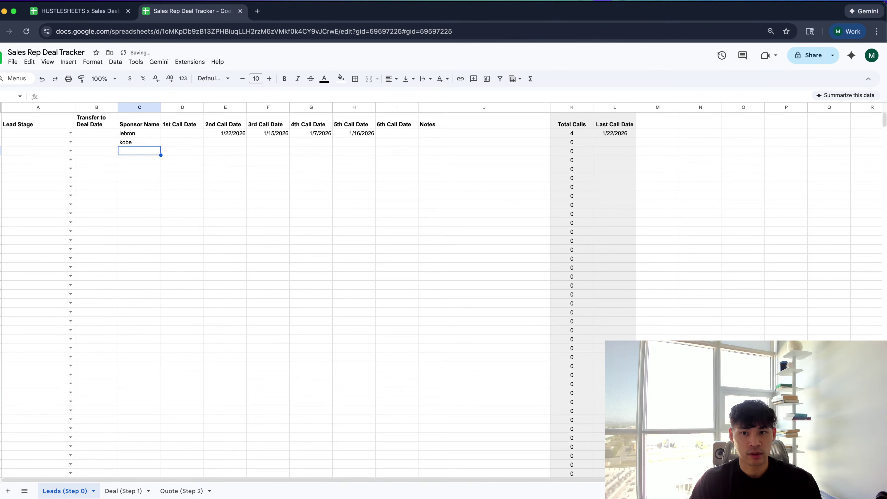
# Fill the blank-if-no-sponsor Total Calls formula from K2 down to K1000
pyautogui.click(568, 134)
pyautogui.hotkey('ctrl', 'shift', 'Down')
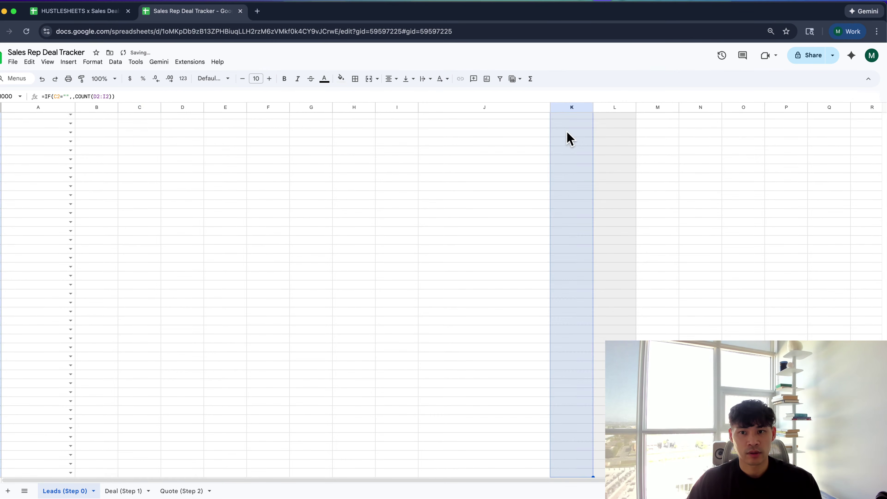
pyautogui.hotkey('ctrl', 'd')
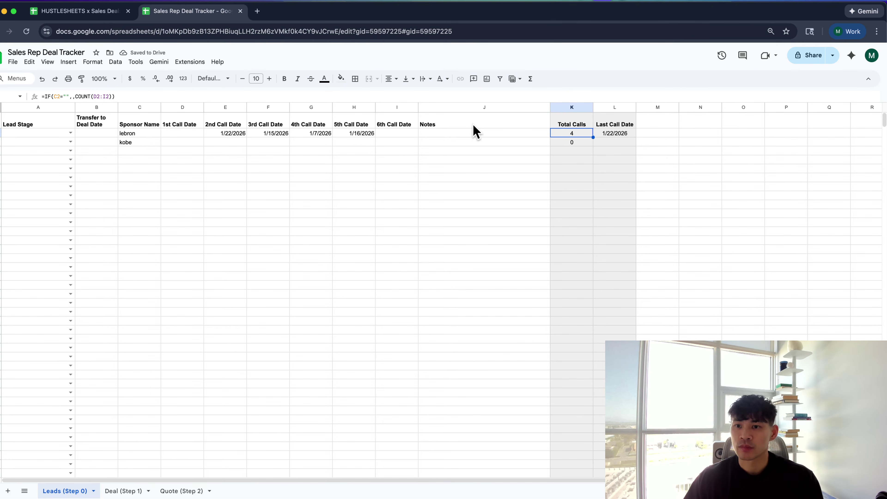
pyautogui.hotkey('shift', 'Down')
pyautogui.hotkey('ctrl', 'shift', 'Down')
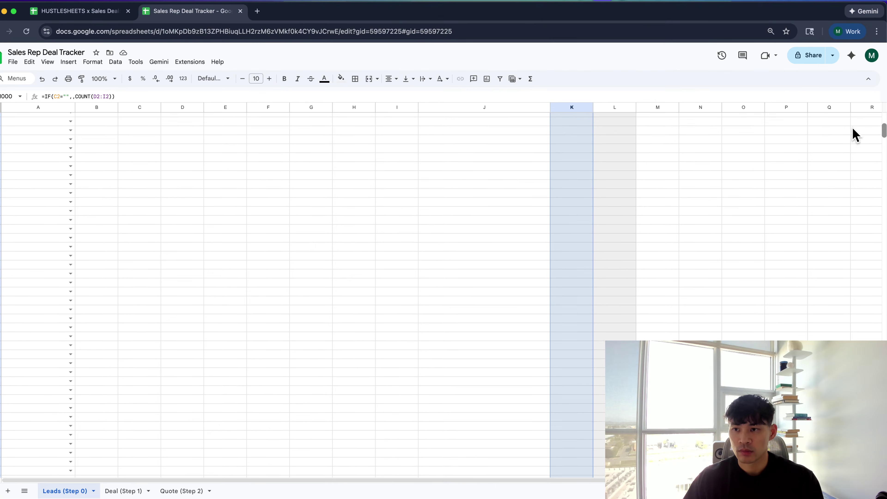
pyautogui.scroll(20, 855, 133)
# Add a conditional format on K2:K1000 turning values less than 2 red
pyautogui.click(93, 64)
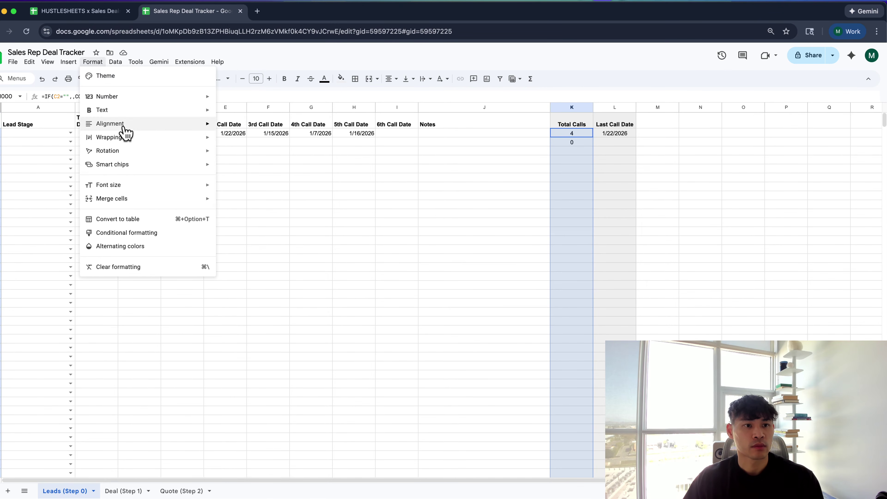
pyautogui.moveTo(124, 140)
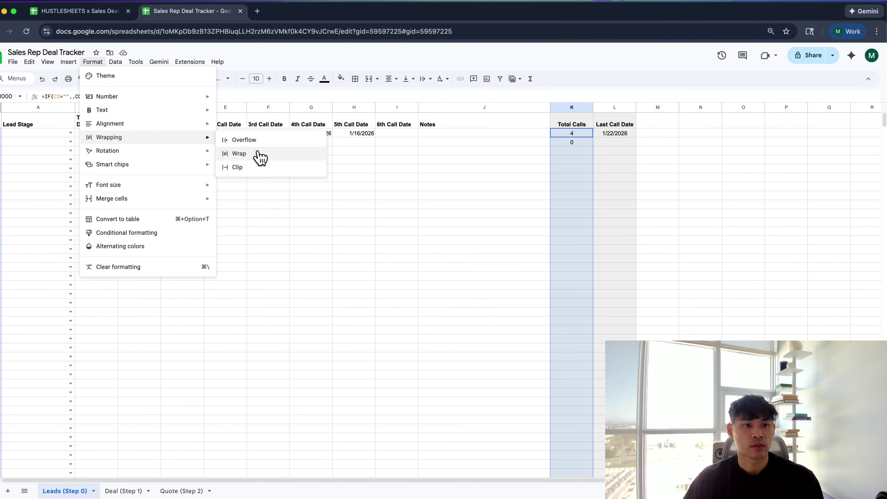
pyautogui.click(178, 233)
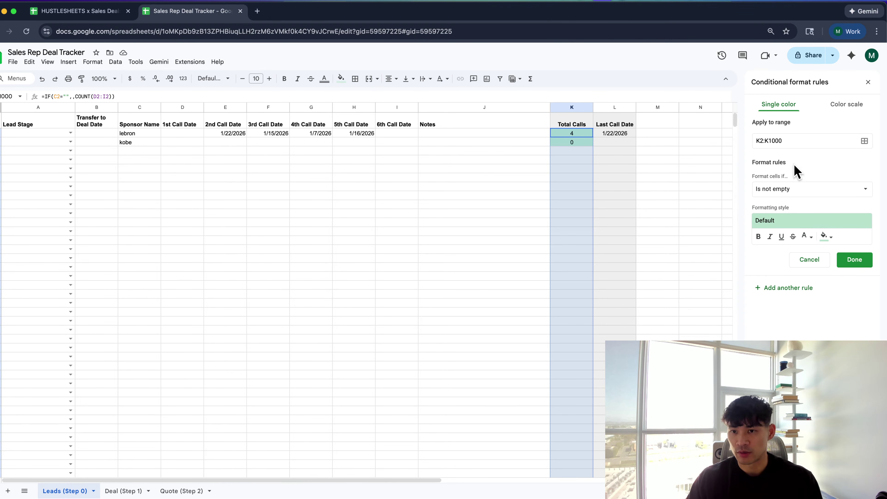
pyautogui.click(804, 191)
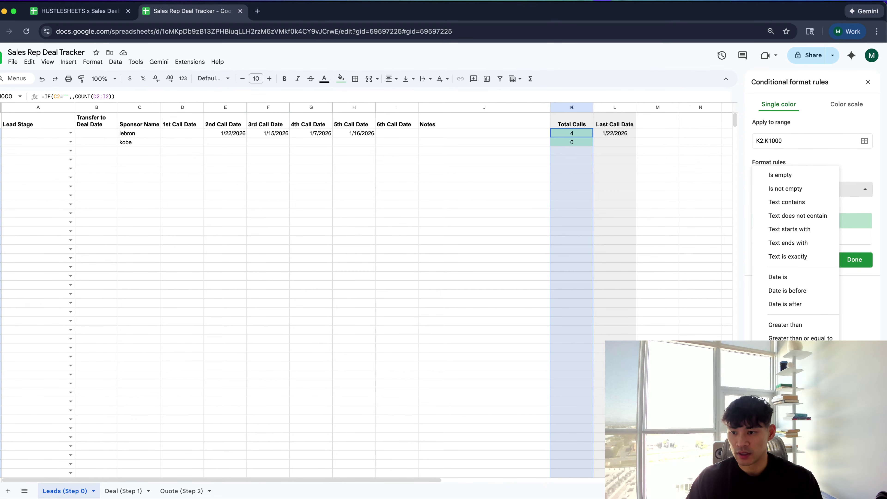
pyautogui.click(786, 351)
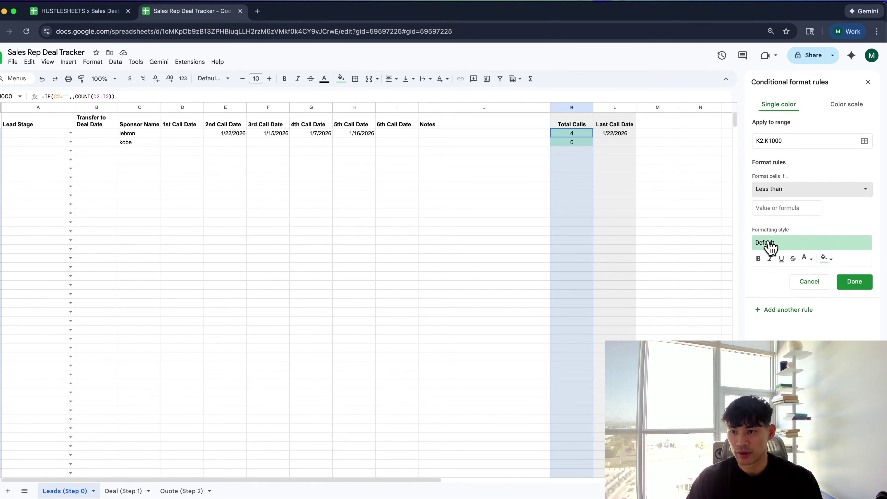
pyautogui.click(777, 207)
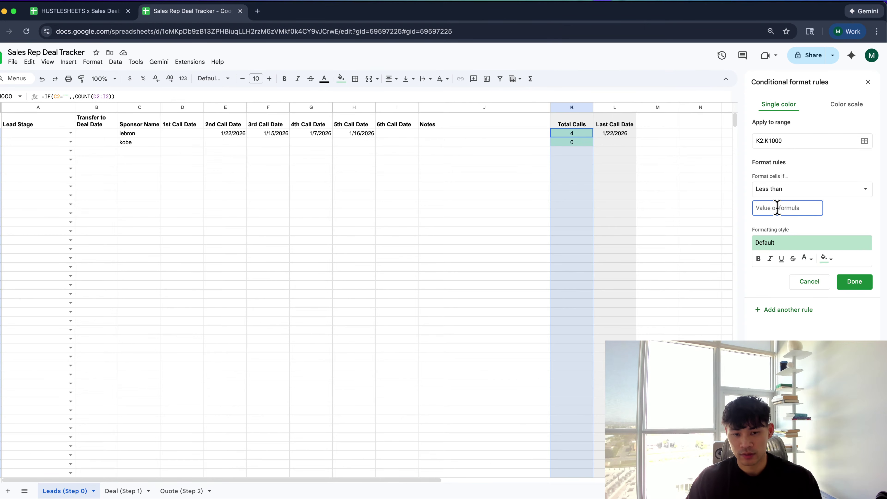
pyautogui.write('2')
pyautogui.click(802, 248)
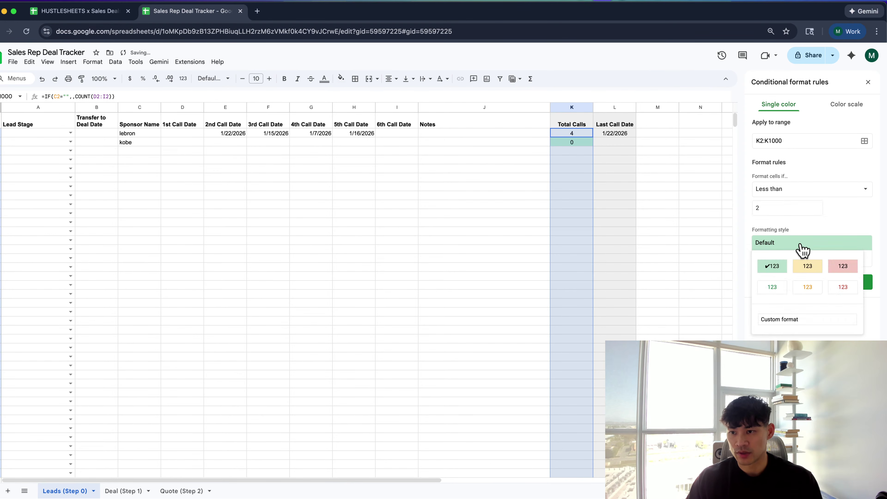
pyautogui.click(834, 264)
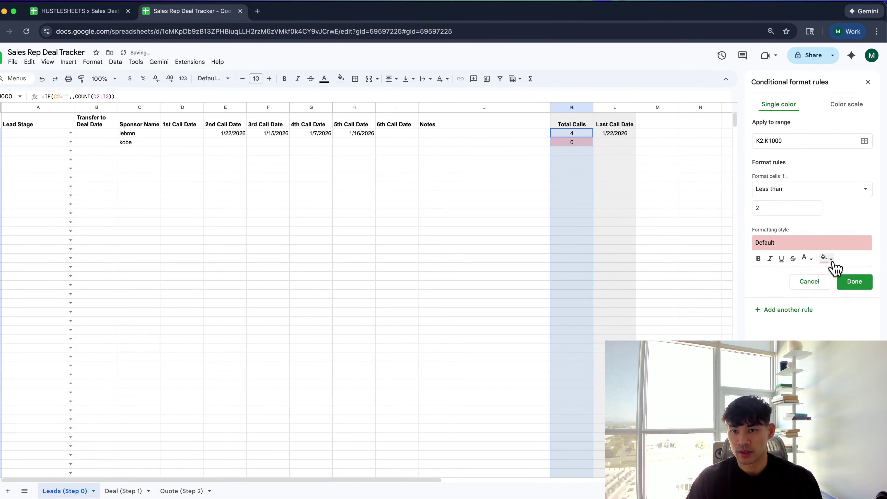
pyautogui.click(803, 191)
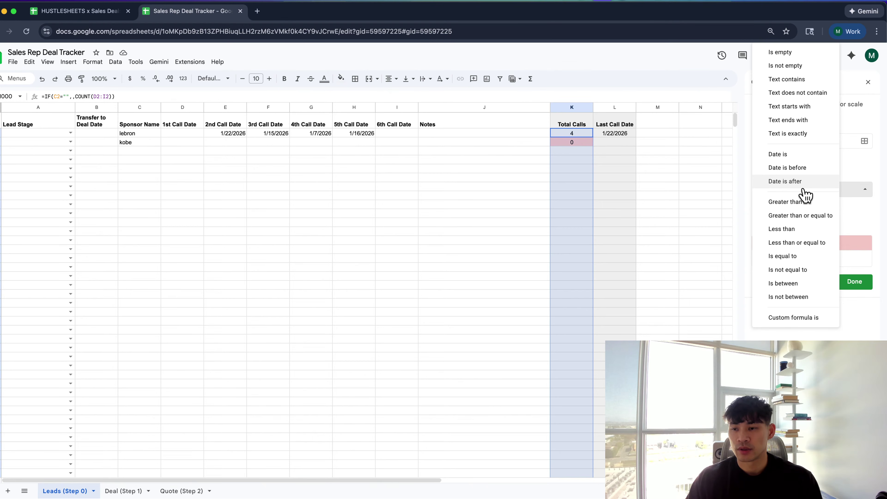
# Enter the call-count bands 0-1, 2-4 and 5-6 in cells M4:M6
pyautogui.click(648, 159)
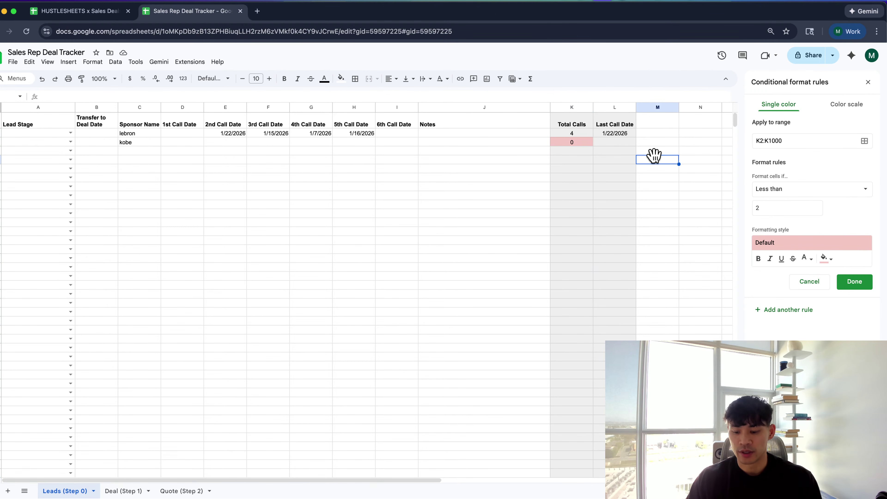
pyautogui.write('0-1')
pyautogui.press('Return')
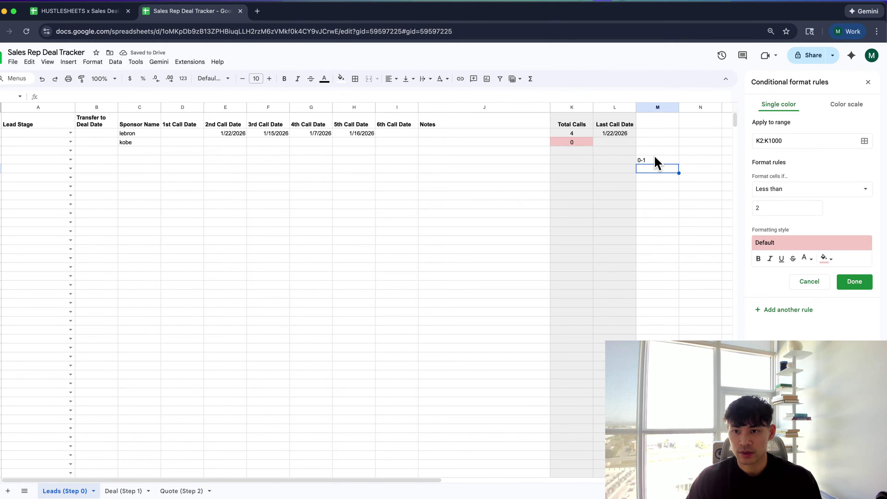
pyautogui.write('2-')
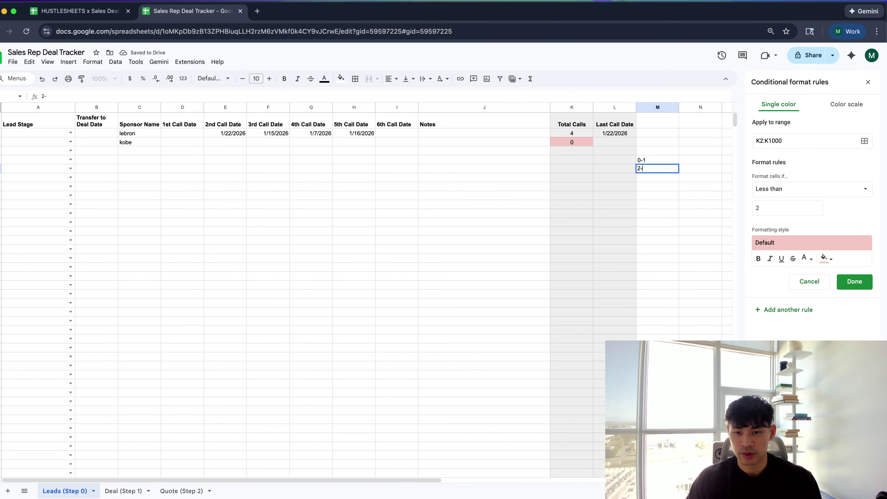
pyautogui.write('4')
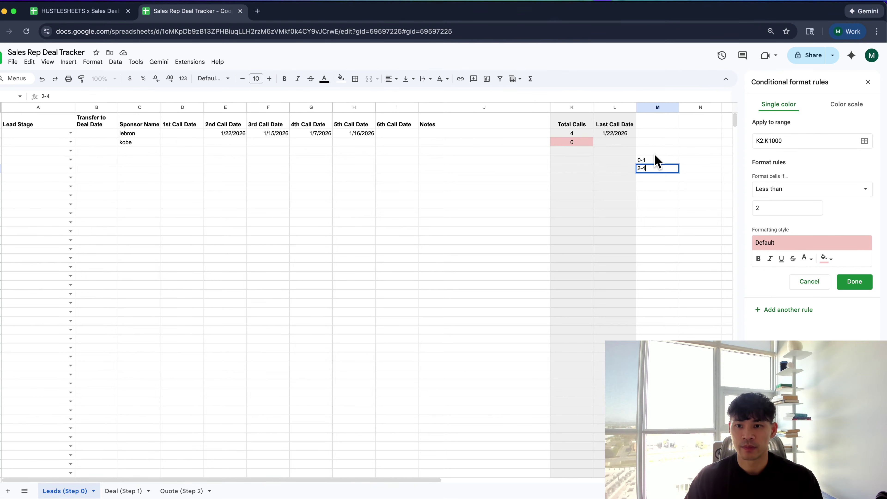
pyautogui.press('Return')
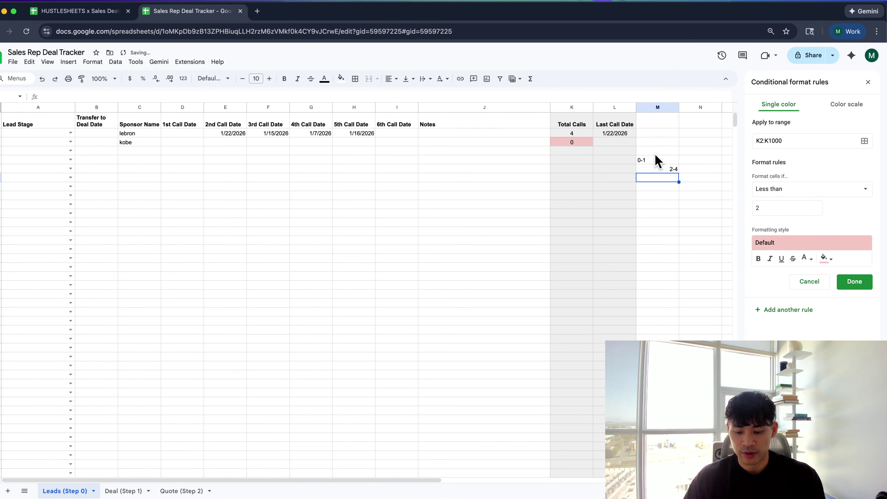
pyautogui.write('5-6')
pyautogui.press('Tab')
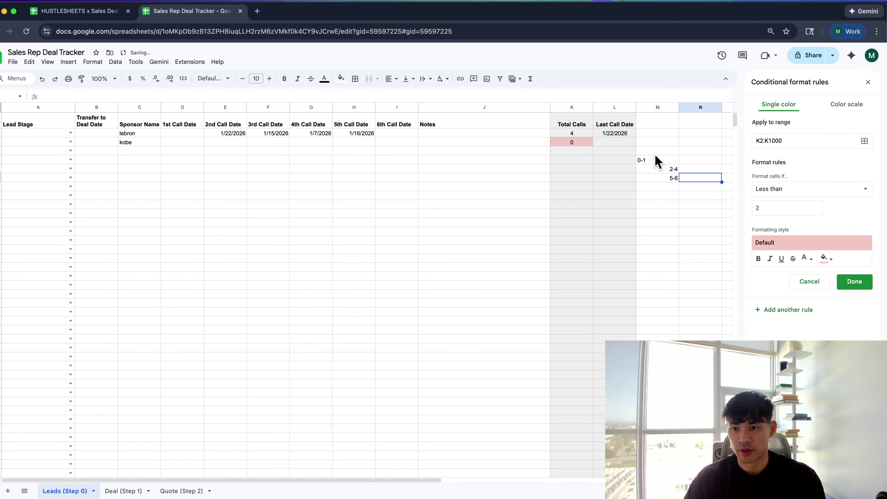
pyautogui.click(799, 190)
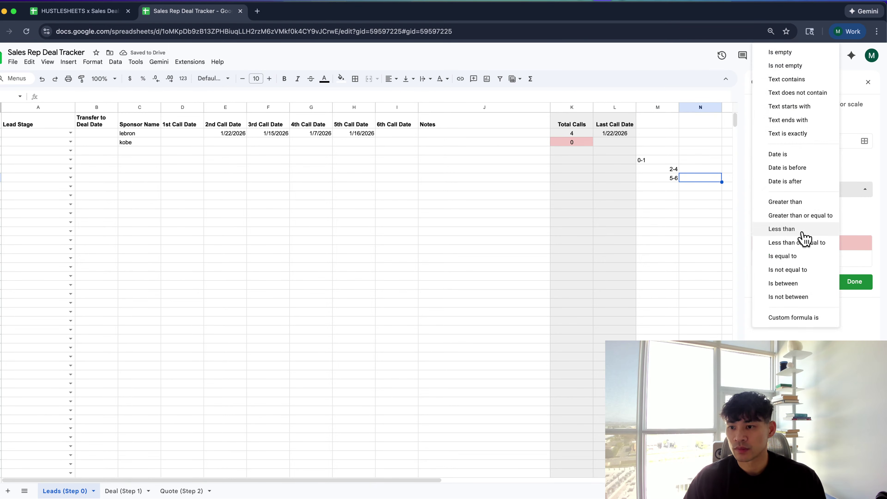
# Change the Total Calls rule to Less than 5 with a yellow preset style
pyautogui.click(834, 337)
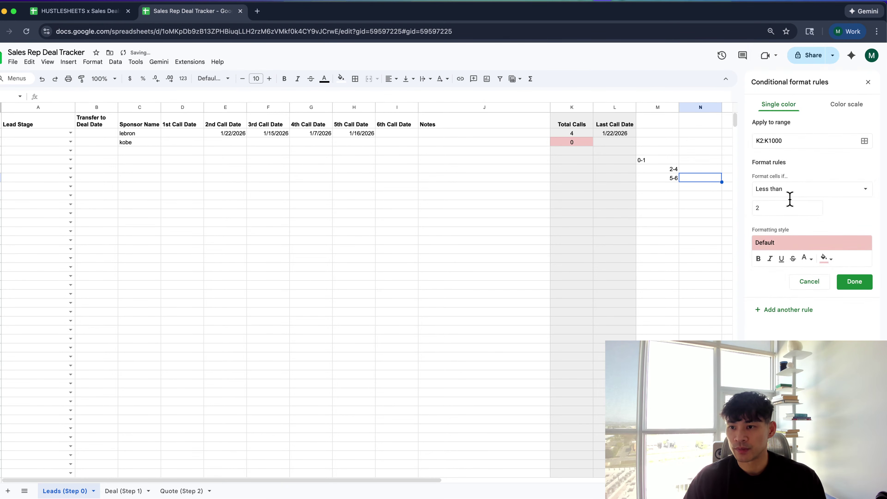
pyautogui.click(794, 193)
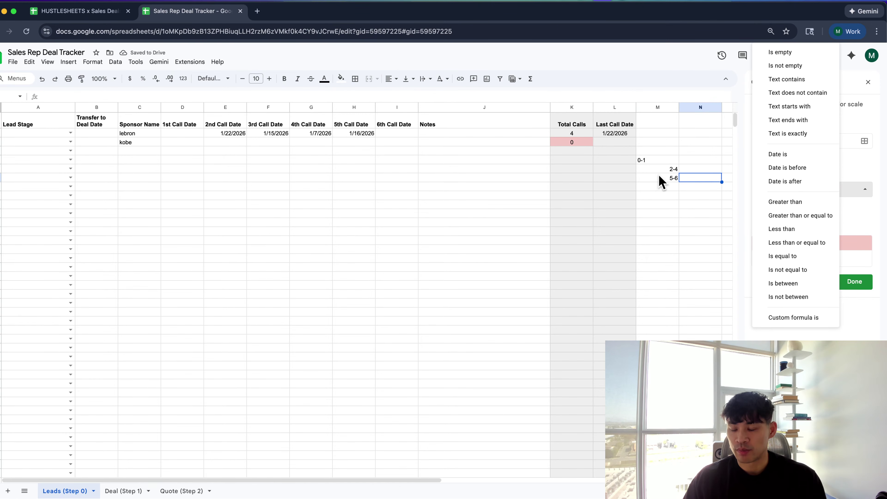
pyautogui.click(765, 229)
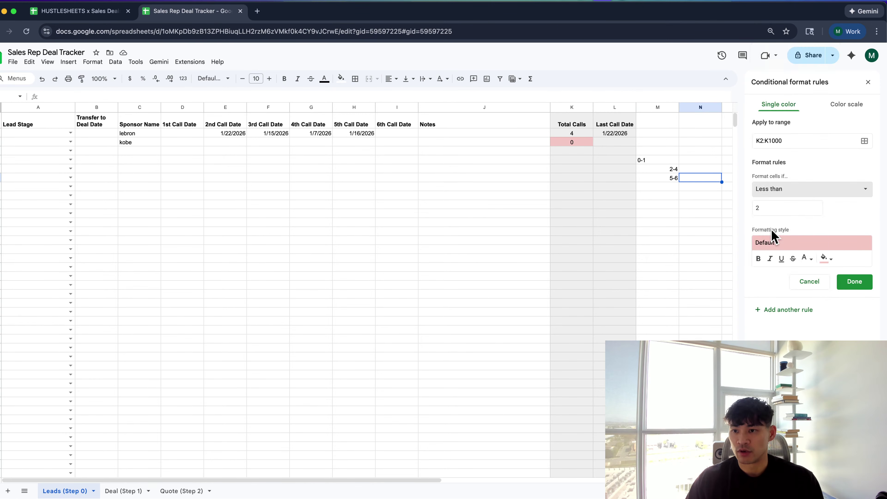
pyautogui.click(779, 209)
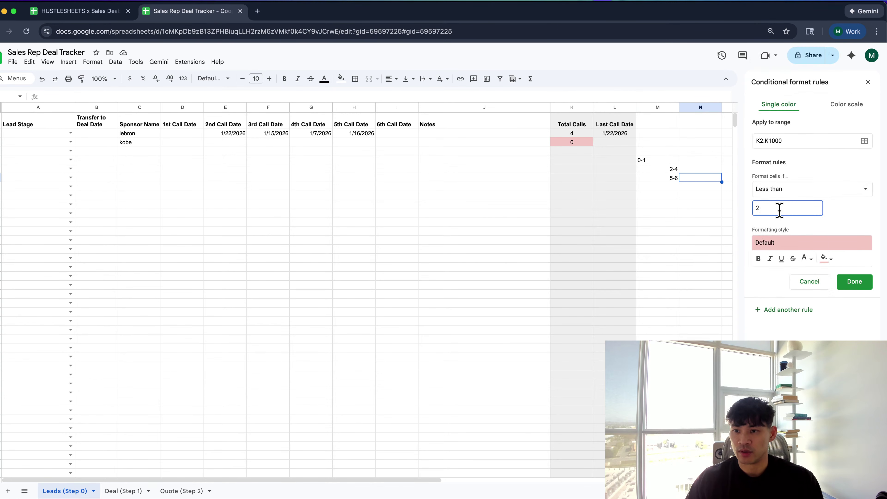
pyautogui.click(786, 245)
pyautogui.click(808, 269)
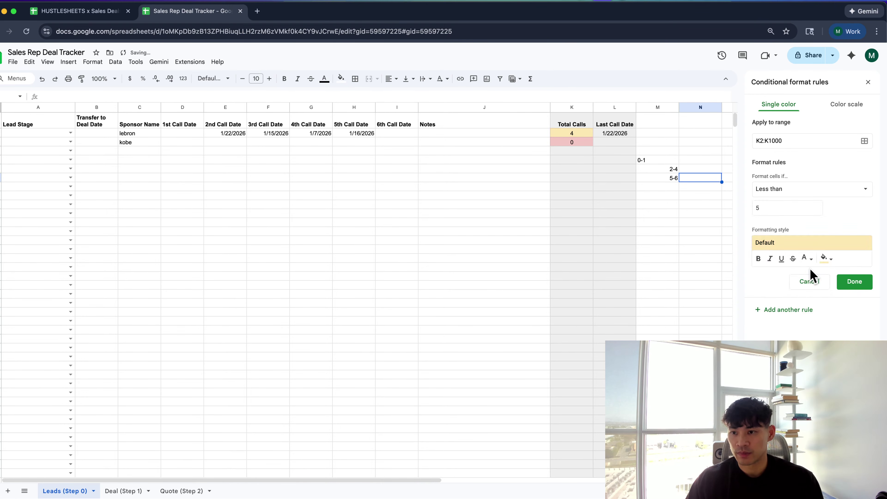
# Add a second K2:K1000 rule, Greater than 4, with a green style, and save it
pyautogui.click(797, 310)
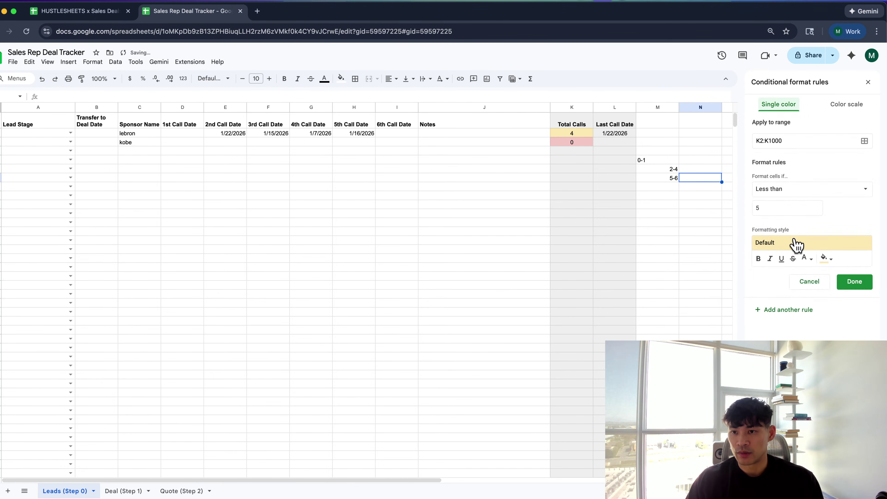
pyautogui.click(788, 192)
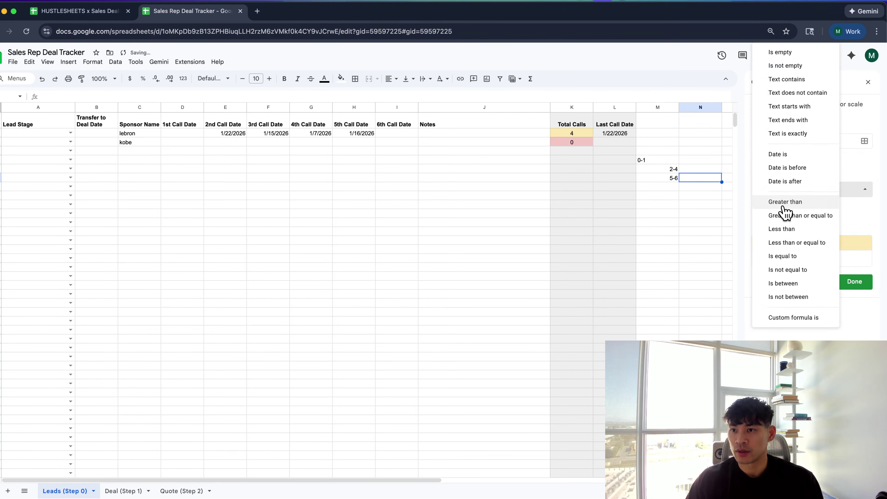
pyautogui.click(785, 202)
pyautogui.click(788, 209)
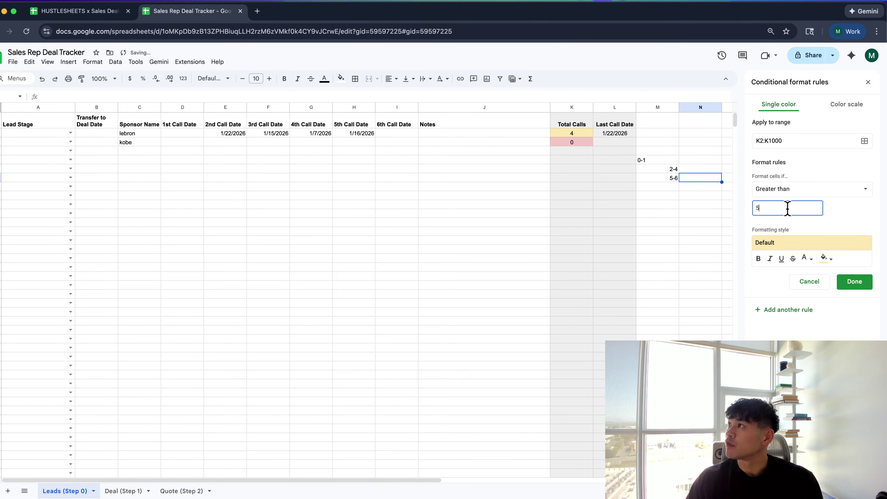
pyautogui.press('BackSpace')
pyautogui.write('4')
pyautogui.click(796, 245)
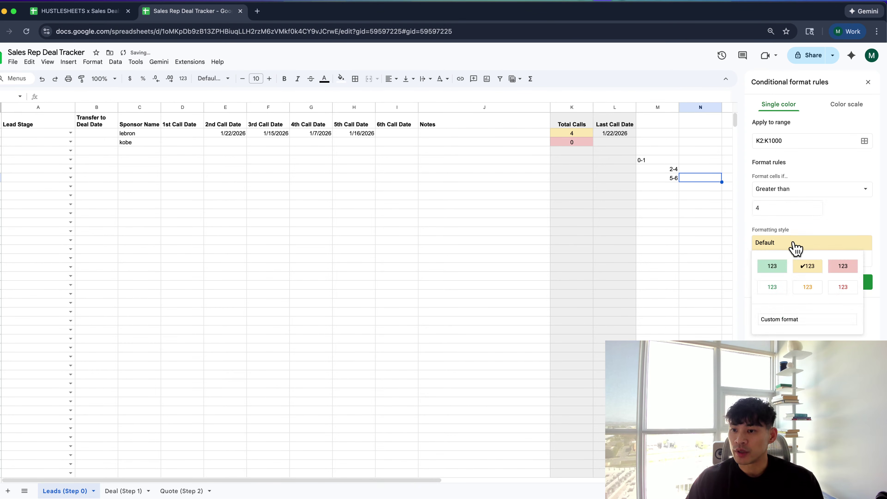
pyautogui.click(774, 266)
pyautogui.click(854, 288)
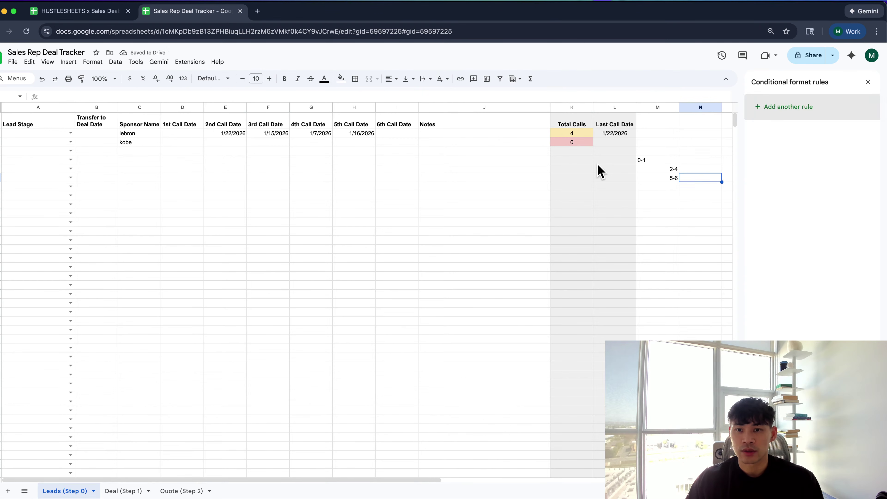
pyautogui.click(579, 151)
# Enter 1/15/2026 as the second lead's 2nd and 3rd call dates, then clear both
pyautogui.click(215, 142)
pyautogui.doubleClick(215, 143)
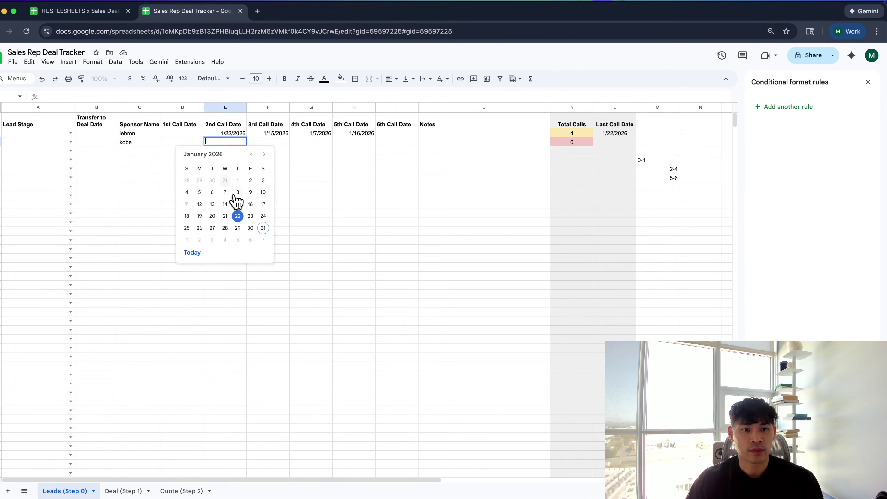
pyautogui.click(236, 202)
pyautogui.click(264, 143)
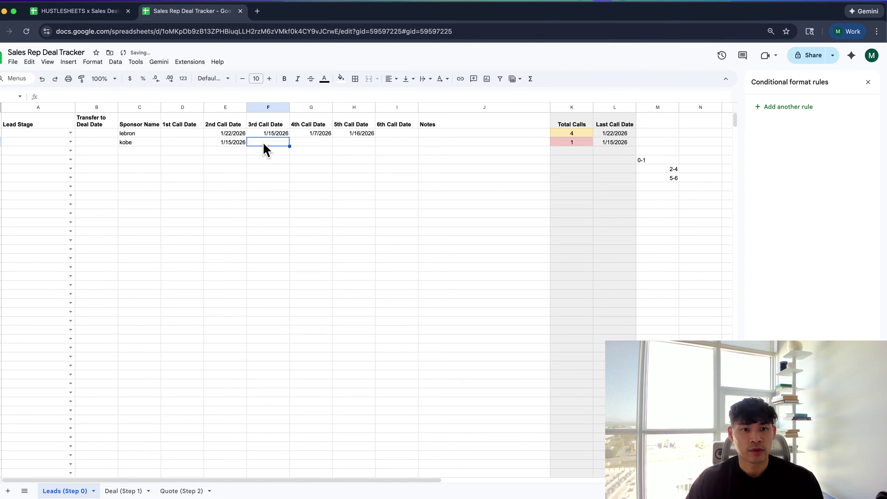
pyautogui.doubleClick(264, 143)
pyautogui.click(279, 203)
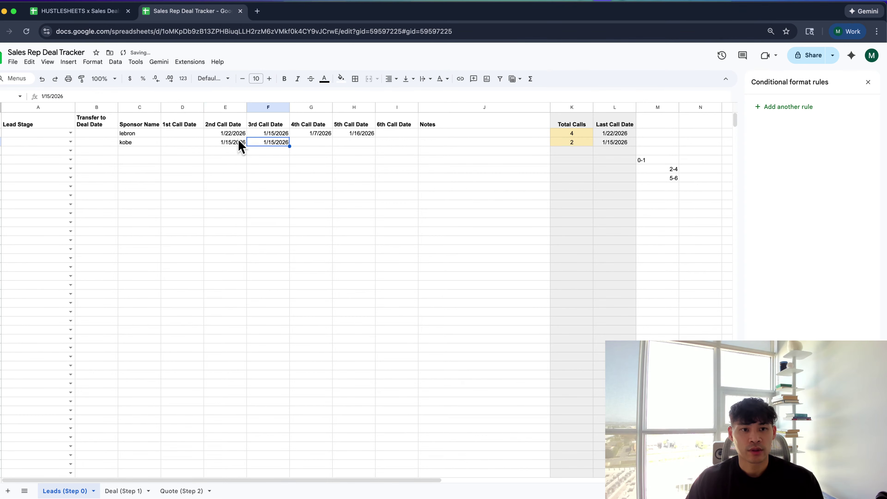
pyautogui.click(228, 142)
pyautogui.moveTo(228, 146); pyautogui.dragTo(285, 145)
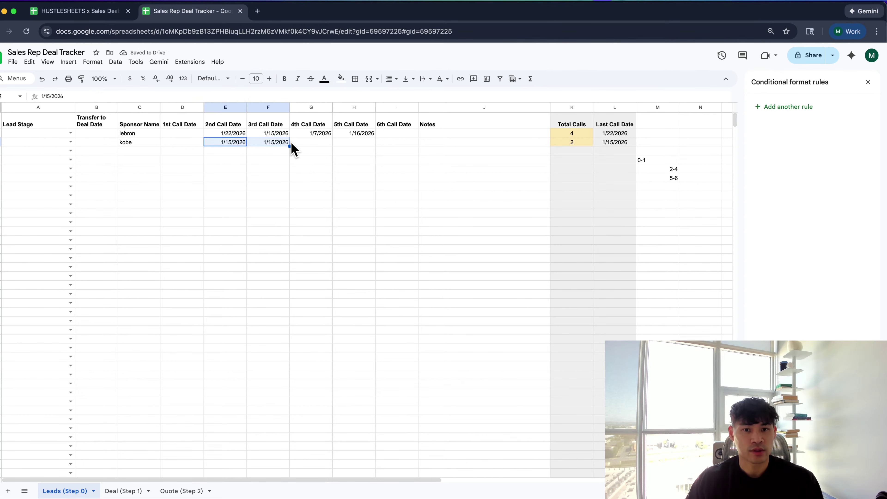
pyautogui.press('Delete')
# Set the second lead's 2nd and 3rd call dates to 1/16/2026
pyautogui.click(233, 144)
pyautogui.doubleClick(233, 144)
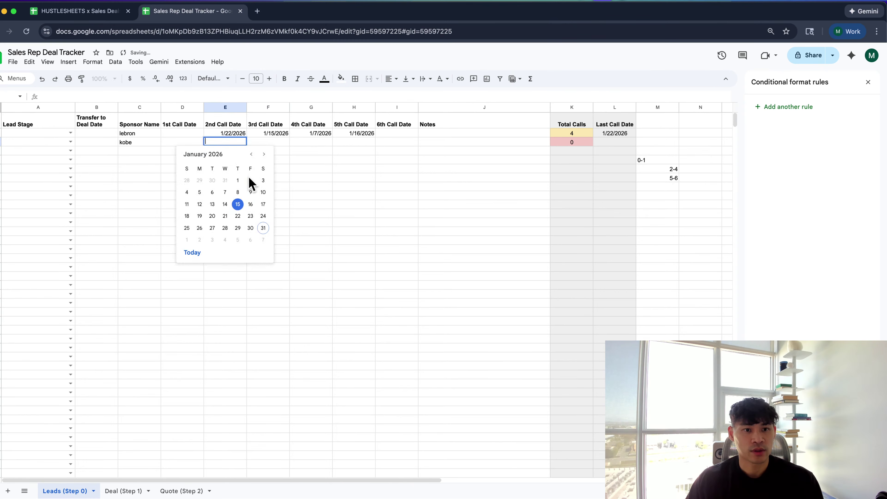
pyautogui.click(250, 204)
pyautogui.doubleClick(264, 142)
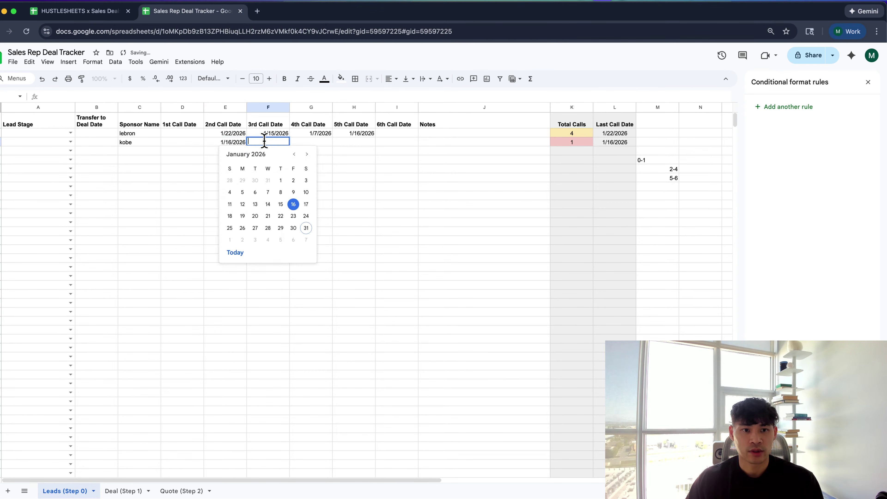
pyautogui.click(293, 204)
# Set the 4th, 5th and 6th call dates to 1/19, 1/21 and 1/22/2026
pyautogui.click(296, 143)
pyautogui.doubleClick(297, 143)
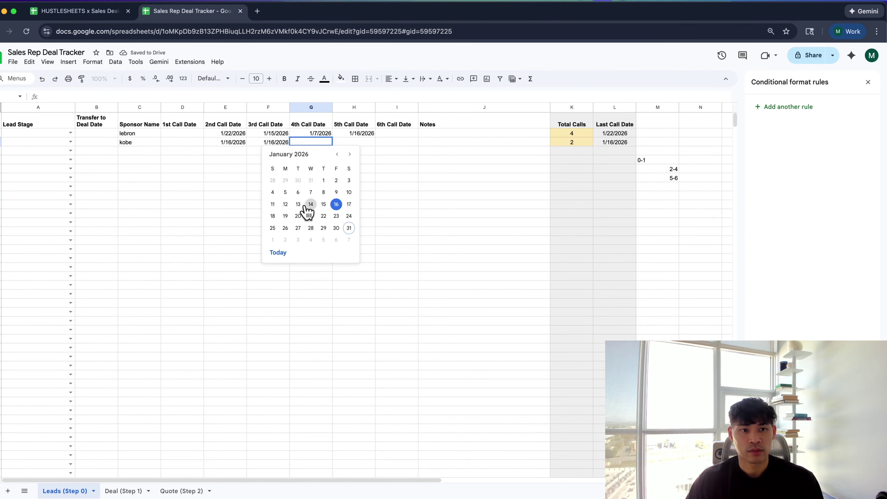
pyautogui.click(285, 216)
pyautogui.doubleClick(349, 142)
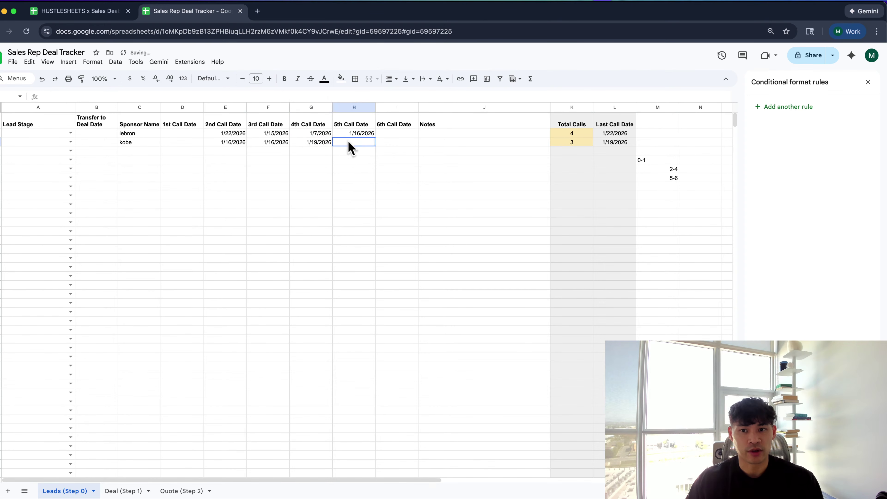
pyautogui.click(354, 216)
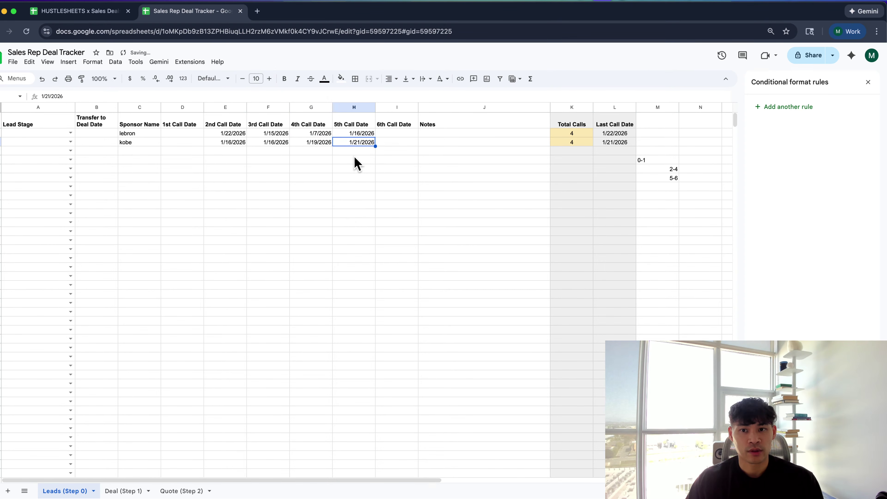
pyautogui.doubleClick(386, 142)
pyautogui.click(409, 216)
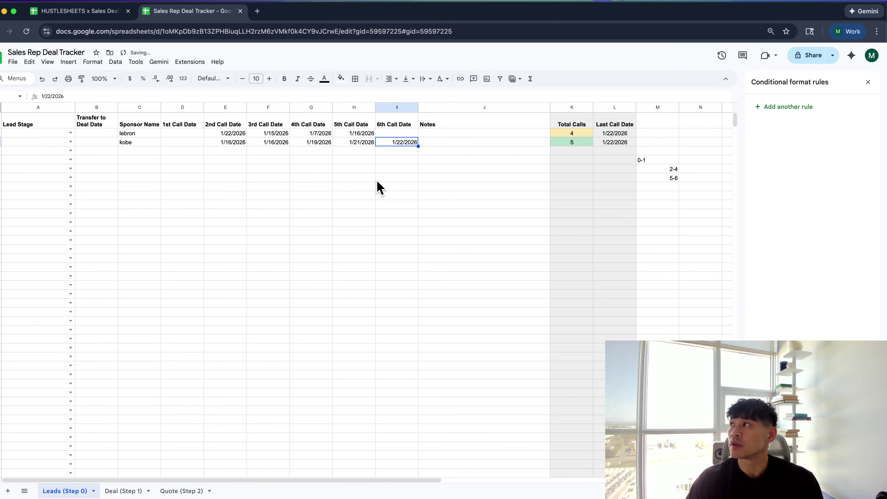
pyautogui.click(355, 158)
pyautogui.click(230, 134)
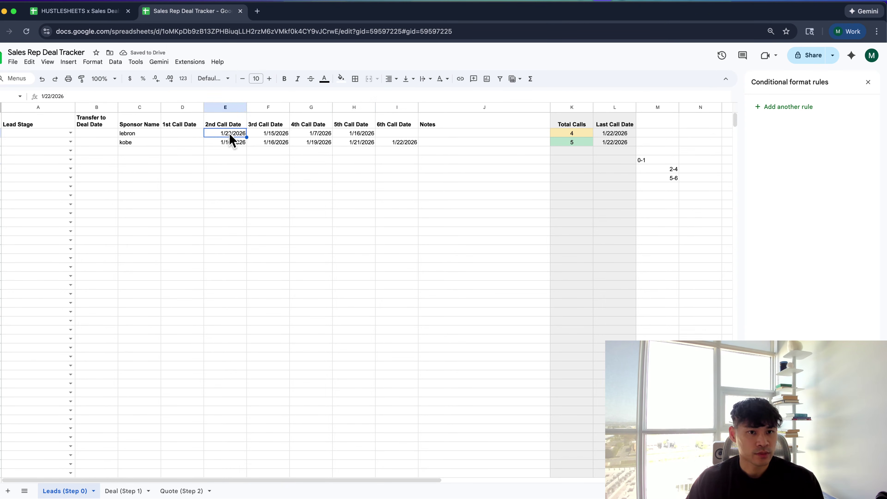
# Set the first lead's Lead Stage to Qualified Lead
pyautogui.scroll(-1, 231, 139)
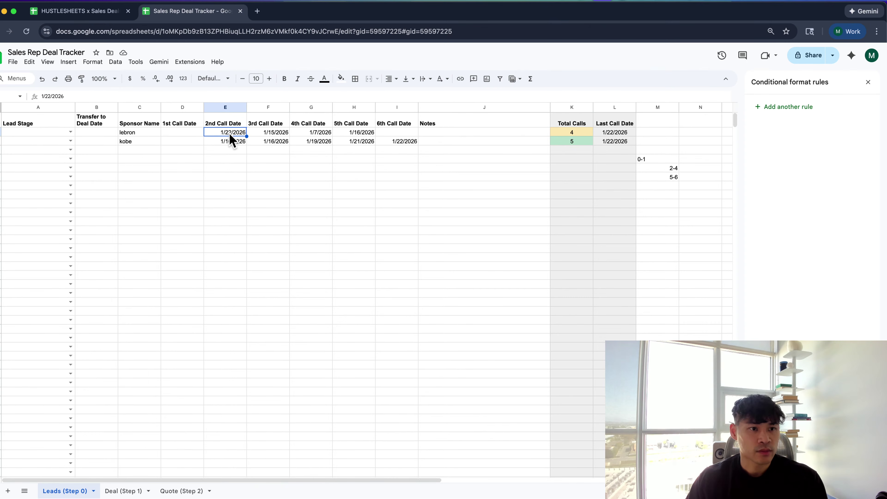
pyautogui.click(71, 133)
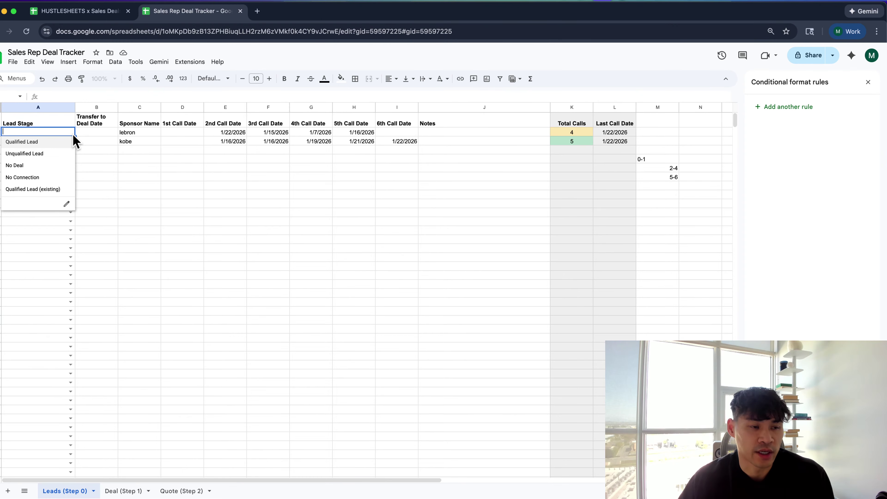
pyautogui.click(147, 143)
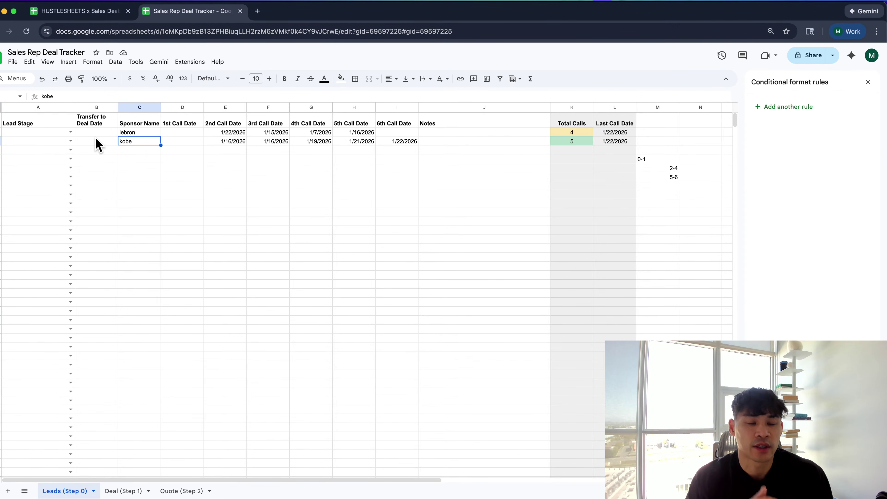
pyautogui.click(70, 133)
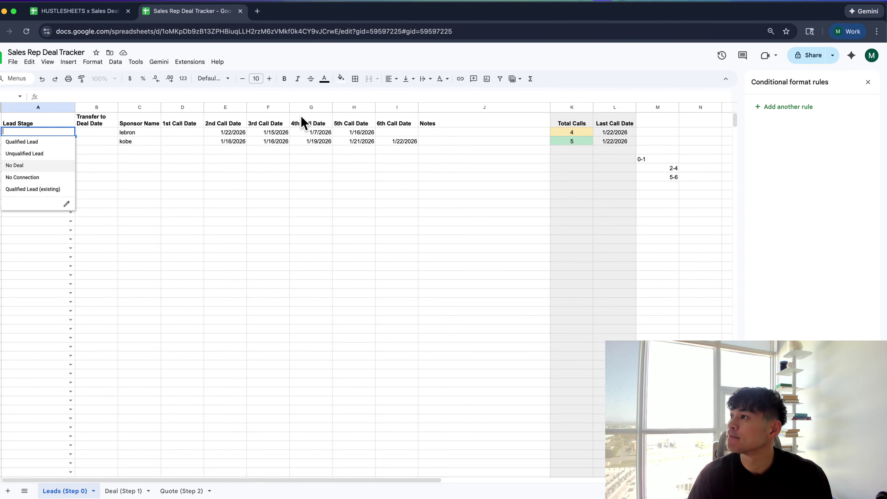
pyautogui.click(293, 150)
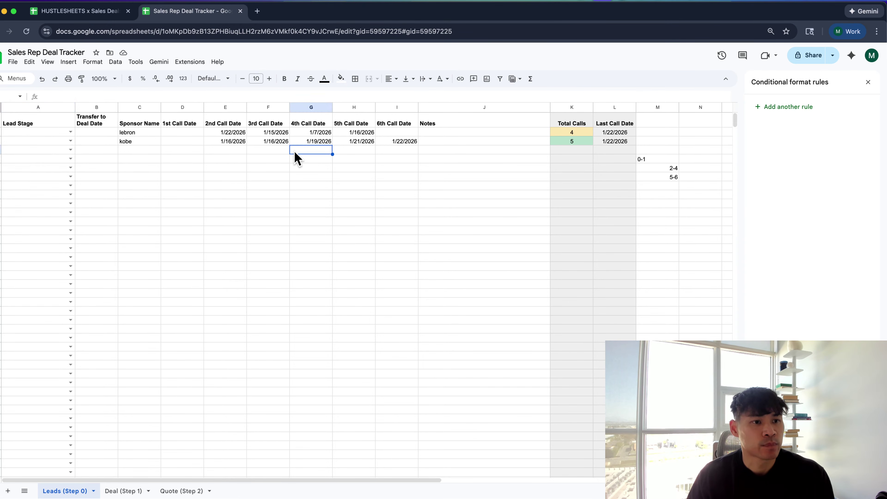
pyautogui.click(70, 133)
pyautogui.click(67, 145)
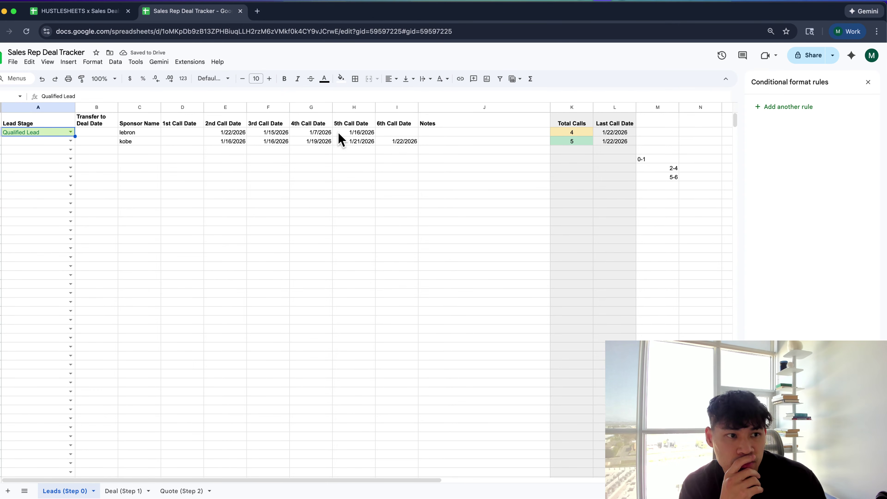
# Center-align the whole Lead Stage column
pyautogui.click(56, 107)
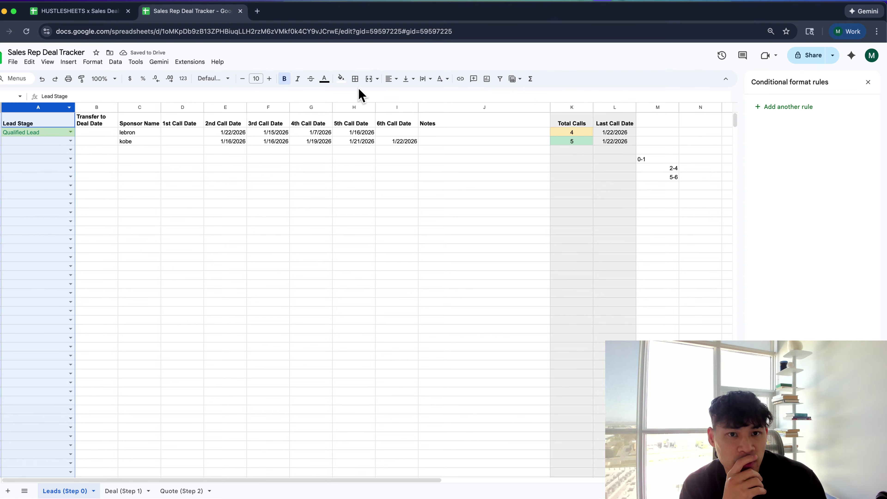
pyautogui.click(392, 78)
pyautogui.click(404, 94)
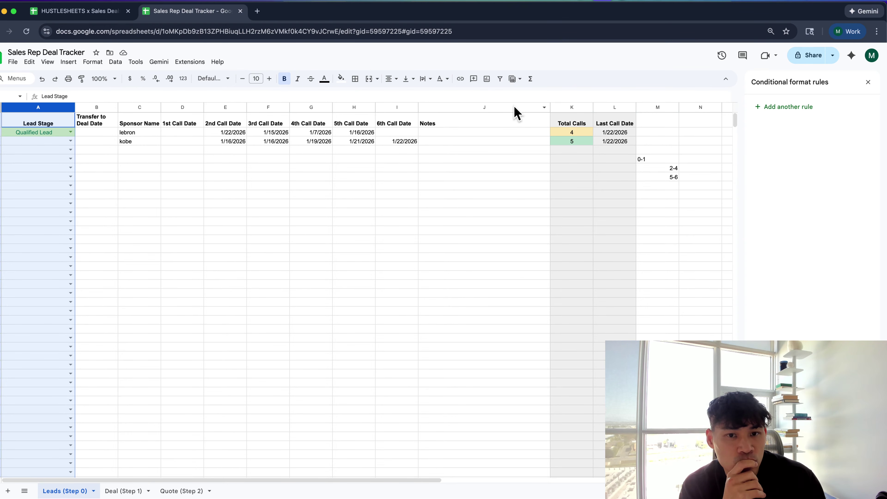
# Begin retyping the 1st Call Date header in D1 as 'Call 1'
pyautogui.click(196, 126)
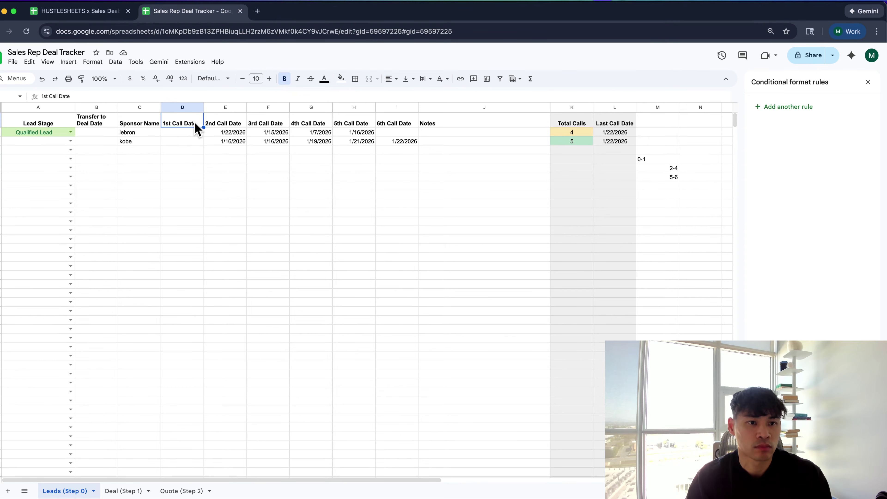
pyautogui.write('Ca')
pyautogui.press('BackSpace')
pyautogui.press('BackSpace')
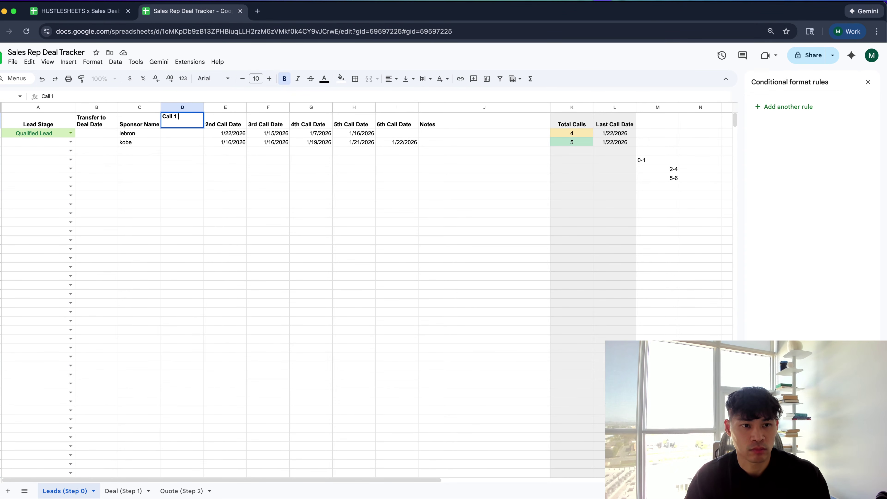
# Rename headers D1:F1 to 'Call 1 date', 'Call 2 date' and 'Call 3 date'
pyautogui.press('Tab')
pyautogui.press('Left')
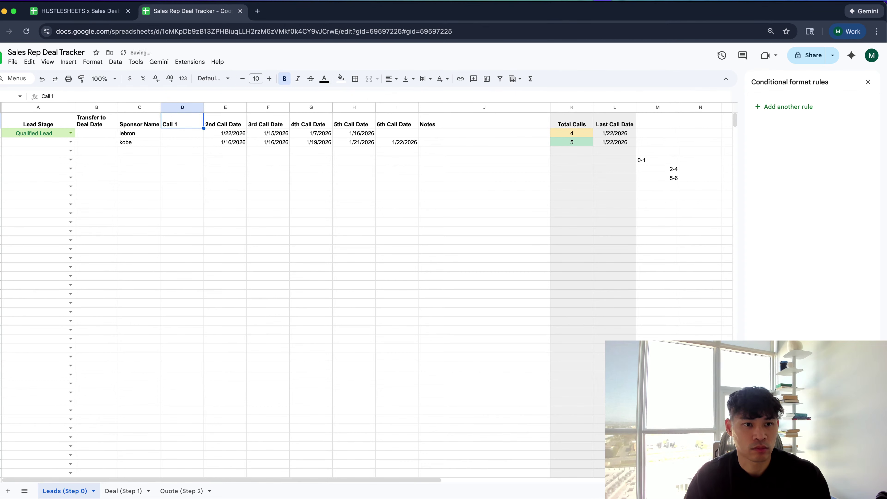
pyautogui.press('Return')
pyautogui.press('Tab')
pyautogui.press('Left')
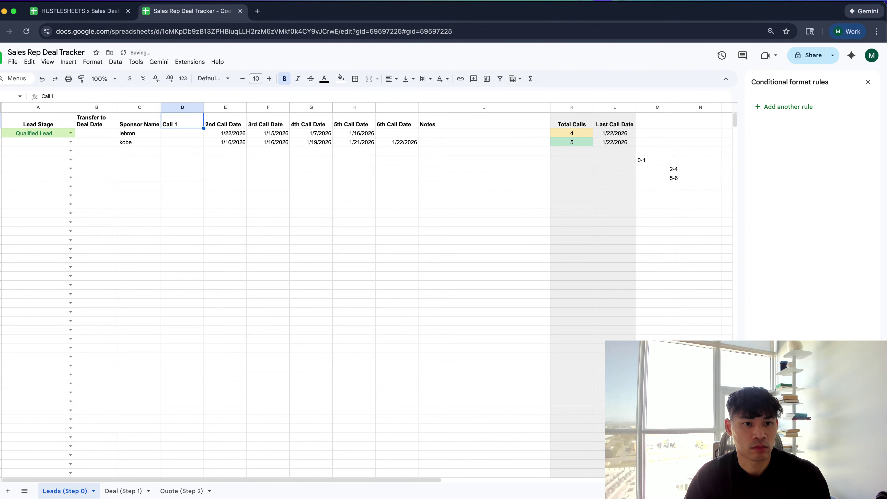
pyautogui.press('Return')
pyautogui.write('date')
pyautogui.press('Tab')
pyautogui.write('Call 2 d')
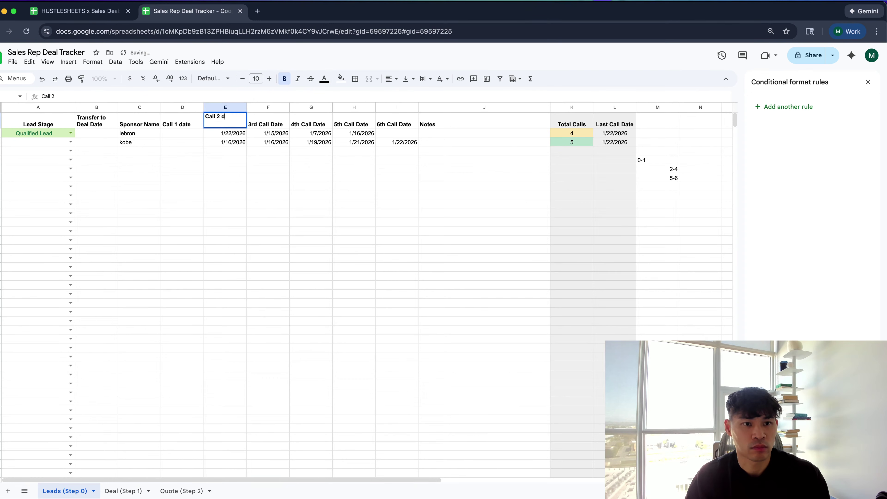
pyautogui.write('ate')
pyautogui.press('Tab')
pyautogui.write('Cal')
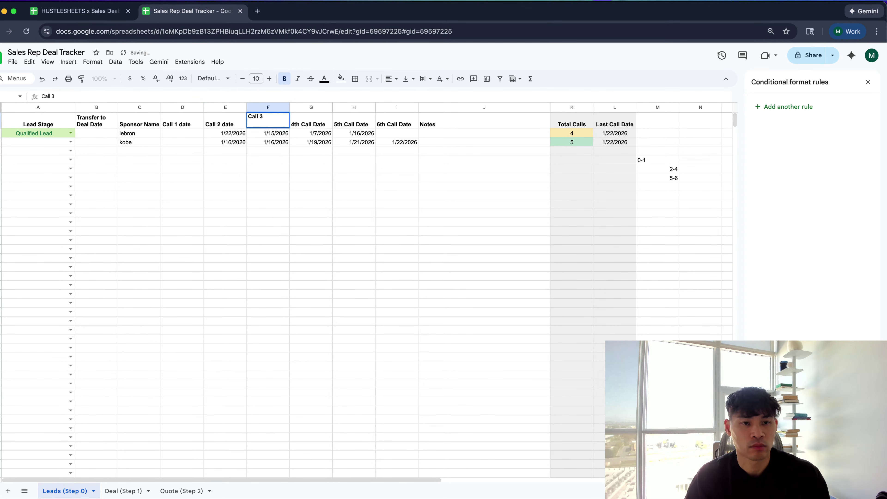
pyautogui.write('l 3 date')
pyautogui.press('Tab')
# Rename headers G1:I1 to 'Call 4 date', 'Call 5 date' and 'Call 6 date'
pyautogui.write('Cal')
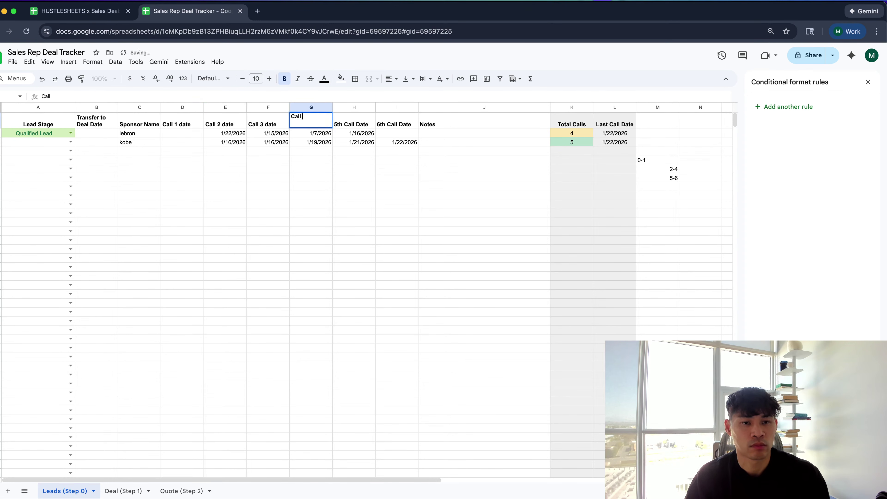
pyautogui.write('l 4 date')
pyautogui.press('Tab')
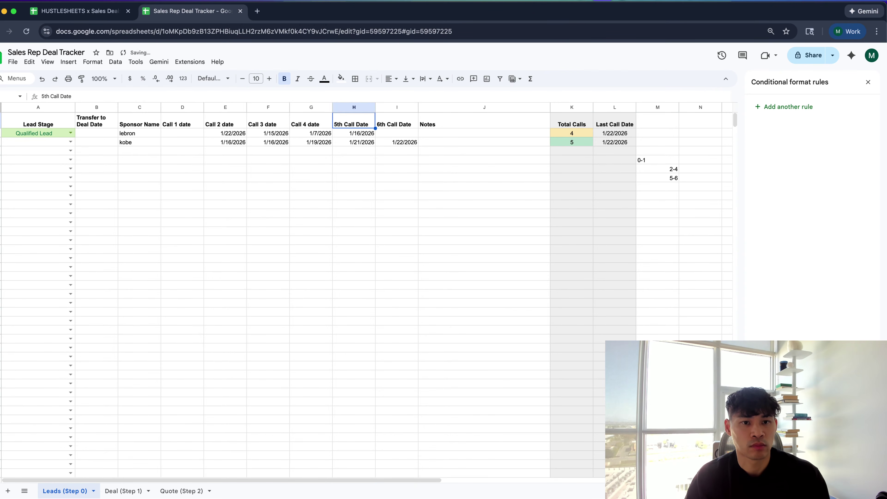
pyautogui.write('Call 5')
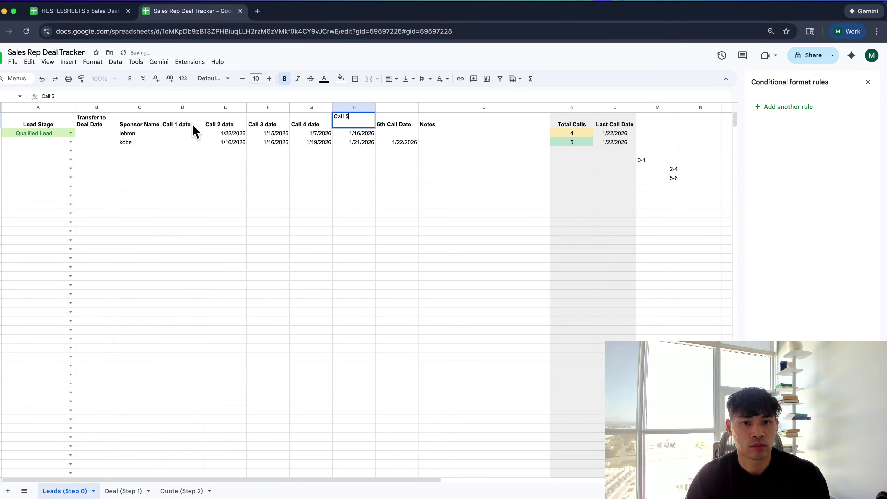
pyautogui.press('Tab')
pyautogui.hotkey('shift', 'Tab')
pyautogui.press('Return')
pyautogui.write('date')
pyautogui.press('Tab')
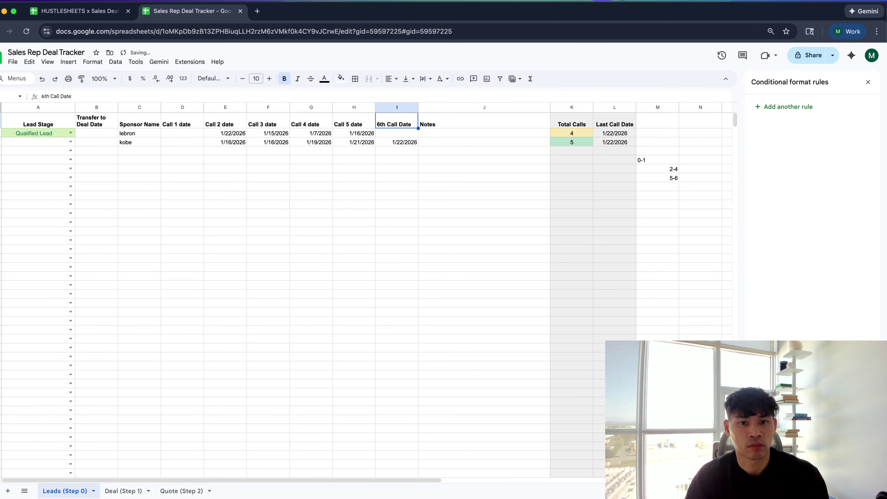
pyautogui.write('Call 6 date')
pyautogui.press('Tab')
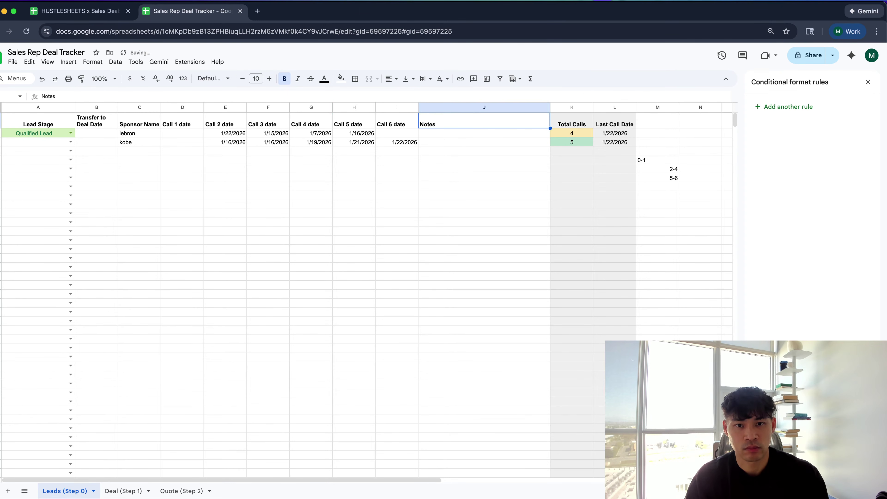
# Center-align the six call date columns D through I
pyautogui.hotkey('shift', 'space')
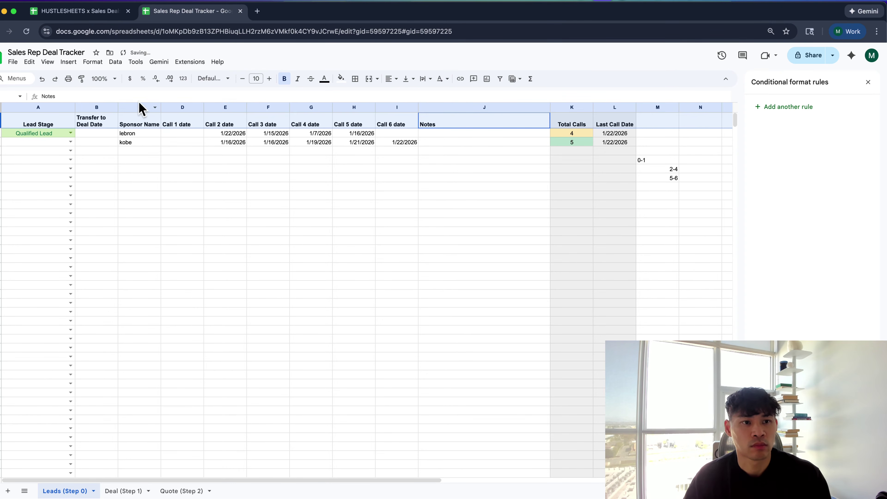
pyautogui.click(139, 107)
pyautogui.moveTo(176, 107); pyautogui.dragTo(390, 108)
pyautogui.click(389, 79)
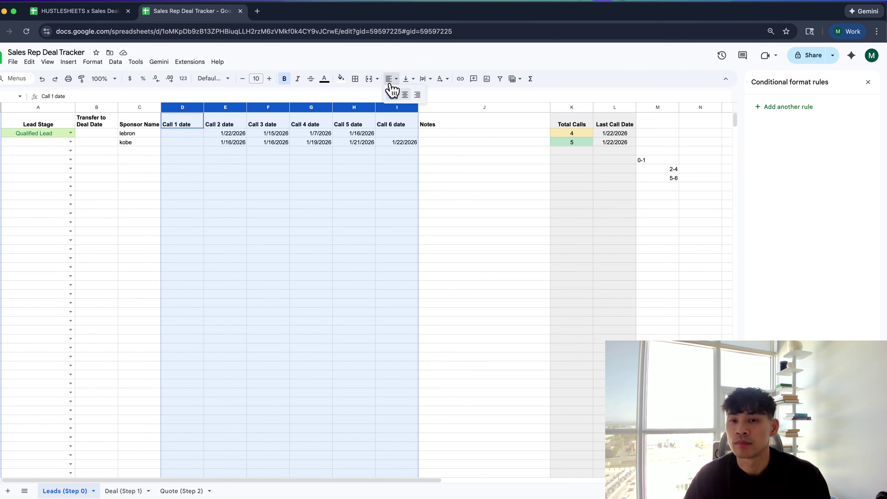
pyautogui.click(405, 94)
# Check the date picker in an empty call date cell, then close it
pyautogui.click(381, 143)
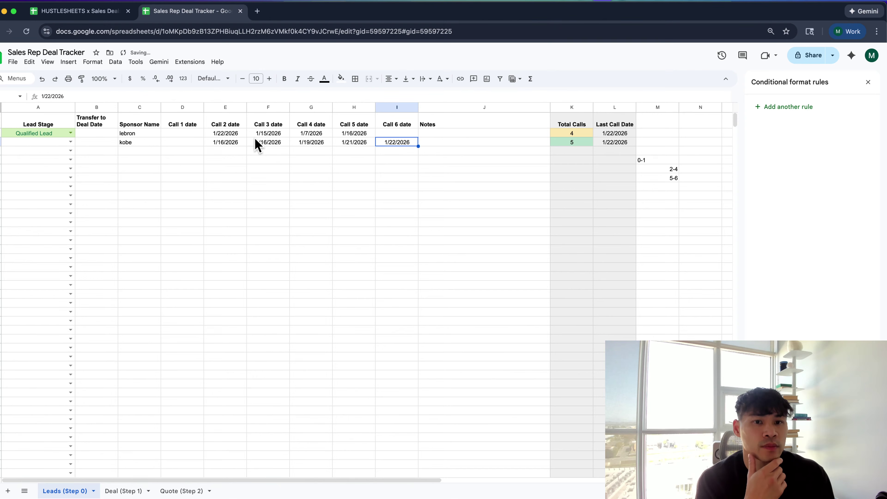
pyautogui.click(262, 170)
pyautogui.click(228, 135)
pyautogui.click(230, 150)
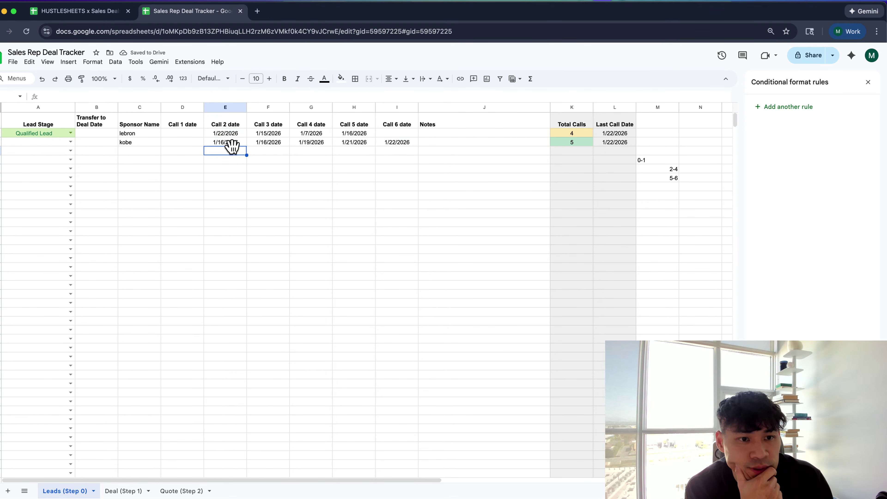
pyautogui.doubleClick(231, 148)
pyautogui.click(194, 132)
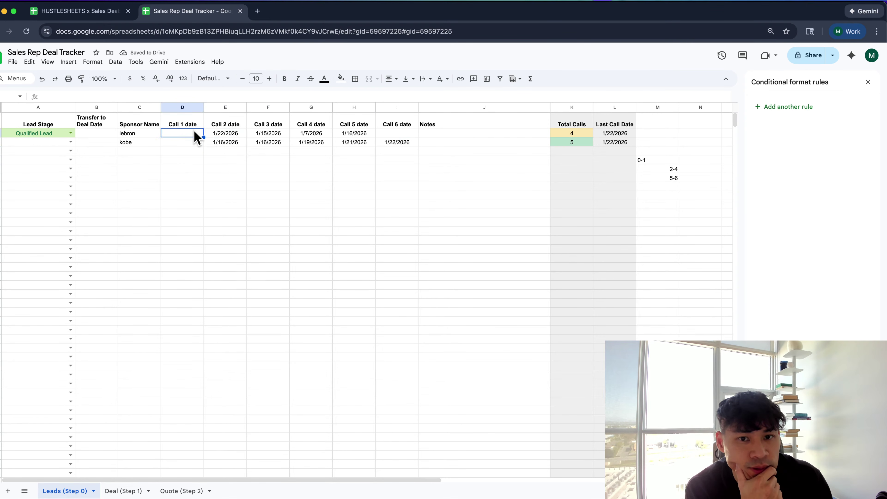
# Mark kobe's Lead Stage in A3 as Unqualified Lead
pyautogui.click(452, 122)
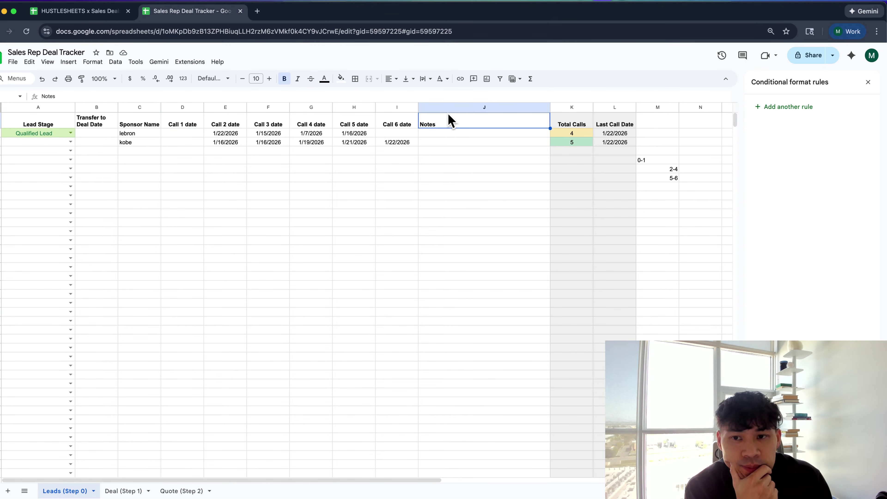
pyautogui.click(70, 141)
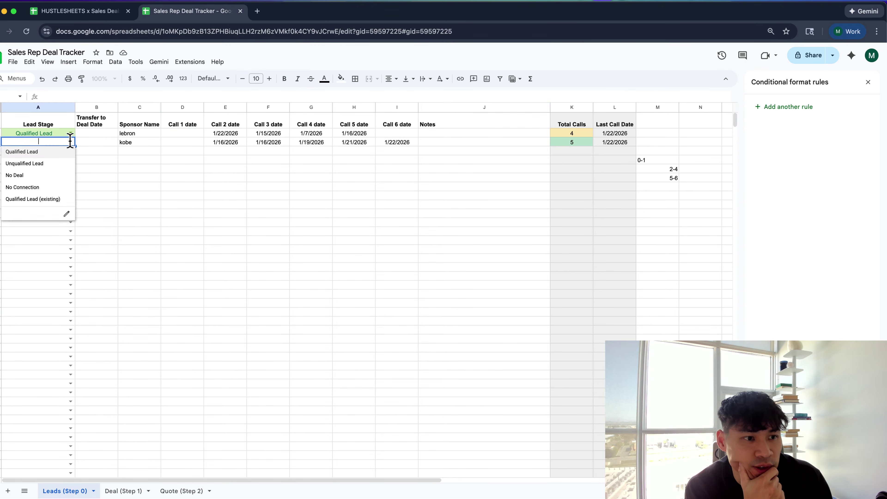
pyautogui.click(64, 165)
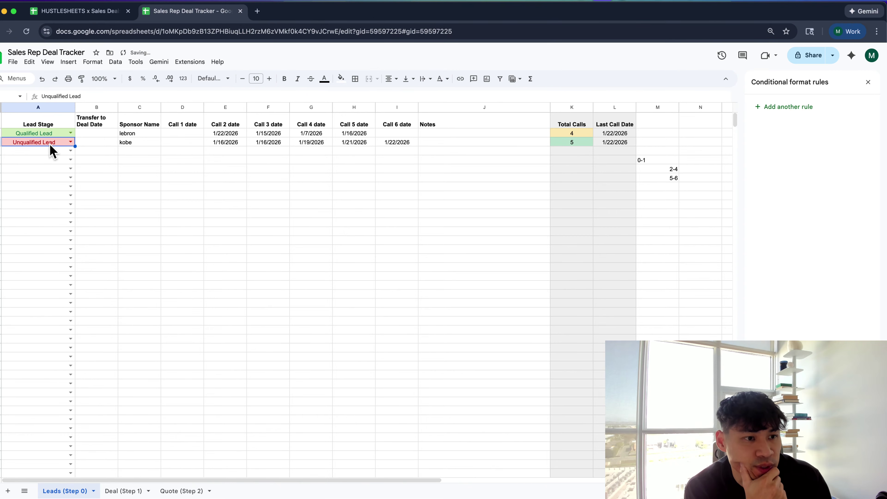
pyautogui.click(70, 151)
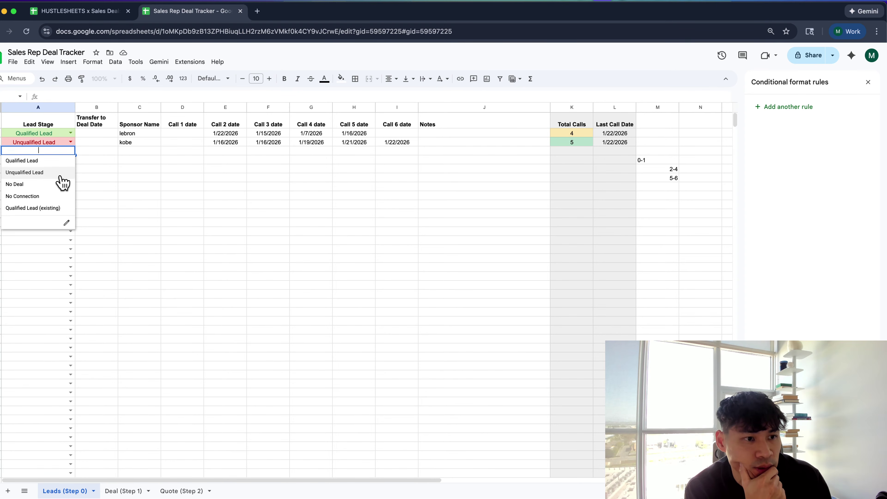
pyautogui.click(288, 177)
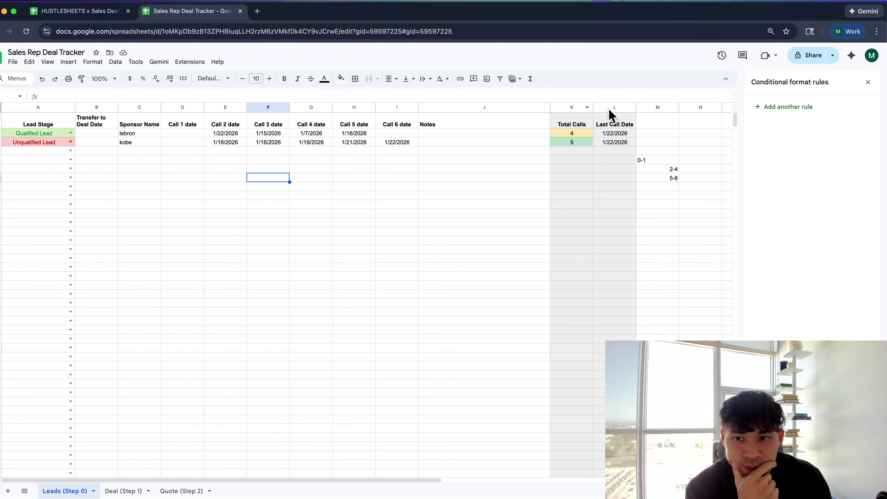
# Drag columns K:L to the far left so Total Calls and Last Call Date become A and B
pyautogui.moveTo(615, 107); pyautogui.dragTo(35, 94)
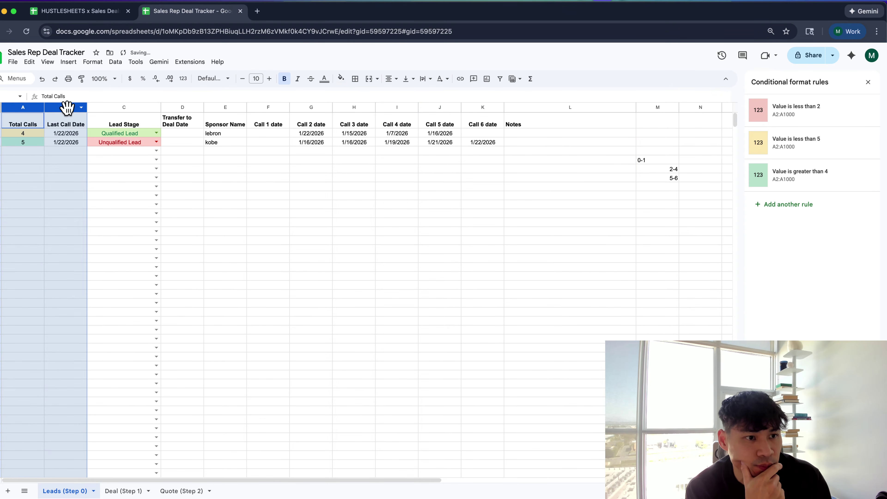
pyautogui.click(65, 158)
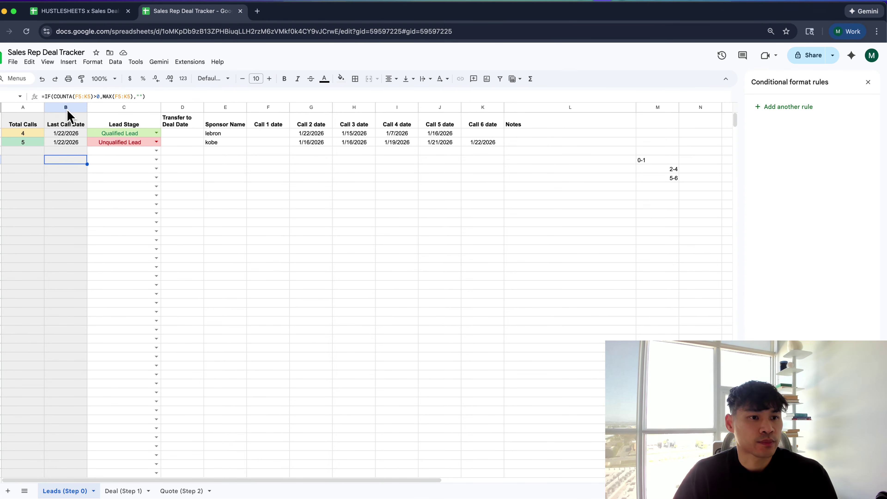
pyautogui.click(156, 150)
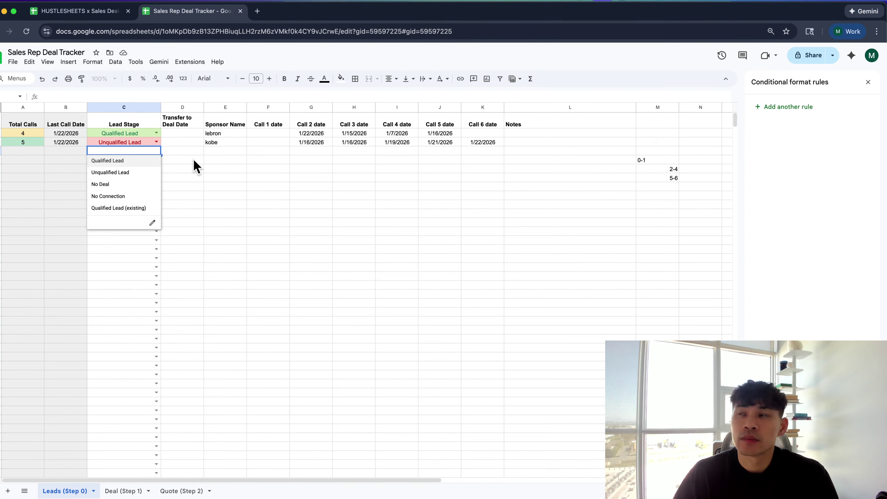
pyautogui.click(202, 160)
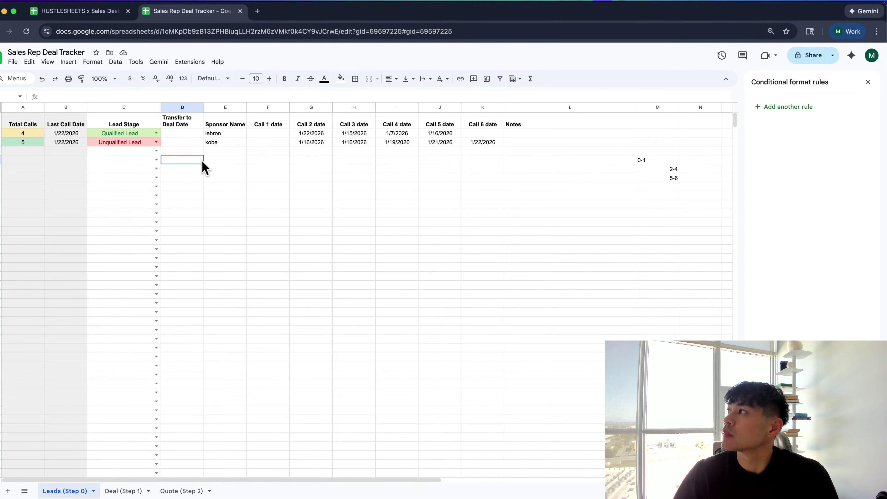
pyautogui.click(71, 109)
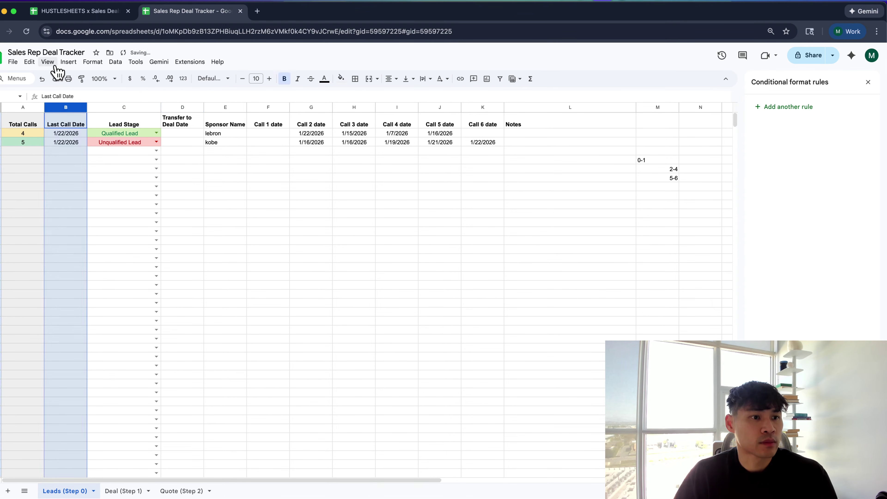
pyautogui.click(78, 136)
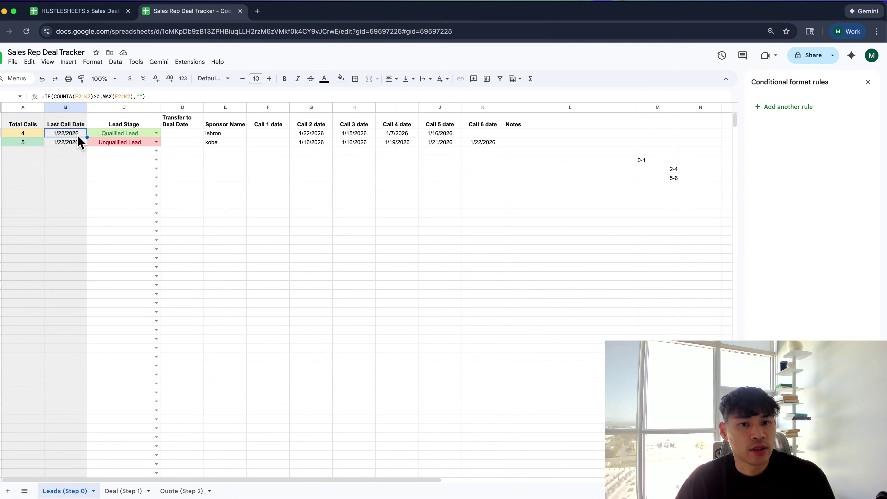
# Select the 0-1, 2-4 and 5-6 labels in column M and delete them
pyautogui.moveTo(78, 137); pyautogui.dragTo(83, 181)
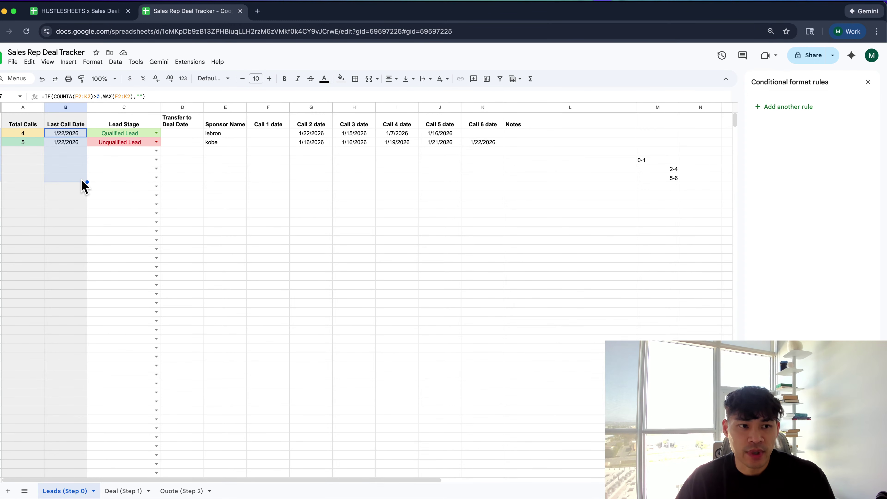
pyautogui.moveTo(632, 133); pyautogui.dragTo(663, 252)
pyautogui.press('Delete')
pyautogui.doubleClick(117, 151)
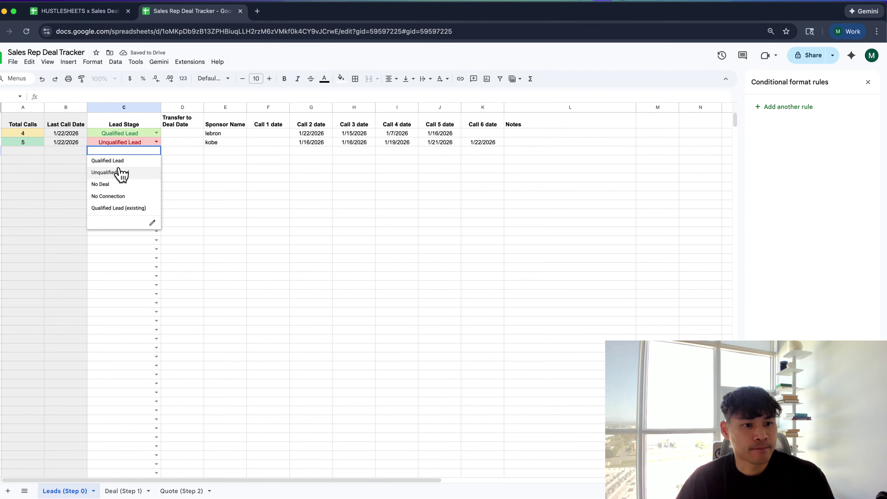
pyautogui.click(195, 192)
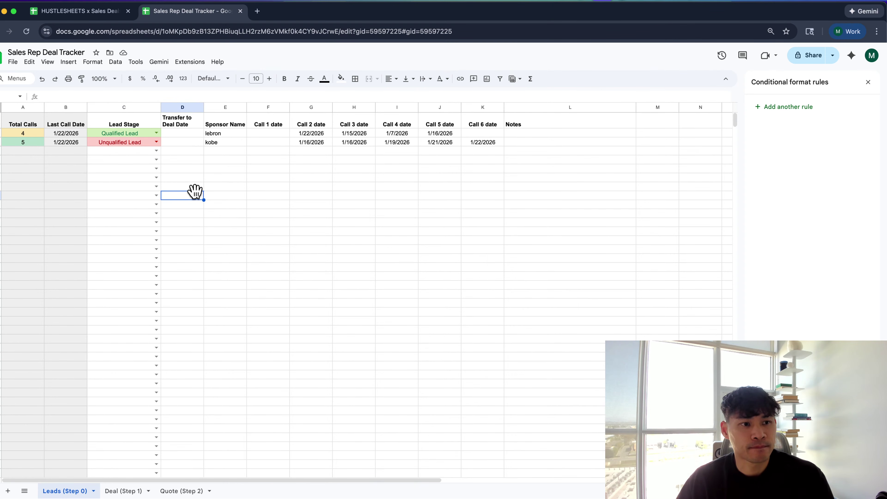
# Widen the Transfer to Deal Date column
pyautogui.moveTo(204, 107); pyautogui.dragTo(218, 109)
pyautogui.doubleClick(211, 133)
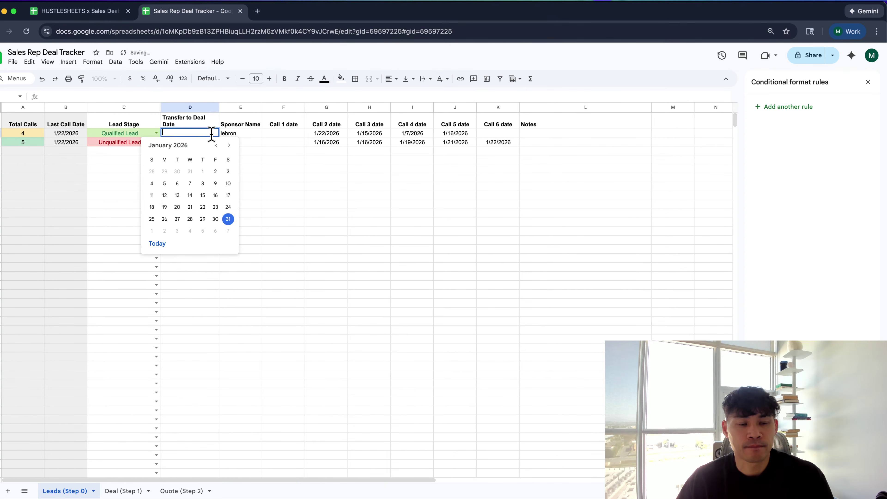
pyautogui.press('Escape')
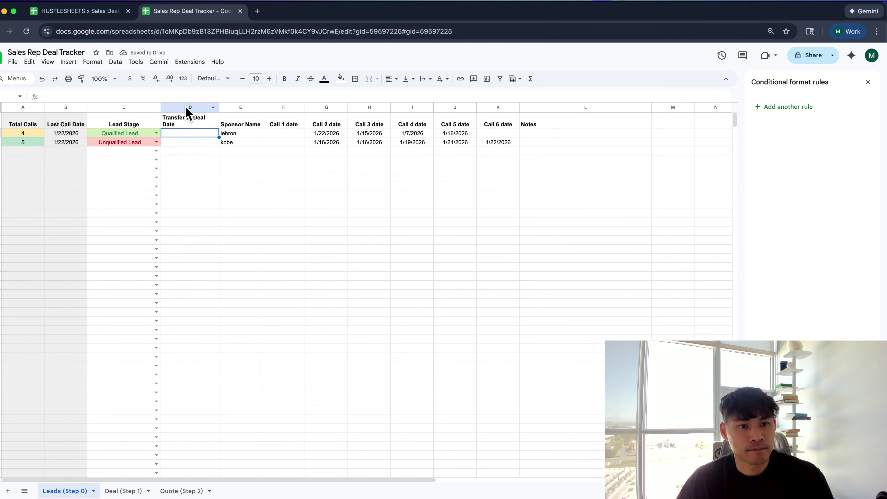
# Move the Transfer to Deal Date column to sit right after Notes
pyautogui.click(187, 107)
pyautogui.moveTo(185, 108); pyautogui.dragTo(546, 113)
pyautogui.click(495, 151)
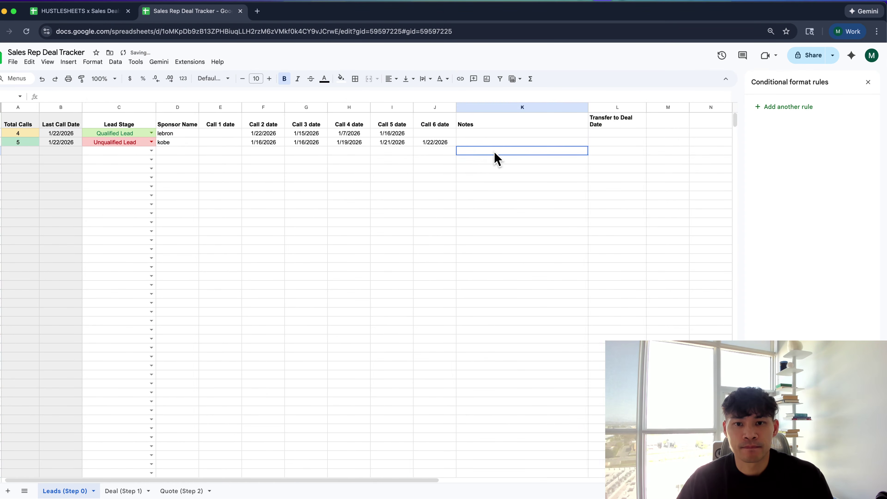
pyautogui.click(493, 123)
pyautogui.click(604, 124)
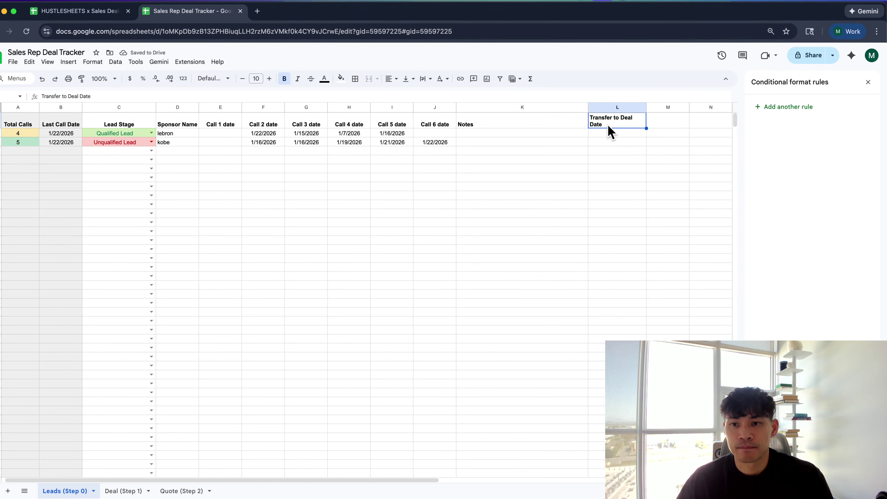
pyautogui.press('BackSpace')
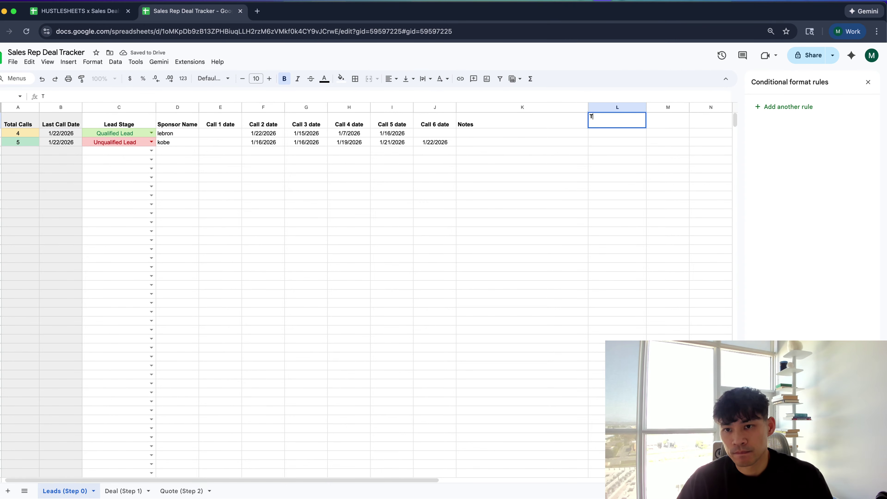
pyautogui.press('super+z')
# Center-align the Transfer to Deal Date column's text
pyautogui.click(614, 107)
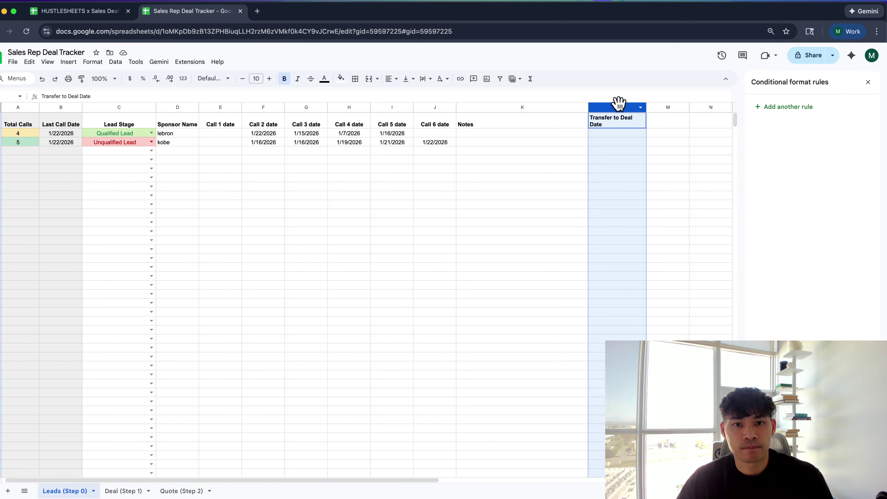
pyautogui.click(392, 79)
pyautogui.click(402, 95)
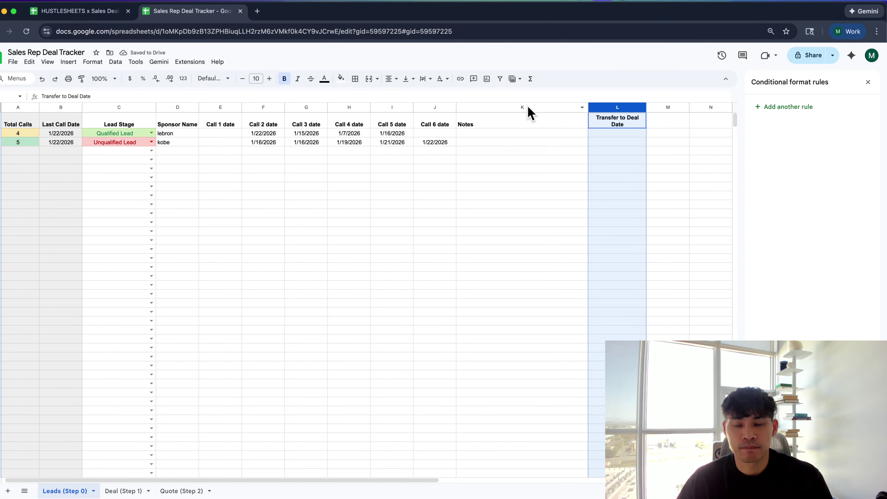
pyautogui.click(614, 106)
pyautogui.doubleClick(613, 134)
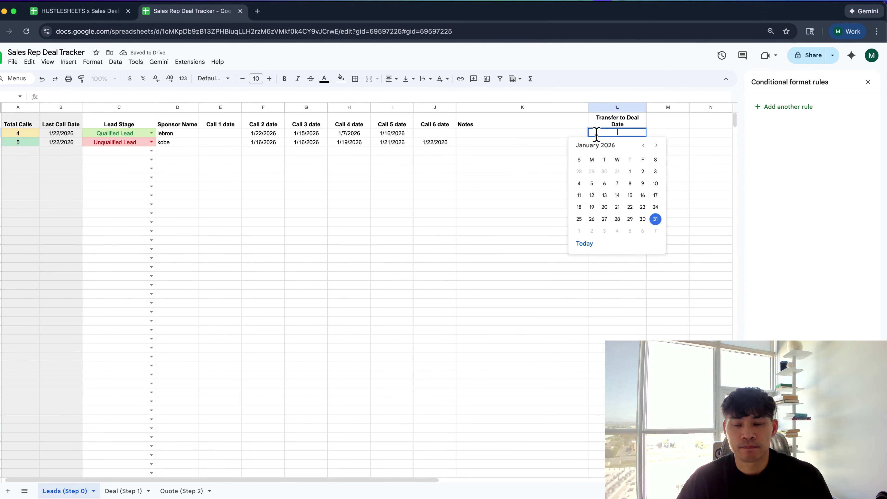
pyautogui.click(566, 139)
pyautogui.doubleClick(588, 157)
pyautogui.click(453, 160)
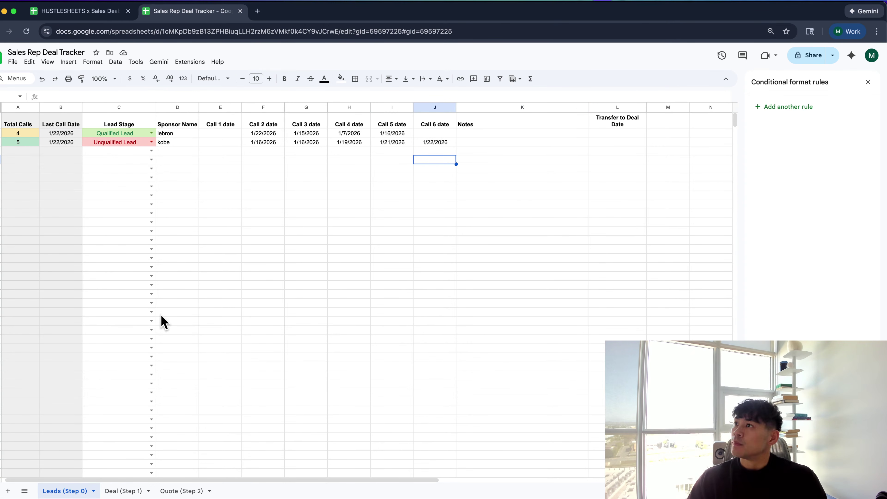
pyautogui.click(88, 267)
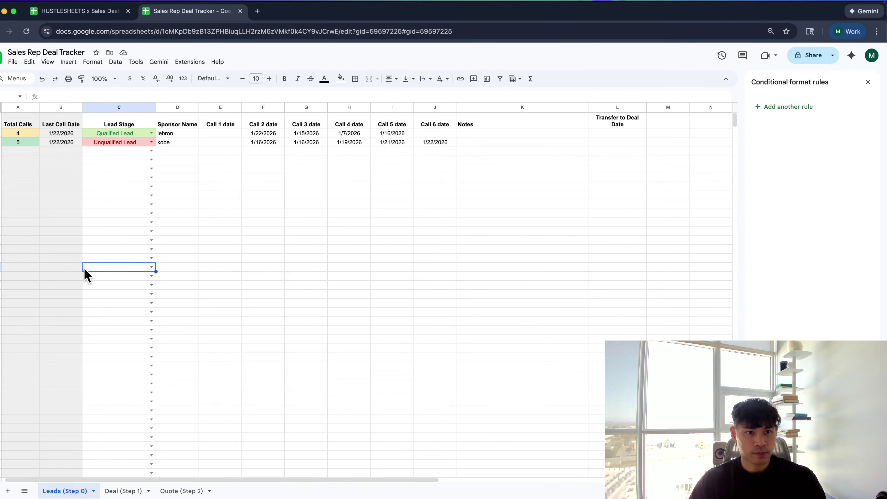
# Widen the Sponsor Name column so its header fits on one line
pyautogui.press('super+equal')
pyautogui.click(136, 164)
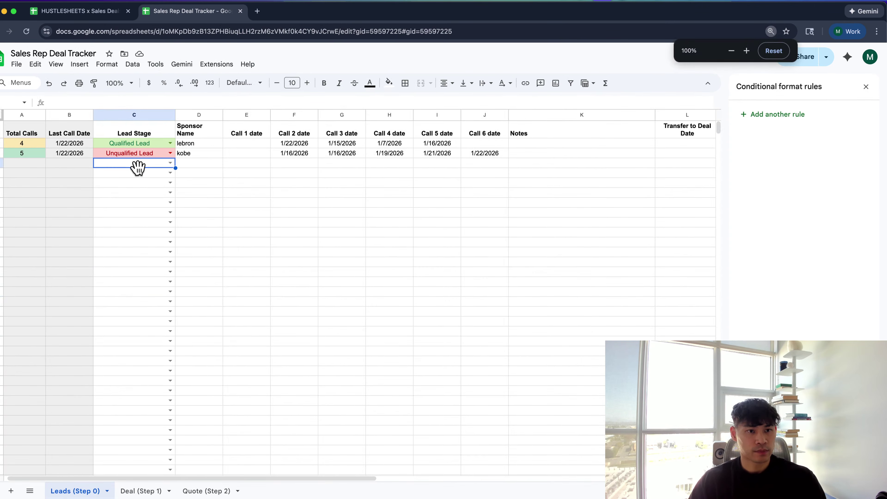
pyautogui.click(191, 155)
pyautogui.moveTo(223, 115); pyautogui.dragTo(257, 114)
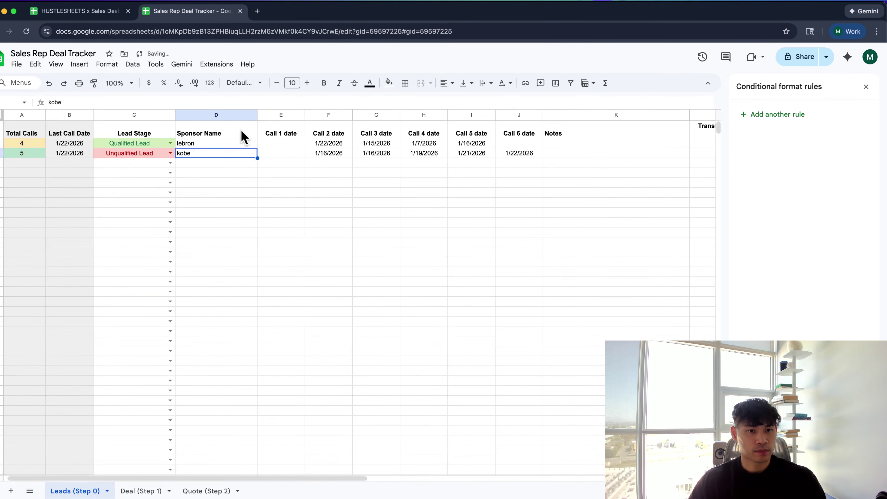
# Delete the sample sponsor names from the Sponsor Name cells
pyautogui.click(233, 143)
pyautogui.moveTo(233, 144); pyautogui.dragTo(234, 174)
pyautogui.press('Delete')
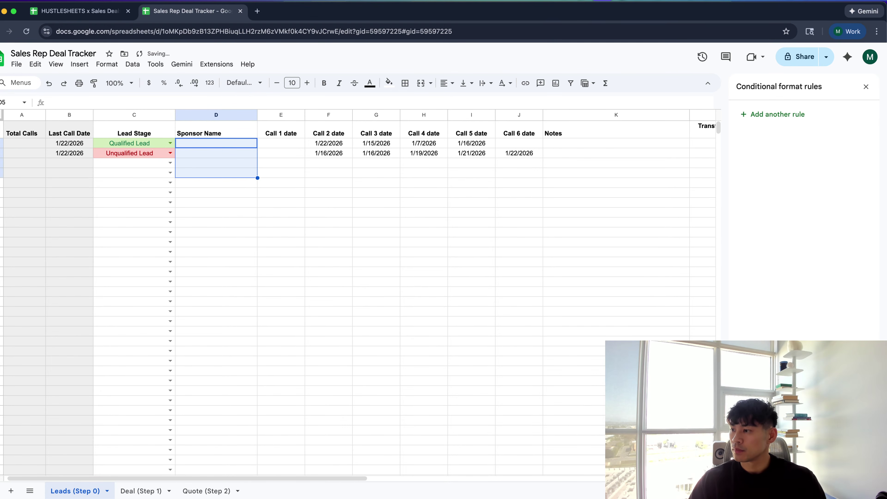
pyautogui.press('super+Tab')
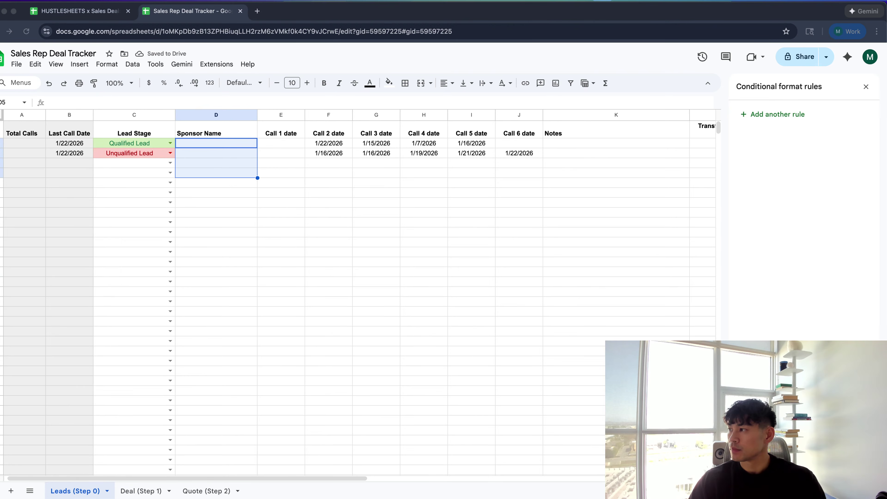
# Add a (24 hrs) note on a second line of the Call 1 date header
pyautogui.click(284, 134)
pyautogui.press('Return')
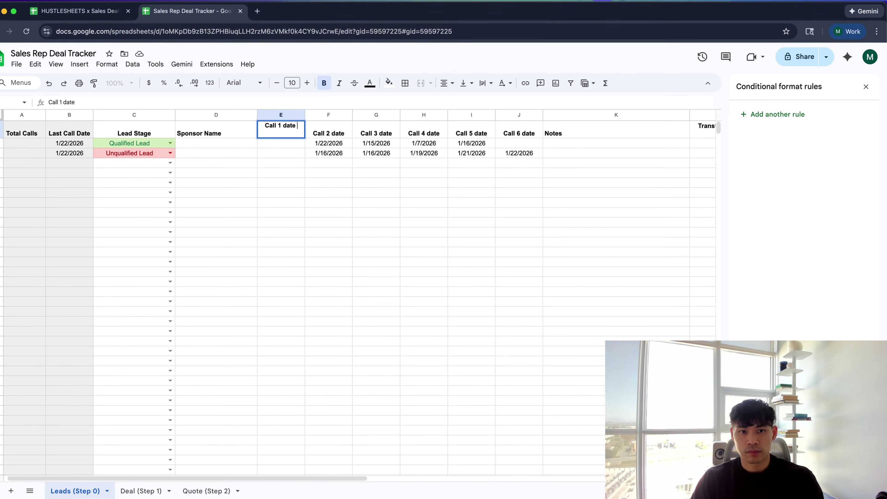
pyautogui.write('(24 ')
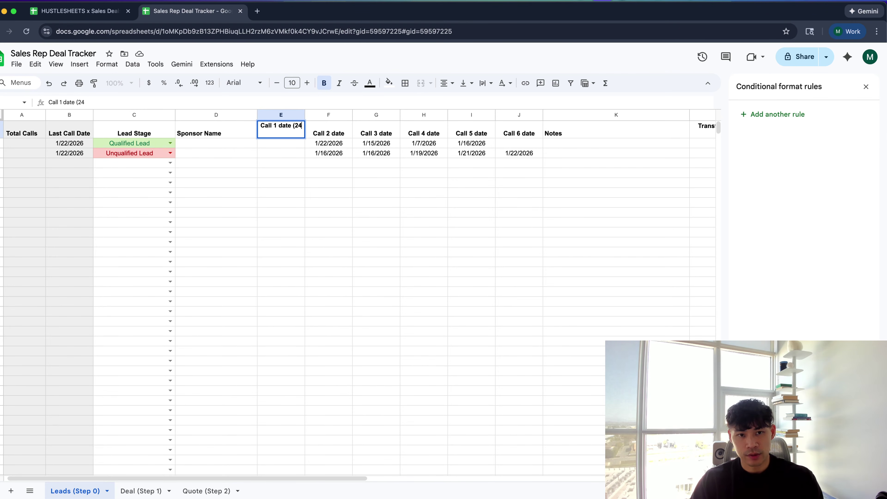
pyautogui.write('hrs)')
pyautogui.press('Tab')
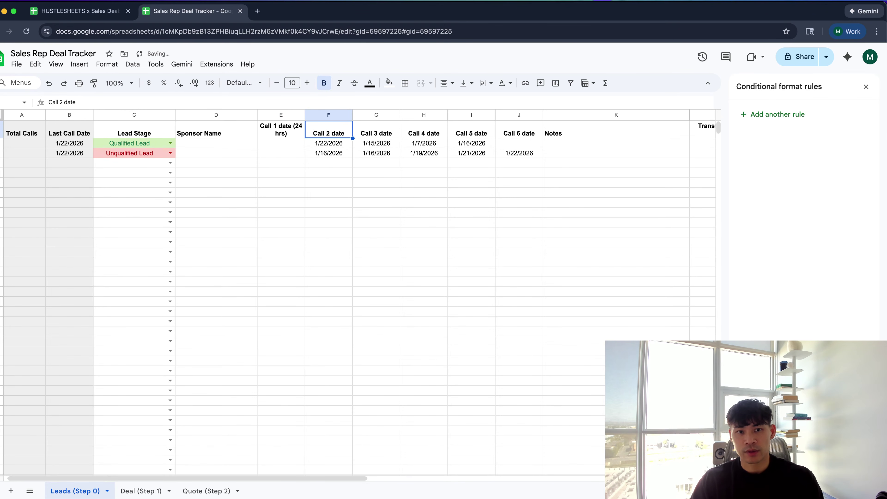
pyautogui.click(281, 135)
pyautogui.doubleClick(281, 134)
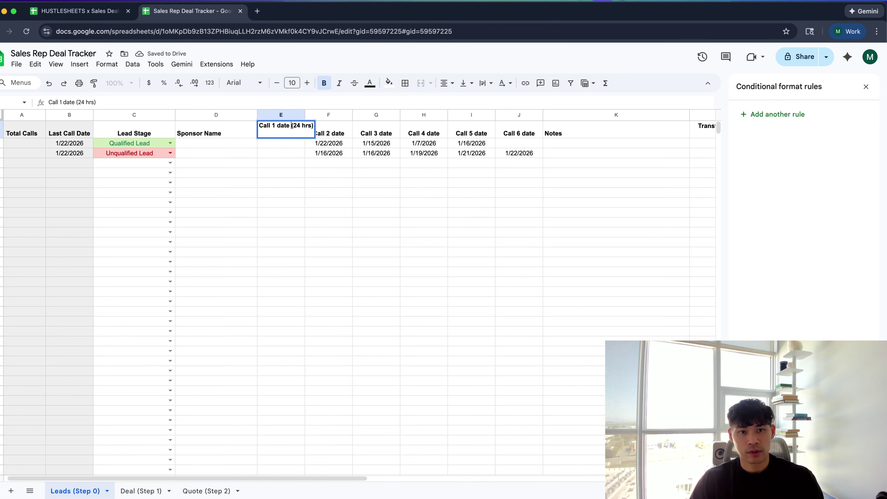
pyautogui.hotkey('alt', 'Return')
pyautogui.press('Tab')
# Add the (24 hrs) note to the Call 2 date header and italicise it
pyautogui.press('Return')
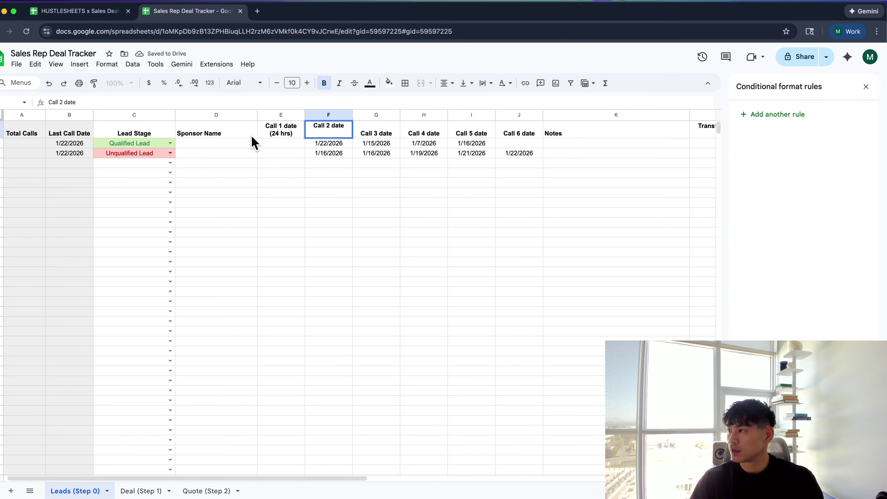
pyautogui.write('24 hrs)')
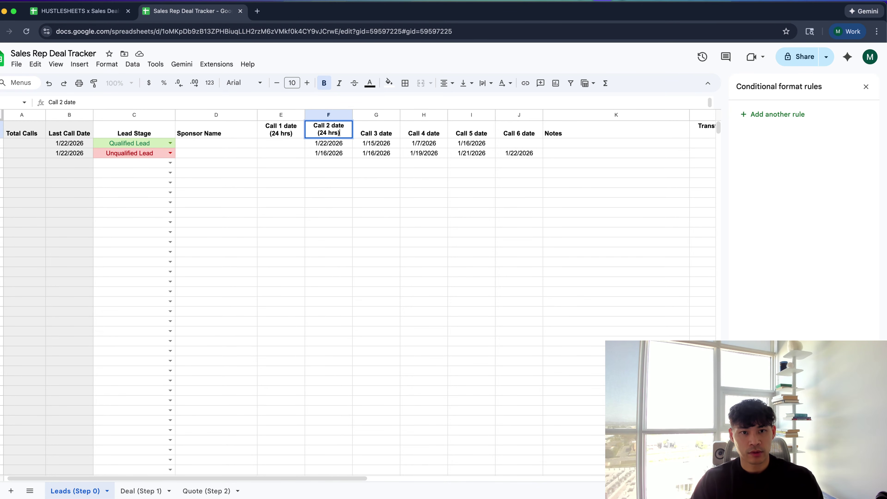
pyautogui.press('Tab')
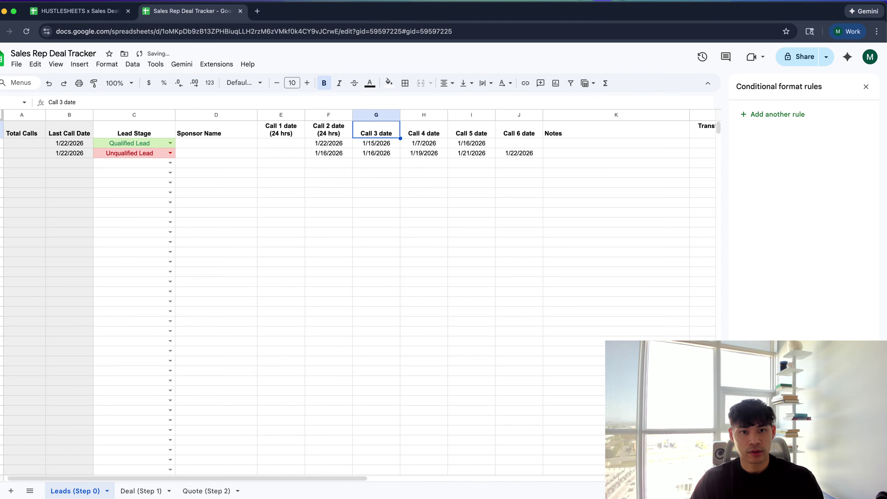
pyautogui.press('Left')
pyautogui.press('Return')
pyautogui.hotkey('shift', 'Home')
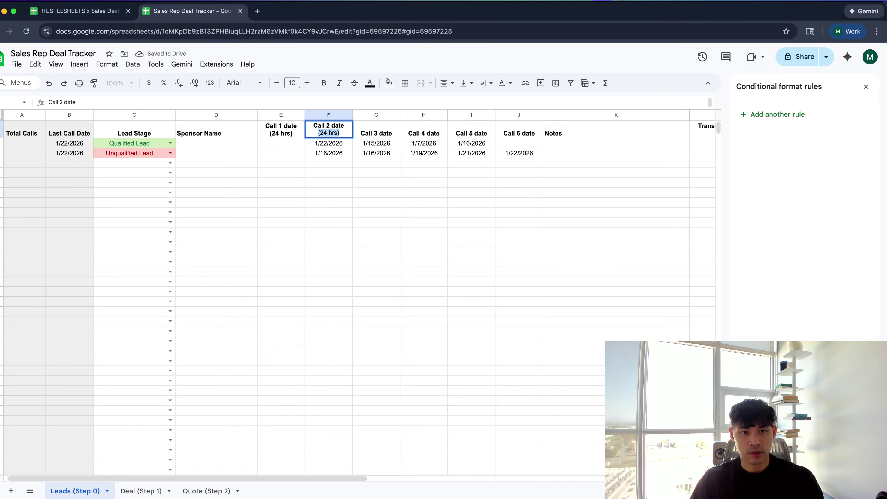
pyautogui.press('super+i')
# Fix the italic formatting of the (24 hrs) note in the Call 2 header
pyautogui.press('super+i')
pyautogui.press('Return')
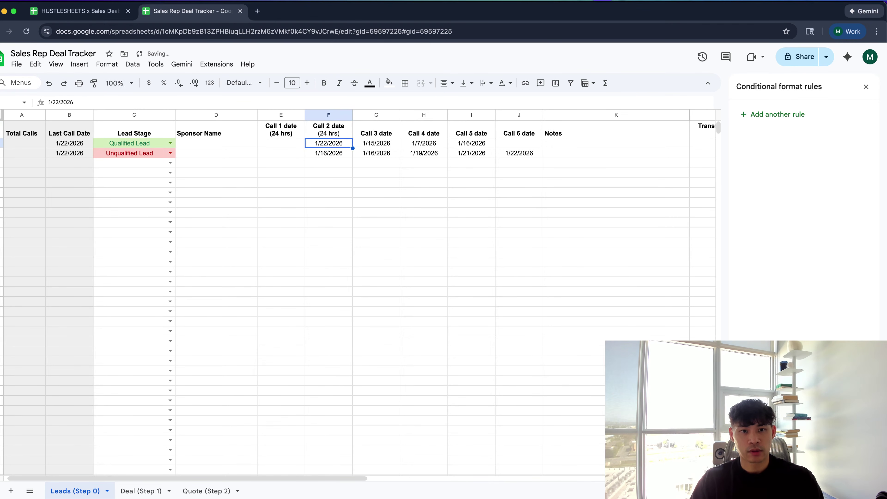
pyautogui.press('Up')
pyautogui.press('Return')
pyautogui.hotkey('shift', 'Home')
pyautogui.press('super+i')
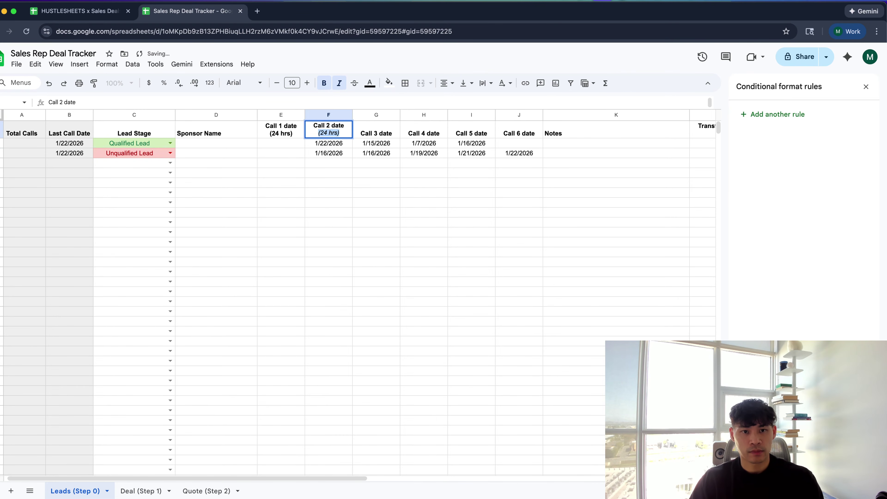
pyautogui.press('Escape')
pyautogui.press('Left')
pyautogui.press('Right')
pyautogui.press('Return')
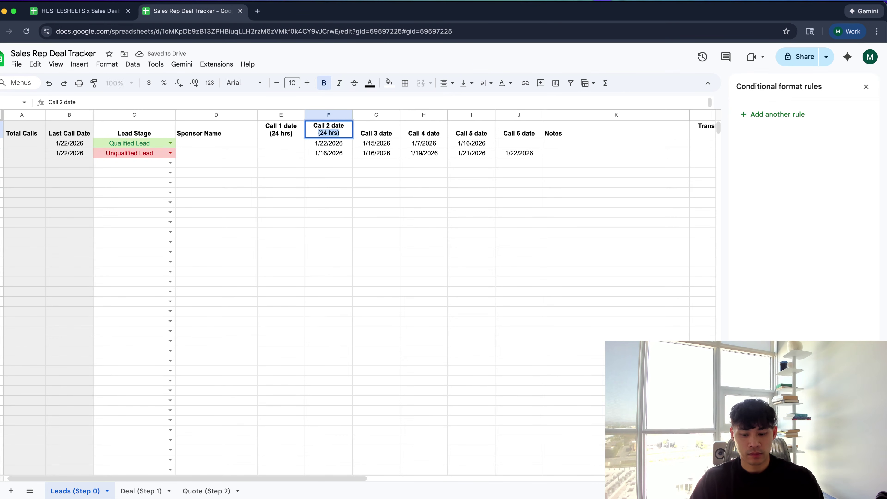
pyautogui.press('super+i')
pyautogui.hotkey('shift', 'Tab')
# Italicise the (24 hrs) note under the Call 1 date header
pyautogui.press('Return')
pyautogui.hotkey('shift', 'Home')
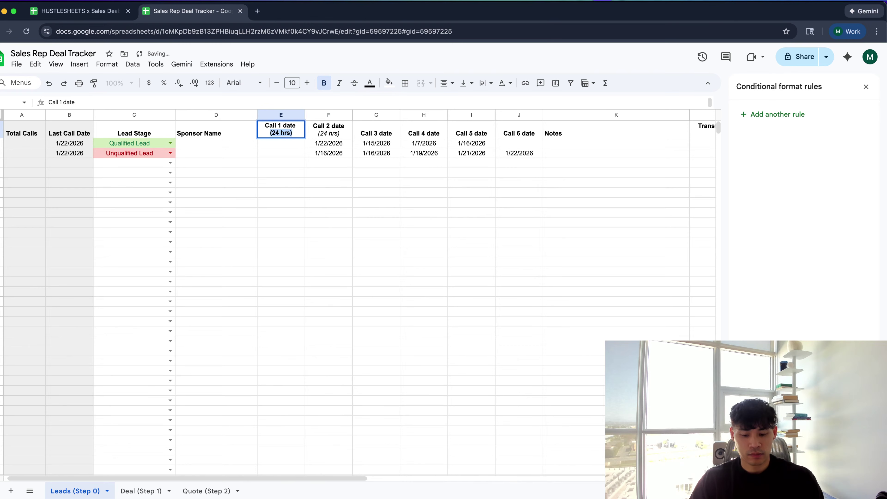
pyautogui.press('super+i')
pyautogui.press('Tab')
pyautogui.press('Tab')
# Add an italic (24 hours) note under the Call 3 date header
pyautogui.press('Return')
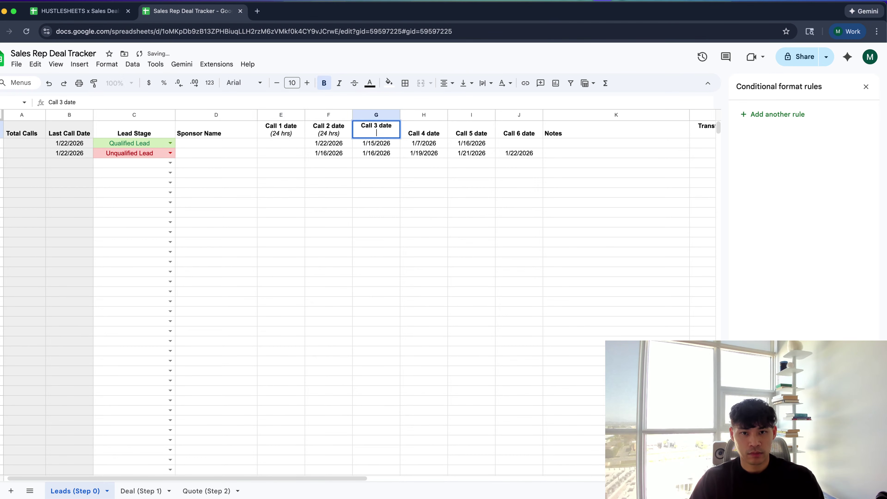
pyautogui.write('(2h')
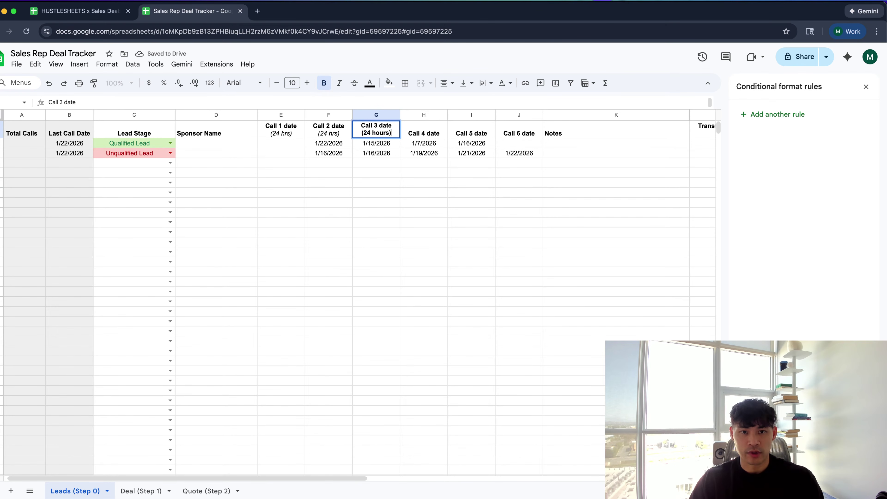
pyautogui.hotkey('shift', 'Home')
pyautogui.press('super+i')
pyautogui.press('Tab')
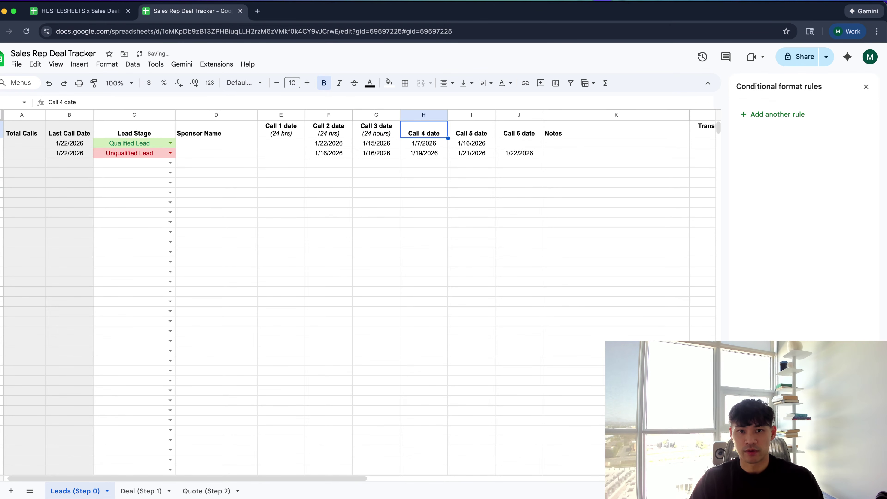
pyautogui.press('Return')
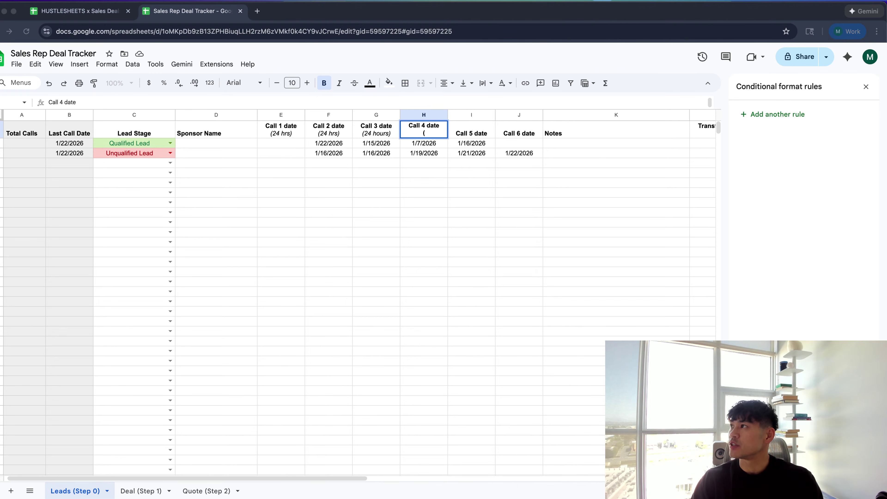
# Make the (48 hours) note under the Call 4 header italic and not bold
pyautogui.click(442, 137)
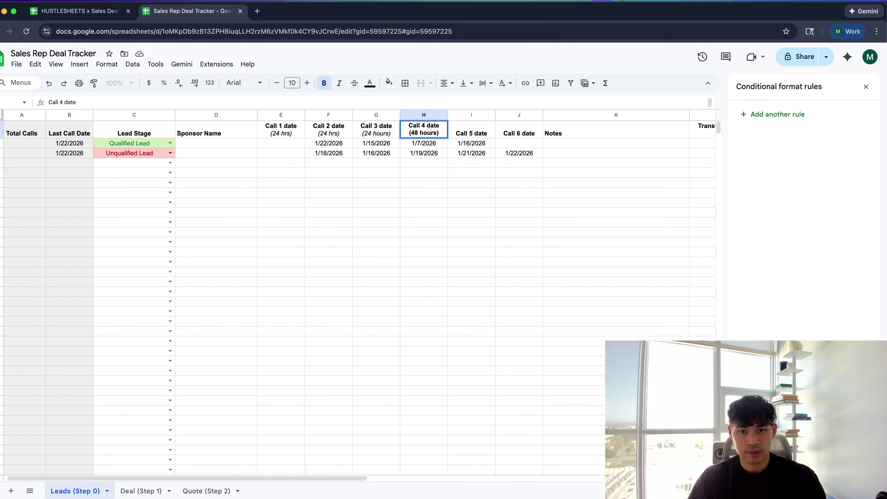
pyautogui.hotkey('shift', 'Home')
pyautogui.press('super+b')
pyautogui.press('super+i')
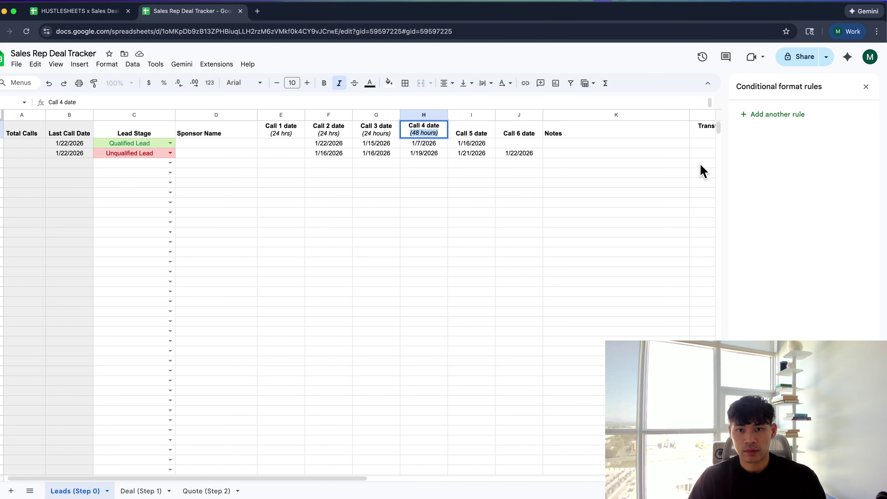
pyautogui.press('Tab')
# Add an italic, non-bold (48 hours) note to the Call 5 date header
pyautogui.press('Return')
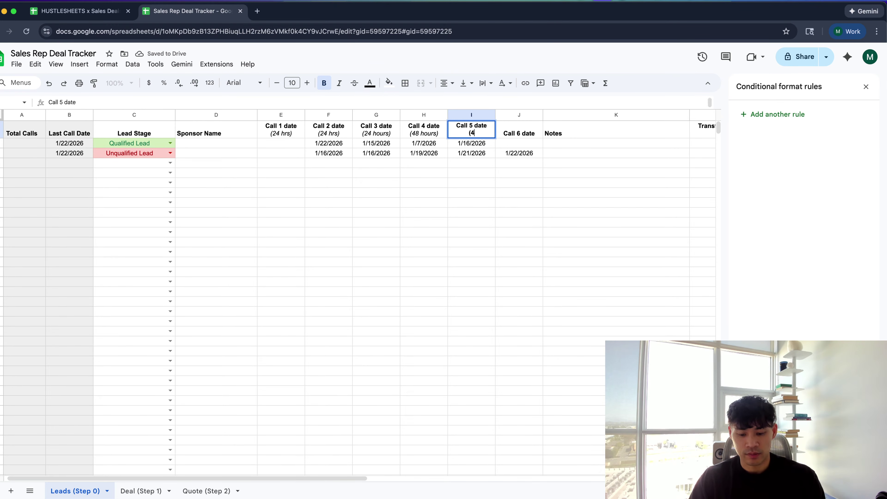
pyautogui.write('(48 hours')
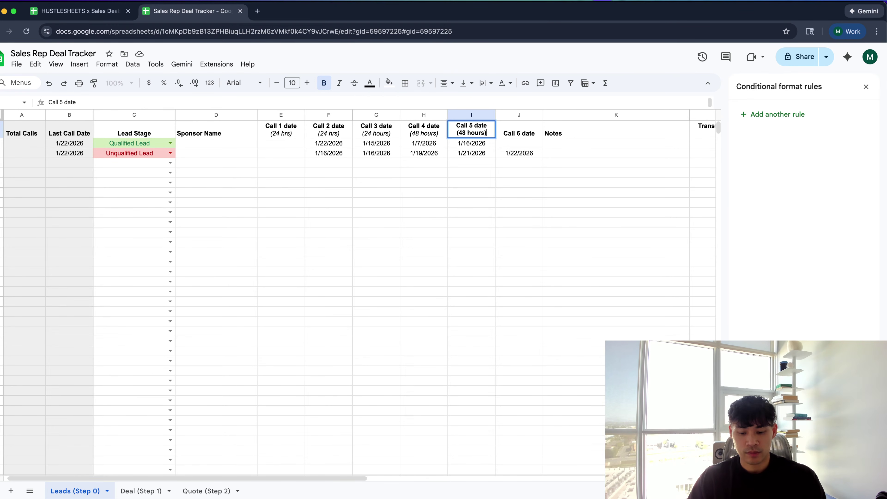
pyautogui.hotkey('shift', 'Home')
pyautogui.press('super+b')
pyautogui.press('super+i')
pyautogui.press('Tab')
# Add an italic, non-bold (48 hours) second line to the Call 6 date header
pyautogui.press('Return')
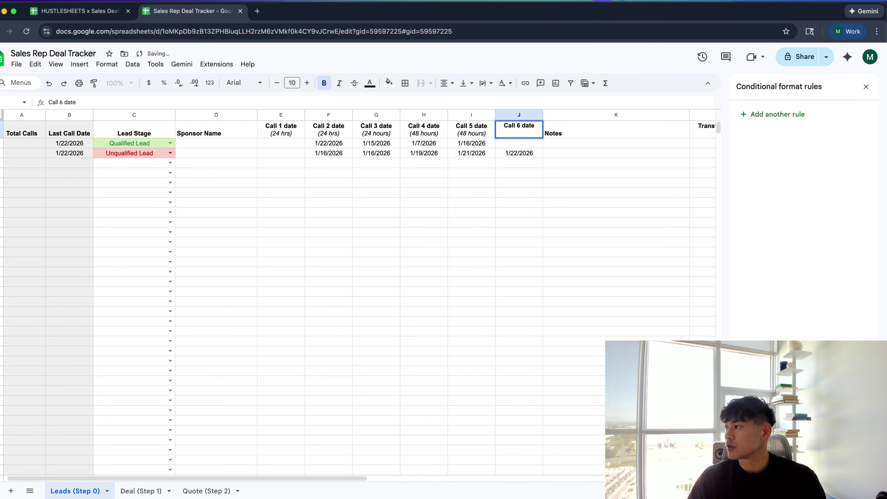
pyautogui.hotkey('alt', 'Return')
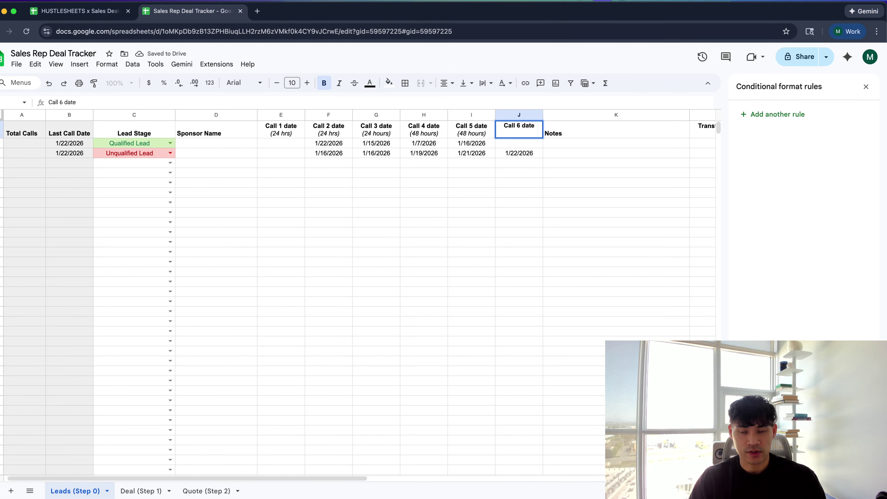
pyautogui.write('(48 h')
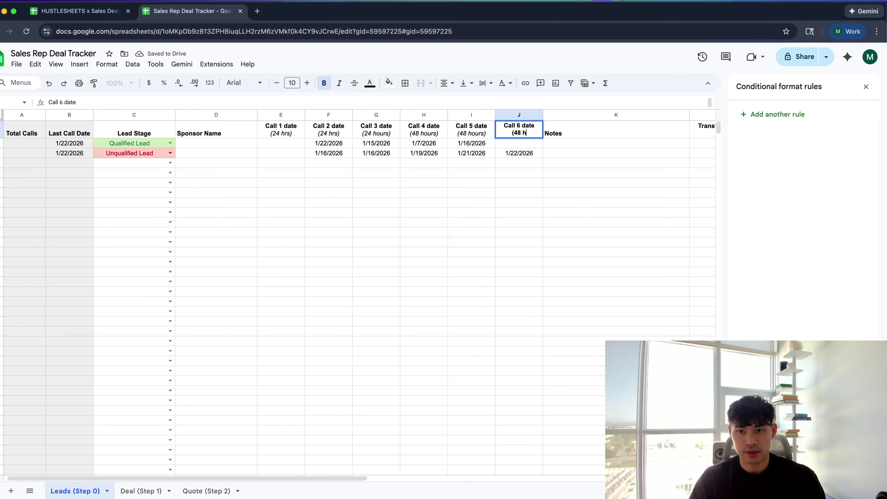
pyautogui.write('ours)')
pyautogui.hotkey('shift', 'Home')
pyautogui.press('super+b')
pyautogui.press('super+i')
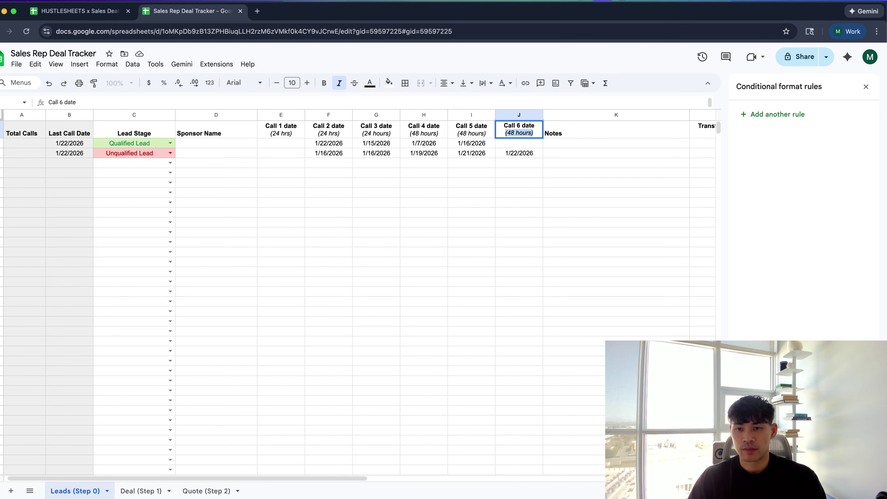
pyautogui.click(613, 193)
# Colour the (24 hrs) note under the Call 1 header grey
pyautogui.click(435, 138)
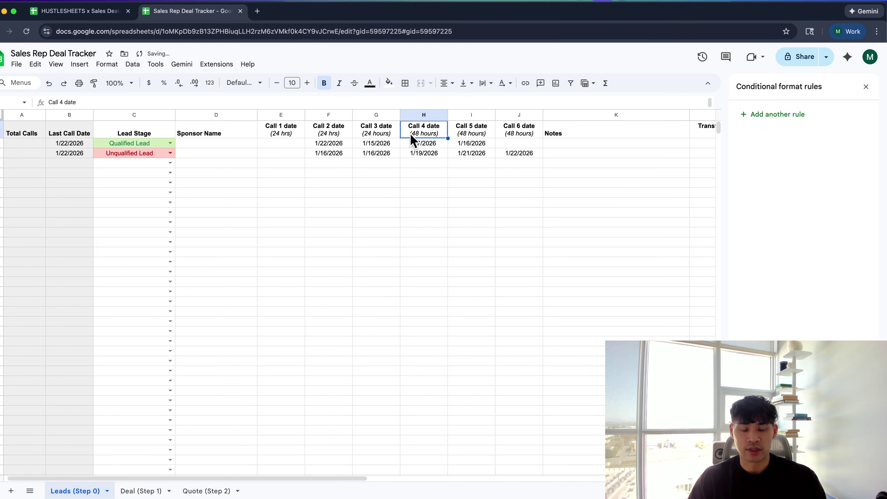
pyautogui.click(301, 136)
pyautogui.press('Return')
pyautogui.hotkey('shift', 'Home')
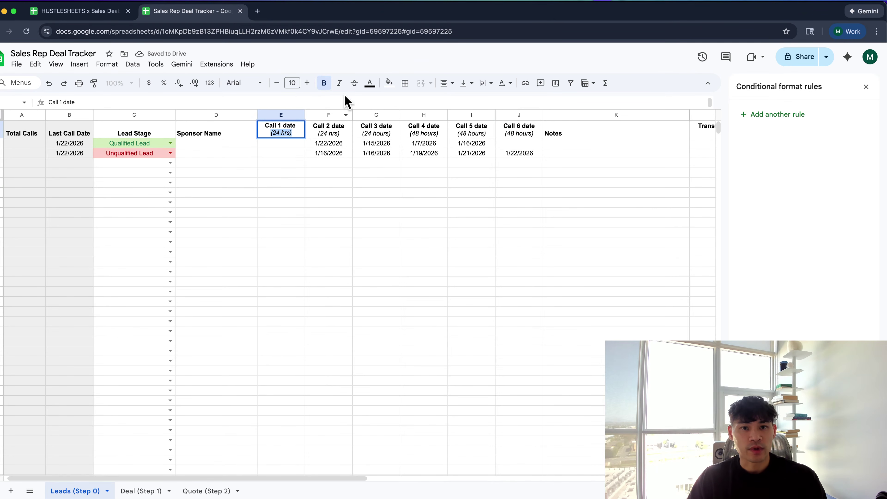
pyautogui.click(370, 83)
pyautogui.click(399, 121)
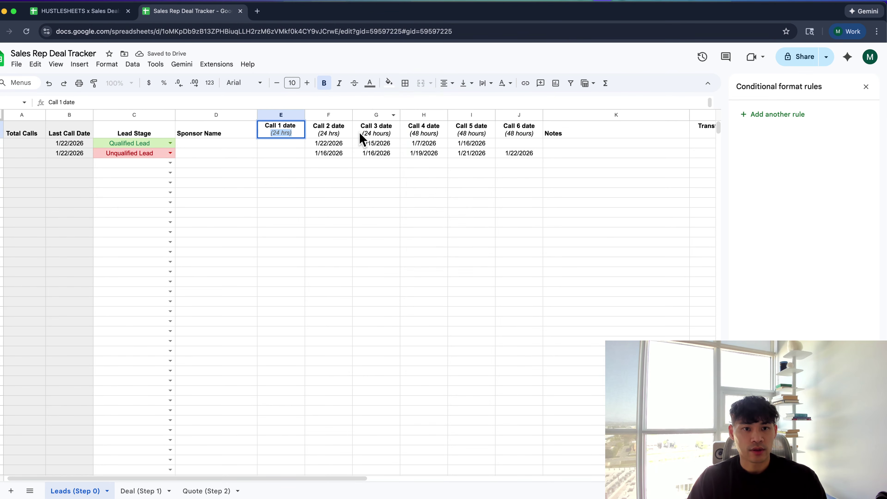
# Try a grey fill on Call 2, then paint Call 1's formatting across the Call 2–6 headers
pyautogui.click(323, 133)
pyautogui.press('Return')
pyautogui.hotkey('shift', 'Home')
pyautogui.click(389, 83)
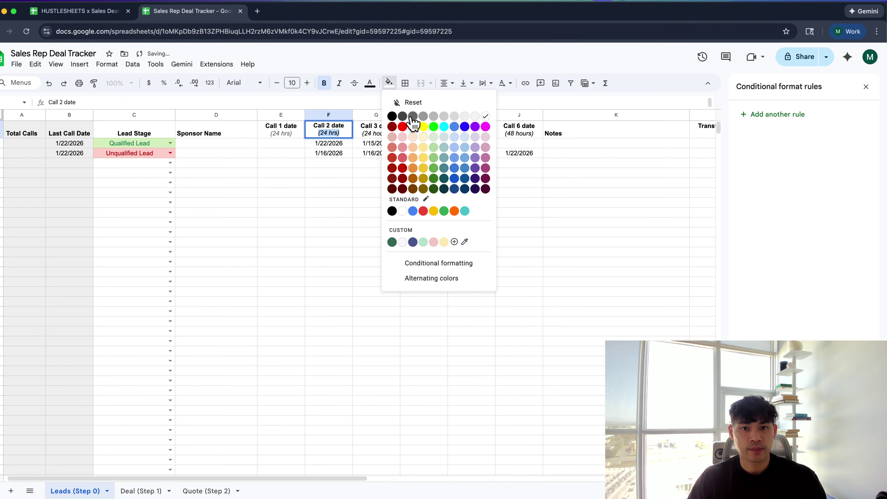
pyautogui.click(412, 117)
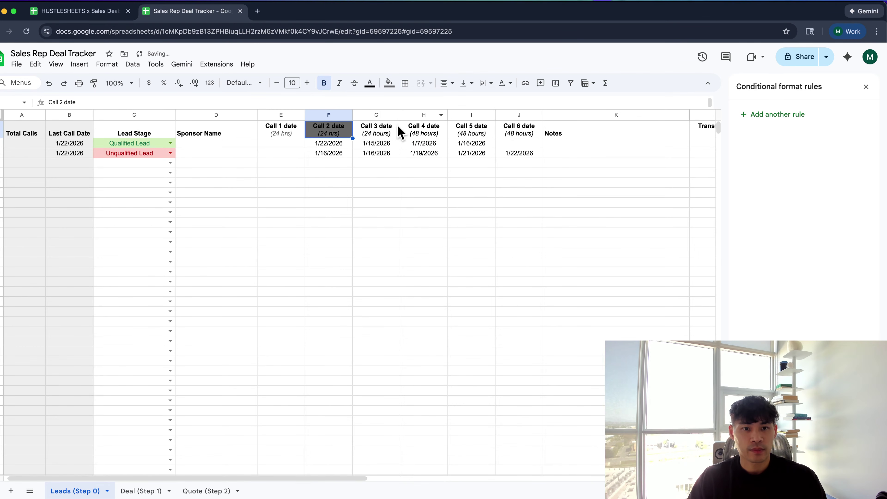
pyautogui.click(387, 87)
pyautogui.click(279, 130)
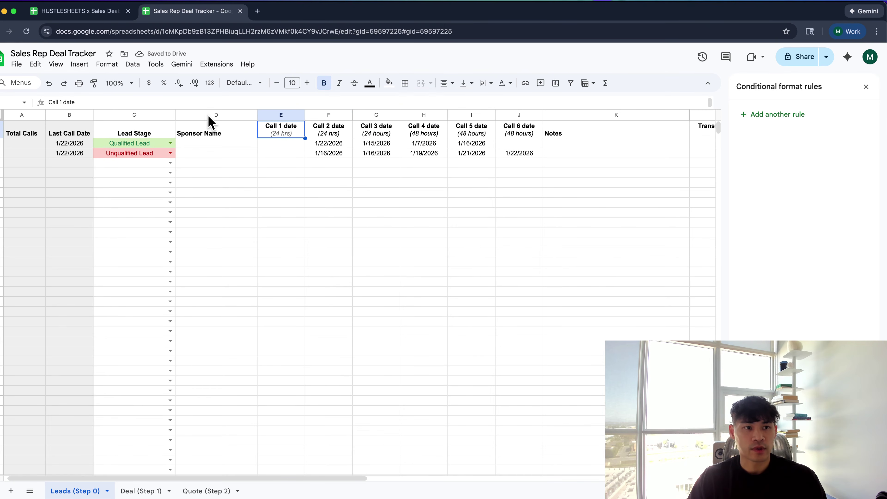
pyautogui.click(94, 83)
pyautogui.moveTo(313, 130); pyautogui.dragTo(515, 134)
# Colour the (24 hrs) note under the Call 2 header grey
pyautogui.click(332, 136)
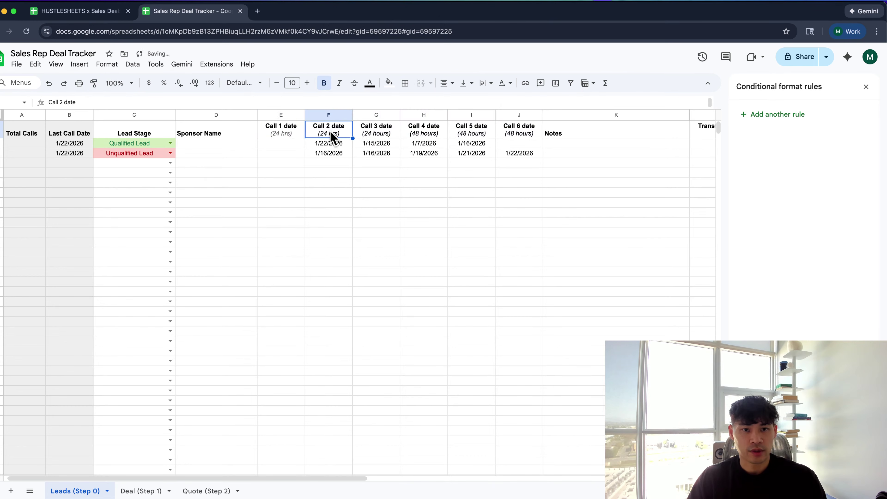
pyautogui.doubleClick(332, 135)
pyautogui.click(370, 83)
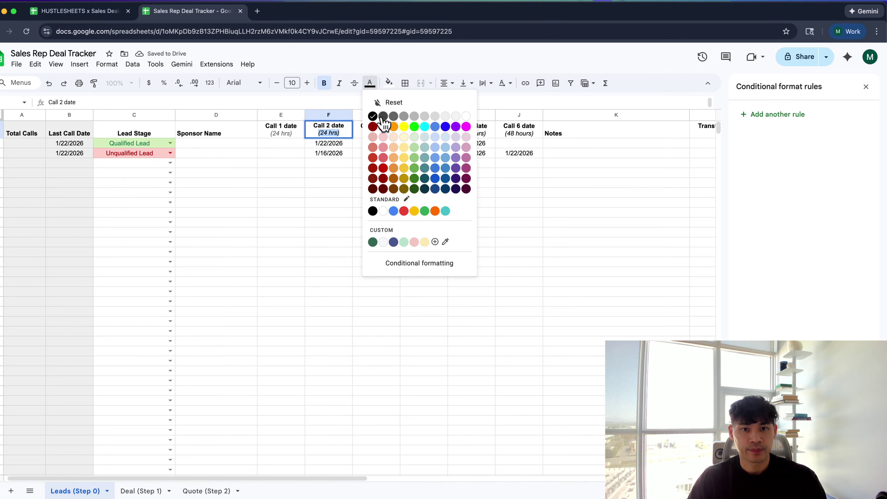
pyautogui.click(404, 118)
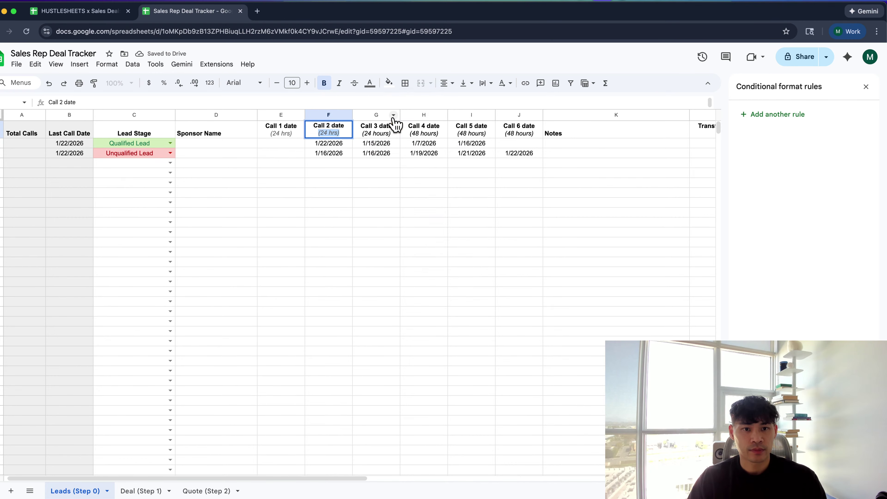
# Make the Call 3 (24 hours) note dark grey text, undoing an accidental dark grey fill
pyautogui.click(387, 133)
pyautogui.doubleClick(390, 132)
pyautogui.moveTo(390, 133); pyautogui.dragTo(362, 133)
pyautogui.click(388, 82)
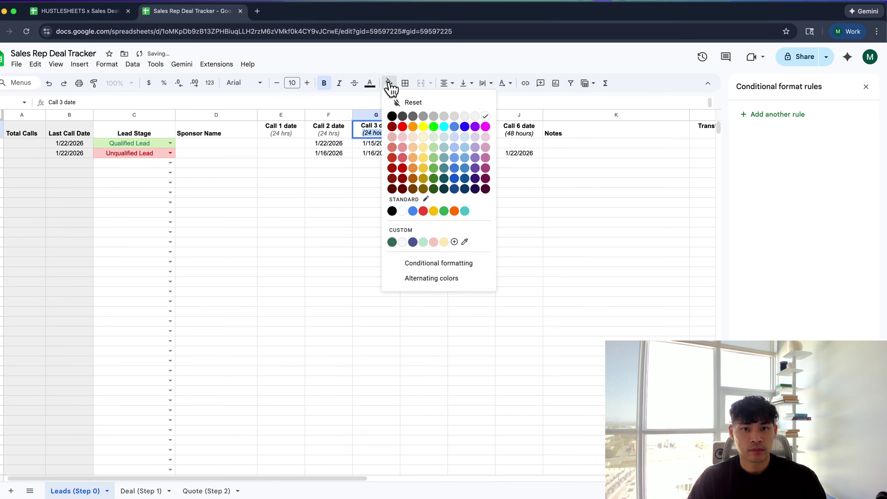
pyautogui.click(413, 115)
pyautogui.hotkey('ctrl', 'z')
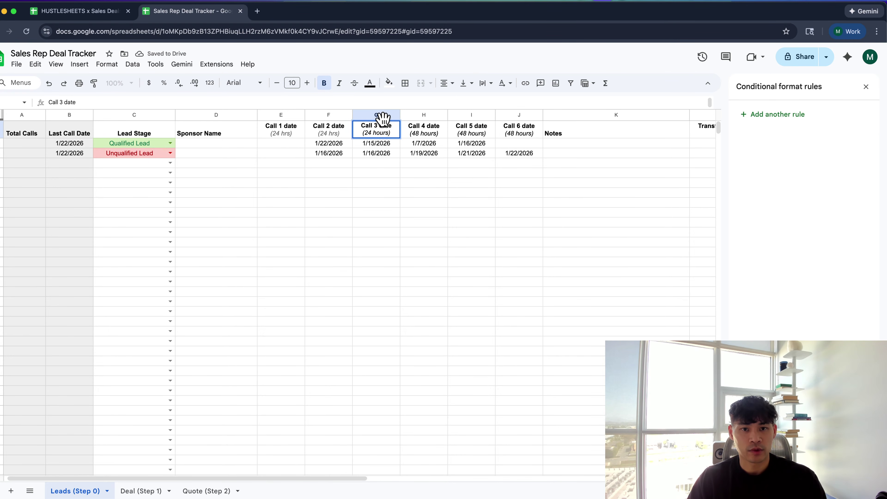
pyautogui.click(370, 83)
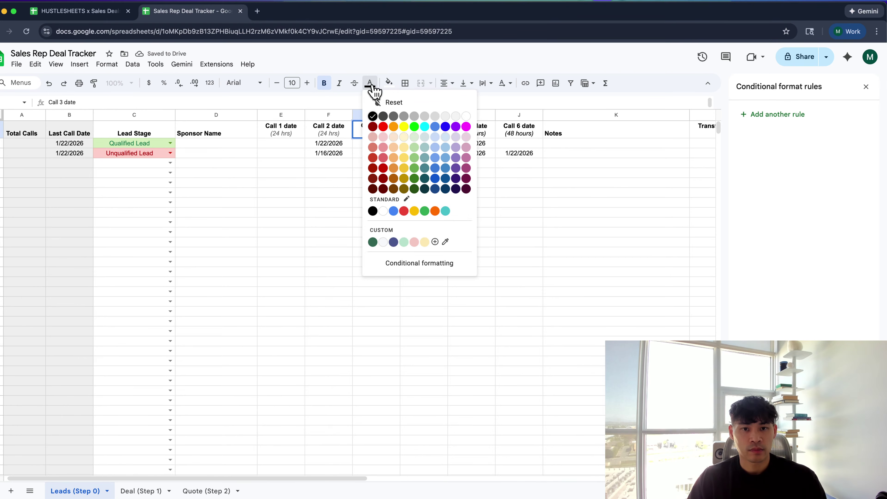
pyautogui.click(394, 116)
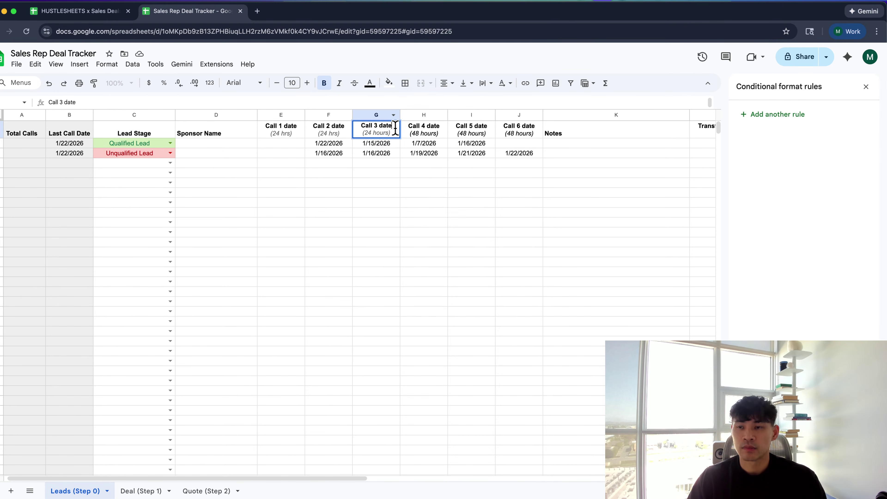
pyautogui.press('Tab')
pyautogui.press('Return')
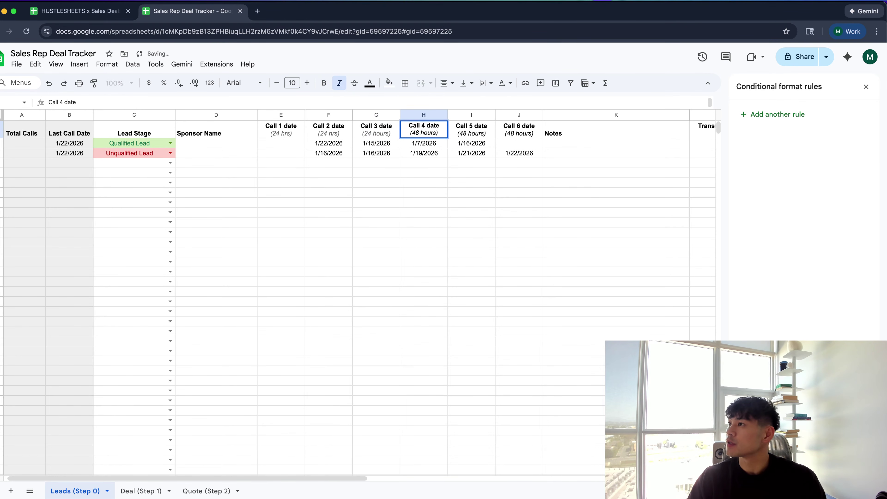
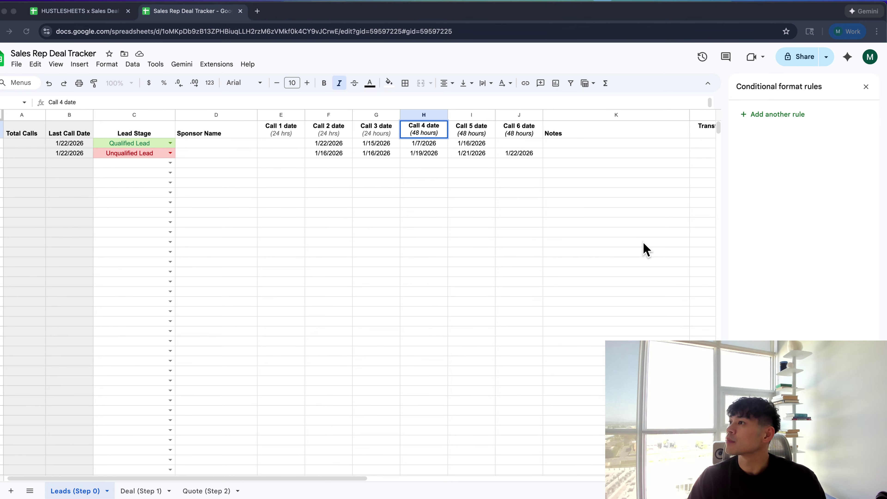
# Make the (48 hours) notes under the Call 4 and Call 5 date headers grey
pyautogui.click(464, 128)
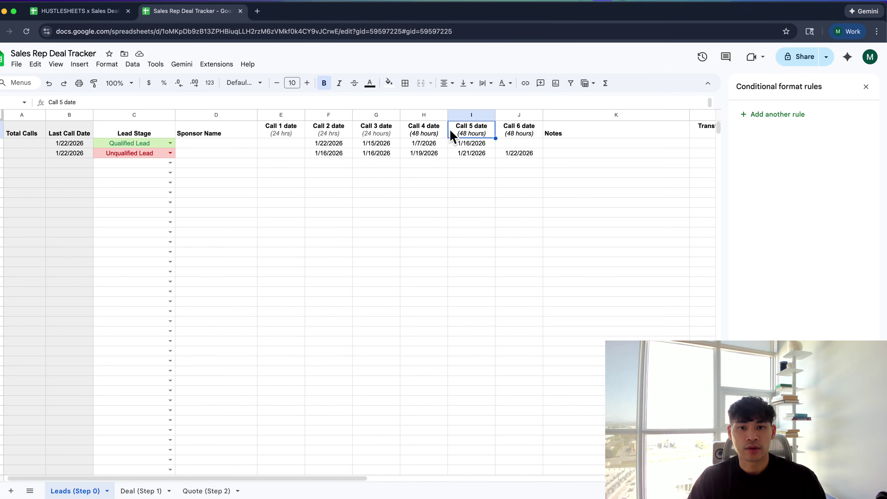
pyautogui.doubleClick(437, 134)
pyautogui.moveTo(437, 134); pyautogui.dragTo(410, 133)
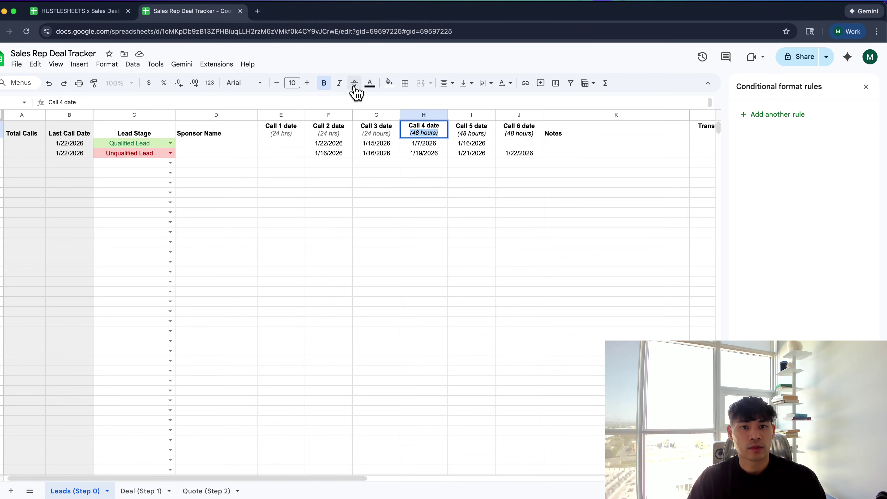
pyautogui.click(371, 84)
pyautogui.click(396, 121)
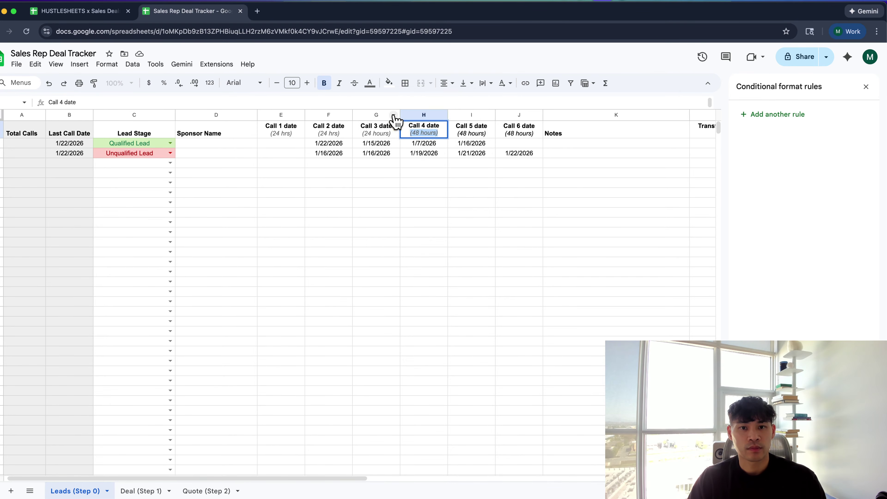
pyautogui.press('super+equal')
pyautogui.click(512, 138)
pyautogui.doubleClick(520, 142)
pyautogui.moveTo(536, 141); pyautogui.dragTo(505, 141)
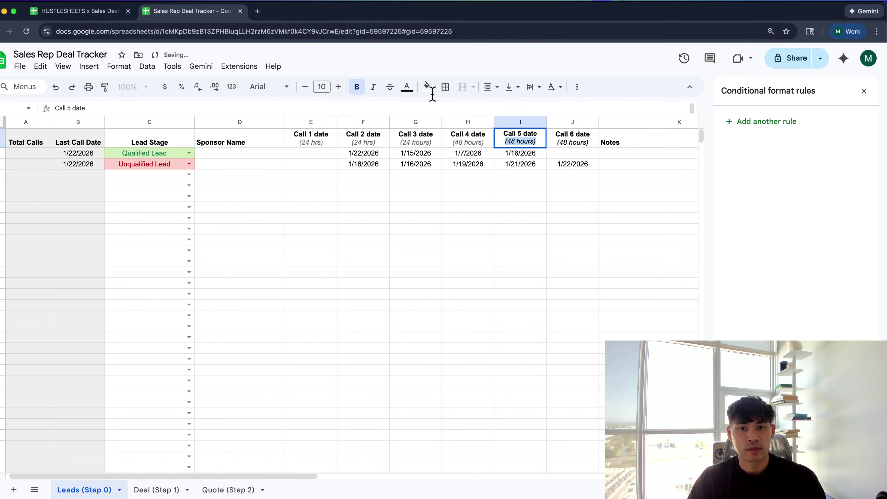
pyautogui.click(407, 86)
pyautogui.click(428, 123)
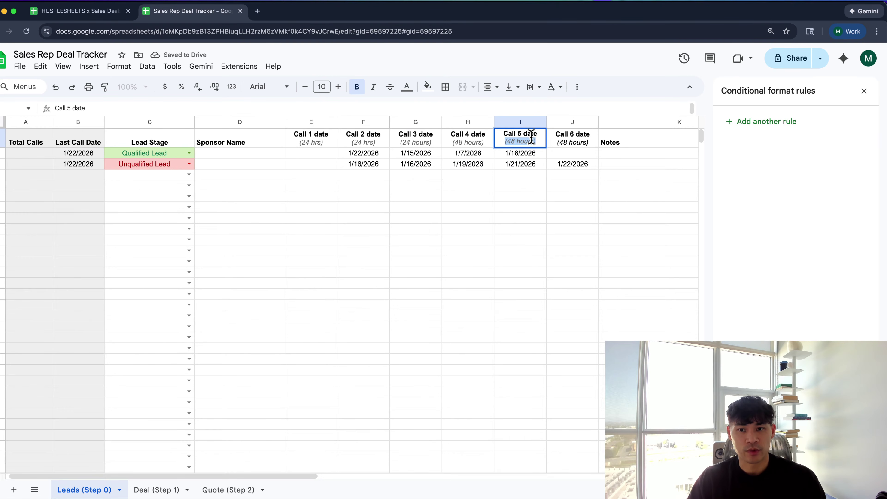
# Colour the Call 6 (48 hours) note grey to match the other headers
pyautogui.doubleClick(573, 138)
pyautogui.moveTo(589, 141); pyautogui.dragTo(556, 141)
pyautogui.click(428, 87)
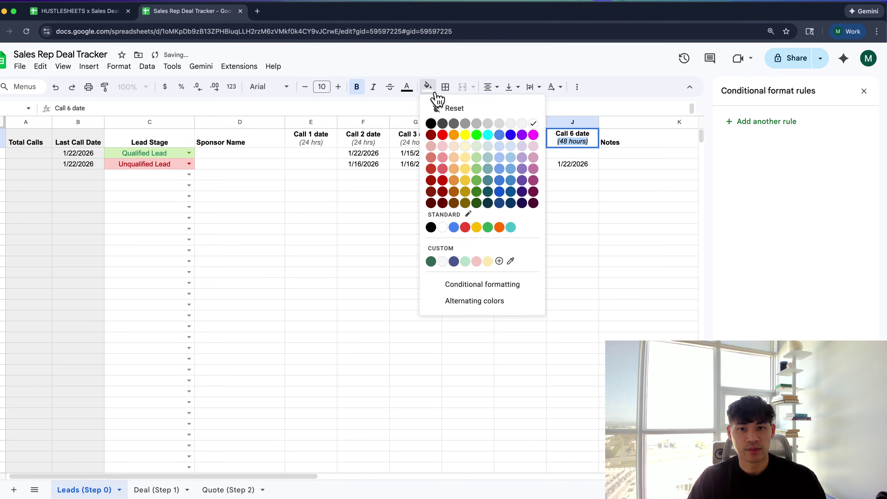
pyautogui.click(406, 87)
pyautogui.click(429, 122)
pyautogui.click(525, 195)
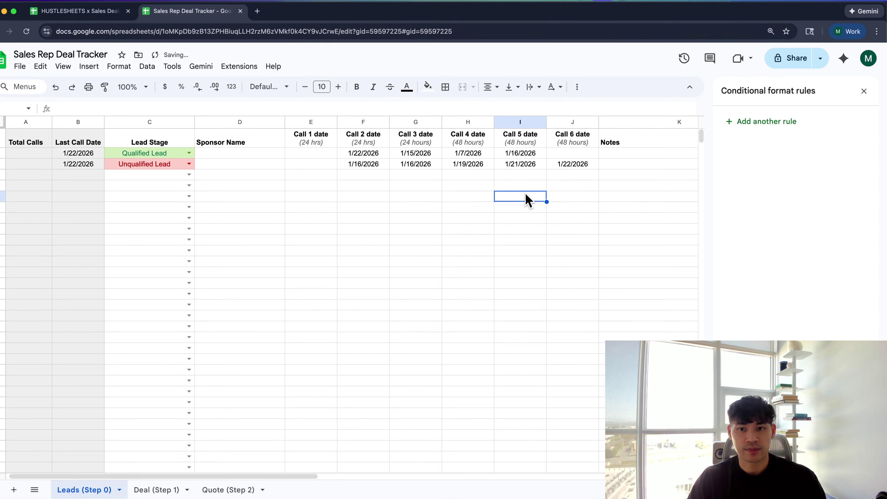
# Centre-align every header label in row 1 and close the conditional format rules panel
pyautogui.click(328, 185)
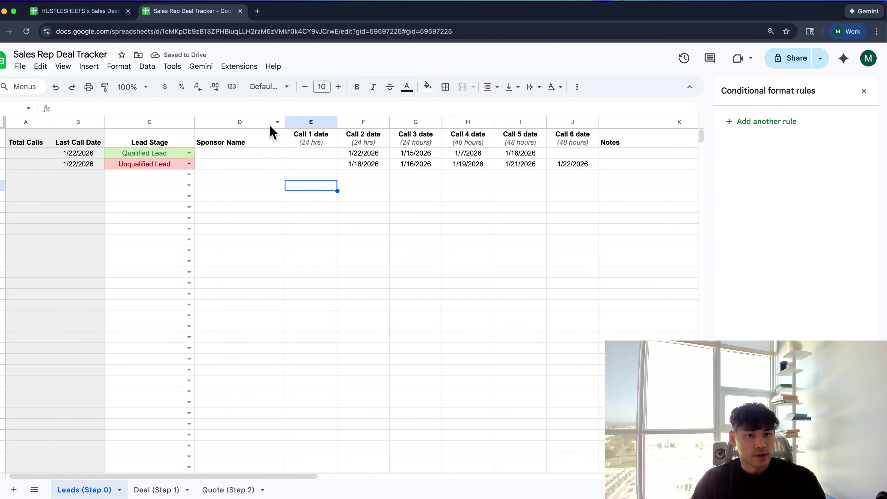
pyautogui.click(266, 139)
pyautogui.click(257, 121)
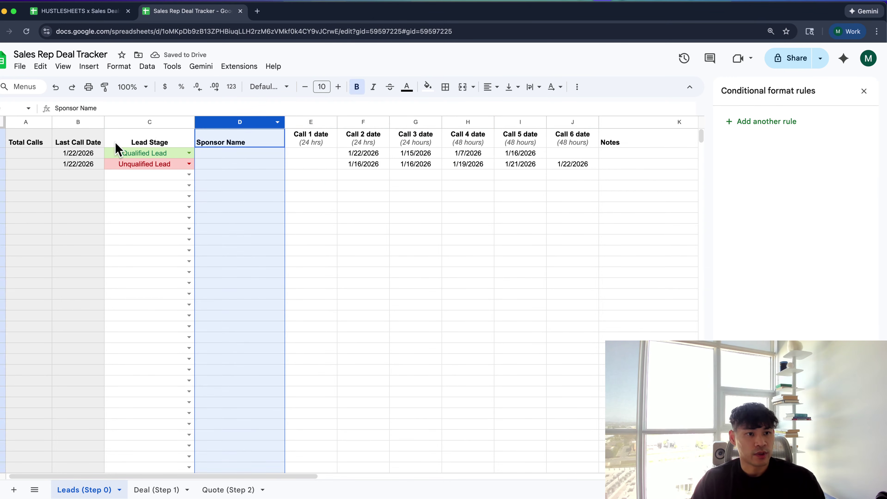
pyautogui.click(2, 142)
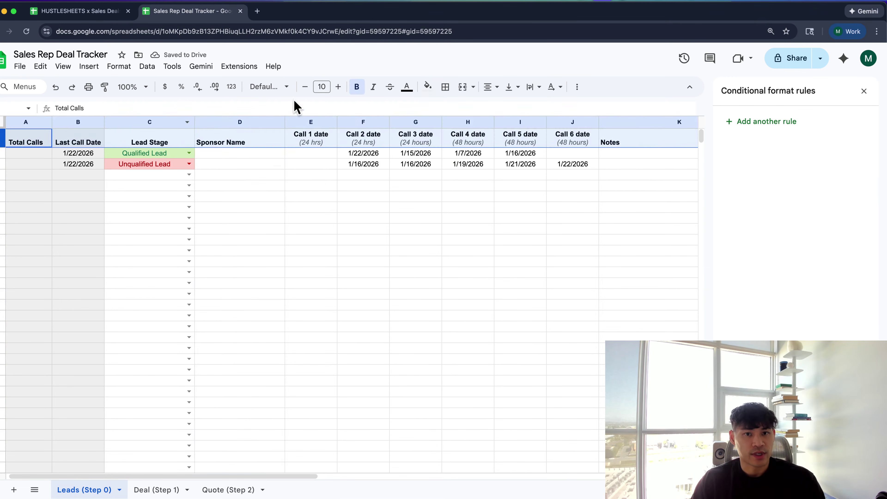
pyautogui.click(489, 88)
pyautogui.click(506, 106)
pyautogui.click(472, 144)
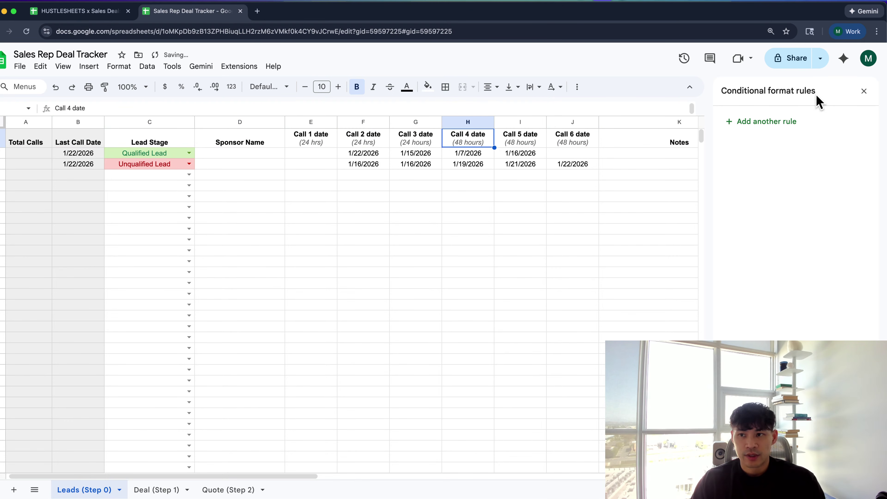
pyautogui.click(864, 91)
# Set the Notes column's wrapping to Clip and drag it narrower
pyautogui.click(709, 154)
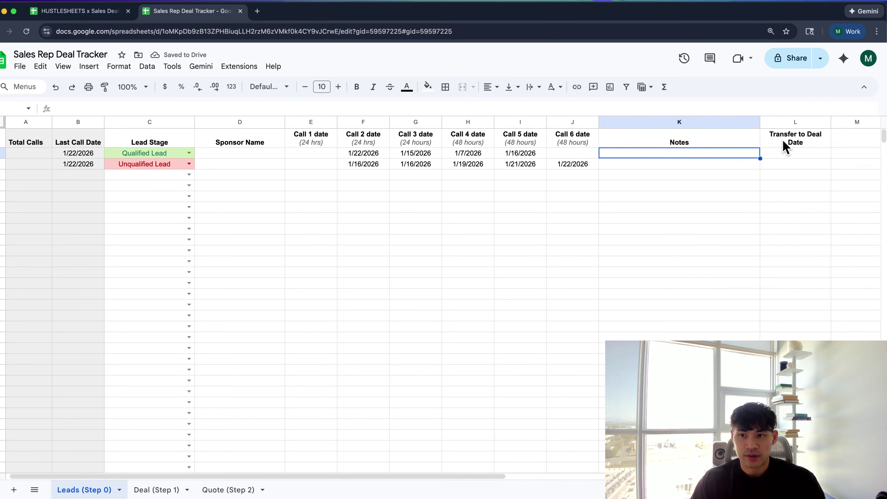
pyautogui.click(755, 122)
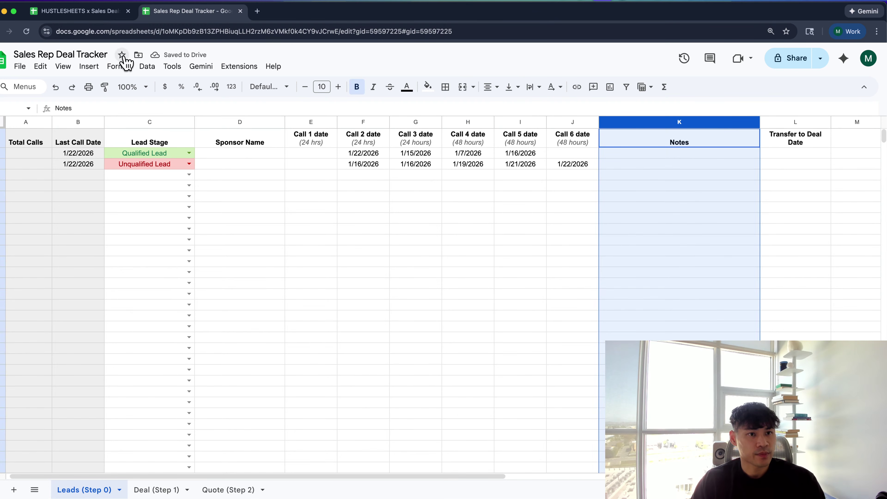
pyautogui.click(119, 66)
pyautogui.moveTo(208, 160)
pyautogui.click(332, 196)
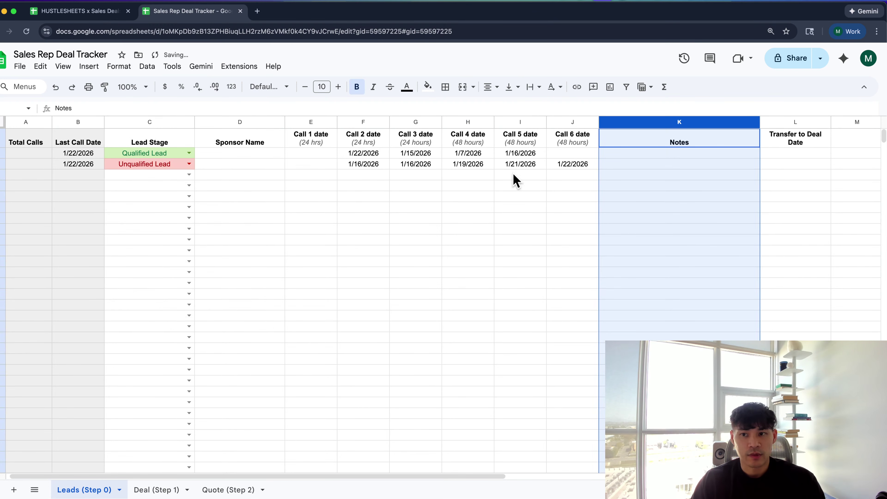
pyautogui.click(749, 138)
pyautogui.moveTo(759, 120); pyautogui.dragTo(737, 120)
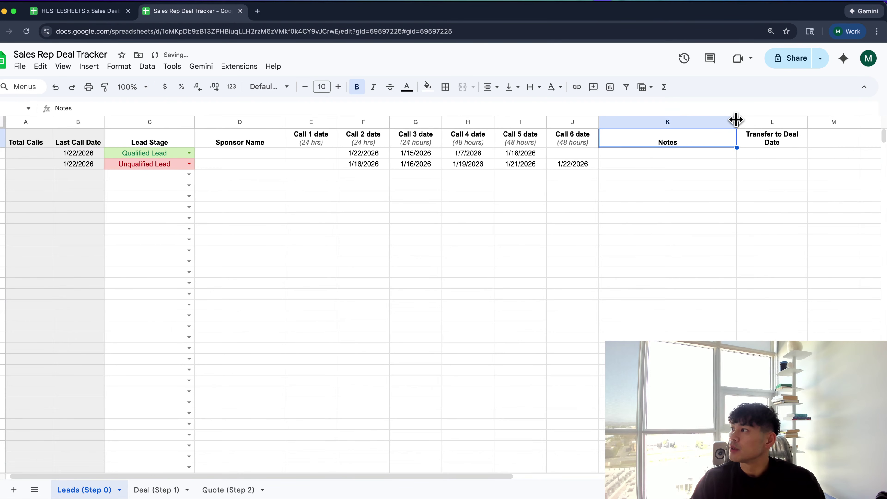
pyautogui.click(777, 241)
pyautogui.hscroll(2, 738, 221)
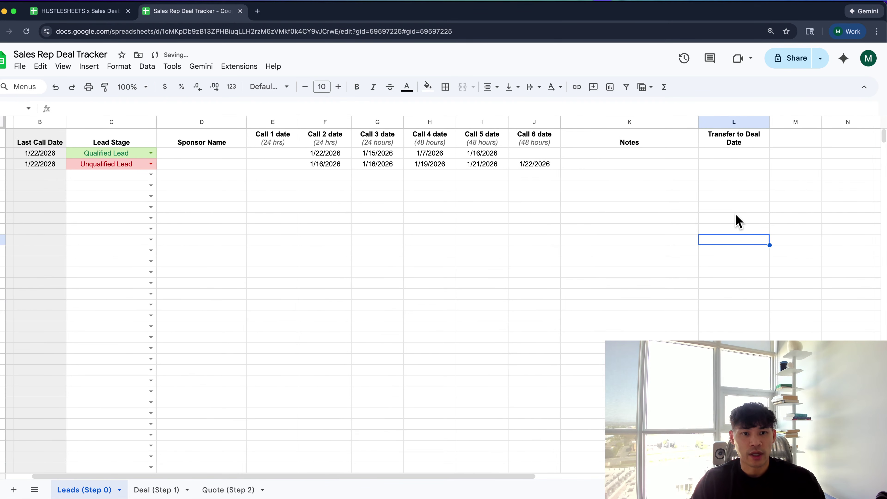
pyautogui.hscroll(-3, 589, 169)
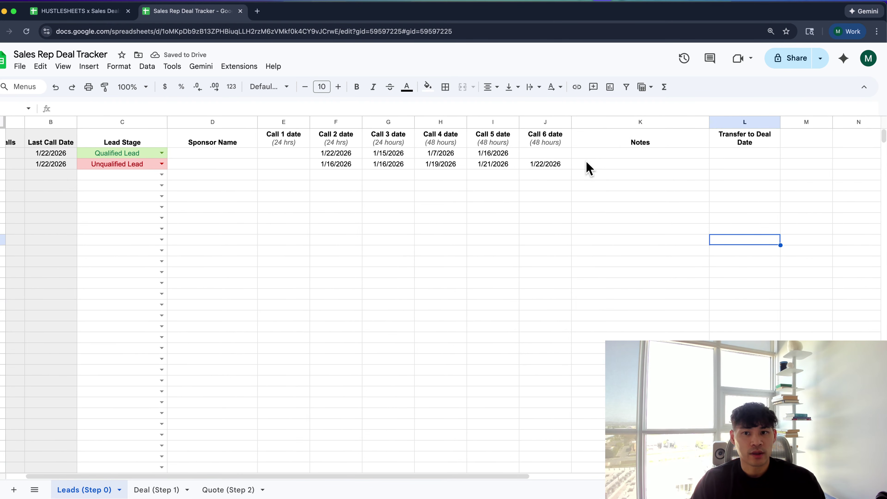
# Select a run of empty cells under Sponsor Name
pyautogui.click(239, 155)
pyautogui.click(250, 186)
pyautogui.moveTo(247, 156); pyautogui.dragTo(267, 315)
pyautogui.click(267, 348)
# On the Deal (Step 1) sheet, find the first lead without a status and inspect its status formula
pyautogui.click(180, 488)
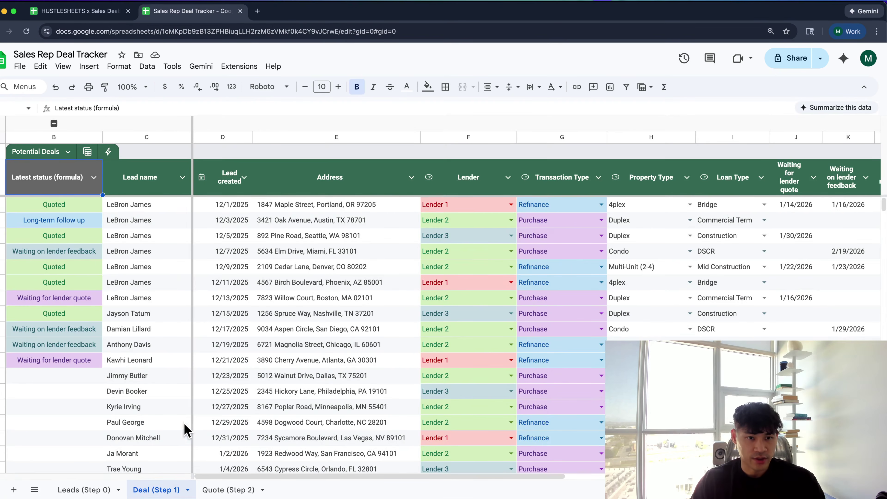
pyautogui.scroll(-5, 184, 285)
pyautogui.scroll(5, 181, 284)
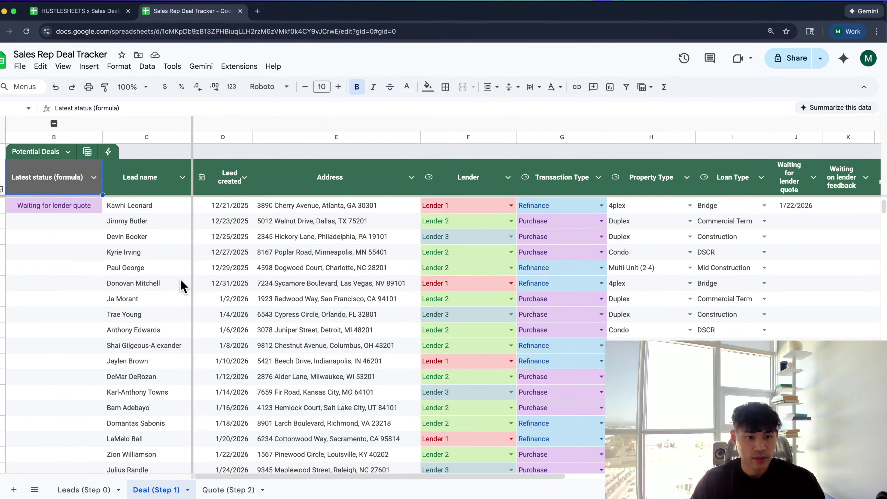
pyautogui.click(151, 313)
pyautogui.scroll(-3, 150, 349)
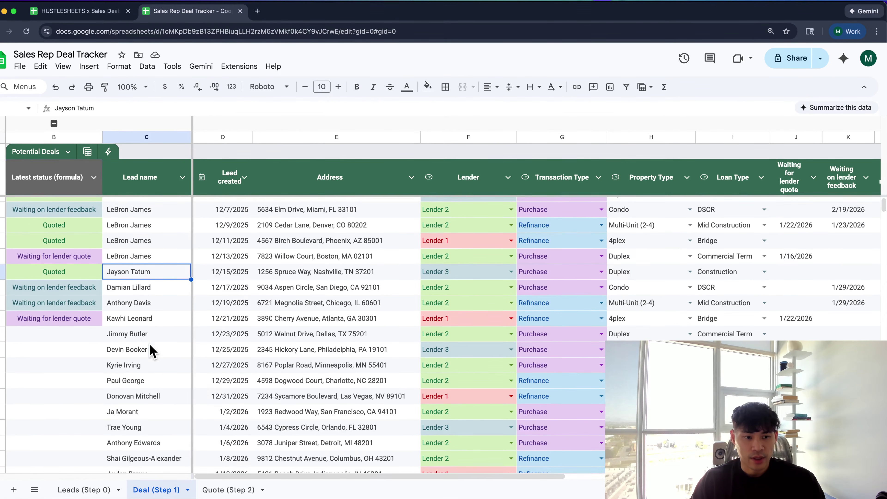
pyautogui.click(137, 332)
pyautogui.hscroll(2, 136, 338)
pyautogui.hscroll(1, 136, 342)
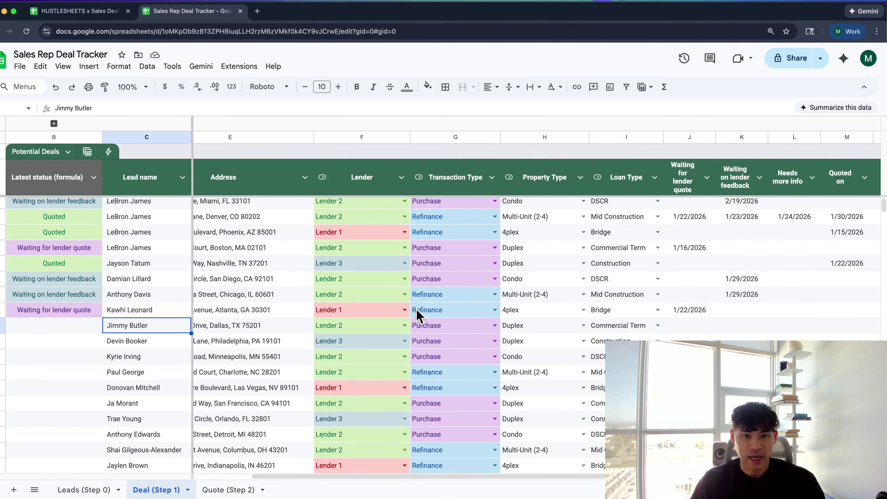
pyautogui.hscroll(1, 410, 312)
pyautogui.click(93, 333)
pyautogui.doubleClick(92, 334)
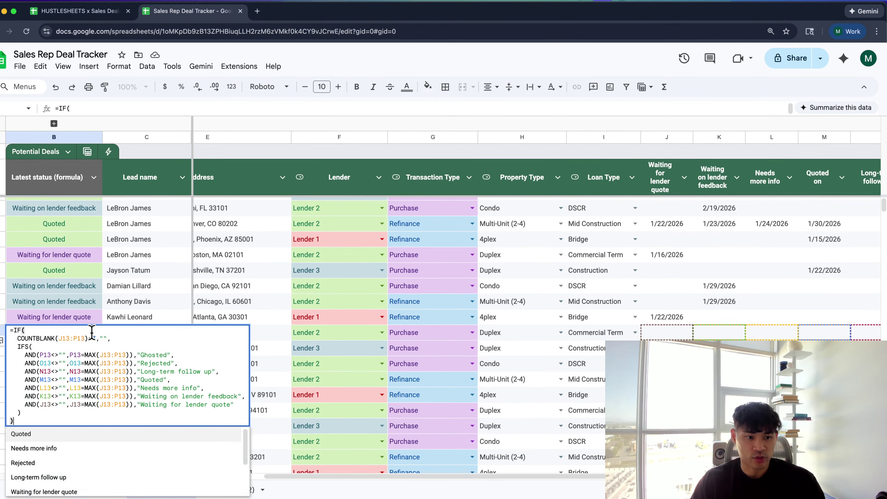
pyautogui.scroll(-3, 96, 444)
pyautogui.click(344, 364)
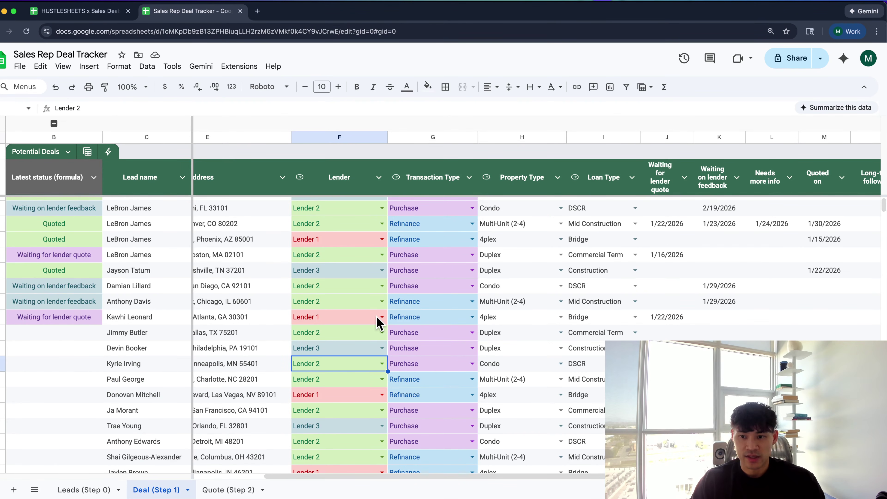
# Bring up the date picker on that lead's empty Waiting for lender quote cell
pyautogui.hscroll(4, 529, 231)
pyautogui.click(509, 204)
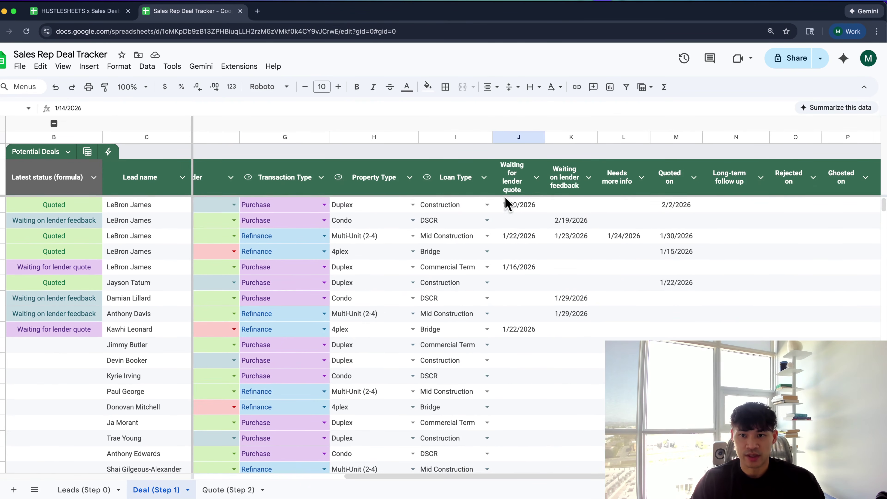
pyautogui.click(524, 181)
pyautogui.hscroll(2, 523, 182)
pyautogui.click(609, 177)
pyautogui.click(671, 185)
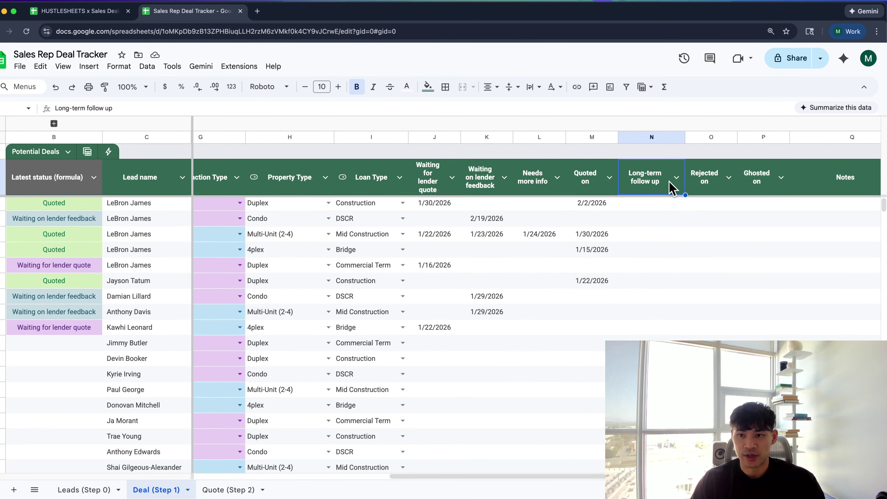
pyautogui.click(451, 349)
pyautogui.doubleClick(452, 351)
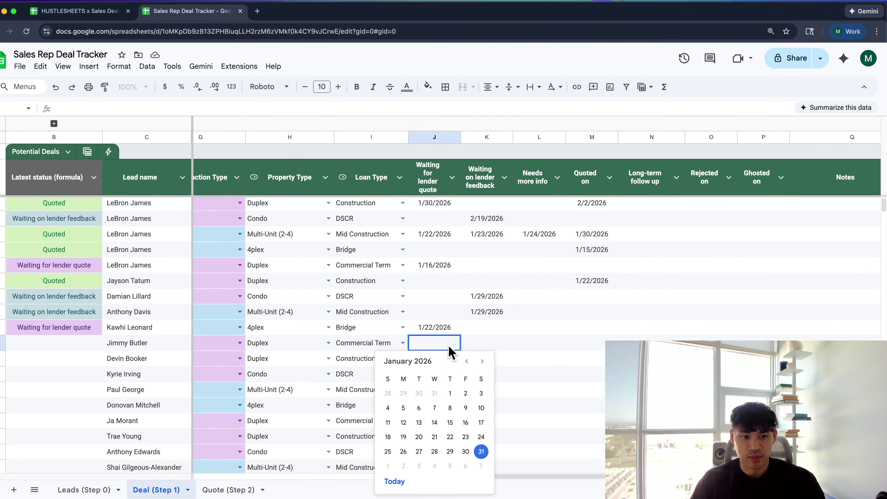
# Set the lender quote date to 1/31/2026 and check the row's status formula
pyautogui.click(482, 455)
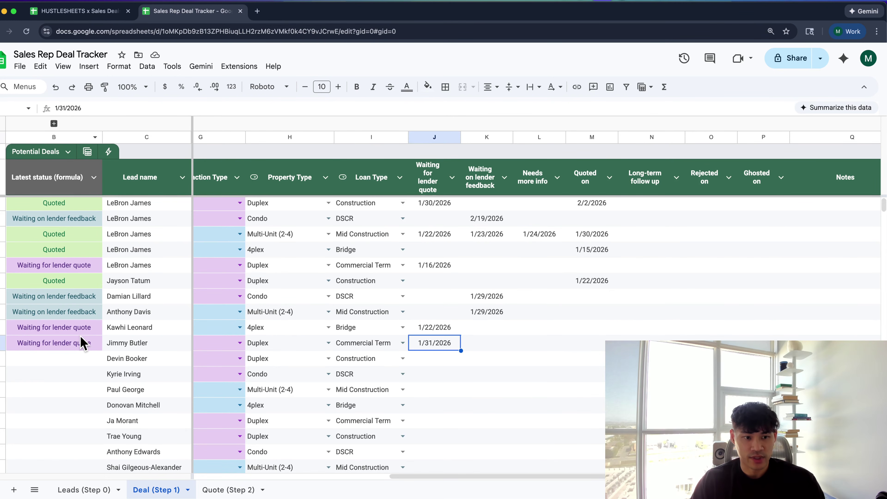
pyautogui.doubleClick(76, 342)
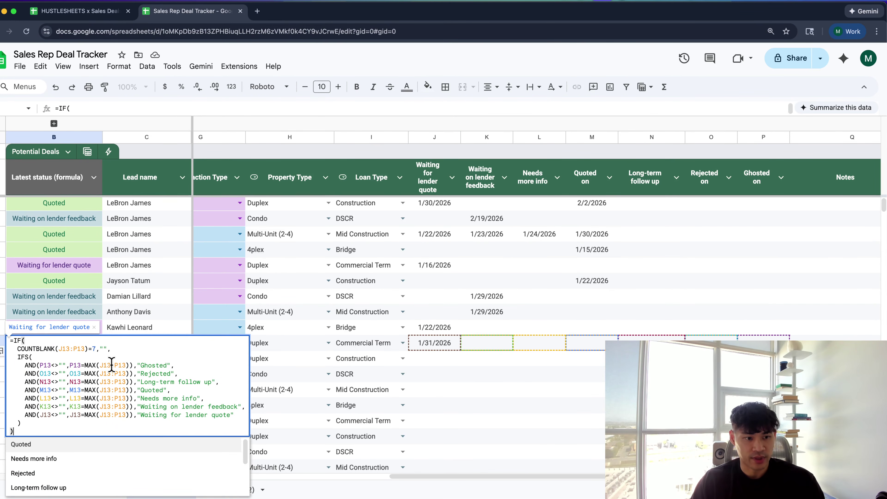
pyautogui.press('Escape')
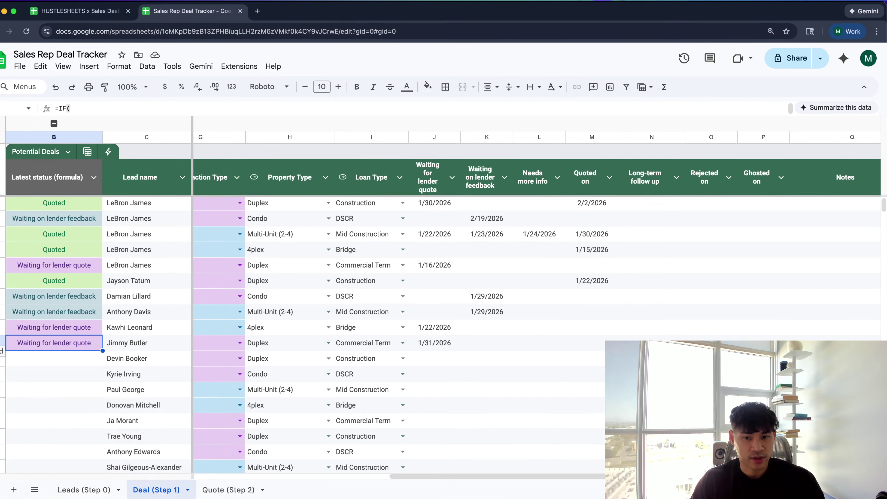
# Set row 13's lender feedback date to 2/2/2026
pyautogui.click(480, 345)
pyautogui.doubleClick(480, 345)
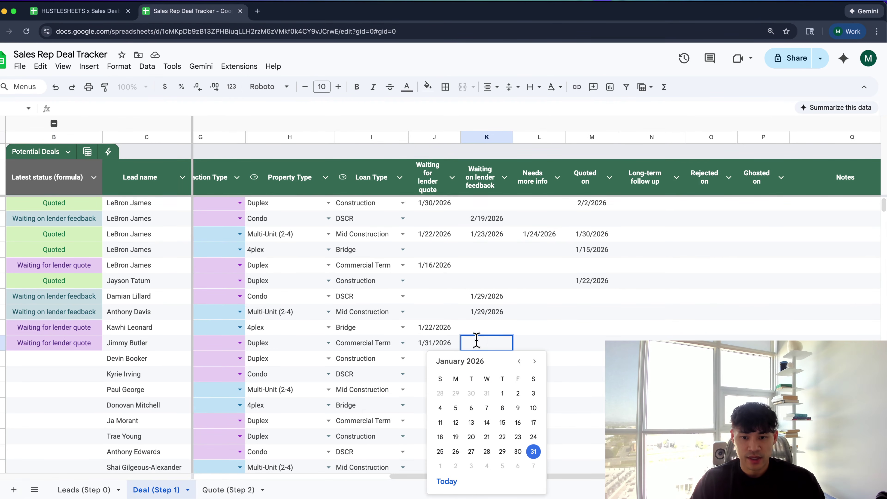
pyautogui.click(456, 465)
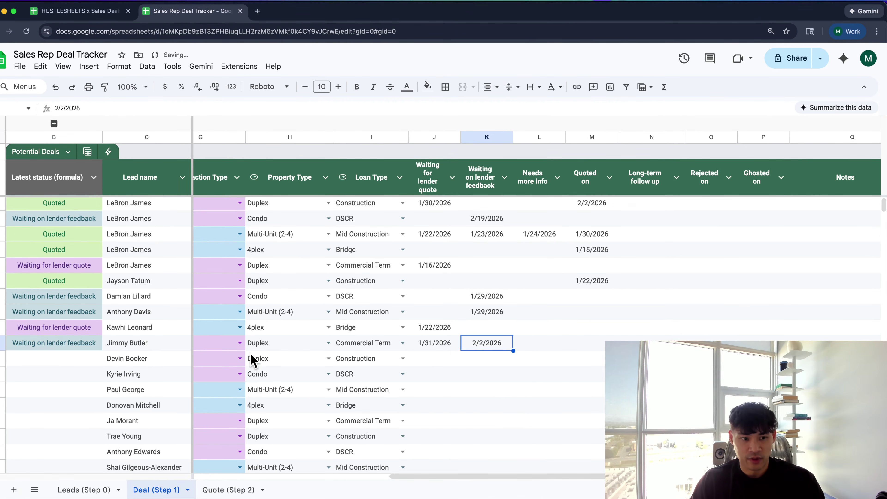
pyautogui.click(432, 345)
pyautogui.click(493, 346)
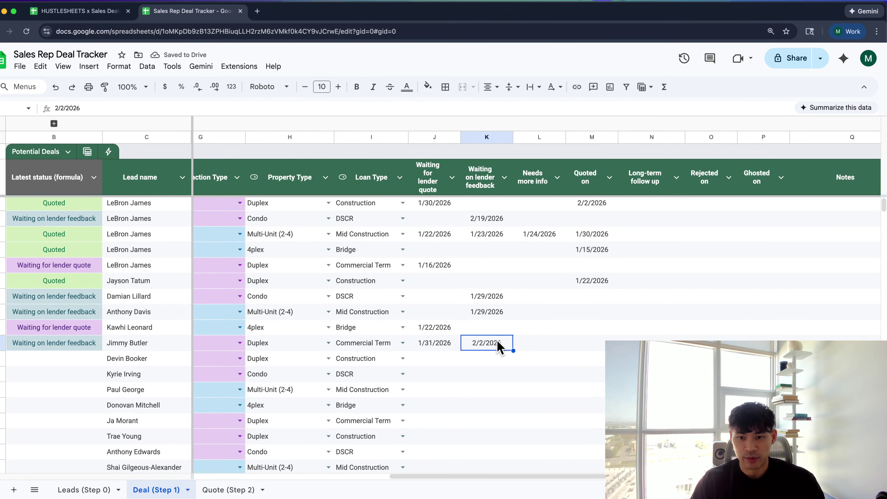
# Set row 13's Quoted on date to 2/4/2026 so the status reads Quoted
pyautogui.click(593, 344)
pyautogui.doubleClick(594, 344)
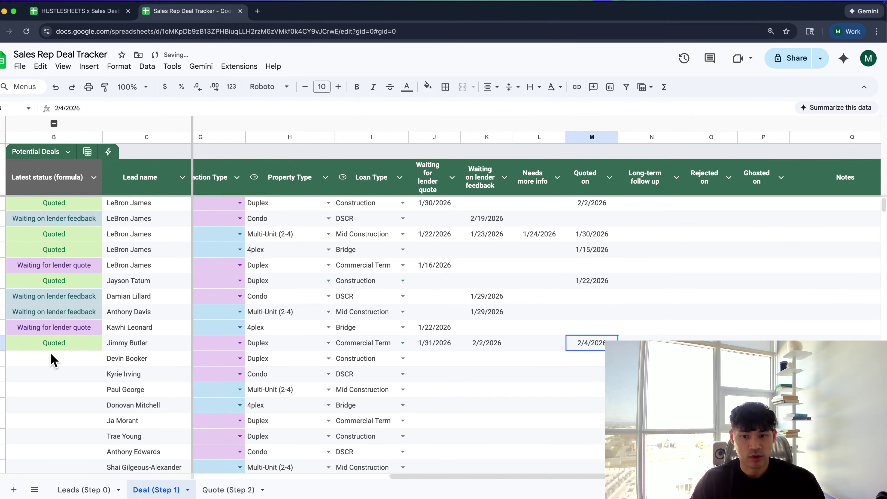
pyautogui.click(430, 346)
pyautogui.hscroll(-5, 465, 348)
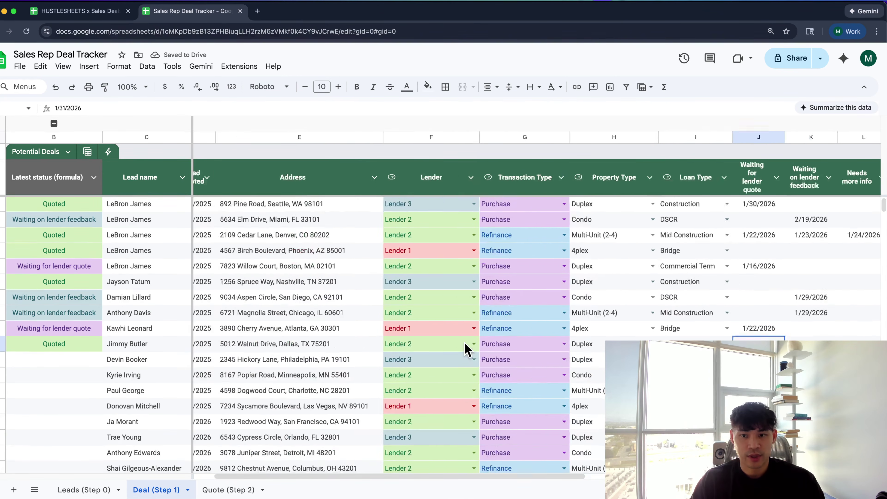
pyautogui.hscroll(-2, 466, 347)
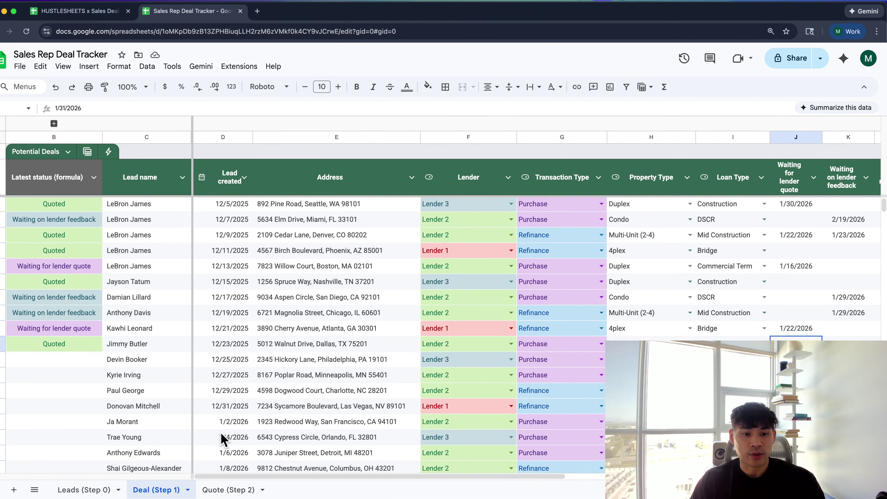
# Open the Quote (Step 2) sheet, inspect the XLOOKUP formulas in columns B–C, and zoom out
pyautogui.click(228, 490)
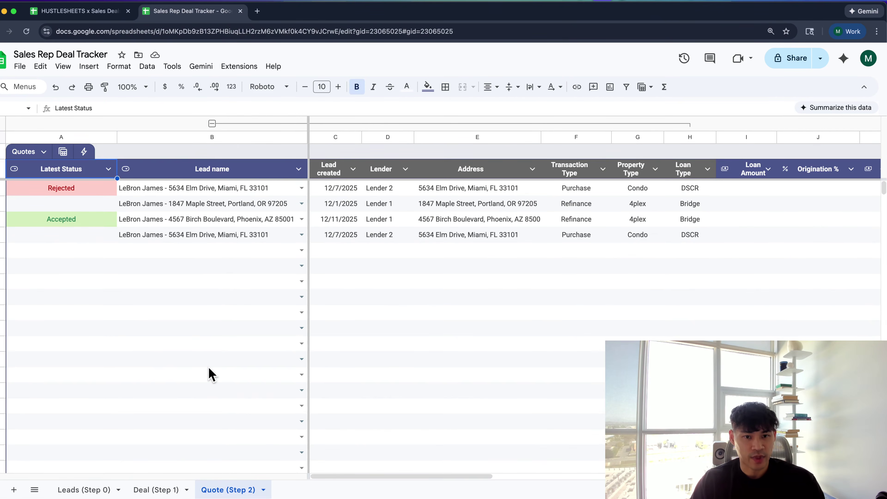
pyautogui.click(206, 344)
pyautogui.click(233, 195)
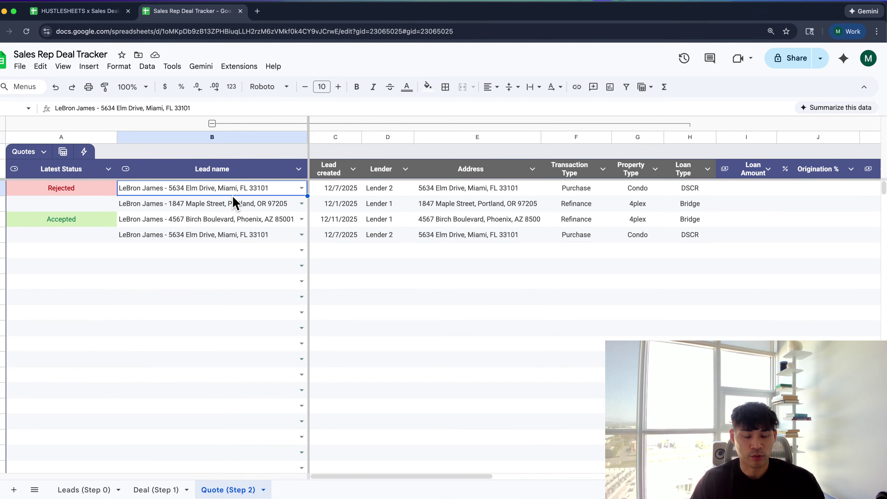
pyautogui.click(337, 217)
pyautogui.click(351, 265)
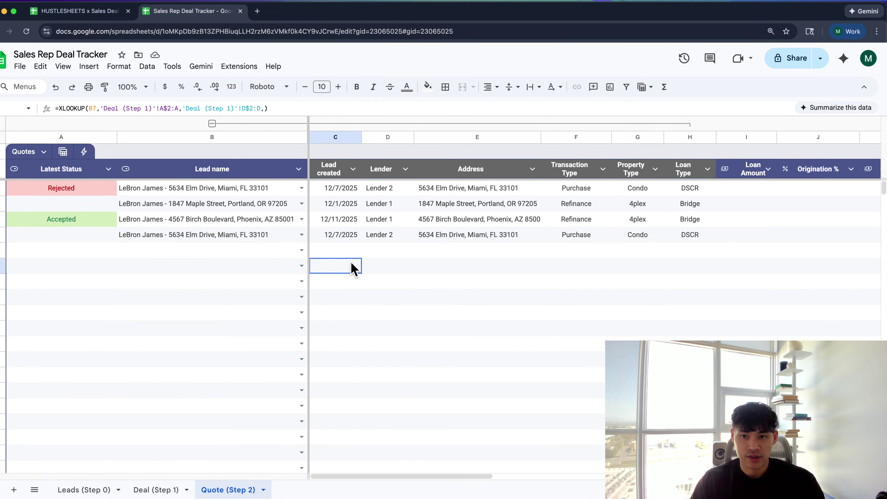
pyautogui.hscroll(3, 315, 287)
pyautogui.hotkey('ctrl', '-')
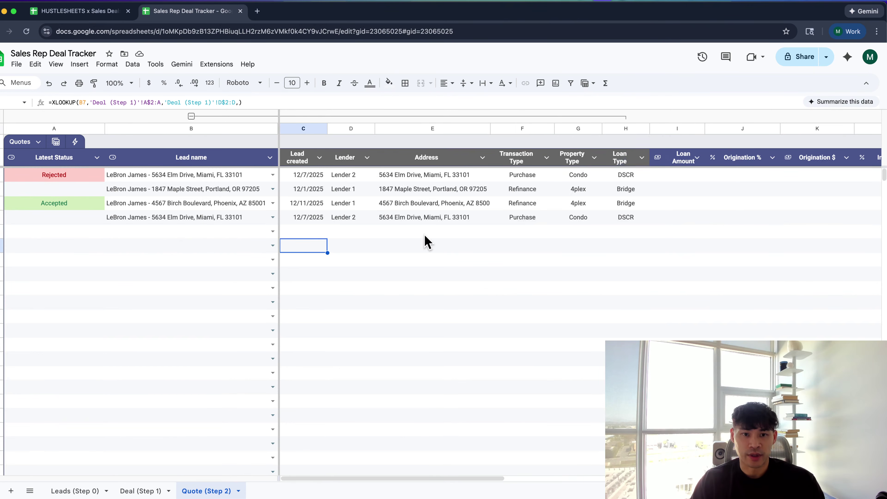
pyautogui.hscroll(-2, 424, 242)
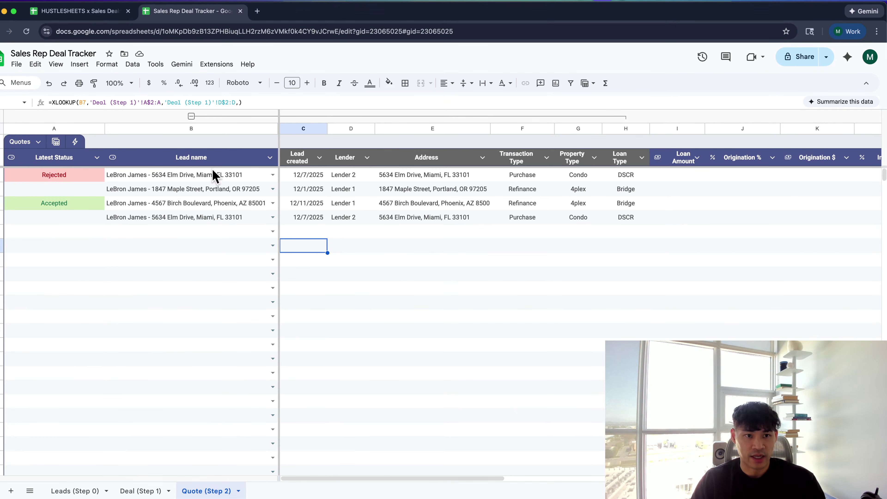
# Replace the fourth quote's duplicate lead with the Willow Court Boston duplex lead and check its looked-up details
pyautogui.click(249, 218)
pyautogui.press('Delete')
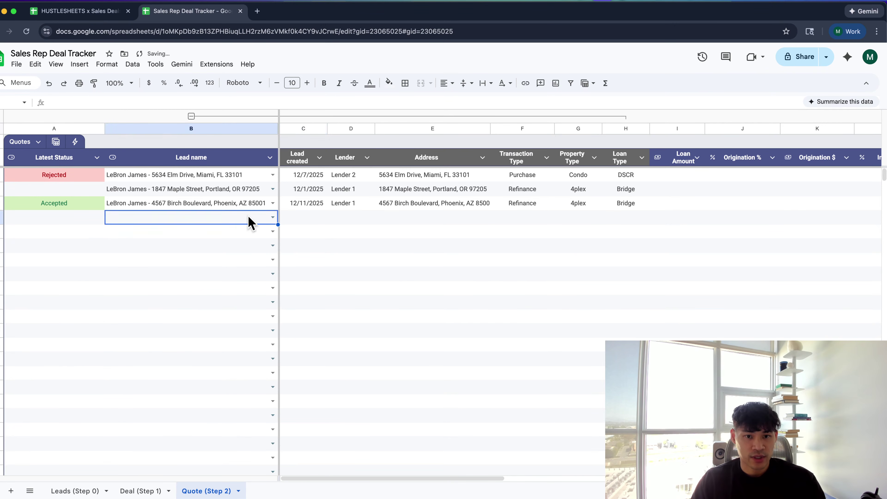
pyautogui.click(249, 218)
pyautogui.write('lebron')
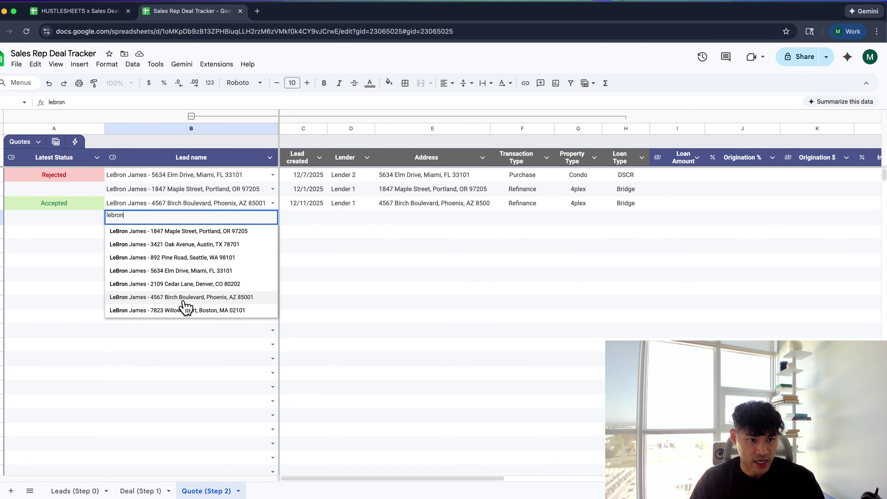
pyautogui.press('BackSpace')
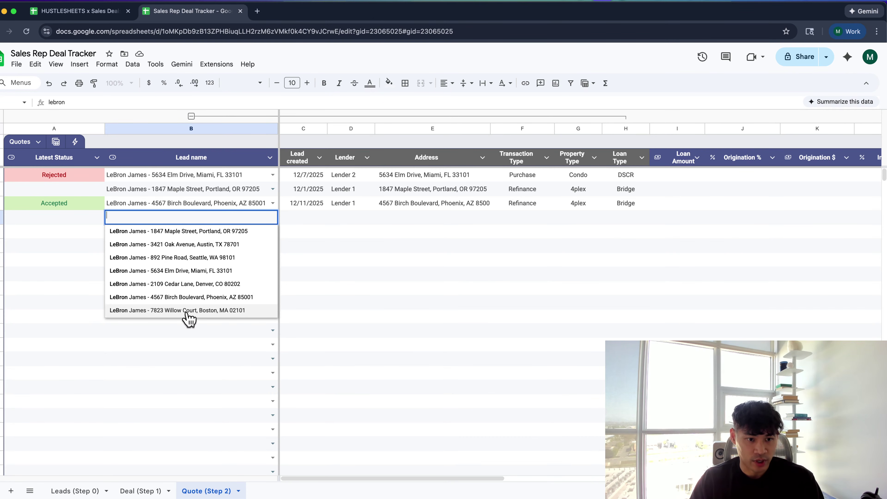
pyautogui.write('willo')
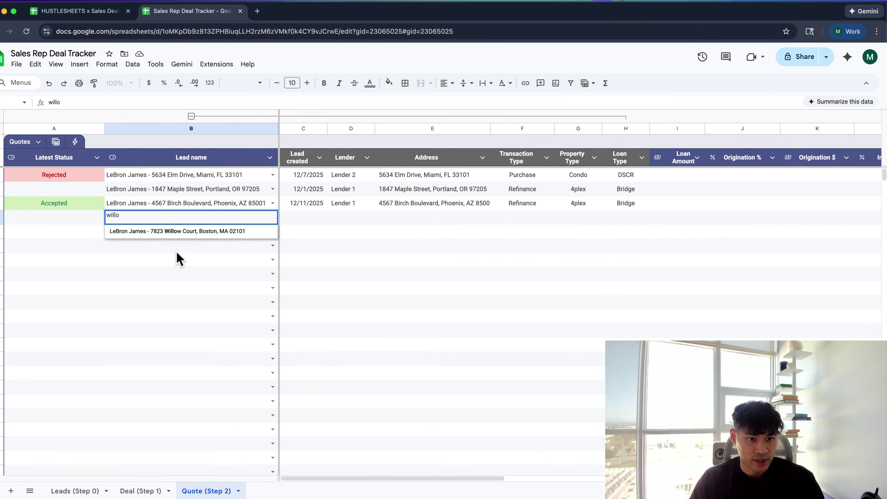
pyautogui.click(184, 233)
pyautogui.moveTo(290, 219); pyautogui.dragTo(611, 231)
pyautogui.click(620, 217)
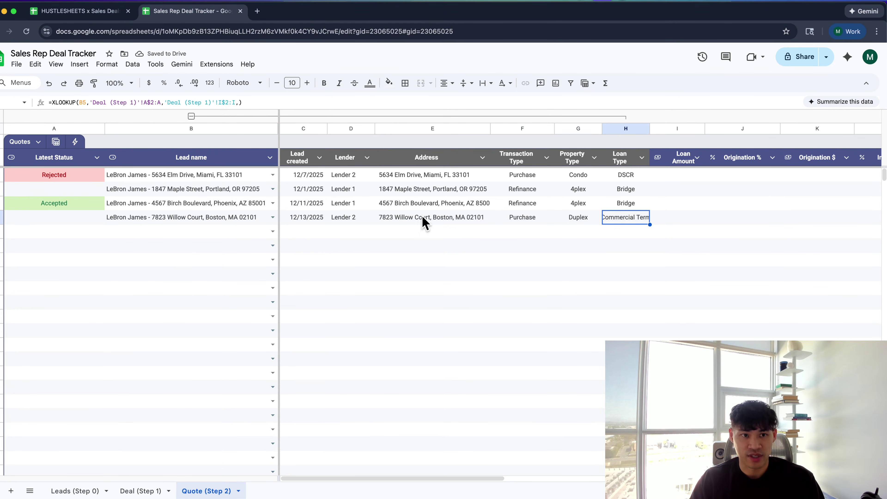
# Widen the Loan Type column so Commercial Term fits
pyautogui.moveTo(650, 129); pyautogui.dragTo(665, 128)
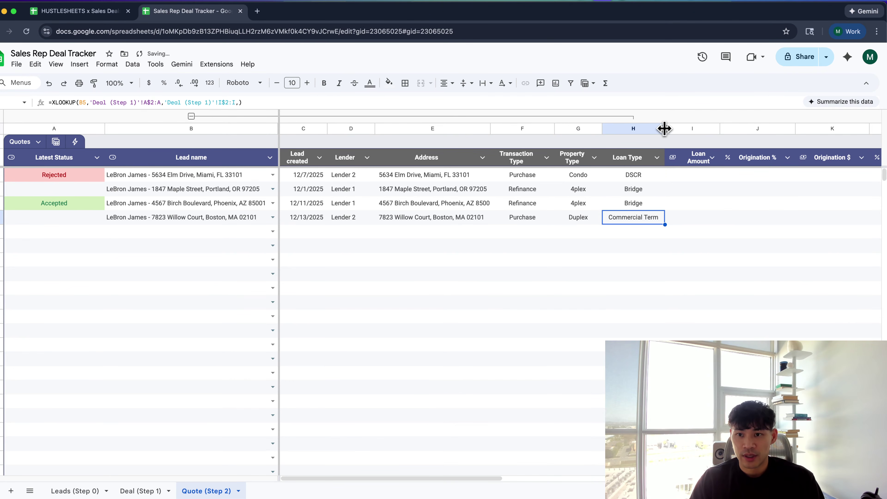
pyautogui.hscroll(5, 601, 193)
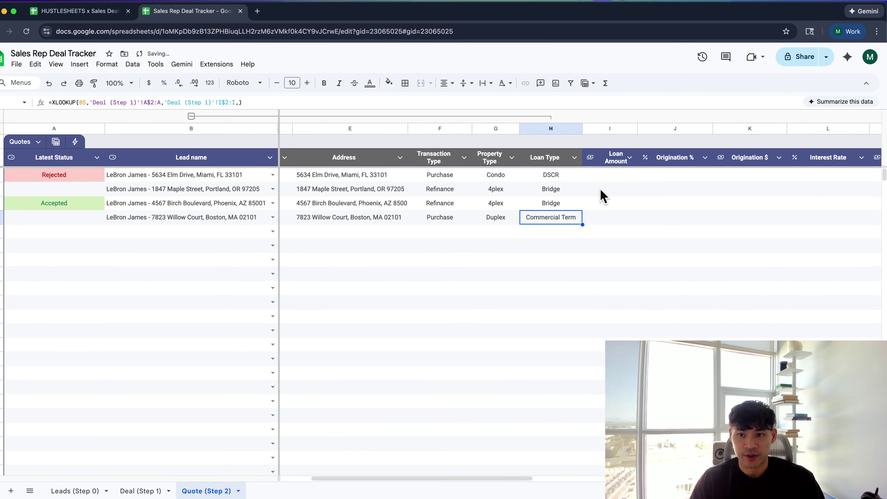
pyautogui.click(543, 181)
pyautogui.hscroll(3, 543, 181)
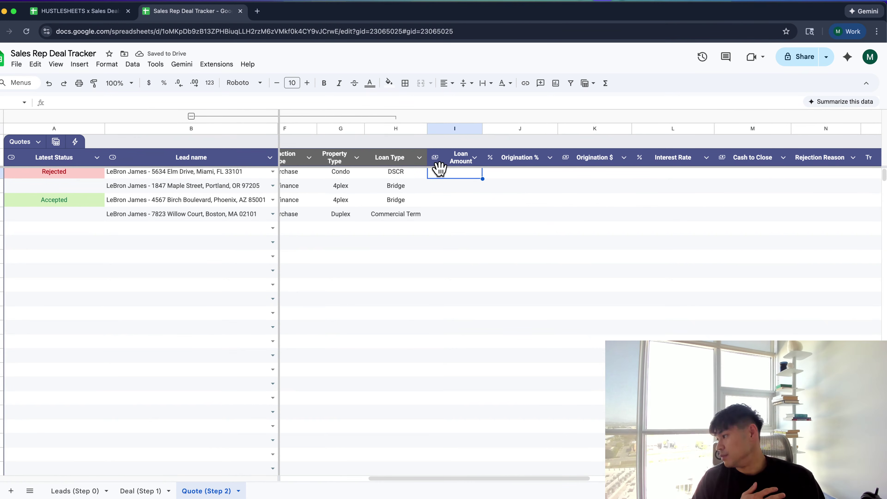
pyautogui.click(527, 201)
pyautogui.click(480, 177)
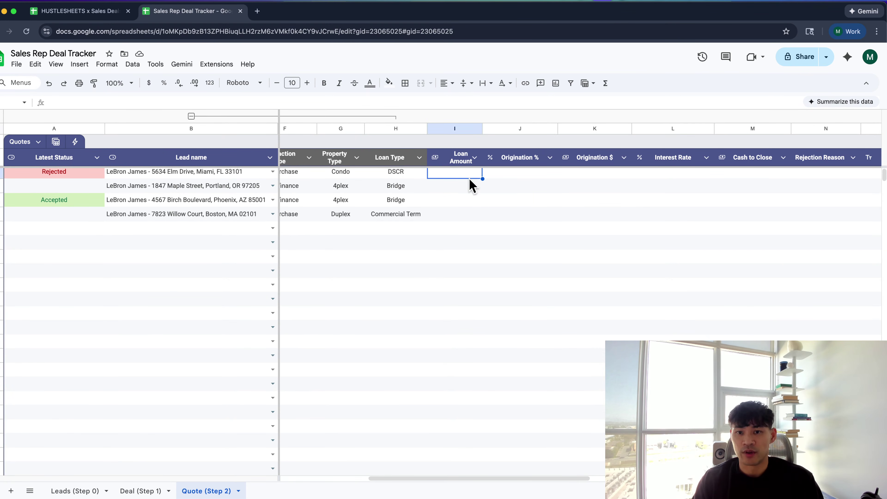
pyautogui.hscroll(3, 662, 170)
pyautogui.hscroll(-10, 639, 172)
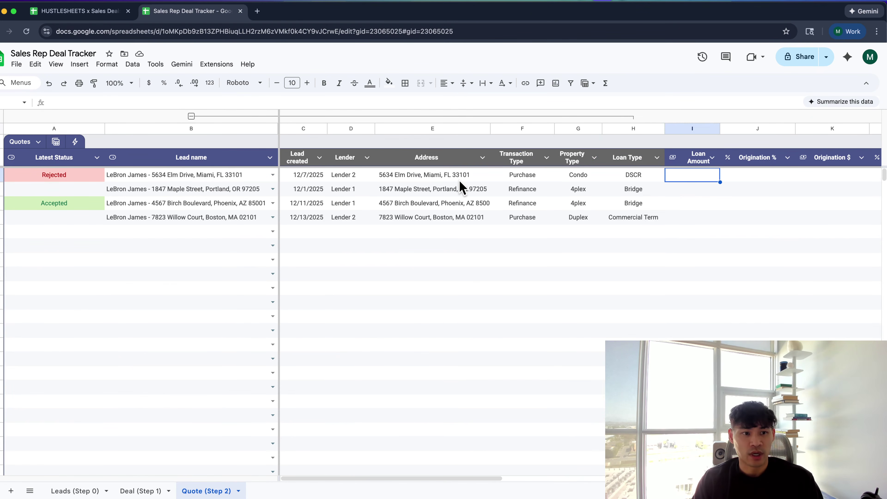
pyautogui.hscroll(6, 379, 214)
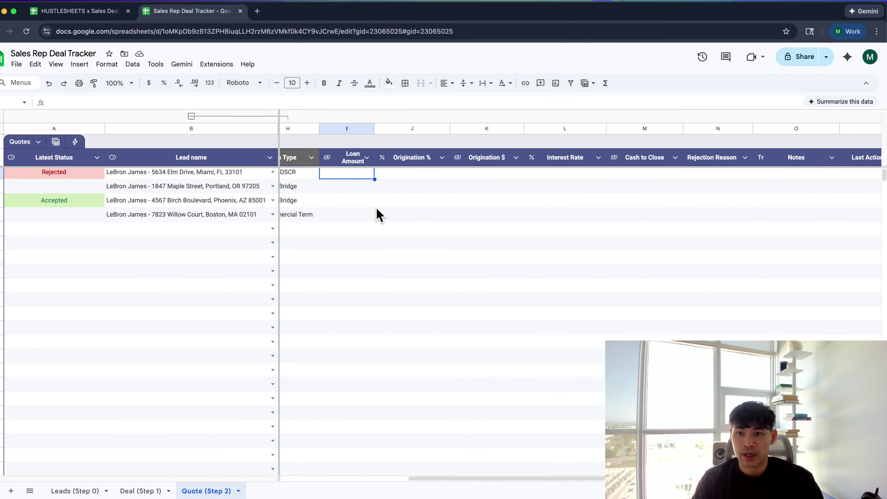
pyautogui.hscroll(4, 379, 214)
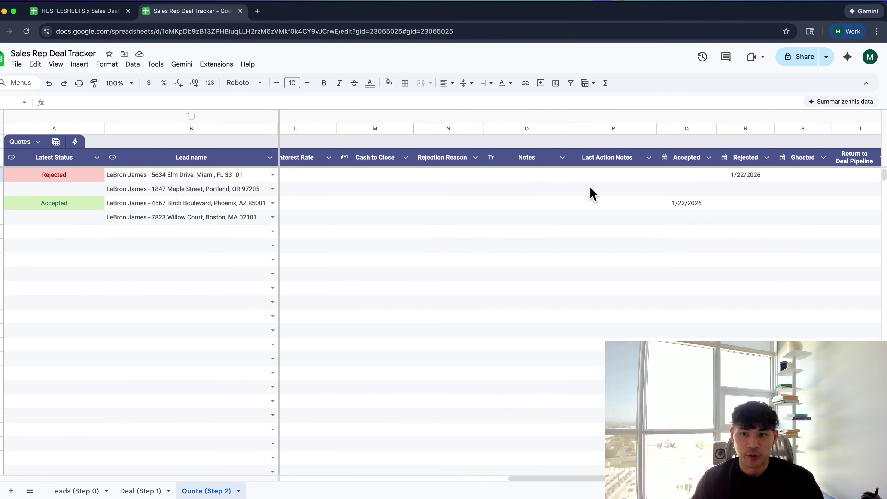
# Set the second quote's Accepted date to 1/20/2026
pyautogui.click(668, 190)
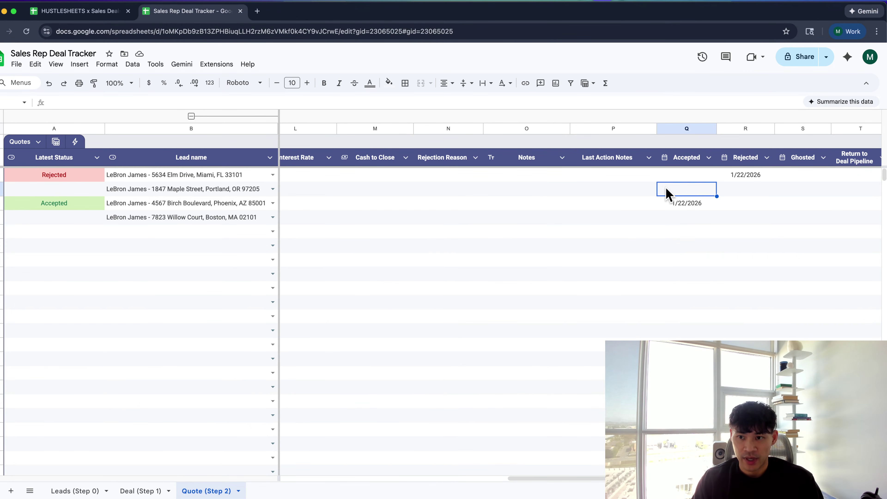
pyautogui.doubleClick(668, 190)
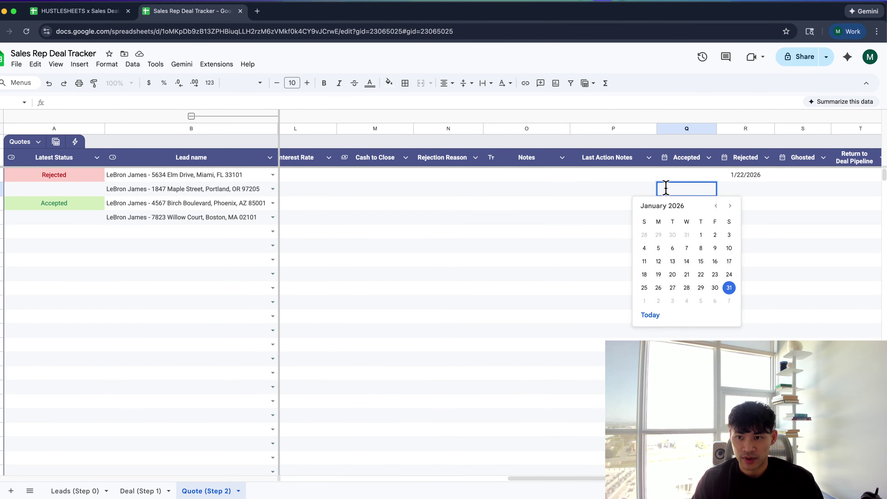
pyautogui.click(677, 279)
pyautogui.hscroll(2, 669, 192)
pyautogui.hscroll(-3, 670, 193)
pyautogui.hscroll(1, 667, 193)
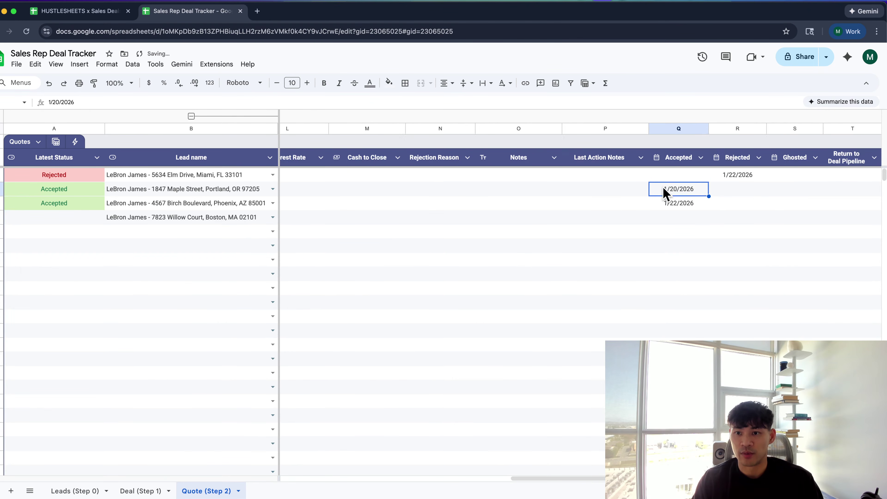
pyautogui.click(581, 159)
pyautogui.hscroll(-3, 568, 162)
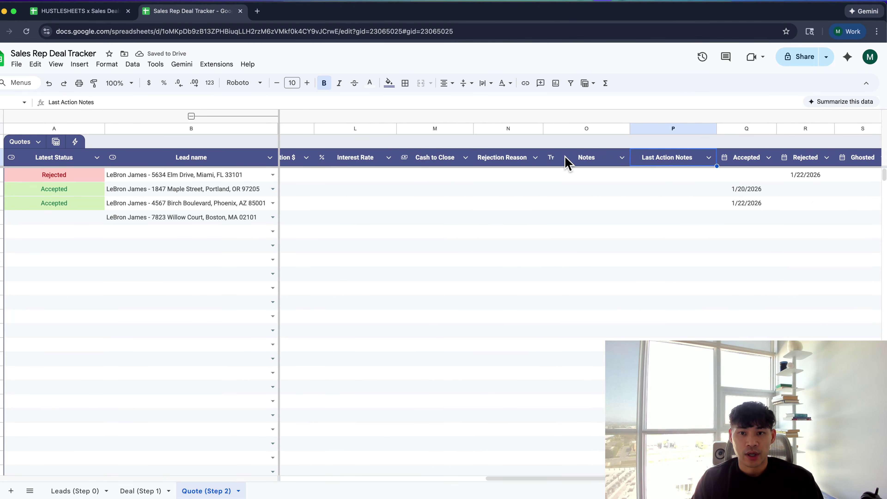
# On the Leads (Step 0) sheet, freeze row 1 and select all the lead data below it
pyautogui.click(149, 489)
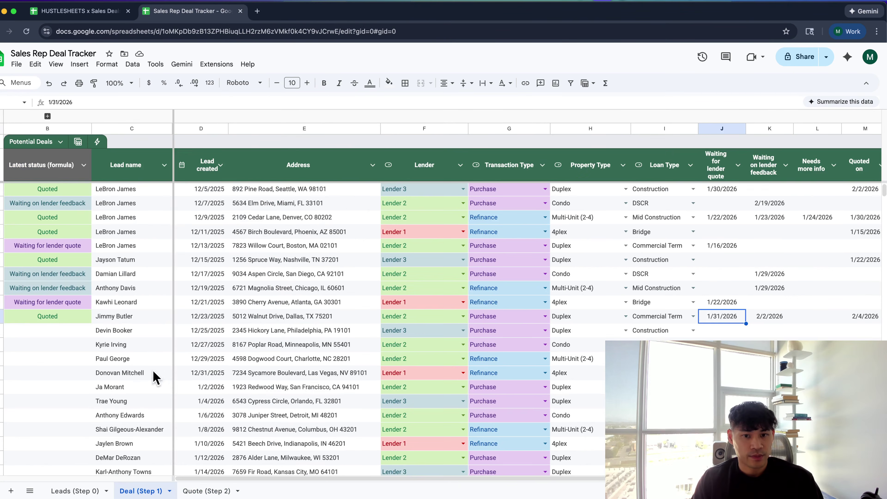
pyautogui.hscroll(8, 206, 356)
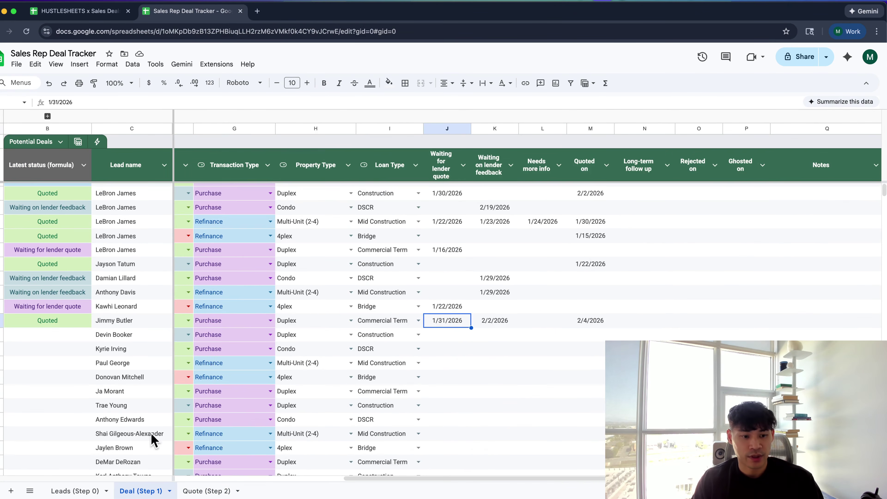
pyautogui.click(90, 490)
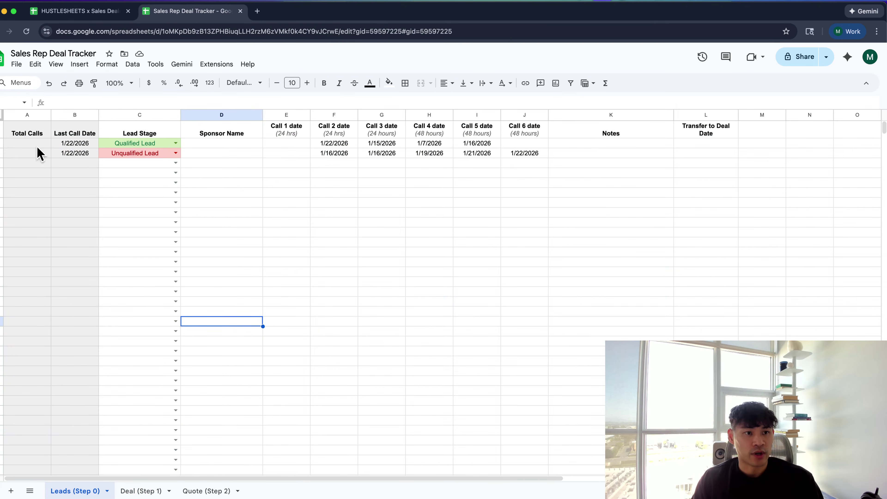
pyautogui.click(29, 137)
pyautogui.click(55, 64)
pyautogui.moveTo(72, 96)
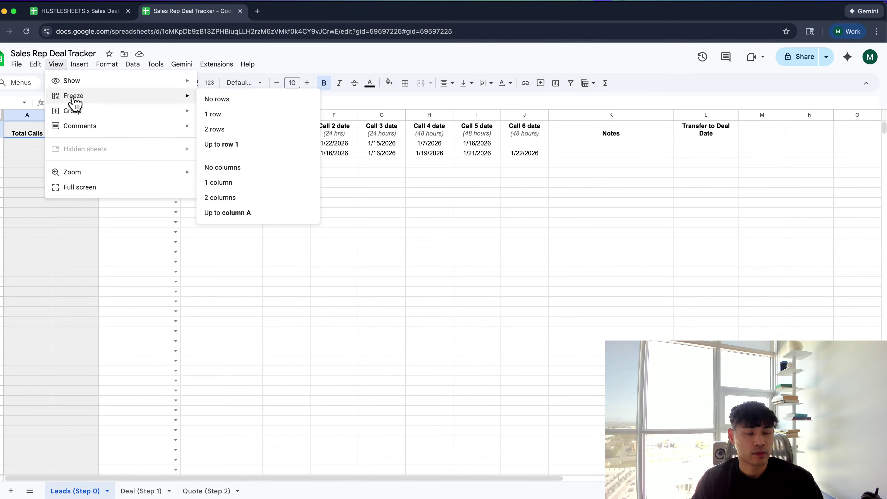
pyautogui.click(246, 144)
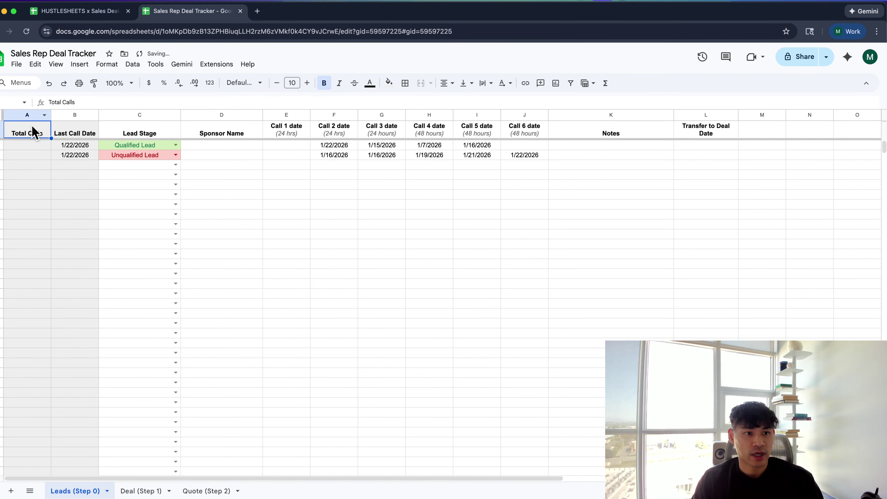
pyautogui.hotkey('ctrl', 'shift', 'Right')
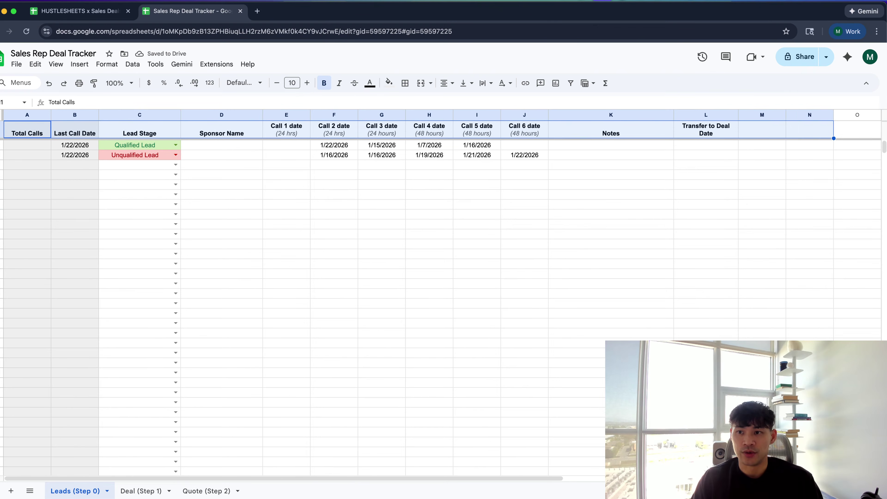
pyautogui.hotkey('ctrl', 'shift', 'Down')
# Convert the selected lead data into a table named leads
pyautogui.rightClick(99, 212)
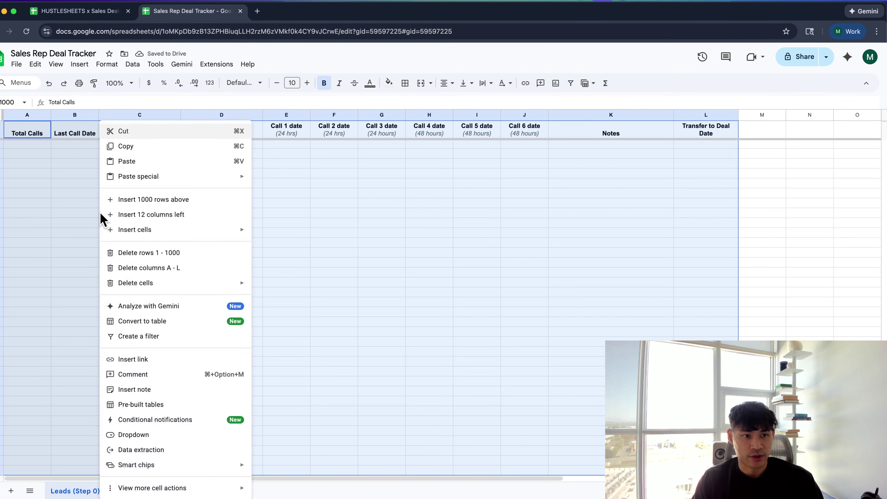
pyautogui.click(181, 322)
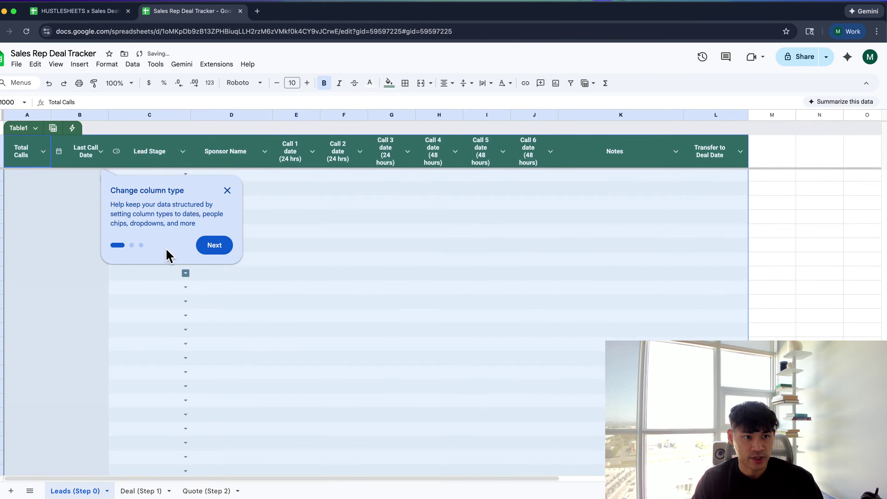
pyautogui.click(22, 128)
pyautogui.press('BackSpace')
pyautogui.press('BackSpace')
pyautogui.press('BackSpace')
pyautogui.press('BackSpace')
pyautogui.press('BackSpace')
pyautogui.press('BackSpace')
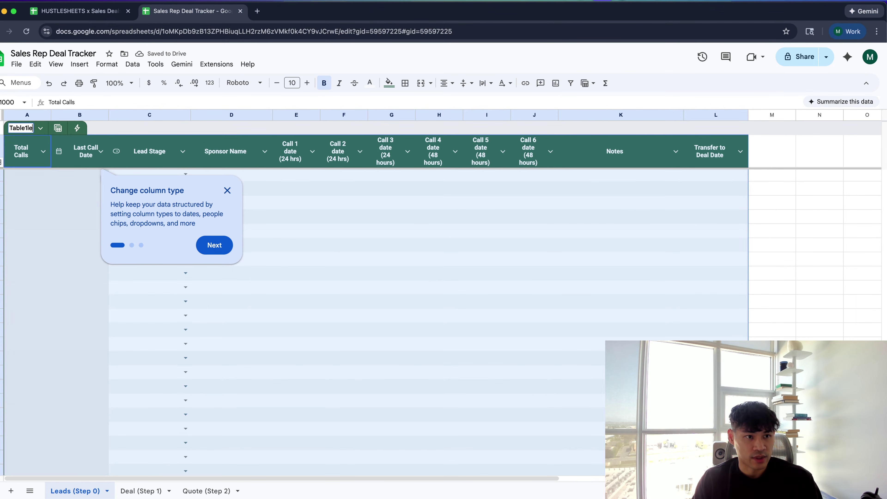
pyautogui.write('leads')
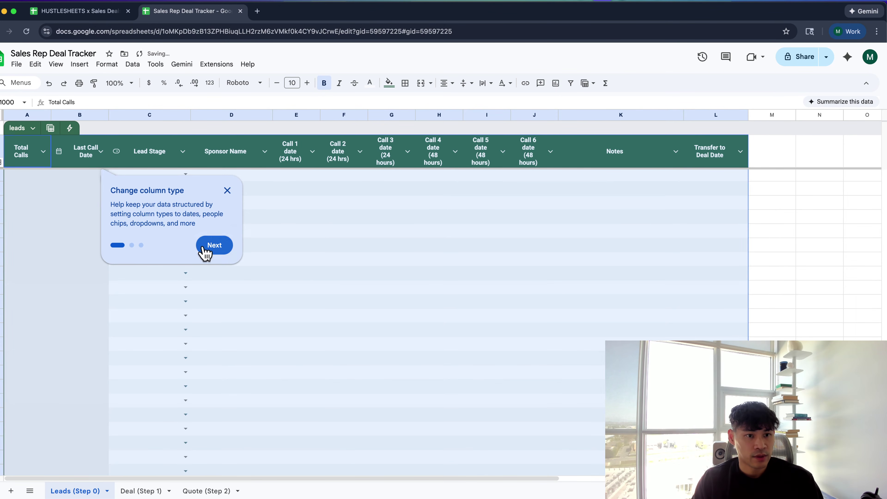
pyautogui.click(202, 246)
pyautogui.click(174, 157)
pyautogui.click(180, 206)
# Give the Total Calls and Last Call Date headers a dark grey fill
pyautogui.click(49, 159)
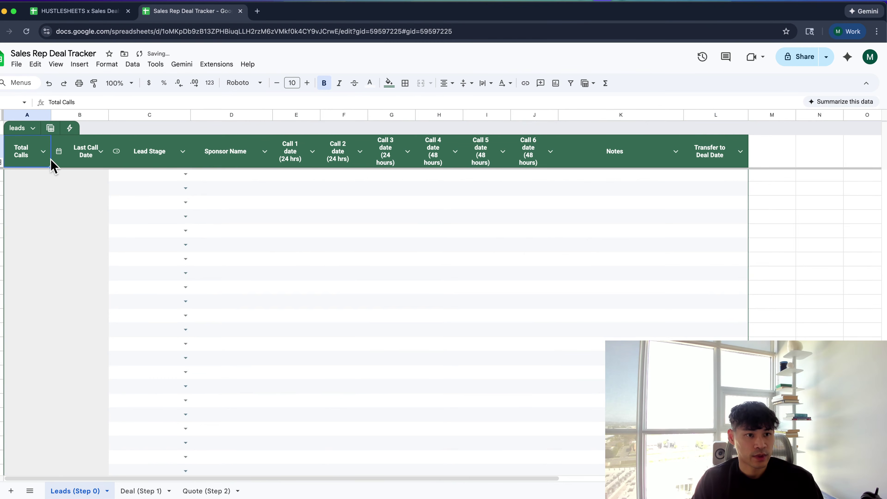
pyautogui.keyDown('shift'); pyautogui.click(87, 152); pyautogui.keyUp('shift')
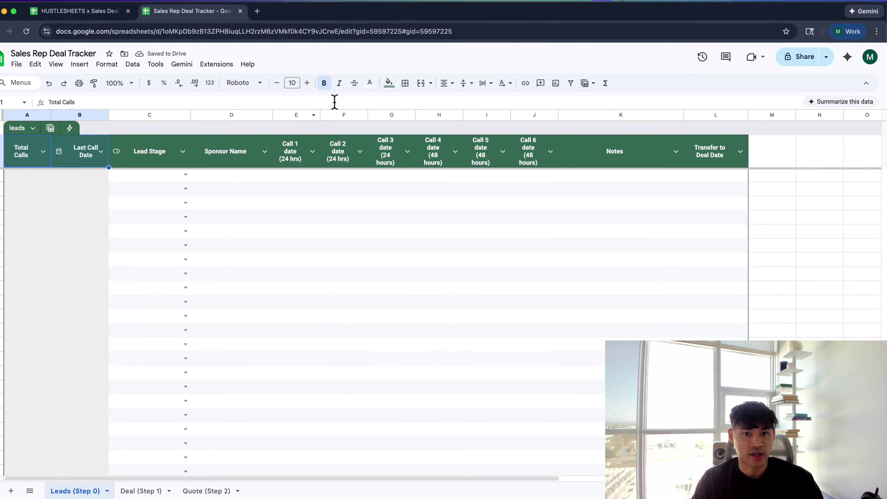
pyautogui.click(388, 83)
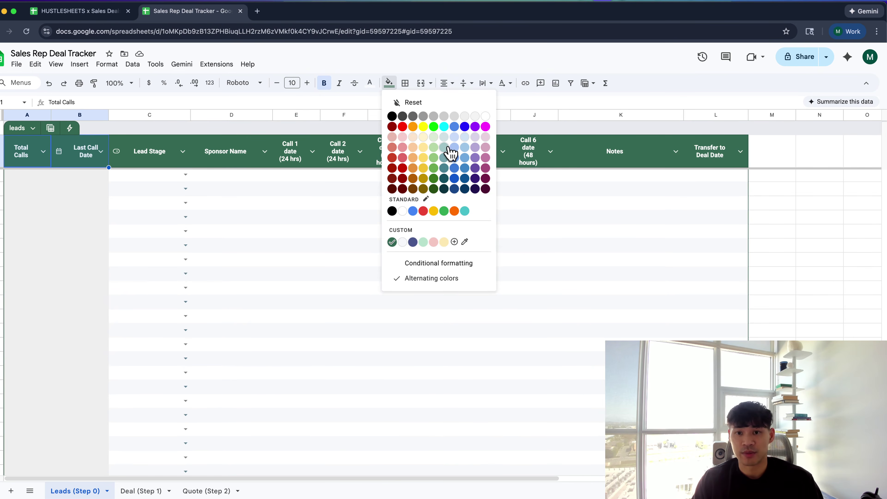
pyautogui.click(423, 116)
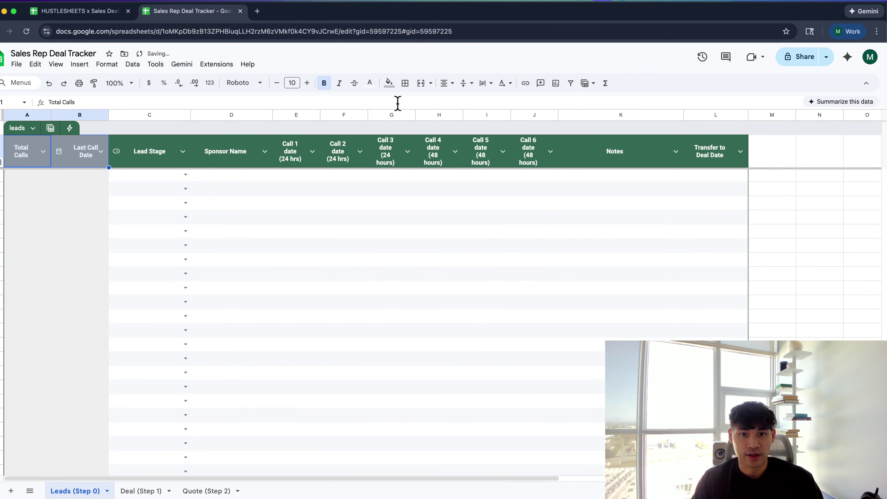
pyautogui.click(388, 83)
pyautogui.click(412, 119)
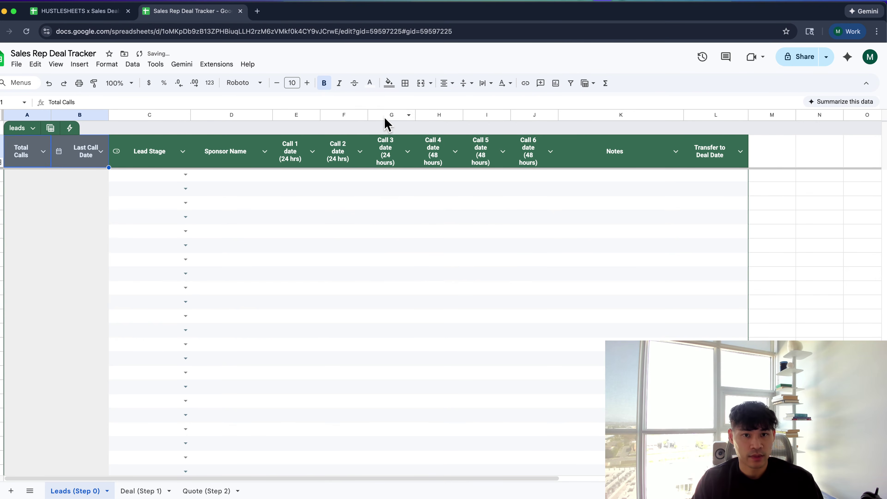
pyautogui.click(389, 82)
pyautogui.click(395, 124)
pyautogui.click(397, 187)
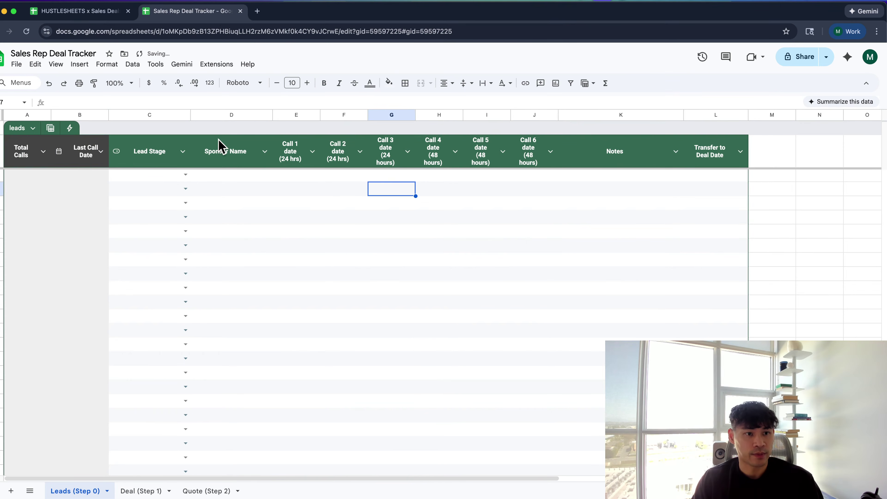
pyautogui.click(1, 154)
# Set the header row's horizontal alignment and make Call 1 date a Date-typed column
pyautogui.click(447, 83)
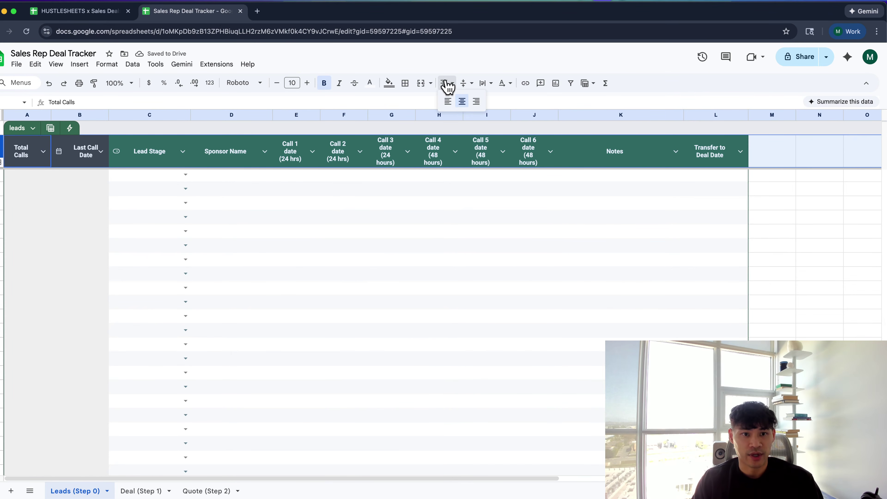
pyautogui.click(461, 105)
pyautogui.click(310, 161)
pyautogui.click(312, 151)
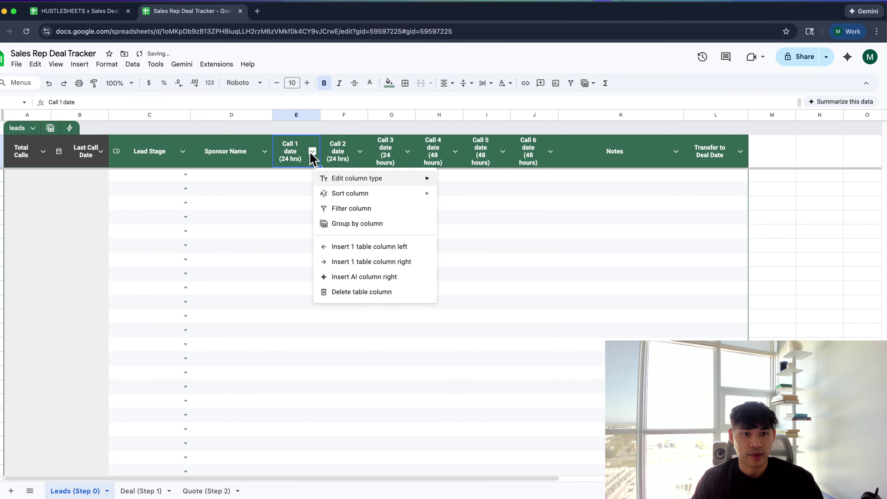
pyautogui.click(297, 169)
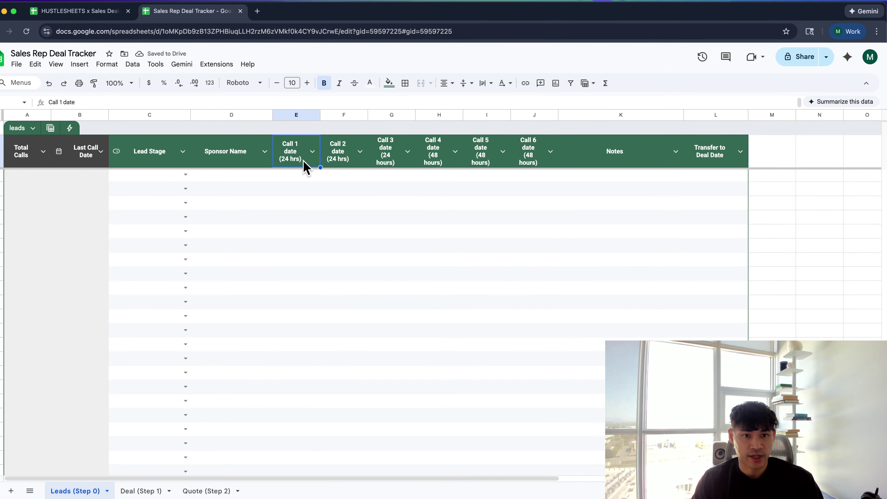
pyautogui.click(312, 151)
pyautogui.moveTo(434, 183)
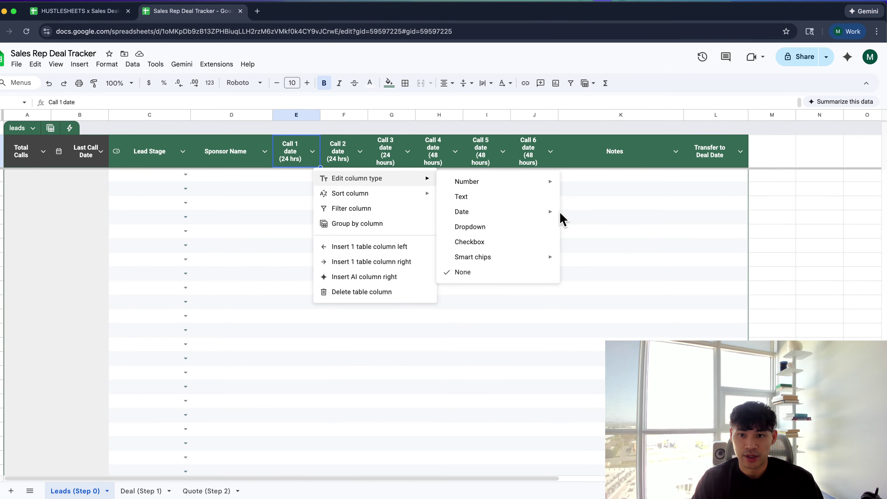
pyautogui.click(576, 217)
# Change the Call 2, Call 3 and Call 4 date columns to the Date type
pyautogui.click(351, 154)
pyautogui.click(368, 151)
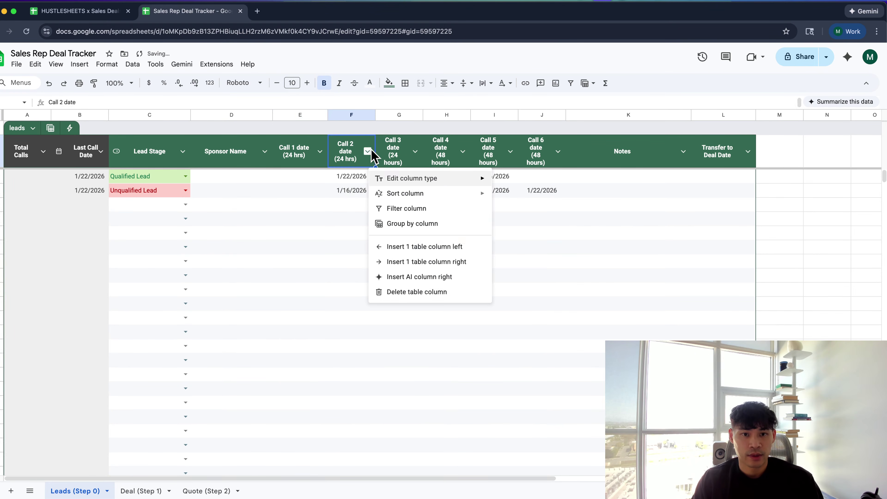
pyautogui.moveTo(394, 182)
pyautogui.moveTo(544, 214)
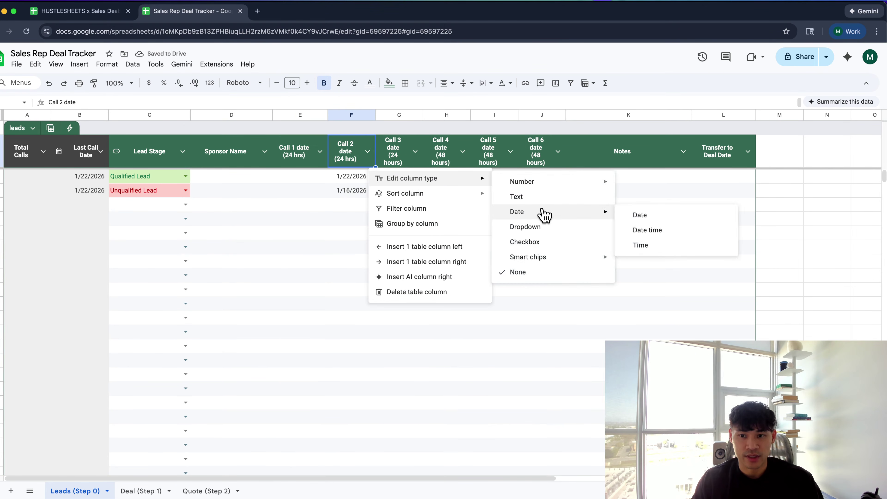
pyautogui.click(639, 215)
pyautogui.click(423, 151)
pyautogui.moveTo(449, 186)
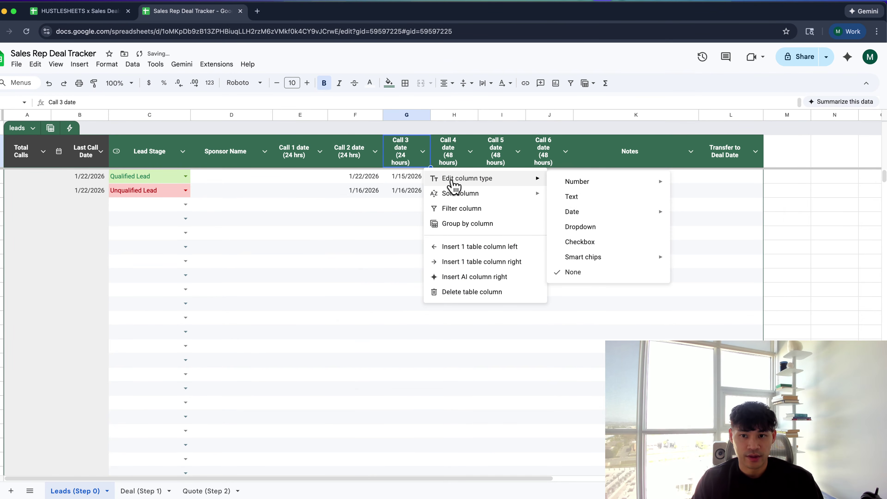
pyautogui.moveTo(586, 218)
pyautogui.click(713, 216)
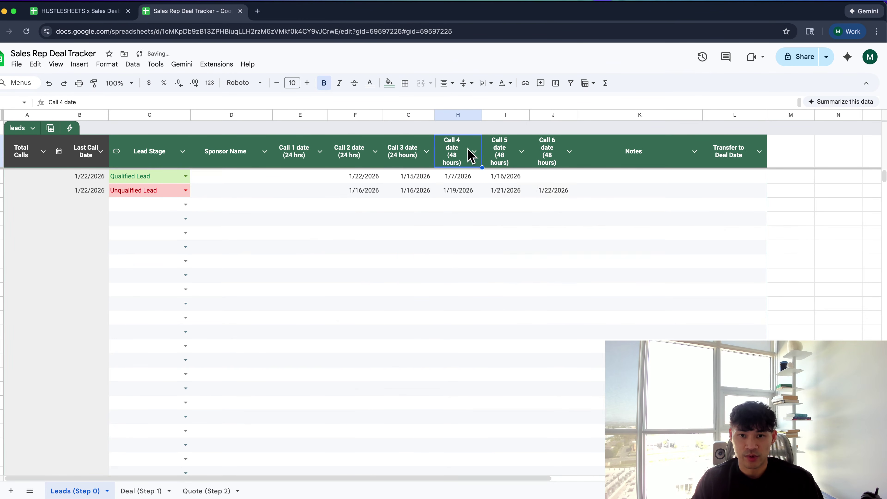
pyautogui.click(475, 152)
pyautogui.moveTo(527, 183)
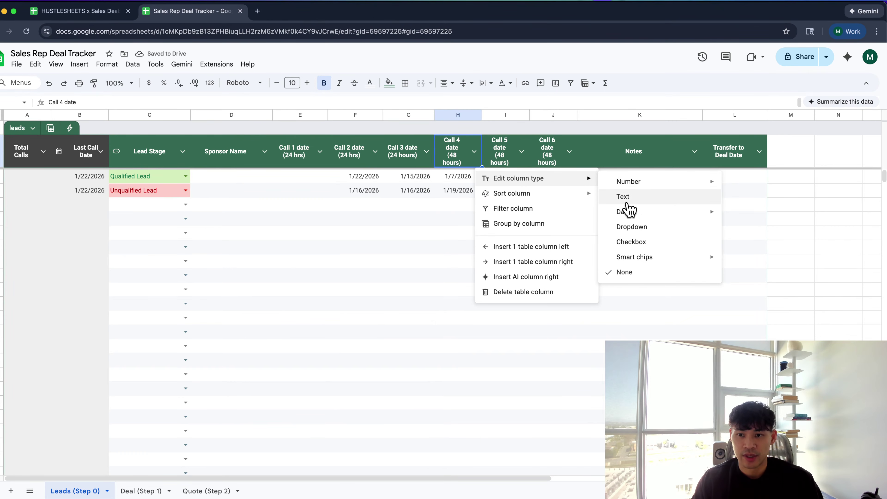
pyautogui.moveTo(628, 213)
pyautogui.click(736, 213)
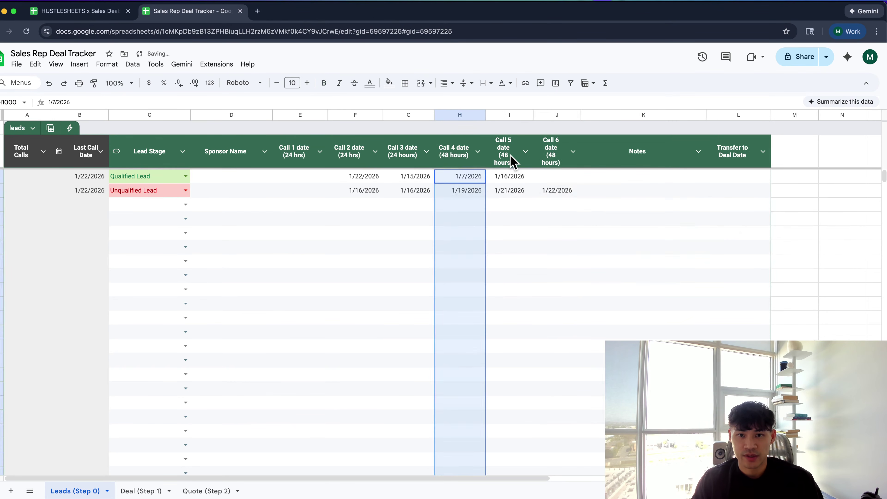
# Make Call 5 date and Call 6 date (column J) Date-typed columns, then deselect
pyautogui.click(525, 151)
pyautogui.moveTo(562, 179)
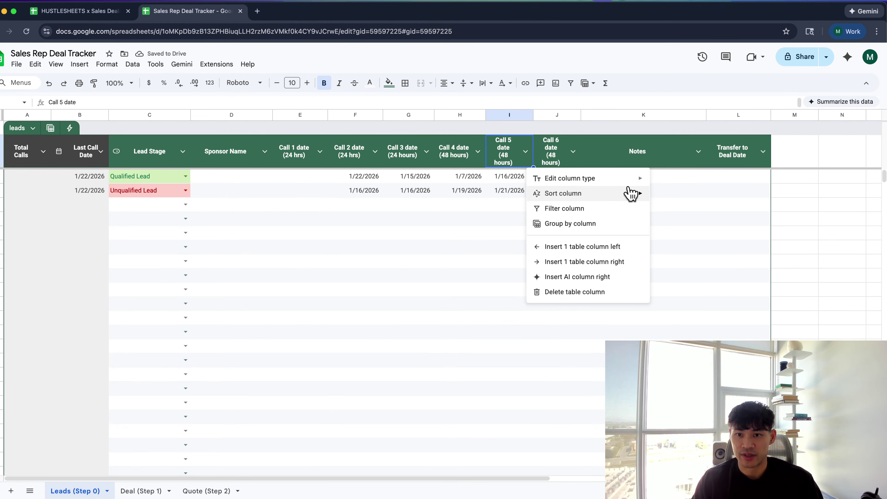
pyautogui.moveTo(628, 180)
pyautogui.moveTo(691, 216)
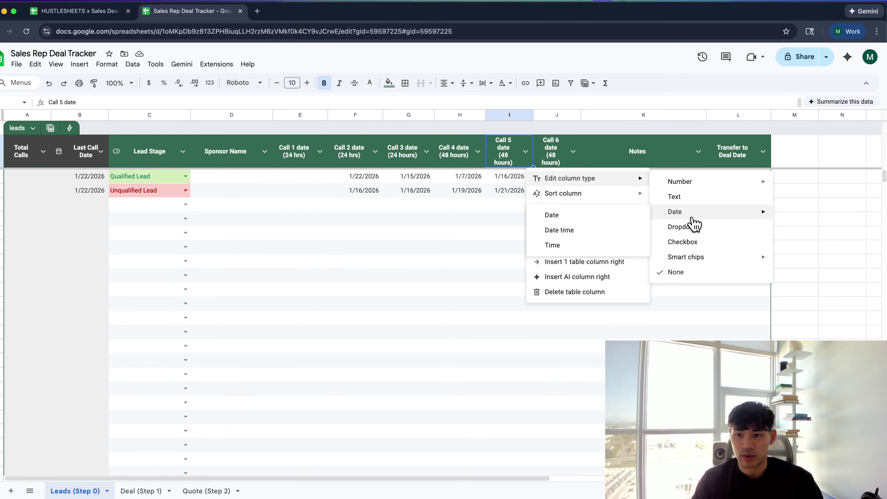
pyautogui.click(611, 217)
pyautogui.click(578, 152)
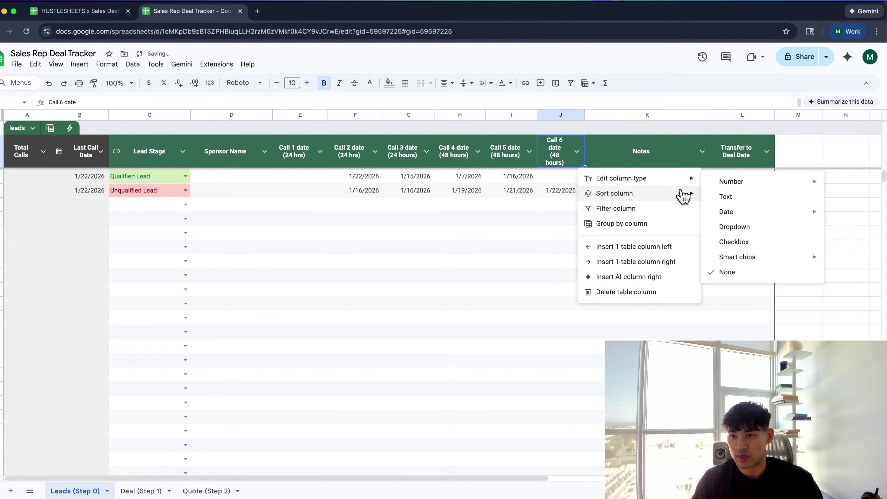
pyautogui.moveTo(674, 180)
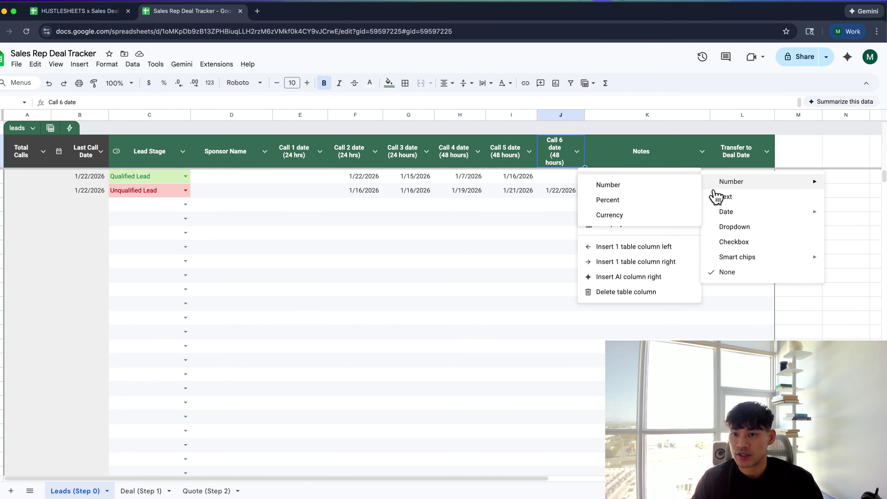
pyautogui.moveTo(751, 214)
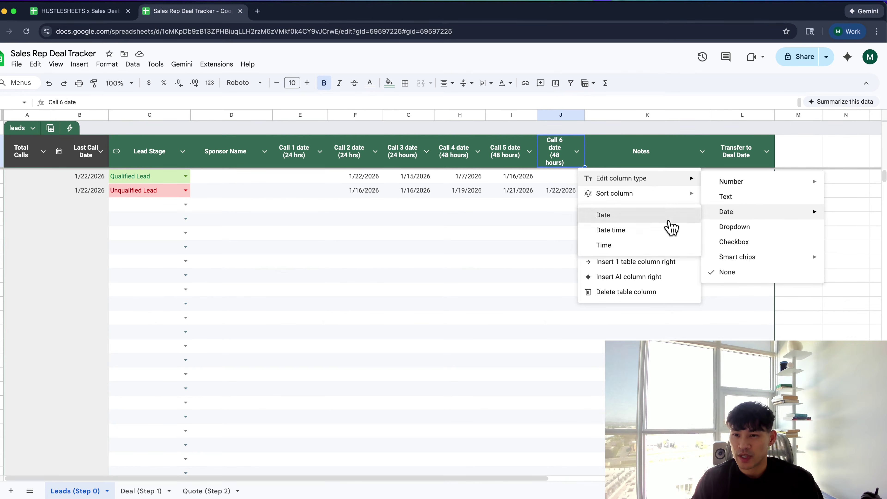
pyautogui.click(666, 217)
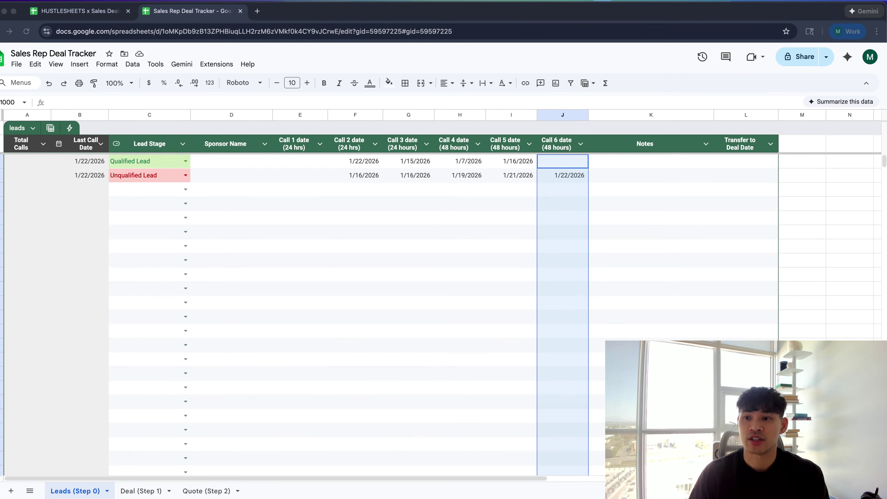
pyautogui.click(699, 265)
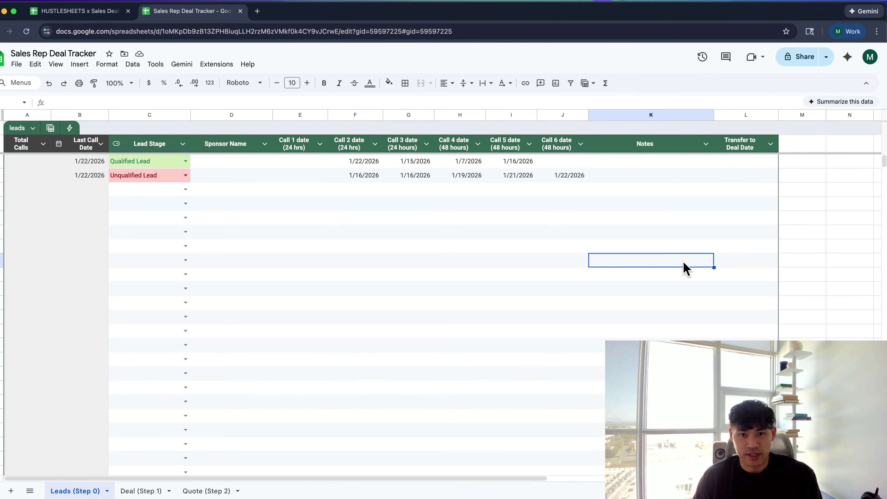
pyautogui.press('super+t')
# Search Google for 'bofa to google sheet' and skim the results
pyautogui.write('bofa')
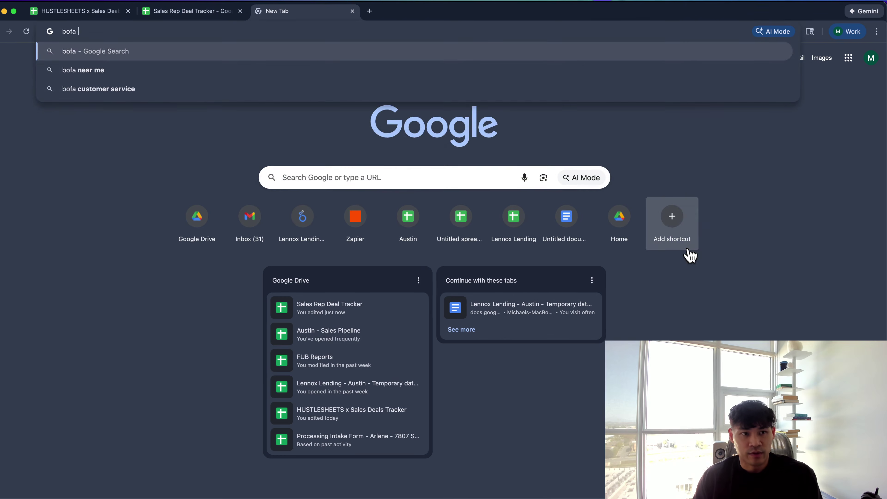
pyautogui.write(' to')
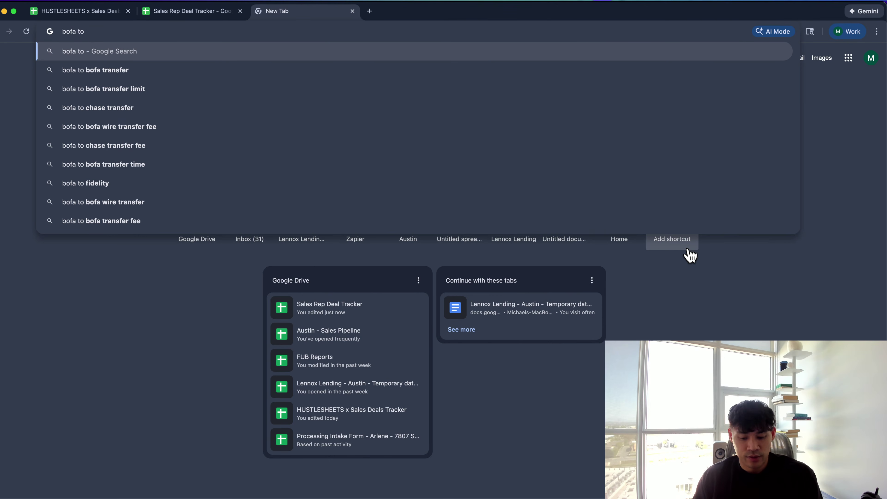
pyautogui.write(' google sheet')
pyautogui.press('Return')
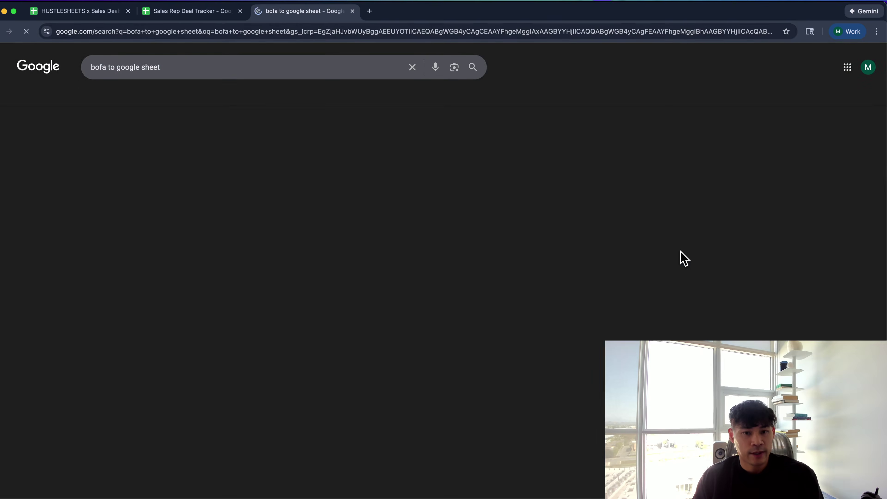
pyautogui.scroll(-8, 248, 307)
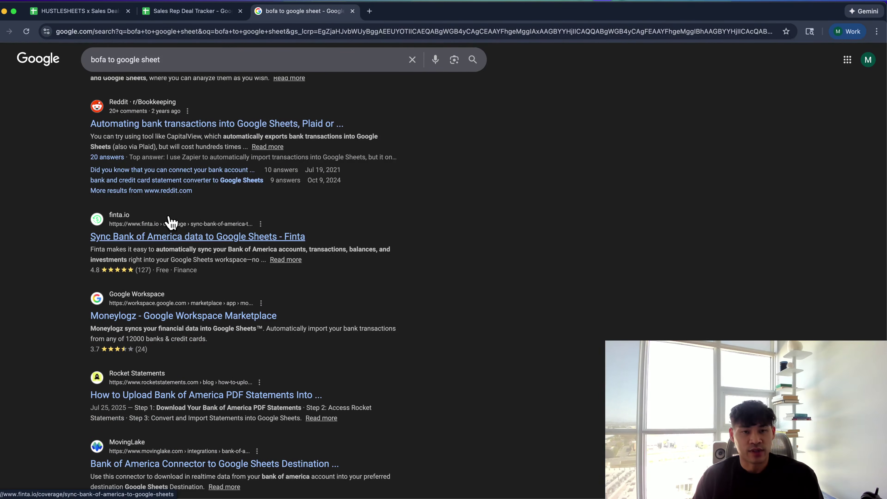
# Search Google for 'airtable' in a second new tab
pyautogui.press('super+t')
pyautogui.write('airtable')
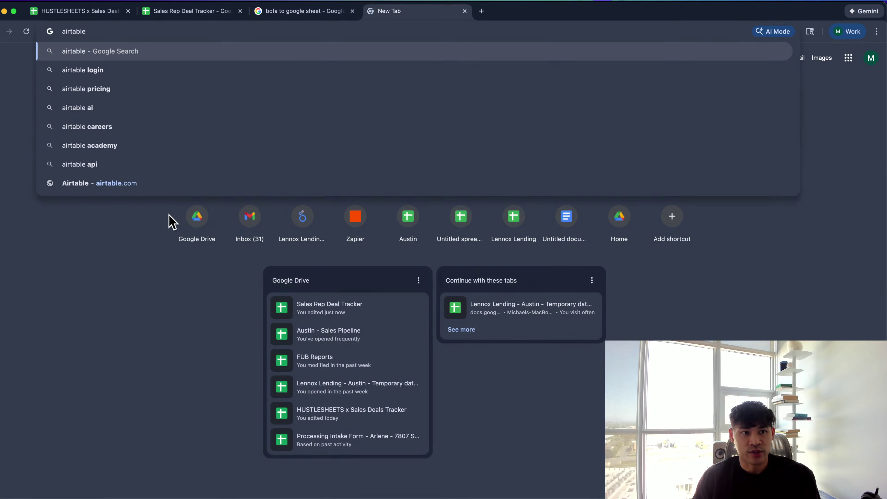
pyautogui.press('Return')
# Visit the Airtable website, dismiss its cookie notice, and browse the landing page
pyautogui.click(121, 186)
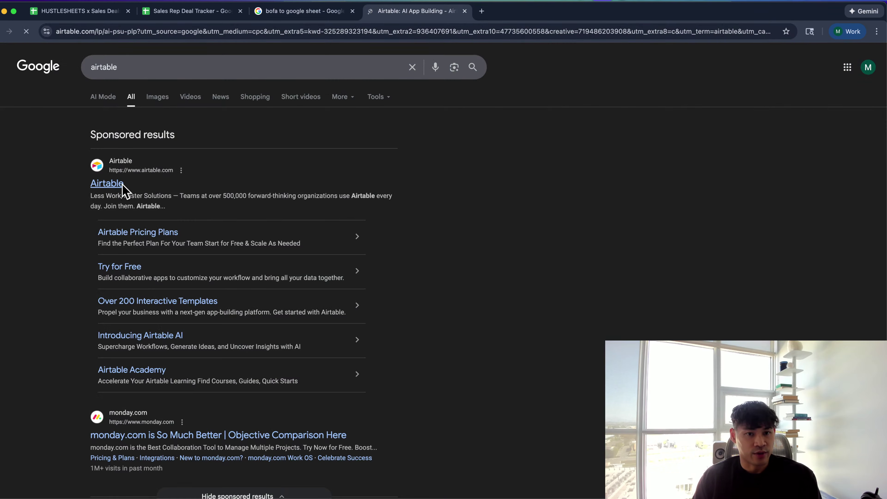
pyautogui.scroll(-6, 284, 280)
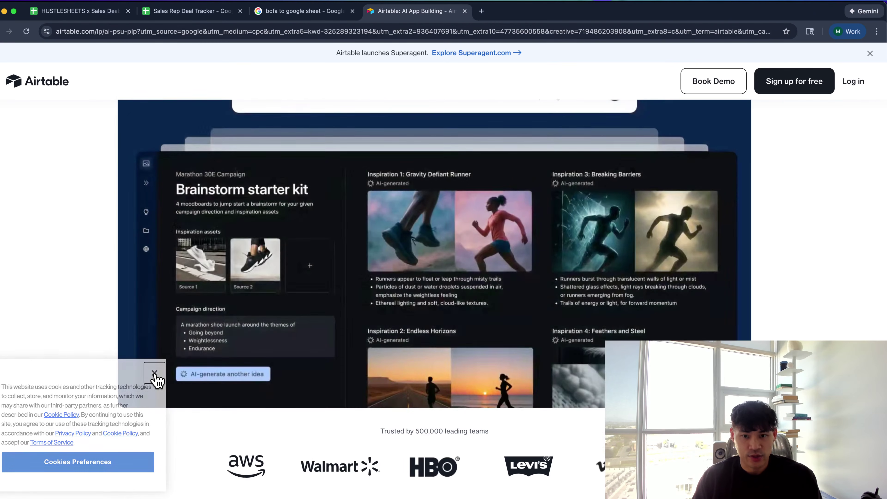
pyautogui.click(154, 373)
pyautogui.scroll(-10, 83, 269)
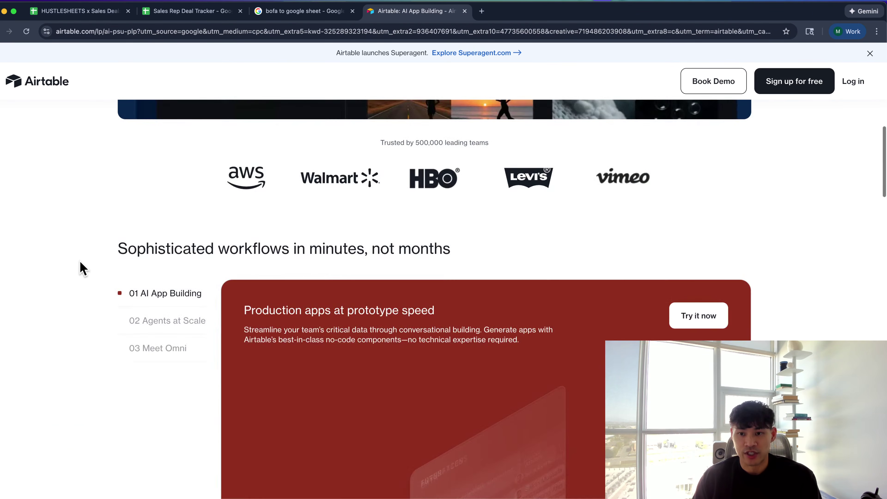
pyautogui.scroll(3, 83, 268)
pyautogui.scroll(2, 82, 268)
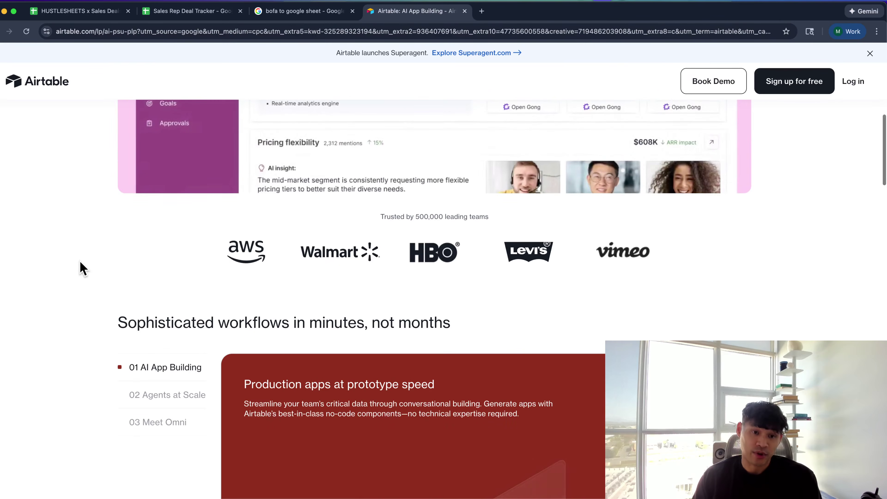
pyautogui.scroll(8, 234, 287)
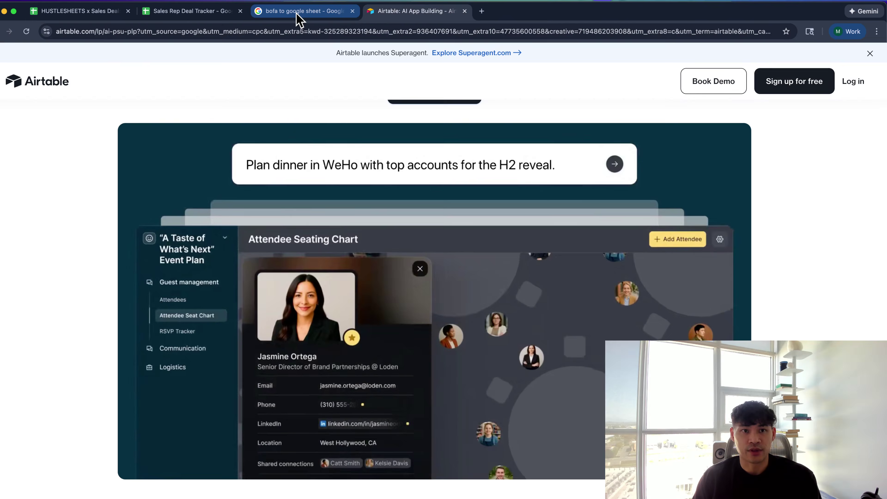
# Close the bank search and Airtable tabs to return to the Leads sheet
pyautogui.click(297, 15)
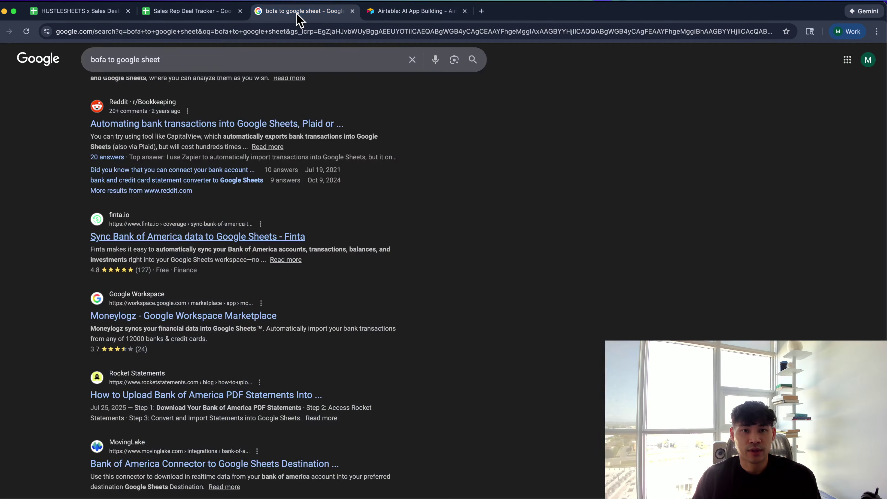
pyautogui.press('super+w')
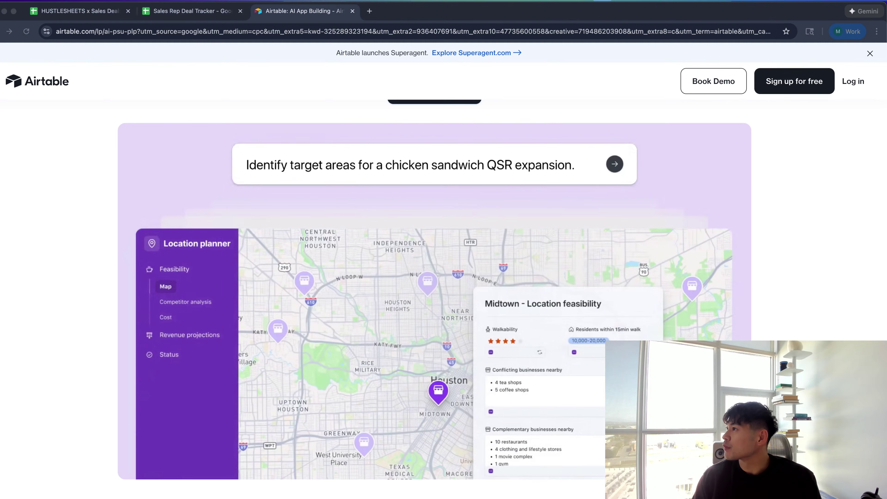
pyautogui.click(782, 247)
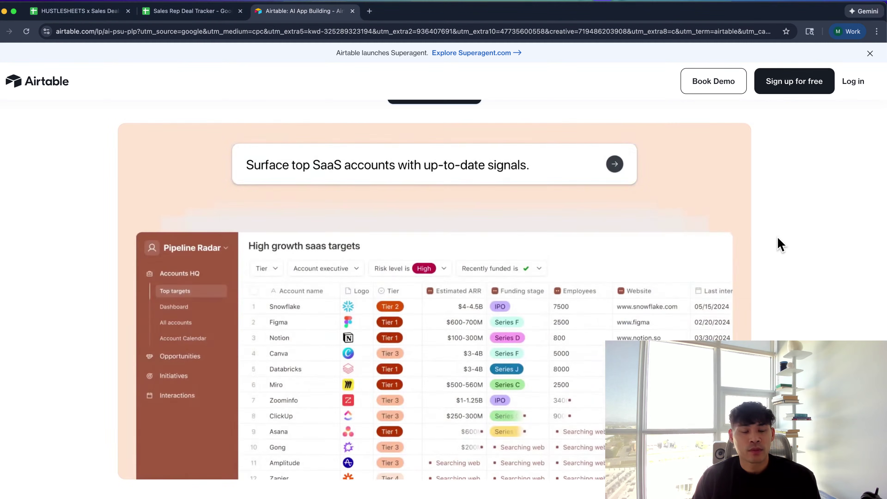
pyautogui.press('super+w')
pyautogui.click(496, 204)
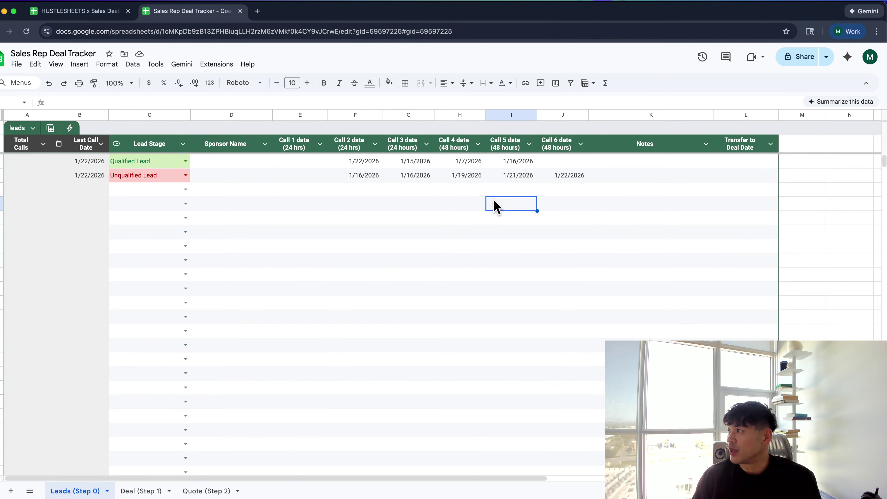
# Switch to the Deal (Step 1) sheet and view a deal's Bridge loan type choices without changing it
pyautogui.click(438, 276)
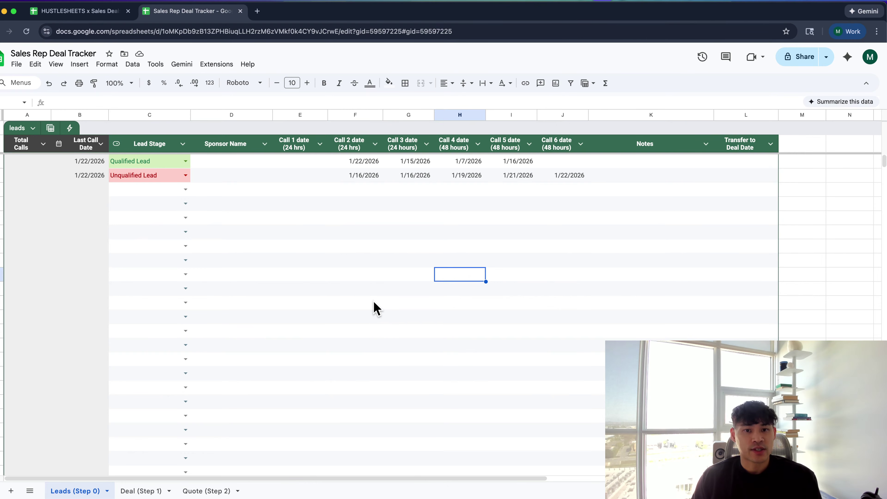
pyautogui.click(372, 334)
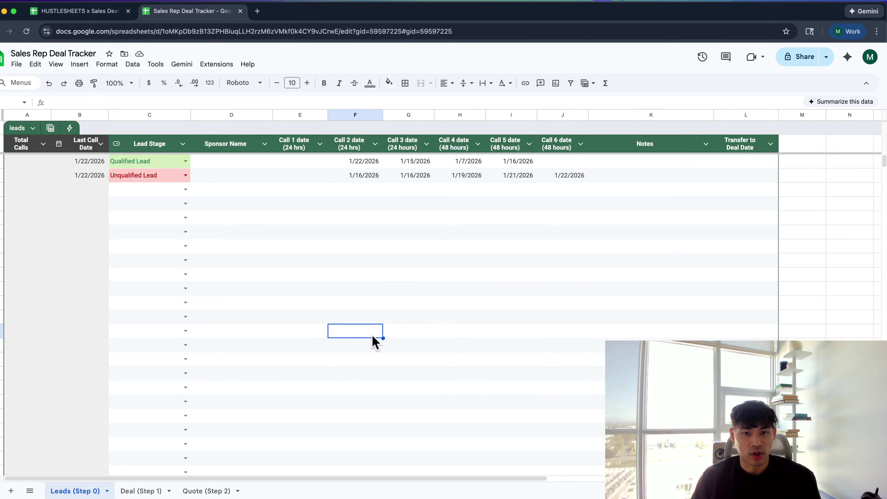
pyautogui.click(146, 490)
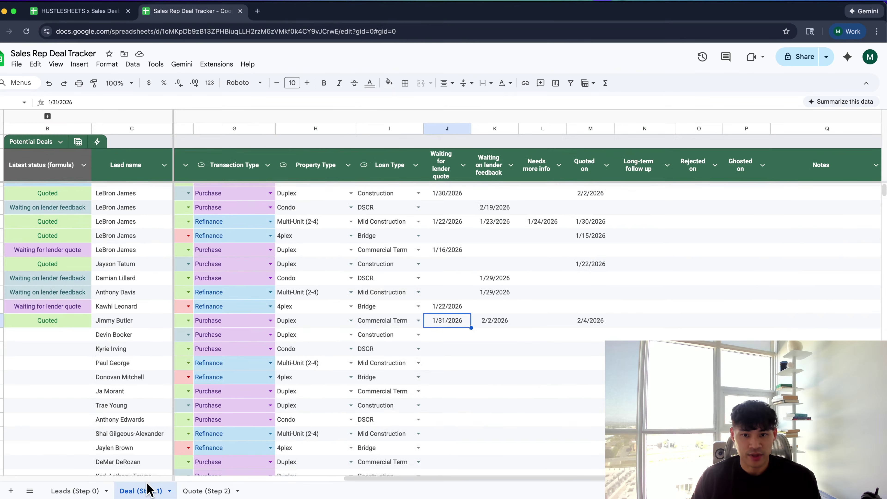
pyautogui.hscroll(-5, 205, 397)
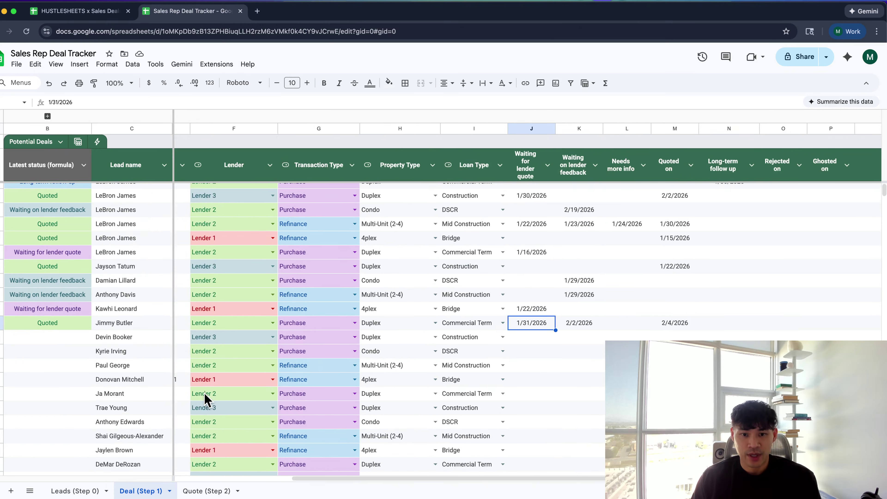
pyautogui.click(498, 310)
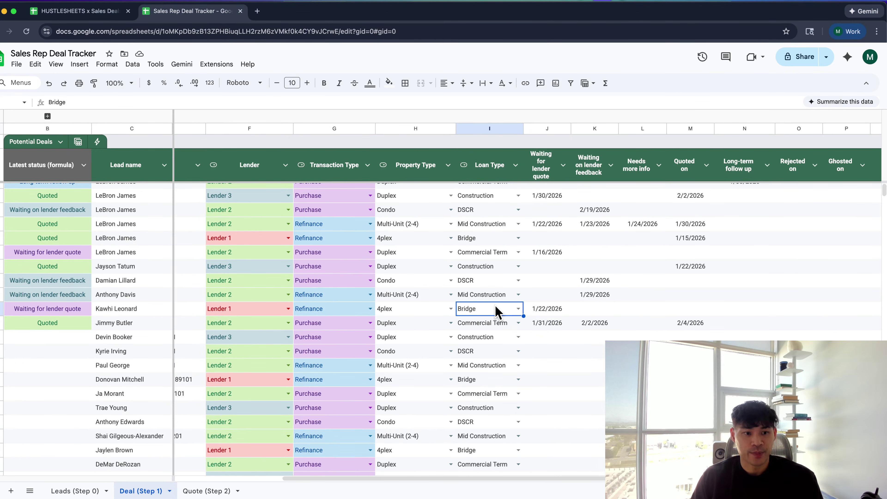
pyautogui.click(497, 310)
pyautogui.press('Escape')
pyautogui.hscroll(-5, 461, 273)
pyautogui.scroll(1, 461, 273)
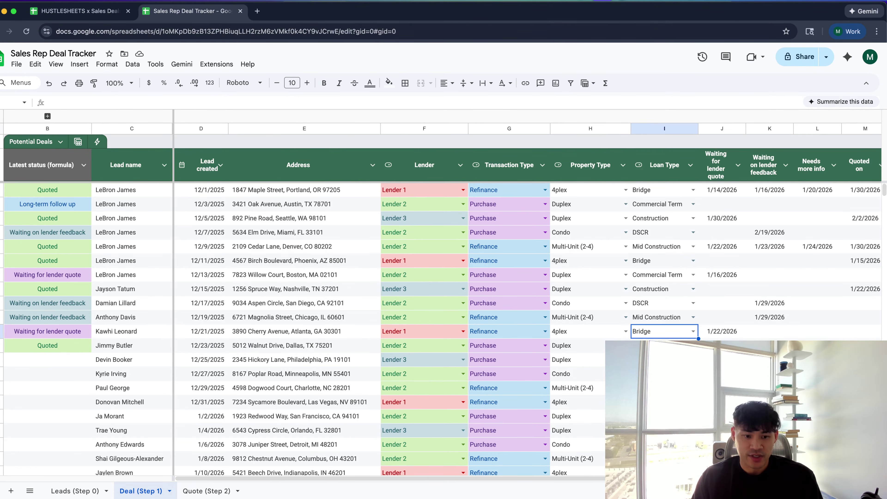
# Scroll through the deal rows, checking several deals' address cells
pyautogui.click(266, 276)
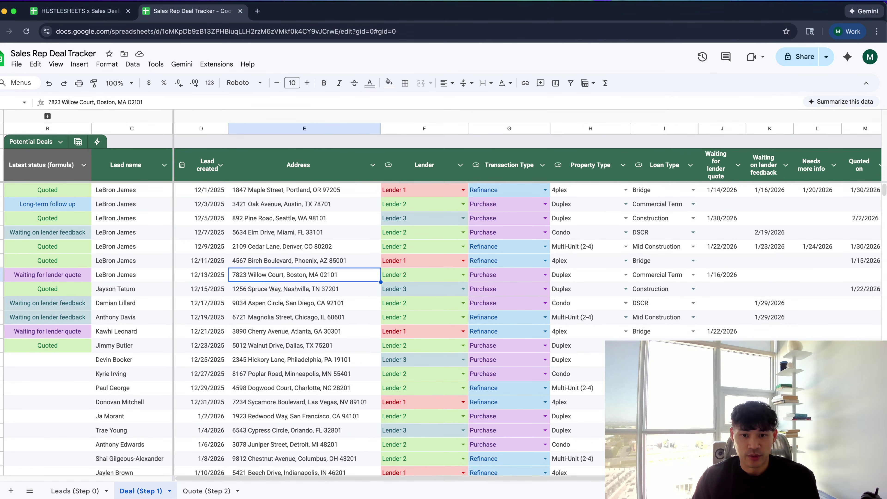
pyautogui.scroll(-2, 384, 266)
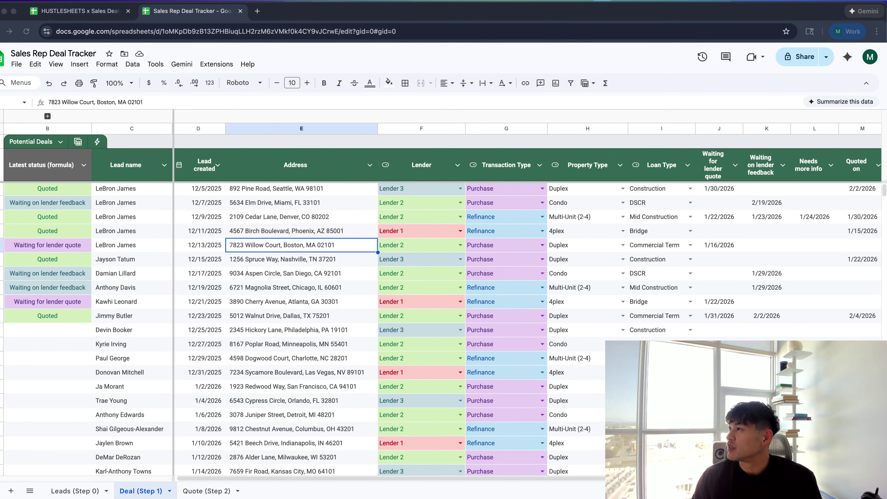
pyautogui.click(283, 347)
pyautogui.scroll(-5, 281, 350)
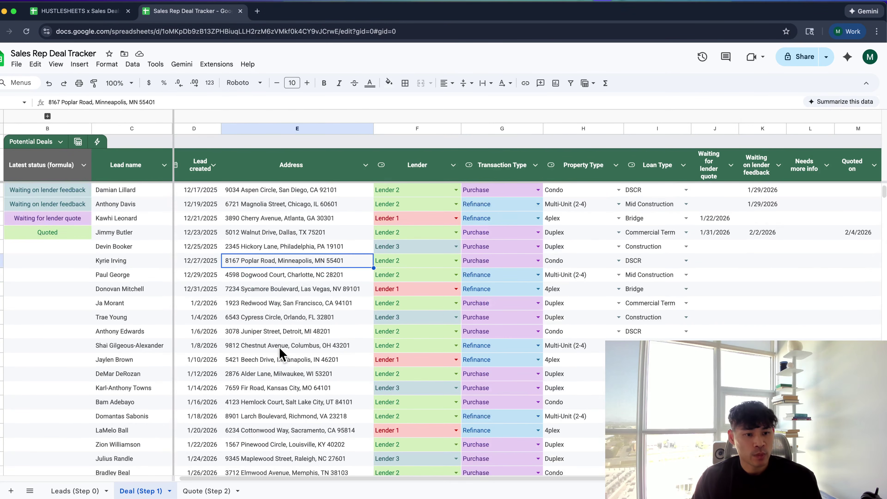
pyautogui.scroll(4, 281, 350)
pyautogui.scroll(1, 281, 353)
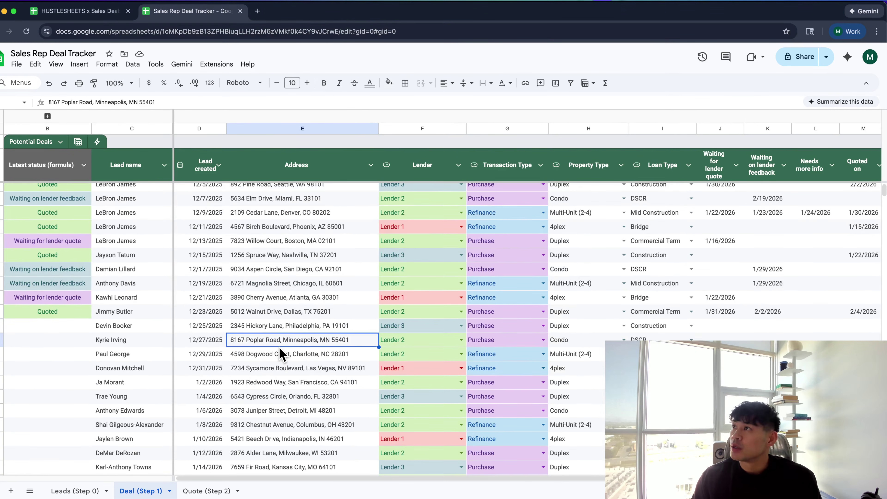
pyautogui.click(293, 312)
pyautogui.hscroll(5, 293, 314)
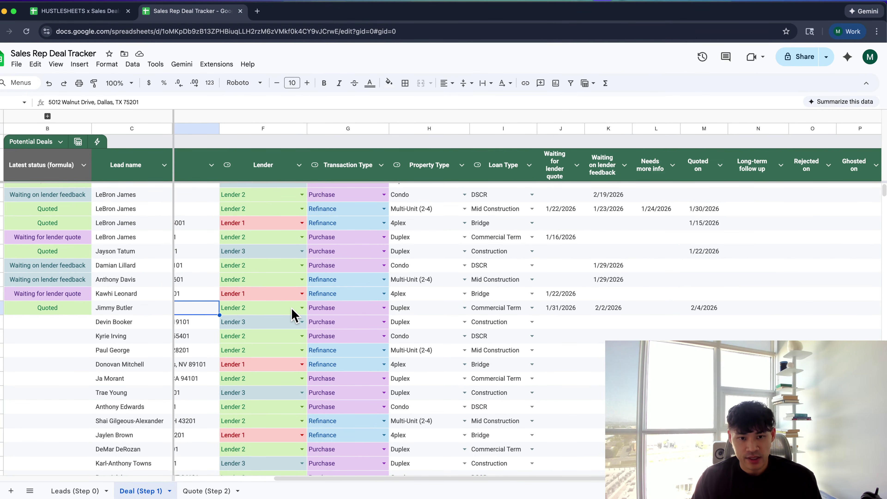
pyautogui.hscroll(-2, 223, 307)
pyautogui.scroll(3, 223, 307)
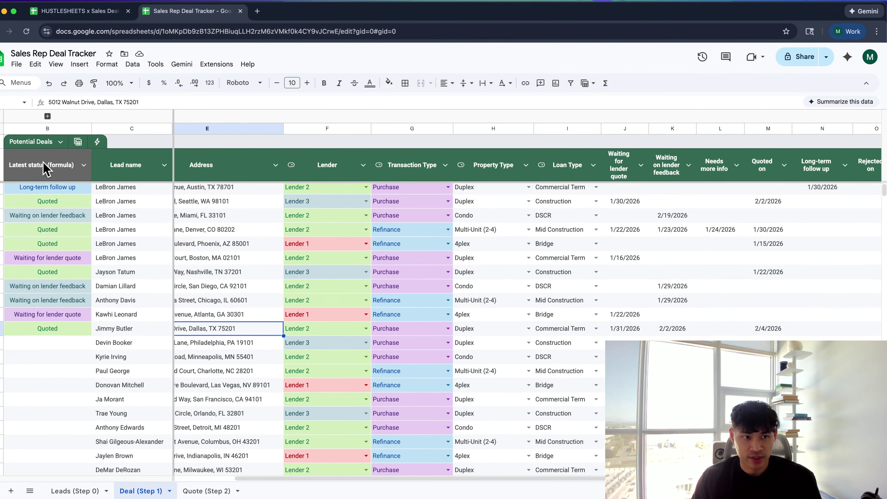
# Rename the 'Deal (Step 1)' tab to 'Potential Deals (Step 1)' and go to Quote (Step 2)
pyautogui.doubleClick(133, 489)
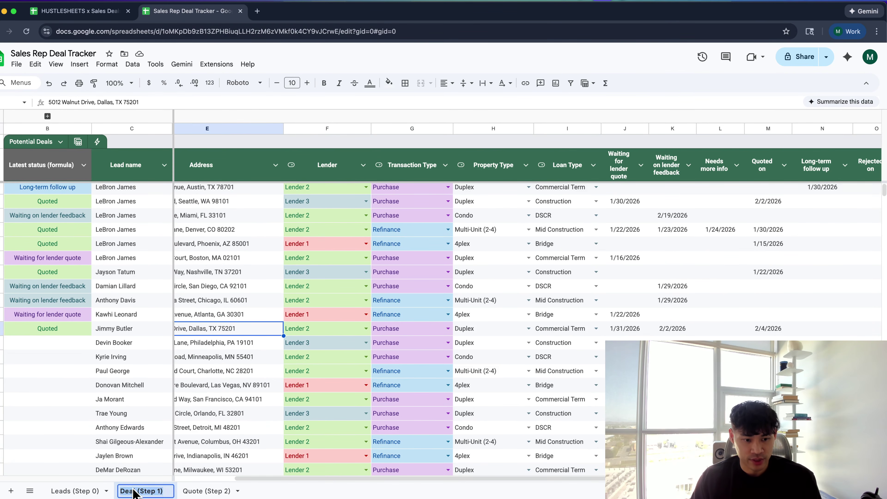
pyautogui.press('Home')
pyautogui.write('Potential Deal')
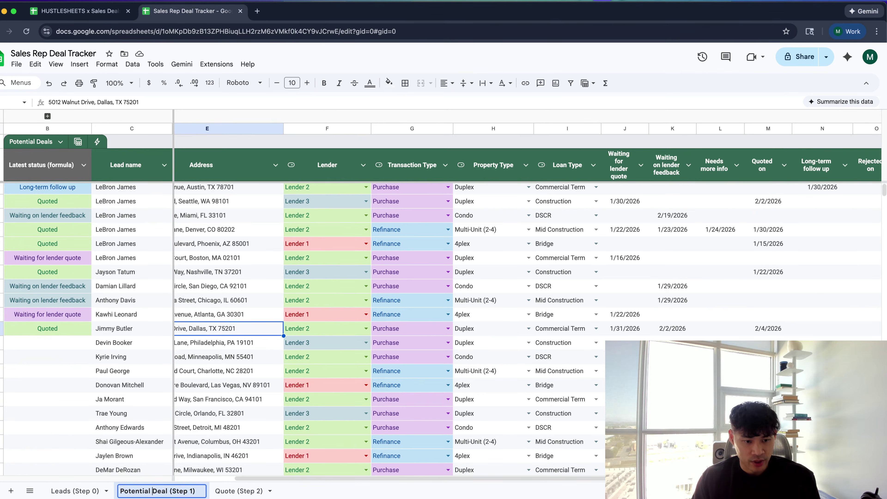
pyautogui.write('s')
pyautogui.press('Return')
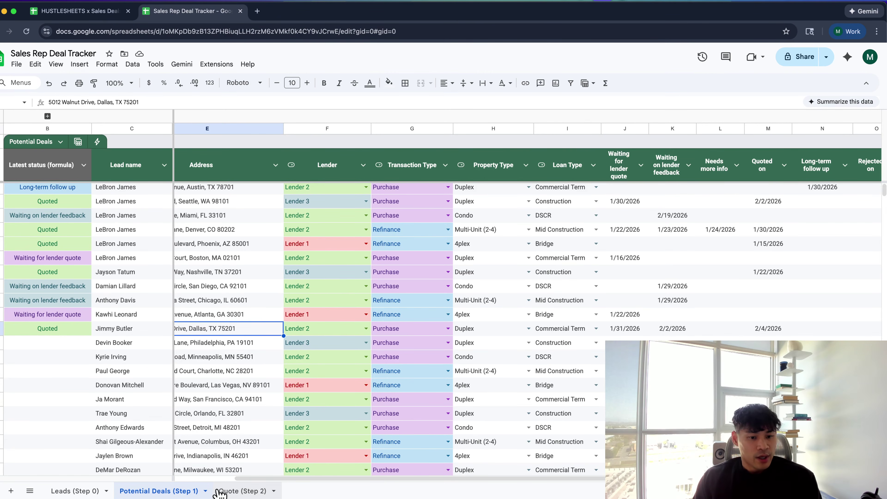
pyautogui.click(229, 491)
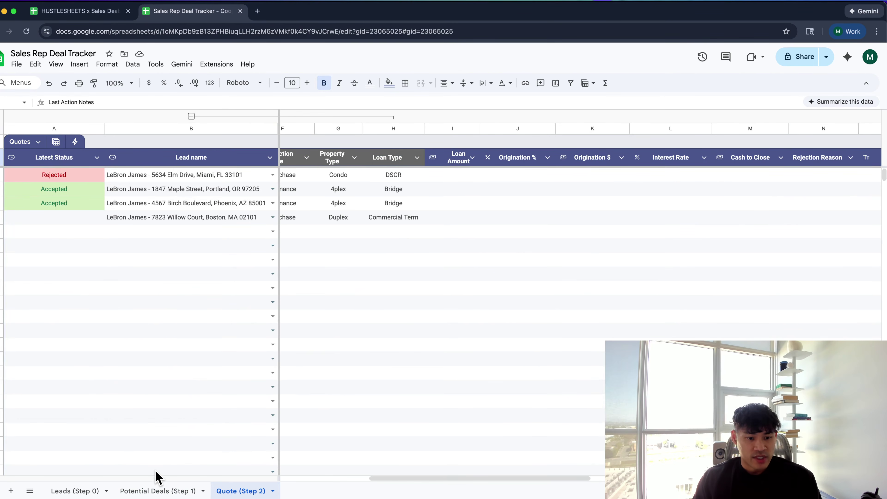
pyautogui.click(158, 490)
pyautogui.hscroll(-3, 178, 384)
pyautogui.scroll(1, 178, 384)
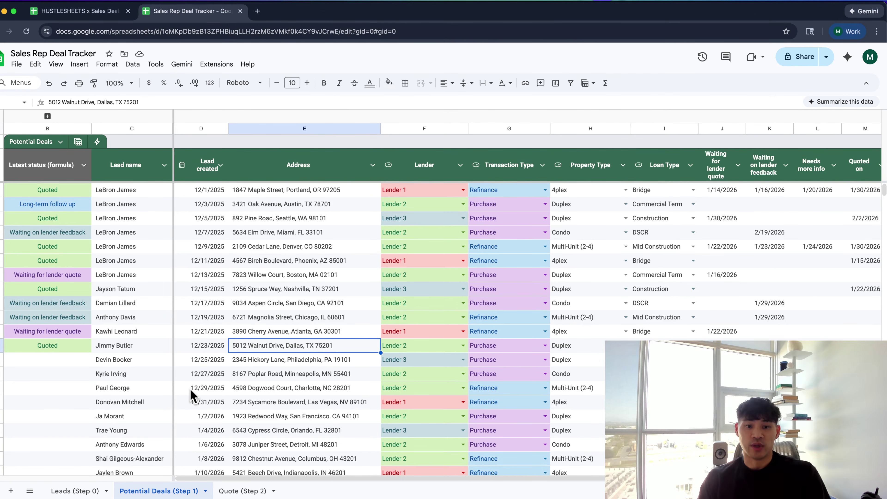
pyautogui.scroll(-3, 189, 387)
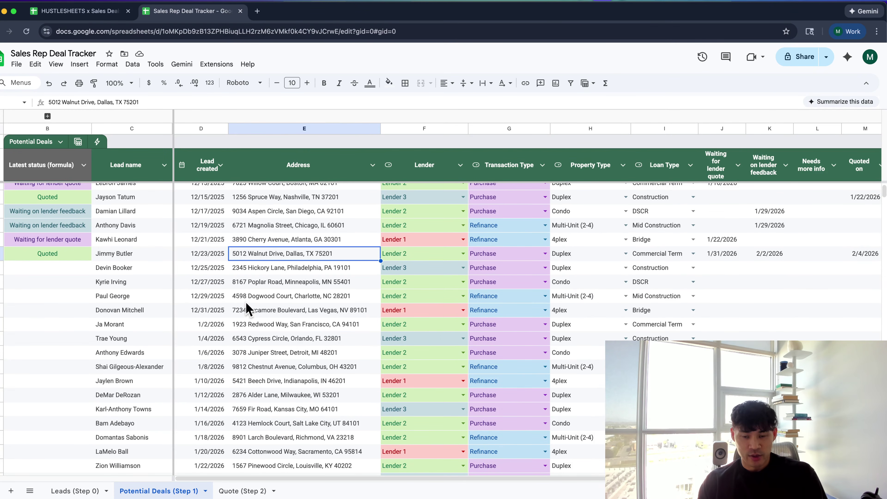
pyautogui.click(294, 353)
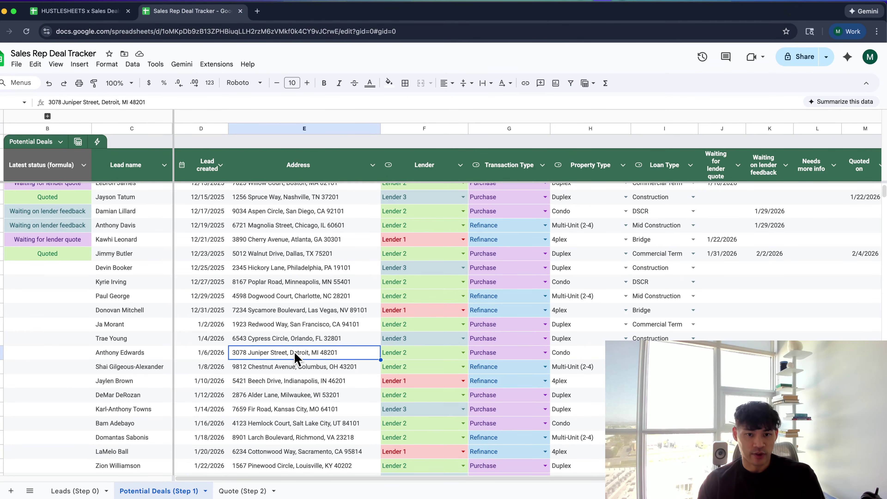
pyautogui.scroll(-5, 294, 351)
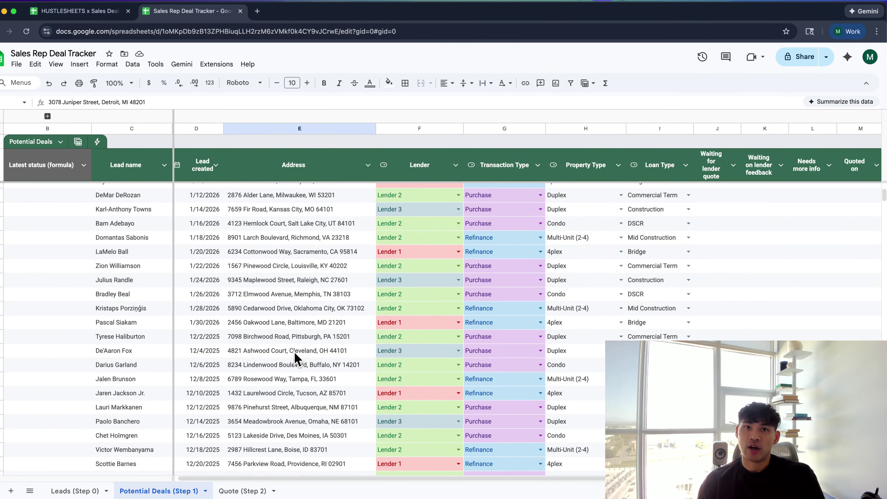
pyautogui.scroll(7, 294, 353)
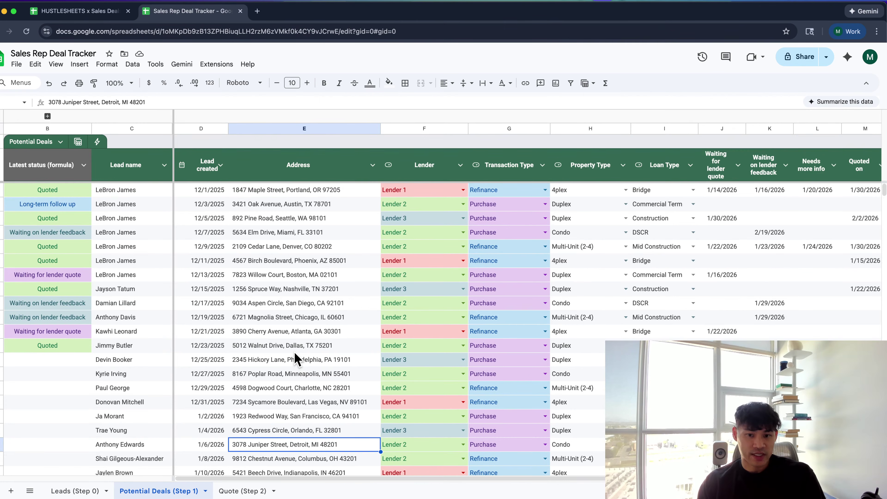
pyautogui.click(294, 350)
pyautogui.scroll(-2, 294, 355)
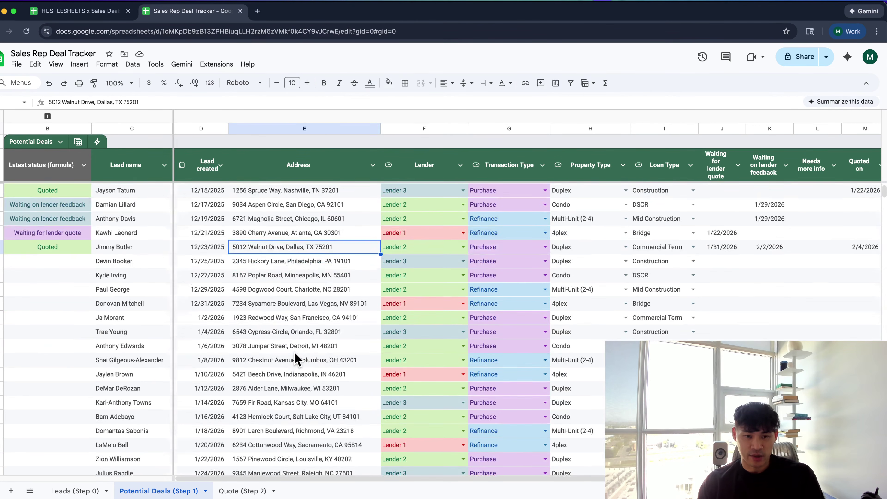
pyautogui.scroll(2, 294, 357)
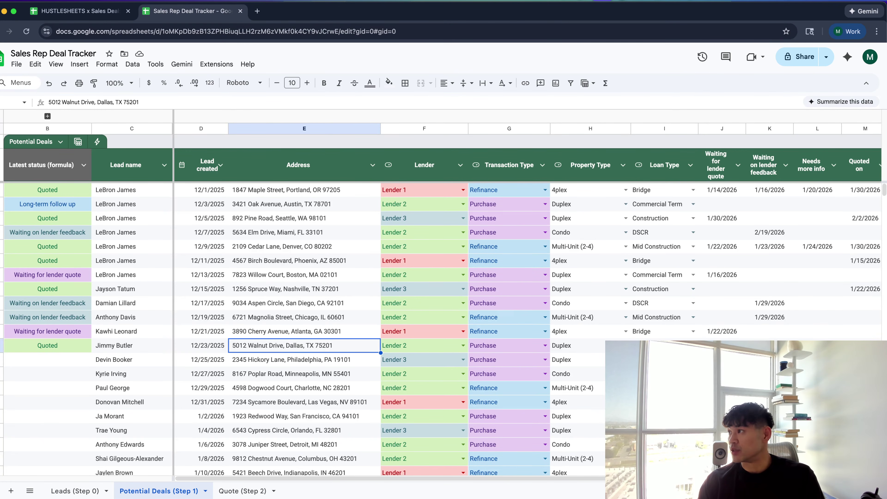
pyautogui.press('super+Tab')
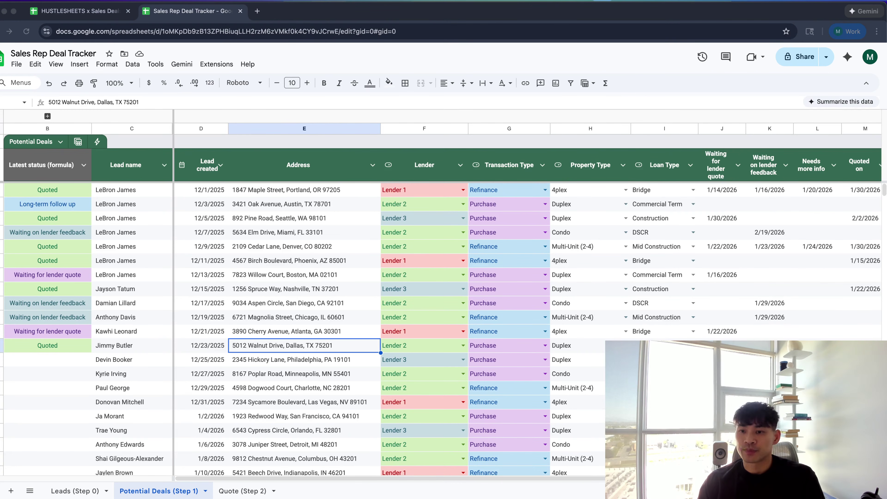
pyautogui.click(291, 290)
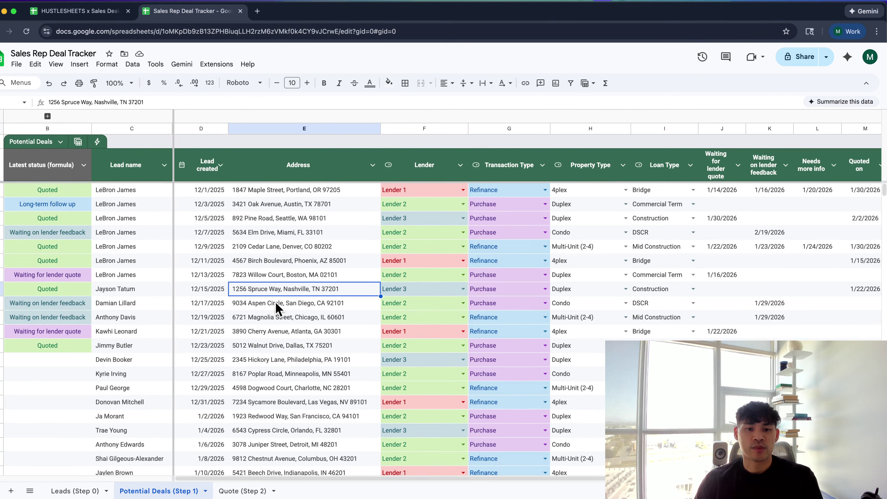
pyautogui.scroll(-4, 276, 316)
pyautogui.scroll(-2, 276, 316)
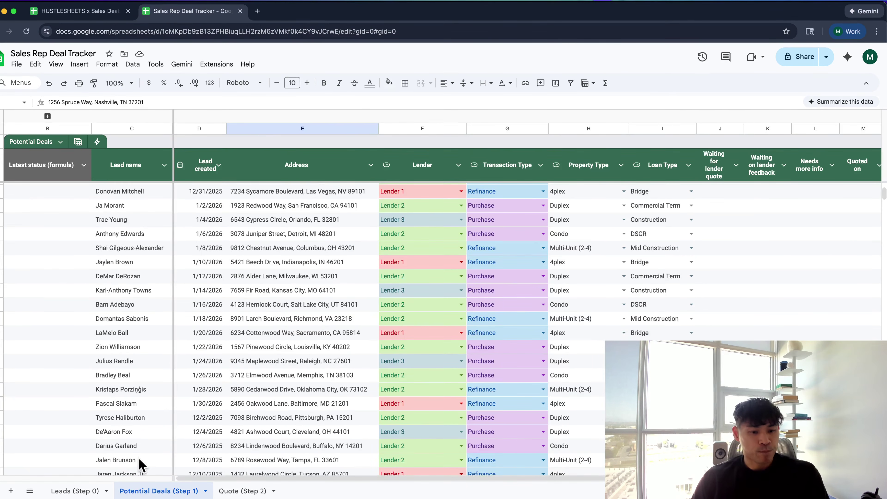
pyautogui.click(230, 491)
# Review the Leads (Step 0) sheet's sponsor, call date and Lead Stage cells
pyautogui.hscroll(2, 178, 377)
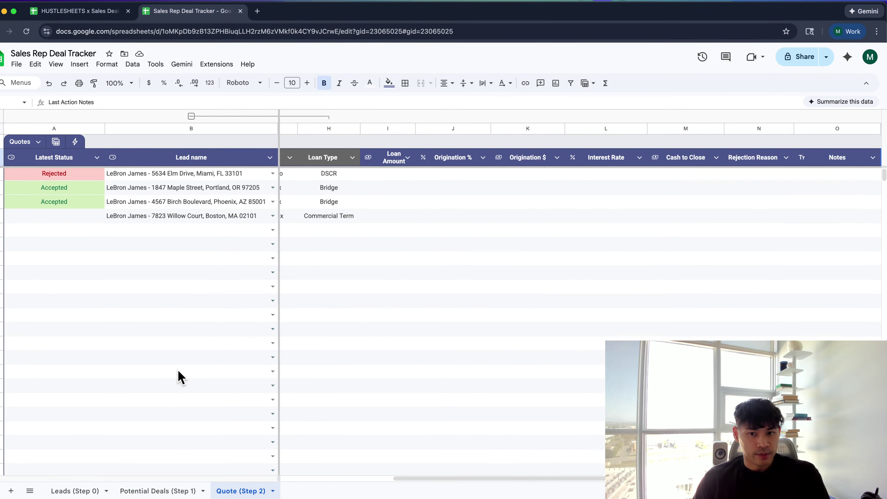
pyautogui.hscroll(-4, 178, 377)
pyautogui.click(87, 491)
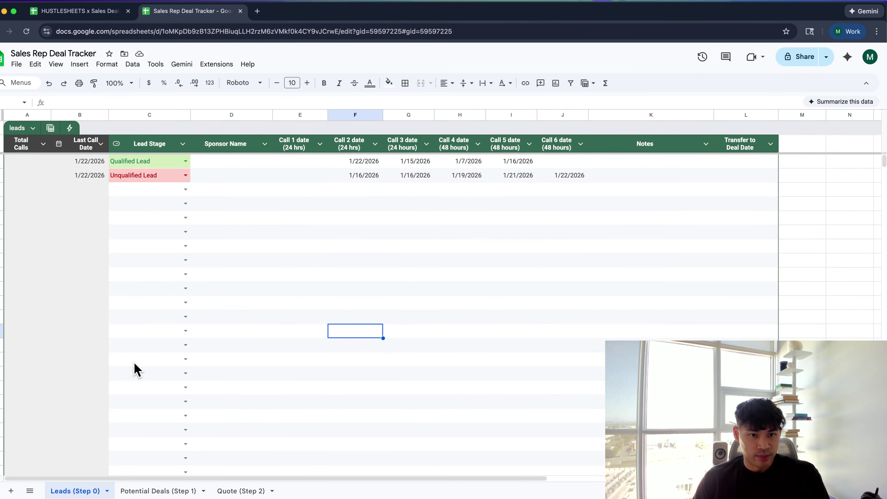
pyautogui.click(279, 261)
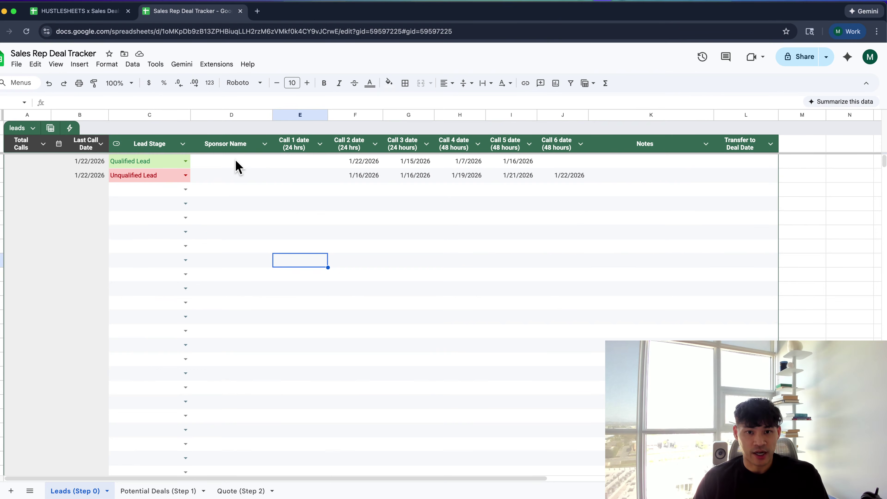
pyautogui.moveTo(234, 161); pyautogui.dragTo(549, 295)
pyautogui.click(548, 294)
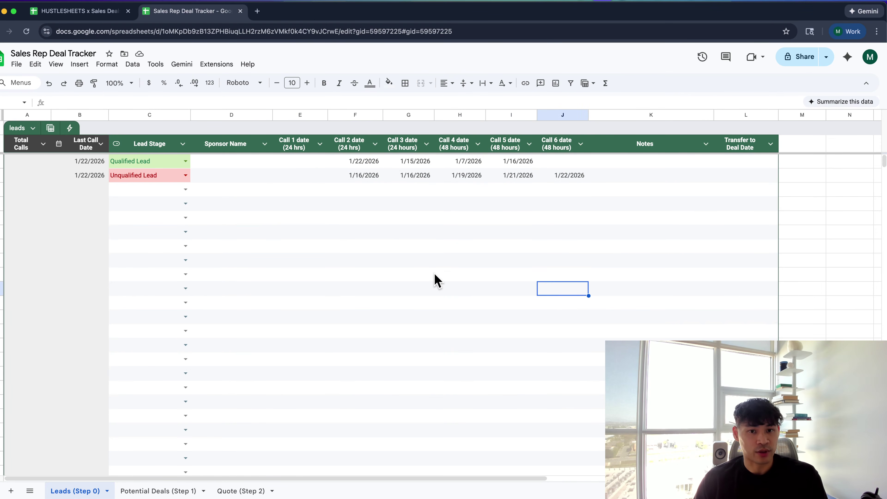
pyautogui.click(146, 303)
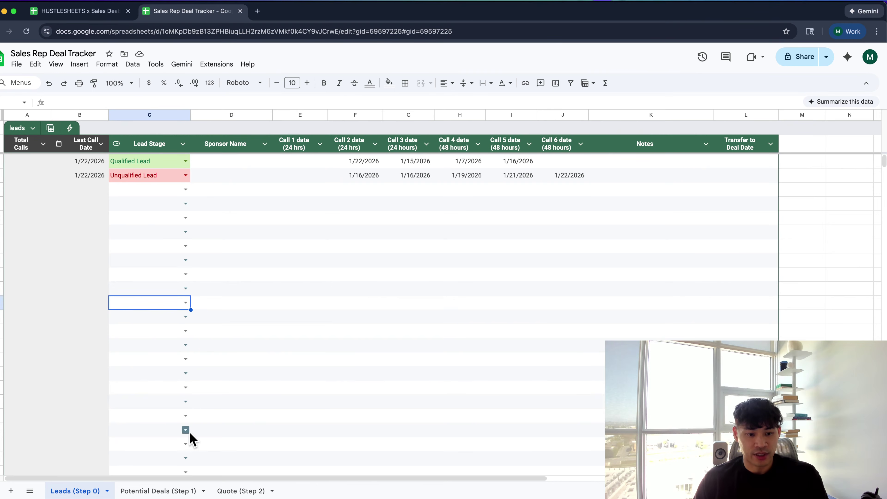
# Look over the Potential Deals and Quote sheets, ending on Potential Deals (Step 1)
pyautogui.click(181, 491)
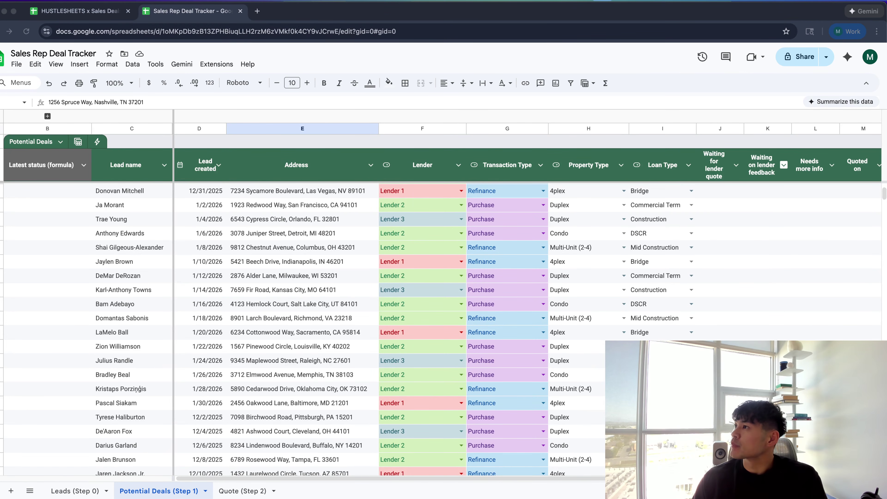
pyautogui.click(329, 276)
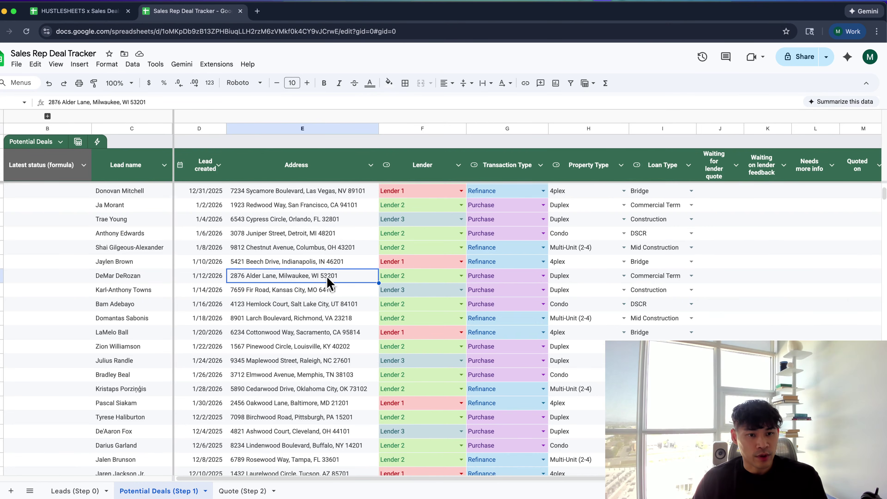
pyautogui.scroll(-5, 328, 280)
pyautogui.scroll(5, 328, 283)
pyautogui.click(245, 490)
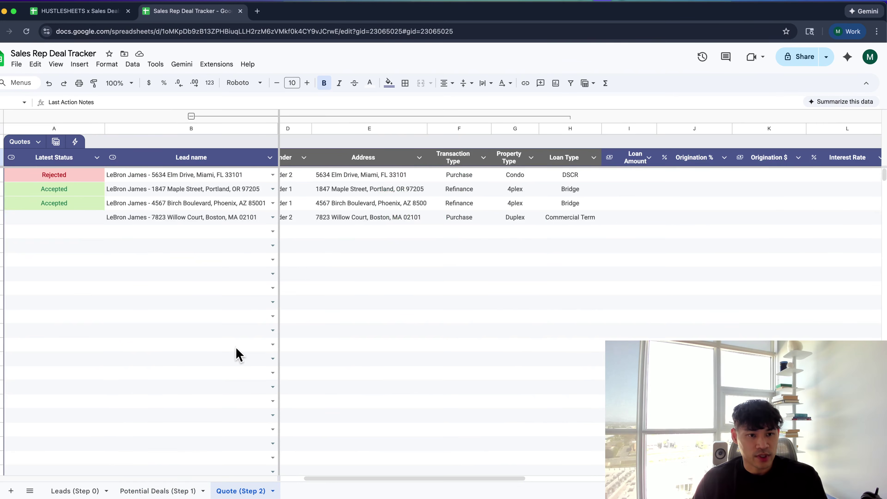
pyautogui.click(160, 490)
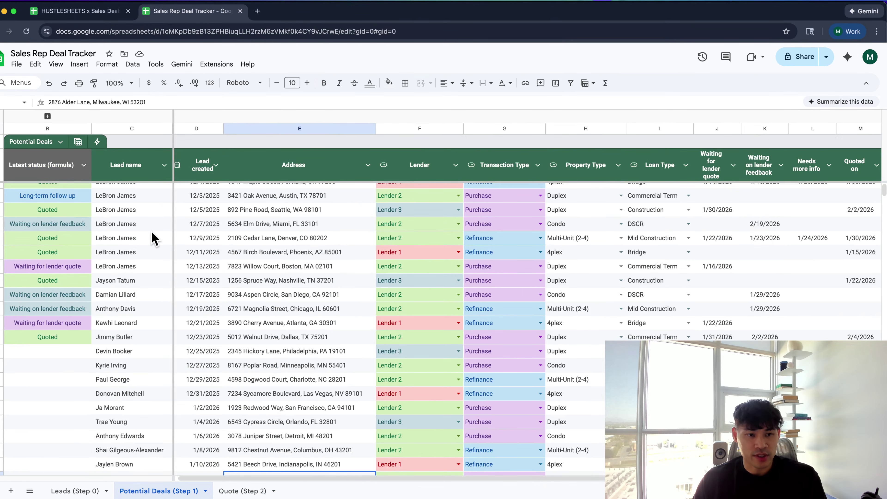
pyautogui.hscroll(8, 153, 233)
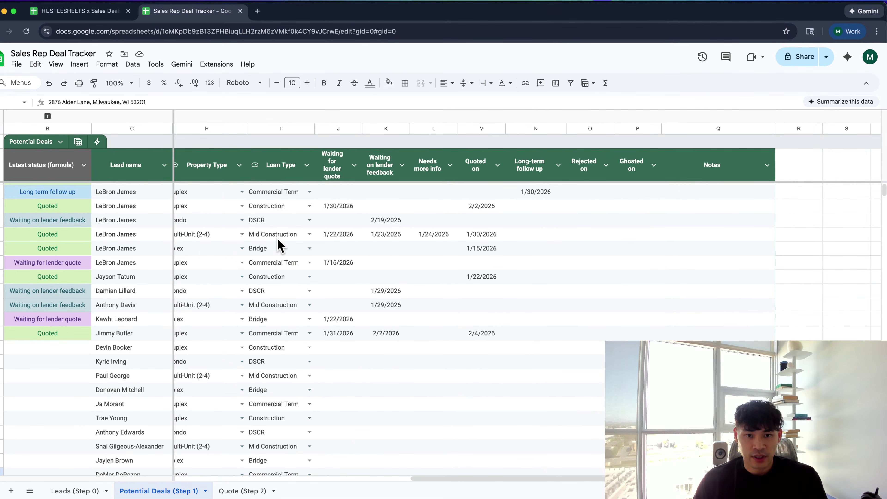
pyautogui.click(373, 223)
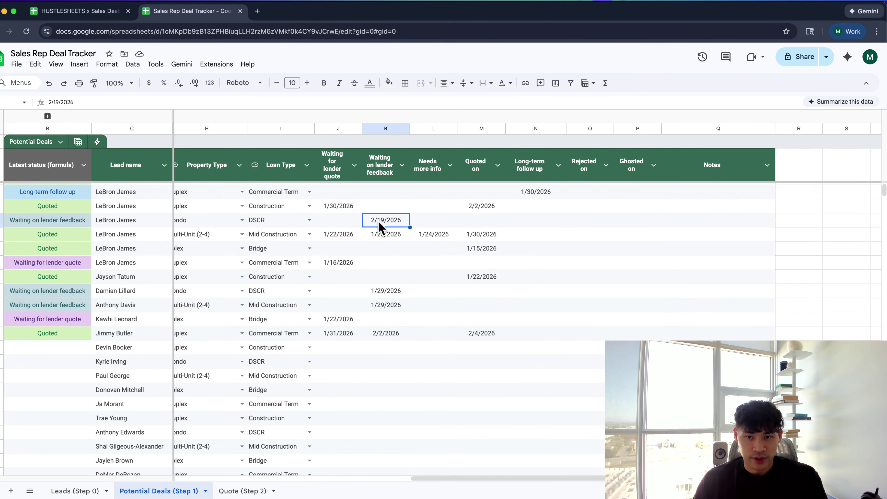
pyautogui.hscroll(-1, 373, 223)
pyautogui.scroll(1, 370, 223)
pyautogui.hscroll(-1, 370, 222)
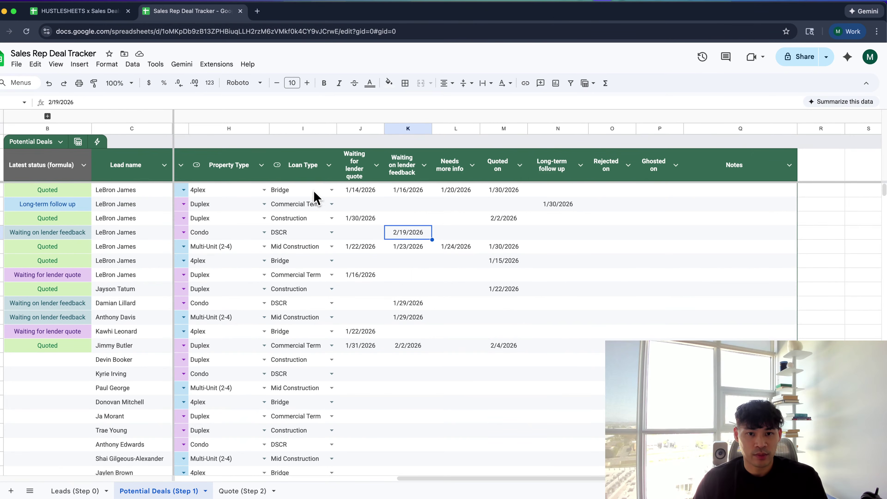
pyautogui.click(289, 192)
pyautogui.click(230, 192)
pyautogui.hscroll(-5, 233, 203)
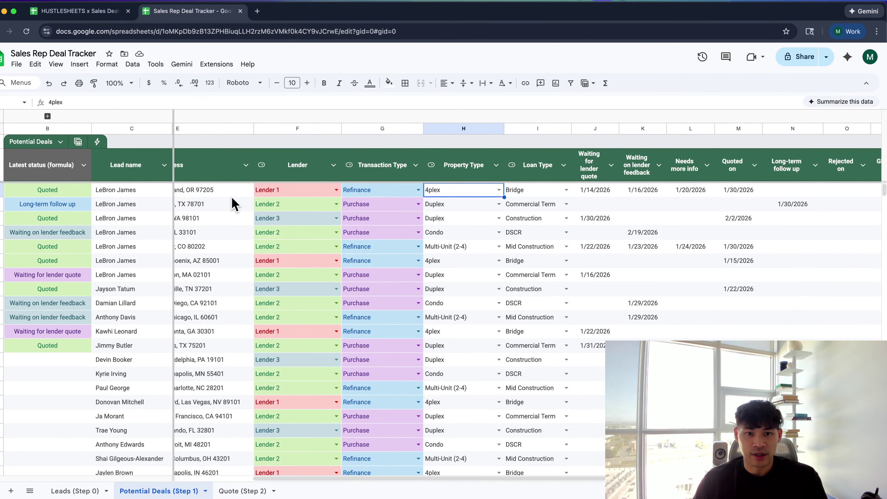
pyautogui.click(243, 277)
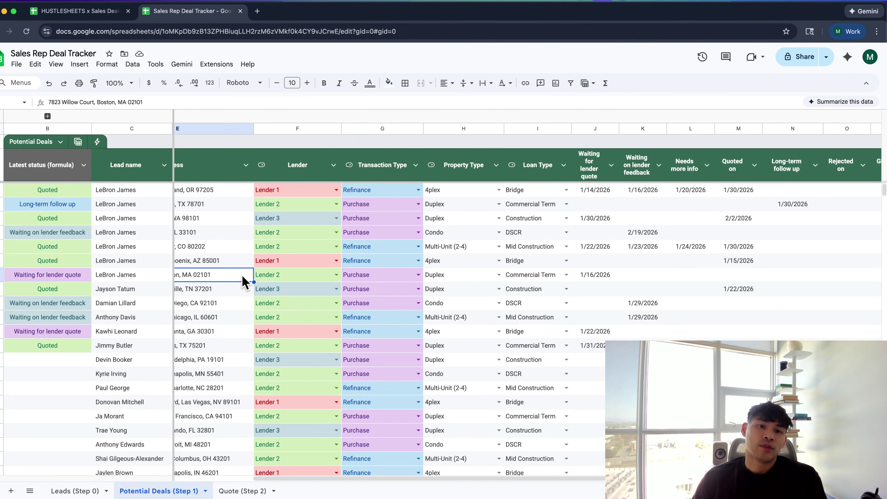
pyautogui.hscroll(5, 244, 279)
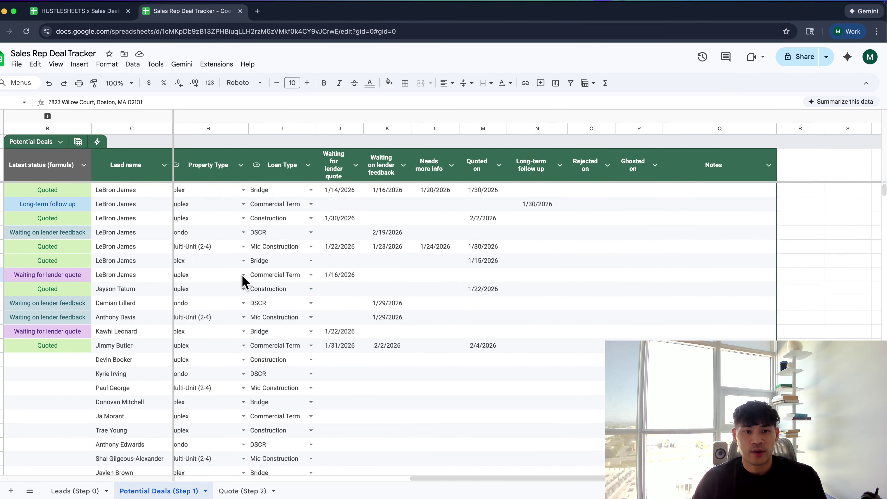
pyautogui.hscroll(-5, 244, 284)
pyautogui.hscroll(5, 252, 282)
pyautogui.hscroll(2, 258, 282)
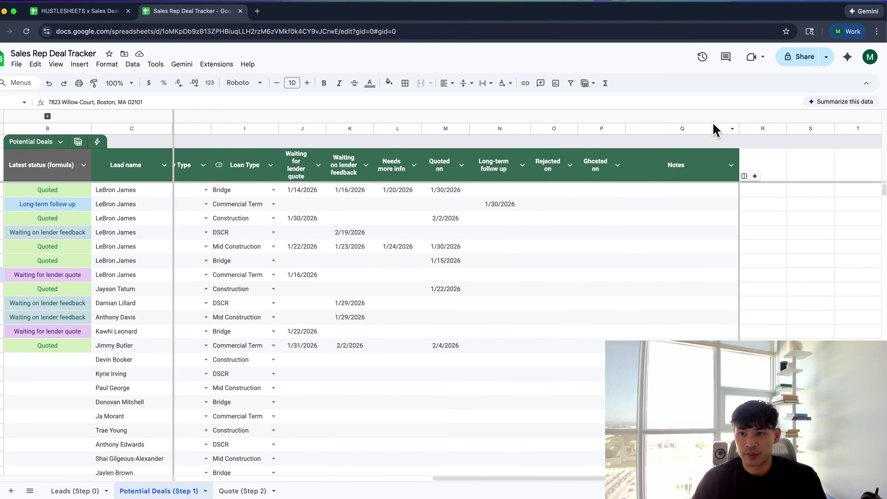
# Insert a column right of Notes headed 'Reason Deal Didn't Go Through'
pyautogui.rightClick(707, 129)
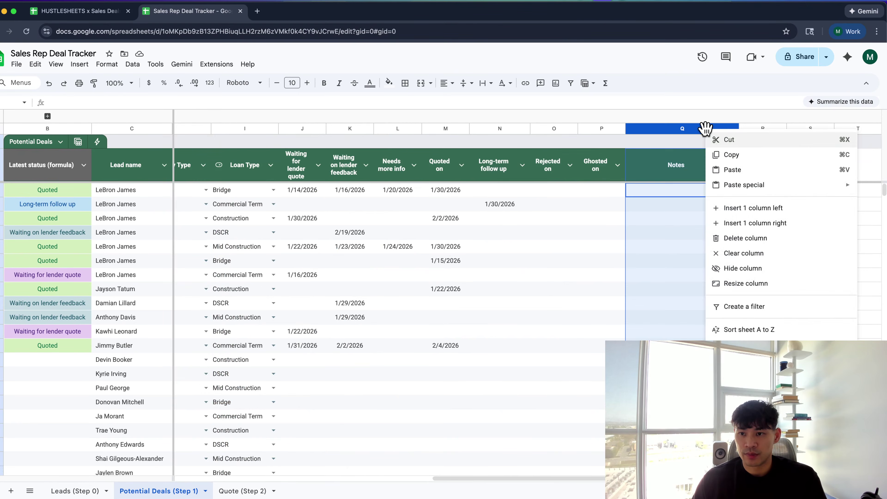
pyautogui.click(743, 226)
pyautogui.click(764, 168)
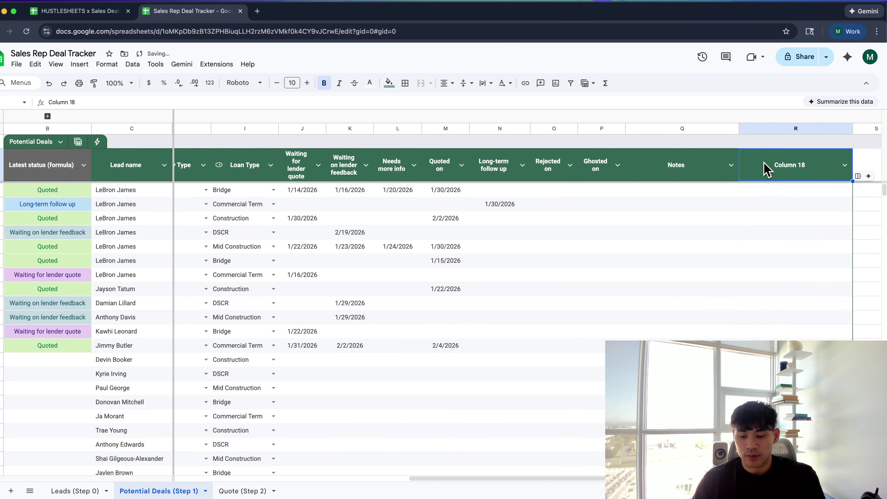
pyautogui.write('W')
pyautogui.press('BackSpace')
pyautogui.write('Reason')
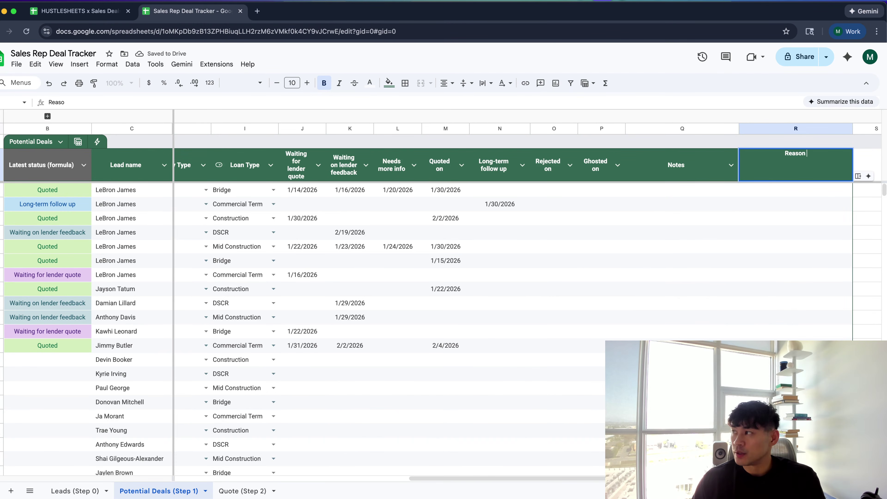
pyautogui.write(" Deal Didn't Go Rh")
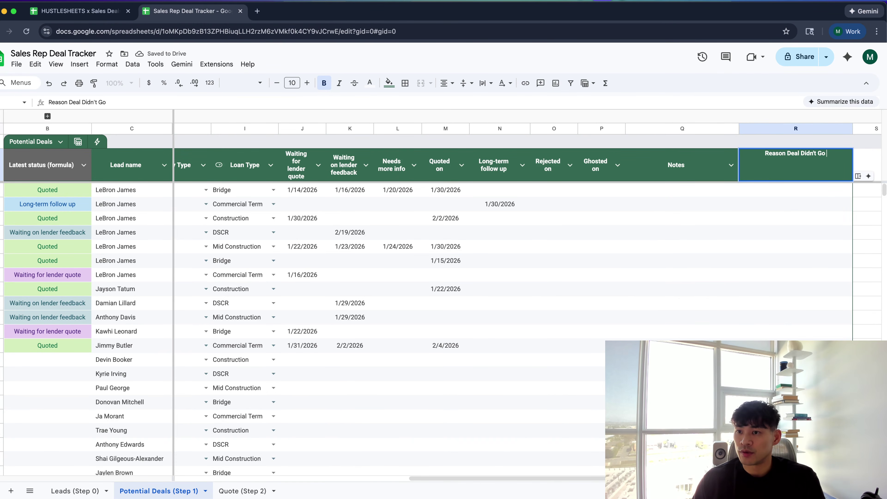
pyautogui.press('BackSpace')
pyautogui.press('BackSpace')
pyautogui.write('Th')
pyautogui.press('Return')
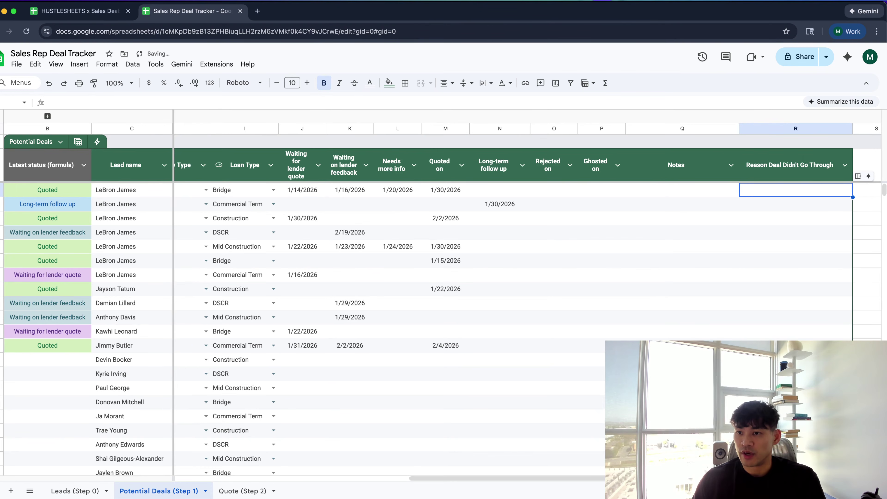
# Widen the Reason Deal Didn't Go Through column so its header fits
pyautogui.click(786, 171)
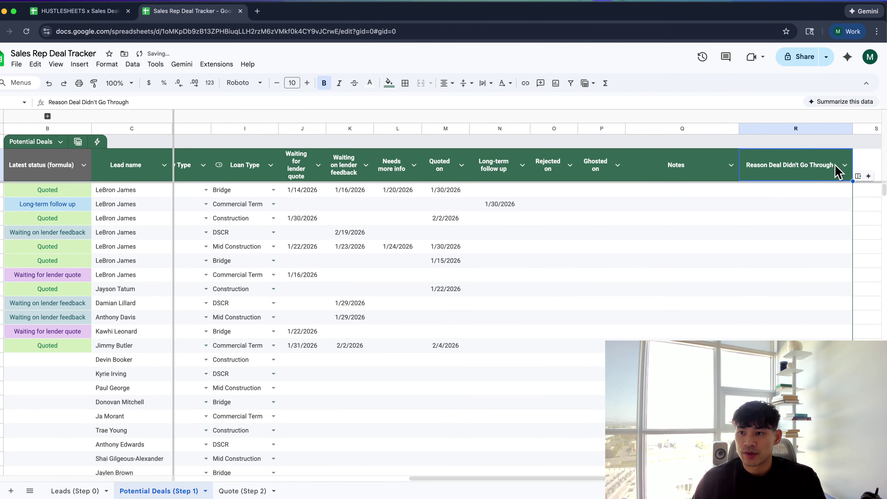
pyautogui.hscroll(3, 799, 174)
pyautogui.moveTo(740, 128); pyautogui.dragTo(771, 128)
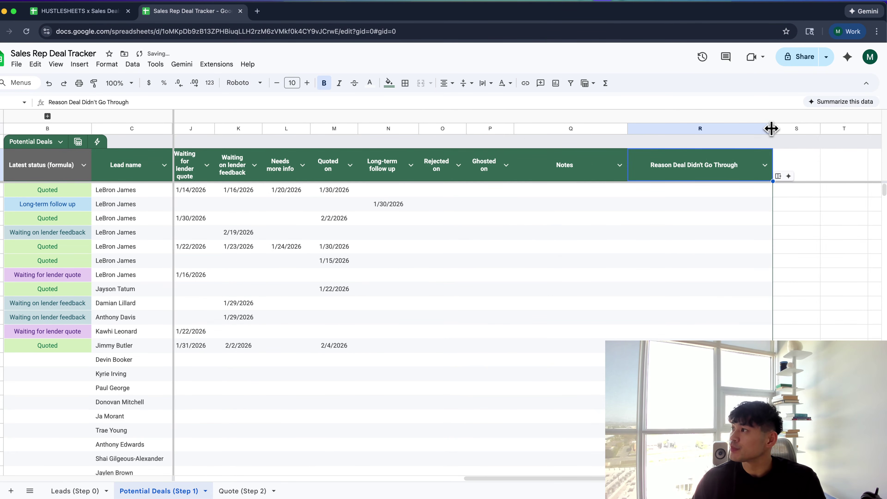
pyautogui.click(705, 195)
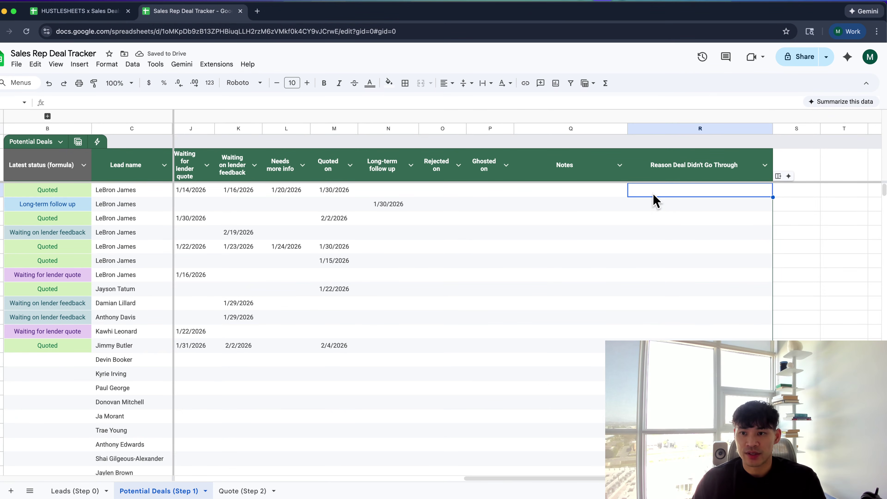
pyautogui.moveTo(655, 204); pyautogui.dragTo(664, 475)
pyautogui.click(534, 384)
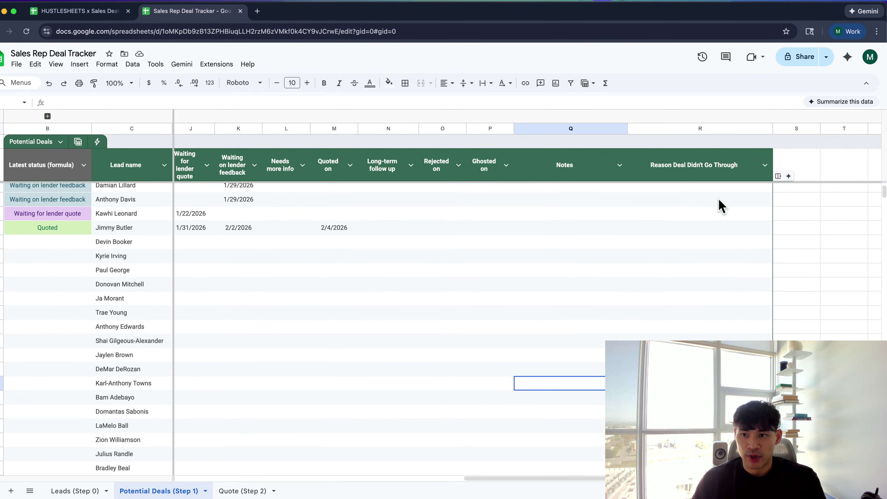
# Check the empty Rejected on and Long-term follow up cells in the deal rows
pyautogui.click(683, 170)
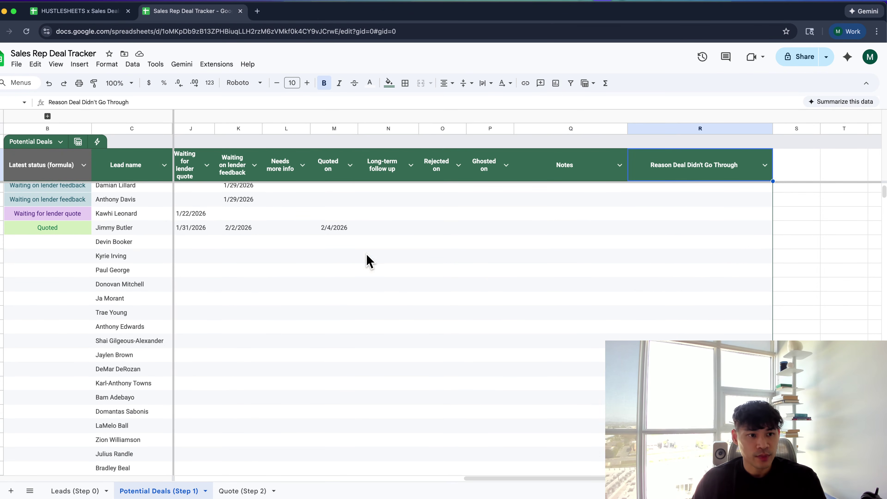
pyautogui.scroll(4, 366, 259)
pyautogui.hscroll(-2, 366, 259)
pyautogui.hscroll(-2, 164, 242)
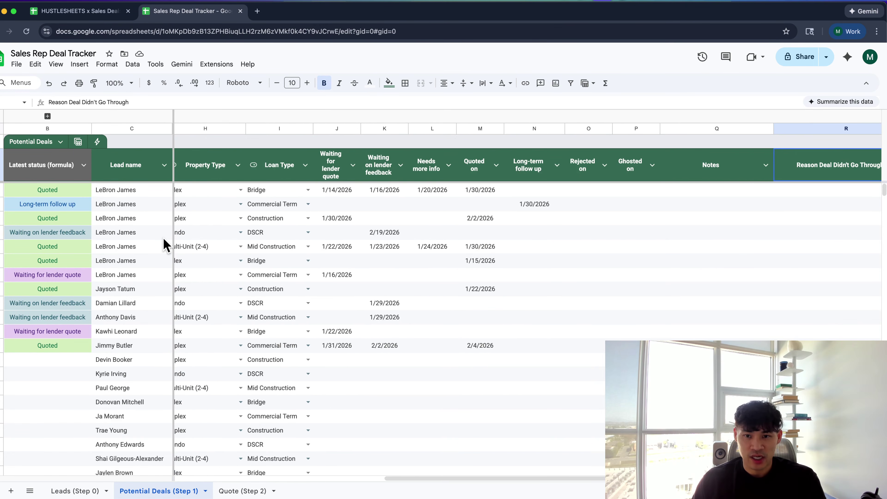
pyautogui.hscroll(2, 164, 243)
pyautogui.hscroll(2, 256, 244)
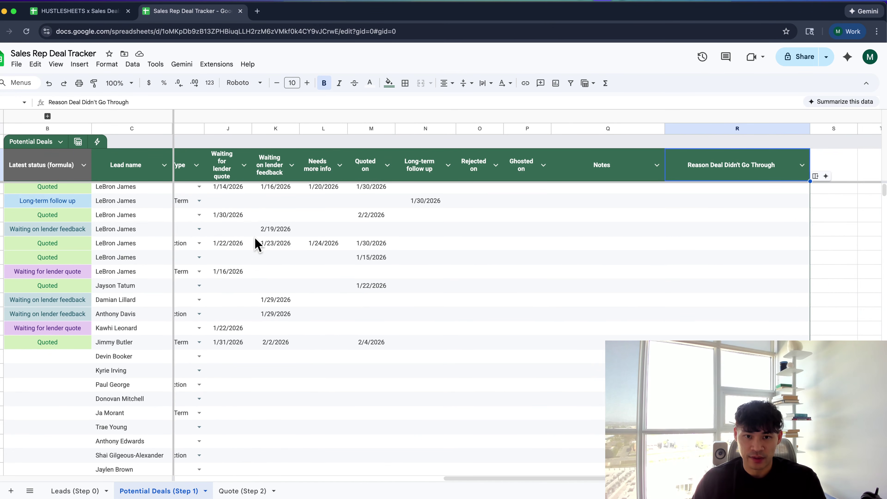
pyautogui.click(485, 217)
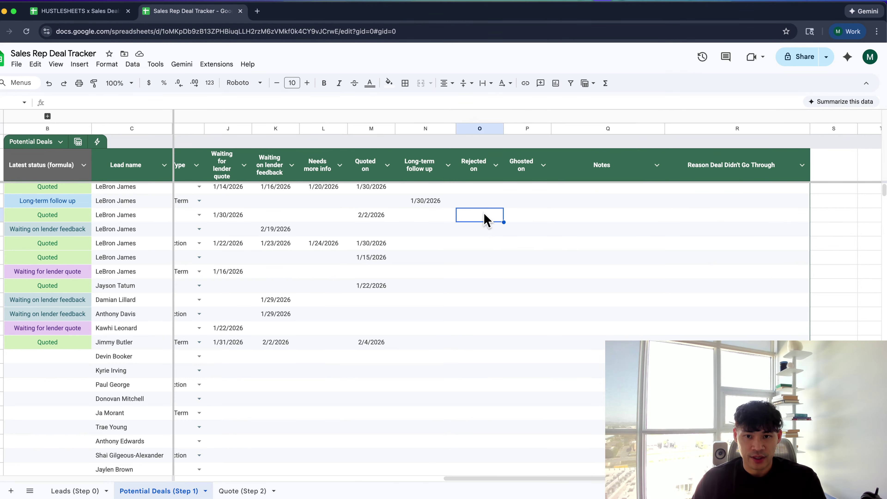
pyautogui.click(528, 205)
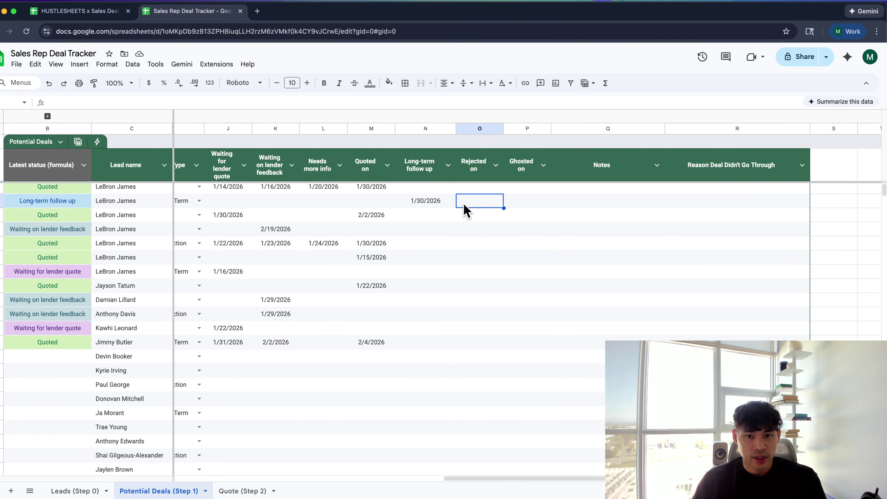
pyautogui.click(399, 191)
pyautogui.hscroll(-2, 356, 188)
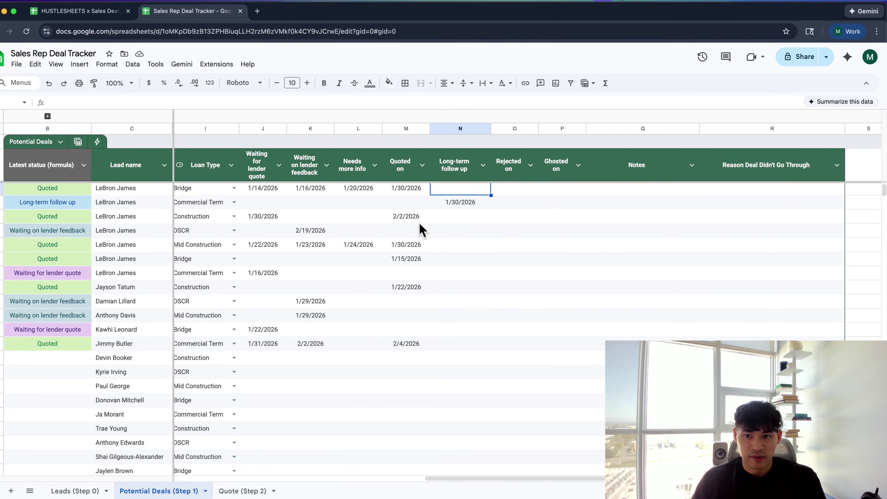
pyautogui.click(511, 175)
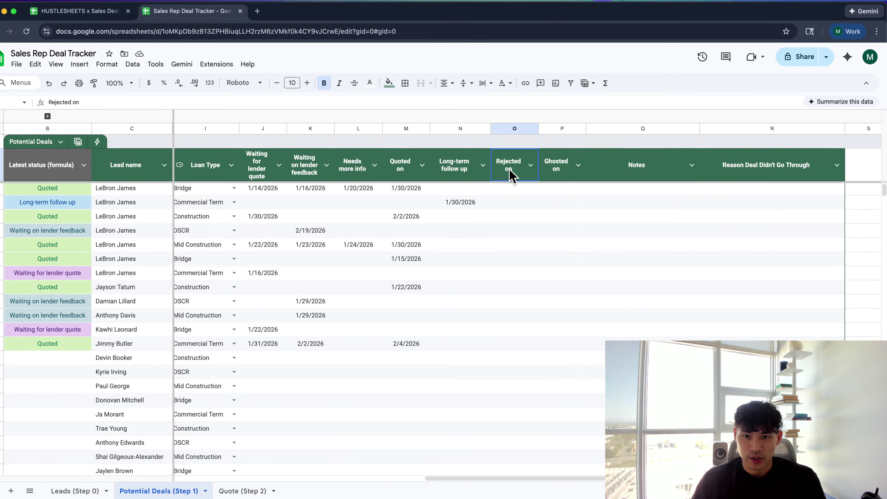
pyautogui.click(517, 207)
# Insert a column right of Ghosted on headed 'Disqualified On'
pyautogui.click(563, 129)
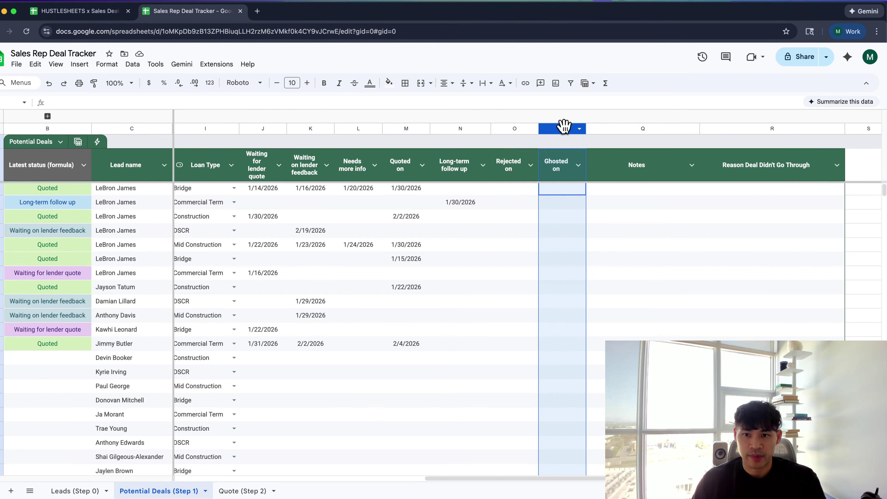
pyautogui.rightClick(563, 129)
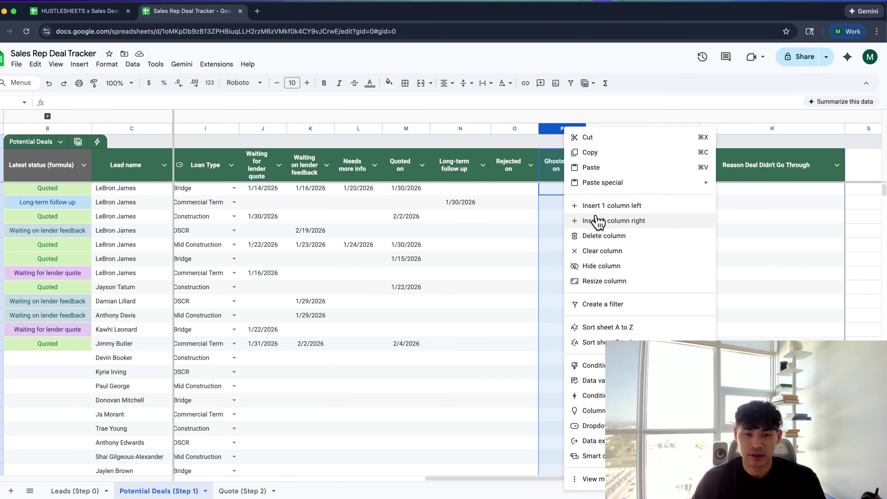
pyautogui.click(598, 221)
pyautogui.click(600, 165)
pyautogui.write('Ds')
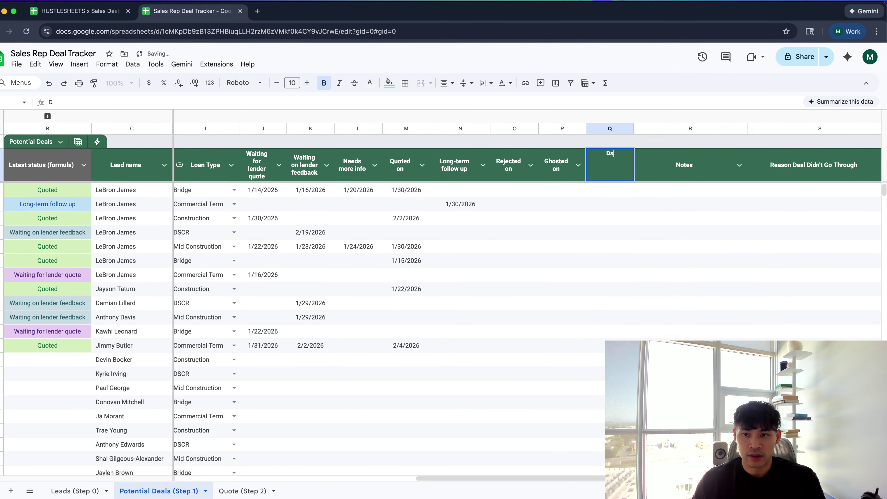
pyautogui.press('BackSpace')
pyautogui.press('BackSpace')
pyautogui.press('BackSpace')
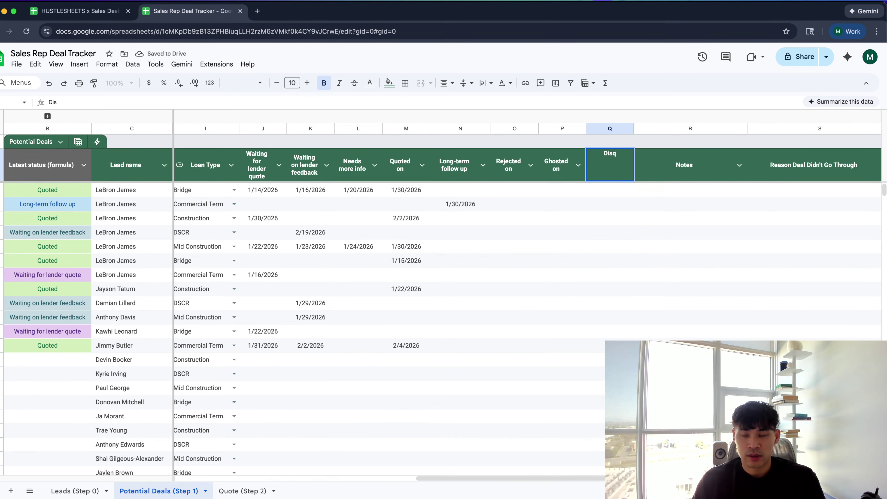
pyautogui.write('isqualified On')
pyautogui.press('Tab')
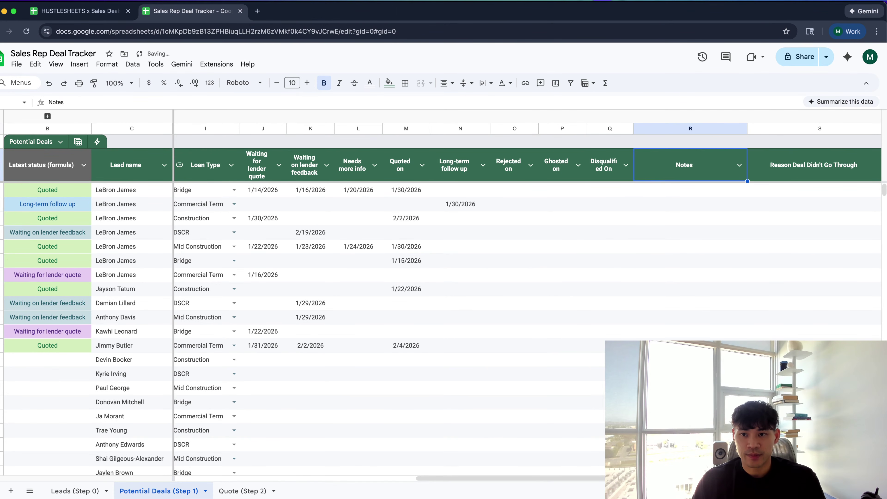
# Widen the Disqualified On column so its title fits on one line
pyautogui.moveTo(633, 128); pyautogui.dragTo(650, 128)
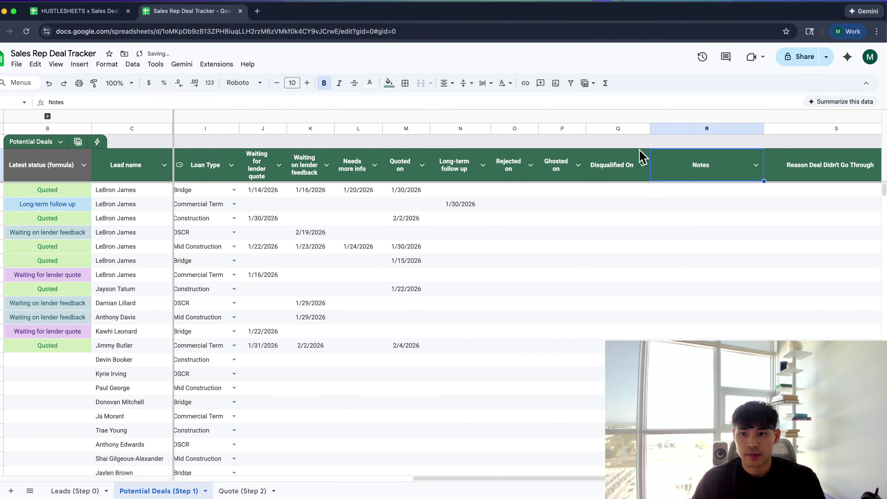
pyautogui.click(615, 204)
pyautogui.click(619, 176)
pyautogui.click(642, 165)
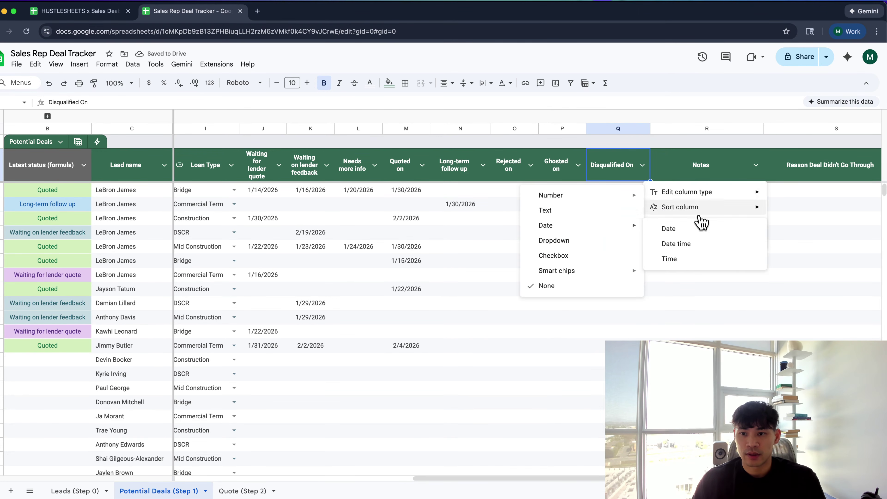
# Set the Disqualified On and Ghosted on columns to the Date column type
pyautogui.moveTo(664, 195)
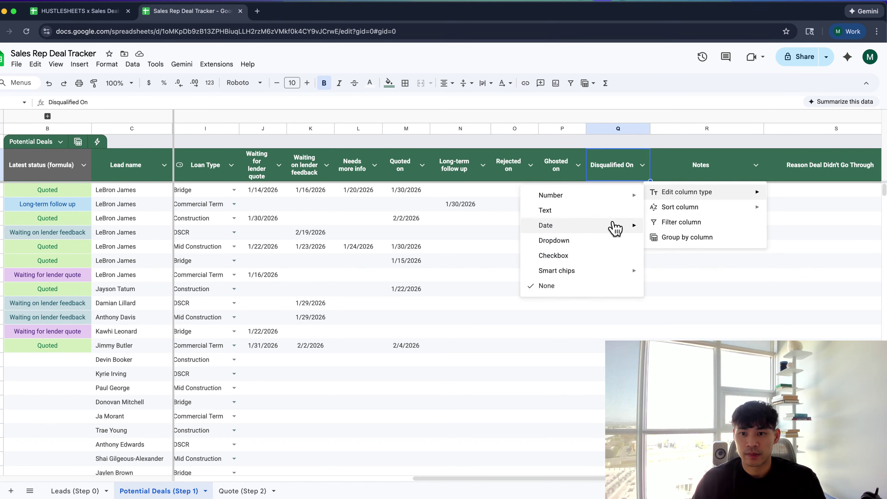
pyautogui.moveTo(616, 227)
pyautogui.click(656, 229)
pyautogui.click(602, 214)
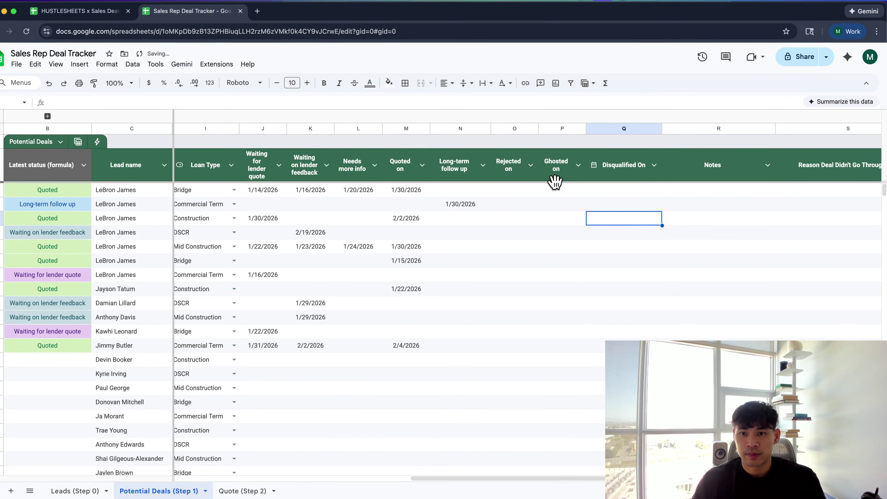
pyautogui.click(578, 164)
pyautogui.moveTo(615, 192)
pyautogui.moveTo(748, 227)
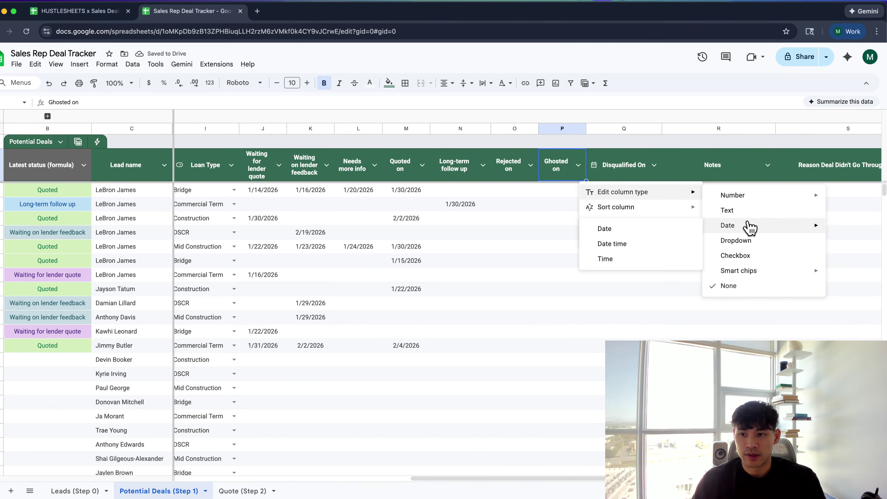
pyautogui.click(645, 230)
# Make the Rejected on and Long-term follow up columns Date-type columns
pyautogui.click(520, 172)
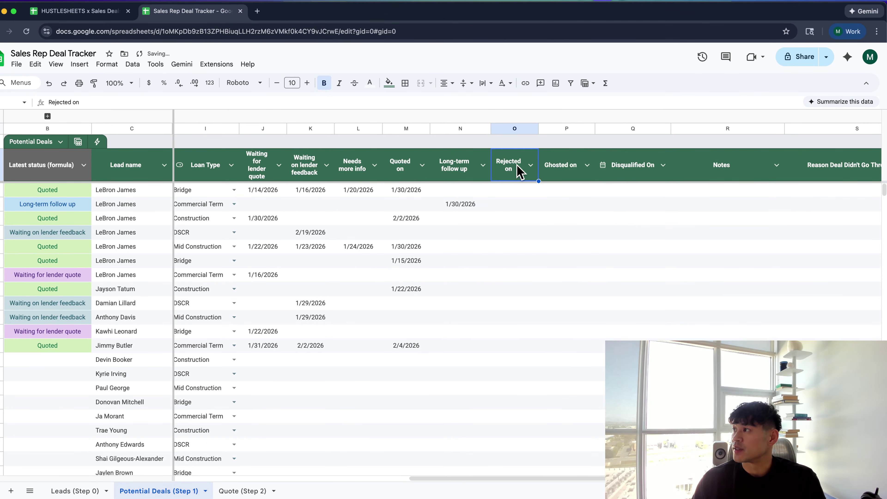
pyautogui.click(533, 233)
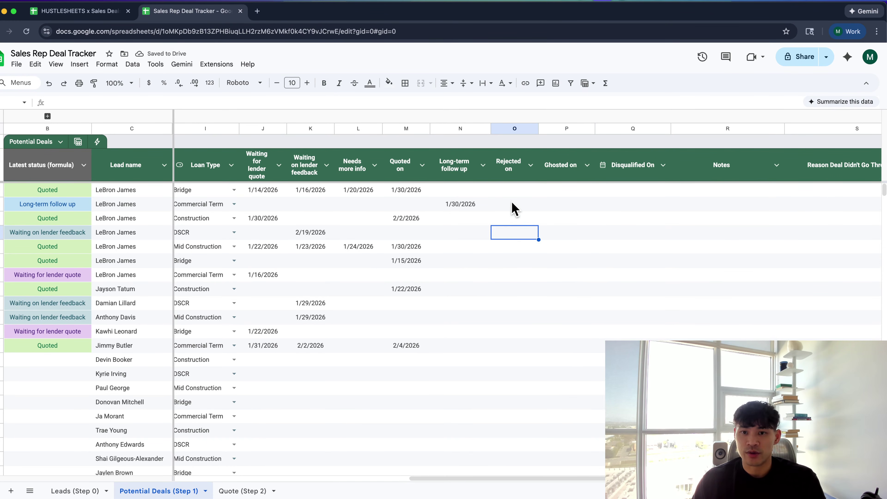
pyautogui.click(530, 165)
pyautogui.moveTo(619, 196)
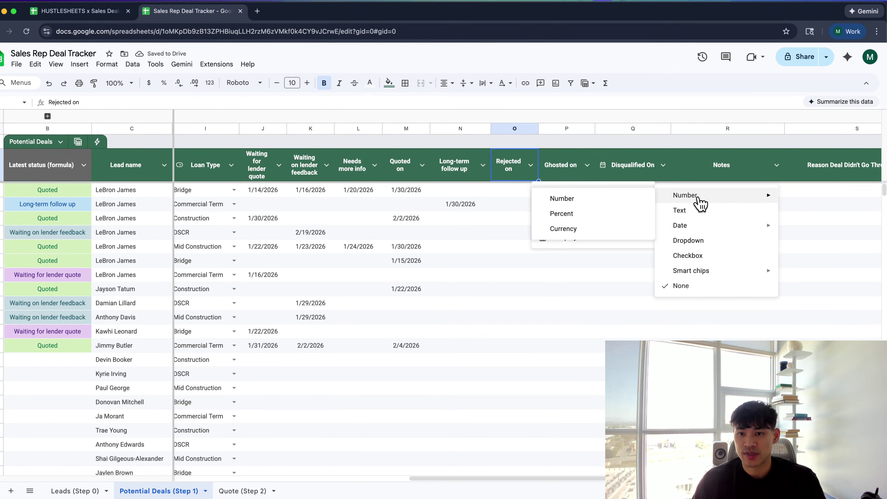
pyautogui.click(620, 230)
pyautogui.click(544, 205)
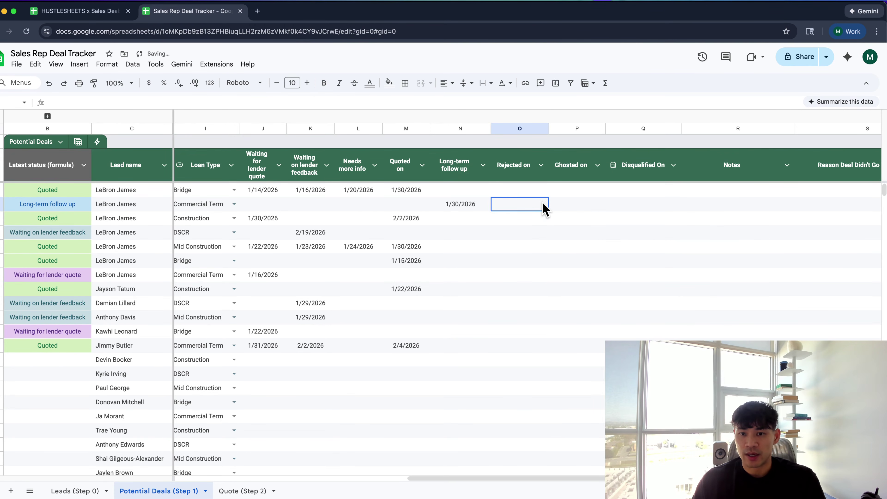
pyautogui.doubleClick(509, 191)
pyautogui.click(469, 193)
pyautogui.click(483, 165)
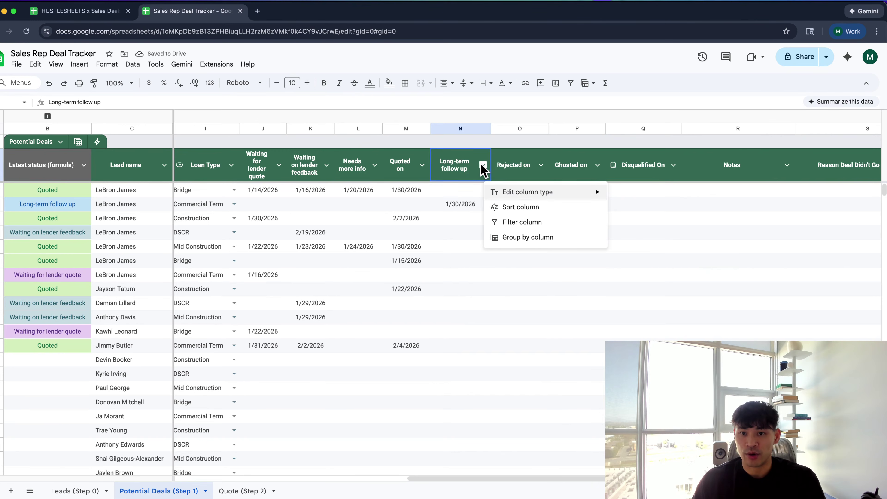
pyautogui.moveTo(502, 195)
pyautogui.moveTo(628, 199)
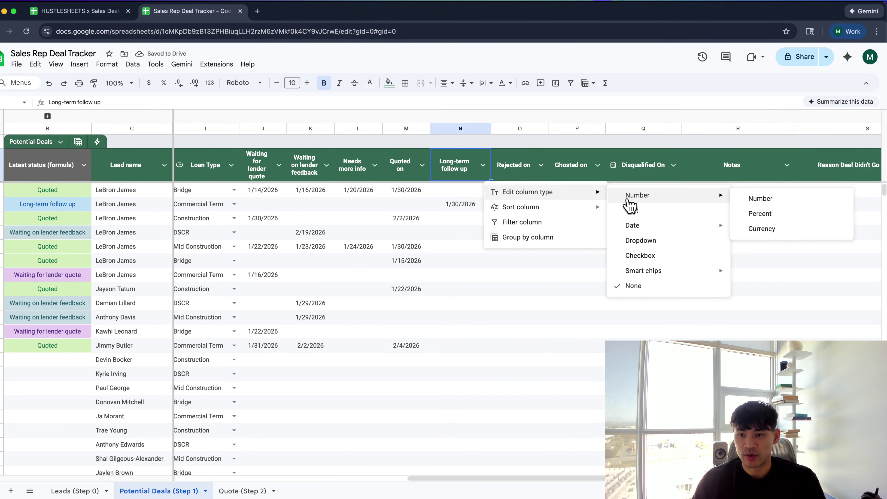
pyautogui.moveTo(674, 225)
pyautogui.click(754, 229)
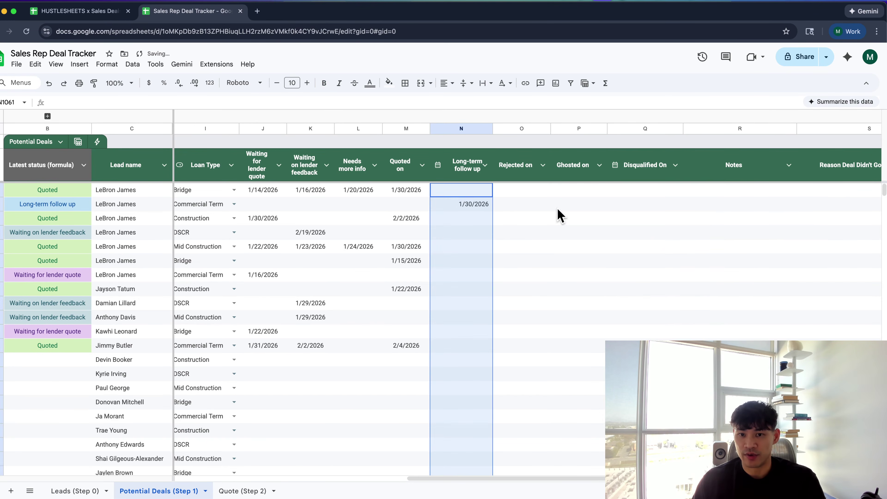
# Change the Quoted on and Needs more info columns to the Date type
pyautogui.click(421, 192)
pyautogui.click(421, 165)
pyautogui.moveTo(439, 194)
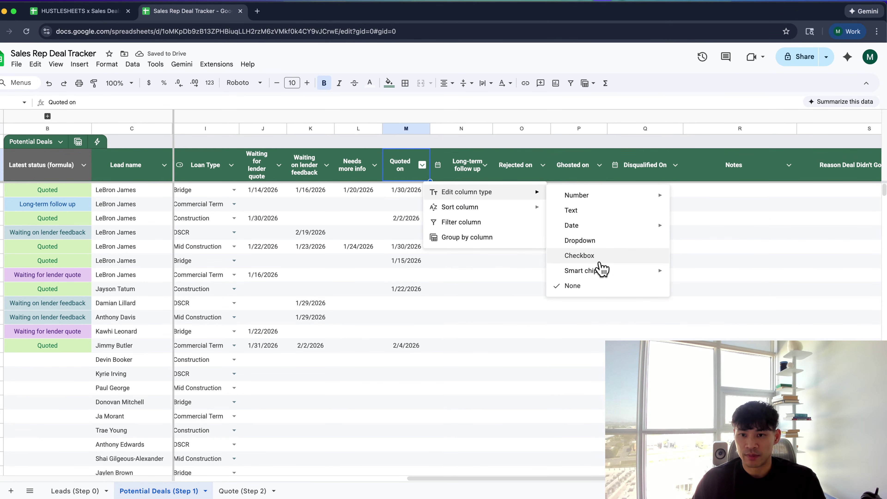
pyautogui.moveTo(594, 228)
pyautogui.click(725, 230)
pyautogui.click(366, 164)
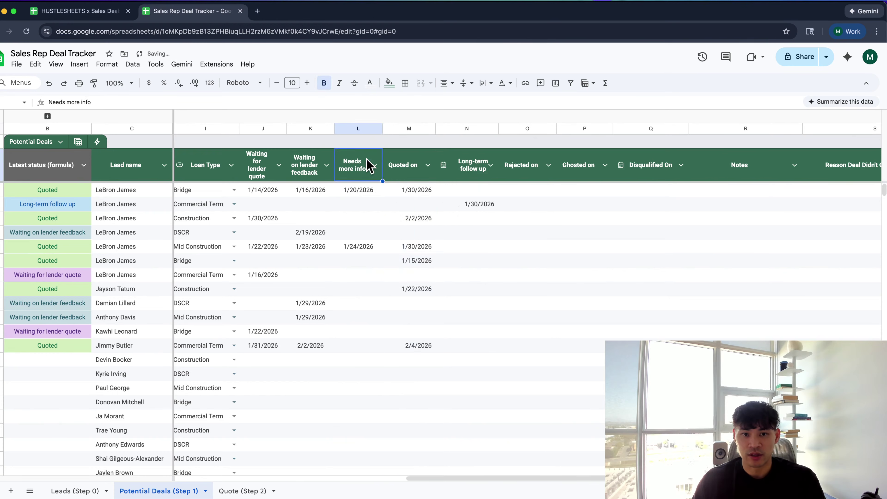
pyautogui.click(374, 165)
pyautogui.moveTo(421, 194)
pyautogui.moveTo(569, 227)
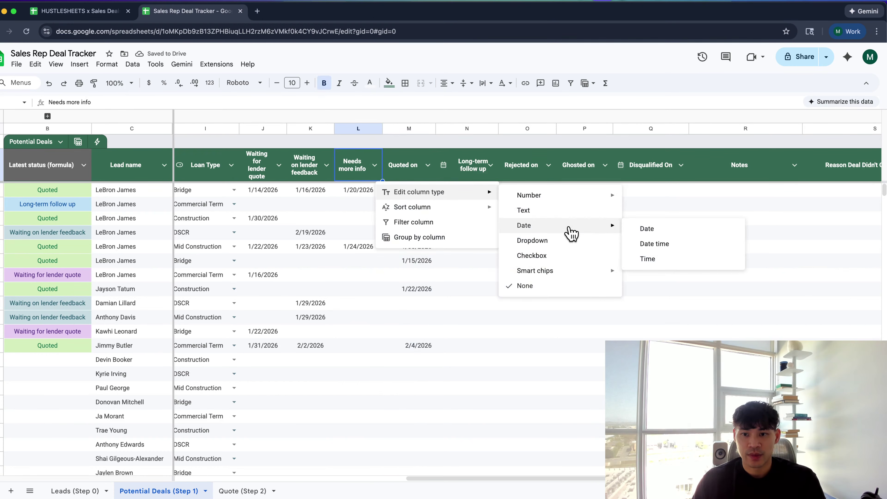
pyautogui.click(646, 234)
# Set the Waiting on lender feedback column type to Date
pyautogui.click(326, 165)
pyautogui.moveTo(371, 196)
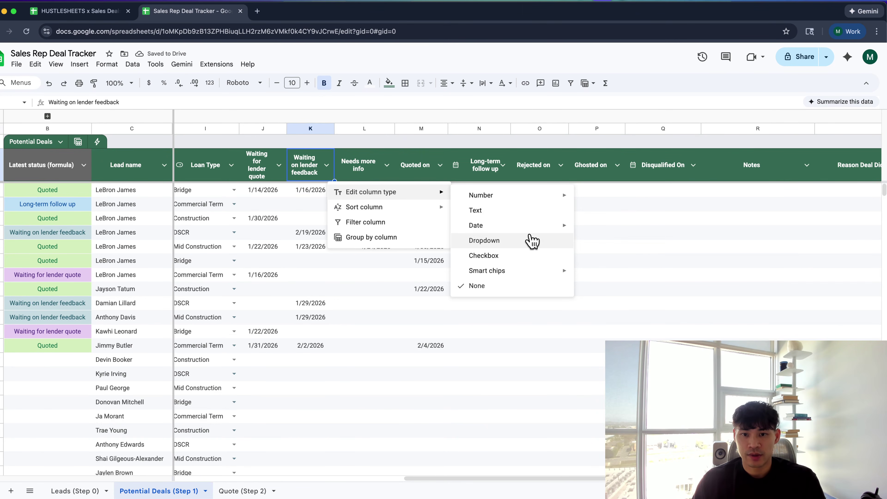
pyautogui.moveTo(559, 226)
pyautogui.click(594, 233)
pyautogui.click(279, 165)
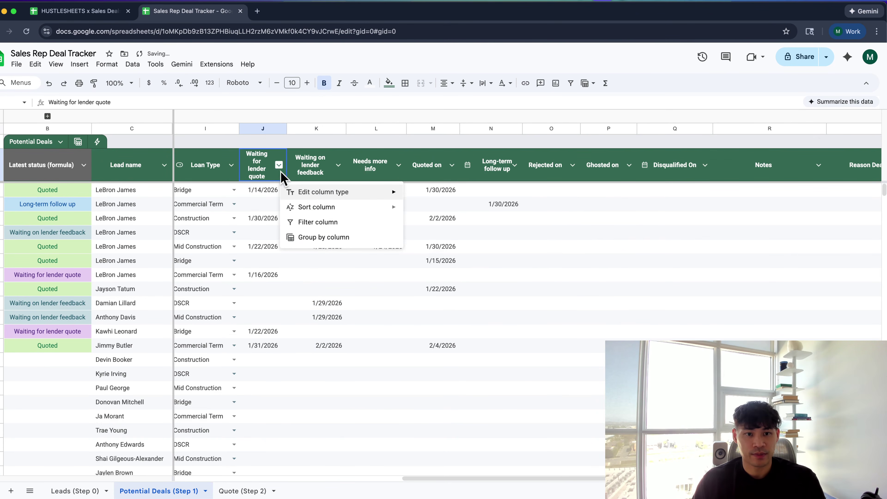
# Make the Waiting for lender quote column a Date-type column
pyautogui.moveTo(327, 192)
pyautogui.moveTo(512, 226)
pyautogui.click(562, 228)
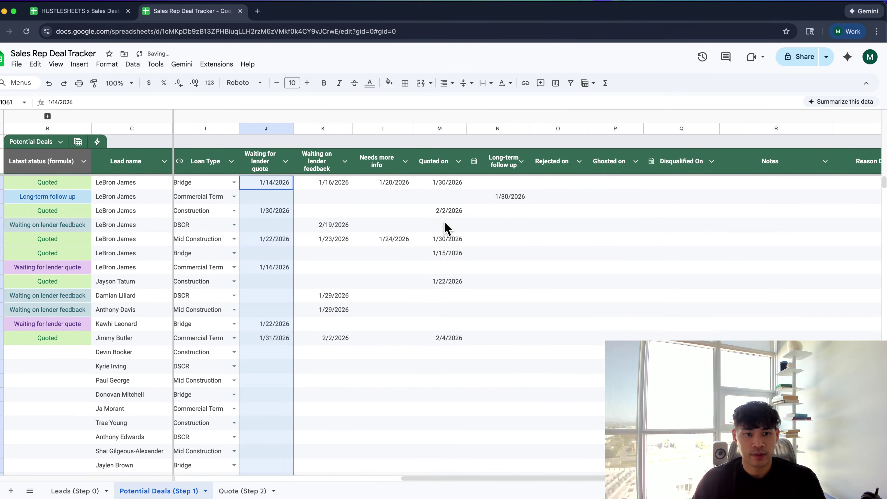
pyautogui.click(448, 229)
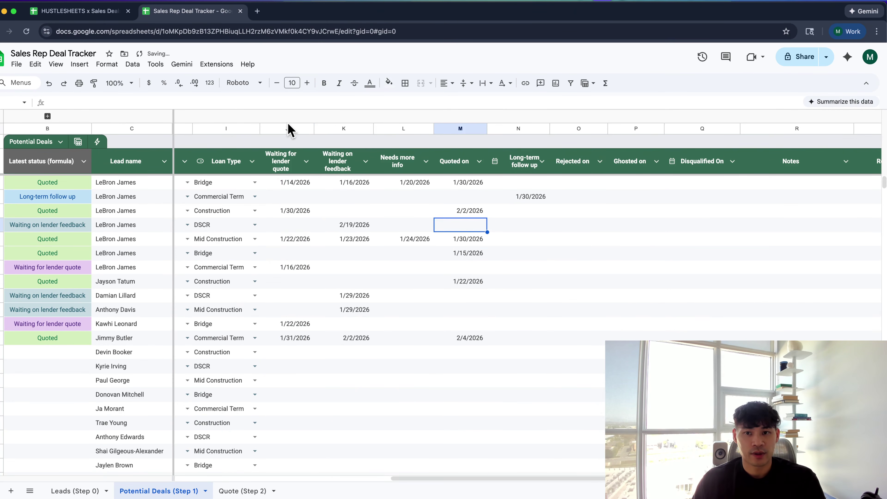
# Centre-align the status date columns J through Q
pyautogui.moveTo(290, 130); pyautogui.dragTo(690, 169)
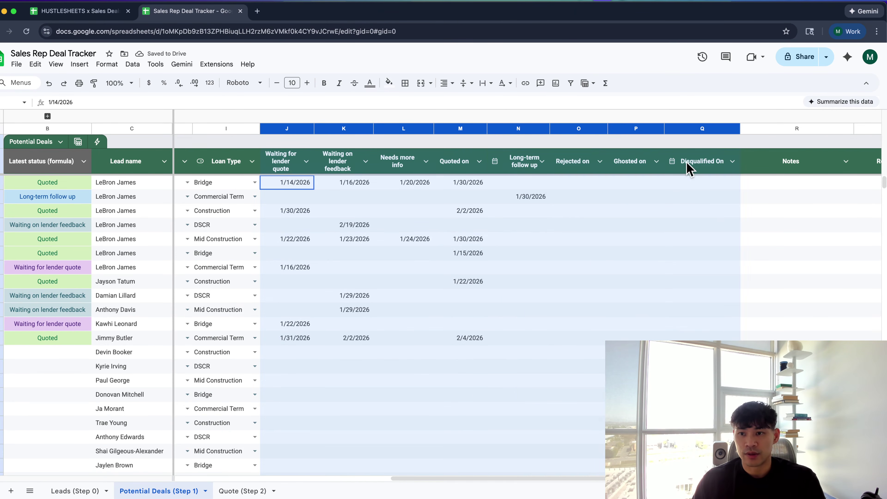
pyautogui.click(441, 83)
pyautogui.click(463, 99)
pyautogui.click(443, 185)
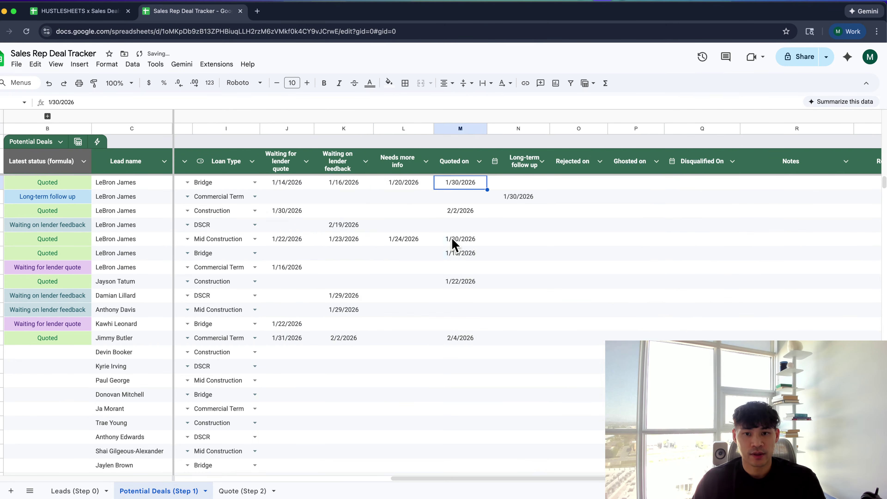
# Rename the Disqualified On header to 'DQ'd on' and narrow that column
pyautogui.hscroll(3, 452, 243)
pyautogui.click(609, 160)
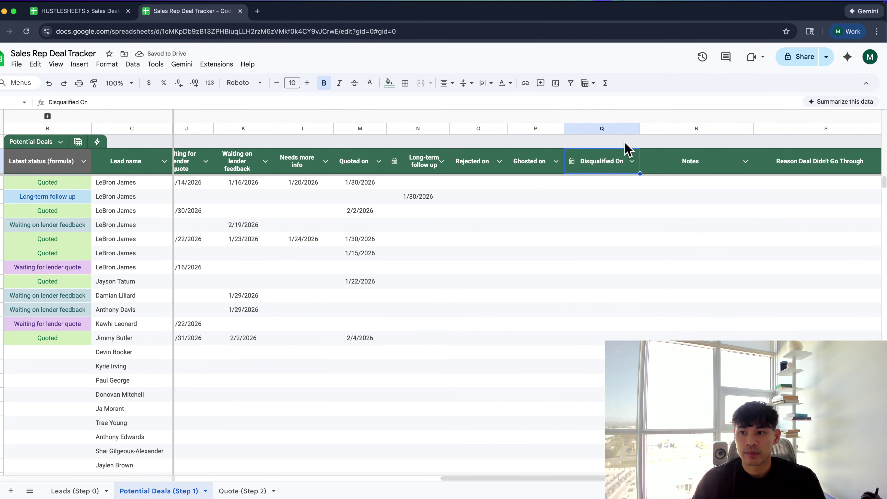
pyautogui.write('D')
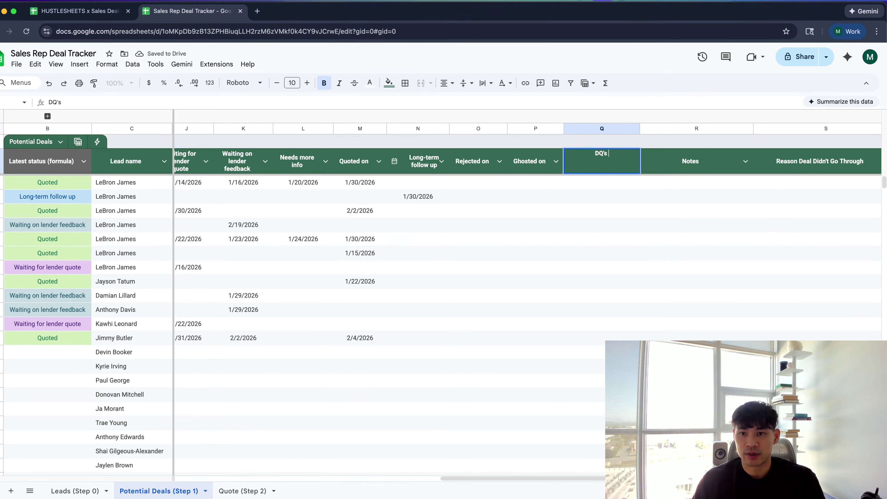
pyautogui.write("Q'd on")
pyautogui.press('Return')
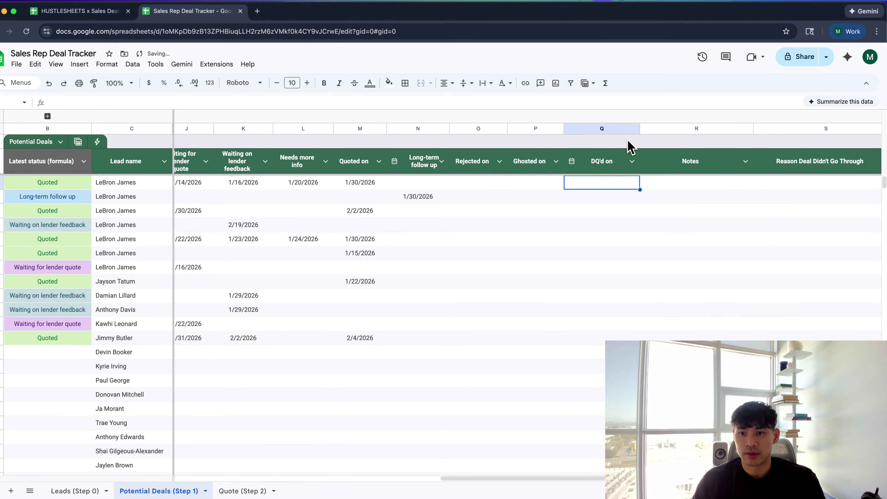
pyautogui.moveTo(640, 128); pyautogui.dragTo(619, 129)
pyautogui.hscroll(3, 641, 176)
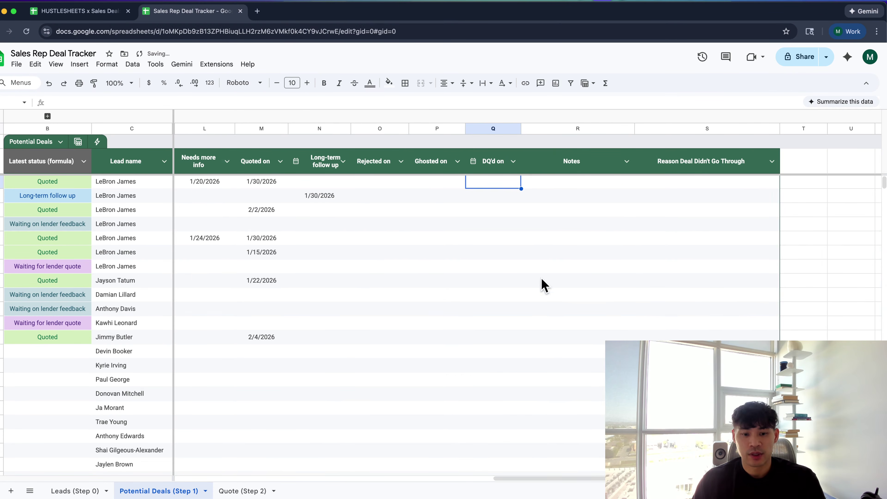
# Look over the Quoted on column, then go to the Quote (Step 2) sheet
pyautogui.click(205, 379)
pyautogui.hscroll(-5, 204, 377)
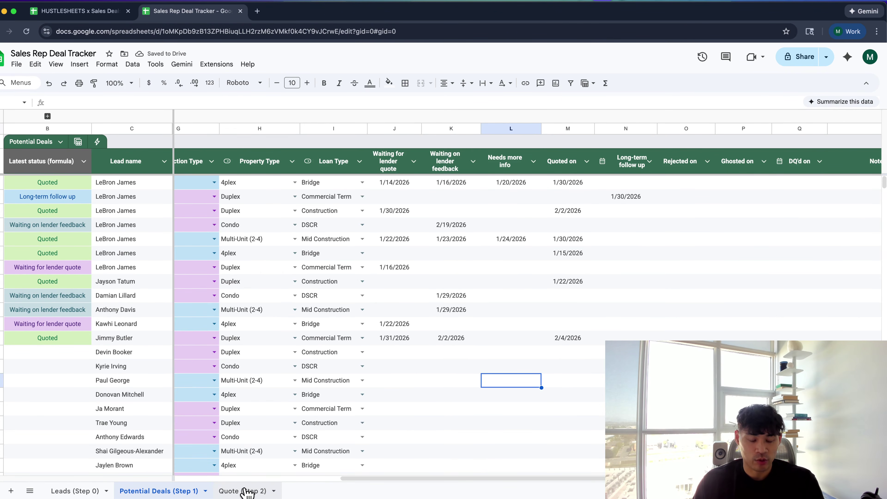
pyautogui.hscroll(2, 259, 415)
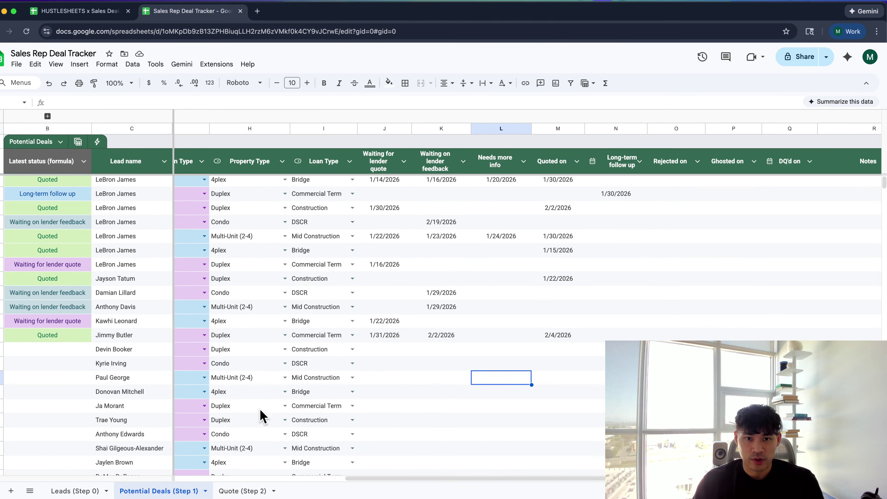
pyautogui.click(559, 162)
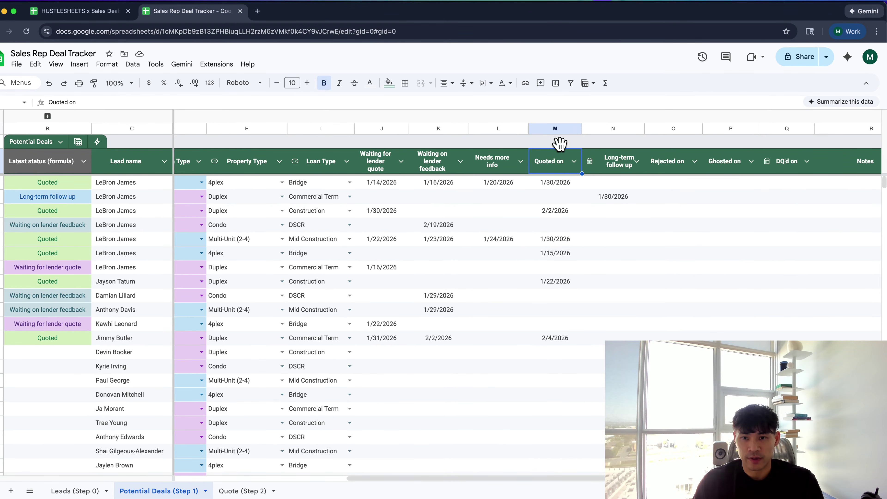
pyautogui.rightClick(552, 297)
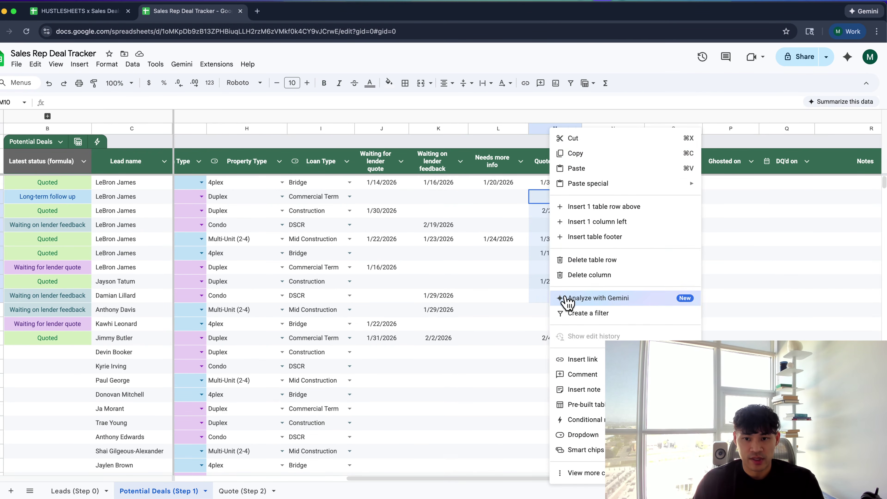
pyautogui.click(539, 297)
pyautogui.scroll(-8, 542, 318)
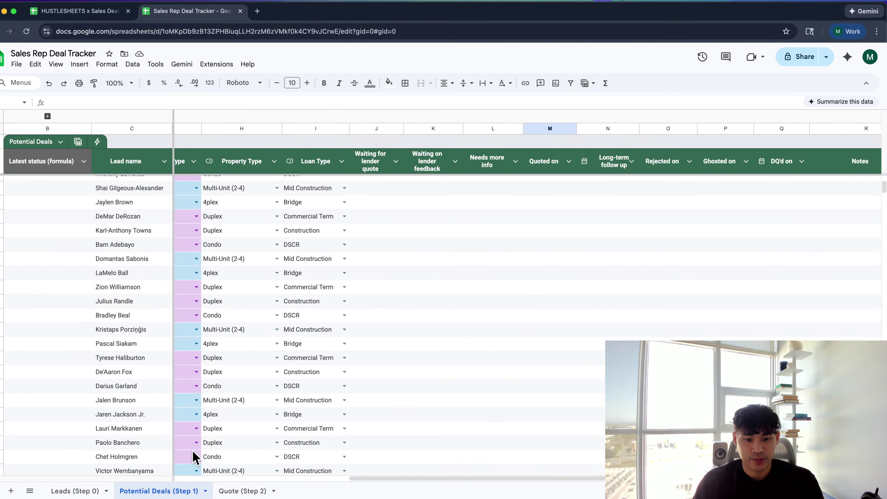
pyautogui.click(241, 490)
pyautogui.hscroll(10, 299, 306)
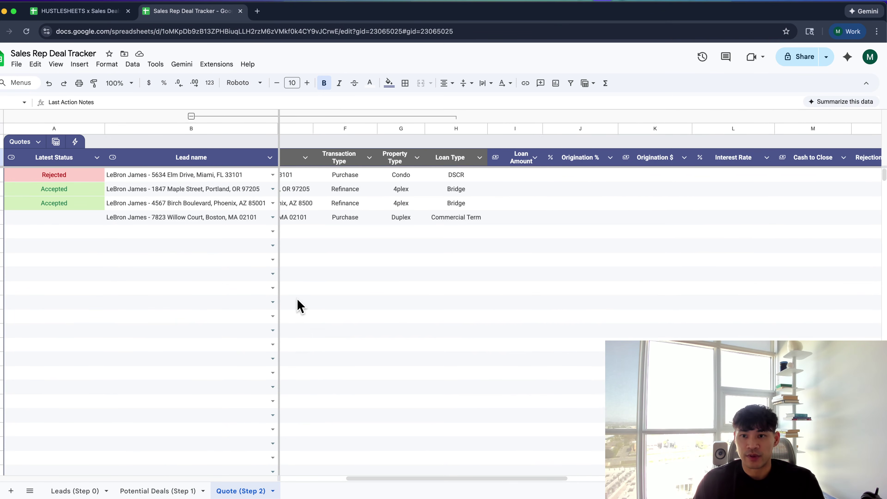
# Return to the Potential Deals (Step 1) sheet
pyautogui.hscroll(5, 301, 306)
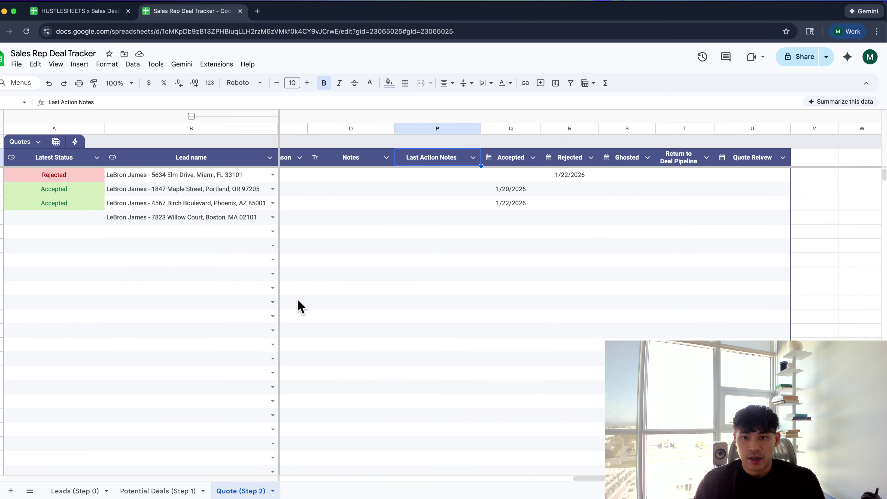
pyautogui.hscroll(-15, 300, 306)
pyautogui.hscroll(15, 300, 306)
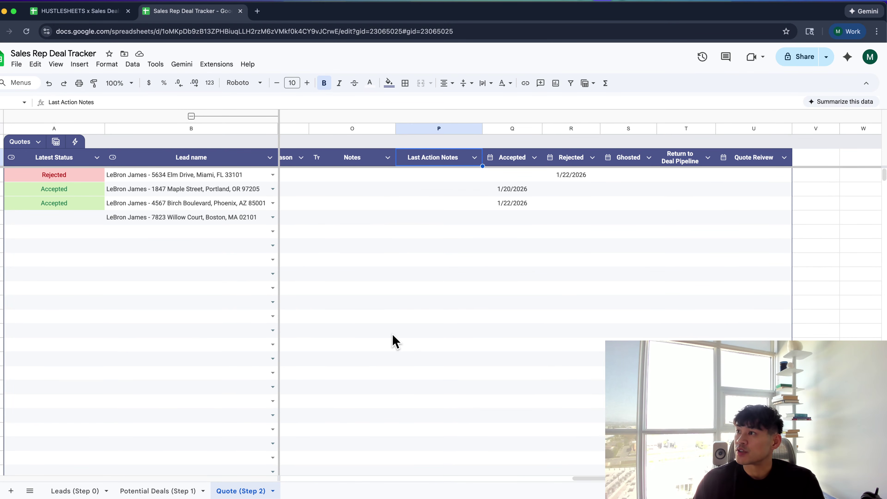
pyautogui.click(174, 490)
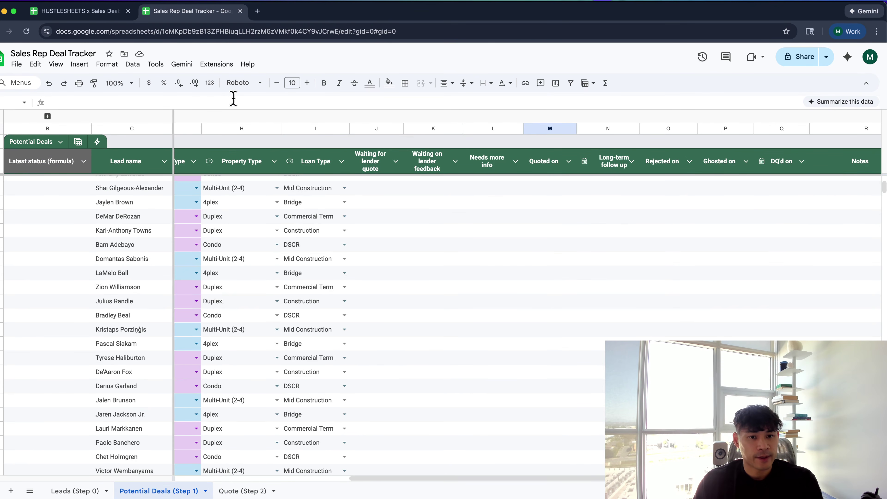
# Open a new browser tab and go to the suggested Looker Studio address
pyautogui.press('super+t')
pyautogui.write('lo')
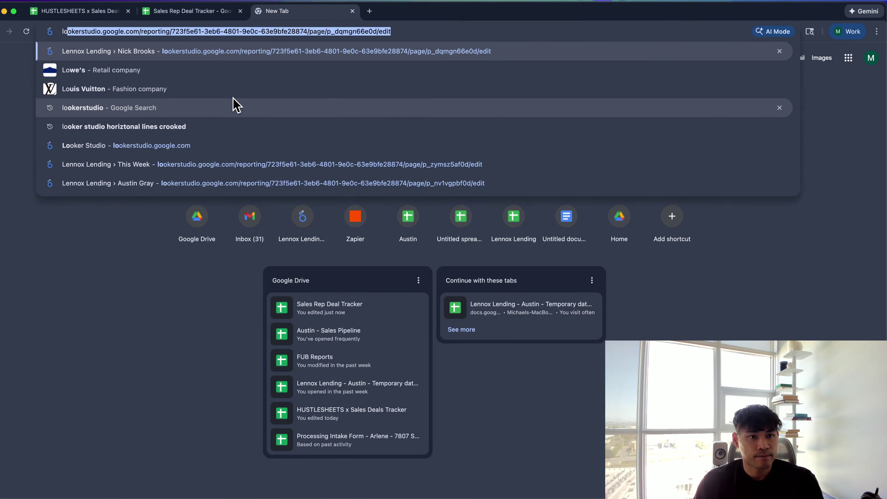
pyautogui.press('Return')
# Move the Lennox Lending report tab into its own browser window
pyautogui.moveTo(326, 14); pyautogui.dragTo(886, 252)
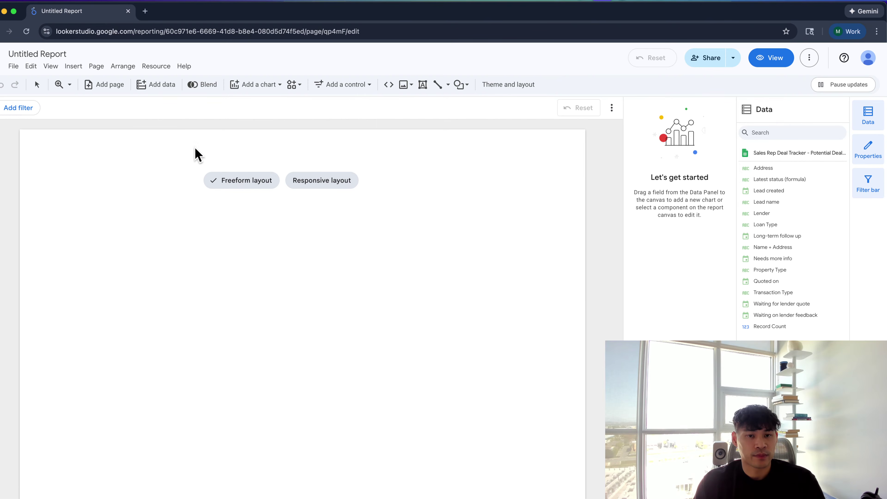
# Choose a freeform layout and title the report 'Deals Dashboard'
pyautogui.click(226, 179)
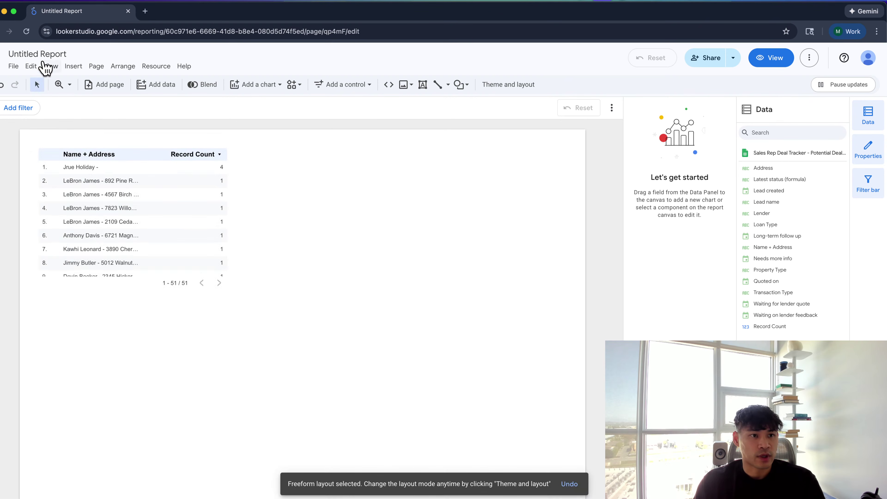
pyautogui.click(44, 53)
pyautogui.write('Quotes')
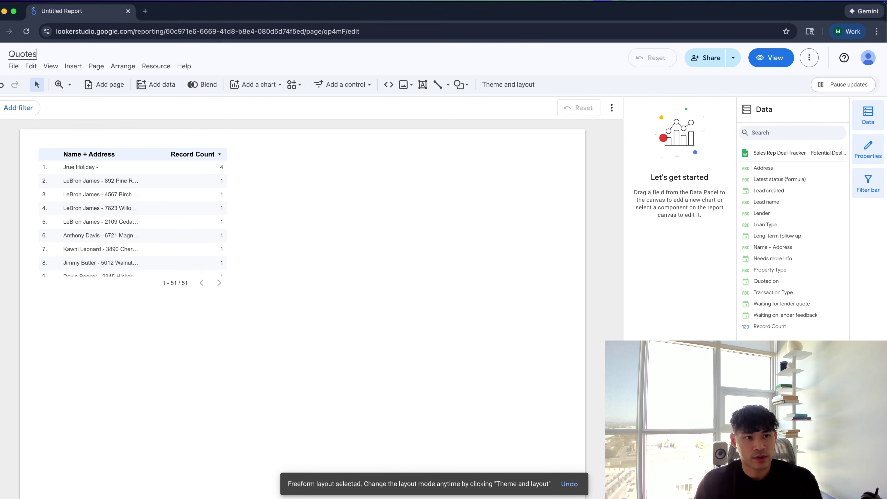
pyautogui.hotkey('ctrl', 'alt', 'Right')
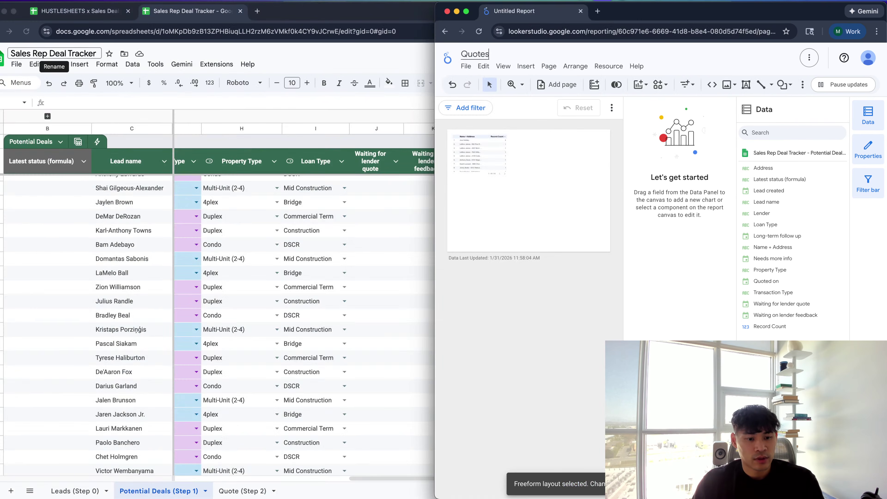
pyautogui.hotkey('ctrl', 'alt', 'Return')
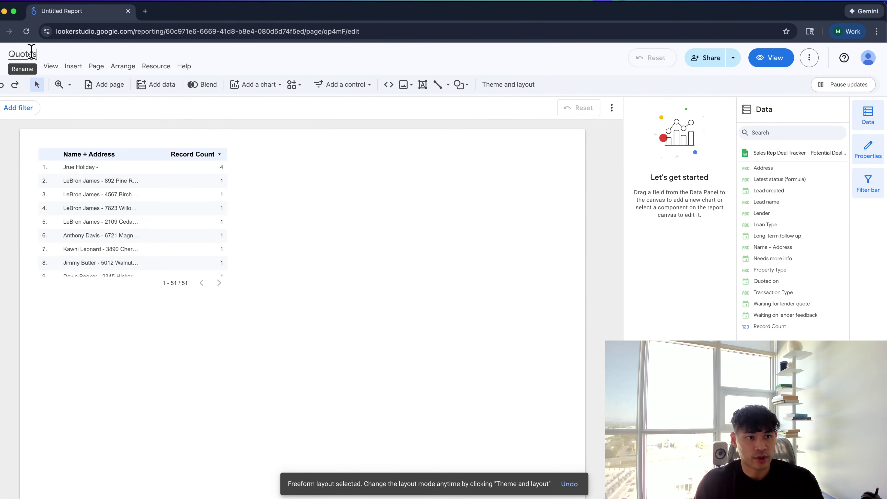
pyautogui.doubleClick(30, 54)
pyautogui.write('Deals Dashboard')
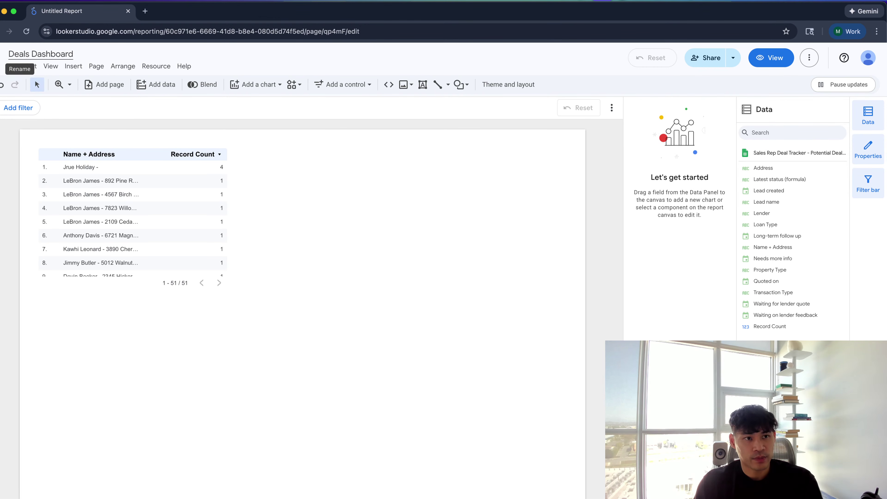
pyautogui.press('Return')
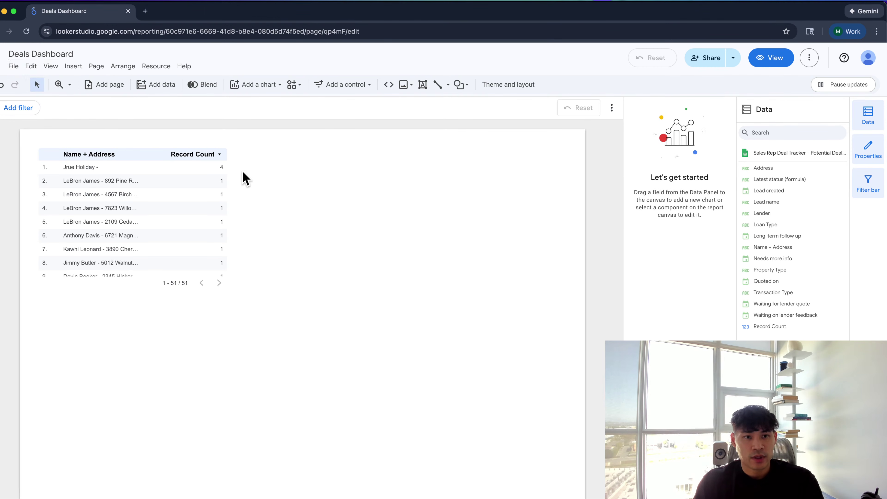
pyautogui.click(199, 179)
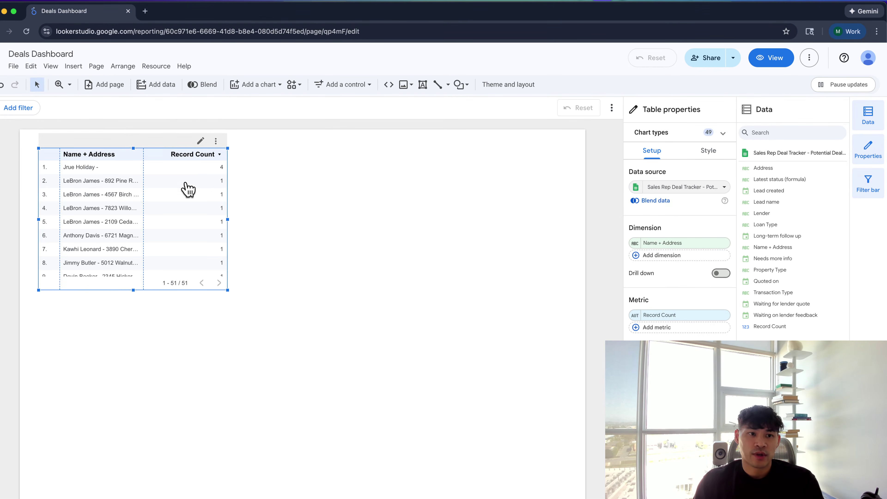
# Add a text box above the table: 'This page will show:' with bulleted deals converted to quotes and rejected
pyautogui.click(73, 66)
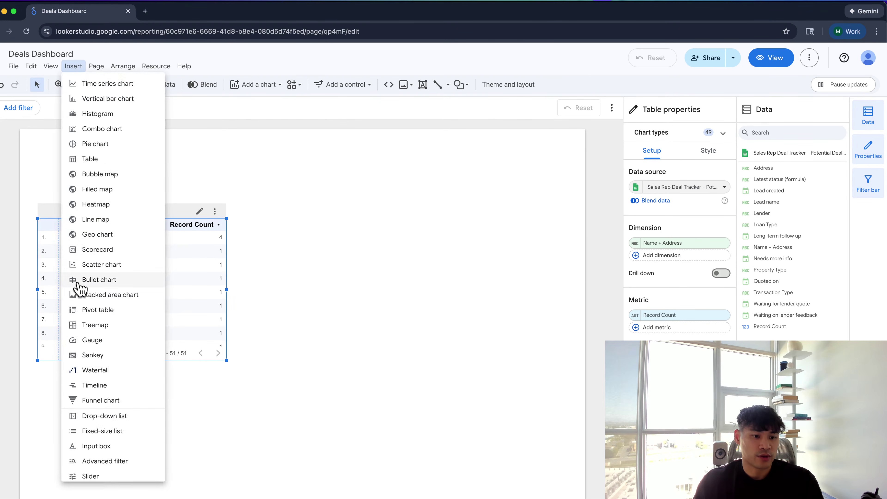
pyautogui.scroll(-5, 109, 410)
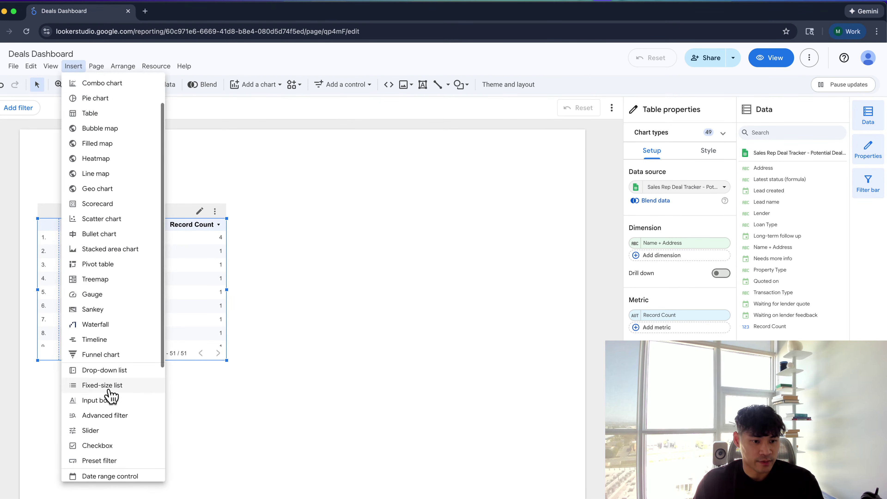
pyautogui.click(106, 437)
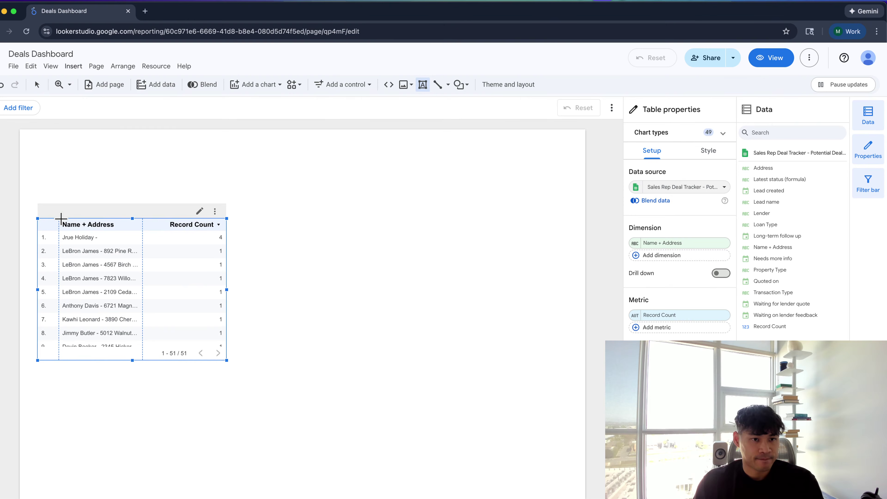
pyautogui.click(51, 156)
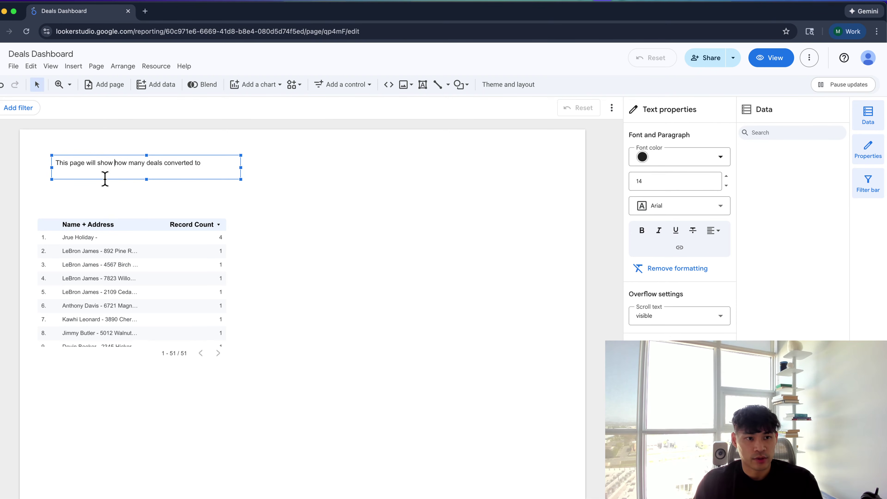
pyautogui.press('BackSpace')
pyautogui.write(':')
pyautogui.press('Return')
pyautogui.write('- how many deals were rejected')
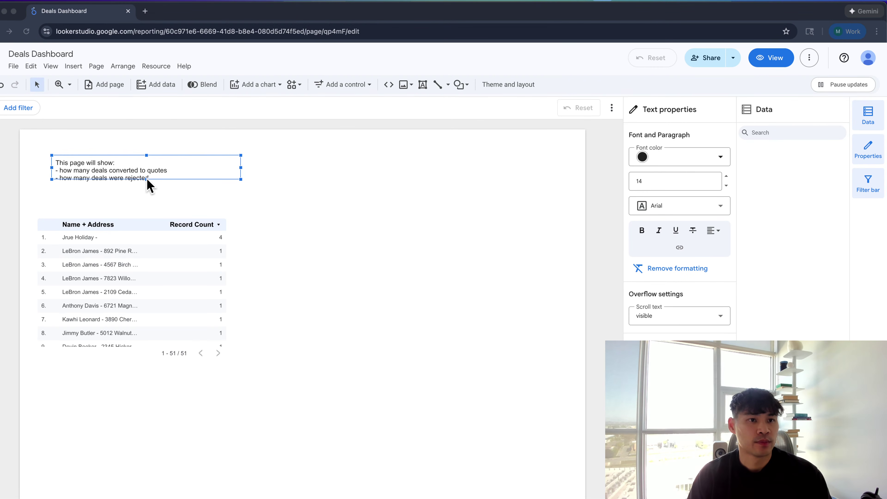
pyautogui.doubleClick(149, 187)
# Review the tracker's Waiting for lender quote and Waiting on lender feedback status columns
pyautogui.hotkey('ctrl', 'alt', 'Right')
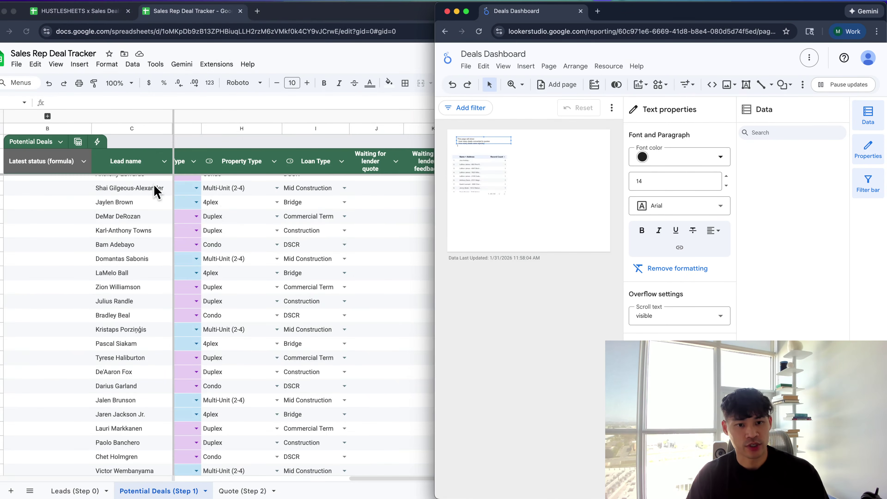
pyautogui.press('super+grave')
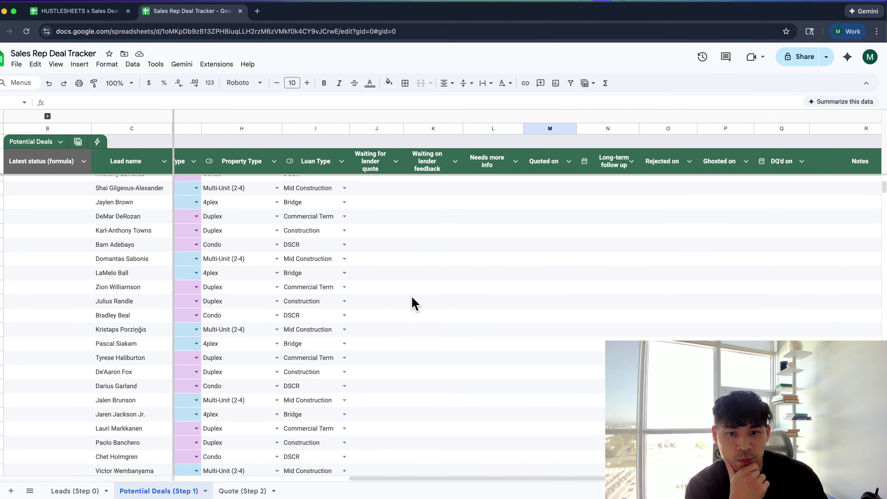
pyautogui.click(412, 303)
pyautogui.hscroll(-3, 316, 257)
pyautogui.hscroll(-2, 315, 258)
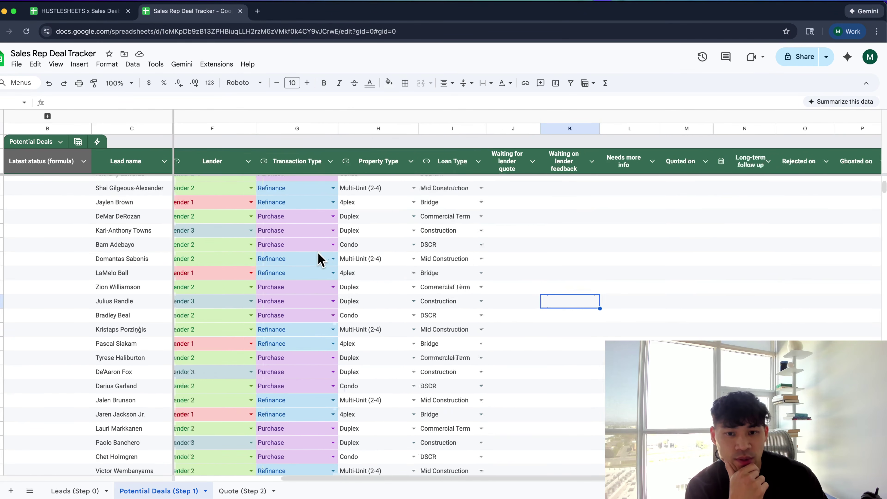
pyautogui.hscroll(4, 326, 257)
pyautogui.hscroll(-5, 326, 259)
pyautogui.click(327, 255)
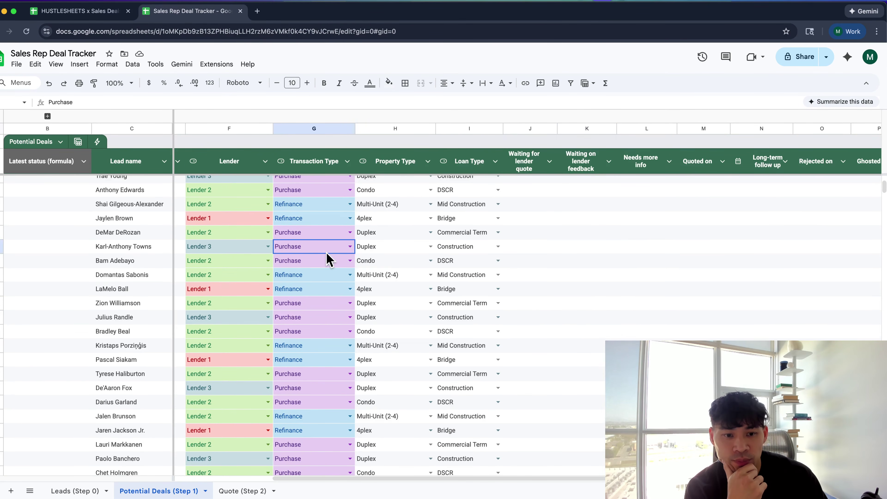
pyautogui.hscroll(6, 327, 255)
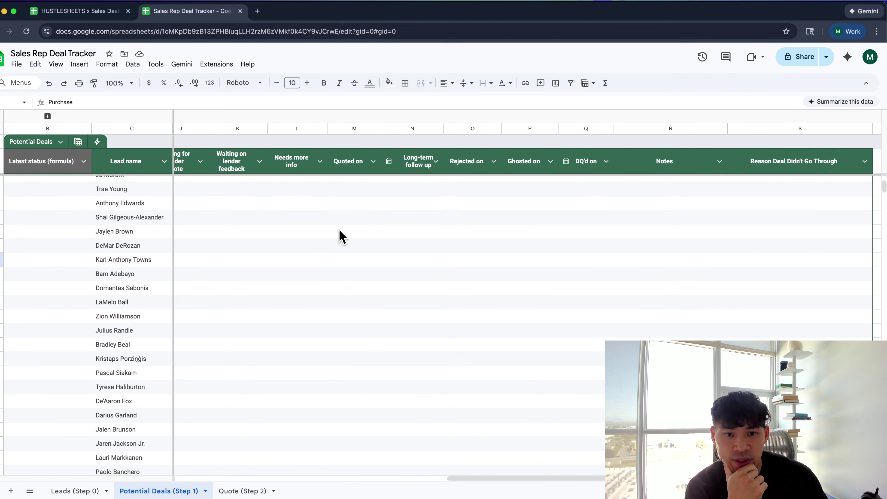
pyautogui.click(338, 233)
pyautogui.hscroll(-3, 327, 200)
pyautogui.click(332, 168)
pyautogui.click(381, 168)
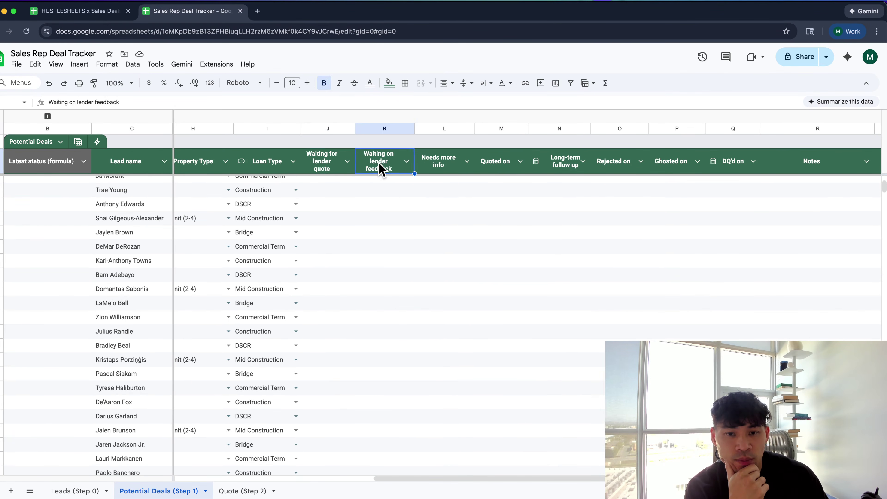
pyautogui.click(397, 209)
# Finish the dashboard note with a third bullet, '- current stage'
pyautogui.press('super+Tab')
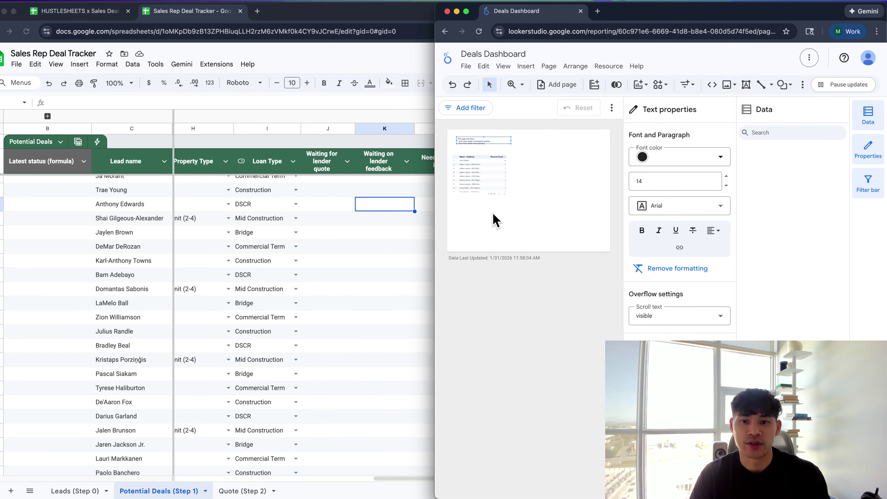
pyautogui.hotkey('ctrl', 'alt', 'Return')
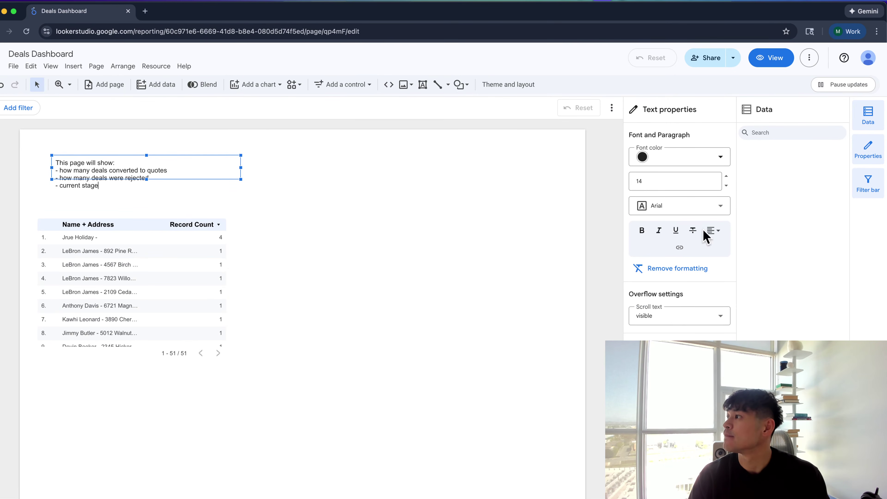
pyautogui.click(570, 268)
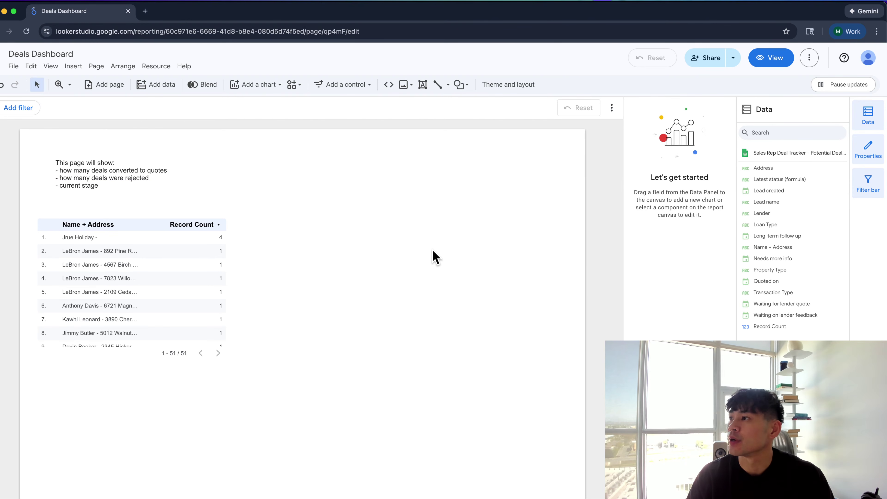
pyautogui.hotkey('ctrl', 'alt', 'Right')
# Scroll the Potential Deals (Step 1) table back to the lead detail columns
pyautogui.click(428, 294)
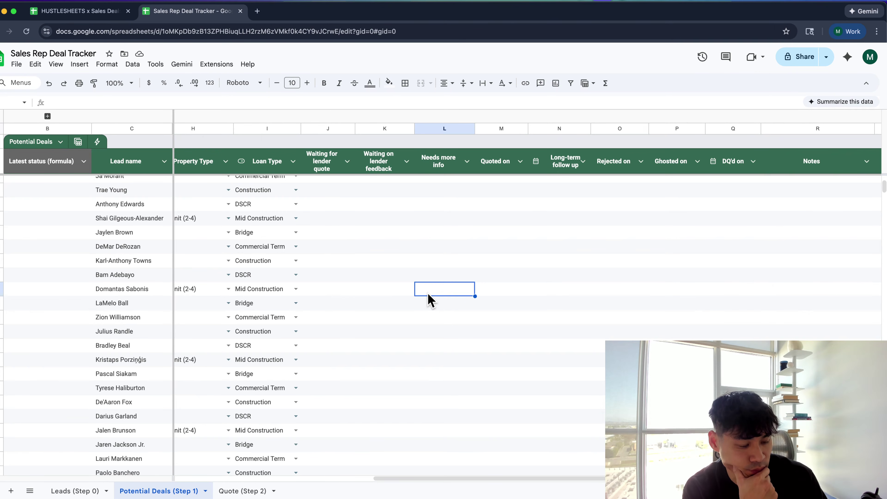
pyautogui.click(410, 333)
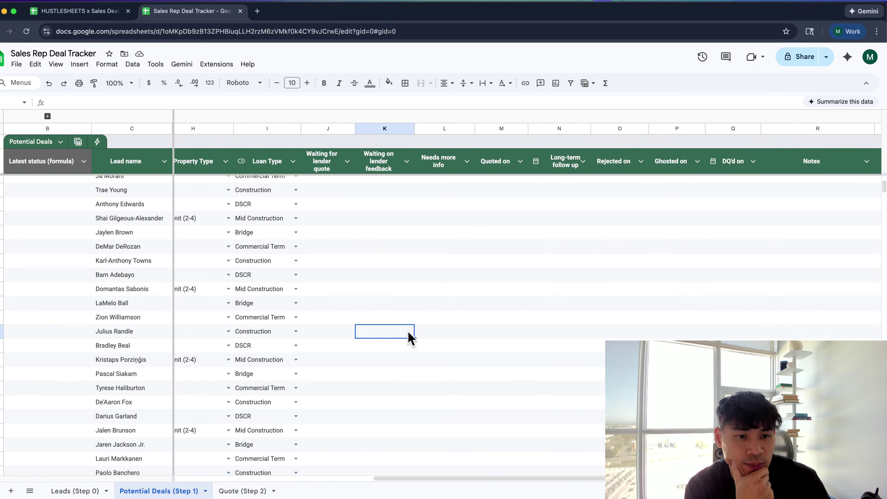
pyautogui.hscroll(-10, 409, 336)
pyautogui.scroll(-6, 410, 337)
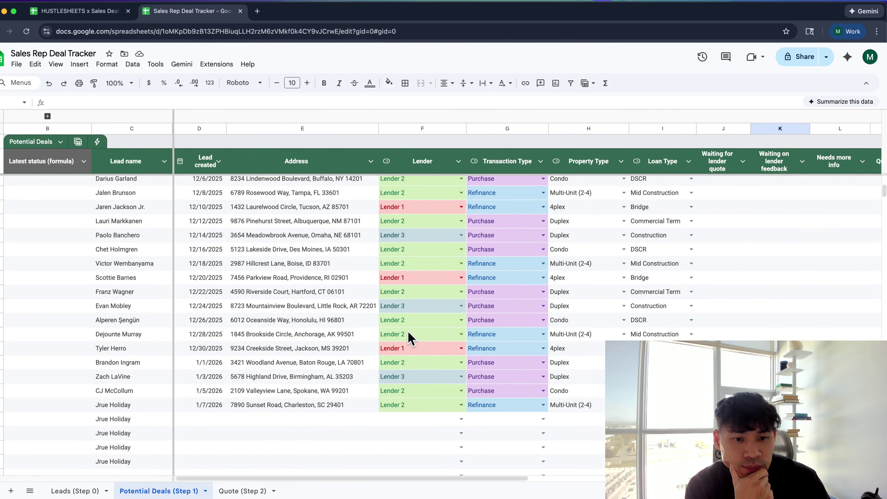
pyautogui.hscroll(10, 408, 332)
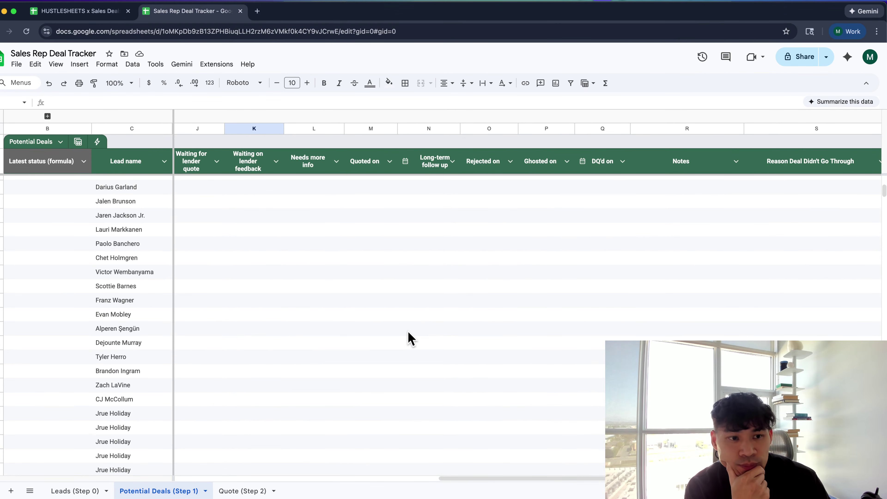
pyautogui.hscroll(-10, 411, 338)
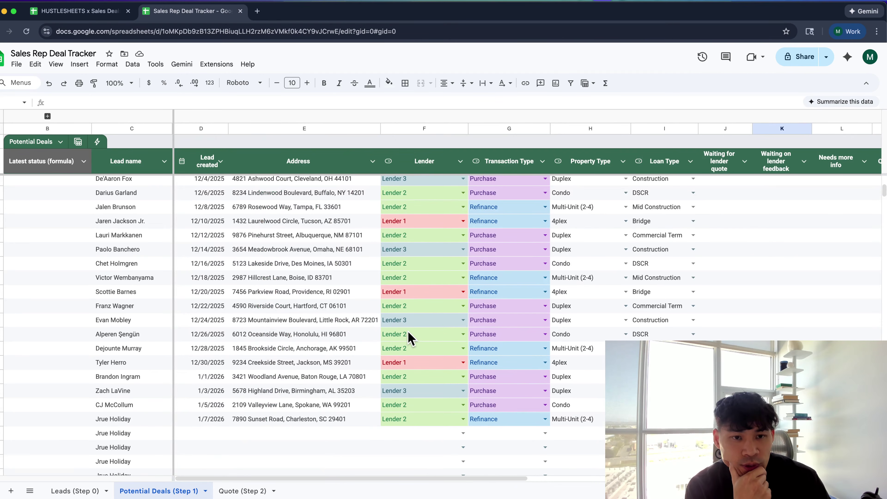
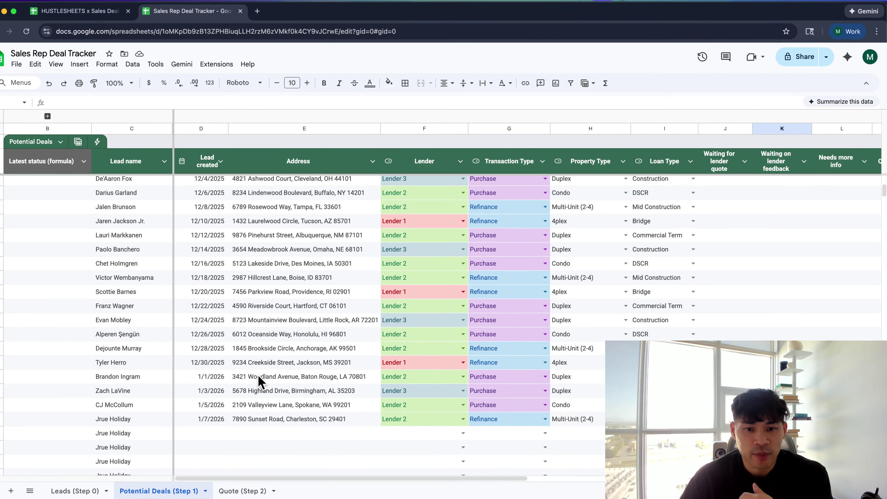
# Scan the Potential Deals (Step 1) columns and rows, then open the Quote (Step 2) sheet
pyautogui.scroll(10, 260, 381)
pyautogui.hscroll(5, 259, 382)
pyautogui.hscroll(5, 259, 381)
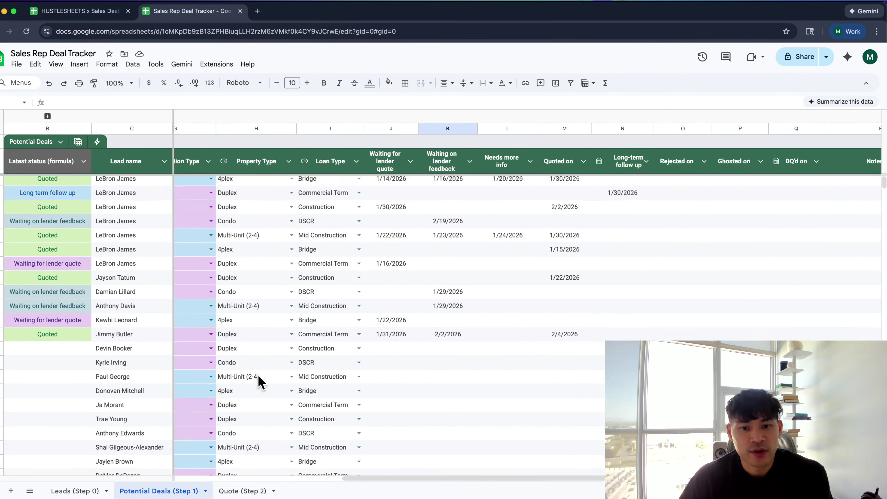
pyautogui.hscroll(5, 259, 382)
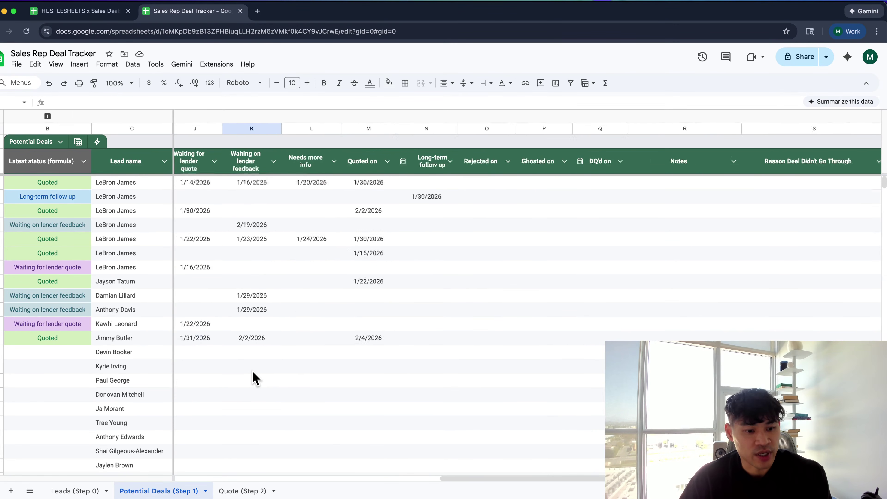
pyautogui.hscroll(1, 255, 378)
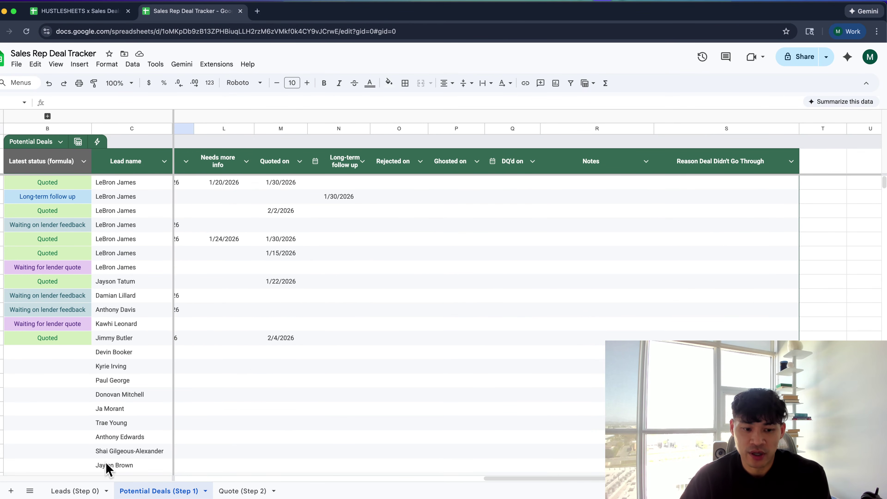
pyautogui.hscroll(-5, 370, 236)
pyautogui.hscroll(-5, 369, 233)
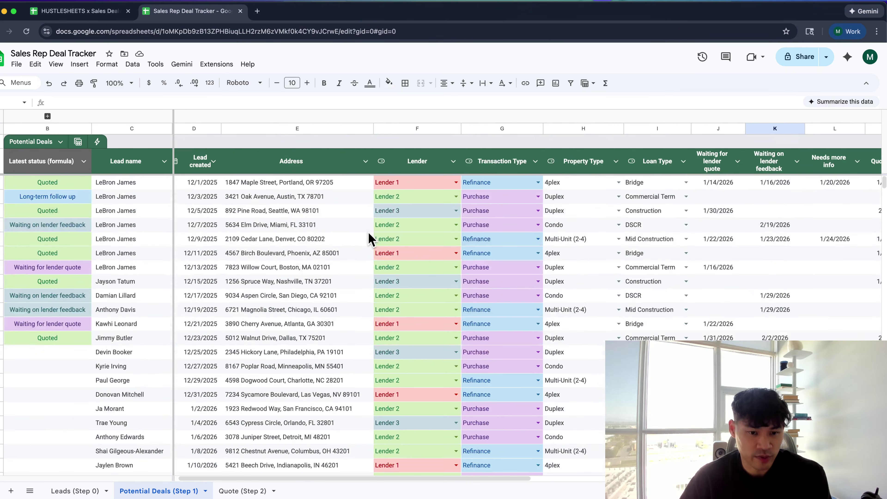
pyautogui.scroll(-15, 370, 239)
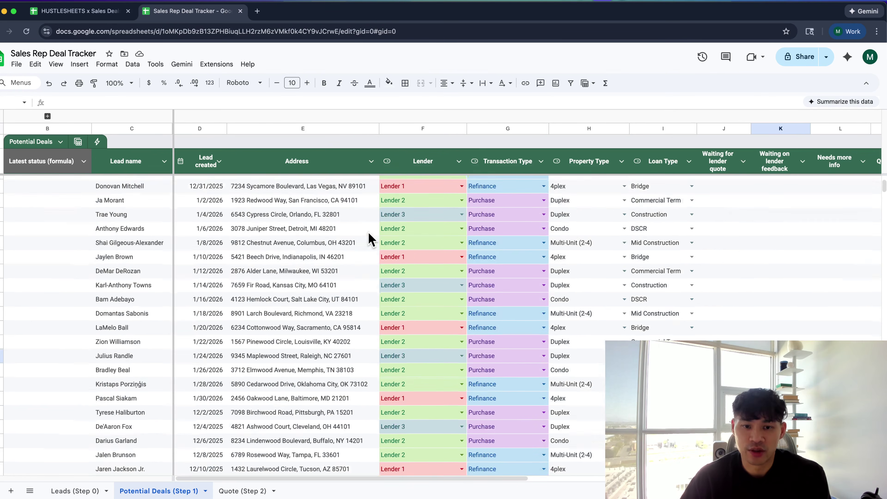
pyautogui.scroll(-5, 370, 239)
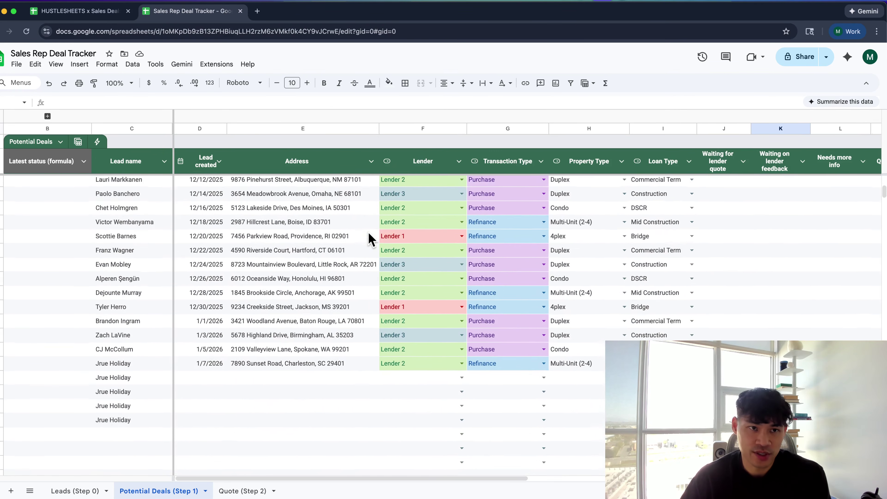
pyautogui.scroll(-2, 370, 239)
pyautogui.hscroll(1, 371, 240)
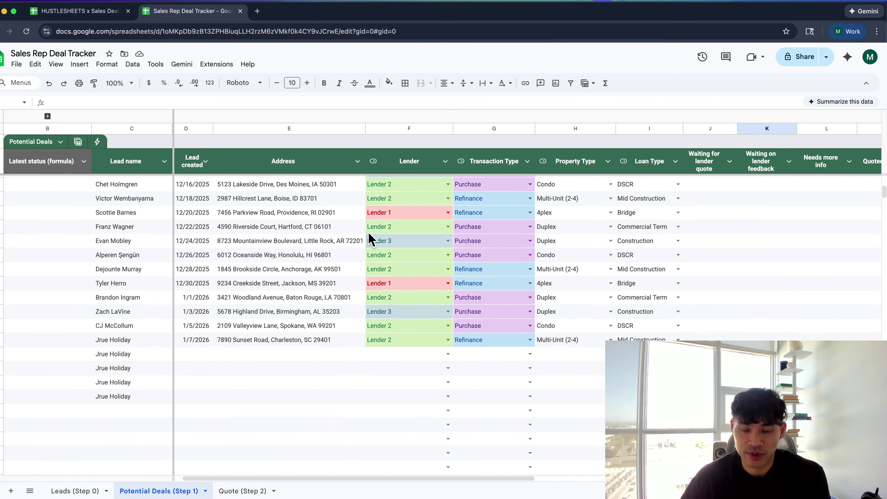
pyautogui.scroll(-1, 371, 239)
pyautogui.hscroll(-1, 371, 240)
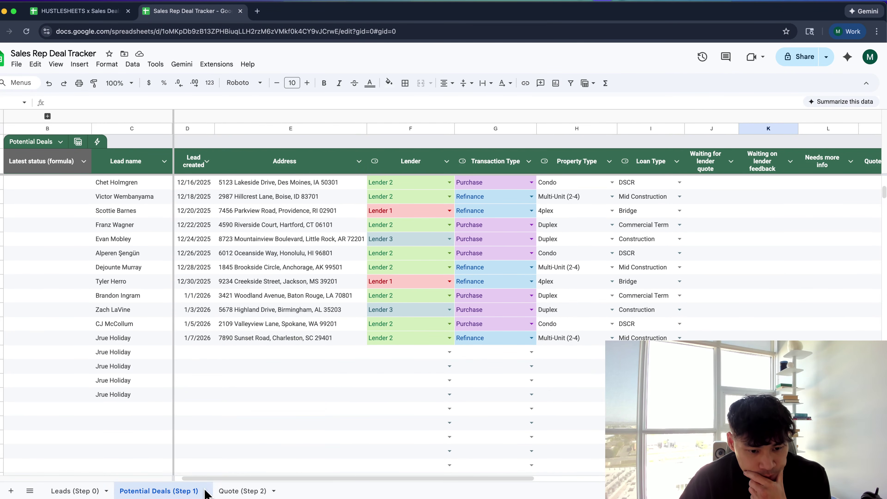
pyautogui.click(227, 491)
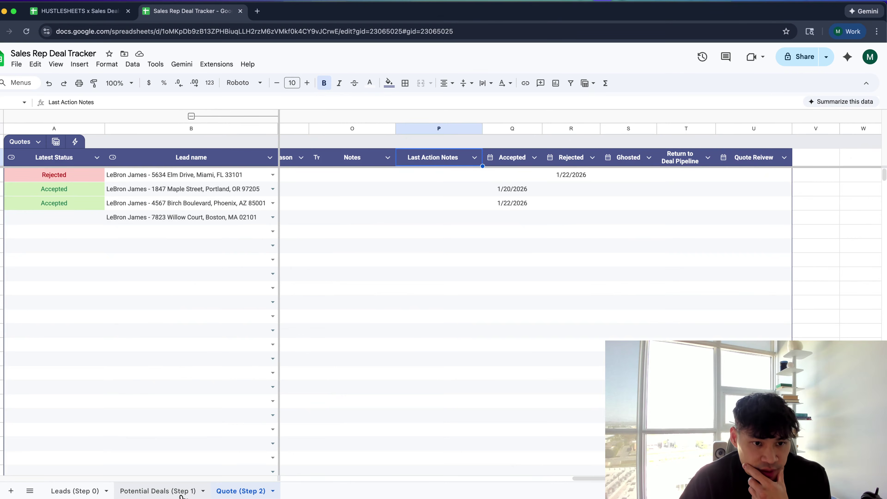
# Add a blank sheet named 'Dashboards' and place it after Quote (Step 2)
pyautogui.click(181, 493)
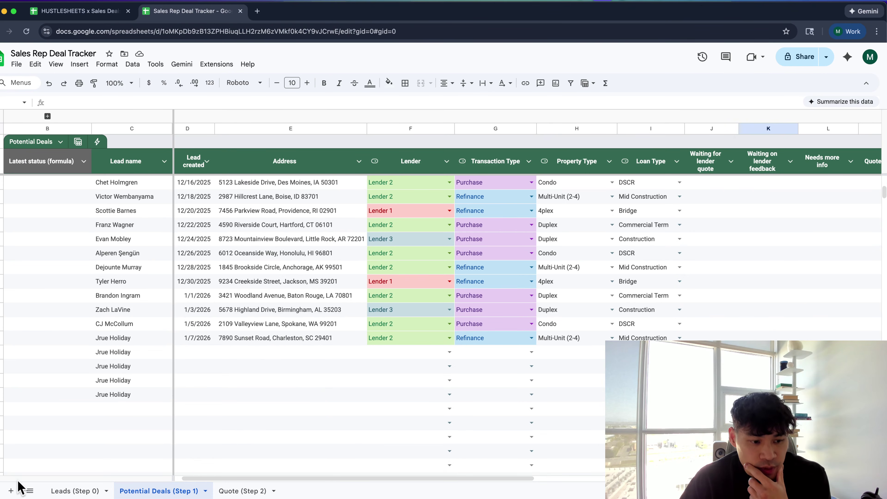
pyautogui.click(11, 490)
pyautogui.moveTo(216, 491); pyautogui.dragTo(65, 489)
pyautogui.doubleClick(69, 492)
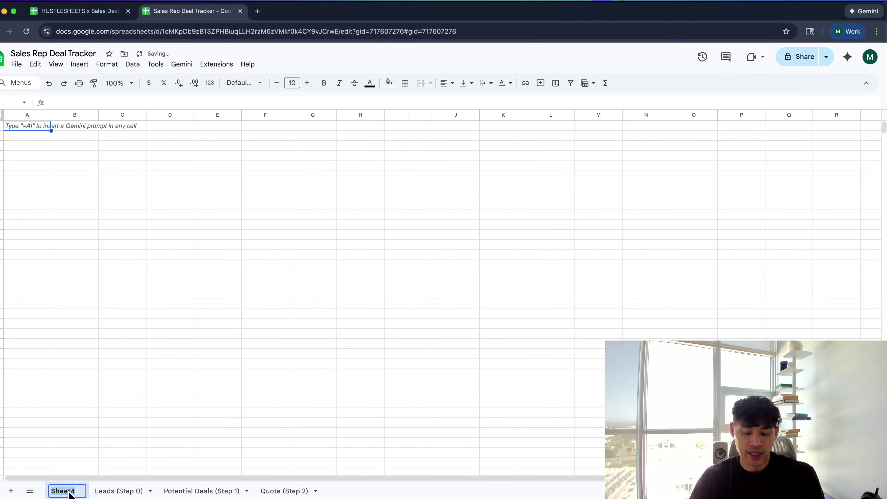
pyautogui.write('Dashboards')
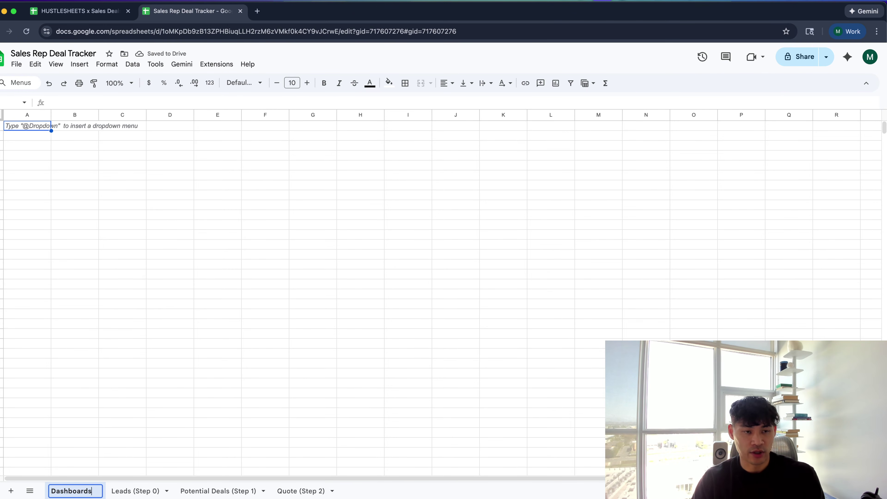
pyautogui.press('Return')
pyautogui.moveTo(61, 494); pyautogui.dragTo(319, 496)
pyautogui.click(307, 383)
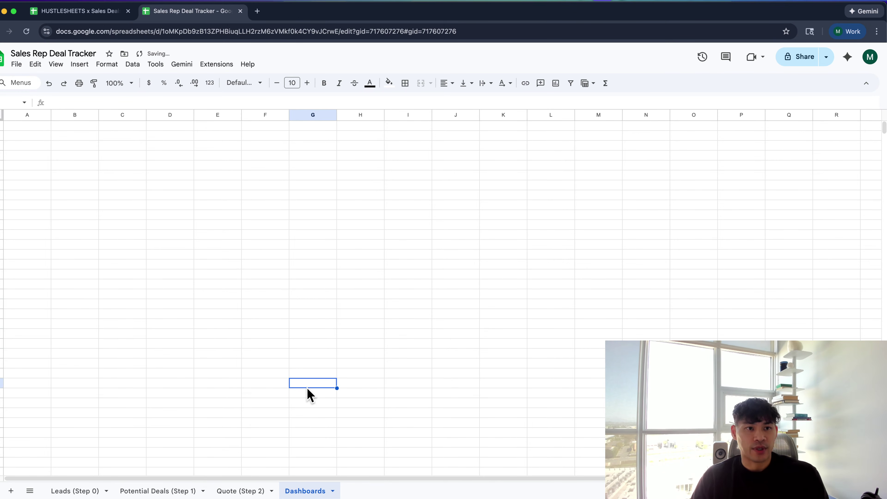
pyautogui.press('super+Tab')
# Inspect the table chart's Potential Deals source, Name + Address dimension and Record Count metric
pyautogui.hotkey('ctrl', 'alt', 'Return')
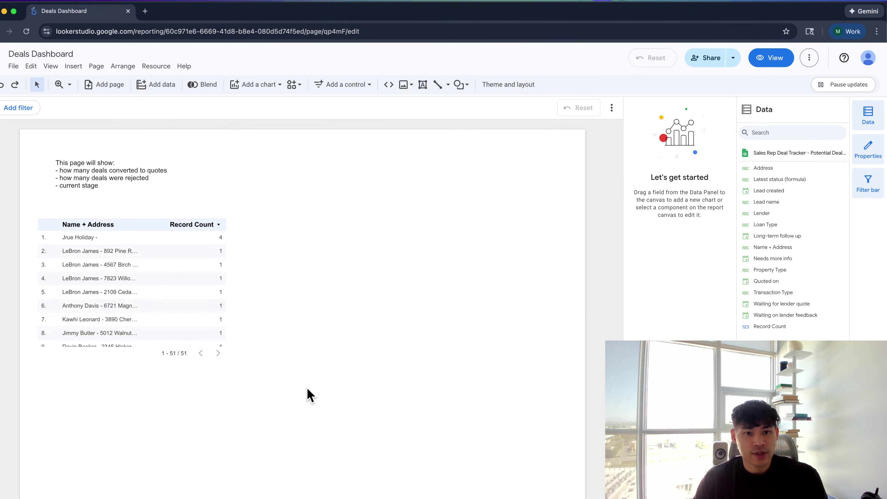
pyautogui.click(178, 283)
pyautogui.click(123, 184)
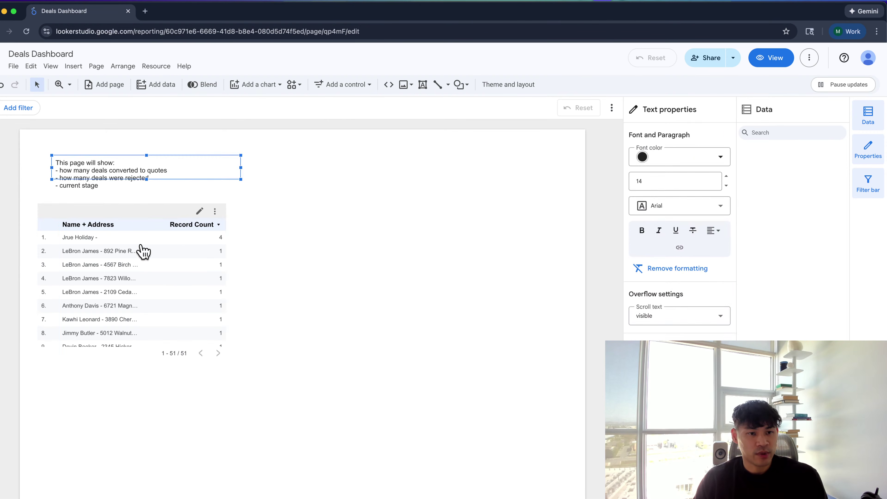
pyautogui.click(141, 257)
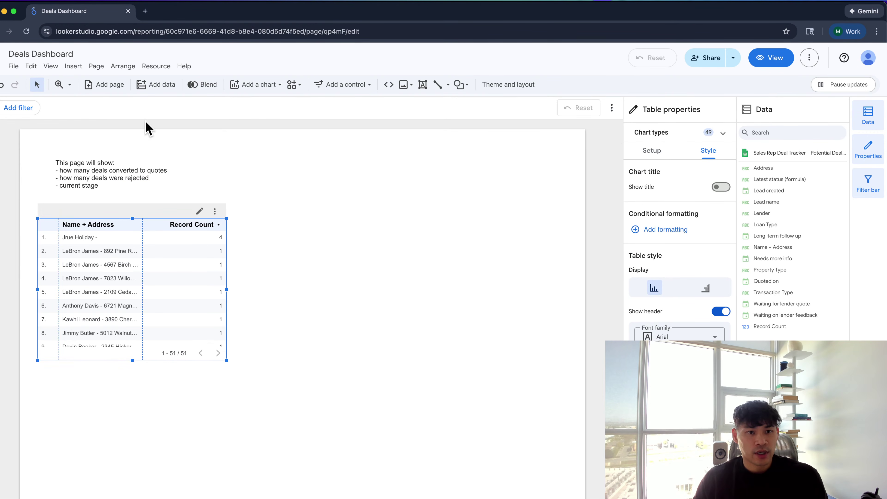
pyautogui.click(659, 153)
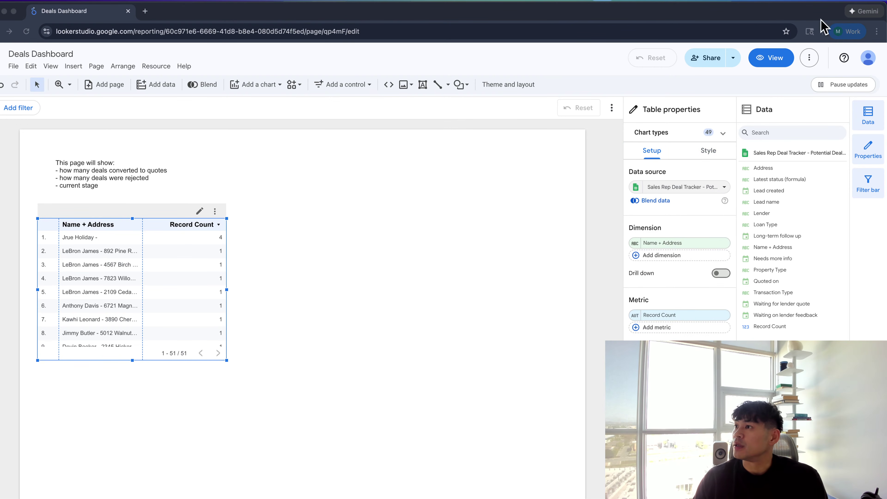
pyautogui.rightClick(292, 273)
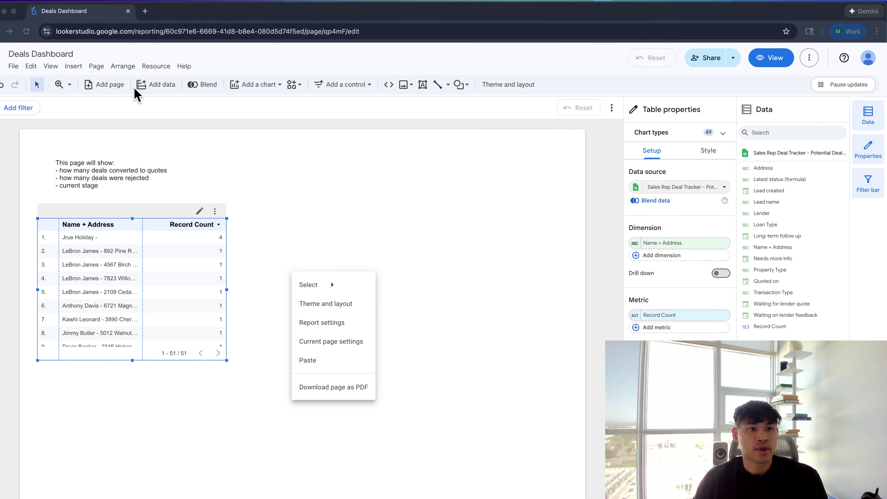
# Inspect column M, Quoted on, in the Potential Deals (Step 1) sheet
pyautogui.press('super+grave')
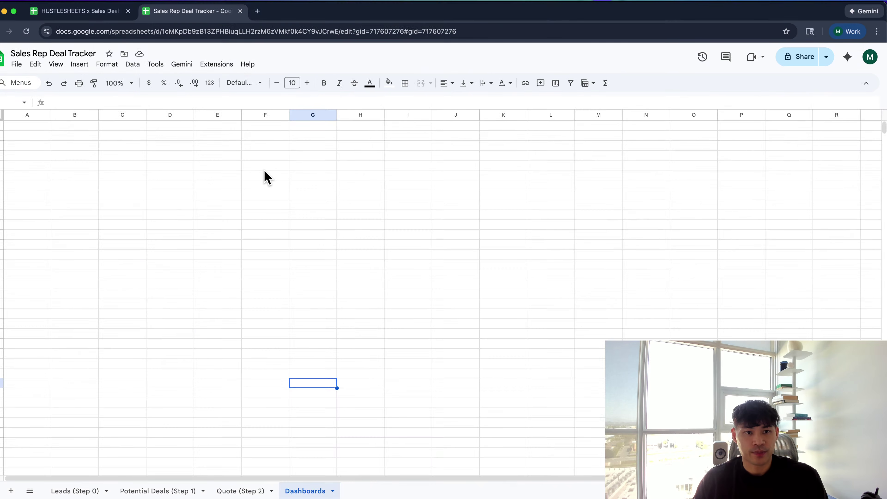
pyautogui.click(159, 491)
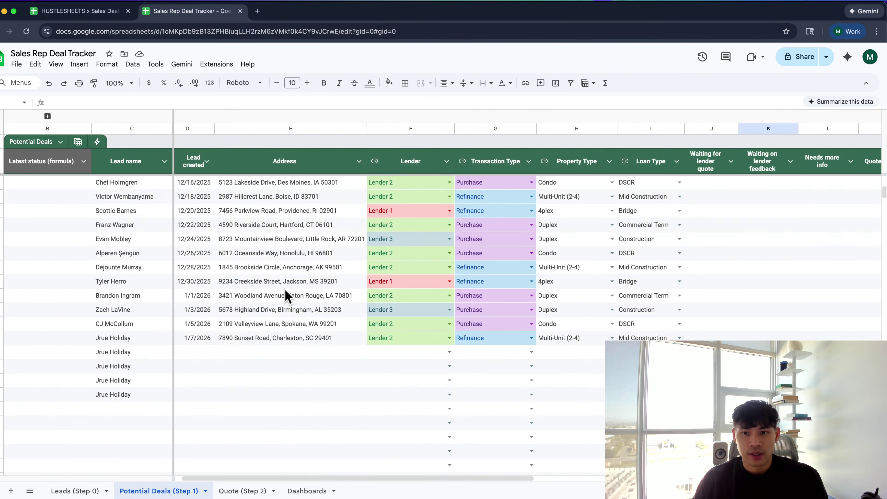
pyautogui.scroll(6, 286, 295)
pyautogui.hscroll(6, 287, 296)
pyautogui.hscroll(-2, 287, 295)
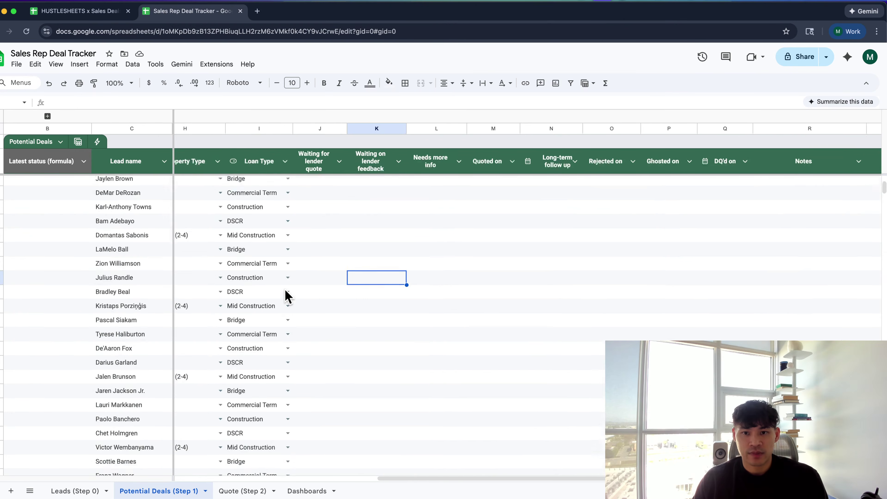
pyautogui.scroll(7, 287, 296)
pyautogui.hscroll(-1, 287, 295)
pyautogui.click(502, 126)
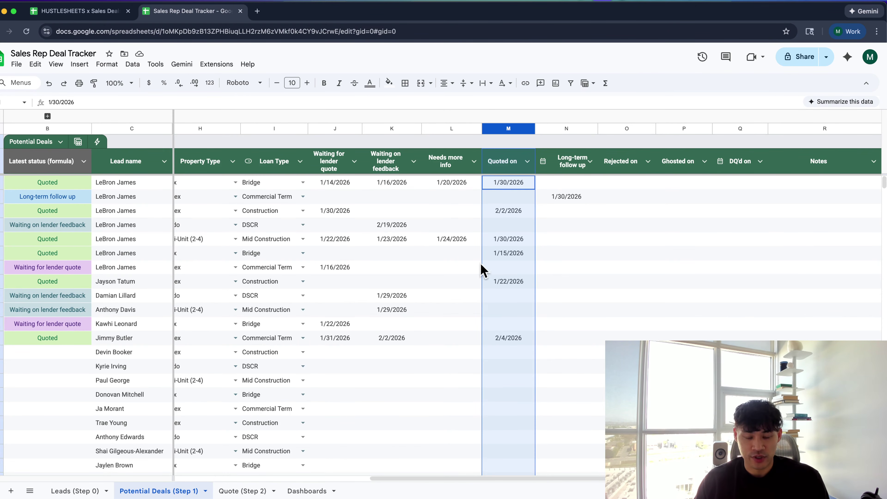
pyautogui.press('super+grave')
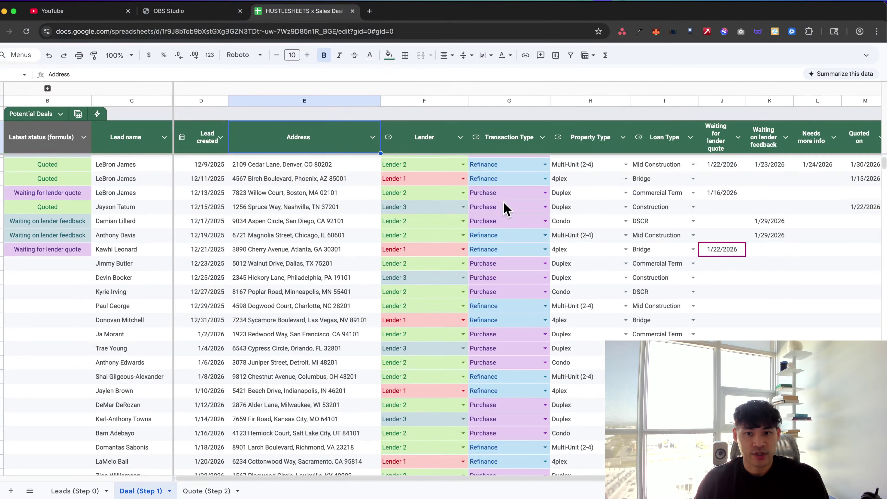
pyautogui.press('super+grave')
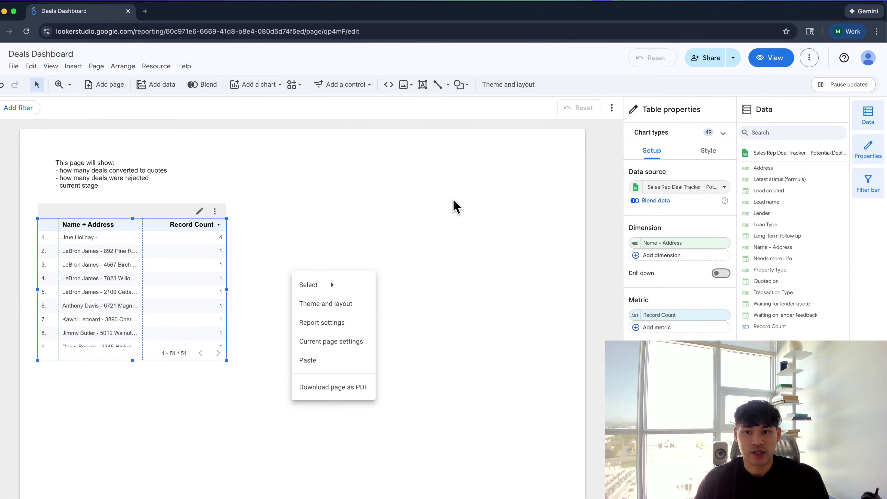
# Create a calculated field 'Quote %' with formula COUNT(Quoted on) / Record Count
pyautogui.press('Escape')
pyautogui.click(636, 187)
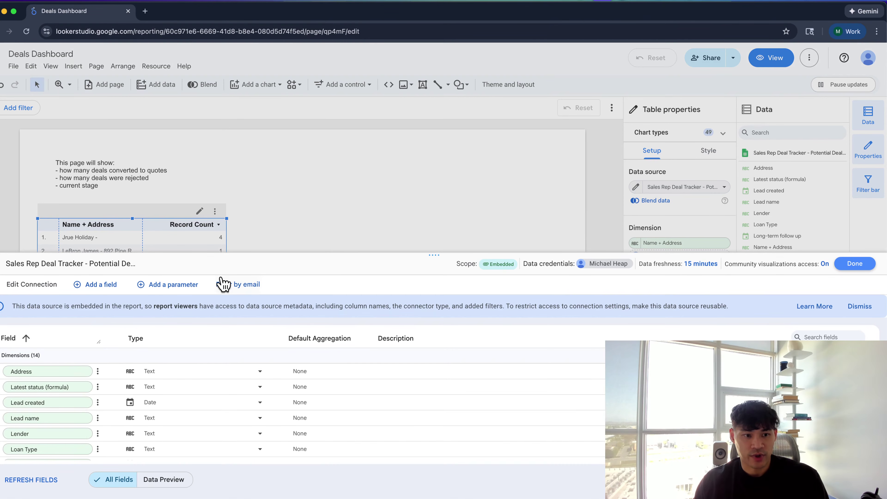
pyautogui.click(111, 285)
pyautogui.click(112, 290)
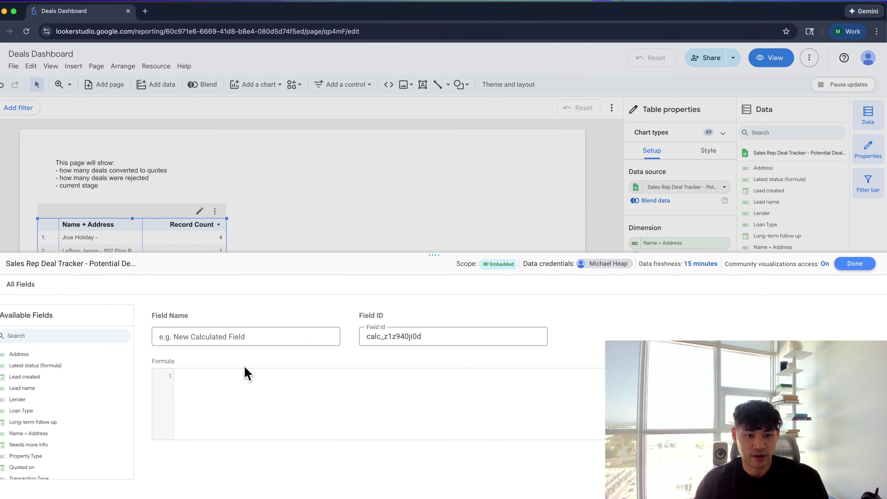
pyautogui.click(254, 402)
pyautogui.write('SUM')
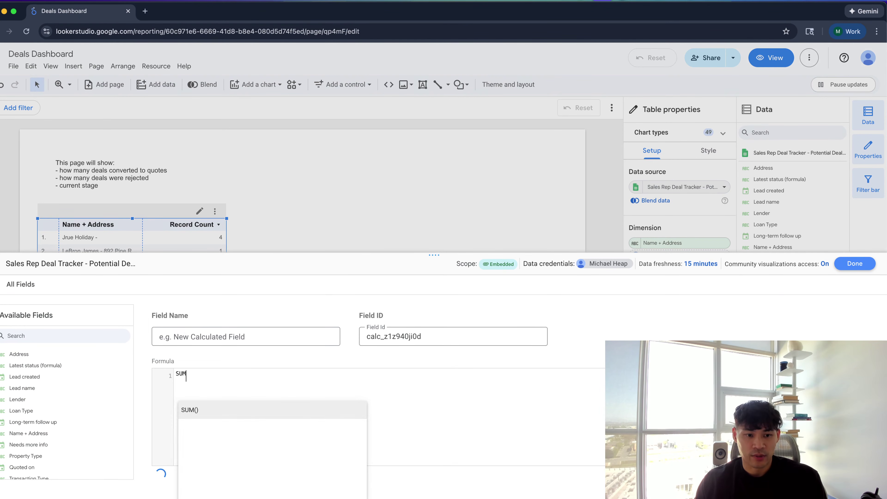
pyautogui.press('BackSpace')
pyautogui.press('BackSpace')
pyautogui.write('count')
pyautogui.press('Return')
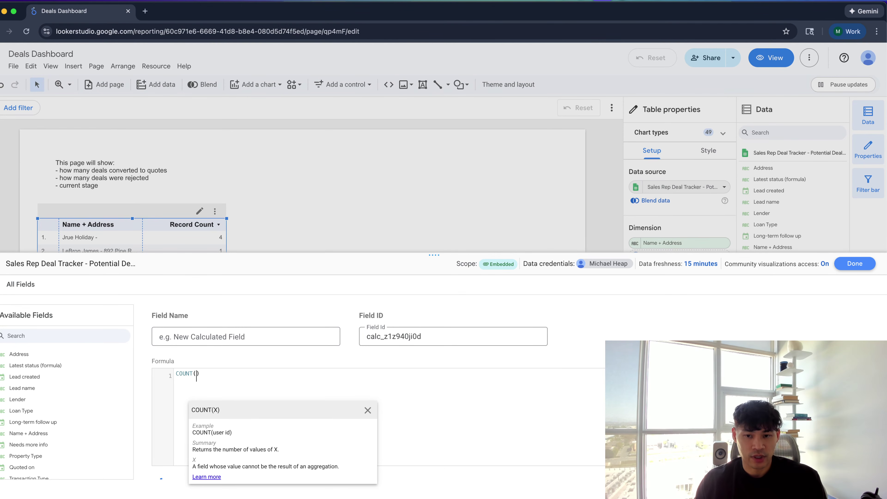
pyautogui.write('quo')
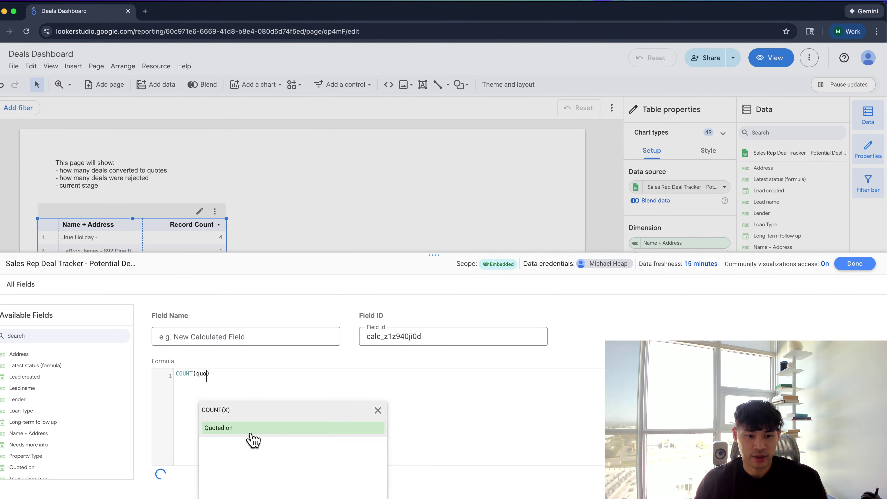
pyautogui.click(246, 432)
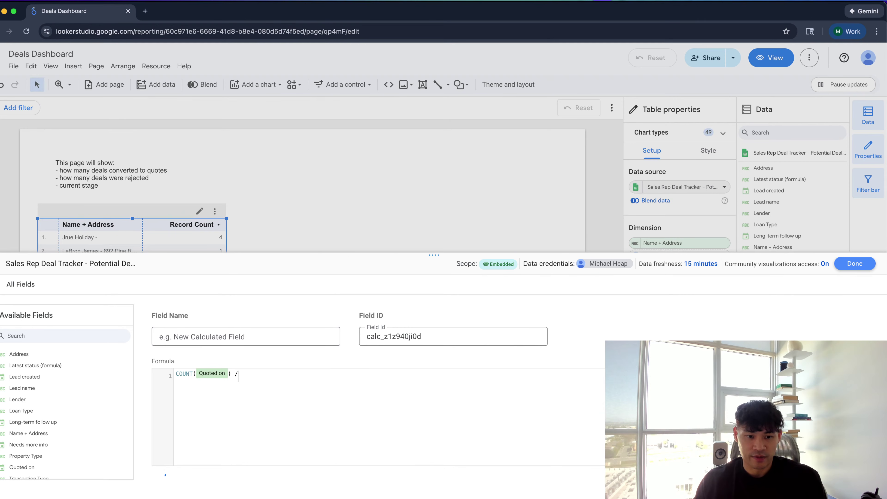
pyautogui.write('rec')
pyautogui.click(277, 421)
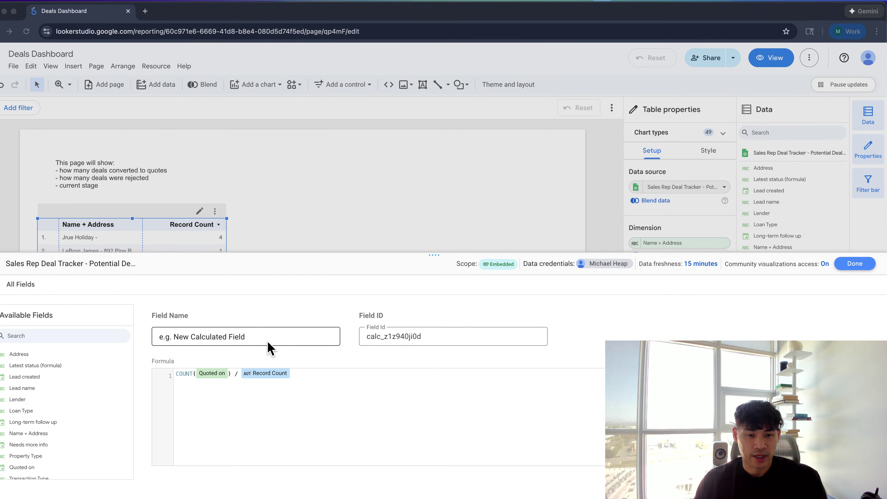
pyautogui.click(276, 338)
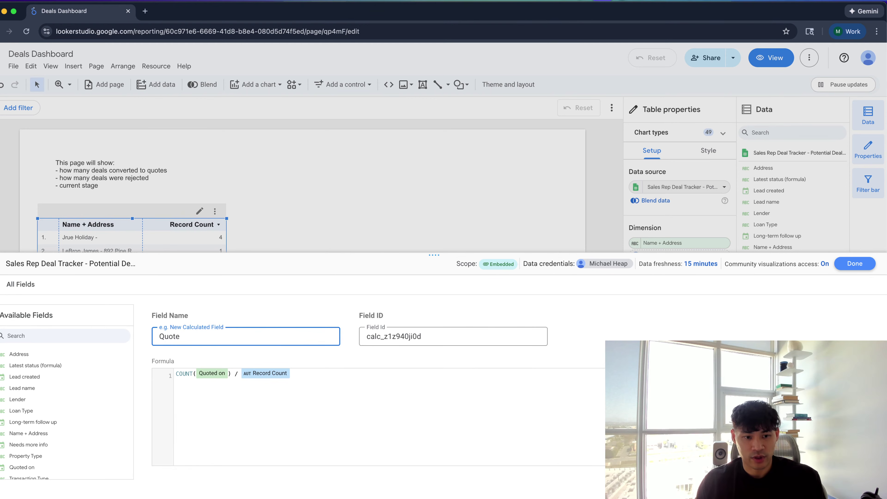
pyautogui.press('Return')
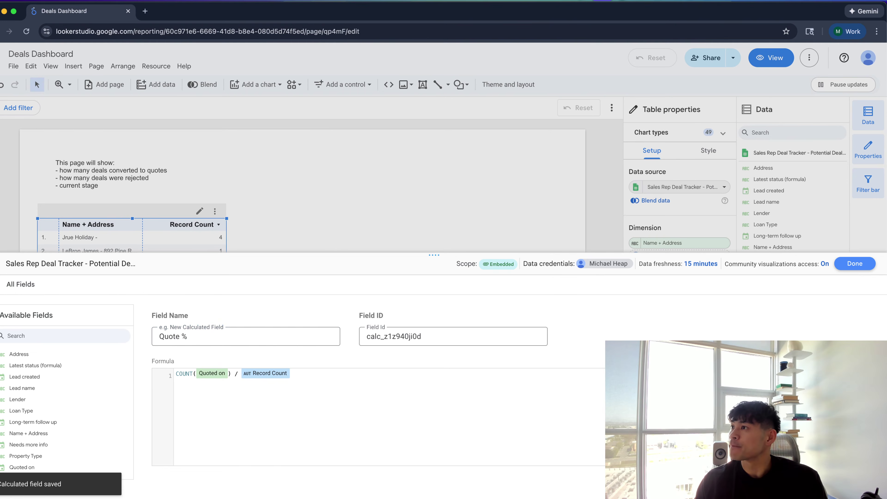
# Set the Quote % field's type to Numeric > Percent
pyautogui.click(13, 284)
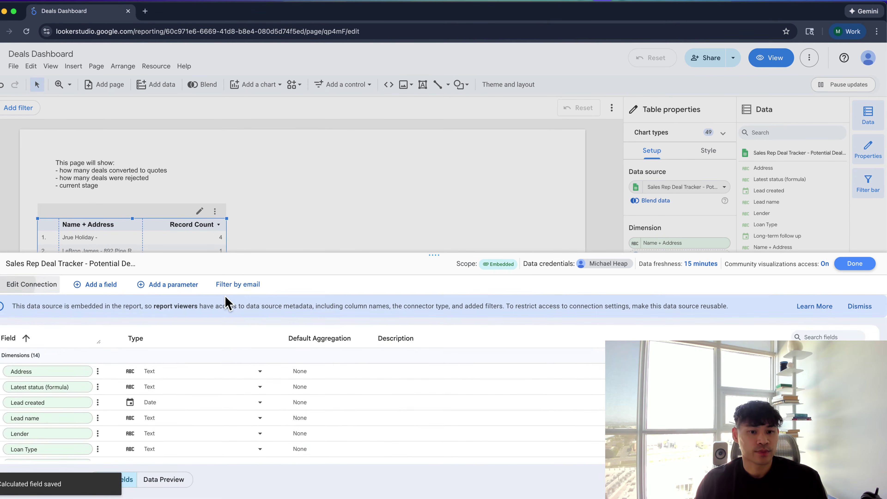
pyautogui.click(834, 335)
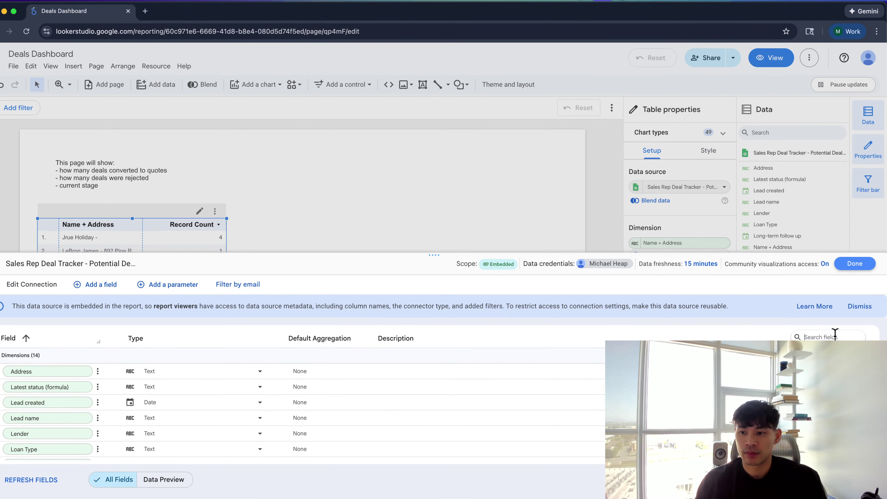
pyautogui.write('quote')
pyautogui.click(148, 418)
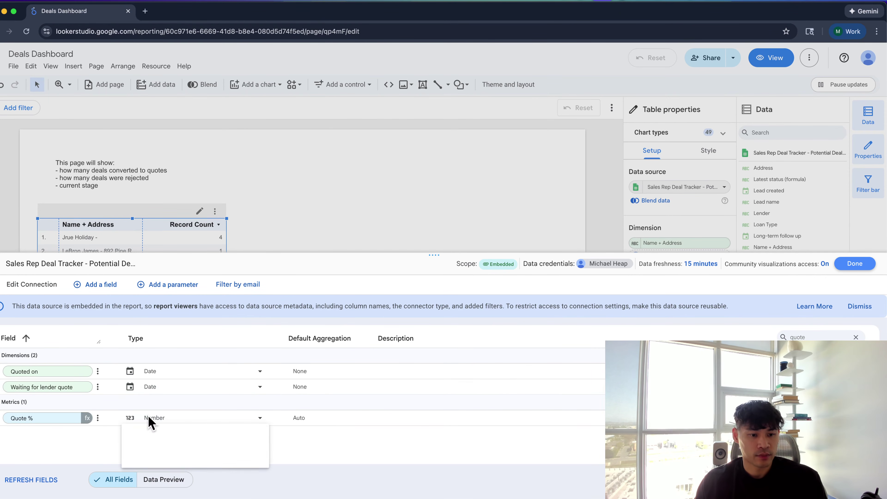
pyautogui.moveTo(252, 439)
pyautogui.click(312, 454)
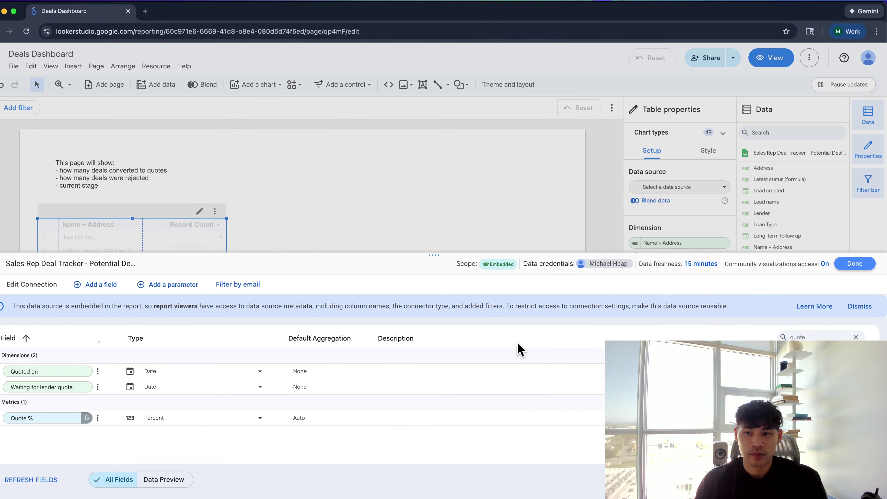
pyautogui.click(854, 264)
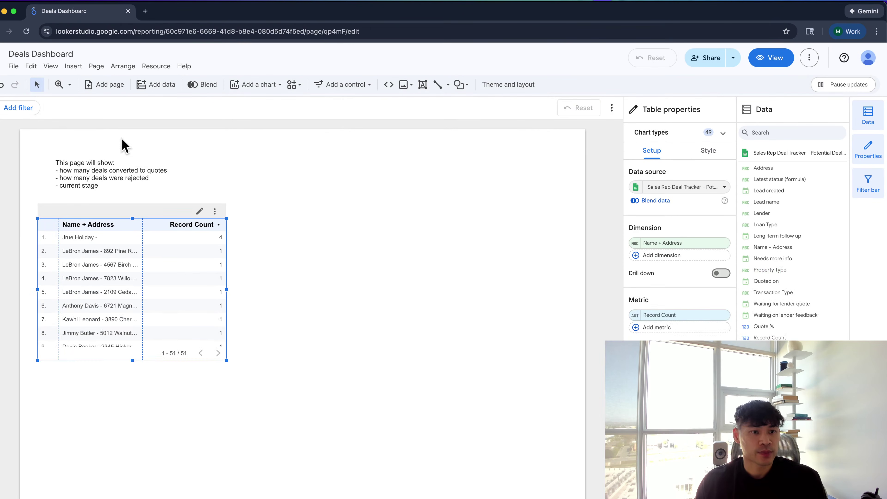
# Insert a scorecard showing the Quote % metric
pyautogui.click(73, 66)
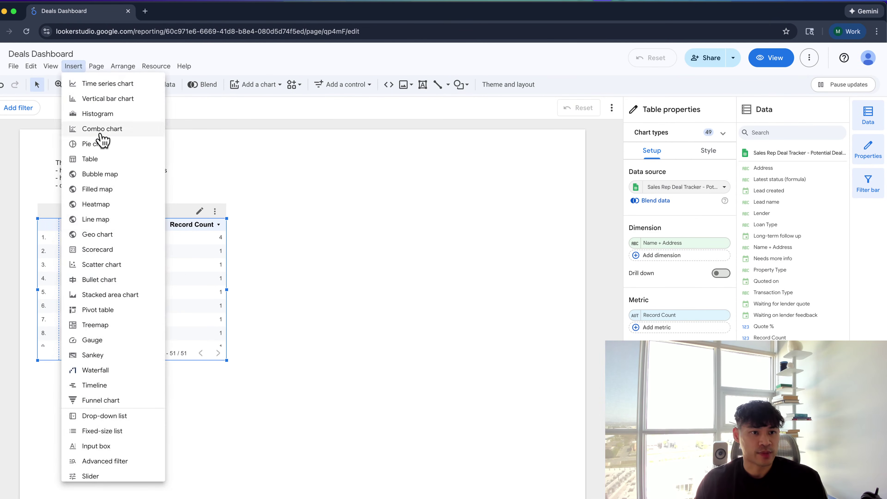
pyautogui.click(119, 257)
pyautogui.click(320, 192)
pyautogui.click(661, 281)
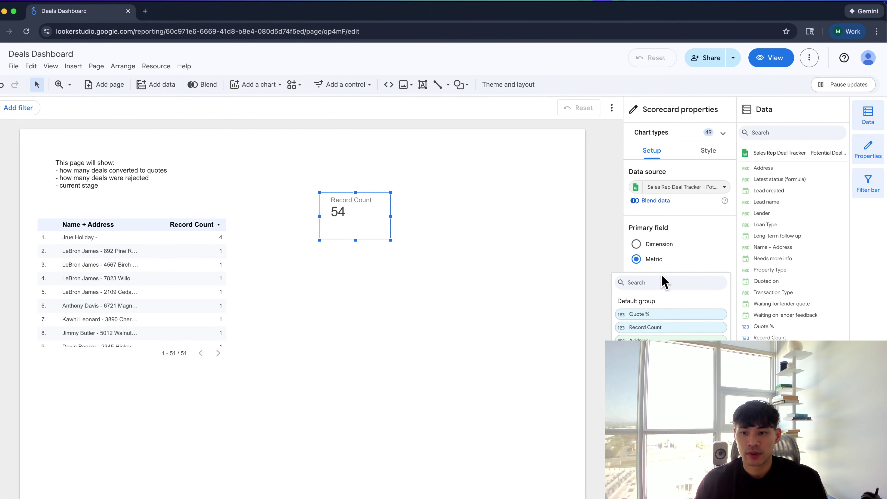
pyautogui.write('quo')
pyautogui.click(640, 315)
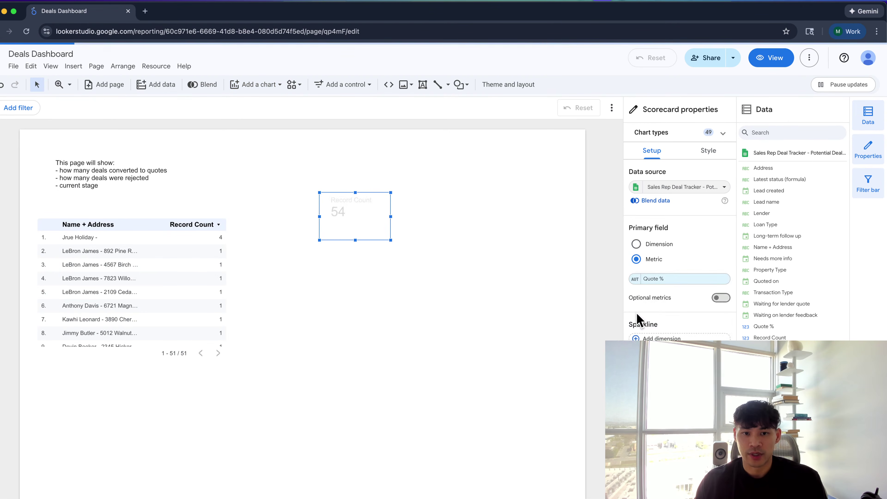
pyautogui.click(468, 215)
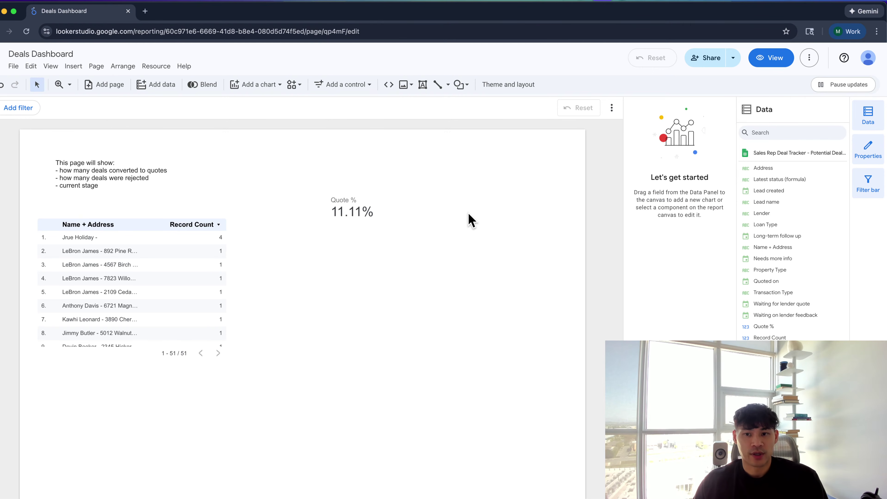
pyautogui.click(351, 232)
# Duplicate the Quote % scorecard twice, stacking the copies
pyautogui.scroll(-2, 351, 232)
pyautogui.press('super+c')
pyautogui.press('super+v')
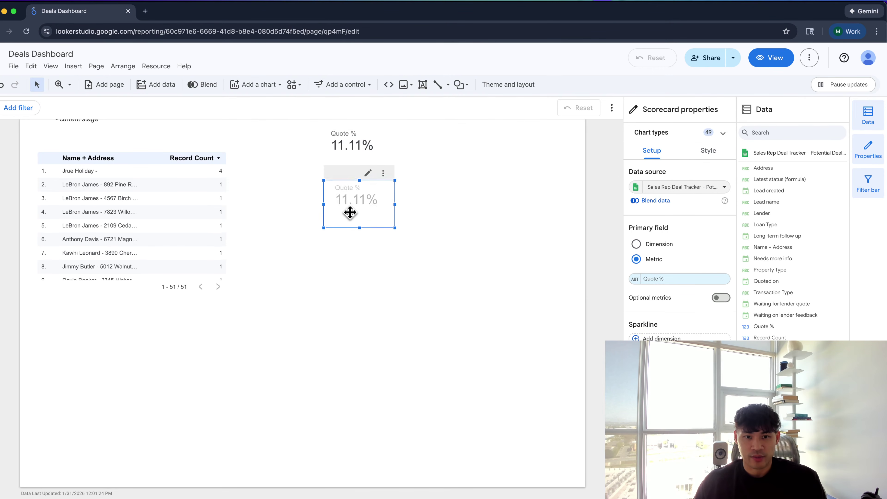
pyautogui.press('super+v')
pyautogui.scroll(1, 349, 218)
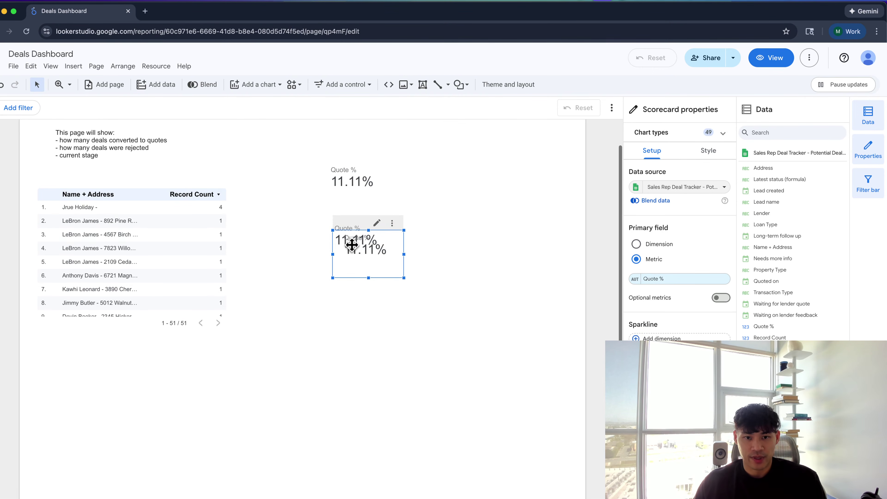
pyautogui.moveTo(349, 242); pyautogui.dragTo(354, 286)
# Change the top scorecard's metric to Record Count
pyautogui.click(349, 166)
pyautogui.click(686, 280)
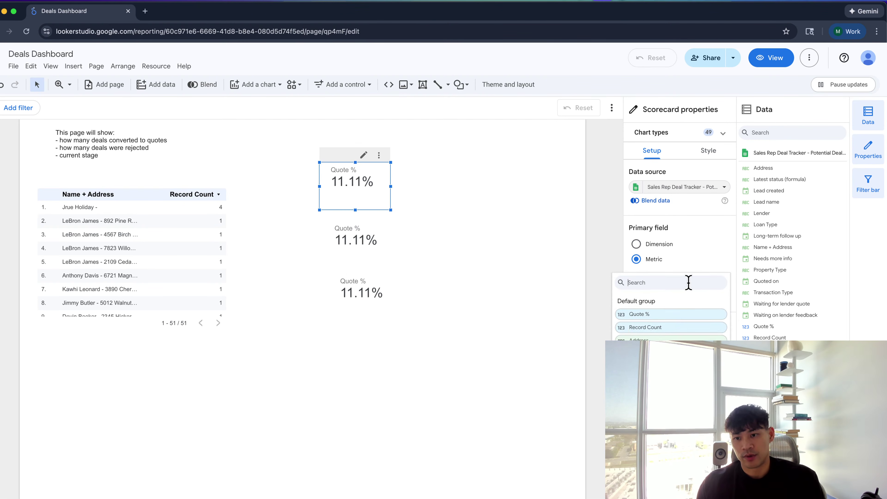
pyautogui.write('rec')
pyautogui.click(639, 313)
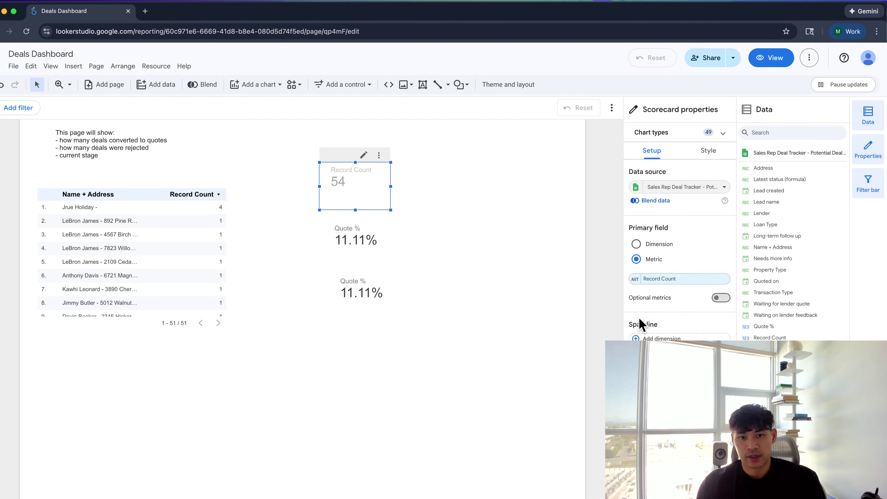
pyautogui.click(365, 241)
pyautogui.click(663, 279)
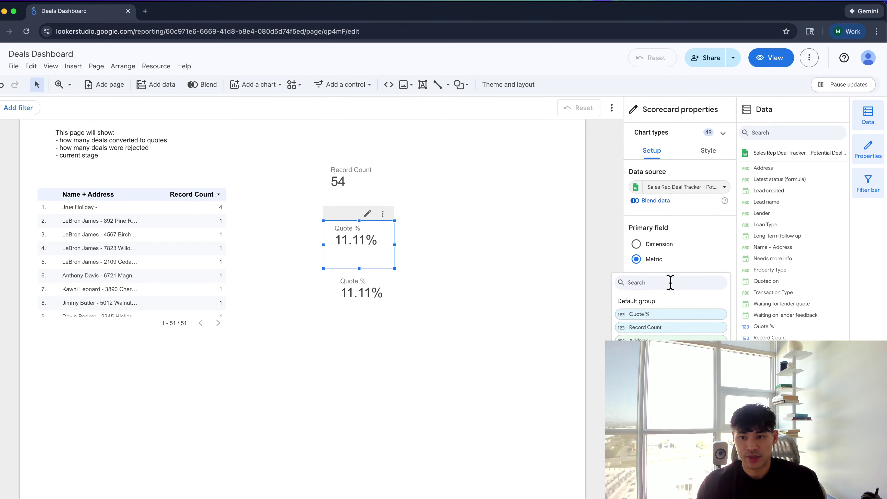
# Show Quoted on in the second scorecard, aggregated by Count instead of Count Distinct
pyautogui.write('quo')
pyautogui.click(631, 328)
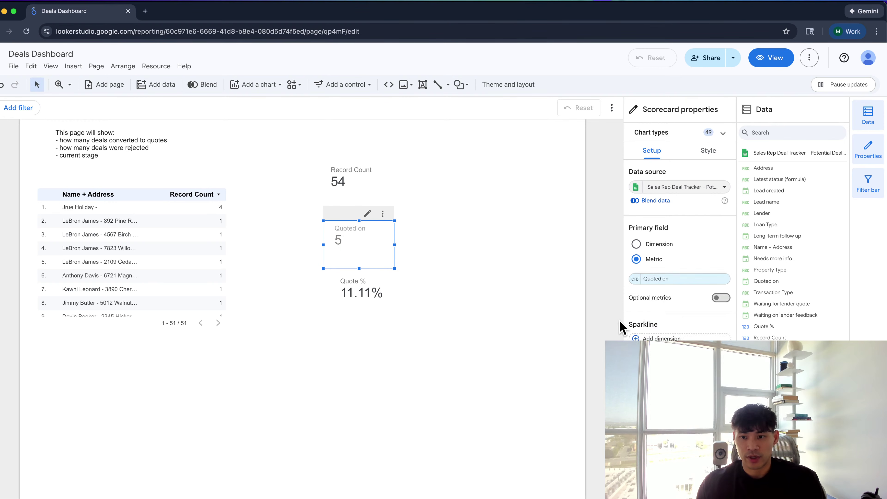
pyautogui.click(625, 279)
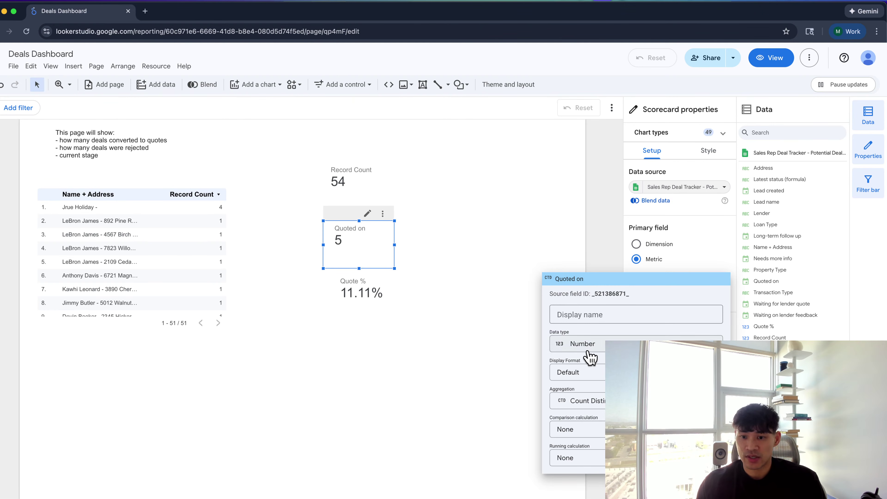
pyautogui.click(590, 401)
pyautogui.click(582, 309)
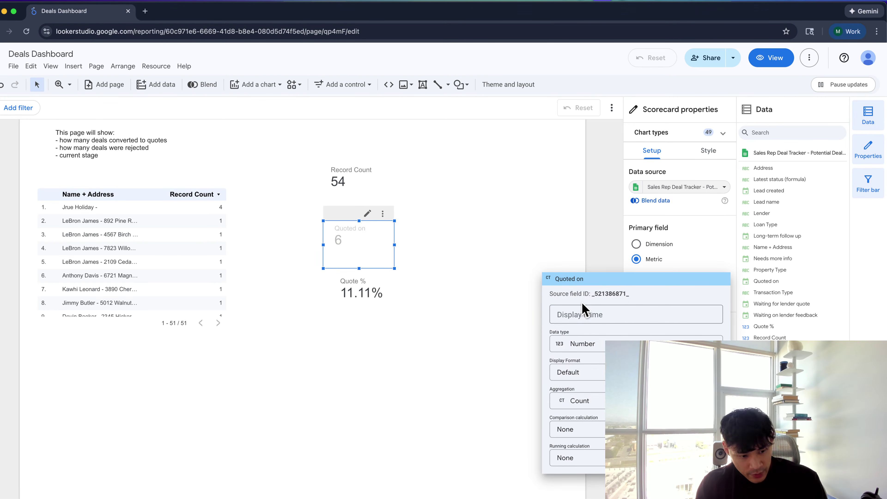
pyautogui.click(450, 281)
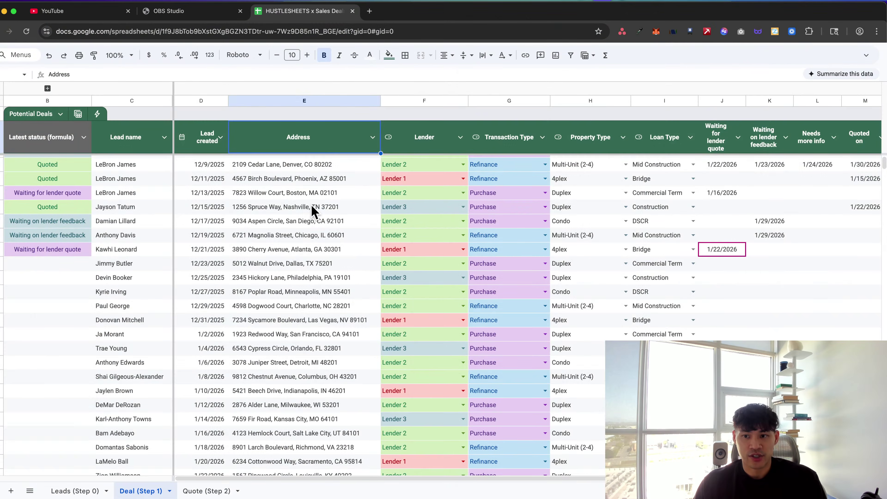
pyautogui.press('super+a')
# Turn on filtering for the Potential Deals table from a single table cell
pyautogui.hscroll(8, 311, 210)
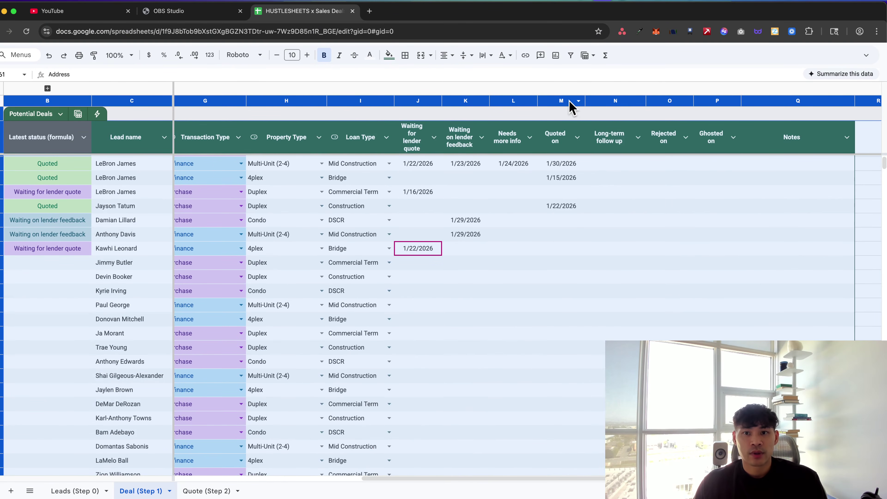
pyautogui.click(571, 55)
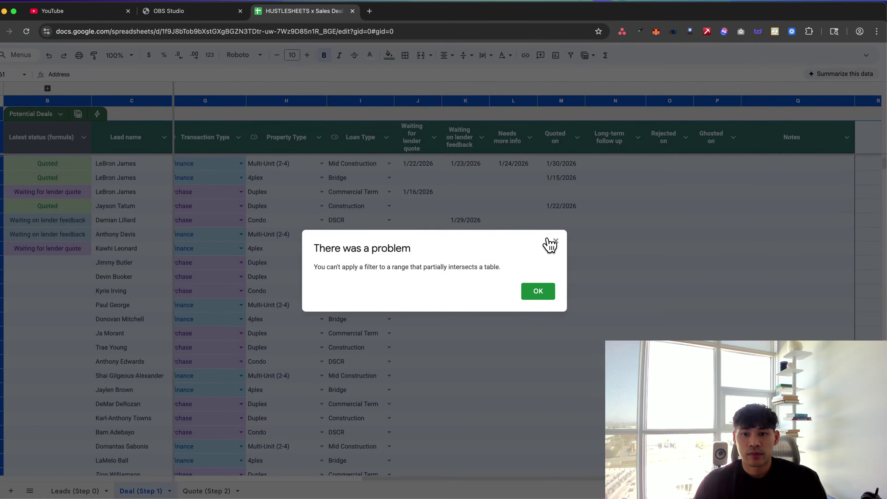
pyautogui.click(556, 241)
pyautogui.click(560, 206)
pyautogui.click(513, 139)
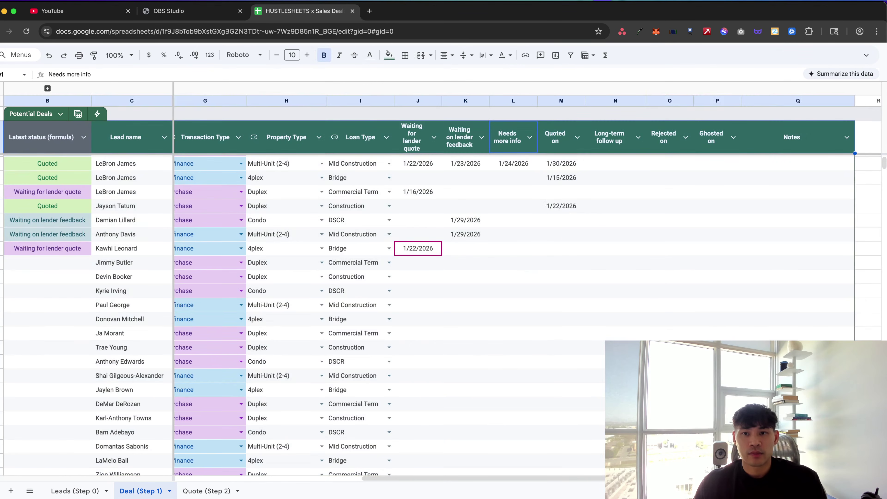
pyautogui.click(571, 56)
# Select the Quoted on dates in column M to review them
pyautogui.click(561, 162)
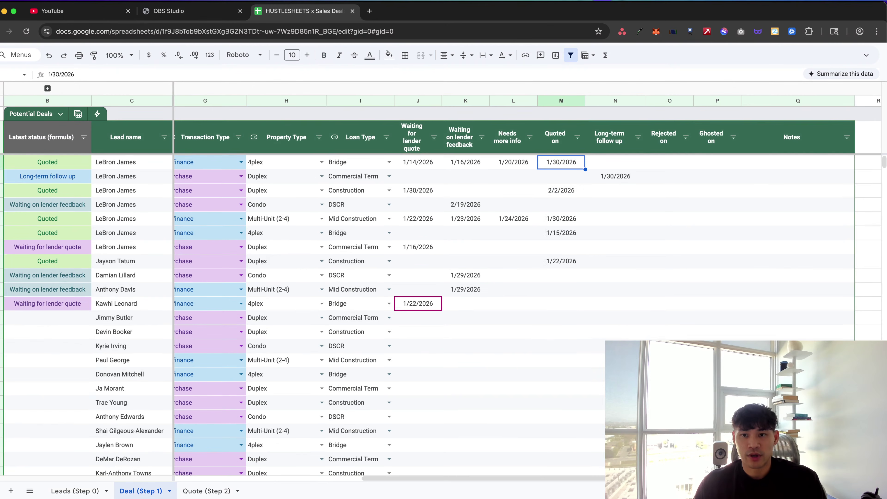
pyautogui.press('super+shift+Down')
pyautogui.press('super+shift+Down')
pyautogui.press('super+shift+Down')
pyautogui.press('super+shift+Down')
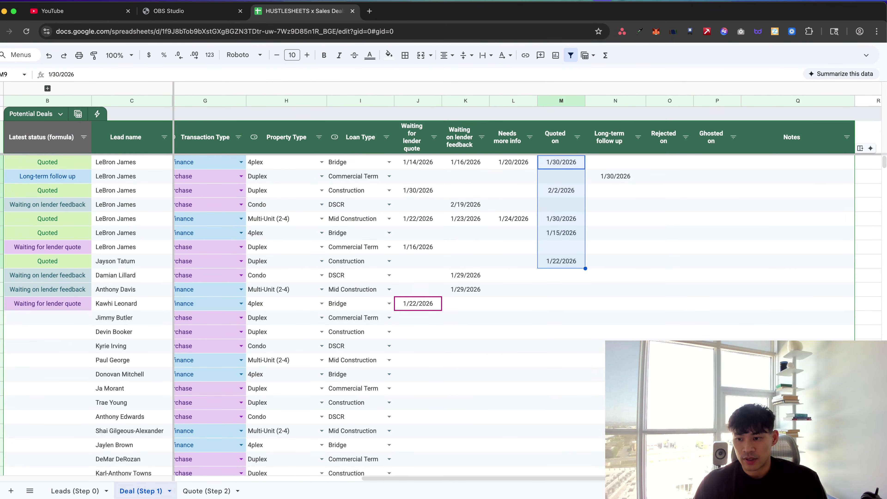
pyautogui.hscroll(-1, 619, 267)
pyautogui.click(560, 171)
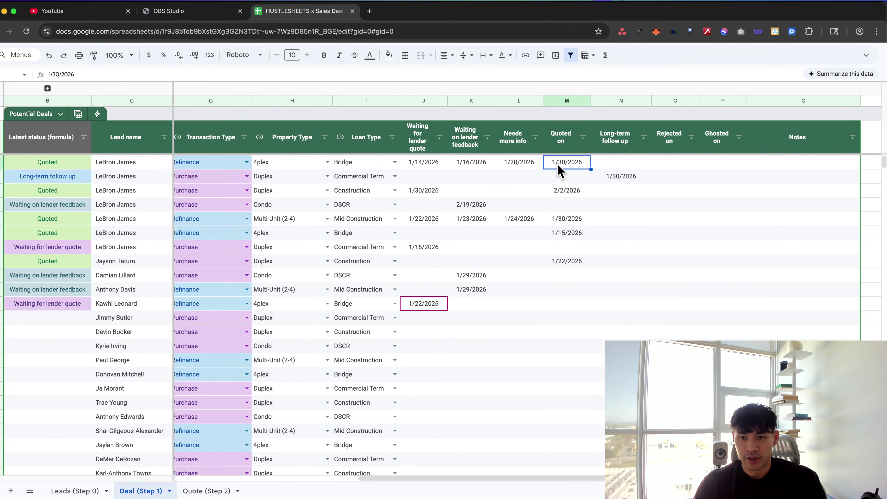
pyautogui.hscroll(-1, 555, 168)
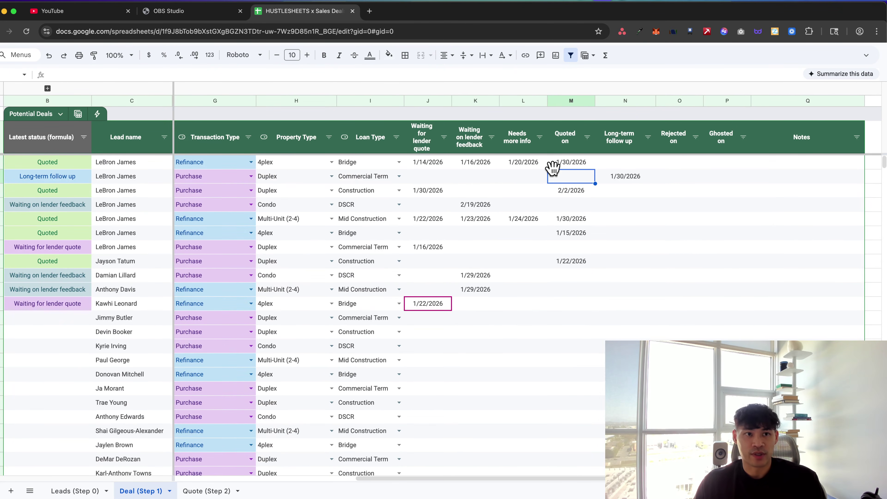
pyautogui.press('super+grave')
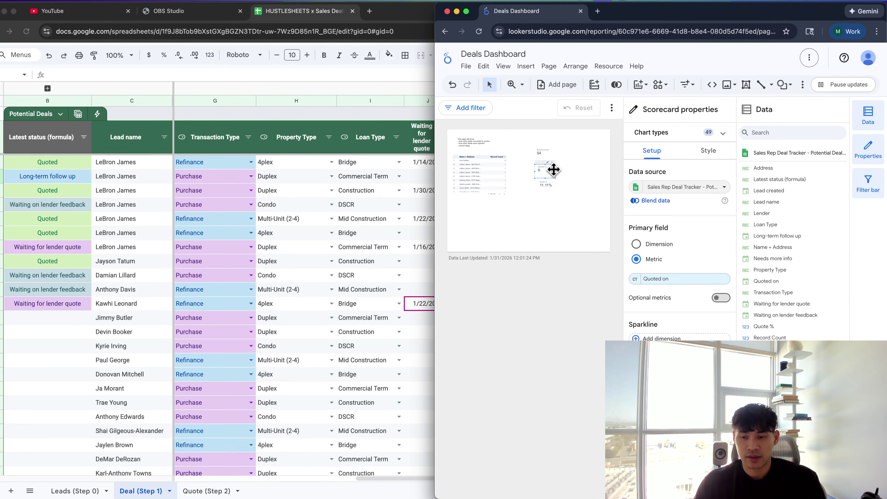
# Verify the Quoted on scorecard reads 6, then return to the Sales Rep Deal Tracker sheet
pyautogui.click(505, 211)
pyautogui.press('super+ctrl+f')
pyautogui.click(362, 282)
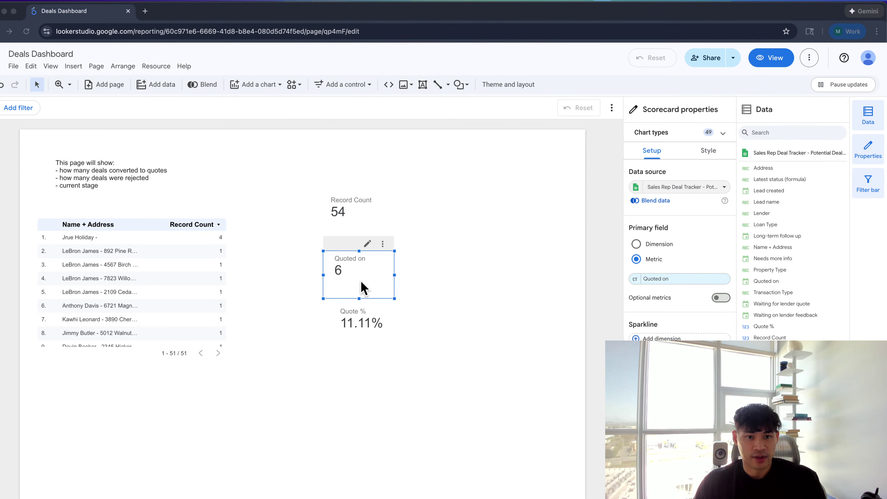
pyautogui.hotkey('ctrl', 'Left')
pyautogui.click(122, 210)
# Select the lead names and the Quoted on dates to count the quoted deals
pyautogui.press('Up')
pyautogui.press('Up')
pyautogui.press('Up')
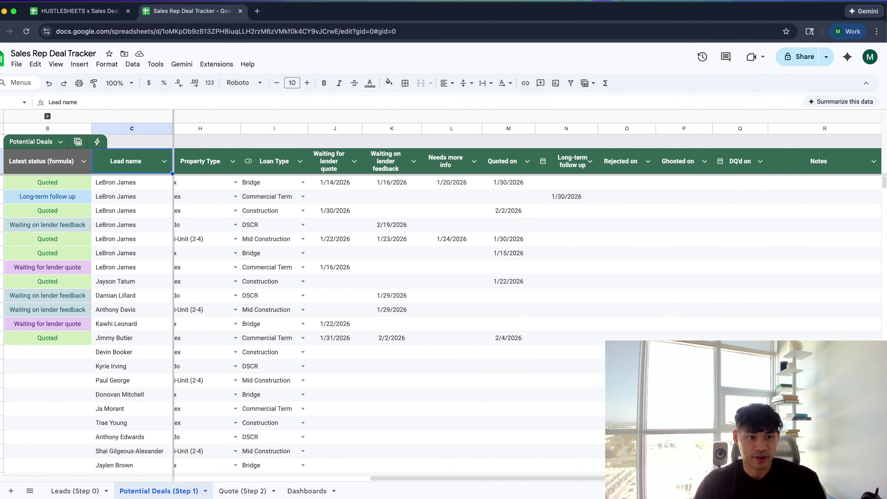
pyautogui.press('Down')
pyautogui.hotkey('ctrl', 'shift', 'Down')
pyautogui.scroll(5, 463, 410)
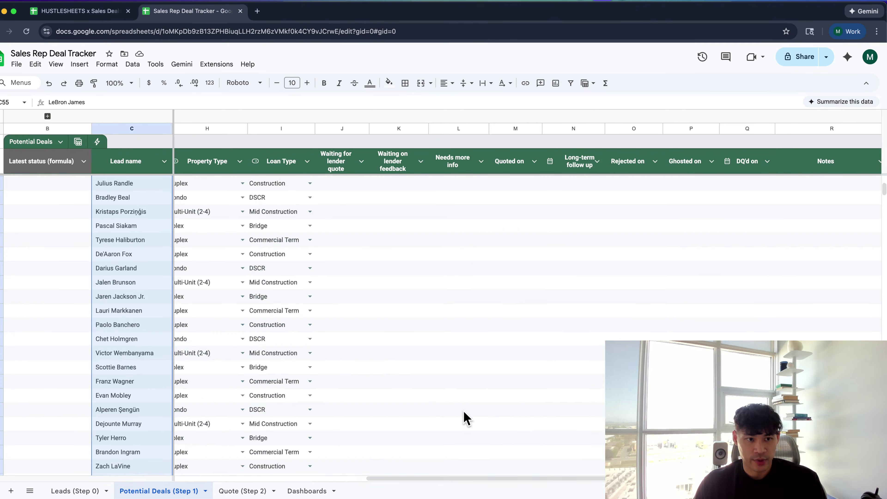
pyautogui.hscroll(-10, 463, 410)
pyautogui.scroll(5, 457, 398)
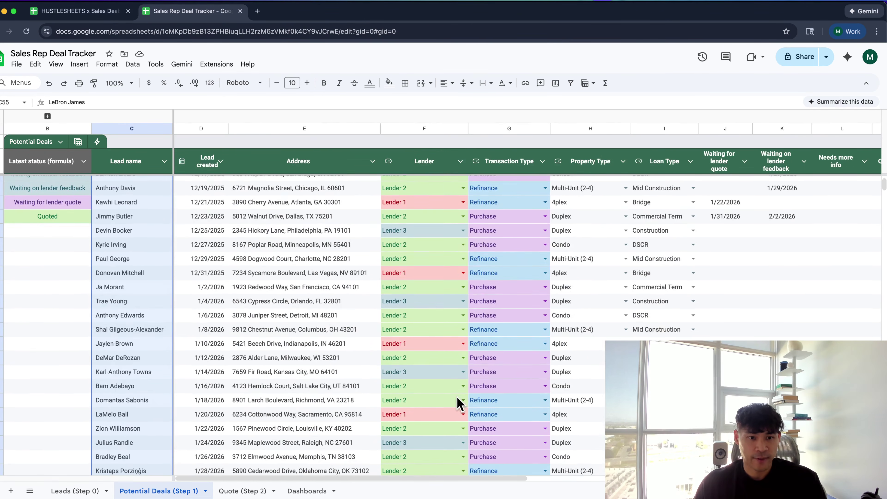
pyautogui.hscroll(10, 458, 399)
pyautogui.scroll(3, 458, 398)
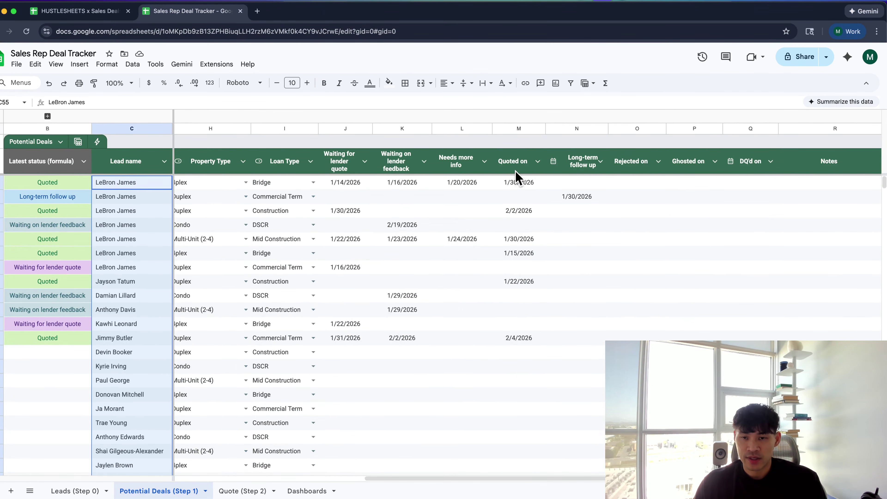
pyautogui.click(517, 129)
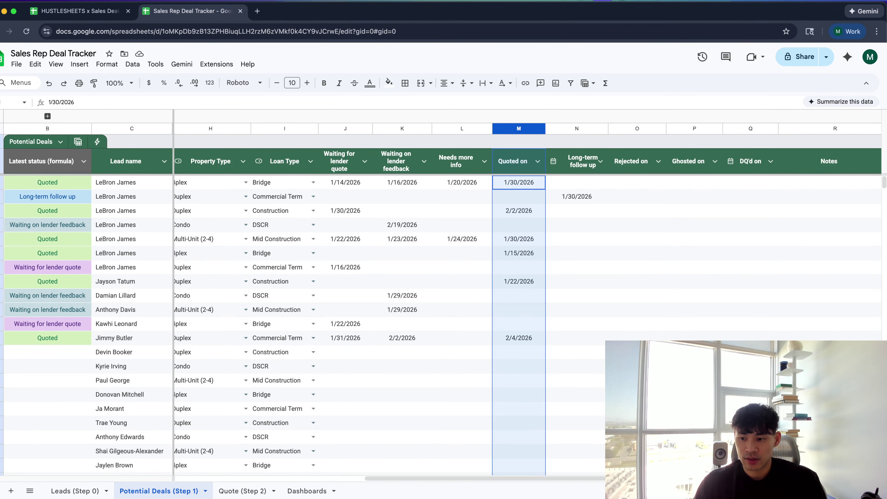
pyautogui.click(524, 216)
pyautogui.click(521, 183)
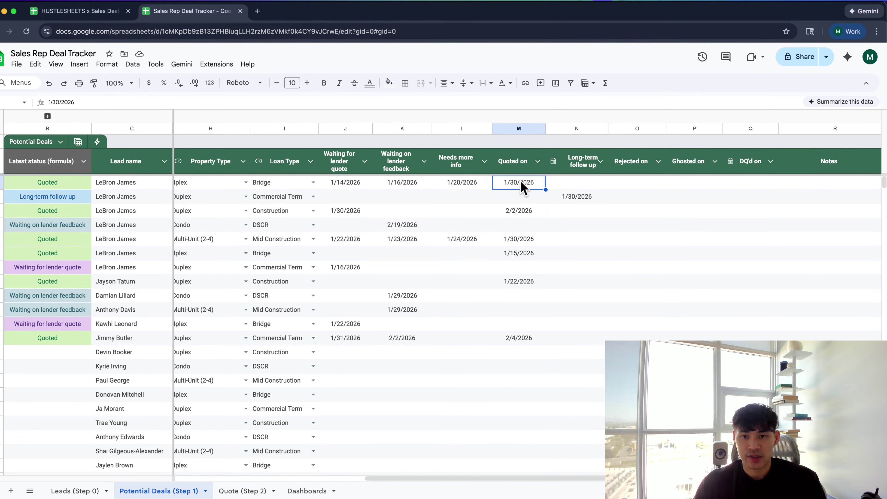
pyautogui.hotkey('shift', 'Down')
pyautogui.hotkey('shift', 'Down')
pyautogui.hotkey('shift', 'Down')
pyautogui.hotkey('shift', 'Down')
pyautogui.hotkey('shift', 'Down')
pyautogui.hotkey('shift', 'Down')
pyautogui.hotkey('shift', 'Down')
pyautogui.hotkey('shift', 'Down')
pyautogui.hotkey('shift', 'Down')
pyautogui.hotkey('shift', 'Down')
pyautogui.hotkey('shift', 'Down')
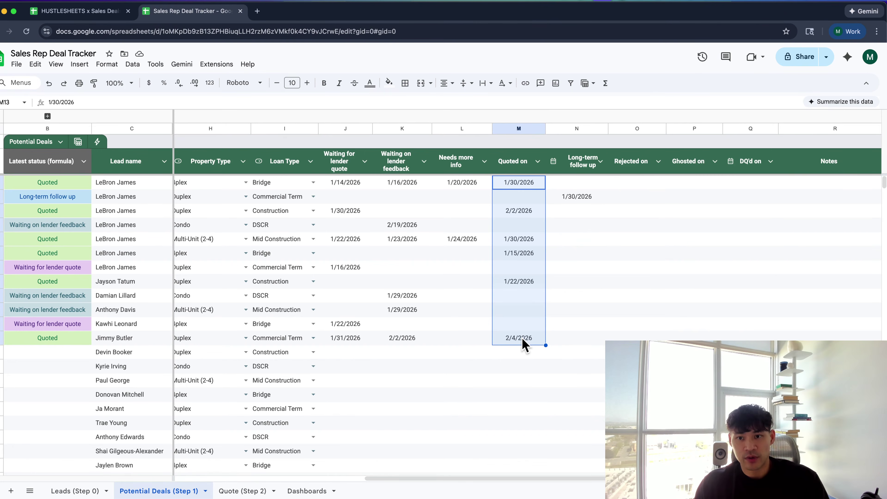
# Preview =6/54 in an empty Notes cell, then discard it
pyautogui.click(782, 282)
pyautogui.write('=')
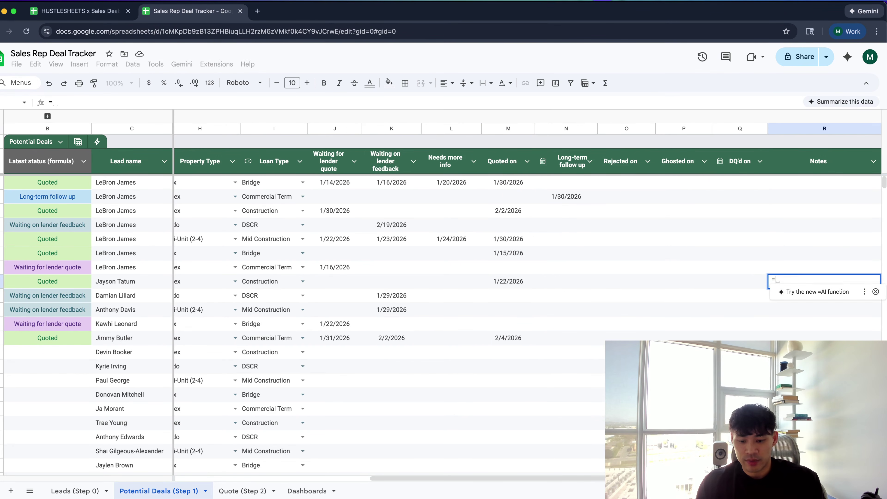
pyautogui.write('6/54')
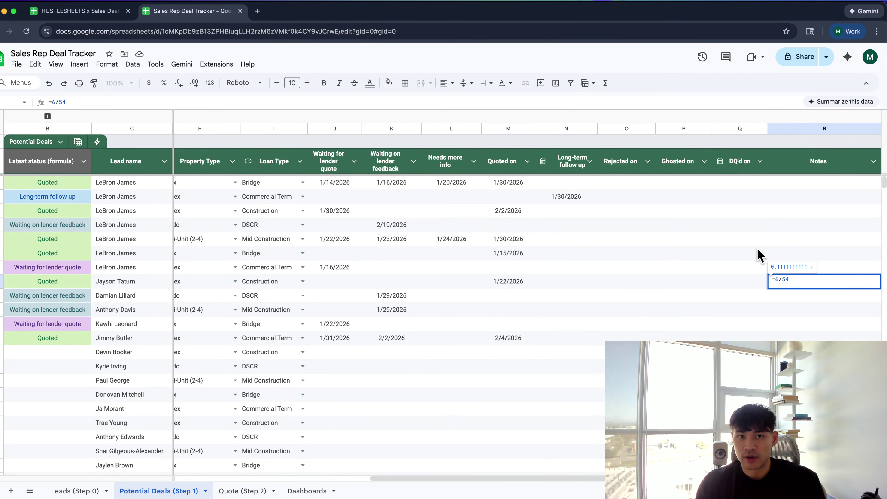
pyautogui.press('Escape')
pyautogui.hscroll(-5, 339, 316)
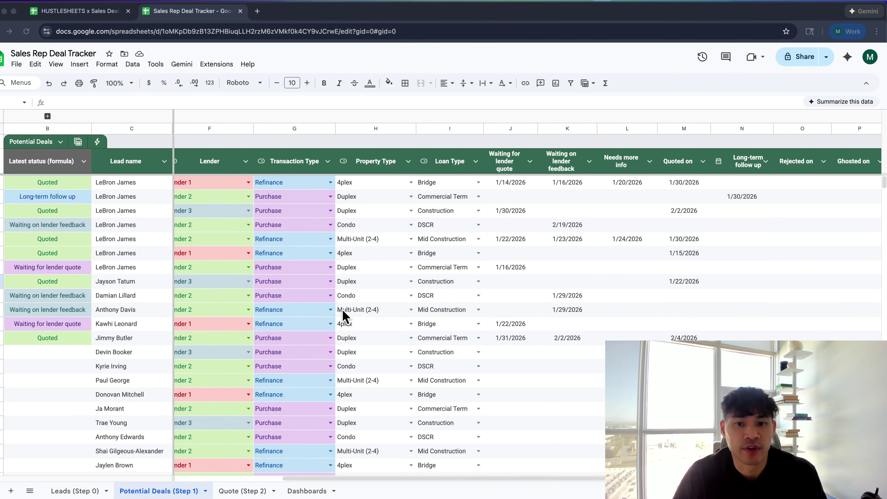
pyautogui.press('super+Tab')
# Move the Quoted on scorecard, rename the Quote % field to Quote rate, and reload the report
pyautogui.moveTo(340, 267); pyautogui.dragTo(384, 253)
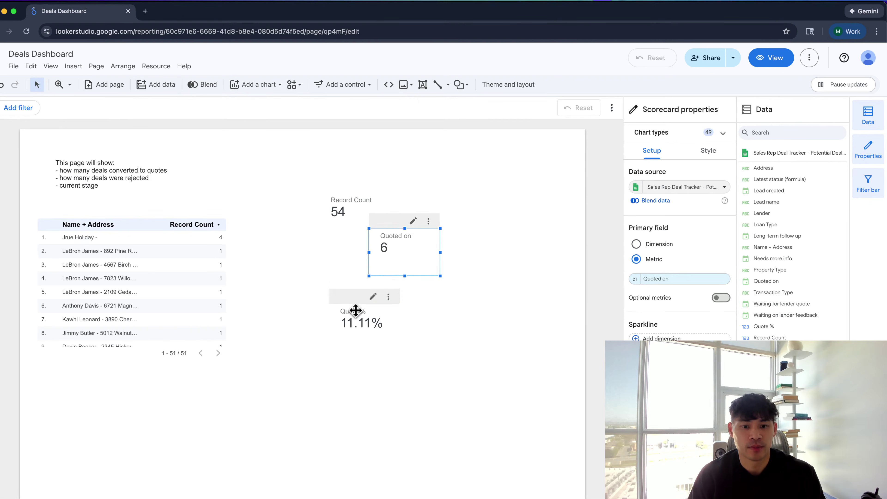
pyautogui.click(356, 311)
pyautogui.click(636, 188)
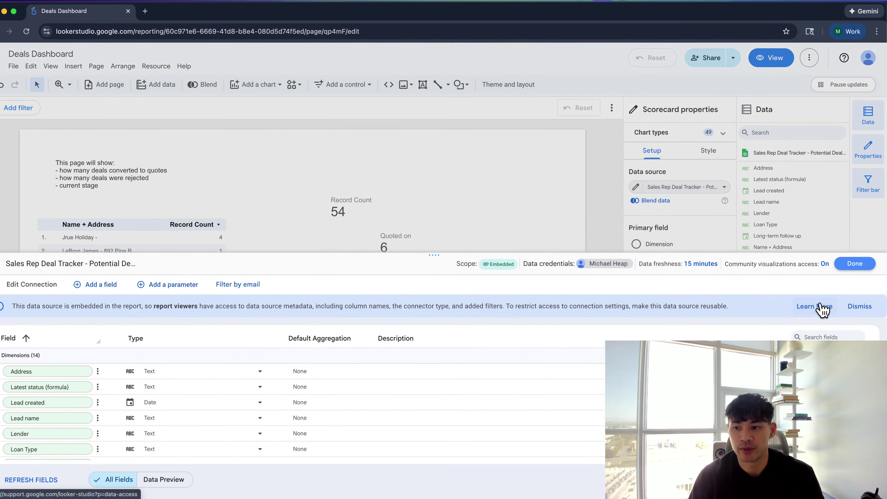
pyautogui.write('%')
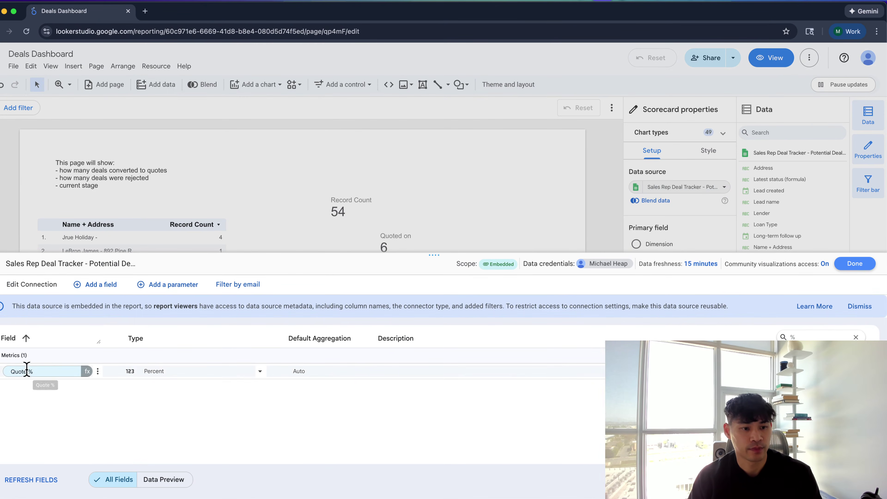
pyautogui.click(42, 371)
pyautogui.write('rate')
pyautogui.press('Return')
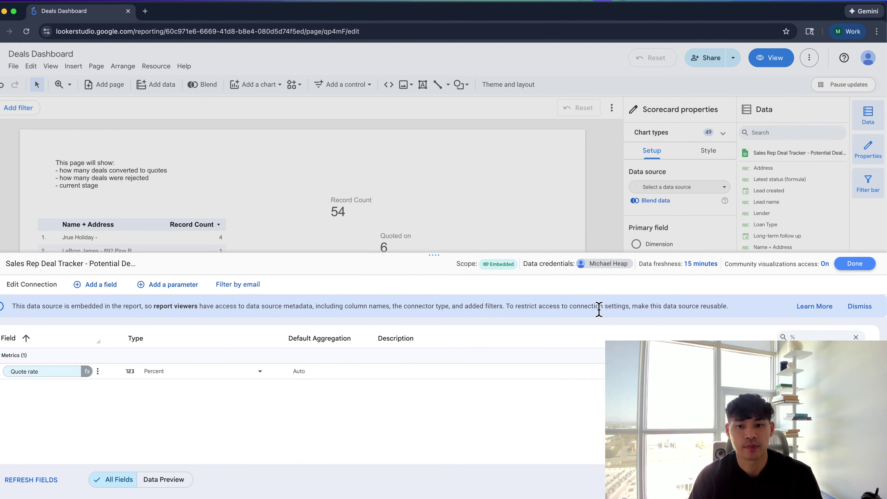
pyautogui.click(854, 264)
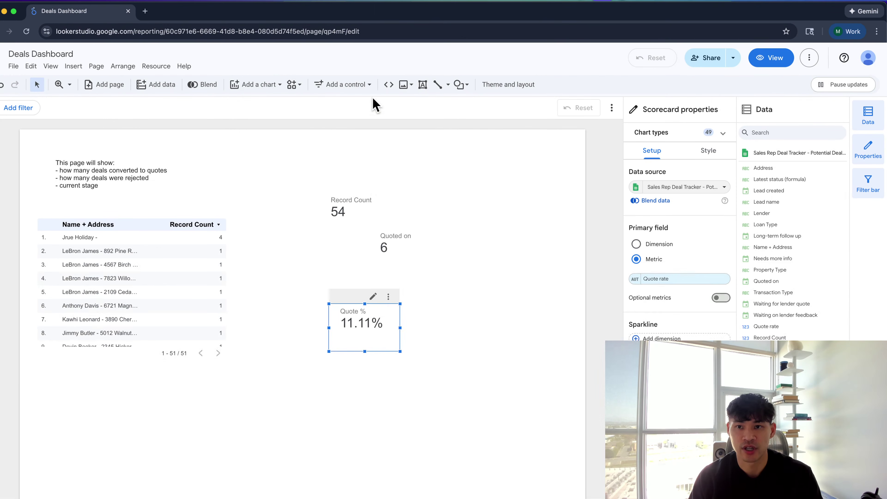
pyautogui.click(348, 32)
pyautogui.press('Return')
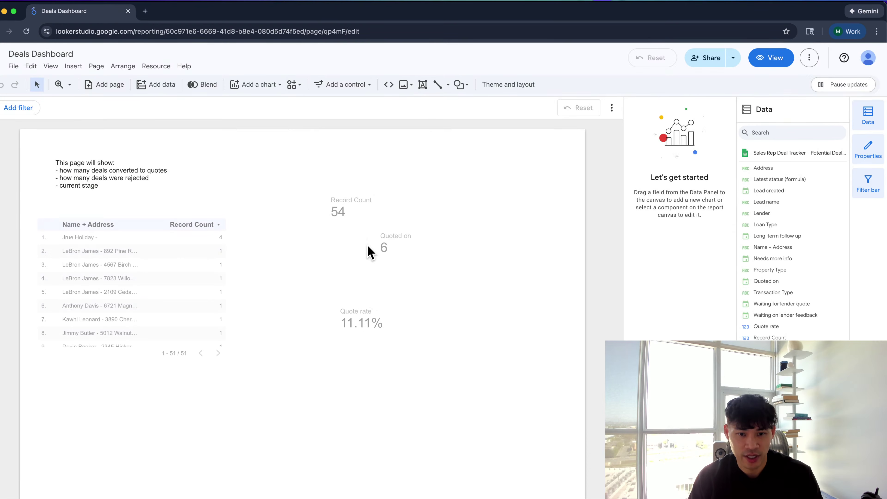
# Move the table chart further down and return to the Sales Rep Deal Tracker sheet
pyautogui.click(368, 327)
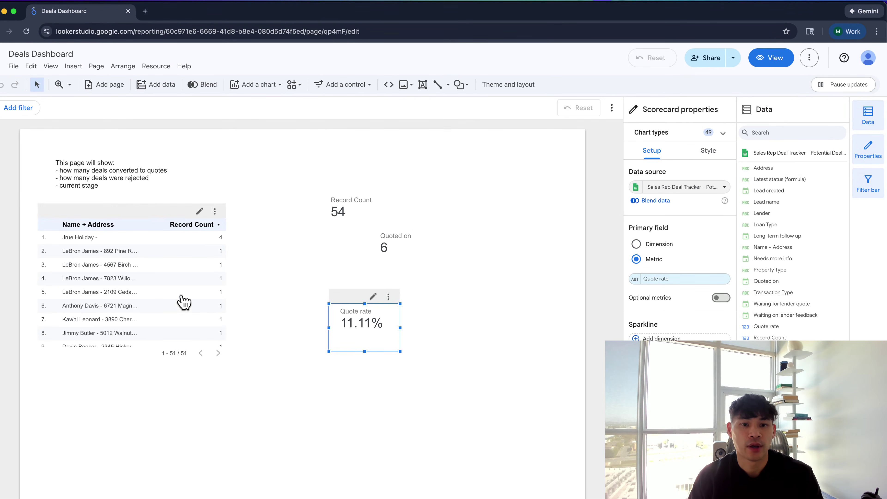
pyautogui.moveTo(182, 301); pyautogui.dragTo(187, 339)
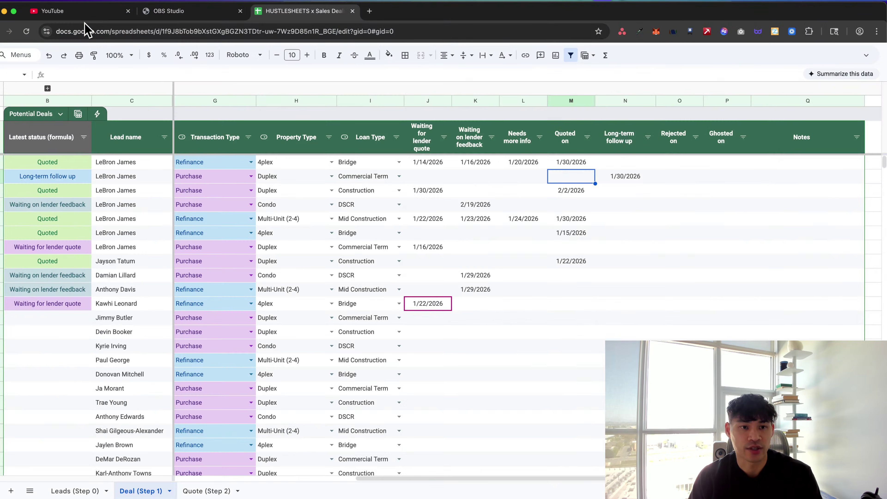
pyautogui.press('super+grave')
pyautogui.press('super+grave')
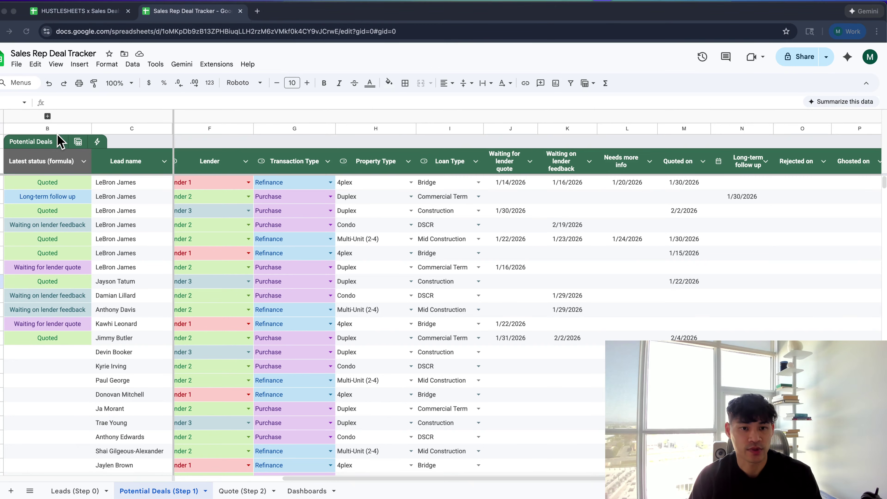
pyautogui.press('super+grave')
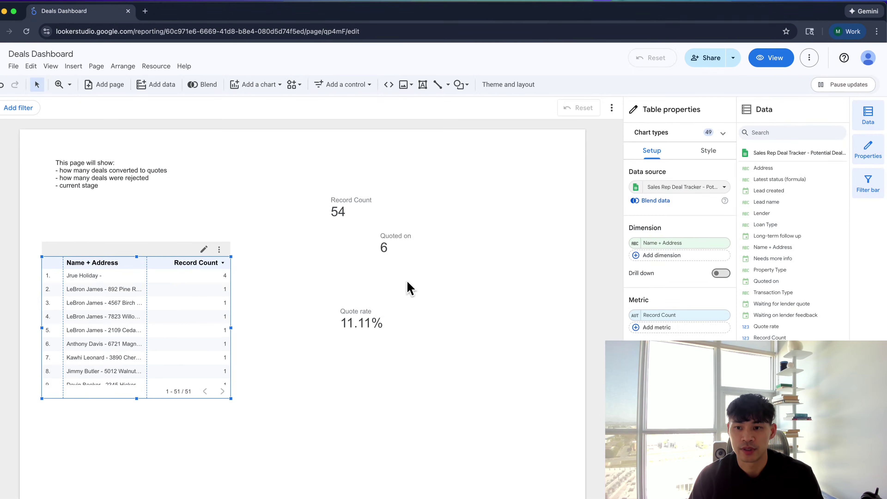
# Change the table's dimension from Name + Address to Latest status (formula)
pyautogui.click(700, 244)
pyautogui.write('lat')
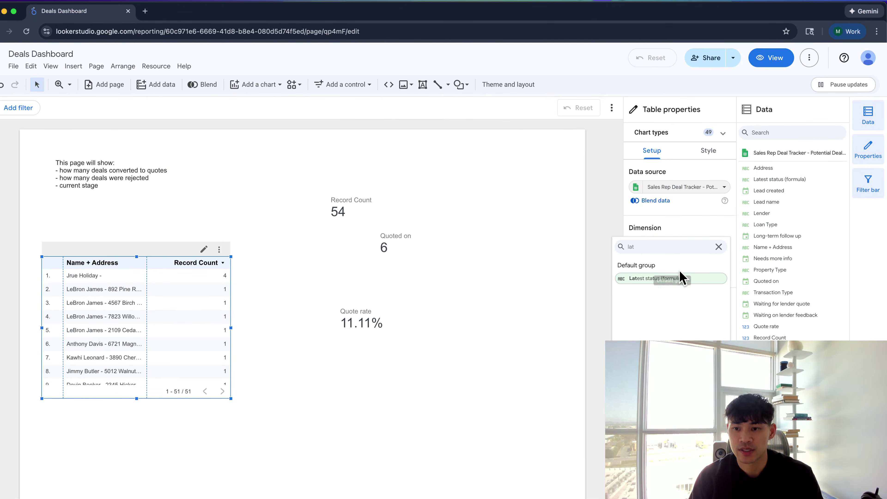
pyautogui.click(655, 282)
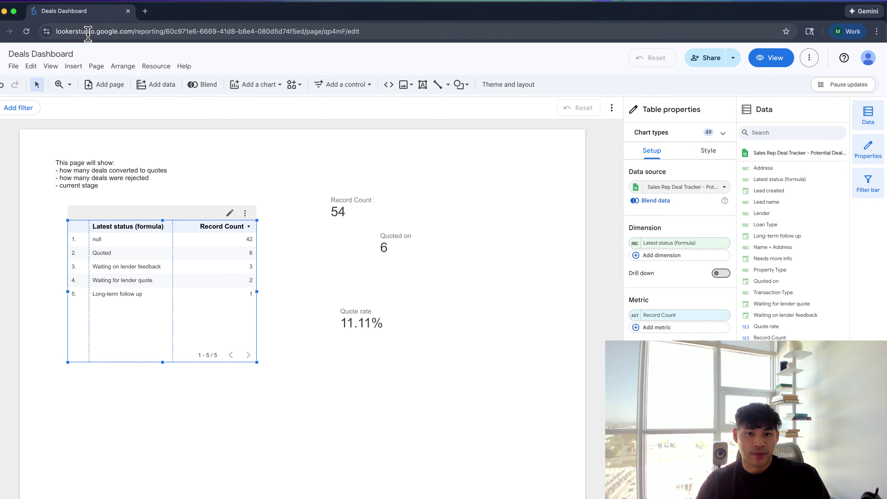
# Check the Latest status formula and date cells in the spreadsheet, then return to the Deals Dashboard
pyautogui.press('super+grave')
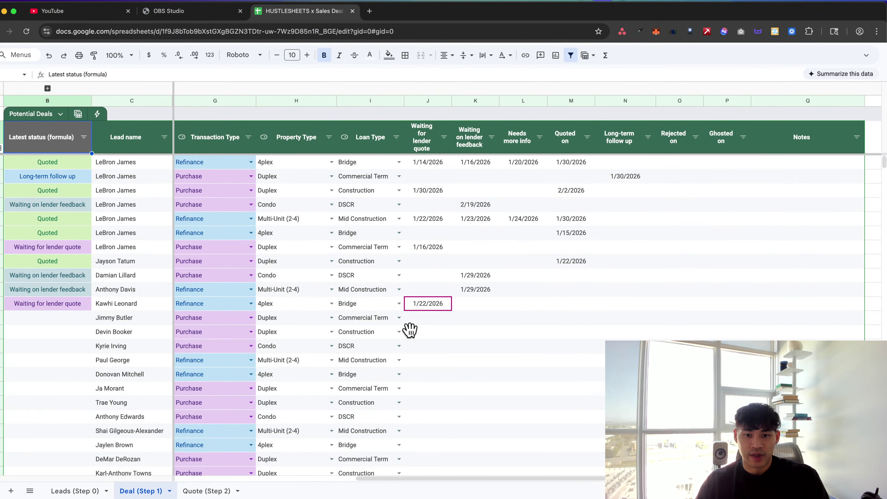
pyautogui.click(422, 318)
pyautogui.click(503, 318)
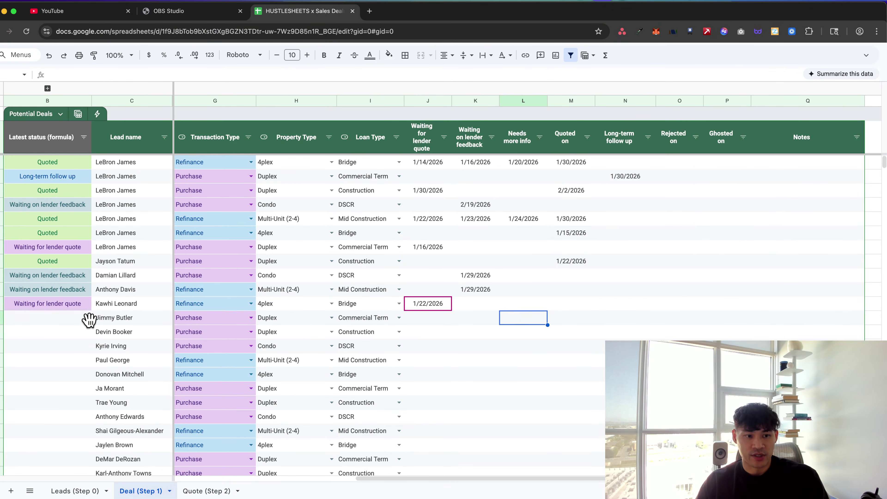
pyautogui.click(81, 318)
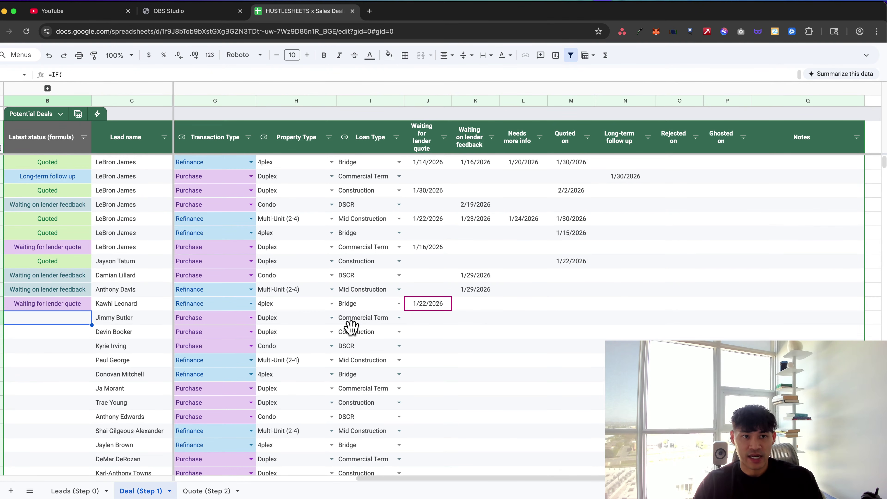
pyautogui.press('super+grave')
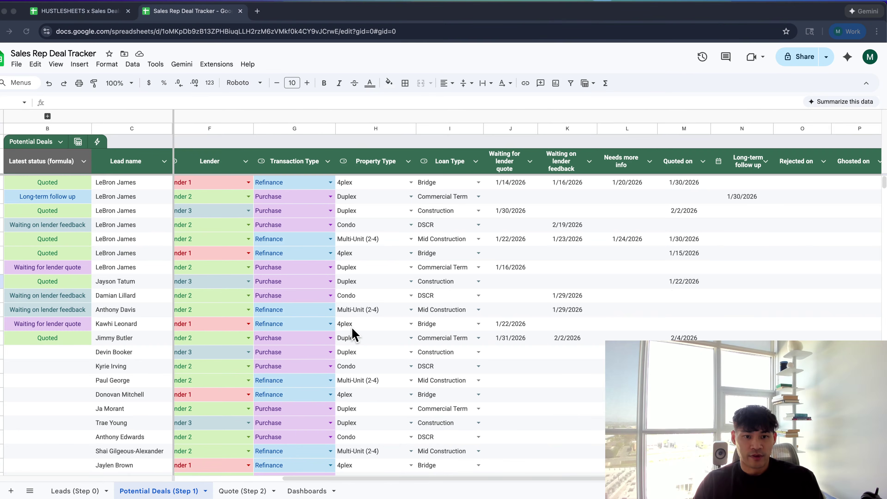
pyautogui.press('super+grave')
# Set the table's missing-data display to show a dash for blank statuses
pyautogui.click(704, 158)
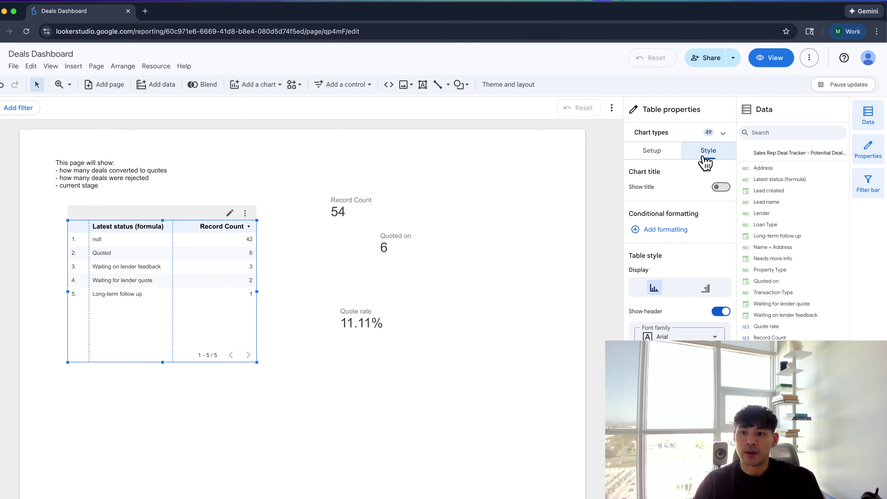
pyautogui.scroll(-10, 679, 327)
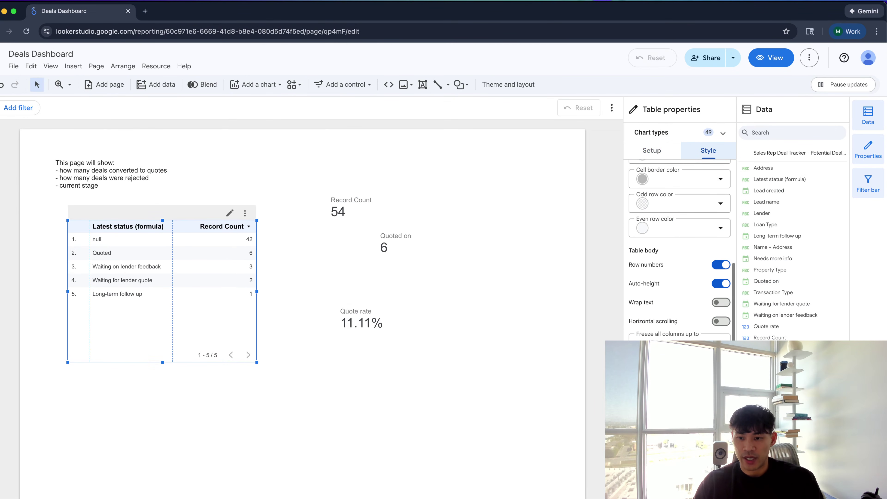
pyautogui.click(679, 350)
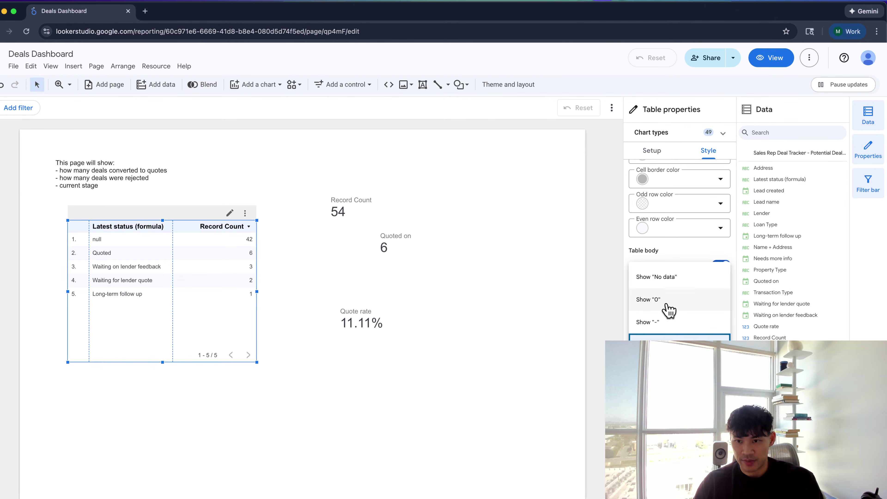
pyautogui.click(671, 284)
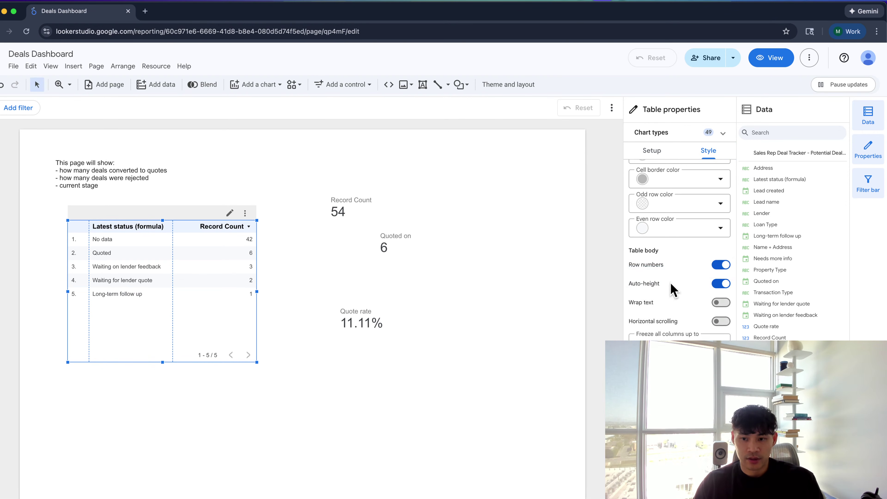
pyautogui.click(680, 350)
pyautogui.click(671, 321)
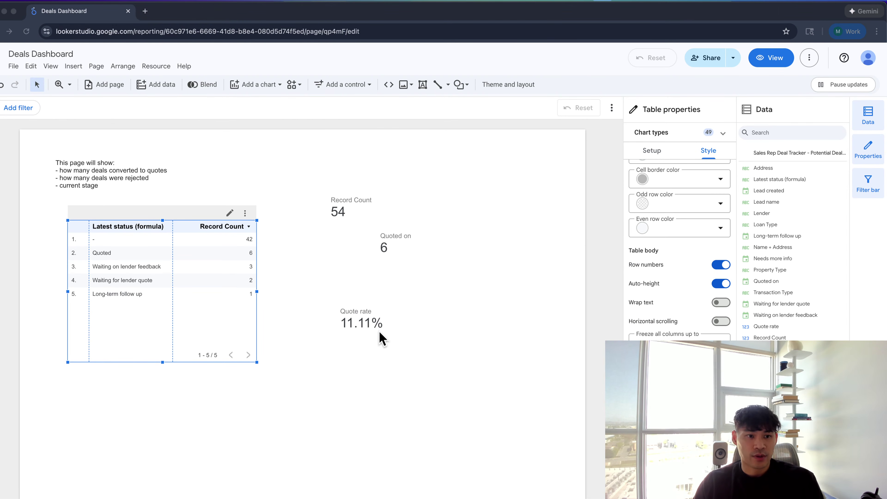
# Switch the table to the bar-in-cell table style and widen it
pyautogui.click(663, 139)
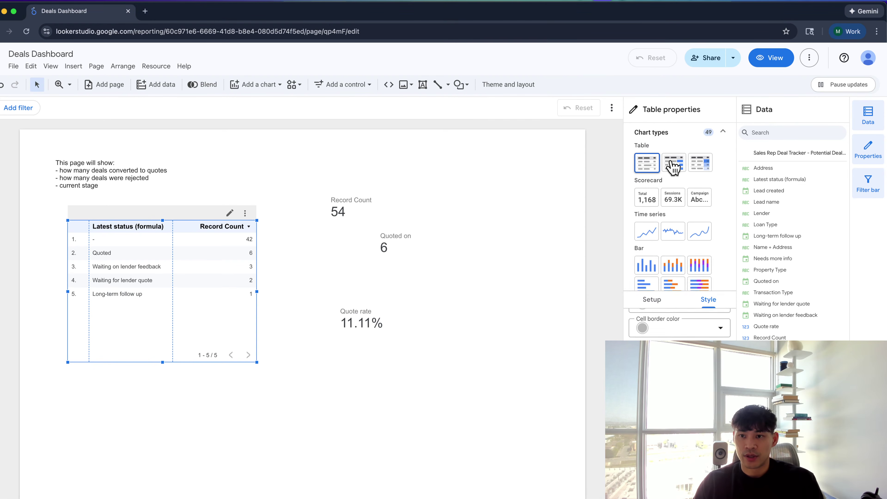
pyautogui.click(673, 162)
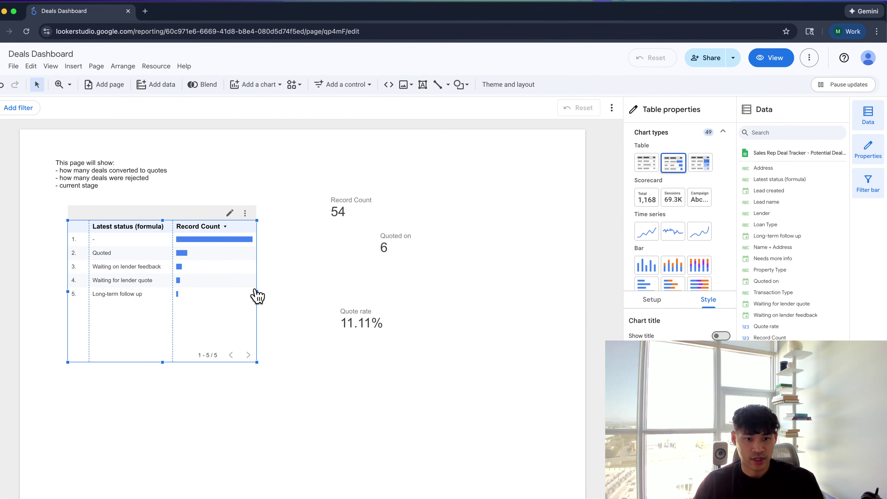
pyautogui.moveTo(257, 291); pyautogui.dragTo(273, 291)
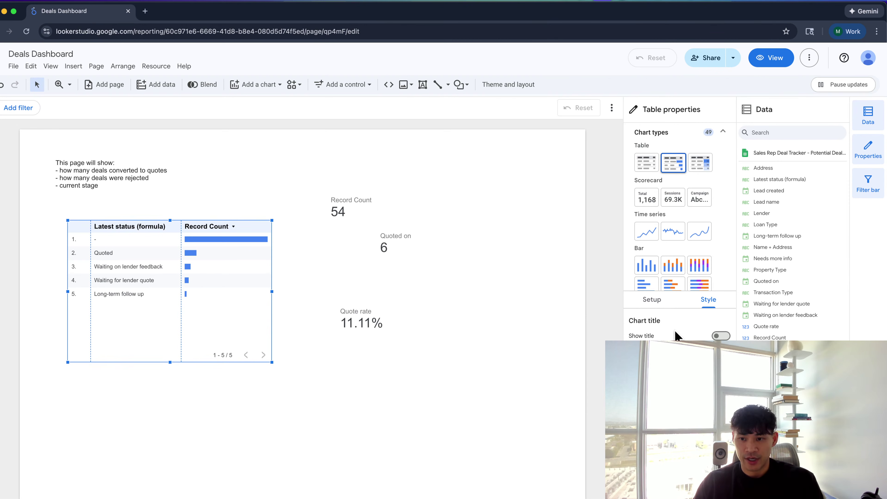
# Cross-filter the report to the Waiting for lender quote status, cutting Record Count to 2
pyautogui.scroll(-5, 676, 336)
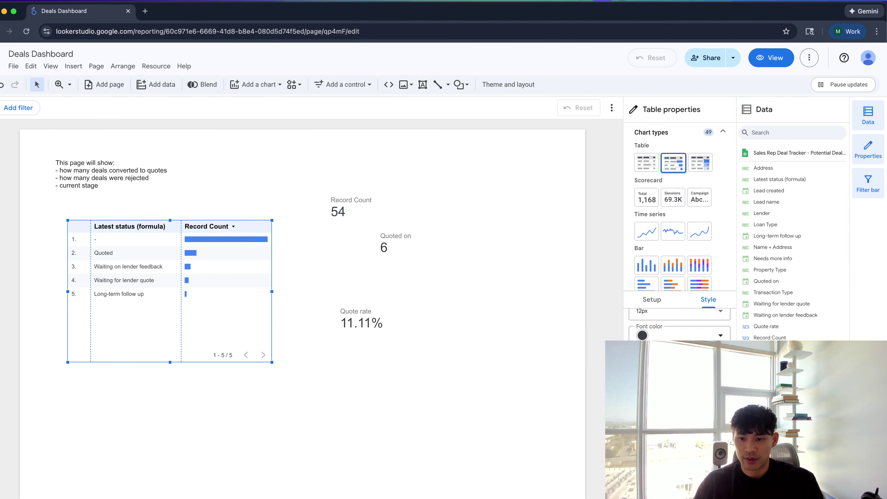
pyautogui.scroll(-10, 679, 323)
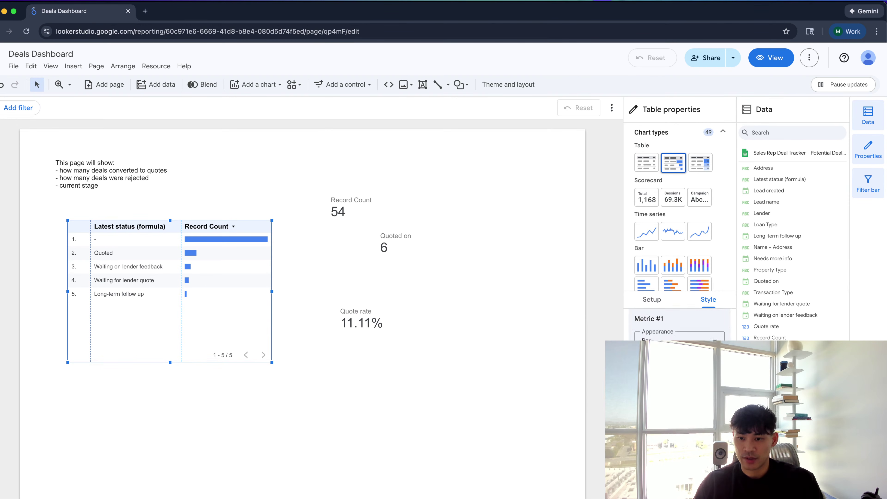
pyautogui.scroll(-10, 696, 329)
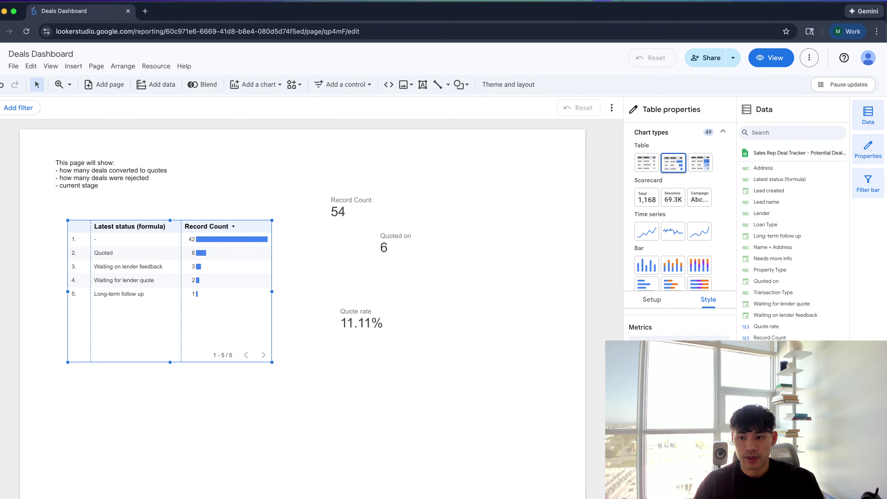
pyautogui.scroll(-3, 680, 321)
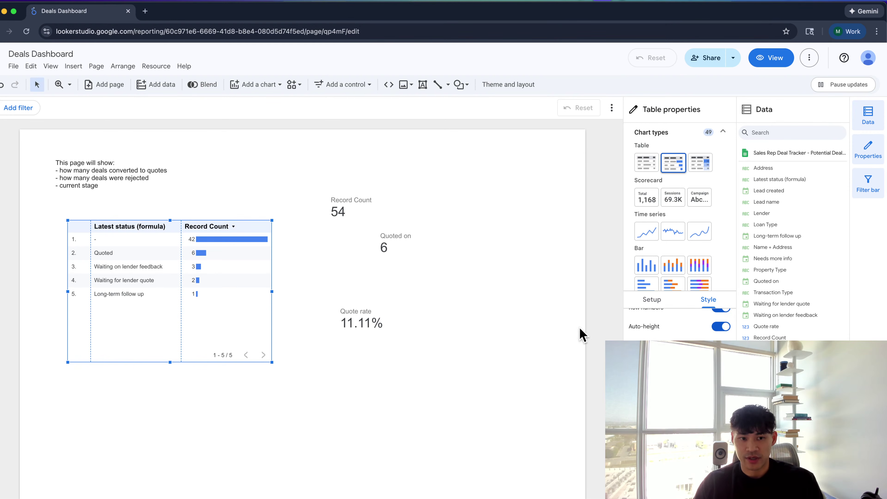
pyautogui.scroll(-2, 541, 324)
pyautogui.click(203, 213)
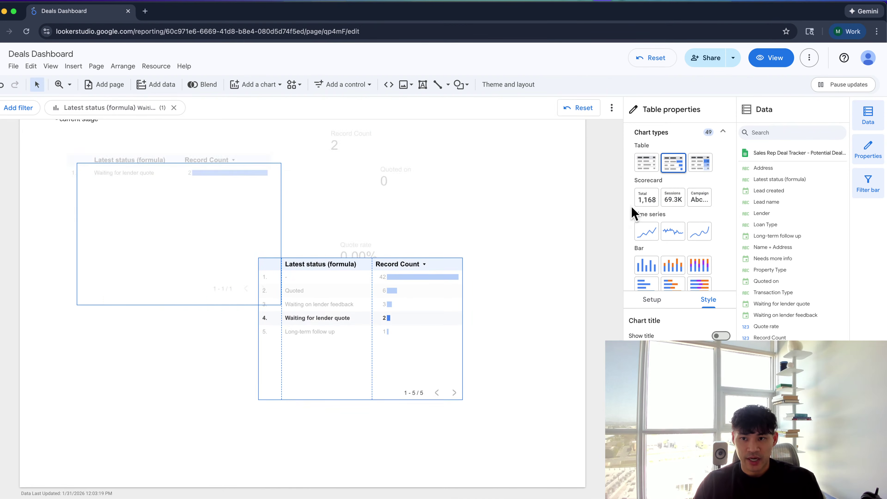
# Convert the copied table into a donut chart and place it below the Quote rate scorecard
pyautogui.scroll(-3, 640, 234)
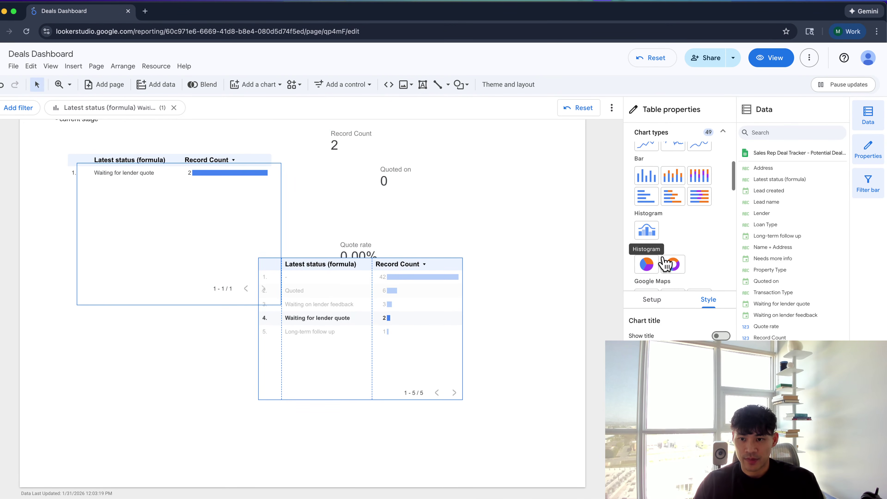
pyautogui.click(673, 265)
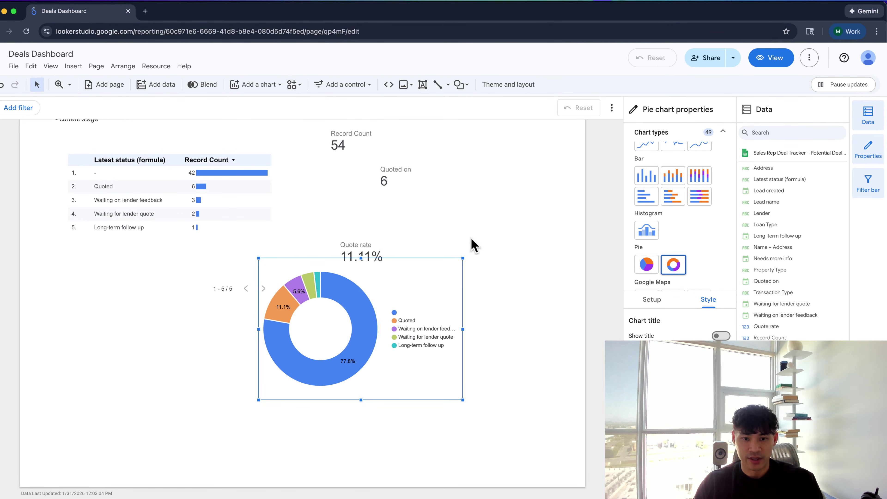
pyautogui.moveTo(322, 350); pyautogui.dragTo(339, 395)
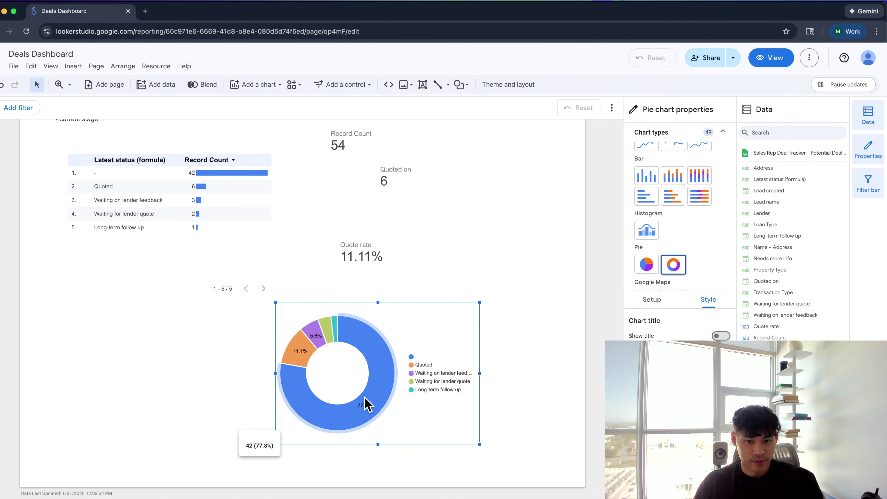
pyautogui.click(254, 238)
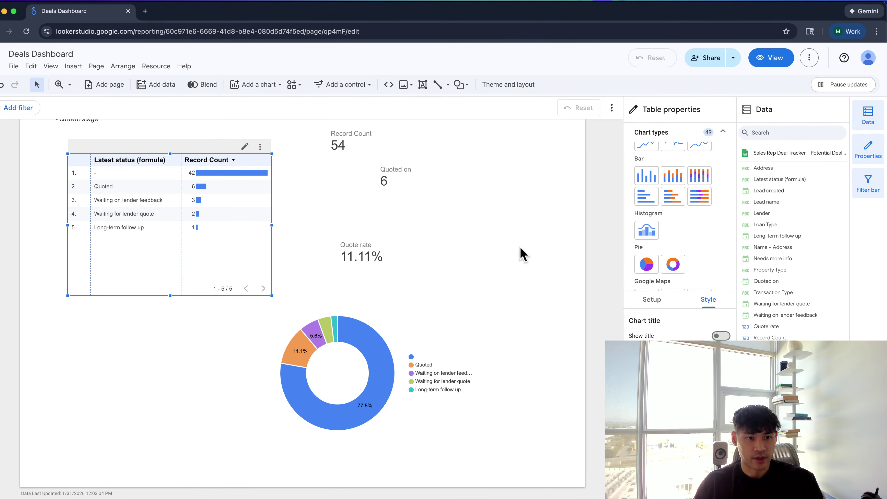
# Add a second Record Count metric to the status table shown as Percent of total
pyautogui.click(650, 301)
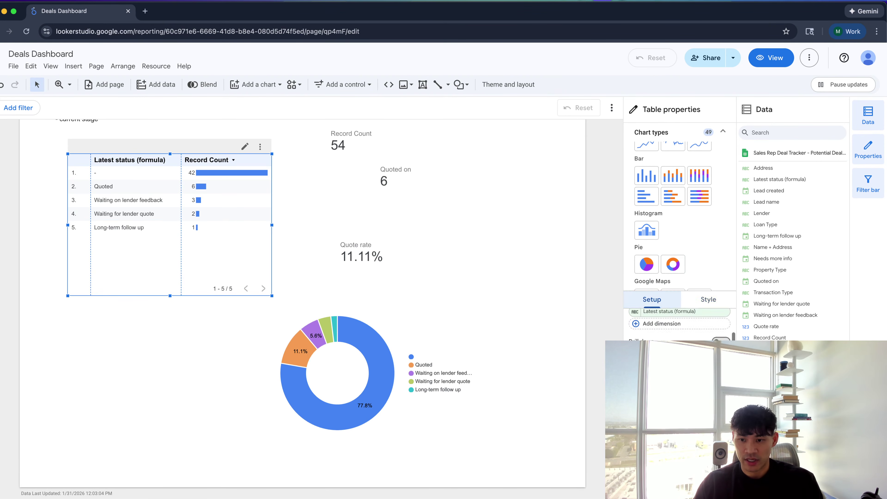
pyautogui.click(646, 325)
pyautogui.write('re')
pyautogui.click(645, 262)
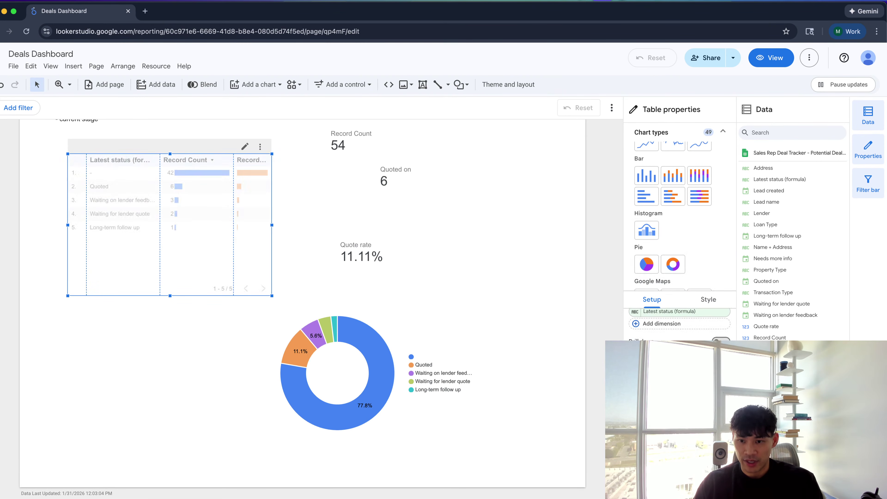
pyautogui.click(625, 313)
pyautogui.click(646, 359)
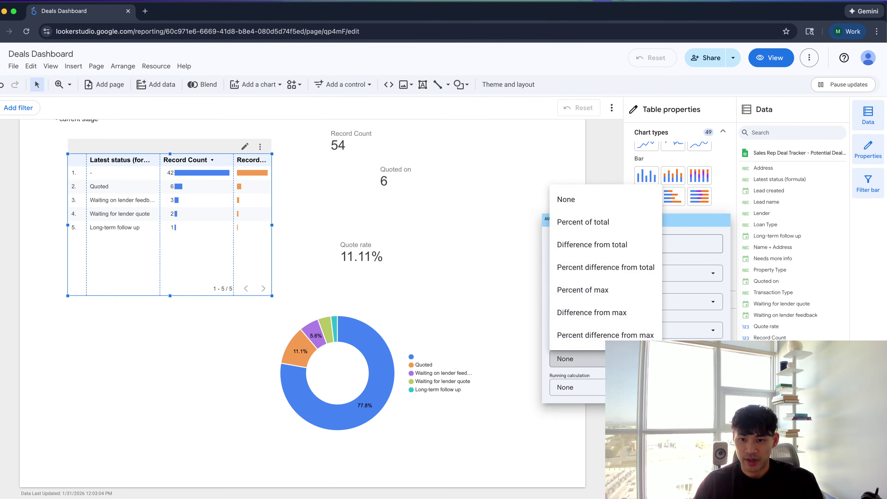
pyautogui.click(609, 231)
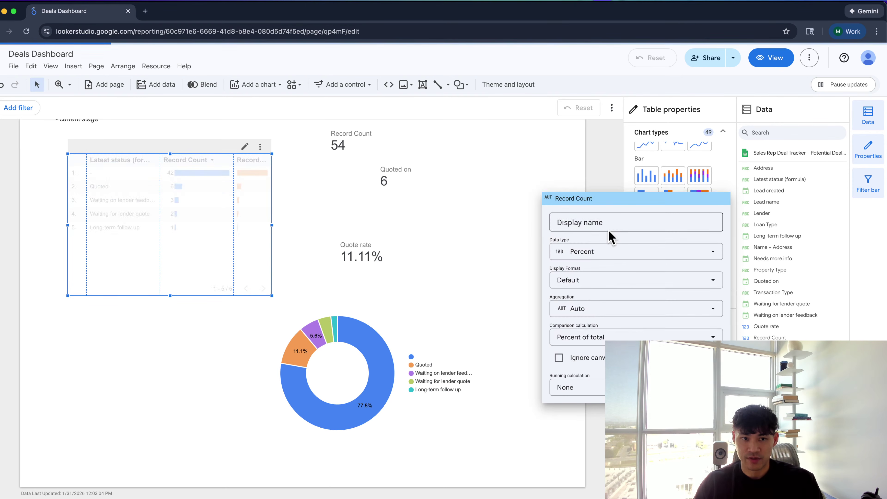
pyautogui.click(536, 254)
# Review the status table's style options
pyautogui.click(708, 301)
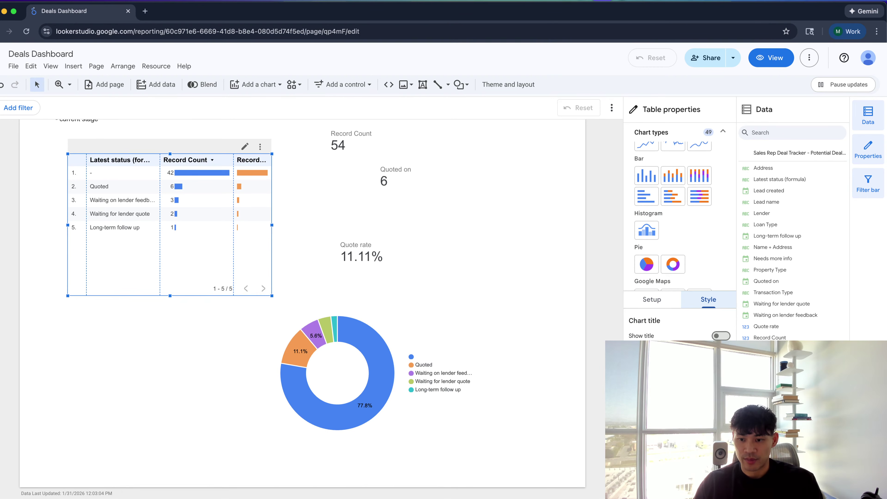
pyautogui.scroll(-5, 679, 325)
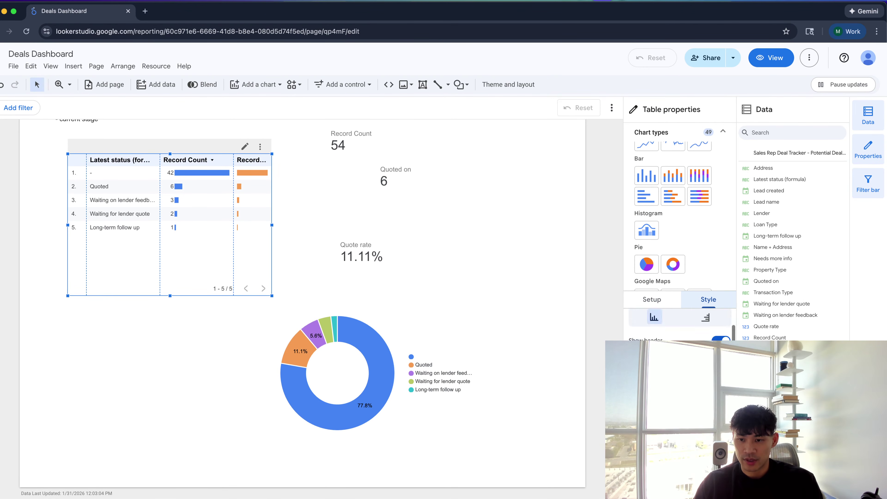
pyautogui.scroll(-10, 679, 325)
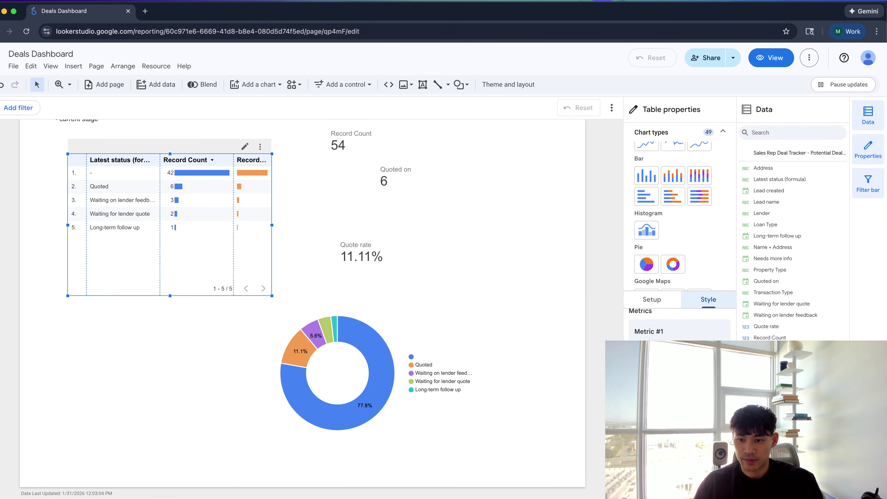
pyautogui.scroll(-5, 680, 325)
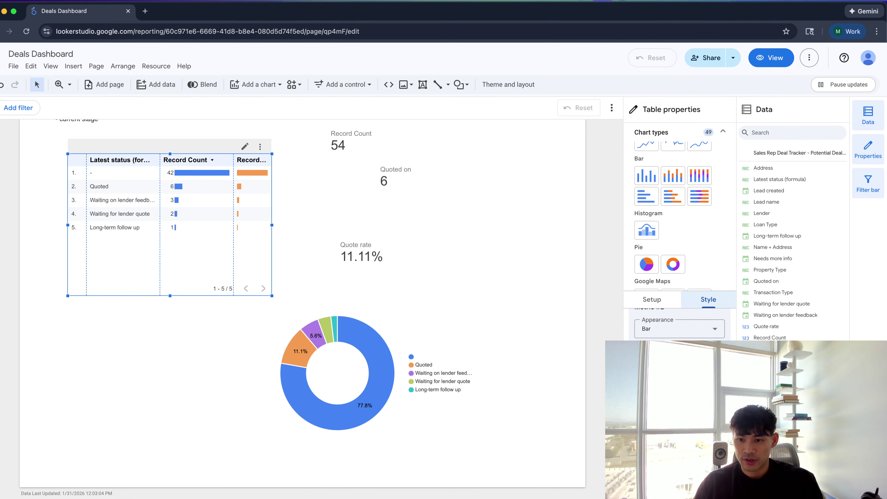
pyautogui.scroll(-5, 679, 323)
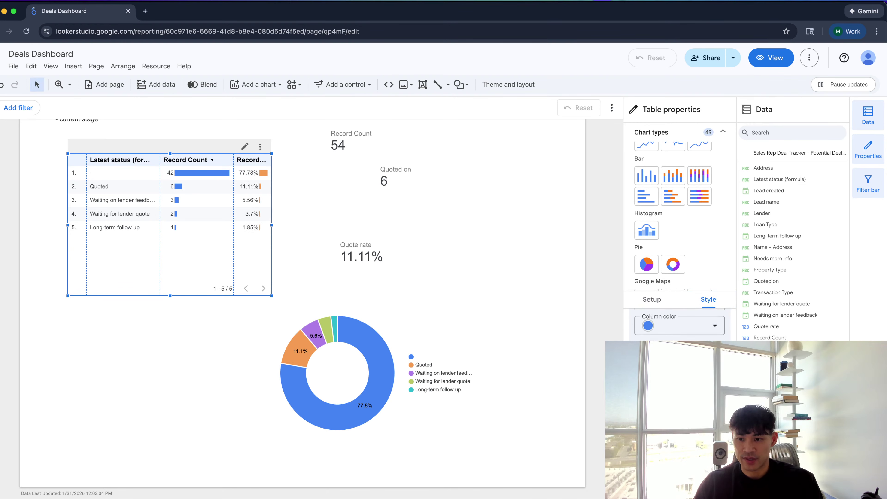
pyautogui.scroll(2, 680, 324)
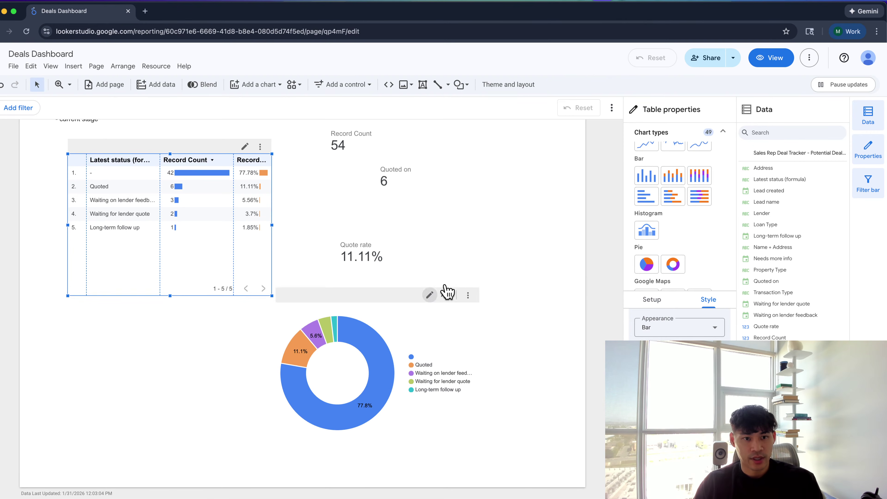
# Set the count column's display name to Leads
pyautogui.click(653, 300)
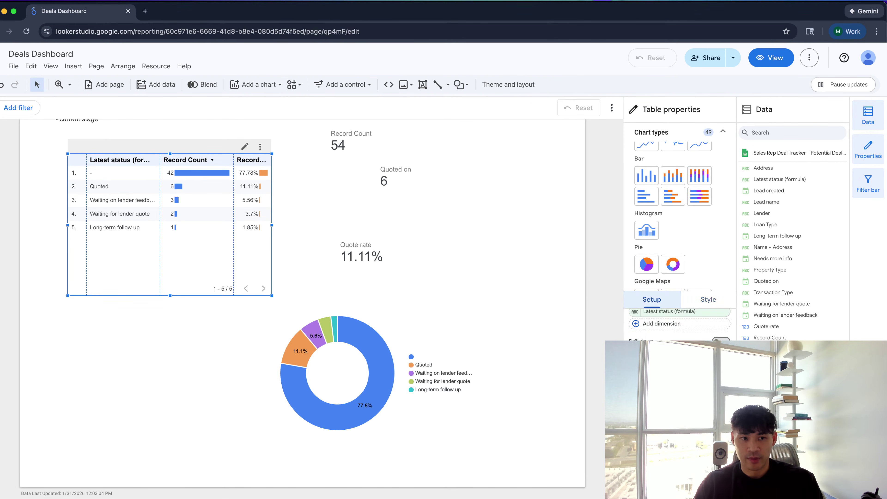
pyautogui.click(635, 368)
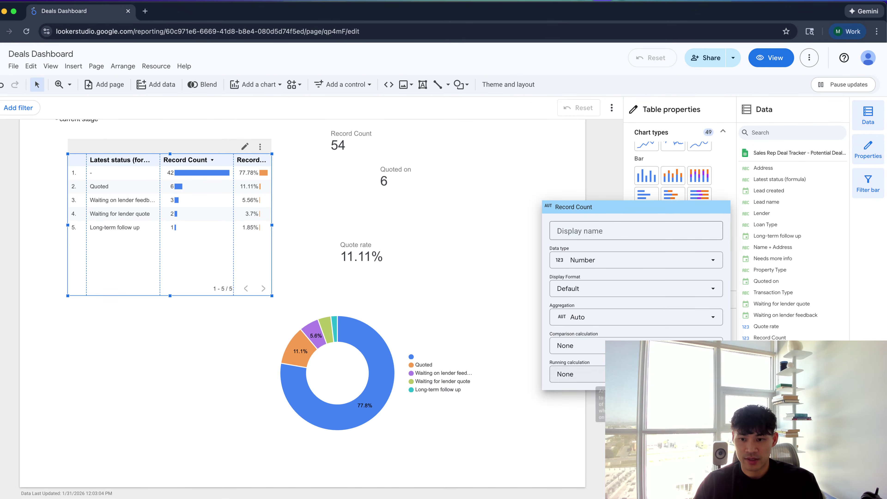
pyautogui.click(601, 233)
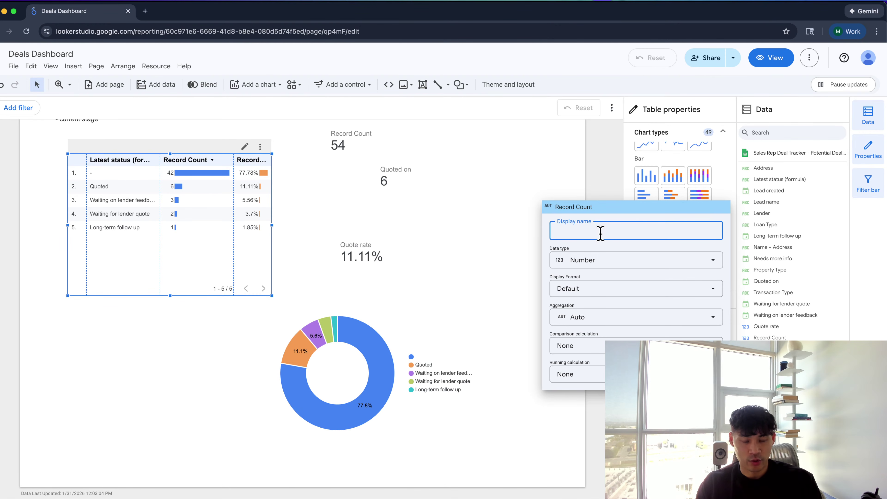
pyautogui.write('Deals')
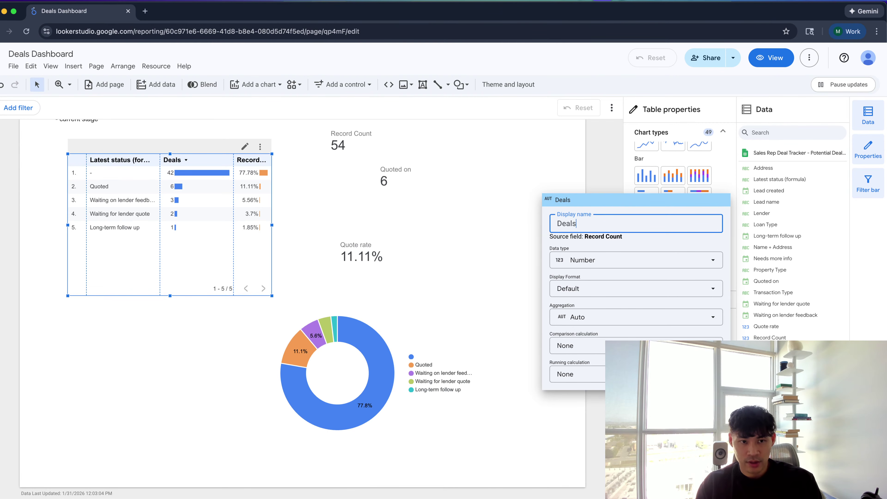
pyautogui.press('BackSpace')
pyautogui.press('BackSpace')
pyautogui.press('BackSpace')
pyautogui.press('BackSpace')
pyautogui.press('BackSpace')
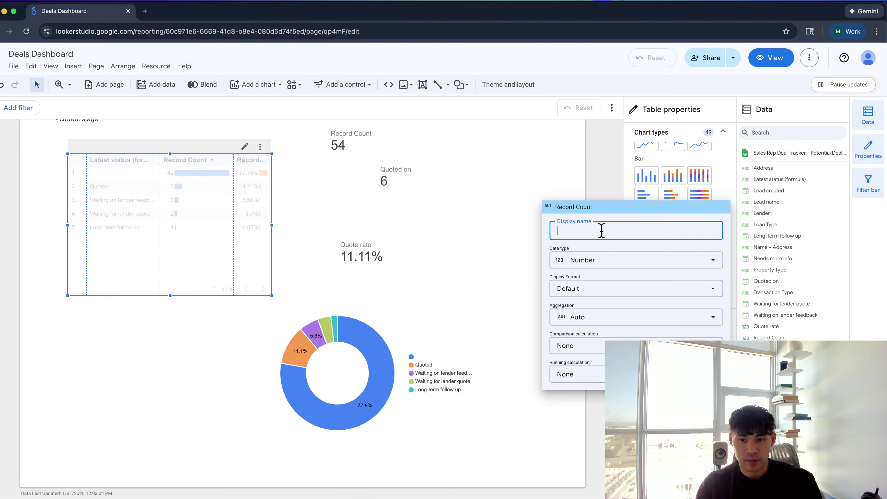
pyautogui.write('Potenta')
pyautogui.press('BackSpace')
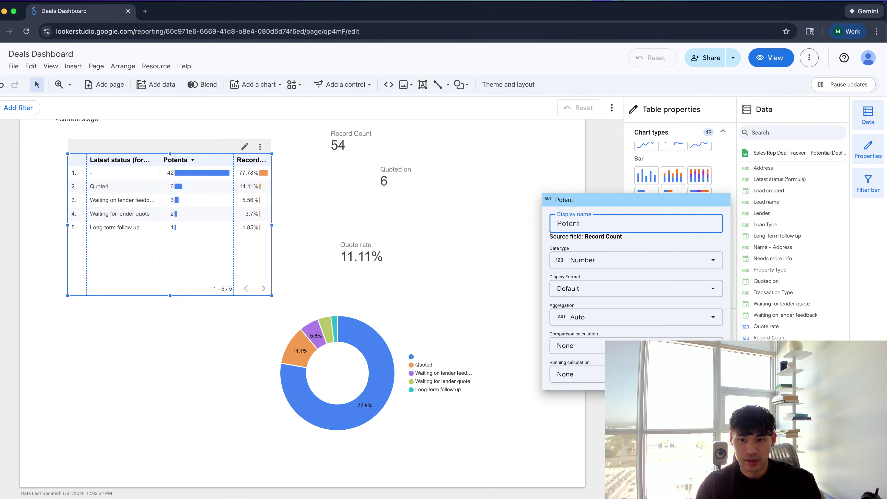
pyautogui.write('ia')
pyautogui.press('super+a')
pyautogui.press('BackSpace')
pyautogui.write('Leads')
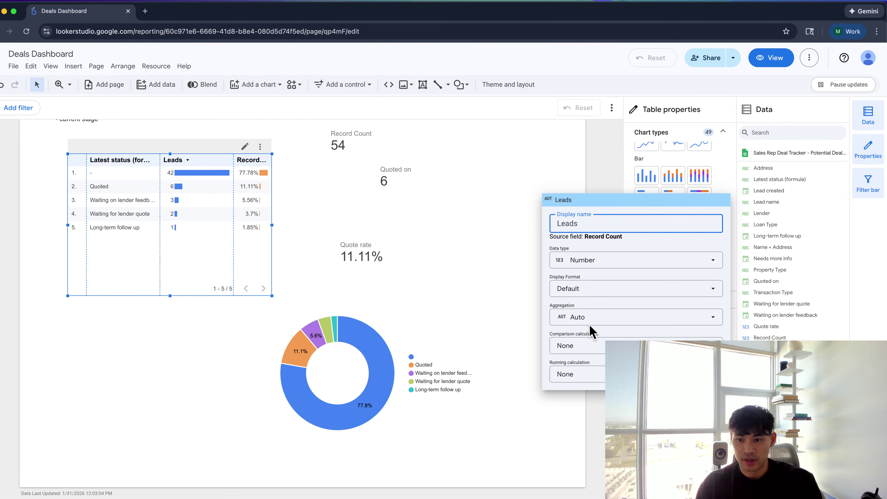
pyautogui.click(593, 422)
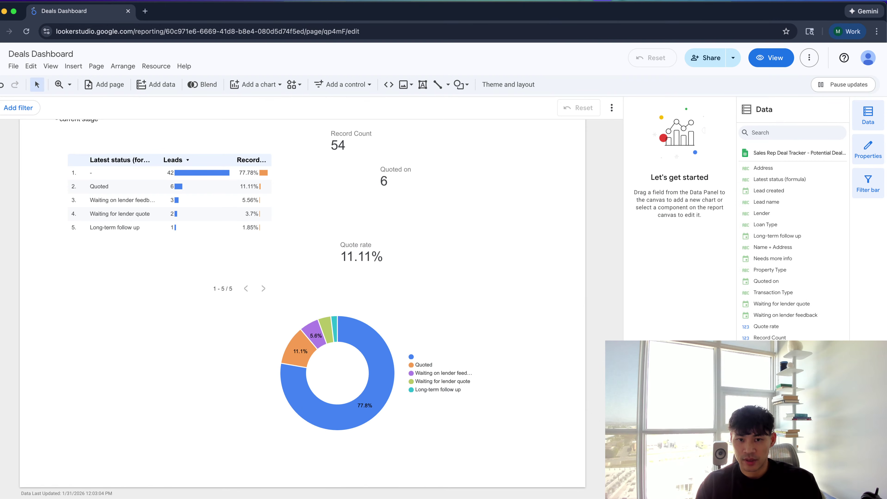
# Set the percentage column's display name to '% of total leads'
pyautogui.click(259, 216)
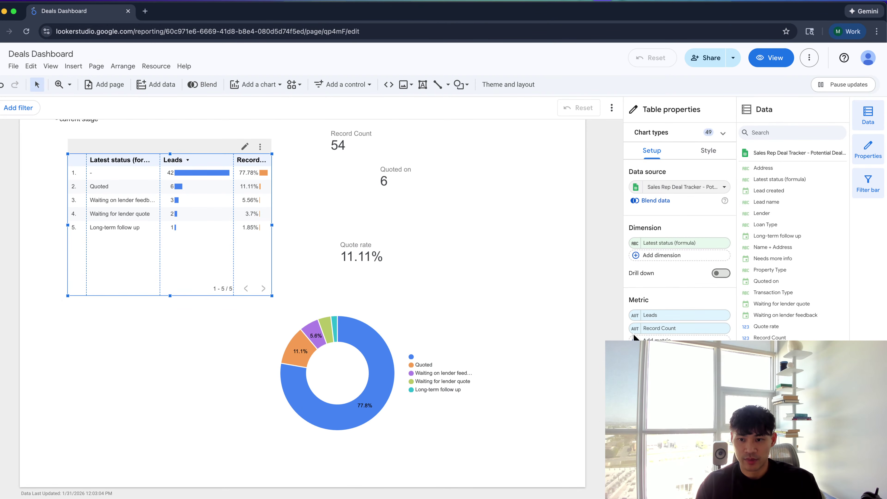
pyautogui.click(635, 328)
pyautogui.click(625, 148)
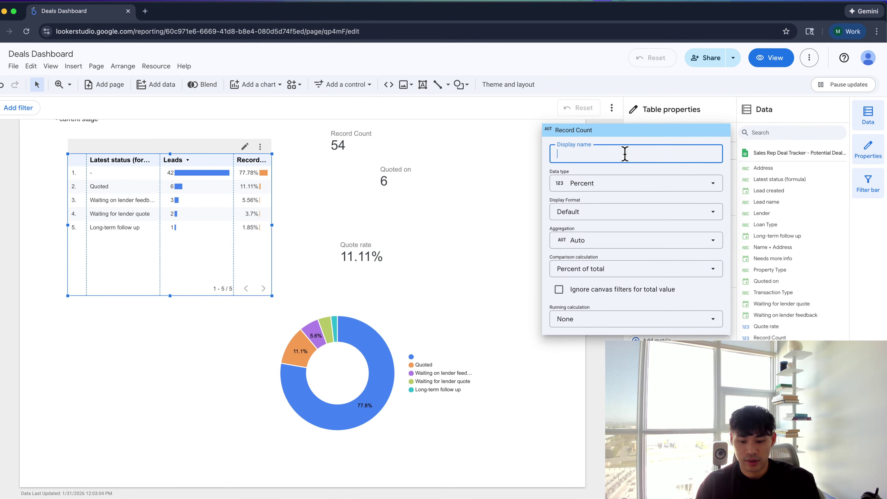
pyautogui.write('% of total leads')
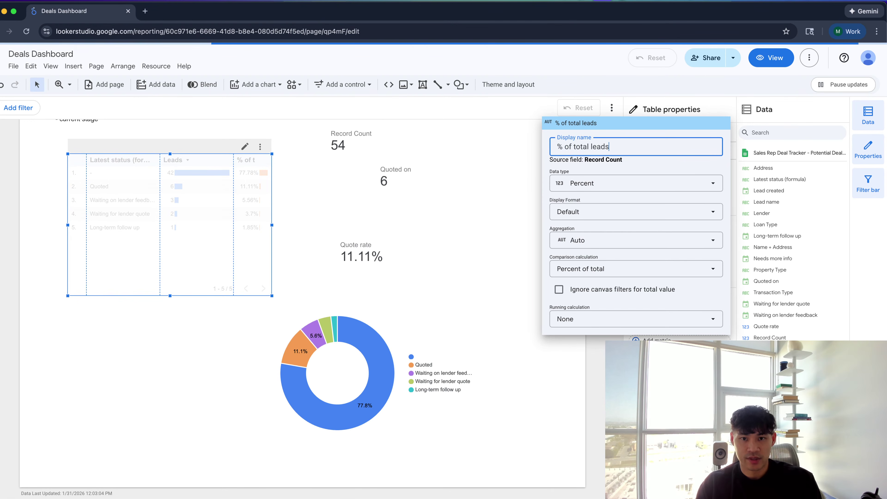
pyautogui.click(509, 179)
pyautogui.click(709, 151)
# Turn on header text wrapping and widen the table so columns aren't truncated
pyautogui.scroll(-10, 684, 298)
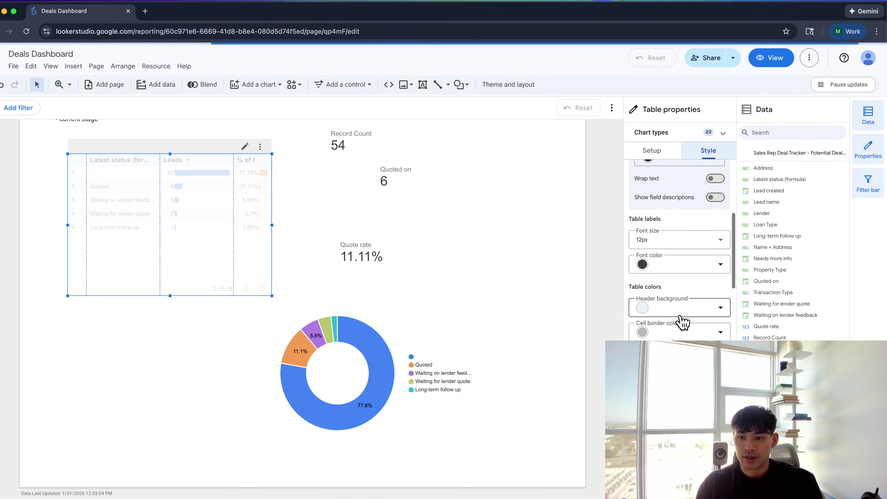
pyautogui.scroll(-3, 682, 322)
pyautogui.scroll(10, 680, 314)
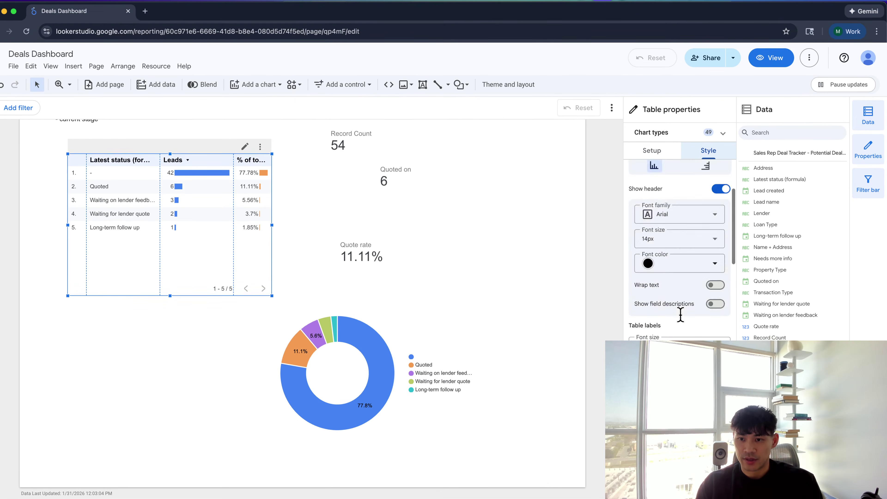
pyautogui.scroll(-3, 680, 314)
pyautogui.scroll(-5, 682, 327)
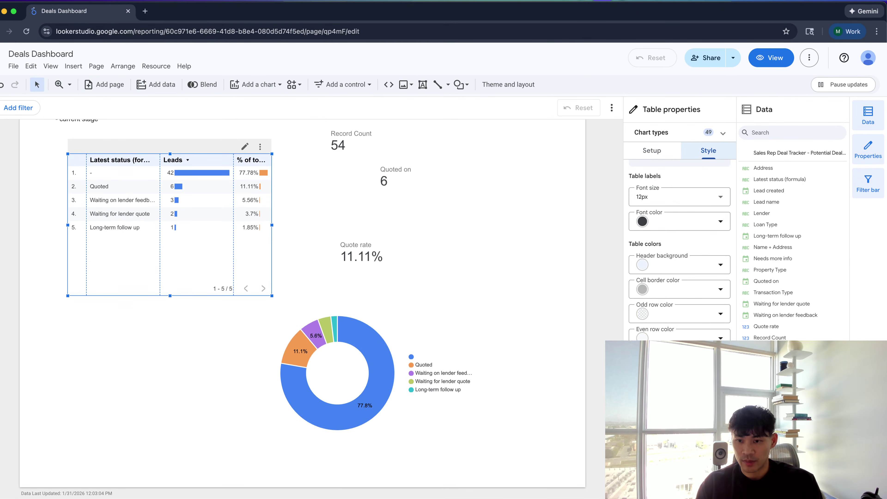
pyautogui.scroll(2, 679, 252)
pyautogui.click(714, 223)
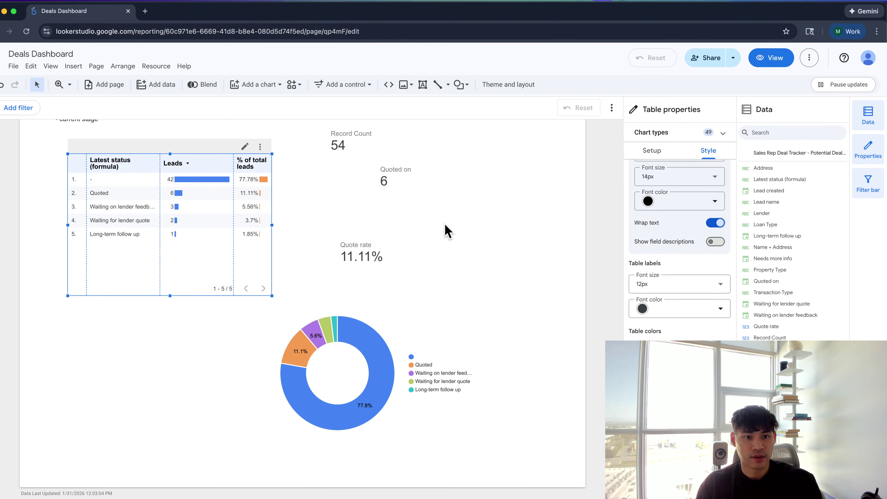
pyautogui.moveTo(273, 225); pyautogui.dragTo(331, 225)
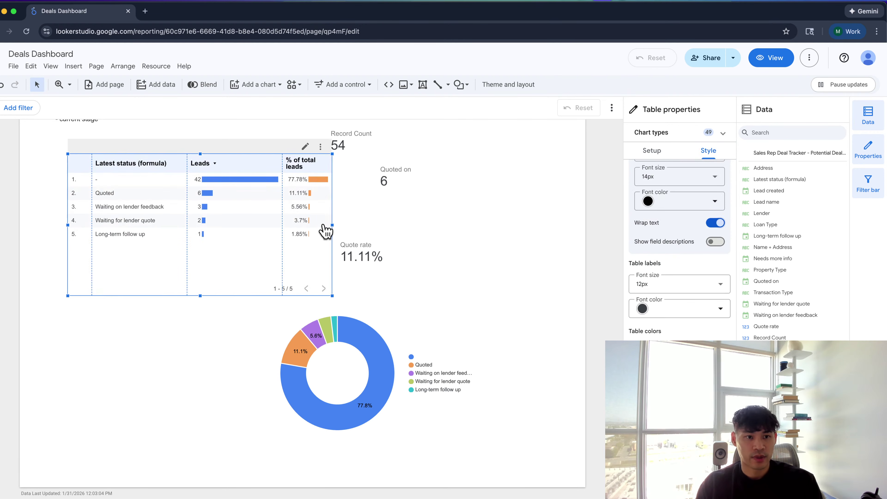
pyautogui.moveTo(229, 234); pyautogui.dragTo(212, 231)
# Set the status dimension's display name to 'Current stage'
pyautogui.click(649, 151)
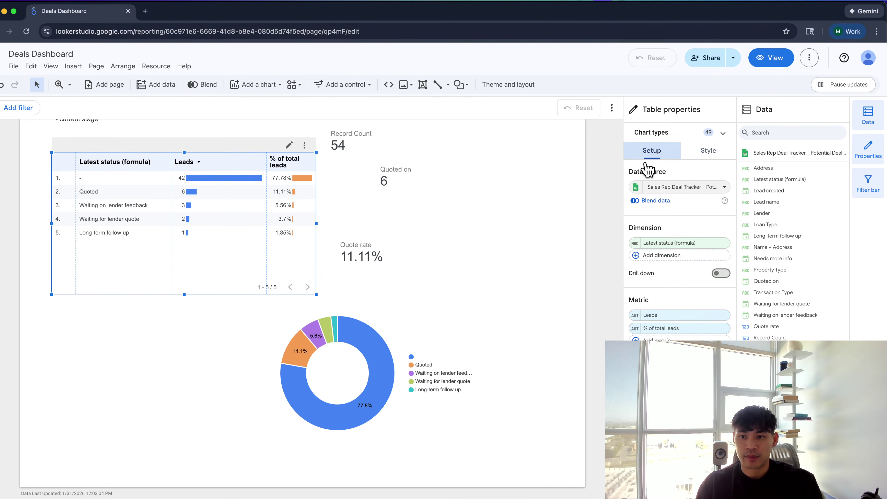
pyautogui.click(635, 242)
pyautogui.click(617, 276)
pyautogui.write('Current stage')
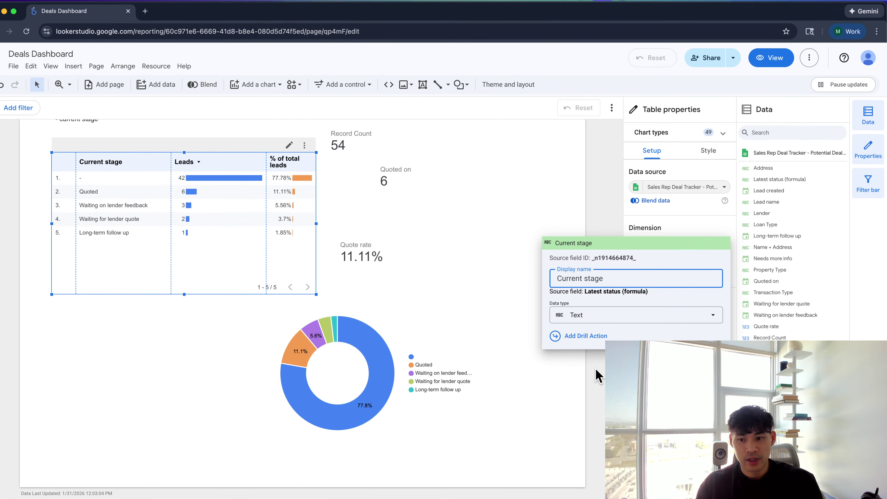
# Enable the summary row so the table ends with a Grand total of 54 leads and 100%
pyautogui.click(598, 375)
pyautogui.scroll(-5, 679, 245)
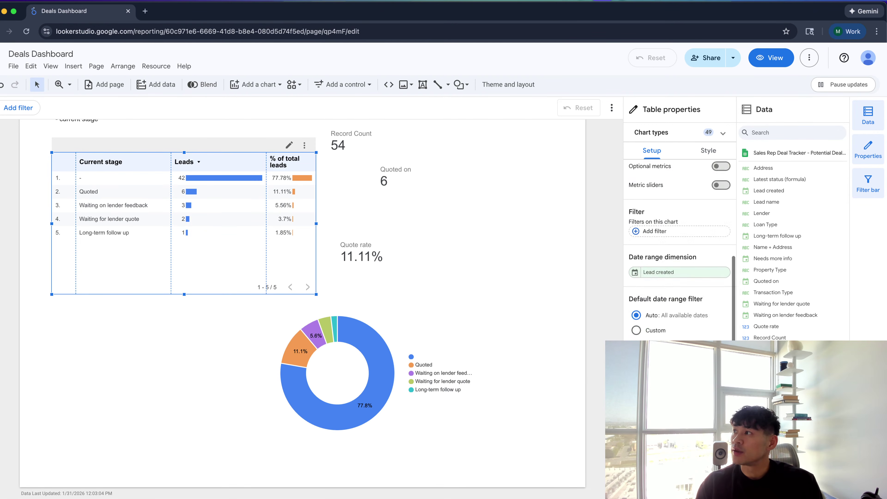
pyautogui.scroll(-3, 679, 244)
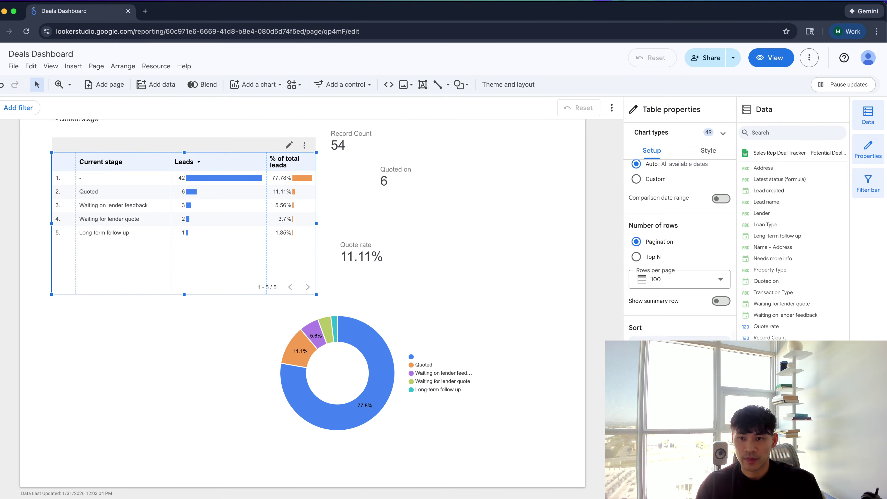
pyautogui.scroll(10, 679, 244)
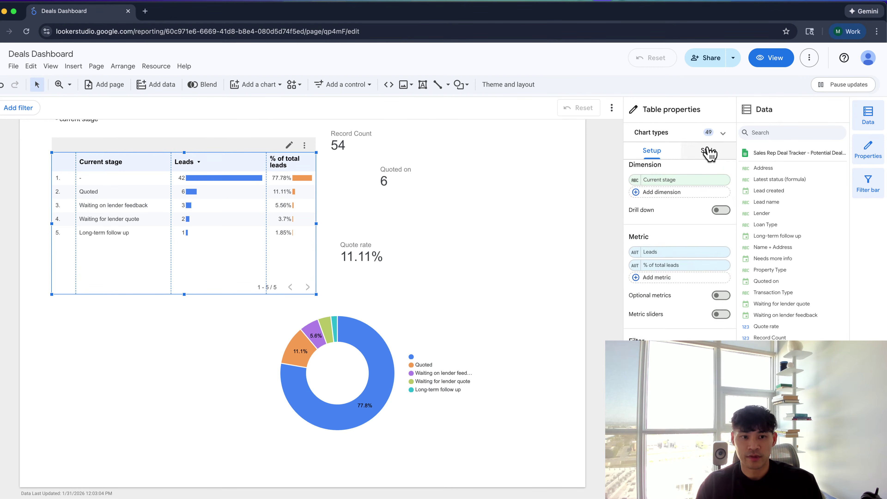
pyautogui.scroll(-5, 697, 287)
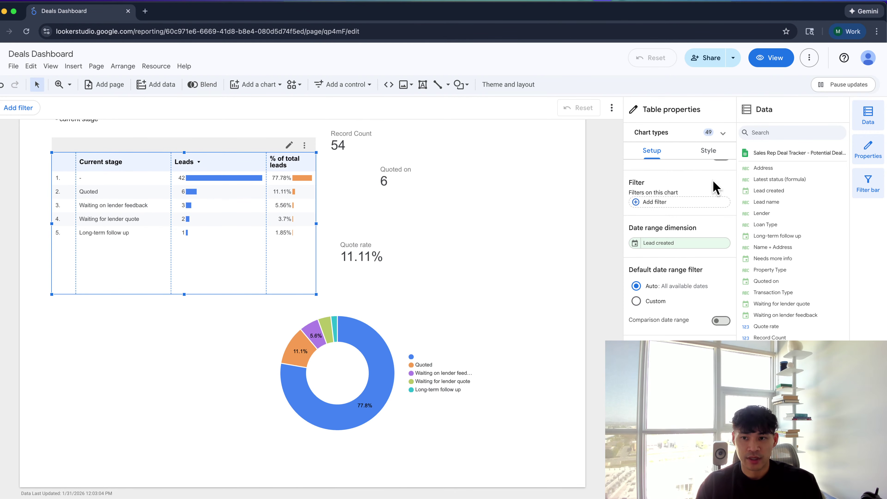
pyautogui.click(709, 155)
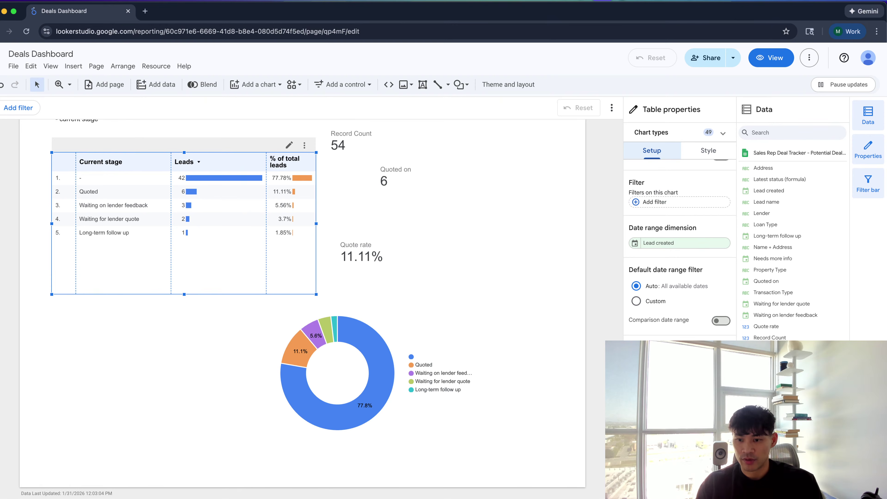
pyautogui.click(709, 152)
# Toggle row numbers off and on, then auto-fit the Leads and % of total leads columns
pyautogui.scroll(-5, 709, 260)
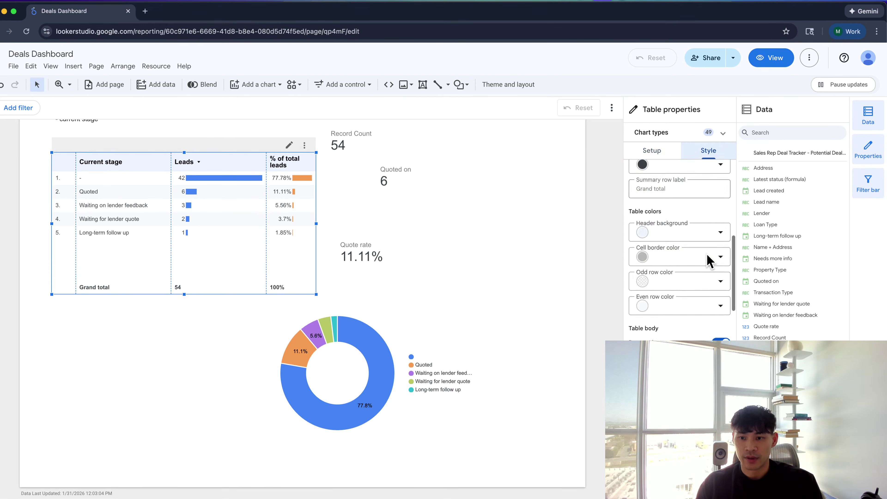
pyautogui.scroll(-10, 709, 260)
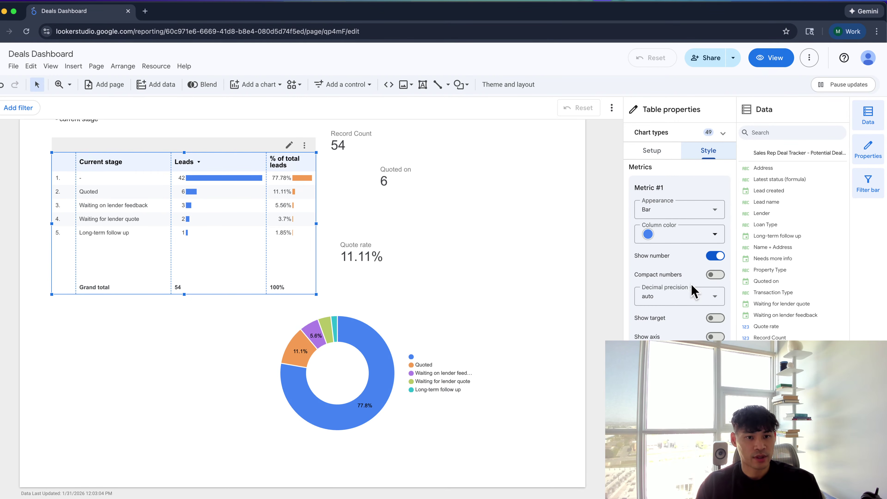
pyautogui.scroll(-1, 693, 290)
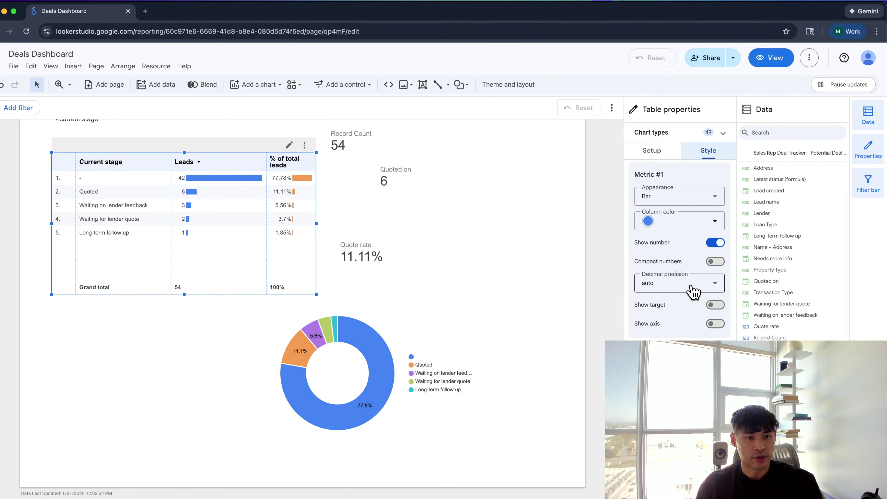
pyautogui.scroll(5, 679, 245)
pyautogui.scroll(-10, 679, 245)
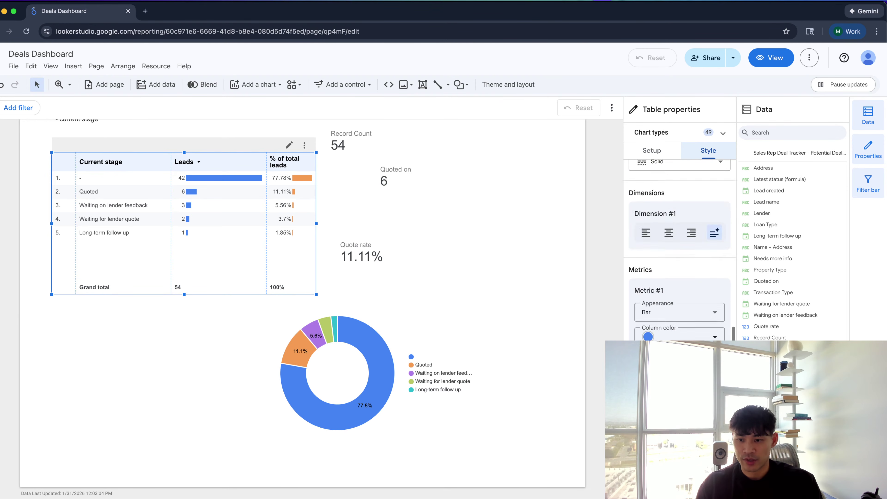
pyautogui.scroll(-10, 679, 245)
pyautogui.scroll(8, 680, 245)
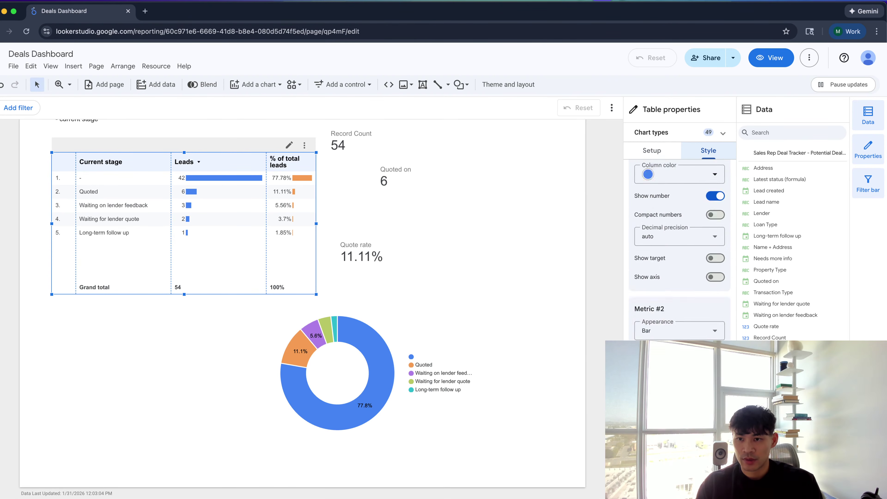
pyautogui.scroll(-6, 679, 245)
pyautogui.click(721, 338)
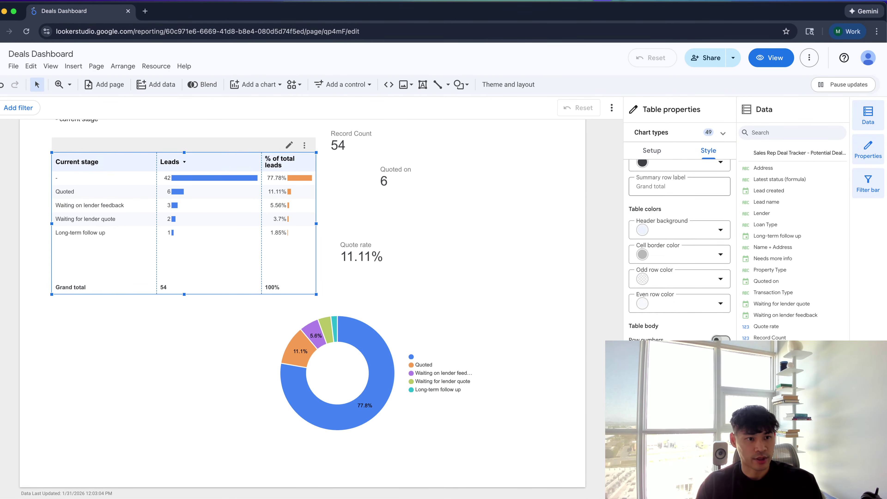
pyautogui.click(720, 338)
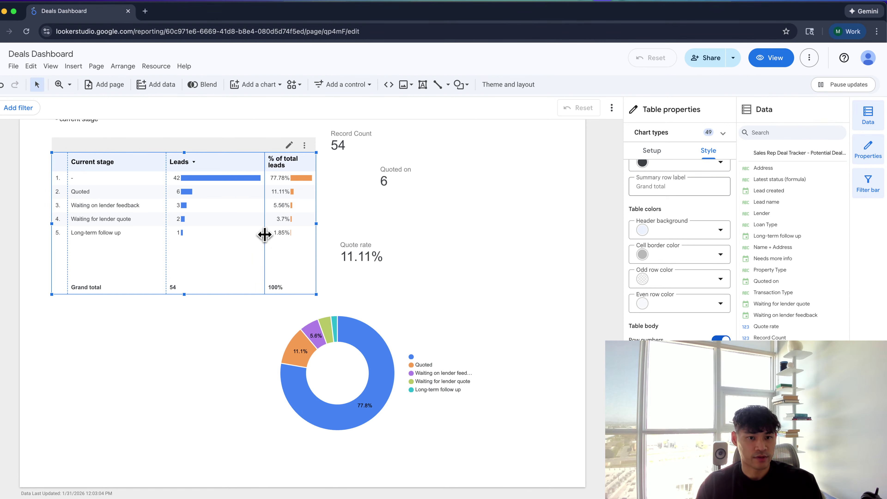
pyautogui.doubleClick(265, 235)
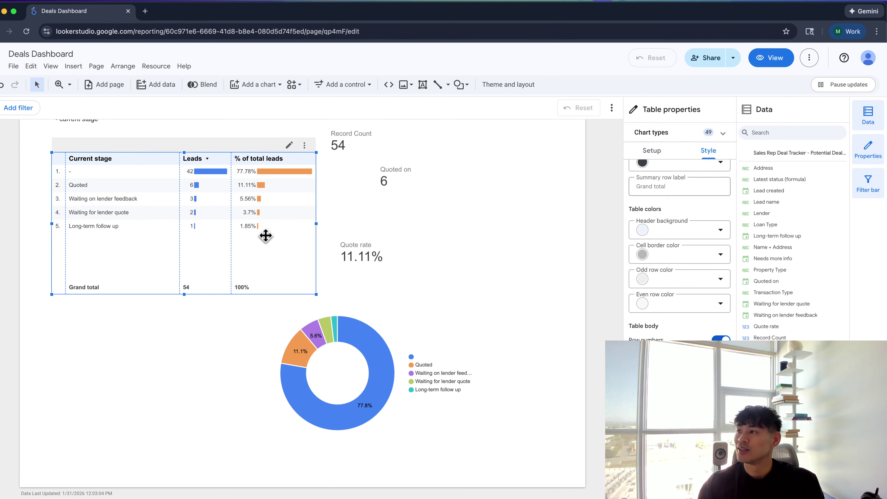
# Move the Current stage table lower toward the donut chart and open the Insert list for a drop-down control
pyautogui.moveTo(93, 238); pyautogui.dragTo(114, 259)
pyautogui.click(73, 66)
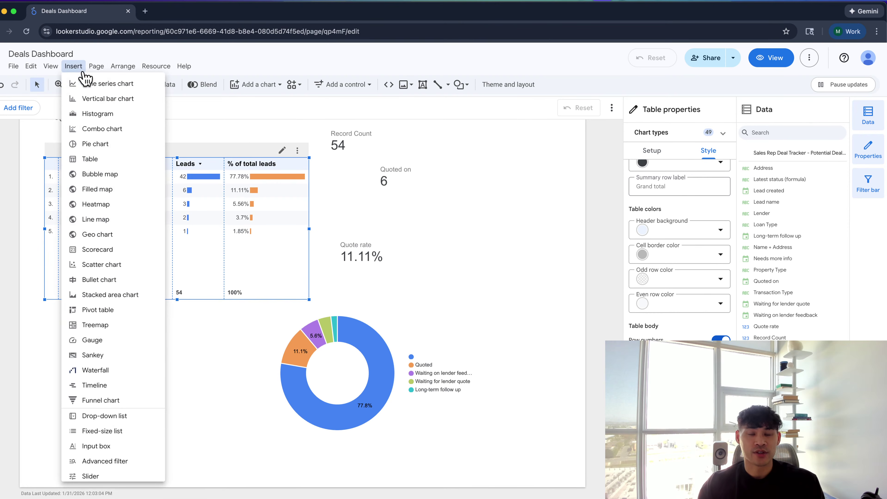
pyautogui.scroll(-3, 134, 357)
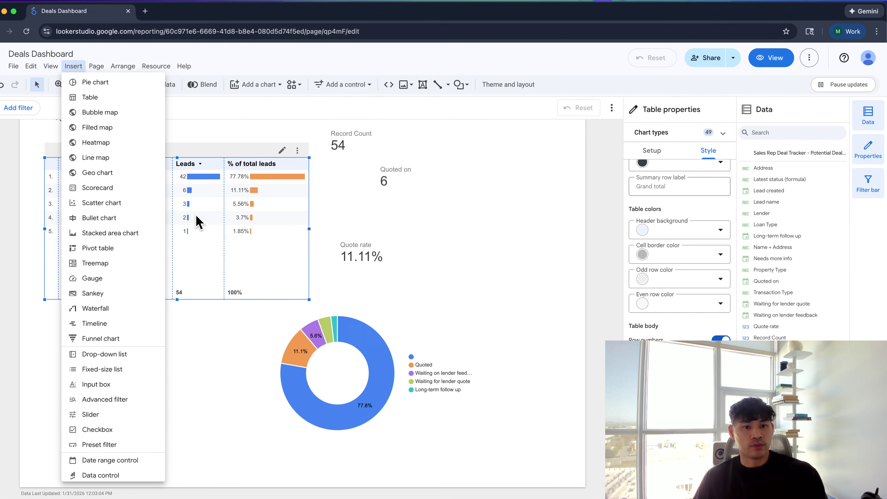
pyautogui.click(204, 218)
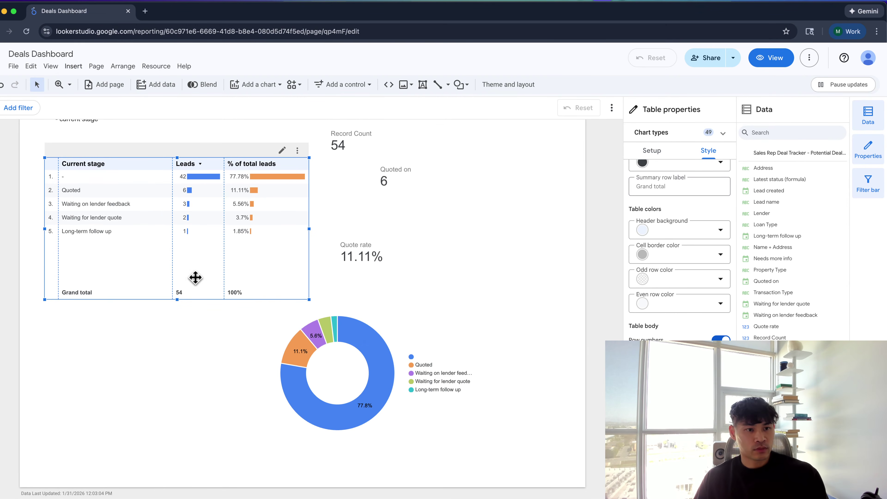
pyautogui.click(77, 70)
pyautogui.scroll(-1, 126, 318)
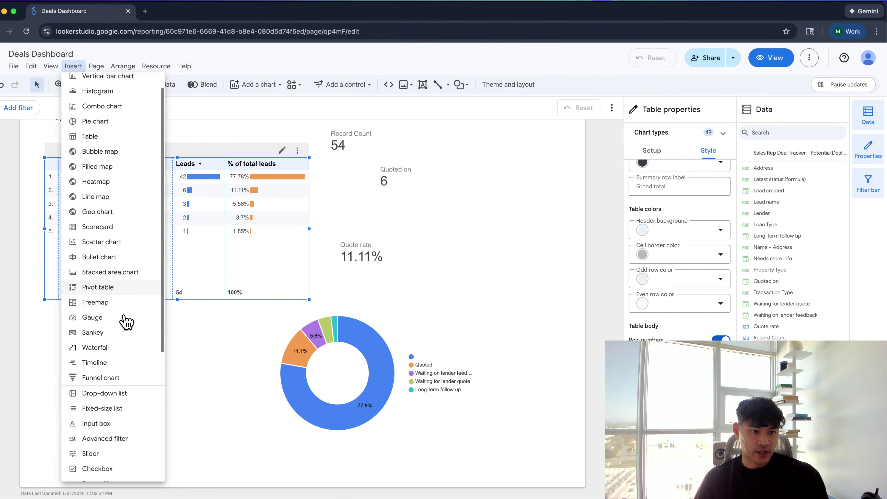
pyautogui.scroll(-3, 125, 318)
pyautogui.click(208, 267)
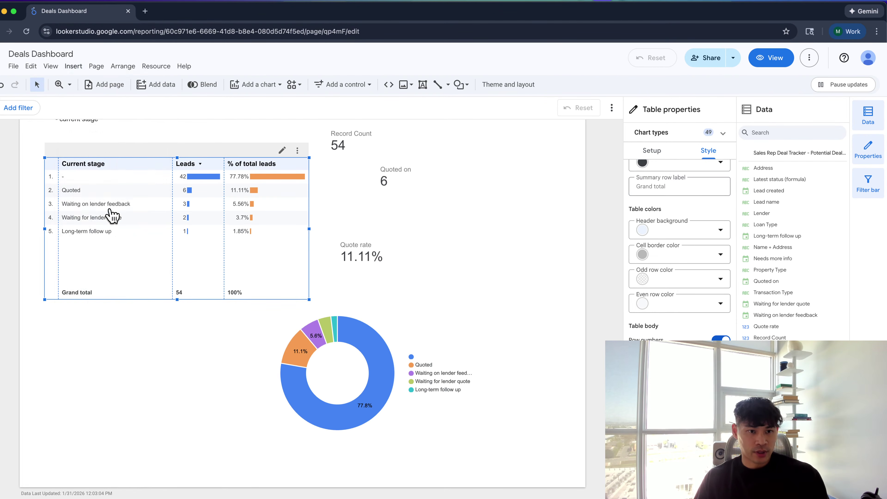
pyautogui.moveTo(112, 215); pyautogui.dragTo(119, 244)
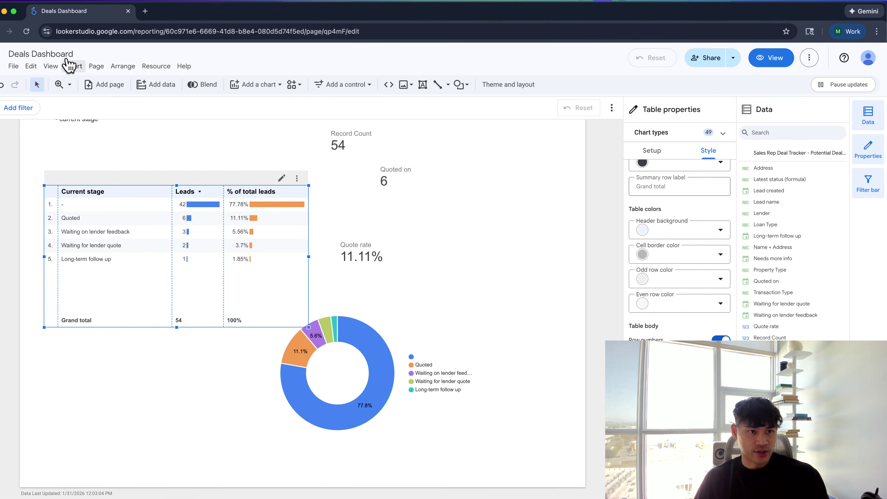
pyautogui.click(70, 65)
# Add a Latest status drop-down filter above the table that excludes null statuses
pyautogui.click(115, 415)
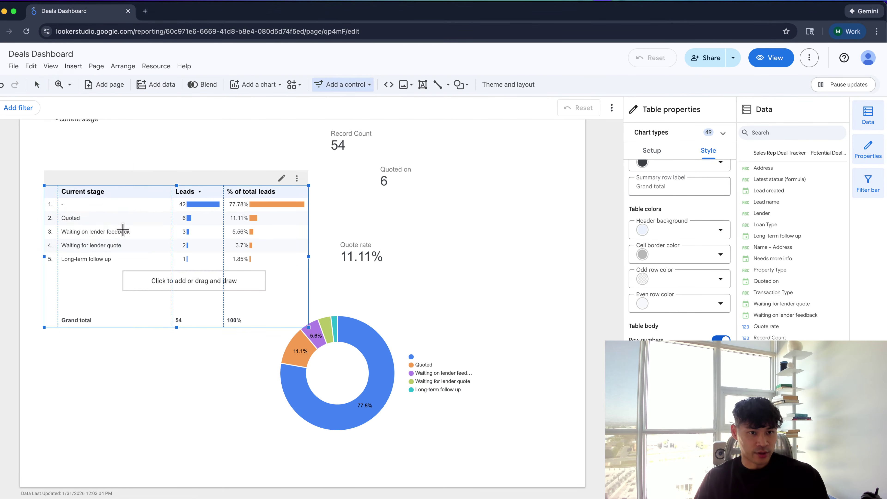
pyautogui.click(111, 149)
pyautogui.click(651, 152)
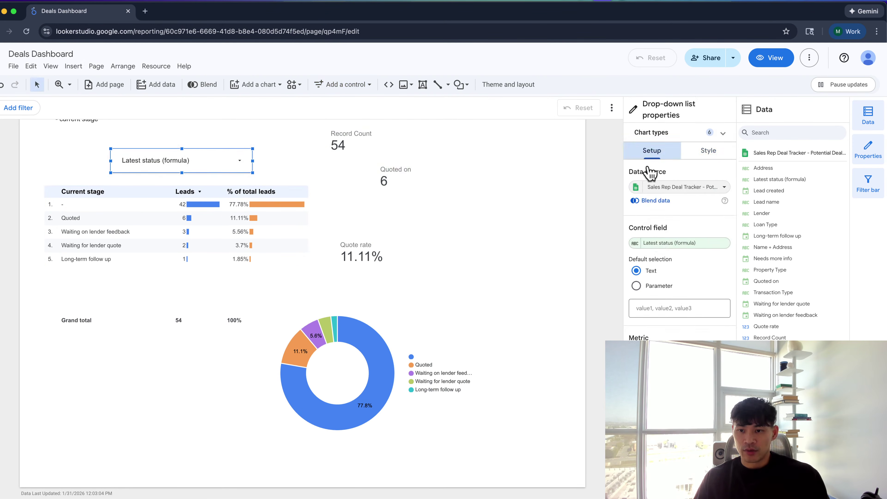
pyautogui.click(210, 161)
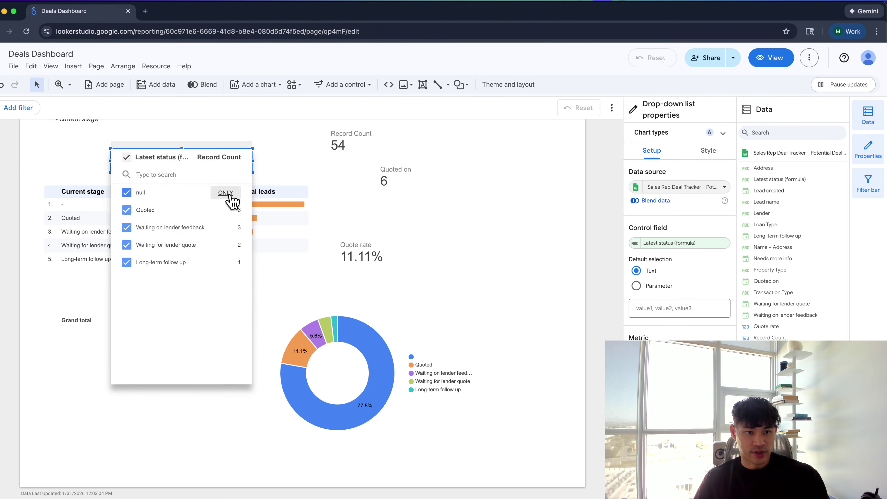
pyautogui.click(126, 192)
pyautogui.click(59, 155)
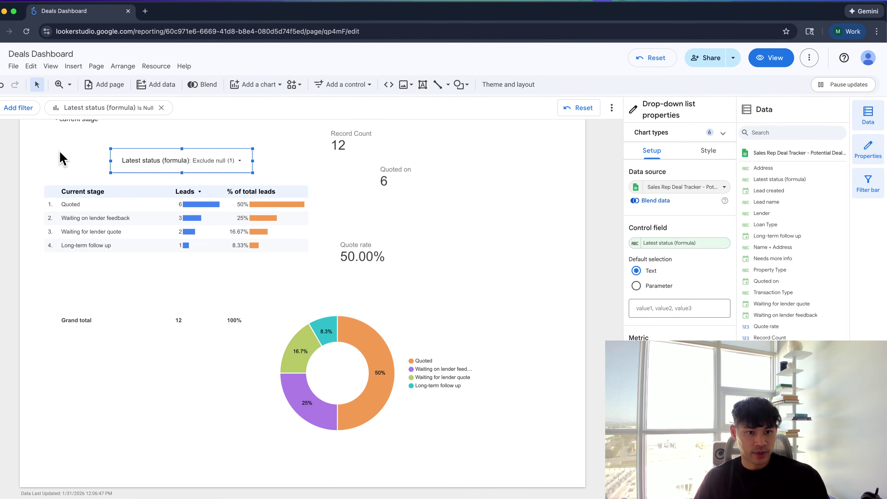
# Shift the Current stage table and move the pie chart beside it, testing then clearing a cross-filter
pyautogui.click(137, 271)
pyautogui.moveTo(137, 271); pyautogui.dragTo(131, 285)
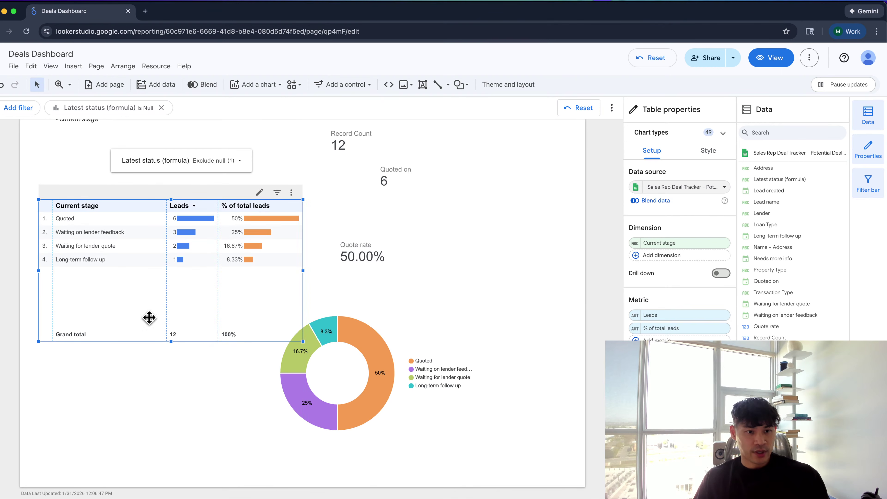
pyautogui.moveTo(272, 372); pyautogui.dragTo(360, 307)
pyautogui.click(360, 308)
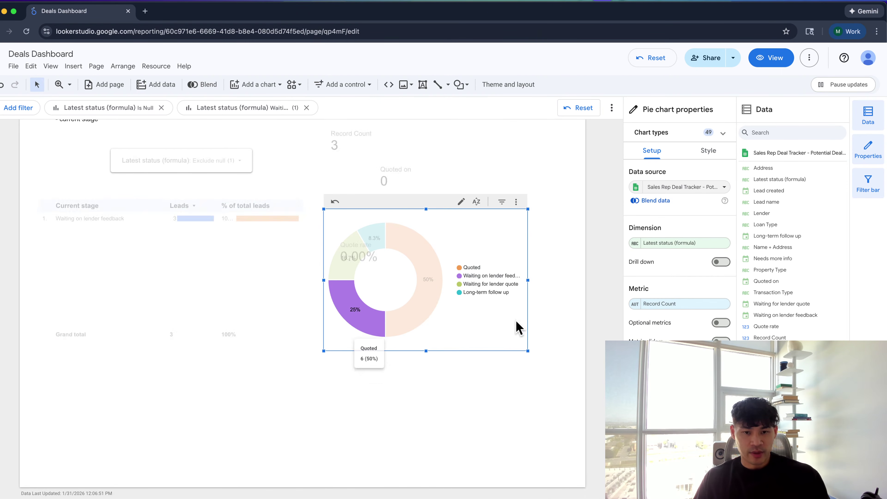
pyautogui.click(664, 59)
pyautogui.scroll(-5, 681, 245)
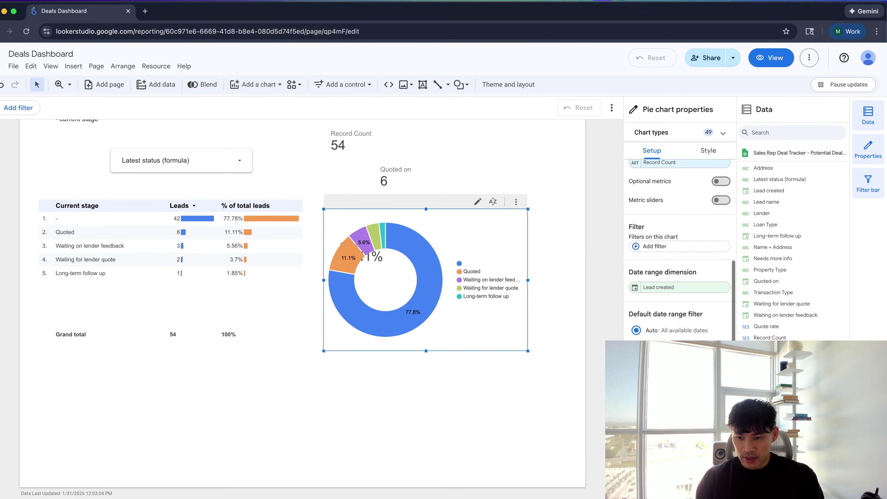
# Move the pie chart below Quote rate and untick the null status in the drop-down again
pyautogui.moveTo(503, 297); pyautogui.dragTo(507, 345)
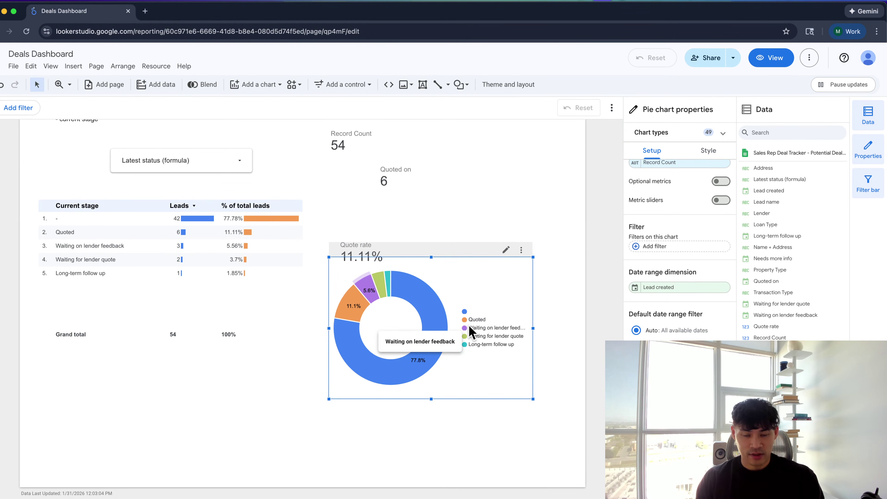
pyautogui.click(198, 160)
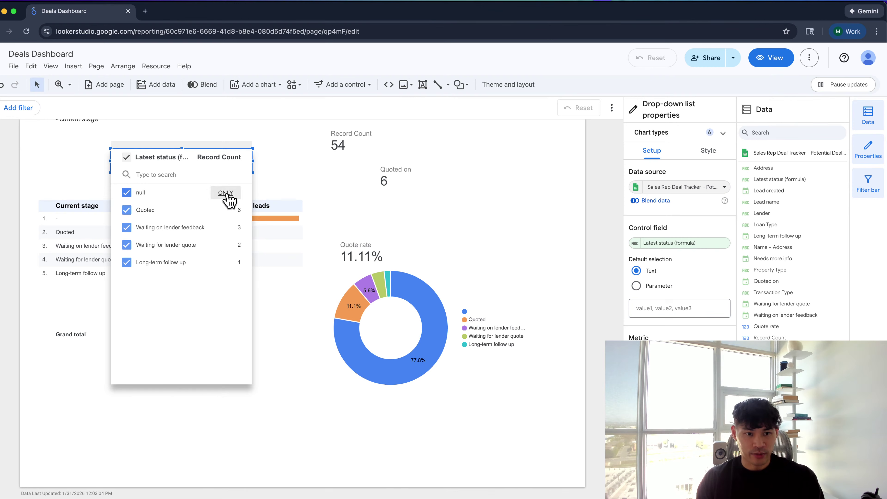
pyautogui.click(133, 194)
pyautogui.click(294, 425)
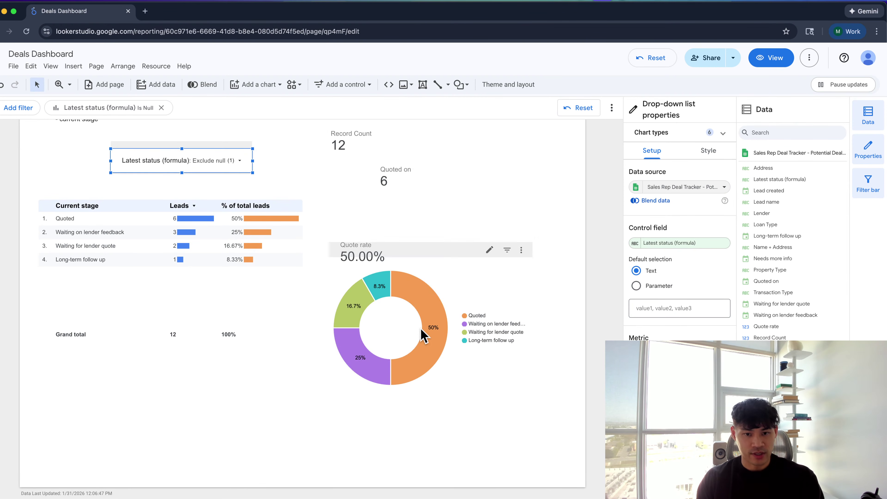
# Shrink the donut chart and tuck it directly under the Quote rate scorecard
pyautogui.moveTo(423, 335); pyautogui.dragTo(422, 362)
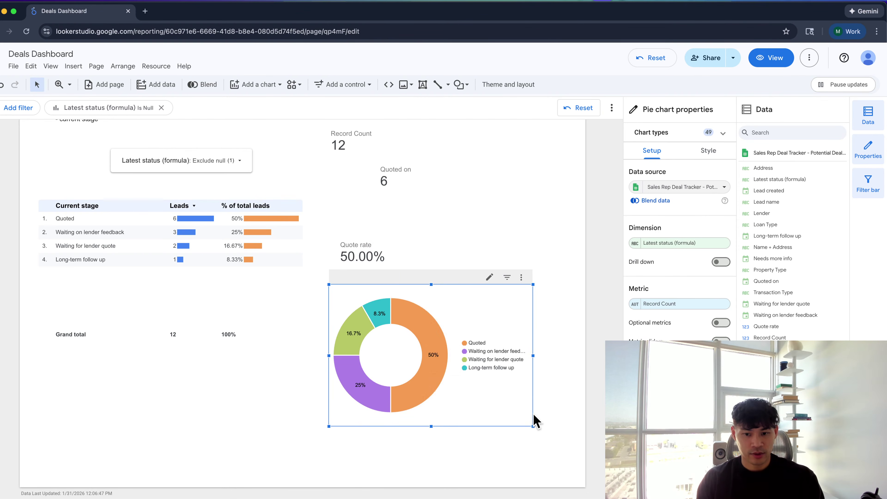
pyautogui.moveTo(534, 426); pyautogui.dragTo(493, 387)
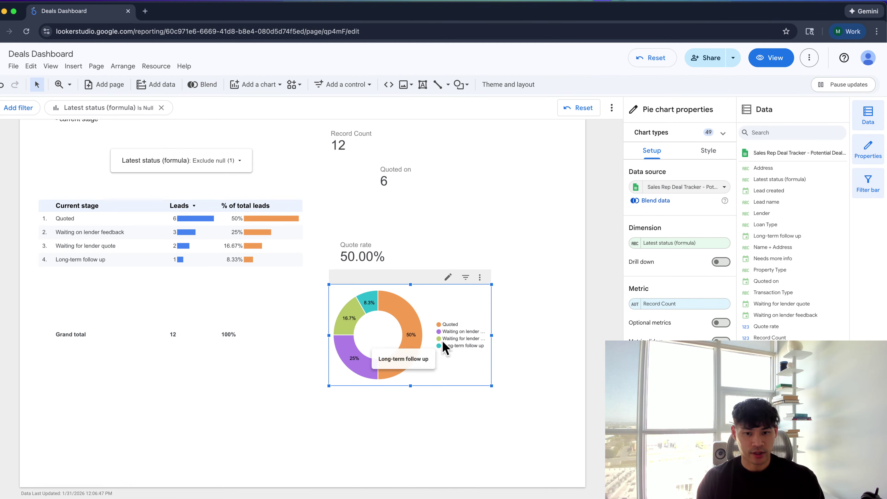
pyautogui.moveTo(428, 355)
pyautogui.mouseDown()
pyautogui.moveTo(424, 239)
pyautogui.moveTo(410, 270)
pyautogui.moveTo(413, 353)
pyautogui.mouseUp()
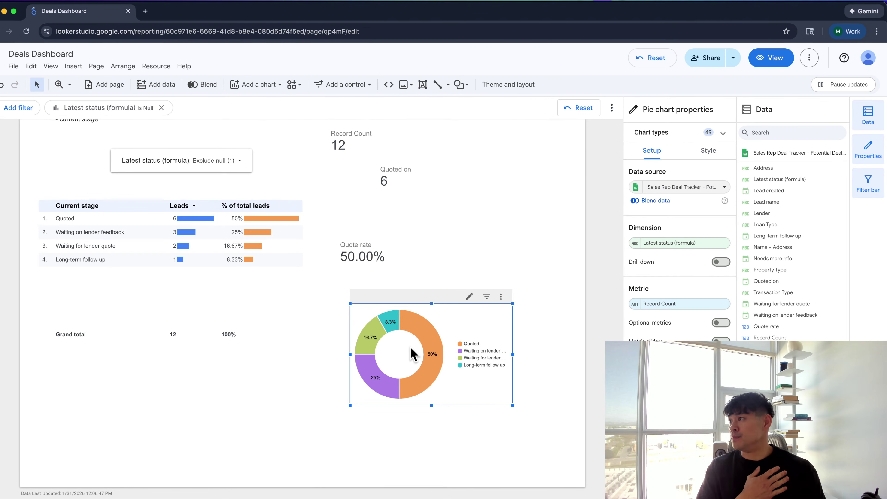
pyautogui.click(39, 173)
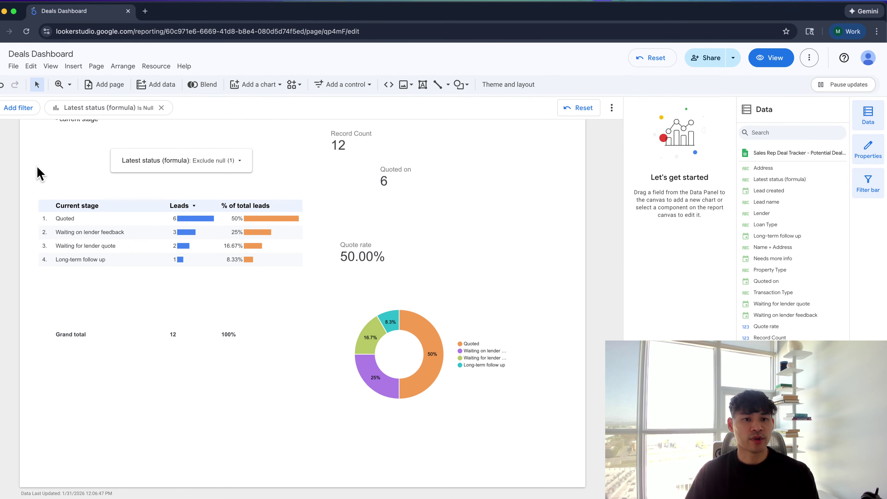
pyautogui.press('super+Tab')
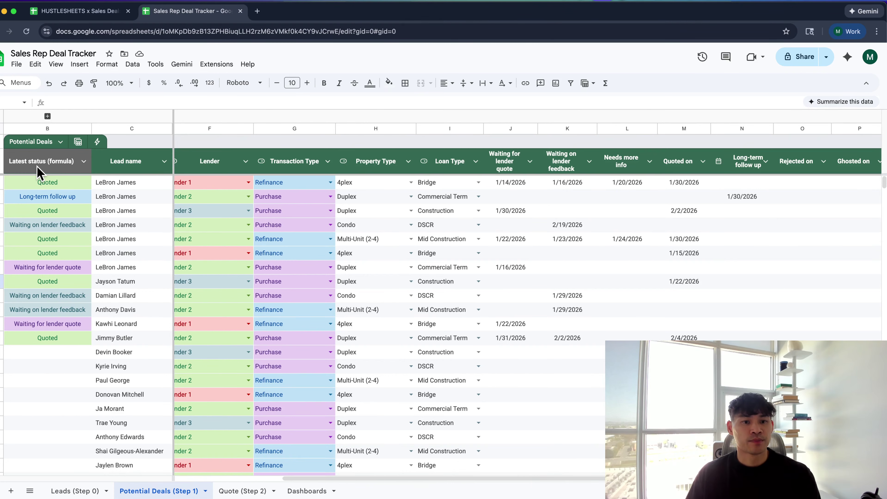
pyautogui.click(202, 227)
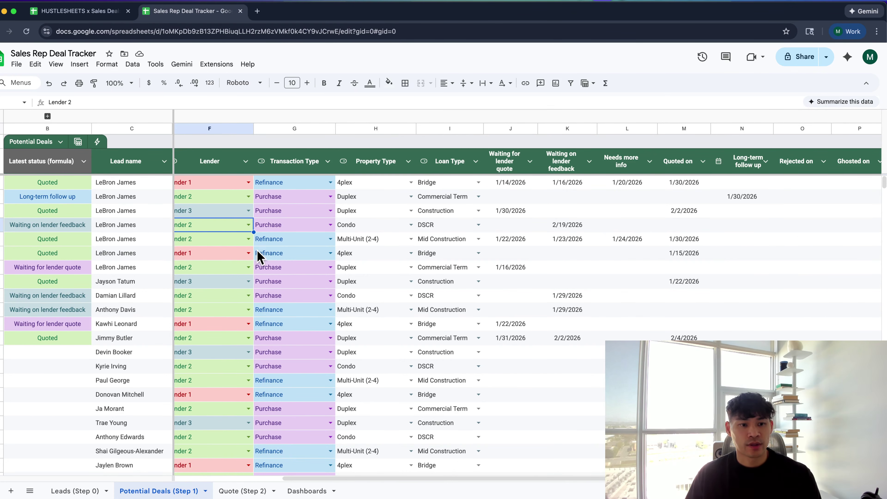
pyautogui.hscroll(-6, 259, 257)
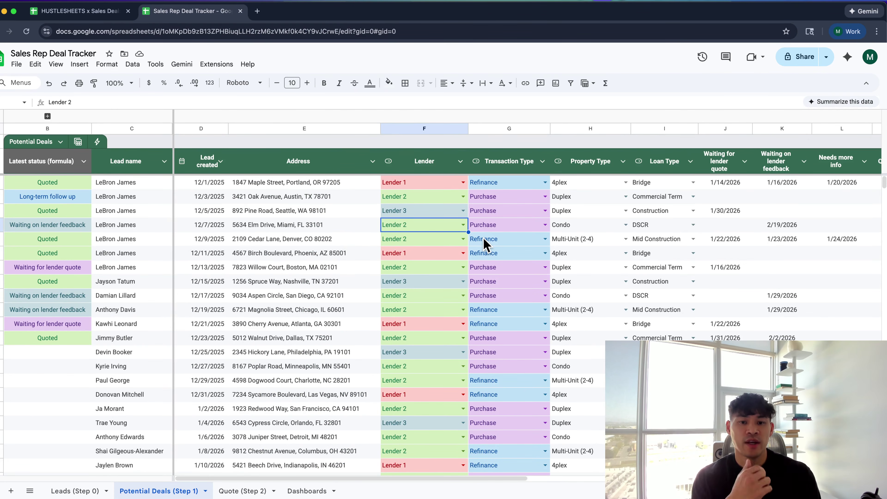
pyautogui.hscroll(6, 454, 234)
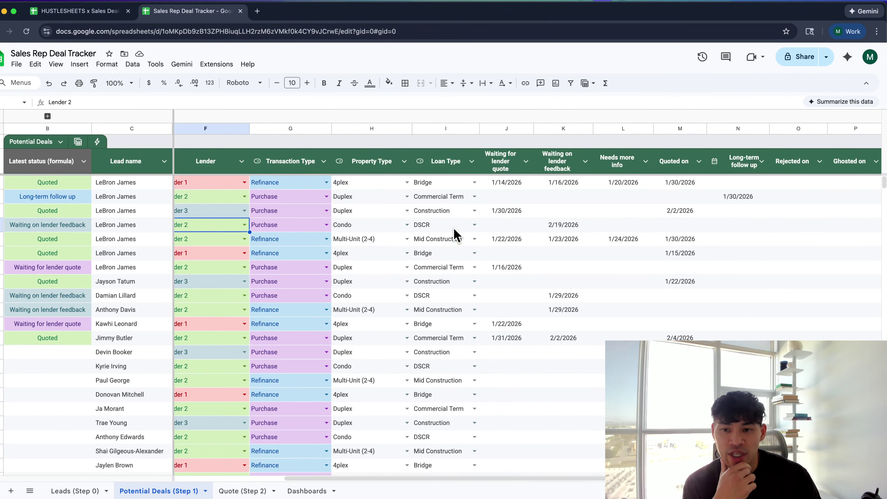
pyautogui.hscroll(-6, 380, 224)
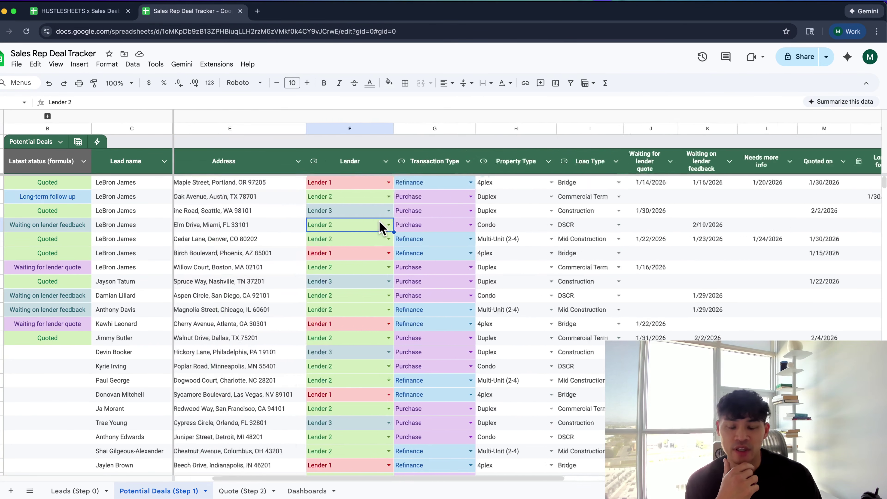
pyautogui.click(309, 234)
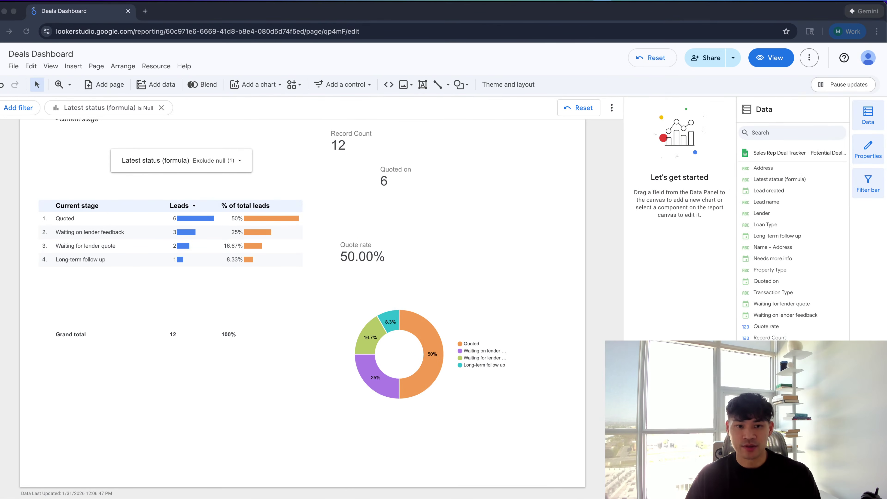
# Insert a vertical bar chart and arrange it around the Quote rate and Quoted on scorecards
pyautogui.click(74, 68)
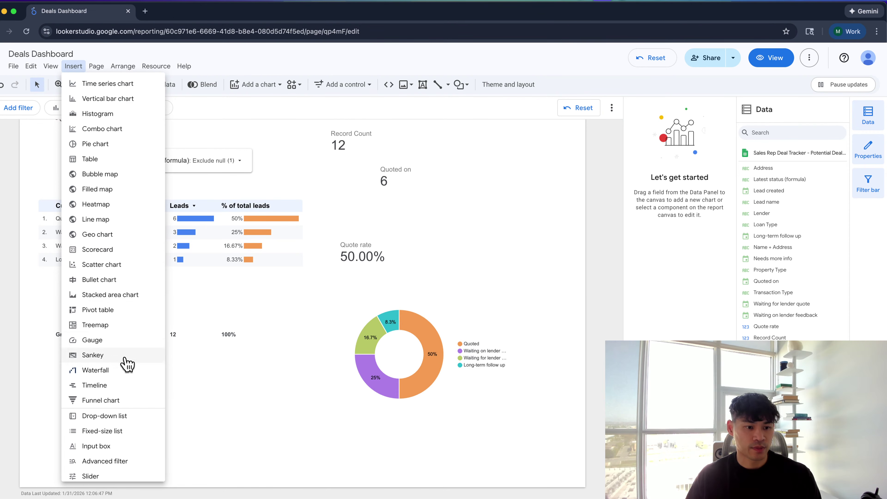
pyautogui.click(98, 105)
pyautogui.click(377, 154)
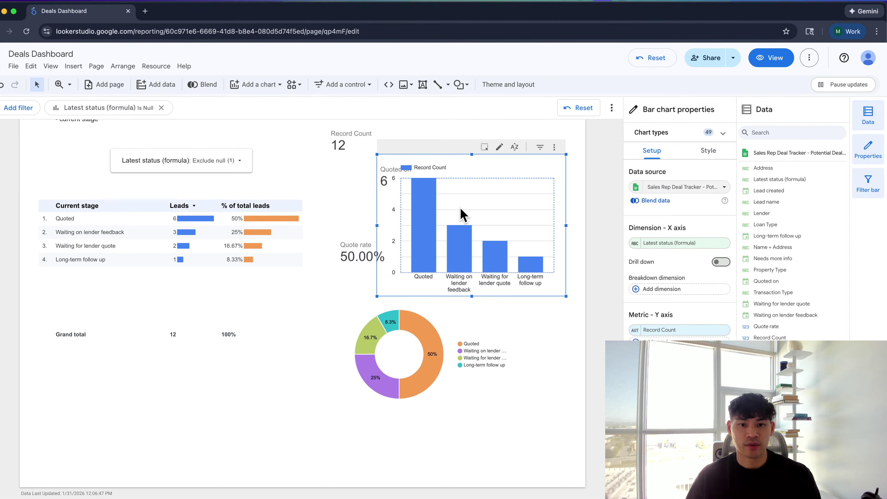
pyautogui.moveTo(370, 249); pyautogui.dragTo(311, 246)
pyautogui.moveTo(382, 178); pyautogui.dragTo(412, 233)
pyautogui.moveTo(374, 177); pyautogui.dragTo(258, 165)
pyautogui.moveTo(454, 283); pyautogui.dragTo(403, 238)
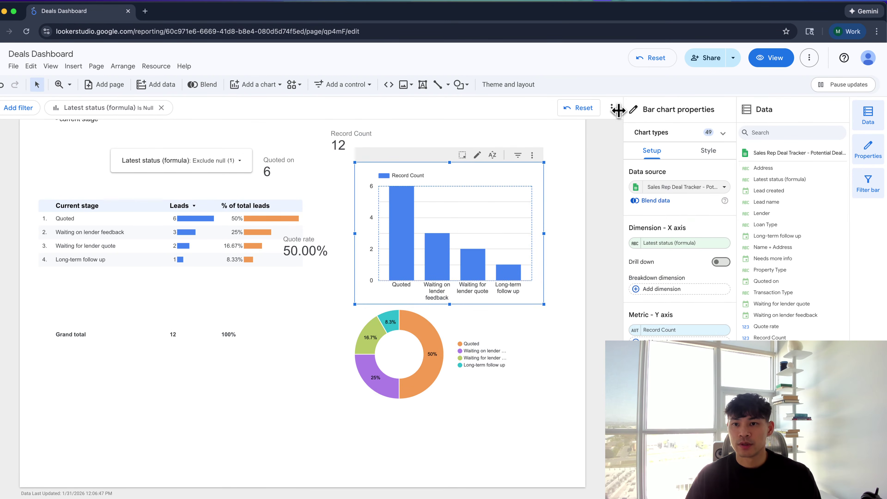
# Make it a horizontal stacked bar chart, move the donut left, and heighten the bar chart
pyautogui.click(653, 132)
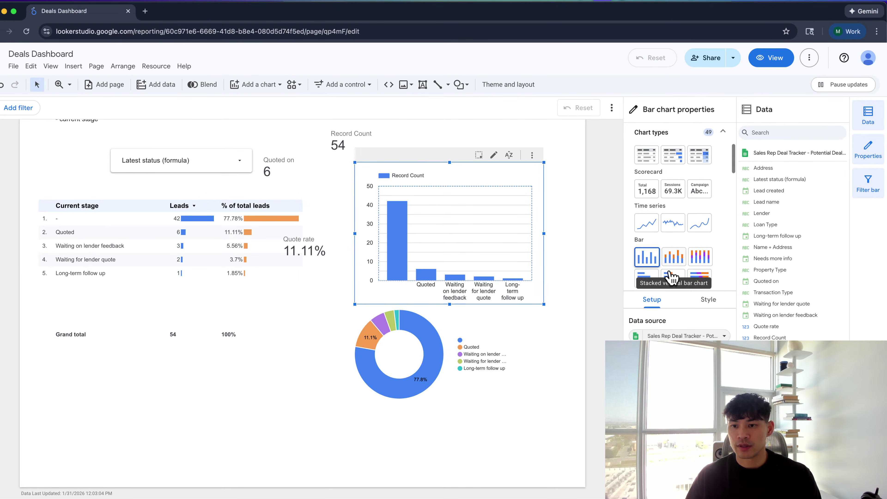
pyautogui.scroll(-1, 672, 278)
pyautogui.click(673, 258)
pyautogui.click(431, 362)
pyautogui.moveTo(431, 362); pyautogui.dragTo(288, 379)
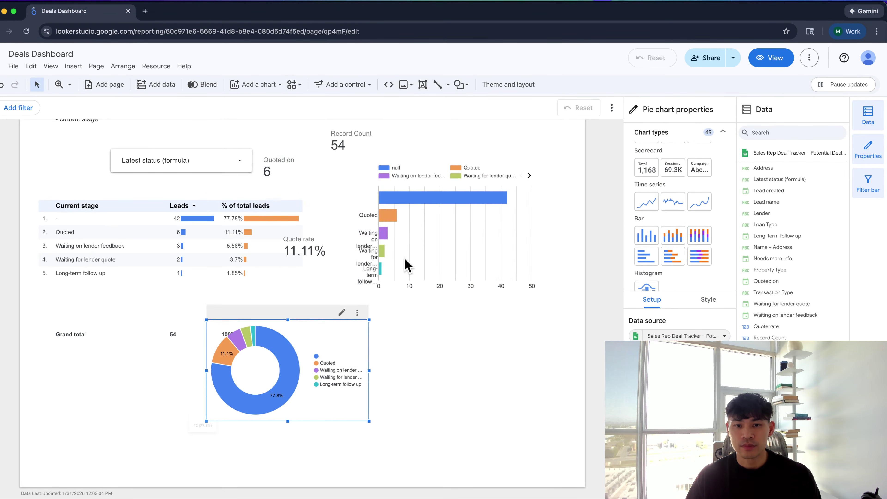
pyautogui.click(426, 251)
pyautogui.moveTo(449, 304); pyautogui.dragTo(450, 341)
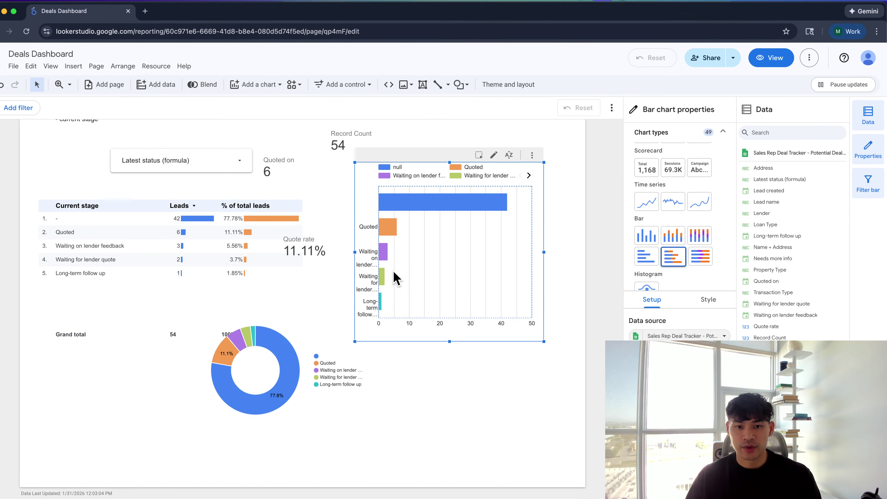
# Set the bar chart's dimension to Lender
pyautogui.click(671, 350)
pyautogui.write('len')
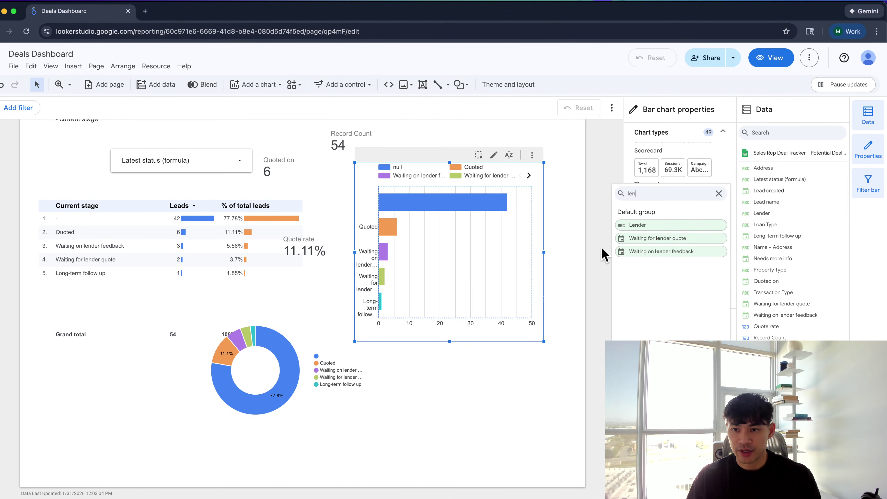
pyautogui.click(639, 240)
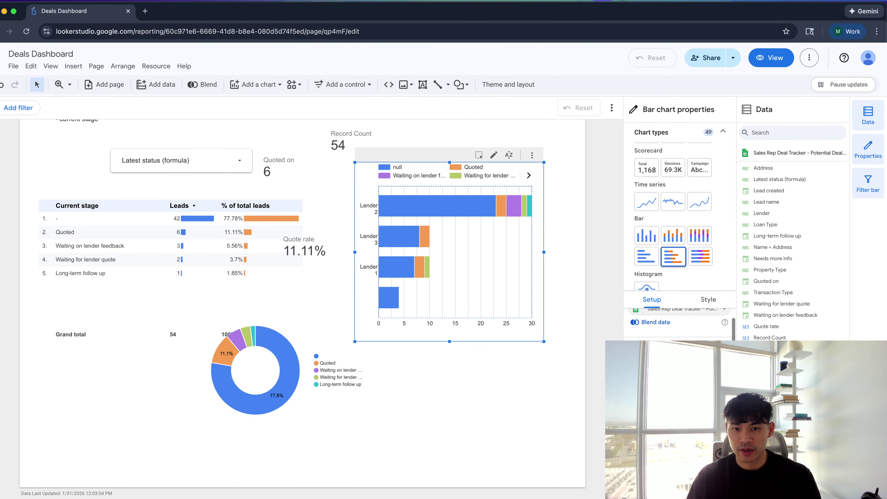
# Widen and reposition the bar chart, place Quote rate over the donut, and lower the table
pyautogui.moveTo(371, 297); pyautogui.dragTo(351, 293)
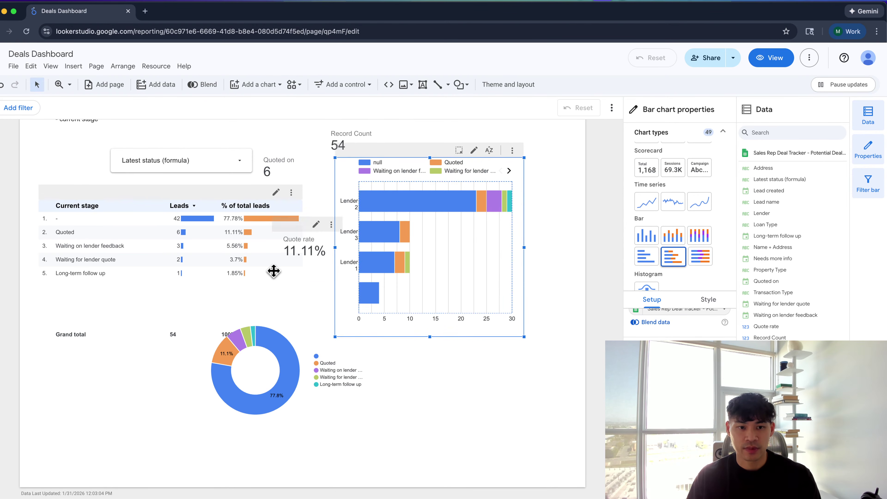
pyautogui.moveTo(273, 271); pyautogui.dragTo(230, 341)
pyautogui.click(363, 267)
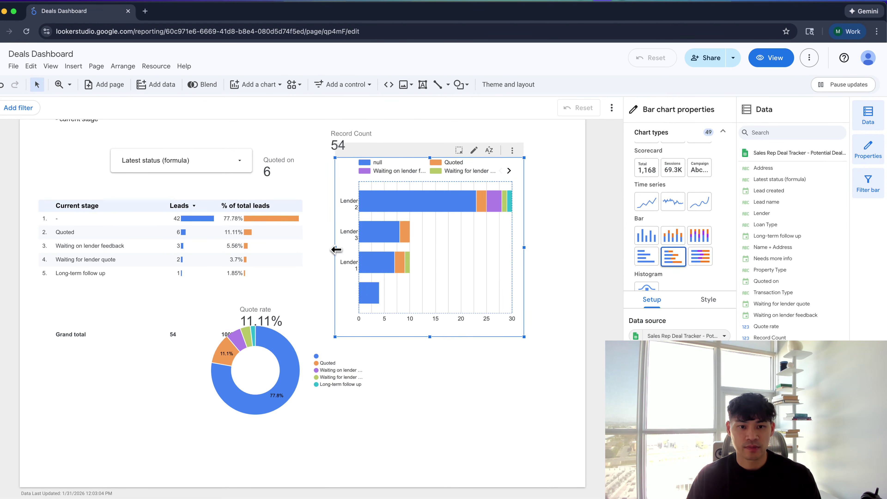
pyautogui.moveTo(335, 249); pyautogui.dragTo(252, 242)
pyautogui.moveTo(380, 248); pyautogui.dragTo(424, 276)
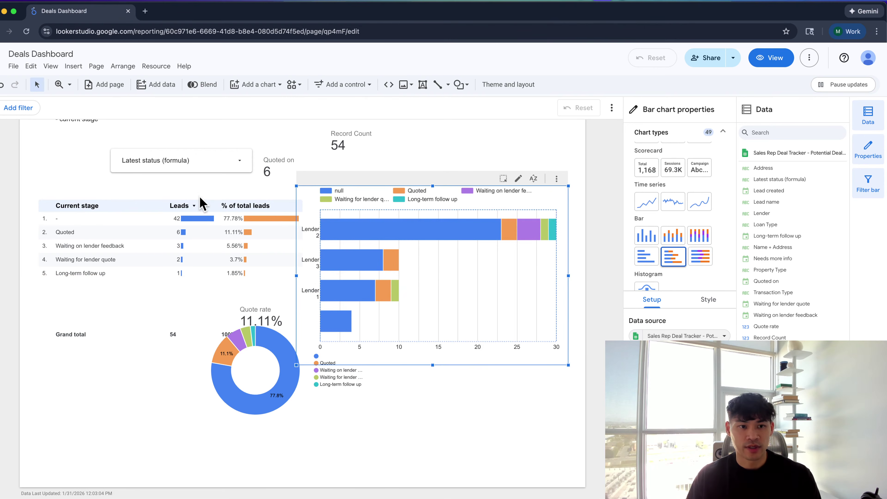
pyautogui.moveTo(198, 239); pyautogui.dragTo(188, 327)
# Put the table and donut at the bottom, the bar chart under the filter, Quote rate right
pyautogui.rightClick(191, 355)
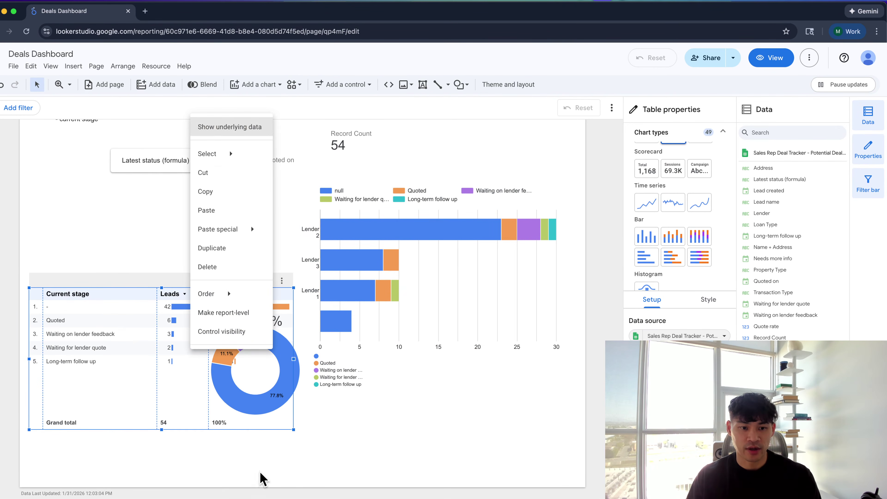
pyautogui.click(198, 366)
pyautogui.moveTo(198, 366); pyautogui.dragTo(387, 498)
pyautogui.click(244, 360)
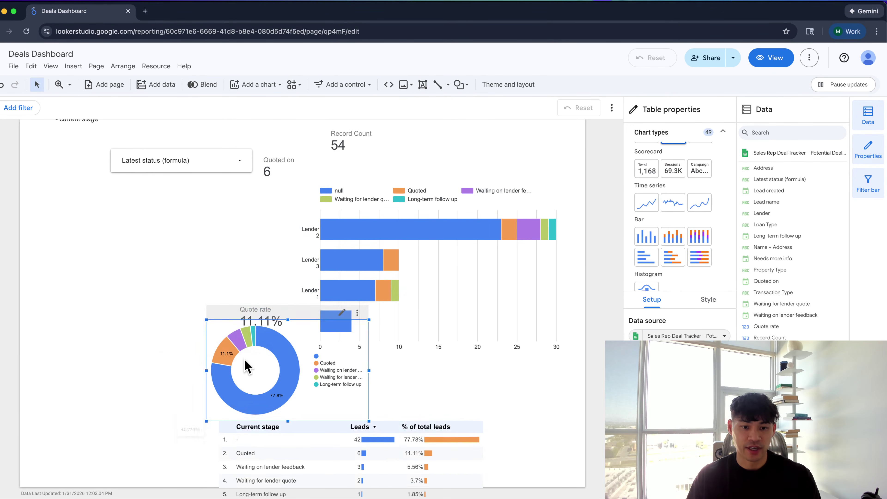
pyautogui.moveTo(244, 358); pyautogui.dragTo(406, 445)
pyautogui.moveTo(485, 289); pyautogui.dragTo(181, 264)
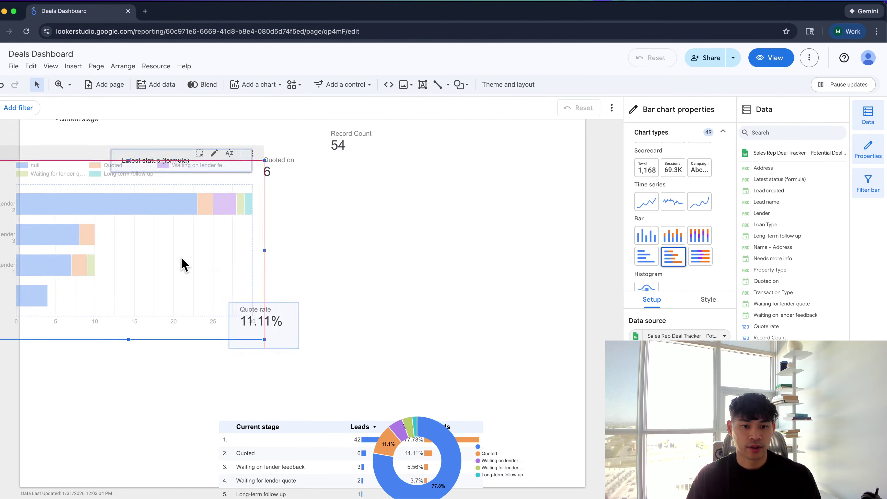
pyautogui.moveTo(275, 327); pyautogui.dragTo(567, 296)
pyautogui.moveTo(162, 289); pyautogui.dragTo(256, 322)
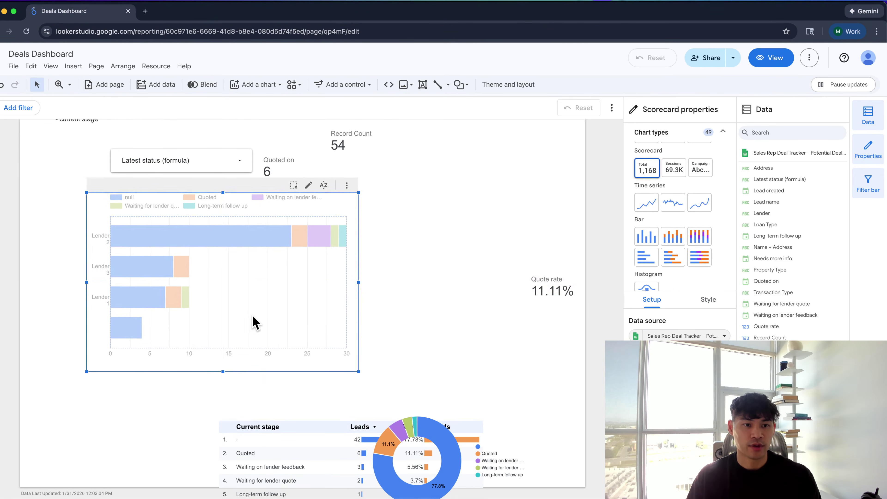
# Exclude null statuses, cross-filter to Lender 1's quoted deals, then undo
pyautogui.click(191, 165)
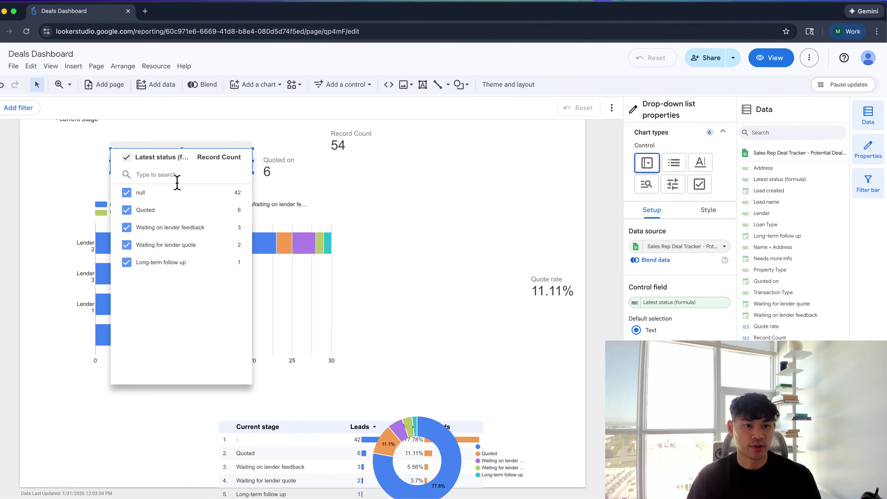
pyautogui.click(133, 195)
pyautogui.click(73, 182)
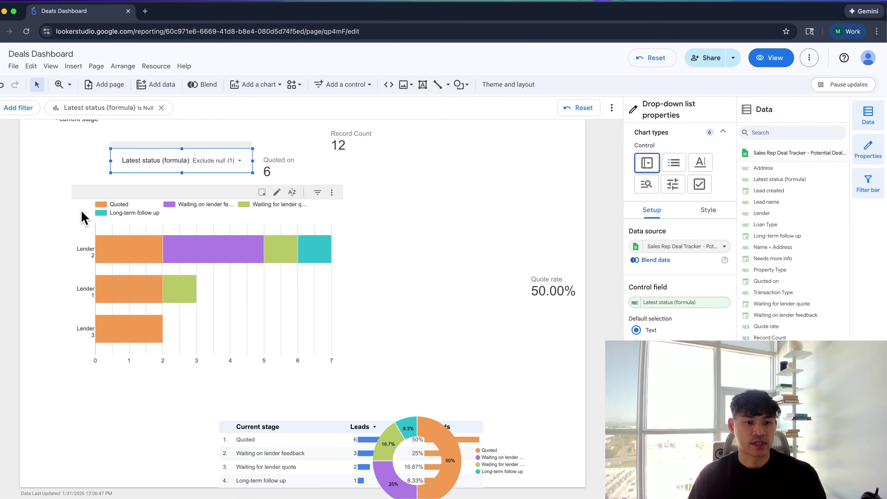
pyautogui.click(122, 285)
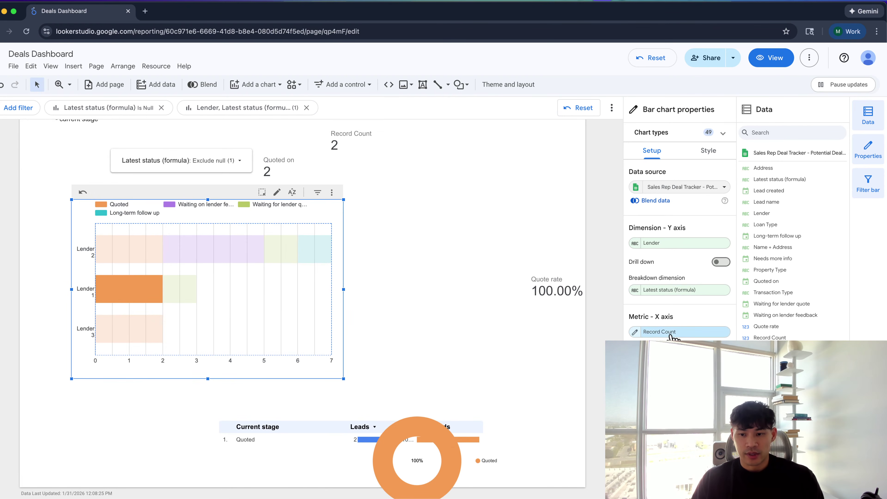
pyautogui.scroll(-5, 673, 334)
pyautogui.press('super+z')
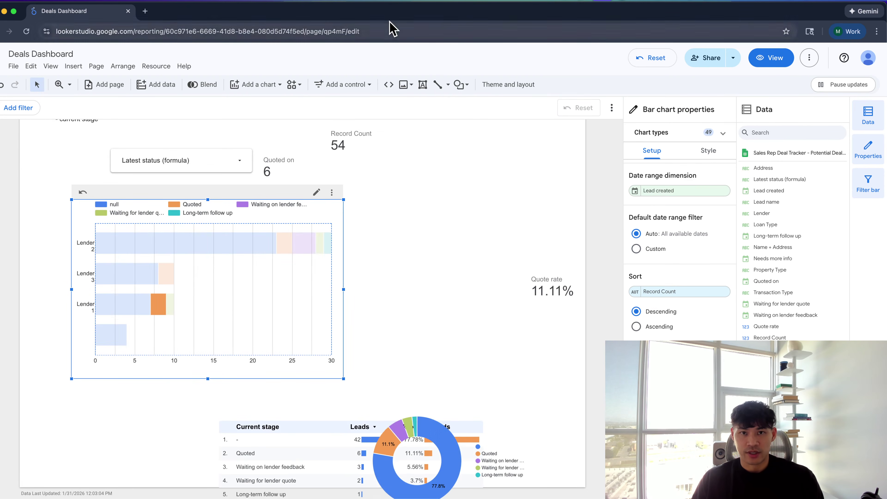
# Reload the report to clear all filters and reopen the status filter's value list
pyautogui.click(390, 32)
pyautogui.press('Return')
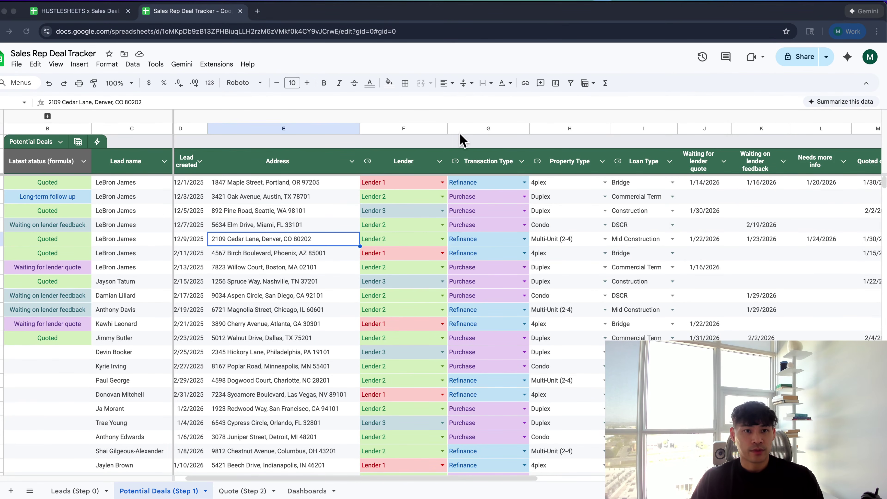
pyautogui.press('super+grave')
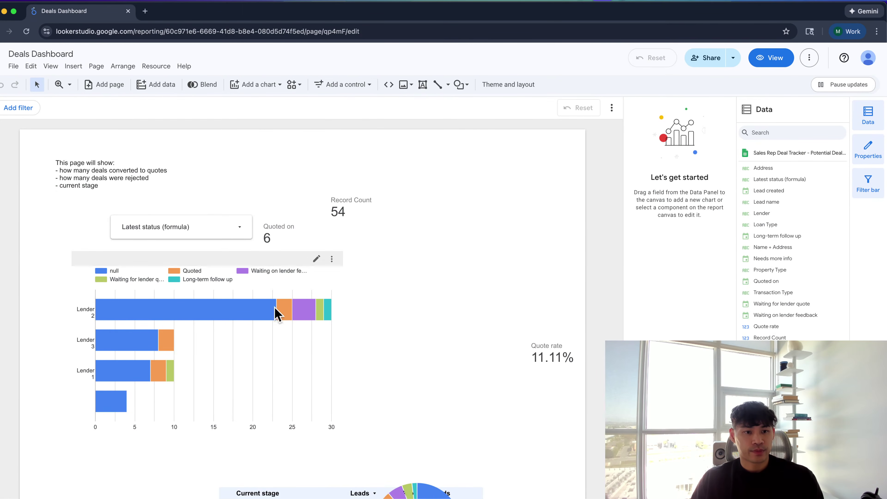
pyautogui.click(204, 234)
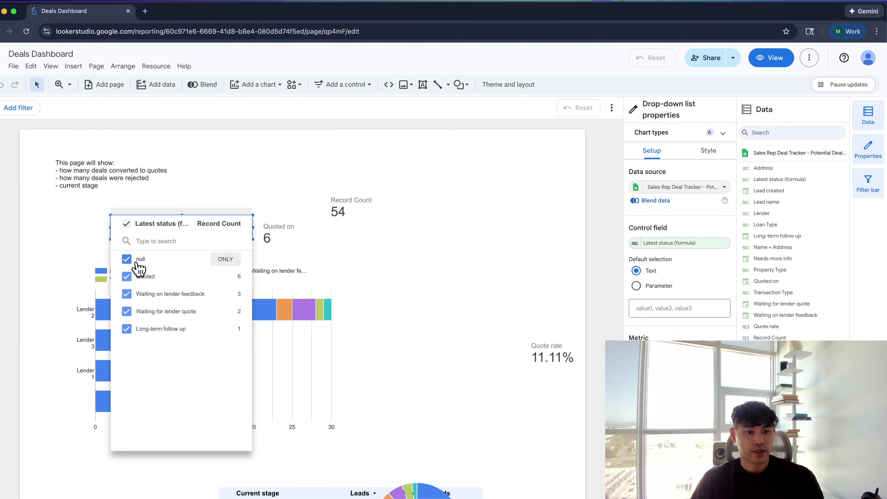
# Exclude null statuses in the Latest status filter so Record Count shows 12
pyautogui.click(127, 259)
pyautogui.click(71, 234)
pyautogui.click(133, 307)
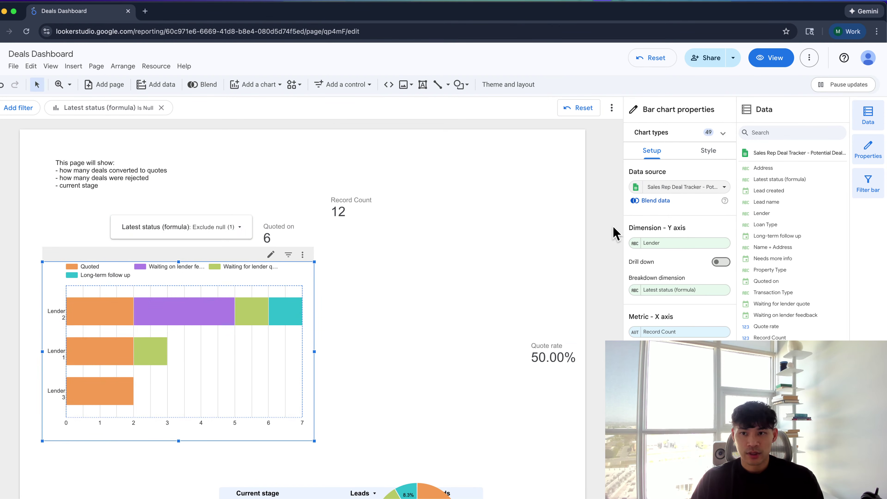
# Turn on the total card and data labels in the lender bar chart's style settings
pyautogui.click(708, 151)
pyautogui.scroll(-3, 681, 245)
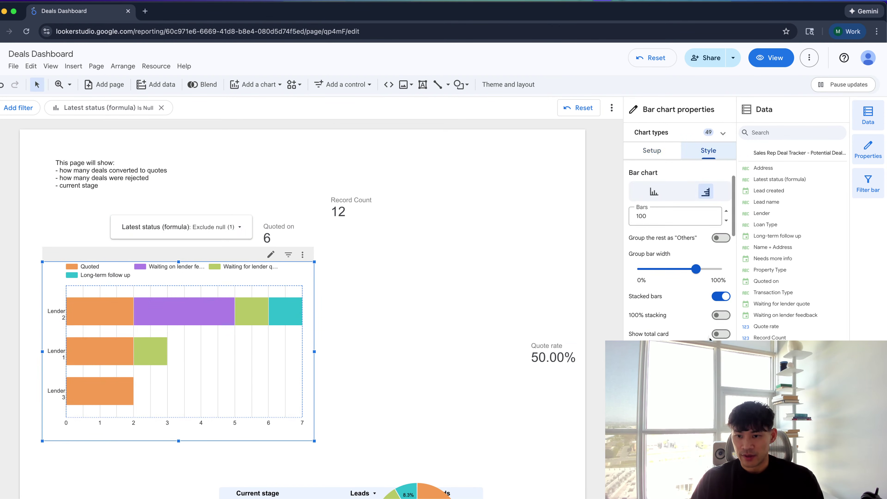
pyautogui.click(719, 334)
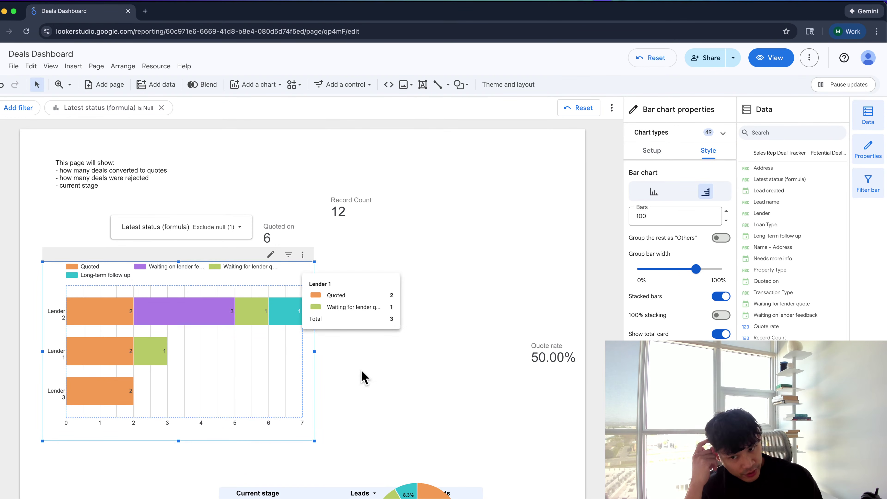
pyautogui.scroll(-5, 680, 251)
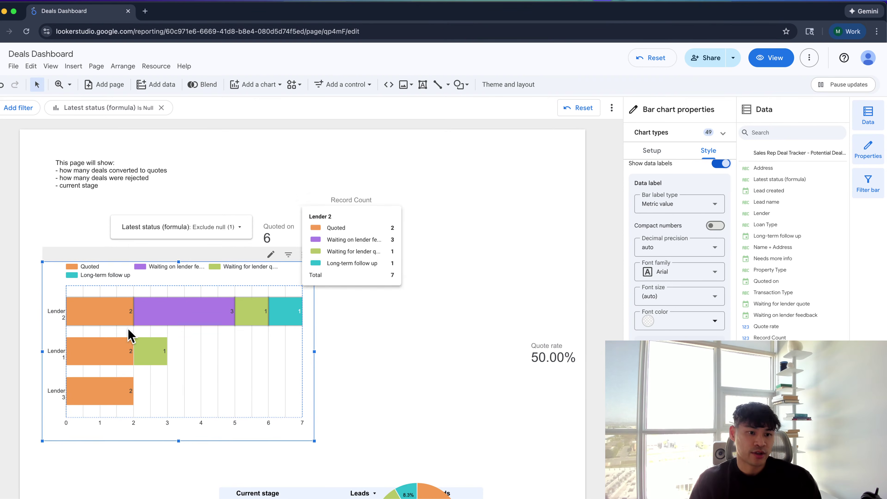
pyautogui.moveTo(105, 312)
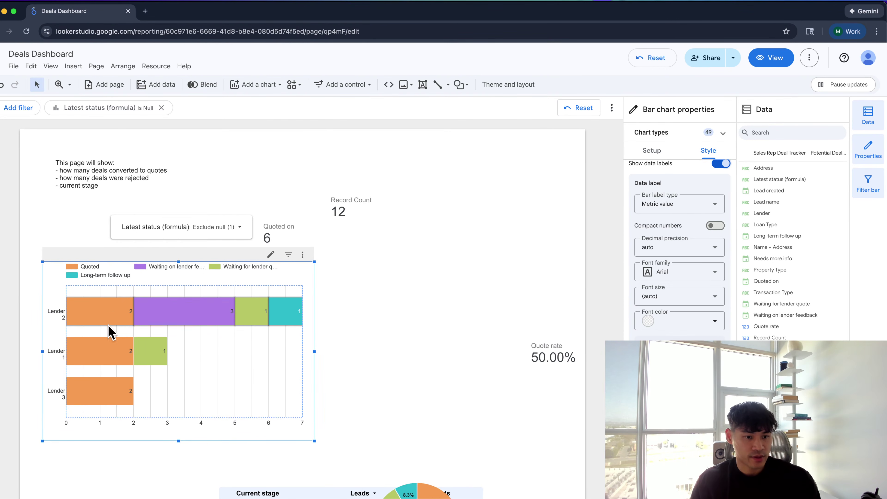
pyautogui.moveTo(94, 393)
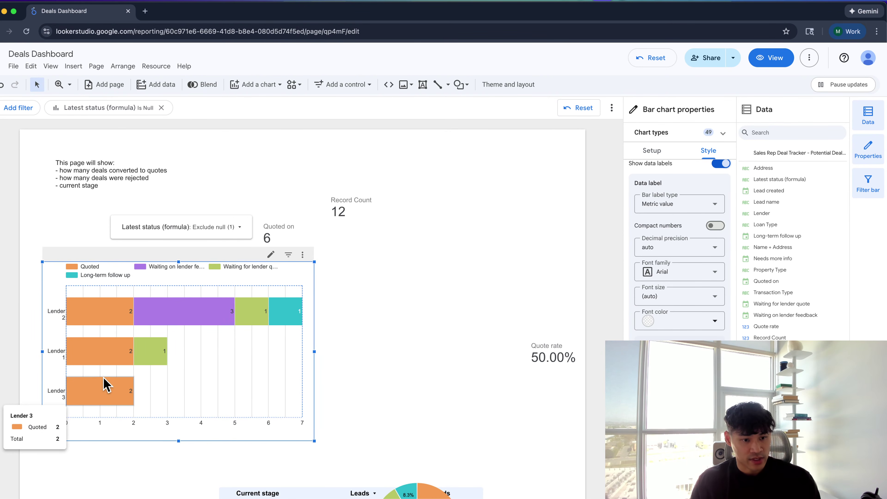
pyautogui.moveTo(171, 323)
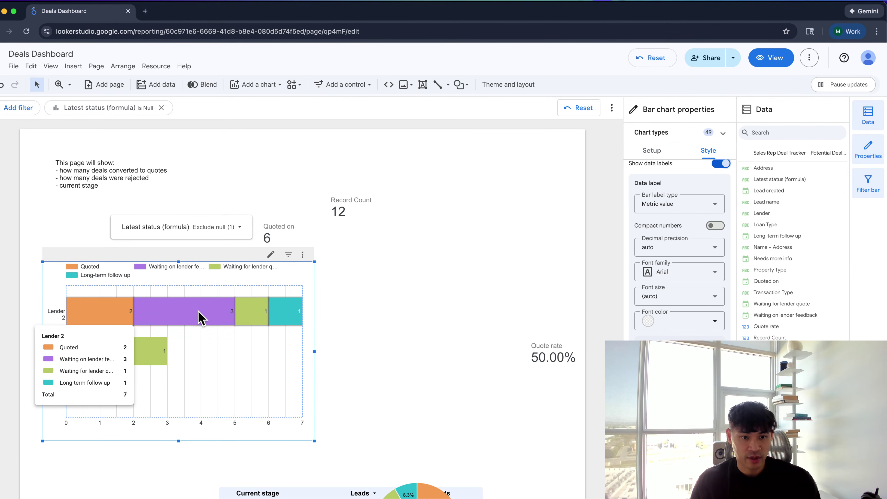
pyautogui.moveTo(118, 336)
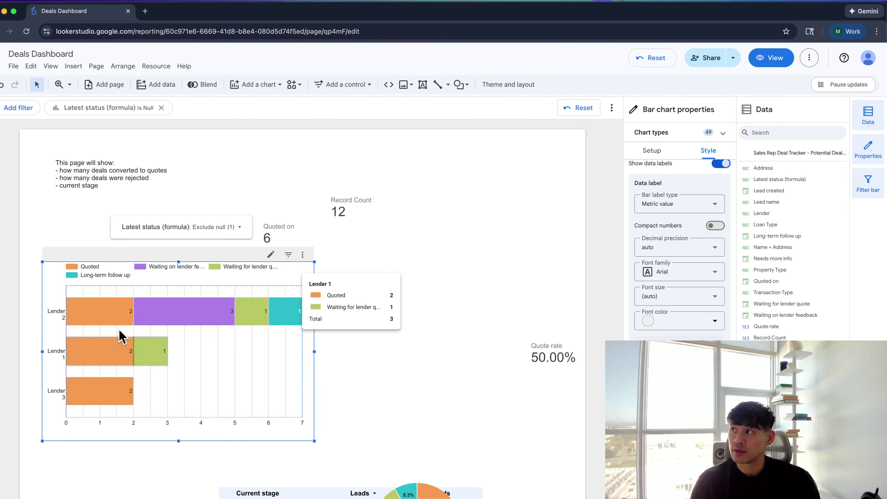
# Adjust the lender bar chart's position and move the status filter beside Record Count
pyautogui.moveTo(139, 336); pyautogui.dragTo(201, 344)
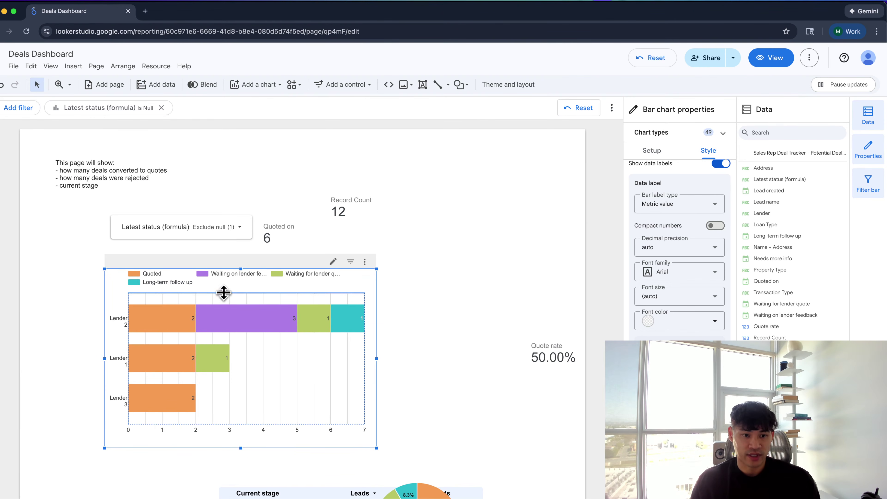
pyautogui.moveTo(224, 293); pyautogui.dragTo(224, 312)
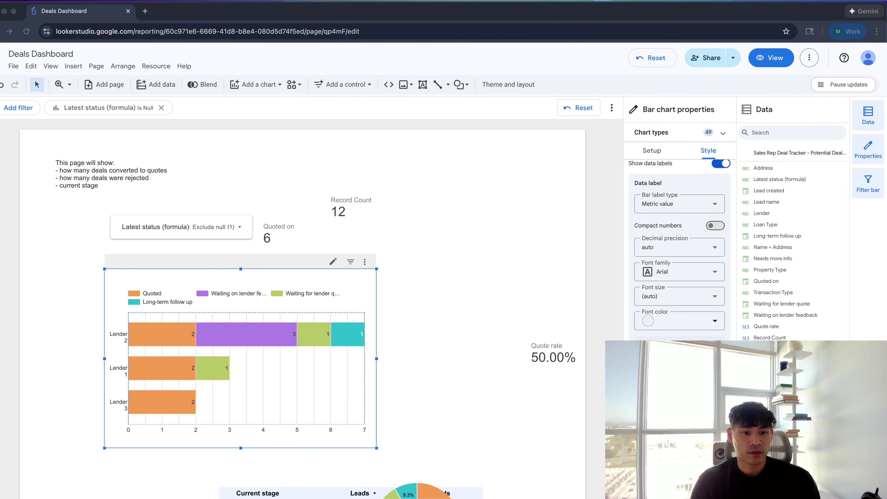
pyautogui.moveTo(208, 370); pyautogui.dragTo(170, 351)
pyautogui.moveTo(174, 230); pyautogui.dragTo(442, 210)
# Move the bar chart lower and the Quoted on scorecard under the intro text
pyautogui.click(202, 318)
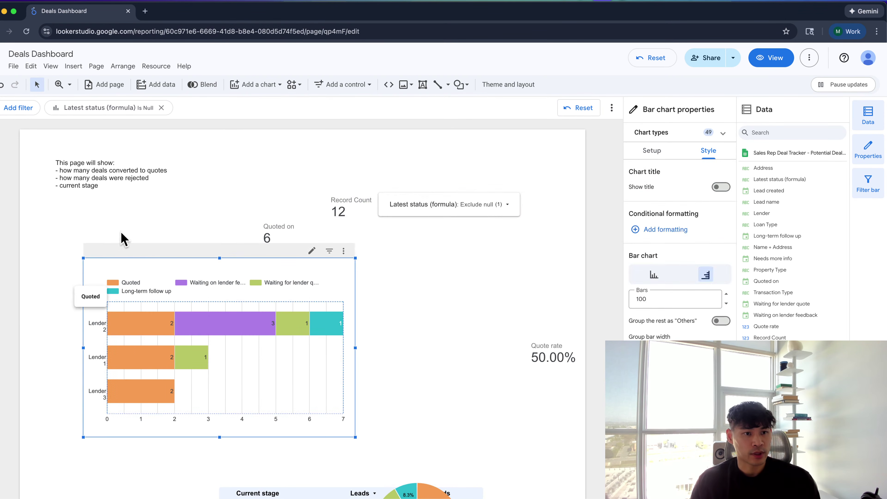
pyautogui.click(120, 207)
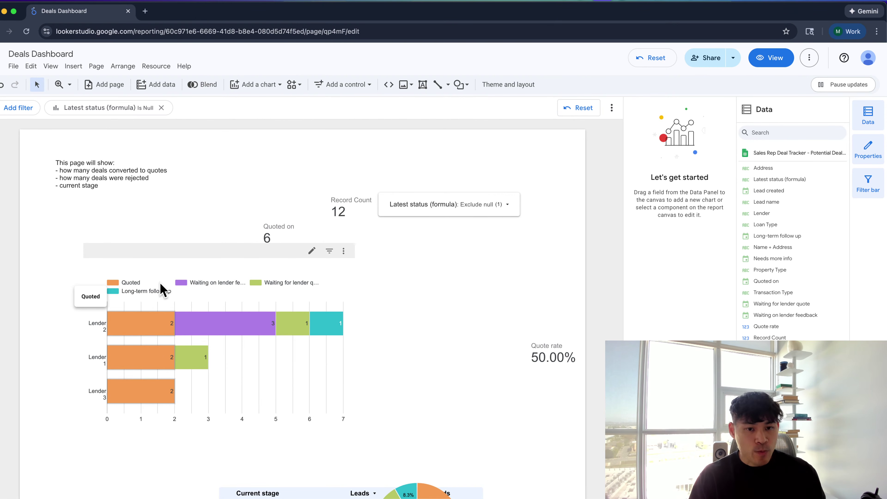
pyautogui.click(290, 329)
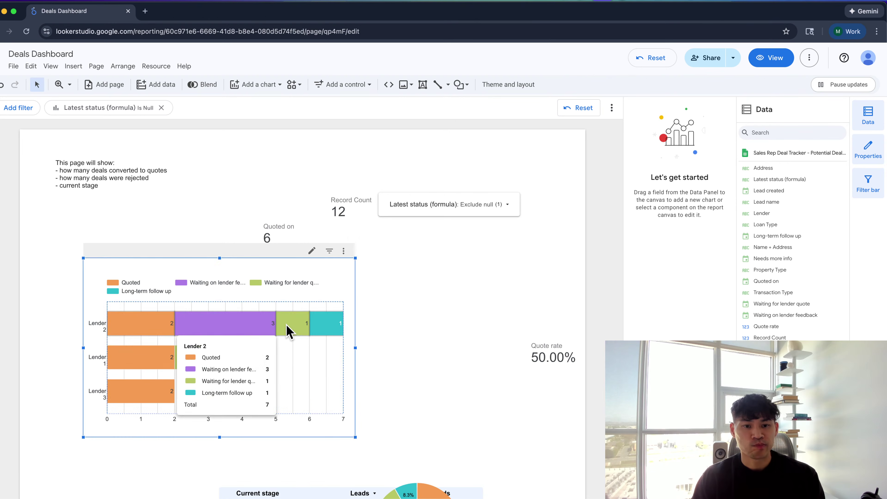
pyautogui.moveTo(291, 329); pyautogui.dragTo(307, 382)
pyautogui.moveTo(255, 229); pyautogui.dragTo(66, 216)
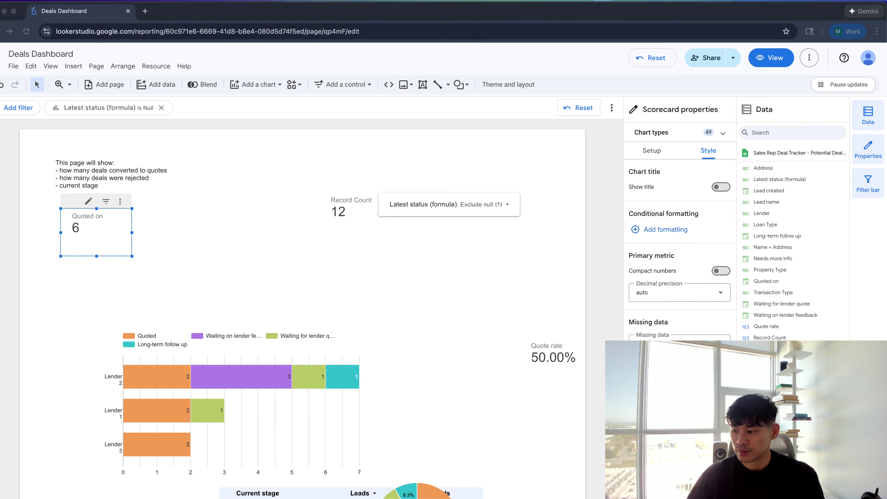
pyautogui.press('super+Tab')
# Maximise the deal tracker sheet, scan the Potential Deals columns, and show its saved views list
pyautogui.click(411, 208)
pyautogui.hotkey('ctrl', 'alt', 'Return')
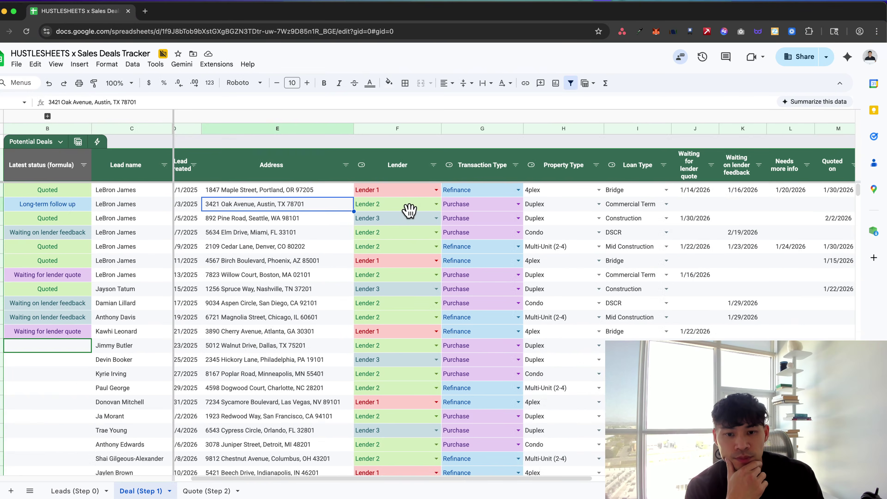
pyautogui.hscroll(4, 409, 209)
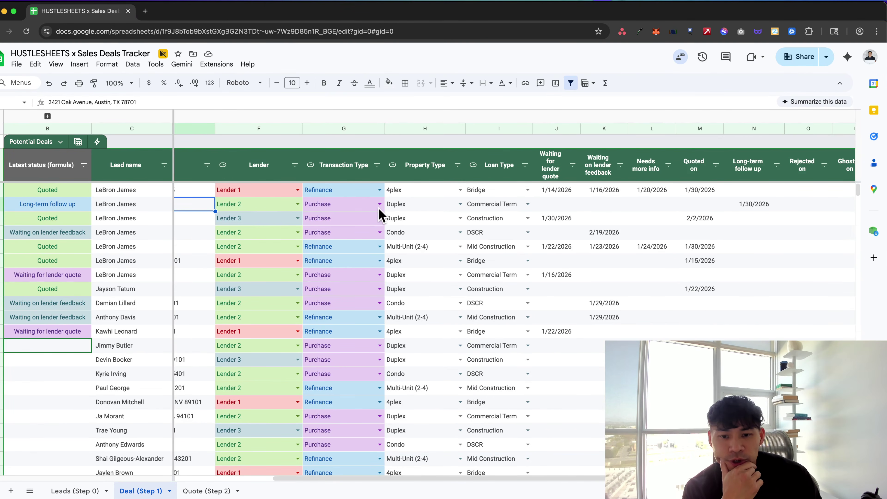
pyautogui.hscroll(6, 379, 215)
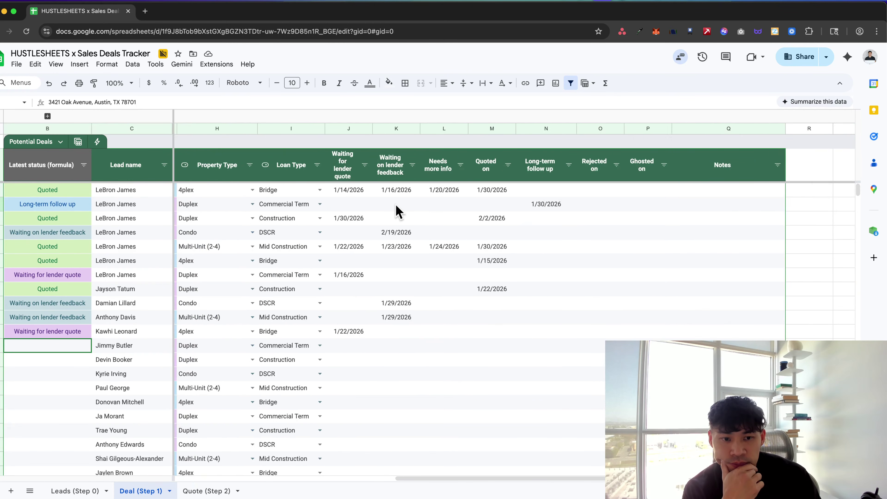
pyautogui.hscroll(-10, 398, 212)
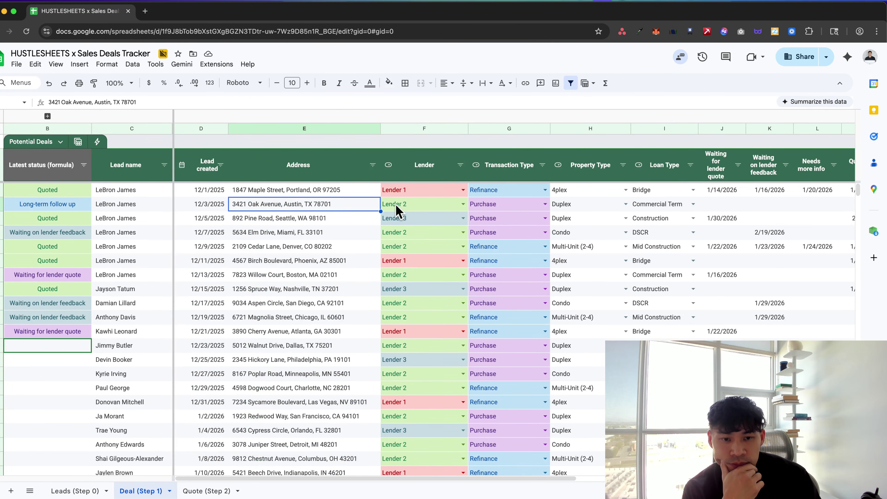
pyautogui.scroll(-4, 131, 234)
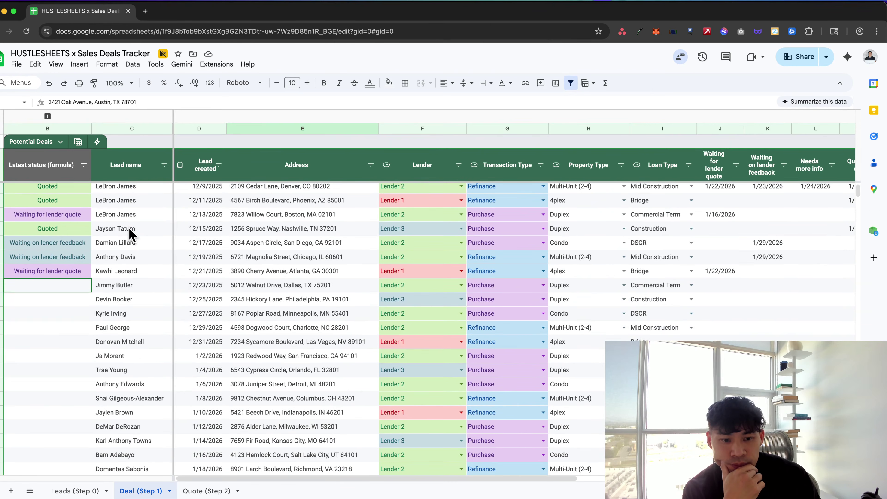
pyautogui.scroll(4, 131, 234)
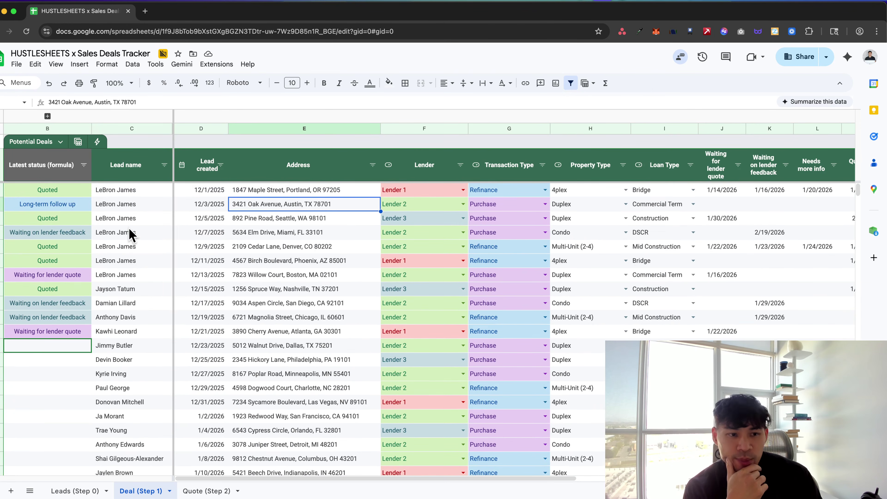
pyautogui.click(79, 142)
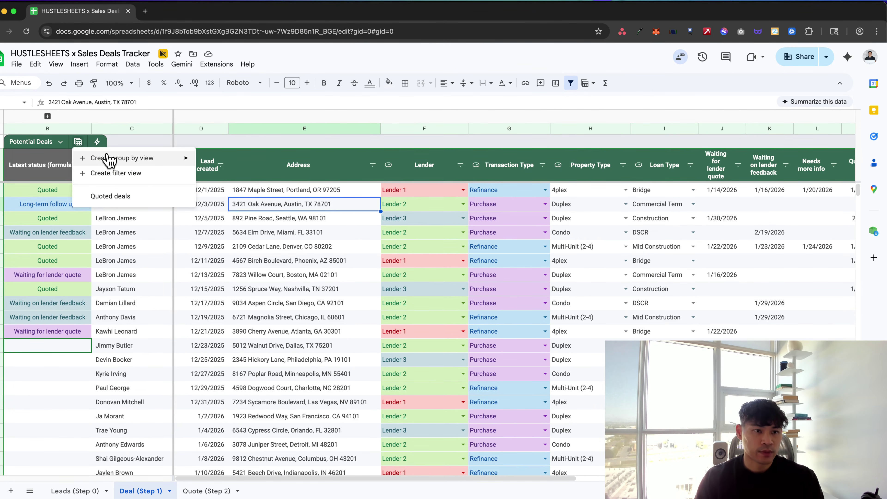
# Apply the Quoted deals view and drop Waiting for lender quote from the Latest status filter
pyautogui.click(119, 202)
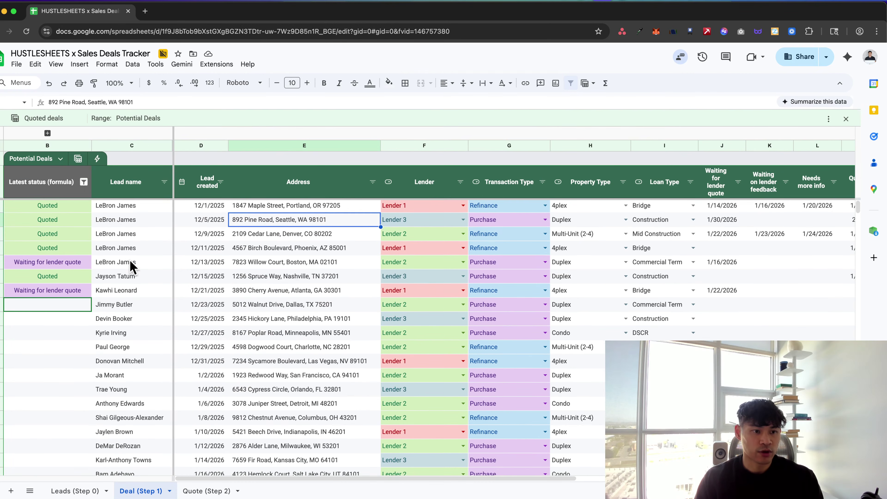
pyautogui.click(84, 182)
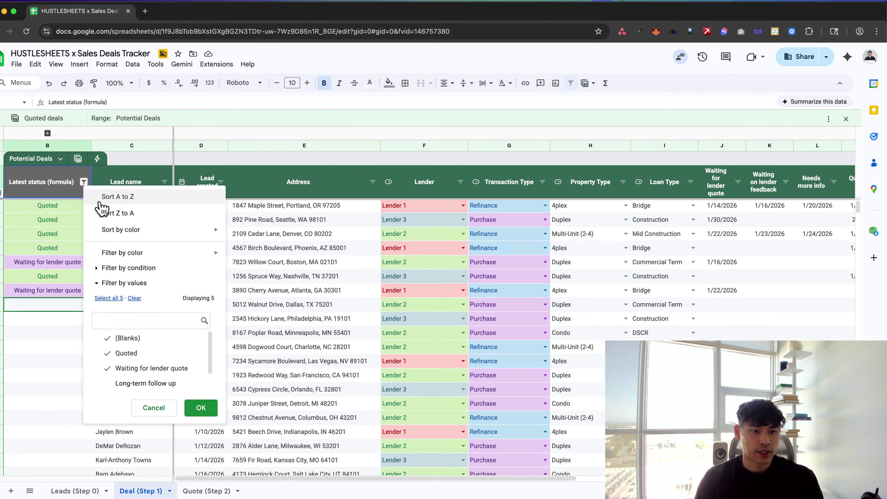
pyautogui.click(132, 368)
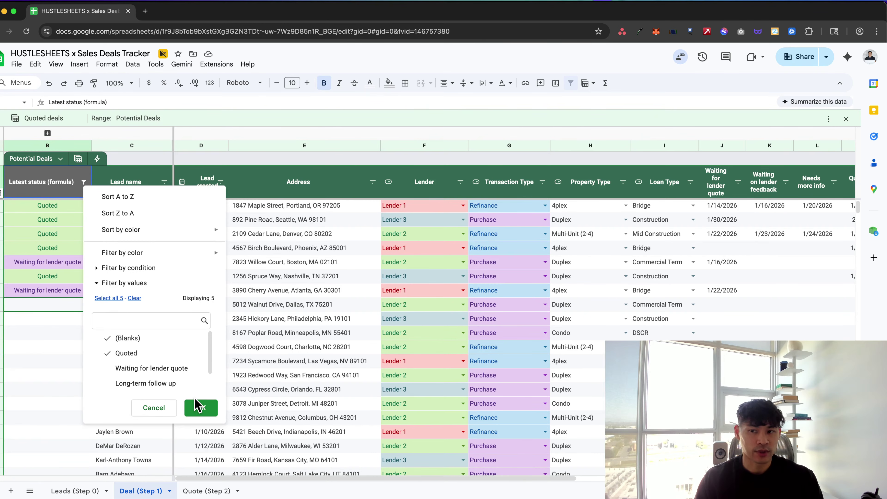
pyautogui.click(200, 407)
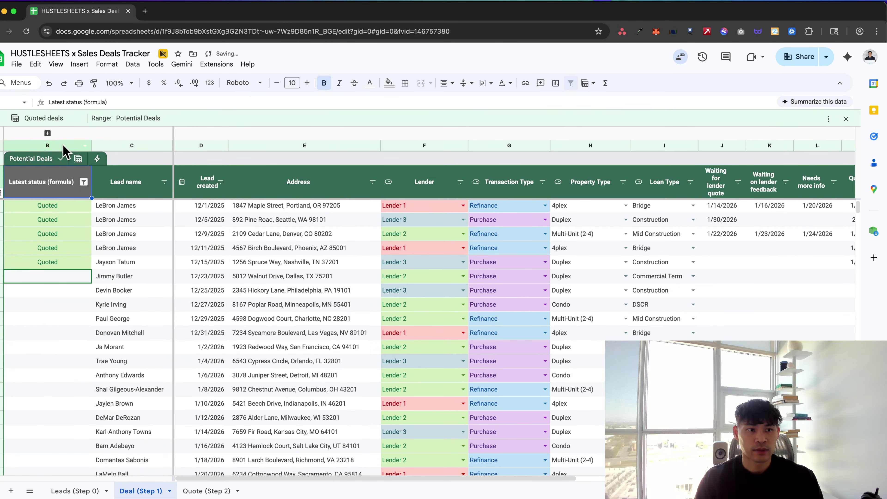
# Leave the filter view to show all rows, then reapply the Quoted deals view
pyautogui.click(79, 161)
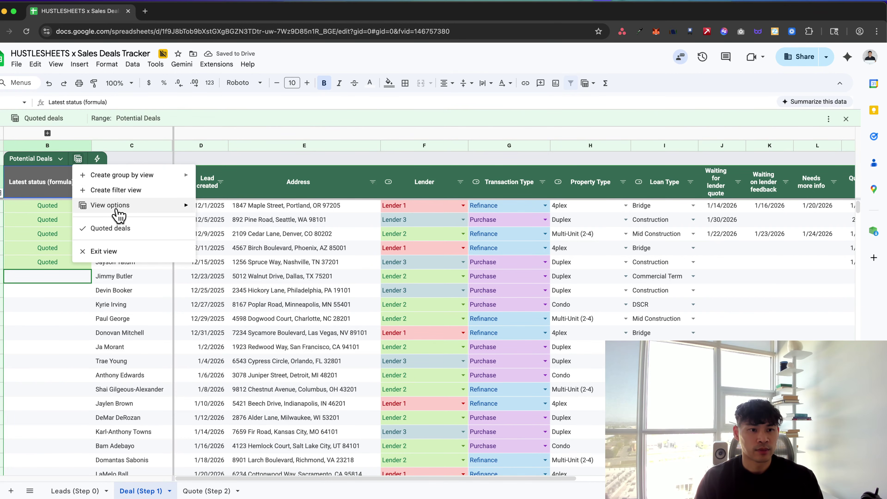
pyautogui.moveTo(117, 210)
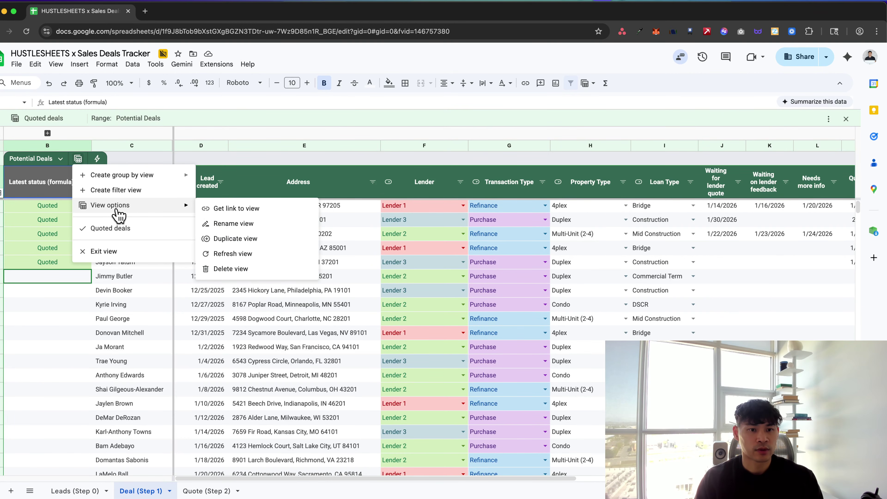
pyautogui.click(125, 252)
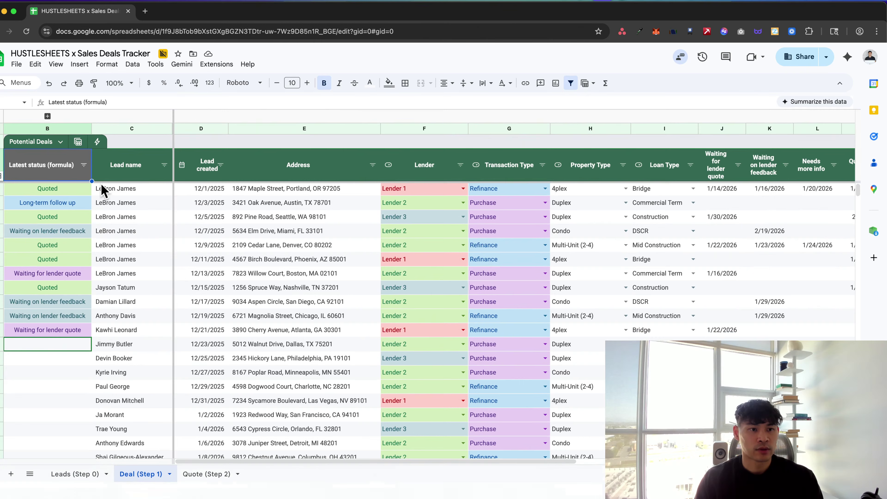
pyautogui.click(78, 143)
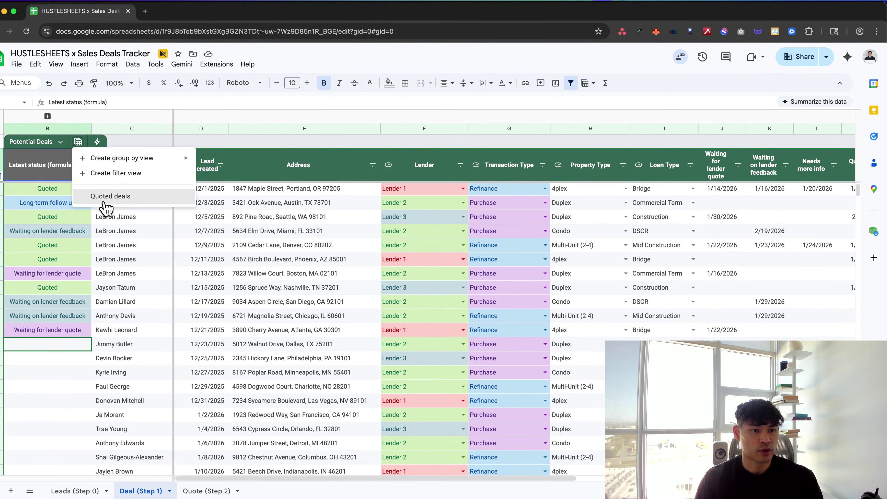
pyautogui.click(105, 198)
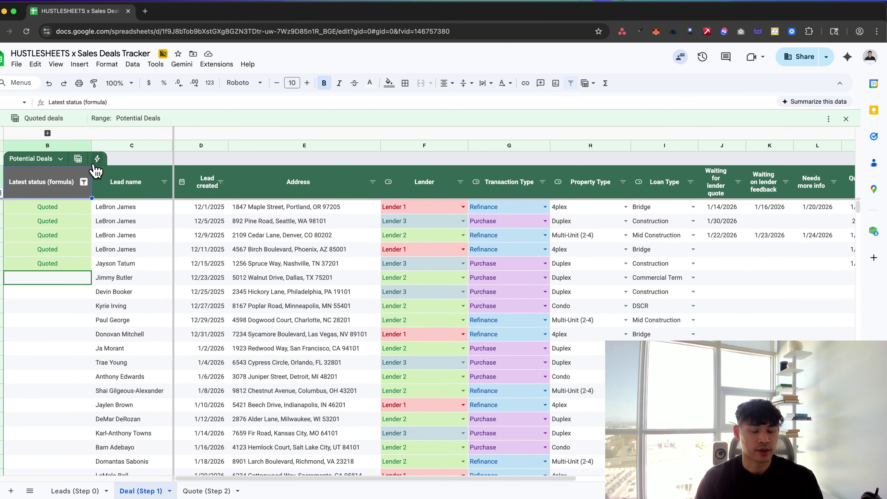
# Review the Latest status filter values unchanged, then close the Quoted deals view
pyautogui.click(84, 182)
pyautogui.click(59, 301)
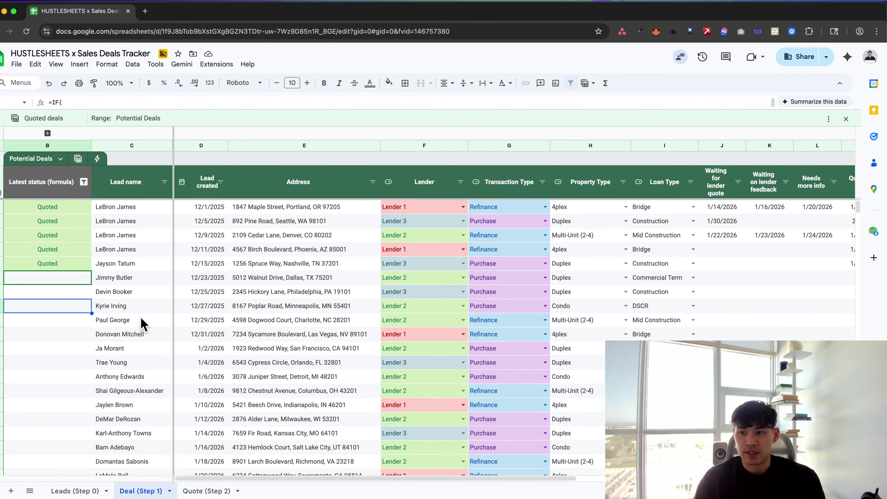
pyautogui.hscroll(3, 143, 321)
pyautogui.hscroll(-3, 144, 318)
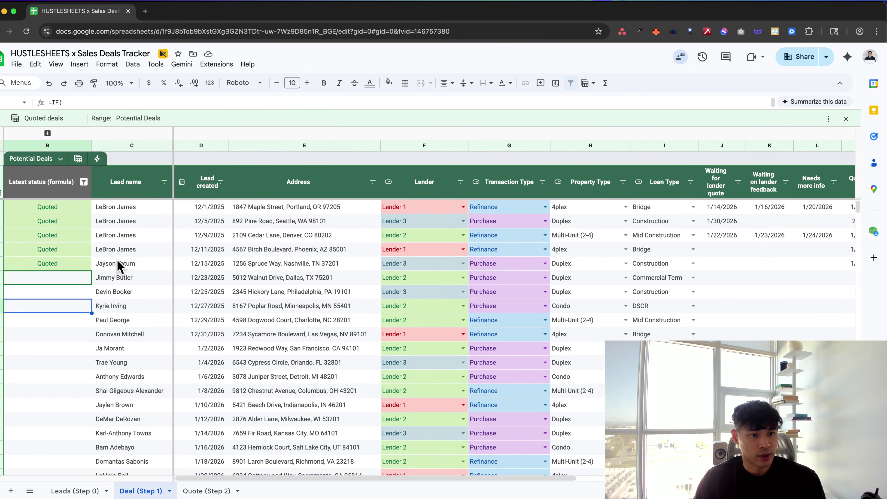
pyautogui.click(83, 182)
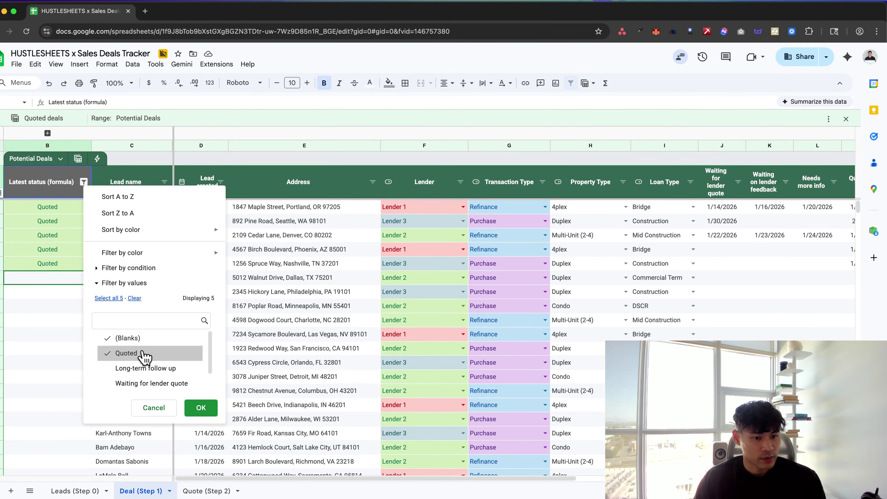
pyautogui.scroll(-2, 149, 362)
pyautogui.scroll(2, 148, 362)
pyautogui.click(154, 406)
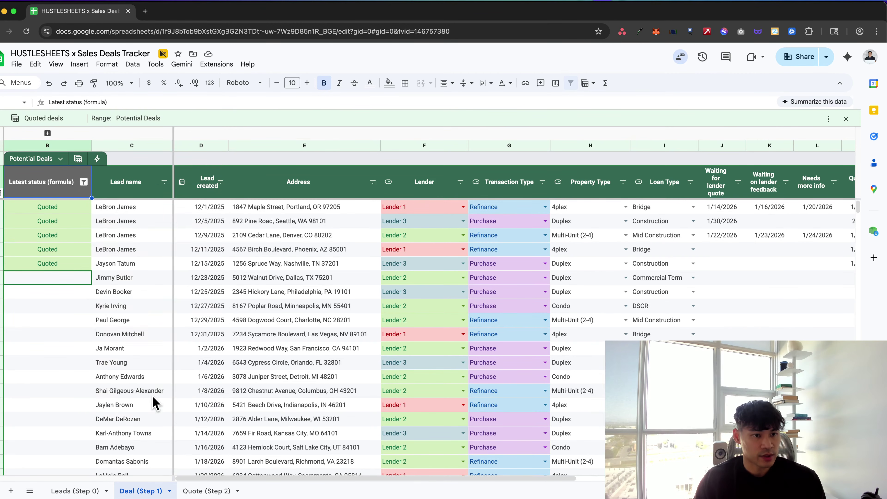
pyautogui.click(83, 182)
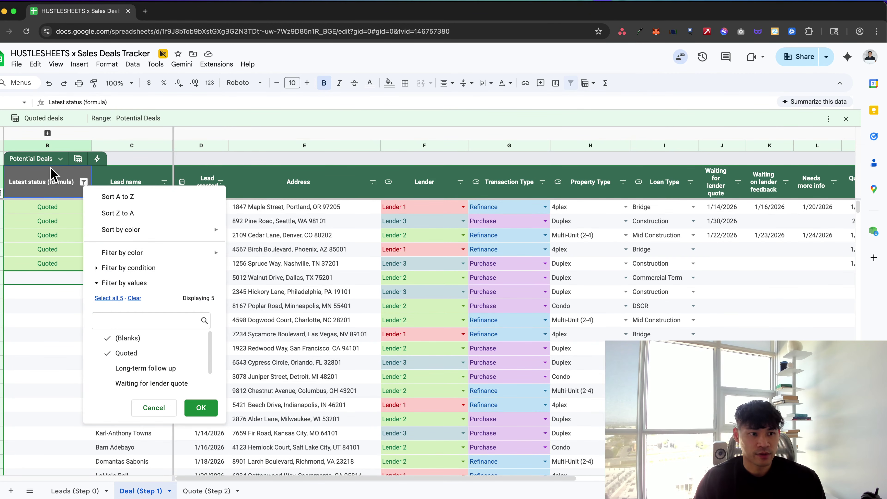
pyautogui.click(55, 183)
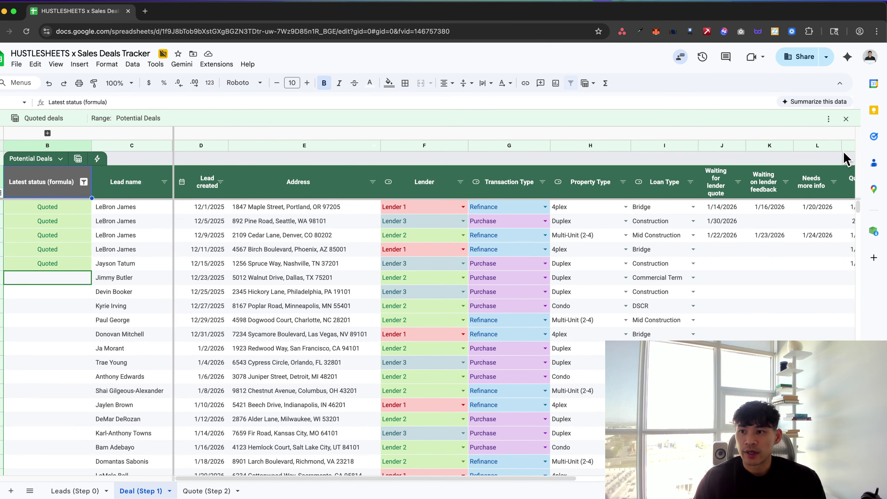
pyautogui.click(846, 118)
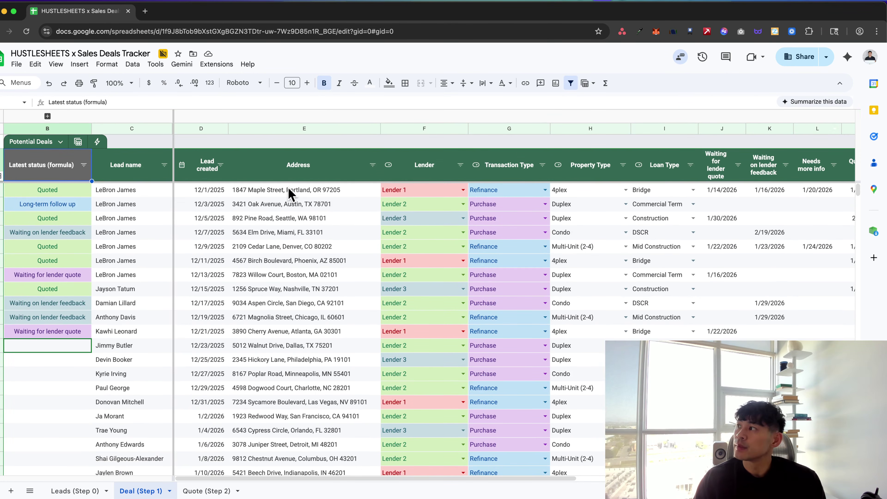
# Group the Potential Deals table by Latest status (formula) and refresh the out-of-sync grouping
pyautogui.scroll(-1, 148, 217)
pyautogui.scroll(1, 147, 231)
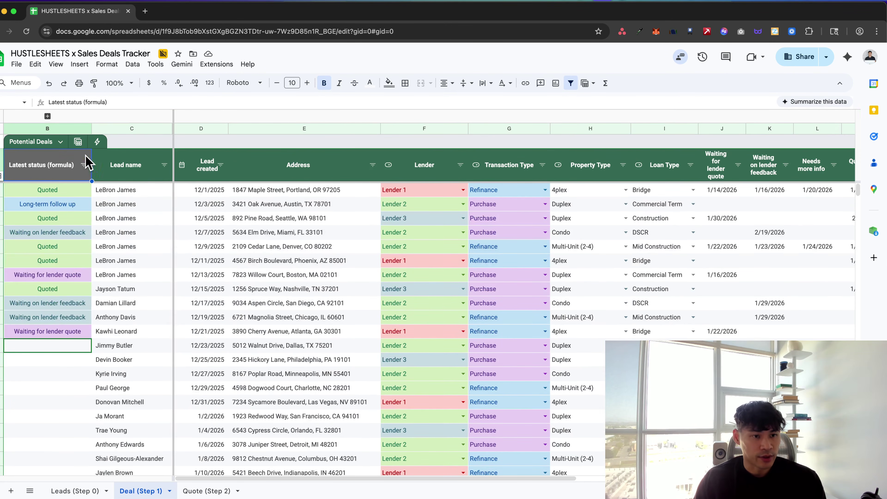
pyautogui.scroll(-3, 101, 216)
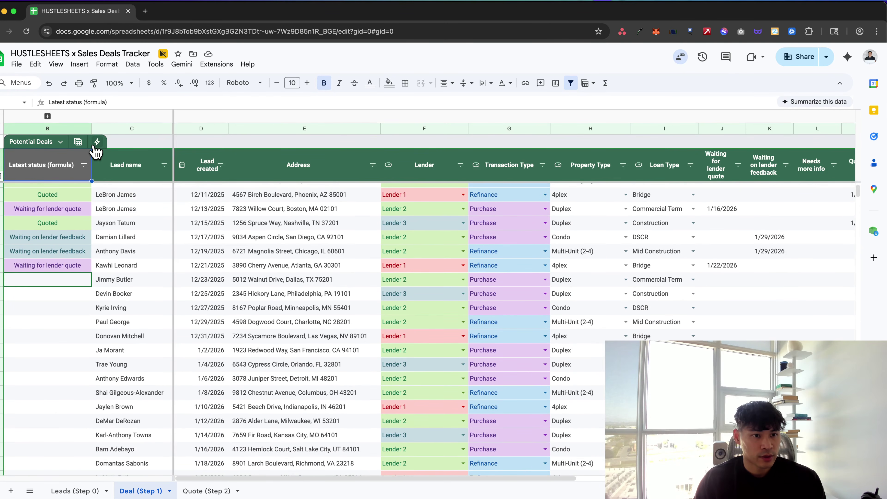
pyautogui.click(77, 142)
pyautogui.moveTo(98, 162)
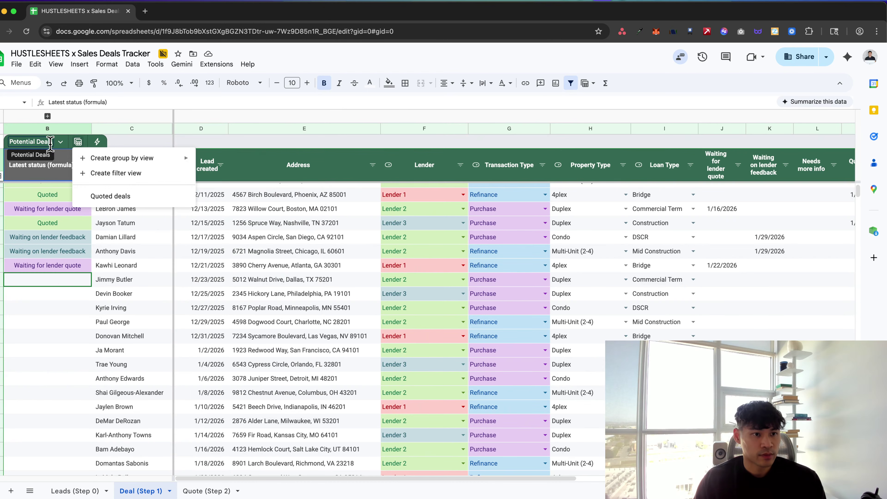
pyautogui.click(60, 141)
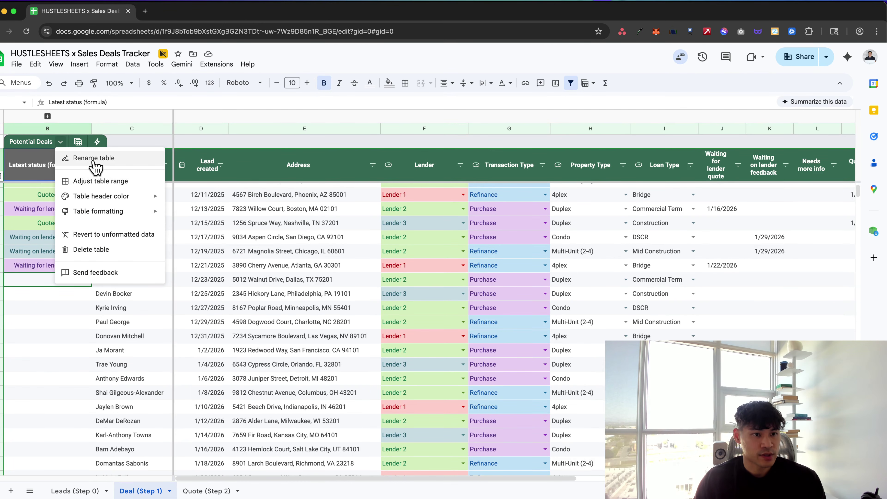
pyautogui.press('Escape')
pyautogui.click(85, 165)
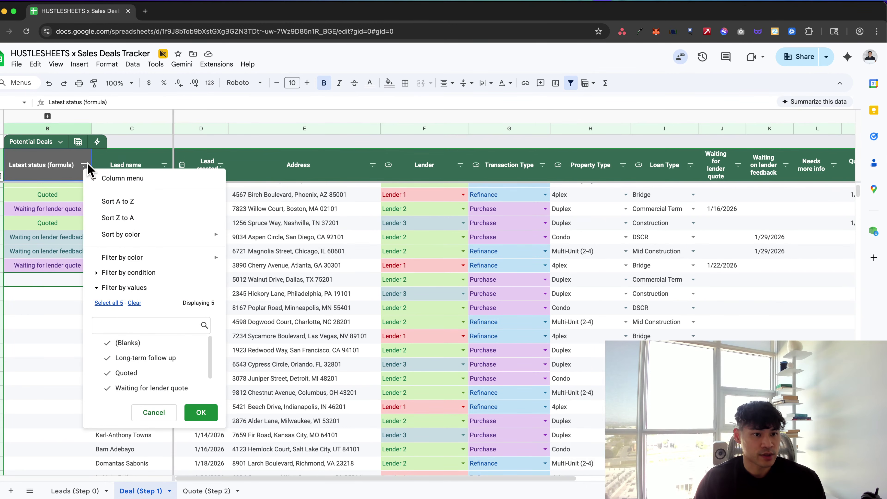
pyautogui.press('Escape')
pyautogui.click(78, 141)
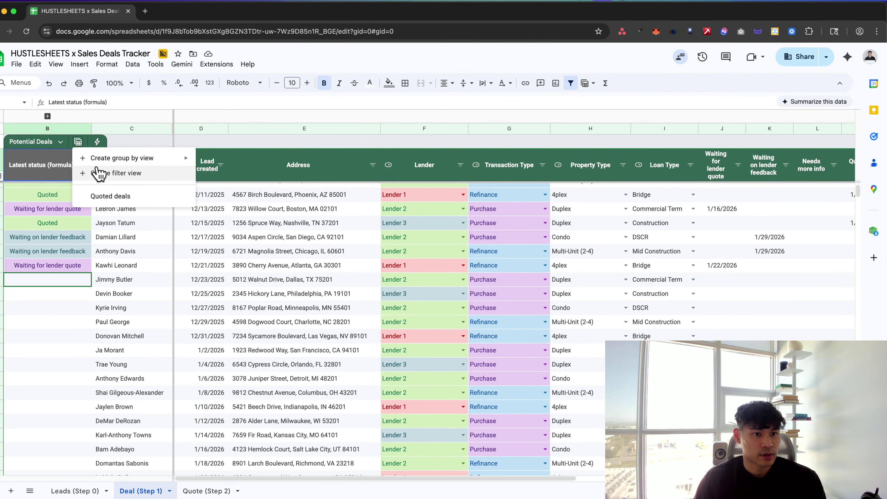
pyautogui.moveTo(101, 167)
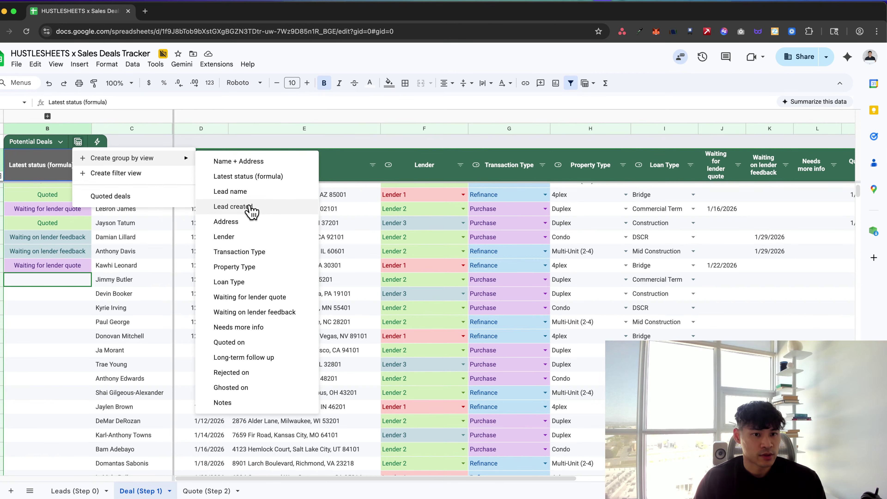
pyautogui.click(237, 178)
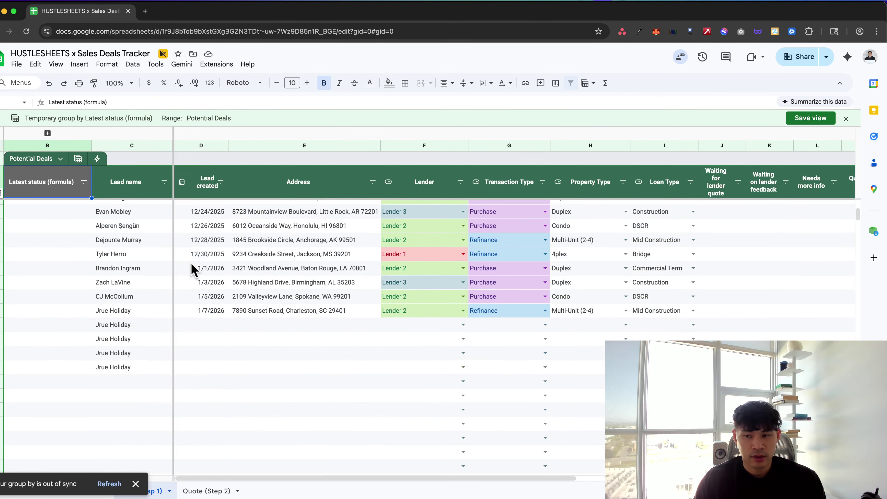
pyautogui.click(109, 483)
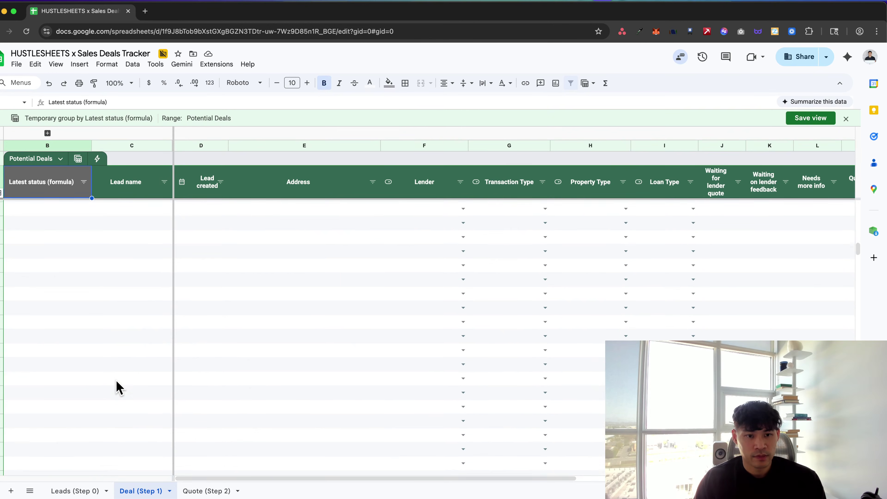
# Sort the status groups Z to A
pyautogui.click(83, 180)
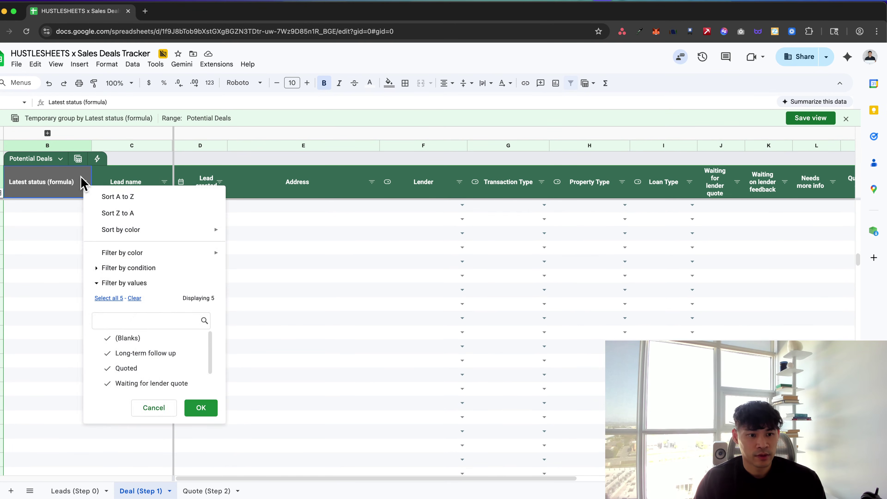
pyautogui.click(347, 346)
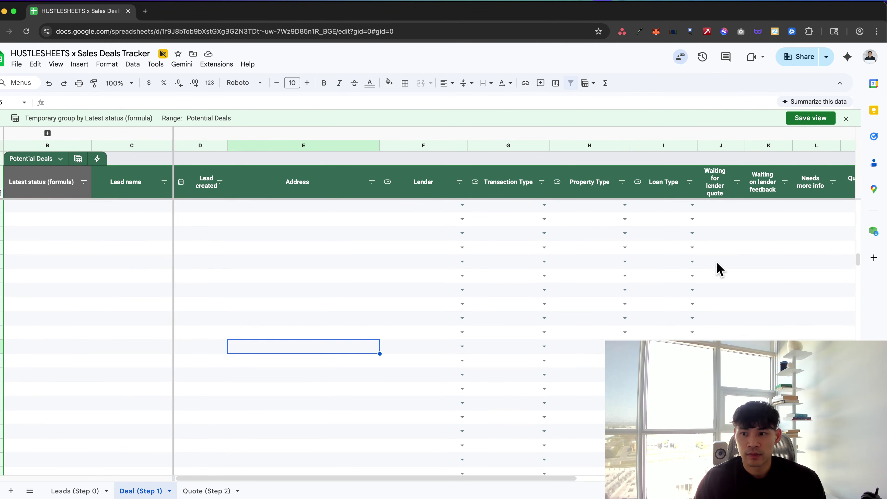
pyautogui.scroll(-10, 858, 269)
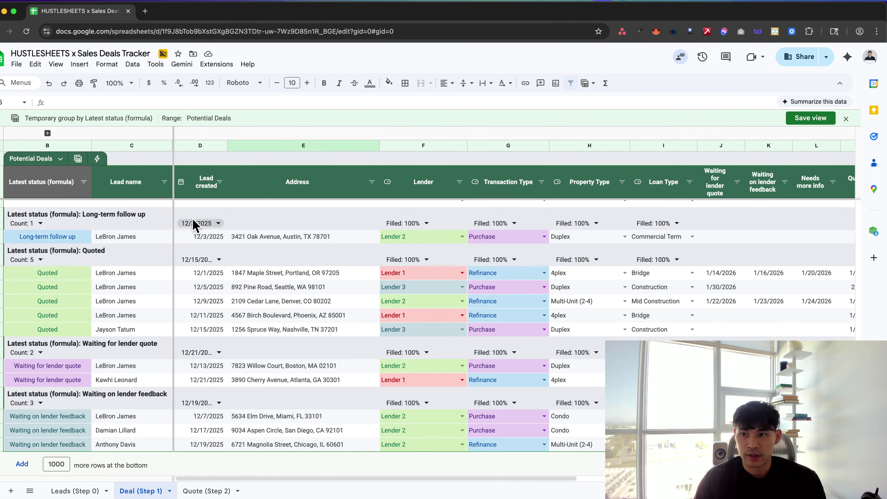
pyautogui.click(84, 182)
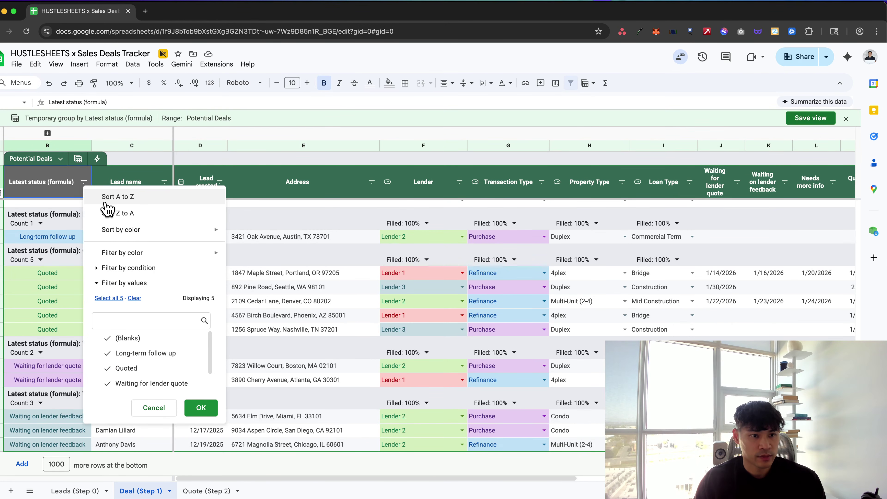
pyautogui.click(106, 203)
pyautogui.click(84, 183)
pyautogui.click(106, 215)
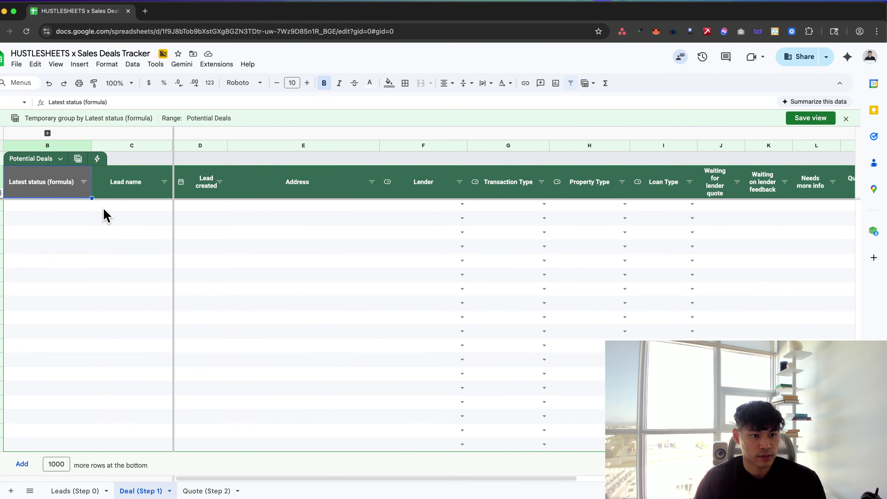
pyautogui.click(108, 206)
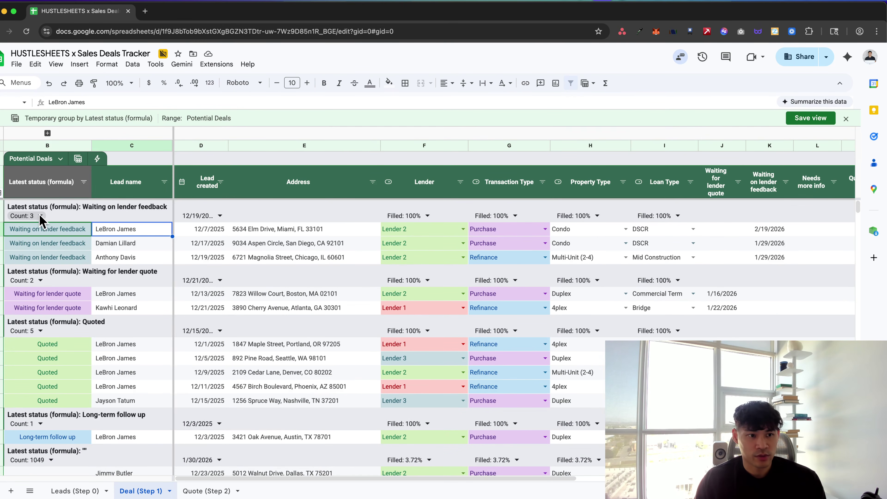
# Set the Lead created, Lender, Transaction Type, Property Type and Loan Type group summaries to None
pyautogui.click(40, 216)
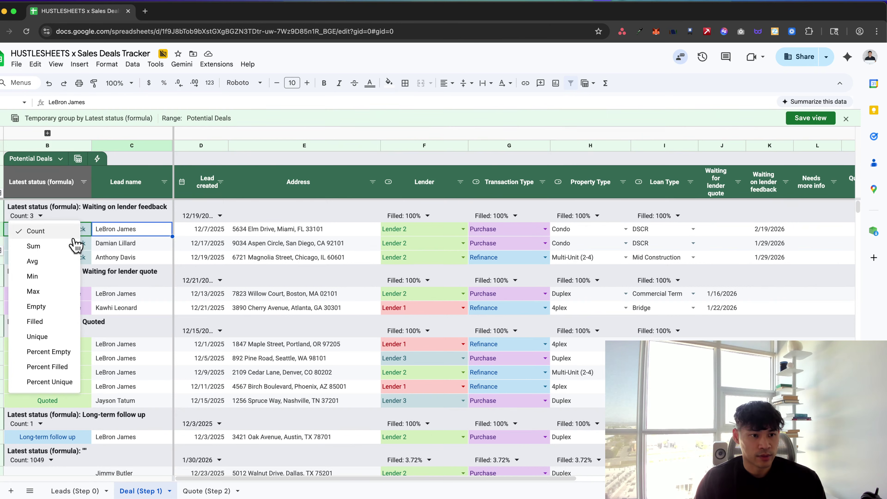
pyautogui.click(112, 243)
pyautogui.click(220, 216)
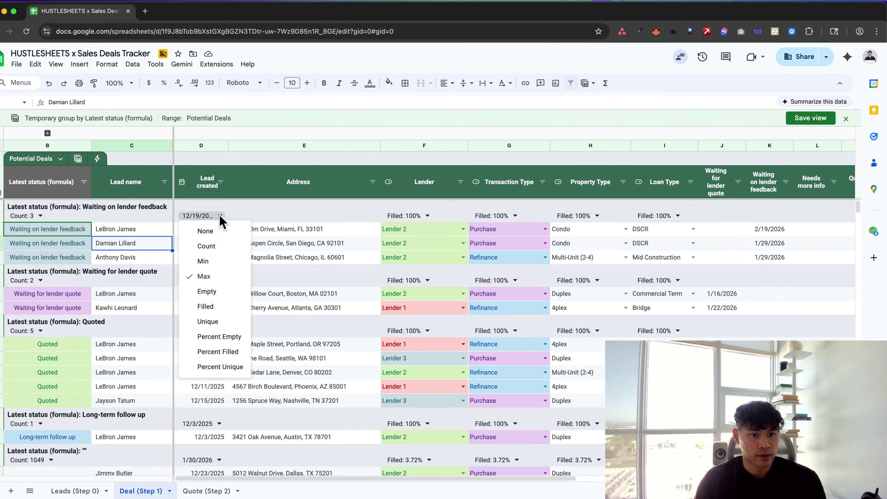
pyautogui.click(205, 230)
pyautogui.click(427, 215)
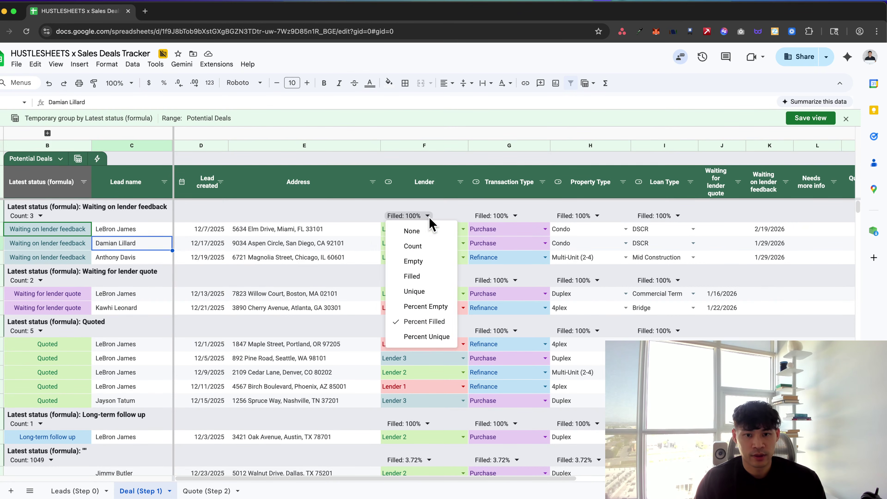
pyautogui.click(430, 231)
pyautogui.click(515, 215)
pyautogui.click(503, 231)
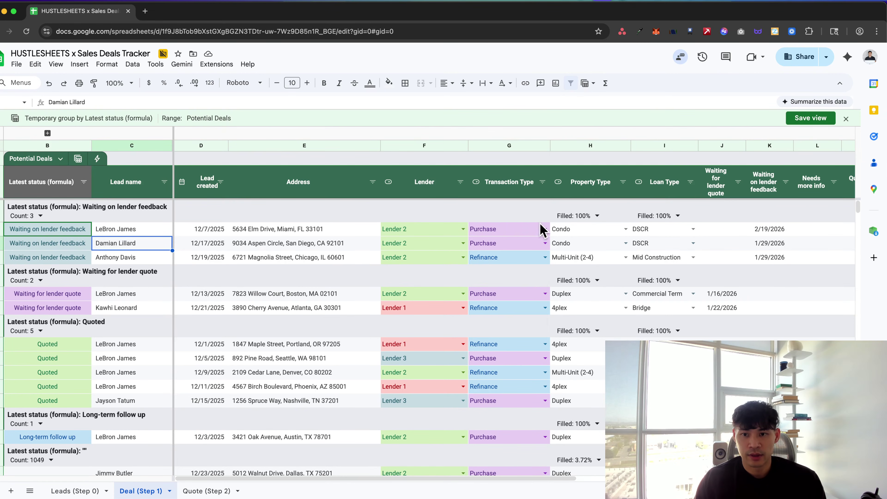
pyautogui.click(594, 216)
pyautogui.click(598, 231)
pyautogui.click(675, 215)
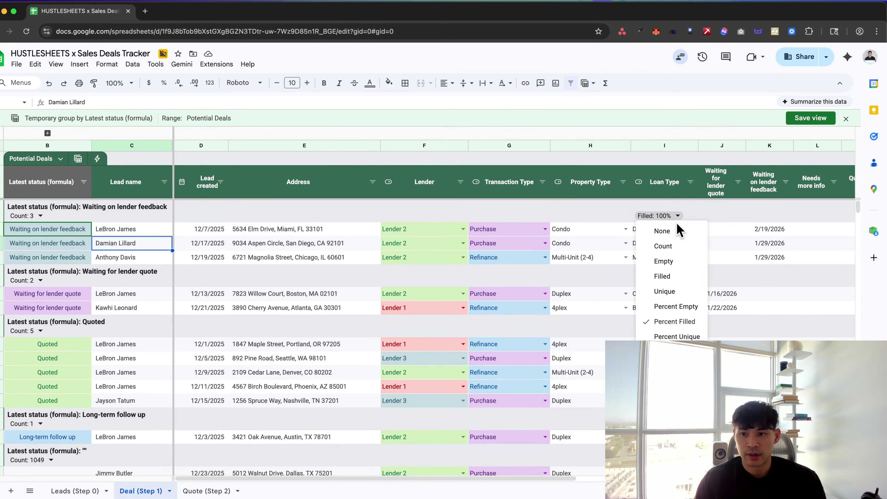
pyautogui.click(678, 230)
pyautogui.hscroll(3, 678, 234)
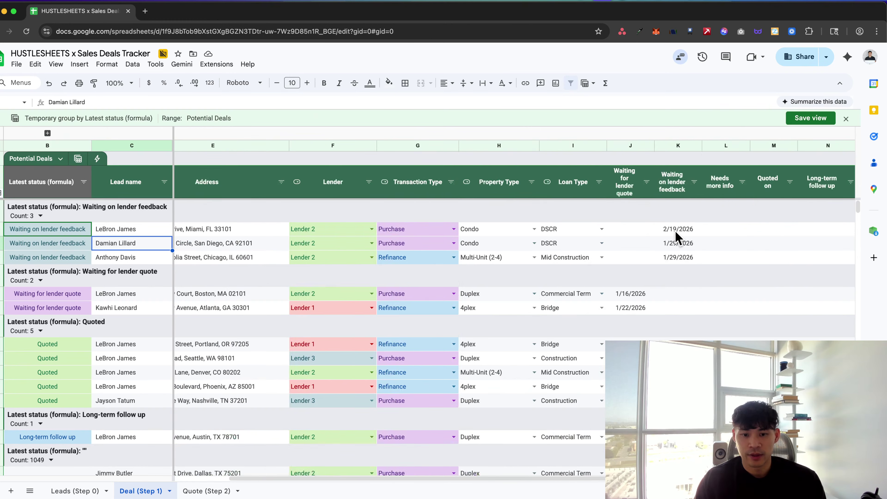
pyautogui.hscroll(-3, 678, 236)
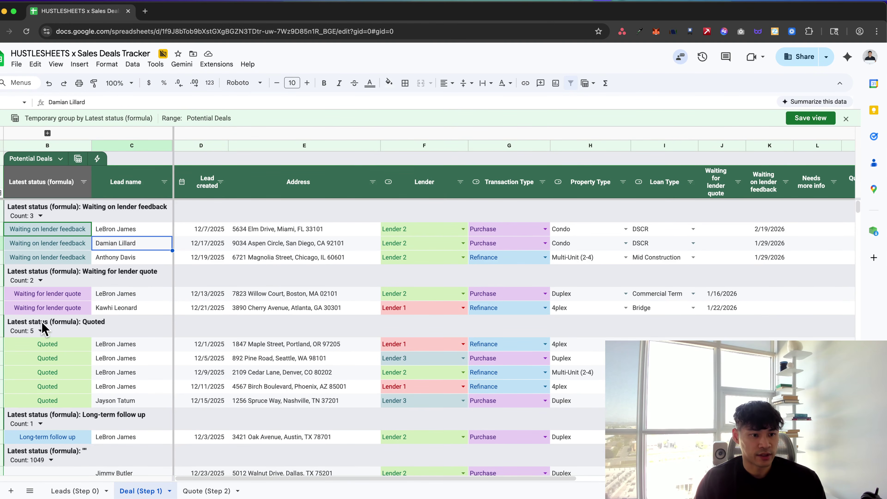
pyautogui.click(40, 216)
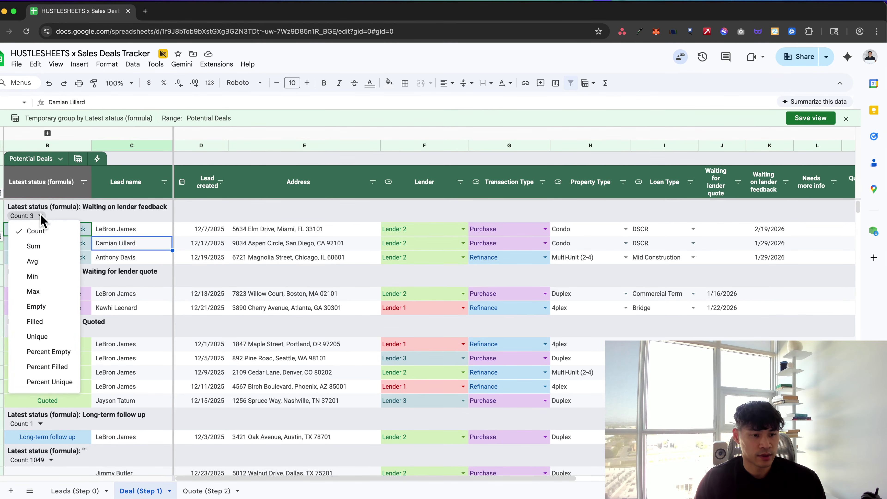
pyautogui.click(101, 216)
# Delete '(formula)' from the status column header, leaving 'Latest status'
pyautogui.rightClick(89, 147)
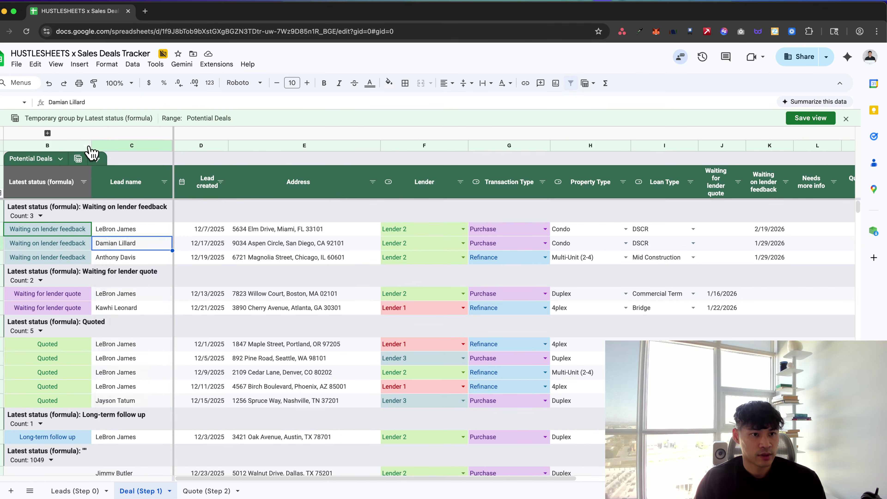
pyautogui.click(284, 250)
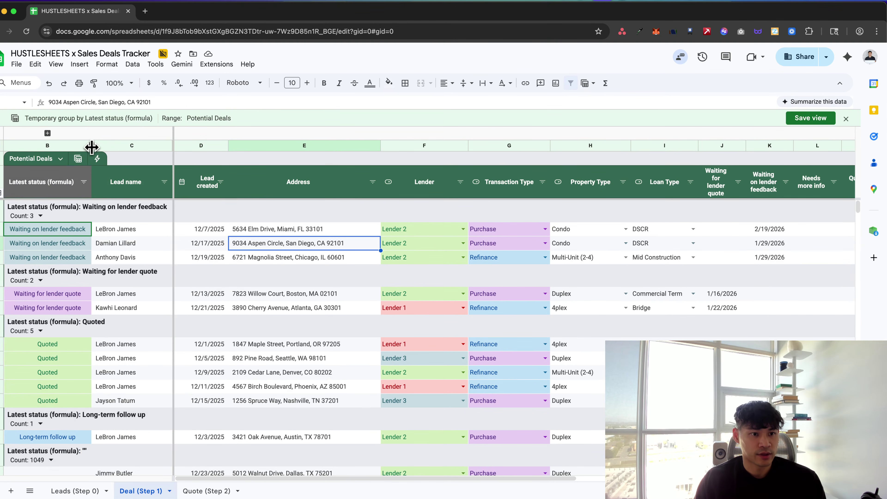
pyautogui.moveTo(92, 146); pyautogui.dragTo(132, 146)
pyautogui.scroll(-1, 145, 234)
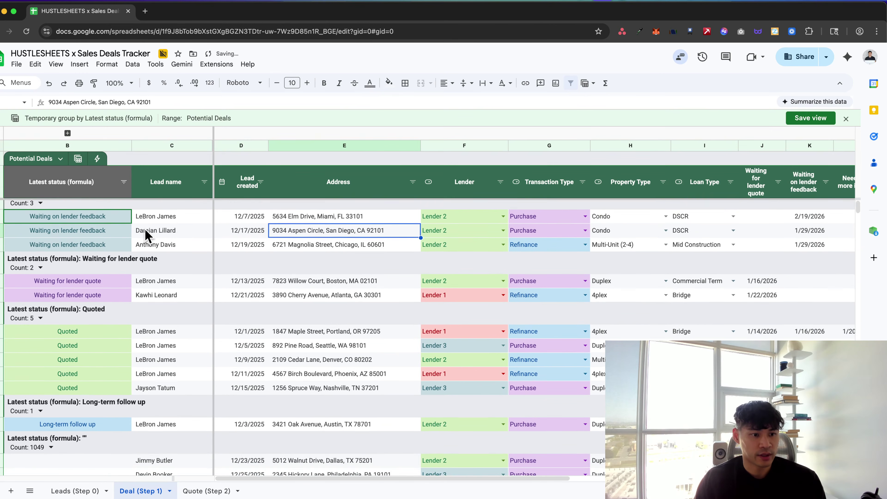
pyautogui.scroll(1, 145, 234)
pyautogui.click(60, 191)
pyautogui.doubleClick(60, 191)
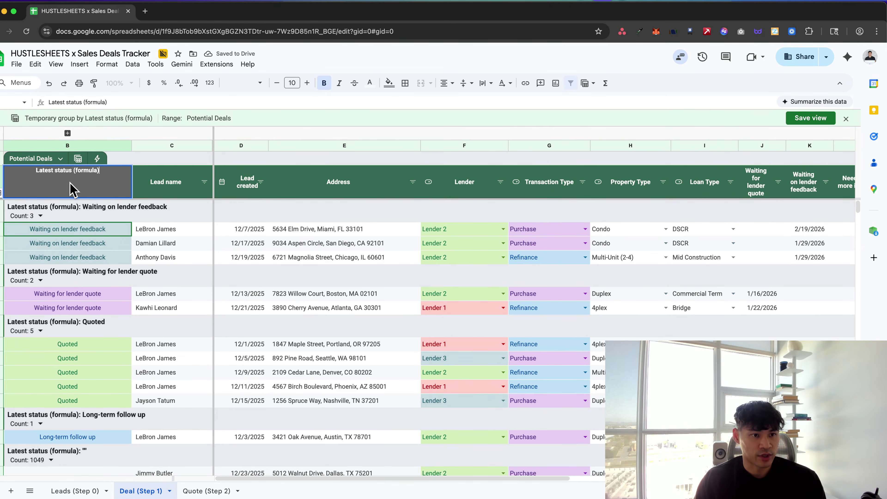
pyautogui.moveTo(72, 171); pyautogui.dragTo(95, 171)
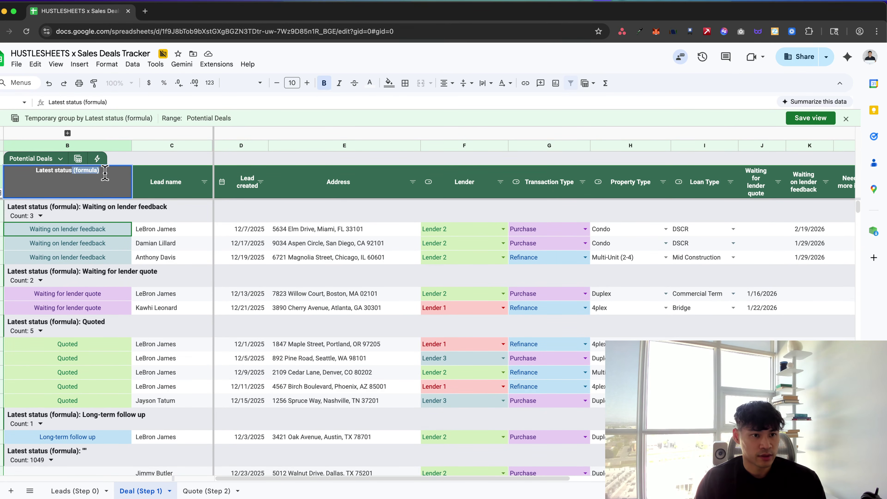
pyautogui.press('BackSpace')
pyautogui.press('Tab')
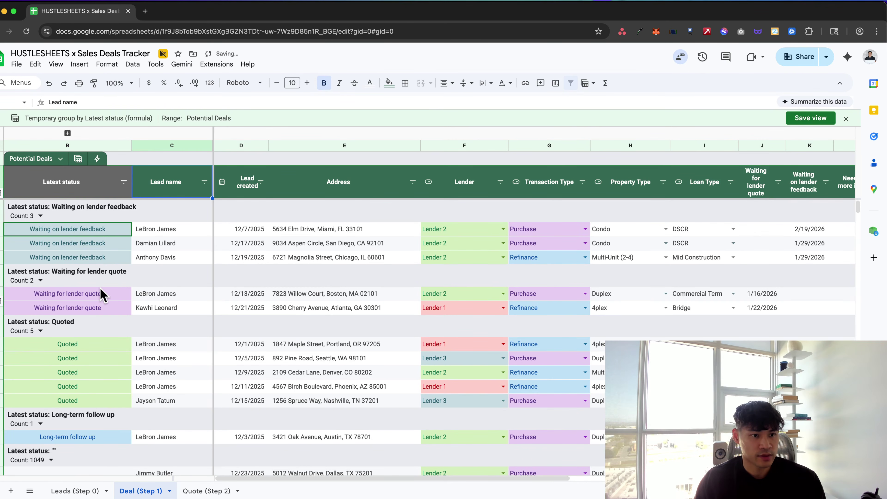
# Rename the status header to 'Current Stage' and check the Quoted group's count summary
pyautogui.click(76, 186)
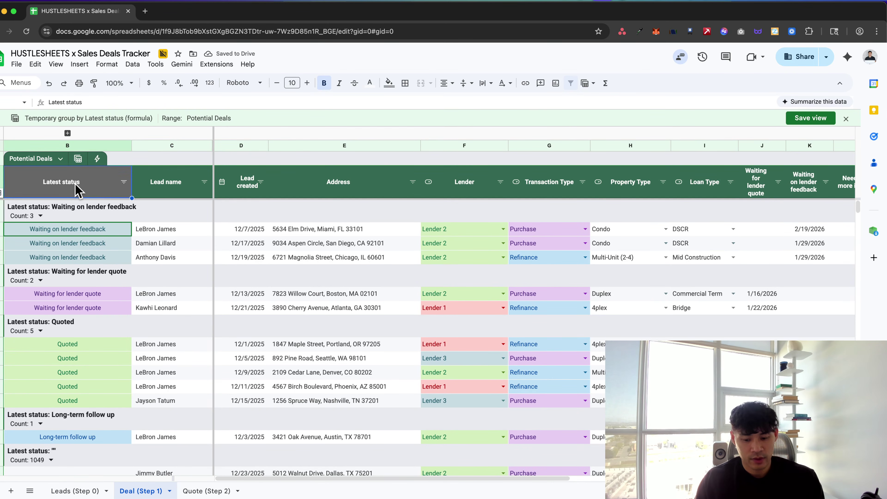
pyautogui.write('Current')
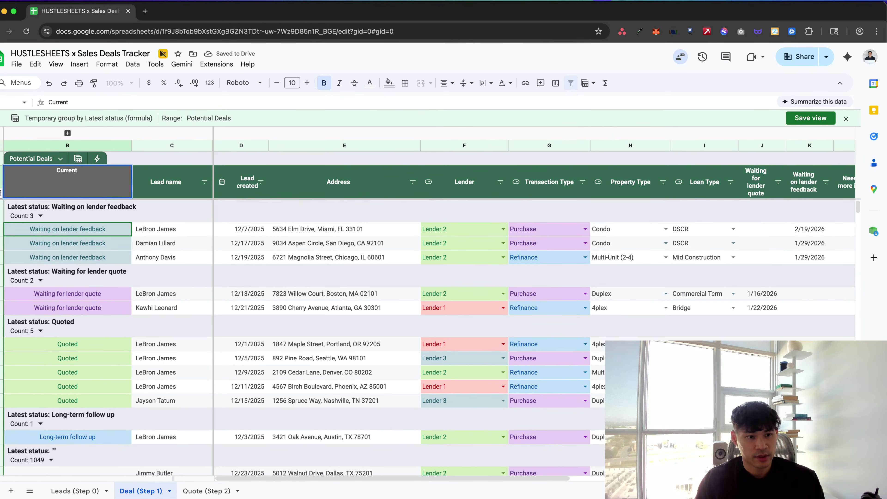
pyautogui.write(' Stage')
pyautogui.press('Tab')
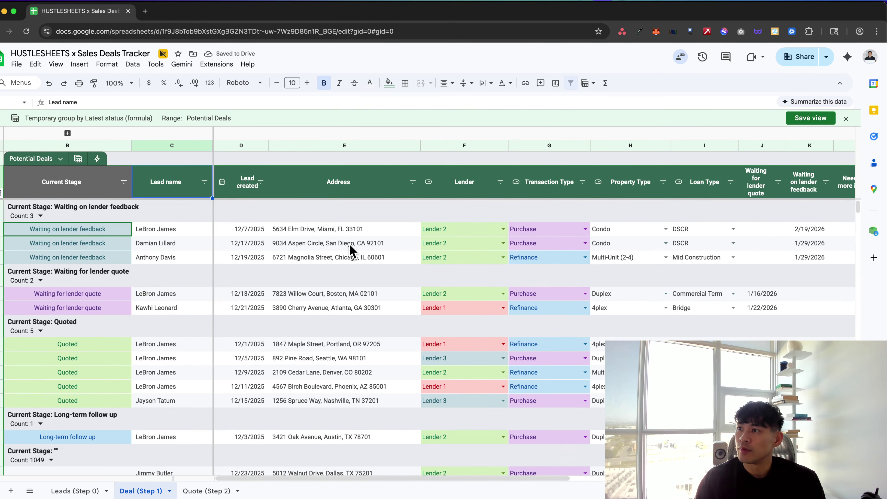
pyautogui.scroll(-5, 156, 257)
pyautogui.scroll(1, 154, 255)
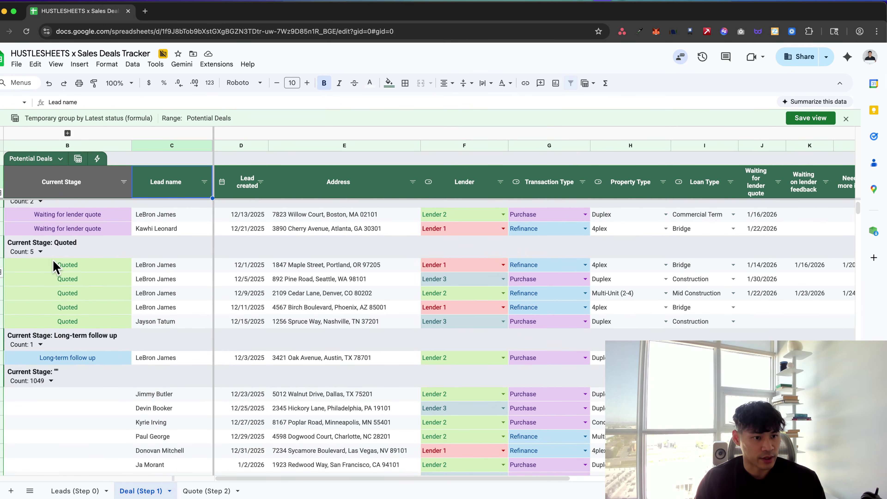
pyautogui.click(40, 251)
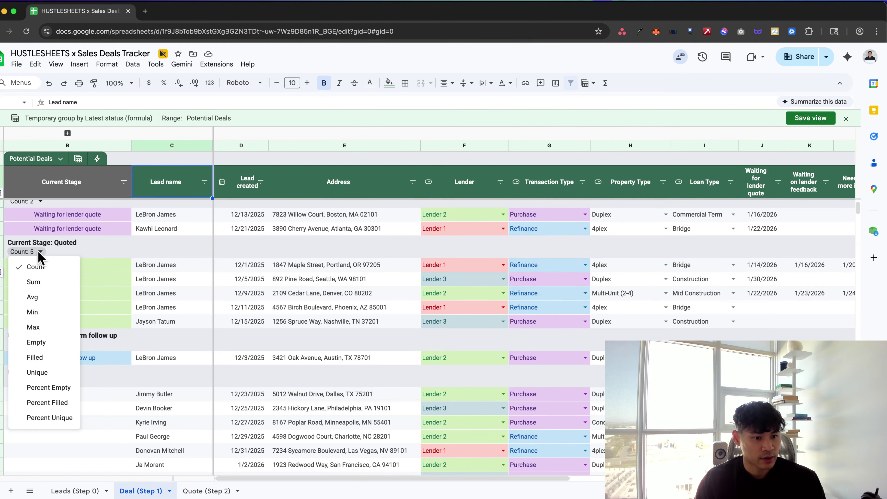
pyautogui.click(140, 279)
pyautogui.scroll(1, 141, 279)
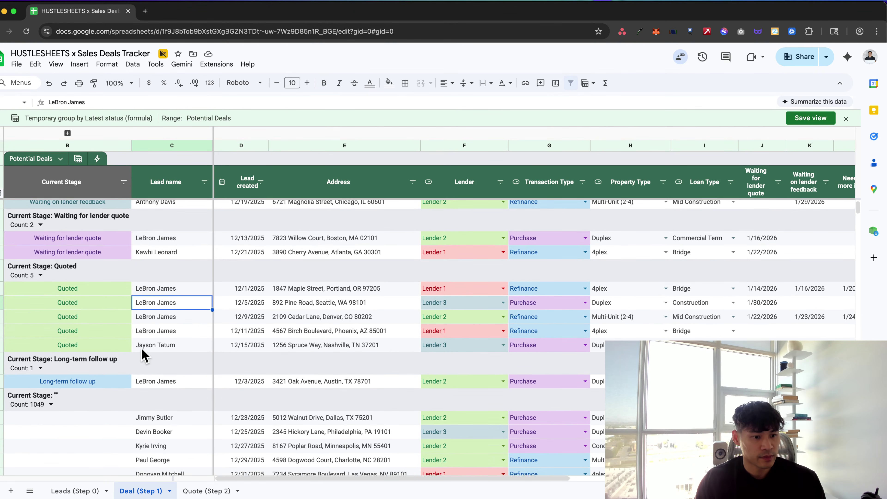
pyautogui.scroll(-10, 143, 356)
pyautogui.scroll(8, 144, 355)
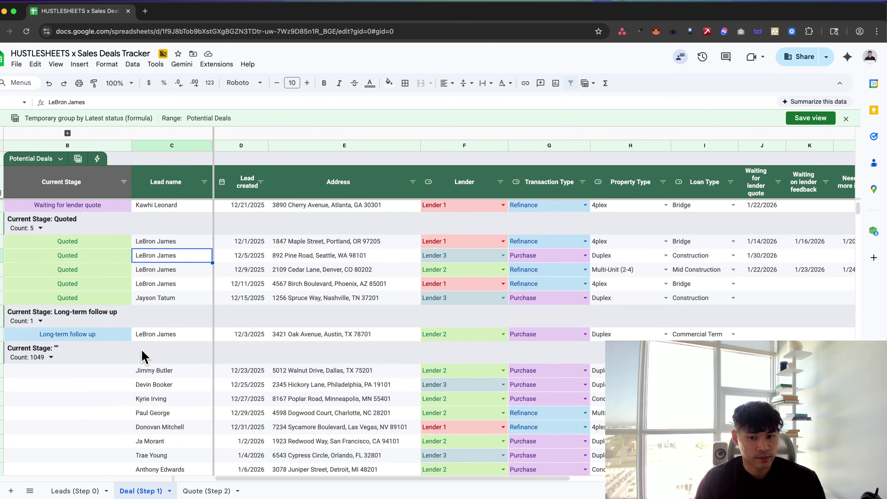
pyautogui.scroll(5, 144, 356)
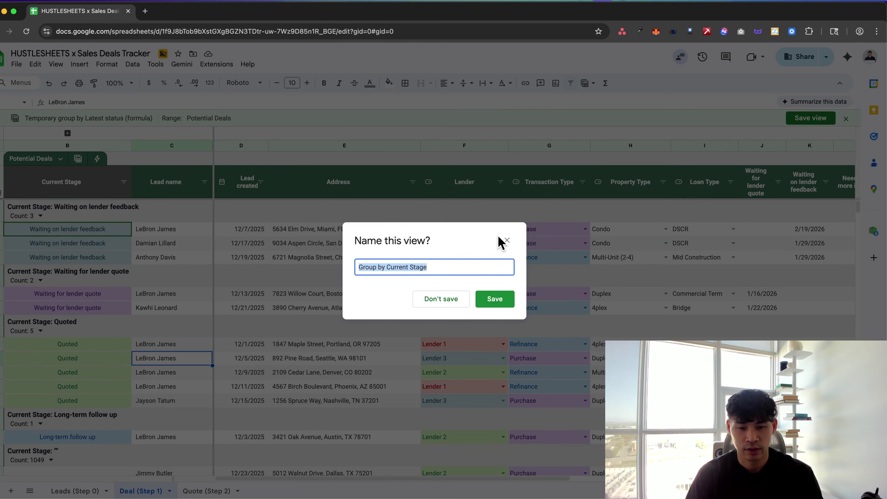
# Save the grouping as the 'Current Stage' view and exit back to the ungrouped table
pyautogui.write('C')
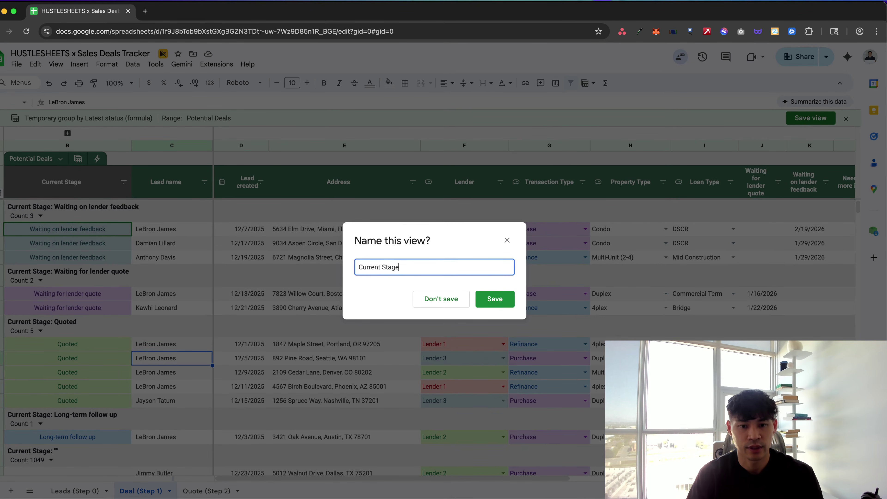
pyautogui.write('urrent Stage')
pyautogui.click(494, 299)
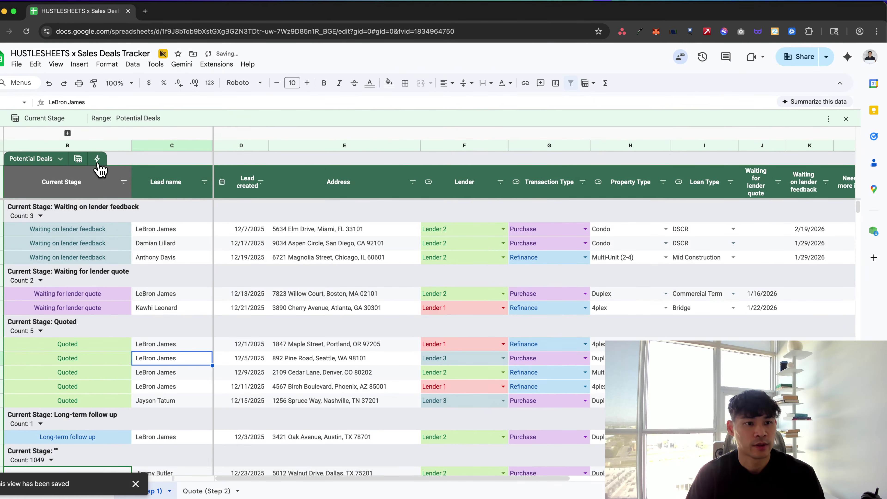
pyautogui.click(78, 159)
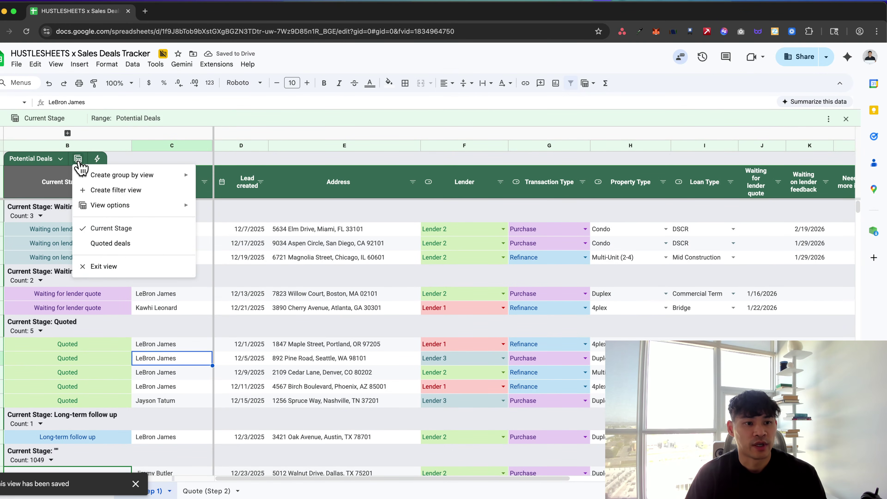
pyautogui.click(104, 266)
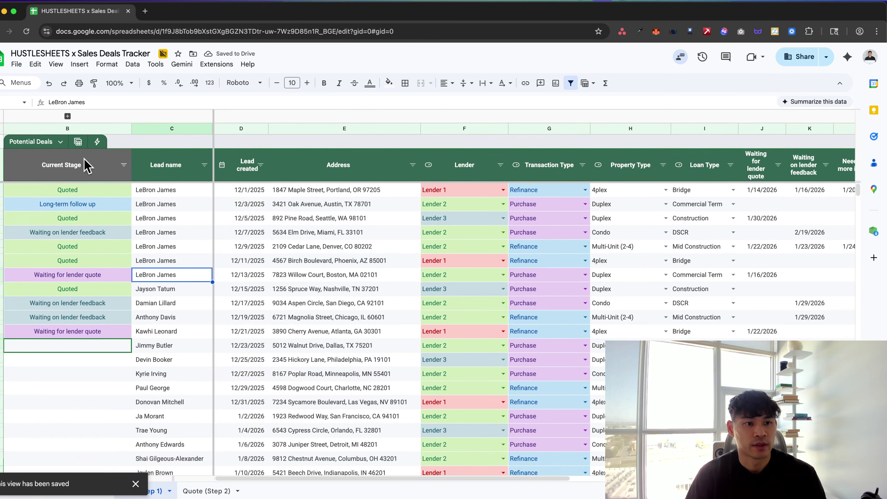
pyautogui.click(78, 142)
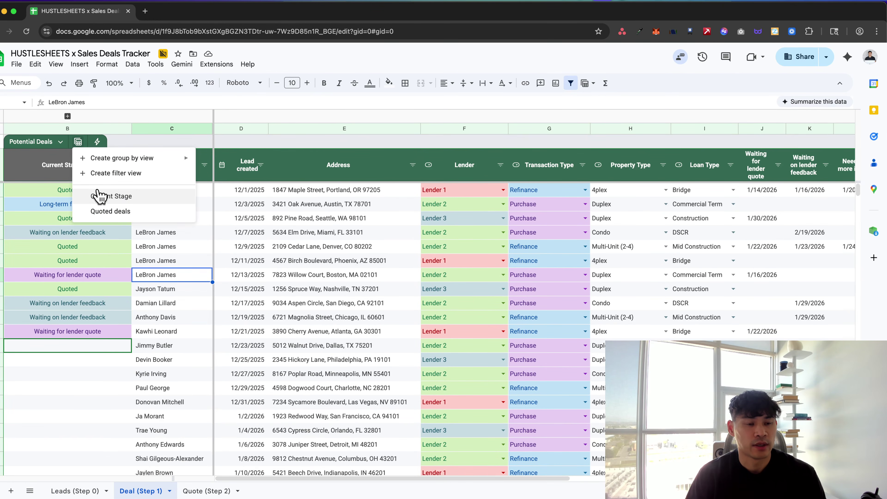
# Browse the ungrouped deals, checking Current Stage values and the stage formula in a blank cell
pyautogui.click(99, 288)
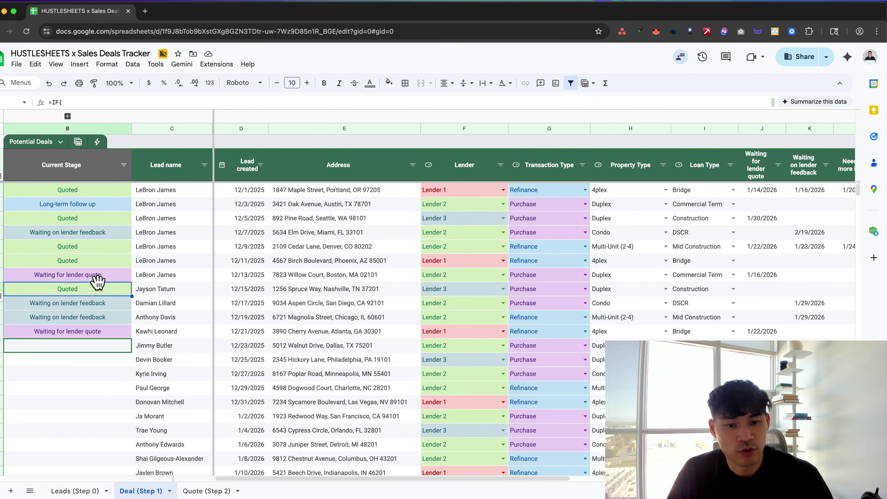
pyautogui.scroll(-5, 98, 284)
pyautogui.scroll(-6, 100, 286)
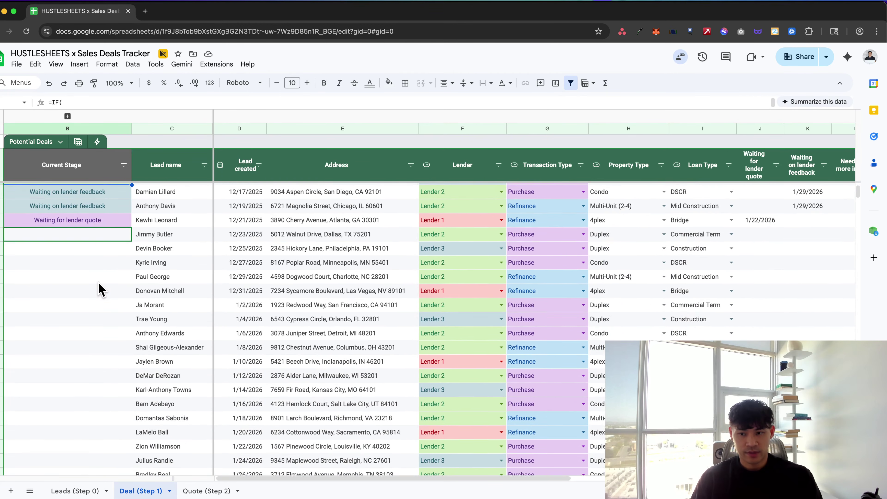
pyautogui.scroll(10, 98, 285)
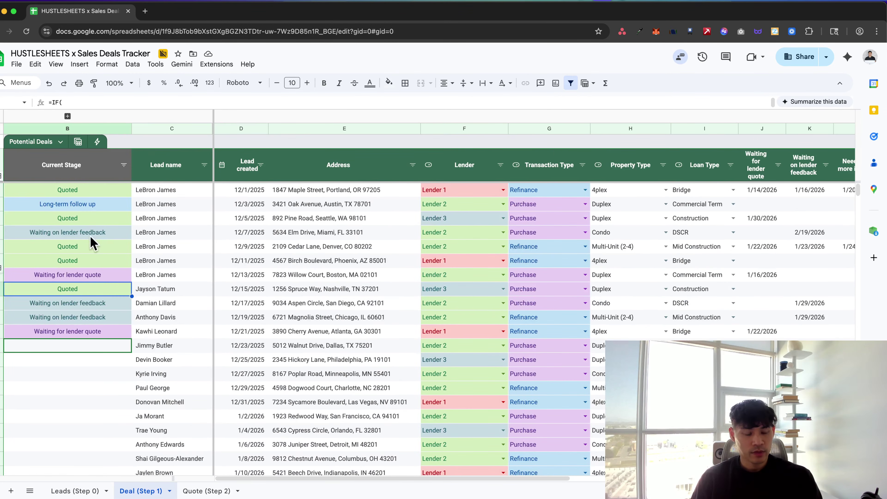
pyautogui.scroll(-1, 179, 264)
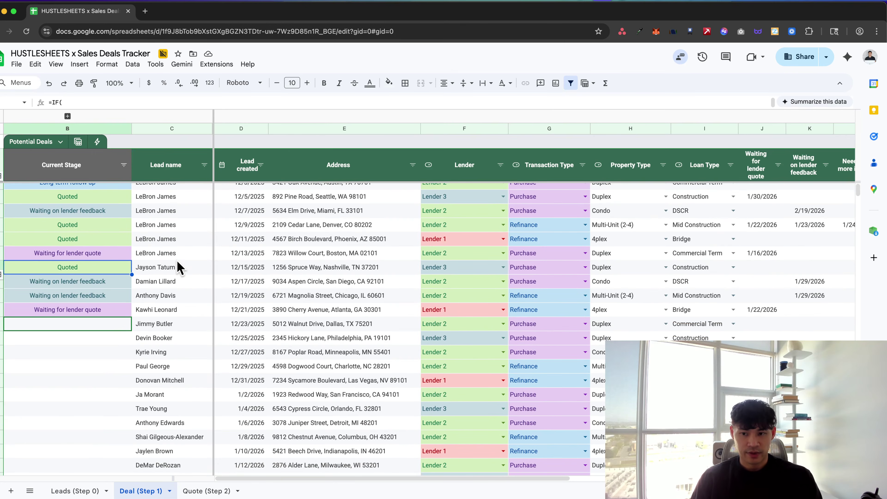
pyautogui.hscroll(2, 208, 293)
pyautogui.hscroll(-2, 207, 293)
pyautogui.scroll(2, 208, 293)
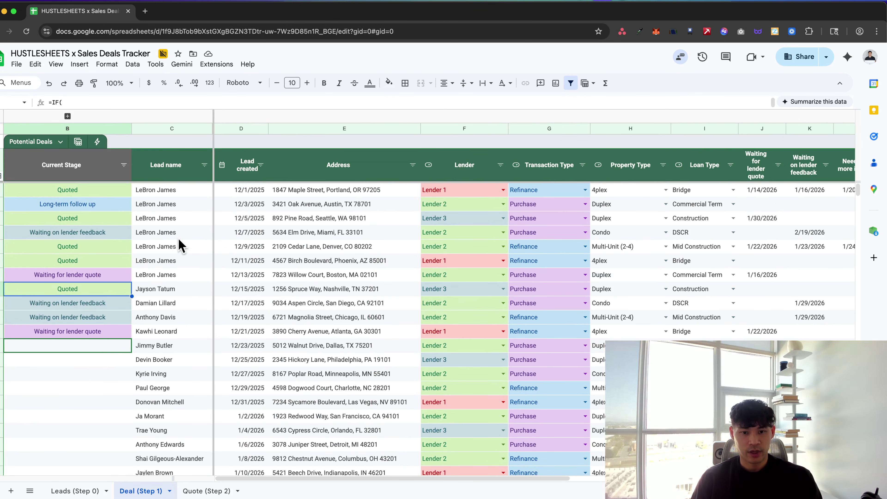
pyautogui.hscroll(1, 269, 304)
pyautogui.click(273, 276)
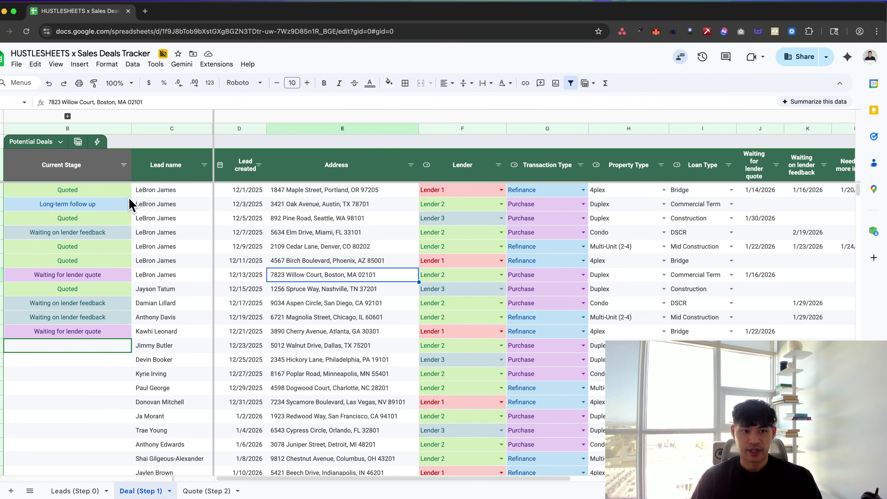
pyautogui.hscroll(5, 289, 329)
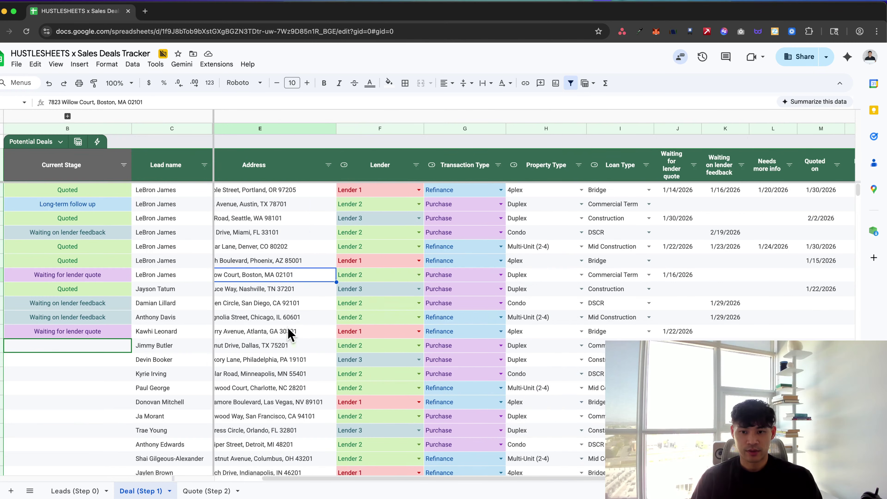
pyautogui.hscroll(2, 288, 332)
pyautogui.hscroll(-6, 289, 332)
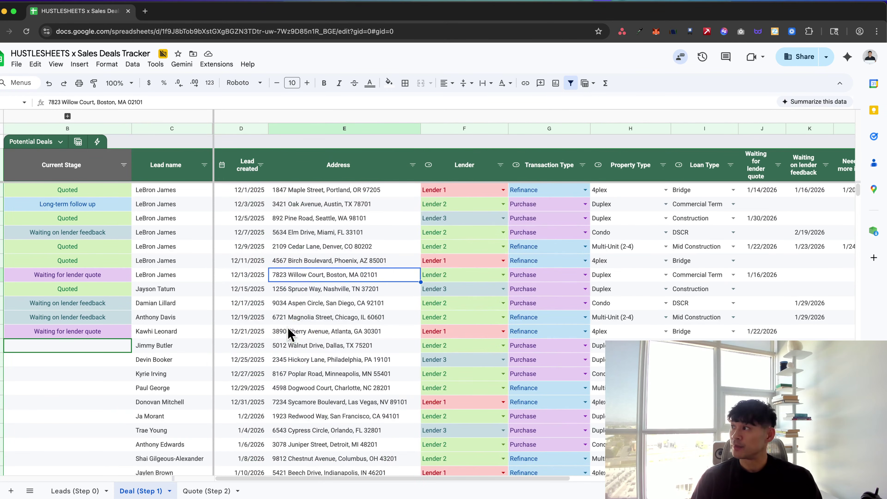
pyautogui.click(192, 248)
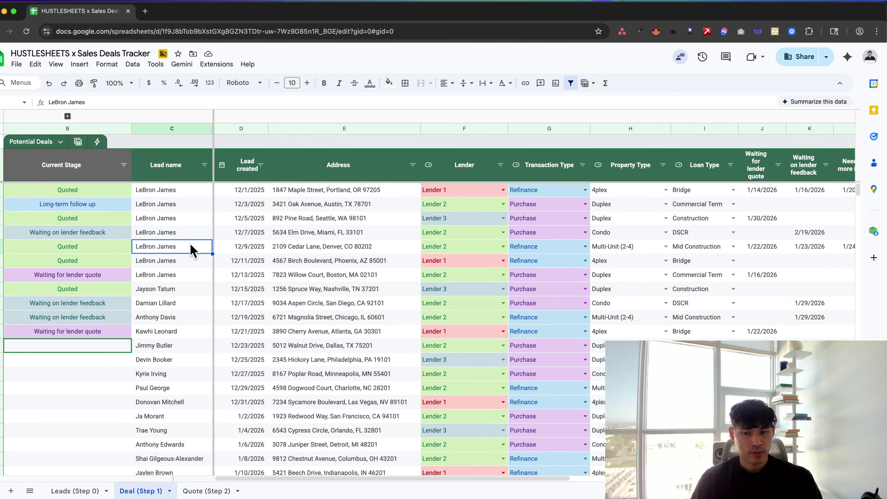
pyautogui.scroll(-5, 193, 249)
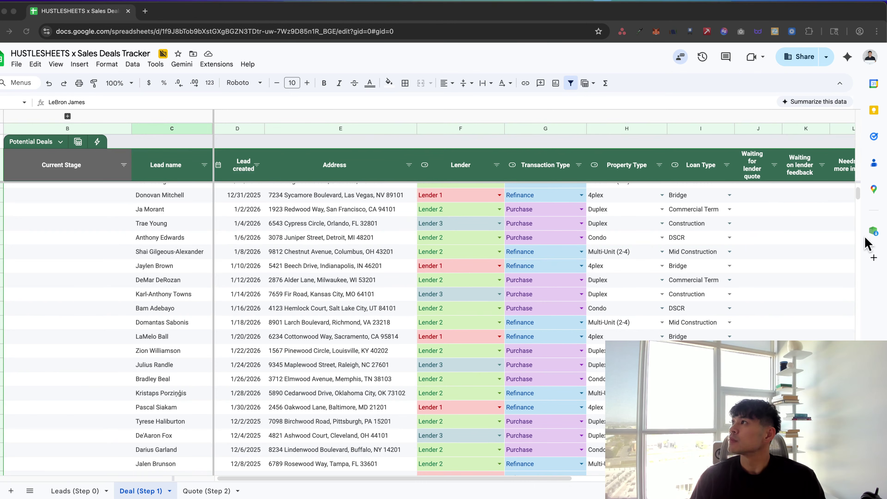
pyautogui.click(121, 297)
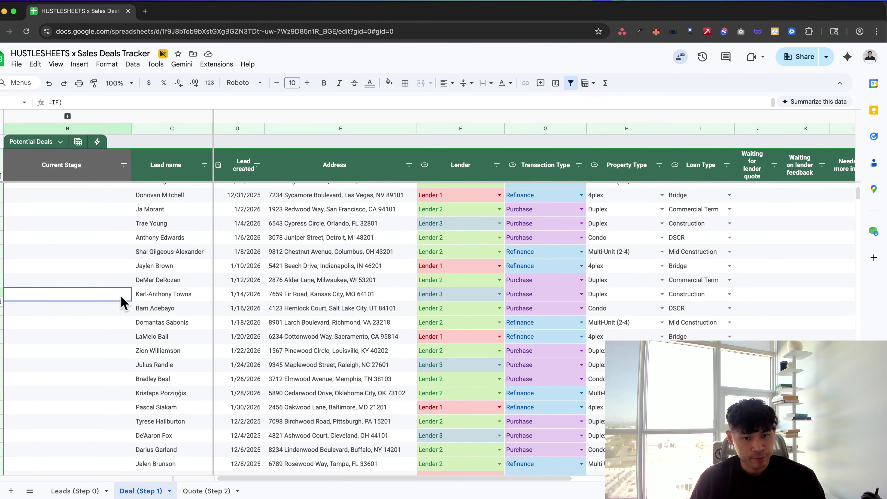
pyautogui.scroll(-10, 122, 302)
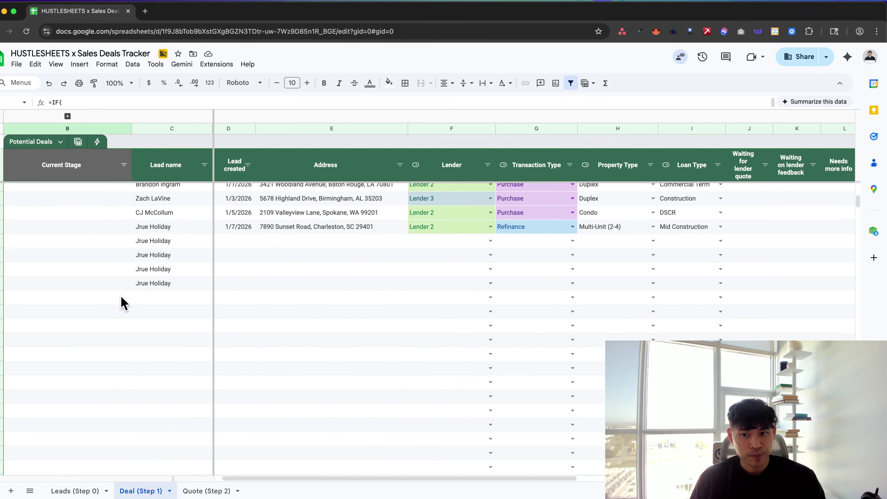
pyautogui.scroll(10, 123, 301)
# Select the first Current Stage value, then switch to the Looker Studio Deals Dashboard
pyautogui.click(85, 178)
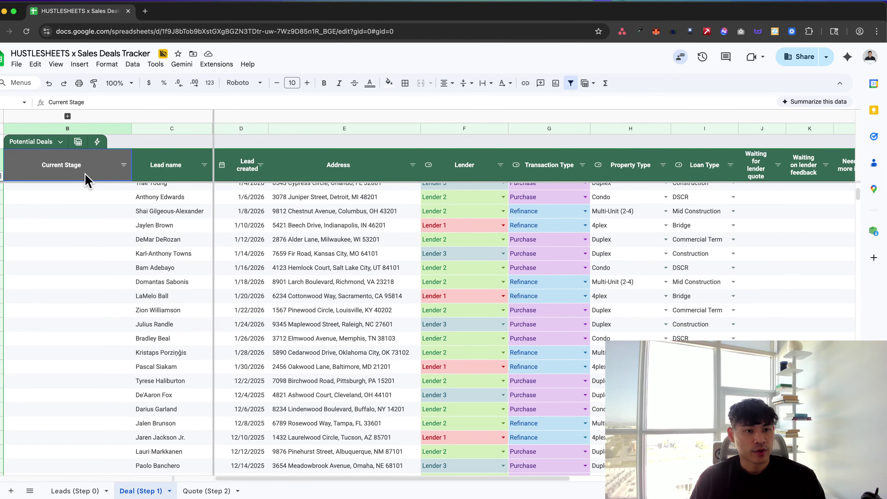
pyautogui.press('Down')
pyautogui.scroll(-3, 129, 308)
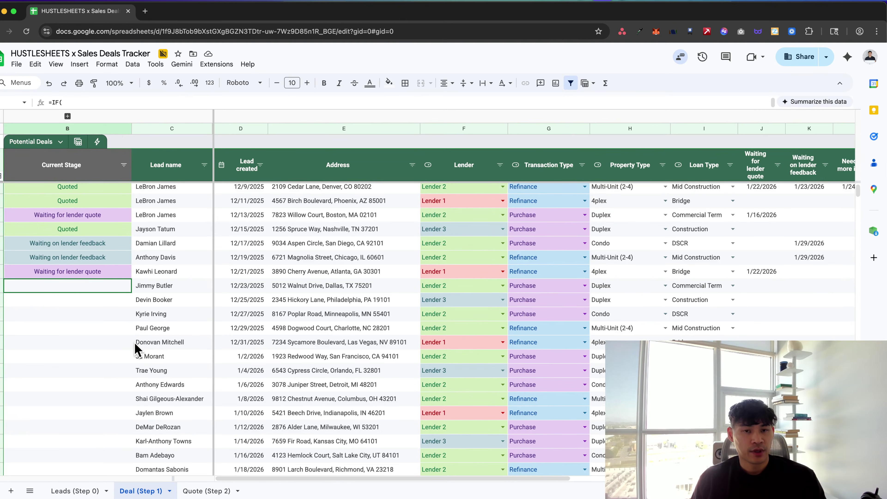
pyautogui.press('super+grave')
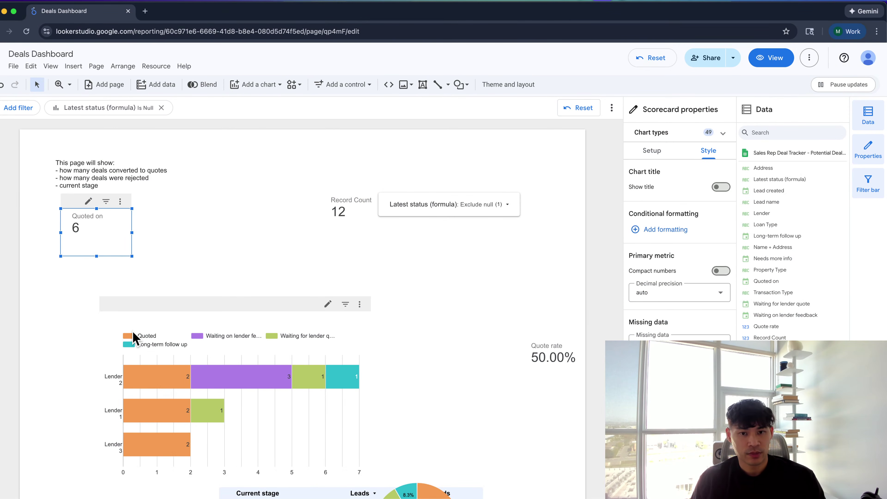
pyautogui.press('super+grave')
pyautogui.click(266, 270)
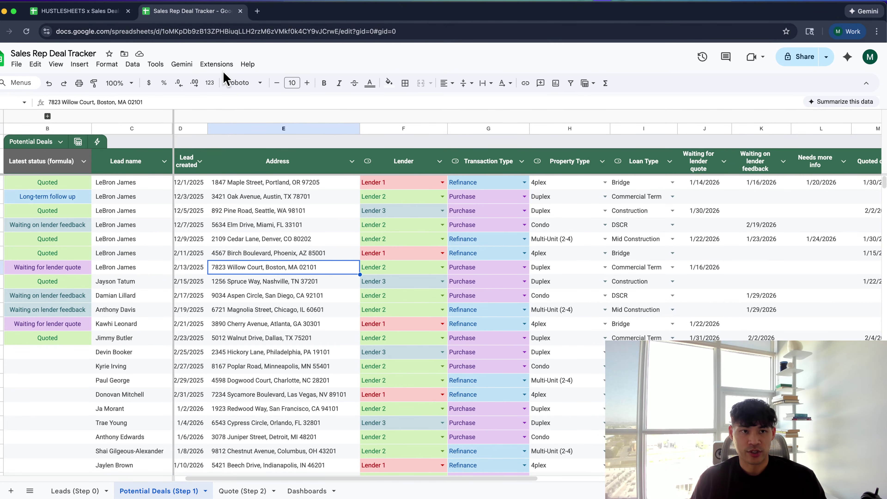
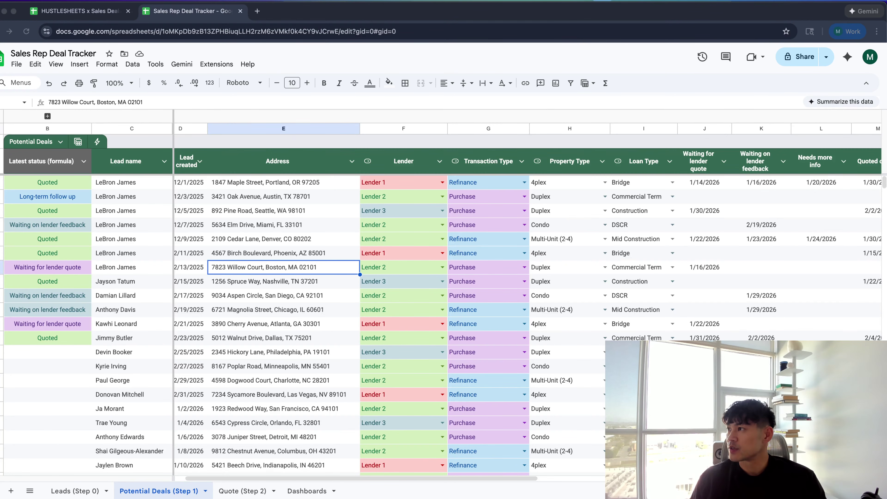
# Bring the Austin Sales Pipeline window over the tracker, check its A24 Accepted row, then move it aside
pyautogui.moveTo(886, 337); pyautogui.dragTo(515, 52)
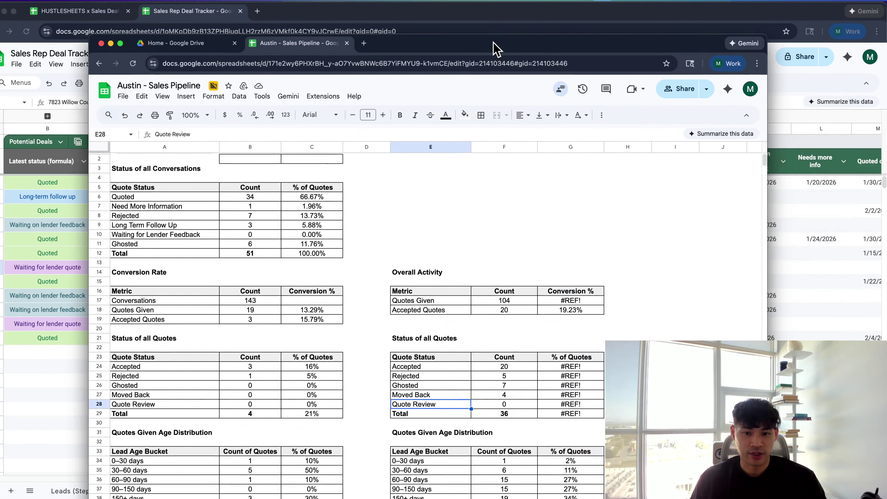
pyautogui.press('super+m')
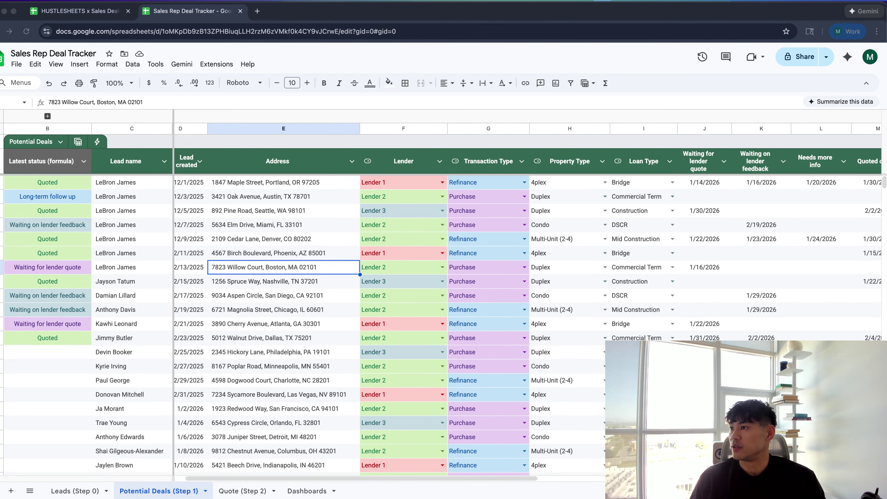
pyautogui.click(733, 493)
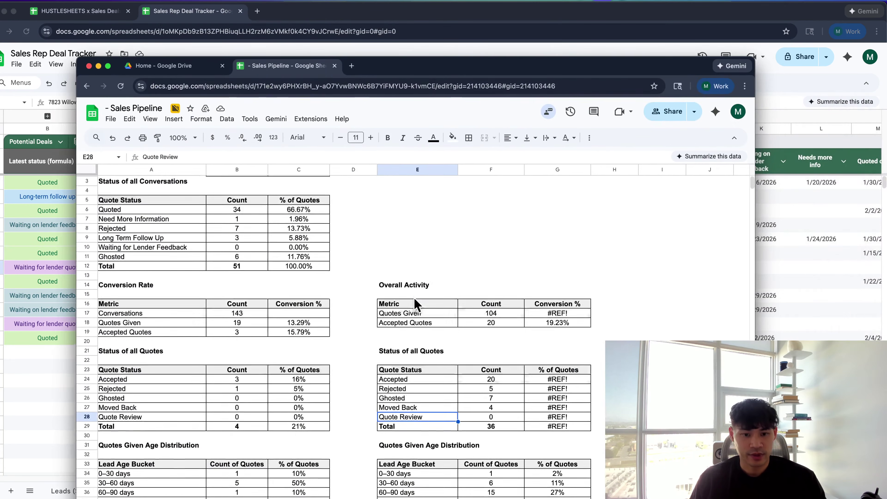
pyautogui.scroll(-5, 415, 299)
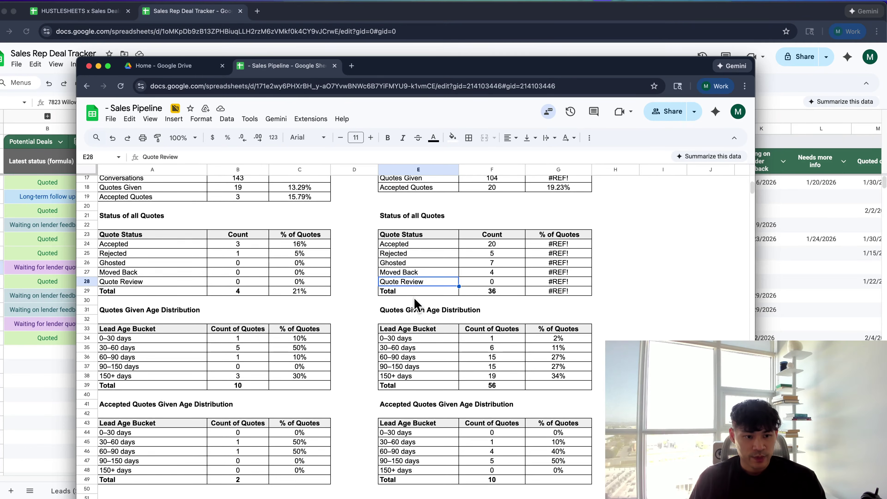
pyautogui.scroll(2, 249, 350)
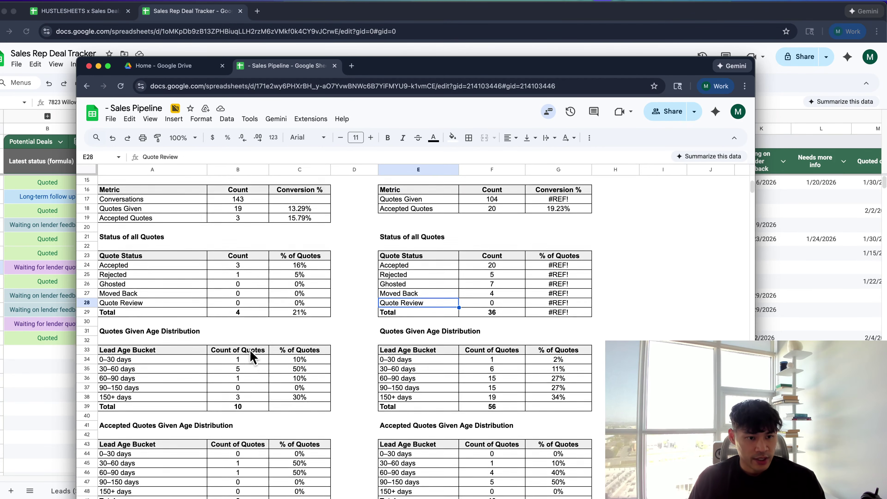
pyautogui.scroll(1, 251, 355)
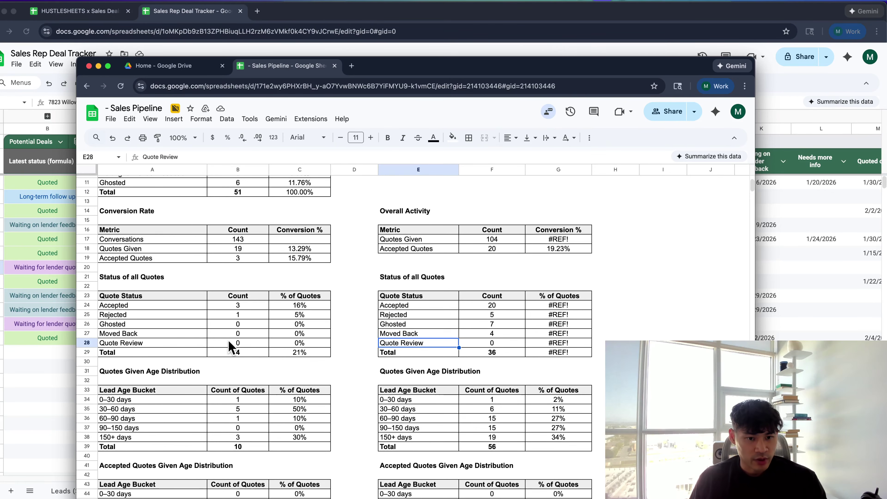
pyautogui.click(178, 308)
pyautogui.scroll(1, 180, 276)
pyautogui.scroll(3, 180, 274)
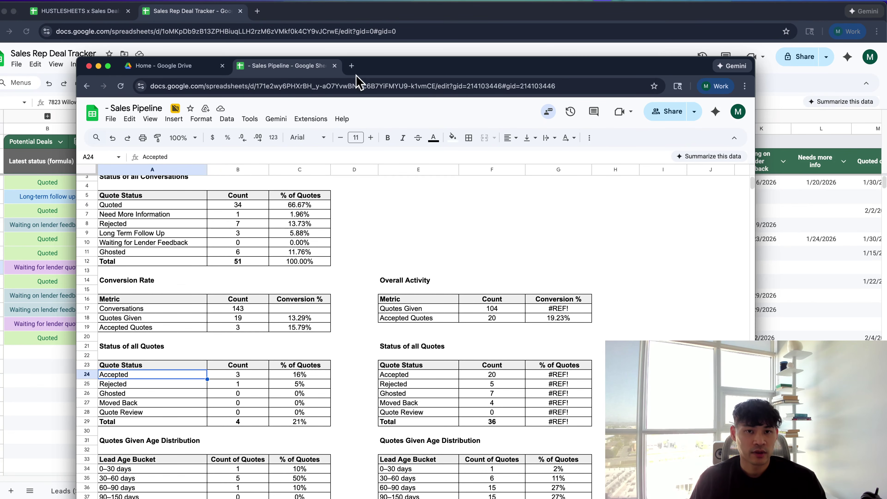
pyautogui.moveTo(371, 68); pyautogui.dragTo(886, 130)
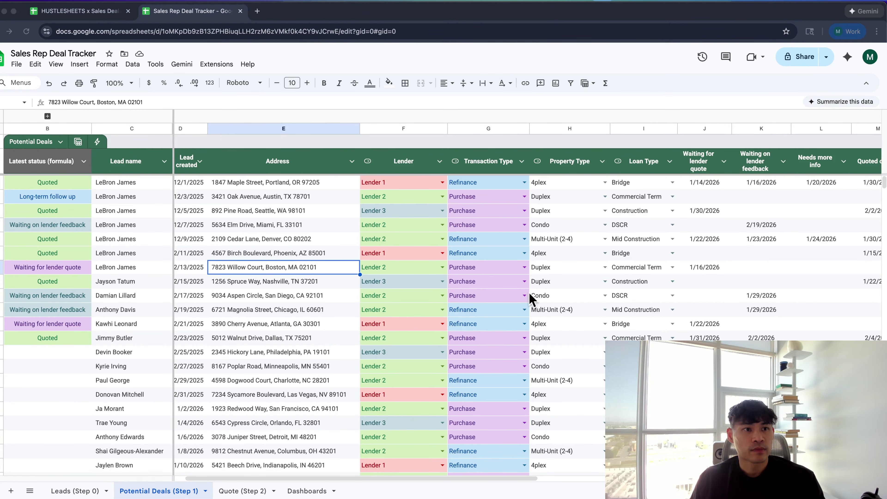
# Rename the spreadsheet to 'Sales Pipeline 2026', correcting the mistyped year
pyautogui.click(92, 54)
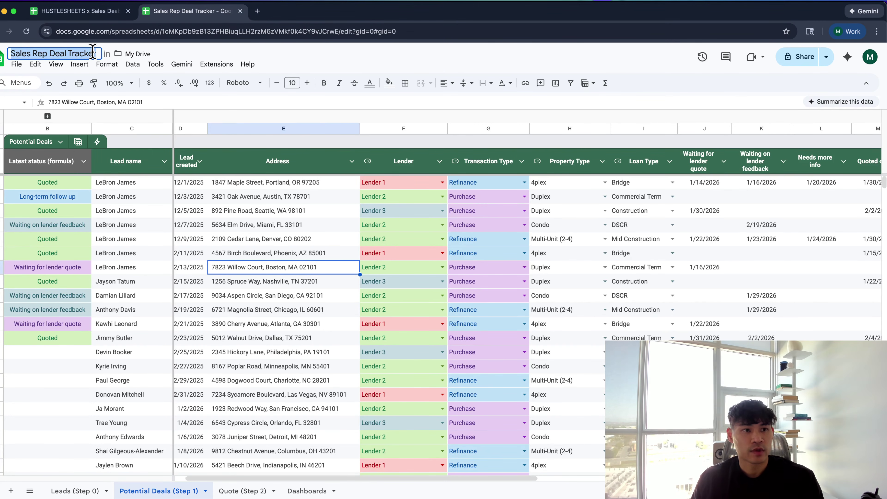
pyautogui.write('Sales Pipel')
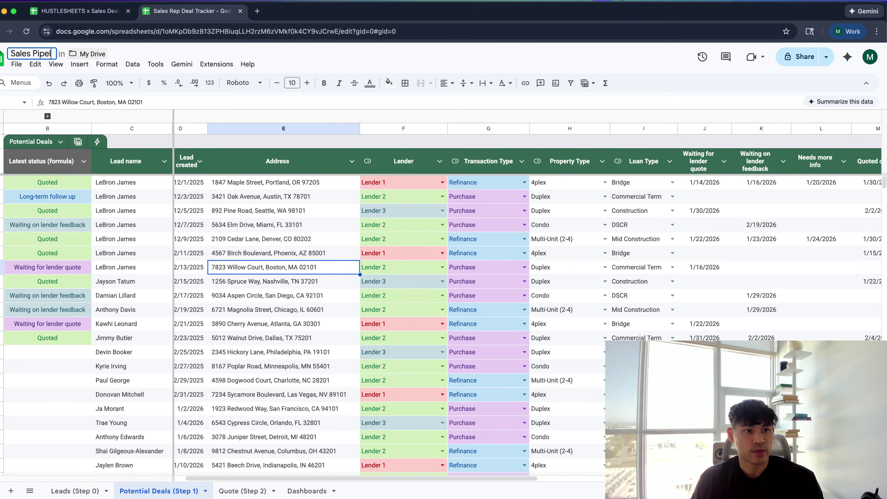
pyautogui.write('ine 226')
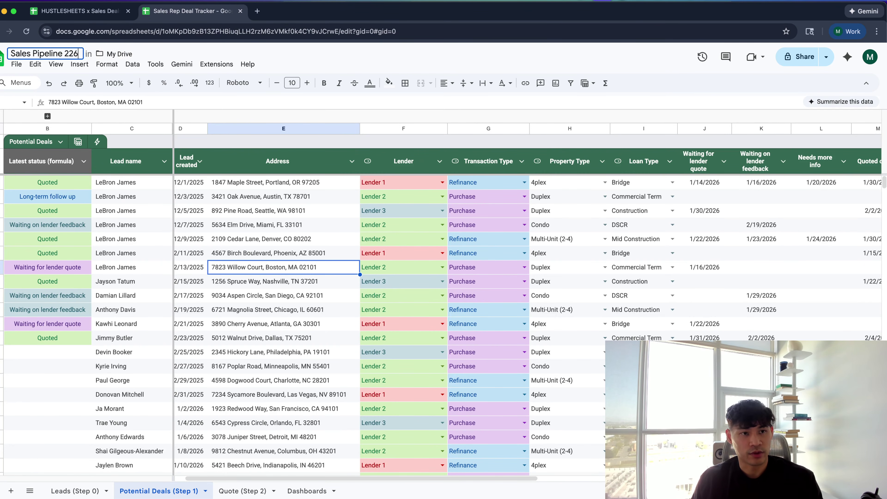
pyautogui.press('Return')
pyautogui.click(69, 50)
pyautogui.write('0')
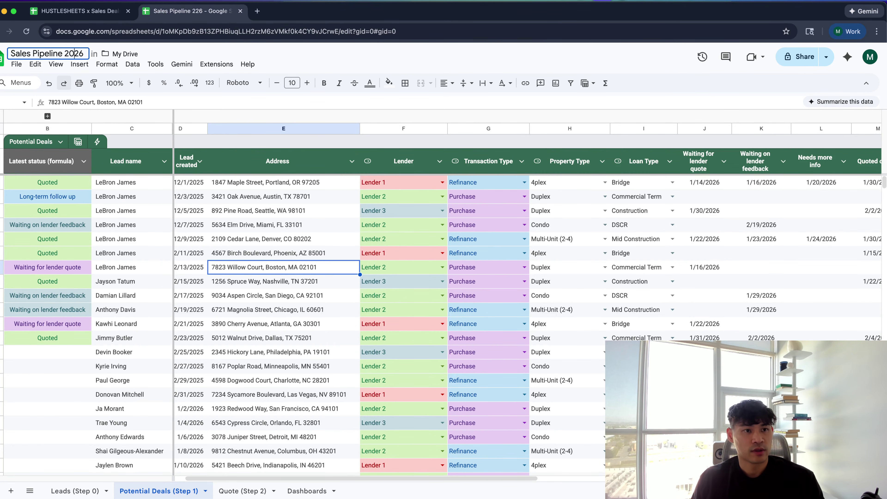
pyautogui.press('Return')
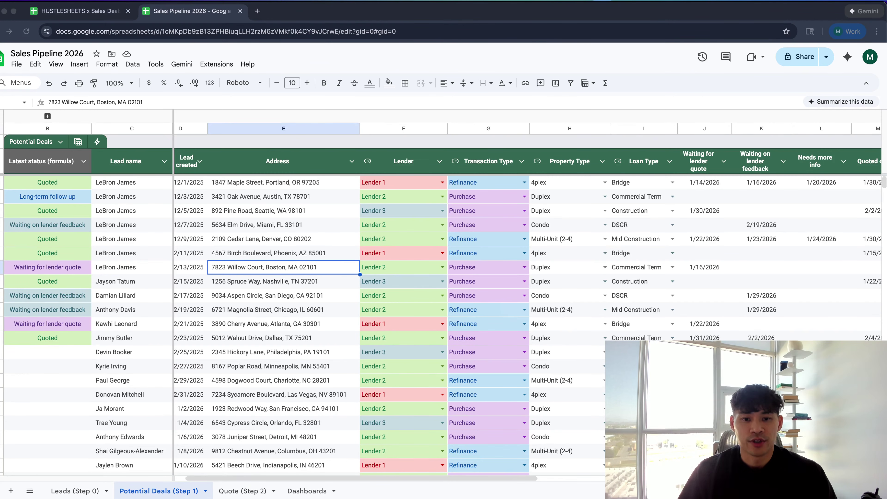
pyautogui.click(284, 282)
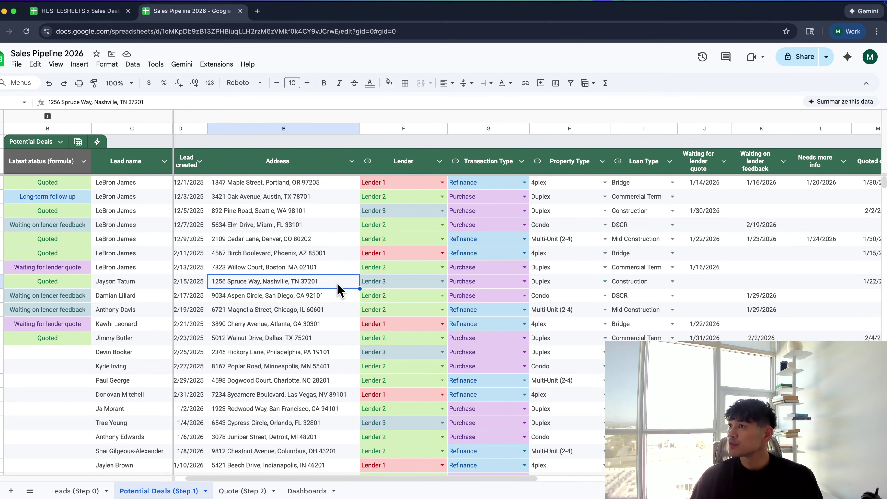
pyautogui.scroll(-10, 338, 290)
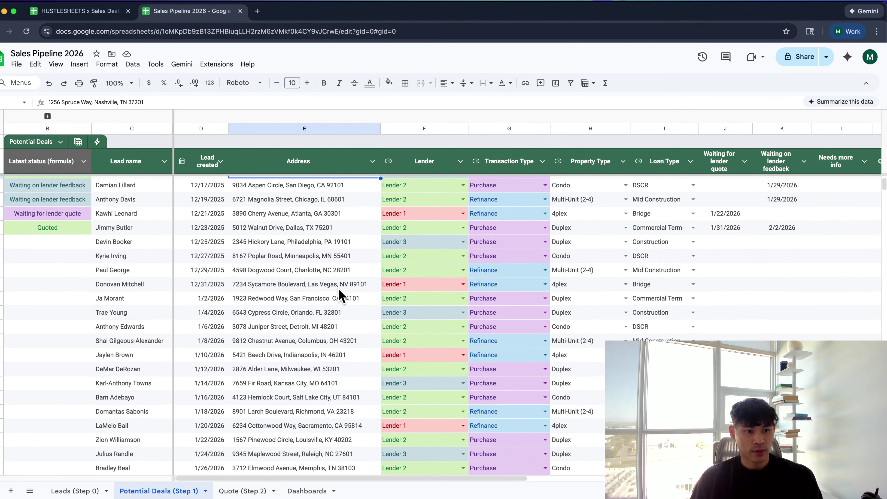
pyautogui.scroll(8, 340, 293)
pyautogui.scroll(2, 339, 295)
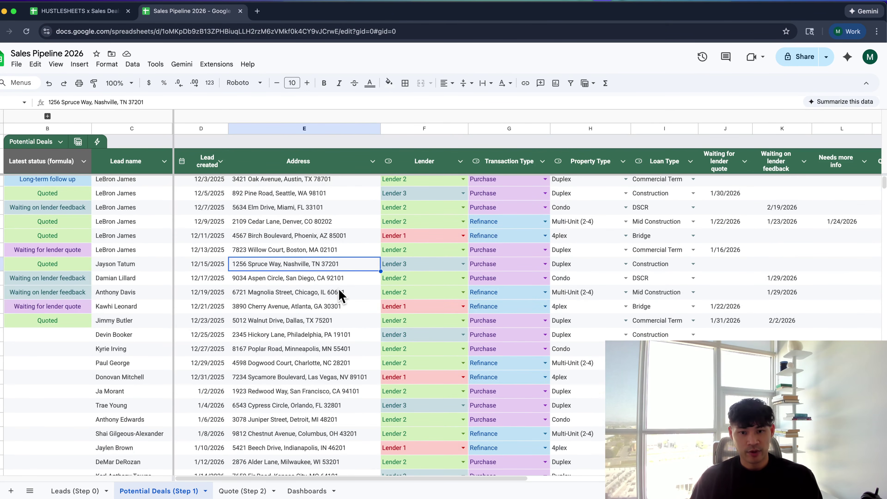
pyautogui.scroll(-4, 341, 295)
pyautogui.scroll(5, 341, 296)
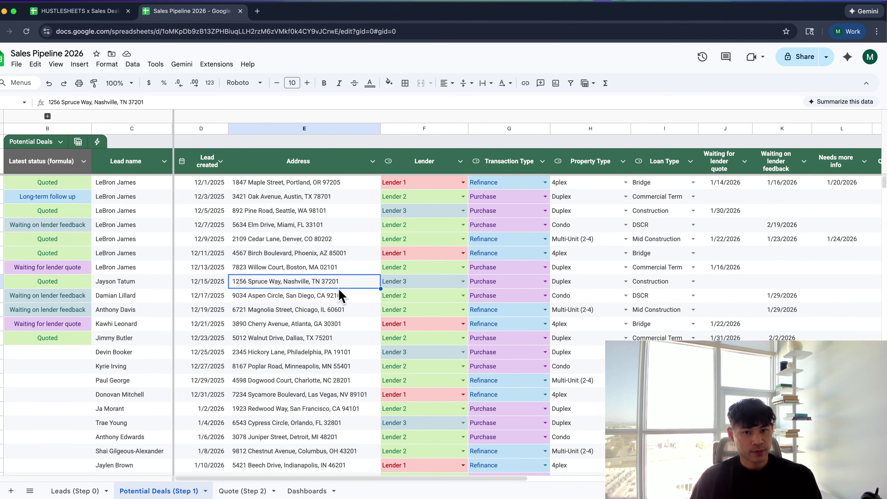
# Move the Looker Studio dashboard's bar chart and donut chart up
pyautogui.press('super+Tab')
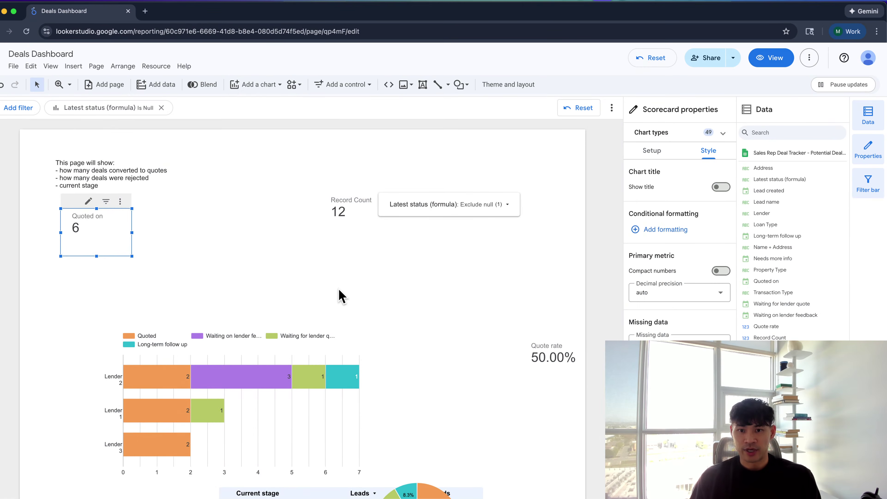
pyautogui.scroll(-3, 341, 296)
pyautogui.moveTo(310, 311); pyautogui.dragTo(270, 233)
pyautogui.scroll(3, 271, 233)
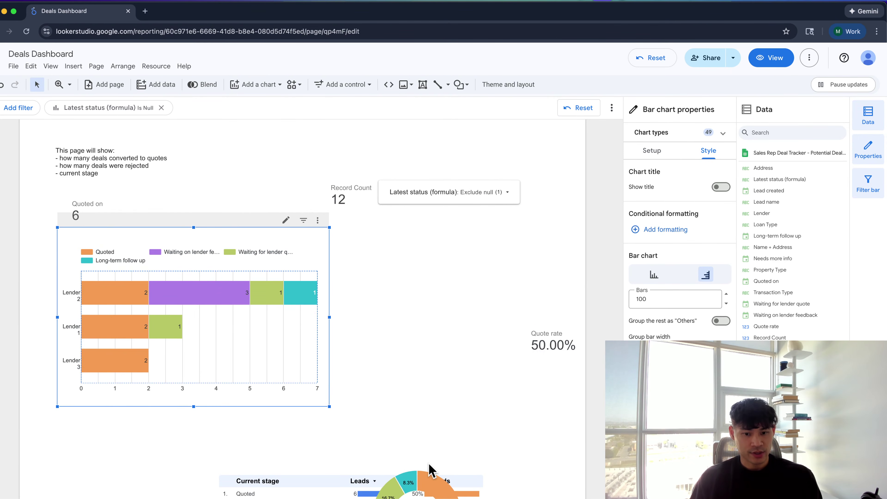
pyautogui.moveTo(432, 472); pyautogui.dragTo(430, 281)
# Return to the HUSTLESHEETS deals sheet and scroll through its deals
pyautogui.press('super+Tab')
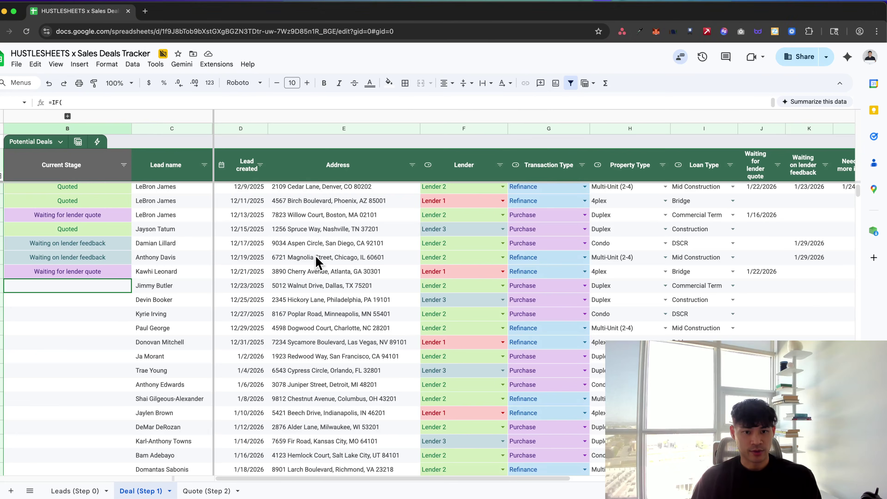
pyautogui.scroll(2, 314, 255)
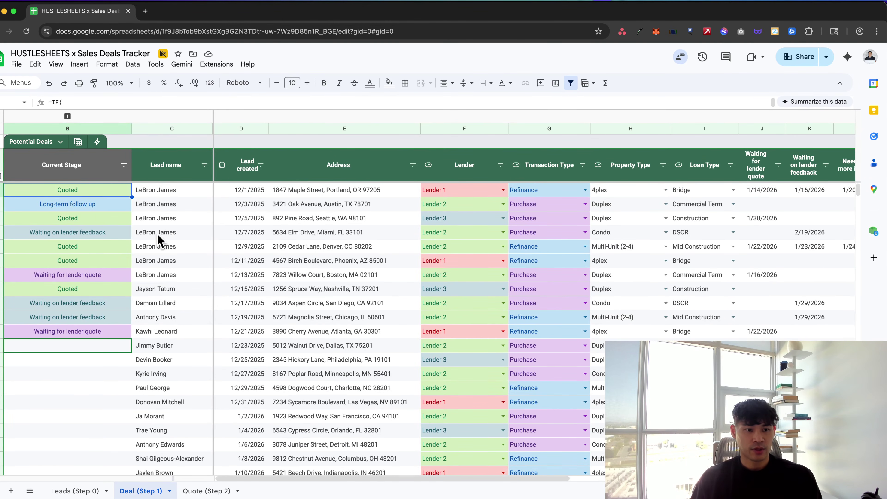
pyautogui.scroll(-5, 158, 238)
pyautogui.scroll(5, 158, 240)
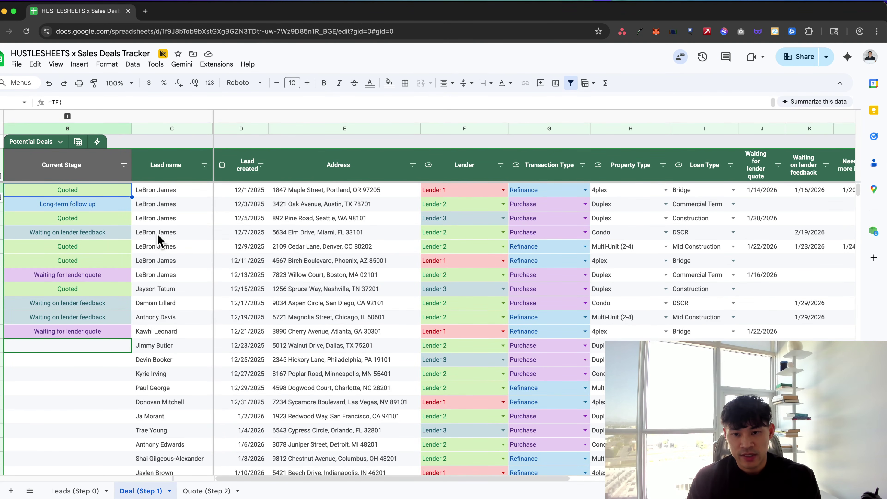
# Group the deals table by Current Stage and scroll through the grouped rows
pyautogui.click(77, 142)
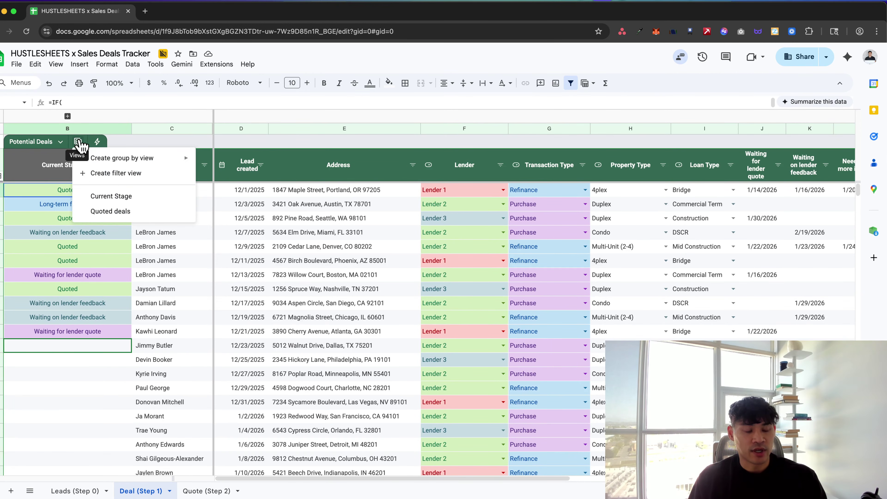
pyautogui.click(118, 196)
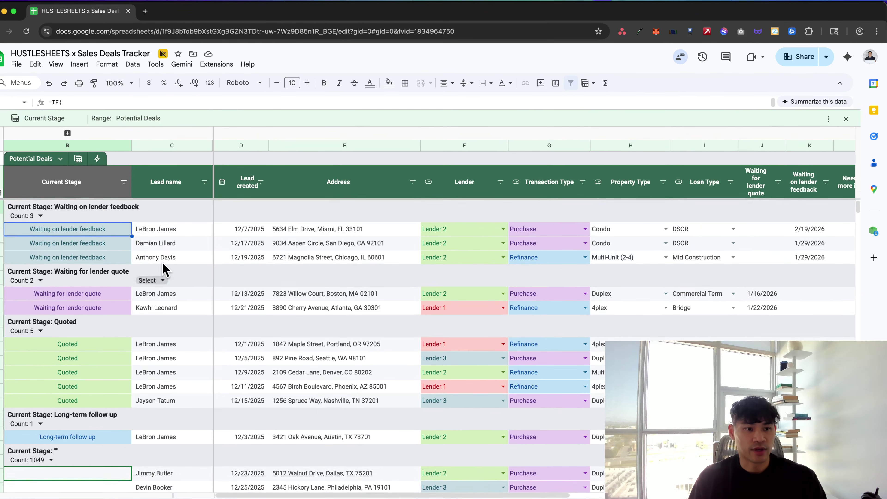
pyautogui.scroll(-2, 164, 269)
pyautogui.scroll(-3, 164, 269)
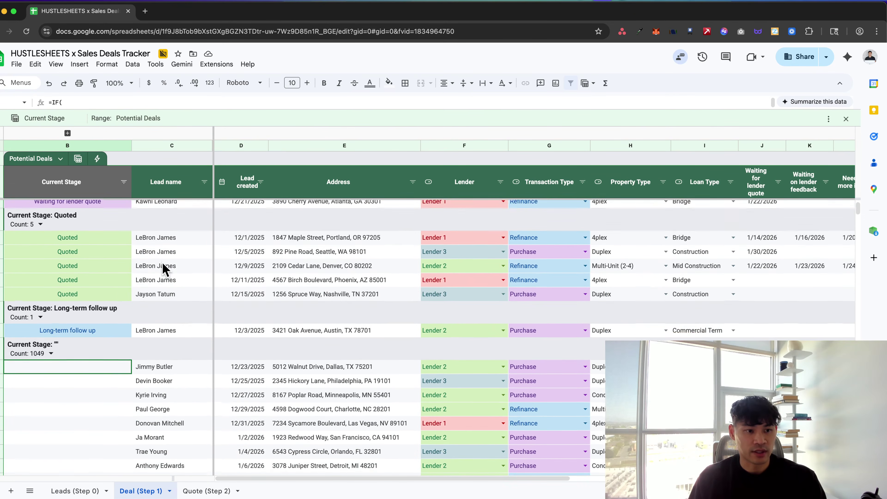
pyautogui.scroll(-3, 164, 269)
pyautogui.scroll(8, 164, 269)
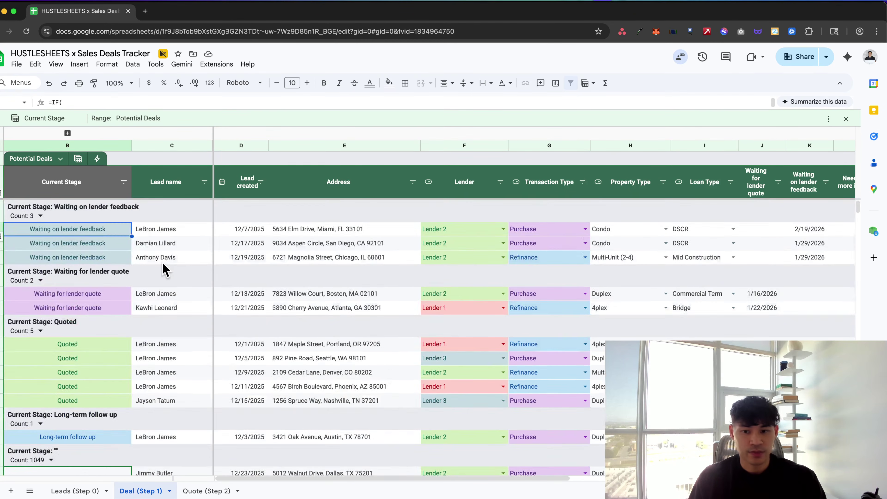
pyautogui.scroll(-5, 165, 269)
pyautogui.scroll(-1, 164, 271)
# Zoom the page out to 90% and narrow the Address column
pyautogui.press('super+minus')
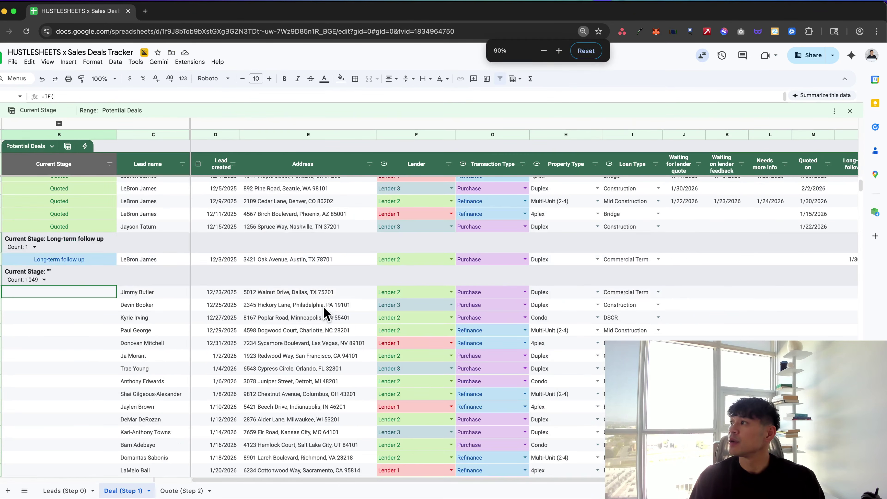
pyautogui.scroll(5, 323, 306)
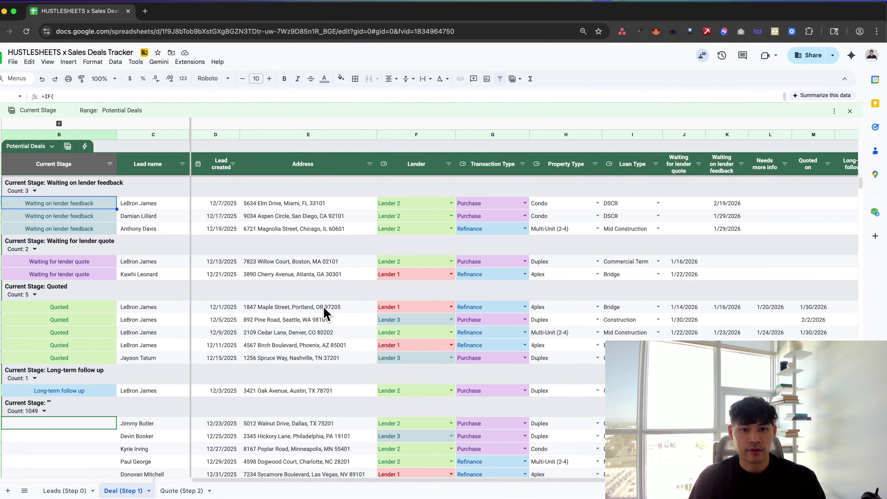
pyautogui.moveTo(376, 134); pyautogui.dragTo(356, 134)
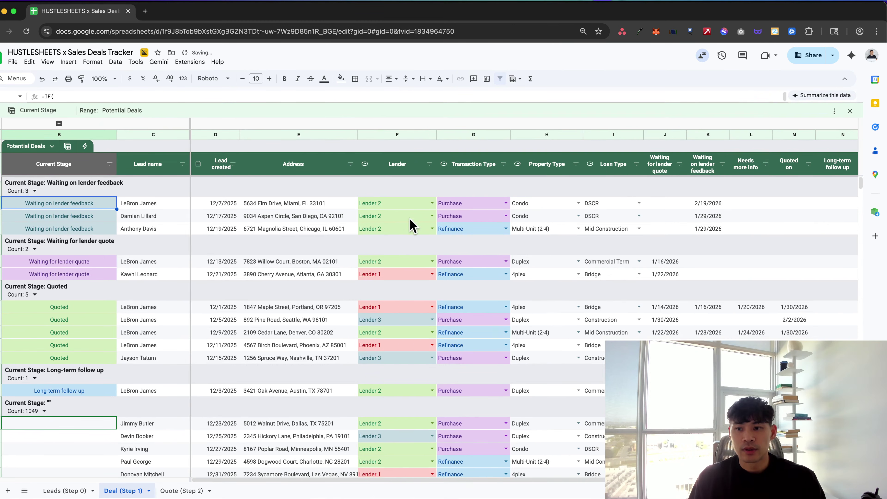
pyautogui.hscroll(3, 412, 225)
pyautogui.hscroll(3, 412, 225)
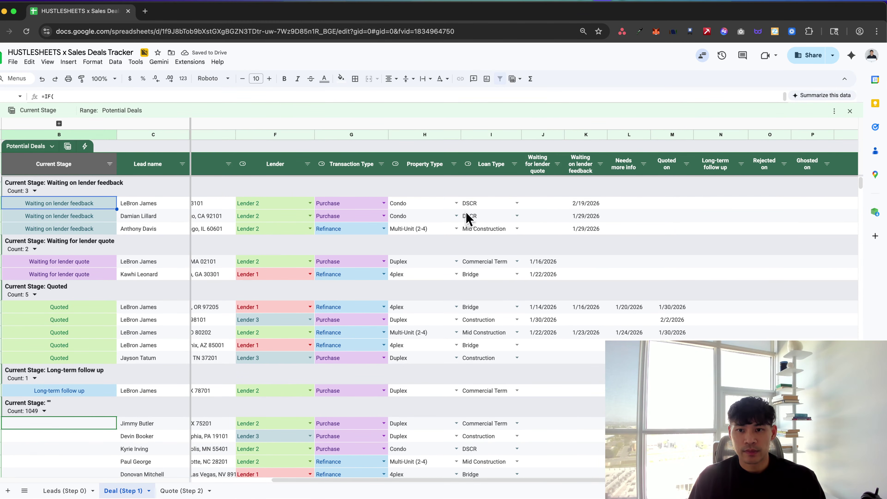
# Check the first row's empty waiting-for-lender-quote cell, then switch to the Quoted deals view
pyautogui.click(543, 205)
pyautogui.hscroll(-5, 544, 205)
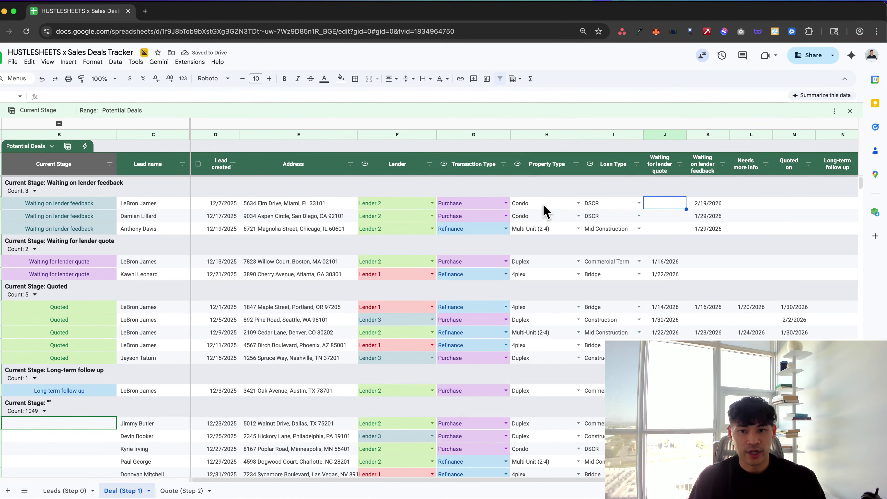
pyautogui.hscroll(5, 677, 209)
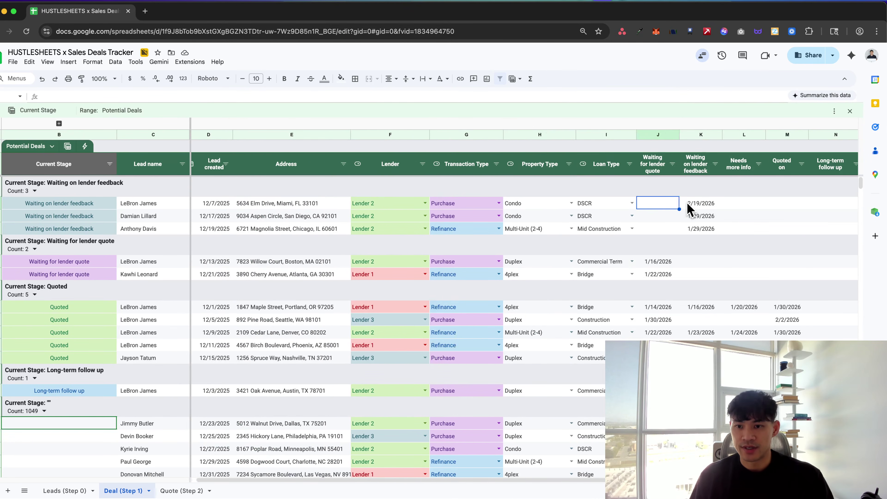
pyautogui.hscroll(-5, 687, 210)
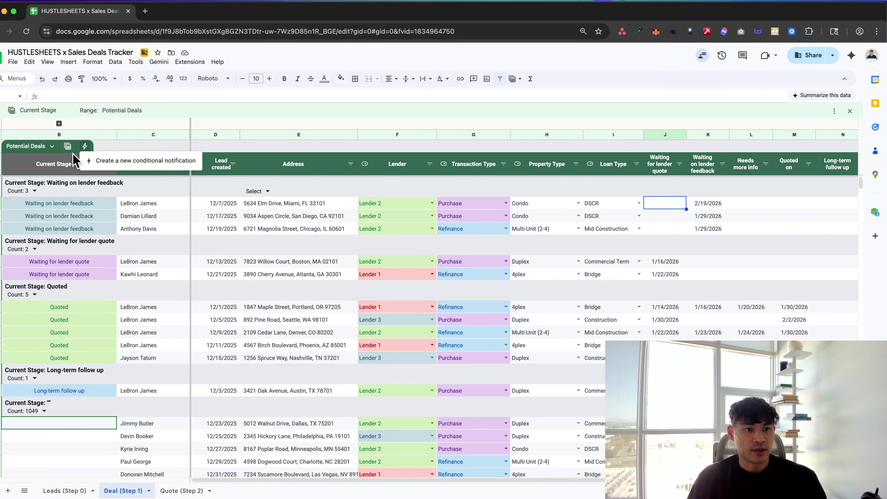
pyautogui.click(68, 146)
pyautogui.click(97, 223)
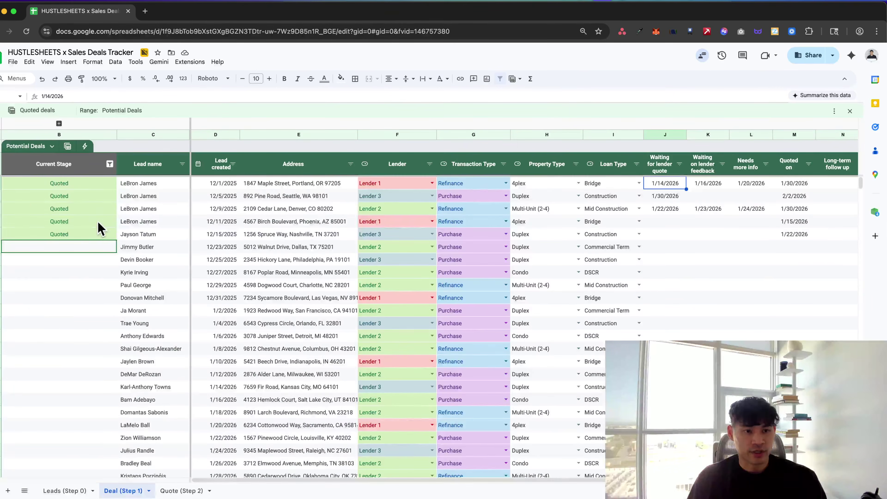
# Rename the Quoted deals view to '💰 Quoted deals' using the emoji picker
pyautogui.click(68, 146)
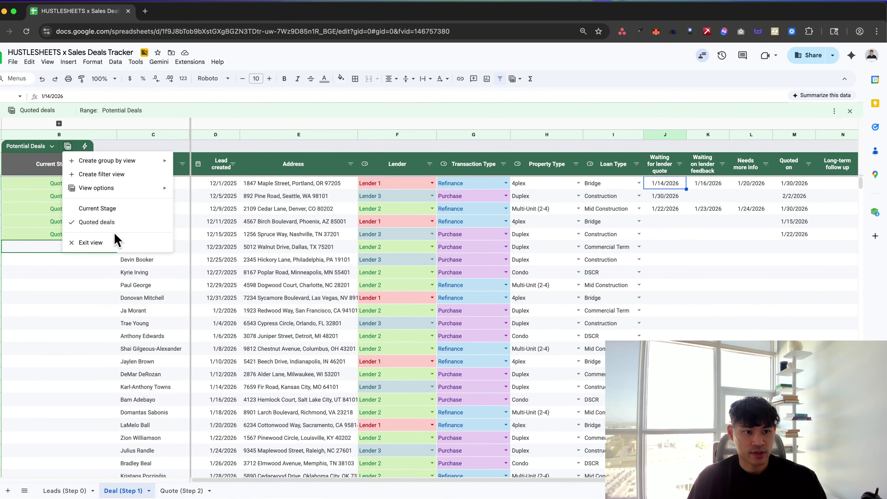
pyautogui.moveTo(120, 189)
pyautogui.click(223, 206)
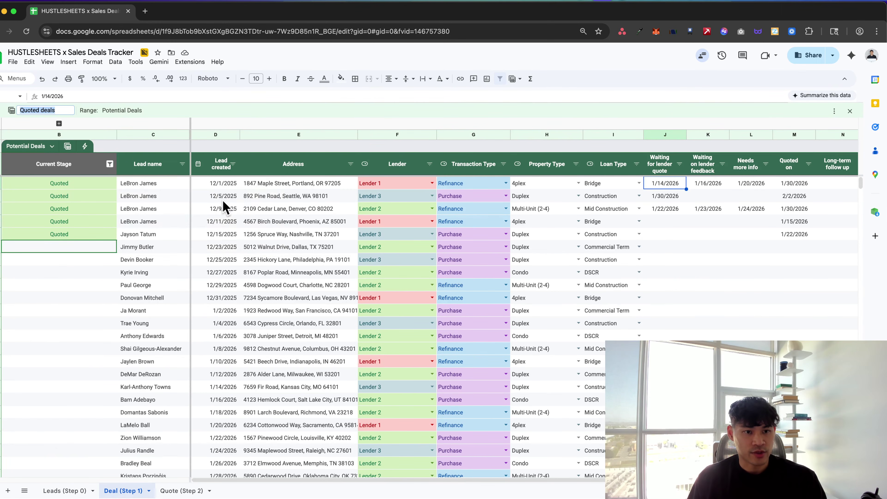
pyautogui.press('Left')
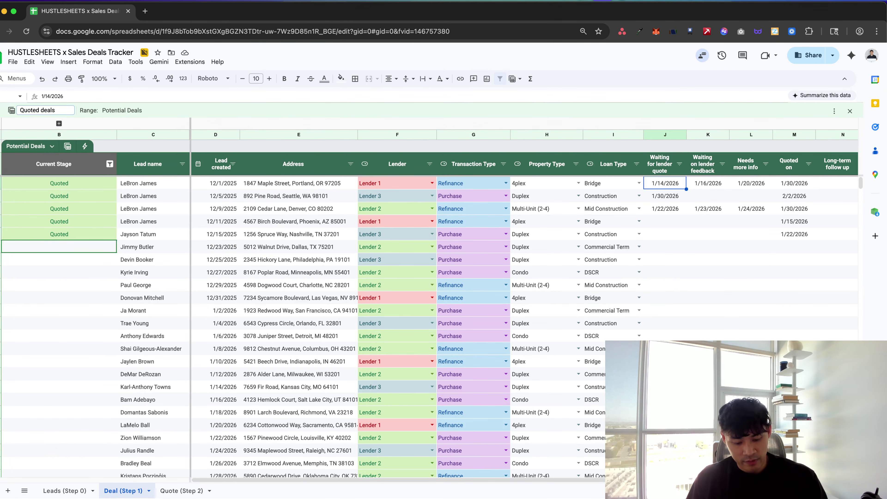
pyautogui.press('ctrl+super+space')
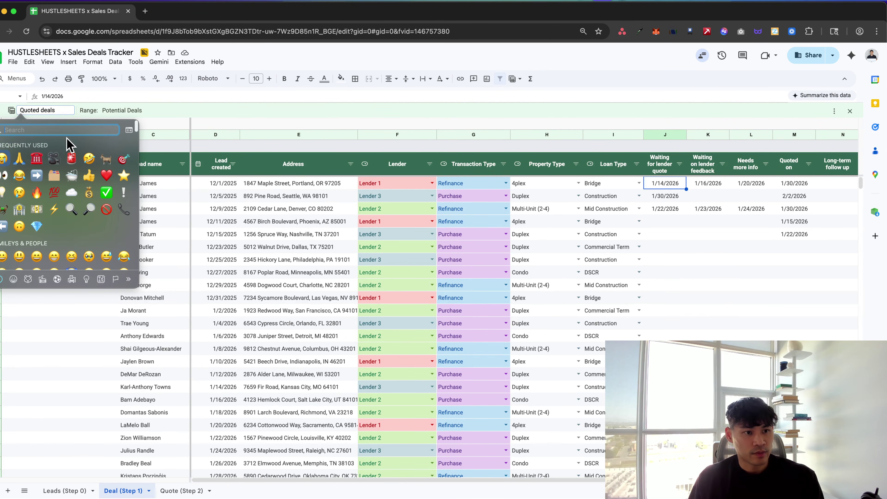
pyautogui.press('BackSpace')
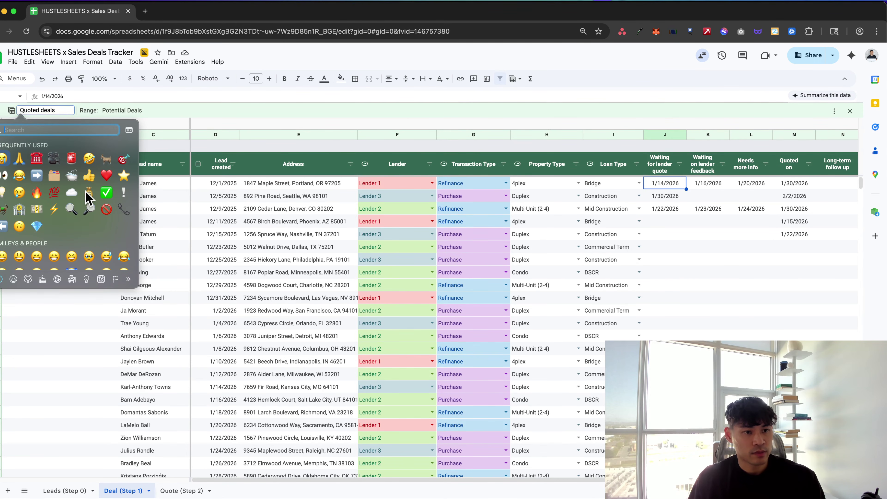
pyautogui.click(89, 193)
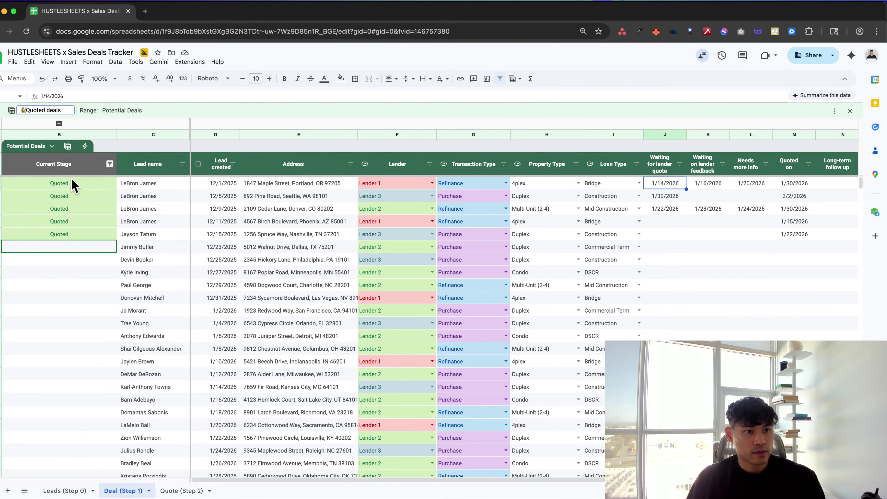
pyautogui.press('Return')
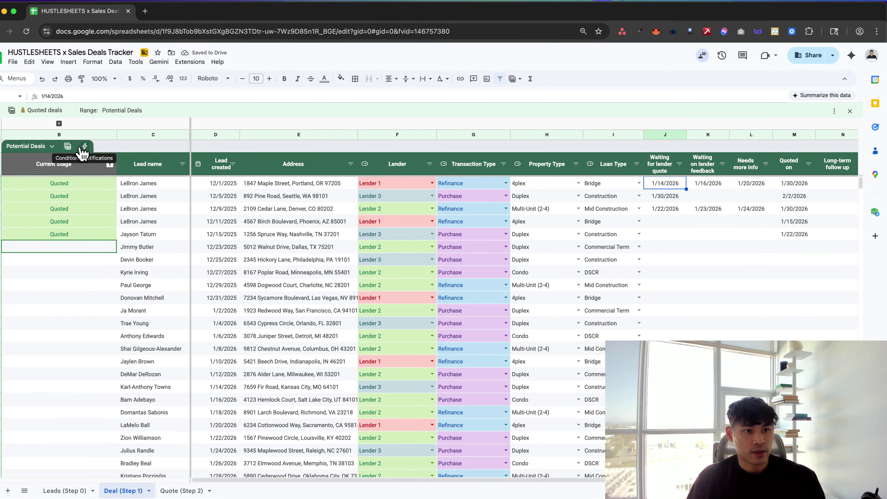
pyautogui.press('super+Tab')
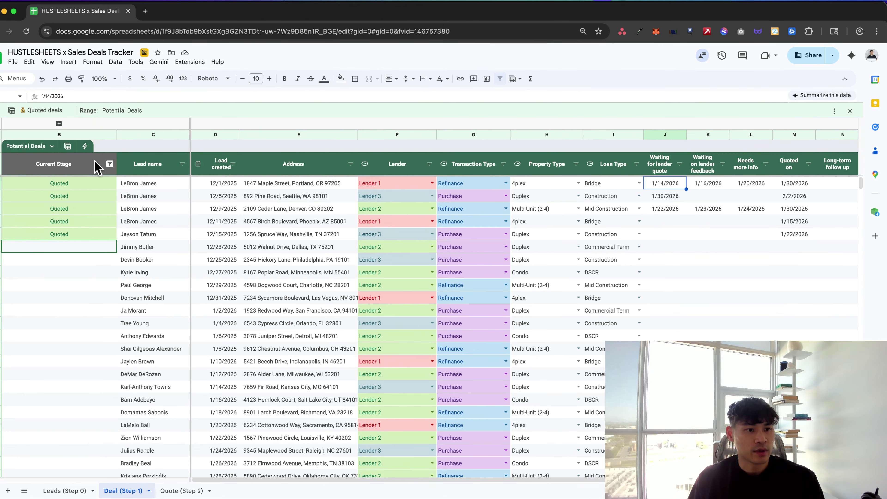
# Switch to the Current Stage view and rename it with an icon in front of its name
pyautogui.click(97, 167)
pyautogui.click(67, 147)
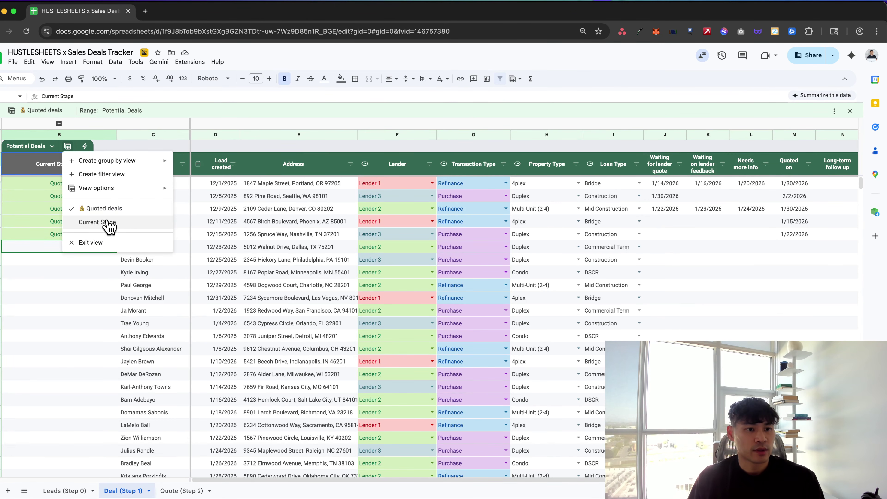
pyautogui.click(106, 222)
pyautogui.click(70, 148)
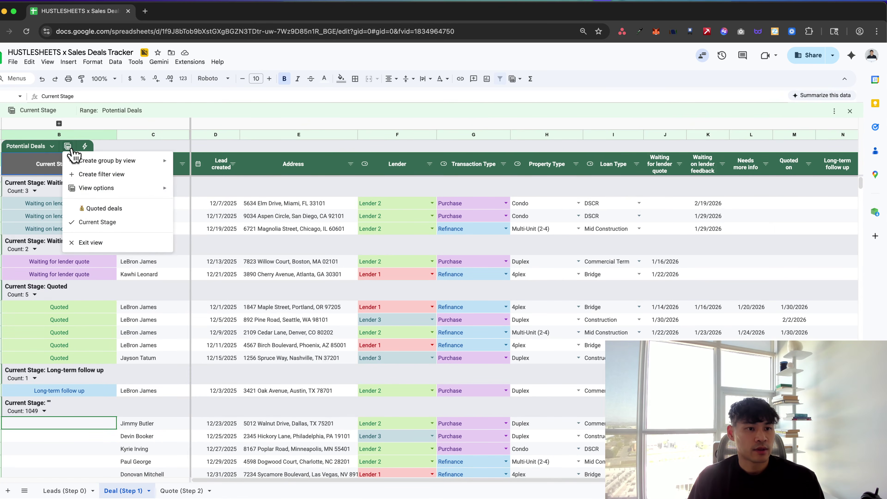
pyautogui.moveTo(112, 192)
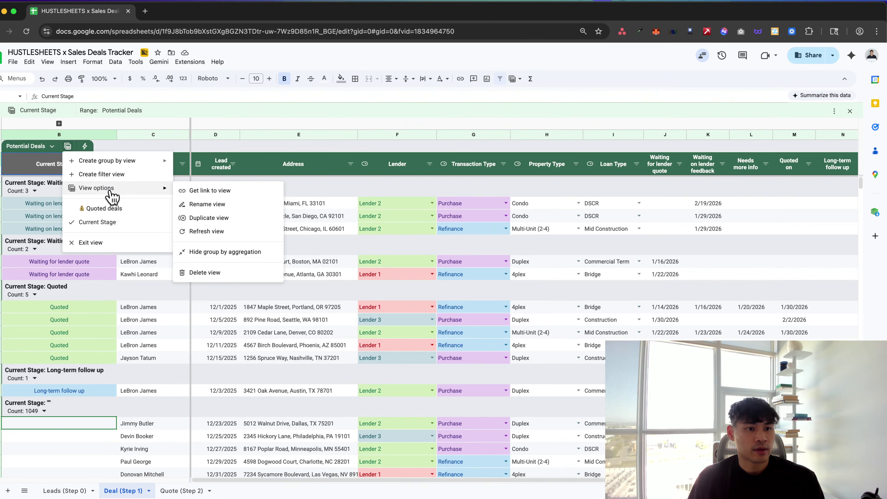
pyautogui.click(189, 205)
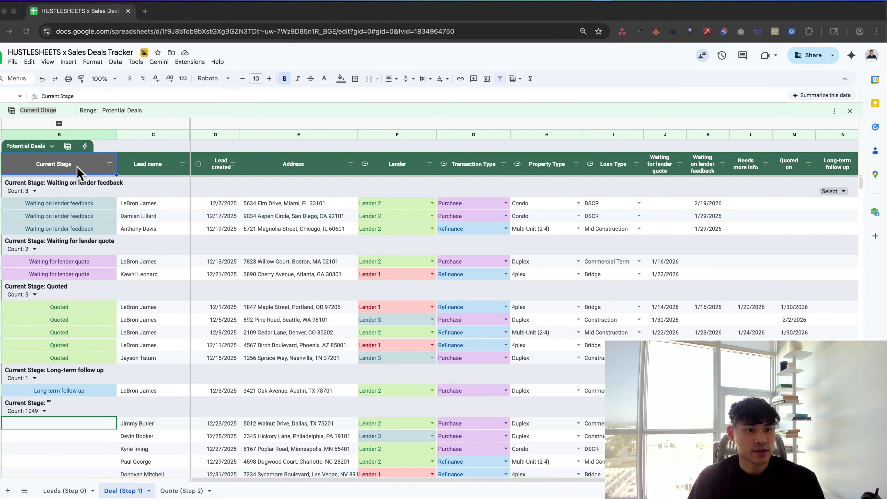
pyautogui.press('super+Tab')
pyautogui.click(29, 110)
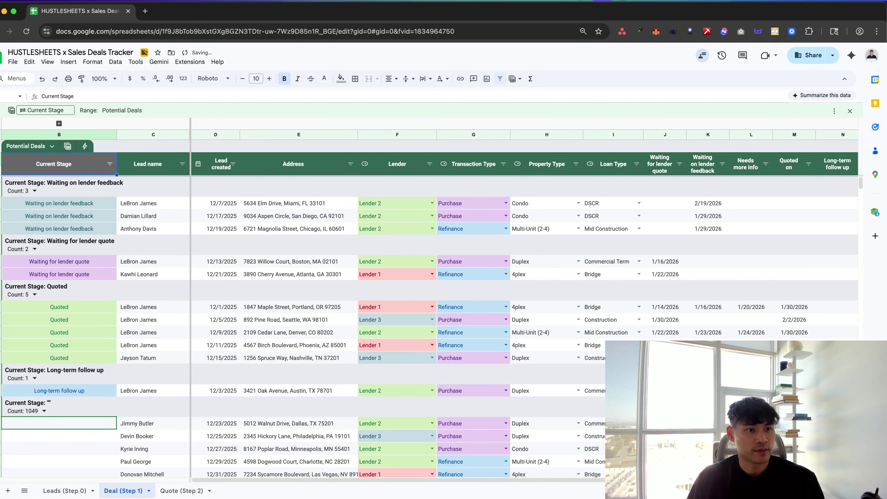
pyautogui.click(129, 262)
# Open the Quoted deals view, then exit it to show all rows
pyautogui.click(68, 146)
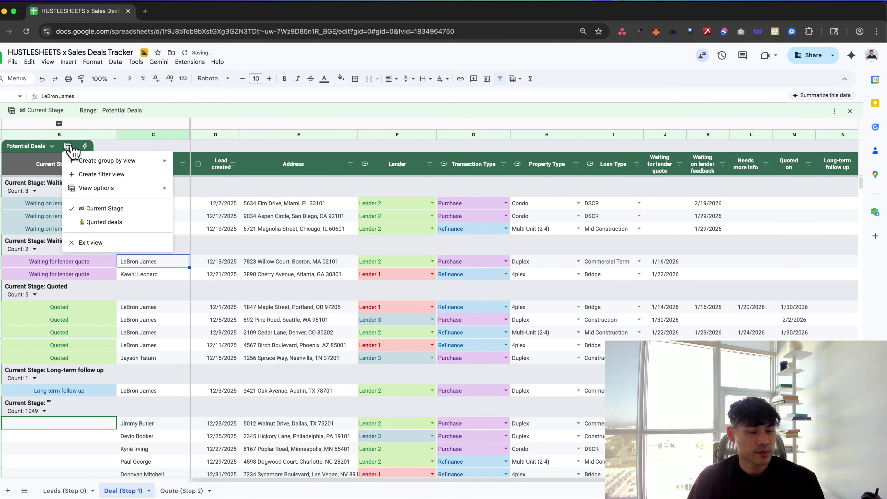
pyautogui.click(108, 223)
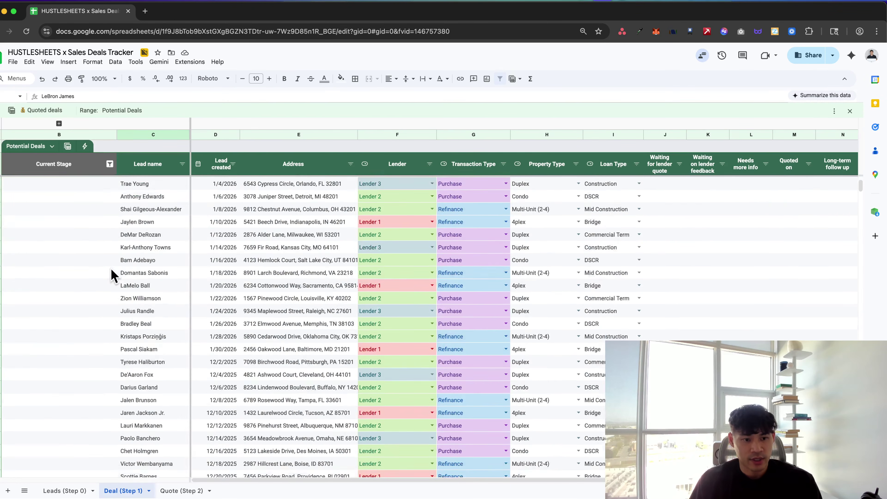
pyautogui.click(68, 147)
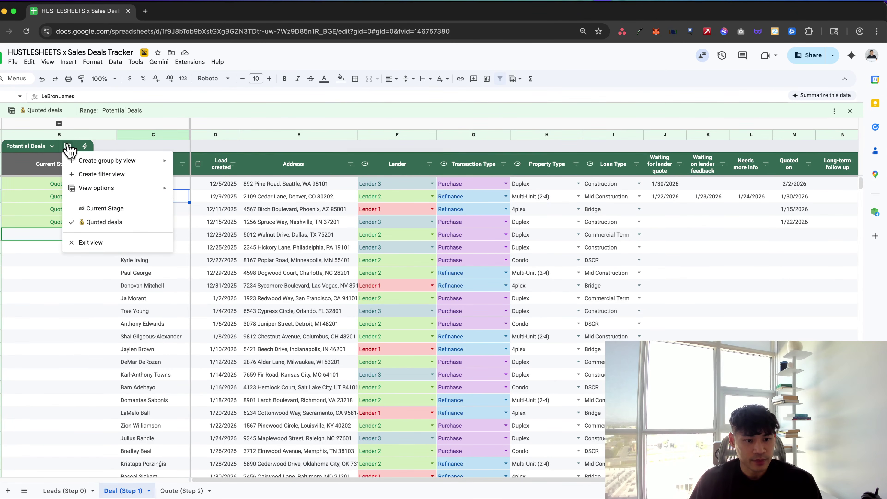
pyautogui.click(111, 243)
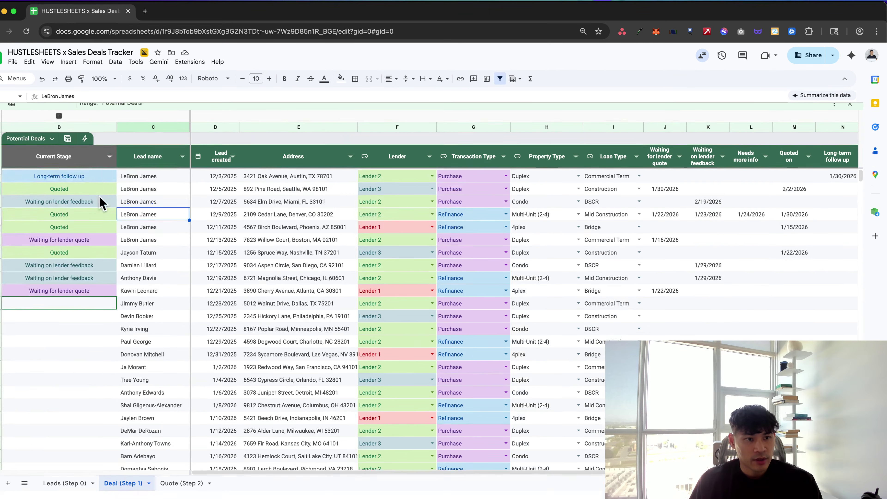
pyautogui.press('super+Tab')
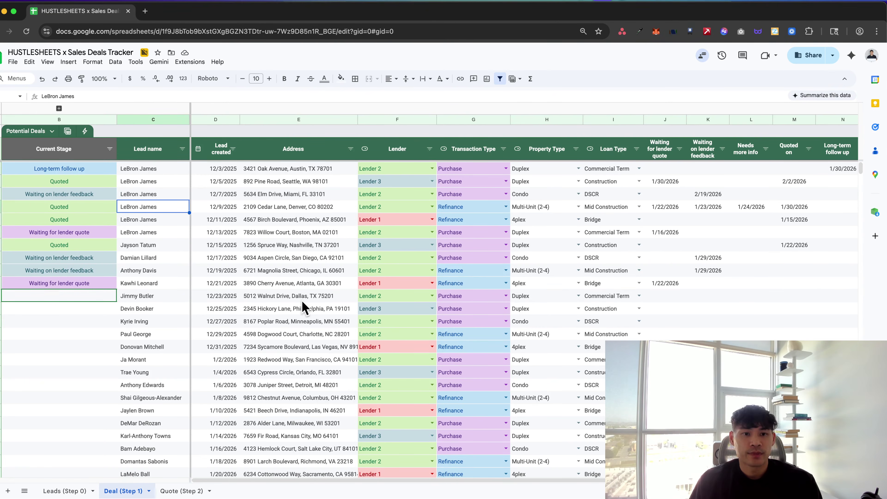
# Apply the Quoted deals view, then the Current Stage grouped view
pyautogui.click(69, 259)
pyautogui.click(68, 131)
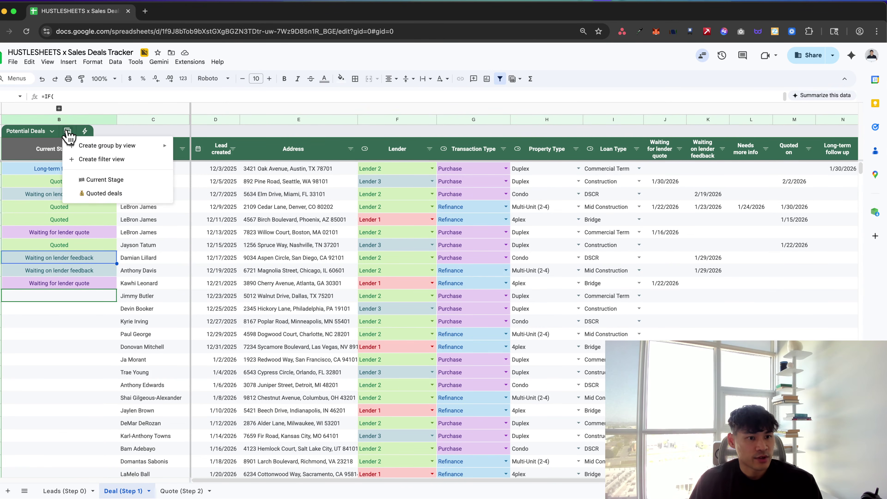
pyautogui.click(103, 241)
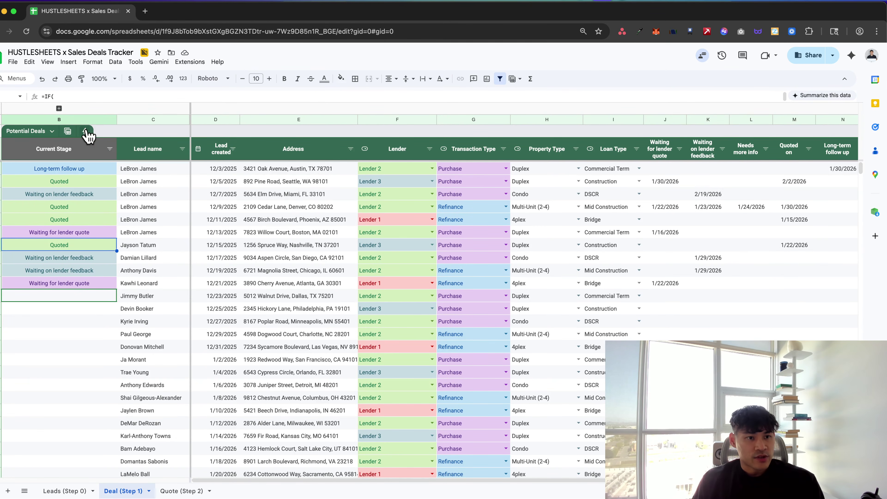
pyautogui.click(68, 131)
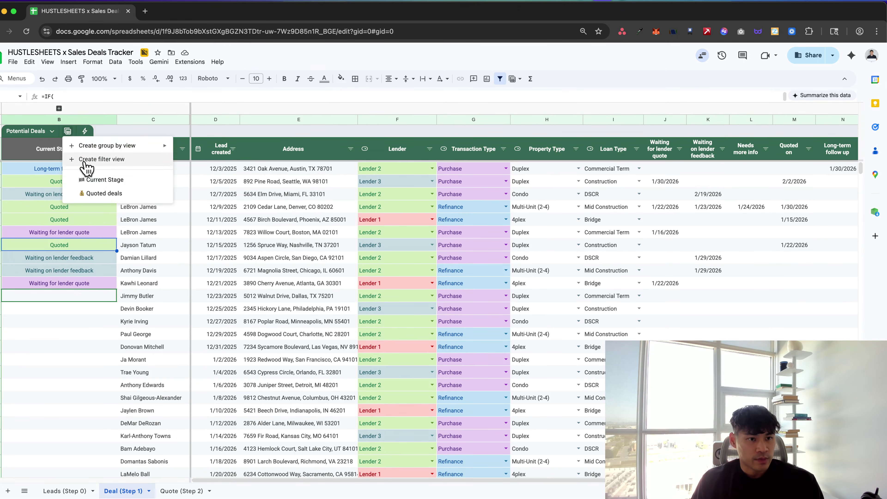
pyautogui.click(93, 194)
pyautogui.click(67, 146)
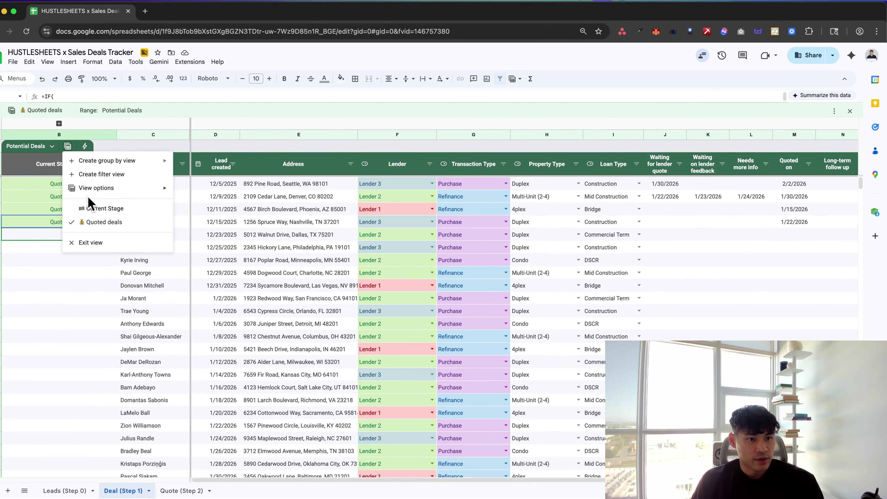
pyautogui.click(92, 209)
pyautogui.scroll(-3, 98, 223)
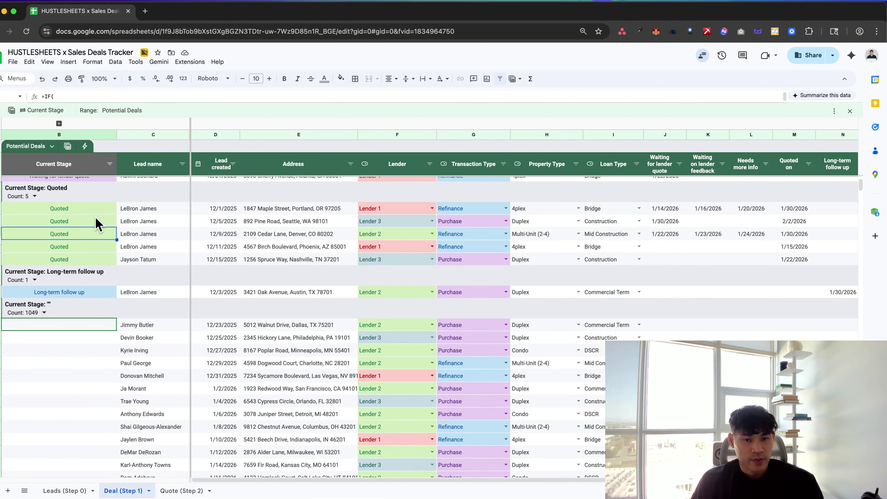
pyautogui.hscroll(5, 99, 224)
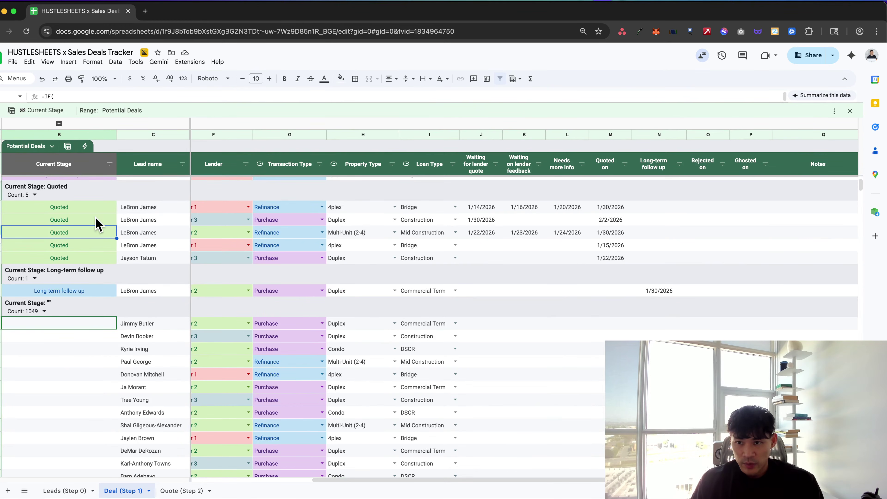
pyautogui.hscroll(3, 267, 295)
pyautogui.hscroll(-5, 268, 296)
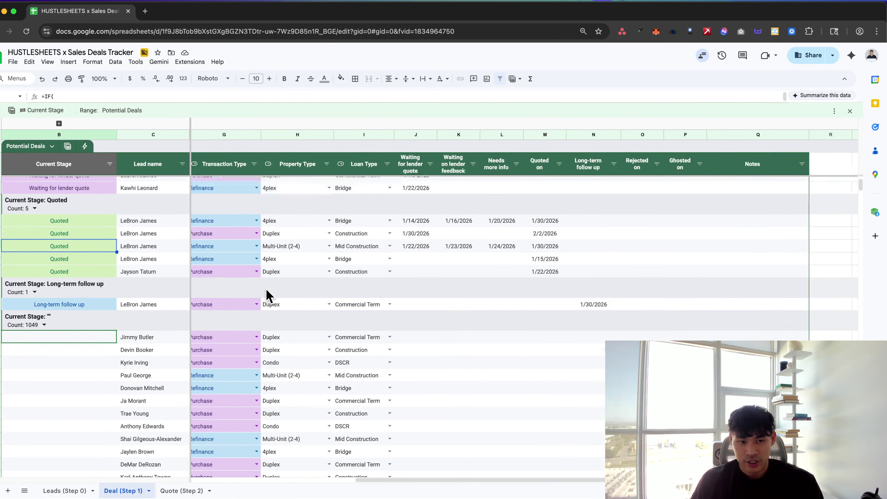
pyautogui.scroll(3, 268, 295)
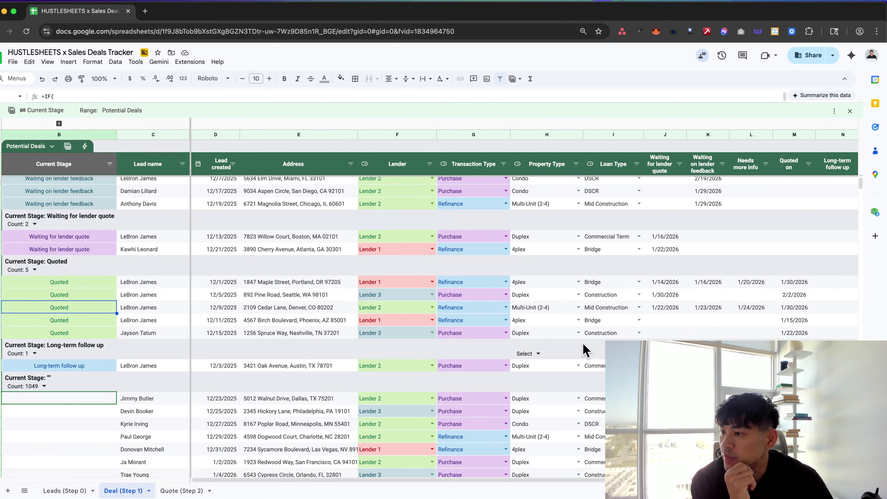
pyautogui.moveTo(454, 273)
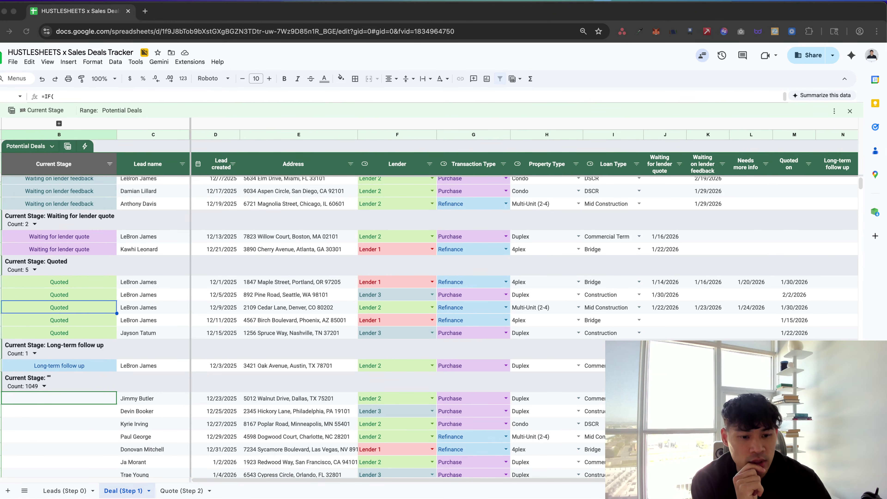
pyautogui.click(317, 307)
pyautogui.hscroll(5, 321, 309)
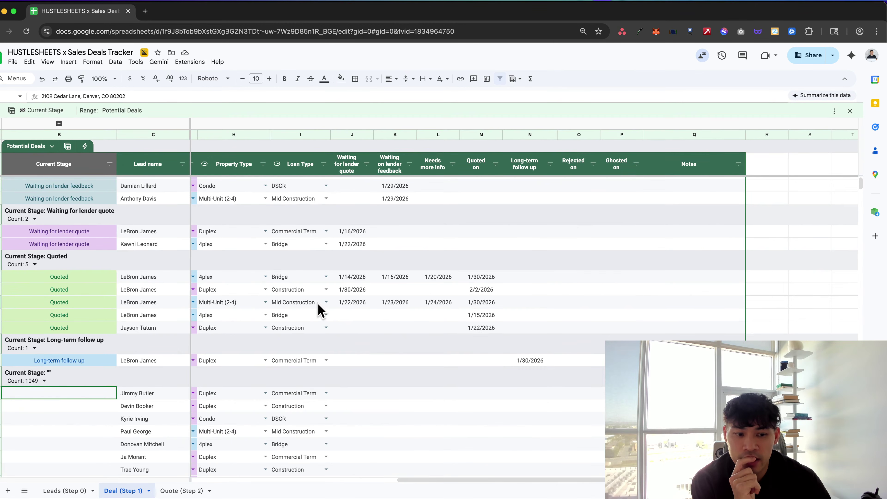
pyautogui.hscroll(-5, 321, 309)
pyautogui.scroll(1, 321, 309)
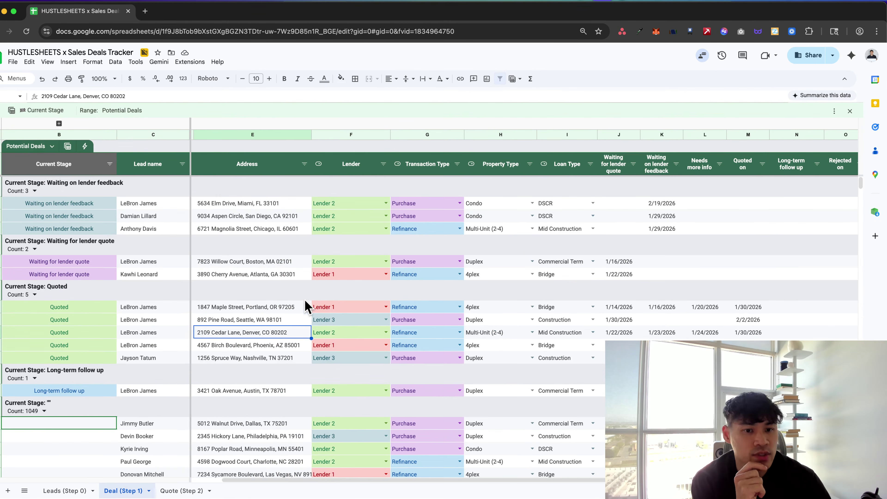
pyautogui.press('super+grave')
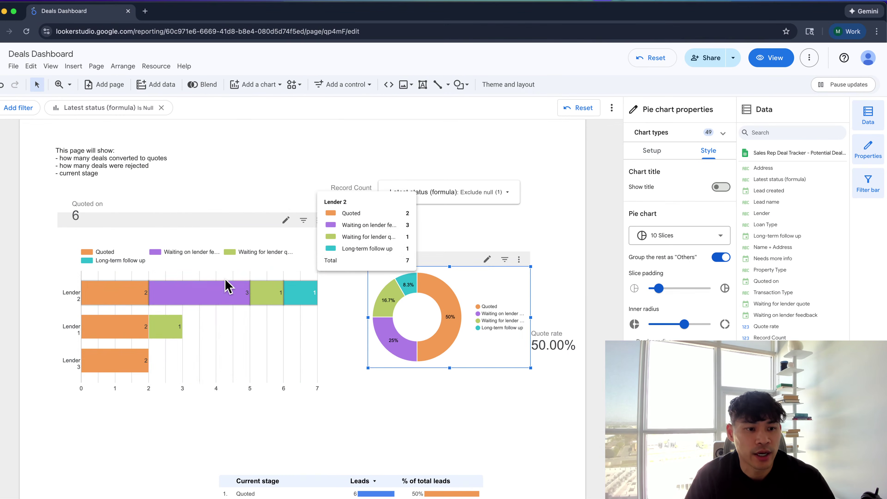
# Move the bar chart down, shorten the leads table, and line up the Record Count and Quoted on scorecards on top
pyautogui.click(259, 286)
pyautogui.moveTo(258, 286); pyautogui.dragTo(273, 411)
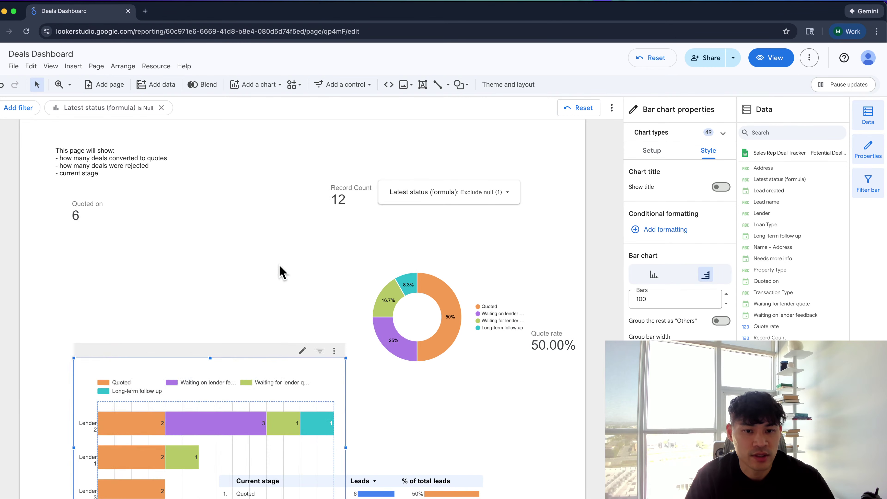
pyautogui.scroll(-4, 283, 271)
pyautogui.moveTo(356, 383); pyautogui.dragTo(190, 250)
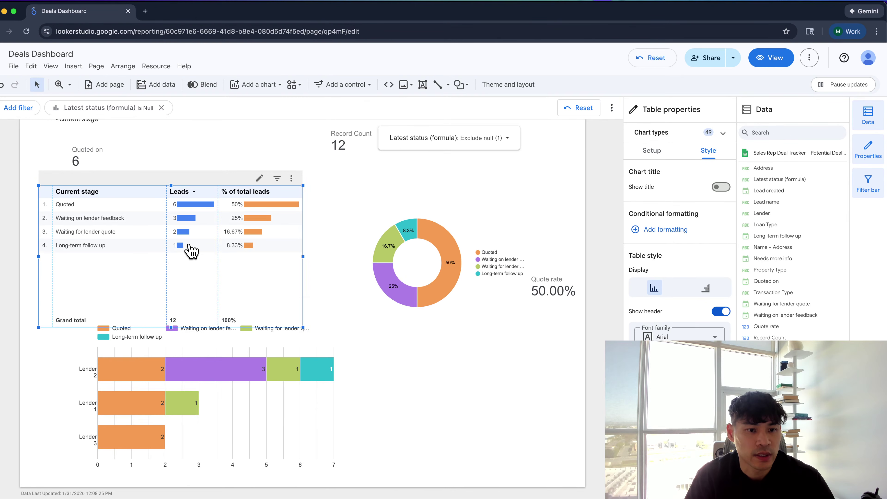
pyautogui.moveTo(172, 328); pyautogui.dragTo(174, 282)
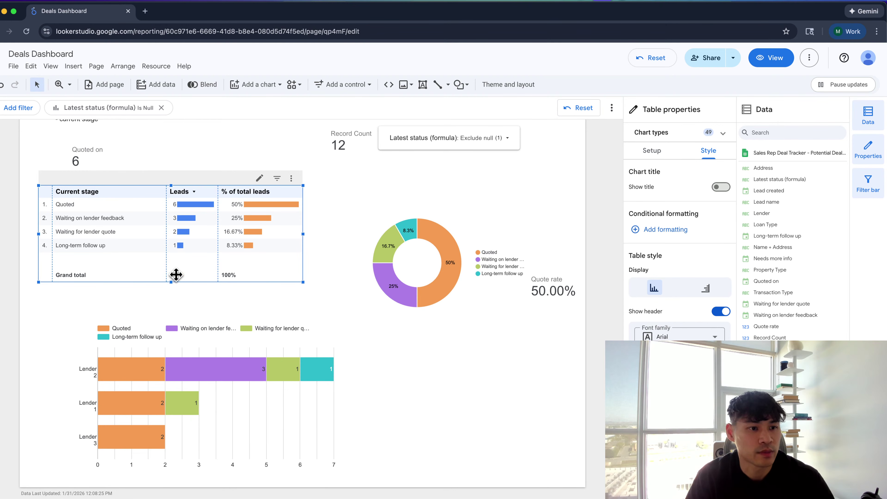
pyautogui.scroll(2, 175, 266)
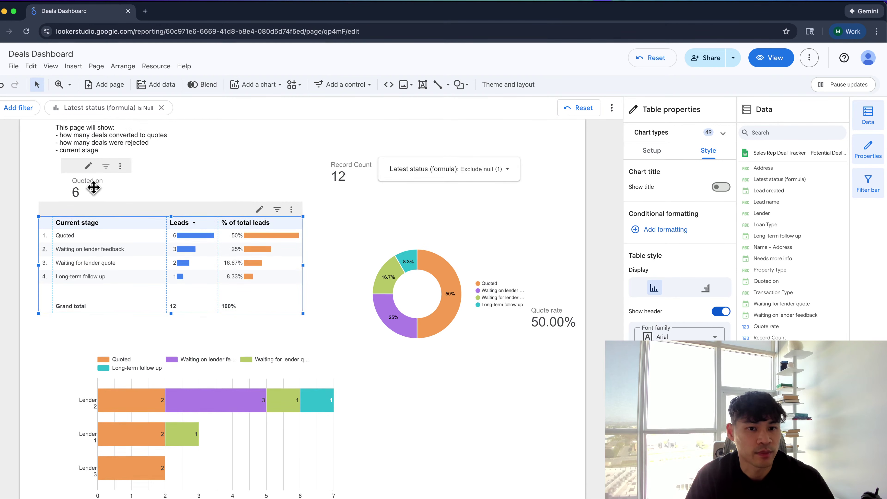
pyautogui.moveTo(93, 186); pyautogui.dragTo(188, 190)
pyautogui.moveTo(354, 178); pyautogui.dragTo(80, 185)
pyautogui.click(650, 150)
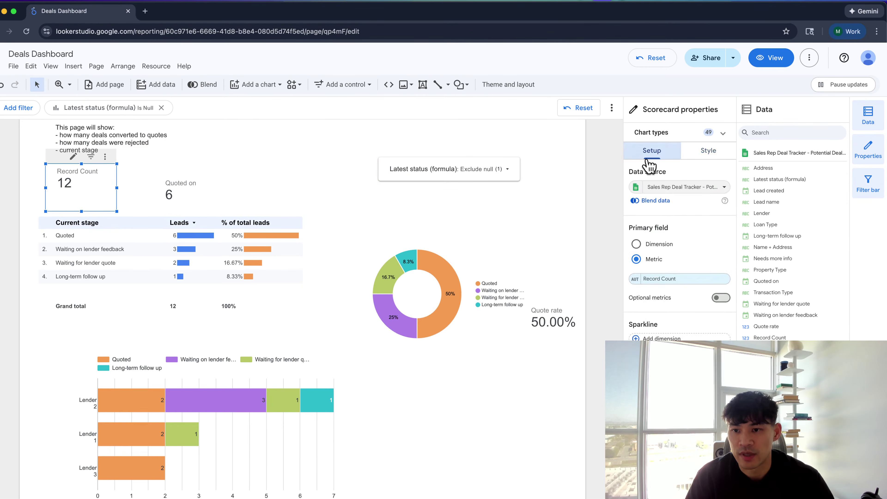
# Rename the Record Count scorecard to 'Potential deals' and the Quoted on scorecard to 'Quotes'
pyautogui.click(637, 281)
pyautogui.click(633, 300)
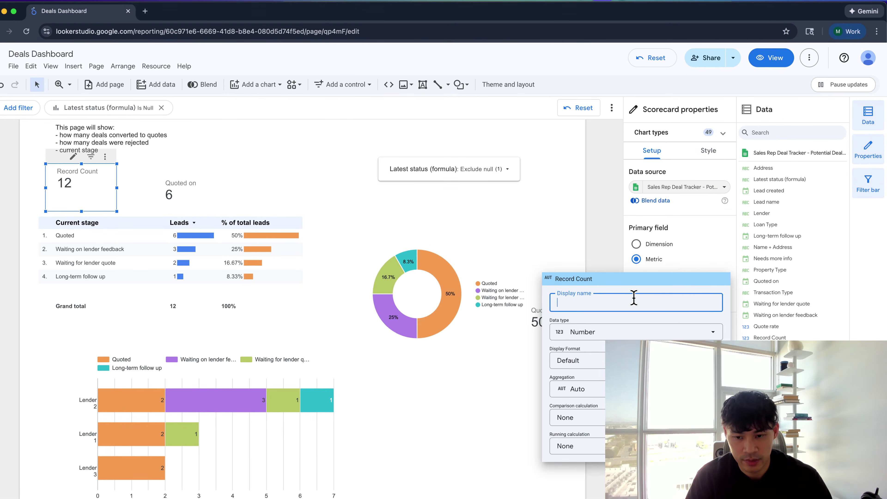
pyautogui.write('Deal')
pyautogui.press('BackSpace')
pyautogui.press('BackSpace')
pyautogui.press('BackSpace')
pyautogui.press('BackSpace')
pyautogui.write('Pot')
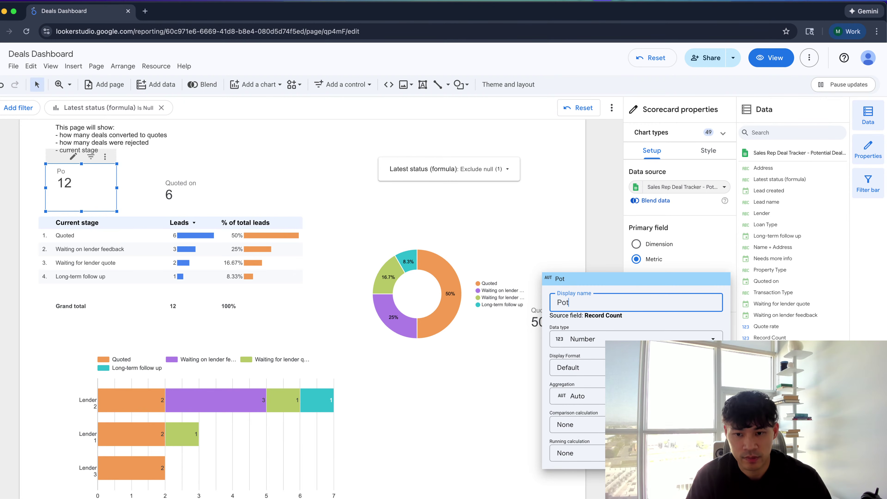
pyautogui.write('ential de')
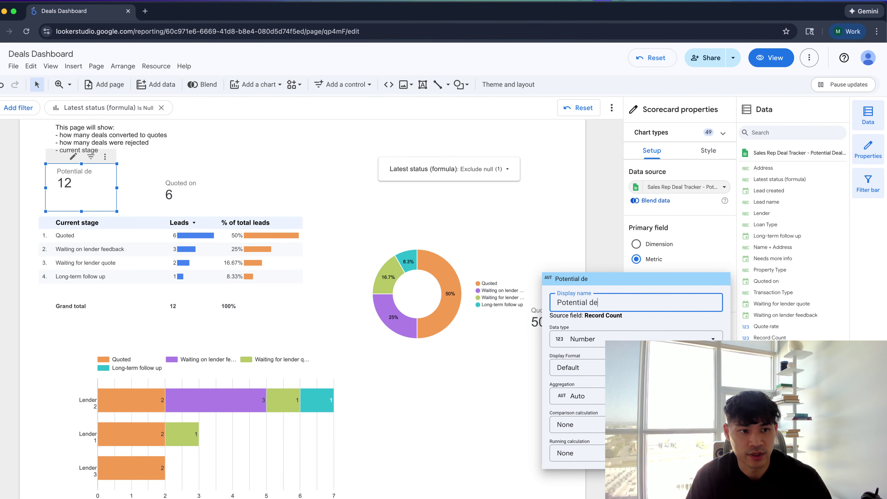
pyautogui.write('als')
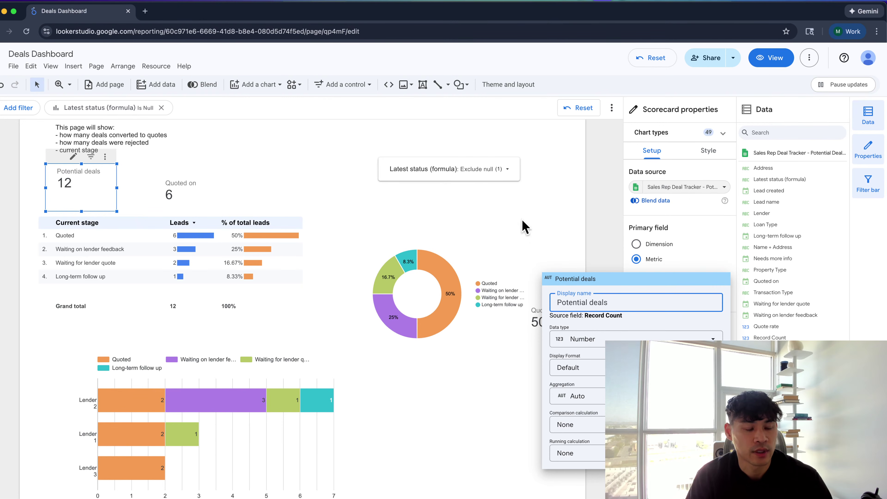
pyautogui.click(185, 189)
pyautogui.moveTo(172, 185); pyautogui.dragTo(158, 171)
pyautogui.click(642, 279)
pyautogui.click(635, 314)
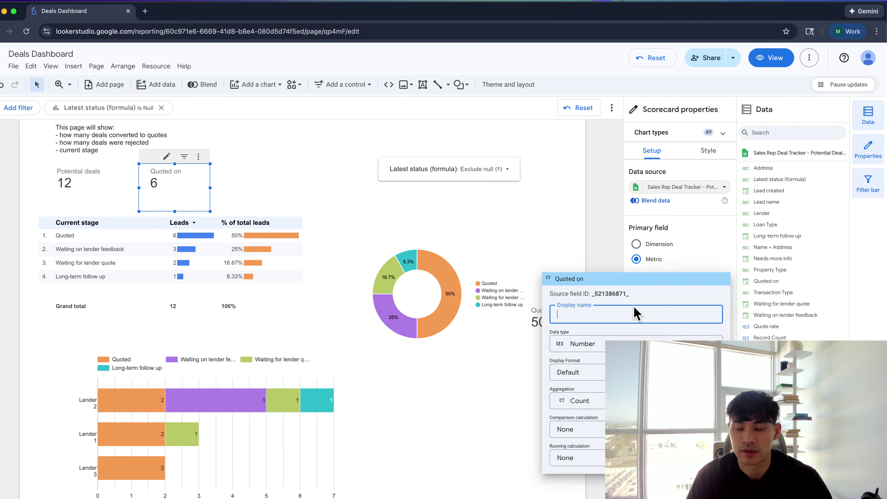
pyautogui.write('Quotes')
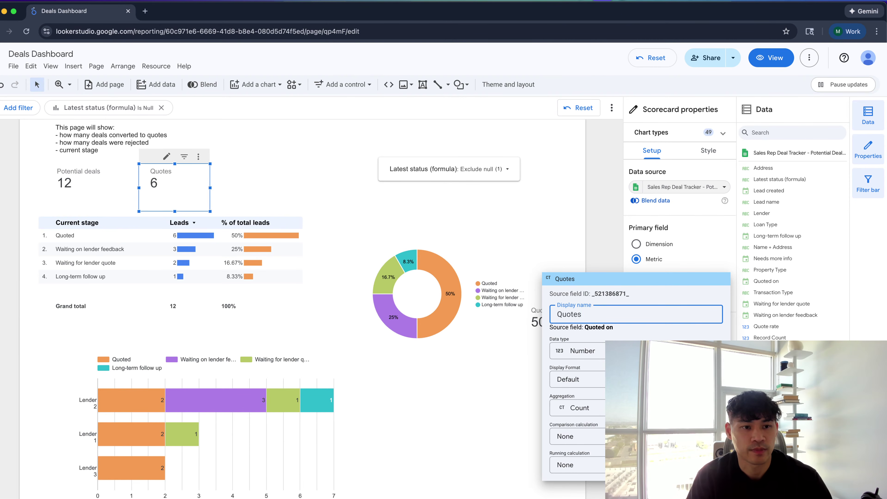
pyautogui.click(327, 208)
# Move the Latest status filter control onto the donut chart, then check the spreadsheet's Latest status column
pyautogui.moveTo(405, 173); pyautogui.dragTo(423, 226)
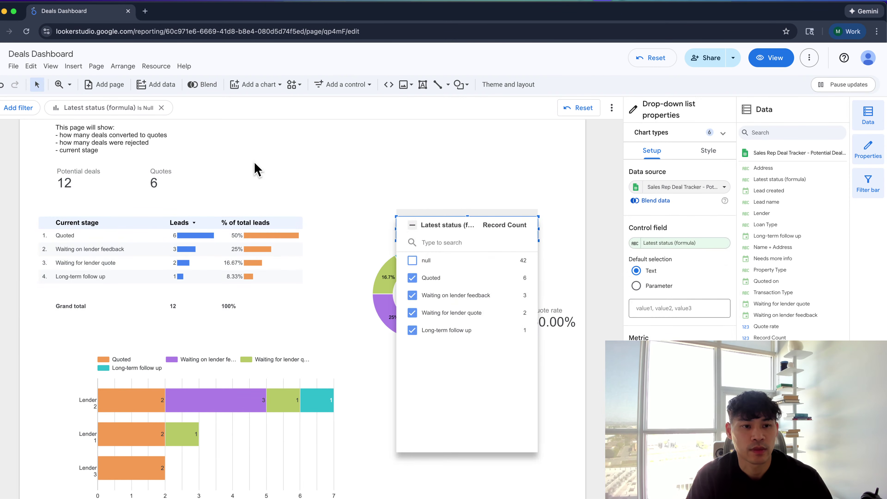
pyautogui.click(201, 175)
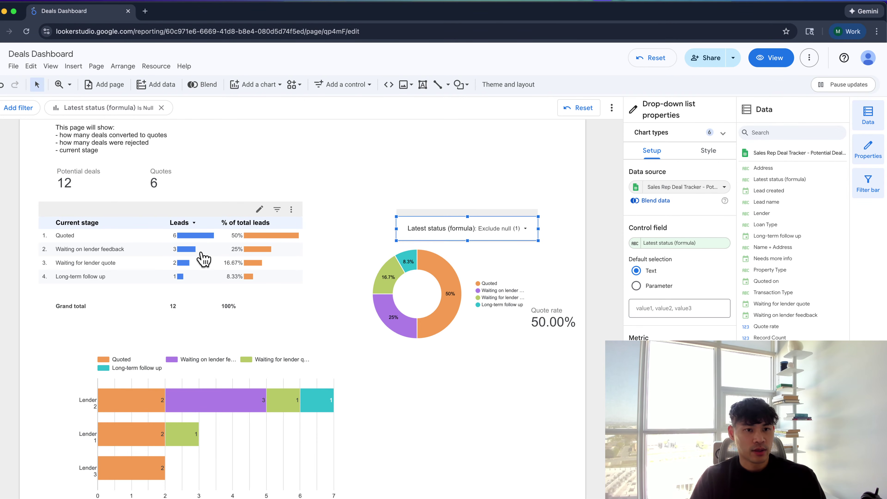
pyautogui.press('super+grave')
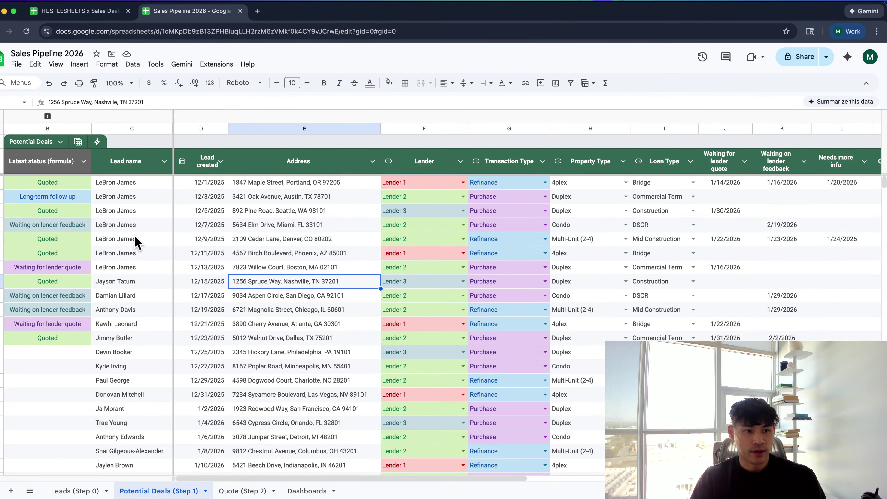
pyautogui.click(83, 161)
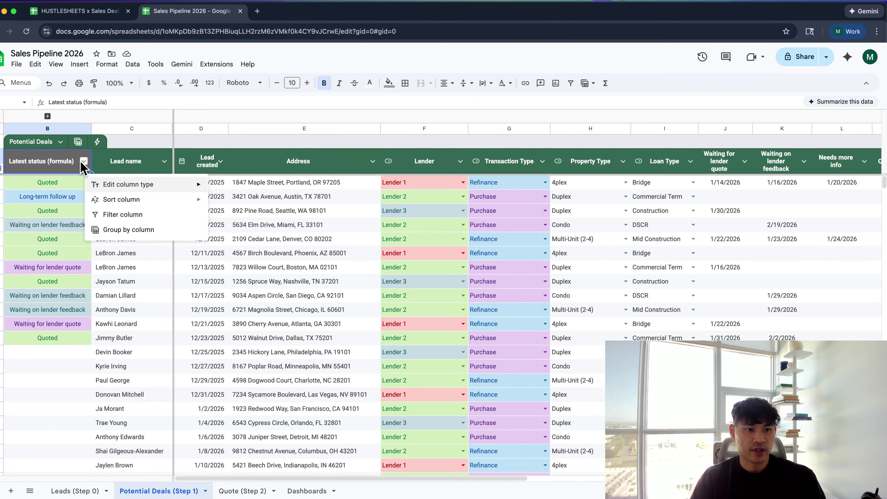
pyautogui.click(59, 198)
pyautogui.press('super+grave')
pyautogui.press('super+grave')
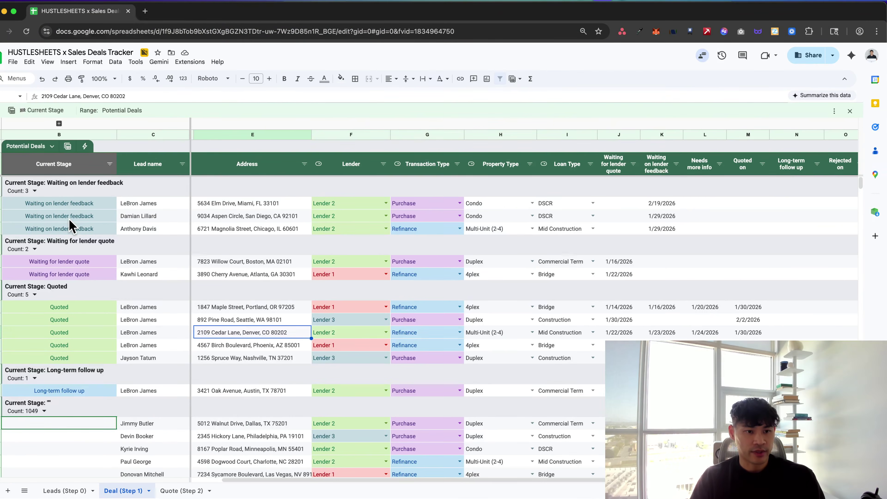
pyautogui.press('super+grave')
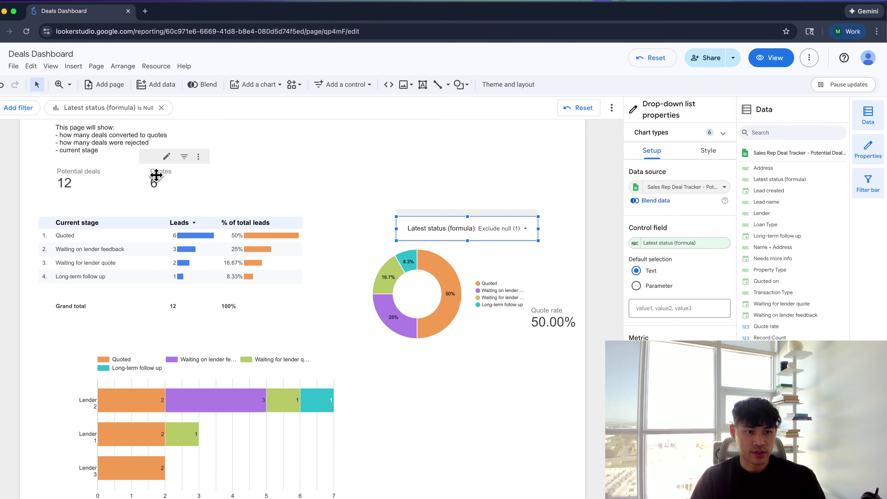
# Apply the Edge theme and nudge the leads table and Quotes scorecard into place
pyautogui.click(198, 174)
pyautogui.keyDown('shift'); pyautogui.click(86, 181); pyautogui.keyUp('shift')
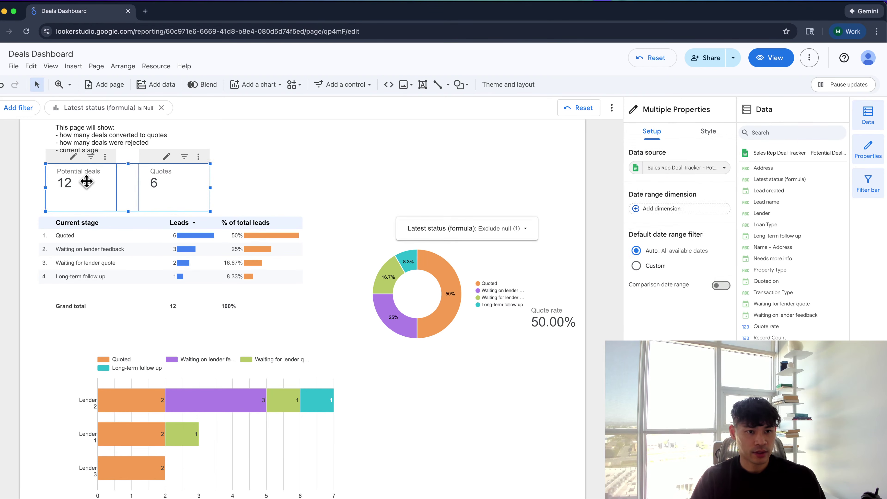
pyautogui.click(499, 84)
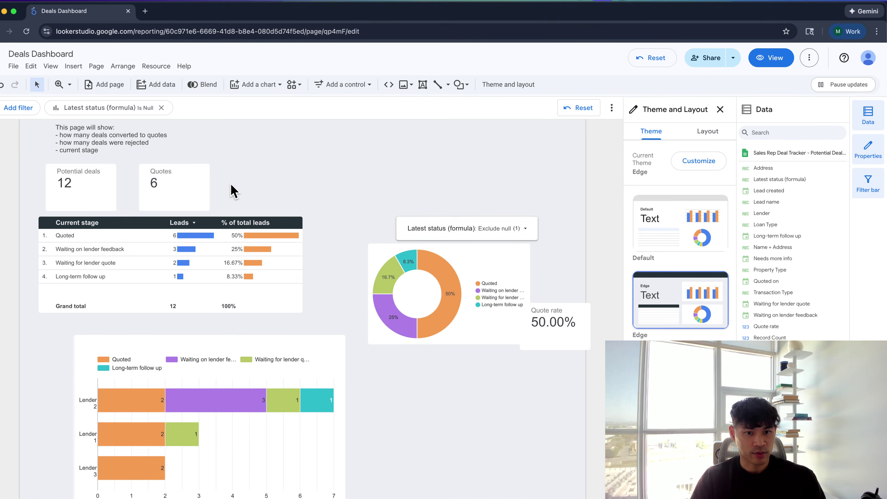
pyautogui.moveTo(90, 277); pyautogui.dragTo(90, 299)
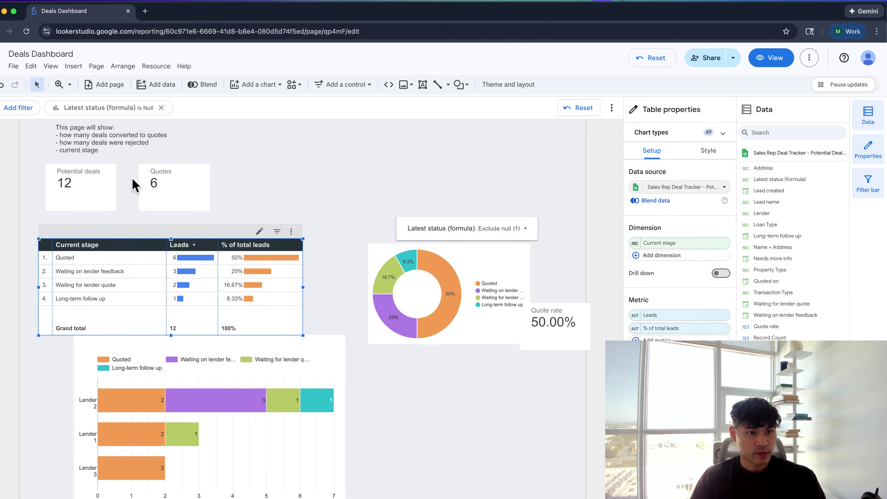
pyautogui.moveTo(149, 181); pyautogui.dragTo(137, 180)
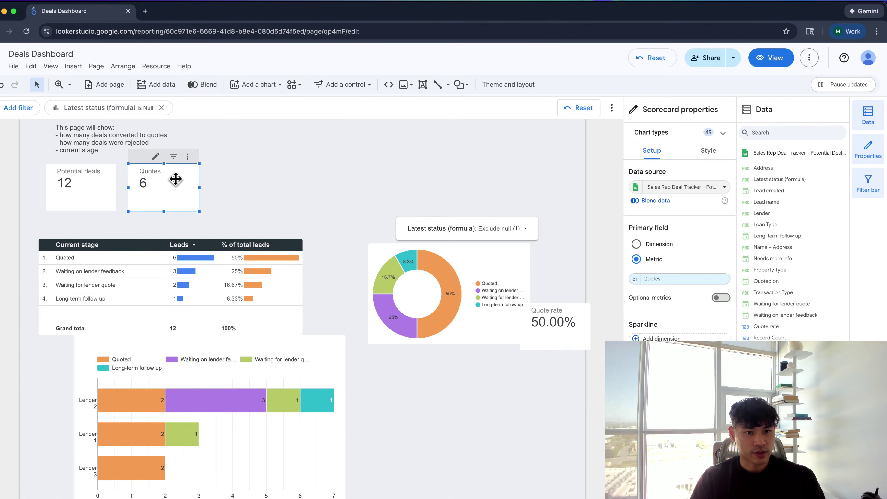
# Place two Quotes scorecard copies across the top row, reposition the donut group, and remove the Is Null filter
pyautogui.hotkey('ctrl', 'd')
pyautogui.moveTo(167, 207); pyautogui.dragTo(243, 205)
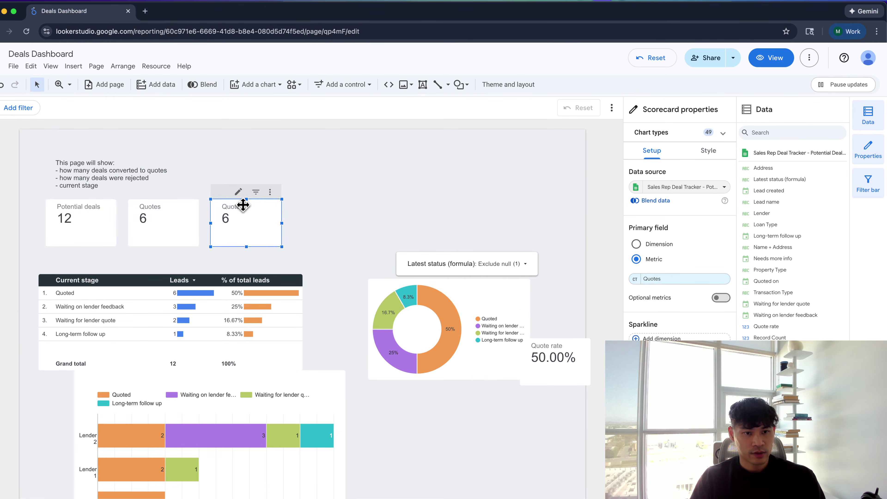
pyautogui.moveTo(481, 272); pyautogui.dragTo(488, 292)
pyautogui.click(356, 220)
pyautogui.moveTo(249, 172); pyautogui.dragTo(322, 163)
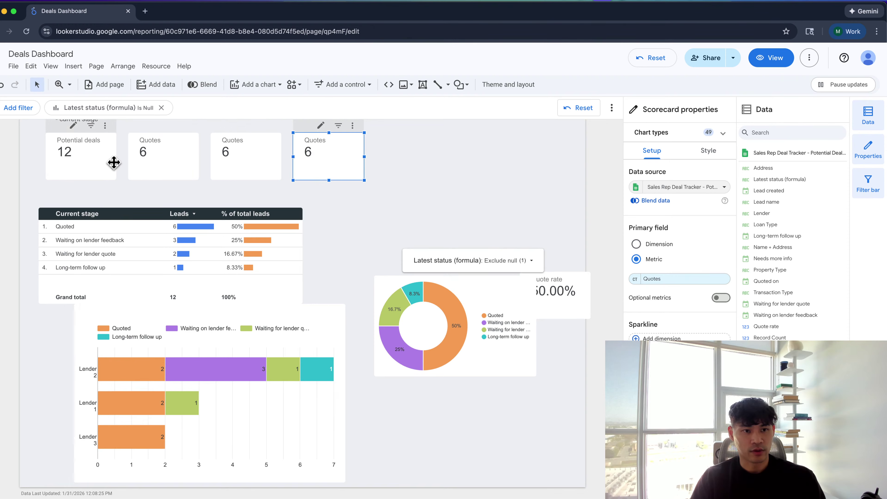
pyautogui.click(239, 160)
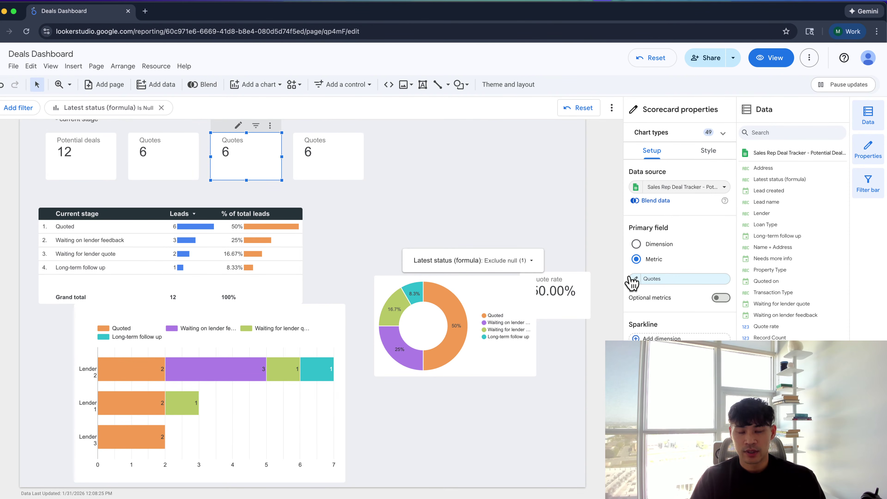
pyautogui.click(579, 109)
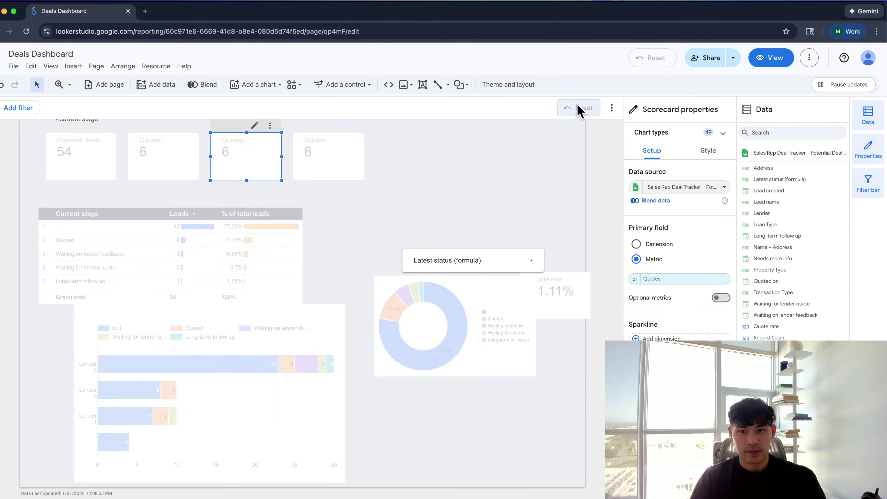
# Change a Quotes scorecard's metric to Waiting for lender quote
pyautogui.click(635, 278)
pyautogui.click(644, 259)
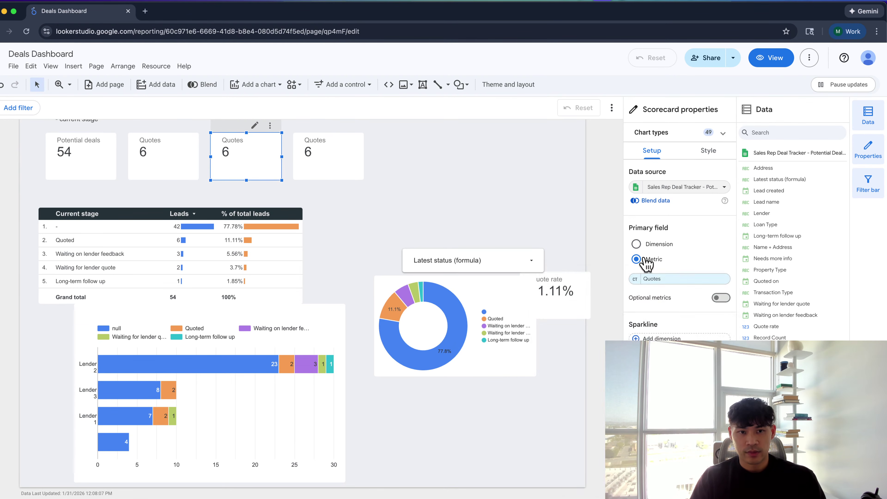
pyautogui.click(655, 279)
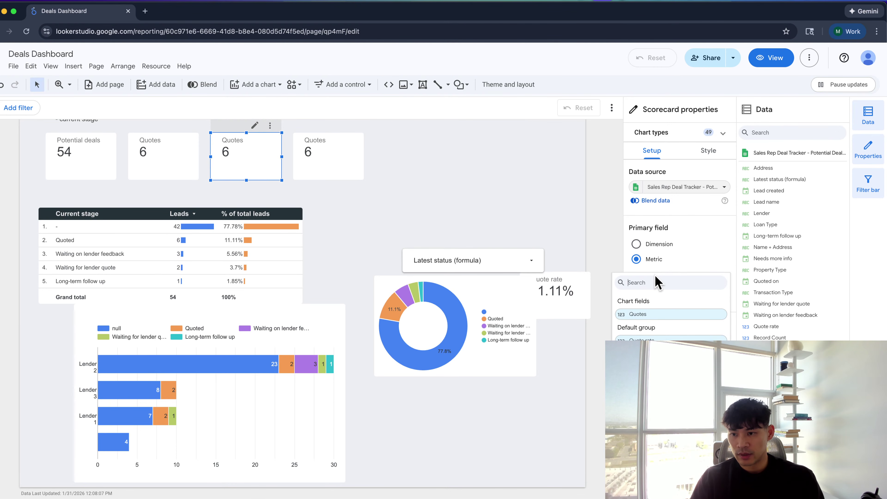
pyautogui.write('wait')
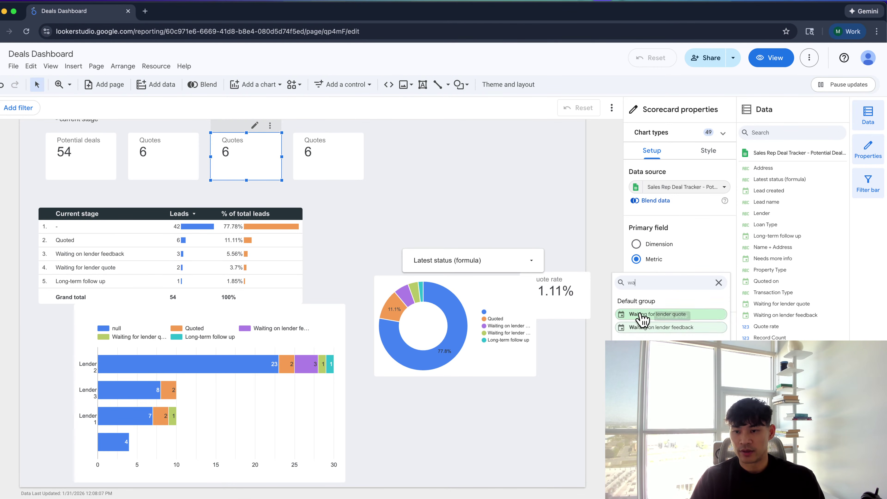
pyautogui.click(643, 314)
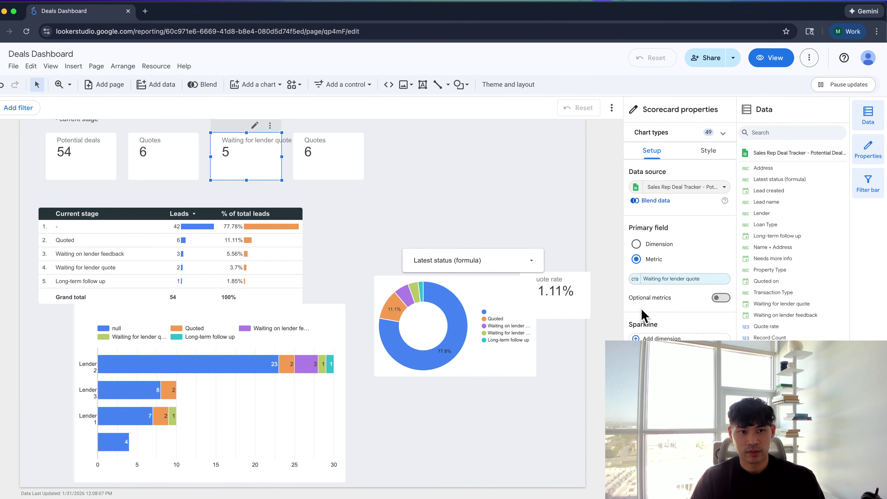
# Switch the fourth Quotes scorecard's metric to Waiting on lender feedback
pyautogui.click(342, 153)
pyautogui.click(655, 280)
pyautogui.write('wait')
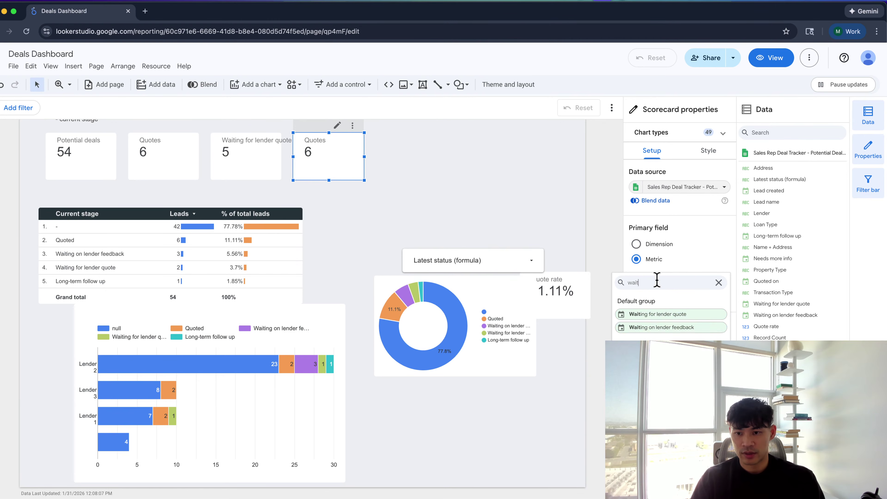
pyautogui.click(649, 326)
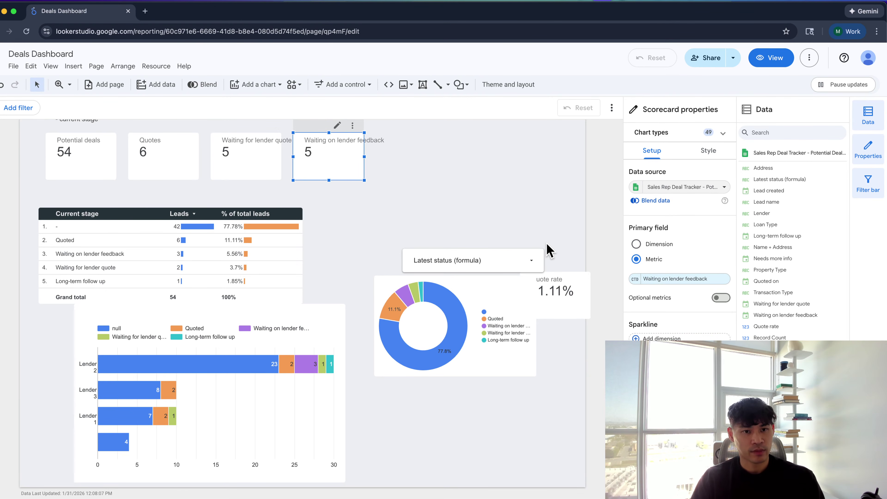
# Line up the scorecards in one row, moving the two lender-wait scorecards left
pyautogui.moveTo(142, 151); pyautogui.dragTo(474, 150)
pyautogui.click(635, 279)
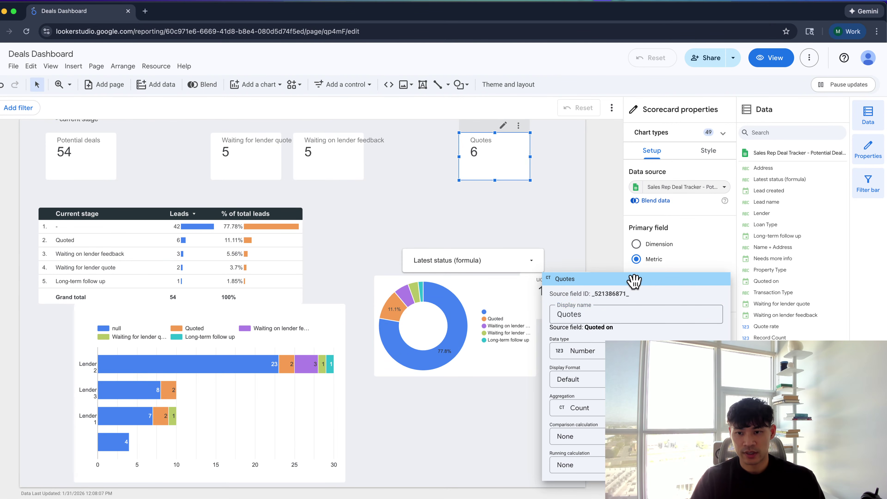
pyautogui.click(638, 312)
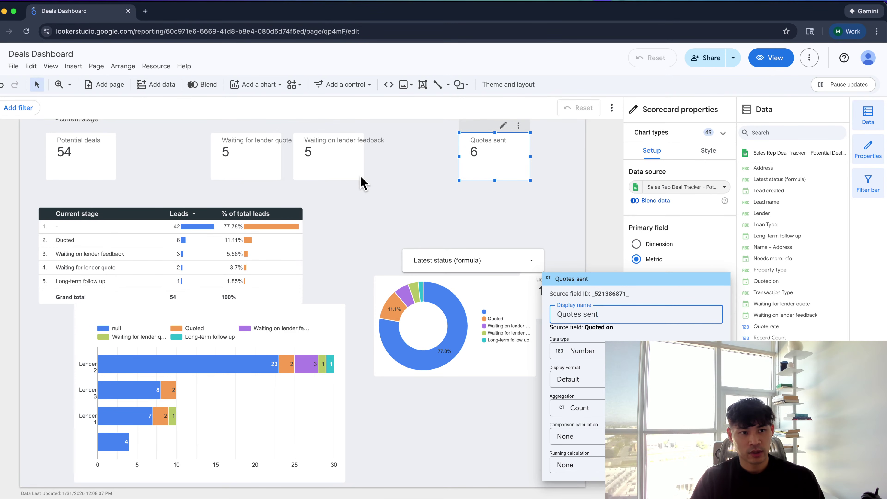
pyautogui.click(449, 185)
pyautogui.moveTo(222, 151); pyautogui.dragTo(146, 150)
pyautogui.moveTo(326, 153)
pyautogui.mouseDown()
pyautogui.moveTo(254, 162)
pyautogui.moveTo(252, 153)
pyautogui.moveTo(252, 180)
pyautogui.moveTo(343, 170)
pyautogui.moveTo(334, 169)
pyautogui.mouseUp()
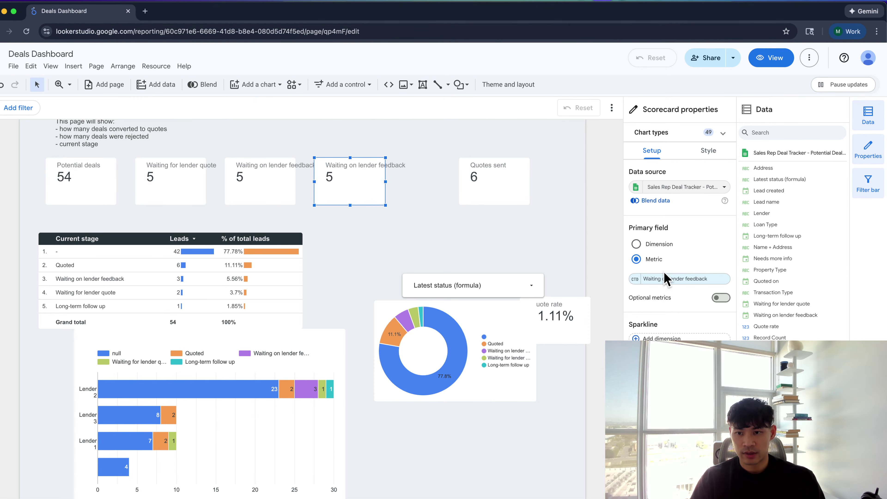
# Search the metric field list for a 'rej' field, then go to the Sales Pipeline 2026 spreadsheet
pyautogui.click(665, 279)
pyautogui.write('rej')
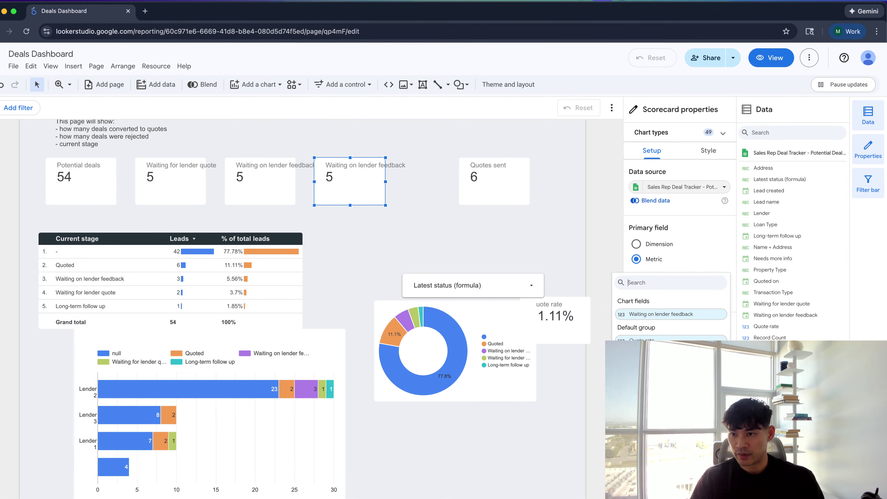
pyautogui.click(666, 218)
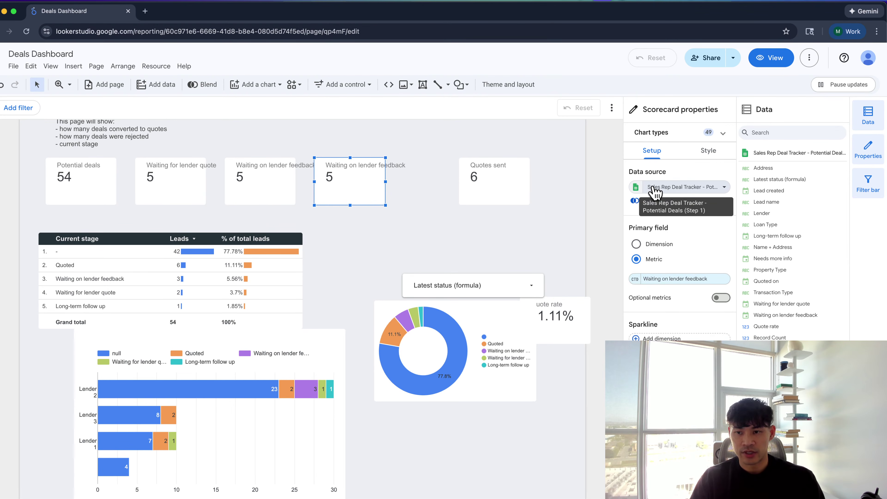
pyautogui.press('super+grave')
pyautogui.hscroll(10, 559, 198)
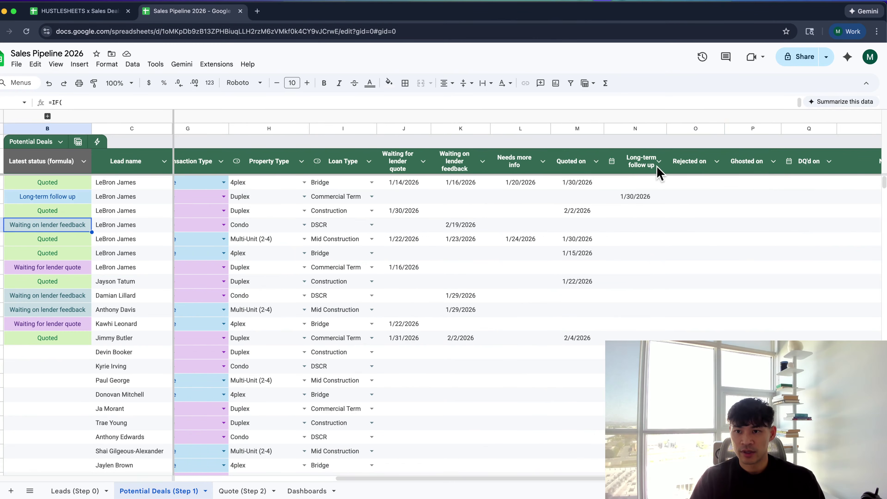
# Set the first deal's Rejected on to 1/1/2026 and Ghosted on to 1/2/2026
pyautogui.press('super+grave')
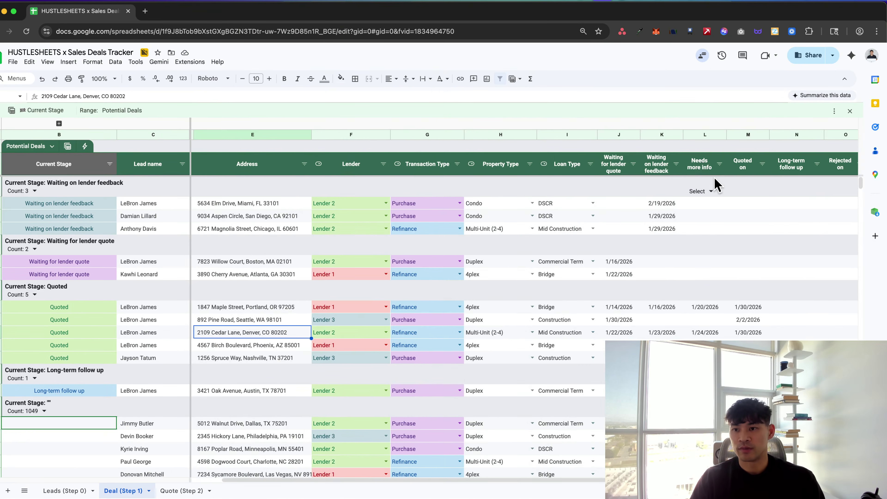
pyautogui.hscroll(5, 716, 182)
pyautogui.click(673, 203)
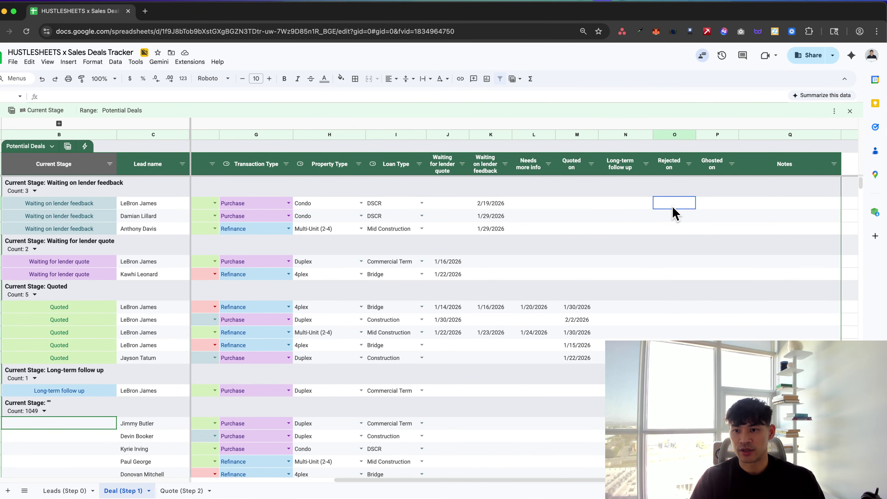
pyautogui.doubleClick(673, 206)
pyautogui.click(686, 243)
pyautogui.doubleClick(716, 203)
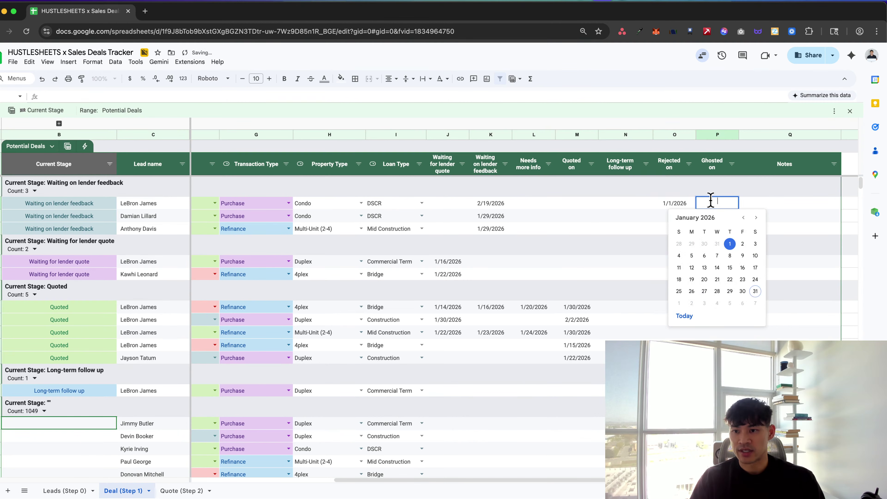
pyautogui.click(742, 244)
# Set Long-term follow up to 1/2/2026 and enter 'text' in the Notes cell
pyautogui.click(632, 207)
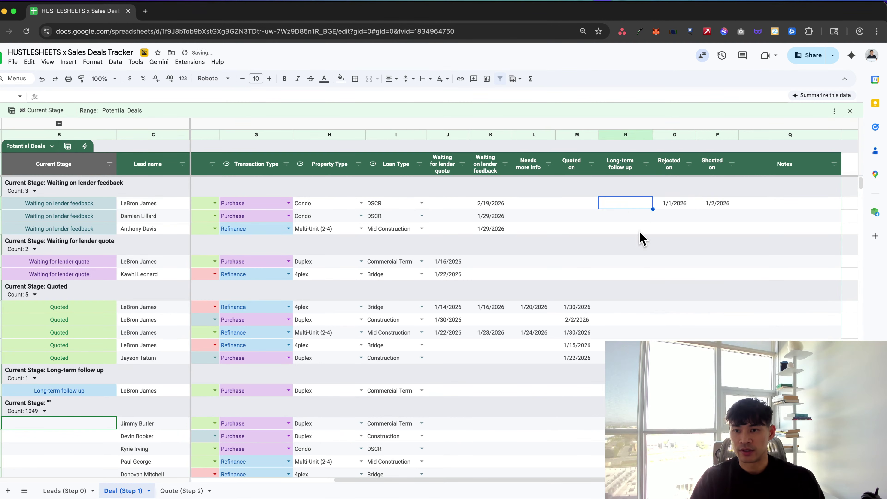
pyautogui.doubleClick(635, 208)
pyautogui.click(652, 245)
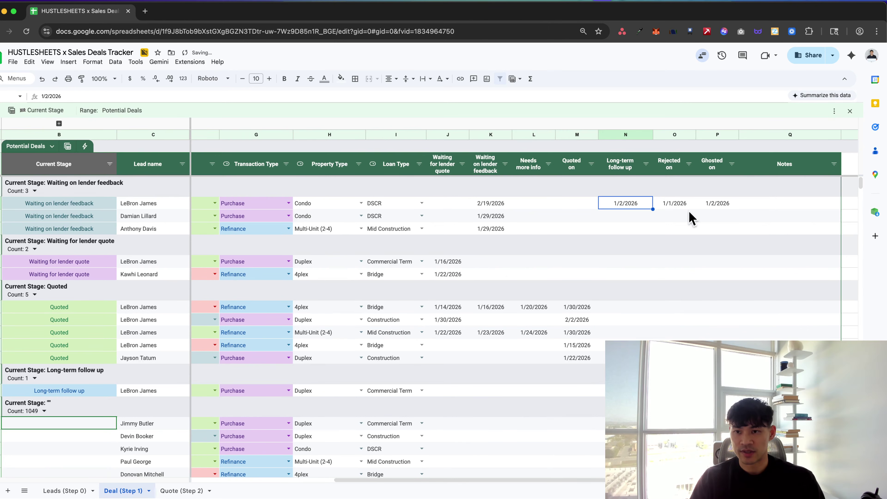
pyautogui.click(769, 206)
pyautogui.write('text')
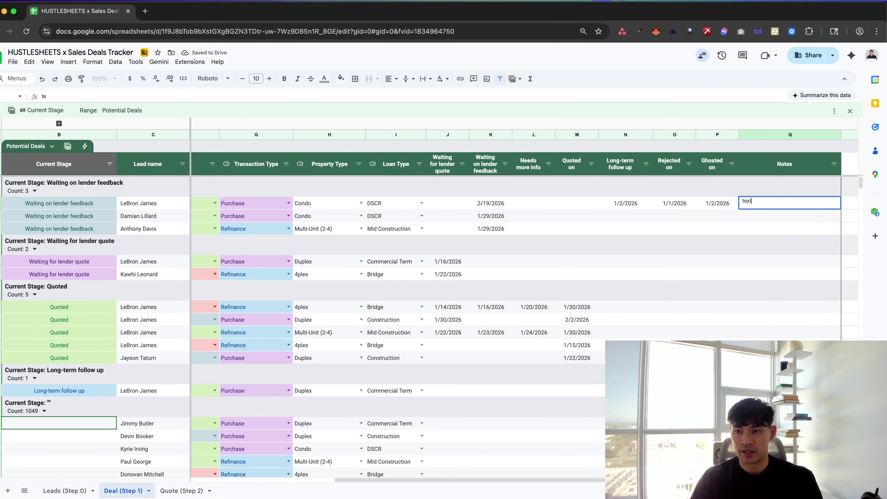
pyautogui.press('Return')
# Date Waiting for lender quote 1/9/2026, Needs more info 1/16/2026 and Quoted on 1/15/2026
pyautogui.click(454, 205)
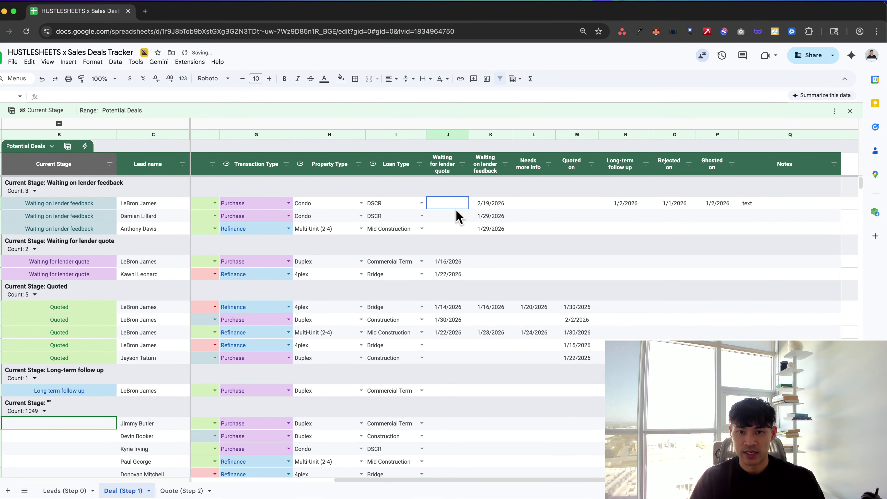
pyautogui.doubleClick(455, 206)
pyautogui.click(470, 257)
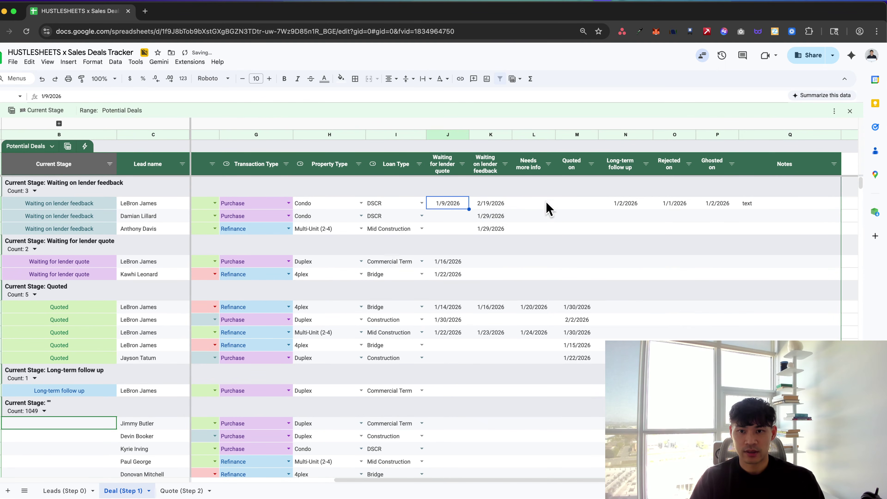
pyautogui.doubleClick(538, 210)
pyautogui.click(559, 268)
pyautogui.doubleClick(578, 204)
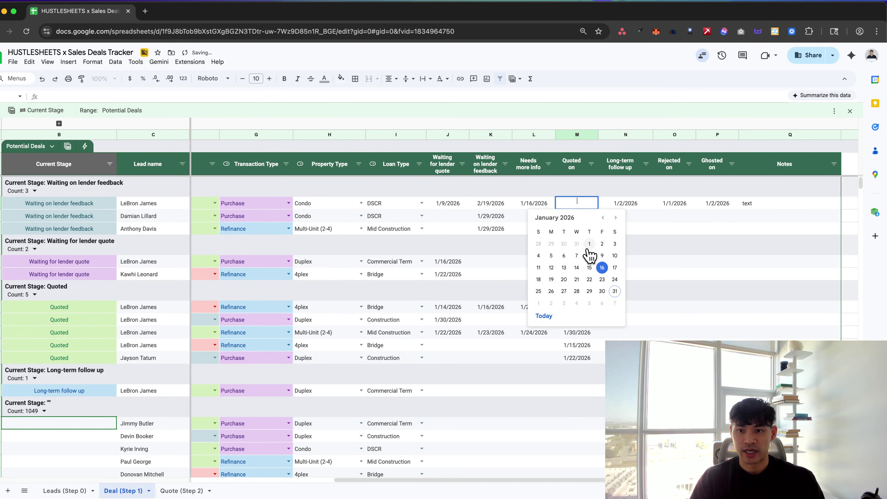
pyautogui.click(589, 267)
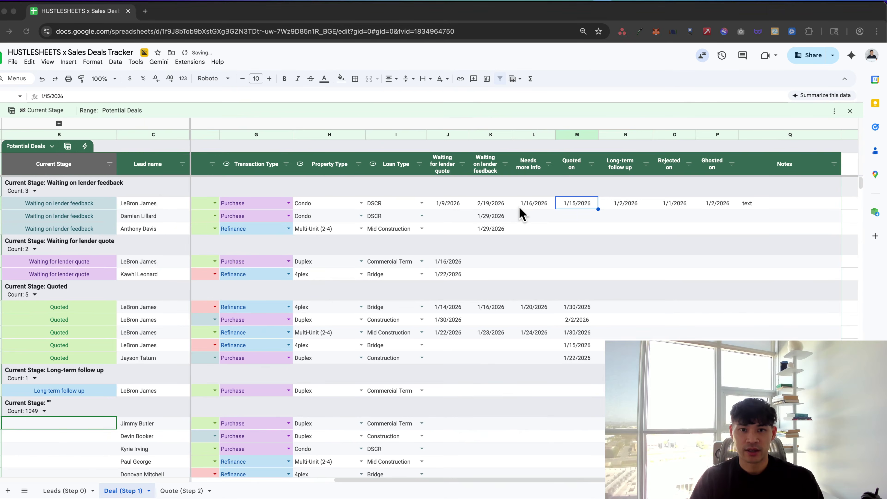
pyautogui.press('super+grave')
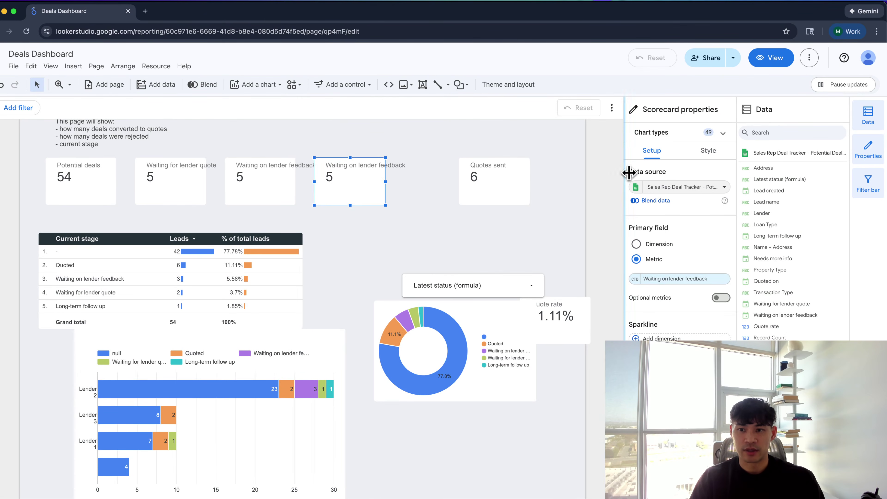
pyautogui.click(637, 188)
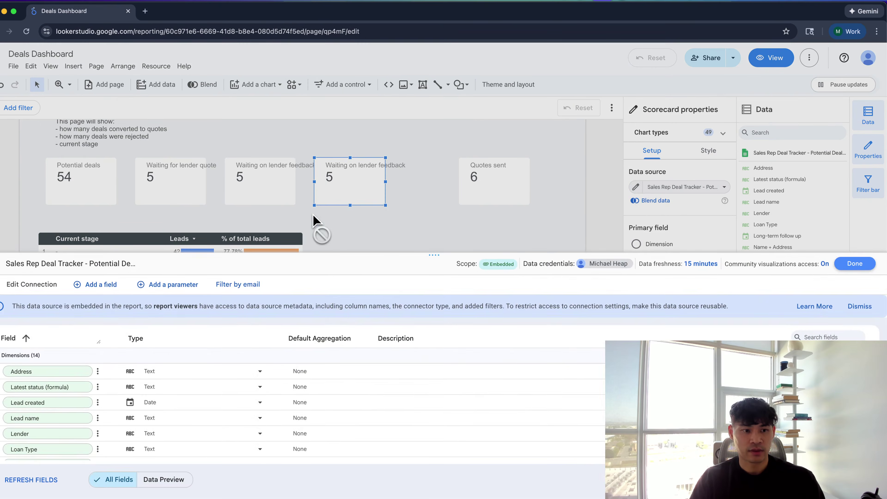
pyautogui.moveTo(184, 15)
pyautogui.mouseDown()
pyautogui.moveTo(359, 68)
pyautogui.moveTo(886, 108)
pyautogui.mouseUp()
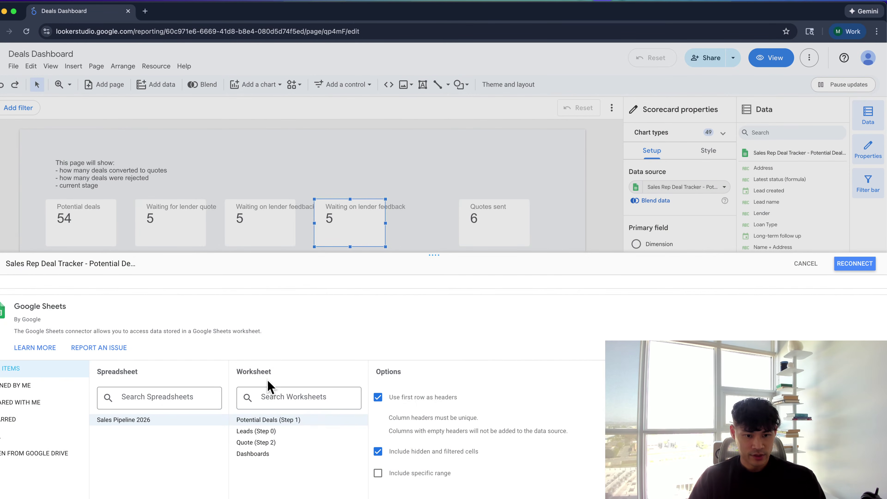
pyautogui.click(268, 420)
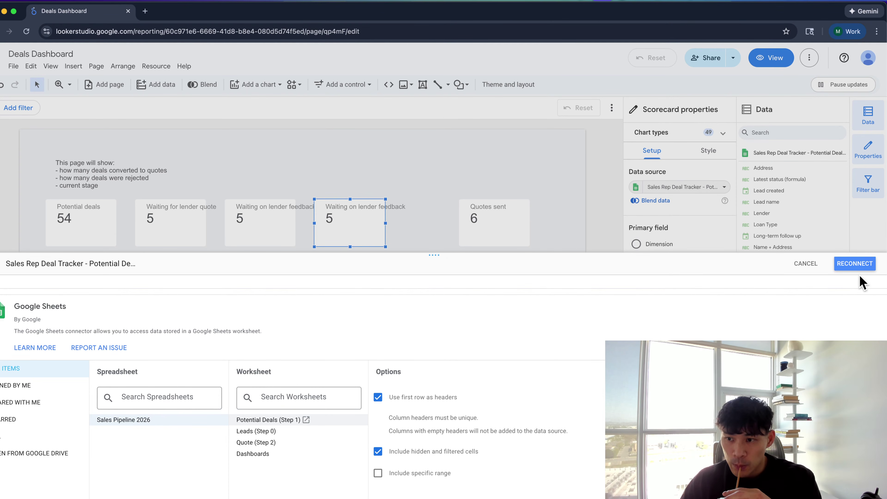
pyautogui.click(635, 30)
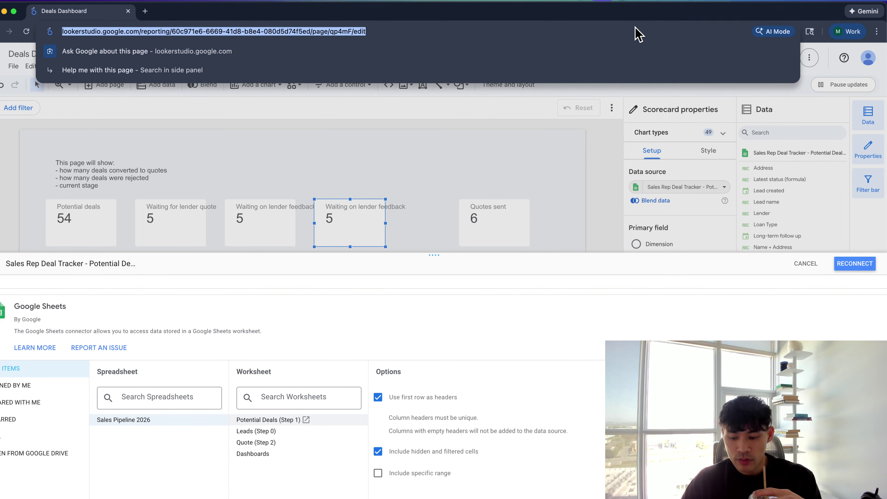
pyautogui.press('Return')
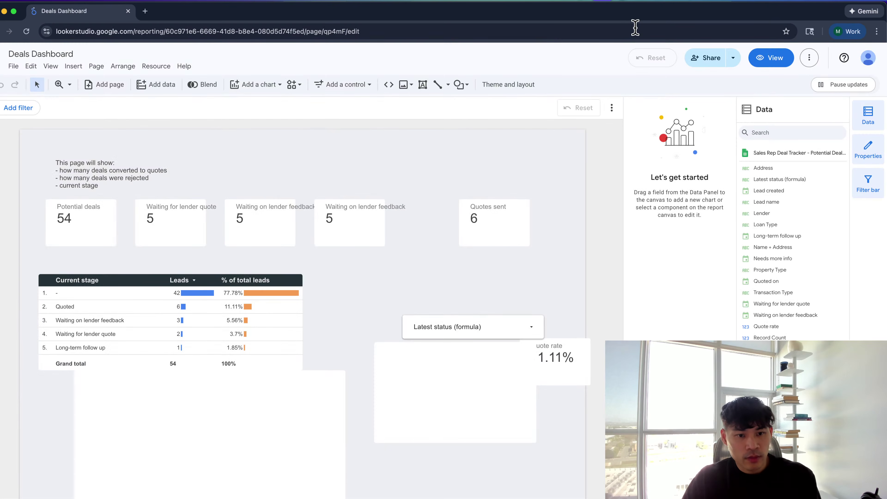
pyautogui.click(489, 210)
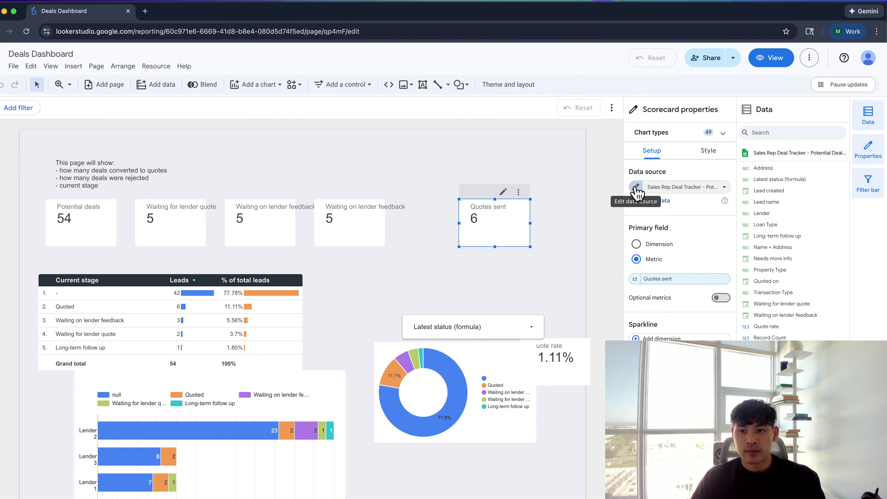
pyautogui.click(636, 187)
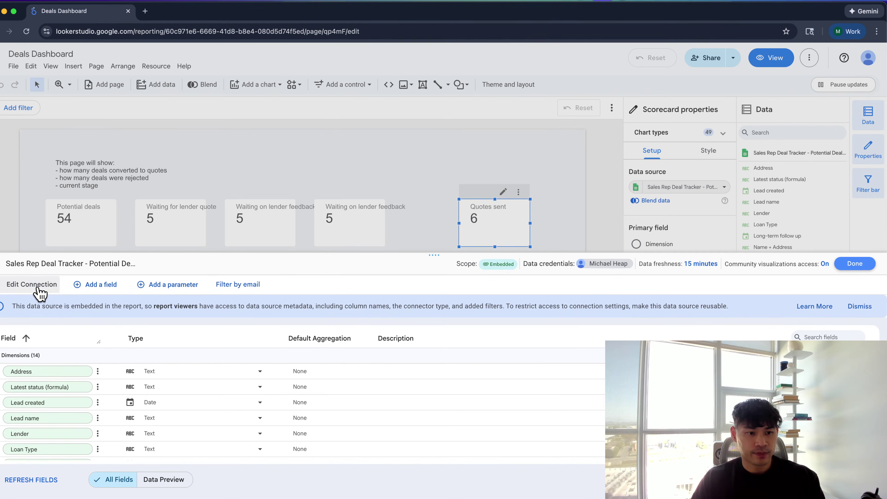
pyautogui.click(35, 285)
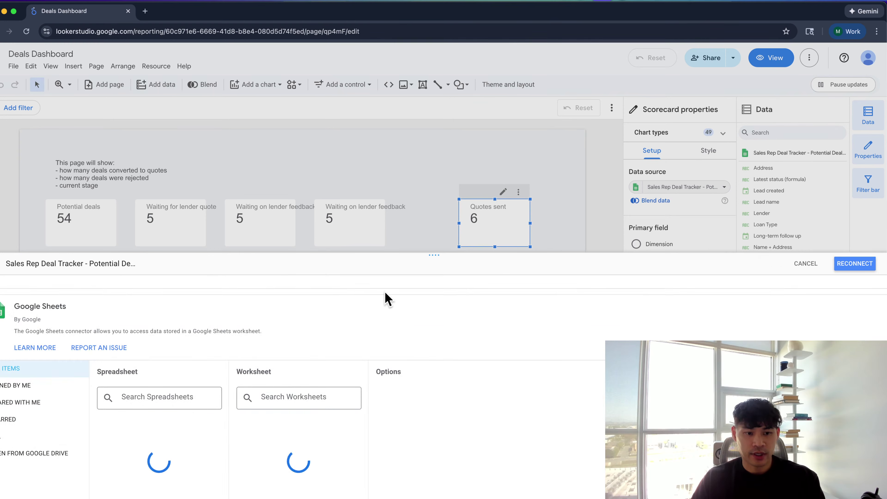
pyautogui.click(847, 269)
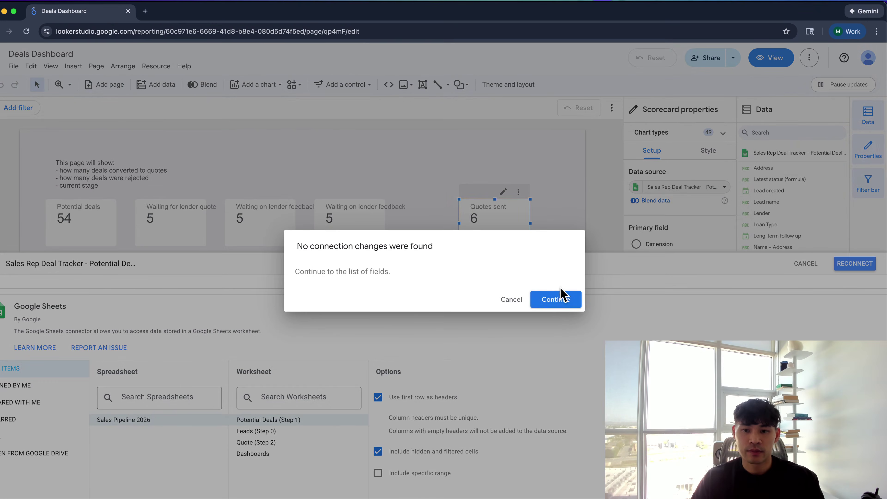
pyautogui.click(556, 299)
pyautogui.click(852, 265)
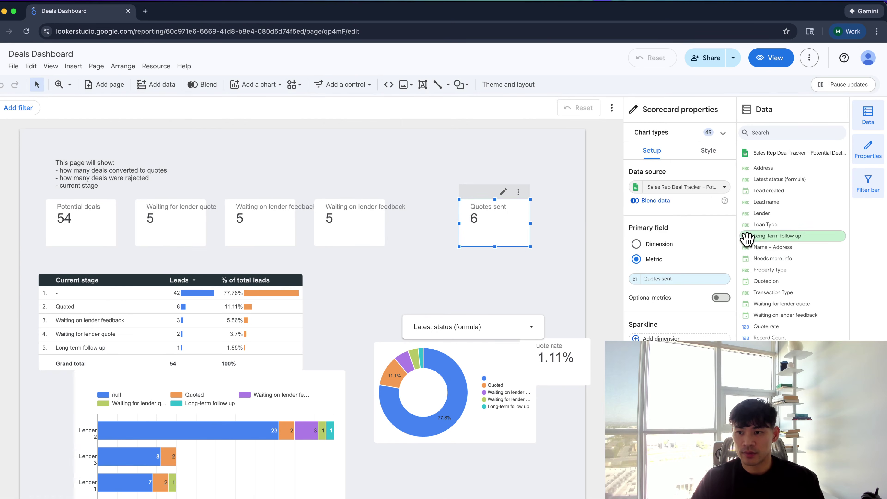
# Search the metric picker and data field list for a 'rej' field
pyautogui.click(669, 279)
pyautogui.write('rej')
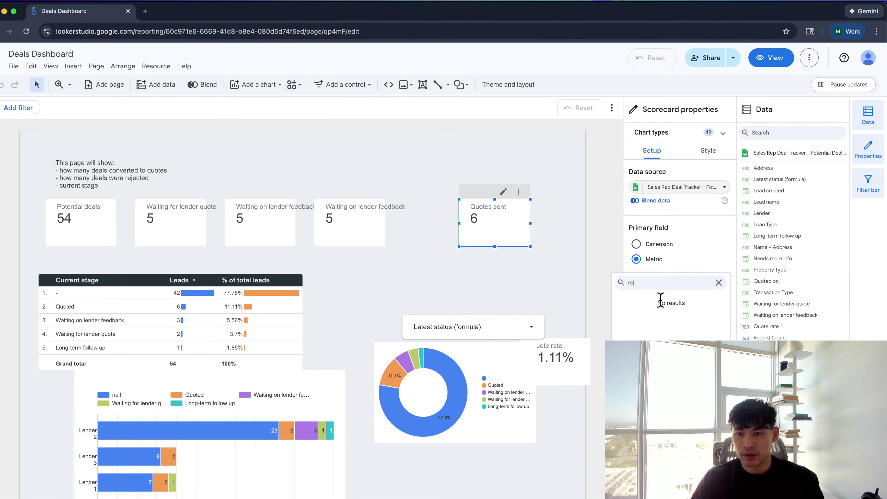
pyautogui.press('BackSpace')
pyautogui.press('BackSpace')
pyautogui.press('BackSpace')
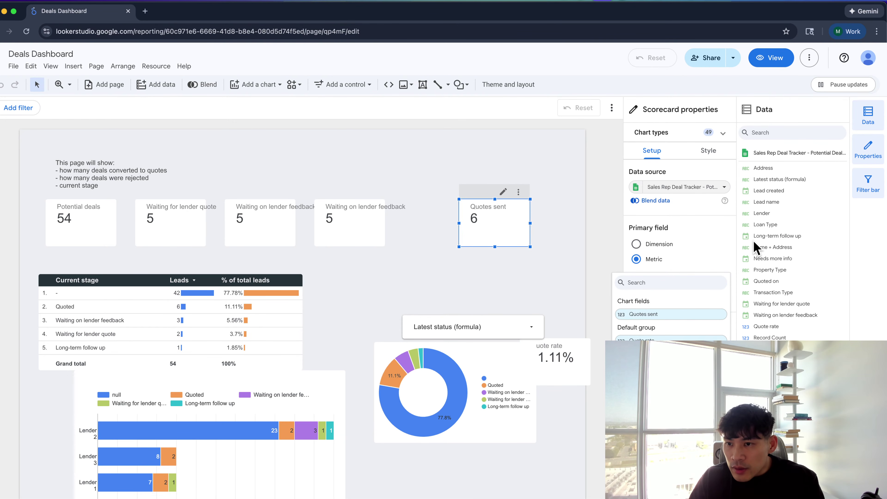
pyautogui.press('Escape')
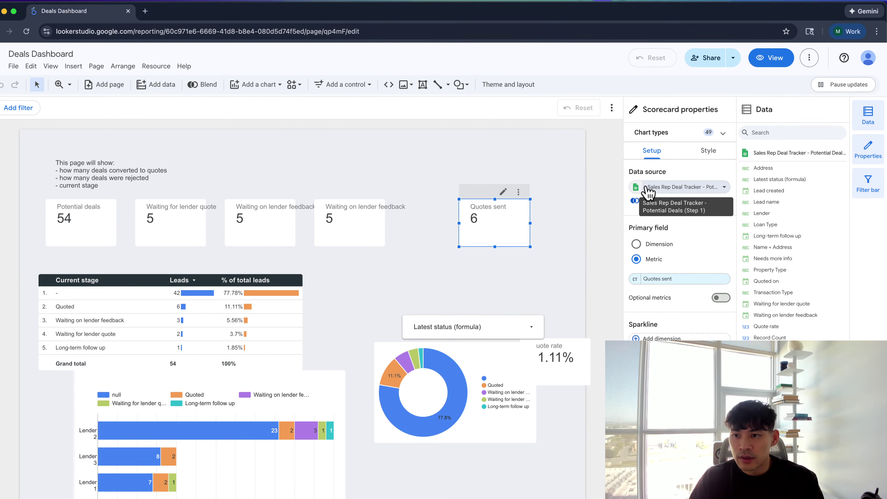
pyautogui.click(788, 134)
pyautogui.write('rej')
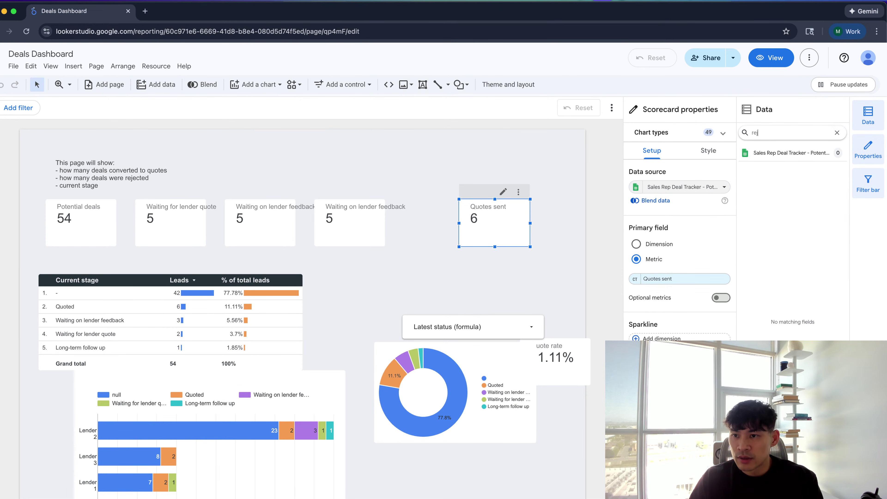
pyautogui.press('BackSpace')
pyautogui.press('BackSpace')
pyautogui.press('BackSpace')
# Open the deal tracker data source's connection settings and move the report window aside
pyautogui.click(634, 187)
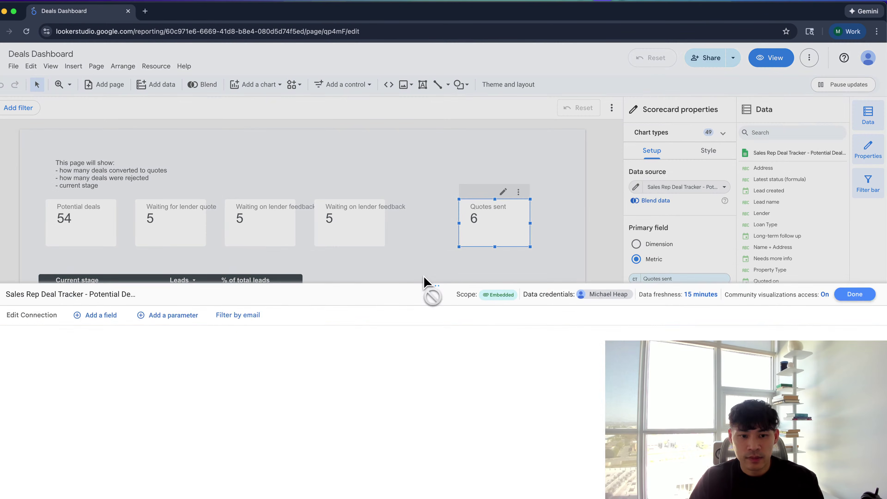
pyautogui.click(51, 286)
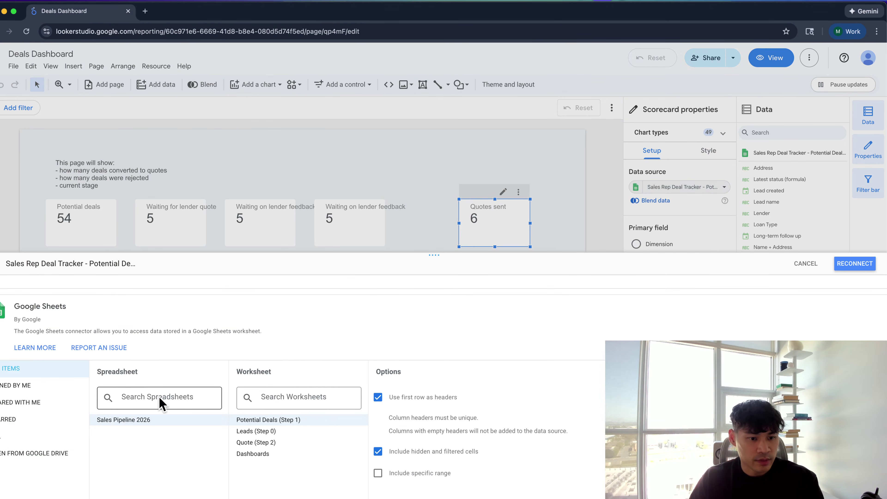
pyautogui.moveTo(206, 19); pyautogui.dragTo(282, 342)
# Close the current browser tab and the leftover OBS authorization tab
pyautogui.click(283, 249)
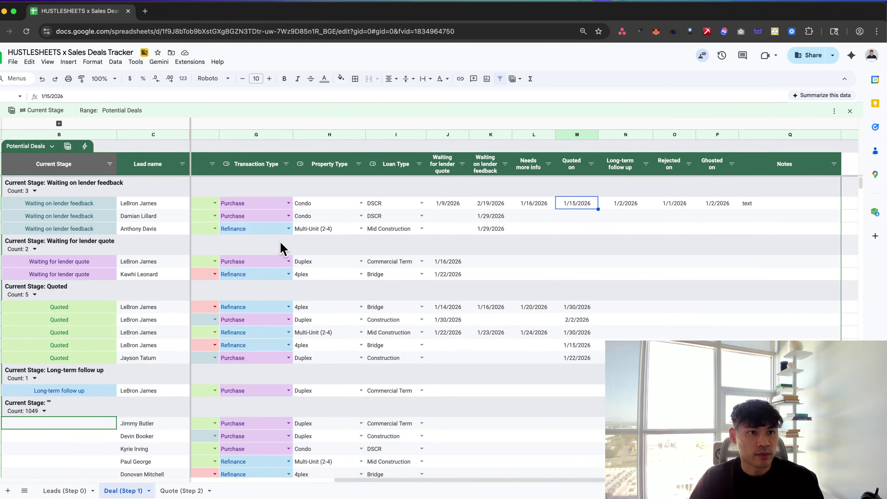
pyautogui.moveTo(80, 16); pyautogui.dragTo(123, 57)
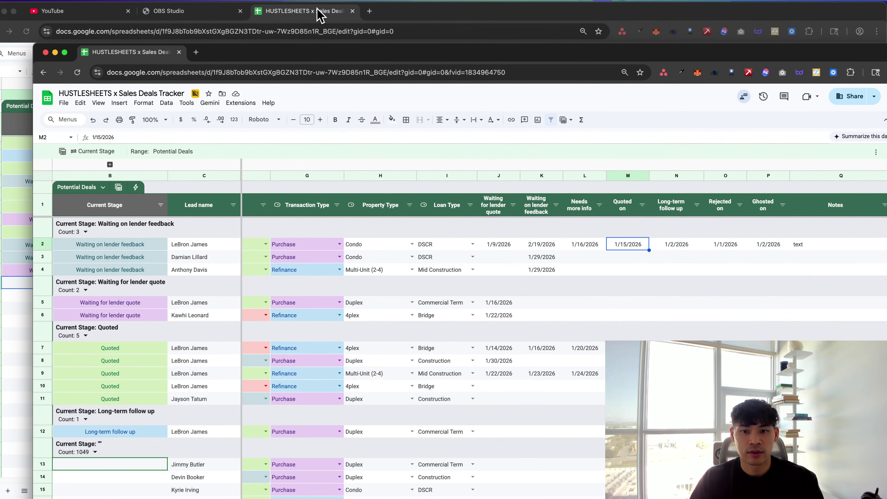
pyautogui.click(320, 15)
pyautogui.press('super+w')
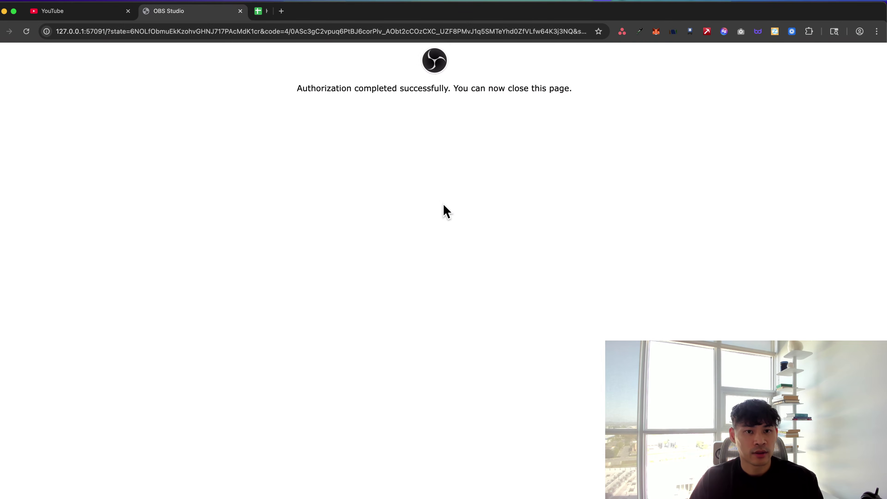
pyautogui.press('super+w')
# Merge the Sales Pipeline 2026 tab into the main window and move HUSTLESHEETS aside
pyautogui.press('super+t')
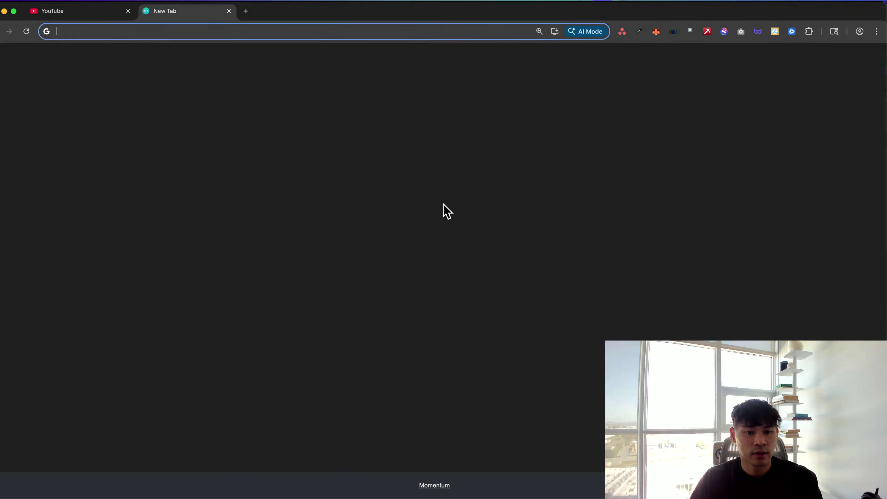
pyautogui.press('super+grave')
pyautogui.moveTo(138, 55); pyautogui.dragTo(241, 16)
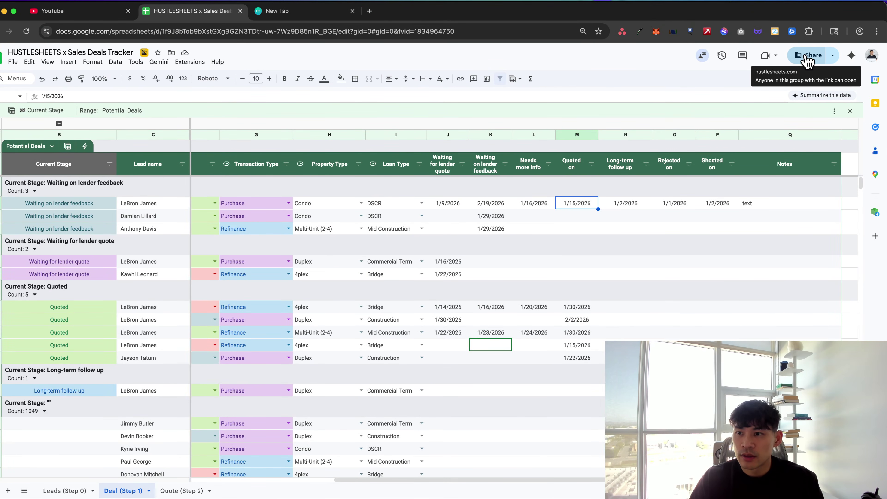
pyautogui.moveTo(705, 10); pyautogui.dragTo(886, 169)
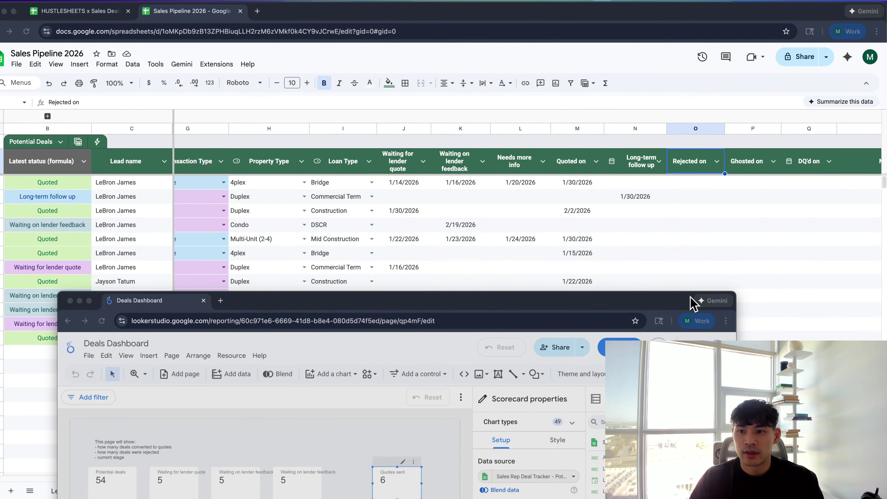
# Date the first deal's Long-term follow up 1/1/2026 and fill it across through Q2
pyautogui.click(687, 278)
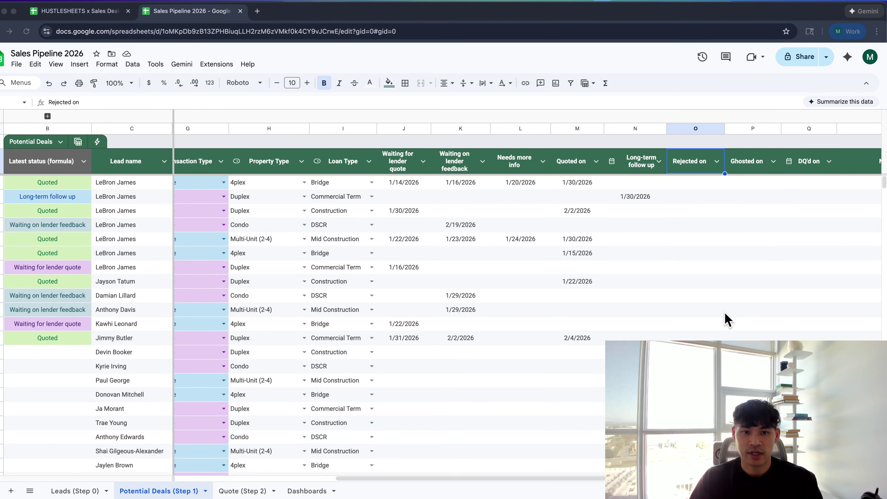
pyautogui.click(696, 185)
pyautogui.click(639, 184)
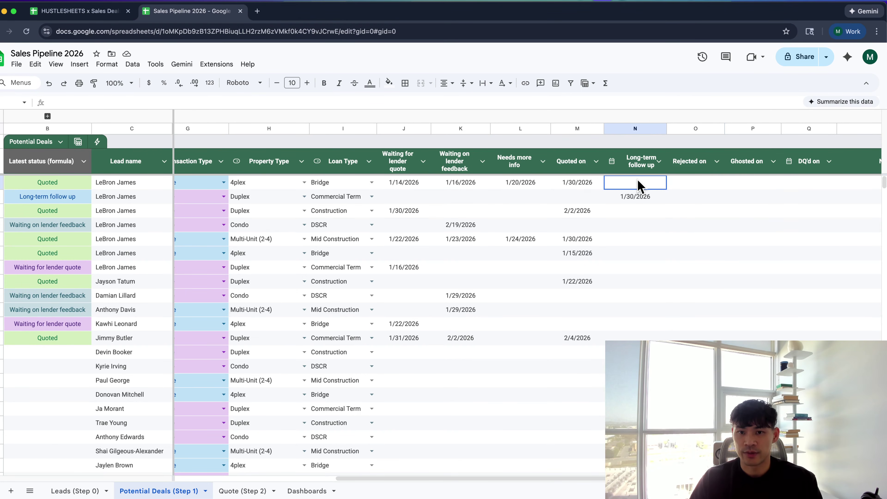
pyautogui.doubleClick(641, 182)
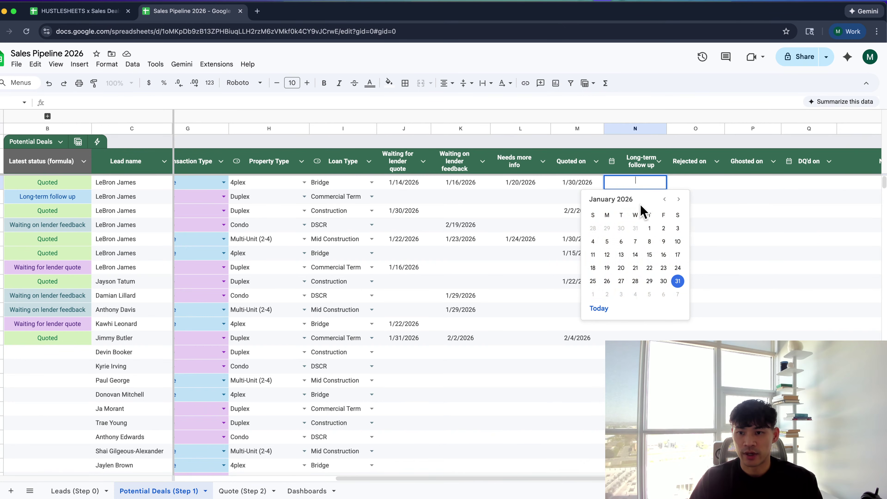
pyautogui.click(649, 223)
pyautogui.moveTo(667, 189); pyautogui.dragTo(809, 184)
# Enter 'test' in the first deal's reason-not-through and Notes cells
pyautogui.hscroll(3, 733, 182)
pyautogui.click(714, 171)
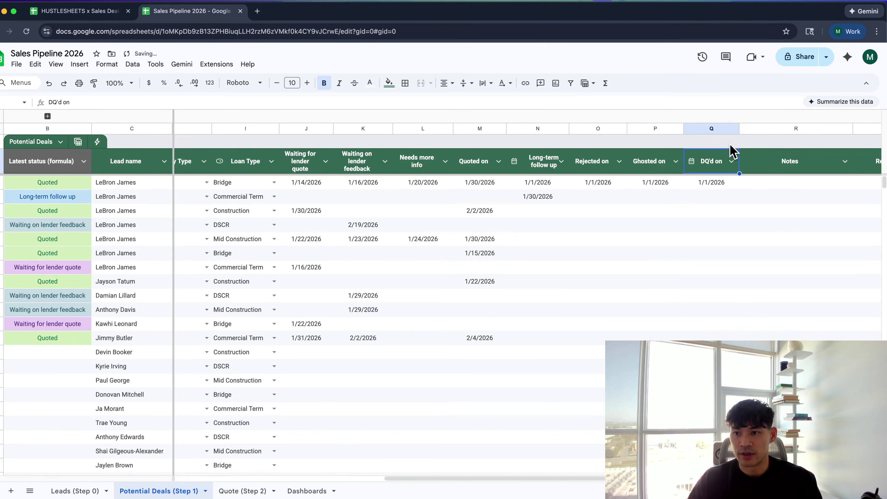
pyautogui.hscroll(3, 734, 157)
pyautogui.hscroll(3, 663, 161)
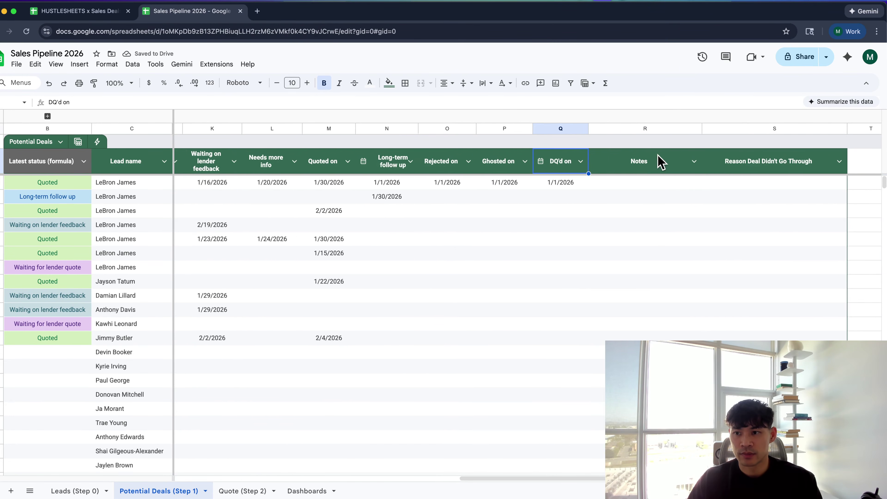
pyautogui.click(733, 182)
pyautogui.write('test')
pyautogui.click(633, 183)
pyautogui.write('te')
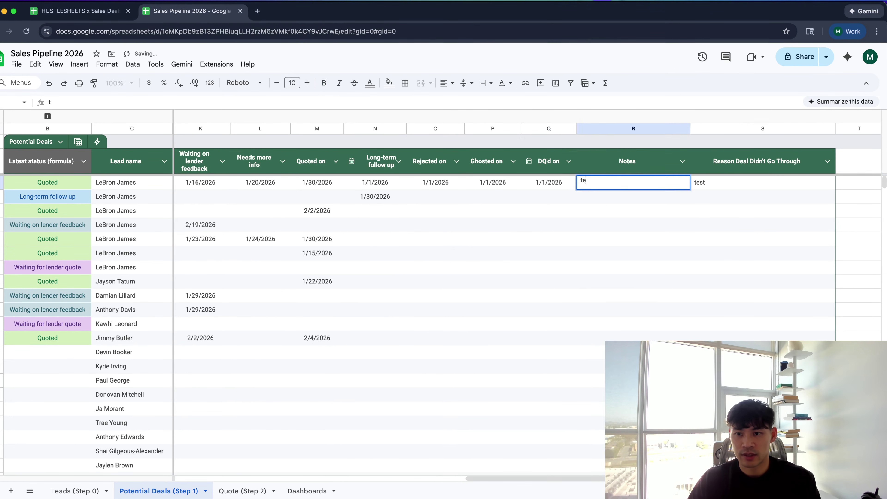
pyautogui.write('st')
pyautogui.press('Tab')
pyautogui.press('super+grave')
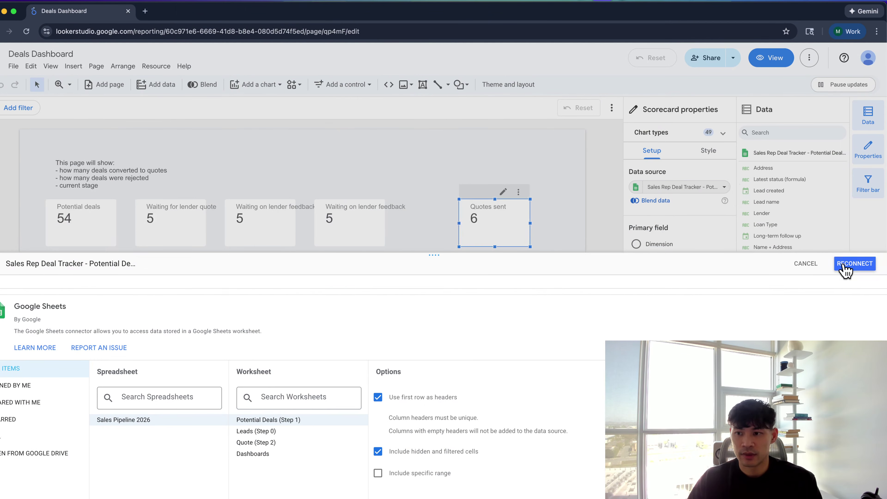
# Reconnect the deals data source and apply the new Rejected on, Ghosted on, DQ'd on, Notes and reason fields
pyautogui.click(846, 265)
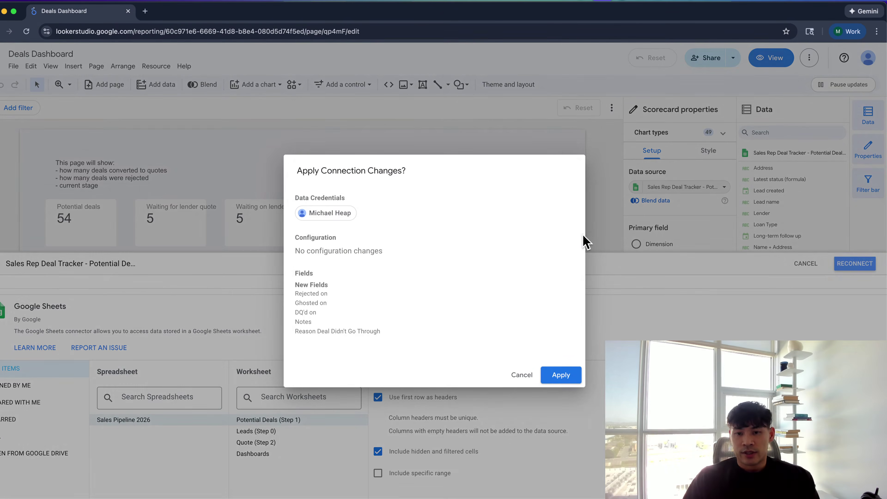
pyautogui.moveTo(295, 290); pyautogui.dragTo(373, 345)
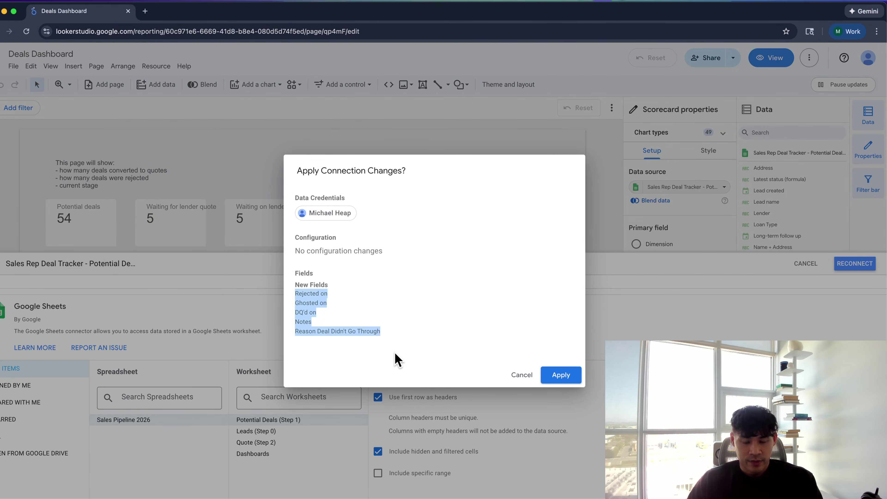
pyautogui.click(566, 379)
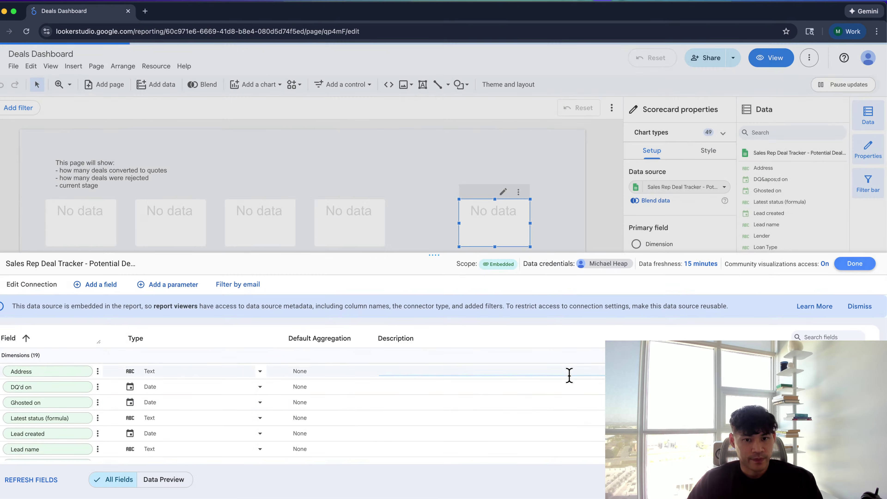
pyautogui.click(852, 266)
# Set a scorecard's metric to Rejected on with Count aggregation
pyautogui.click(660, 278)
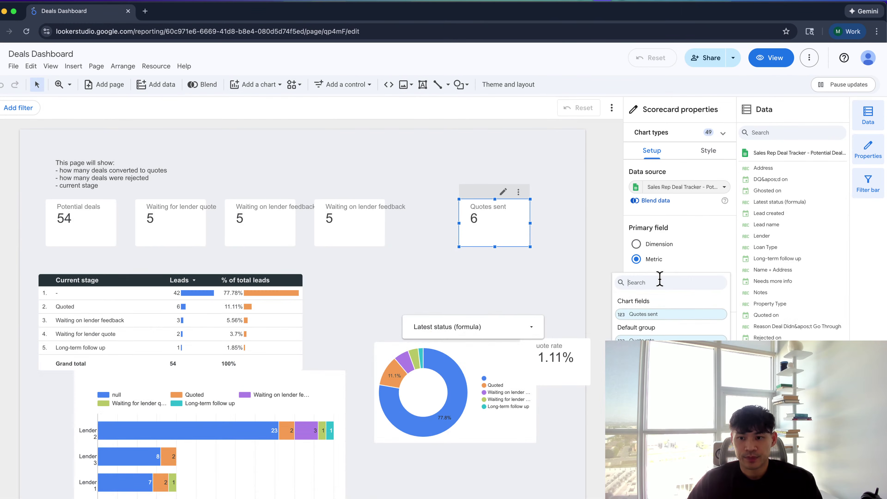
pyautogui.click(653, 313)
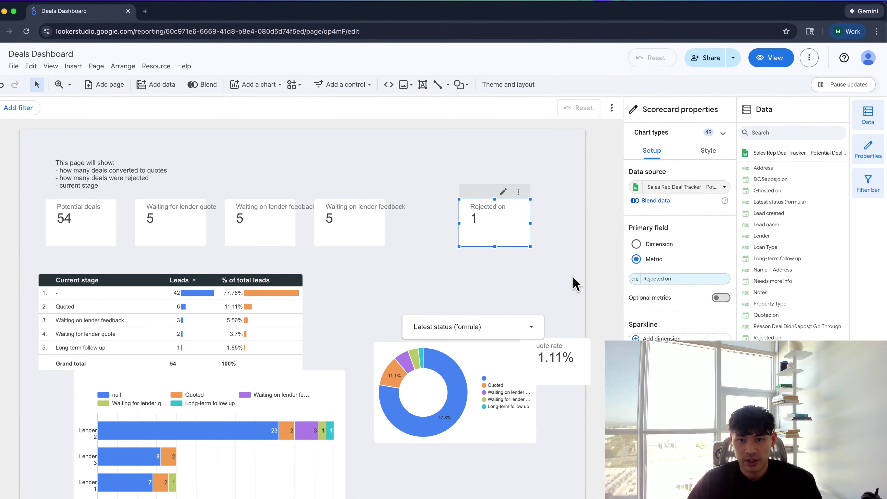
pyautogui.click(634, 279)
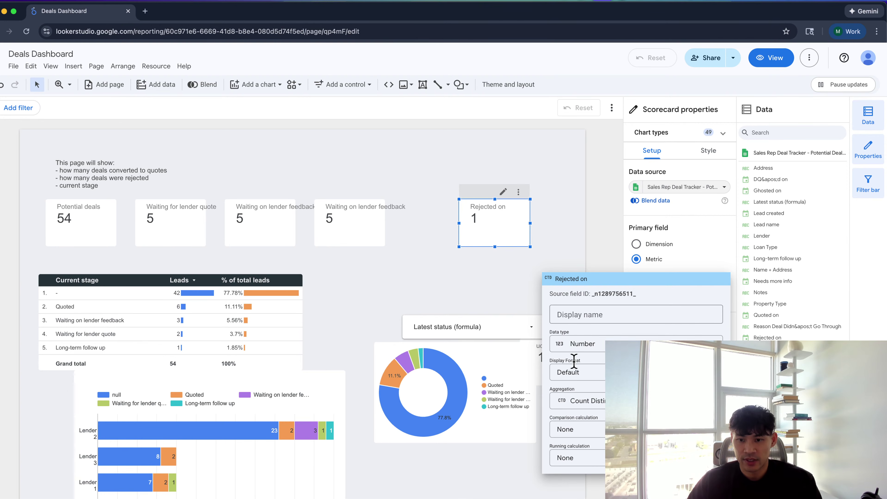
pyautogui.click(580, 400)
pyautogui.click(576, 308)
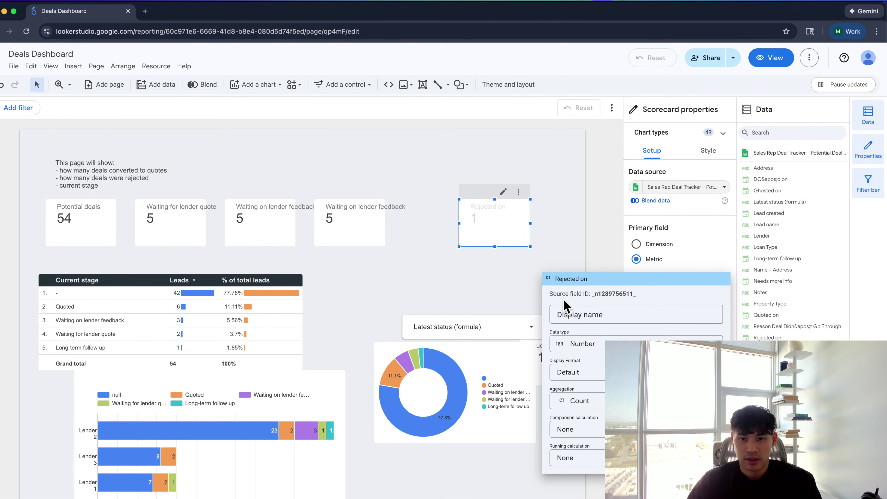
pyautogui.click(515, 284)
# Make the fourth scorecard show Quoted on with Count aggregation, reading 6
pyautogui.click(119, 228)
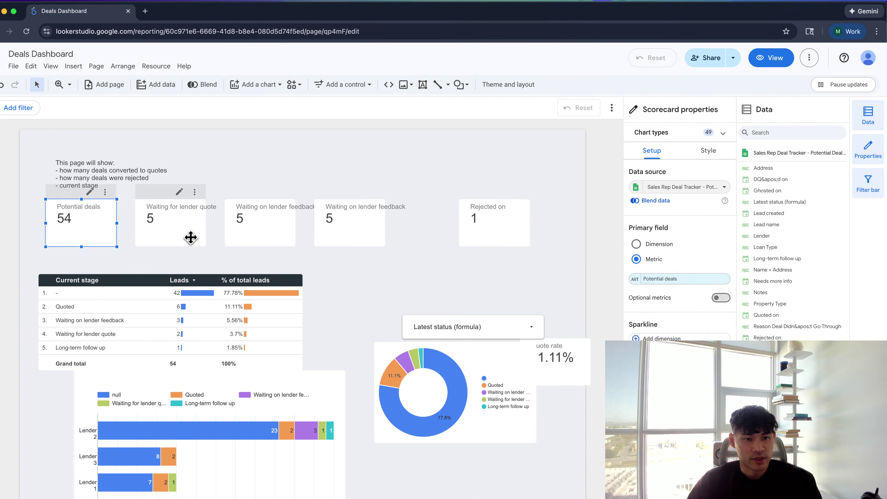
pyautogui.click(190, 237)
pyautogui.click(344, 230)
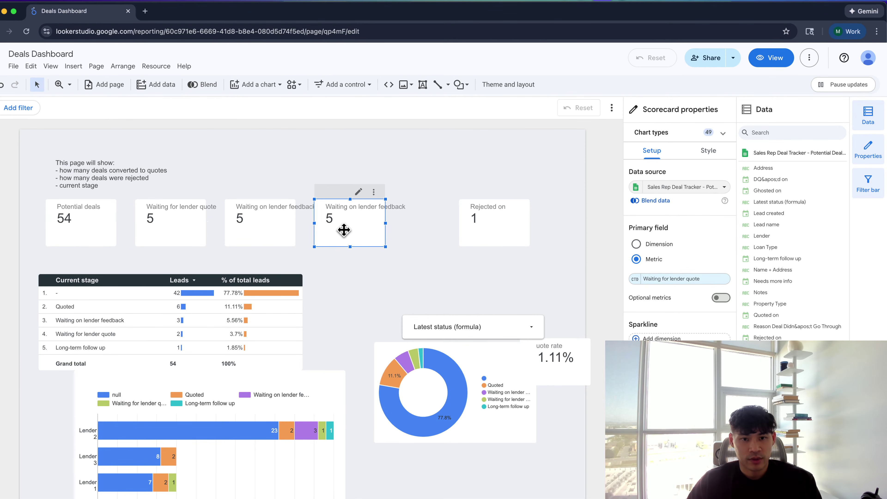
pyautogui.click(679, 279)
pyautogui.write('qu')
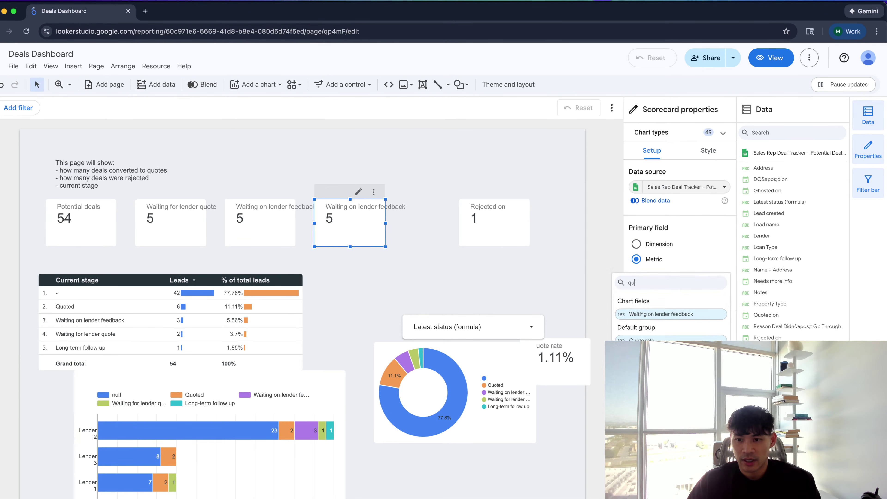
pyautogui.write('o')
pyautogui.click(657, 329)
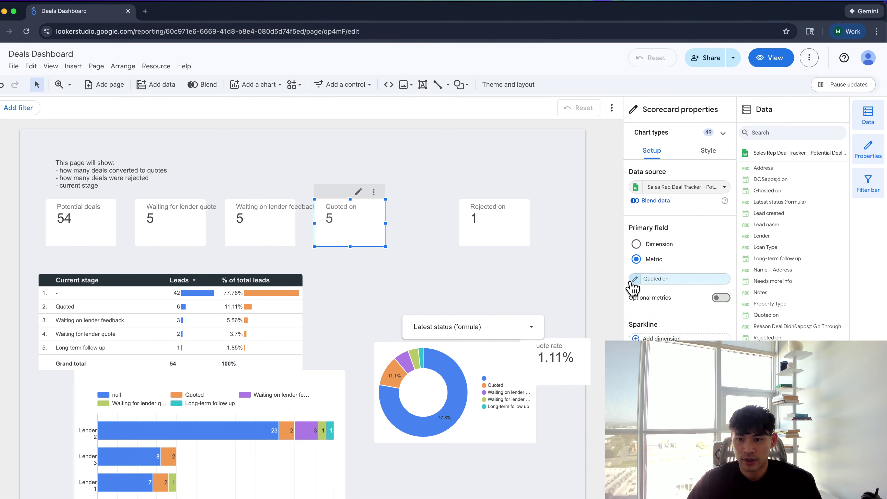
pyautogui.click(634, 279)
pyautogui.click(594, 401)
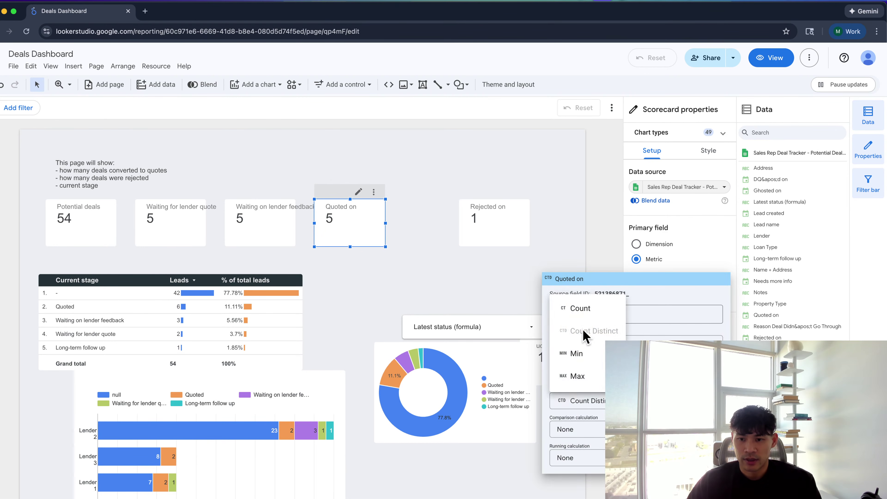
pyautogui.click(580, 308)
pyautogui.click(481, 288)
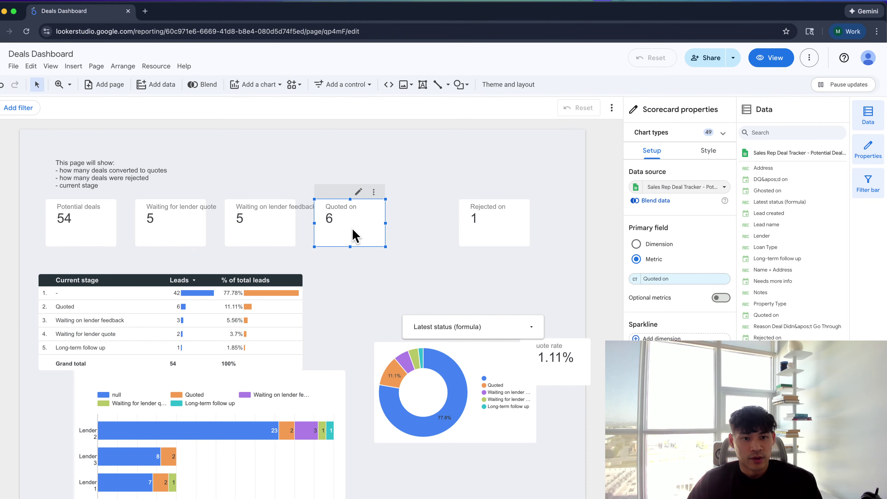
# Change the third scorecard's metric to Quote rate
pyautogui.click(291, 227)
pyautogui.click(660, 280)
pyautogui.write('quo')
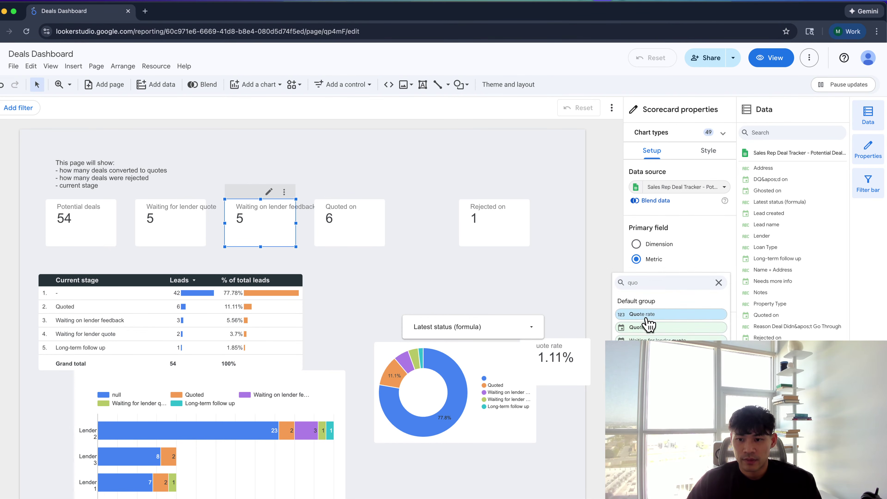
pyautogui.click(647, 322)
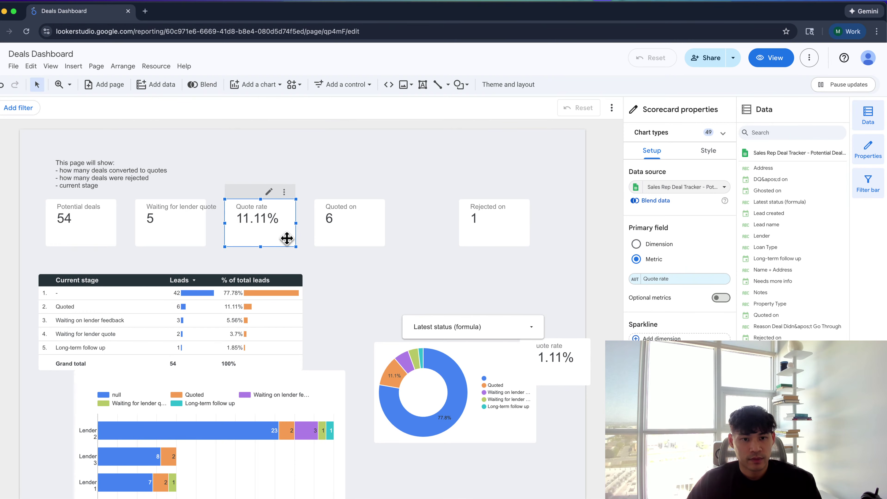
# Move Quote rate below Quoted on and push the stage table further down
pyautogui.moveTo(287, 239); pyautogui.dragTo(332, 286)
pyautogui.moveTo(241, 304); pyautogui.dragTo(242, 392)
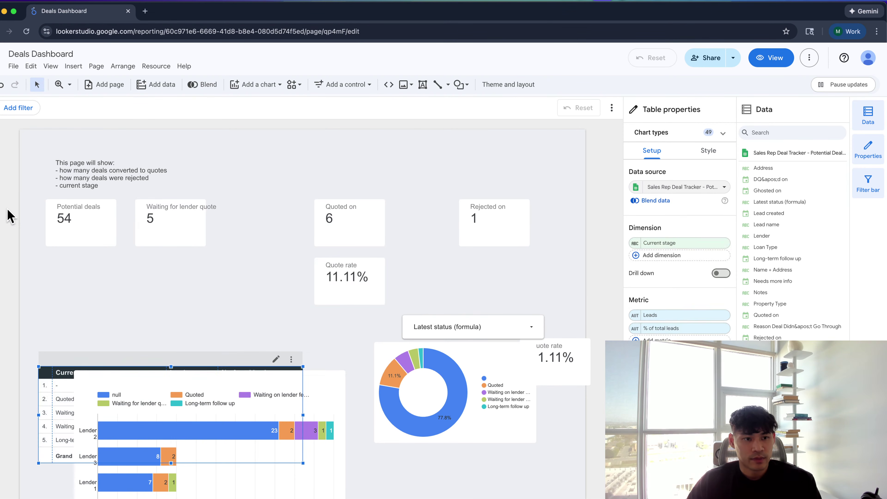
pyautogui.moveTo(460, 281); pyautogui.dragTo(461, 281)
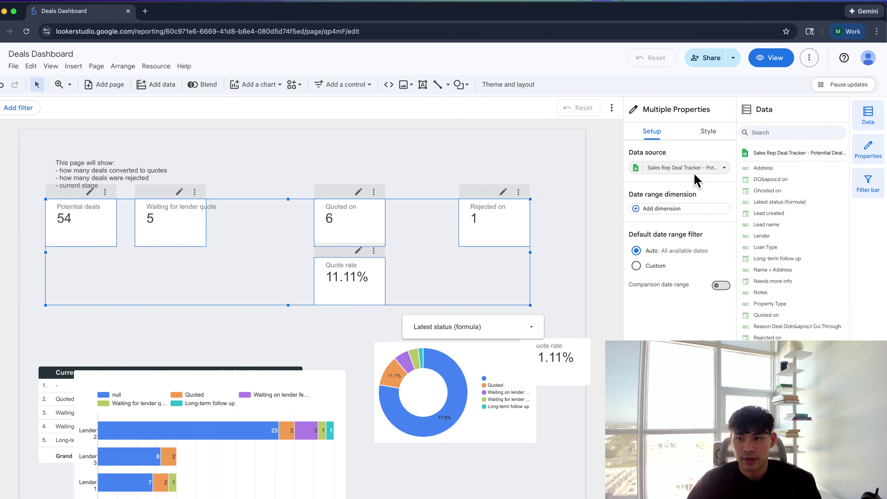
pyautogui.click(707, 132)
pyautogui.scroll(-5, 681, 315)
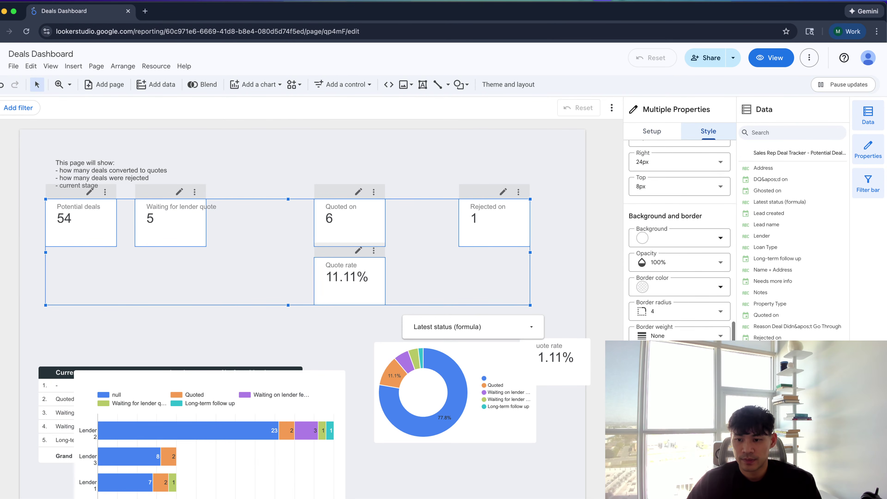
pyautogui.click(528, 279)
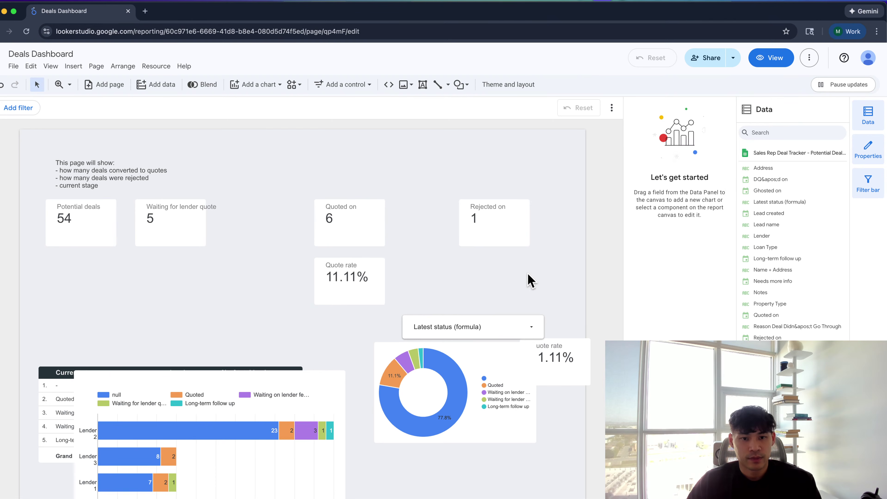
pyautogui.click(364, 288)
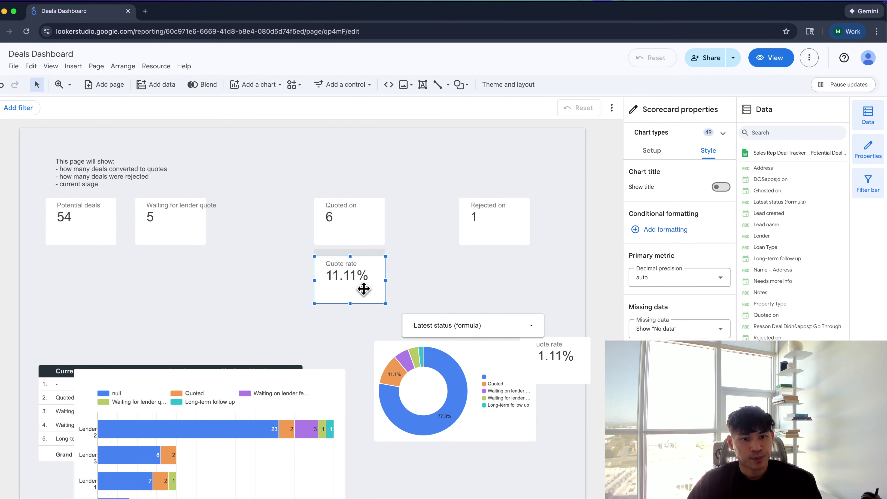
pyautogui.click(349, 254)
pyautogui.scroll(-3, 291, 326)
# Move the bar chart down, Latest status filter to top right, stage table under scorecards
pyautogui.click(291, 376)
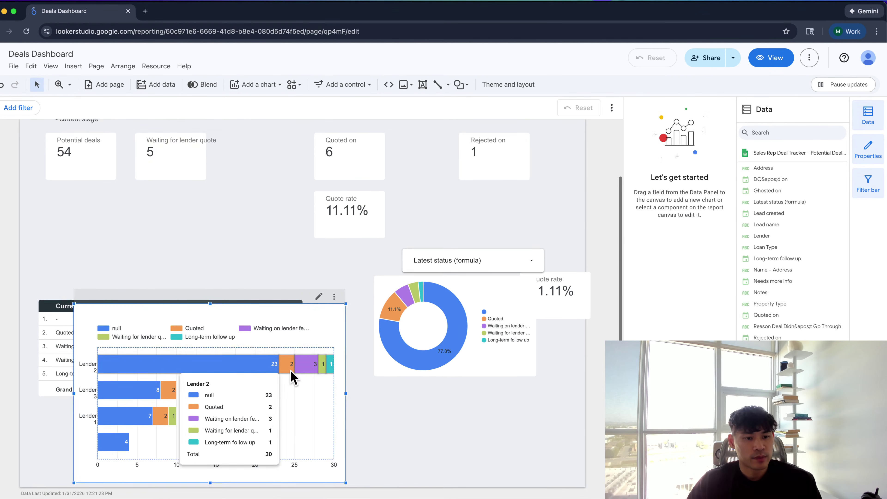
pyautogui.moveTo(291, 376); pyautogui.dragTo(388, 458)
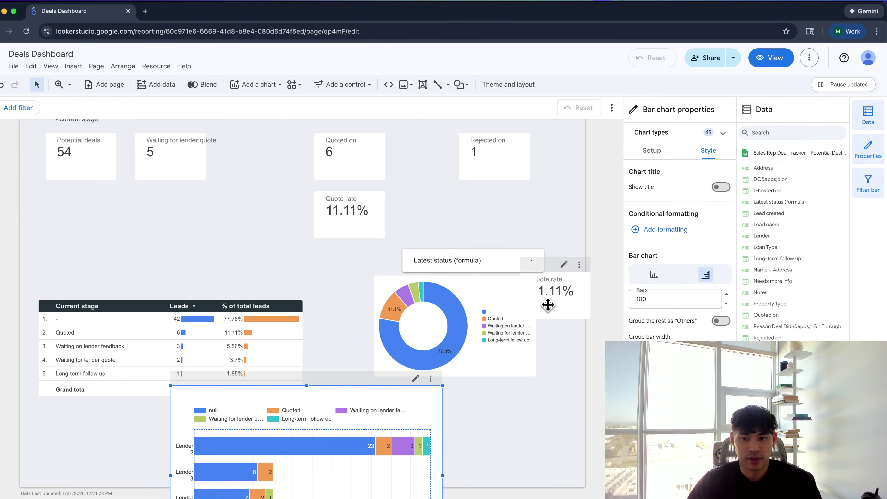
pyautogui.moveTo(550, 301); pyautogui.dragTo(549, 358)
pyautogui.scroll(2, 454, 278)
pyautogui.scroll(1, 453, 278)
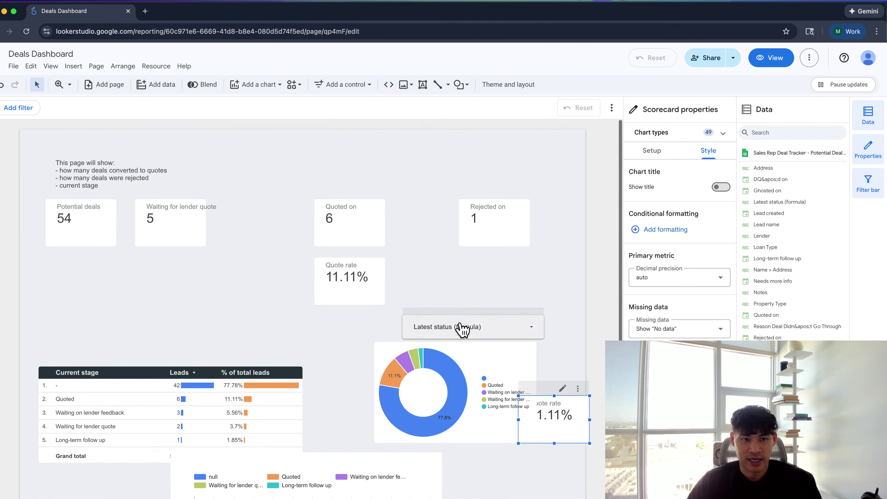
pyautogui.moveTo(461, 328); pyautogui.dragTo(487, 152)
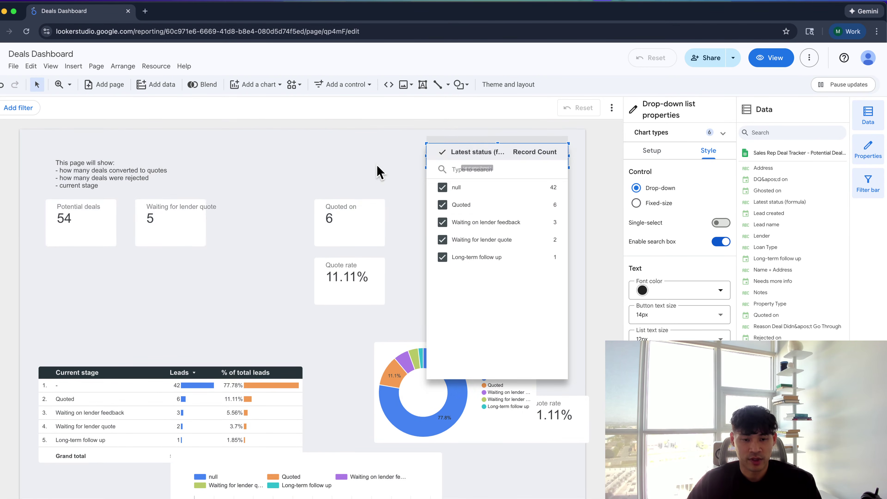
pyautogui.click(285, 207)
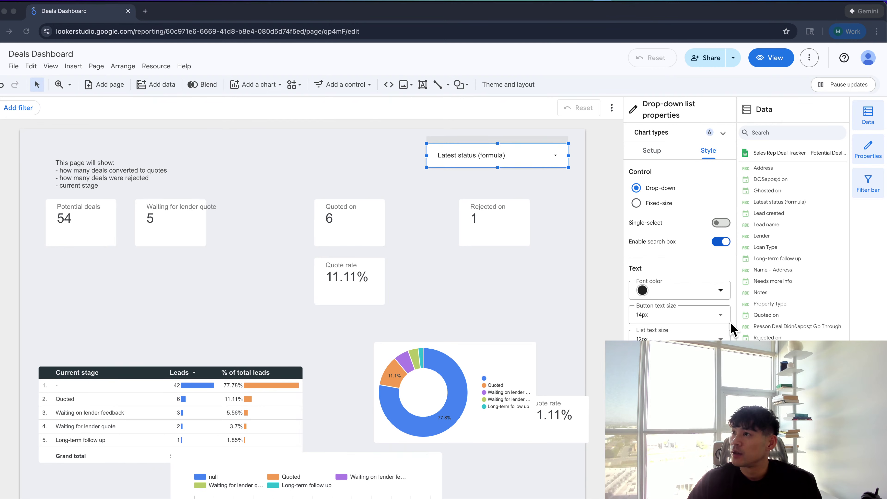
pyautogui.moveTo(235, 378); pyautogui.dragTo(224, 304)
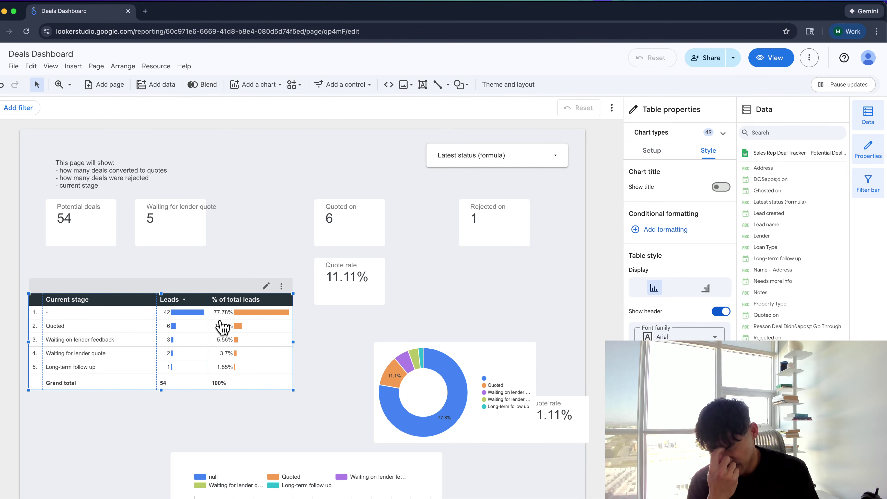
pyautogui.moveTo(222, 327)
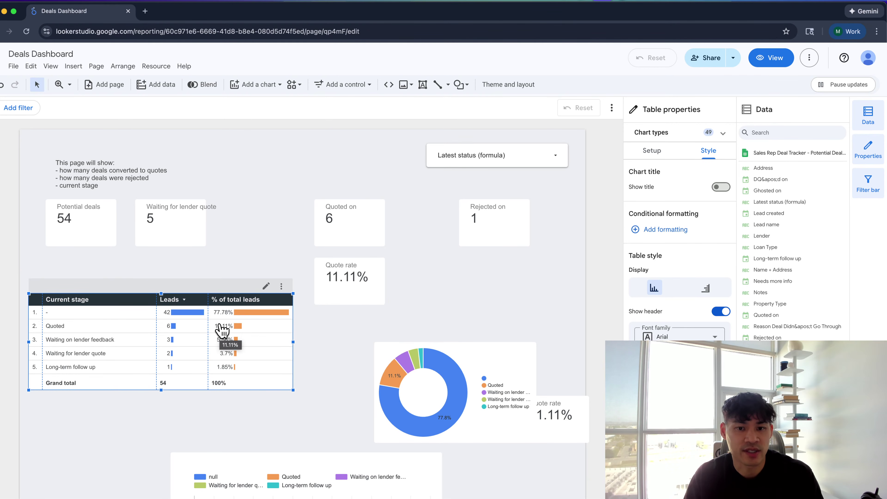
pyautogui.press('super+grave')
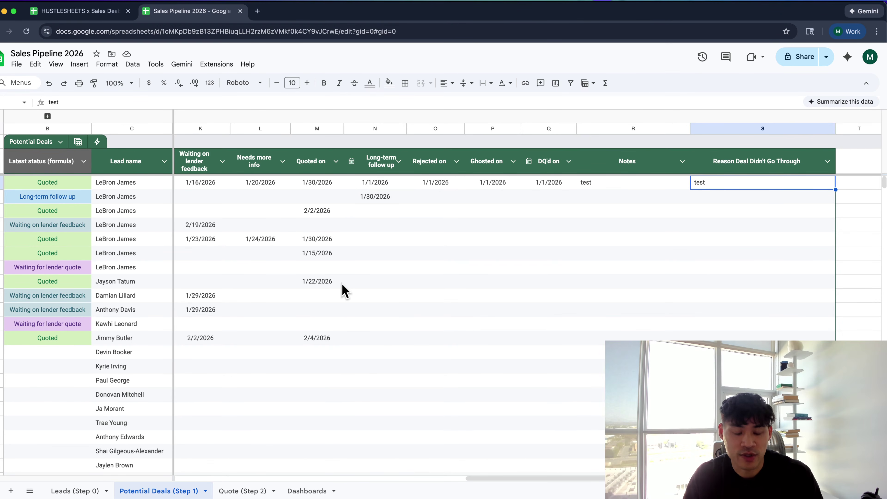
# Drag the stage-by-lender bar chart up and left toward the stage table
pyautogui.press('super+grave')
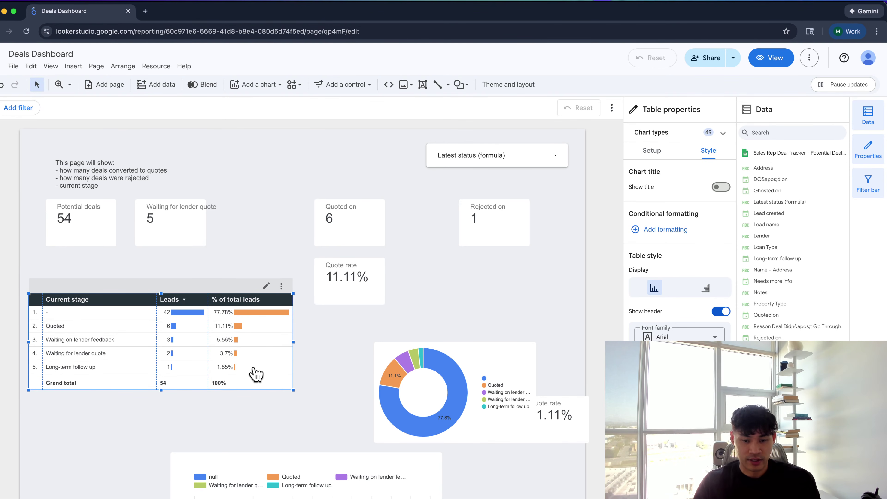
pyautogui.scroll(-2, 275, 437)
pyautogui.scroll(-4, 274, 419)
pyautogui.moveTo(273, 406); pyautogui.dragTo(232, 316)
pyautogui.scroll(2, 228, 321)
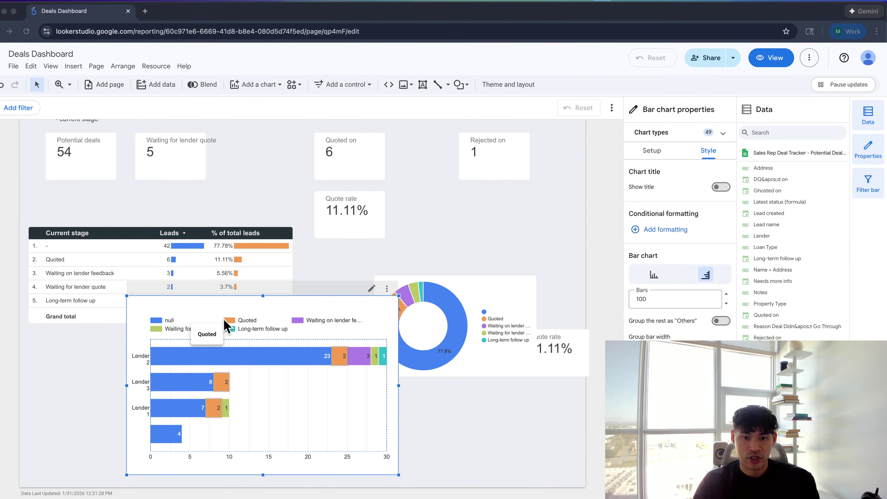
pyautogui.press('super+grave')
# Scroll across the Potential Deals columns from Address to Reason Deal Didn't Go Through
pyautogui.hscroll(-5, 225, 325)
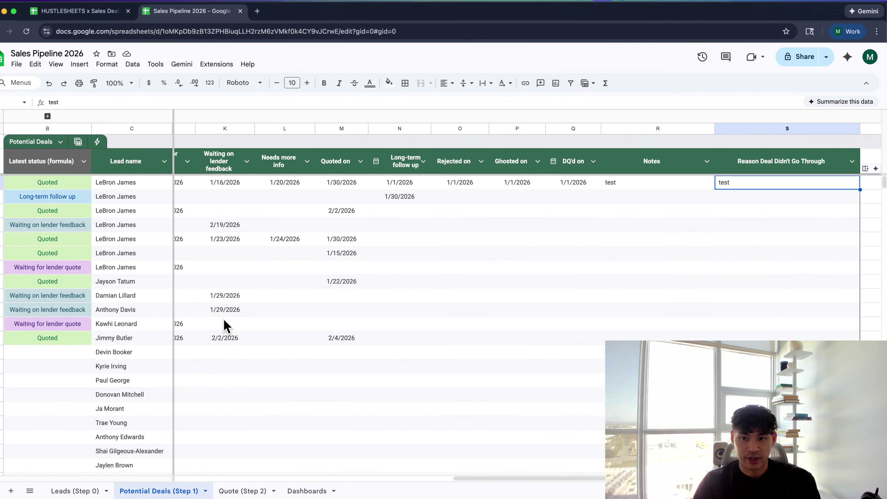
pyautogui.hscroll(-5, 224, 325)
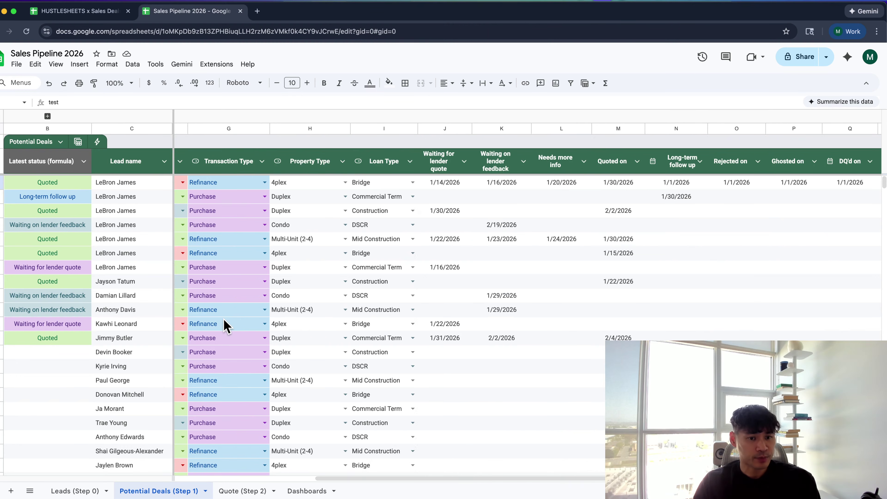
pyautogui.hscroll(-5, 225, 326)
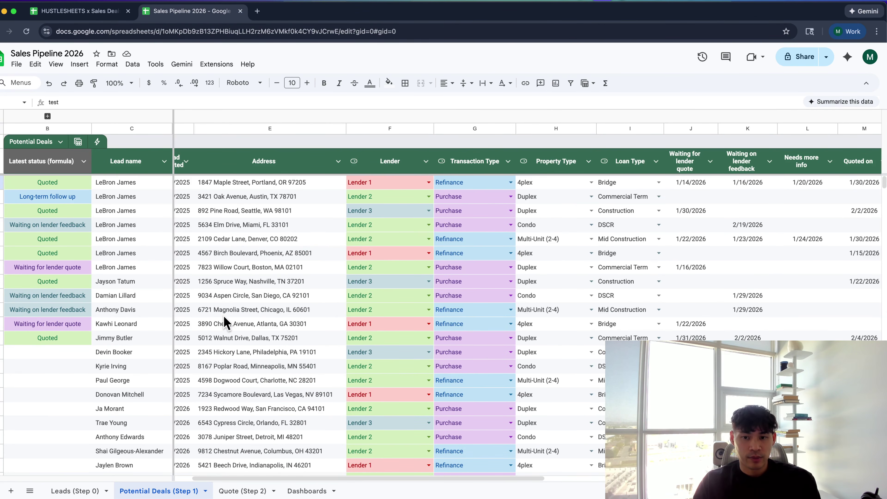
pyautogui.click(224, 316)
pyautogui.hscroll(10, 224, 323)
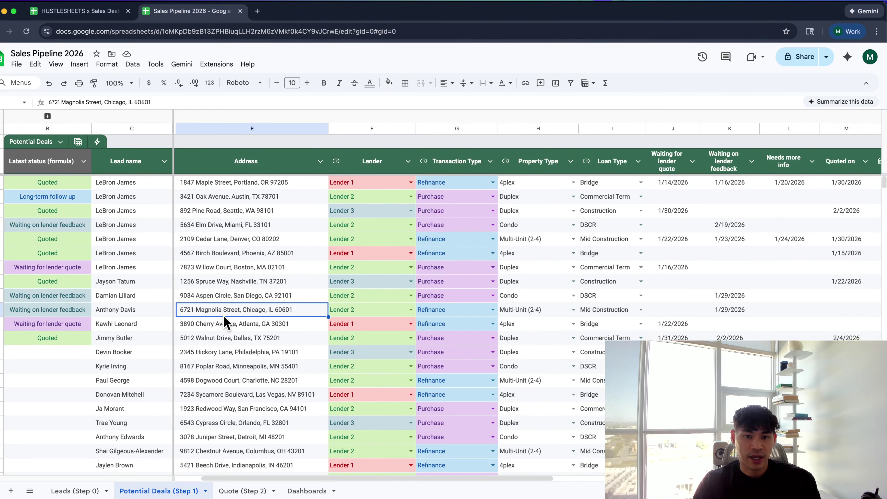
pyautogui.hscroll(5, 225, 323)
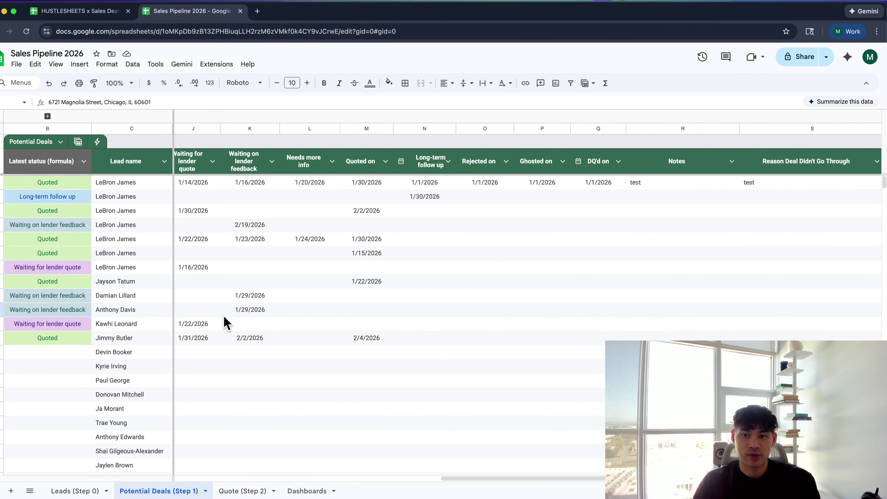
pyautogui.hscroll(-3, 226, 323)
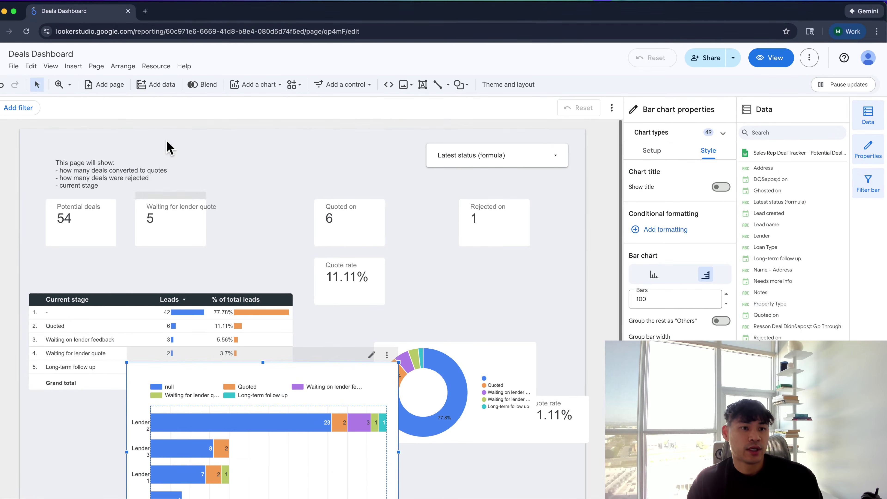
# Add a date range control to the report canvas
pyautogui.click(73, 66)
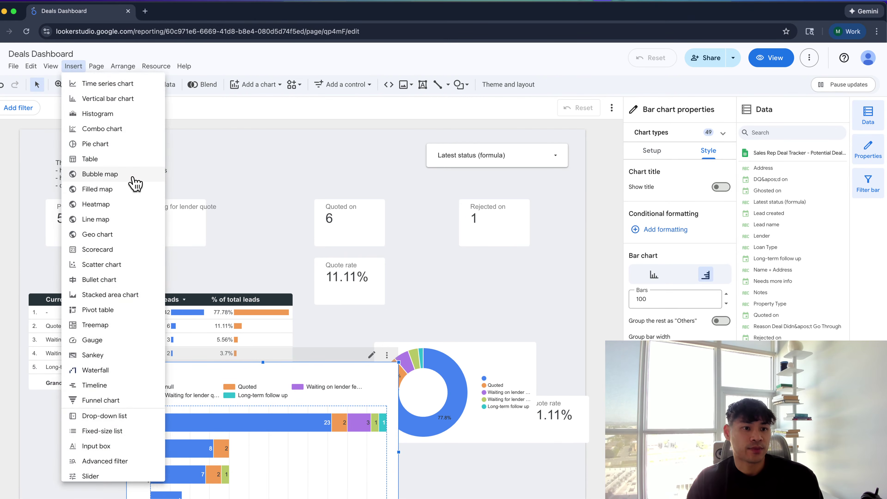
pyautogui.scroll(-1, 117, 415)
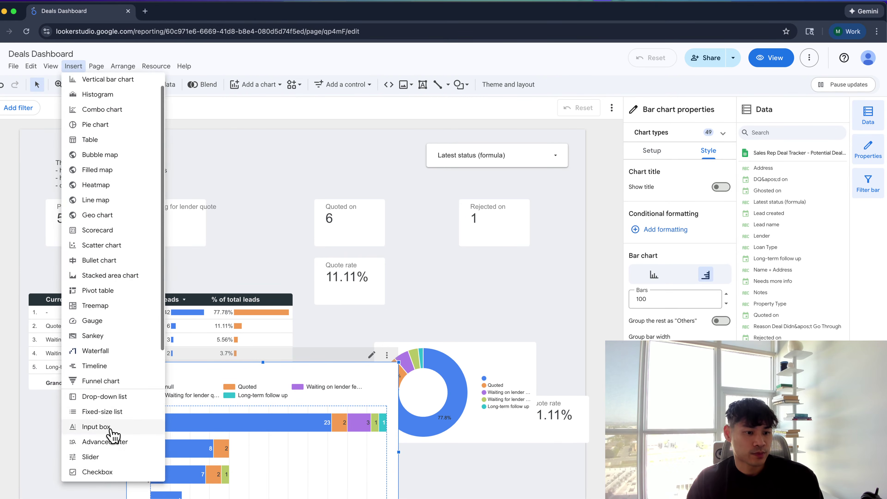
pyautogui.scroll(-3, 114, 384)
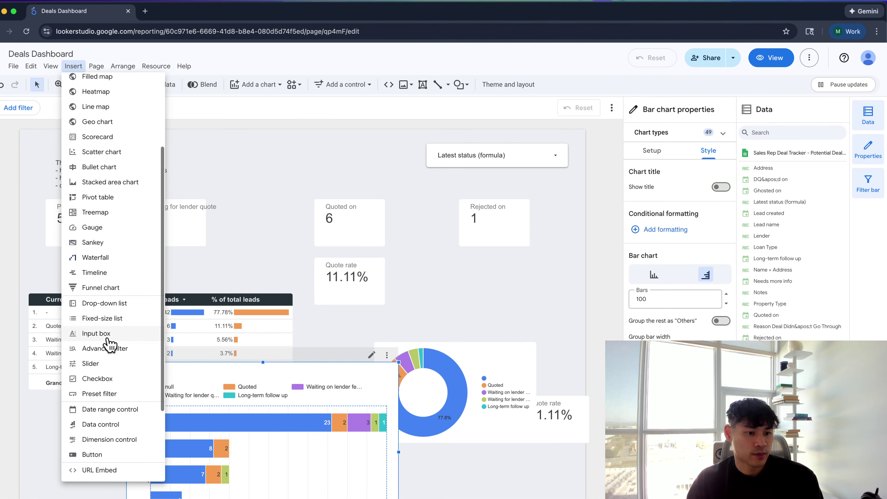
pyautogui.click(117, 414)
pyautogui.click(256, 137)
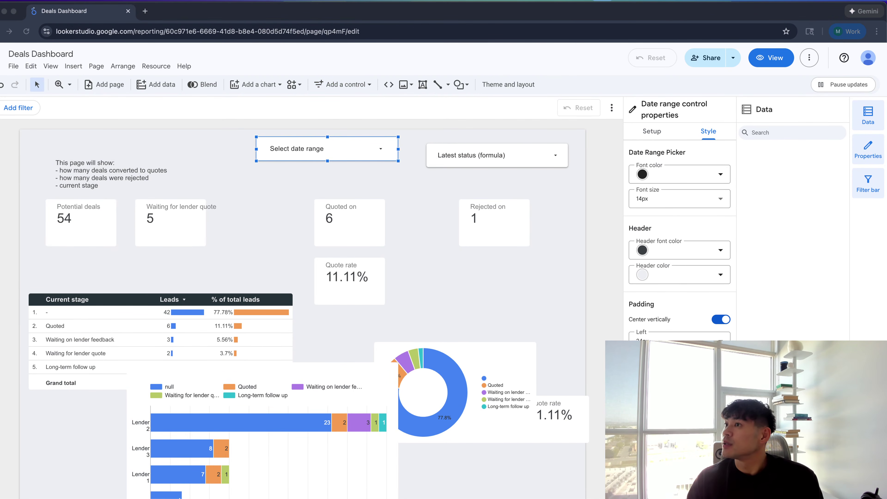
# Set the control's default to Last 30 days including today, giving Jan 2–31, 2026
pyautogui.click(653, 147)
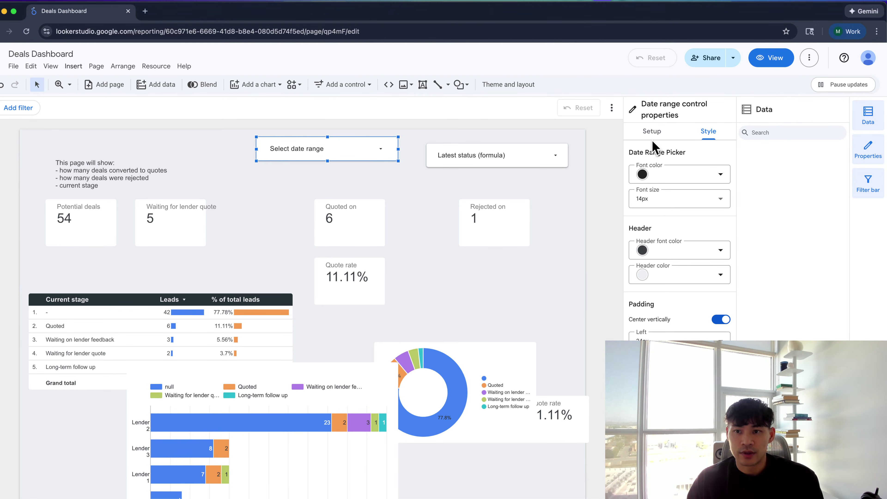
pyautogui.click(685, 173)
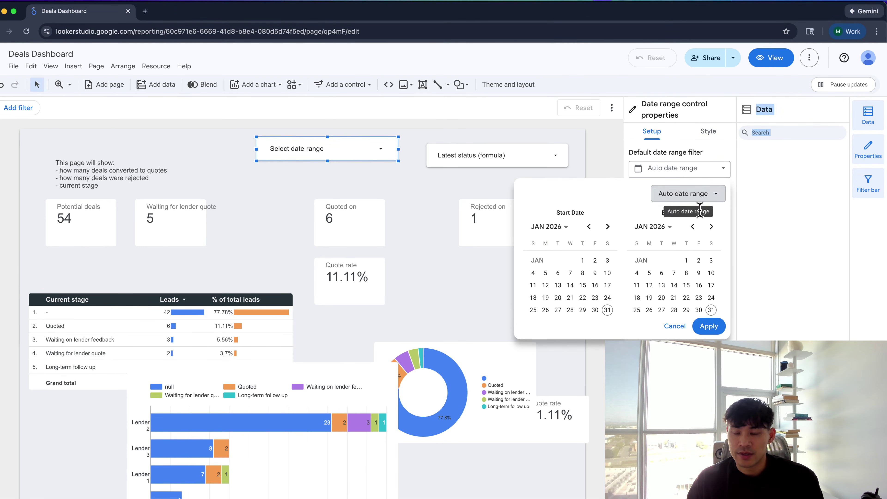
pyautogui.click(699, 203)
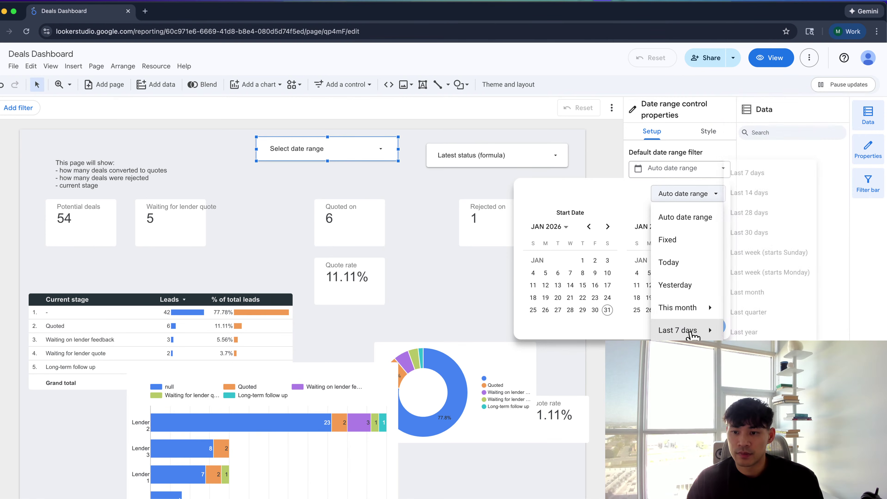
pyautogui.moveTo(716, 334)
pyautogui.click(754, 217)
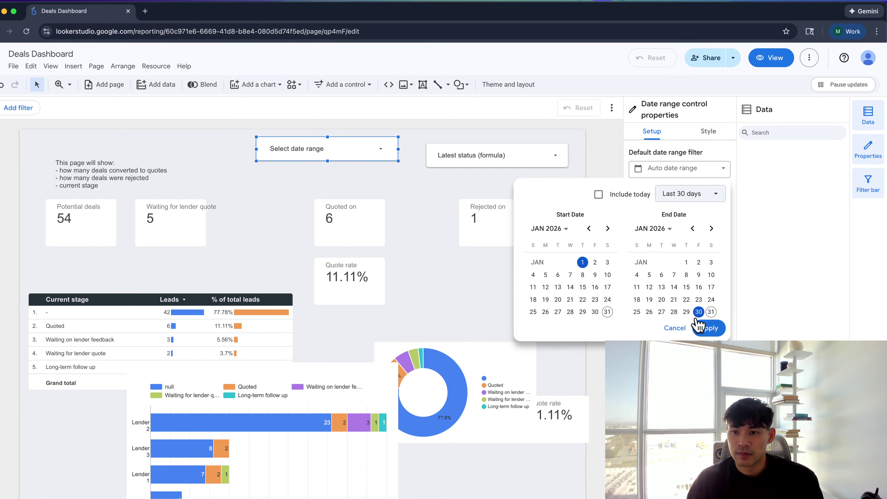
pyautogui.click(613, 195)
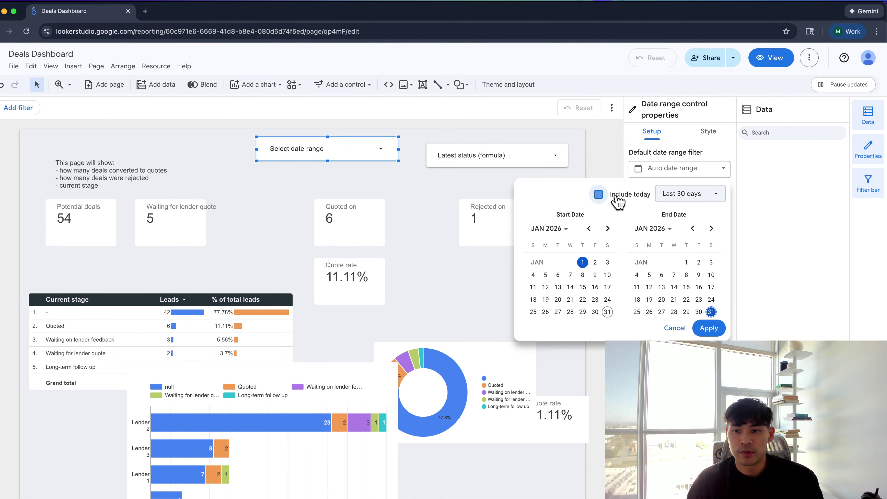
pyautogui.click(707, 328)
# Move the date range control to the top right, then return to the Sales Pipeline 2026 sheet
pyautogui.click(456, 159)
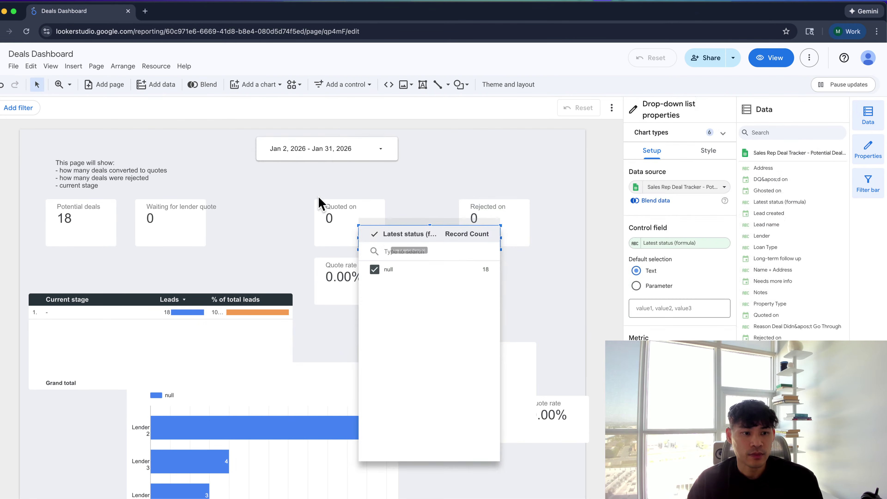
pyautogui.moveTo(334, 158); pyautogui.dragTo(508, 164)
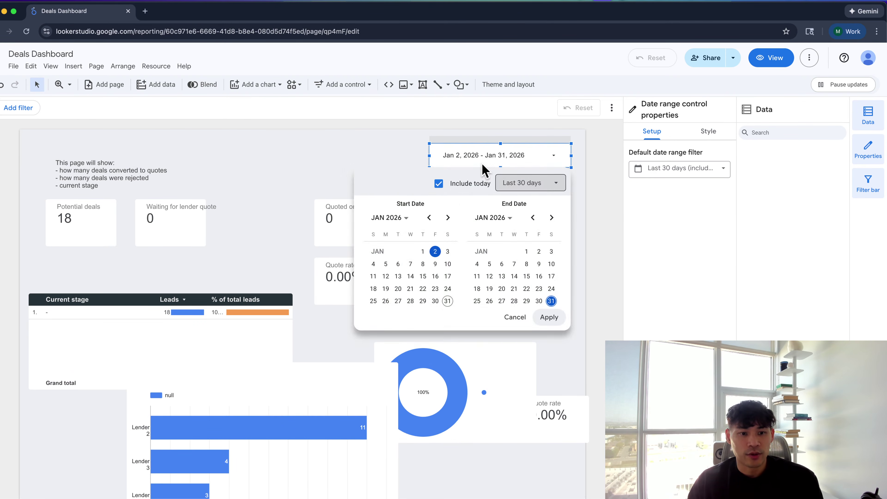
pyautogui.click(277, 318)
pyautogui.scroll(-5, 687, 326)
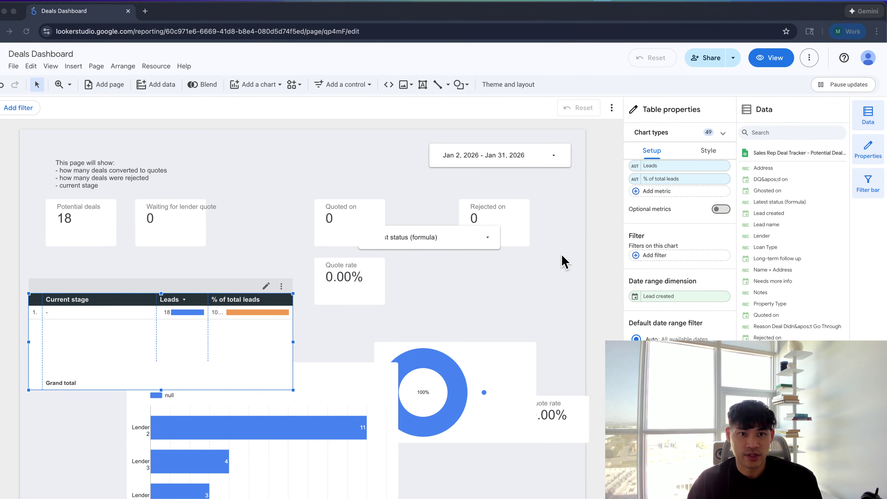
pyautogui.press('super+grave')
pyautogui.hscroll(-10, 433, 234)
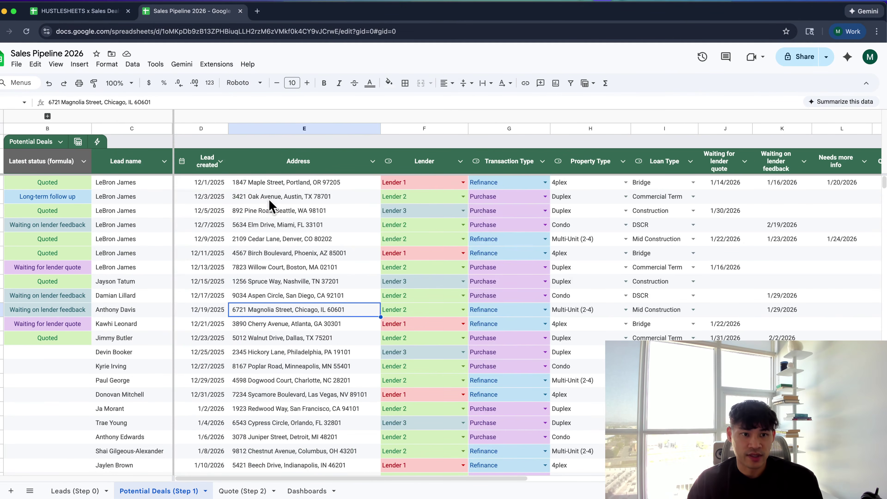
pyautogui.scroll(-10, 244, 234)
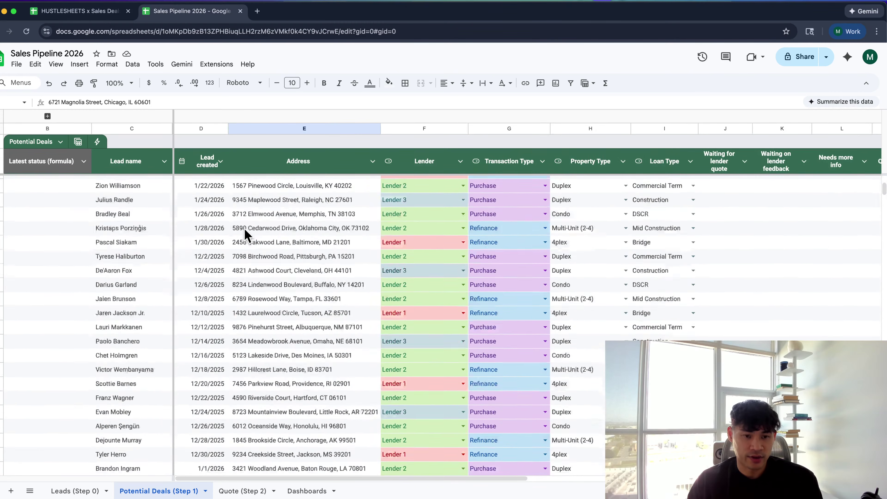
pyautogui.scroll(10, 247, 235)
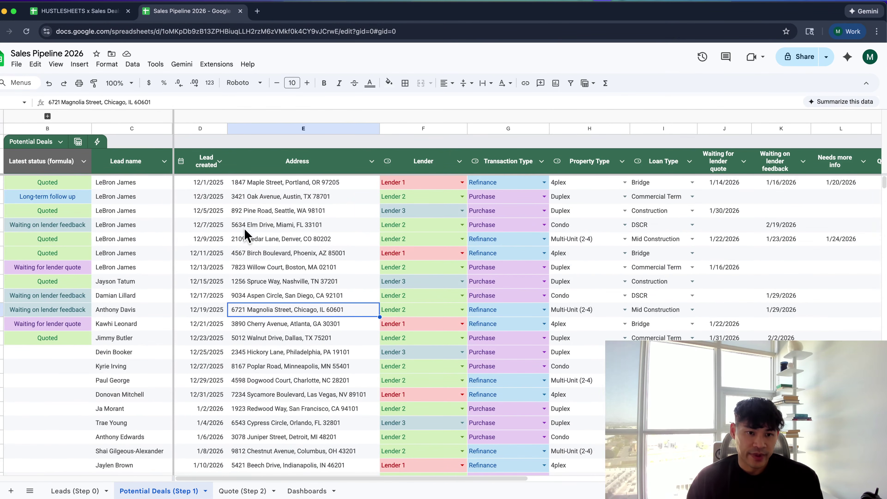
pyautogui.hscroll(3, 559, 276)
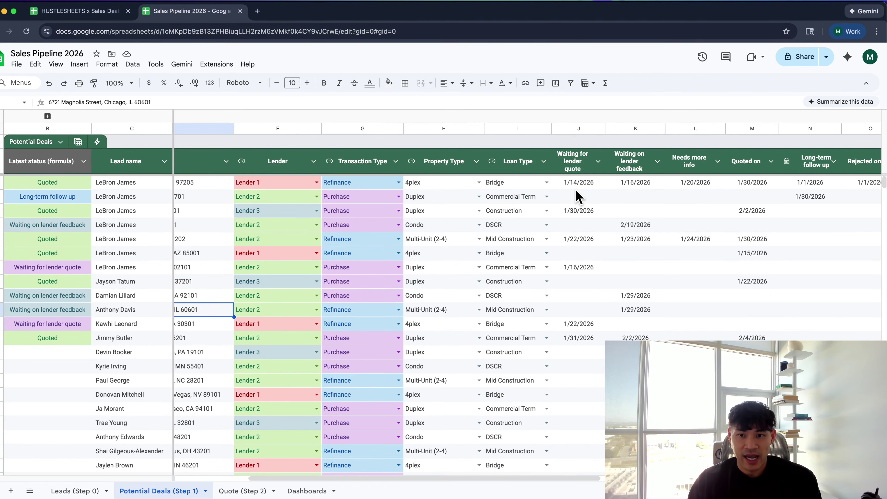
pyautogui.moveTo(577, 183); pyautogui.dragTo(594, 369)
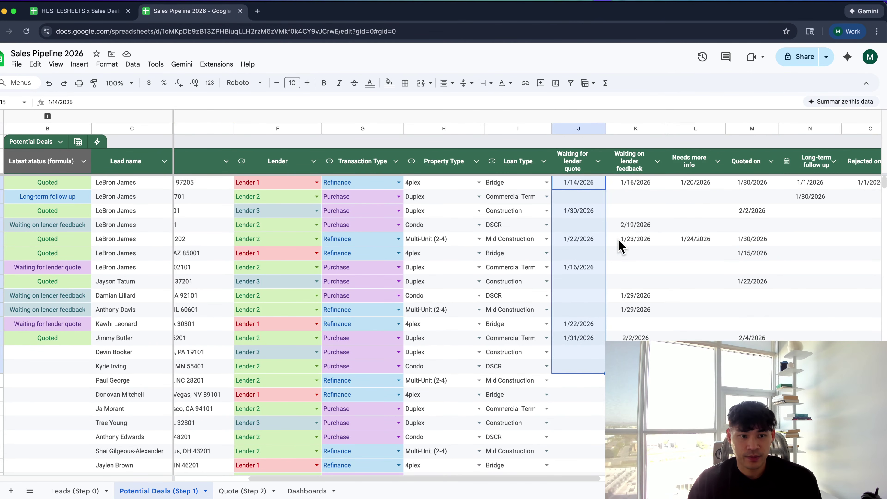
pyautogui.hscroll(1, 620, 245)
pyautogui.press('Right')
pyautogui.moveTo(625, 182); pyautogui.dragTo(625, 338)
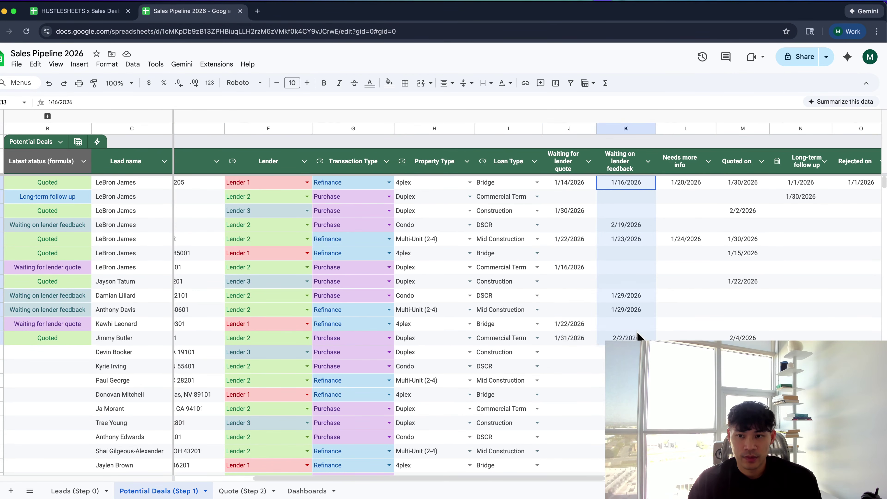
pyautogui.moveTo(672, 183); pyautogui.dragTo(689, 330)
pyautogui.moveTo(737, 183); pyautogui.dragTo(739, 367)
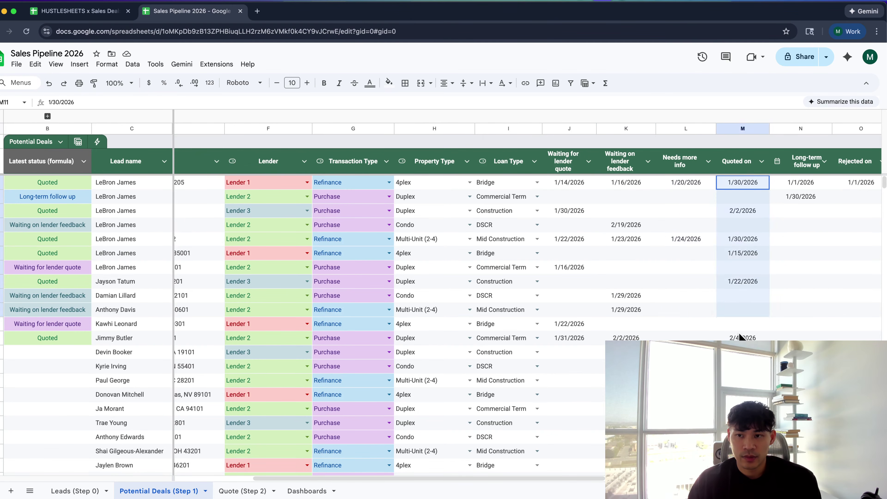
pyautogui.hscroll(3, 736, 319)
pyautogui.moveTo(676, 196); pyautogui.dragTo(683, 300)
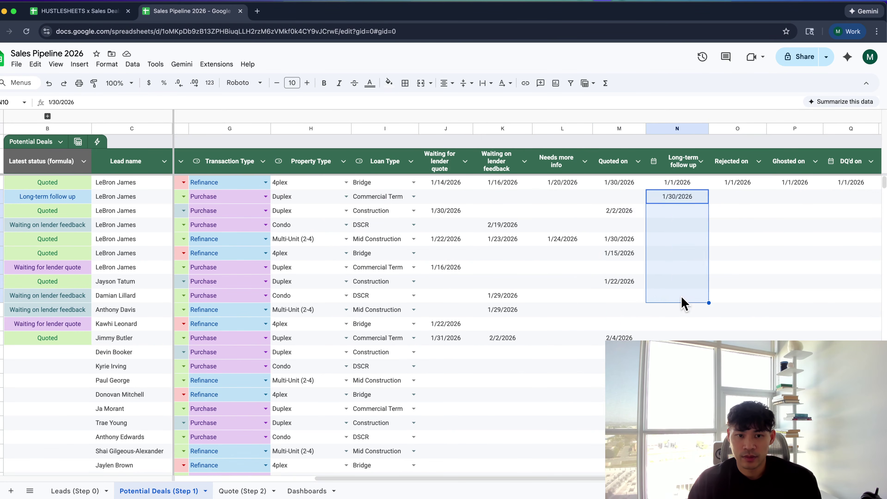
pyautogui.hscroll(-5, 666, 284)
pyautogui.hscroll(-1, 665, 284)
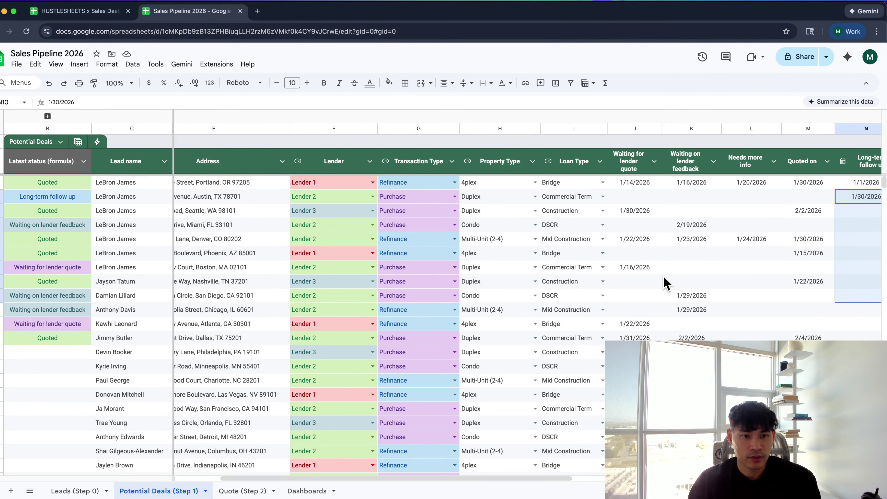
# Make the Waiting for lender quote scorecard count its own date field, showing 5
pyautogui.press('super+grave')
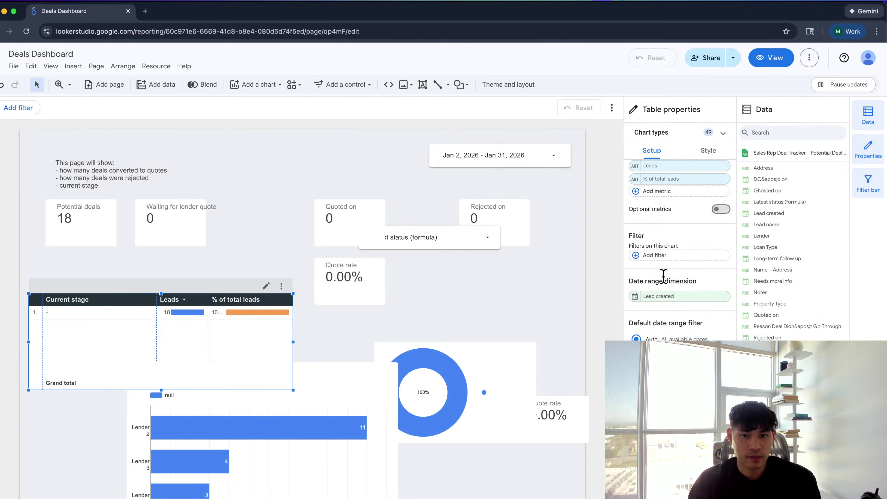
pyautogui.moveTo(170, 326); pyautogui.dragTo(188, 321)
pyautogui.click(106, 227)
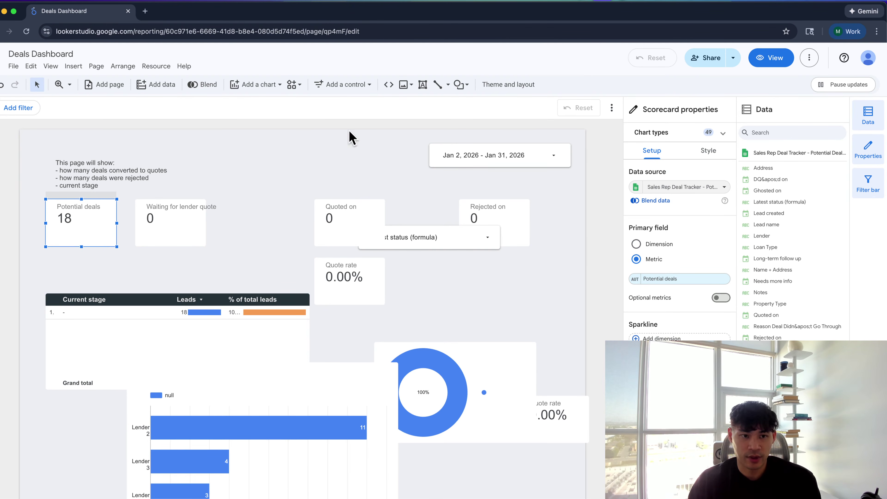
pyautogui.click(174, 224)
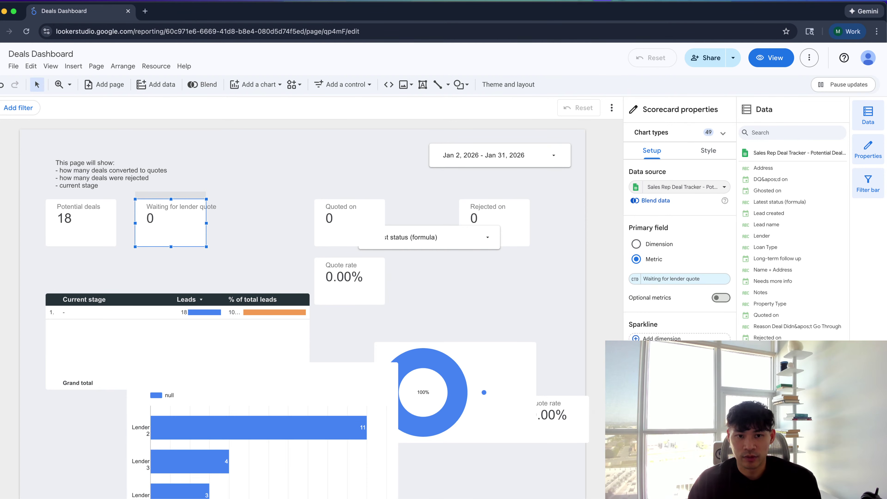
pyautogui.click(679, 279)
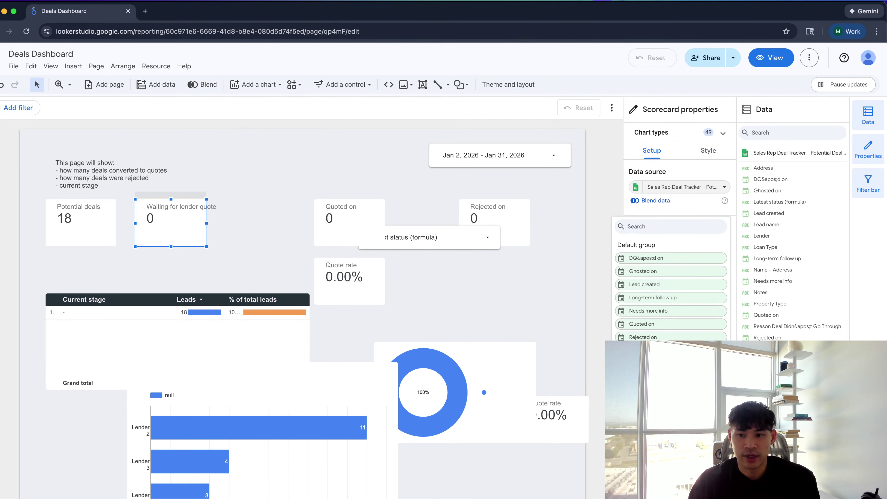
pyautogui.write('w')
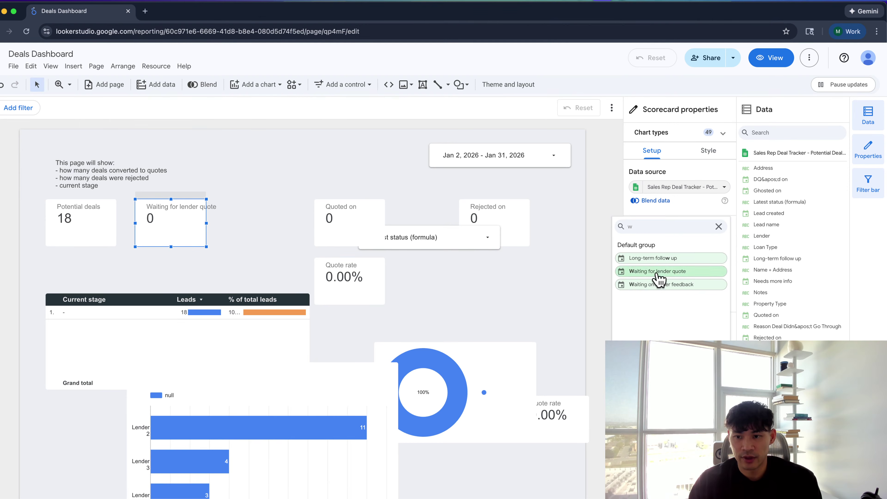
pyautogui.click(656, 271)
# Switch the Quoted on and Rejected on scorecards to their own date fields, showing 4 and 0
pyautogui.click(369, 234)
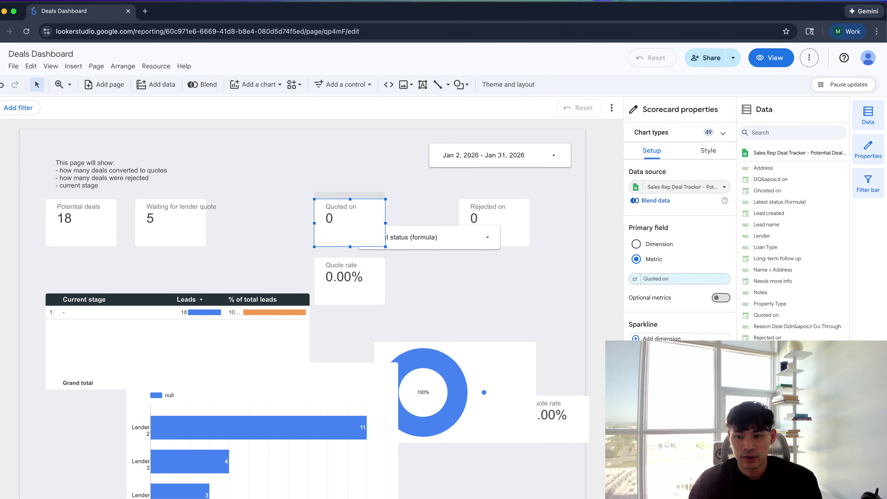
pyautogui.click(664, 279)
pyautogui.write('quo')
pyautogui.click(641, 259)
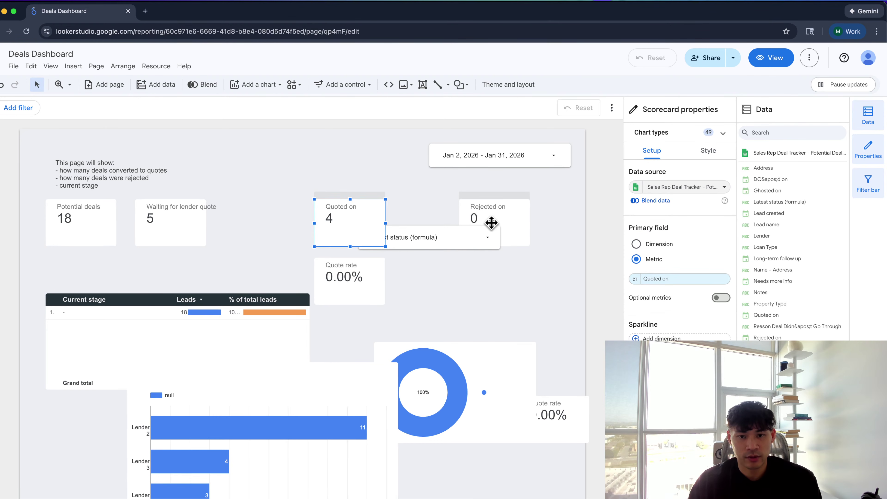
pyautogui.click(508, 237)
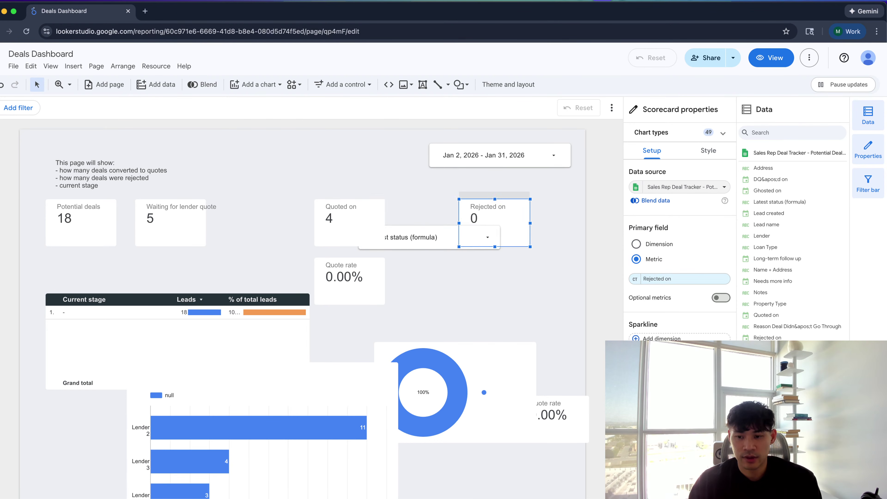
pyautogui.click(663, 279)
pyautogui.write('re')
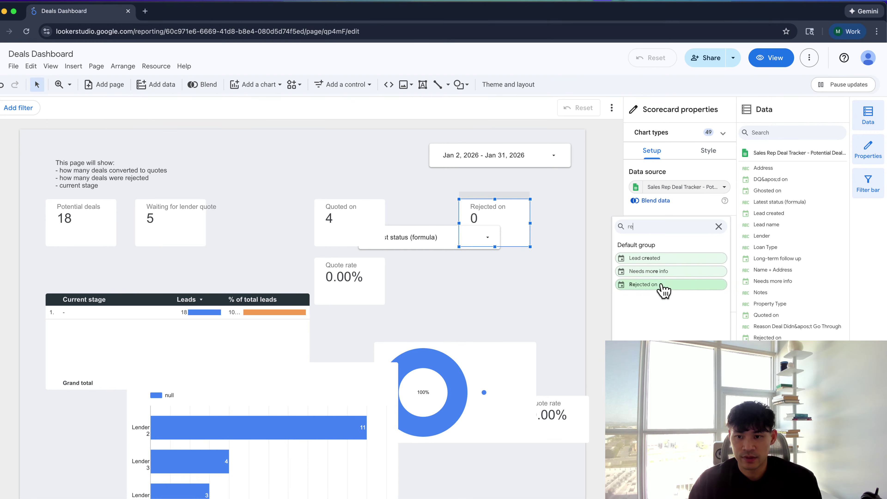
pyautogui.click(661, 285)
# Inspect the Quote rate and Quoted on scorecards' settings
pyautogui.click(360, 254)
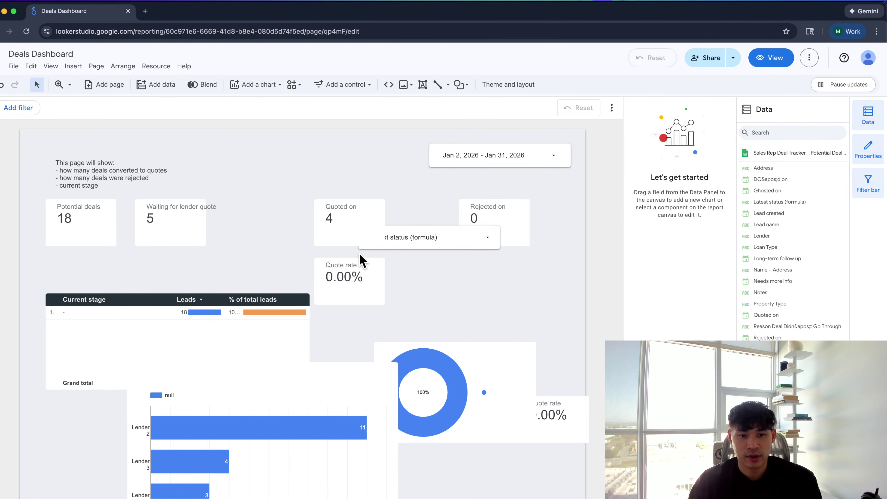
pyautogui.click(362, 260)
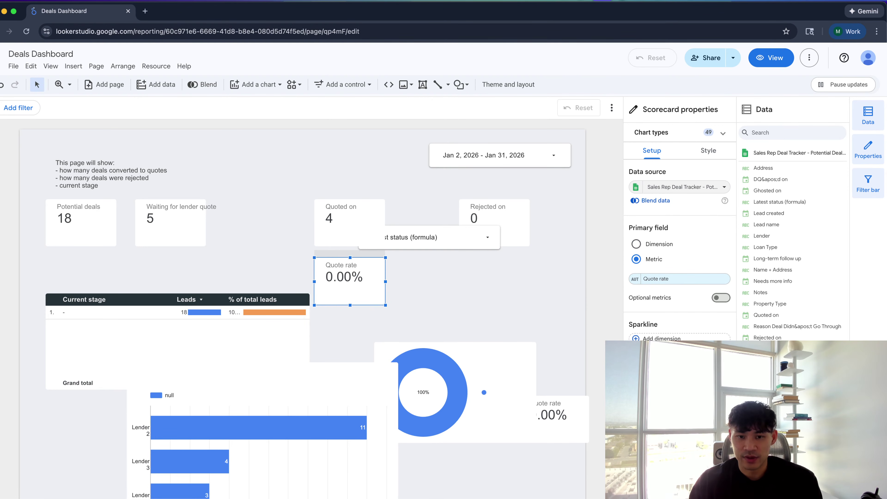
pyautogui.scroll(-1, 680, 250)
pyautogui.scroll(1, 680, 250)
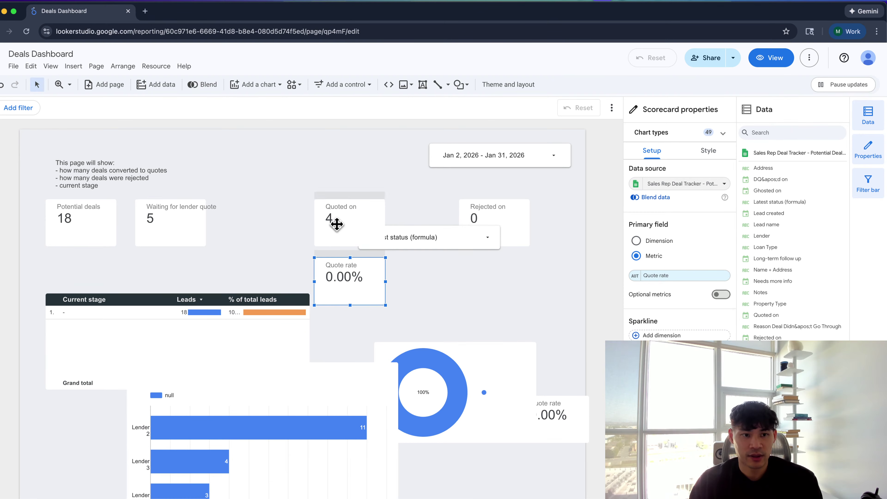
pyautogui.click(335, 224)
# Duplicate the Quoted on scorecard below Potential deals and assign its date field (0)
pyautogui.press('super+v')
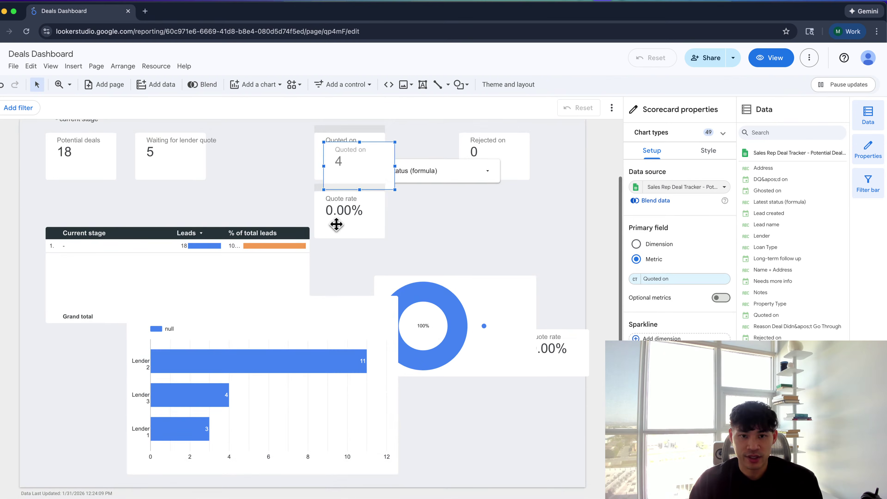
pyautogui.moveTo(366, 155); pyautogui.dragTo(71, 187)
pyautogui.click(679, 379)
pyautogui.click(647, 298)
# Shift the Quote rate scorecard left under Waiting for lender quote, then return to the pipeline sheet
pyautogui.rightClick(312, 204)
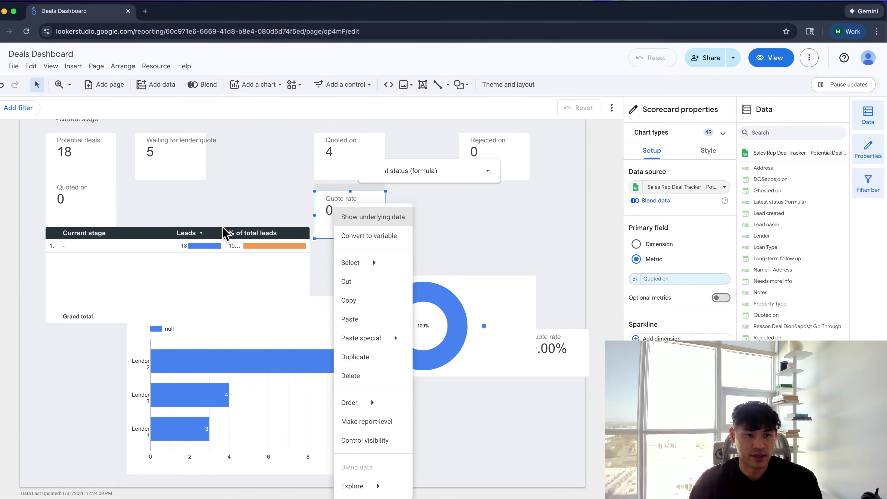
pyautogui.click(323, 212)
pyautogui.moveTo(323, 212); pyautogui.dragTo(225, 198)
pyautogui.click(88, 144)
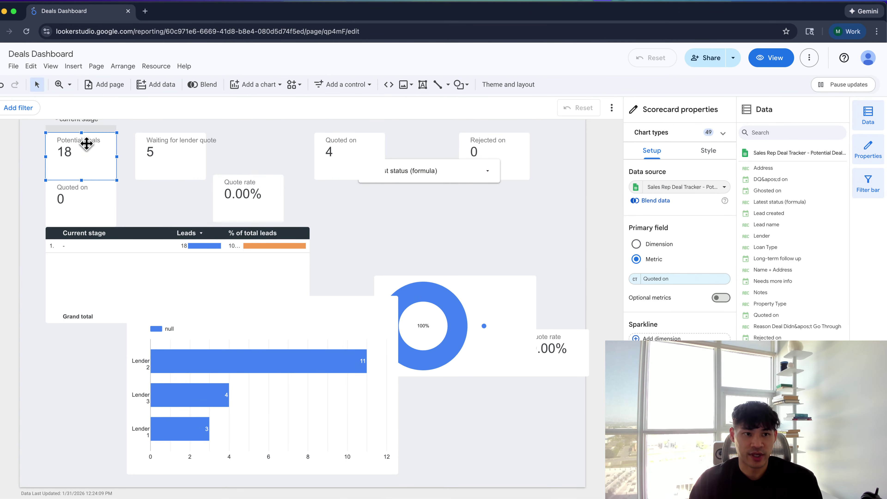
pyautogui.click(379, 165)
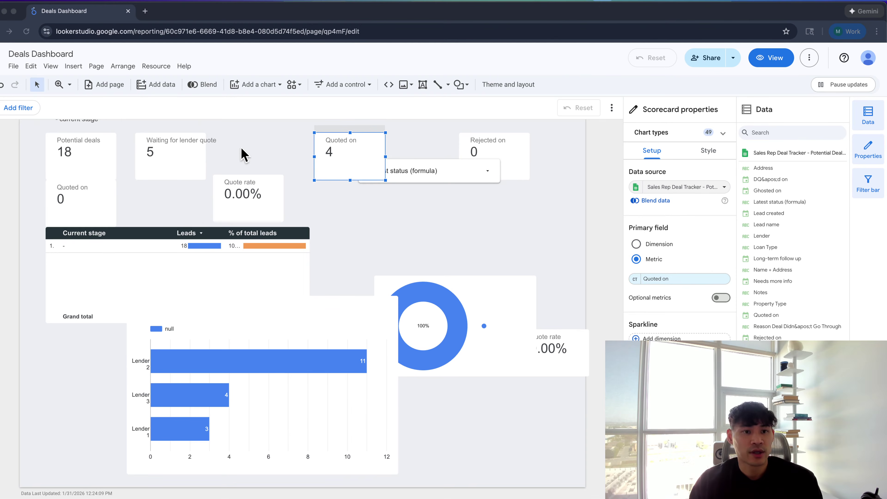
pyautogui.scroll(2, 241, 154)
pyautogui.click(243, 252)
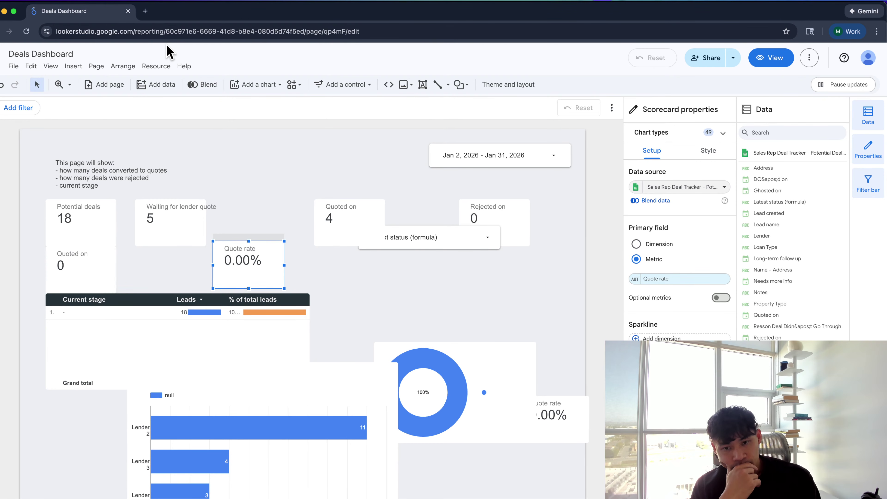
pyautogui.press('super+grave')
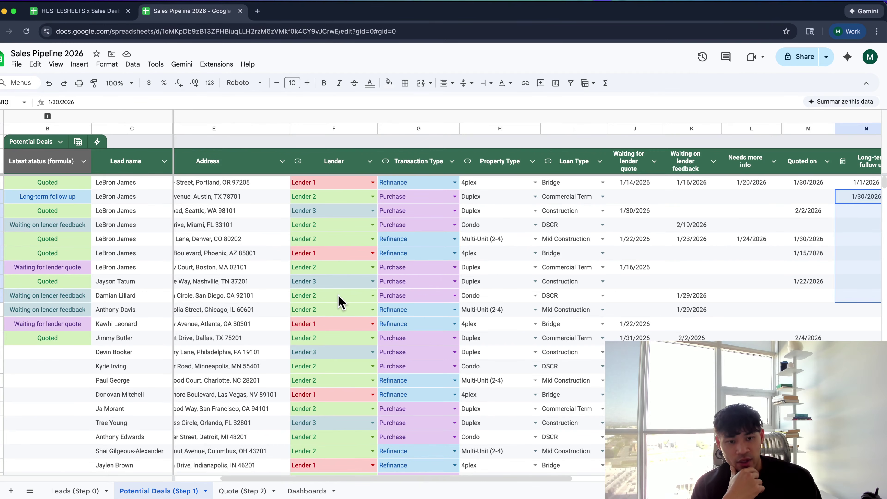
pyautogui.hscroll(5, 341, 301)
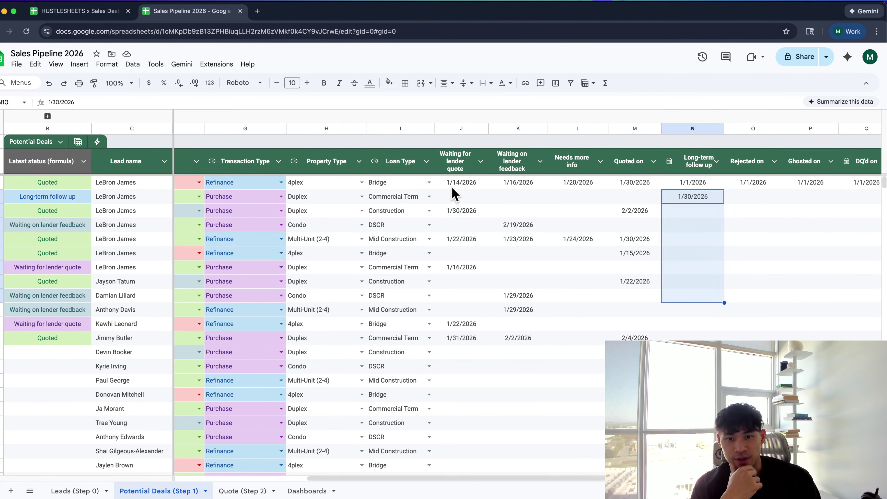
pyautogui.moveTo(453, 185); pyautogui.dragTo(465, 353)
pyautogui.moveTo(514, 183); pyautogui.dragTo(534, 327)
pyautogui.moveTo(590, 203); pyautogui.dragTo(597, 318)
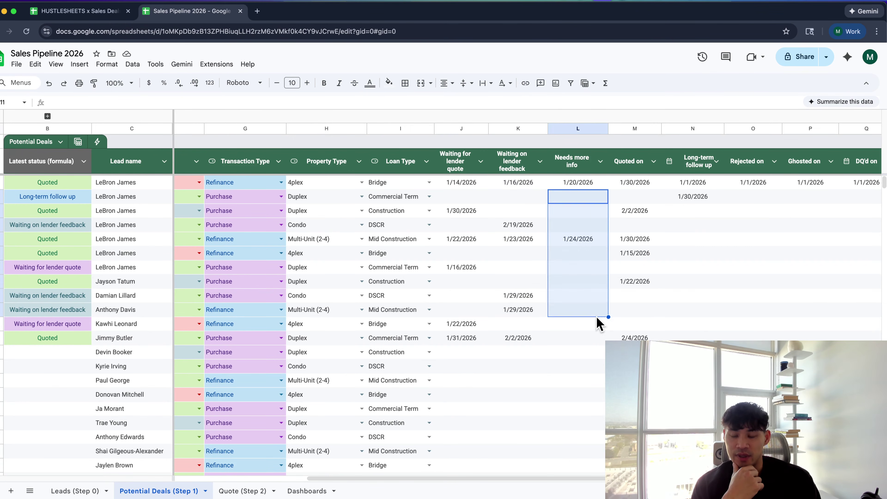
pyautogui.rightClick(597, 318)
pyautogui.click(568, 295)
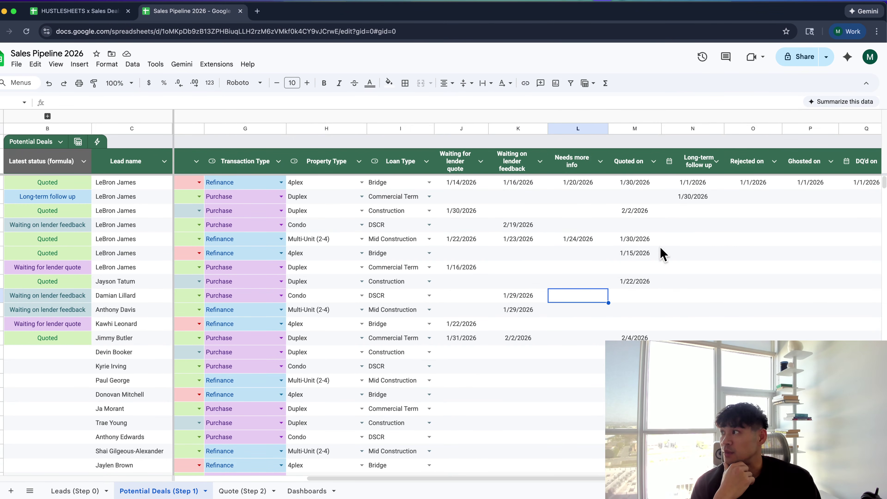
pyautogui.click(721, 198)
pyautogui.hscroll(3, 725, 201)
pyautogui.hscroll(-5, 751, 216)
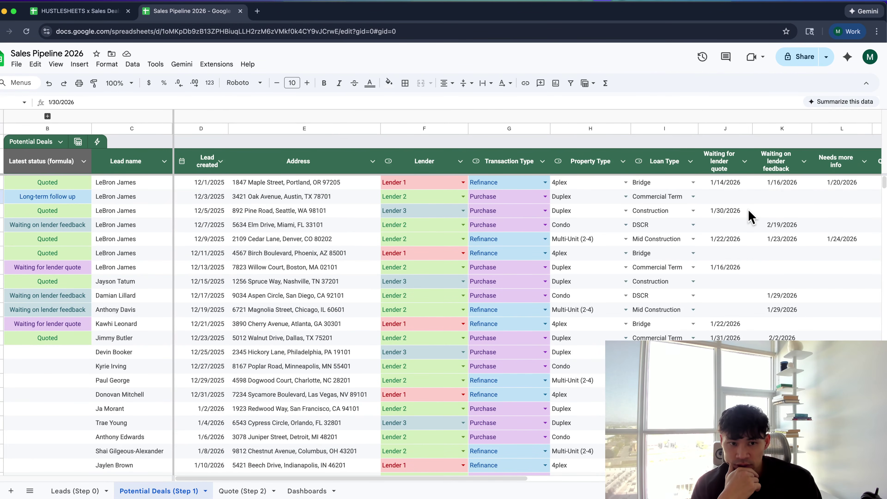
pyautogui.hscroll(5, 751, 216)
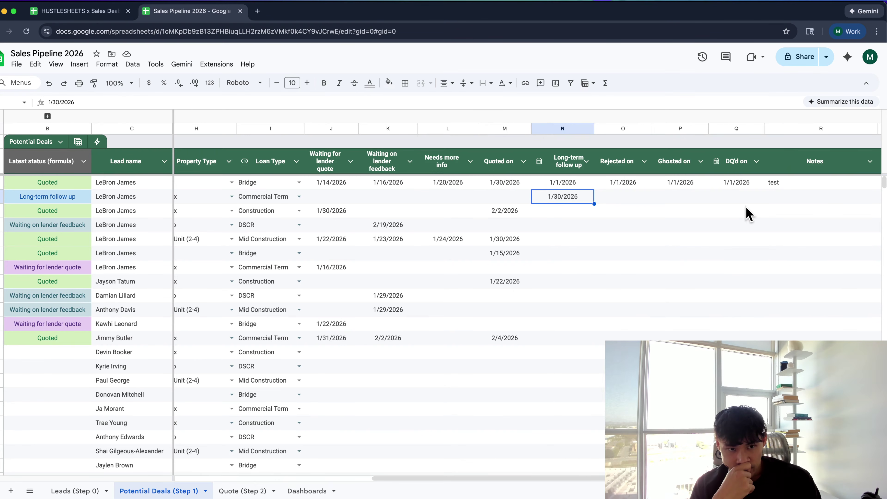
pyautogui.hscroll(-5, 746, 213)
pyautogui.hscroll(3, 749, 214)
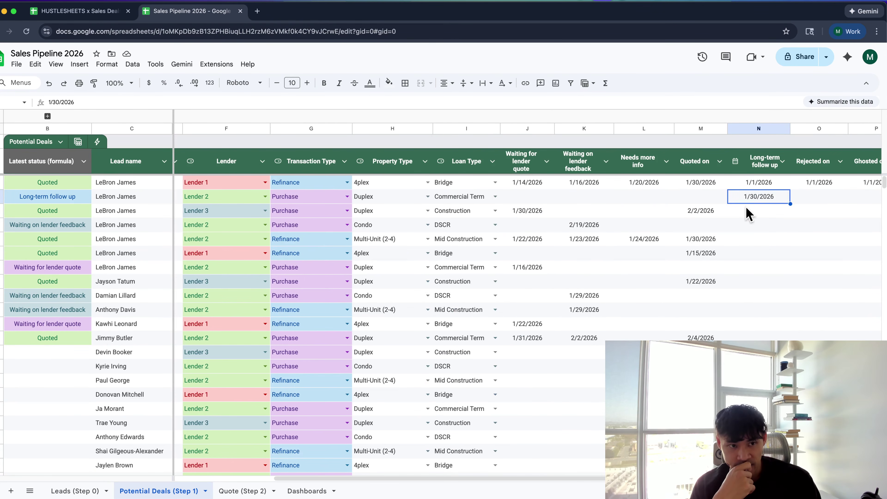
pyautogui.moveTo(527, 184); pyautogui.dragTo(776, 212)
pyautogui.hscroll(-3, 593, 196)
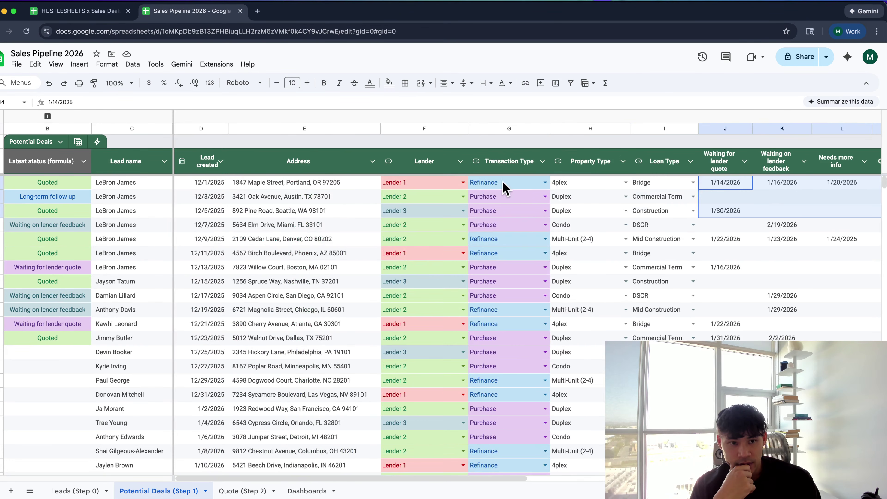
pyautogui.click(198, 183)
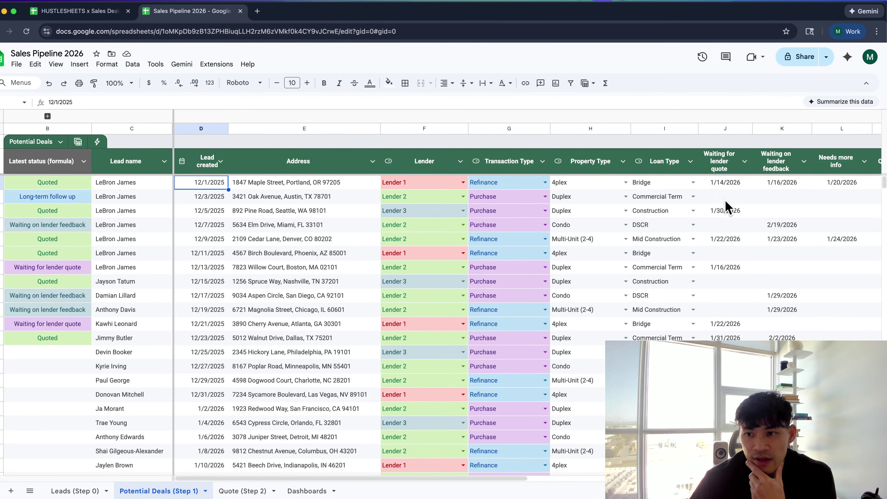
pyautogui.click(727, 183)
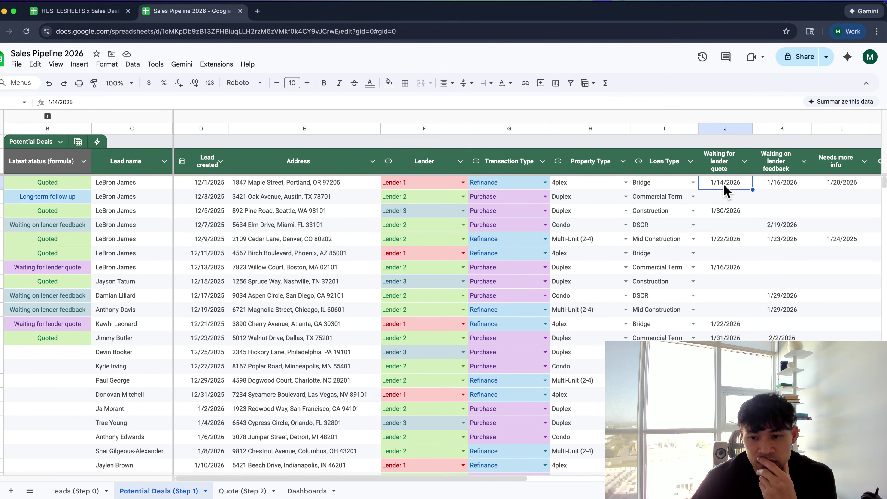
pyautogui.hscroll(5, 683, 192)
pyautogui.hscroll(-5, 683, 192)
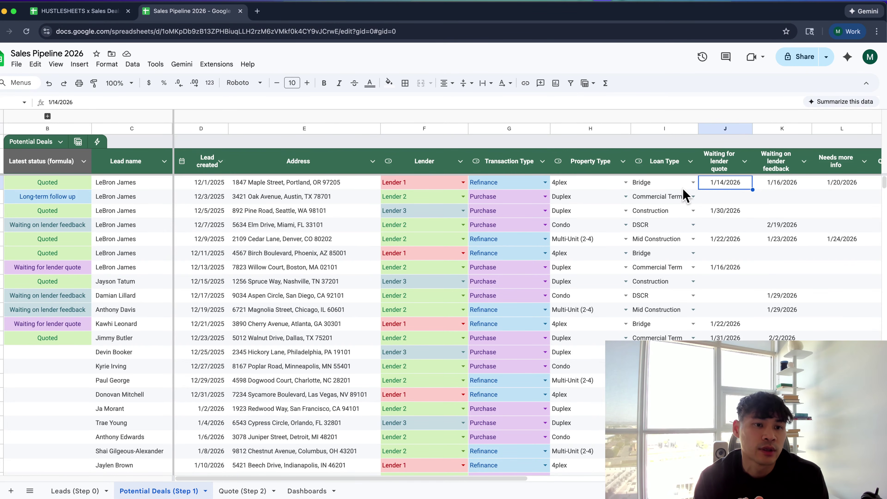
pyautogui.click(218, 182)
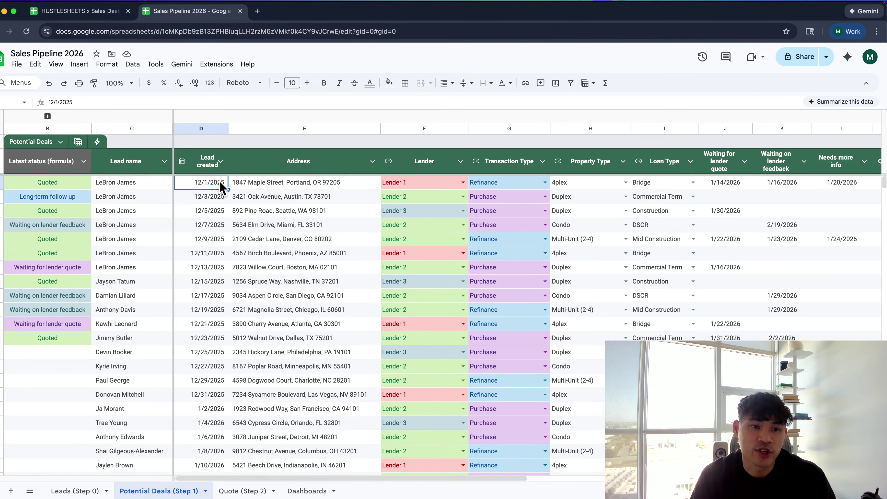
# Insert a new column before Latest status headed 'Latest Event Date'
pyautogui.click(59, 127)
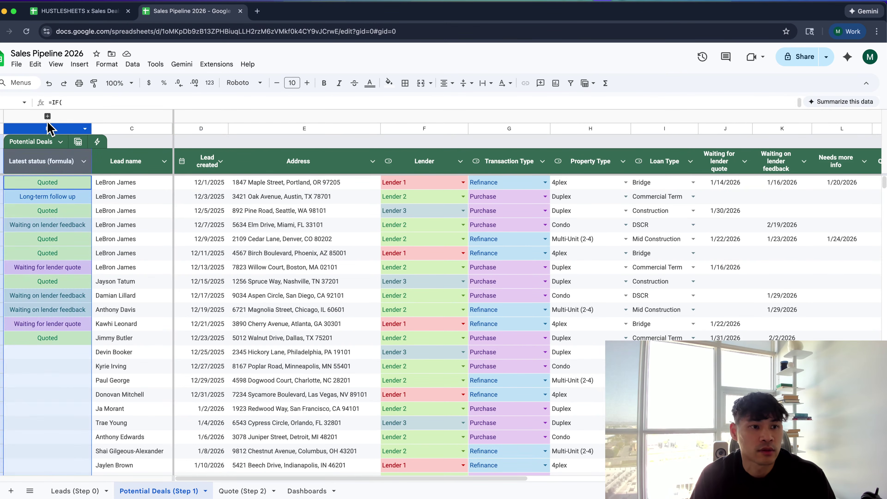
pyautogui.press('super+z')
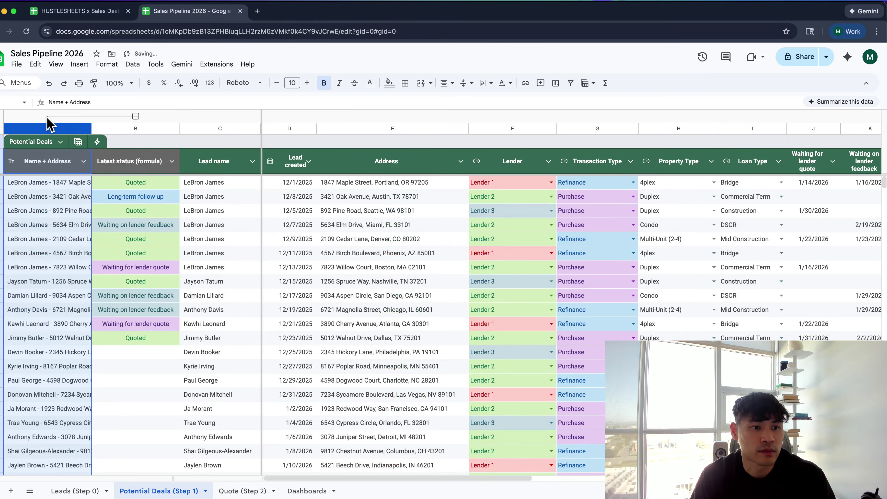
pyautogui.press('super+shift+z')
pyautogui.rightClick(47, 129)
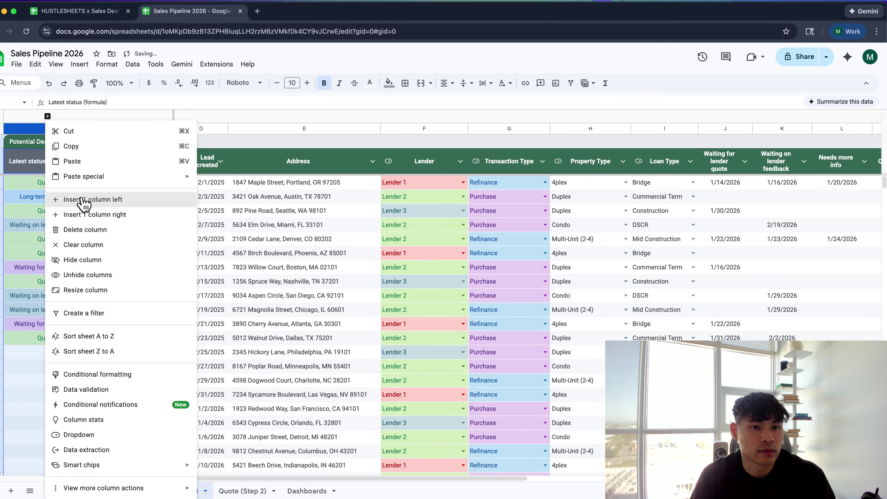
pyautogui.click(83, 200)
pyautogui.write('Latest E')
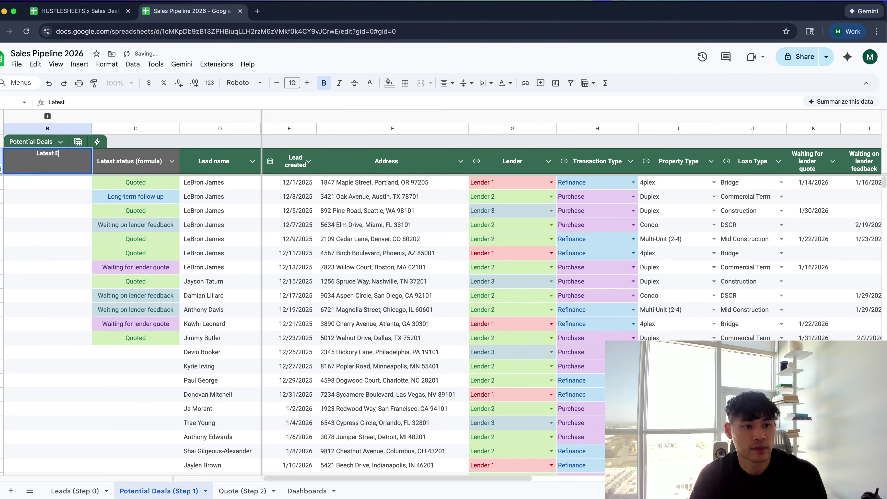
pyautogui.write('vent Date')
pyautogui.press('Return')
# Enter a first =MAX formula over the lead created and eight stage dates, dismissing a validation error
pyautogui.write('=')
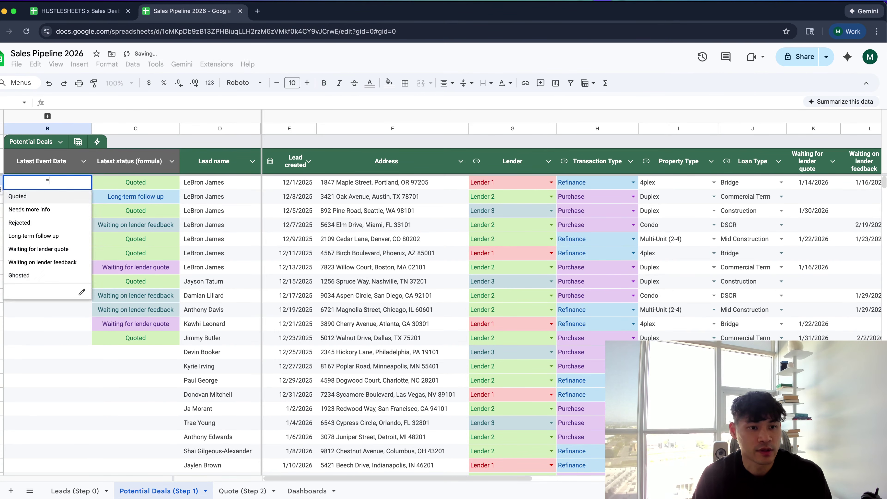
pyautogui.write('max')
pyautogui.press('Tab')
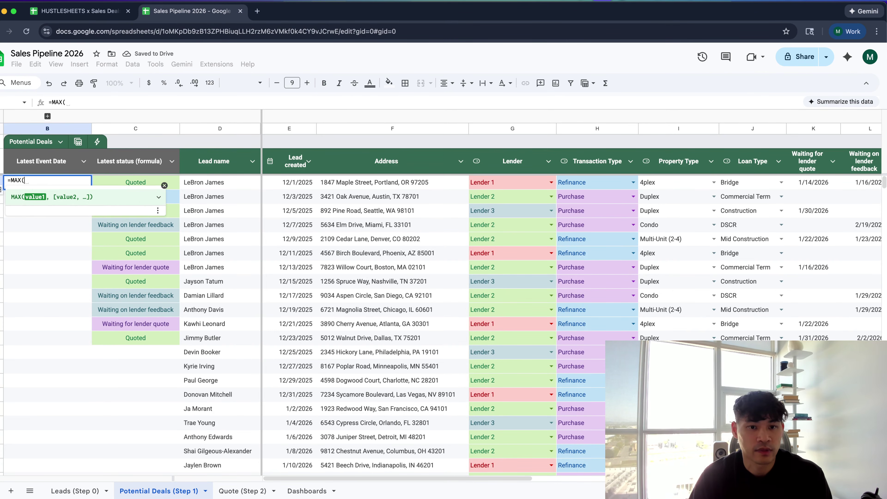
pyautogui.click(285, 185)
pyautogui.write(',')
pyautogui.hscroll(3, 664, 219)
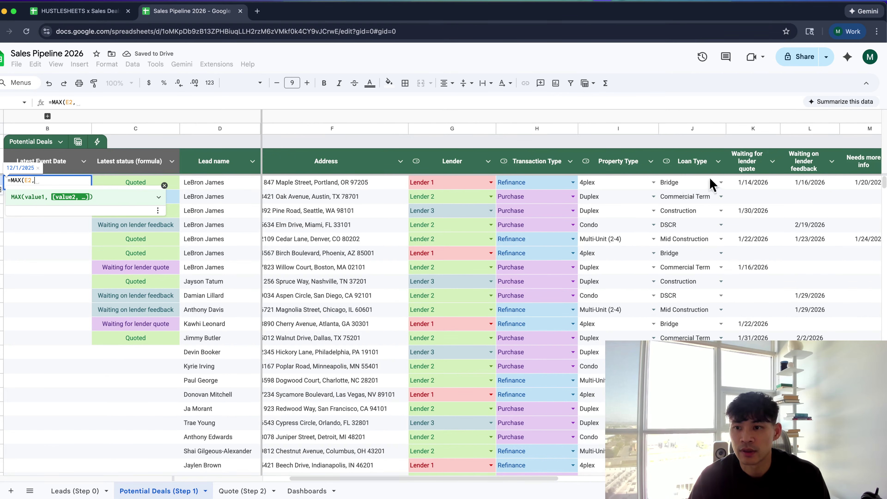
pyautogui.click(750, 184)
pyautogui.write(',')
pyautogui.hscroll(3, 758, 189)
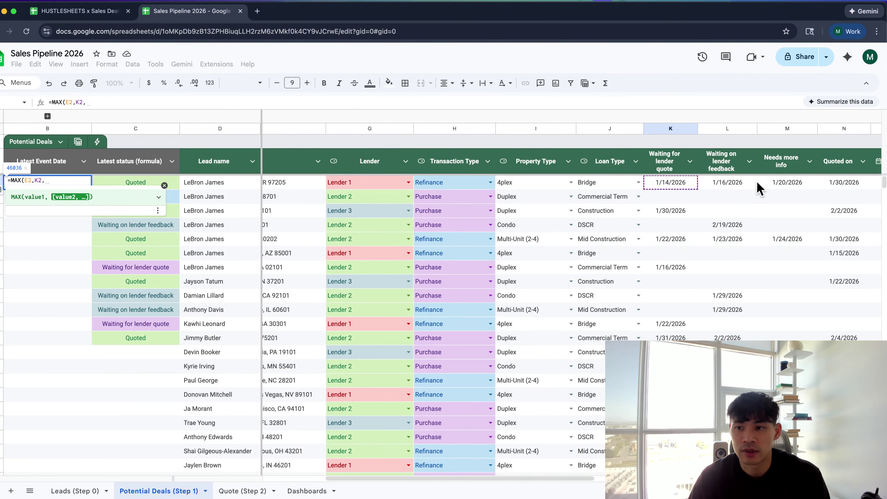
pyautogui.click(733, 184)
pyautogui.write(',')
pyautogui.hscroll(3, 751, 190)
pyautogui.click(730, 185)
pyautogui.write(',')
pyautogui.hscroll(3, 730, 187)
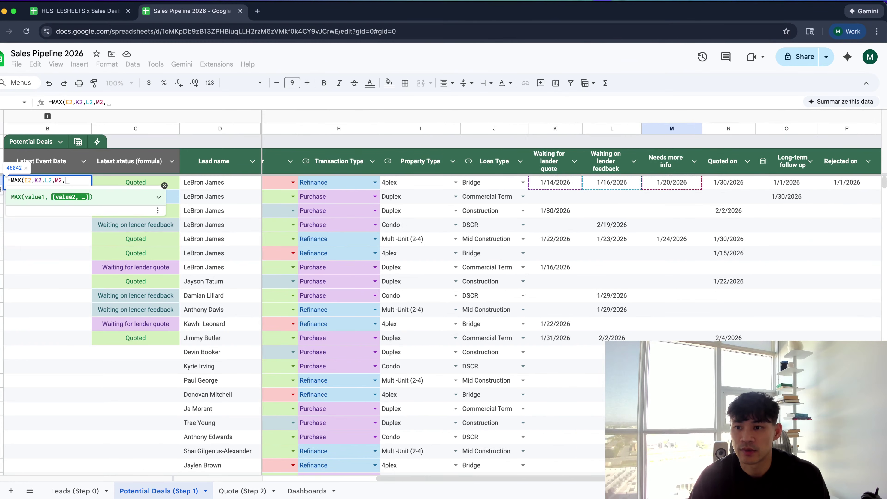
pyautogui.click(732, 184)
pyautogui.write(',')
pyautogui.click(775, 184)
pyautogui.hscroll(3, 774, 185)
pyautogui.write(',')
pyautogui.click(773, 182)
pyautogui.hscroll(3, 772, 182)
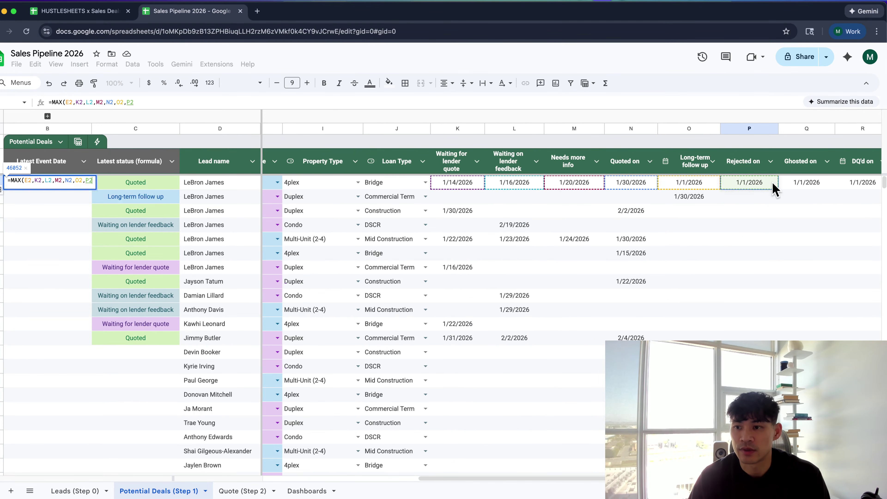
pyautogui.write(',')
pyautogui.click(812, 181)
pyautogui.write(',')
pyautogui.hscroll(3, 800, 187)
pyautogui.click(803, 183)
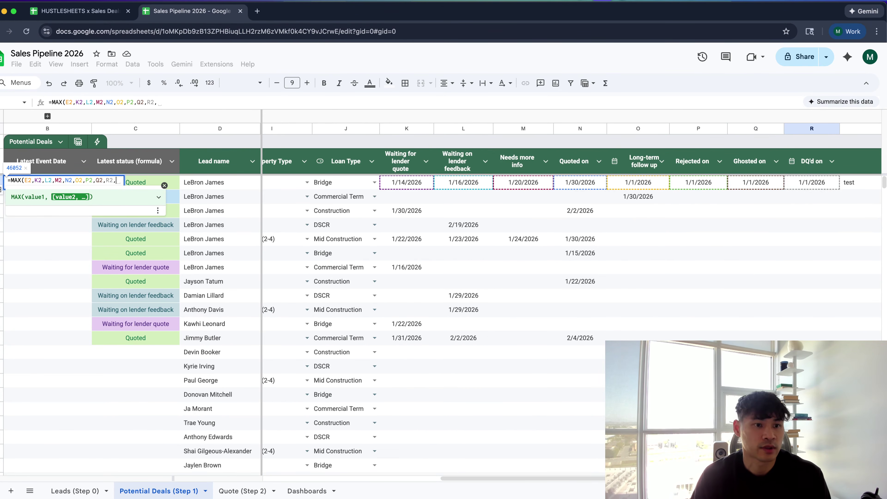
pyautogui.press('Return')
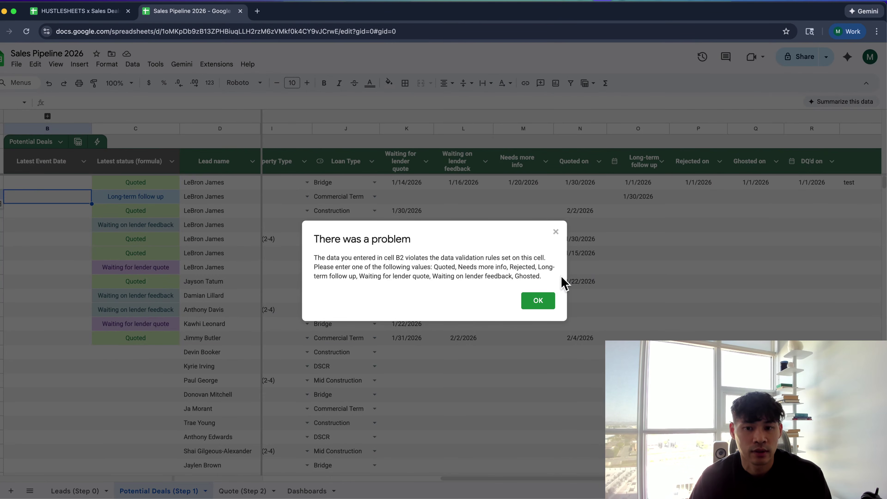
pyautogui.click(537, 300)
pyautogui.press('Up')
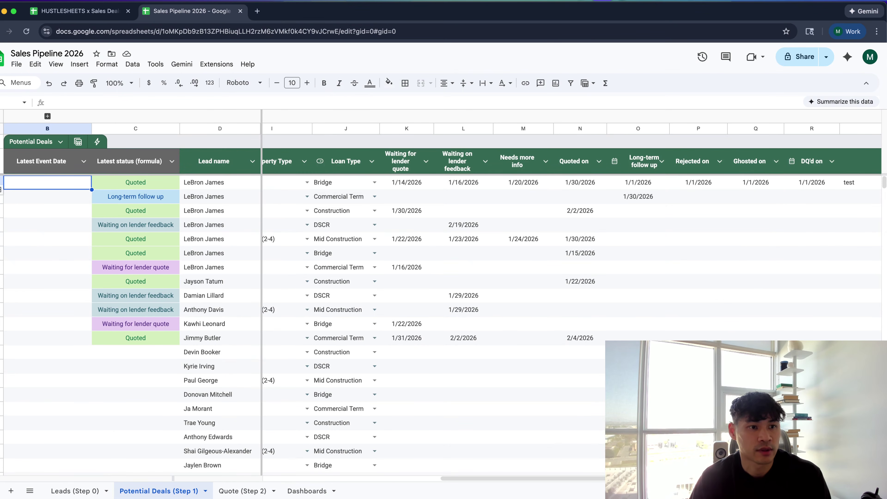
# Set the Latest Event Date column's type to Date
pyautogui.click(84, 161)
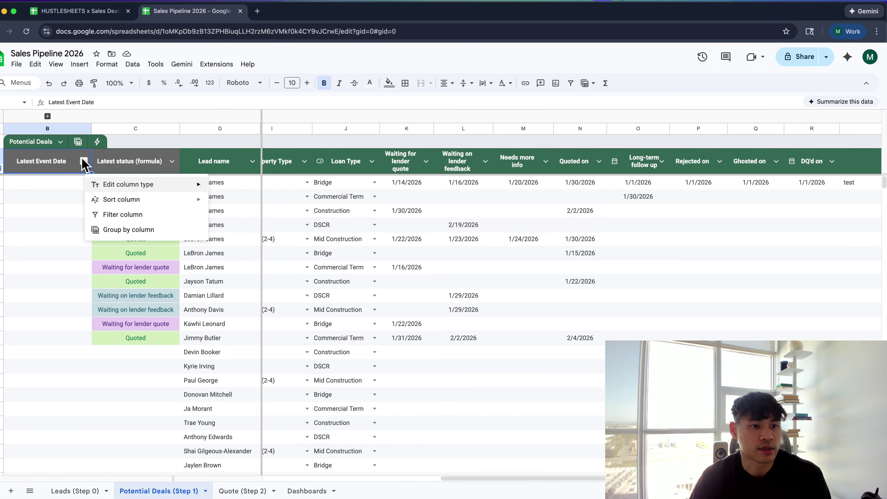
pyautogui.moveTo(101, 187)
pyautogui.moveTo(254, 226)
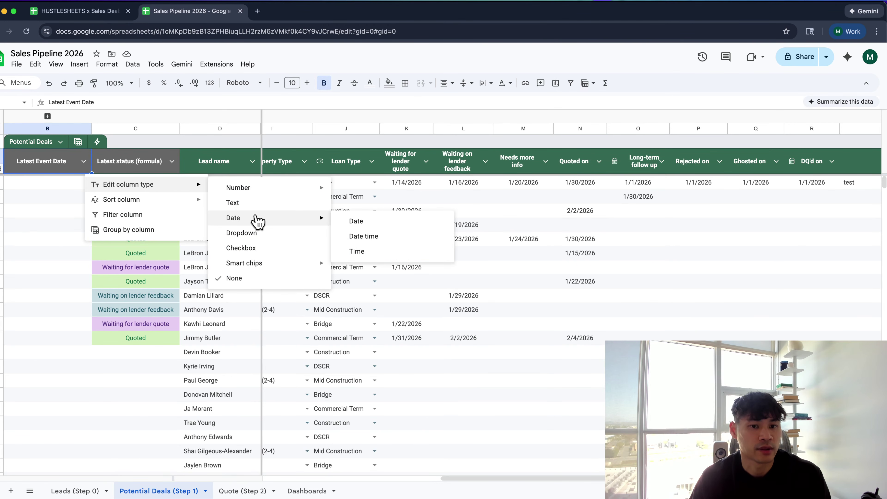
pyautogui.click(371, 222)
# Re-enter =MAX(E2,K2,L2,M2,N2,O2,P2,Q2,R2) in the first deal's Latest Event Date cell
pyautogui.write('=MAX(C2')
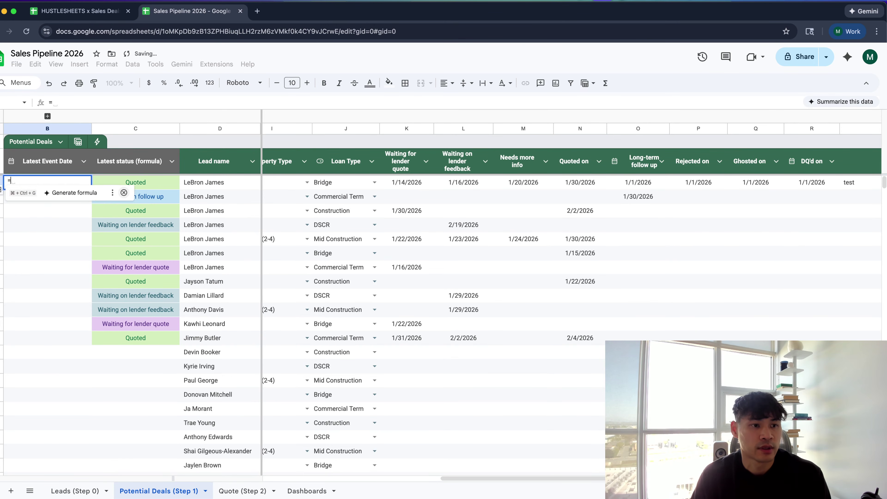
pyautogui.press('Right')
pyautogui.press('Right')
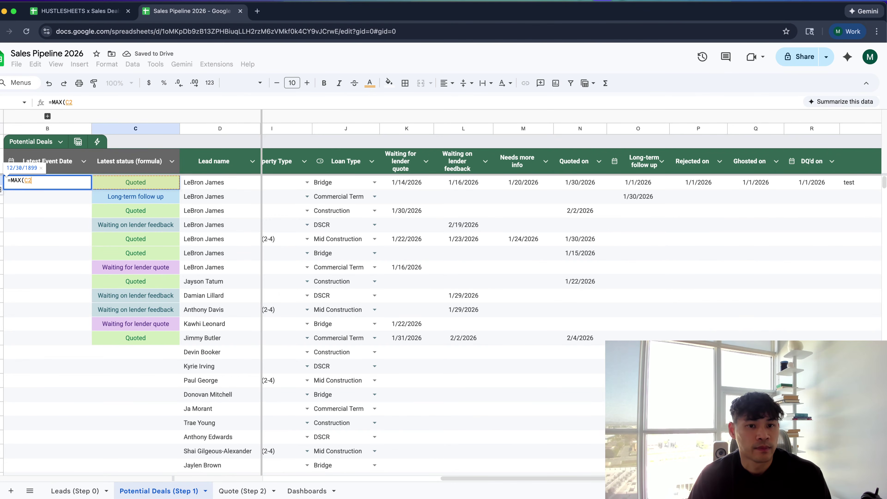
pyautogui.write(',')
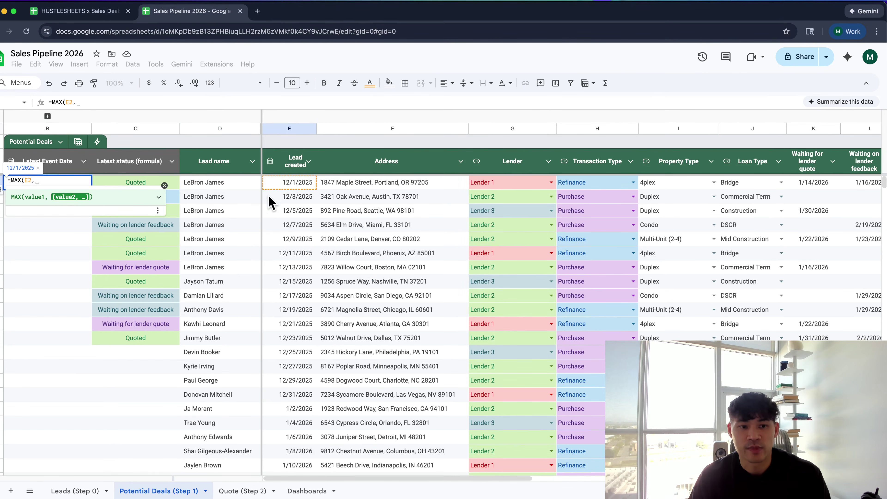
pyautogui.hscroll(2, 612, 225)
pyautogui.hscroll(2, 720, 182)
pyautogui.click(720, 181)
pyautogui.write(',')
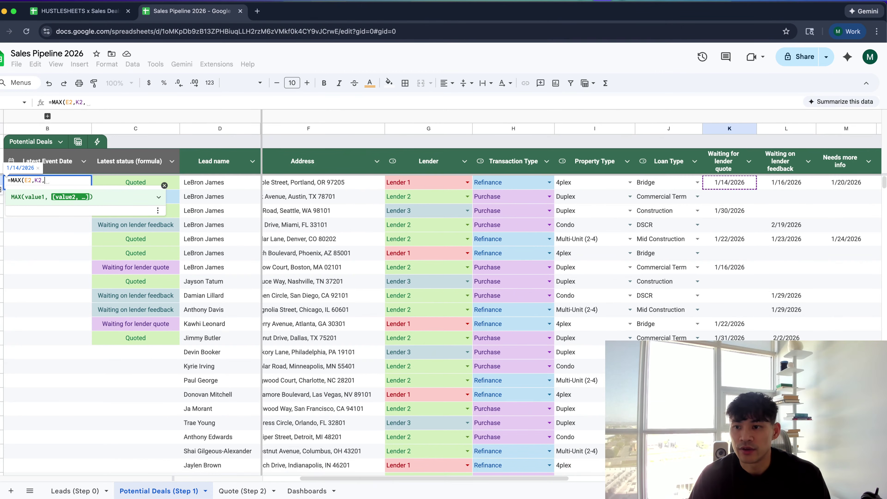
pyautogui.hscroll(2, 733, 184)
pyautogui.click(747, 184)
pyautogui.hscroll(2, 748, 185)
pyautogui.write(',')
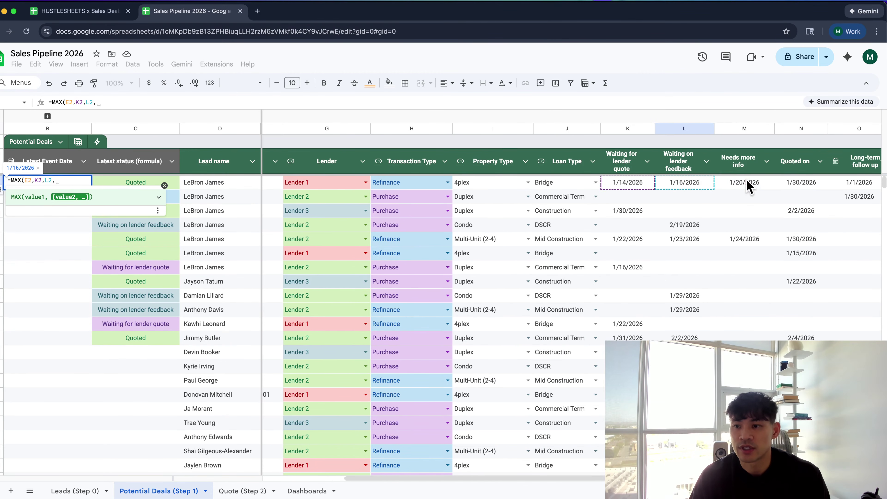
pyautogui.click(744, 183)
pyautogui.write(',')
pyautogui.click(801, 183)
pyautogui.write(',')
pyautogui.hscroll(2, 801, 183)
pyautogui.click(801, 183)
pyautogui.write(',')
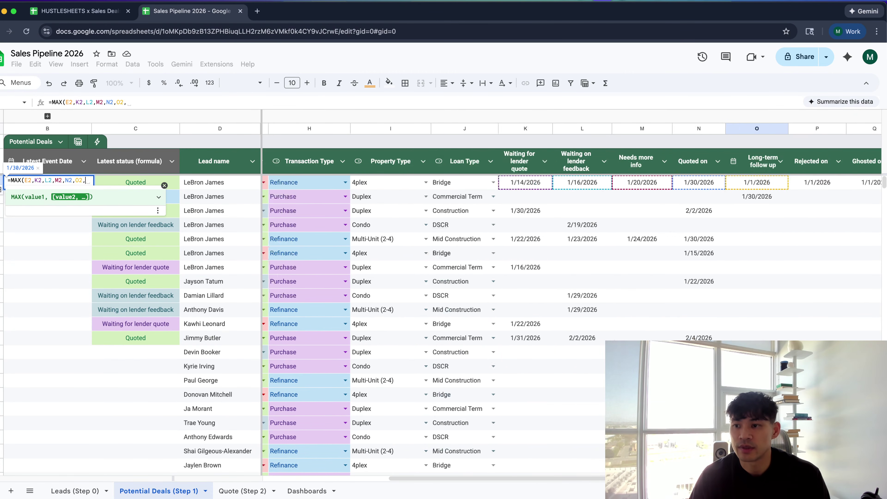
pyautogui.hscroll(2, 800, 186)
pyautogui.click(799, 183)
pyautogui.write(',')
pyautogui.hscroll(2, 800, 185)
pyautogui.click(806, 184)
pyautogui.write(',')
pyautogui.hscroll(2, 806, 184)
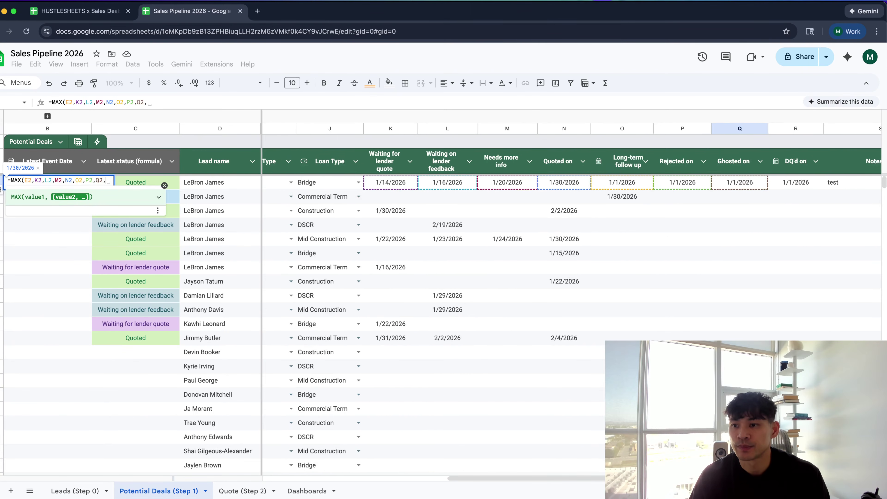
pyautogui.click(807, 185)
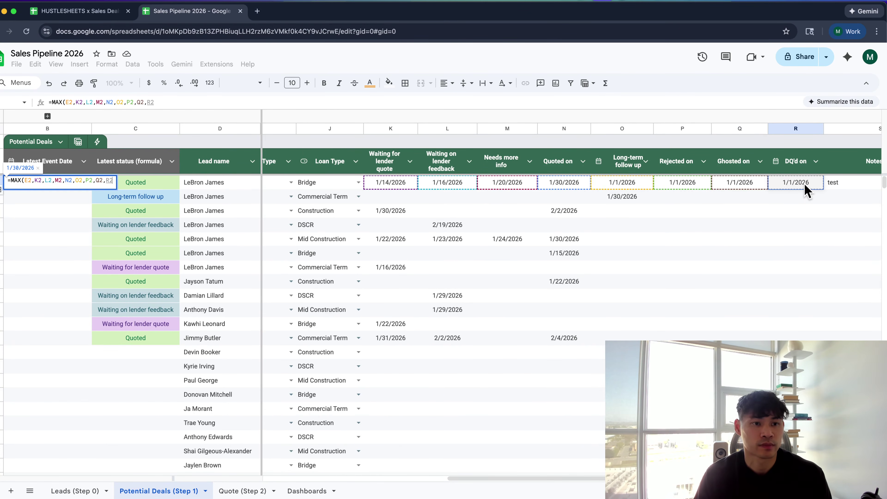
pyautogui.press('Return')
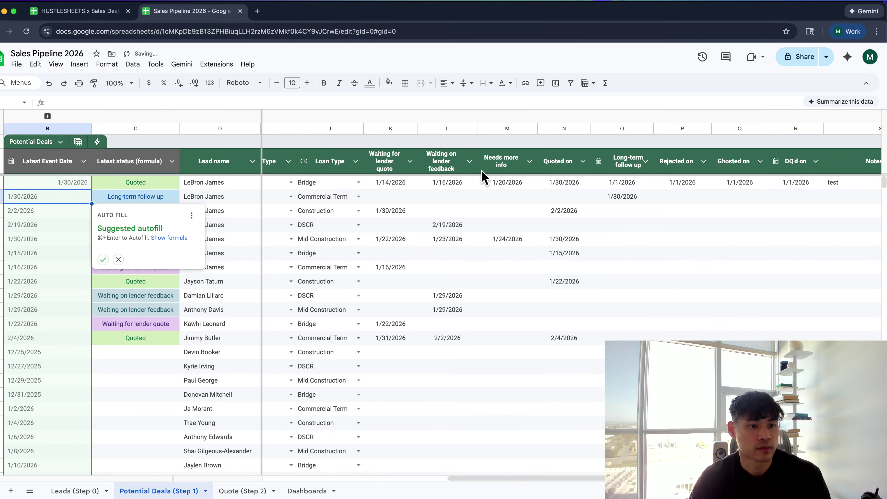
# Fill the formula down the column and check results, first deal 1/30/2026, empty rows 12/30/1899
pyautogui.hotkey('ctrl', 'Return')
pyautogui.hotkey('ctrl', 'Down')
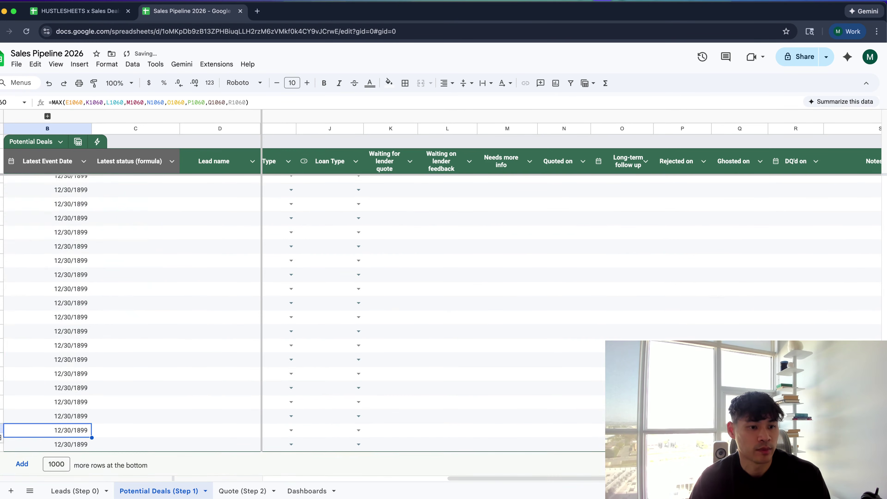
pyautogui.hotkey('ctrl', 'Up')
pyautogui.press('Down')
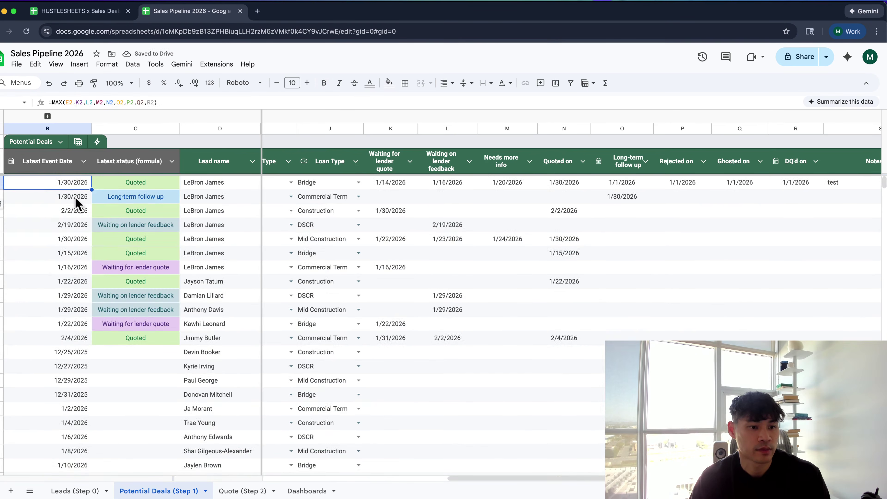
pyautogui.scroll(-15, 77, 203)
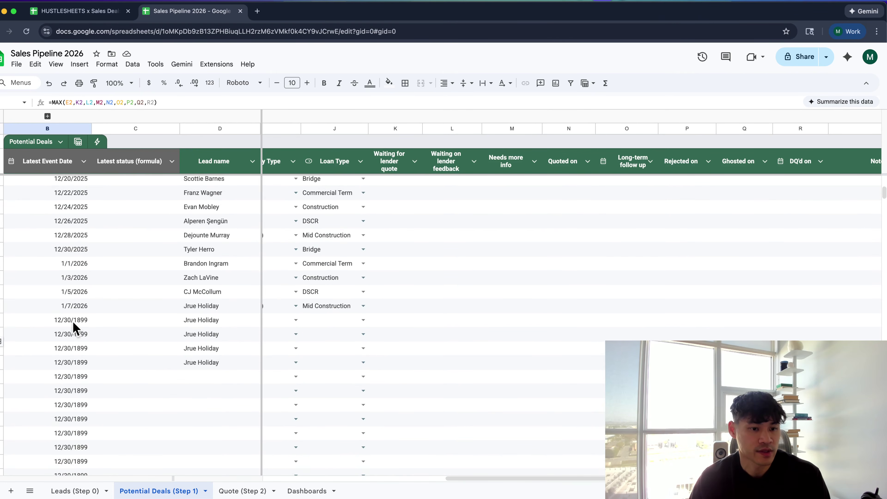
pyautogui.click(74, 322)
# Change B2 to =IF(E2="",,MAX(E2,K2,L2,M2,N2,O2,P2,Q2,R2)) so missing creation dates stay blank
pyautogui.hotkey('ctrl', 'Up')
pyautogui.doubleClick(9, 180)
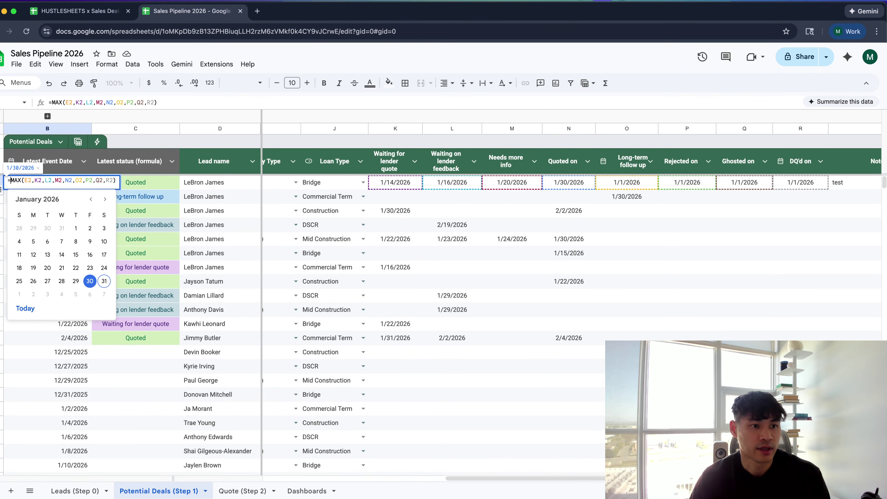
pyautogui.write('I')
pyautogui.hscroll(-10, 280, 300)
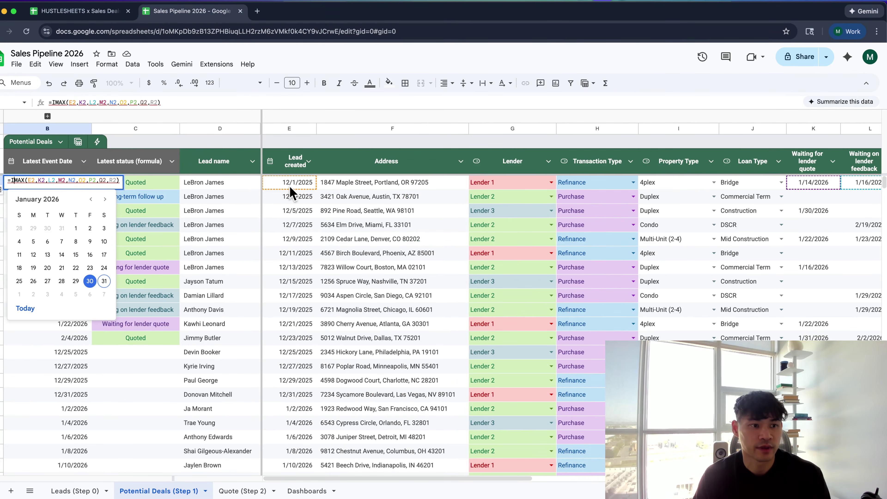
pyautogui.write('F(')
pyautogui.click(289, 185)
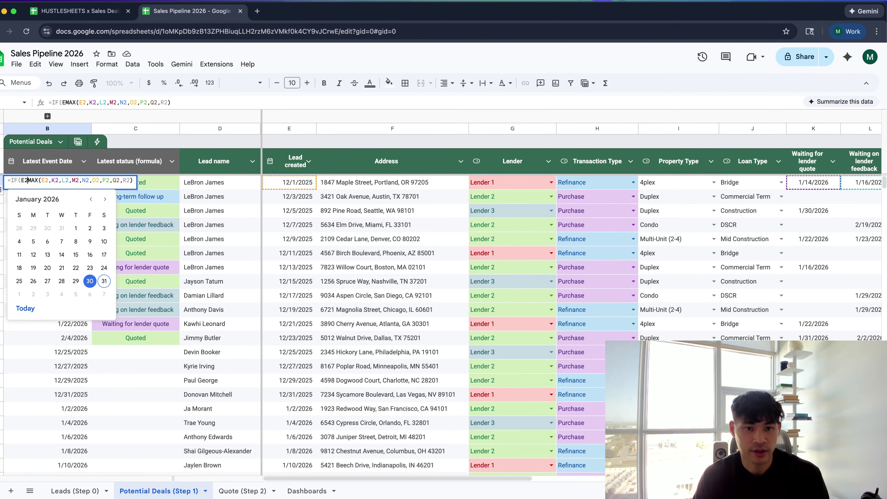
pyautogui.write('="",,')
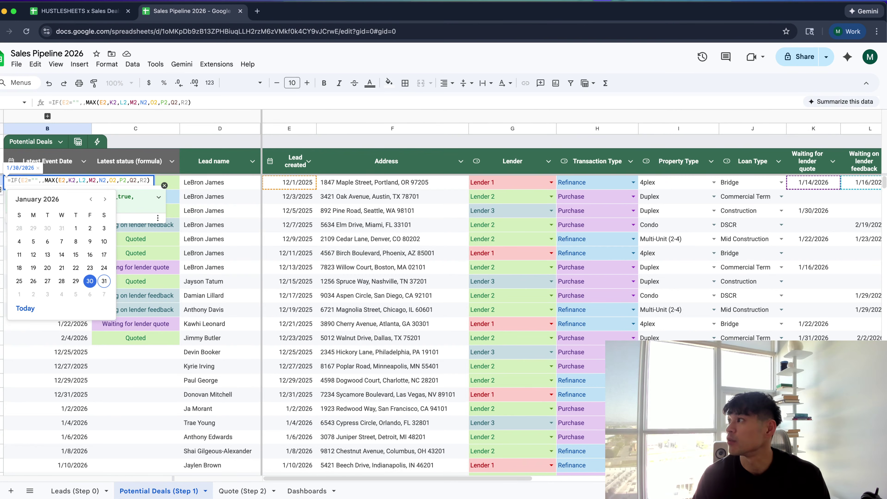
pyautogui.press('Return')
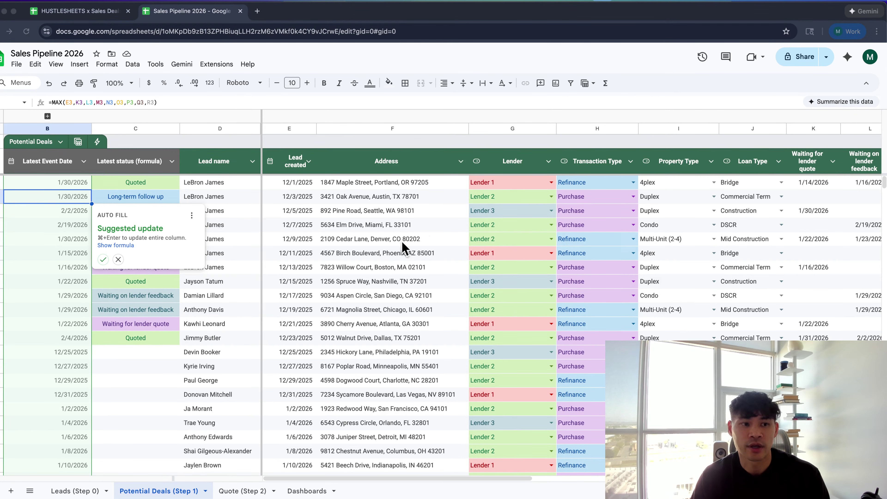
# Fill the guarded formula down the entire Latest Event Date column
pyautogui.click(65, 185)
pyautogui.hotkey('ctrl', 'shift', 'Down')
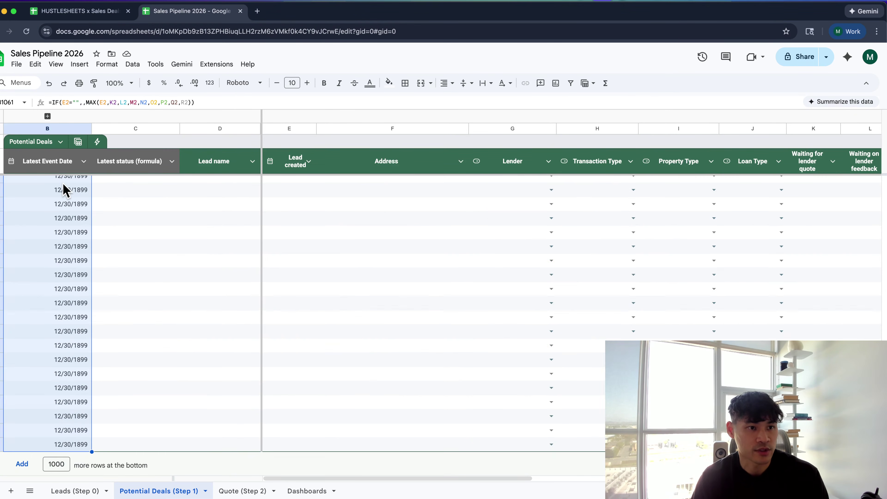
pyautogui.hotkey('ctrl', 'd')
pyautogui.hotkey('ctrl', 'Up')
pyautogui.press('Down')
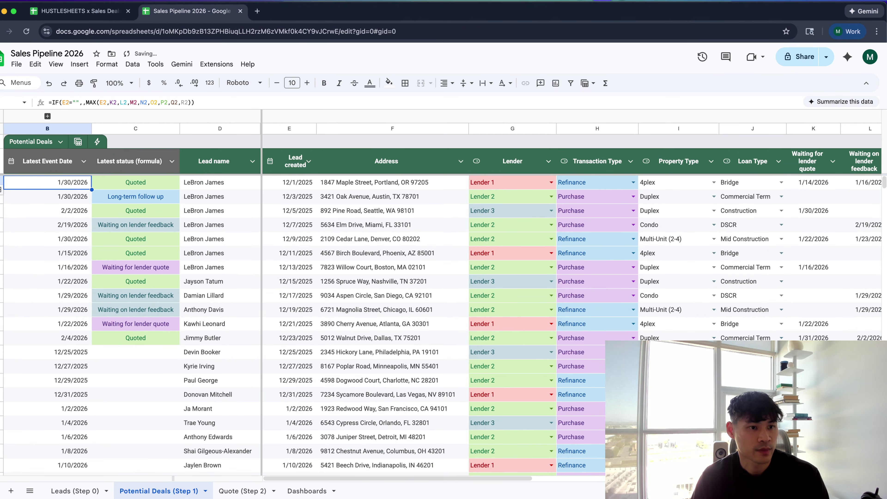
pyautogui.press('Up')
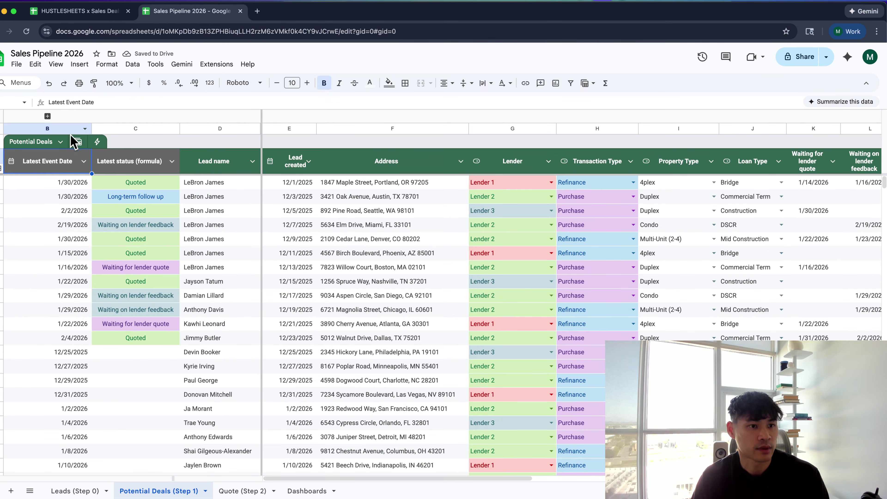
# Narrow the Latest Event Date column and spot-check the dates in rows 2 to 12
pyautogui.moveTo(91, 129); pyautogui.dragTo(70, 128)
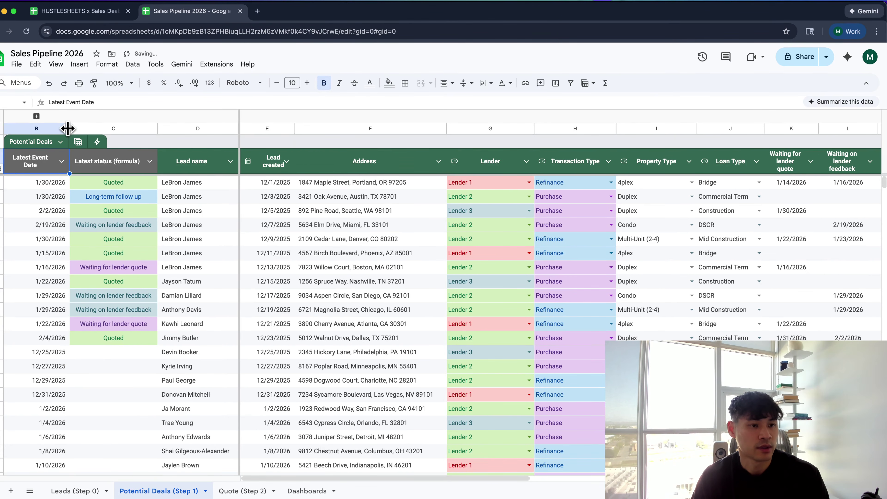
pyautogui.click(44, 199)
pyautogui.click(50, 255)
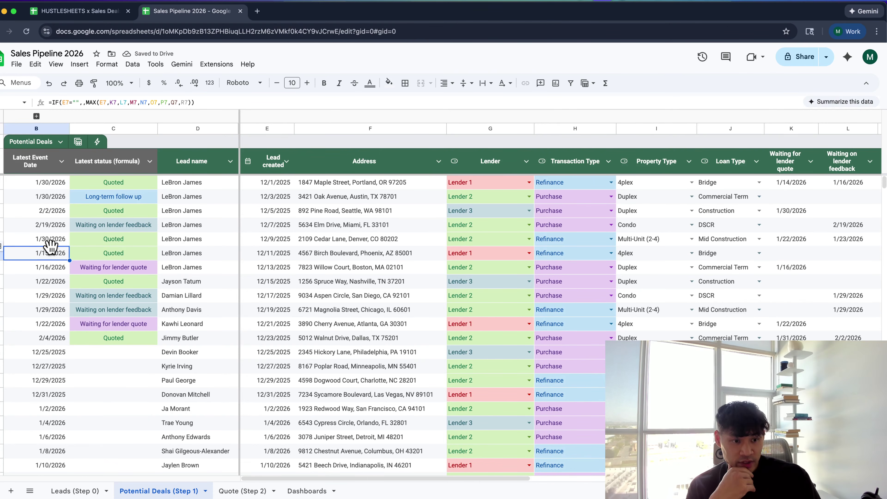
pyautogui.click(48, 198)
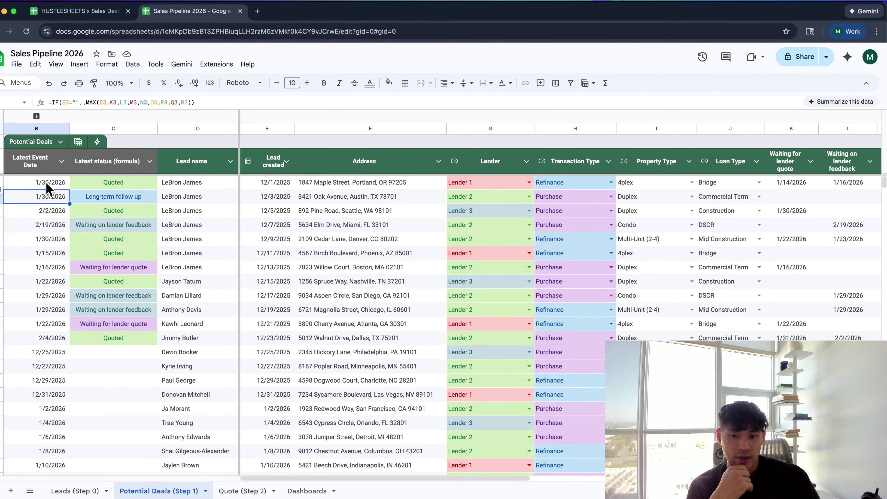
pyautogui.moveTo(48, 185); pyautogui.dragTo(60, 468)
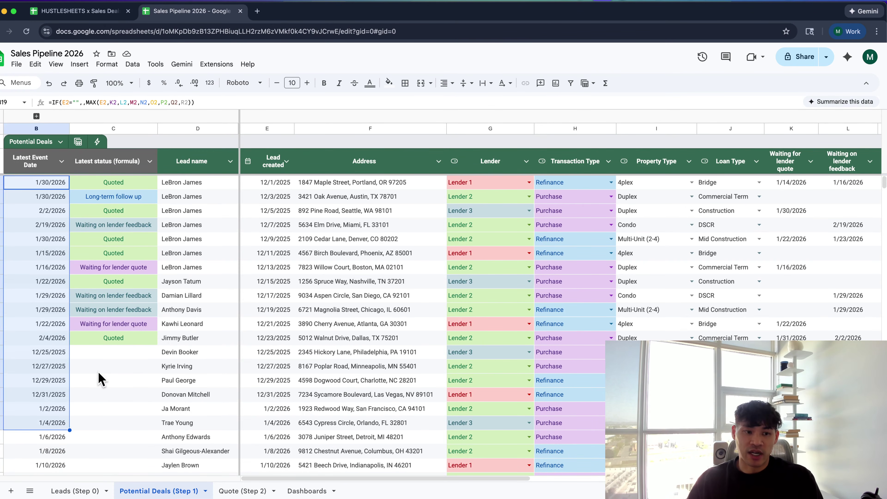
pyautogui.click(99, 377)
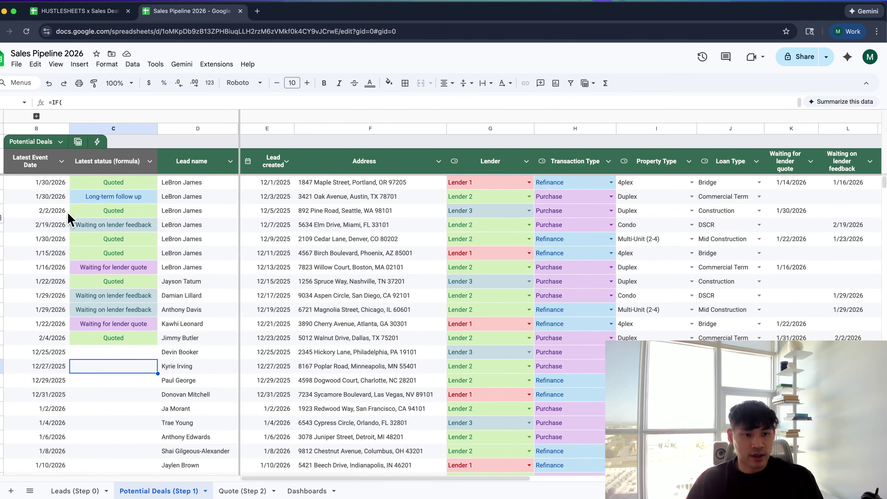
# Insert a new column left of Latest Event Date headed 'Days Since Latest Event'
pyautogui.rightClick(52, 128)
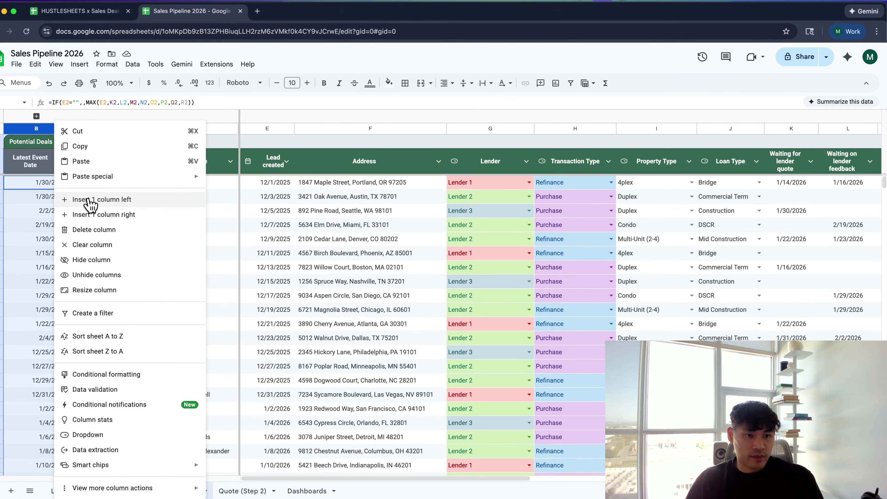
pyautogui.click(86, 202)
pyautogui.click(56, 171)
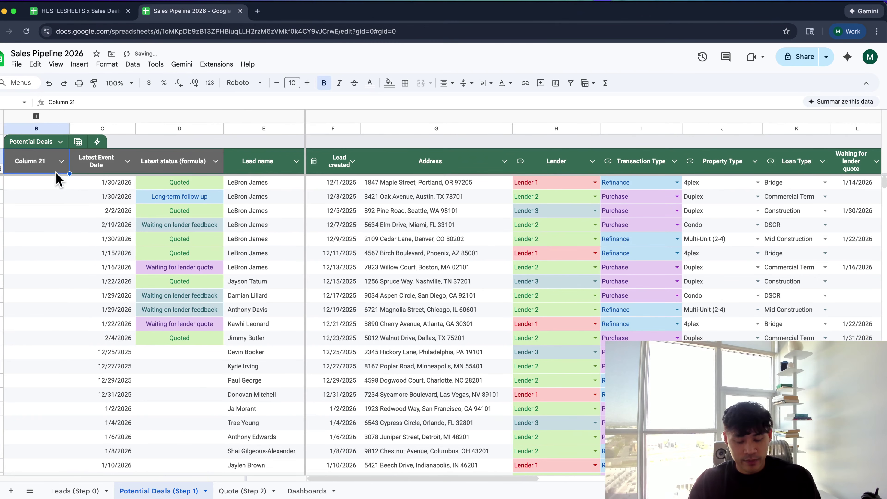
pyautogui.write('Days Since Latest')
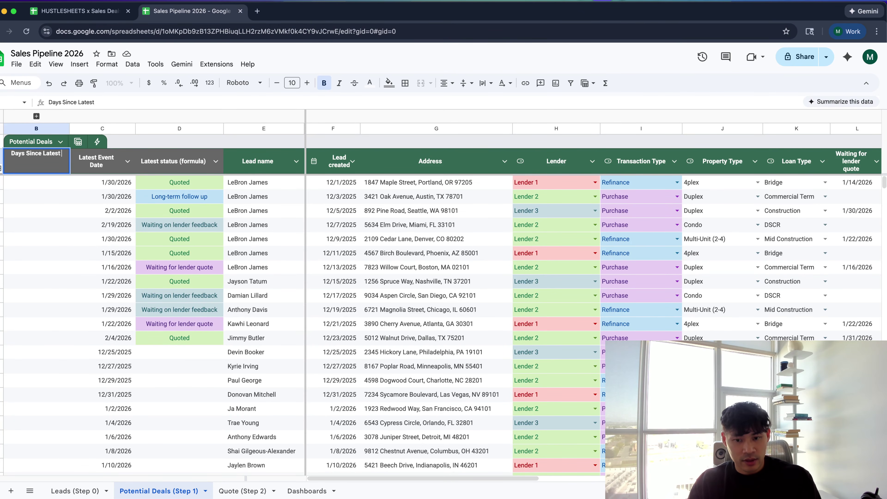
pyautogui.write(' Stage')
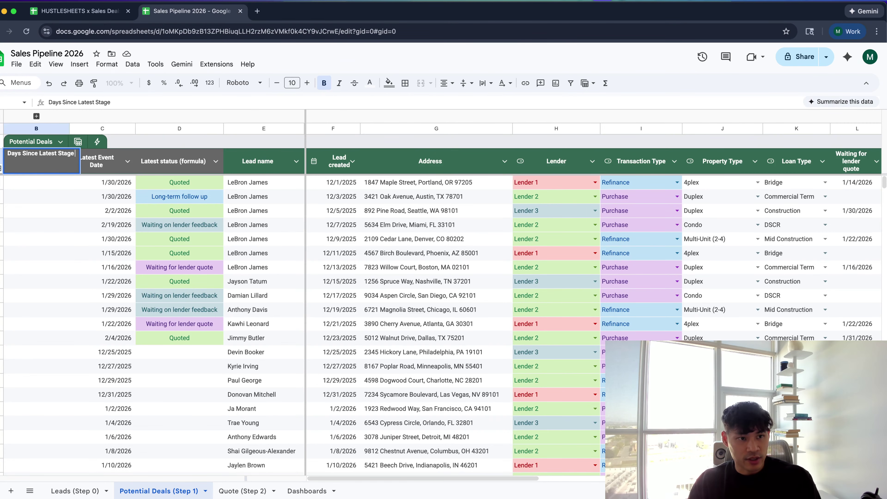
pyautogui.press('BackSpace')
pyautogui.press('BackSpace')
pyautogui.press('BackSpace')
pyautogui.press('BackSpace')
pyautogui.press('BackSpace')
pyautogui.write('Event')
pyautogui.press('Return')
# Move Latest Event Date before the new column and enter =TODAY()-B2 in C2
pyautogui.click(90, 130)
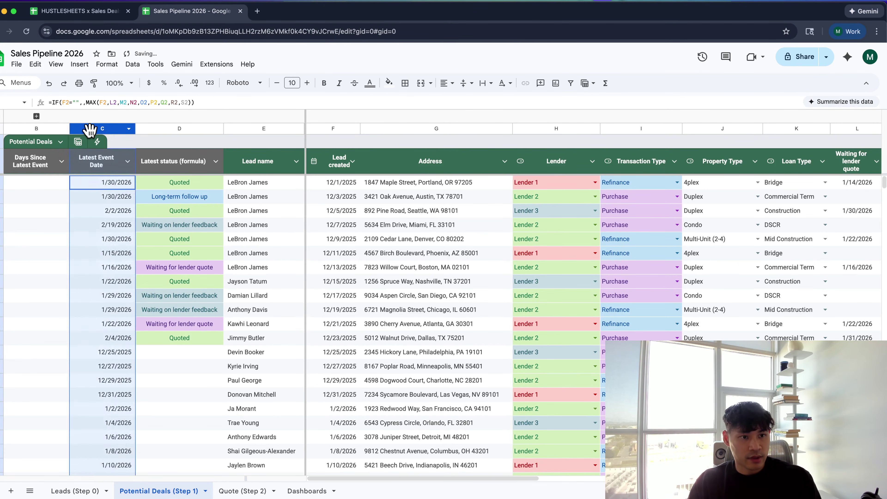
pyautogui.moveTo(90, 130); pyautogui.dragTo(21, 131)
pyautogui.click(105, 182)
pyautogui.write('=t')
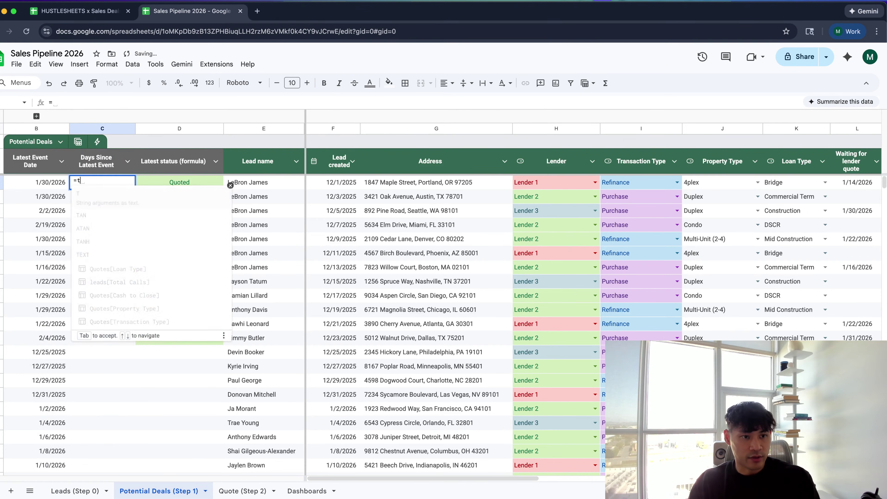
pyautogui.write('oday')
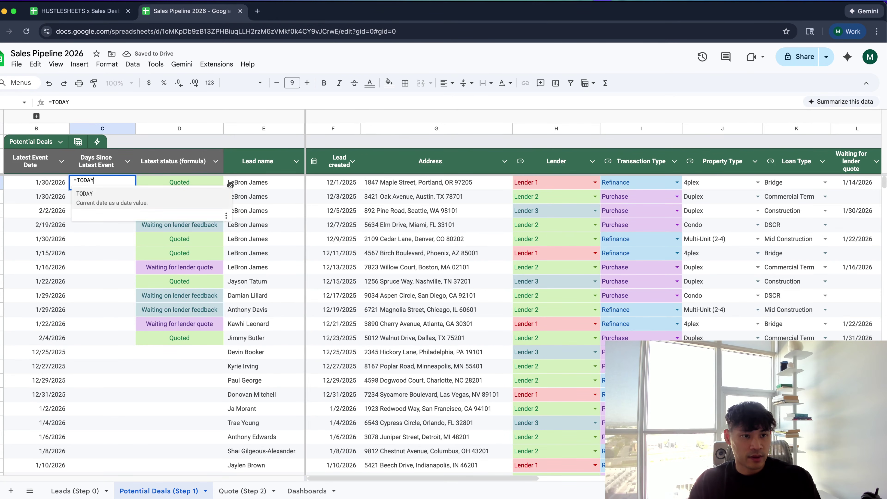
pyautogui.write('()-B2')
pyautogui.press('Return')
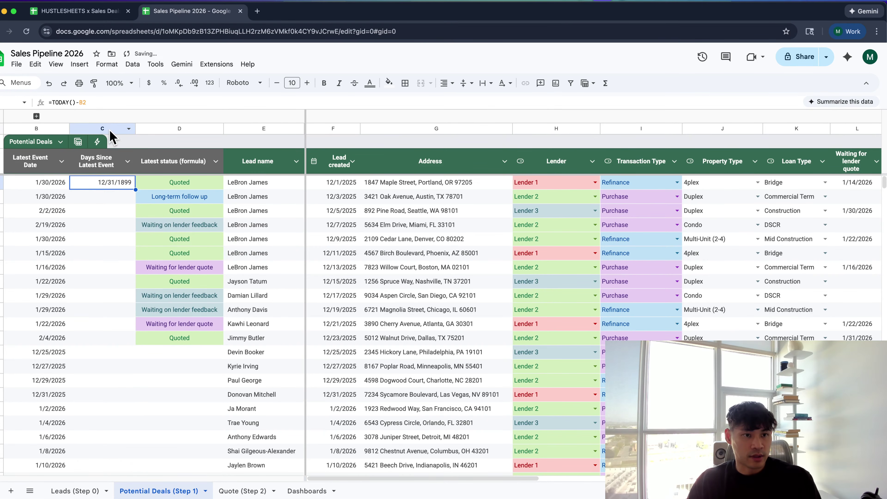
# Format Days Since Latest Event as Number and fill =TODAY()-B2 down the column
pyautogui.click(127, 161)
pyautogui.moveTo(177, 185)
pyautogui.moveTo(280, 188)
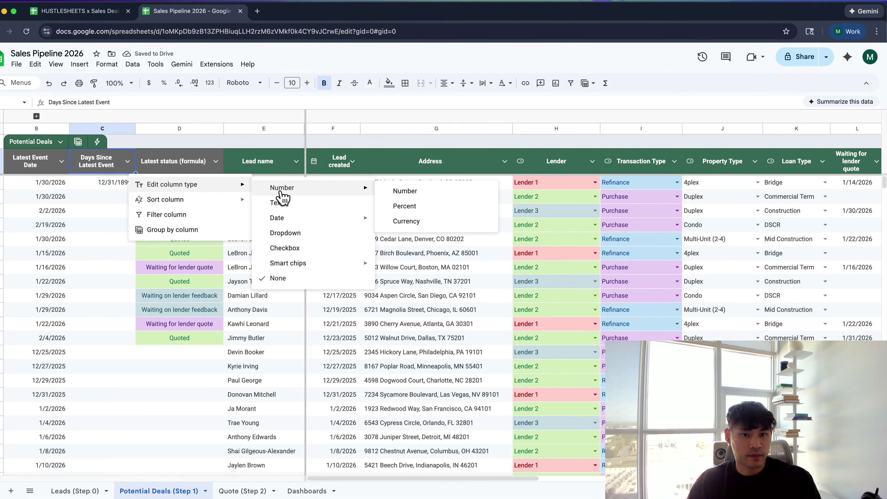
pyautogui.click(421, 192)
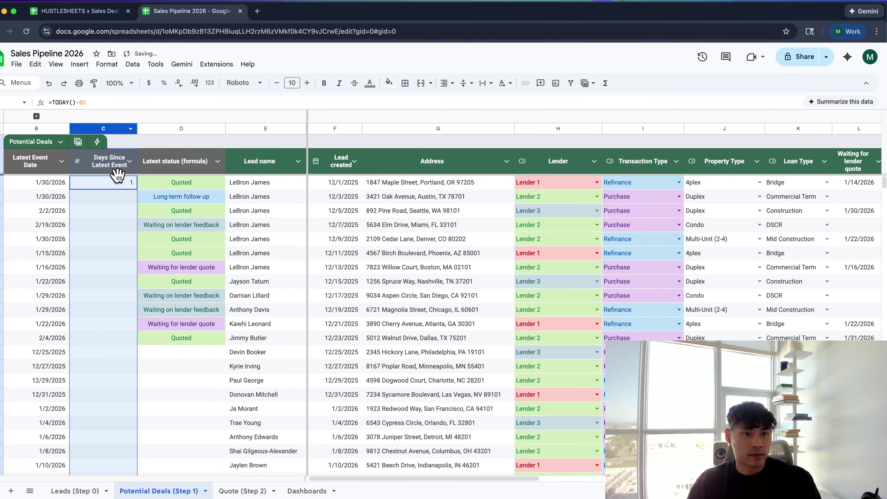
pyautogui.click(118, 185)
pyautogui.press('super+shift+Down')
pyautogui.press('super+d')
pyautogui.press('super+Up')
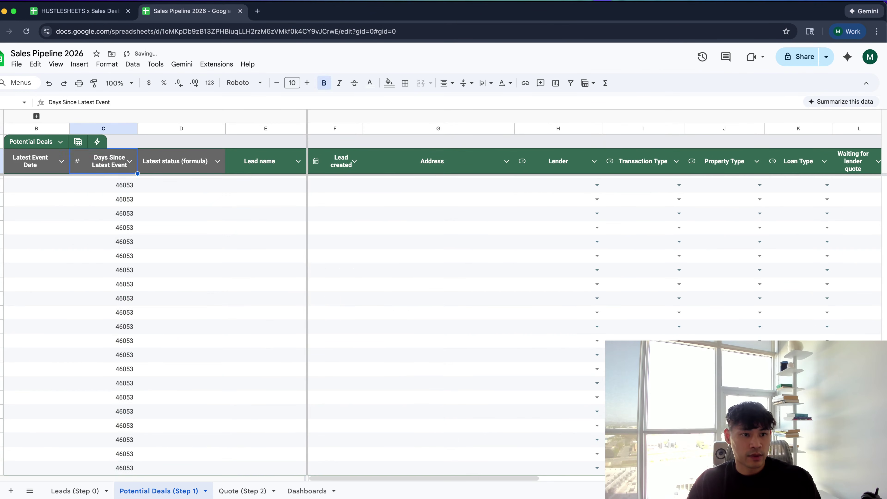
pyautogui.press('Down')
# Change C2 to =IF(B2="",,TODAY()-B2) and fill it down the whole column
pyautogui.press('Return')
pyautogui.click(77, 180)
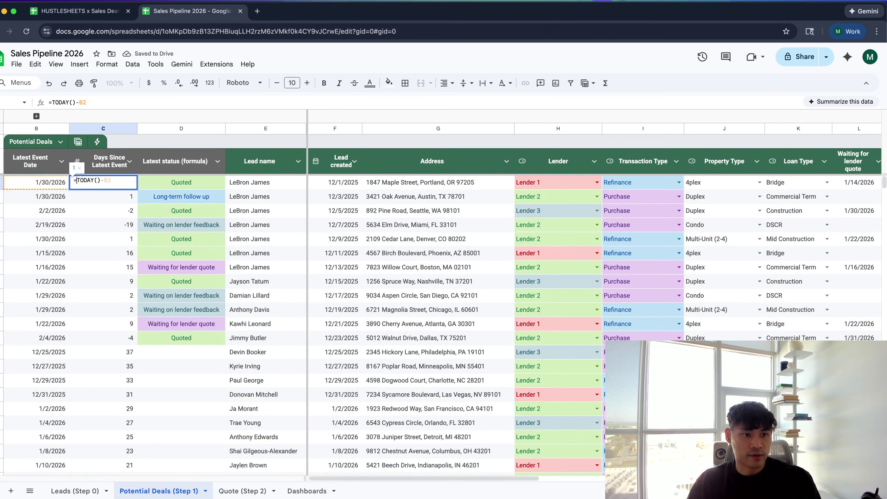
pyautogui.write('IF(')
pyautogui.press('BackSpace')
pyautogui.press('BackSpace')
pyautogui.press('BackSpace')
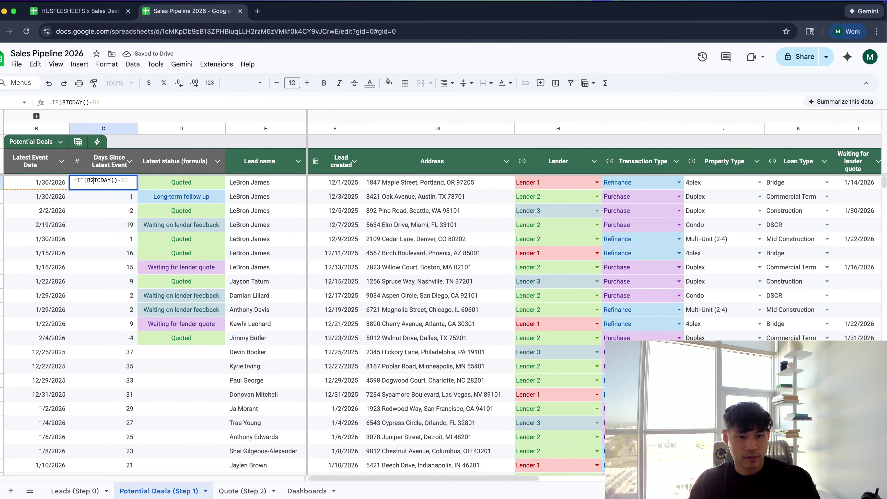
pyautogui.press('Return')
pyautogui.press('Up')
pyautogui.press('super+shift+Down')
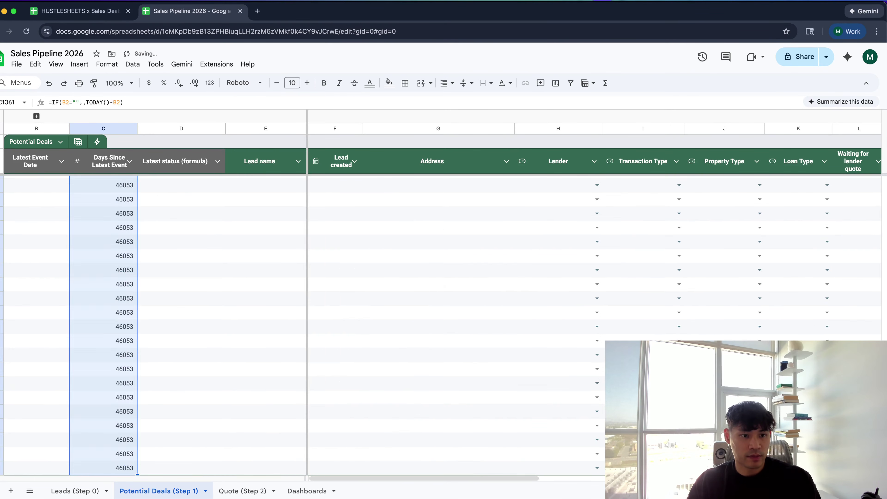
pyautogui.press('super+d')
pyautogui.press('super+Up')
pyautogui.press('Down')
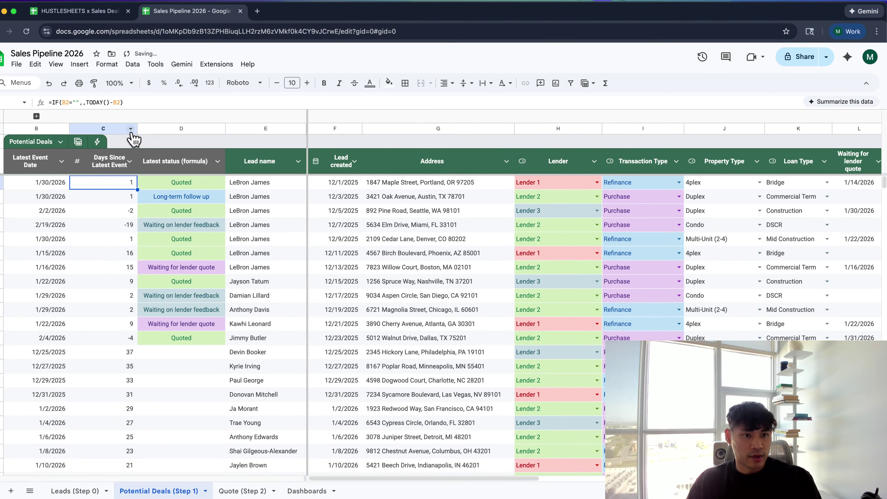
# Narrow the Days Since Latest Event column and review row 5's negative day count
pyautogui.moveTo(137, 128); pyautogui.dragTo(122, 128)
pyautogui.click(106, 227)
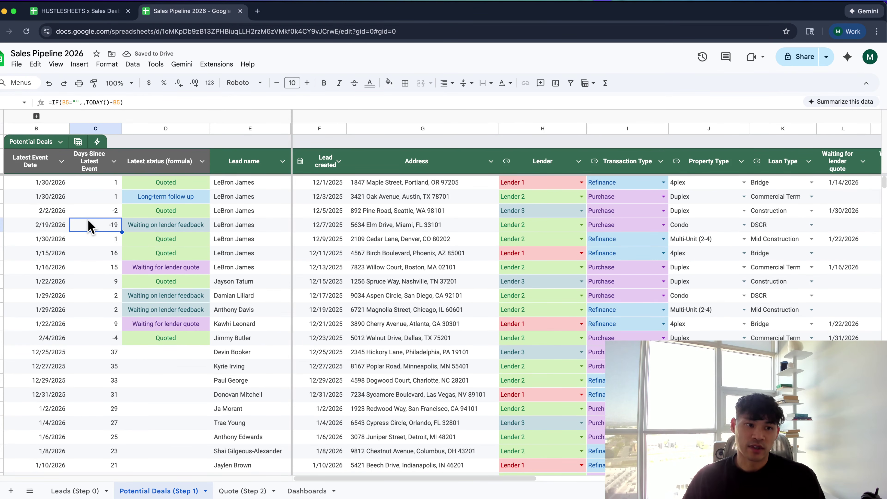
pyautogui.scroll(-1, 90, 227)
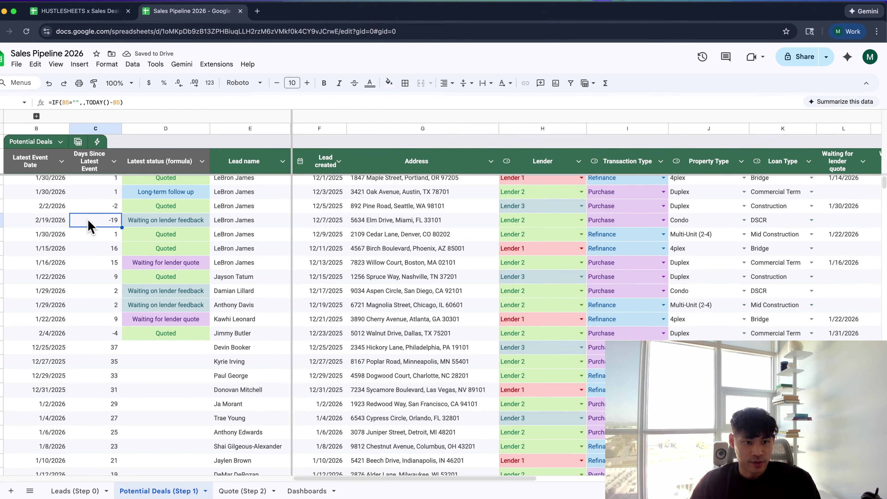
pyautogui.hscroll(3, 90, 227)
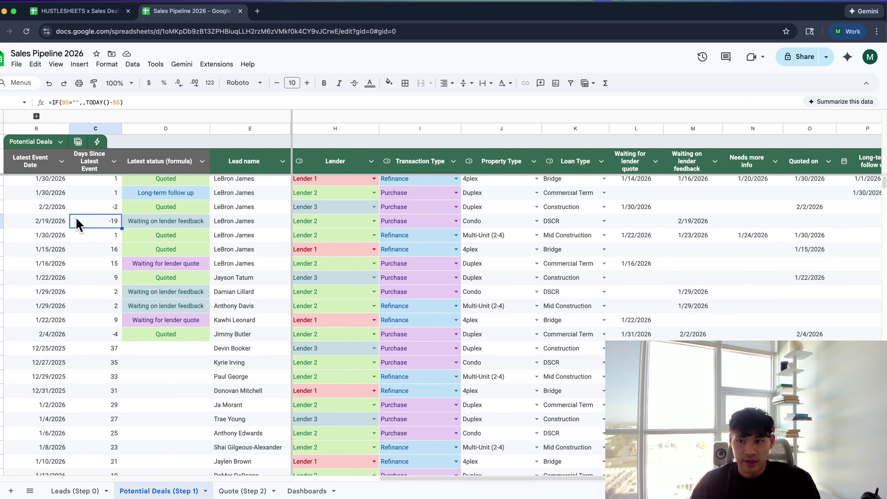
pyautogui.scroll(1, 88, 227)
pyautogui.hscroll(-3, 88, 226)
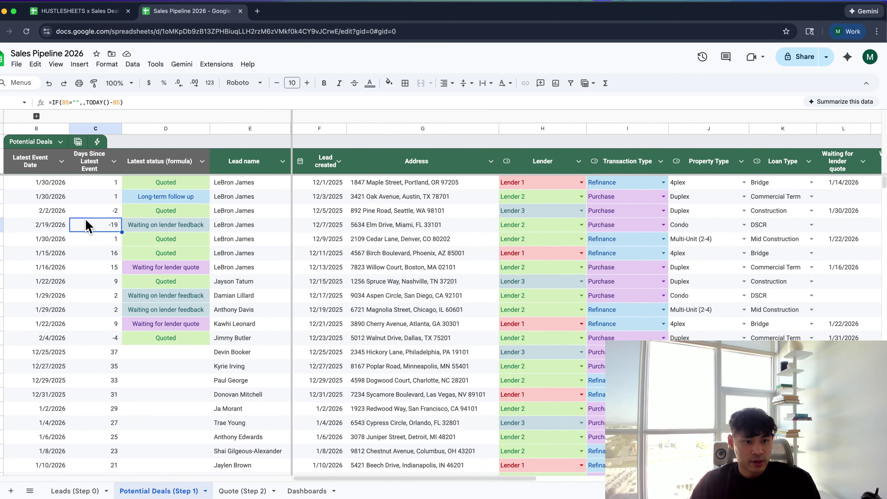
pyautogui.press('Right')
pyautogui.press('Right')
pyautogui.press('Right')
pyautogui.press('Right')
pyautogui.press('Right')
pyautogui.press('Right')
pyautogui.press('Right')
pyautogui.press('Right')
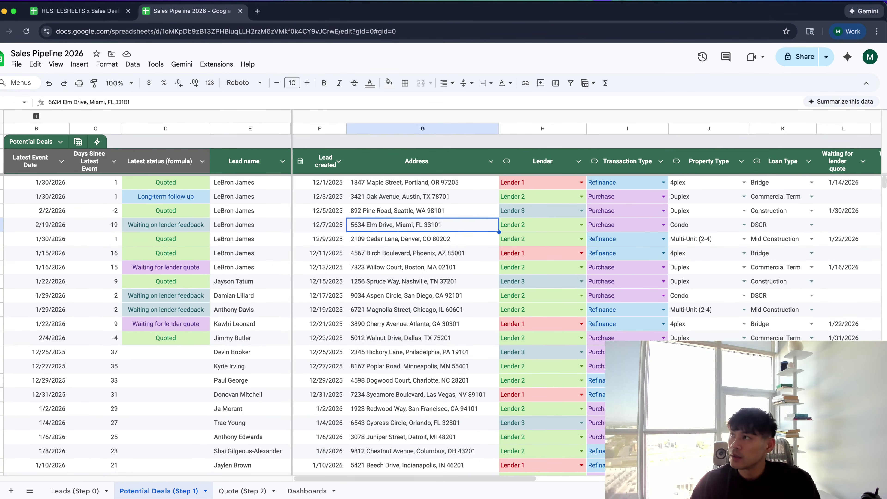
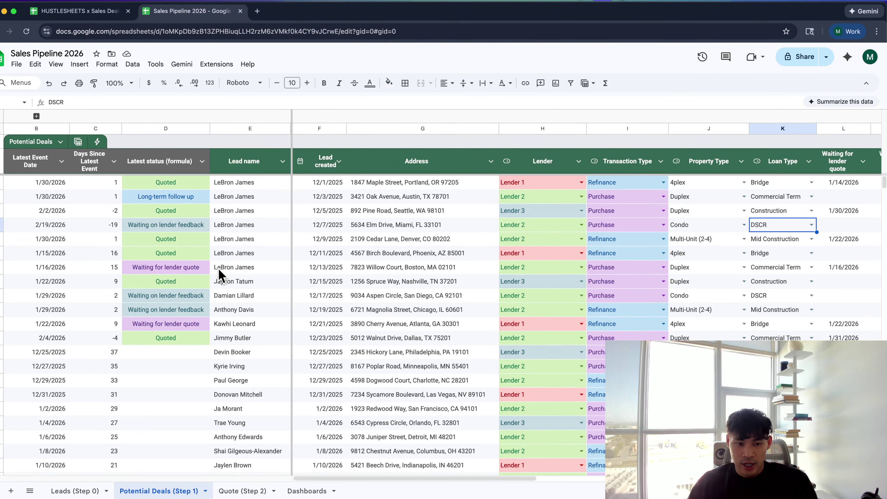
# Inspect the TODAY()-based IF formulas in the Days Since Latest Event and Latest status columns
pyautogui.click(120, 412)
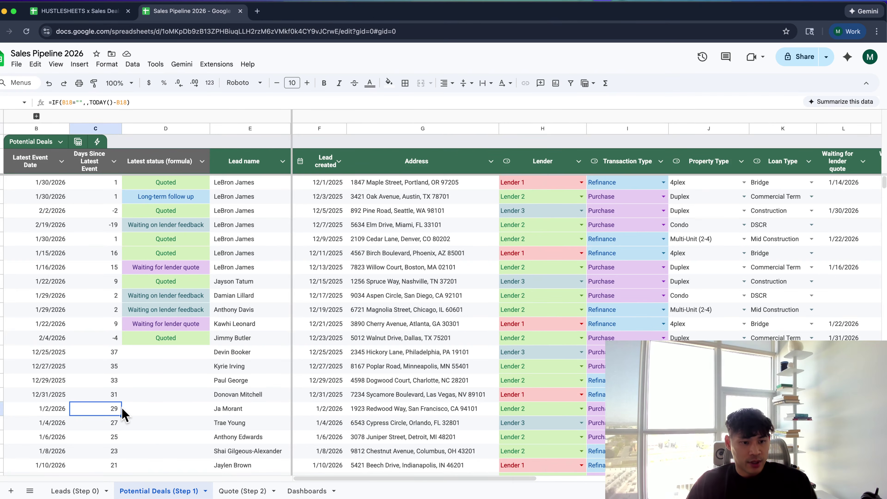
pyautogui.scroll(-15, 124, 415)
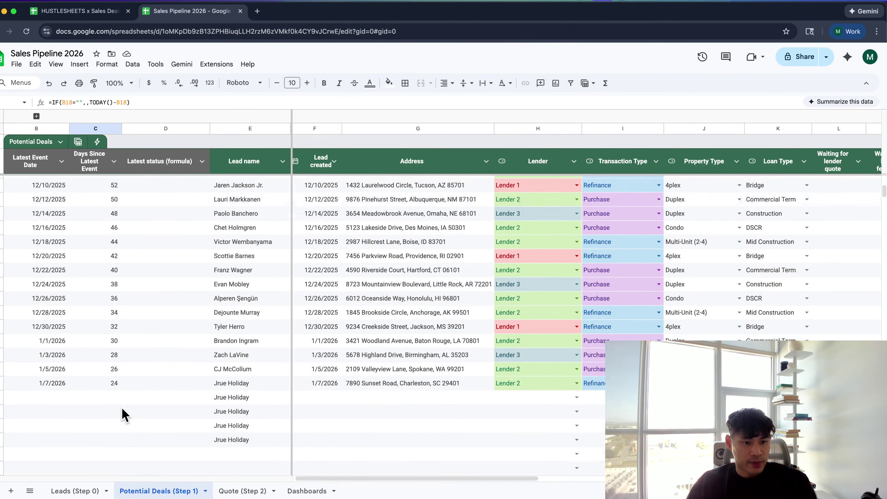
pyautogui.click(105, 312)
pyautogui.hscroll(5, 105, 317)
pyautogui.hscroll(-5, 105, 317)
pyautogui.scroll(2, 105, 318)
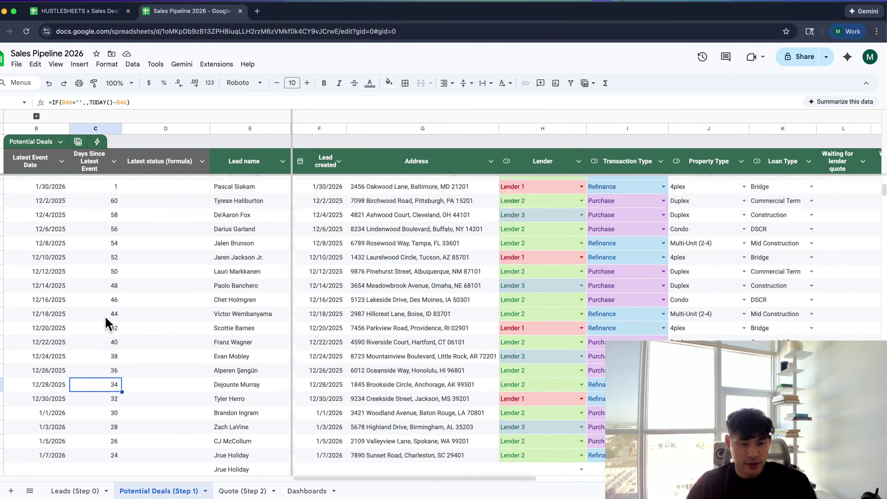
pyautogui.scroll(1, 107, 323)
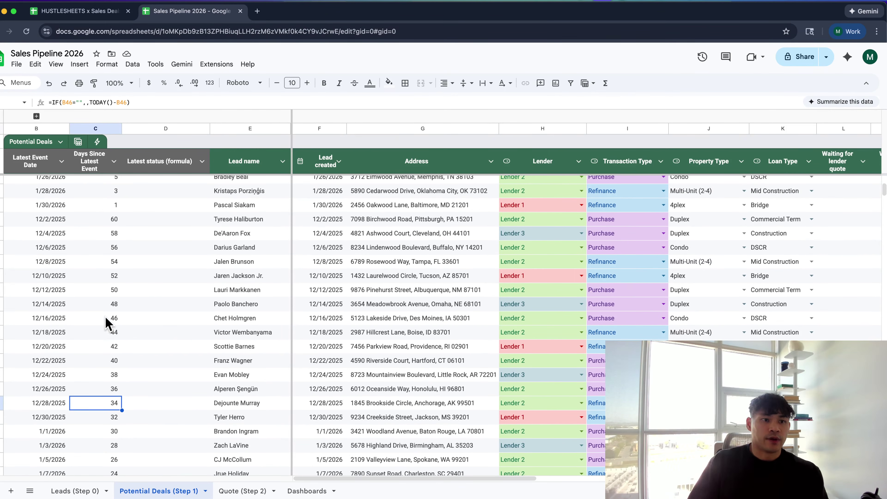
pyautogui.click(188, 234)
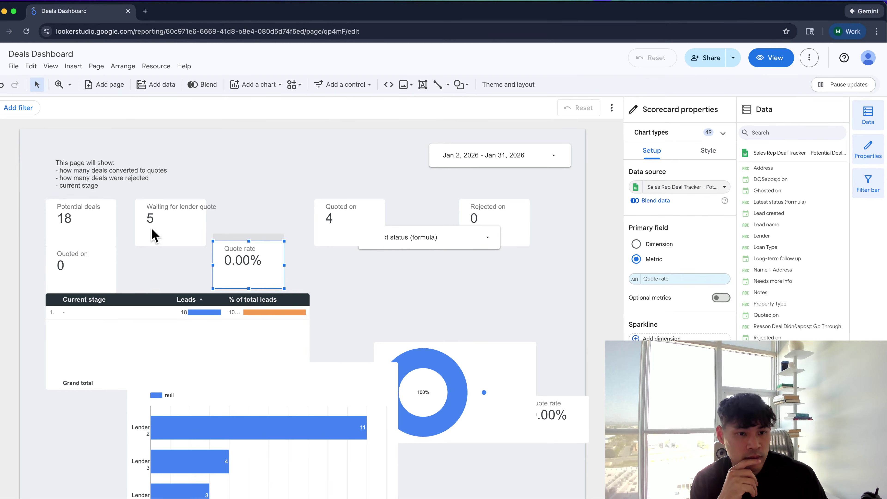
# Nudge the Waiting for lender quote scorecard slightly left on the Deals Dashboard
pyautogui.click(215, 180)
pyautogui.click(106, 219)
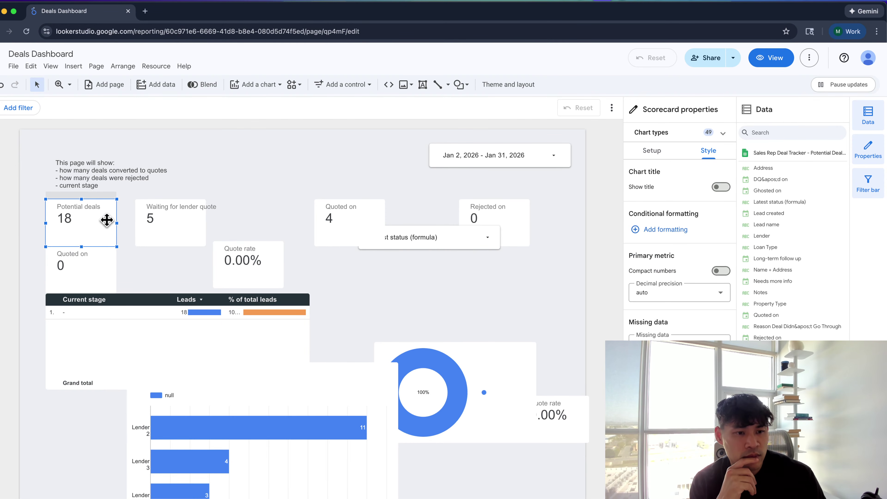
pyautogui.moveTo(181, 215); pyautogui.dragTo(168, 218)
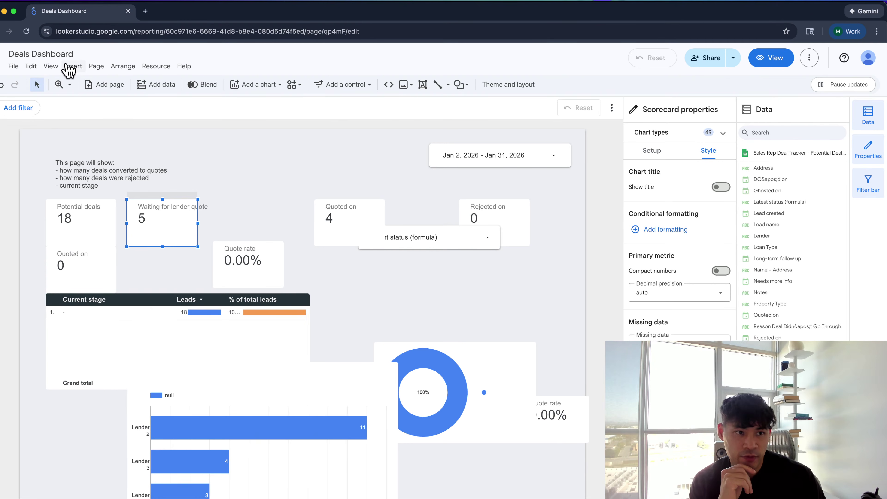
pyautogui.click(259, 194)
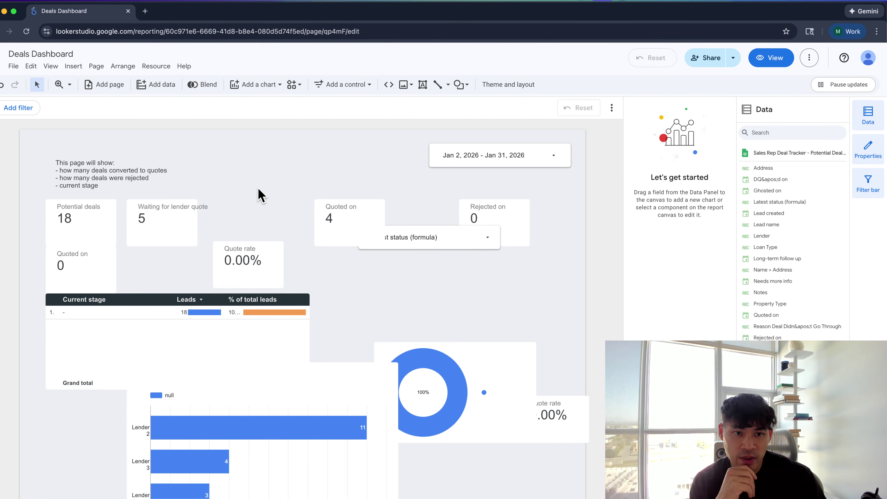
pyautogui.press('super+grave')
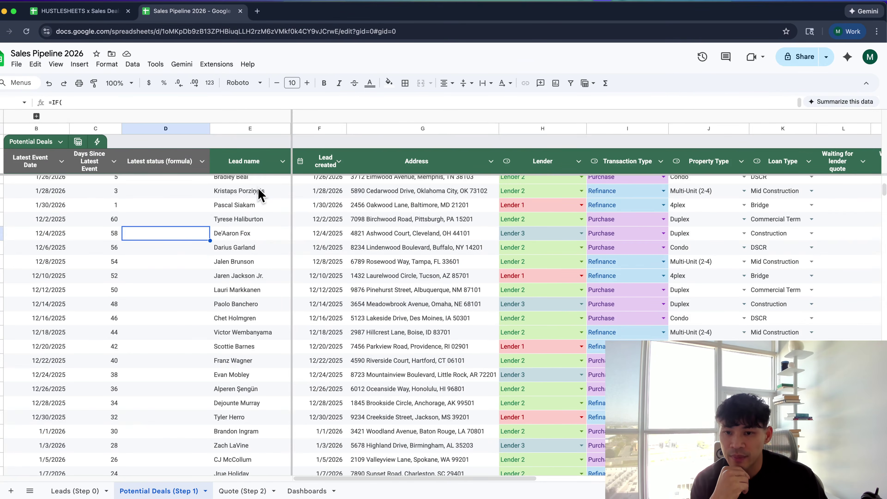
# Center-align the values in columns B and C
pyautogui.scroll(15, 264, 198)
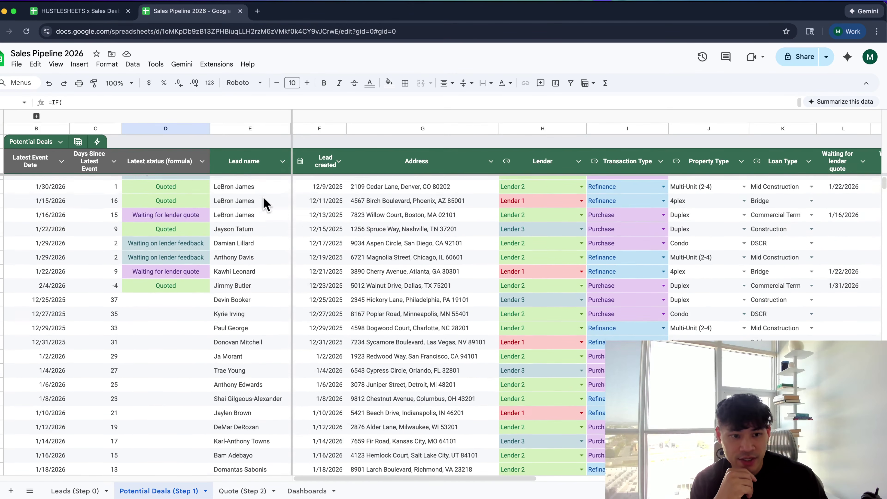
pyautogui.moveTo(99, 128); pyautogui.dragTo(59, 128)
pyautogui.click(445, 83)
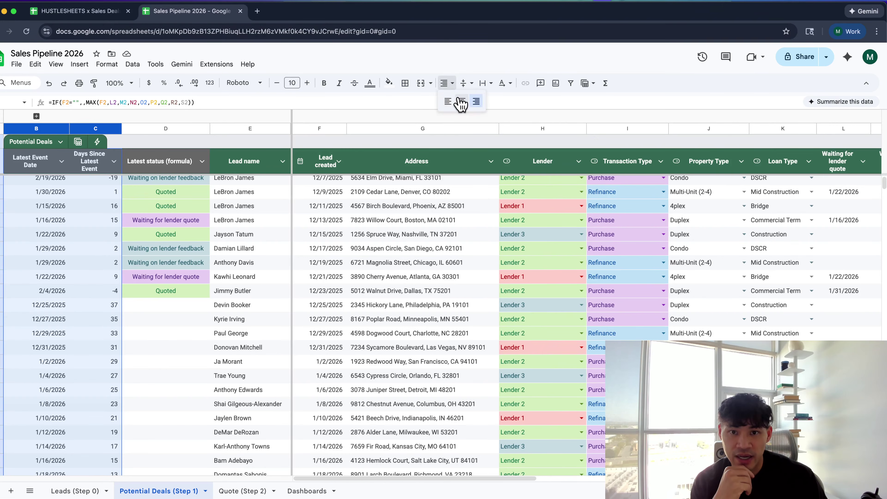
pyautogui.click(461, 105)
pyautogui.click(368, 220)
# Clear the stray duplicate sponsor names in E57:E62 below the data
pyautogui.scroll(-15, 367, 238)
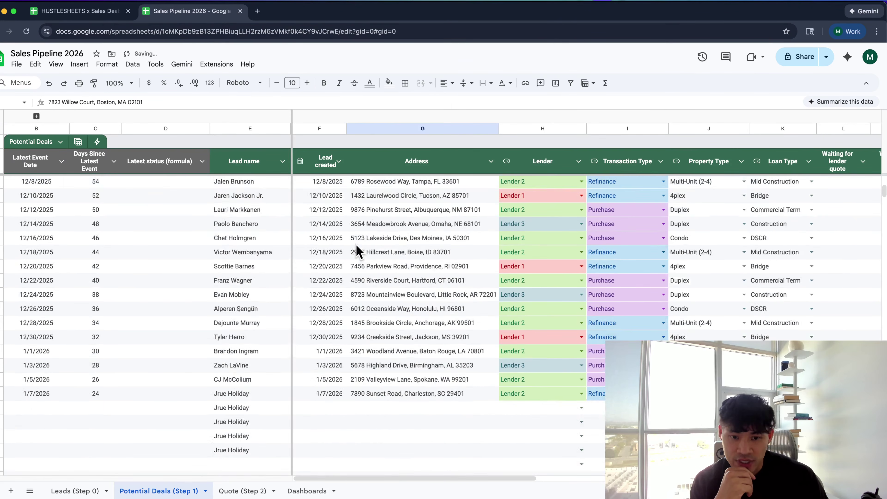
pyautogui.moveTo(237, 330); pyautogui.dragTo(256, 402)
pyautogui.press('Delete')
pyautogui.click(323, 373)
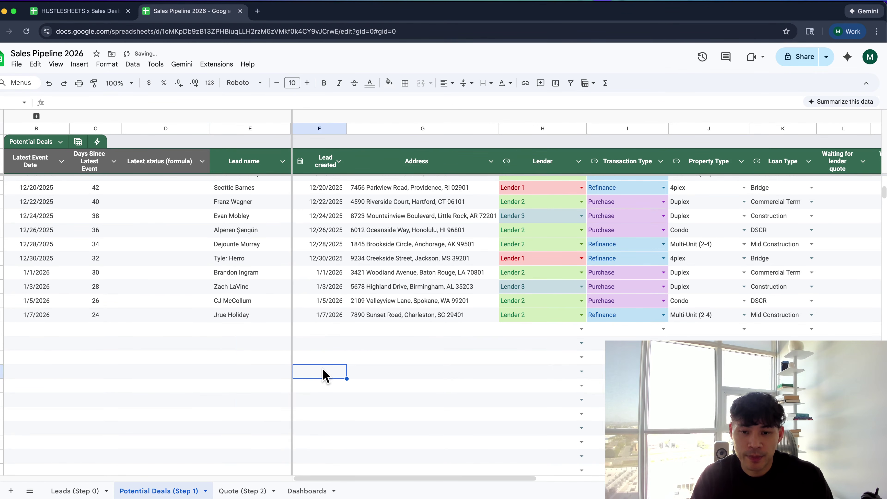
# Scroll around the Potential Deals sheet to review the cleaned data
pyautogui.hscroll(5, 343, 336)
pyautogui.scroll(3, 343, 337)
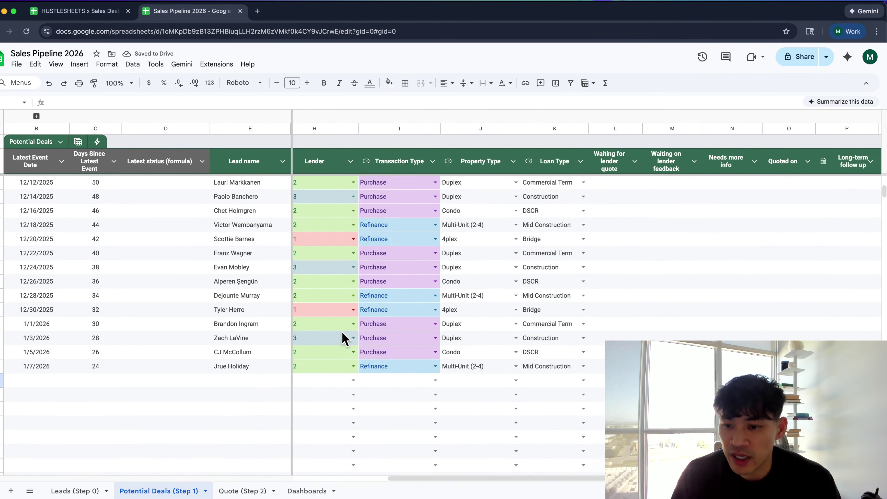
pyautogui.hscroll(-5, 343, 338)
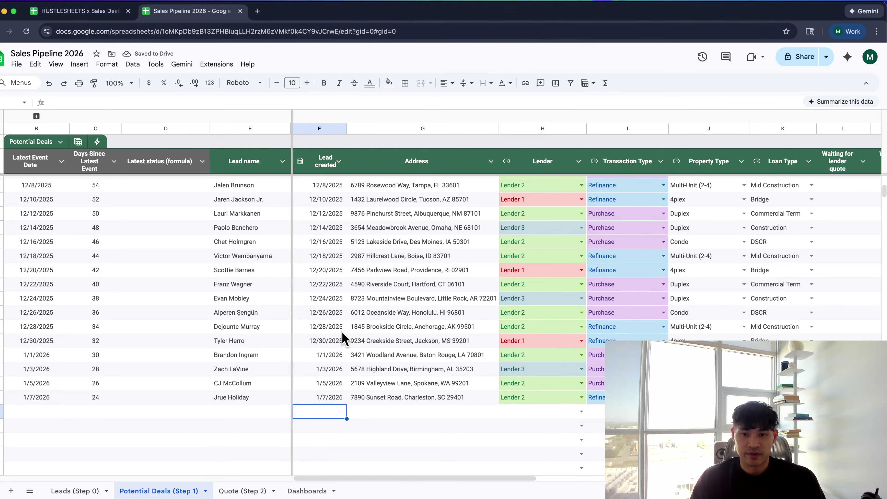
pyautogui.scroll(-5, 342, 336)
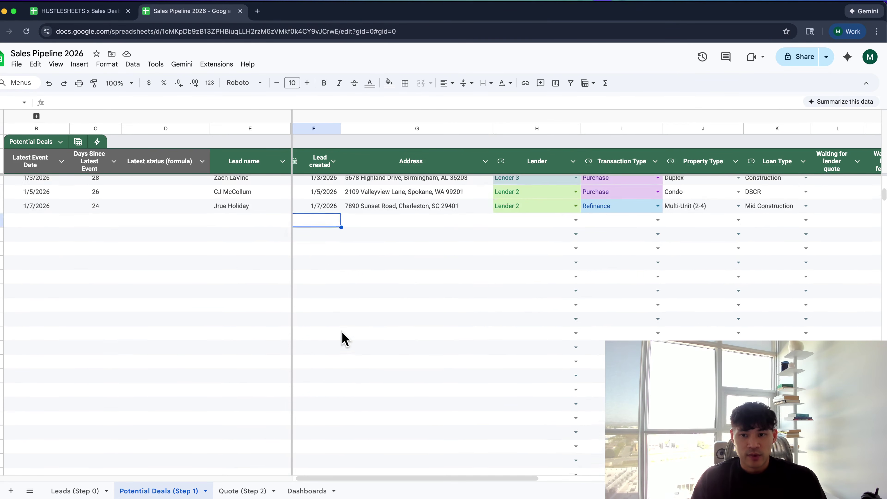
pyautogui.scroll(3, 343, 337)
pyautogui.scroll(10, 167, 230)
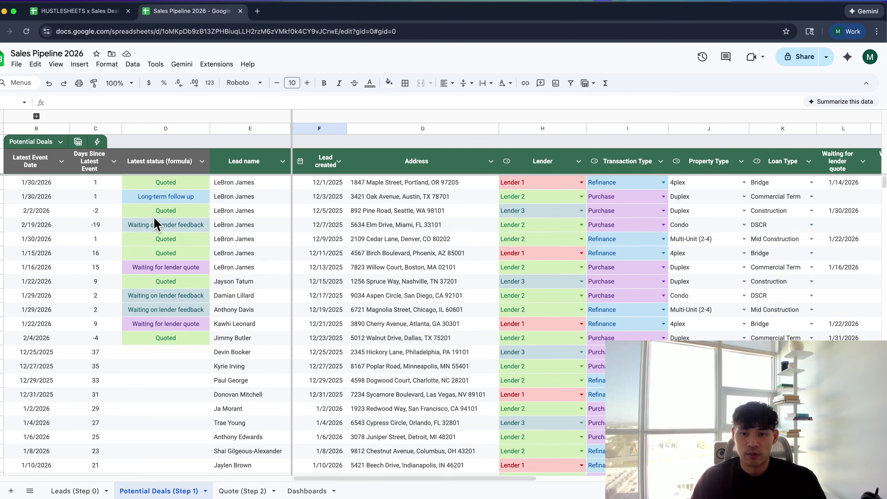
pyautogui.hscroll(5, 343, 307)
pyautogui.scroll(-2, 344, 308)
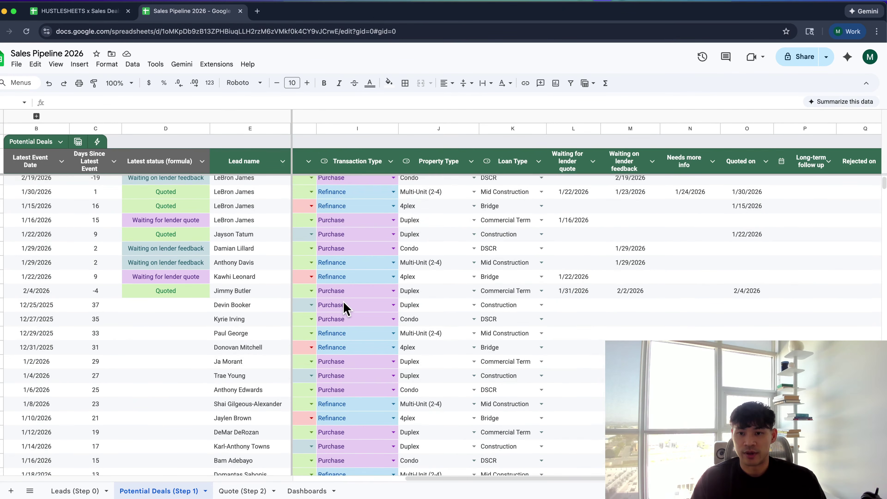
pyautogui.scroll(-1, 344, 307)
pyautogui.hscroll(1, 344, 308)
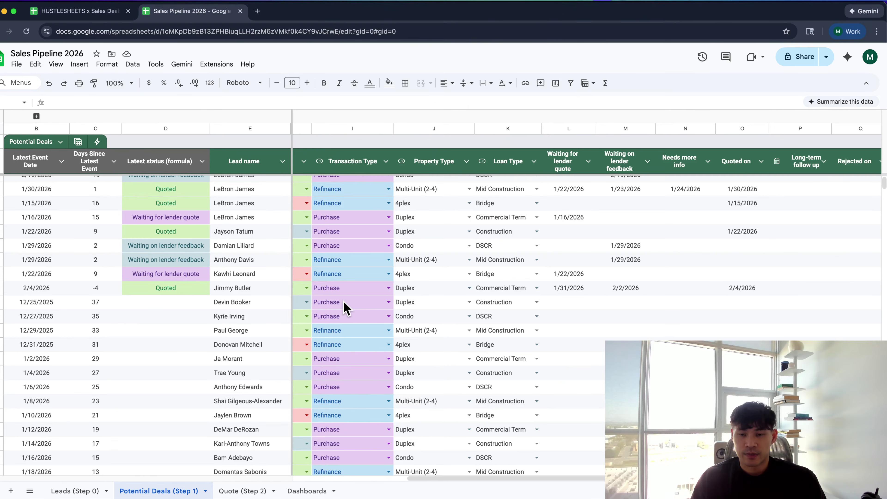
pyautogui.hscroll(-6, 343, 300)
pyautogui.scroll(1, 343, 300)
pyautogui.hscroll(5, 302, 402)
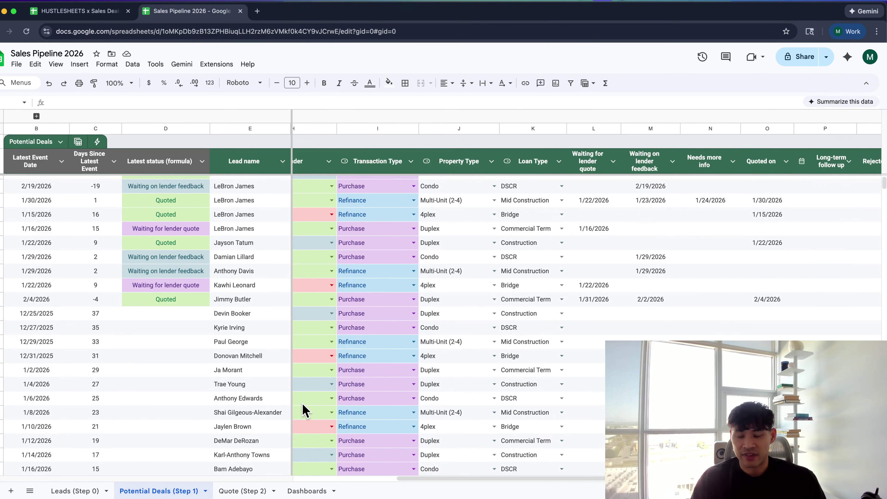
pyautogui.hscroll(1, 303, 409)
pyautogui.hscroll(5, 303, 409)
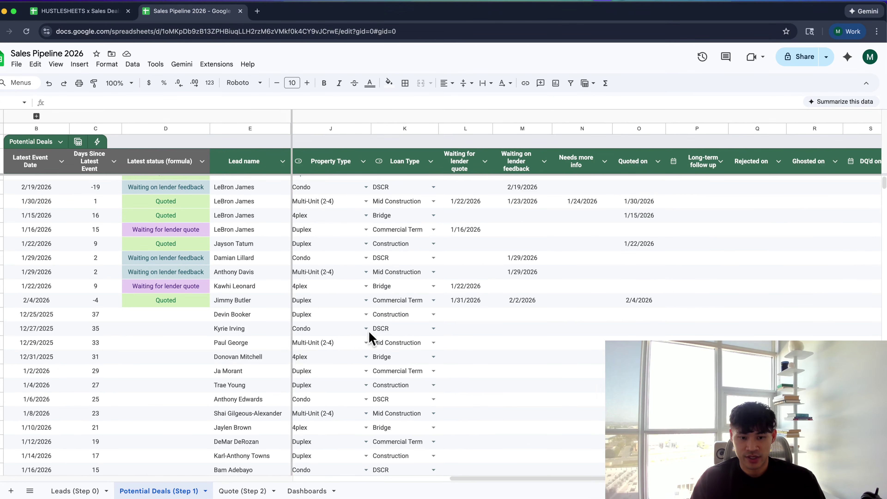
# Switch to the Leads (Step 0) sheet and highlight its call date columns
pyautogui.click(88, 491)
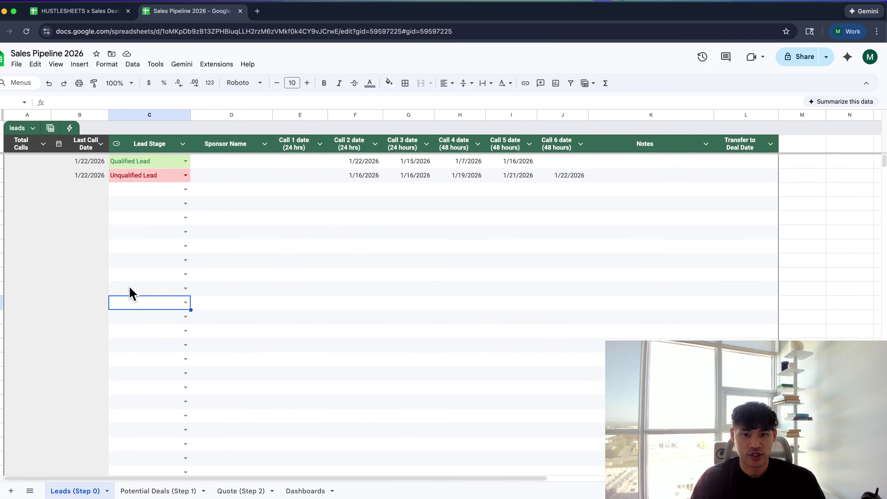
pyautogui.click(249, 190)
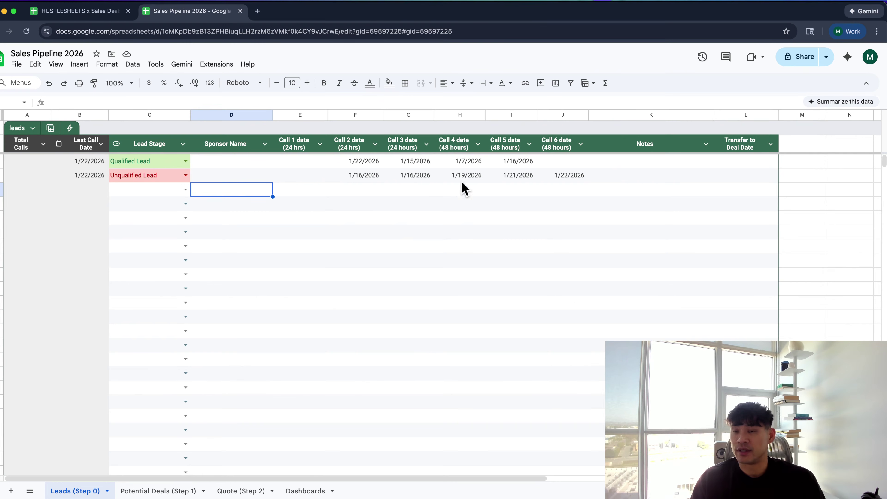
pyautogui.moveTo(312, 146); pyautogui.dragTo(559, 242)
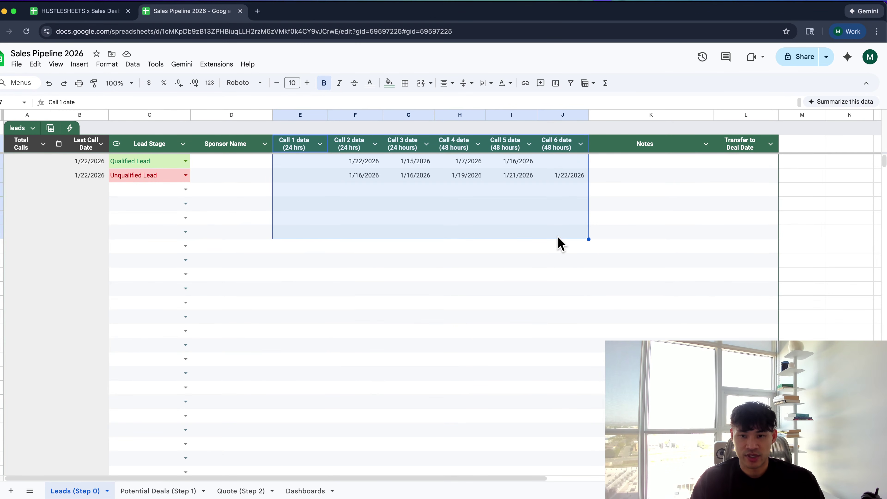
pyautogui.moveTo(506, 147); pyautogui.dragTo(508, 226)
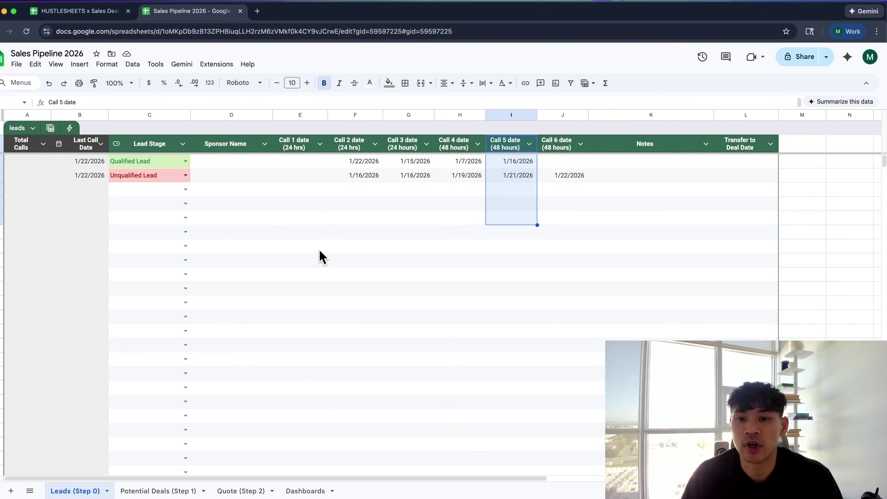
pyautogui.click(396, 180)
pyautogui.click(364, 162)
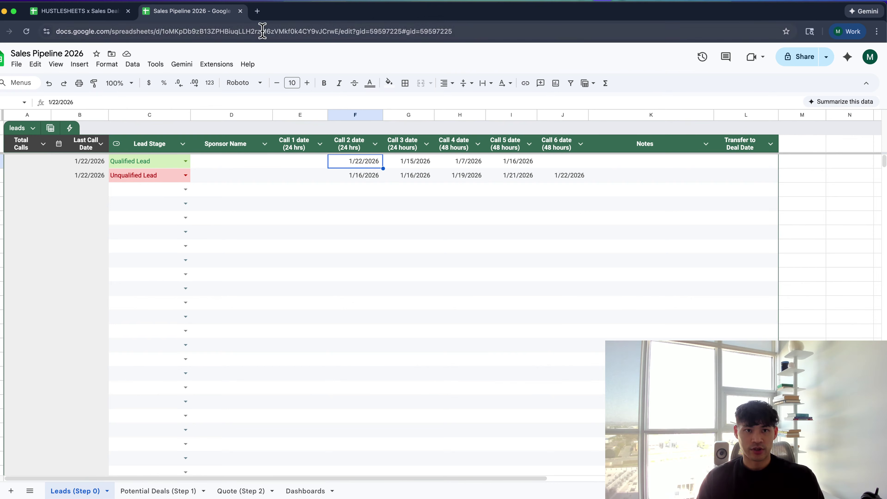
# Take a screenshot of the call-date columns, then return to Looker Studio
pyautogui.click(421, 266)
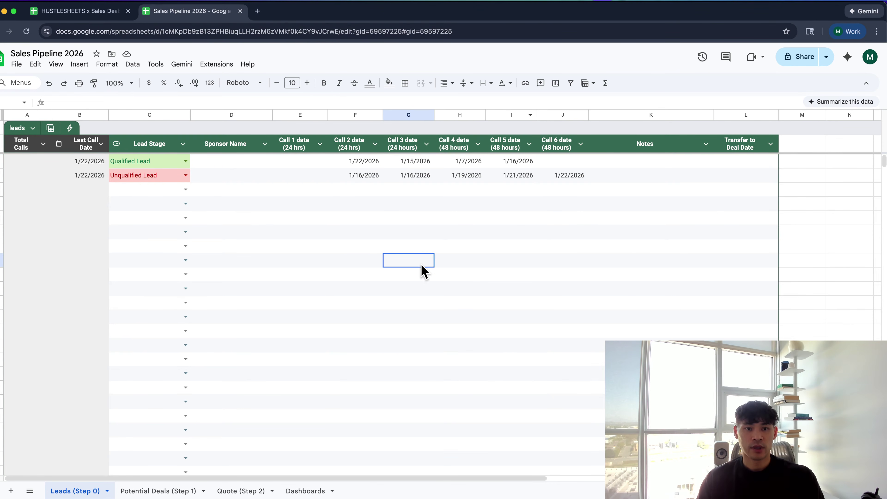
pyautogui.press('super+shift+4')
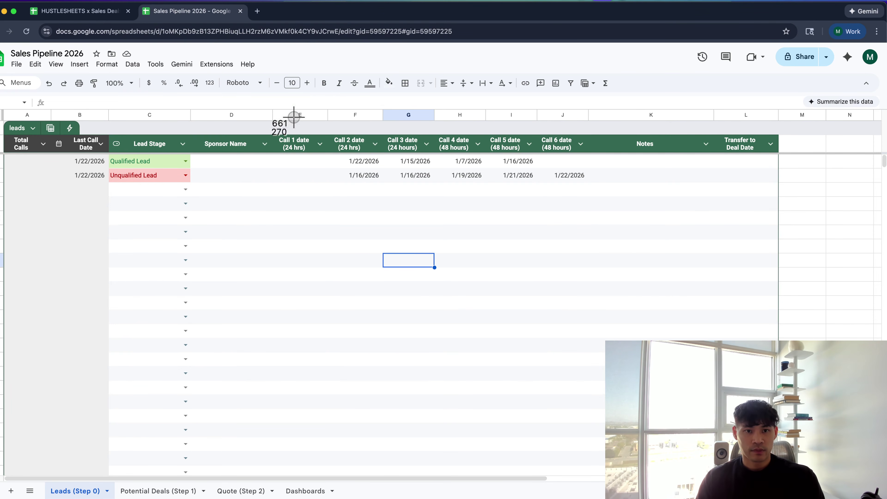
pyautogui.moveTo(271, 100); pyautogui.dragTo(609, 300)
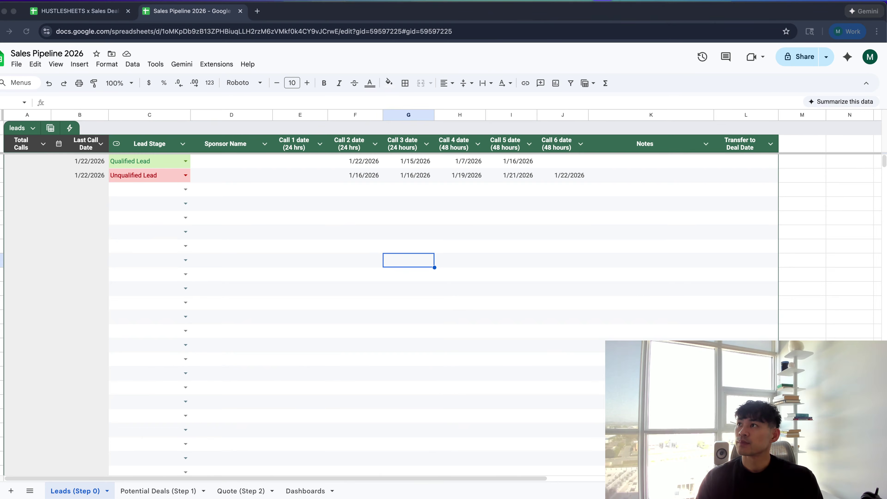
pyautogui.press('super+grave')
pyautogui.press('super+grave')
pyautogui.press('super+grave')
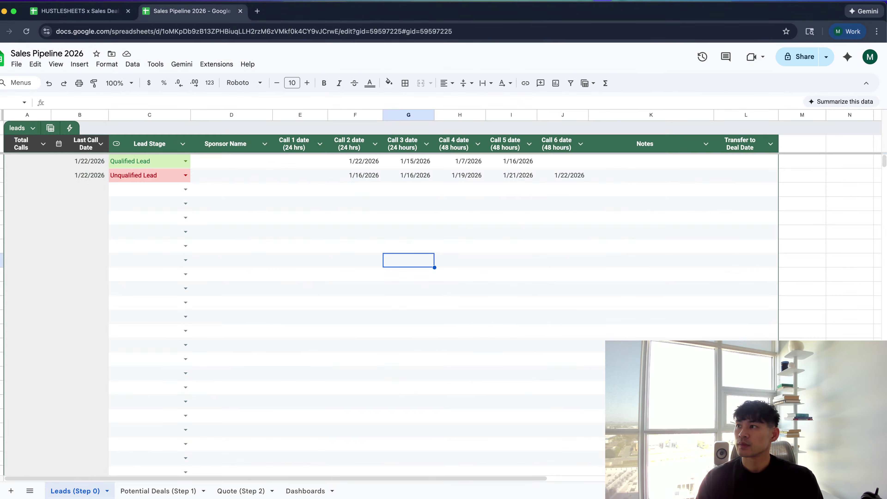
# Pick January 30 from the date picker as the Qualified Lead's Call 1 date in E2
pyautogui.press('super+Tab')
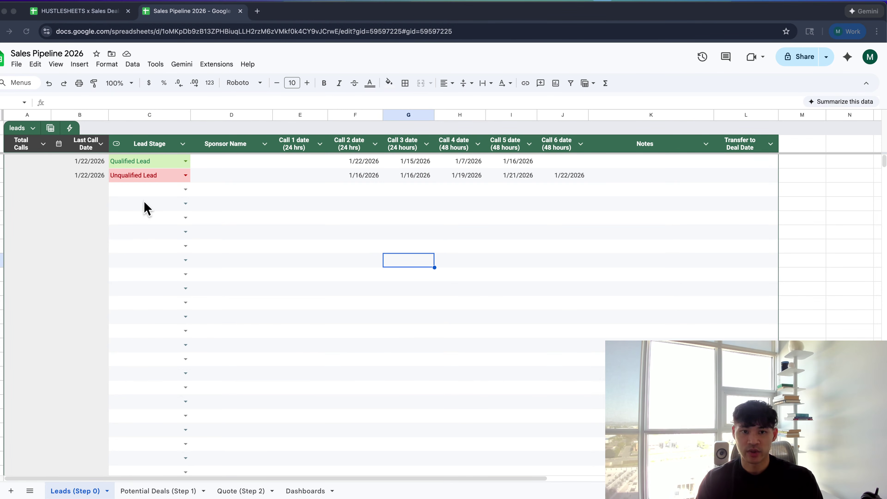
pyautogui.click(373, 160)
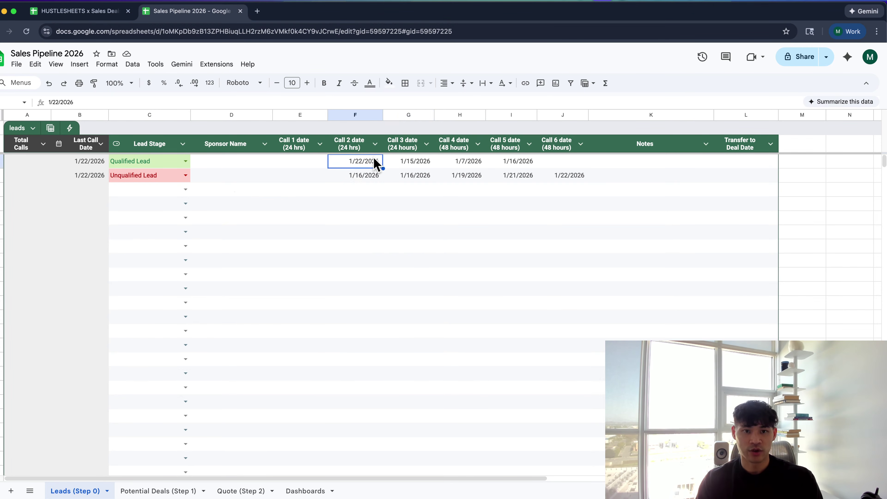
pyautogui.doubleClick(289, 162)
pyautogui.click(328, 260)
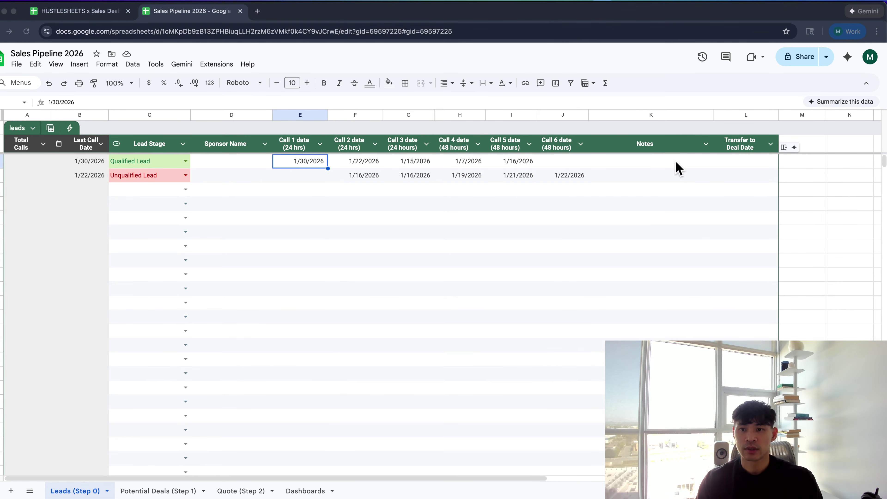
# Insert a column before Notes and paste the SPARKLINE progress-bar formula into K2
pyautogui.rightClick(615, 117)
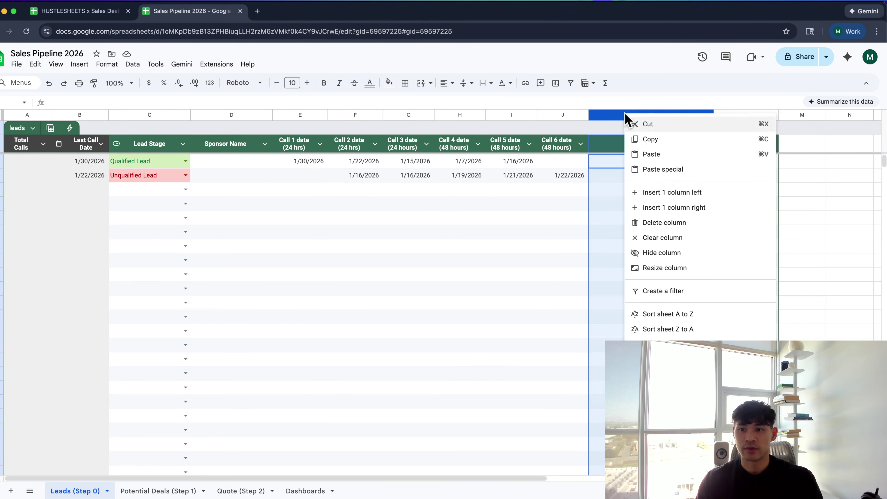
pyautogui.click(646, 187)
pyautogui.click(627, 158)
pyautogui.write('=SPARKLINE(COUNTA(E2:J2),{"charttype","bar";"max",6;"color1","green"})')
pyautogui.press('Return')
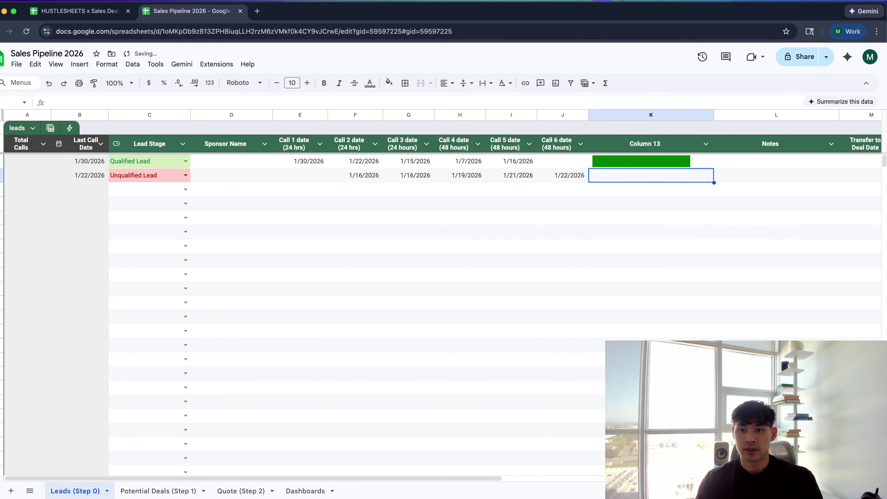
pyautogui.click(620, 167)
# Clear the first lead's Call 2 through Call 5 dates
pyautogui.click(525, 164)
pyautogui.press('Delete')
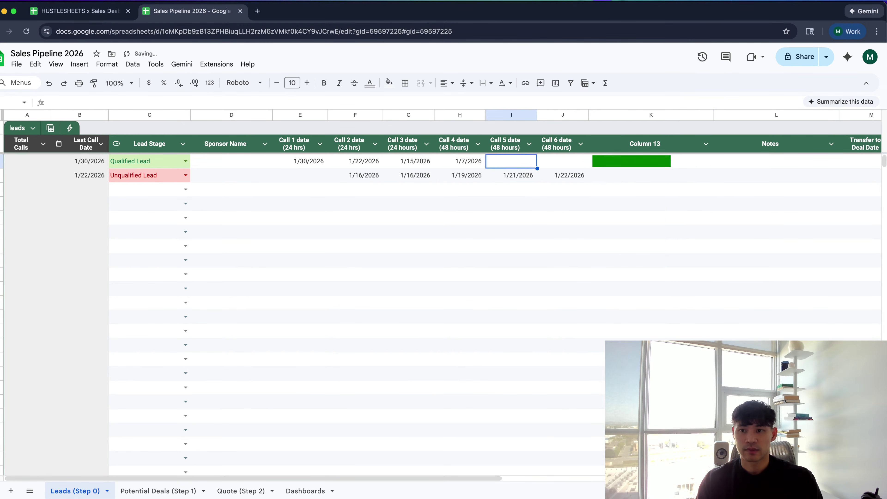
pyautogui.click(560, 163)
pyautogui.click(457, 163)
pyautogui.press('Delete')
pyautogui.click(388, 166)
pyautogui.press('Delete')
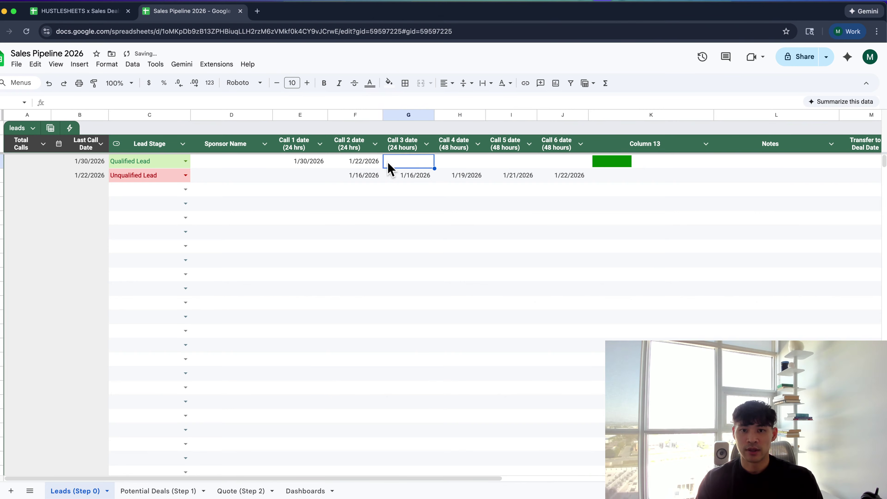
pyautogui.click(358, 166)
pyautogui.press('Delete')
# Set Call 2 to January 9 and Call 3 to January 15, then check the progress bar
pyautogui.click(323, 164)
pyautogui.doubleClick(349, 164)
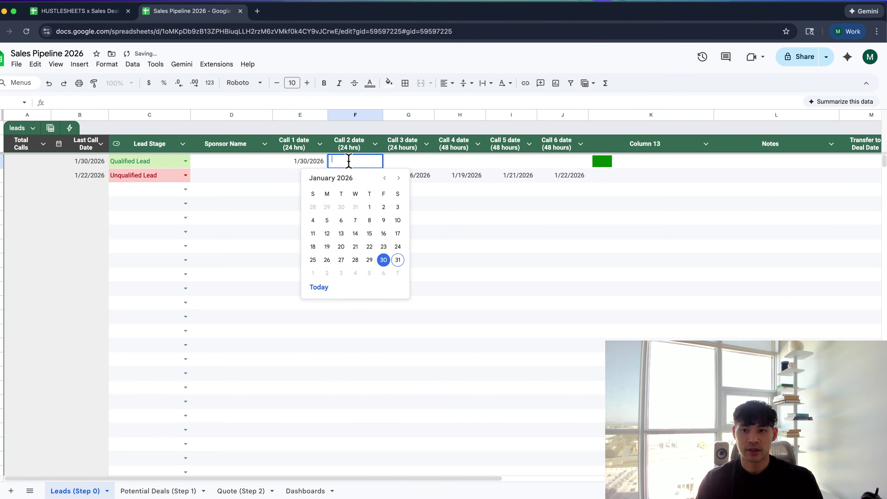
pyautogui.click(380, 230)
pyautogui.click(410, 164)
pyautogui.doubleClick(410, 165)
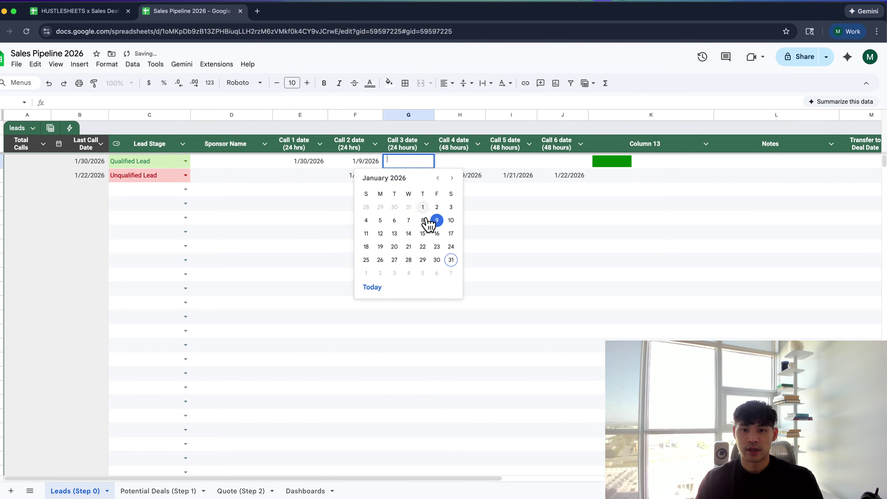
pyautogui.click(422, 231)
pyautogui.click(606, 163)
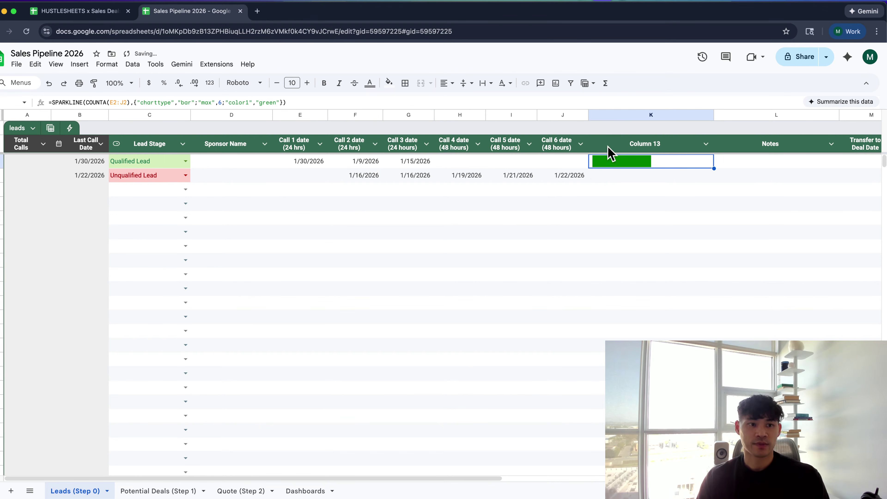
# Set Call 4 to January 8 and Calls 5 and 6 to January 28
pyautogui.hscroll(2, 610, 203)
pyautogui.hscroll(1, 609, 202)
pyautogui.hscroll(-2, 615, 192)
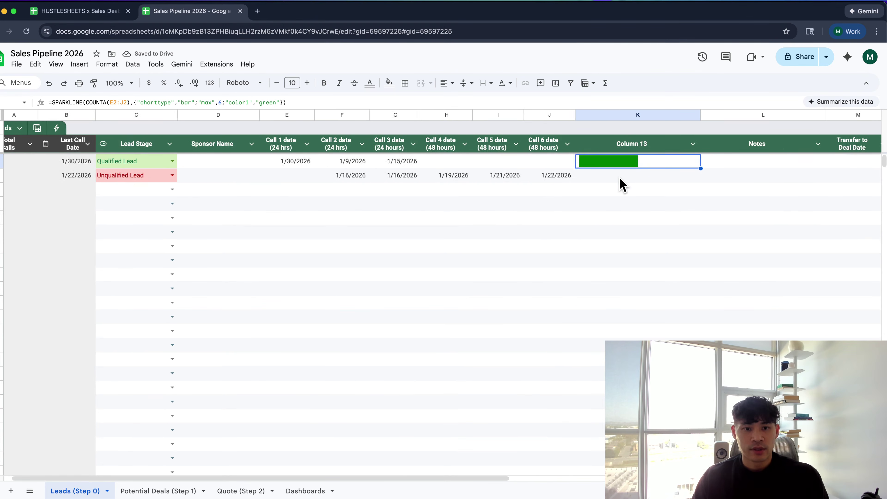
pyautogui.click(457, 164)
pyautogui.doubleClick(457, 165)
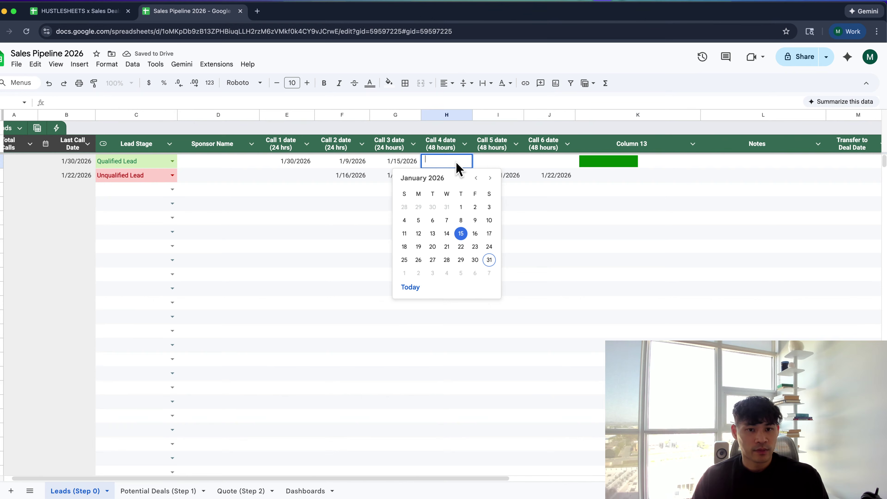
pyautogui.click(461, 219)
pyautogui.doubleClick(488, 167)
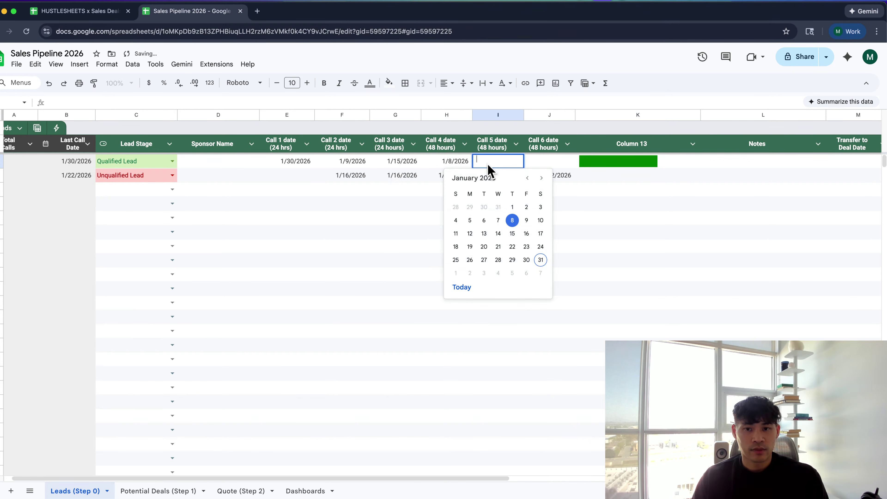
pyautogui.click(505, 262)
pyautogui.click(536, 167)
pyautogui.doubleClick(536, 166)
pyautogui.click(555, 264)
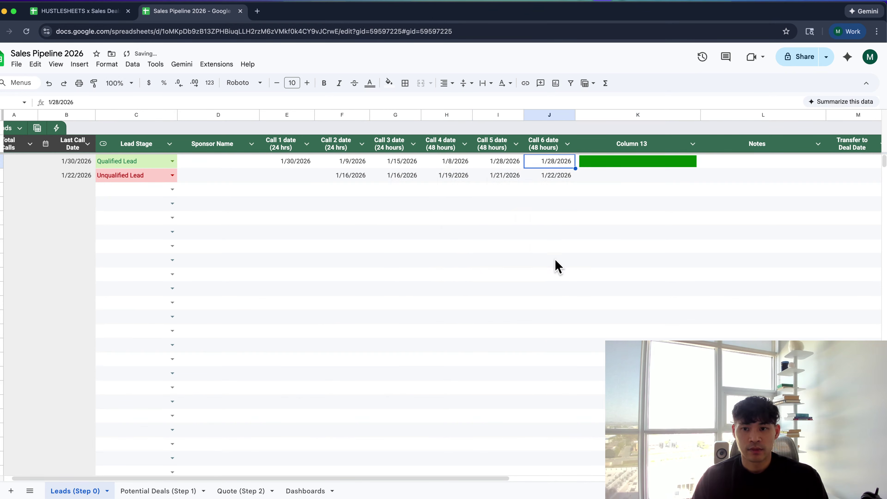
pyautogui.hscroll(-1, 458, 212)
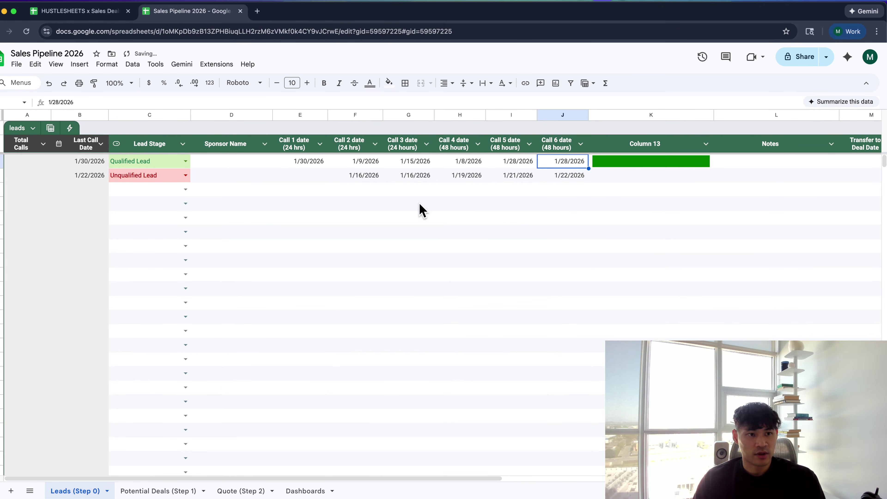
# Check the Total Calls formula and enter a sponsor name for the first lead
pyautogui.click(41, 167)
pyautogui.doubleClick(41, 167)
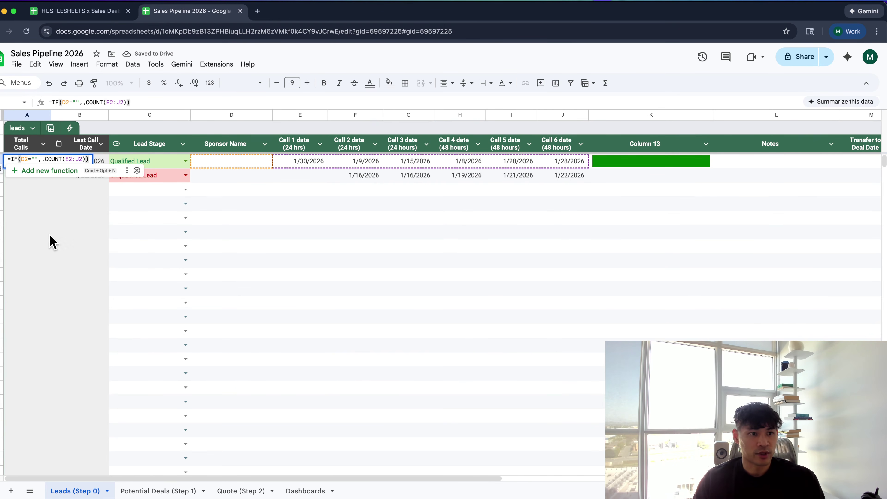
pyautogui.press('Return')
pyautogui.click(18, 167)
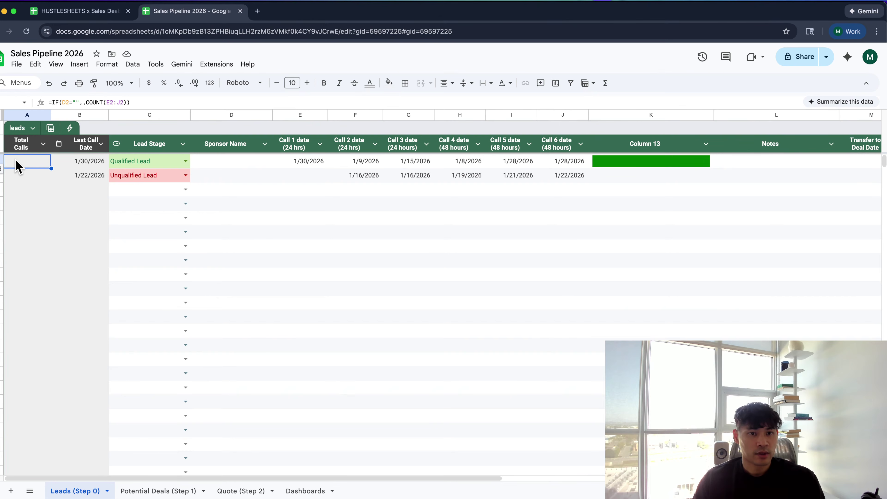
pyautogui.click(213, 165)
pyautogui.write('lebron')
pyautogui.press('Return')
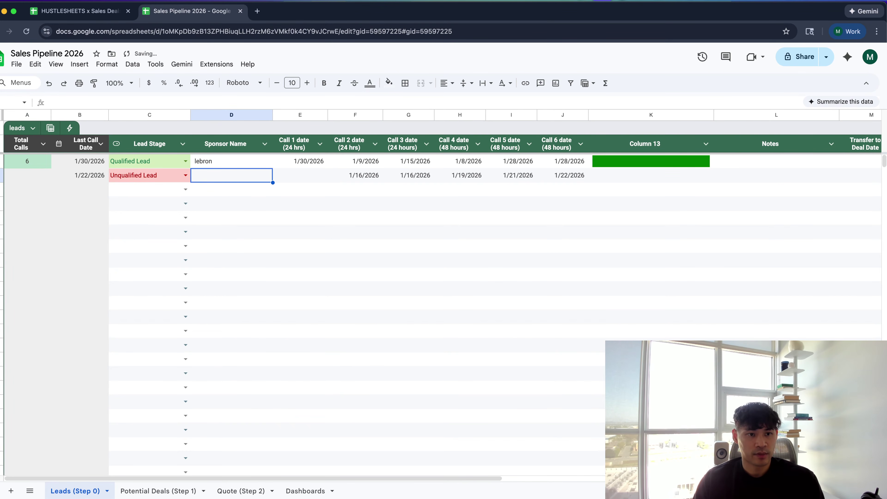
# Clear all six call dates and re-enter Calls 1–3 as January 30, 29 and 28
pyautogui.moveTo(304, 161); pyautogui.dragTo(562, 164)
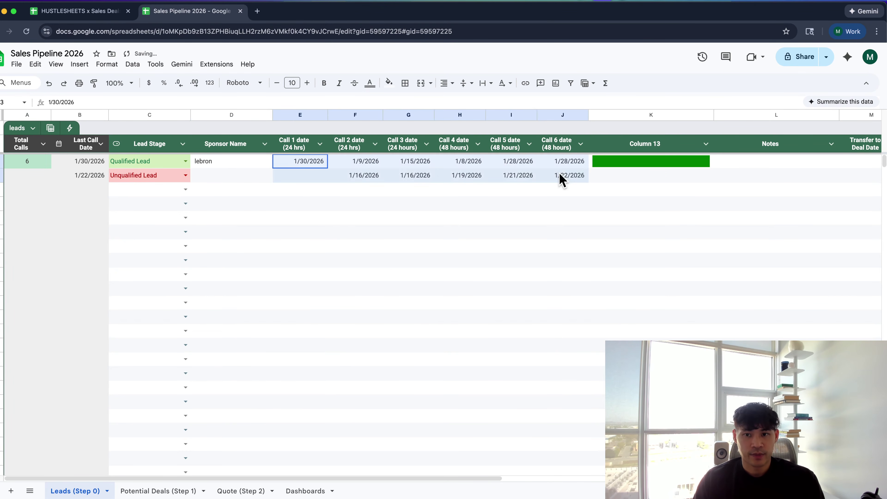
pyautogui.press('Delete')
pyautogui.click(298, 164)
pyautogui.doubleClick(297, 164)
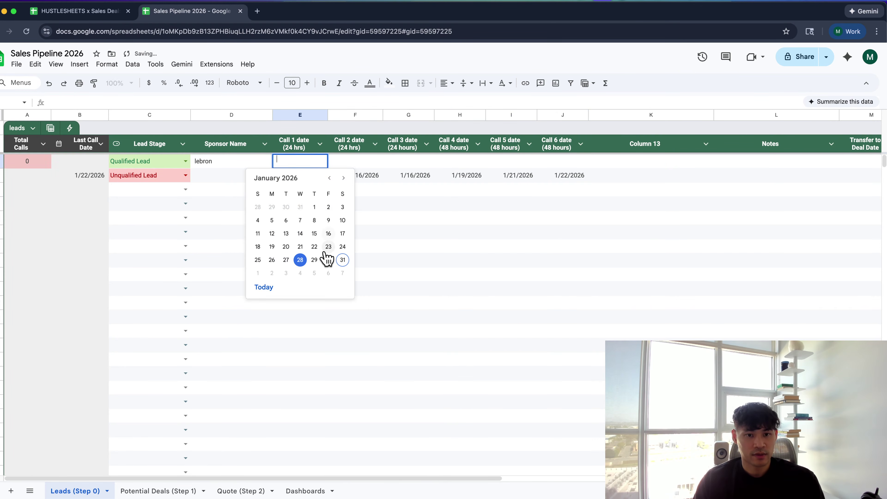
pyautogui.click(327, 258)
pyautogui.doubleClick(349, 161)
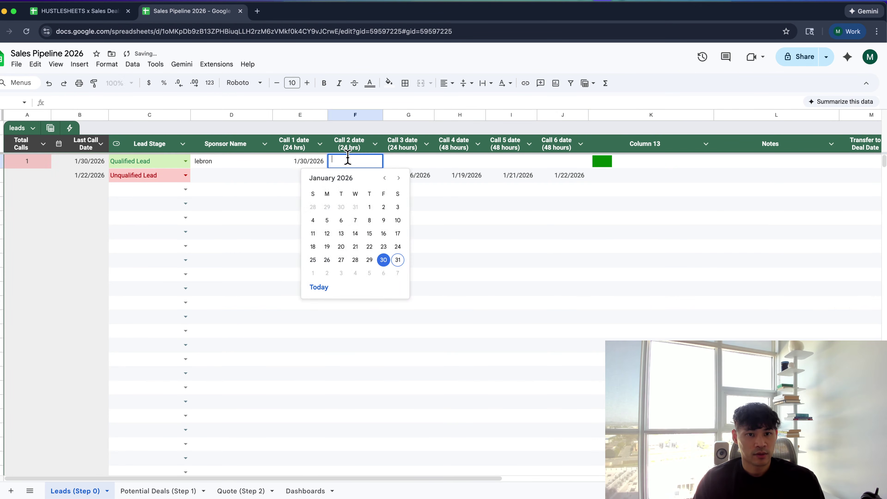
pyautogui.click(367, 260)
pyautogui.doubleClick(397, 161)
pyautogui.click(408, 259)
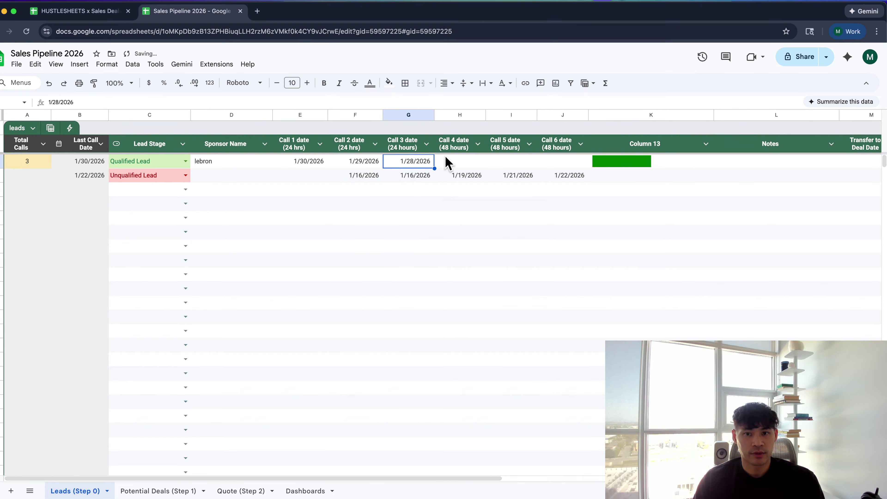
# Set Call 4 to January 29, Call 5 to February 5 and Call 6 to February 25
pyautogui.click(455, 161)
pyautogui.doubleClick(454, 162)
pyautogui.click(474, 259)
pyautogui.click(509, 164)
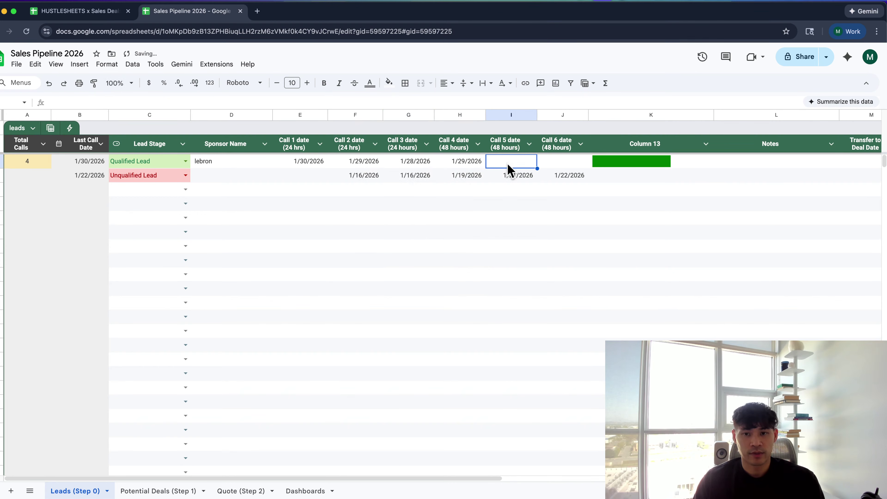
pyautogui.doubleClick(509, 165)
pyautogui.click(522, 273)
pyautogui.click(552, 160)
pyautogui.doubleClick(552, 160)
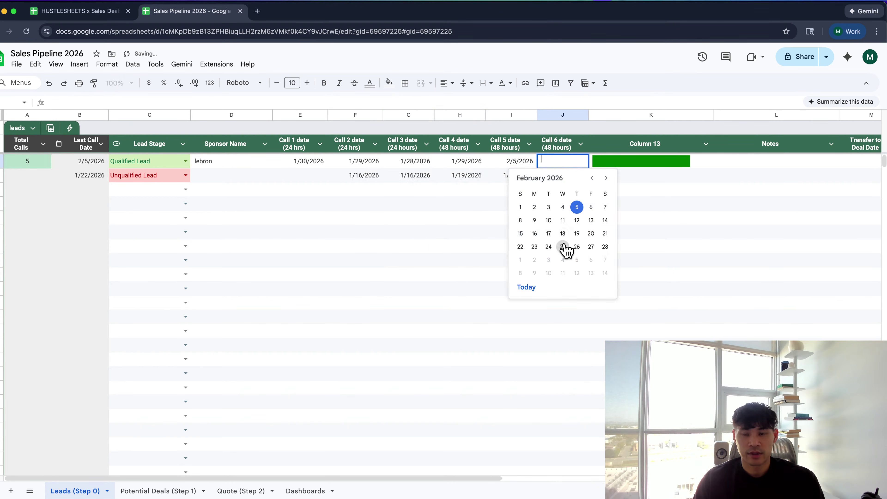
pyautogui.click(559, 244)
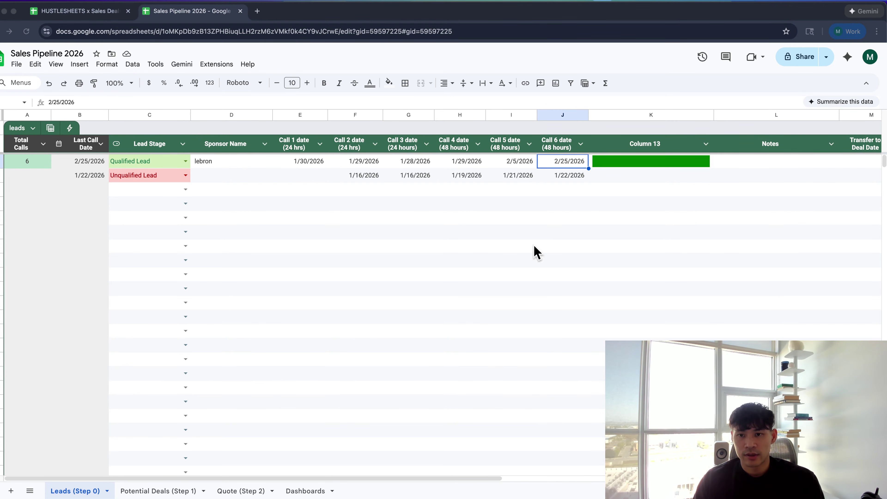
# Clear the Call 5 and Call 6 dates so the bar shows four of six calls
pyautogui.click(557, 165)
pyautogui.press('Delete')
pyautogui.click(530, 162)
pyautogui.press('Delete')
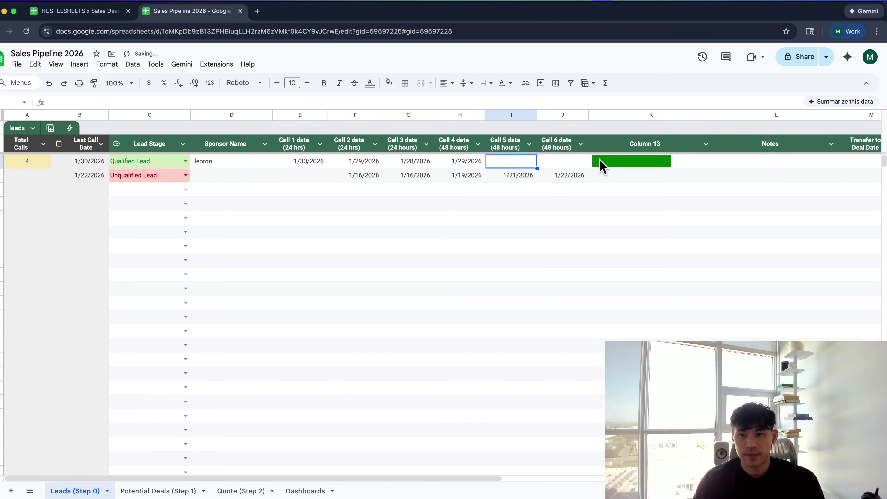
pyautogui.click(601, 164)
pyautogui.click(687, 191)
pyautogui.click(687, 164)
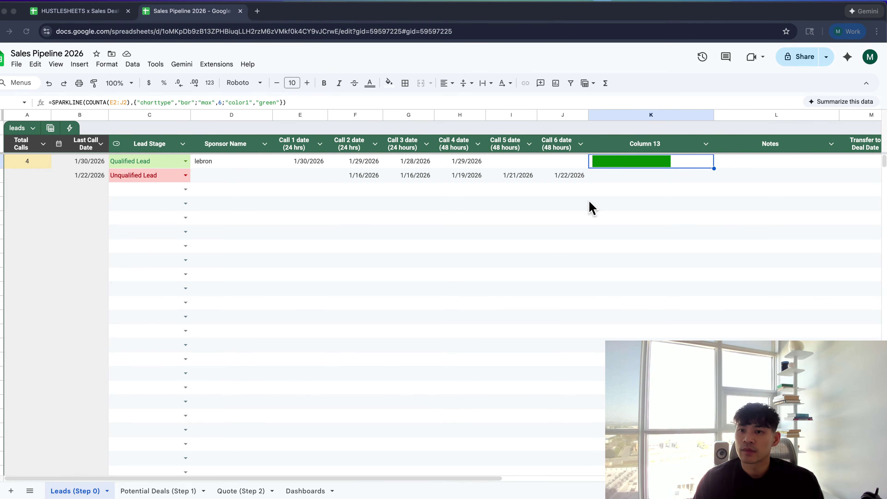
# Head the new column 'Call Progress' and give its sparkline a #f3f3f3 grey background
pyautogui.click(631, 143)
pyautogui.write('Call Progress')
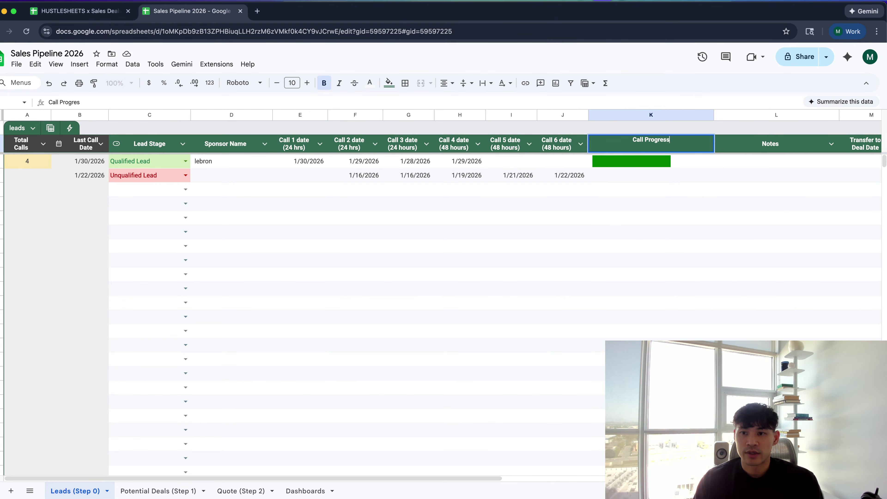
pyautogui.press('Tab')
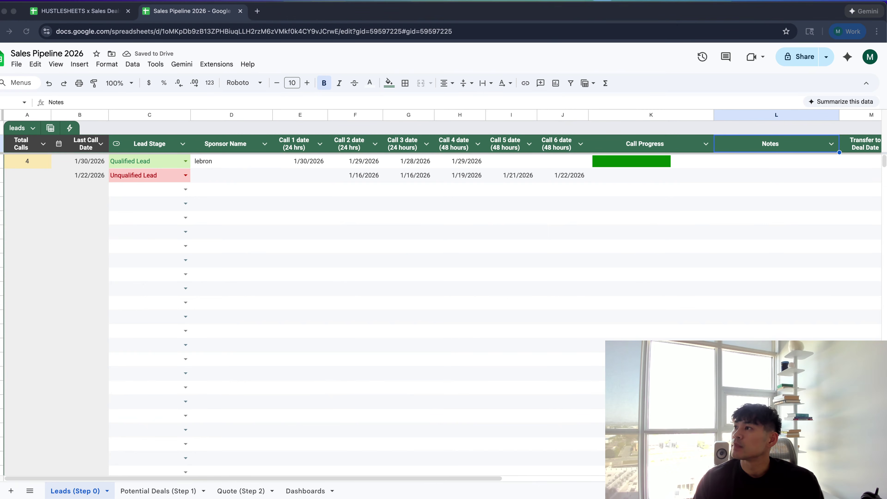
pyautogui.click(688, 166)
pyautogui.write('=SPARKLINE(COUNTA(E2:J2),{"charttype","bar";"max",6;"color1","green";"color2","#f3f3f3"})')
pyautogui.press('Return')
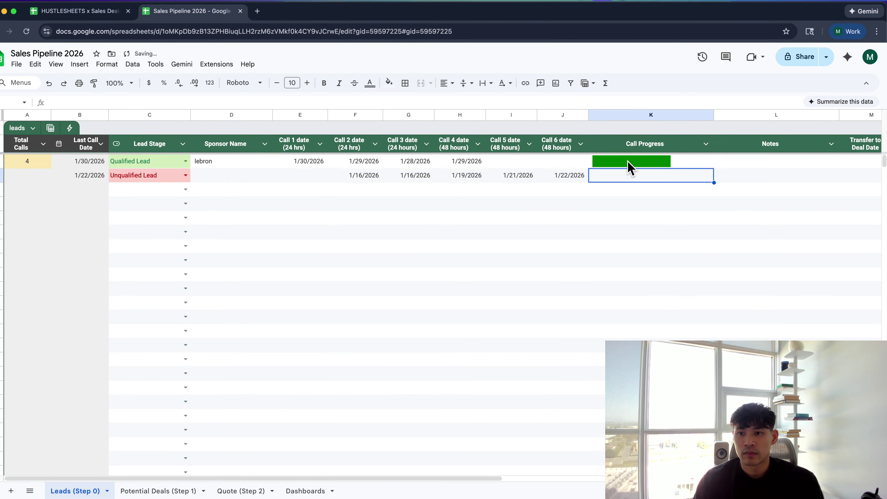
pyautogui.click(627, 162)
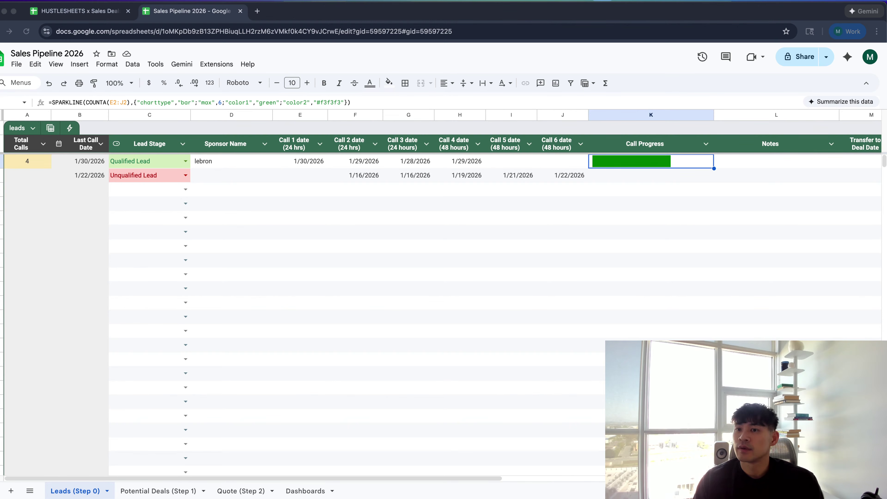
# Narrow the Call Progress column, leaving it in its original position
pyautogui.click(658, 117)
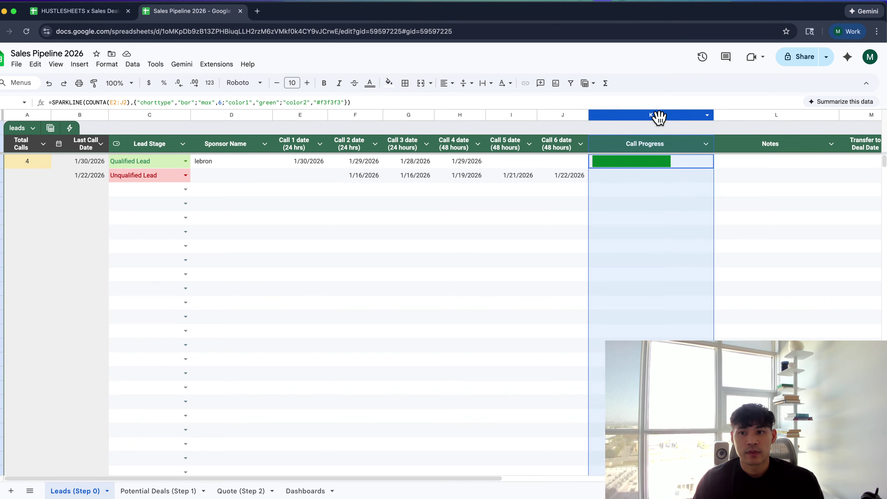
pyautogui.moveTo(658, 118); pyautogui.dragTo(652, 190)
pyautogui.click(672, 145)
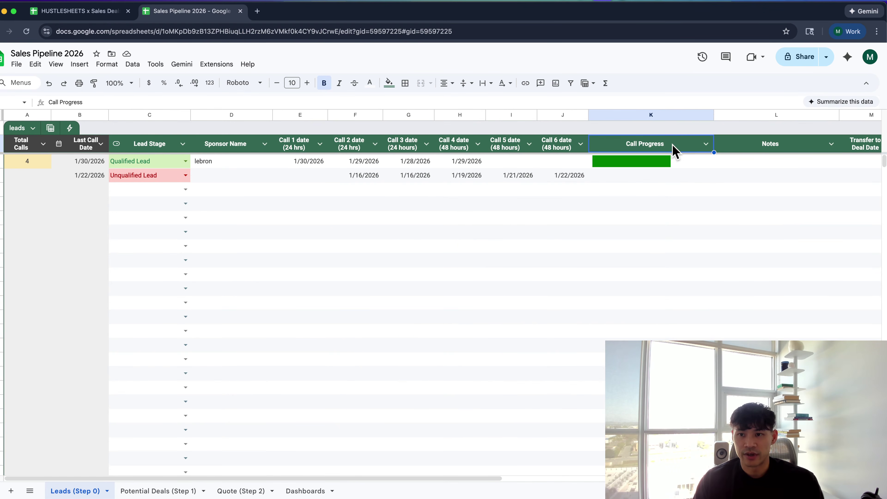
pyautogui.moveTo(713, 118); pyautogui.dragTo(672, 115)
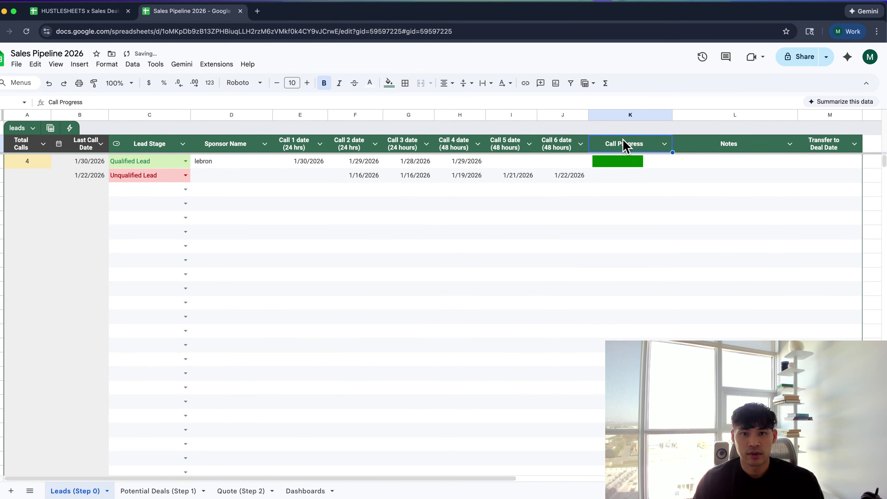
# Give the Call Progress header cell a darker fill colour
pyautogui.click(389, 82)
pyautogui.click(414, 126)
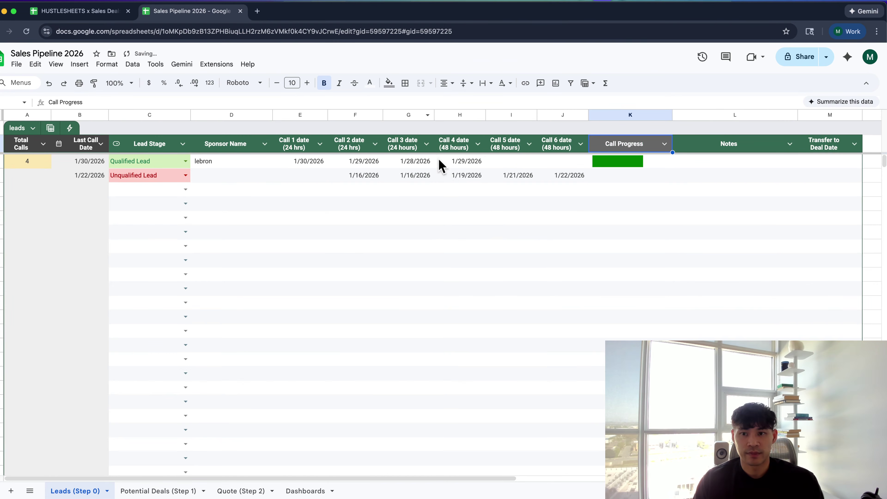
pyautogui.click(389, 83)
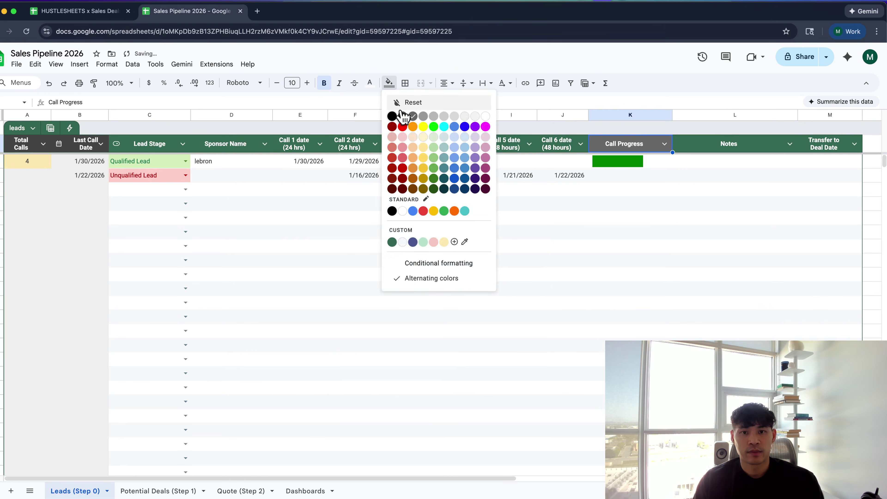
pyautogui.click(401, 117)
pyautogui.press('super+Tab')
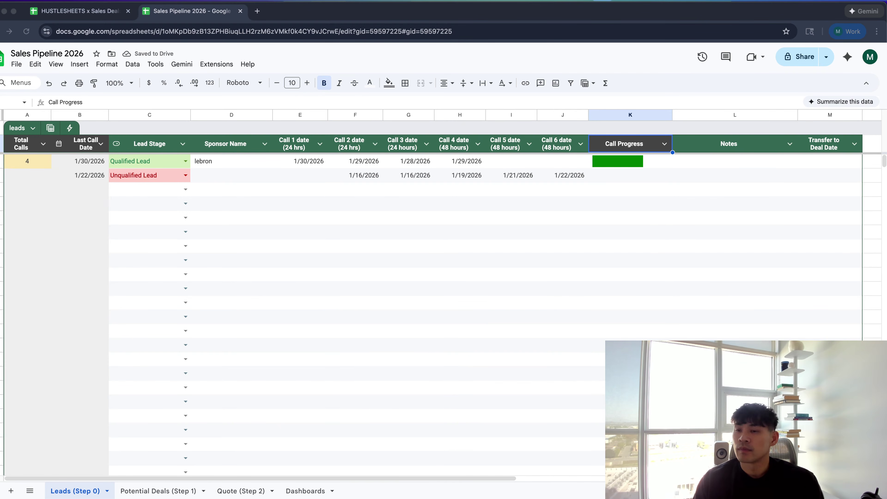
# Change the K2 sparkline's color2 background to #d3d3d3
pyautogui.doubleClick(641, 163)
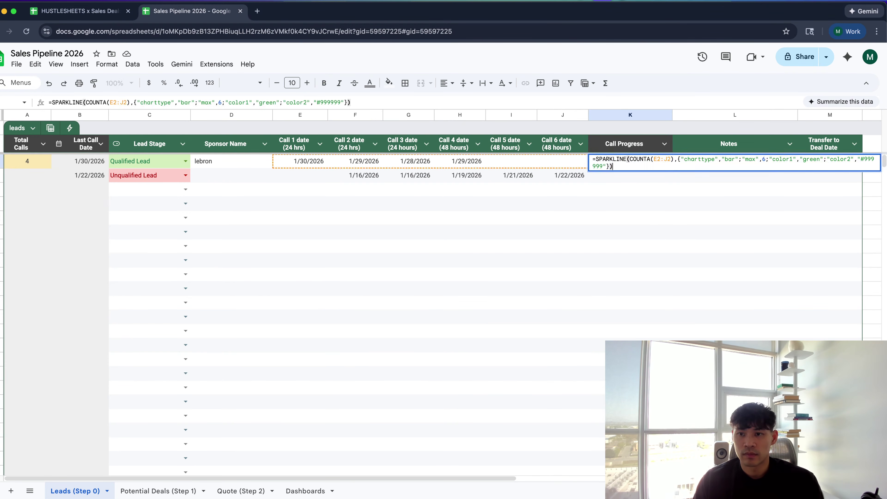
pyautogui.press('Return')
pyautogui.click(628, 163)
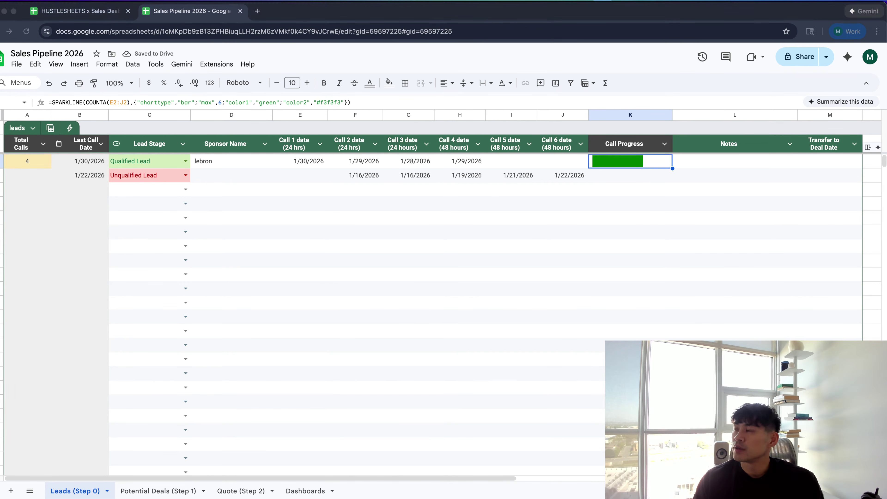
pyautogui.doubleClick(628, 162)
pyautogui.hotkey('ctrl', 'a')
pyautogui.write('=SPARKLINE(COUNTA(E2:J2),{"charttype","bar";"max",6;"color1","green";"color2","#d3d3d3"})')
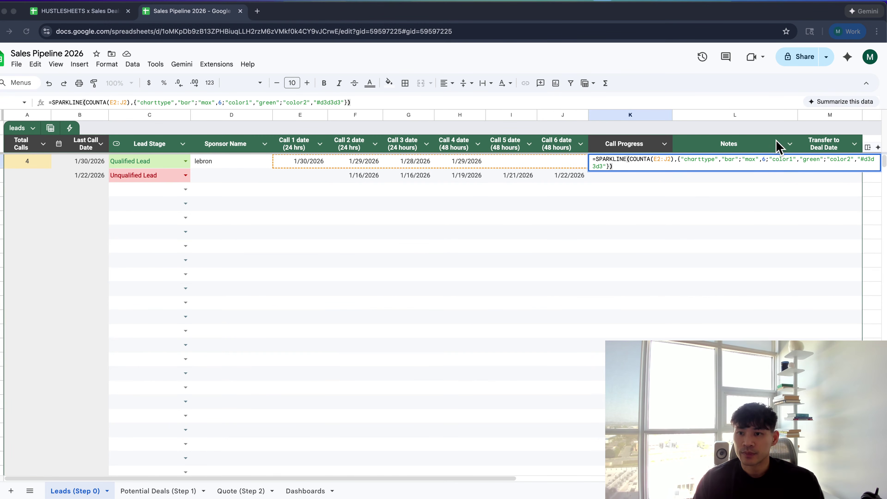
# Replace the K2 formula with one without color2, leaving a plain green bar
pyautogui.click(684, 164)
pyautogui.press('super+a')
pyautogui.write('=SPARKLINE(COUNTA(E2:J2),{"charttype","bar";"max",6;"color1","green"})')
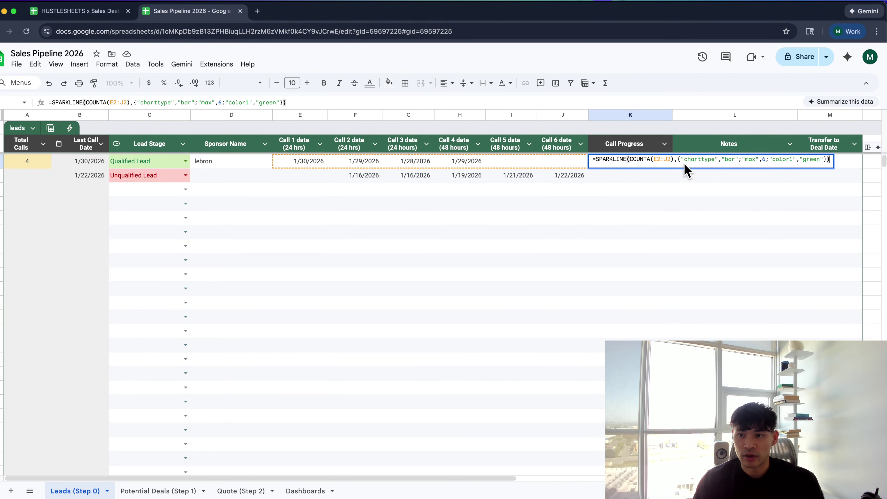
pyautogui.press('Return')
pyautogui.press('Up')
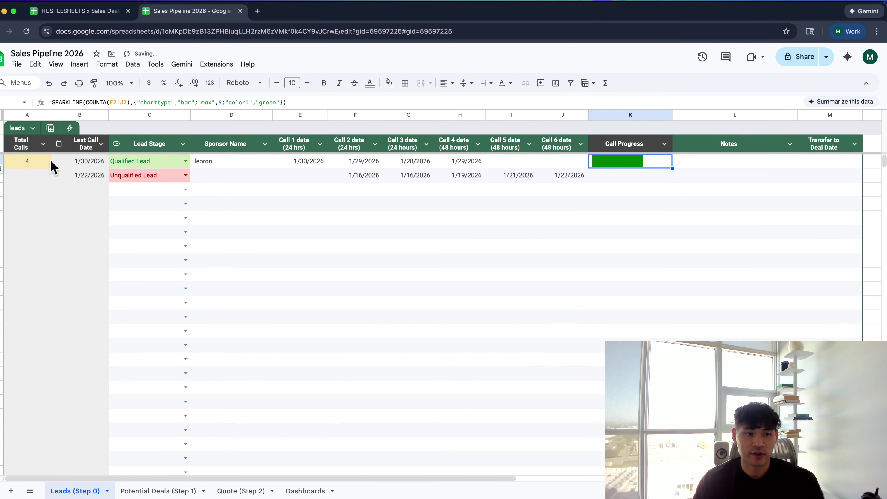
pyautogui.click(49, 163)
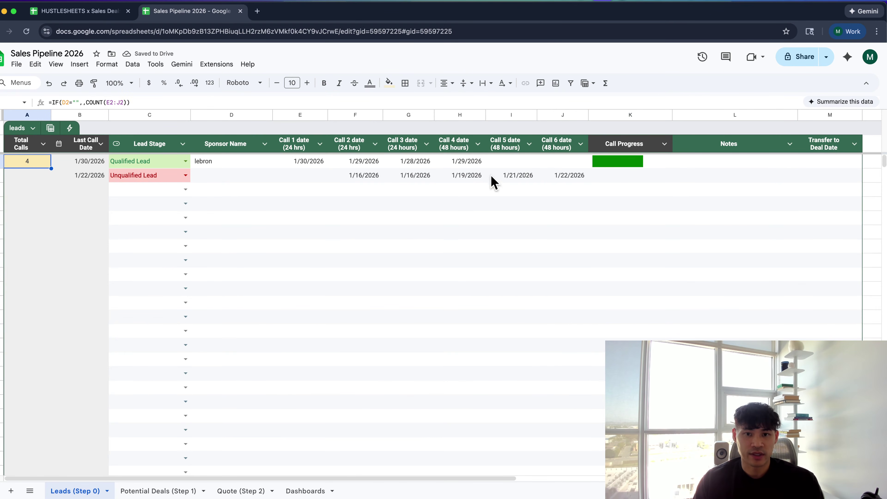
# Clear the Call 4, 3, 2 and 1 dates in H2, G2, F2 and E2
pyautogui.click(455, 165)
pyautogui.press('Delete')
pyautogui.click(431, 164)
pyautogui.press('Delete')
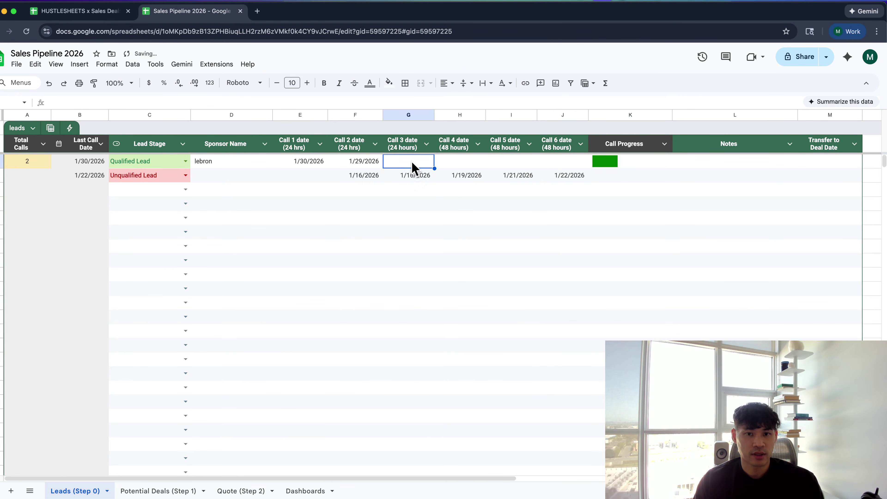
pyautogui.click(363, 164)
pyautogui.press('Delete')
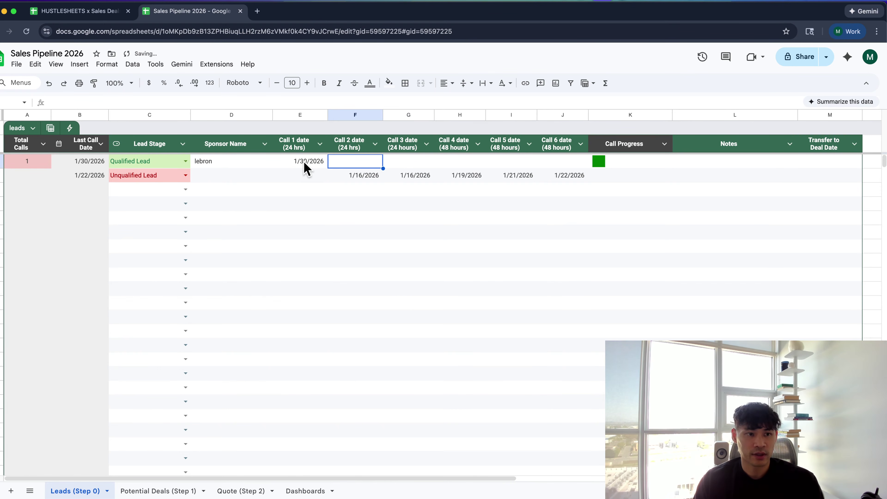
pyautogui.click(303, 168)
pyautogui.click(599, 166)
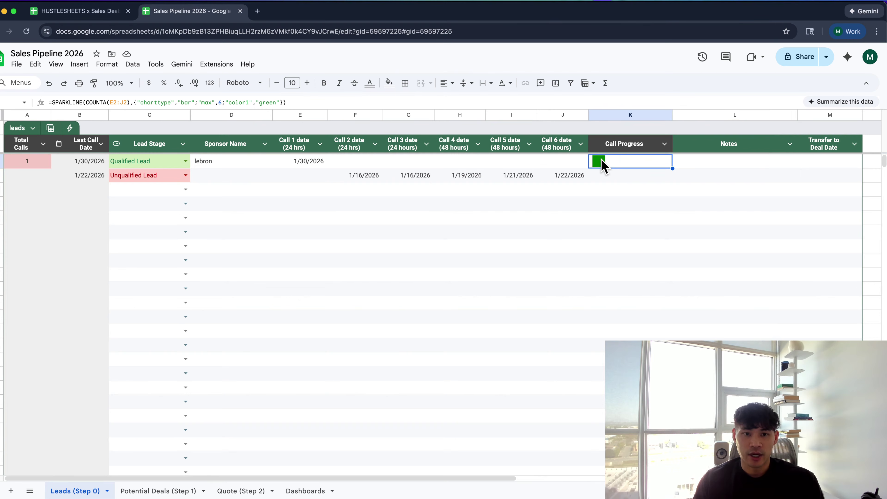
pyautogui.click(297, 162)
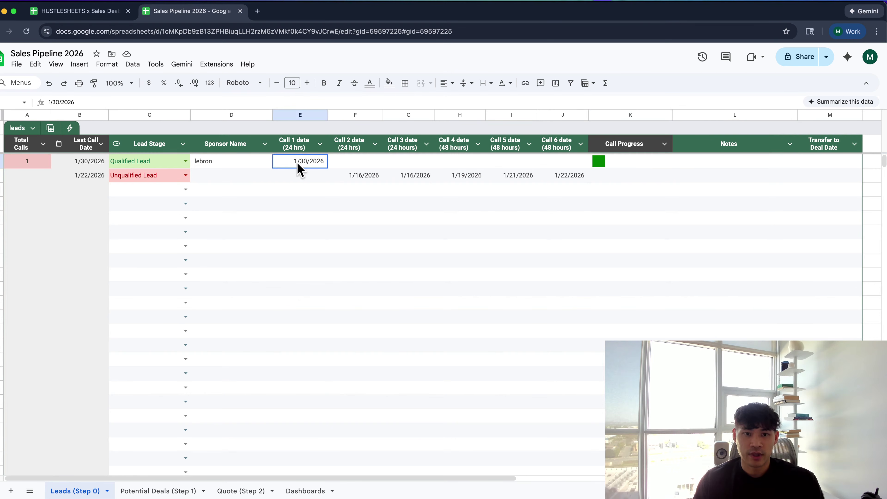
pyautogui.press('Delete')
pyautogui.click(617, 164)
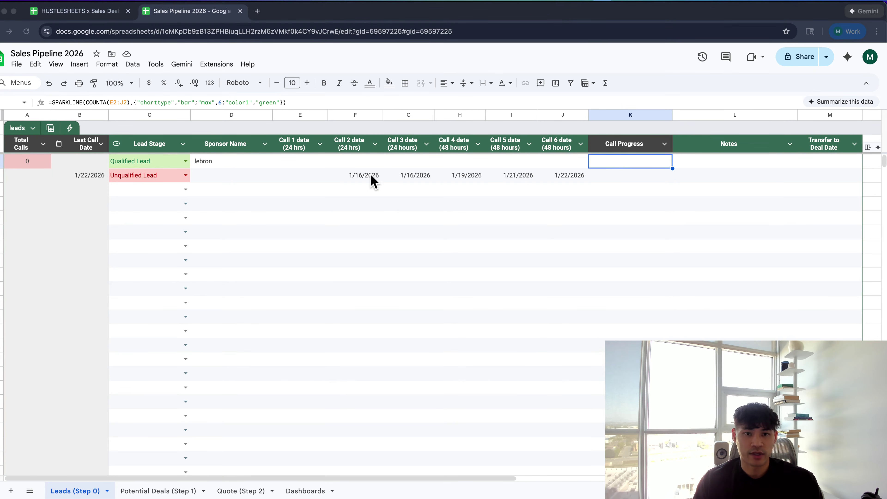
# Set Call 1 to 2/26/2026 and Calls 2 and 3 to 2/19/2026
pyautogui.doubleClick(311, 161)
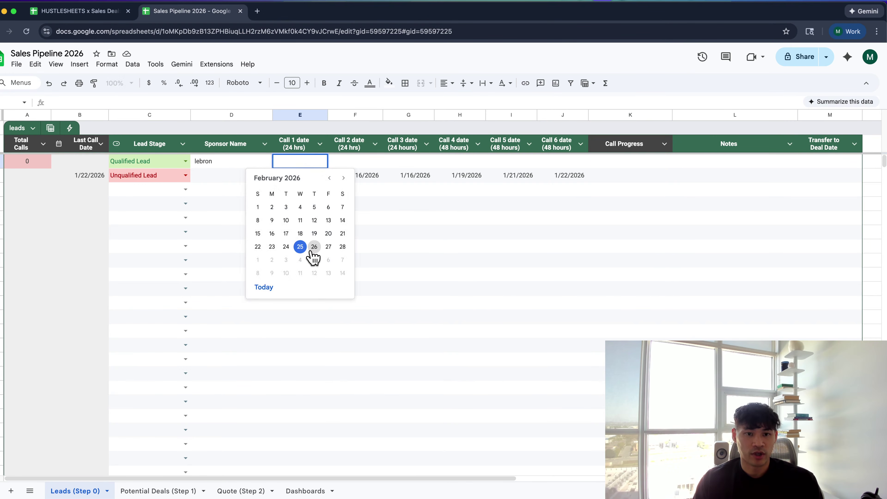
pyautogui.click(313, 249)
pyautogui.doubleClick(354, 161)
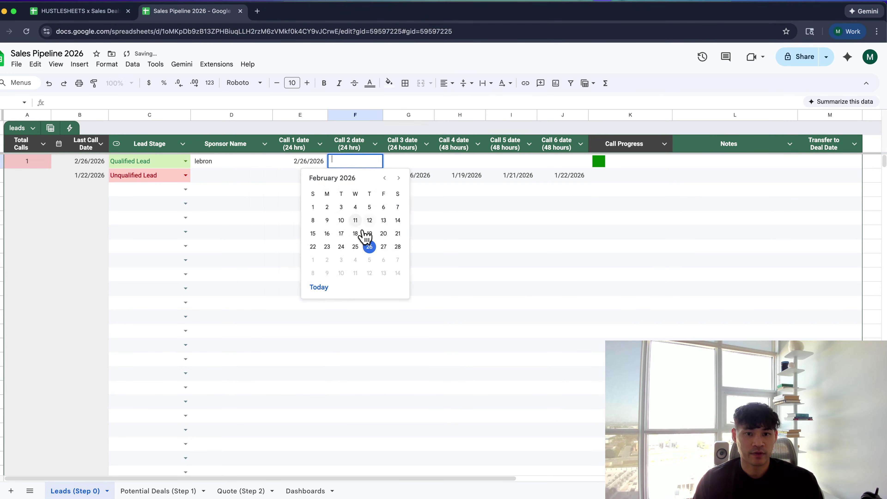
pyautogui.click(369, 234)
pyautogui.click(404, 164)
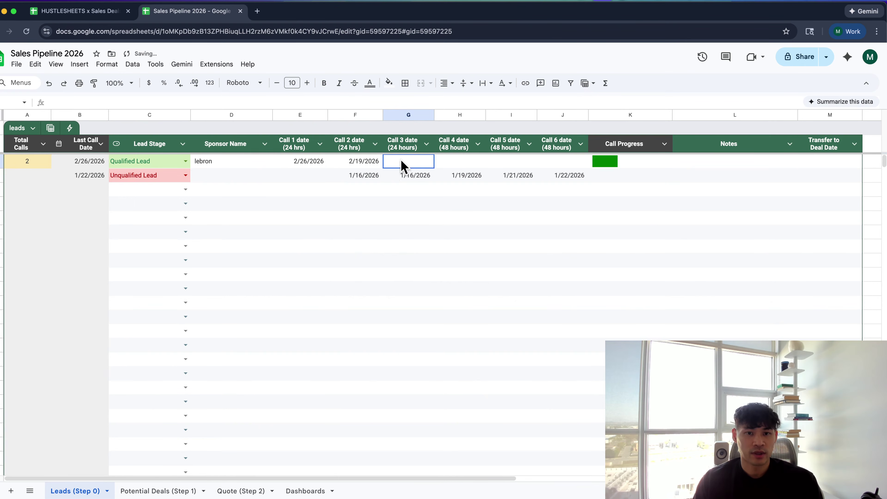
pyautogui.doubleClick(403, 163)
pyautogui.click(422, 234)
# Set the Call 4, 5 and 6 dates to 2/19/2026
pyautogui.click(455, 162)
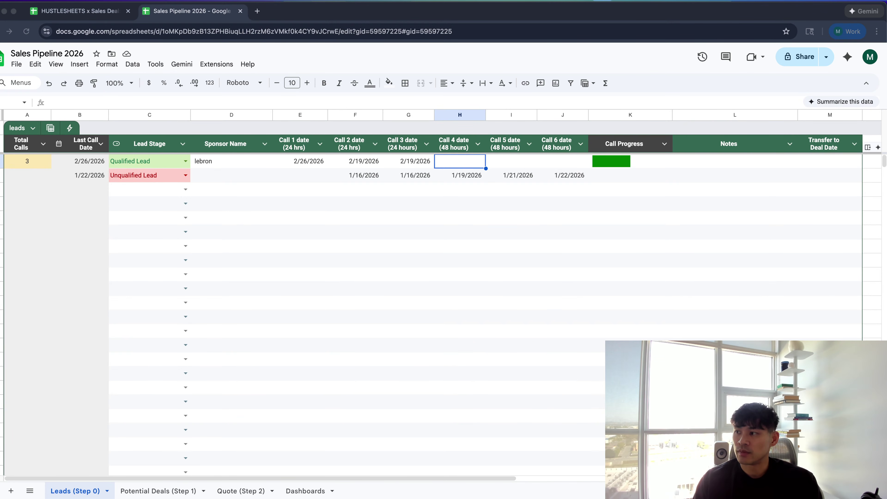
pyautogui.doubleClick(459, 161)
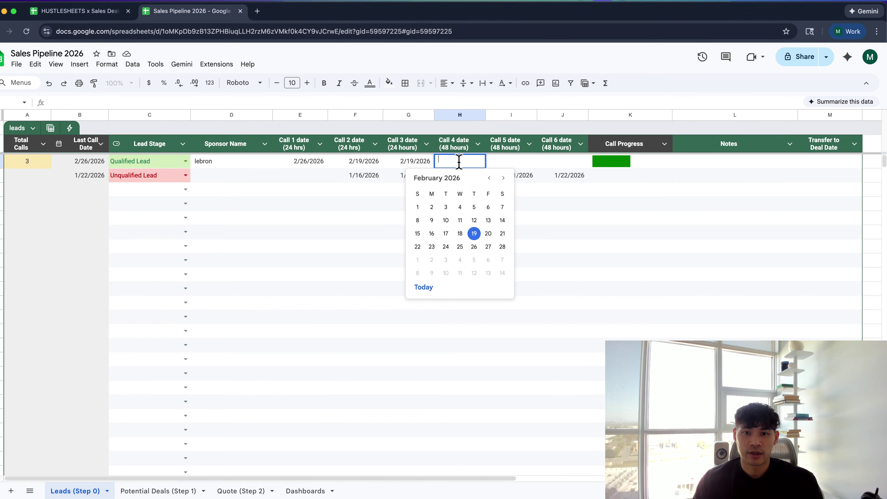
pyautogui.click(474, 233)
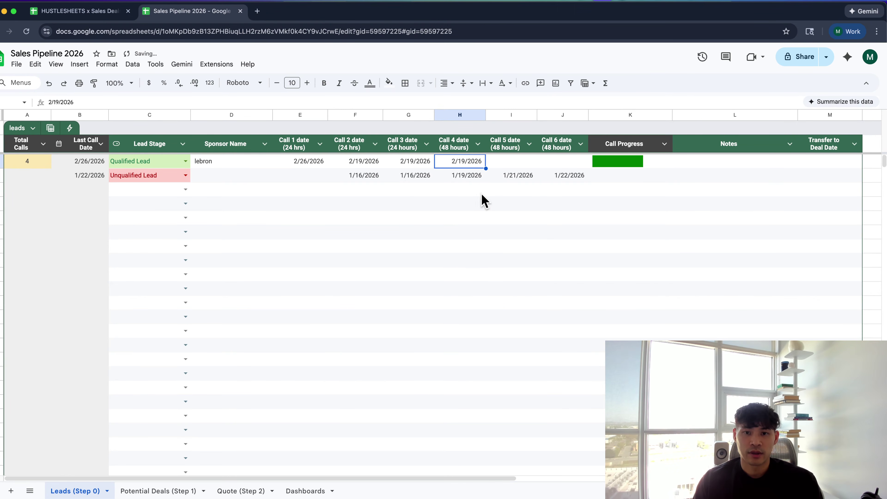
pyautogui.doubleClick(503, 161)
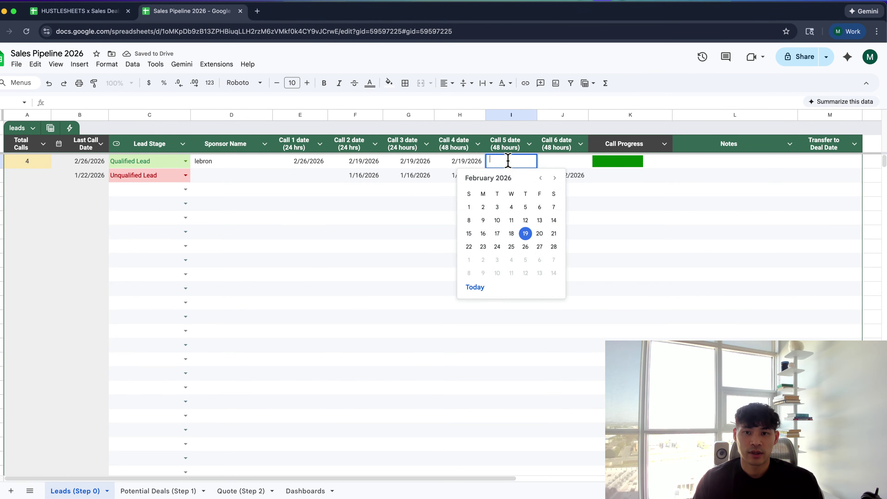
pyautogui.click(526, 233)
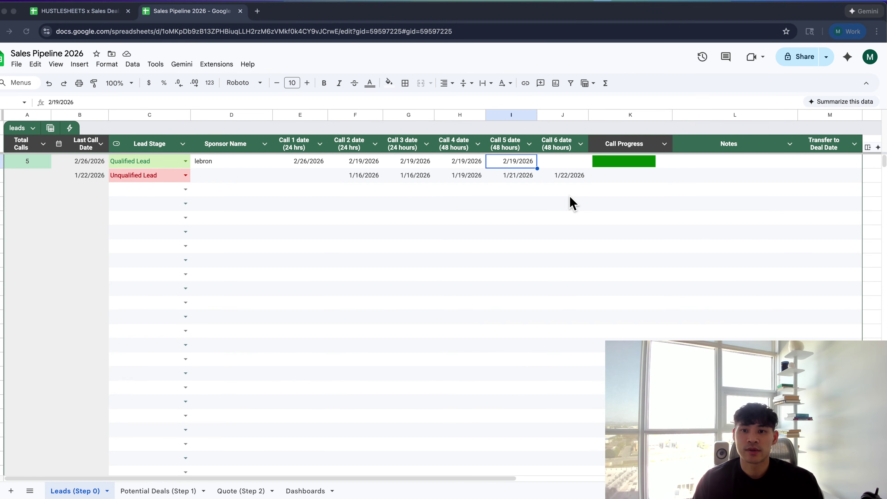
pyautogui.doubleClick(555, 161)
pyautogui.click(574, 234)
pyautogui.click(583, 174)
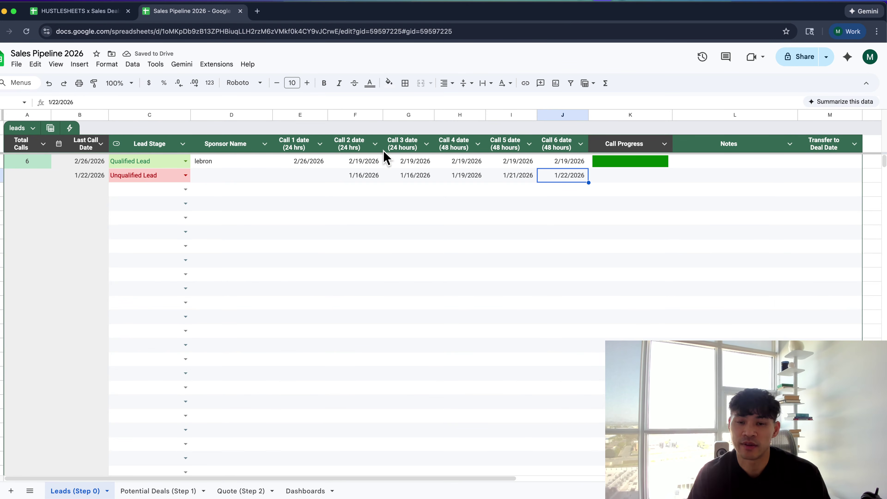
# Insert line breaks in K2's sparkline formula so each IF starts a new line
pyautogui.click(382, 160)
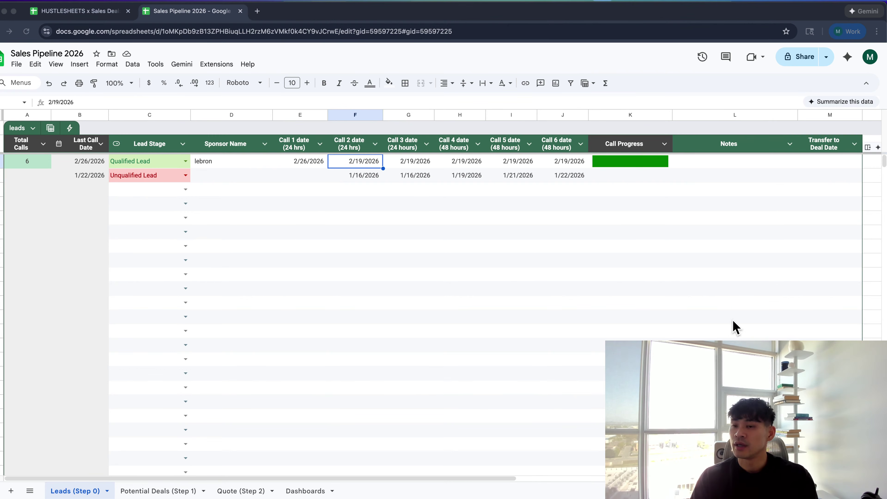
pyautogui.doubleClick(635, 162)
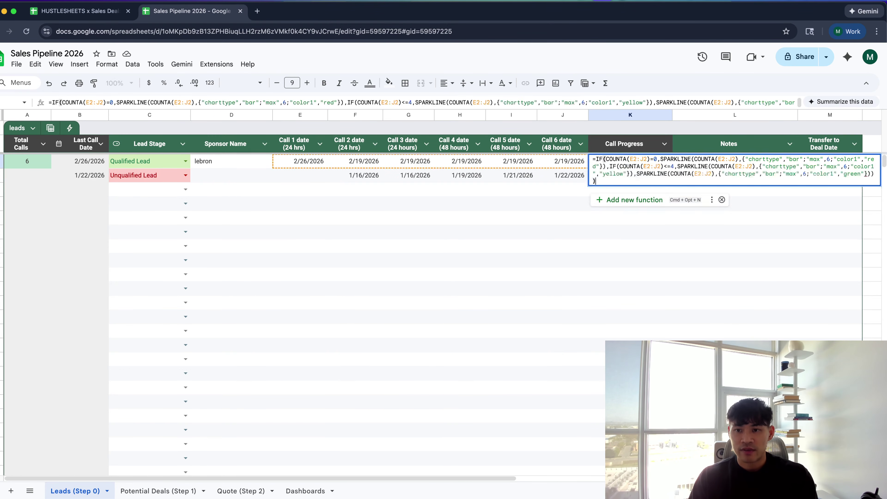
pyautogui.press('Return')
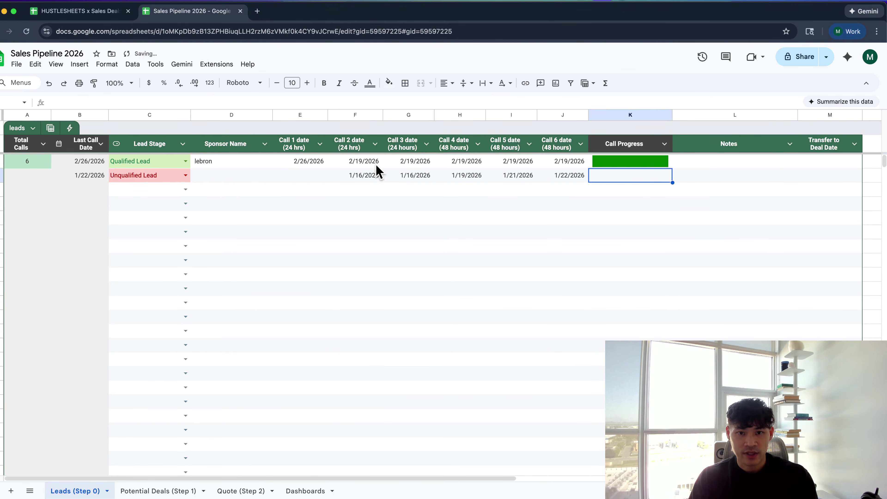
pyautogui.click(636, 167)
pyautogui.doubleClick(636, 167)
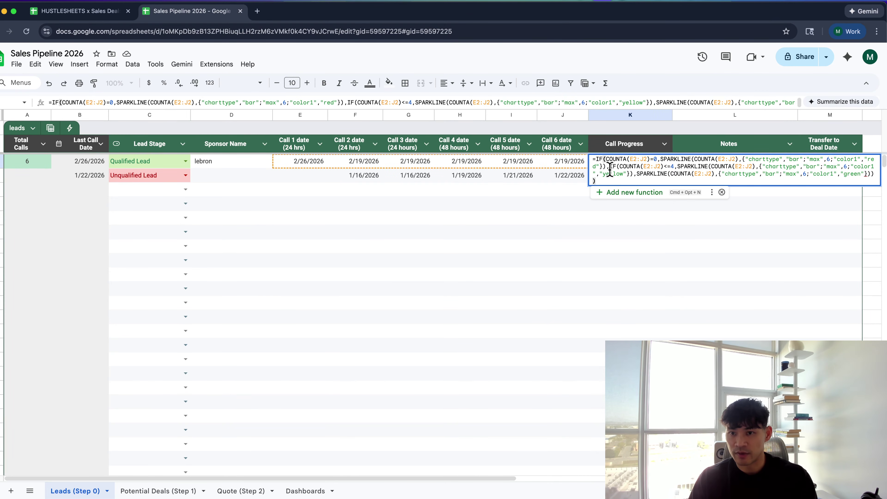
pyautogui.click(610, 167)
pyautogui.hotkey('alt', 'Return')
pyautogui.hotkey('alt', 'Return')
pyautogui.click(596, 160)
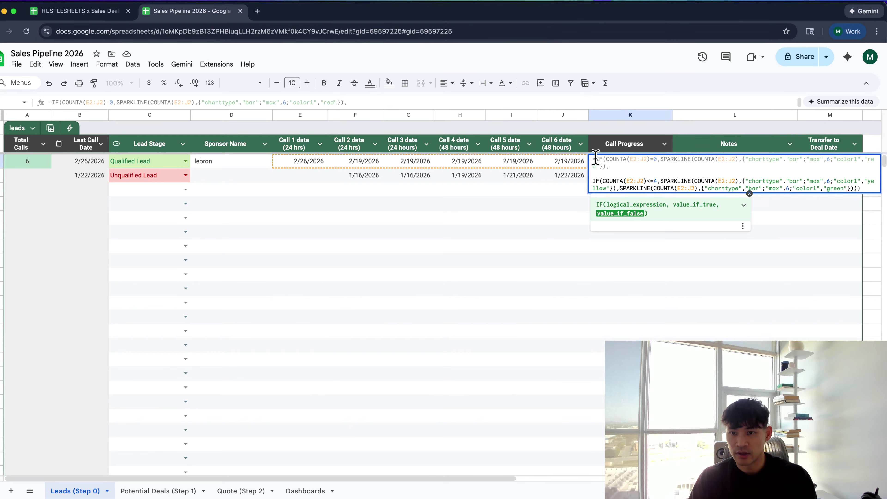
pyautogui.hotkey('alt', 'Return')
pyautogui.hotkey('alt', 'Return')
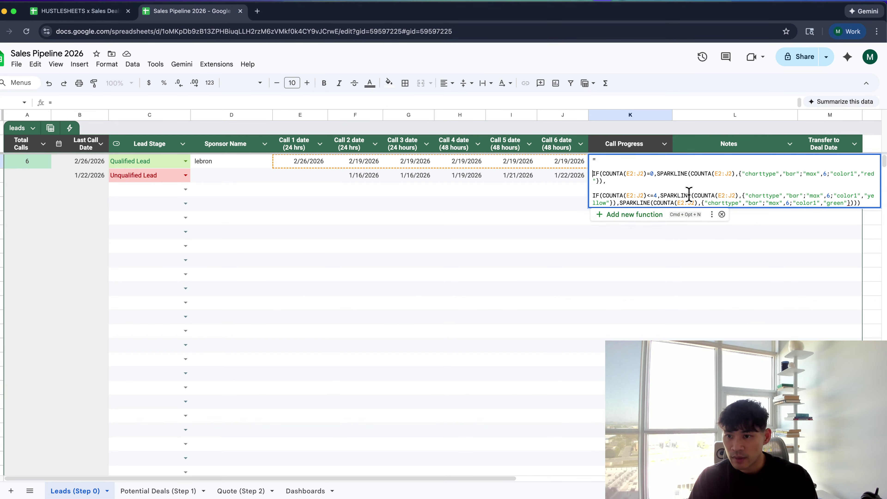
# Clear the first lead's Call 2 to Call 6 dates in F2:J2
pyautogui.press('Return')
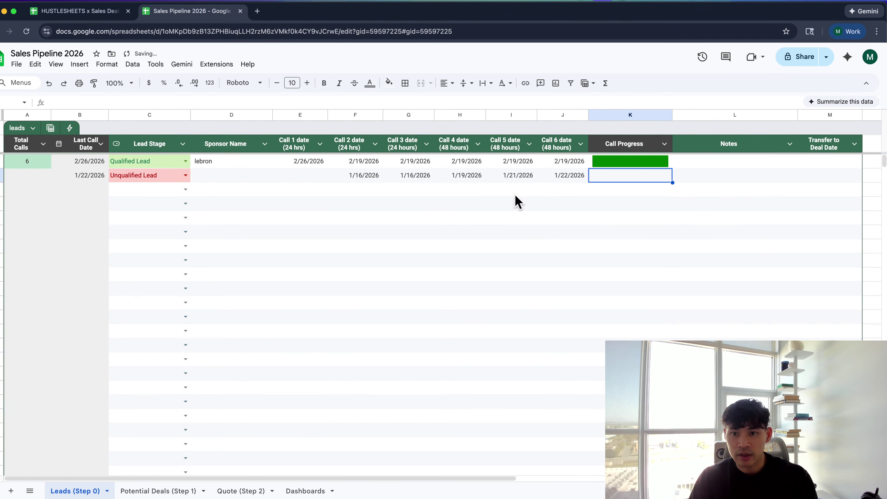
pyautogui.click(365, 164)
pyautogui.moveTo(395, 164); pyautogui.dragTo(545, 162)
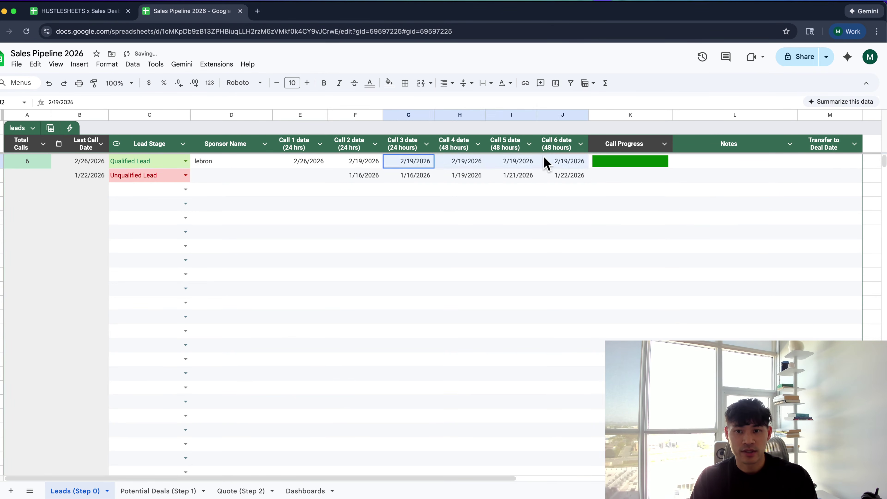
pyautogui.press('Delete')
pyautogui.press('Left')
pyautogui.press('Delete')
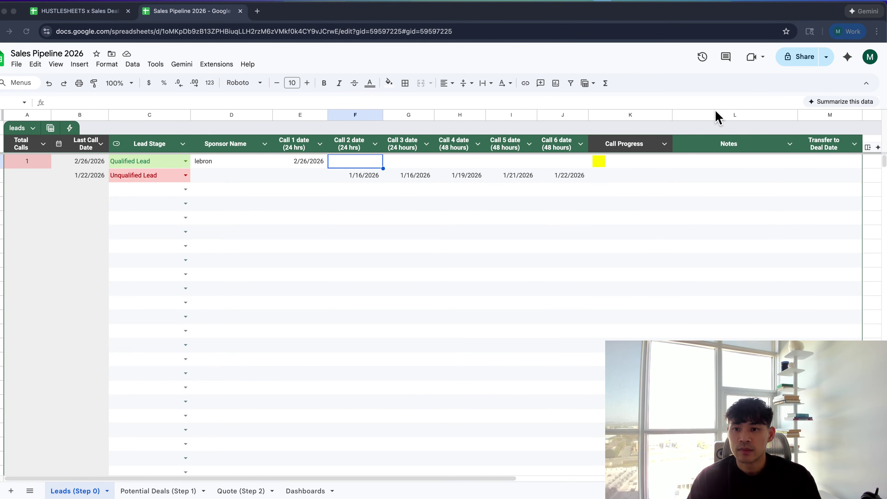
# Paste the revised IF/SPARKLINE formula into K2 so one call shows a red bar
pyautogui.doubleClick(624, 165)
pyautogui.write('=  IF(COUNTA(E2:J2)=0,SPARKLINE(COUNTA(E2:J2),{"charttype","bar";"max",6;"color1","red"}),  IF(COUNTA(E2:J2)<=4,SPARKLINE(COUNTA(E2:J2),{"charttype","bar";"max",6;"color1","yellow"}),SPARKLINE(COUNTA(E2:J2),{"charttype","bar";"max",6;"color1","green"})))')
pyautogui.press('Return')
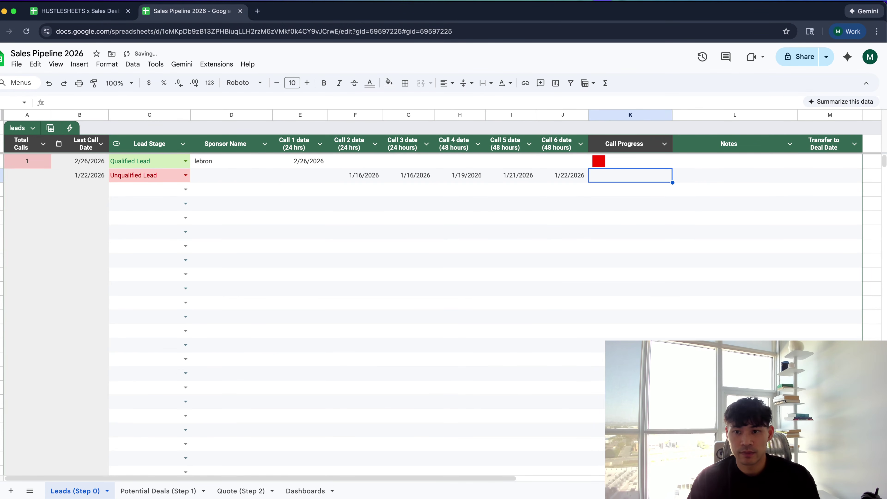
pyautogui.click(309, 161)
pyautogui.click(353, 162)
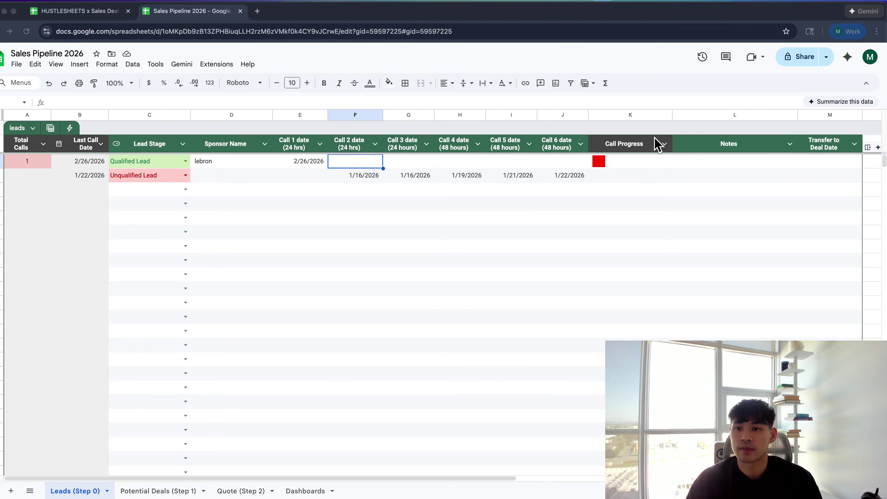
# Overwrite K2 with the indented multi-line formula: red up to 1 call, yellow up to 4, else green
pyautogui.click(633, 165)
pyautogui.press('Return')
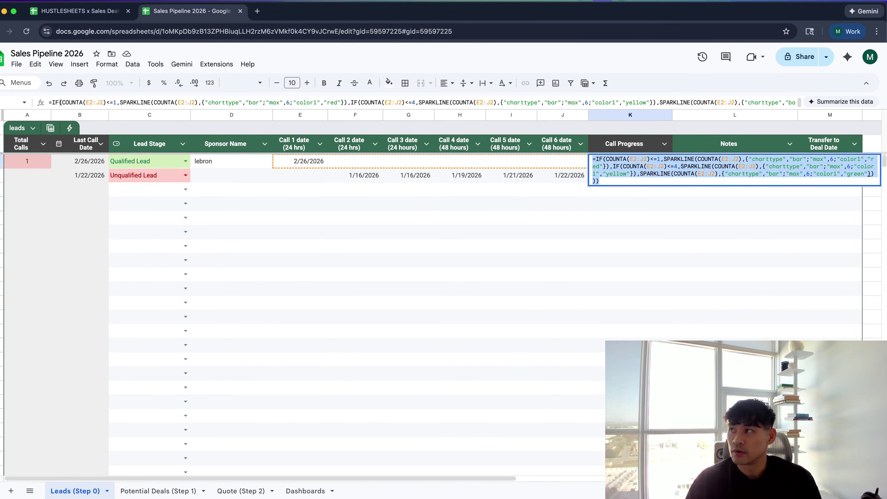
pyautogui.press('super+Tab')
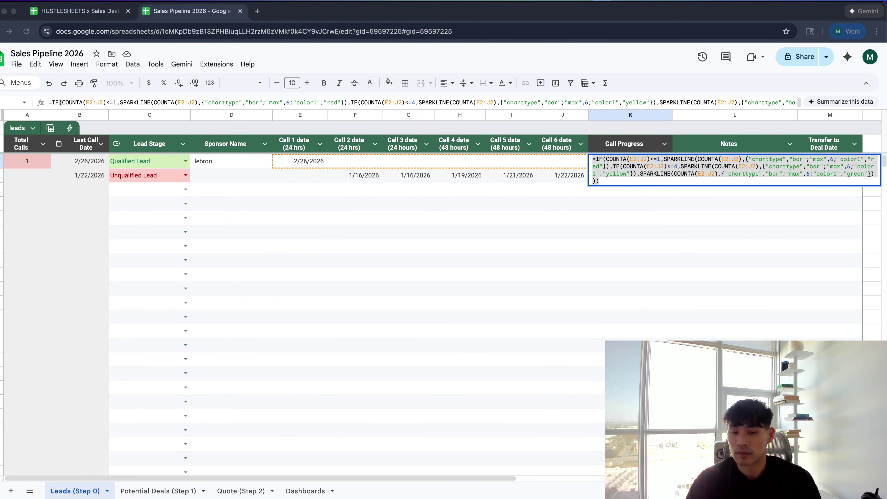
pyautogui.click(745, 152)
pyautogui.press('super+a')
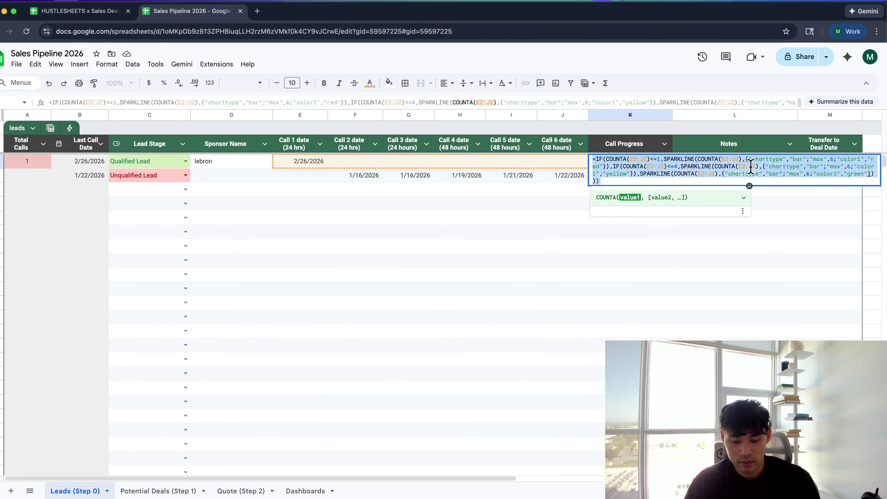
pyautogui.write('=IF(COUNTA(E2:J2)<=1,   SPARKLINE(COUNTA(E2:J2),{"charttype","bar";"max",6;"color1","red"}),   IF(COUNTA(E2:J2)<=4,     SPARKLINE(COUNTA(E2:J2),{"charttype","bar";"max",6;"color1","yellow"}),     SPARKLINE(COUNTA(E2:J2),{"charttype","bar";"max",6;"color1","green"})   ) )')
pyautogui.press('Return')
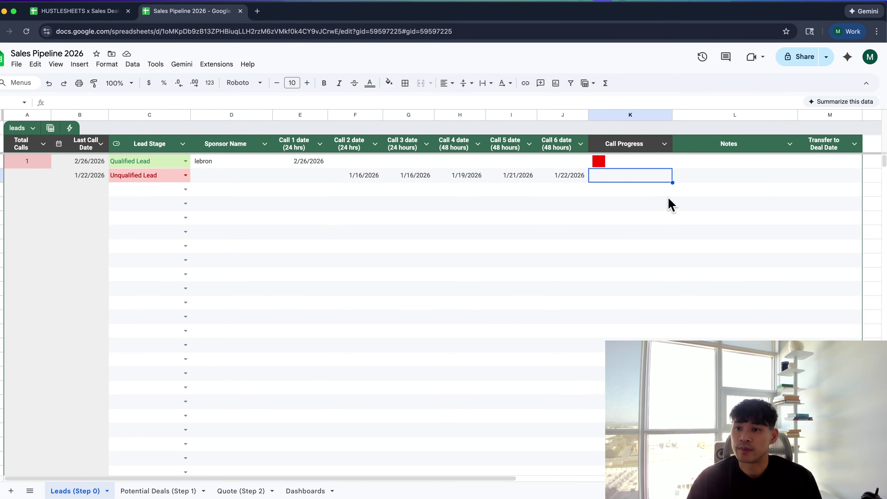
pyautogui.click(647, 159)
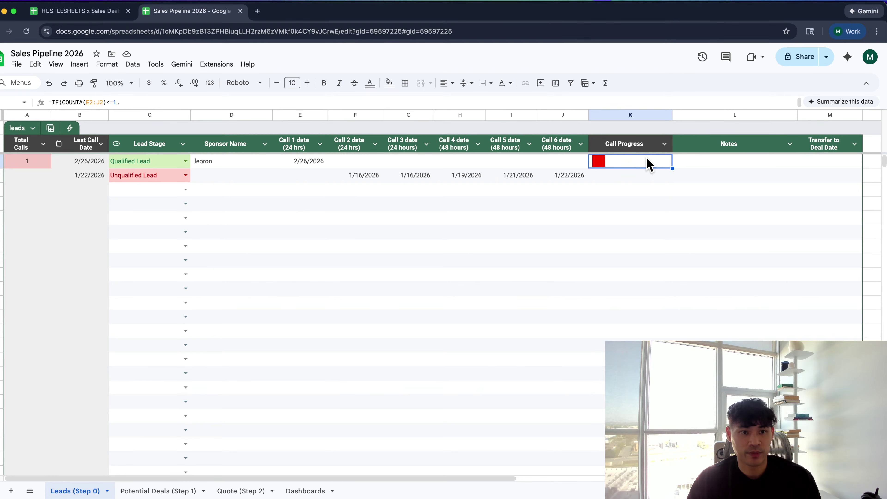
# Set the Call 2, 3 and 4 dates to February 19, 20 and 21
pyautogui.doubleClick(353, 161)
pyautogui.click(369, 234)
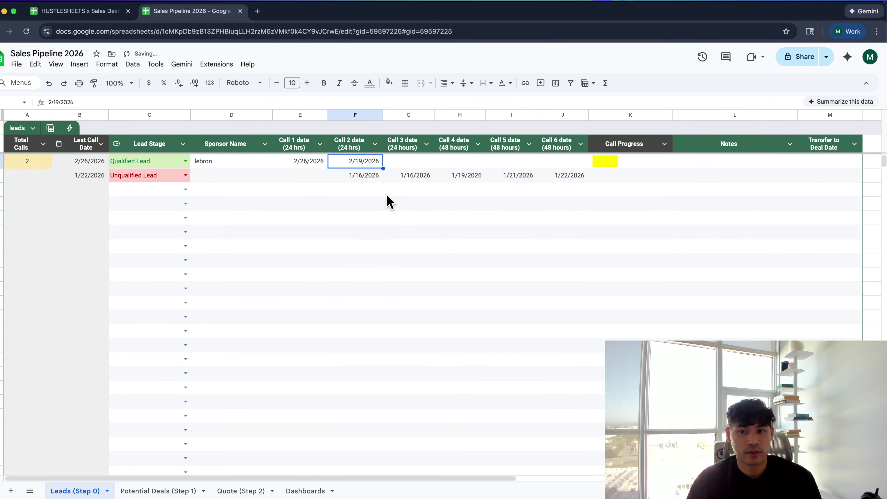
pyautogui.click(404, 167)
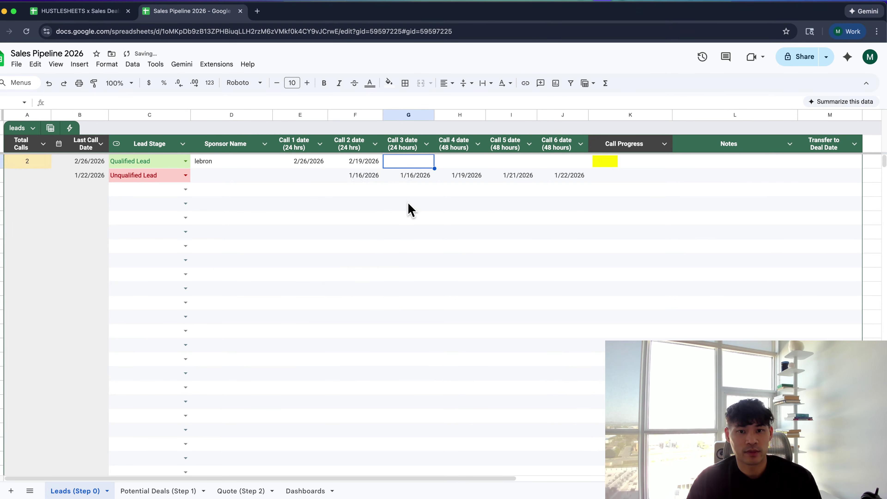
pyautogui.doubleClick(409, 163)
pyautogui.click(435, 218)
pyautogui.click(606, 167)
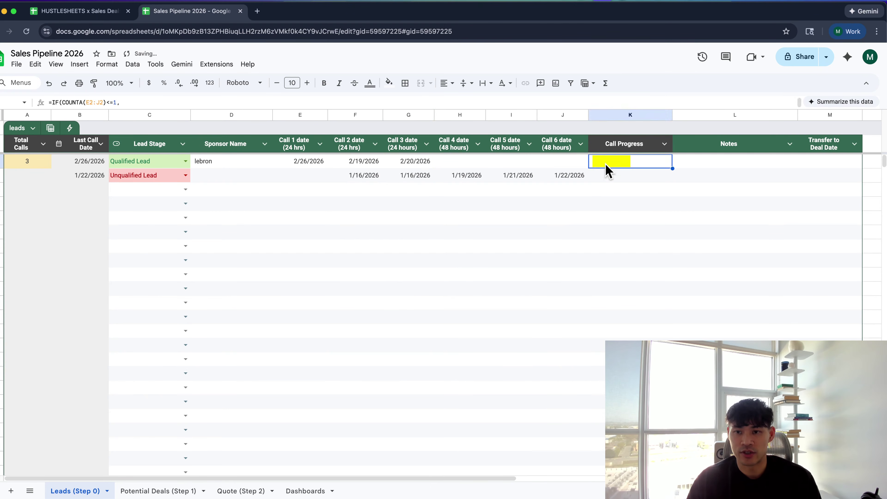
pyautogui.click(459, 165)
pyautogui.doubleClick(461, 163)
pyautogui.click(502, 234)
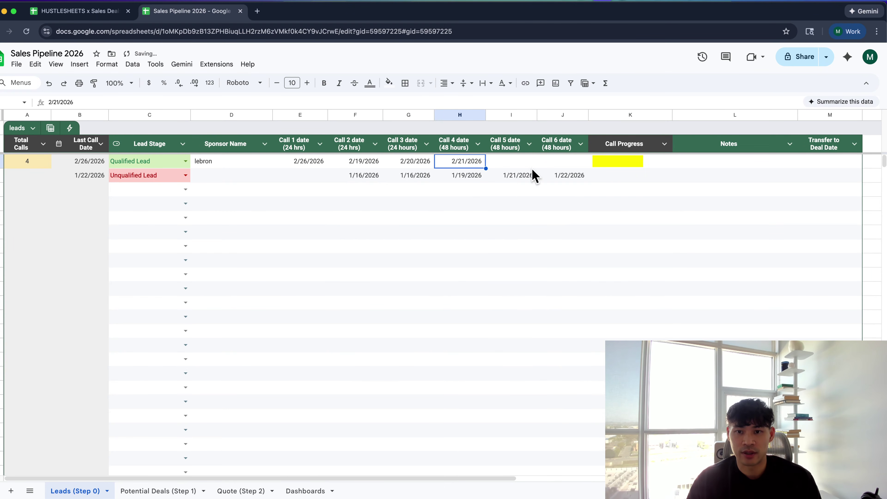
# Set the Call 5 and 6 dates to February 19 and 23, giving a full green bar
pyautogui.click(519, 163)
pyautogui.doubleClick(519, 163)
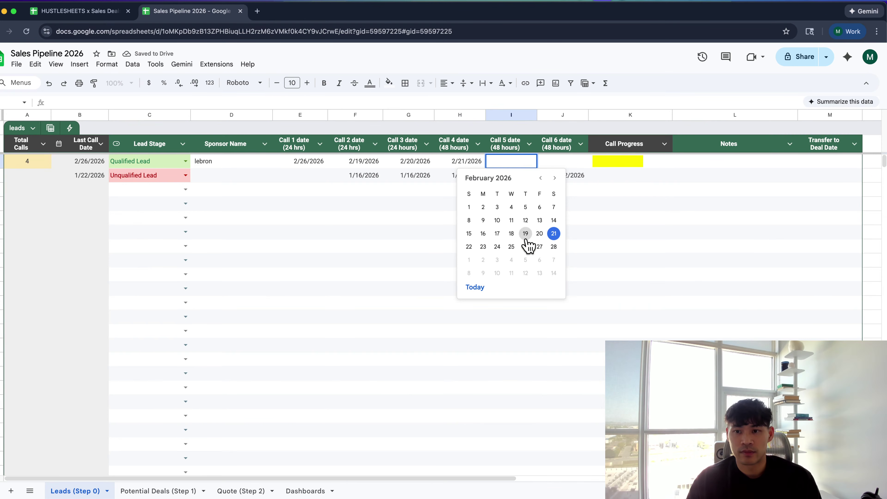
pyautogui.click(525, 234)
pyautogui.click(559, 163)
pyautogui.doubleClick(558, 163)
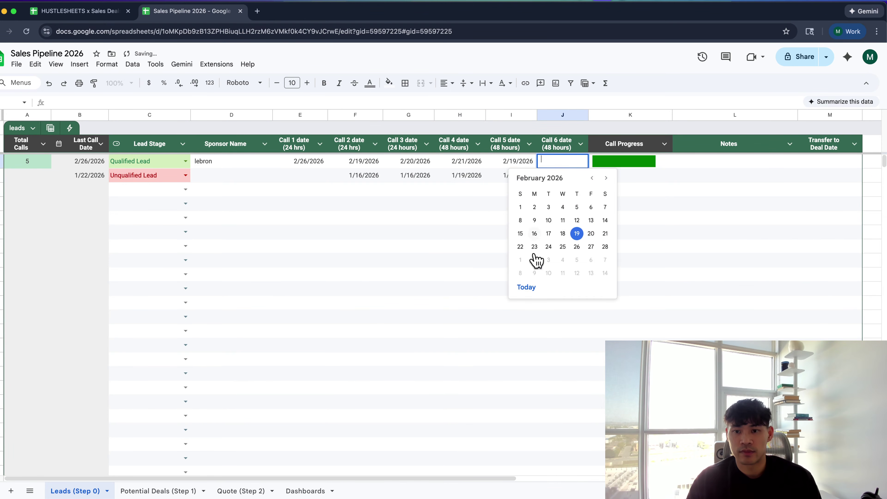
pyautogui.click(534, 246)
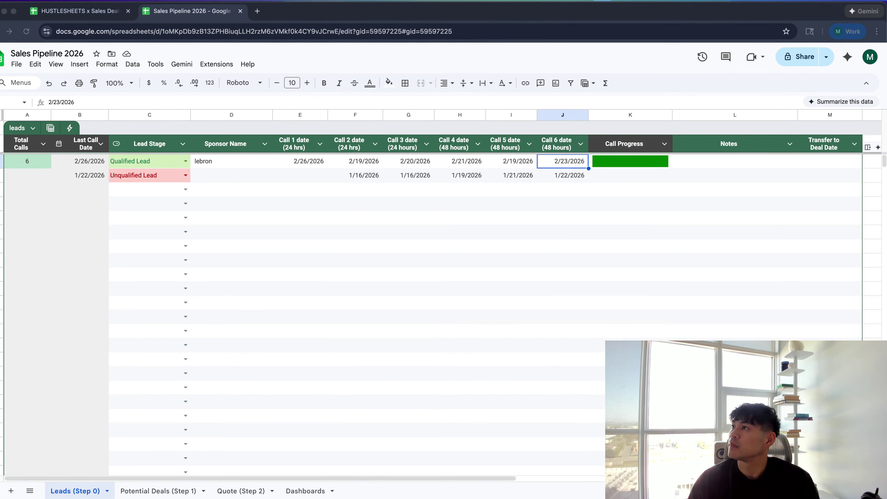
pyautogui.click(680, 183)
pyautogui.click(610, 165)
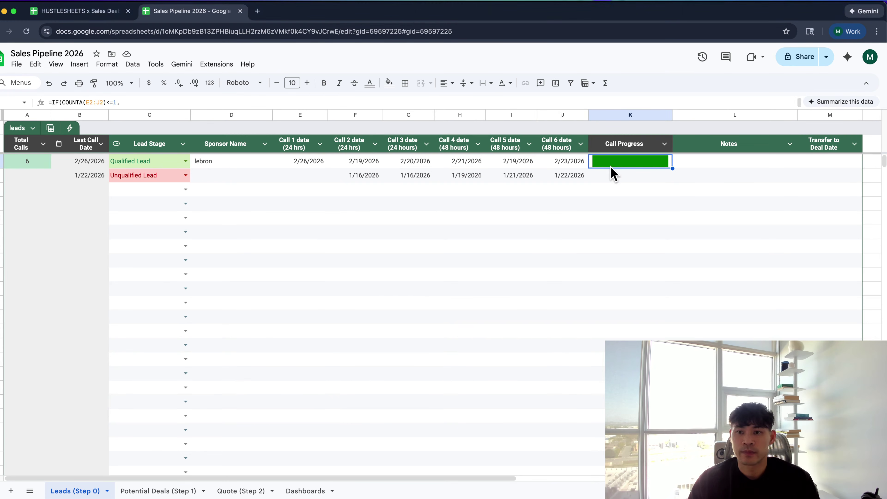
pyautogui.click(627, 143)
pyautogui.click(309, 143)
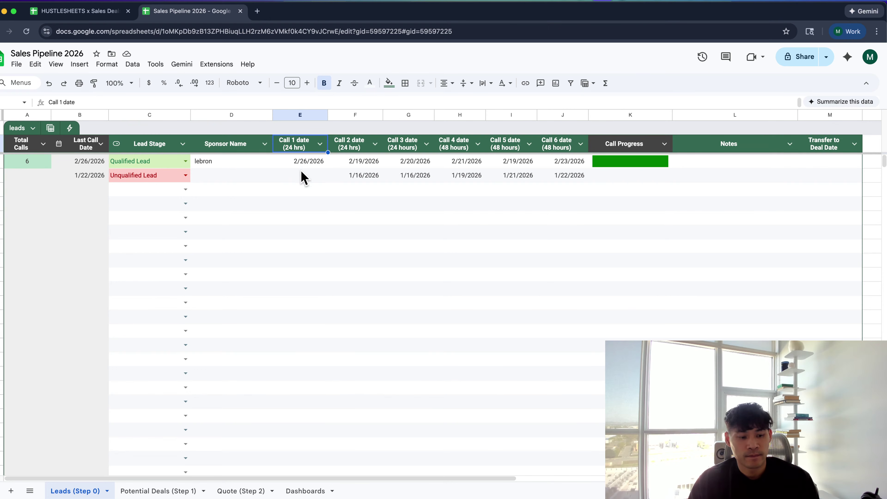
# Enable Show placeholders on the Call 1 date column so empty cells show m/d/yyyy
pyautogui.click(320, 144)
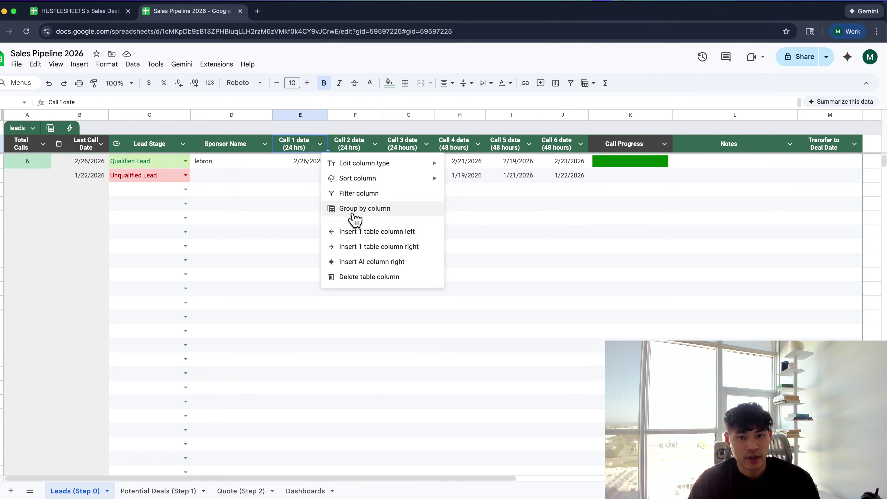
pyautogui.moveTo(425, 167)
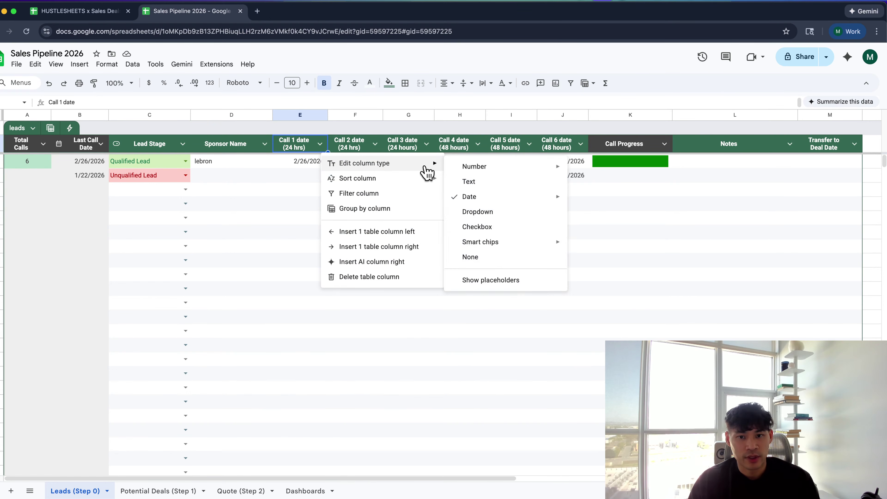
pyautogui.click(498, 282)
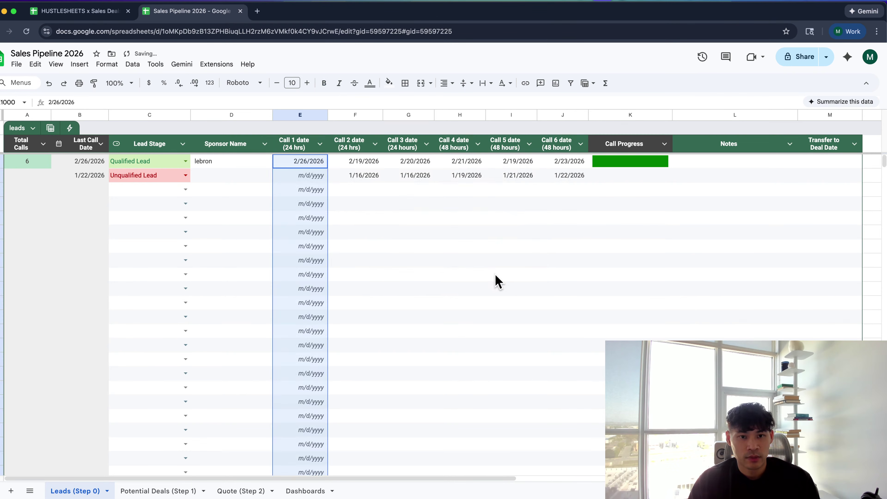
pyautogui.press('Up')
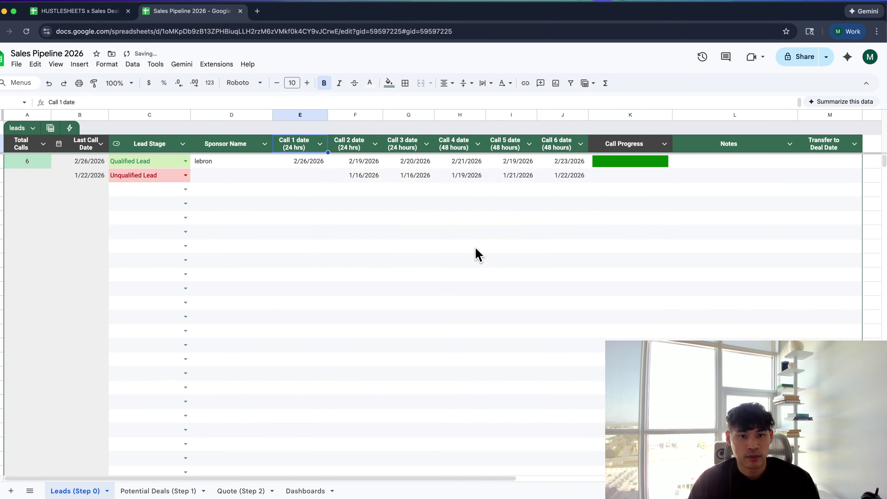
pyautogui.click(320, 144)
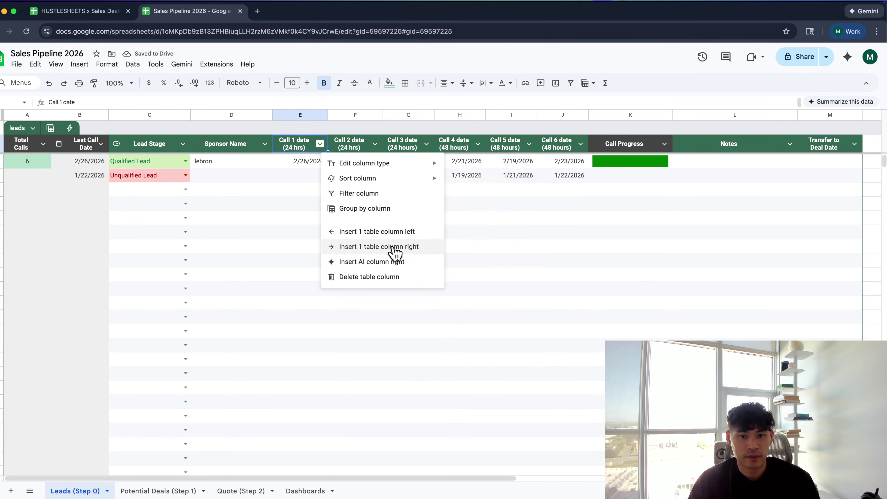
pyautogui.click(292, 186)
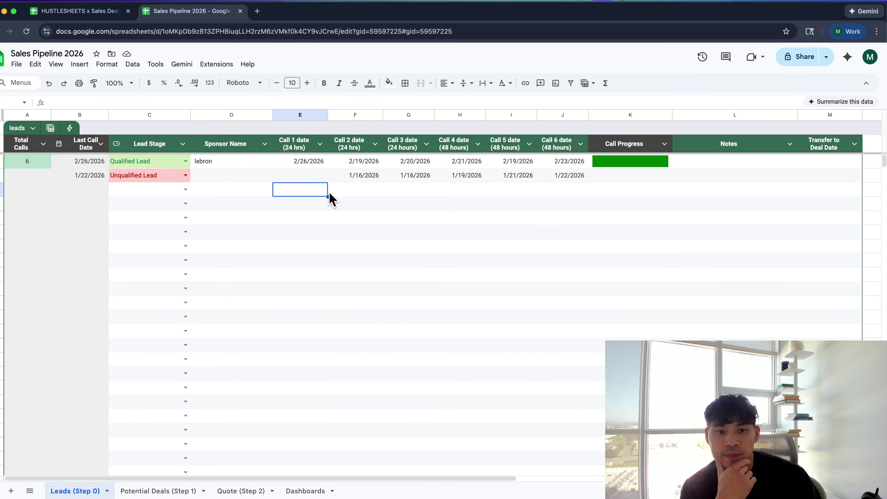
# Set the third lead's Call 1 date to February 27 and Call 2 to February 17
pyautogui.doubleClick(309, 192)
pyautogui.click(328, 274)
pyautogui.doubleClick(344, 191)
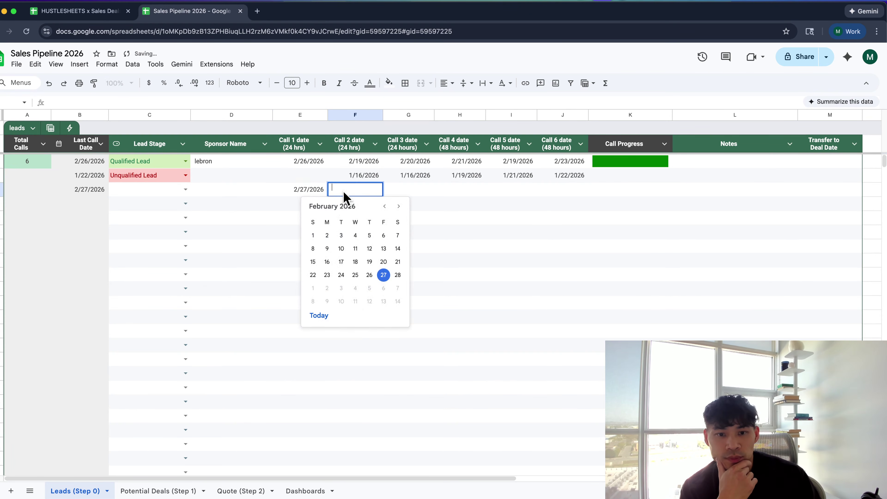
pyautogui.click(342, 262)
pyautogui.click(612, 164)
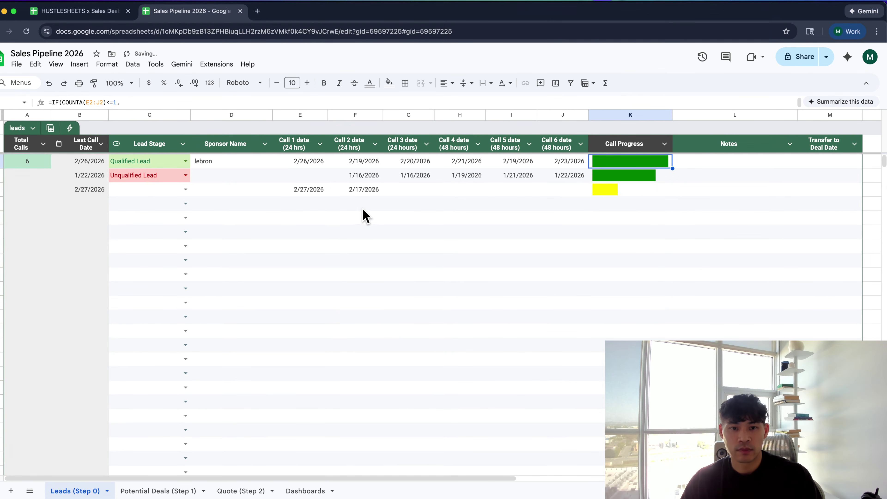
pyautogui.click(358, 192)
pyautogui.doubleClick(419, 178)
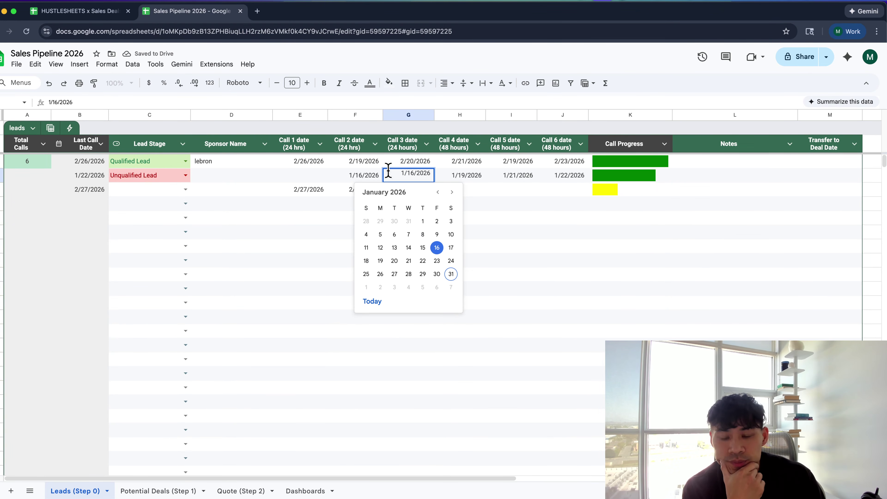
pyautogui.press('Escape')
# Set its Call 3 to 6 dates to 1/15, 1/23, 1/30 and 1/28/2026
pyautogui.click(412, 192)
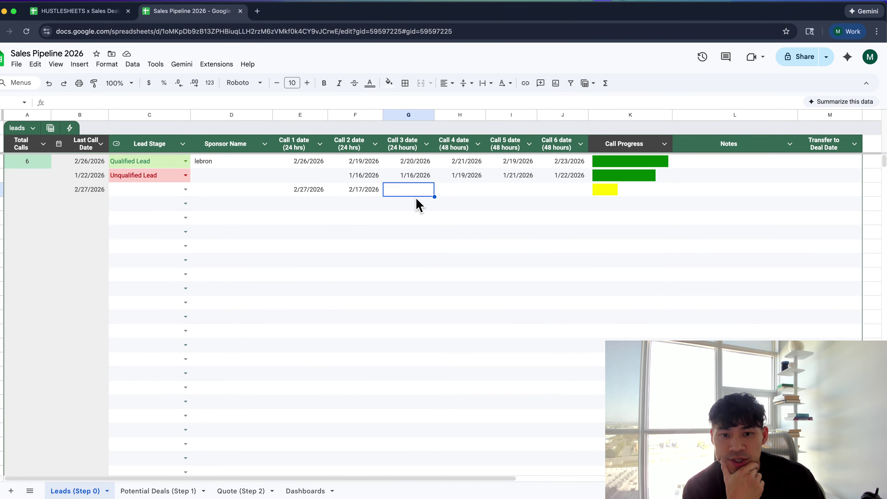
pyautogui.doubleClick(413, 194)
pyautogui.click(423, 262)
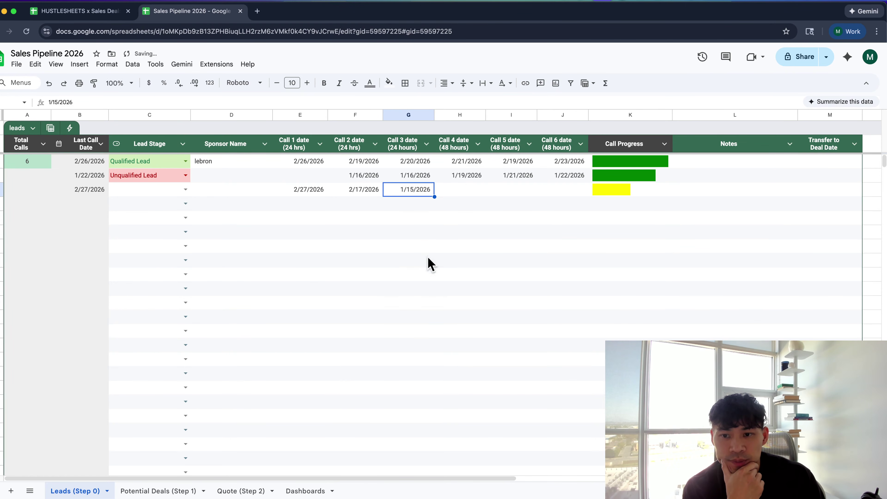
pyautogui.doubleClick(468, 192)
pyautogui.click(488, 275)
pyautogui.doubleClick(514, 192)
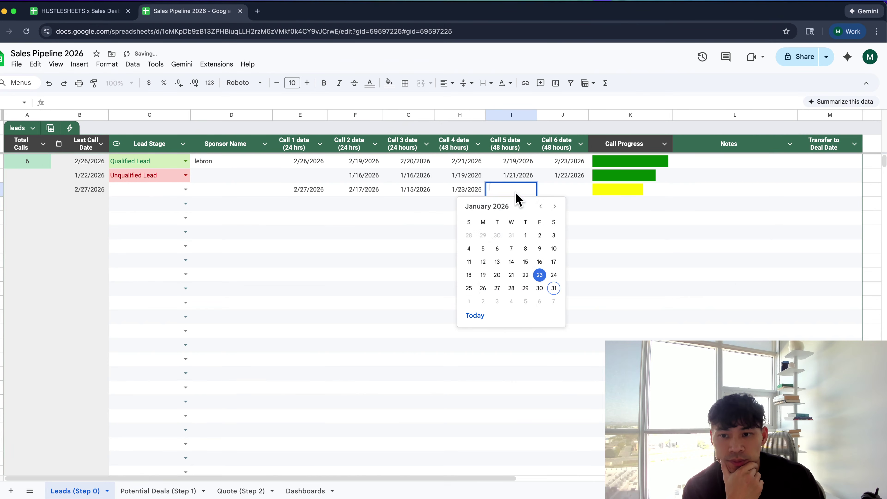
pyautogui.click(534, 294)
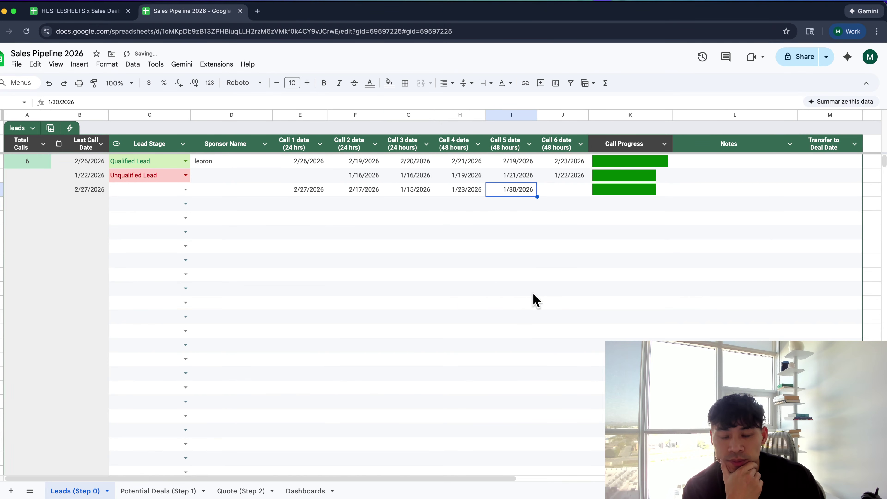
pyautogui.doubleClick(553, 192)
pyautogui.click(563, 288)
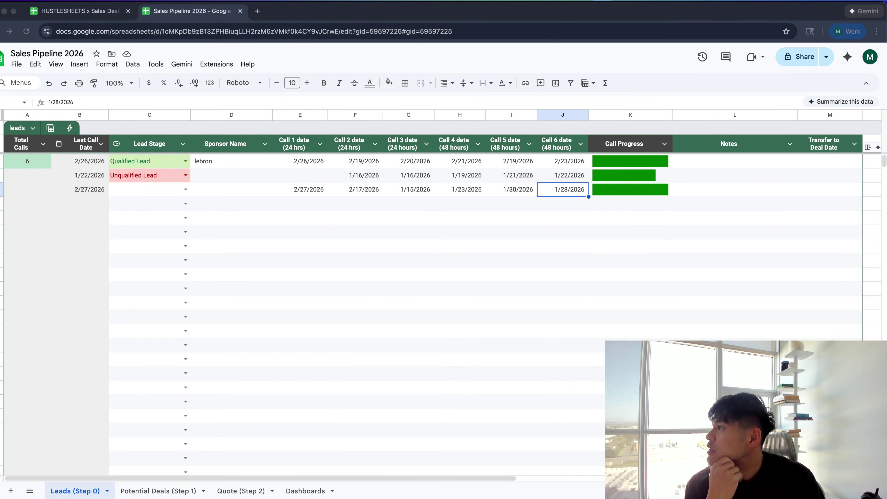
pyautogui.doubleClick(614, 191)
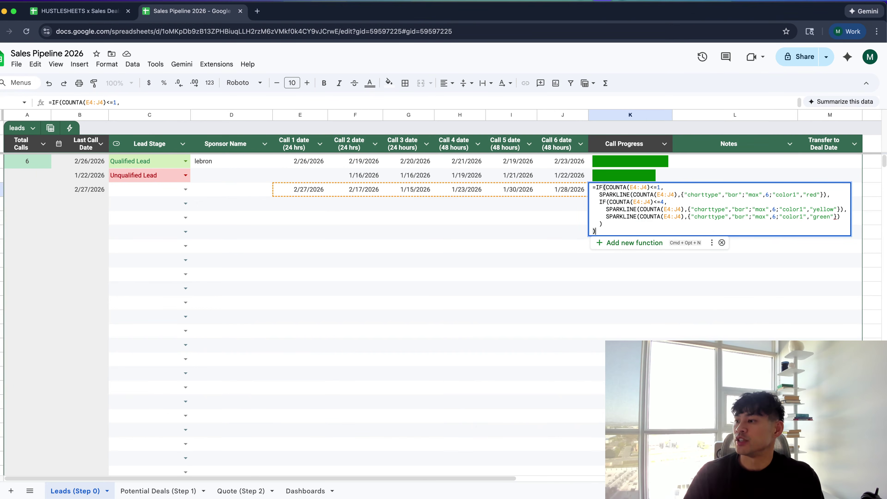
pyautogui.press('Escape')
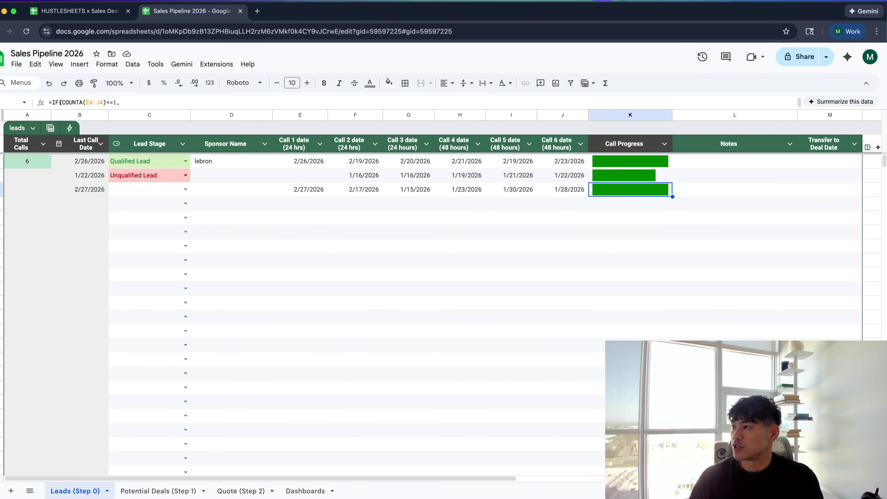
pyautogui.click(627, 208)
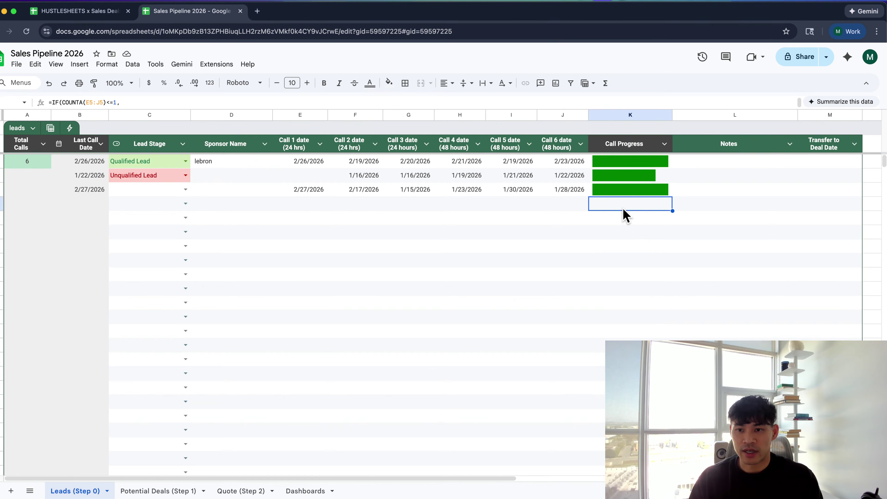
pyautogui.doubleClick(635, 209)
pyautogui.click(537, 218)
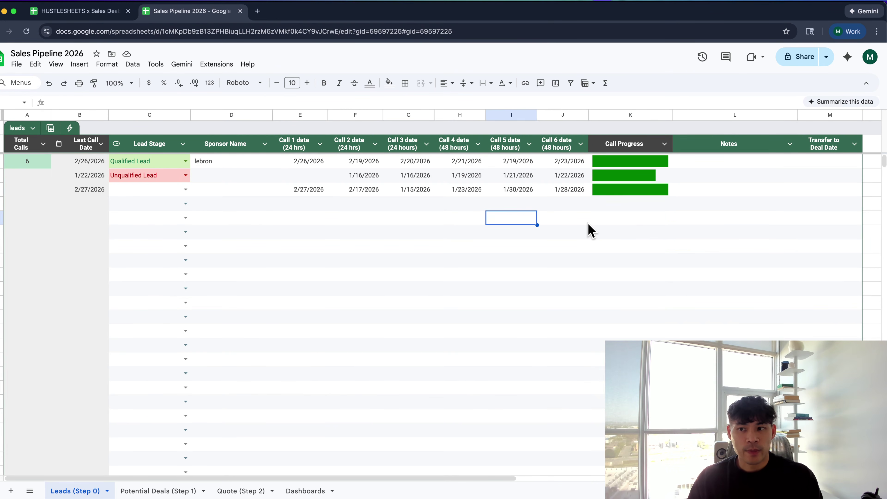
pyautogui.click(833, 162)
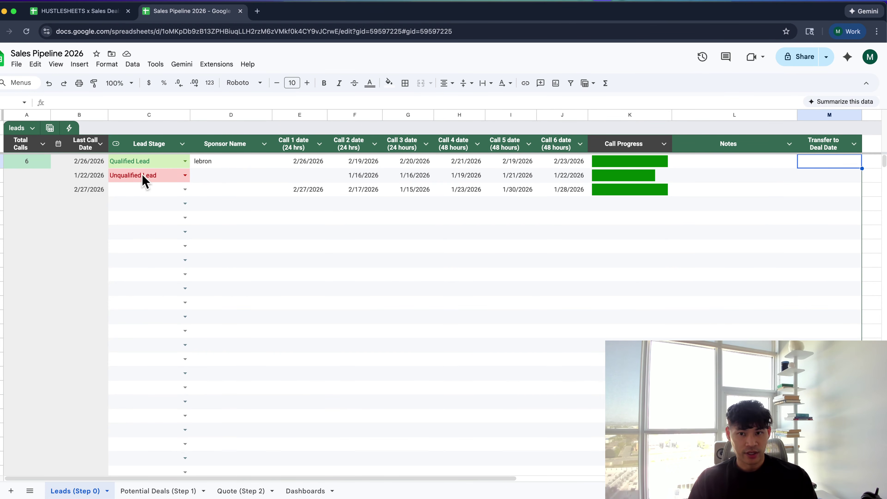
# Enter sponsor names for the second and third leads in D3 and D4
pyautogui.click(40, 179)
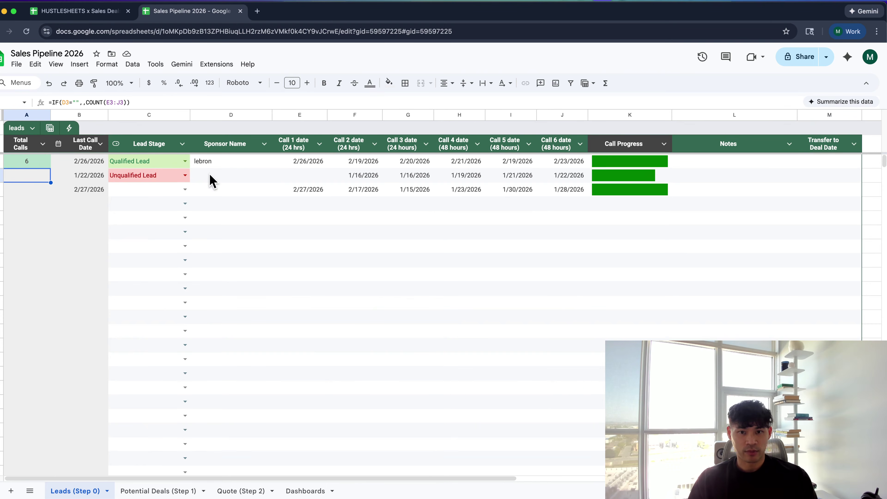
pyautogui.press('Up')
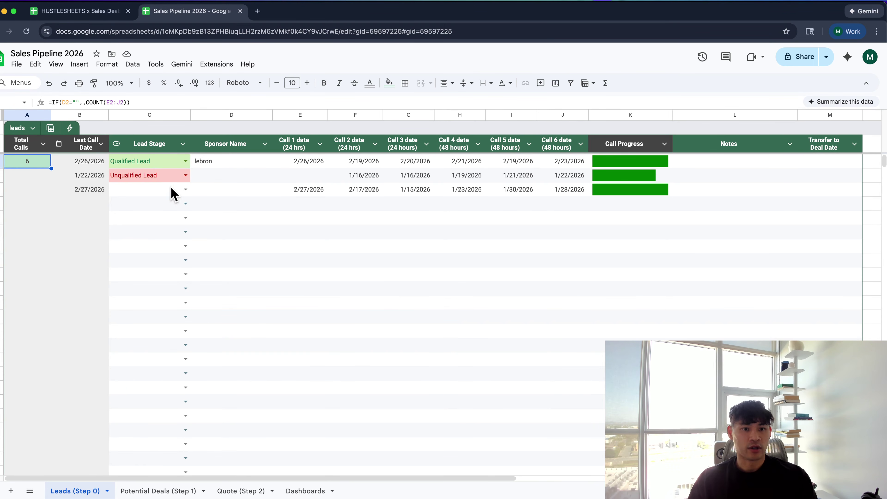
pyautogui.click(209, 178)
pyautogui.write('kobe')
pyautogui.press('Return')
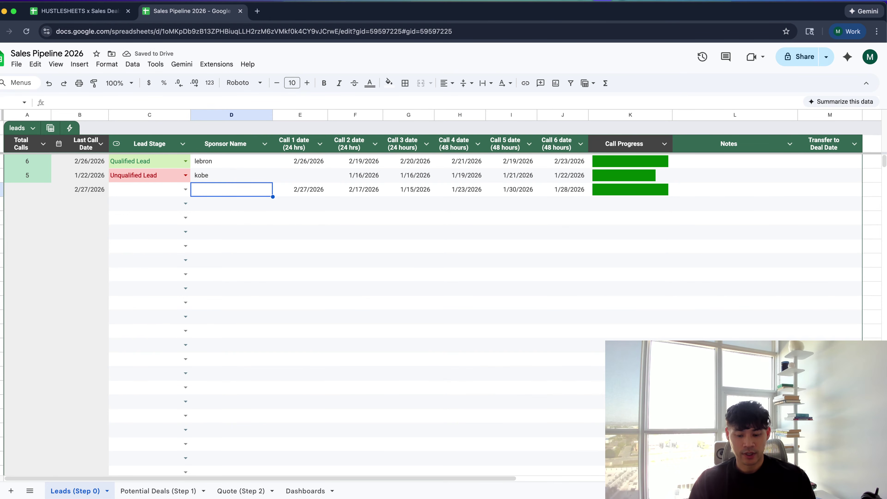
pyautogui.write('luka')
pyautogui.press('Return')
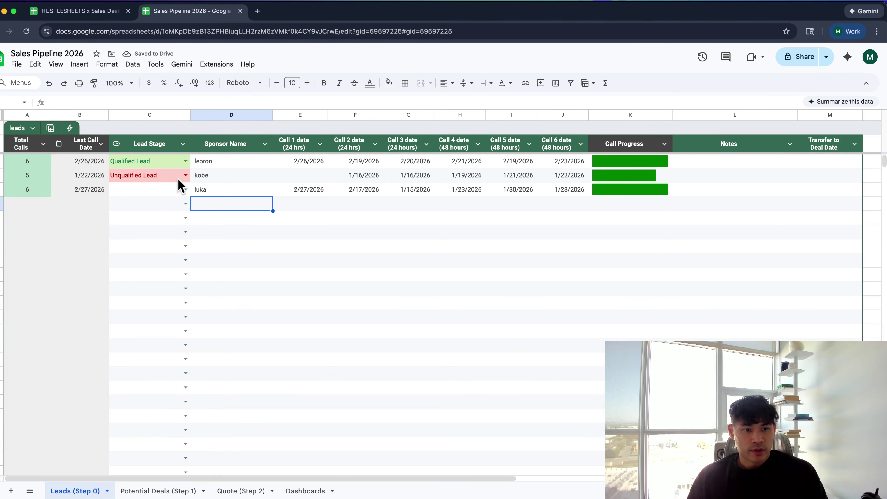
# Check the Last Call Date MAX formula and open the third lead's Lead Stage options
pyautogui.click(95, 161)
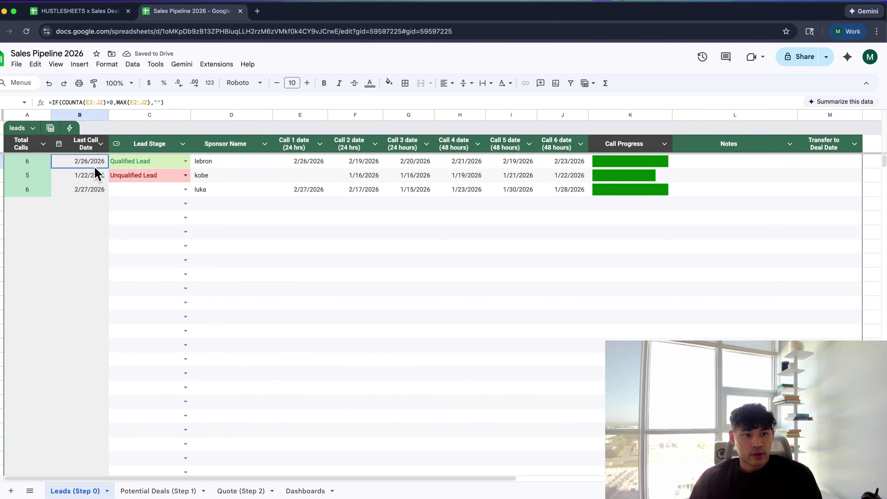
pyautogui.click(88, 112)
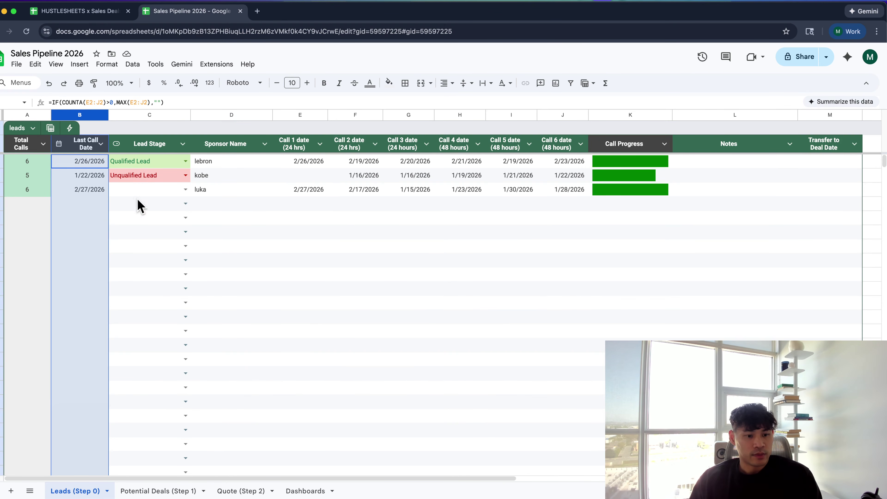
pyautogui.click(98, 206)
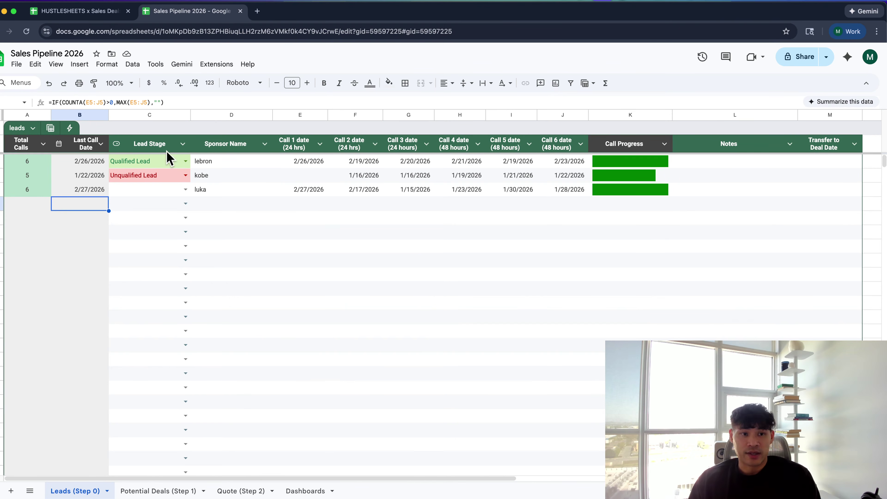
pyautogui.click(142, 177)
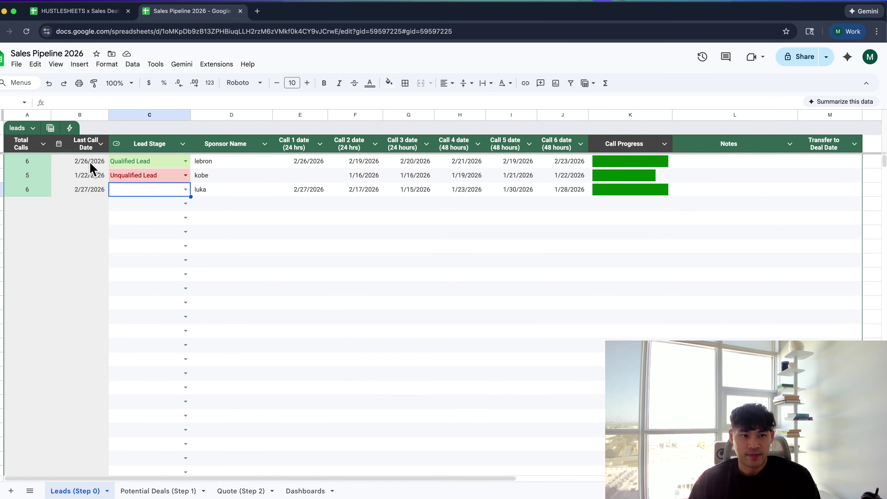
pyautogui.moveTo(91, 162); pyautogui.dragTo(99, 206)
pyautogui.click(140, 189)
pyautogui.click(150, 189)
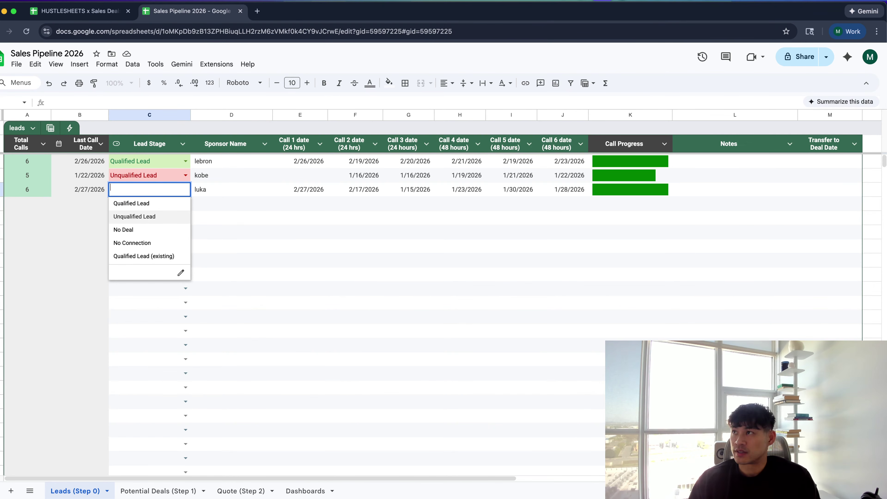
pyautogui.click(805, 472)
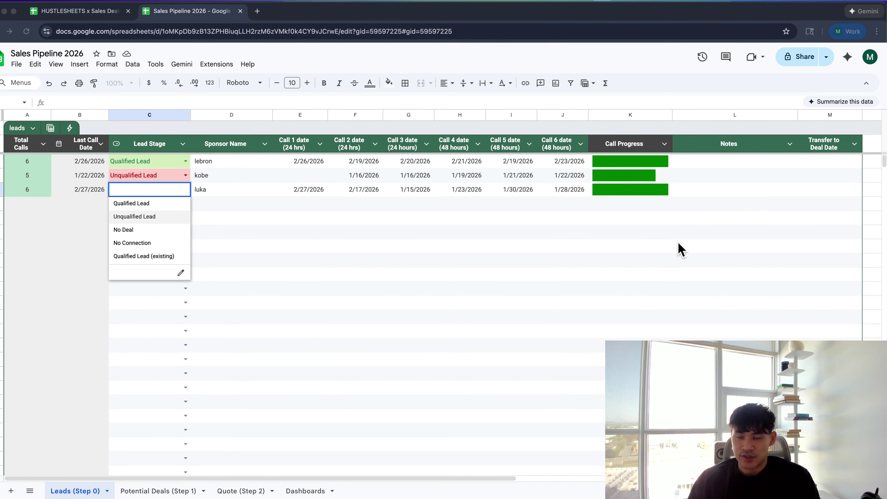
# Drag the Transfer to Deal Date column left so it sits right before Notes
pyautogui.click(560, 249)
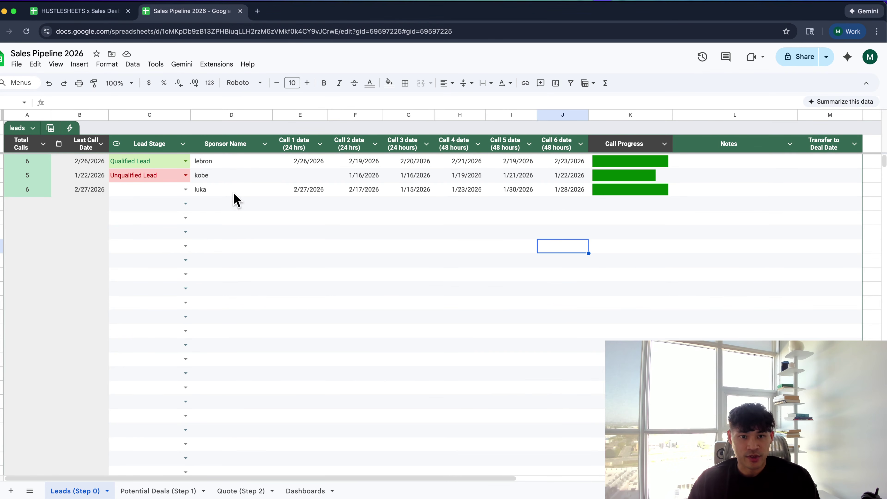
pyautogui.hscroll(3, 232, 199)
pyautogui.hscroll(-3, 232, 199)
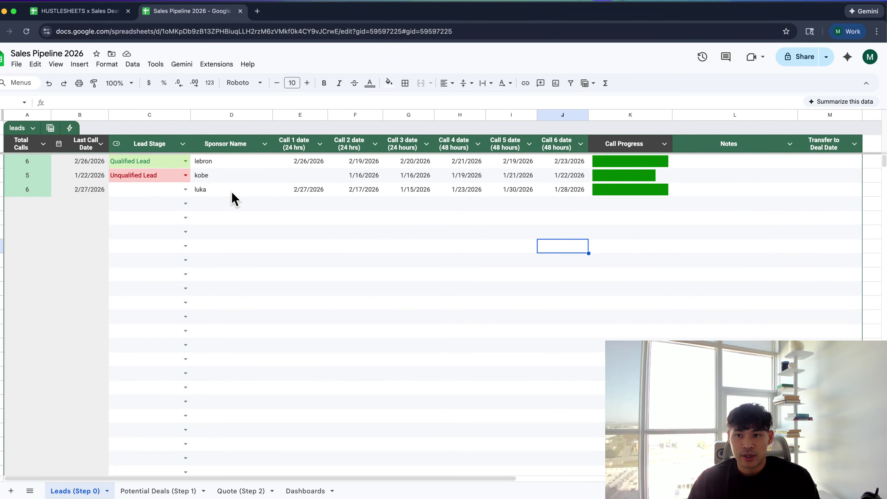
pyautogui.click(824, 163)
pyautogui.doubleClick(823, 161)
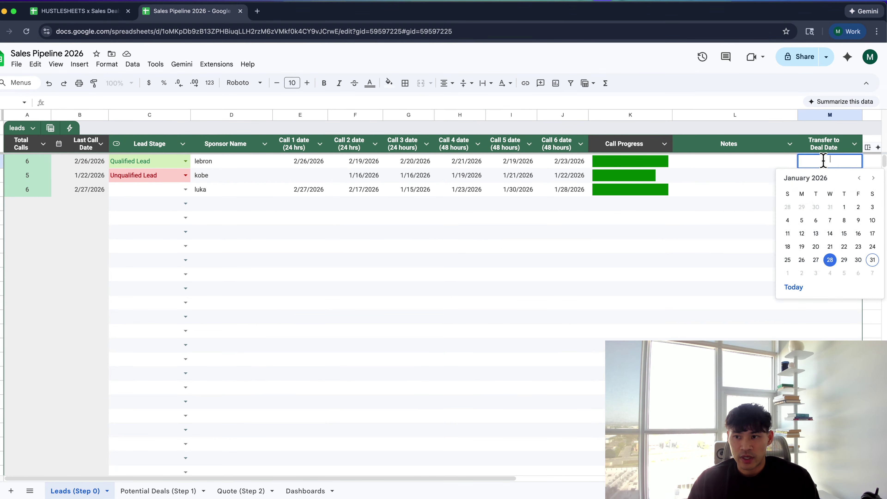
pyautogui.click(734, 185)
pyautogui.click(827, 112)
pyautogui.moveTo(828, 113); pyautogui.dragTo(736, 126)
# Test the first lead's Transfer to Deal Date picker with the 29th, then clear it
pyautogui.click(784, 164)
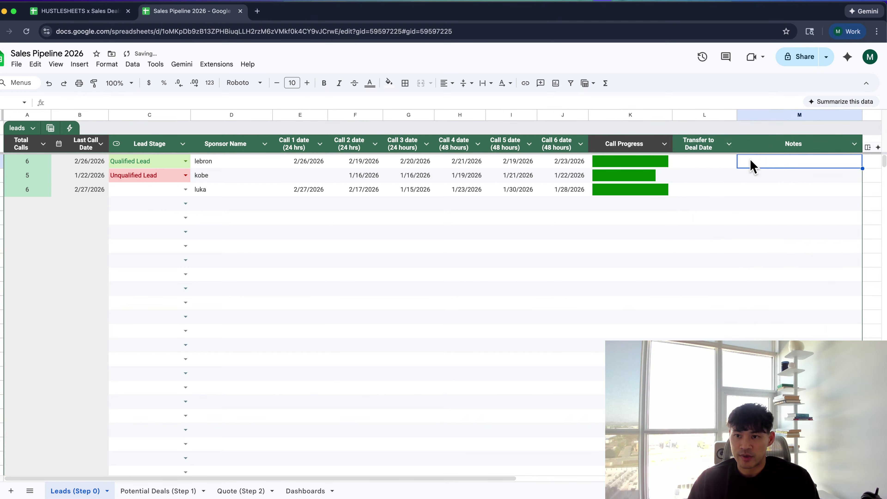
pyautogui.click(710, 164)
pyautogui.doubleClick(709, 164)
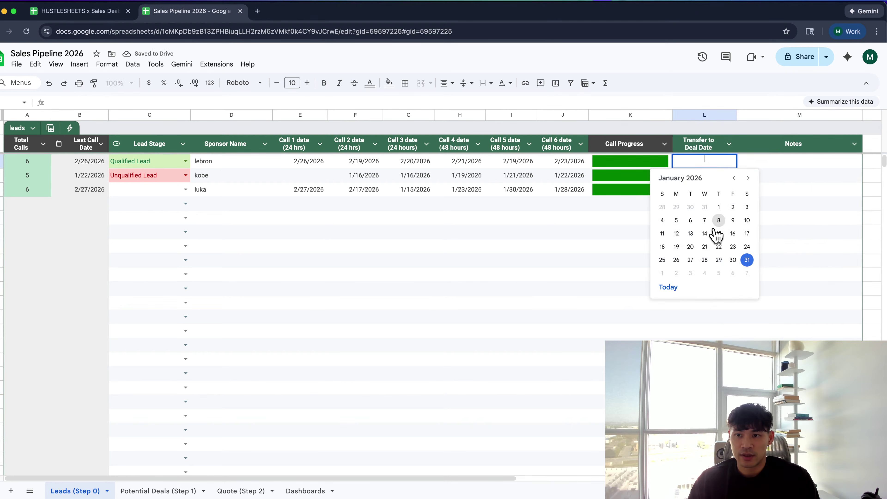
pyautogui.click(722, 262)
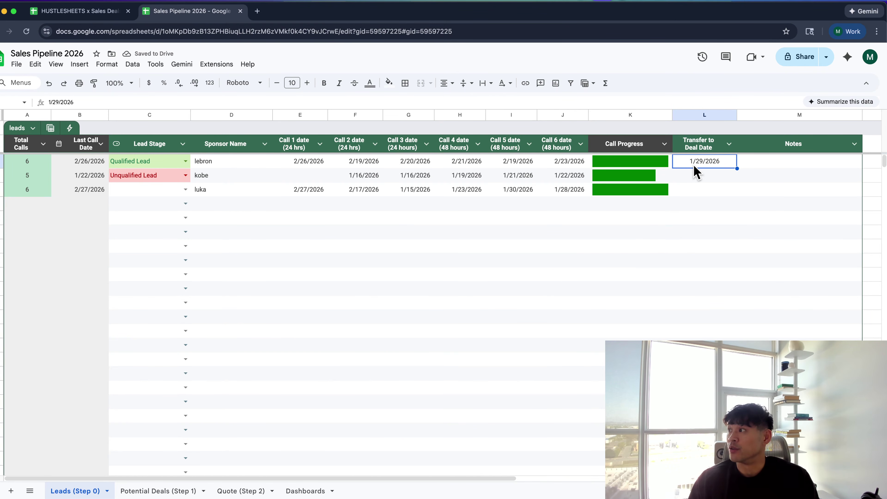
pyautogui.press('Delete')
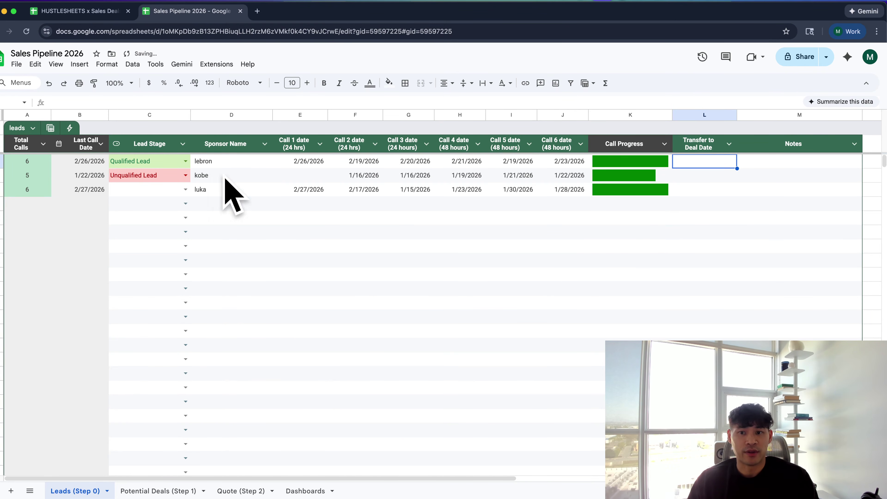
# Look through the Dashboards and Quote (Step 2) tabs, then scroll Potential Deals (Step 1)
pyautogui.click(252, 163)
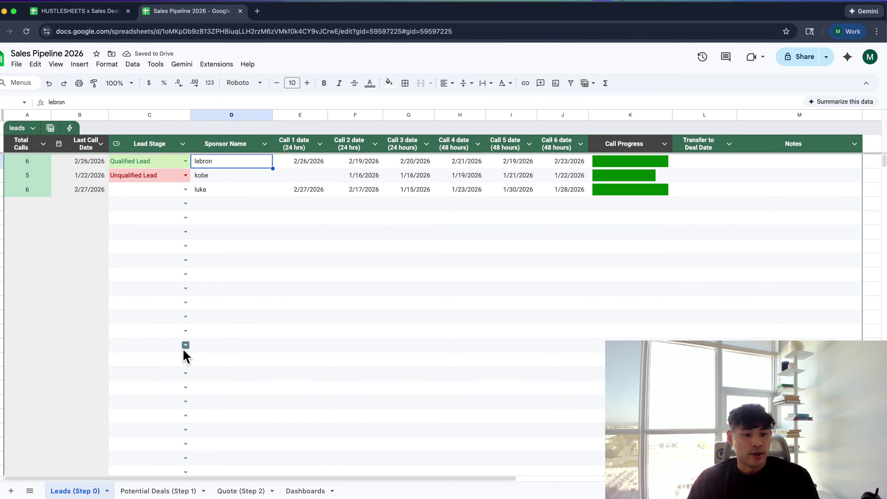
pyautogui.click(295, 490)
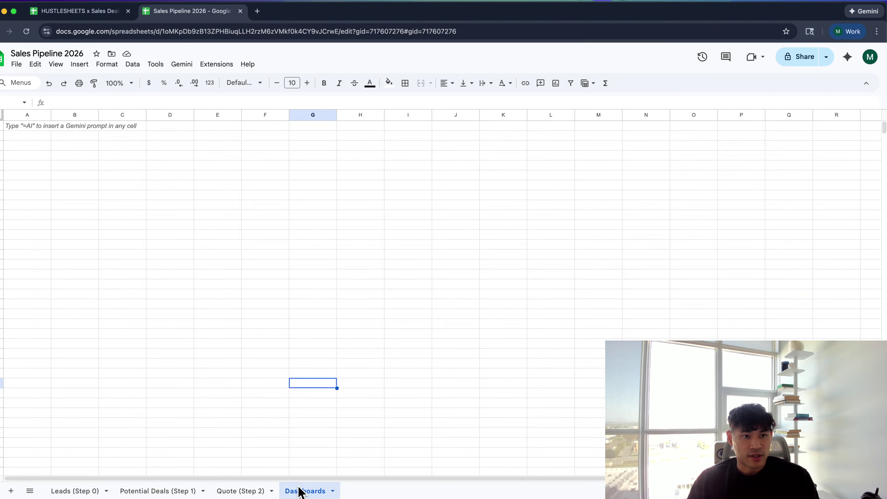
pyautogui.click(224, 491)
pyautogui.click(182, 492)
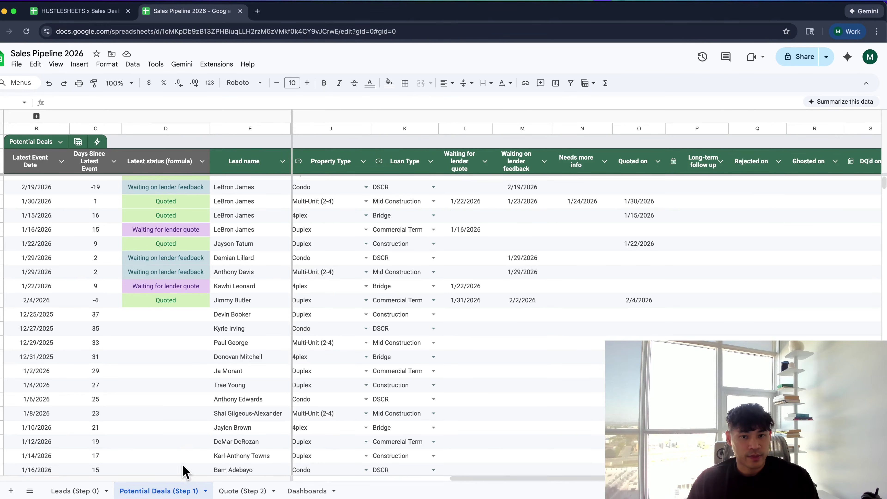
pyautogui.scroll(3, 168, 421)
pyautogui.hscroll(-10, 167, 422)
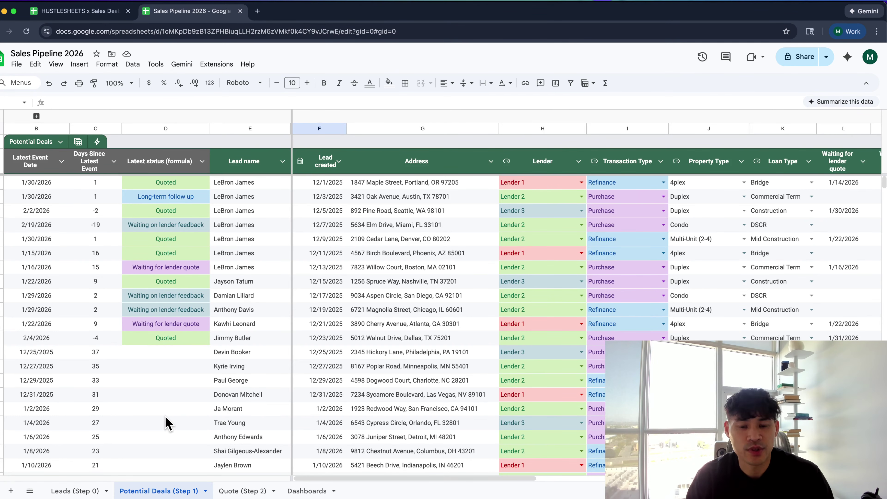
pyautogui.scroll(-1, 168, 419)
pyautogui.scroll(1, 167, 409)
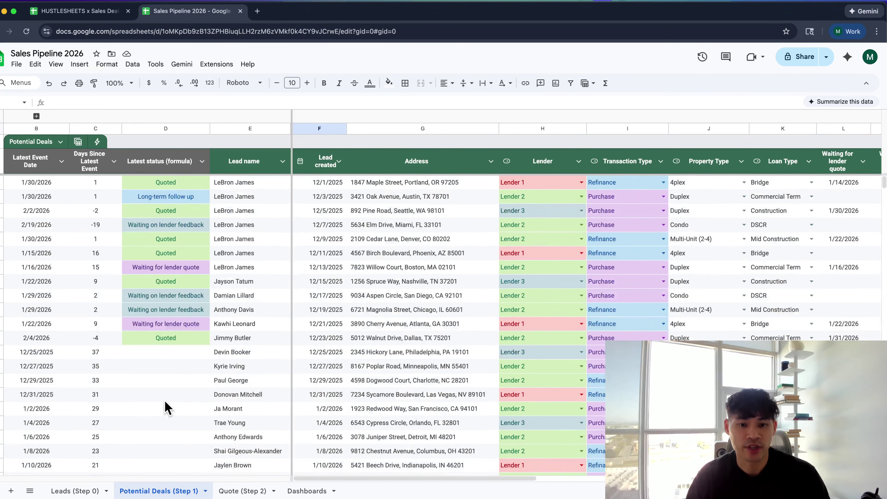
pyautogui.scroll(-2, 164, 404)
pyautogui.scroll(2, 164, 404)
# Inspect the Latest status formulas in D4 and D2 and the lead name in E2
pyautogui.click(126, 225)
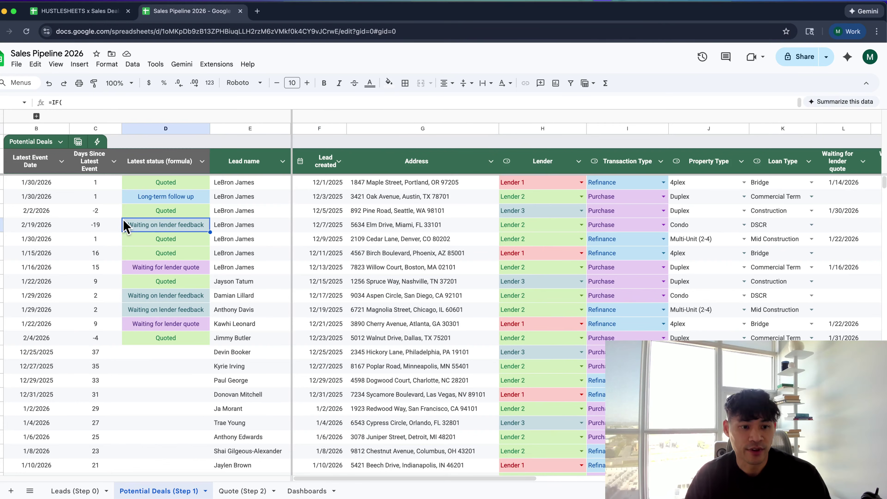
pyautogui.scroll(-10, 125, 225)
pyautogui.scroll(10, 126, 226)
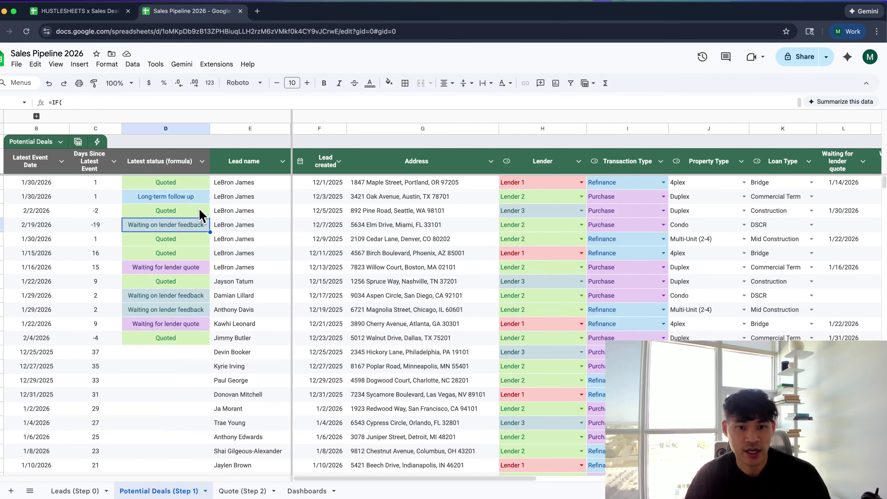
pyautogui.click(240, 199)
pyautogui.click(182, 197)
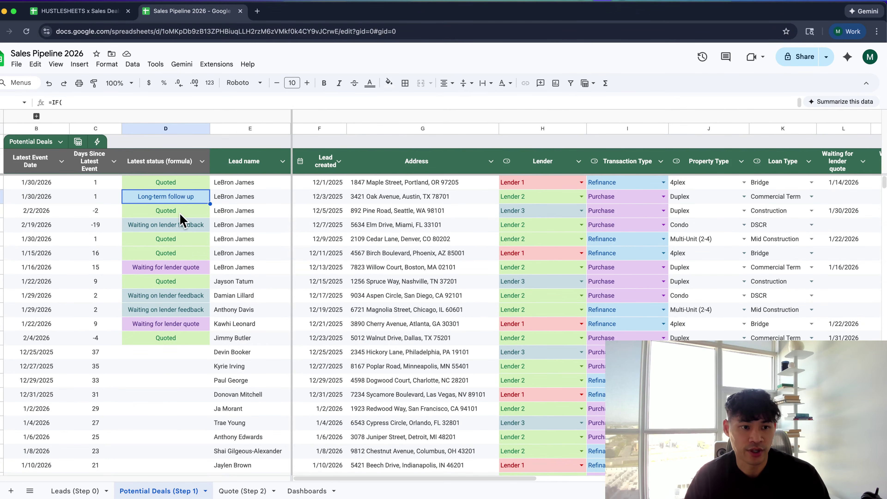
# Select columns B to D down to row 1061, deselect, and return to Leads (Step 0)
pyautogui.click(178, 184)
pyautogui.press('super+shift+Left')
pyautogui.press('super+shift+Down')
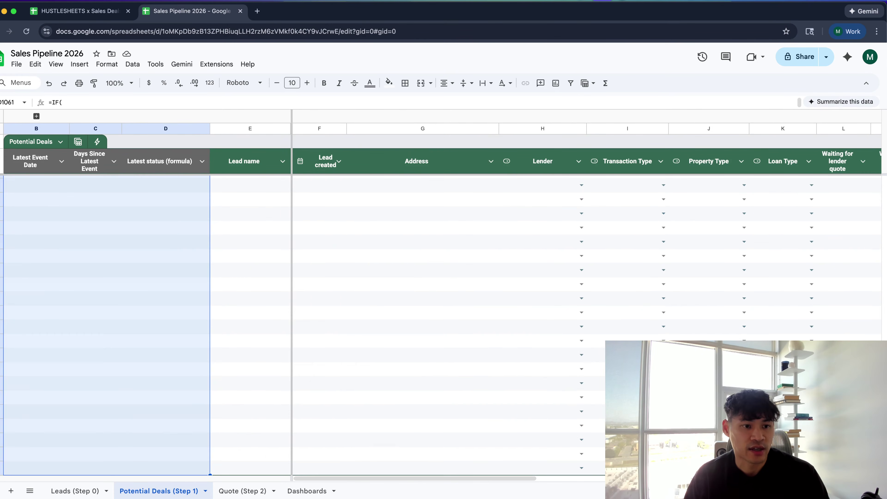
pyautogui.press('super+shift+Up')
pyautogui.press('super+shift+Down')
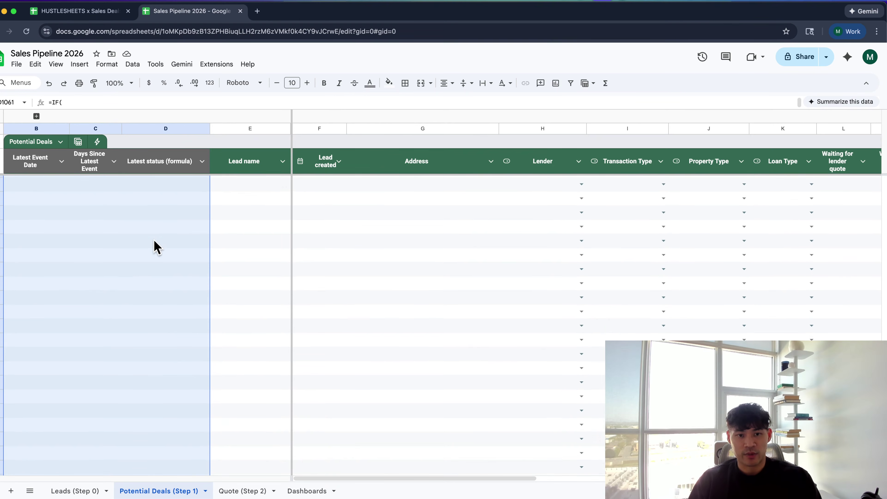
pyautogui.scroll(-1, 156, 247)
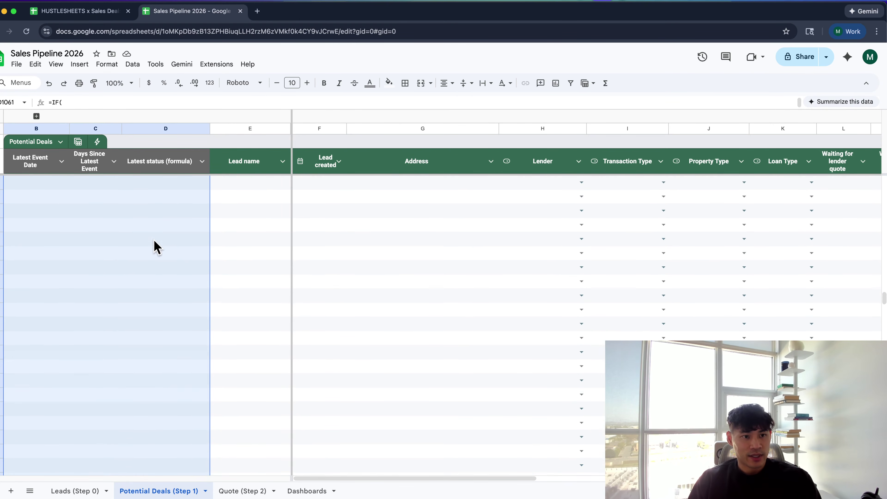
pyautogui.click(157, 247)
pyautogui.scroll(-1, 156, 247)
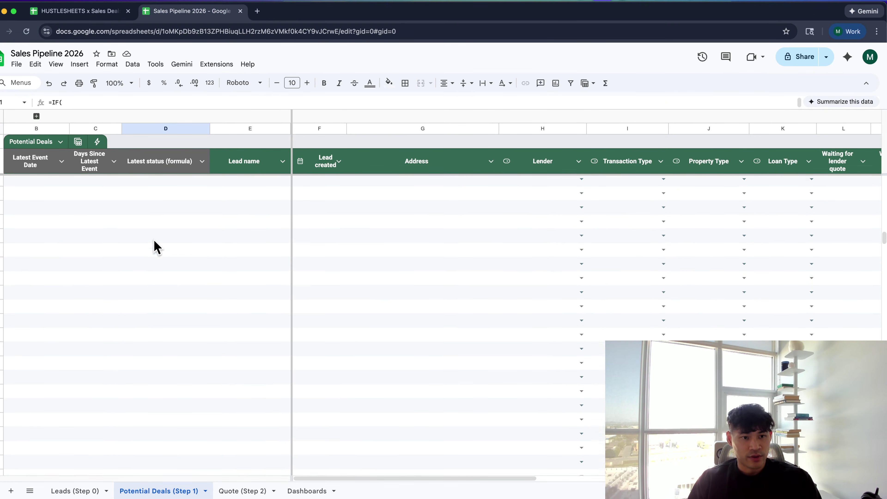
pyautogui.scroll(10, 157, 246)
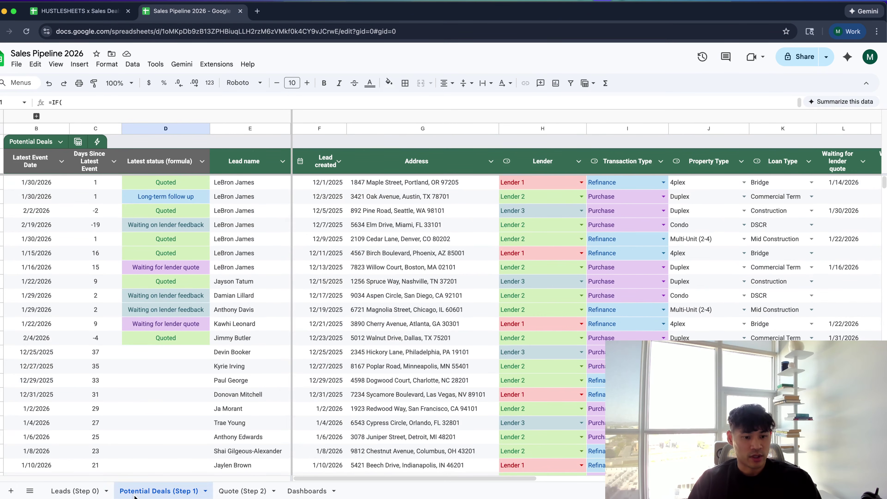
pyautogui.click(89, 490)
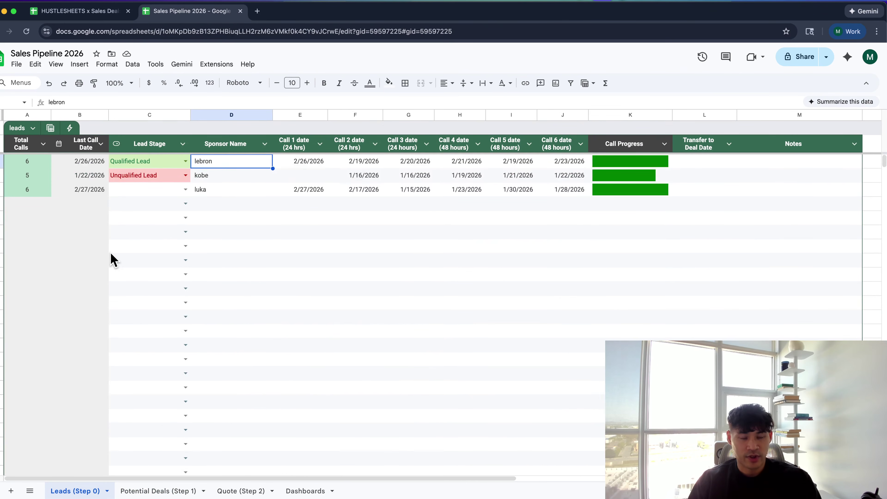
# Set the luka lead's Lead Stage in C4 to Unqualified Lead
pyautogui.click(124, 181)
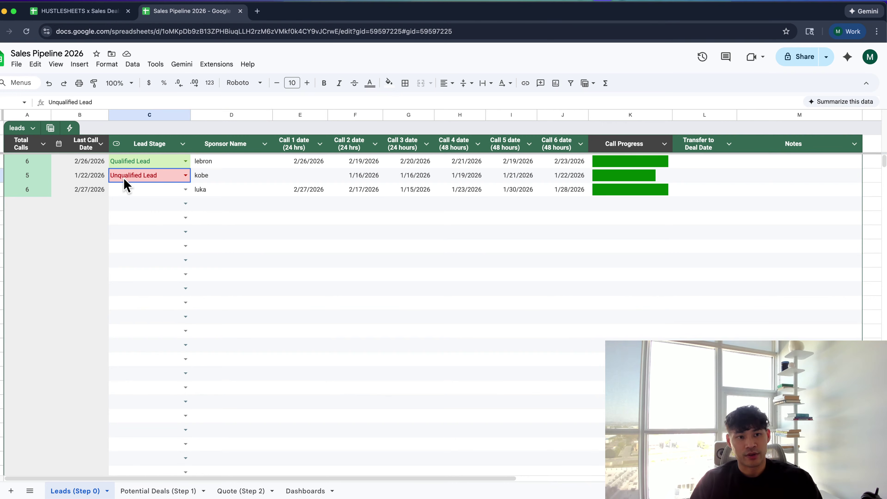
pyautogui.click(150, 231)
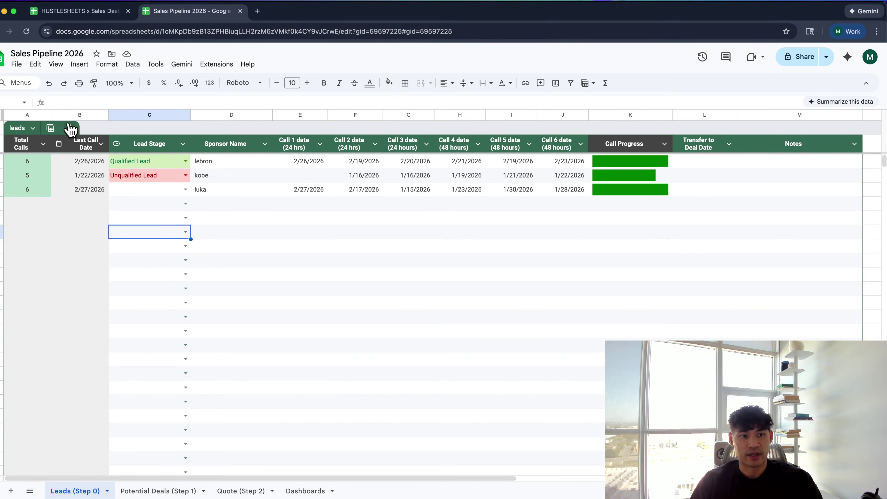
pyautogui.click(155, 200)
pyautogui.click(180, 192)
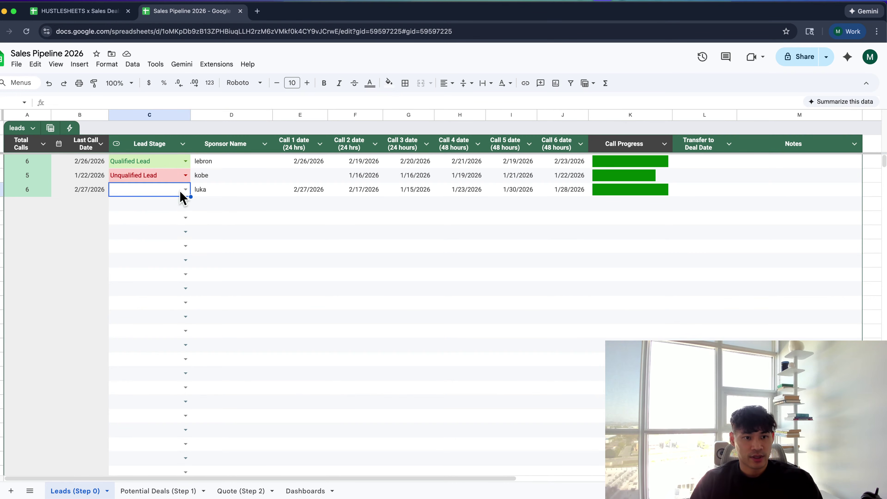
pyautogui.click(180, 192)
pyautogui.click(172, 215)
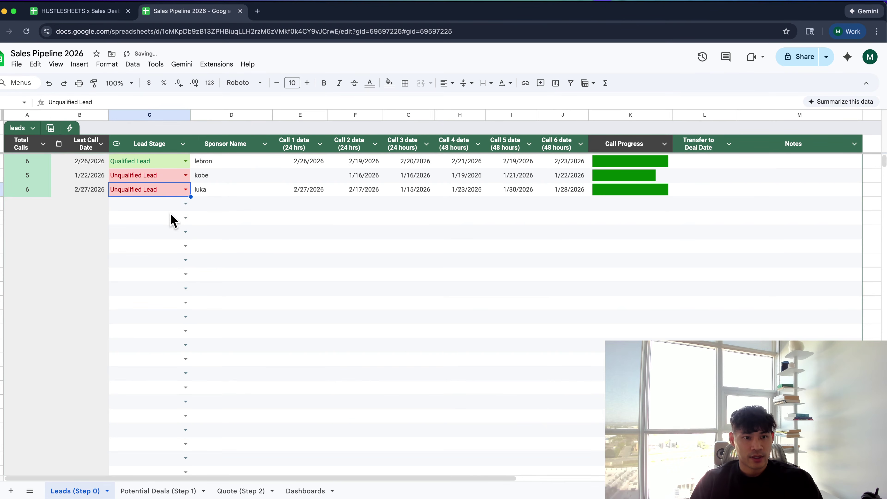
pyautogui.click(186, 204)
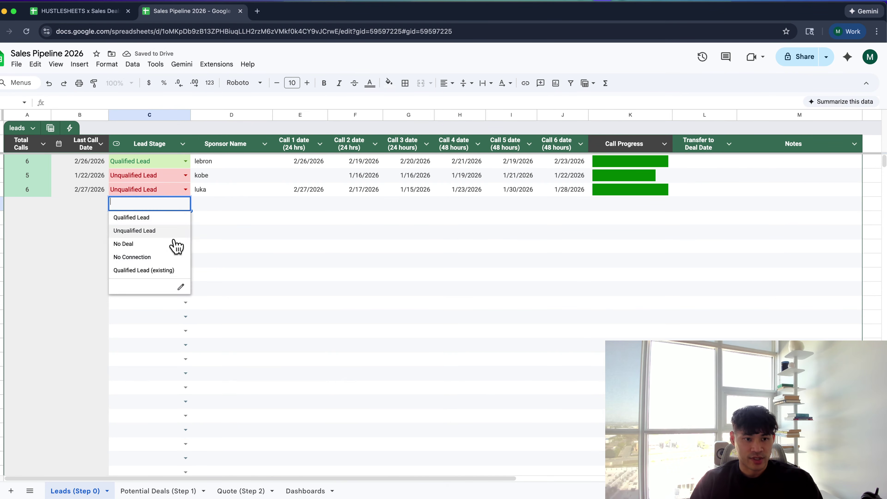
# Check the lender quote, lender feedback and Needs more info dates on Potential Deals, then return to Leads
pyautogui.click(176, 491)
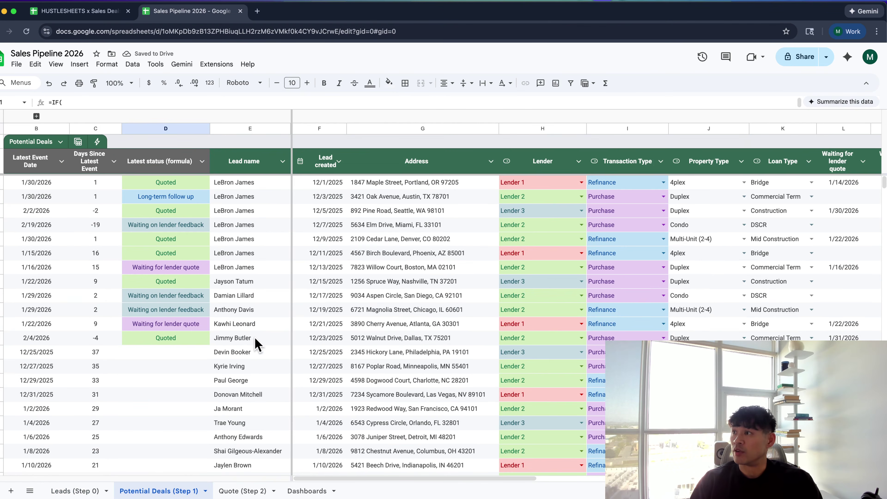
pyautogui.hscroll(10, 419, 311)
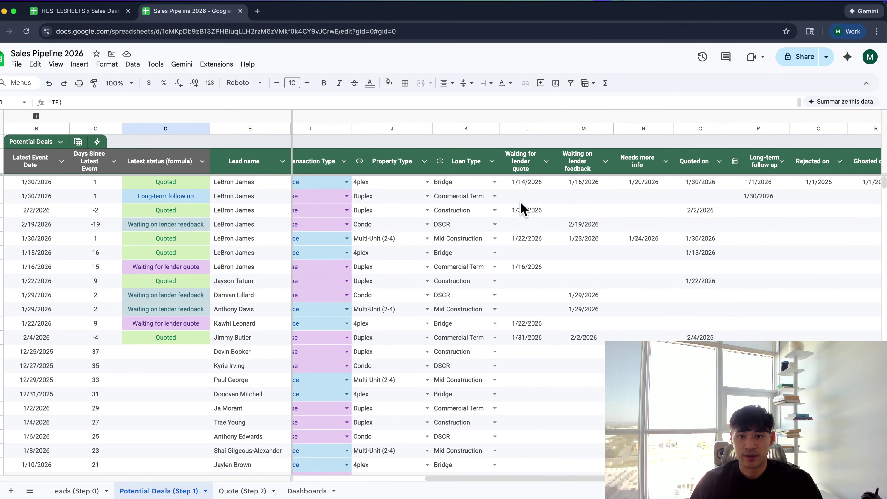
pyautogui.click(520, 182)
pyautogui.click(575, 186)
pyautogui.click(650, 185)
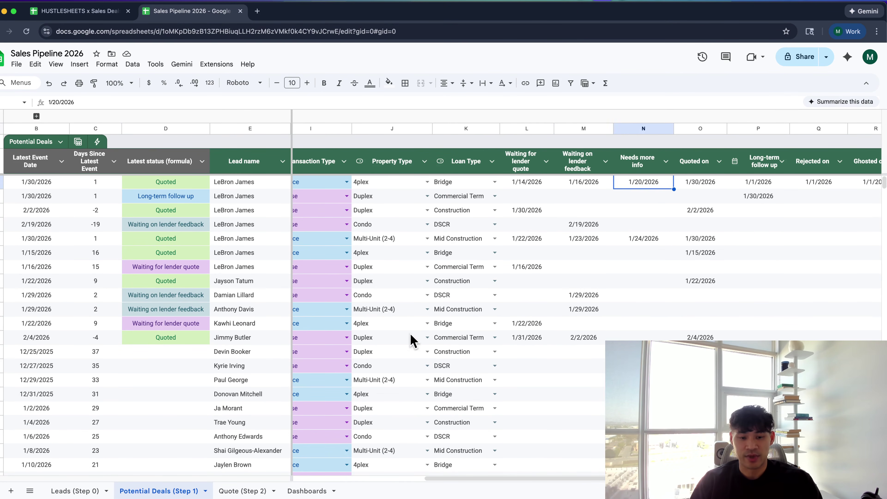
pyautogui.click(98, 490)
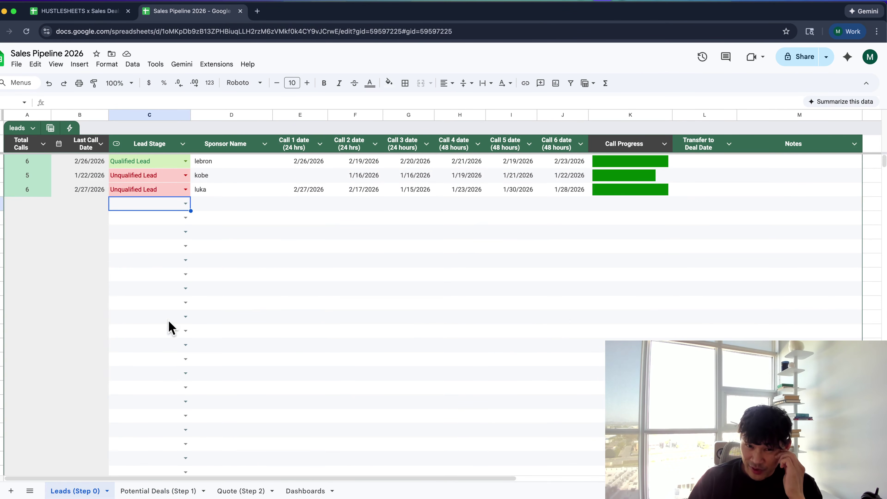
pyautogui.scroll(-1, 281, 261)
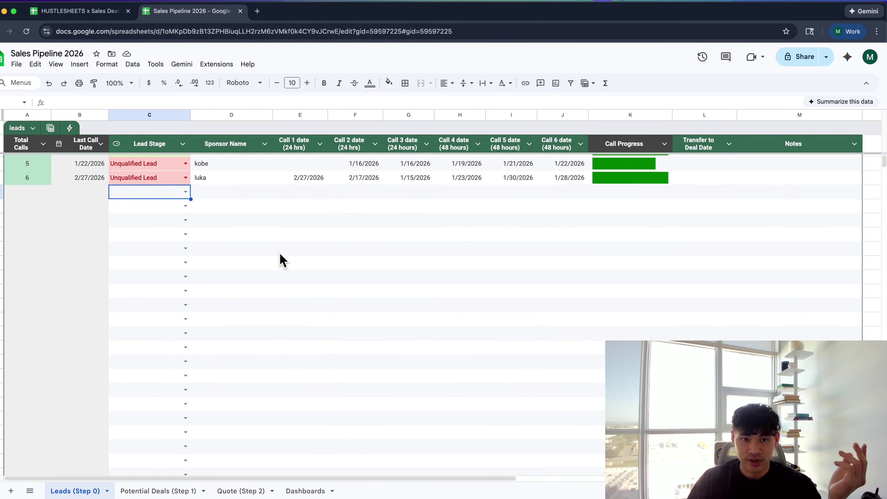
pyautogui.scroll(1, 280, 259)
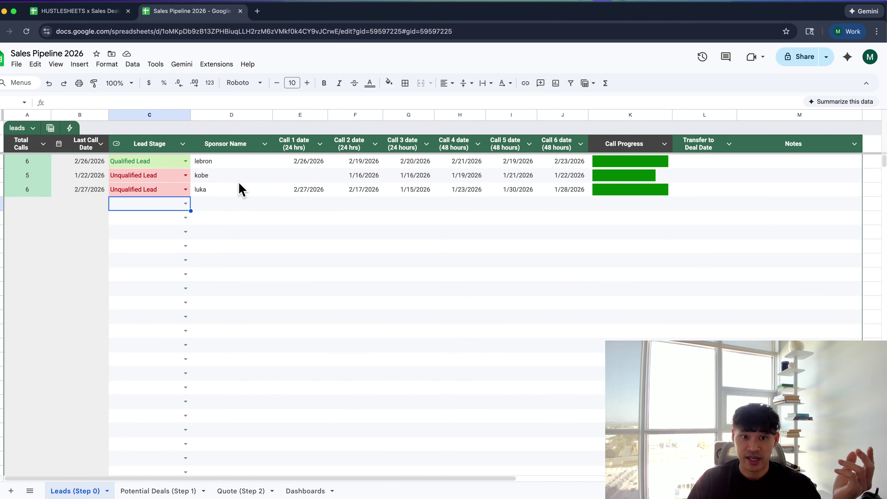
pyautogui.click(288, 247)
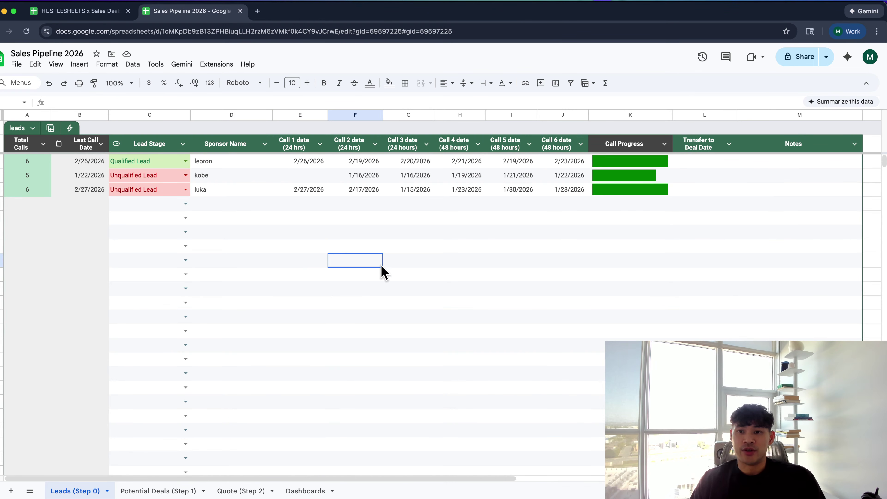
# Change header K1 from Call Progress to Call Target (6 calls)
pyautogui.click(615, 143)
pyautogui.doubleClick(614, 143)
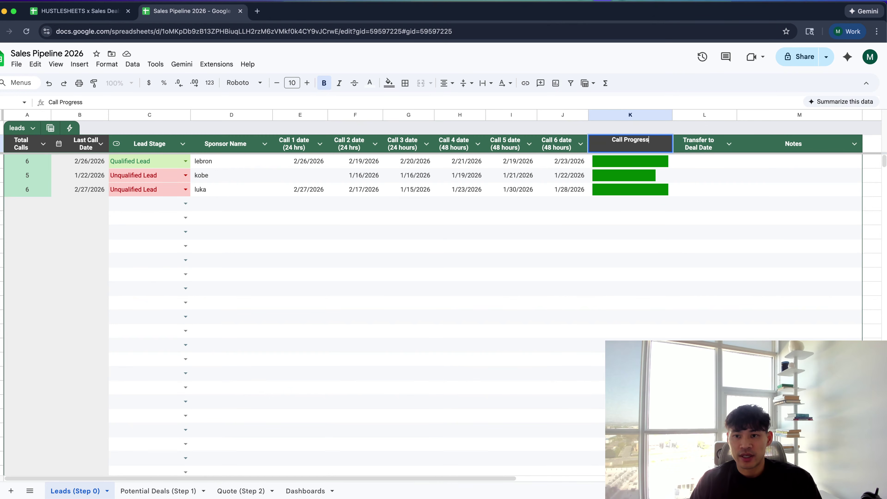
pyautogui.press('BackSpace')
pyautogui.press('BackSpace')
pyautogui.press('BackSpace')
pyautogui.press('BackSpace')
pyautogui.press('BackSpace')
pyautogui.press('BackSpace')
pyautogui.press('BackSpace')
pyautogui.press('BackSpace')
pyautogui.press('BackSpace')
pyautogui.write('Ta')
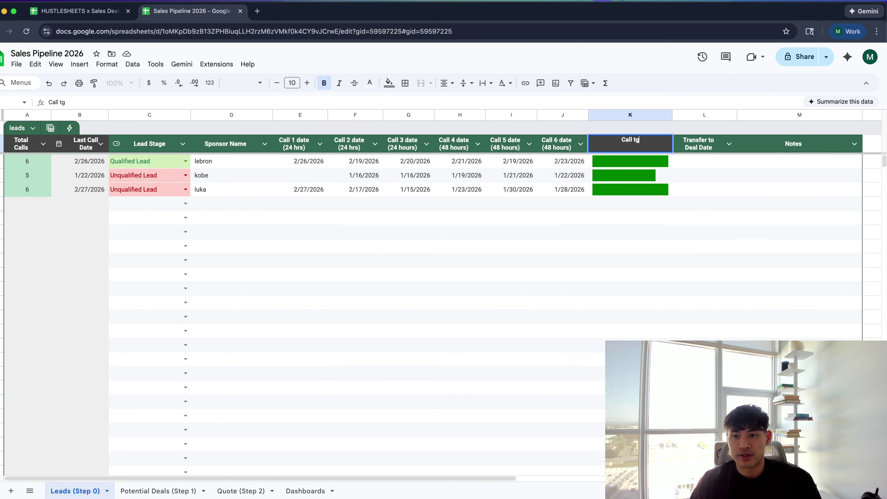
pyautogui.write('rget (6')
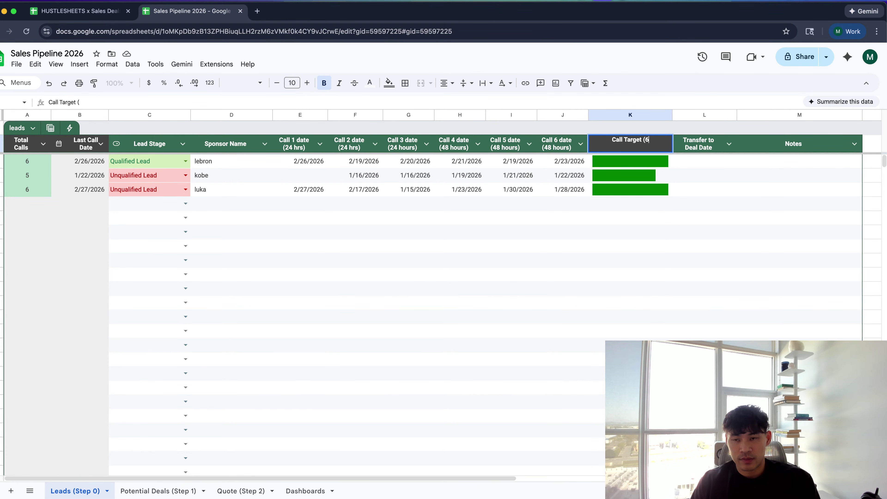
pyautogui.write(' calls)')
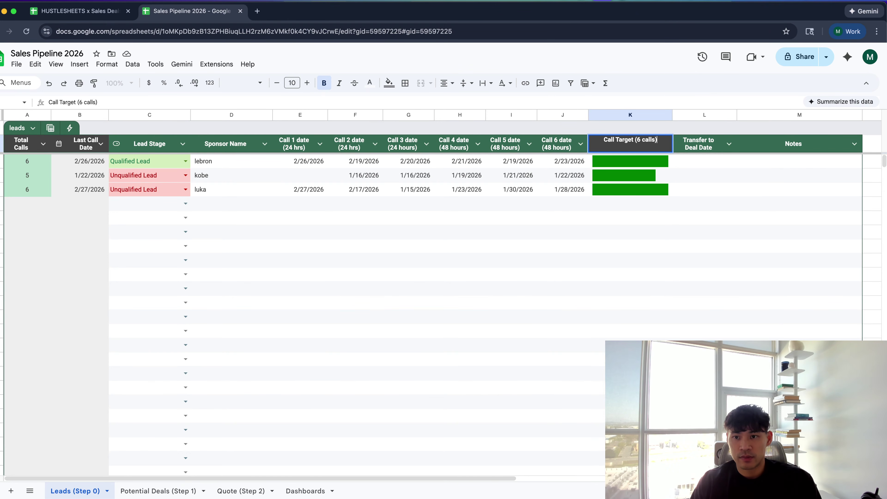
pyautogui.press('Return')
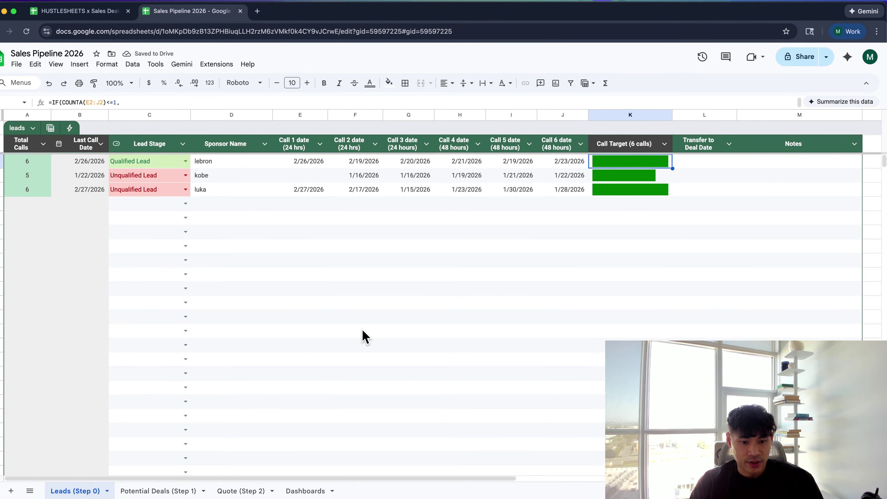
pyautogui.click(303, 491)
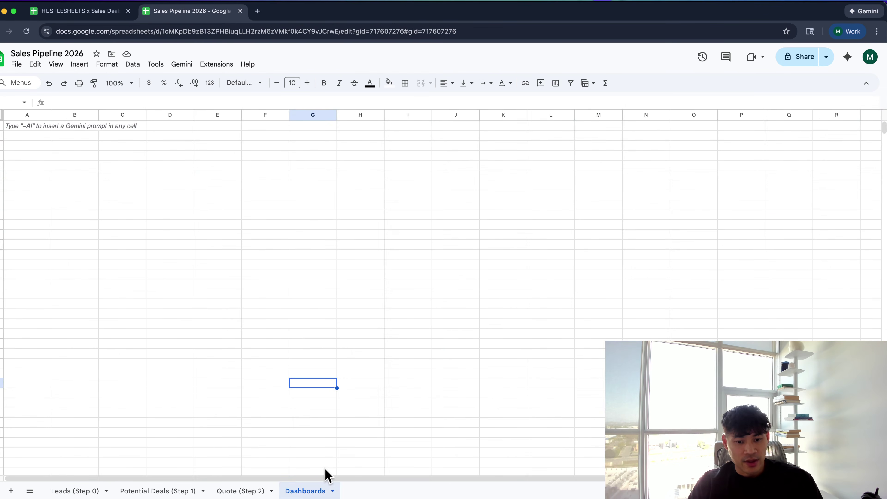
# Delete the Dashboards sheet and confirm the deletion
pyautogui.click(333, 490)
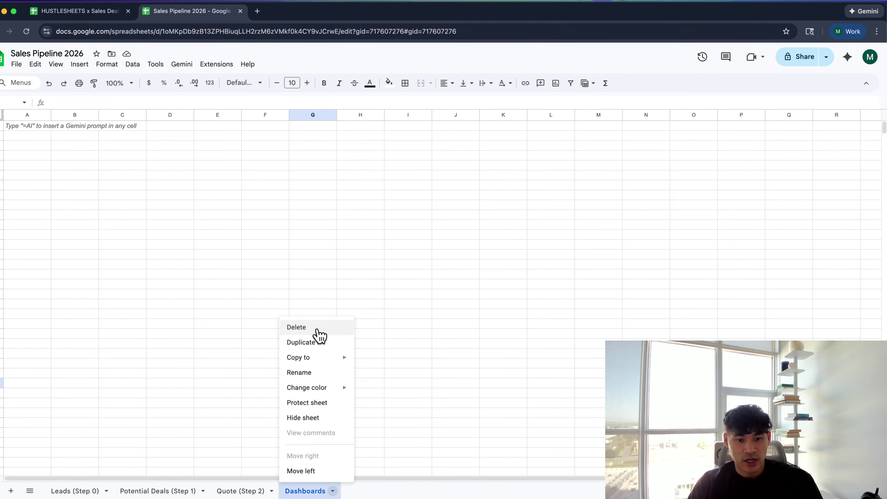
pyautogui.click(319, 330)
pyautogui.click(526, 294)
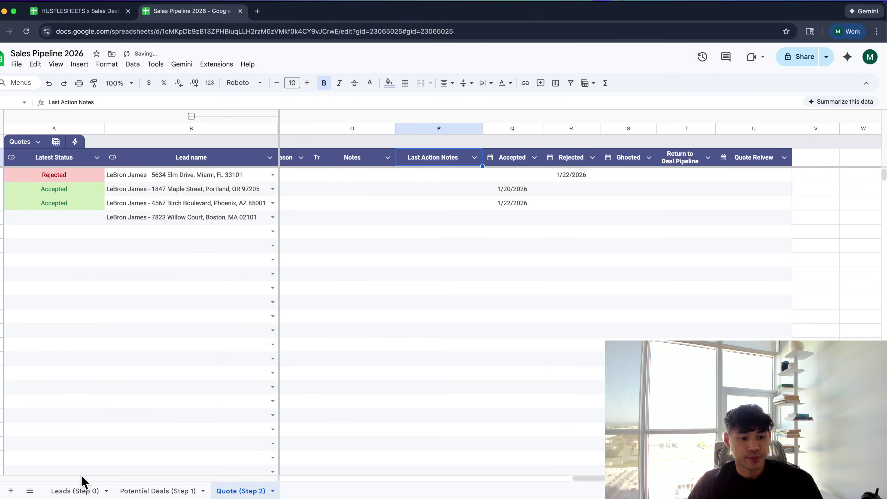
pyautogui.click(83, 484)
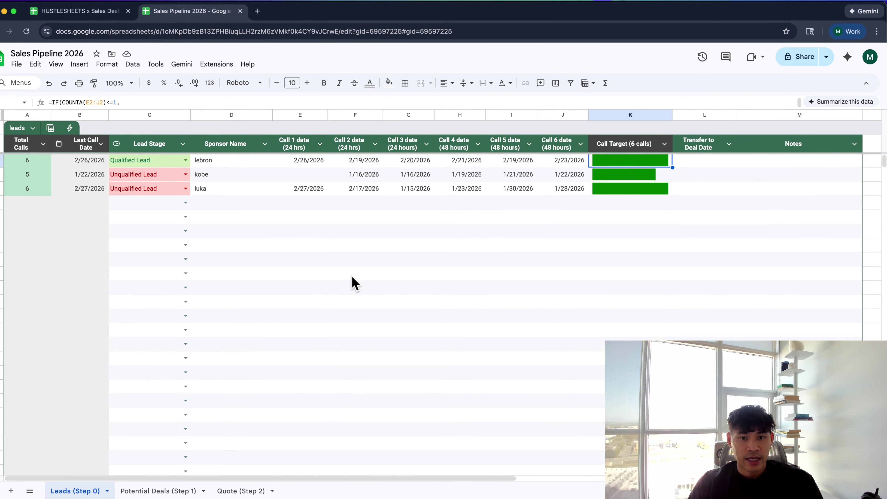
# On Leads (Step 0), clear the sample sponsor names, call dates and Lead Stage values
pyautogui.hscroll(3, 353, 283)
pyautogui.hscroll(-2, 352, 283)
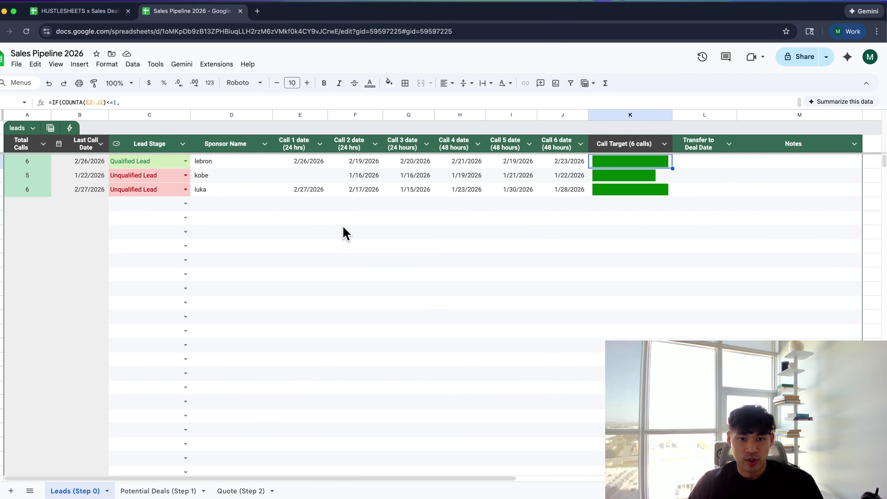
pyautogui.click(338, 219)
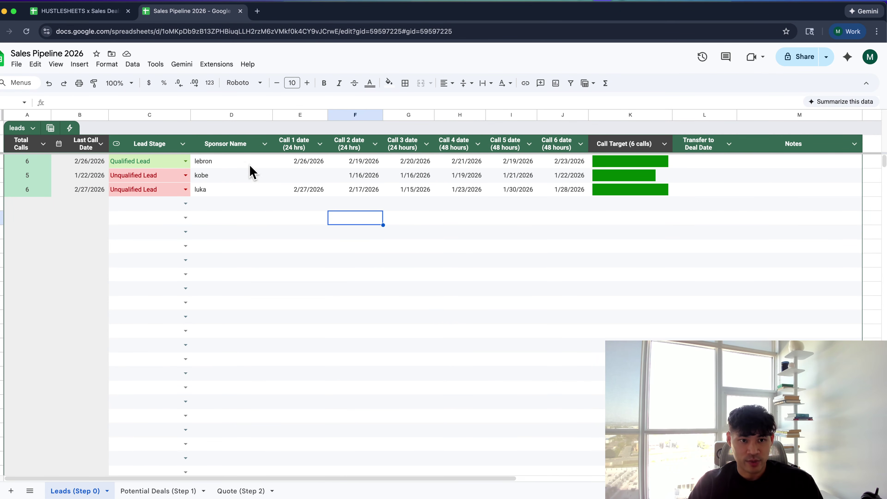
pyautogui.moveTo(246, 164); pyautogui.dragTo(266, 211)
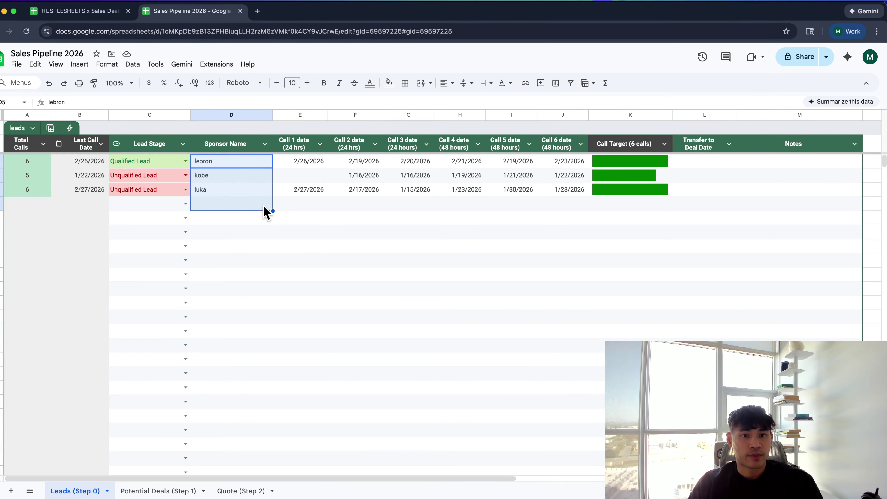
pyautogui.press('Delete')
pyautogui.moveTo(232, 161); pyautogui.dragTo(558, 246)
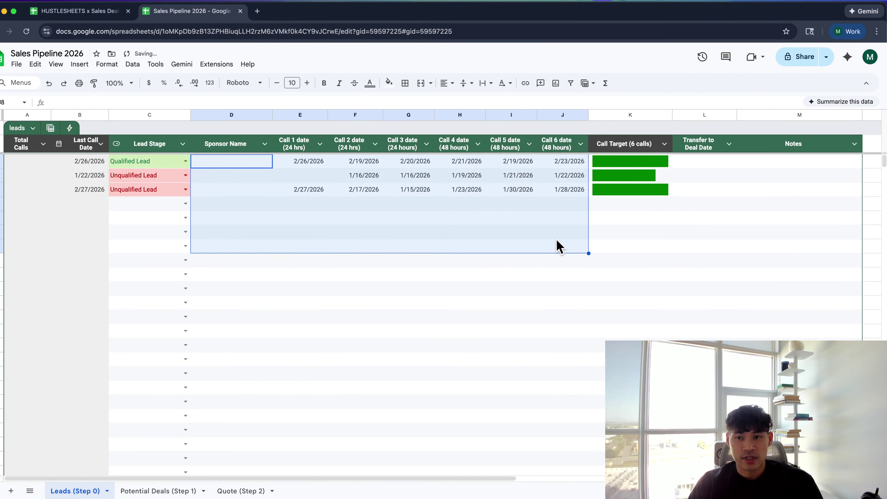
pyautogui.press('Delete')
pyautogui.click(618, 144)
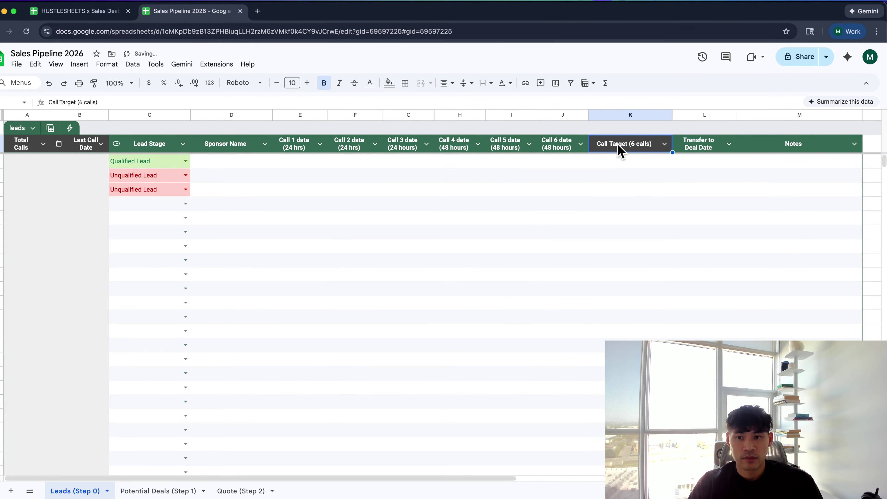
pyautogui.click(619, 163)
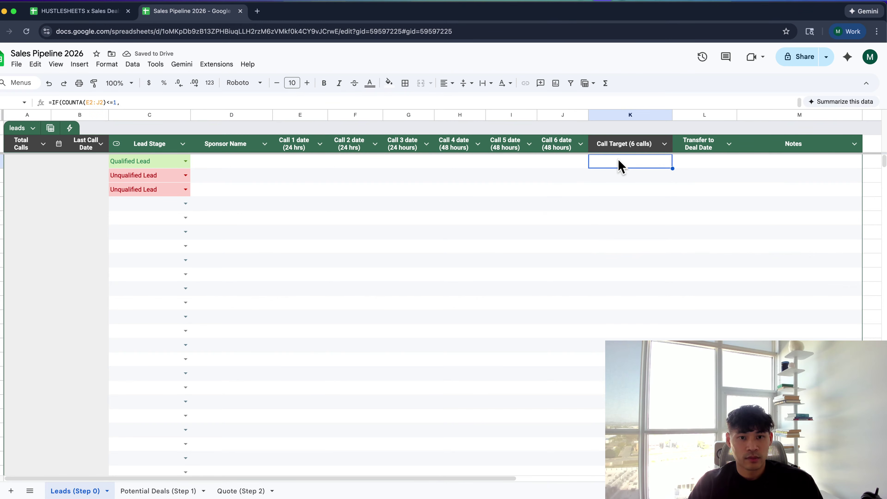
pyautogui.moveTo(125, 164); pyautogui.dragTo(143, 222)
pyautogui.press('Delete')
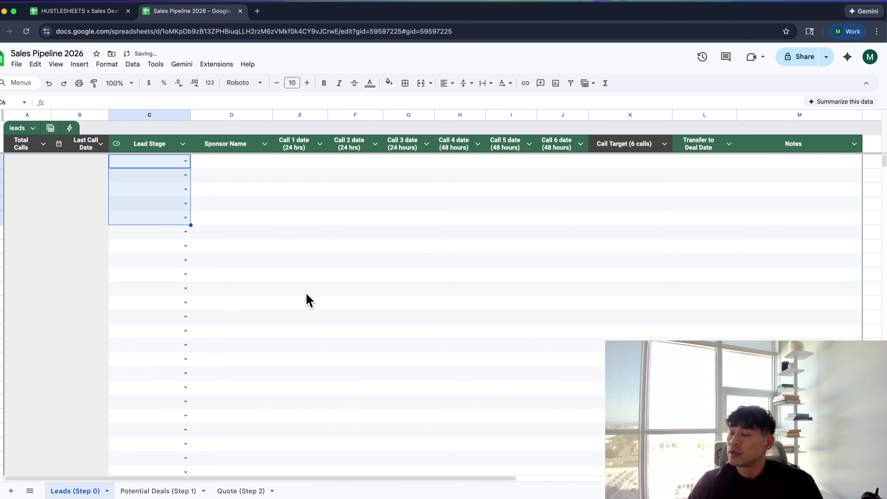
# Rename the Leads (Step 0) and Potential Deals (Step 1) tabs to Leads and Deals
pyautogui.doubleClick(92, 491)
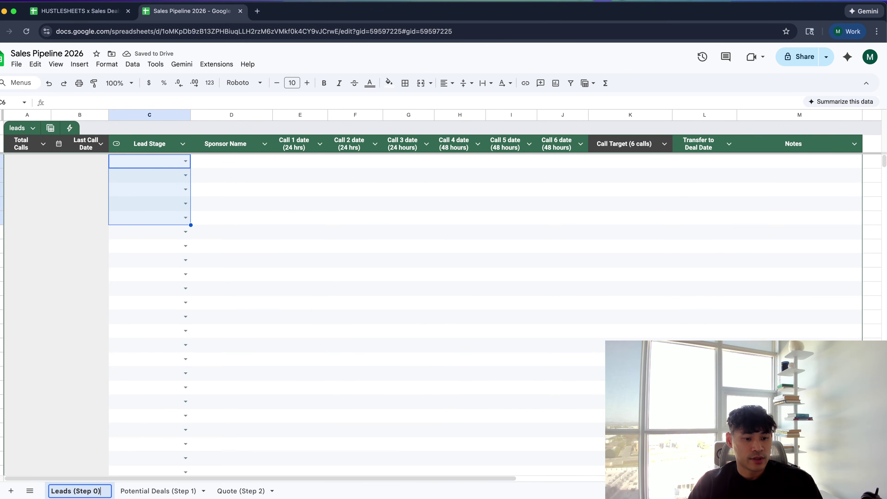
pyautogui.press('BackSpace')
pyautogui.press('BackSpace')
pyautogui.press('BackSpace')
pyautogui.press('BackSpace')
pyautogui.press('BackSpace')
pyautogui.press('BackSpace')
pyautogui.press('BackSpace')
pyautogui.press('BackSpace')
pyautogui.press('BackSpace')
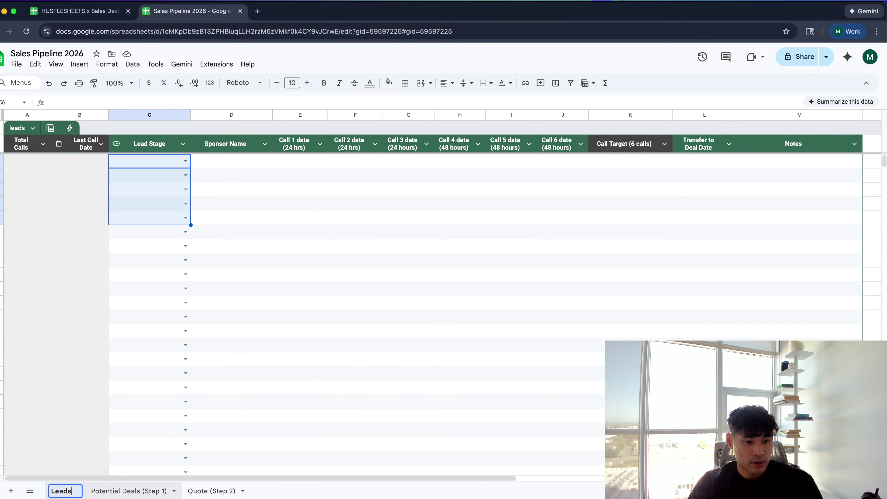
pyautogui.press('Return')
pyautogui.click(143, 491)
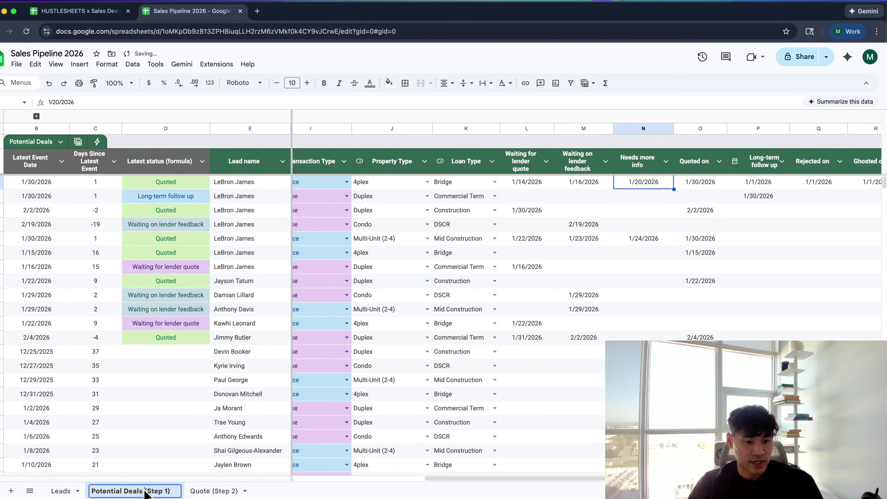
pyautogui.moveTo(143, 491); pyautogui.dragTo(171, 491)
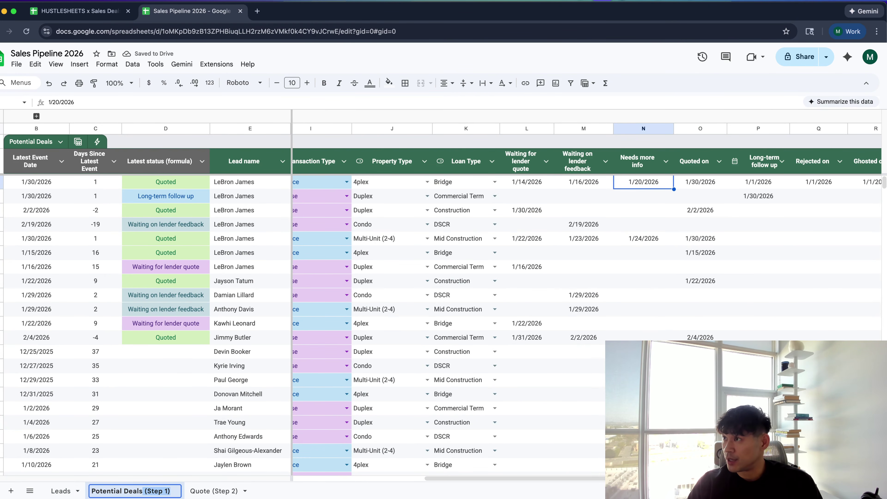
pyautogui.press('BackSpace')
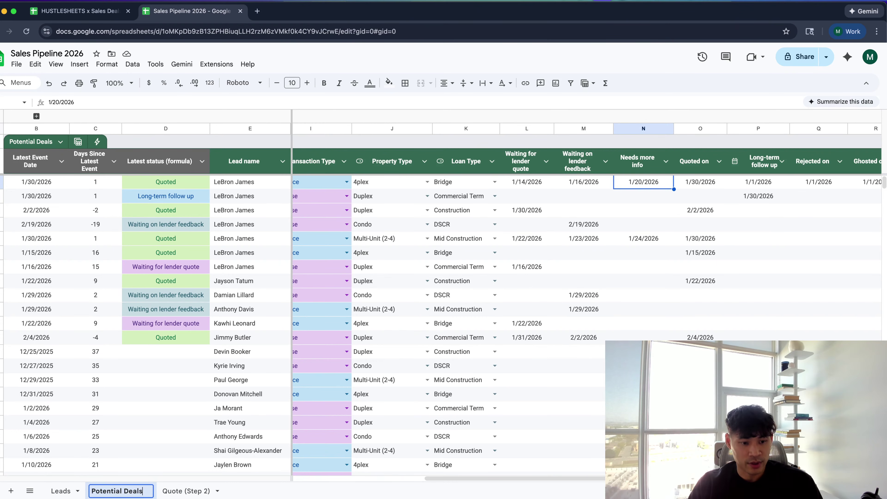
pyautogui.hotkey('ctrl', 'a')
pyautogui.write('Deals')
pyautogui.press('Return')
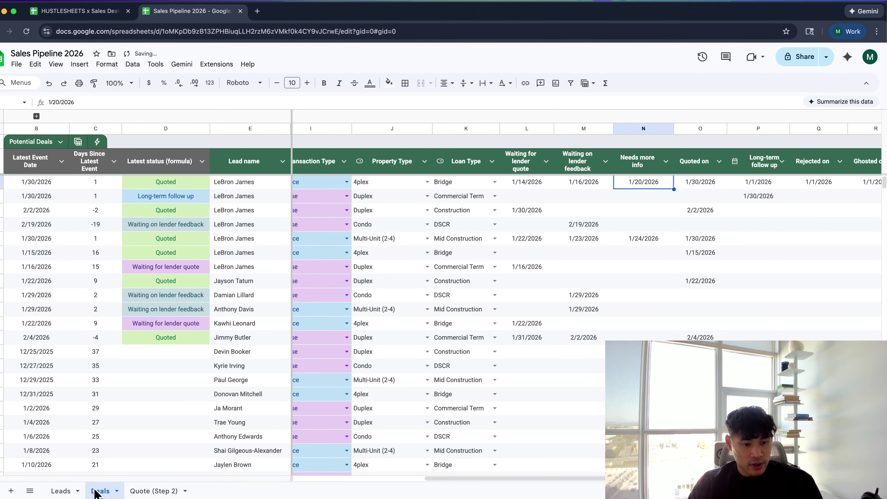
# Rename the Quote (Step 2) tab to Quotes and its table to lowercase quotes
pyautogui.click(140, 490)
pyautogui.doubleClick(140, 490)
pyautogui.write('Quotes')
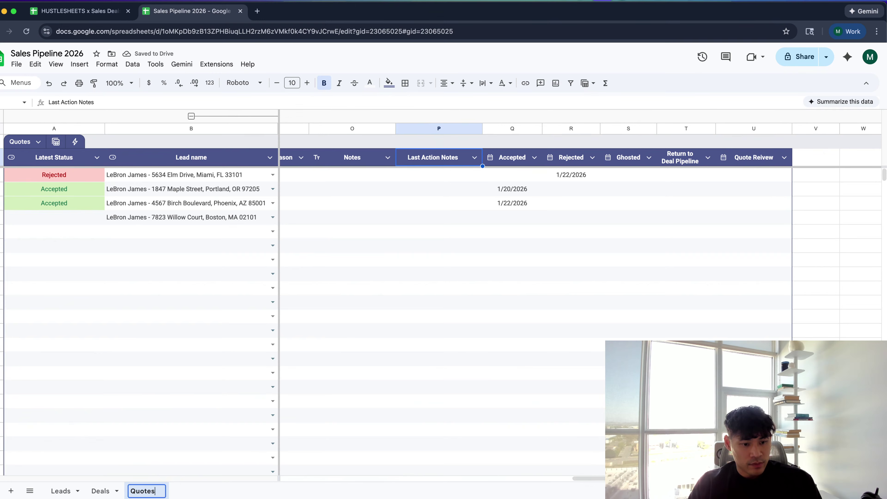
pyautogui.press('Return')
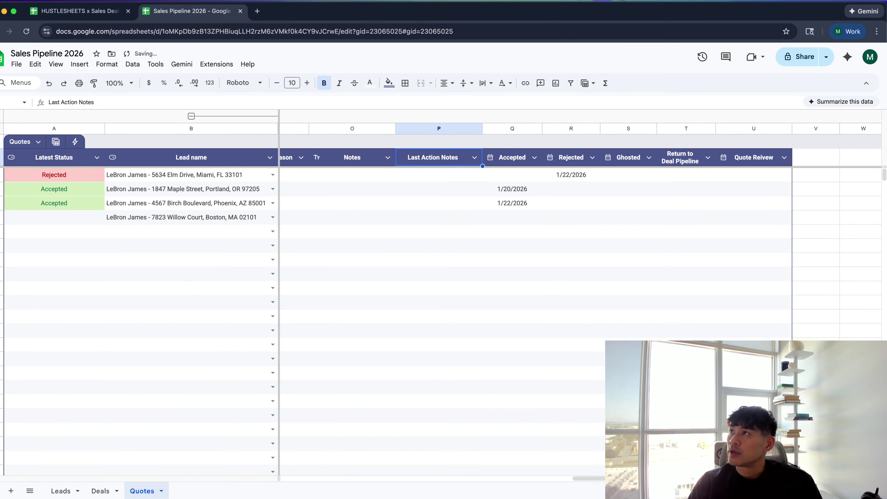
pyautogui.press('super+Tab')
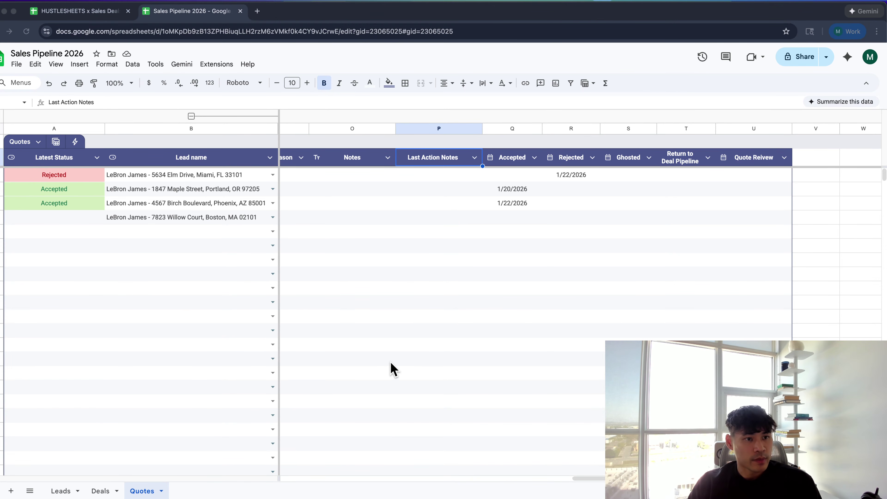
pyautogui.click(27, 142)
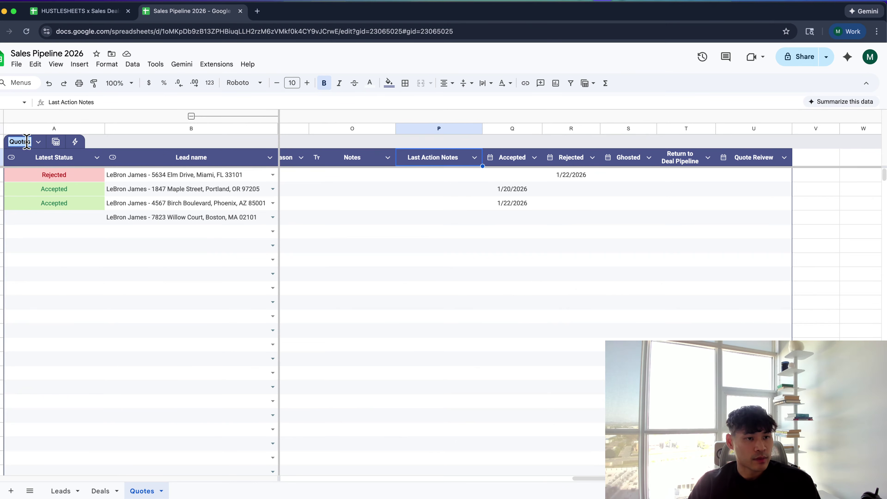
pyautogui.write('quotes')
pyautogui.press('Return')
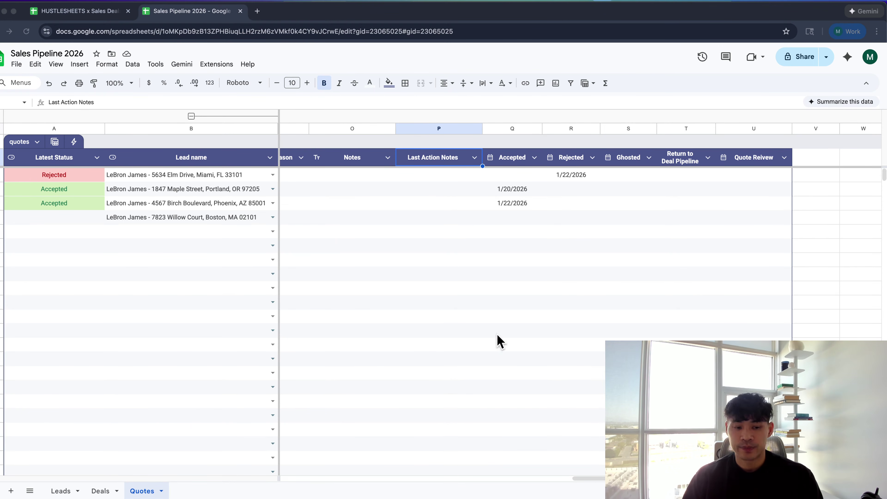
pyautogui.click(68, 491)
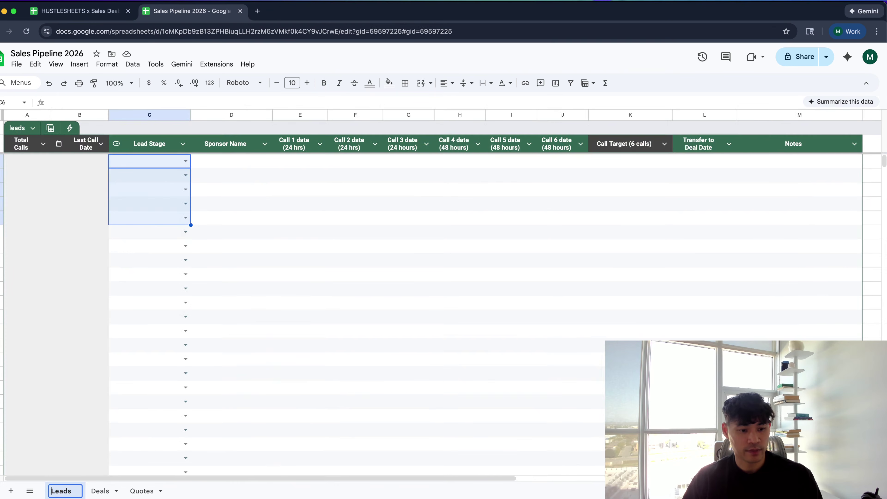
# Add a red telephone emoji to the Leads tab name
pyautogui.press('ctrl+super+space')
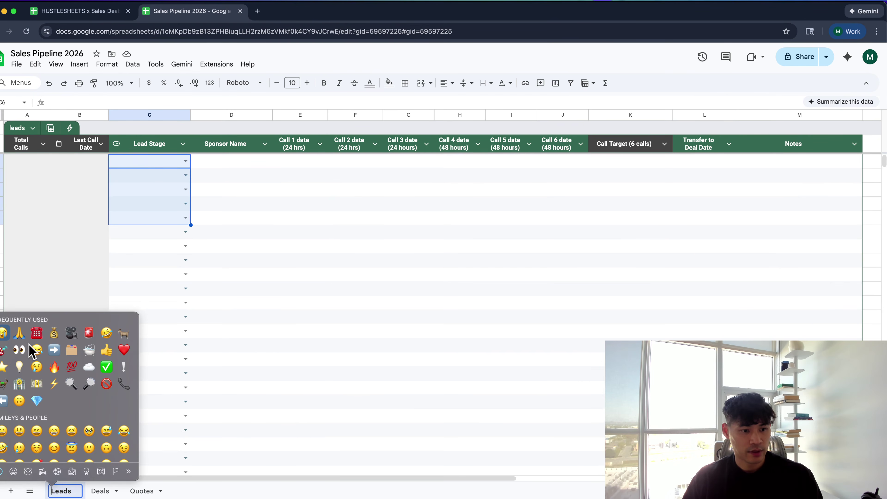
pyautogui.scroll(2, 35, 349)
pyautogui.write('phone')
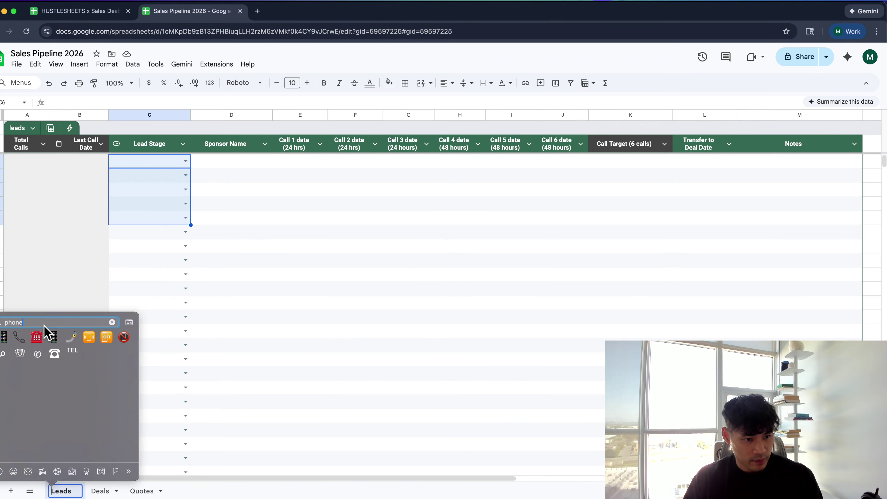
pyautogui.click(36, 337)
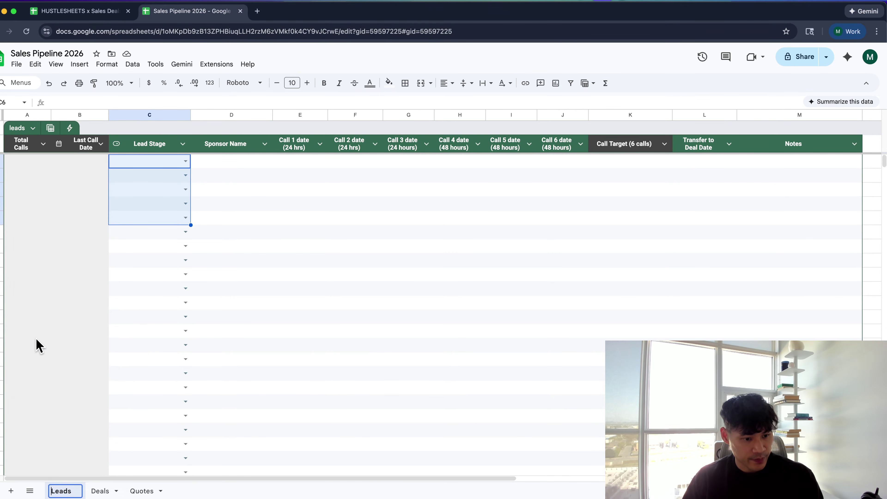
pyautogui.press('Return')
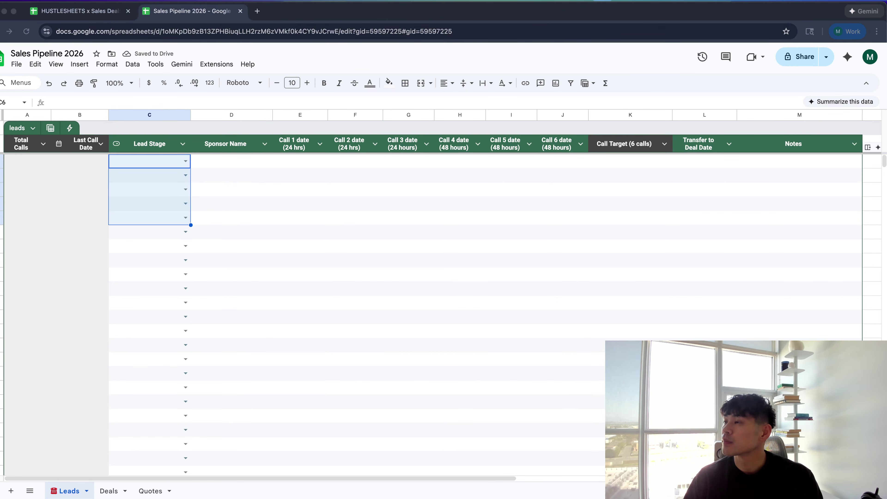
# Rename the Deals and Quotes tabs to 👀 Deals and 💰 Quotes
pyautogui.click(109, 491)
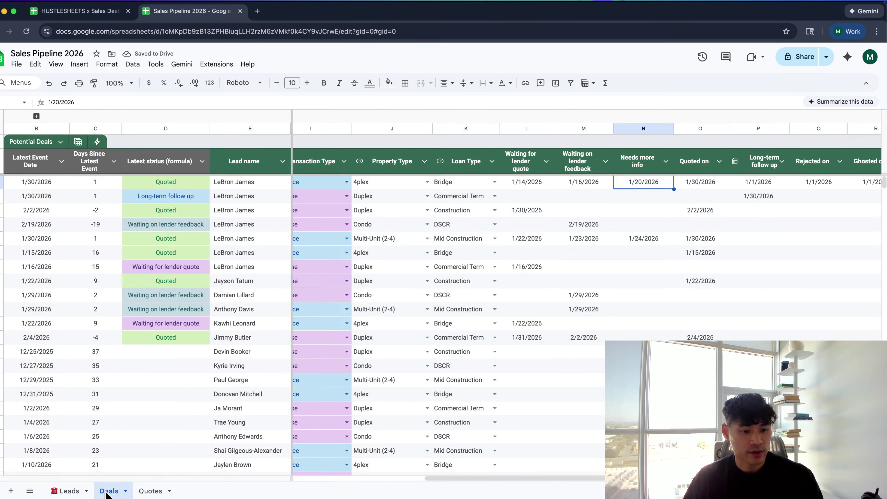
pyautogui.doubleClick(108, 491)
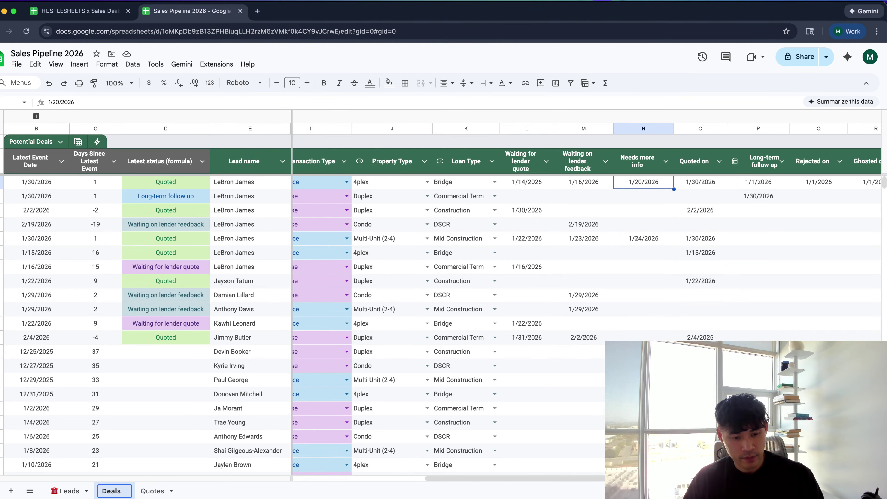
pyautogui.press('ctrl+super+space')
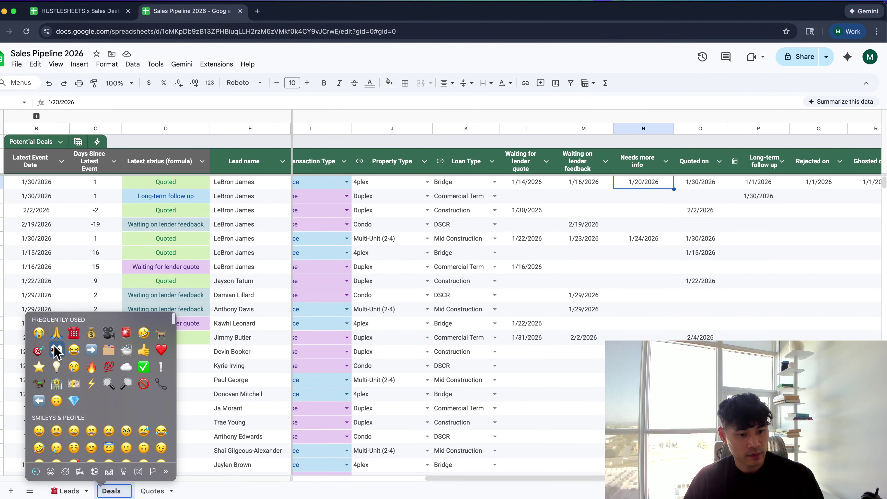
pyautogui.press('Escape')
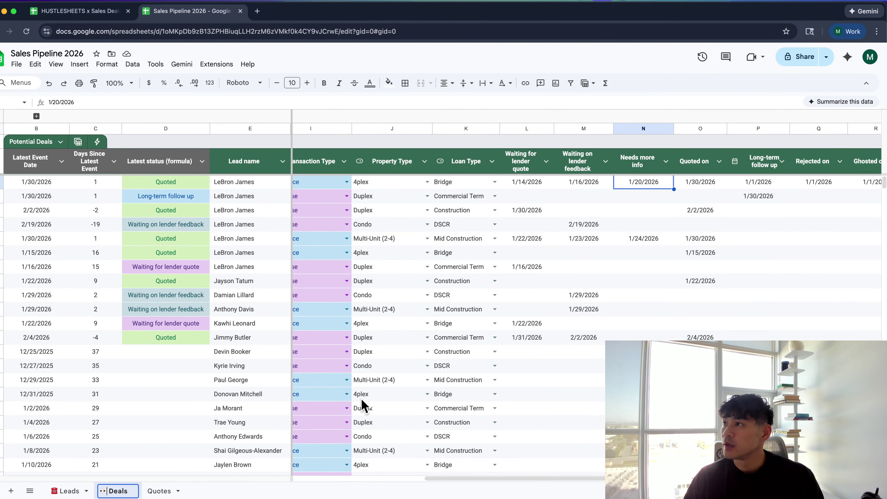
pyautogui.press('Return')
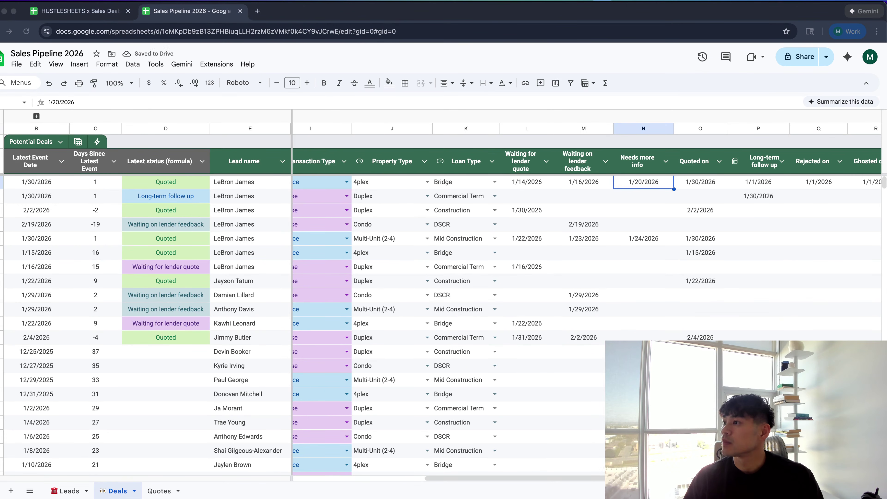
pyautogui.click(158, 491)
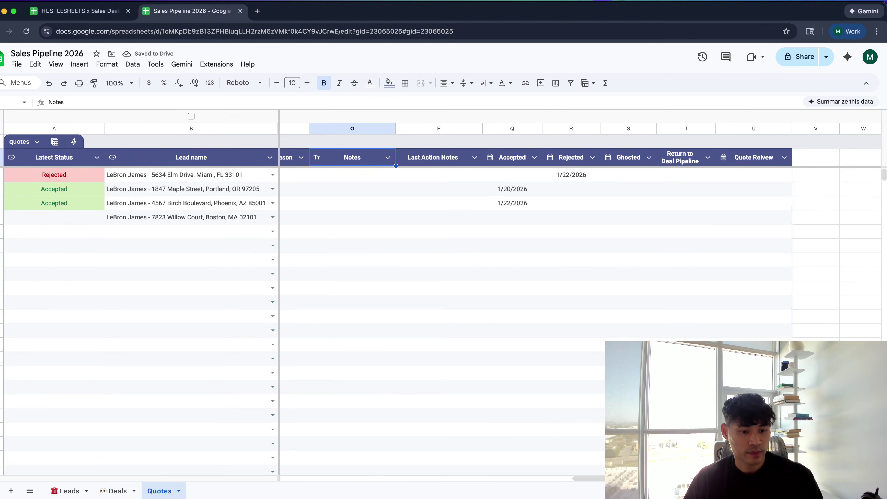
pyautogui.doubleClick(158, 491)
pyautogui.write('💰')
pyautogui.press('Return')
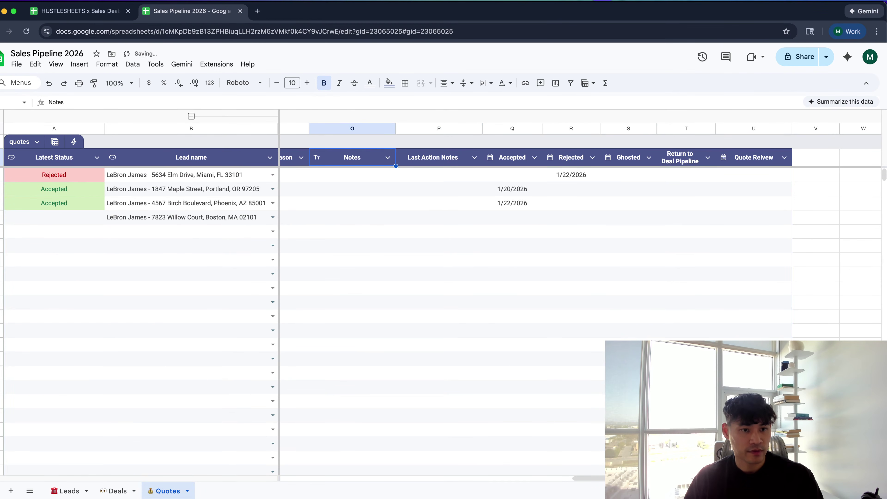
pyautogui.click(163, 302)
# Review the Leads sheet's Lead Stage column, then open a new browser tab
pyautogui.hscroll(-15, 163, 307)
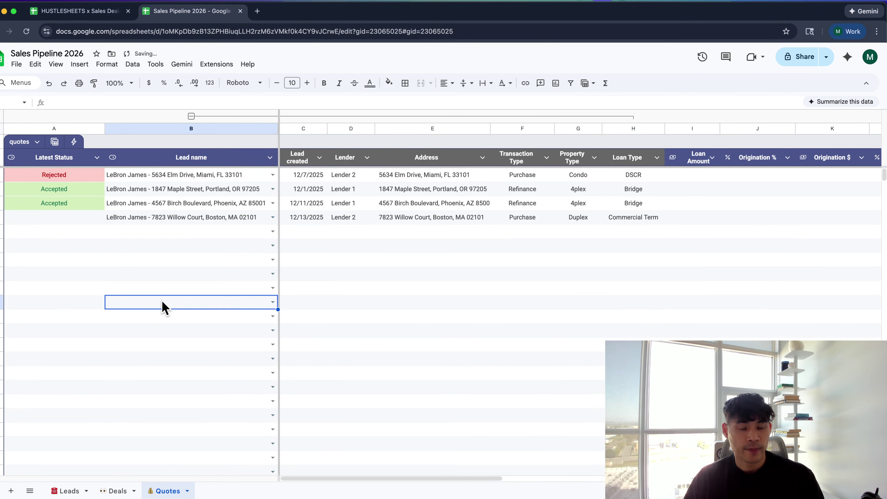
pyautogui.click(115, 491)
pyautogui.click(65, 491)
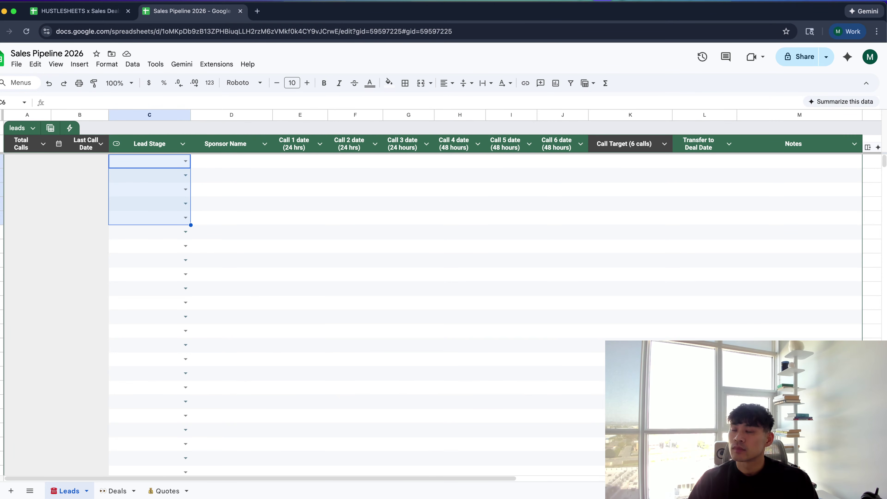
pyautogui.click(399, 246)
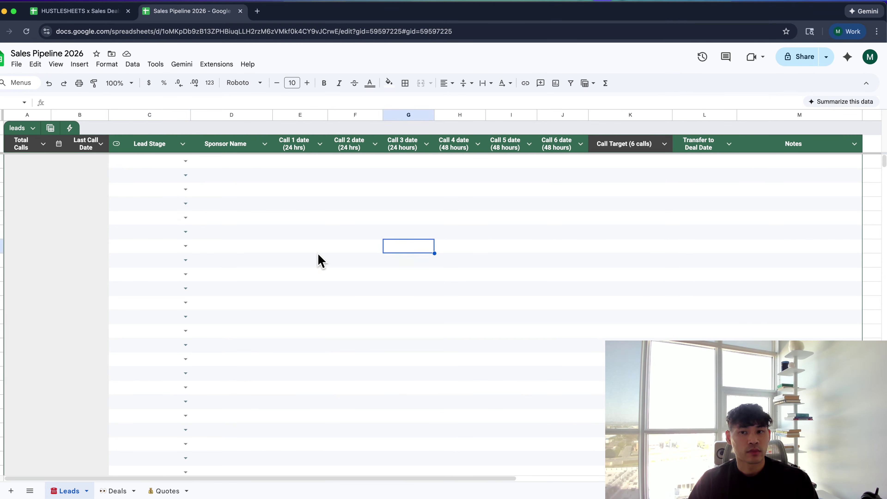
pyautogui.click(141, 149)
pyautogui.click(141, 162)
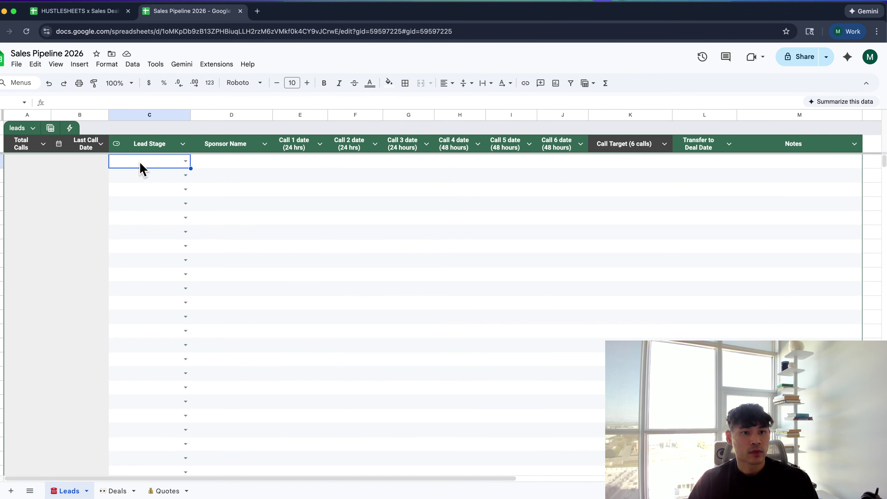
pyautogui.press('super+Tab')
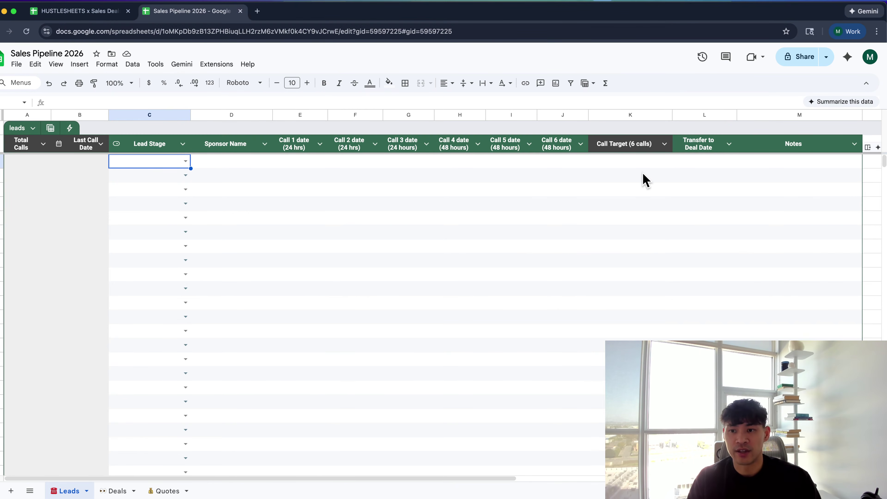
pyautogui.press('super+t')
# Load dialer.io, scroll its homepage, and open the outbound call performance screenshot in a new tab
pyautogui.write('dialer.io')
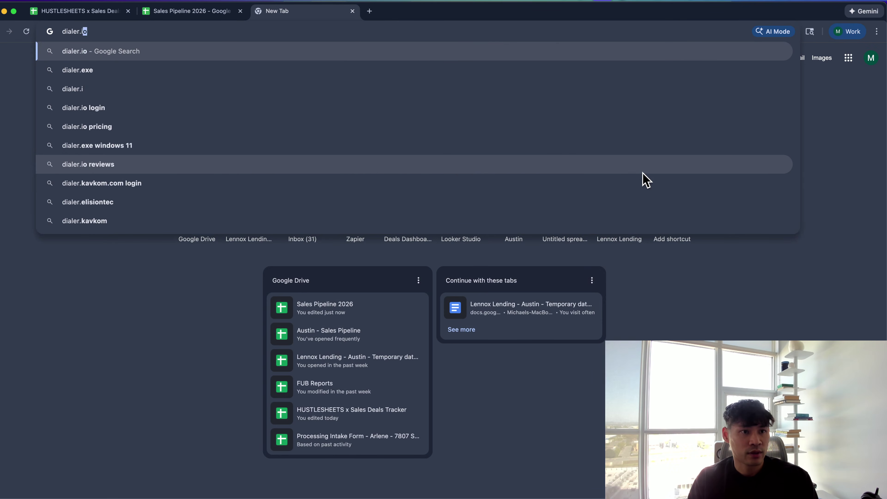
pyautogui.press('Return')
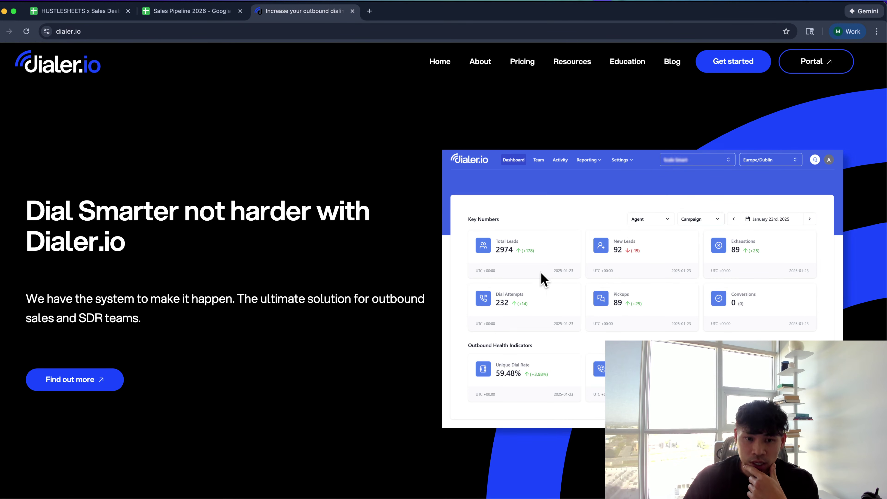
pyautogui.scroll(-3, 541, 276)
pyautogui.scroll(3, 541, 276)
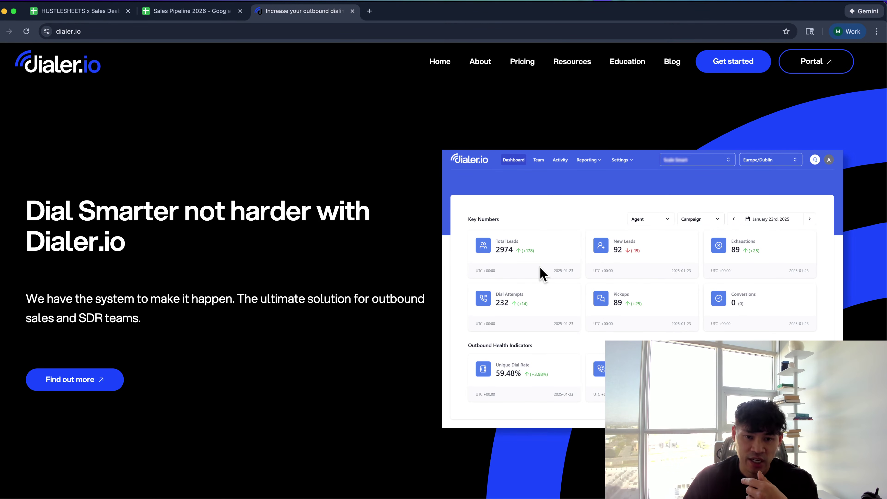
pyautogui.scroll(-5, 540, 274)
pyautogui.scroll(5, 539, 274)
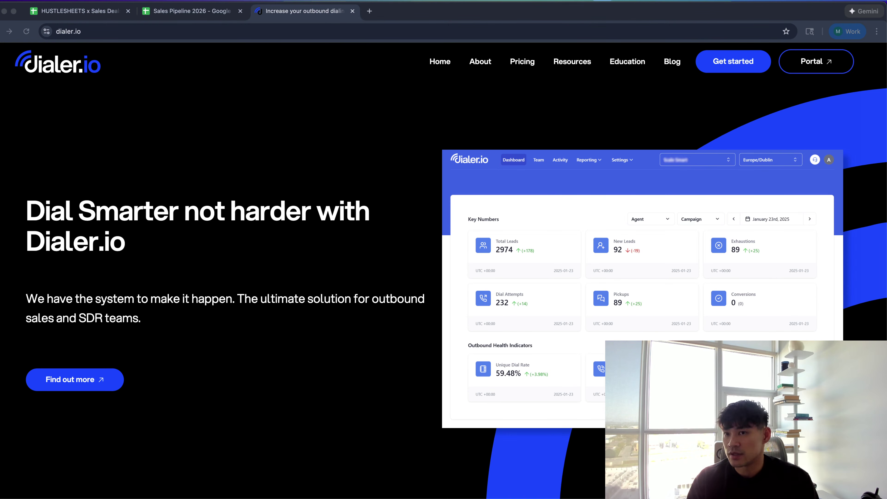
pyautogui.moveTo(561, 385); pyautogui.dragTo(505, 321)
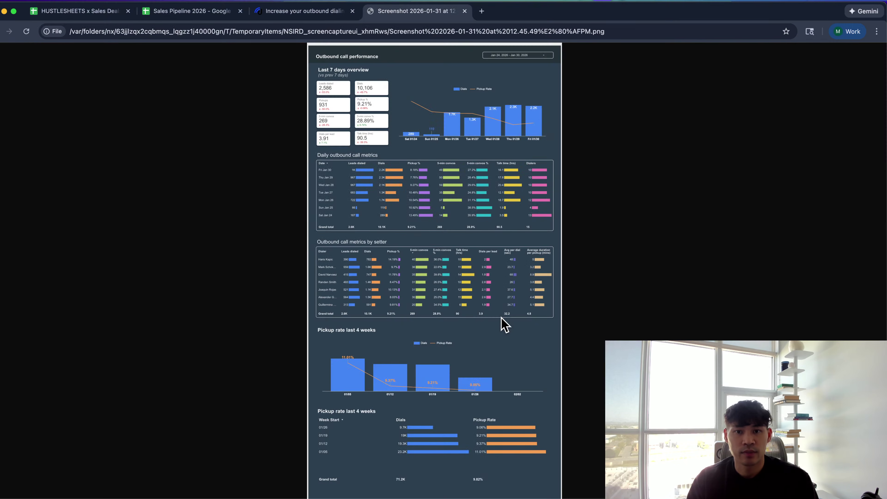
# Zoom the outbound call screenshot to full size, close it, then fit the report page in view
pyautogui.click(429, 209)
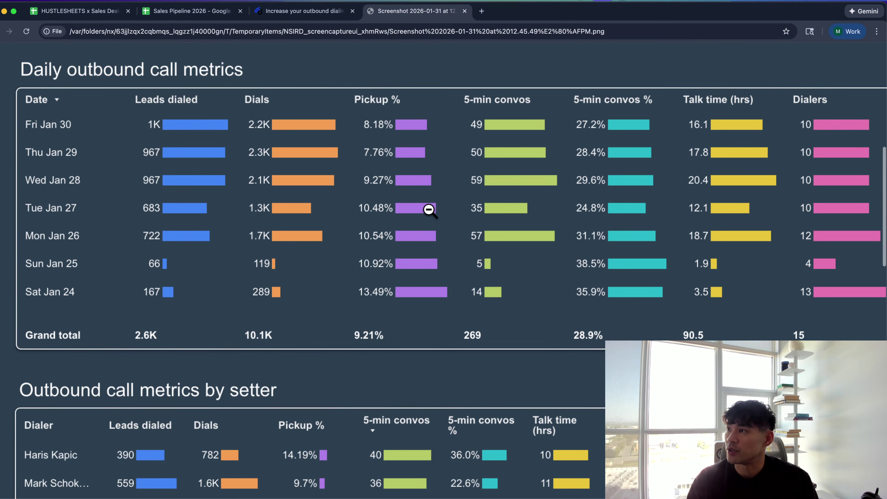
pyautogui.press('super+w')
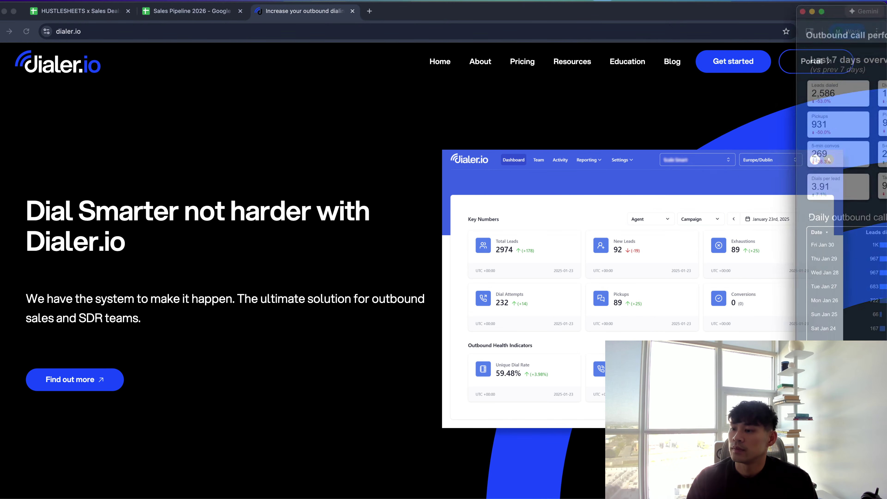
pyautogui.moveTo(886, 14); pyautogui.dragTo(452, 8)
pyautogui.press('super+minus')
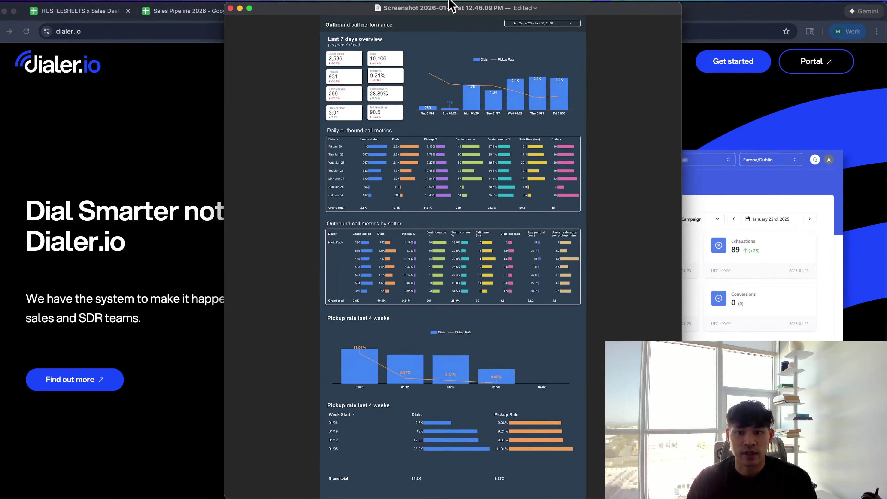
# Tile the dialer.io window beside the Looker Studio Deals Dashboard
pyautogui.press('super+Tab')
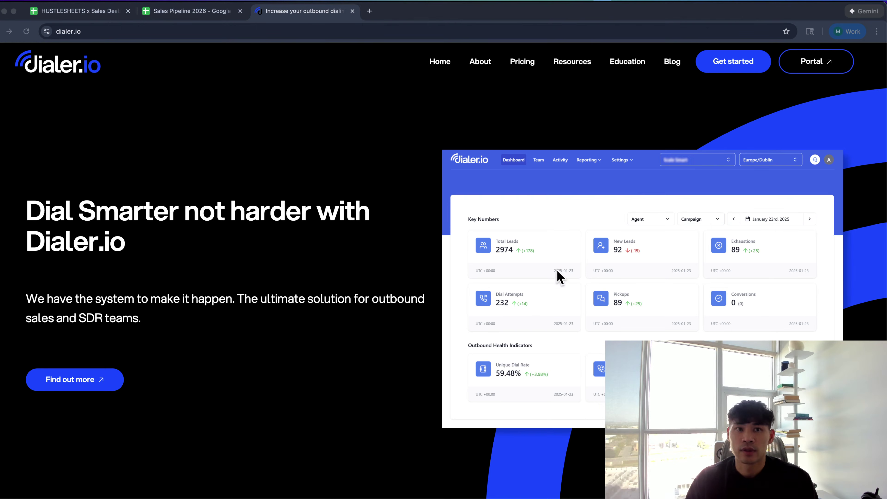
pyautogui.click(543, 272)
pyautogui.hotkey('ctrl', 'shift', 'Left')
# Move dialer.io to the right half, bring Looker Studio forward, and zoom into the daily call metrics
pyautogui.hotkey('ctrl', 'shift', 'Right')
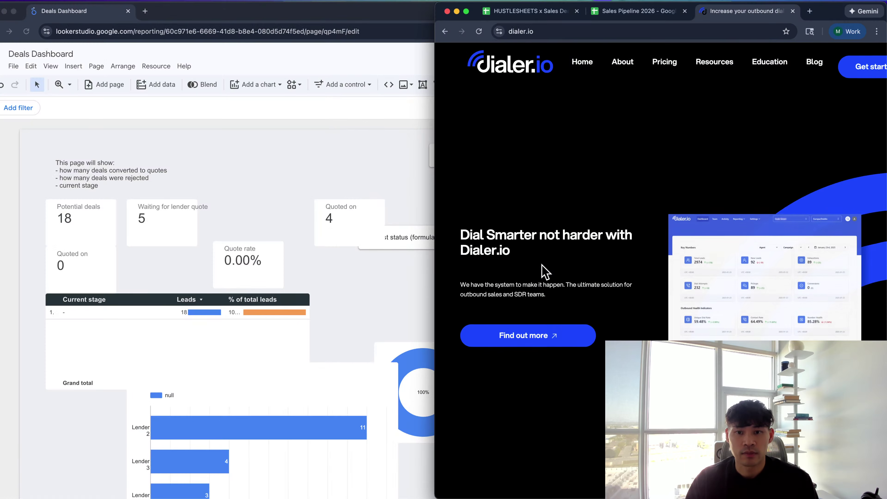
pyautogui.press('super+grave')
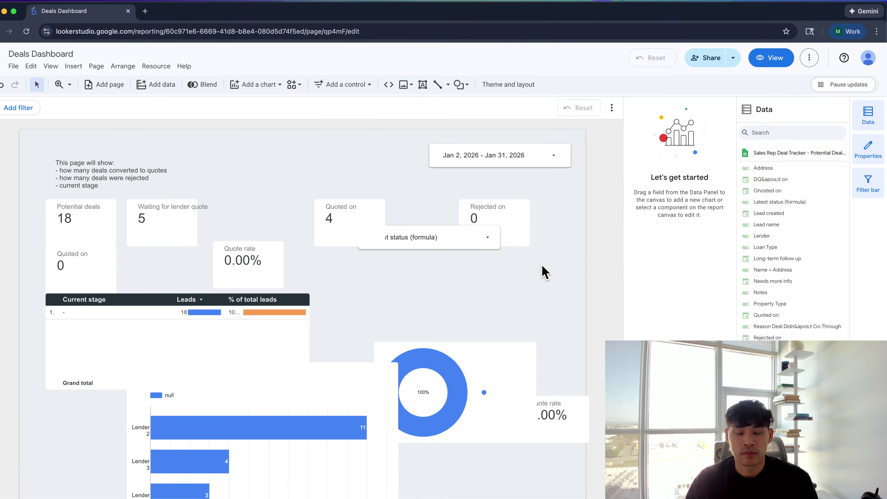
pyautogui.press('super+Tab')
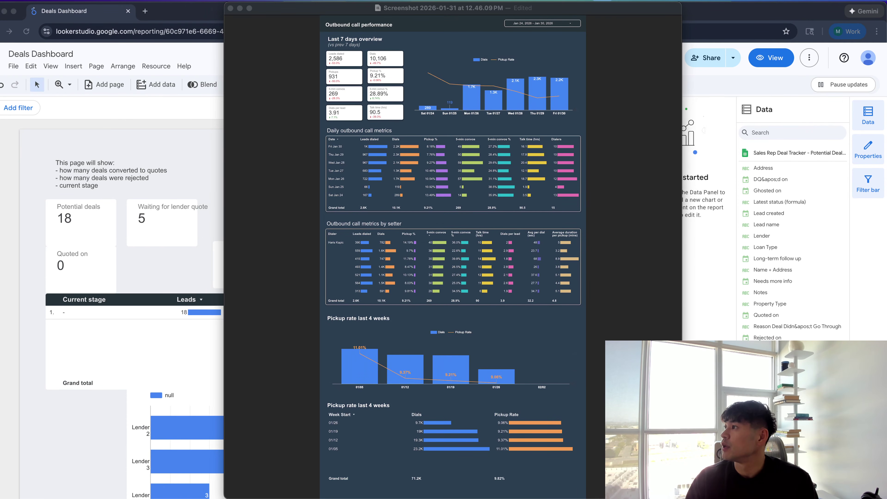
pyautogui.click(629, 217)
pyautogui.scroll(5, 514, 204)
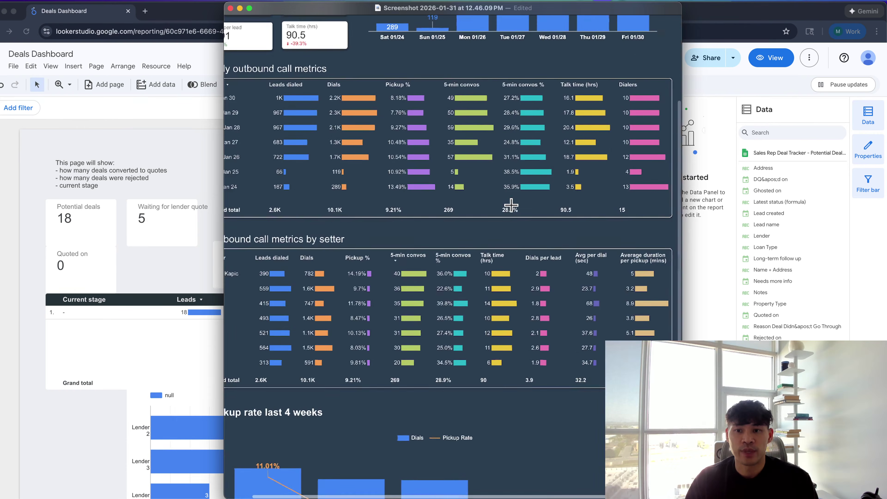
pyautogui.scroll(3, 511, 205)
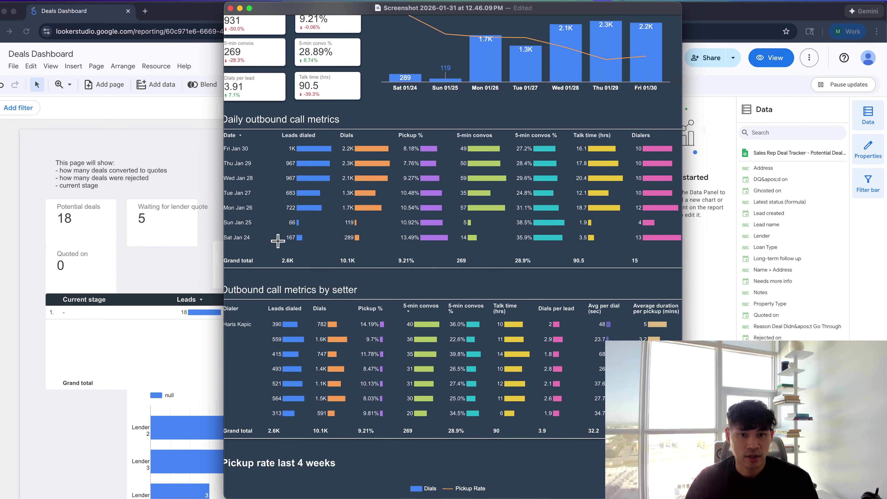
pyautogui.scroll(-3, 293, 239)
pyautogui.scroll(3, 301, 242)
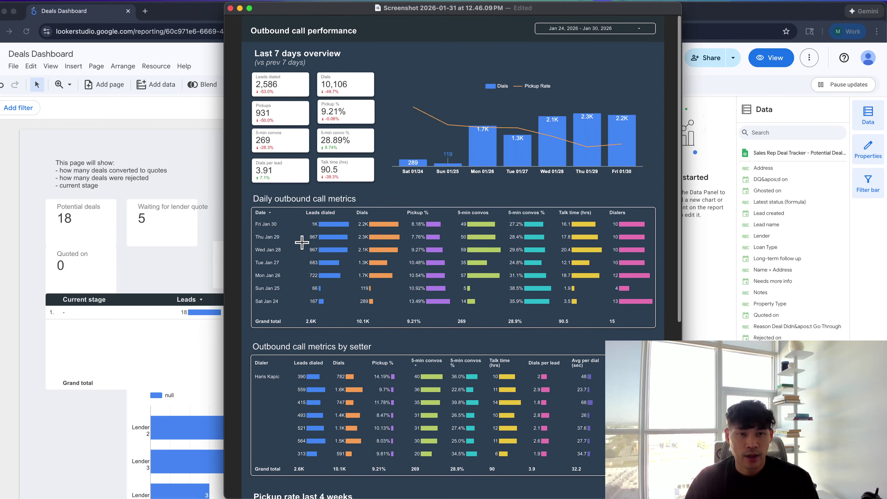
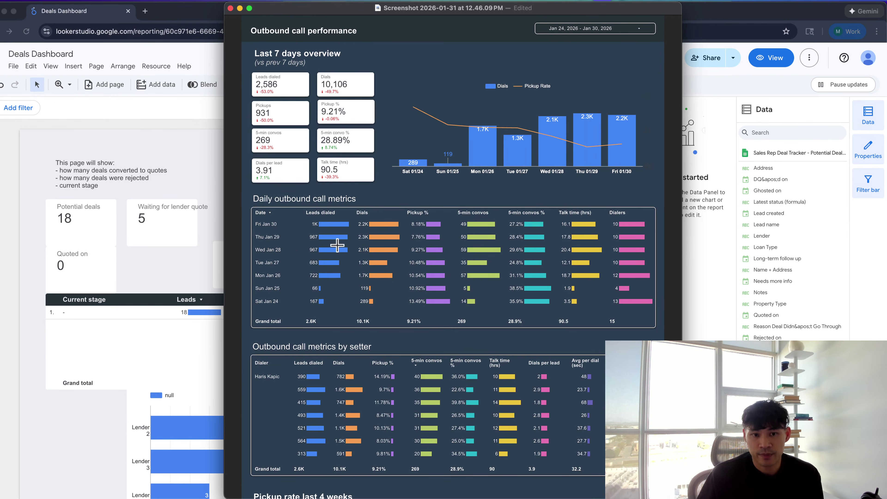
# Stretch the redaction box over all dialer names in the setter table
pyautogui.scroll(-3, 378, 298)
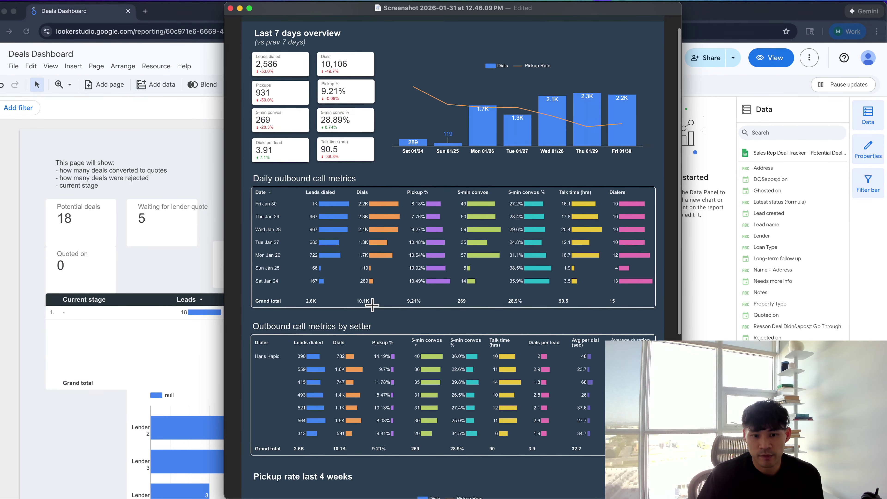
pyautogui.scroll(3, 372, 305)
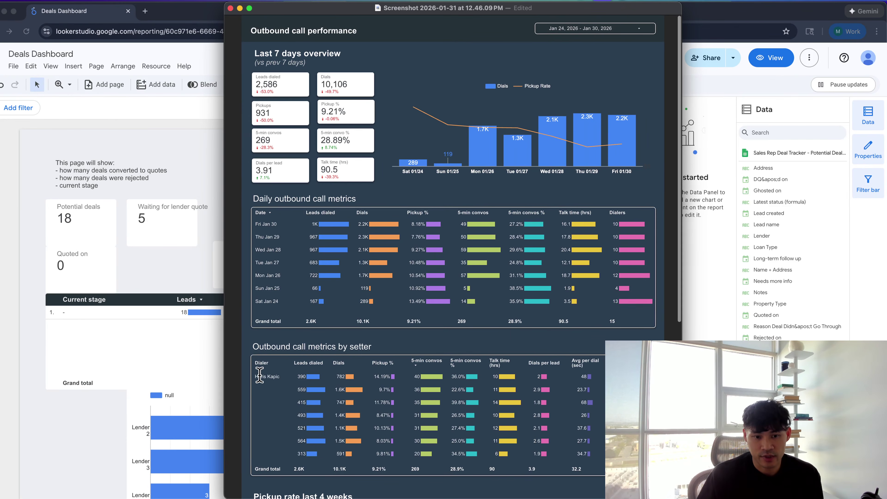
pyautogui.scroll(-10, 283, 376)
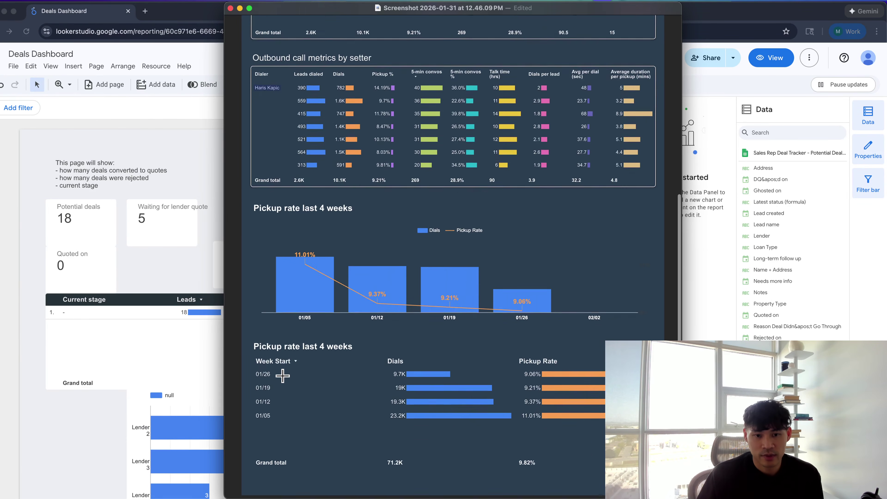
pyautogui.moveTo(281, 171)
pyautogui.mouseDown()
pyautogui.moveTo(279, 156)
pyautogui.moveTo(273, 171)
pyautogui.mouseUp()
pyautogui.click(331, 171)
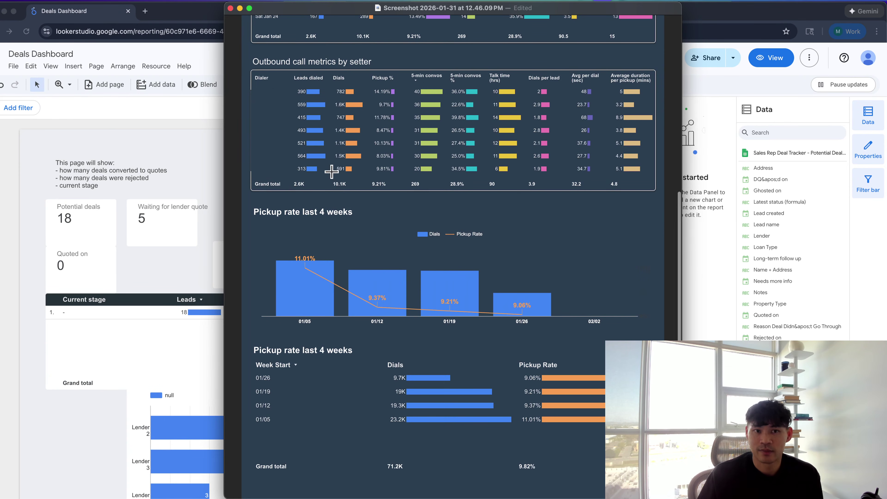
# Close the screenshot and hide the Deals Dashboard window to reveal dialer.io
pyautogui.scroll(3, 331, 171)
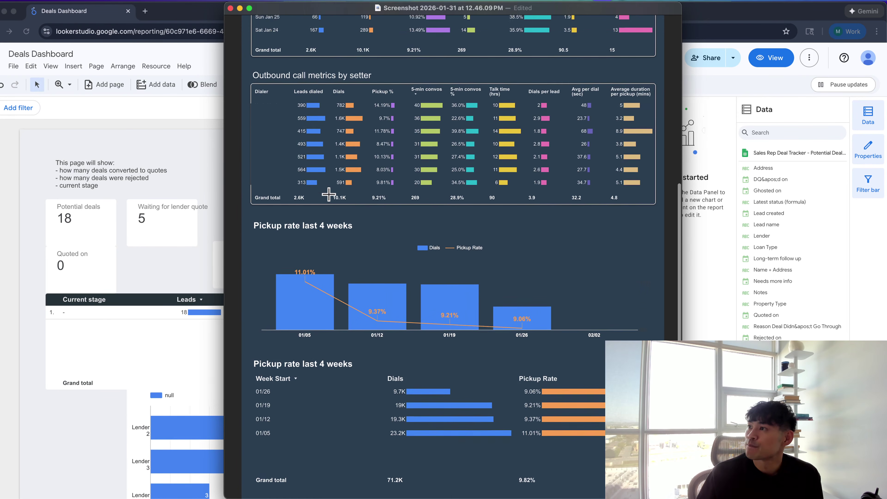
pyautogui.scroll(2, 331, 176)
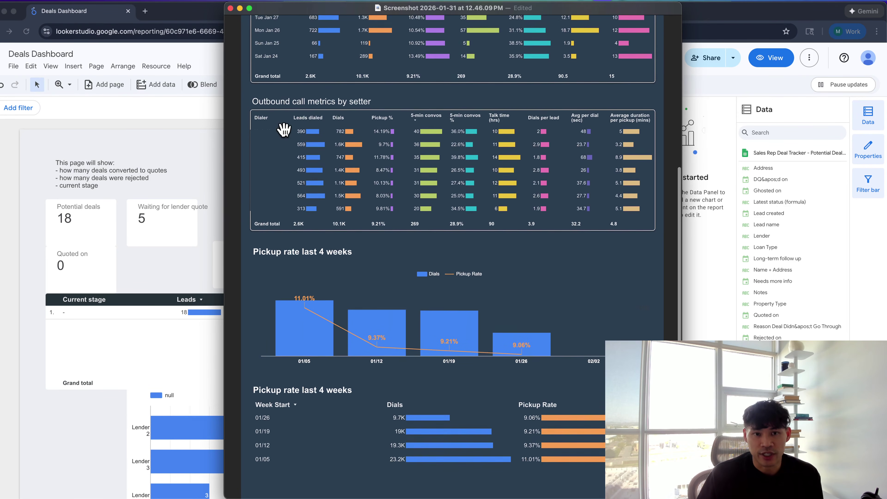
pyautogui.scroll(2, 290, 133)
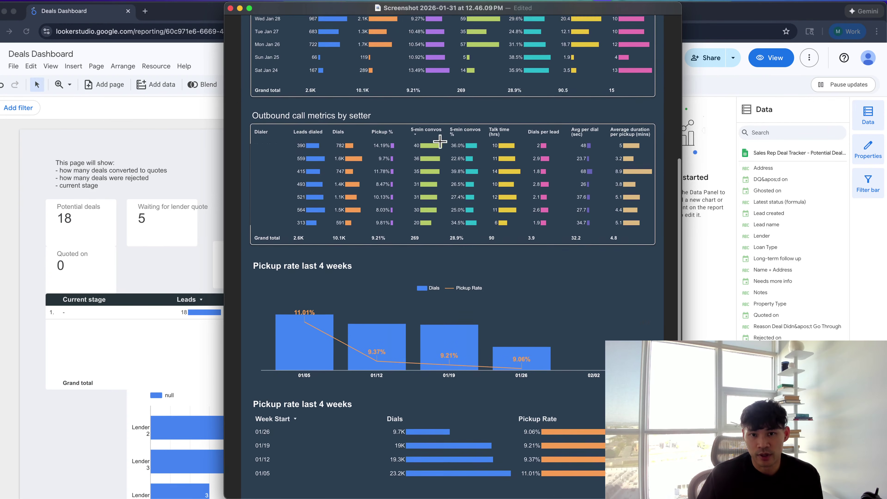
pyautogui.scroll(-1, 638, 167)
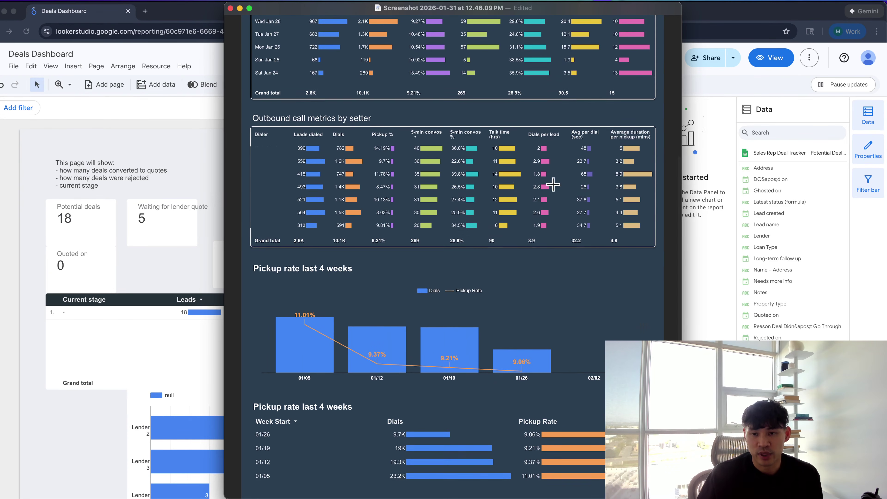
pyautogui.scroll(-2, 482, 262)
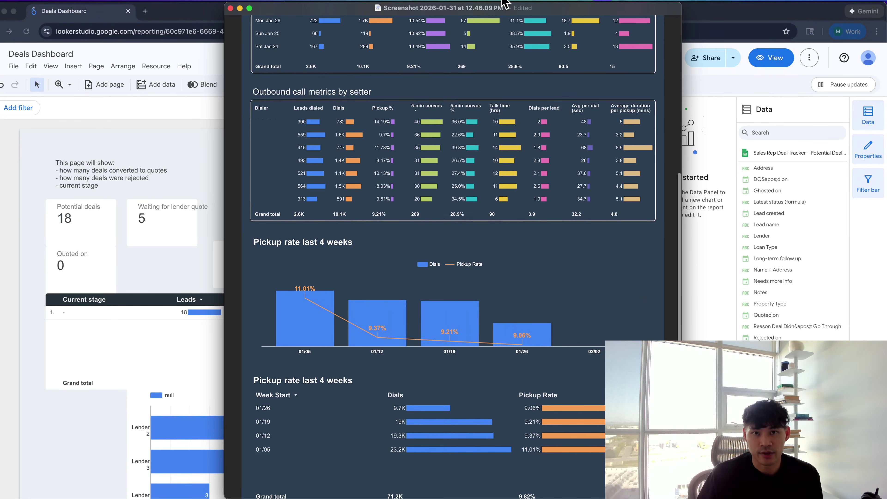
pyautogui.moveTo(496, 8); pyautogui.dragTo(884, 49)
pyautogui.press('super+w')
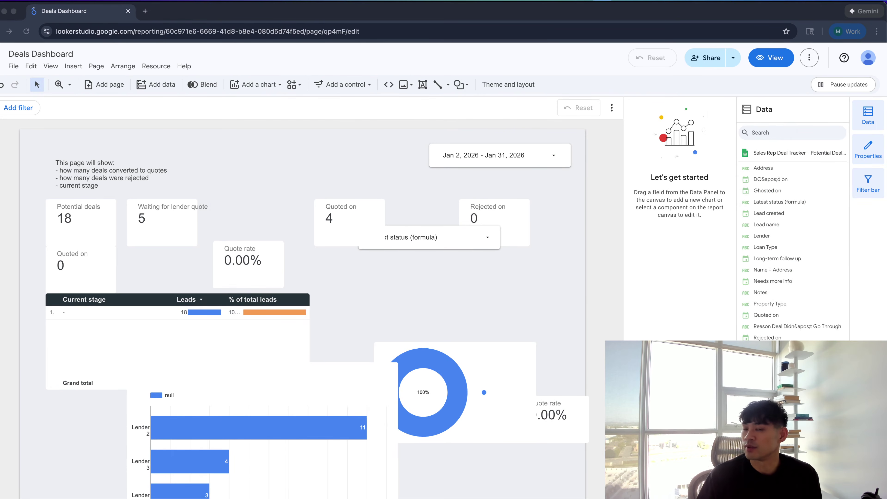
pyautogui.click(486, 327)
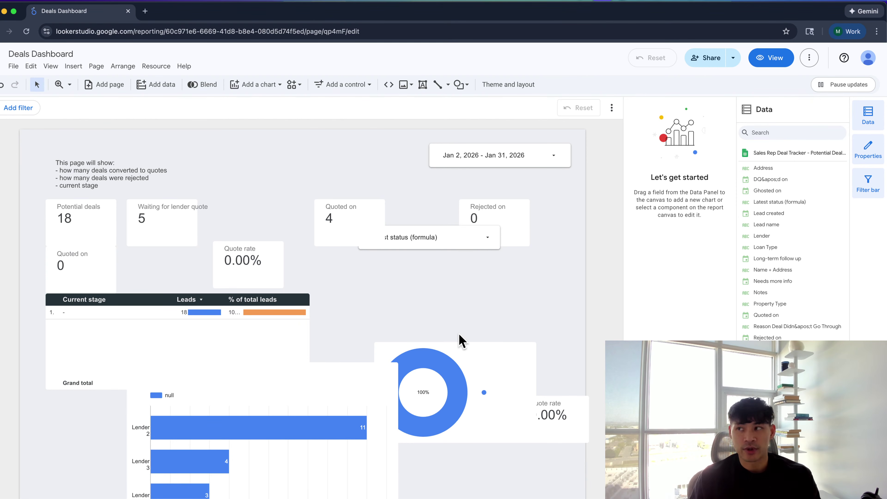
pyautogui.press('super+w')
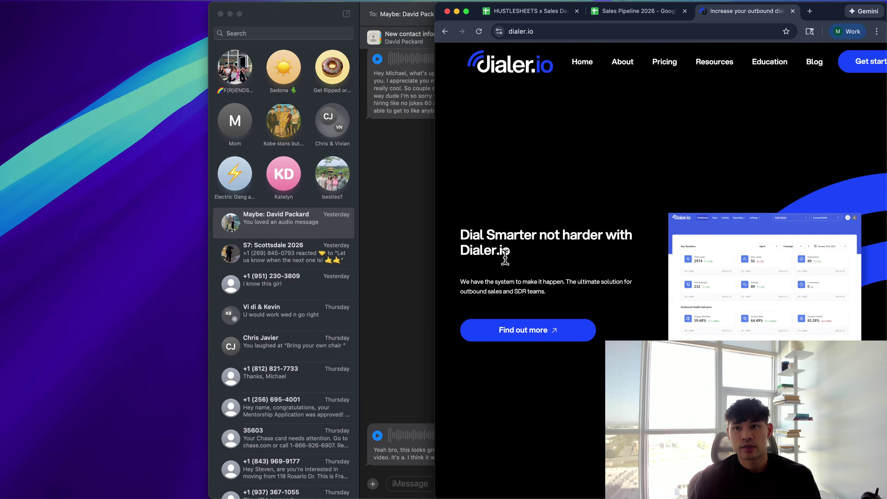
# Maximize the dialer.io window, then move to the Sales Pipeline 2026 spreadsheet tab
pyautogui.hotkey('ctrl', 'alt', 'Return')
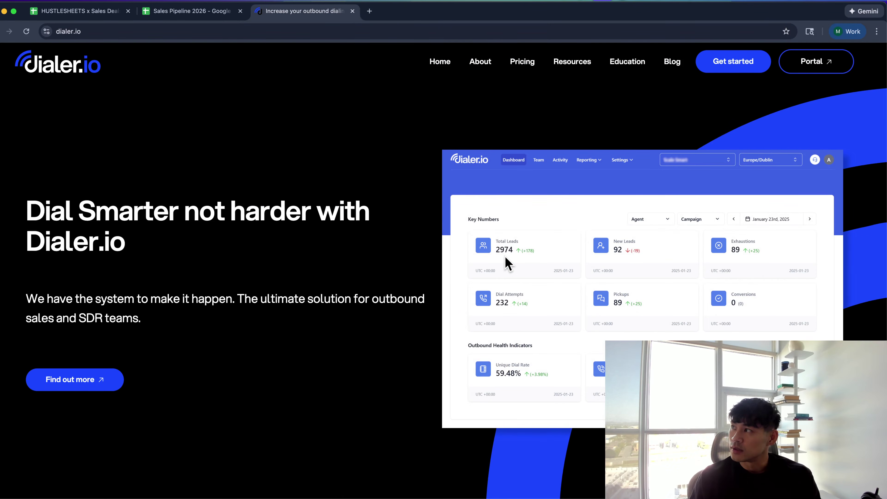
pyautogui.press('super+Tab')
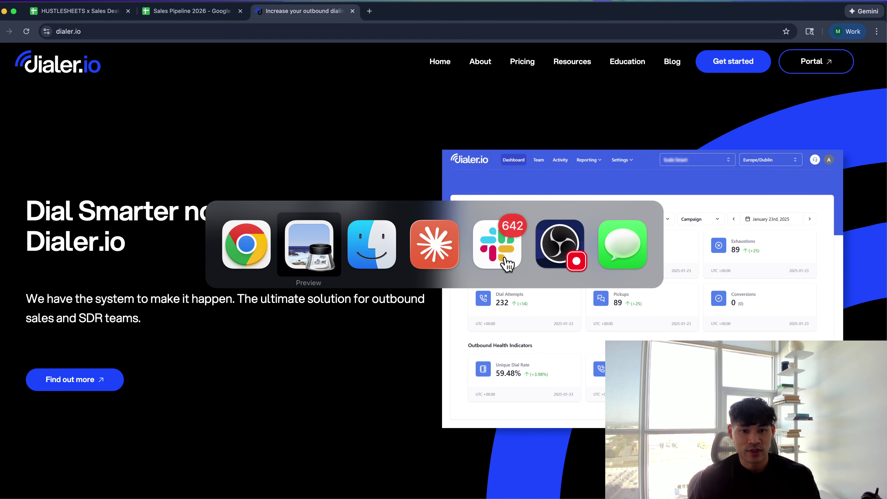
pyautogui.press('super+Tab')
pyautogui.press('super+Tab')
pyautogui.press('super+Tab')
pyautogui.press('super+Tab')
pyautogui.press('super+Tab')
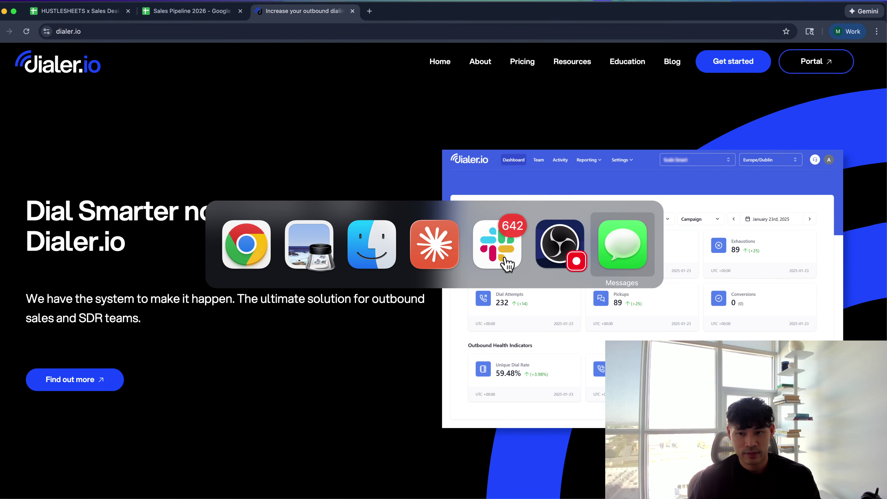
pyautogui.click(480, 166)
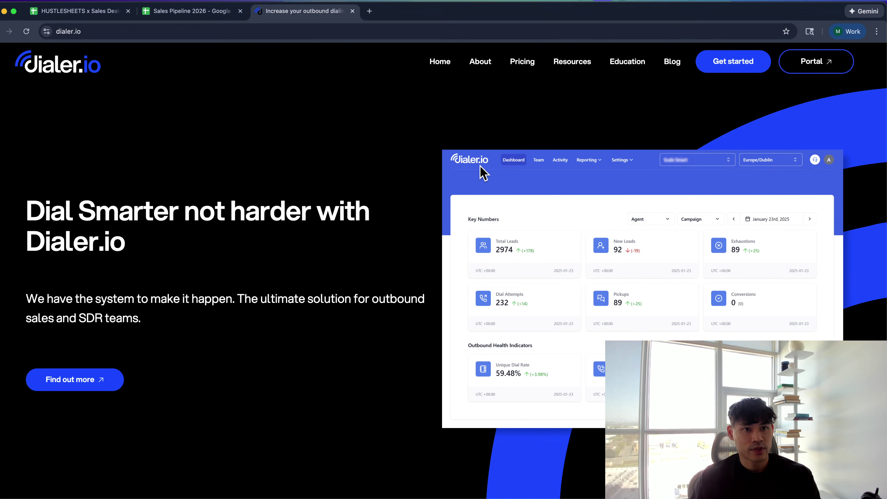
pyautogui.hotkey('ctrl', 'shift', 'Tab')
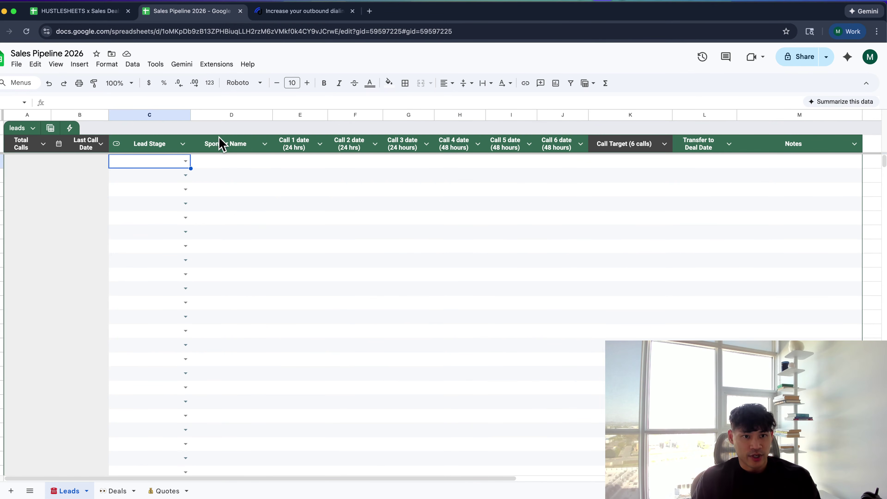
# Make a copy of the spreadsheet named 'Sales Pipeline 2026 - Agent 1'
pyautogui.moveTo(218, 142); pyautogui.dragTo(253, 223)
pyautogui.click(143, 209)
pyautogui.hscroll(3, 146, 223)
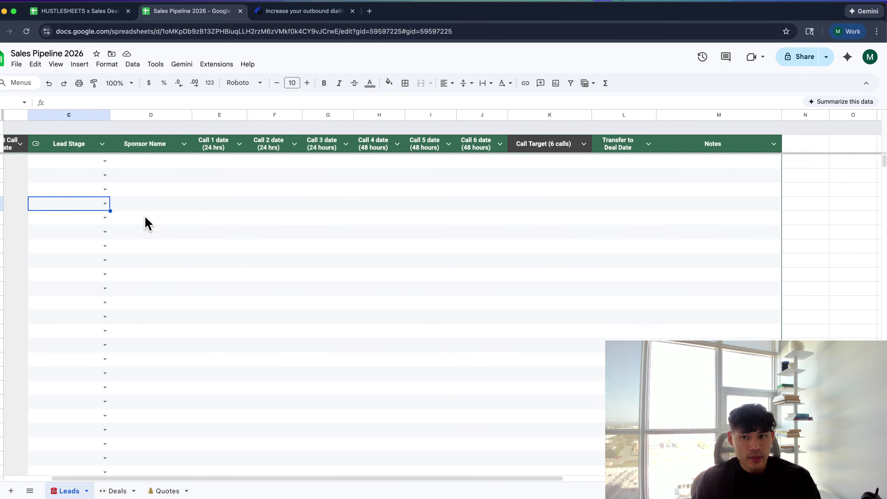
pyautogui.hscroll(-3, 146, 222)
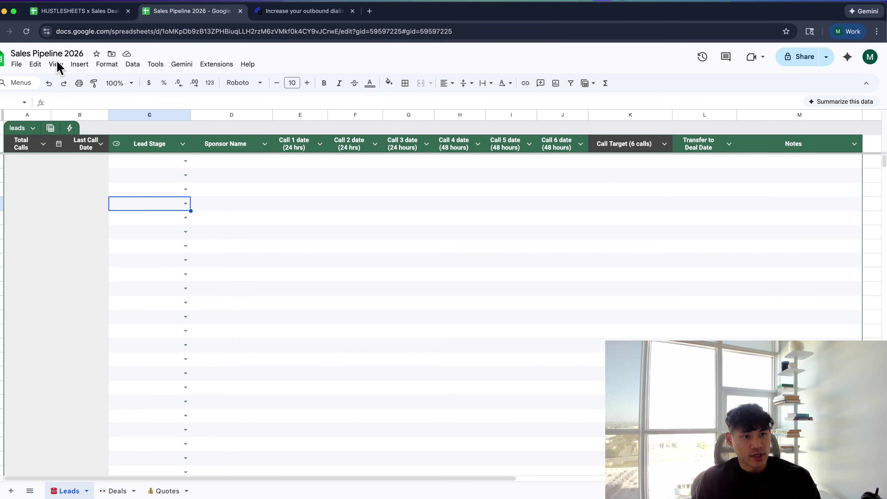
pyautogui.click(18, 66)
pyautogui.click(52, 133)
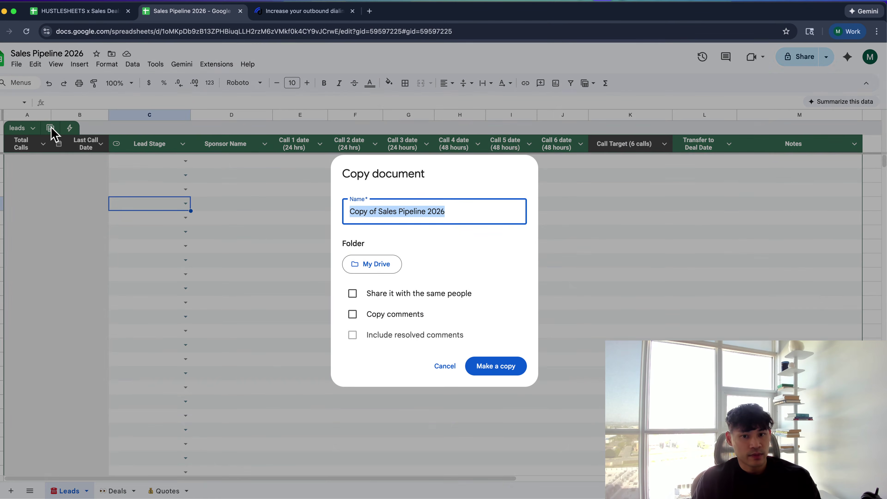
pyautogui.click(382, 212)
pyautogui.press('Left')
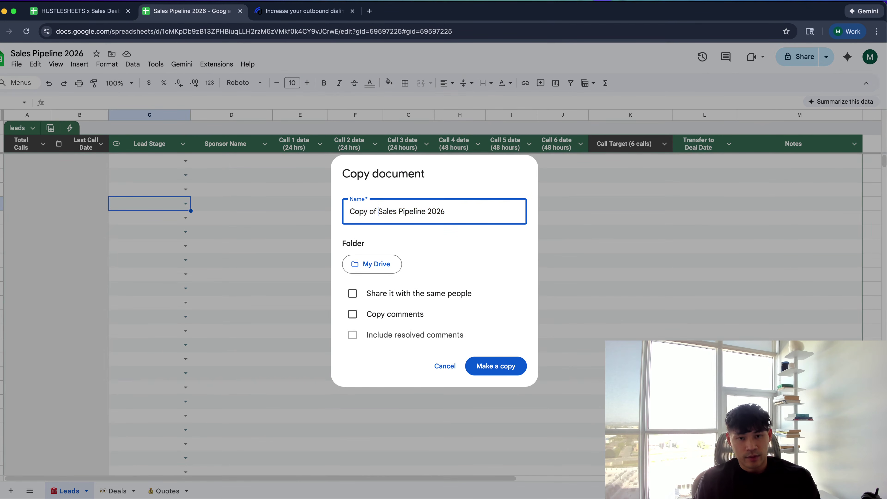
pyautogui.press('super+BackSpace')
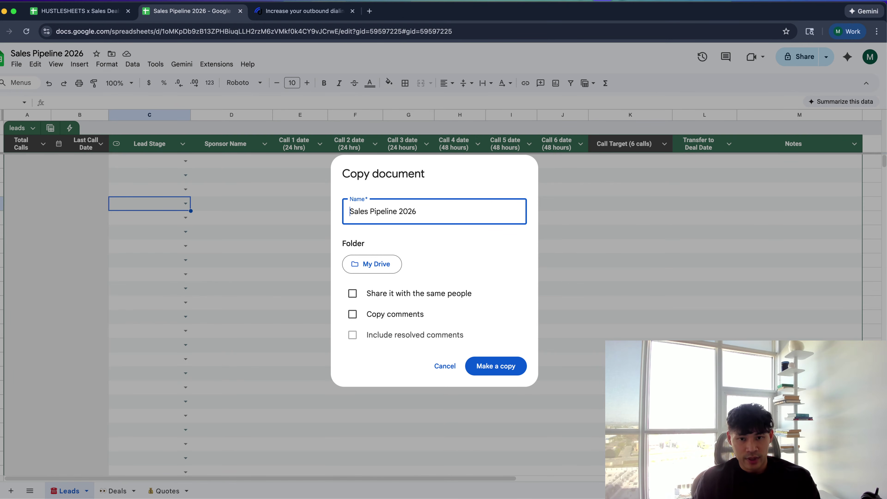
pyautogui.write('- Agent 1')
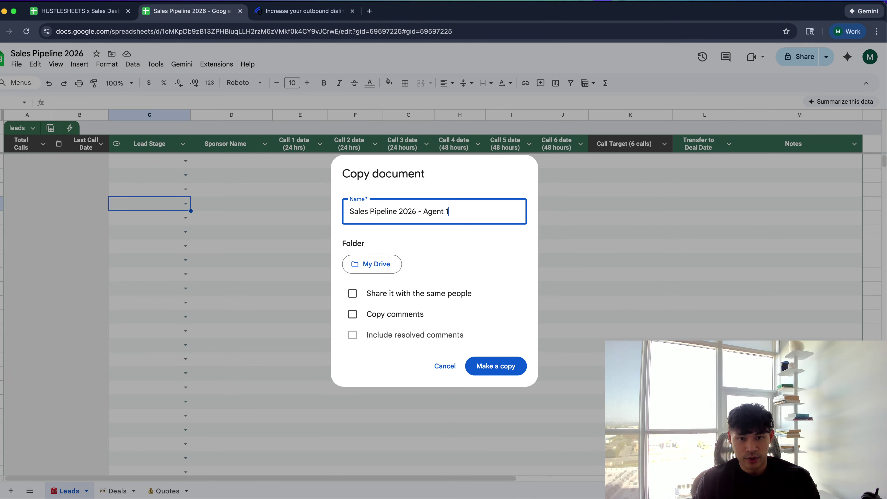
pyautogui.click(511, 368)
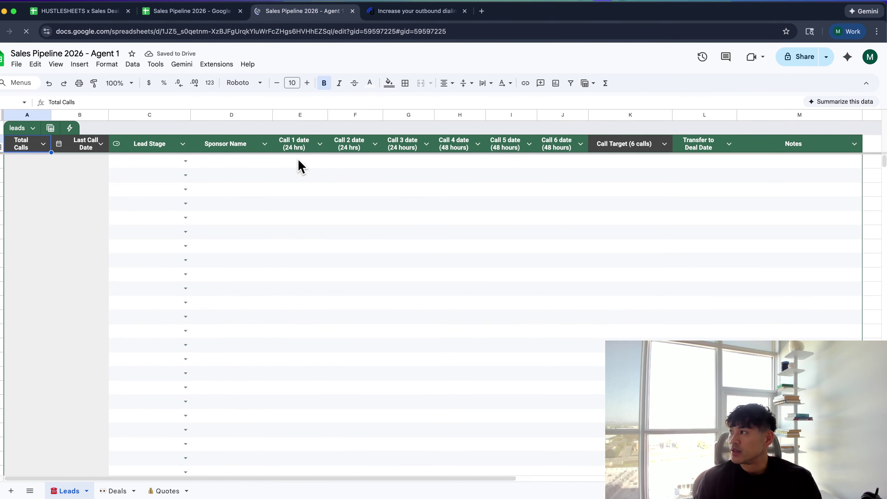
# Make a second copy named 'Sales Pipeline 2026 - Agent 2'
pyautogui.click(17, 64)
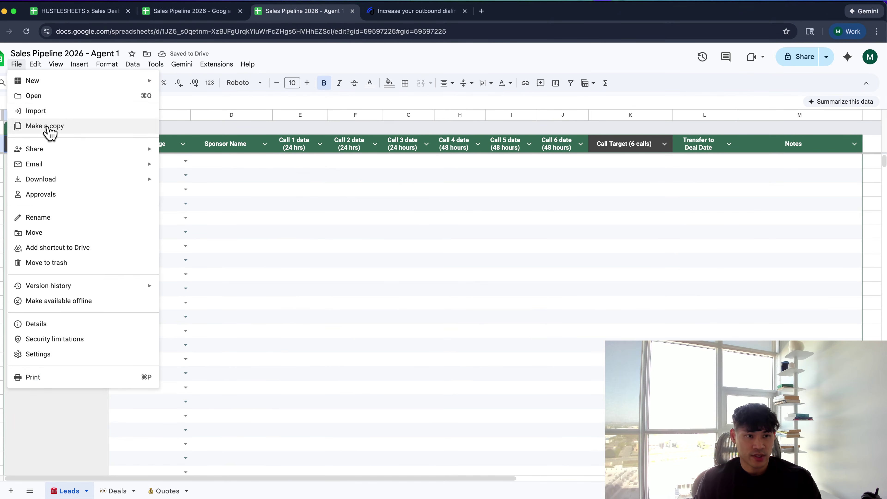
pyautogui.click(49, 126)
pyautogui.click(378, 211)
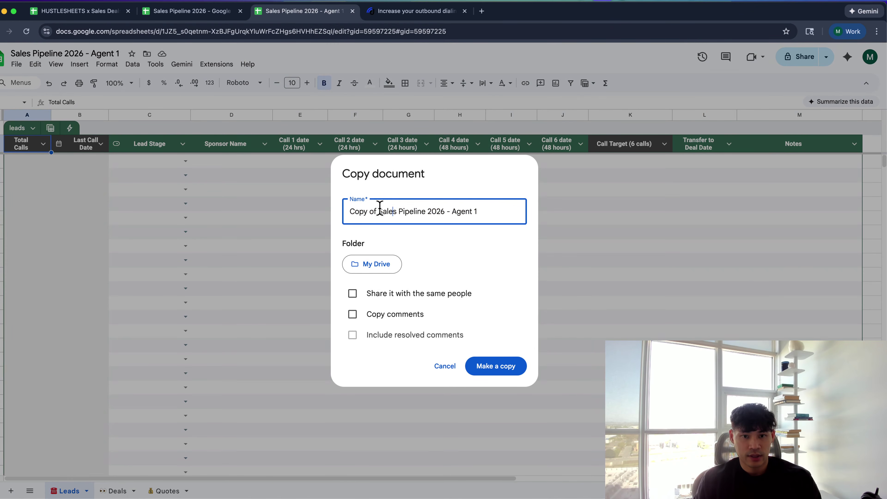
pyautogui.press('BackSpace')
pyautogui.press('BackSpace')
pyautogui.press('BackSpace')
pyautogui.press('BackSpace')
pyautogui.press('BackSpace')
pyautogui.press('BackSpace')
pyautogui.press('BackSpace')
pyautogui.press('BackSpace')
pyautogui.press('End')
pyautogui.press('BackSpace')
pyautogui.write('2')
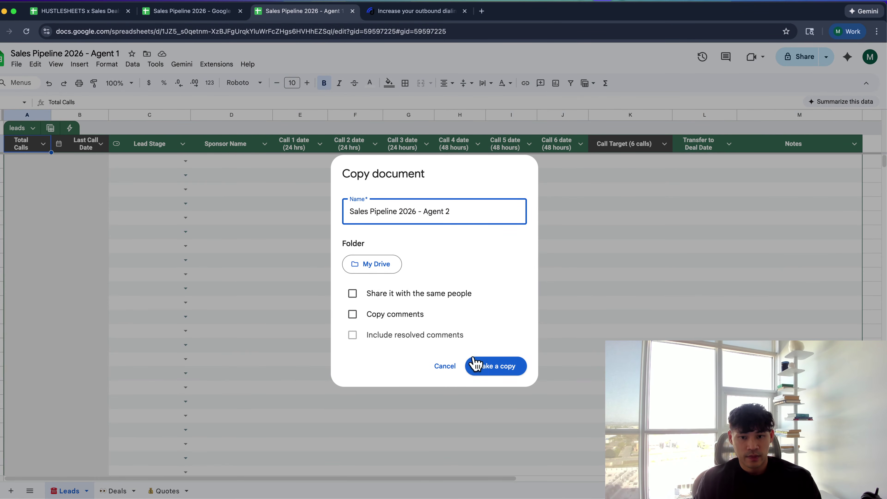
pyautogui.click(483, 366)
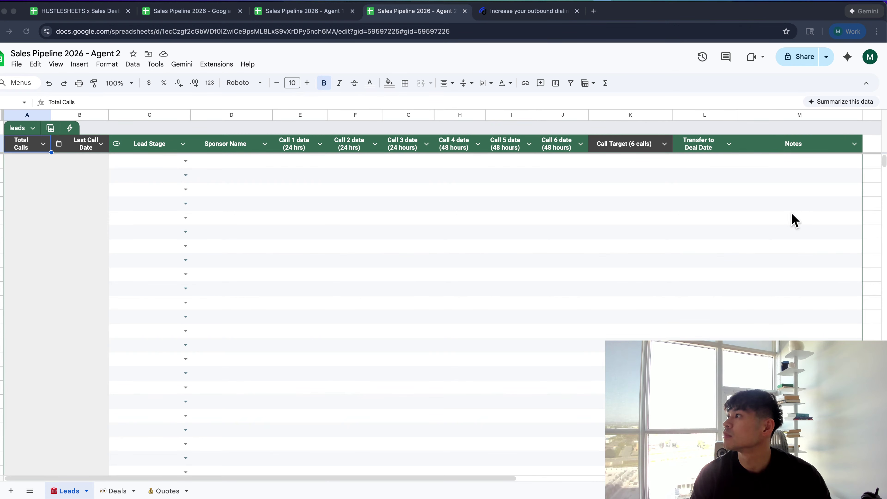
# Retitle the original spreadsheet 'Sales Pipeline 2026 - Master Sheet'
pyautogui.click(547, 246)
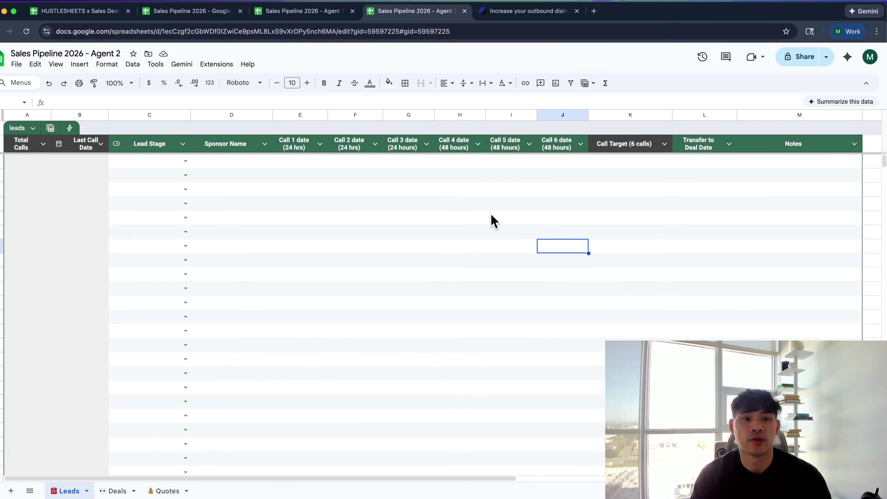
pyautogui.click(502, 214)
pyautogui.hscroll(1, 502, 214)
pyautogui.click(187, 11)
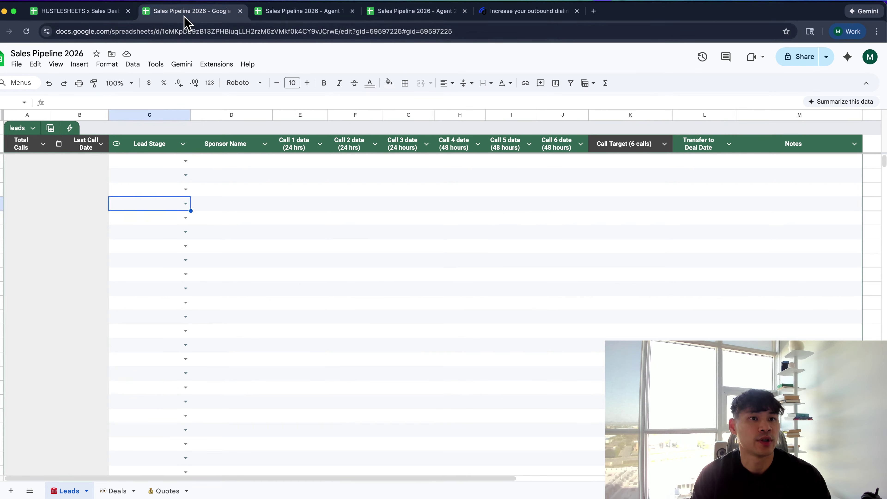
pyautogui.click(83, 53)
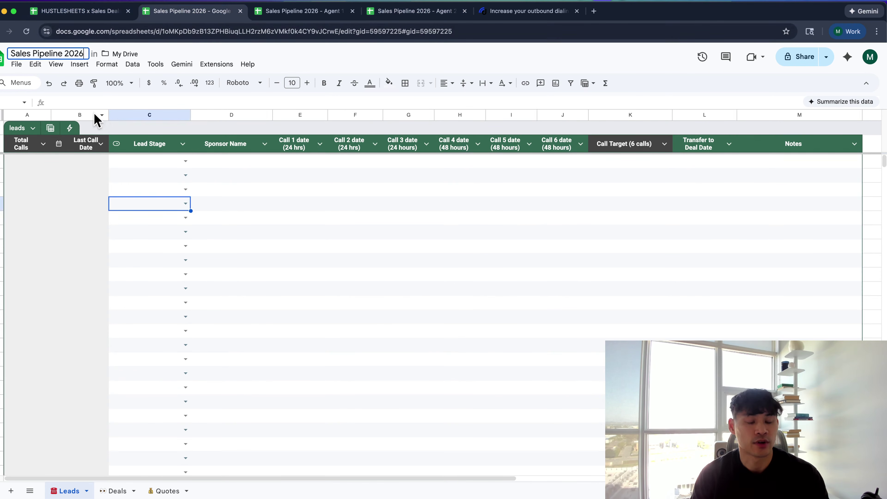
pyautogui.write('- Master Sheet')
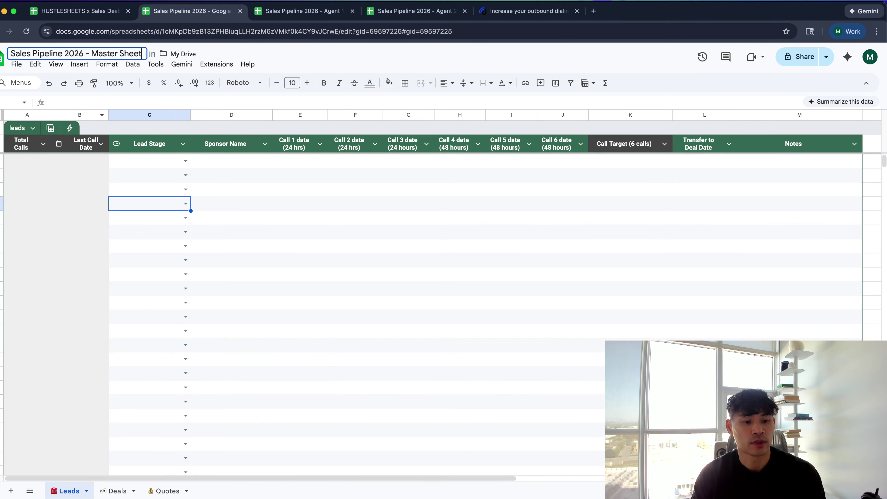
pyautogui.press('Return')
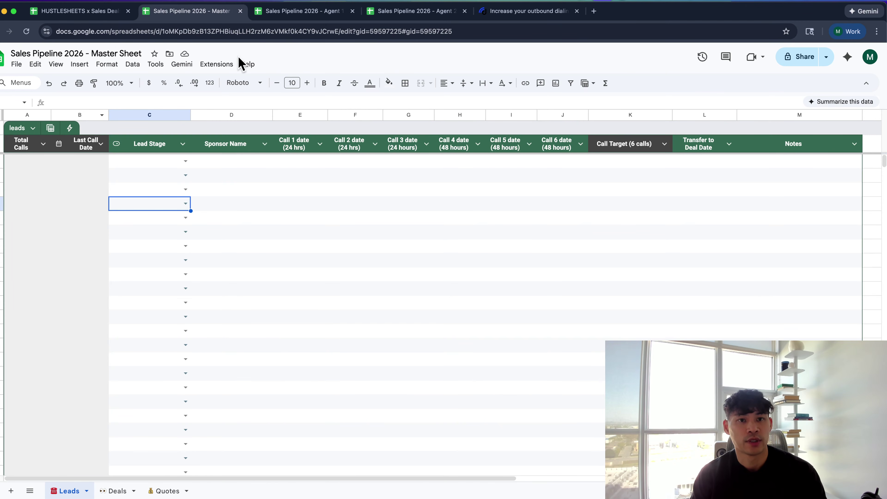
# Replace 'Agent 1' in the first copy's title with 'delete' and close its tab
pyautogui.click(292, 20)
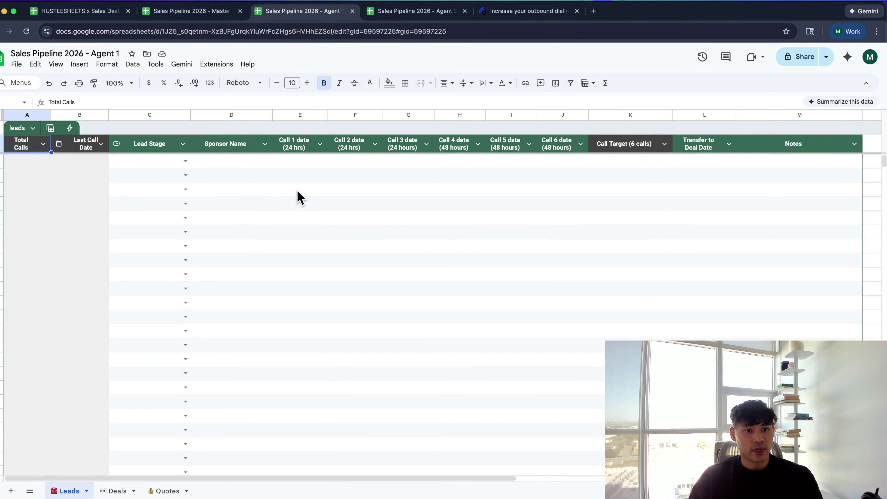
pyautogui.click(239, 162)
pyautogui.press('Left')
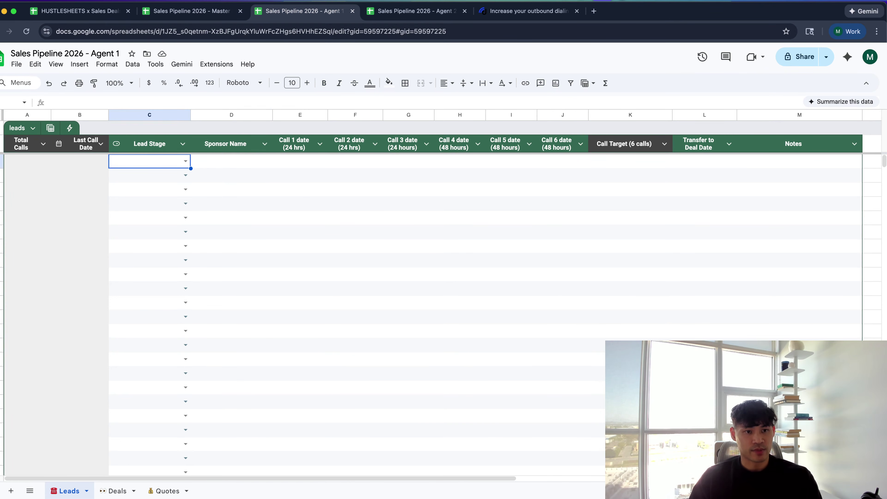
pyautogui.press('Right')
pyautogui.press('Left')
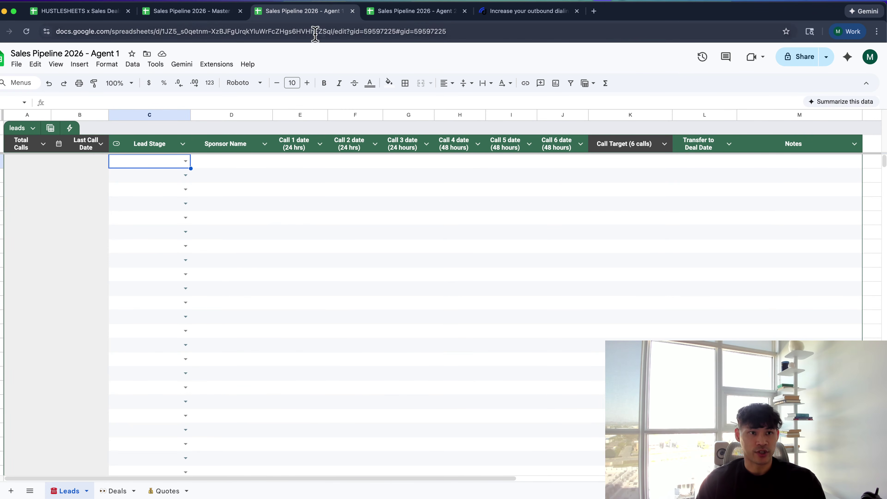
pyautogui.doubleClick(110, 52)
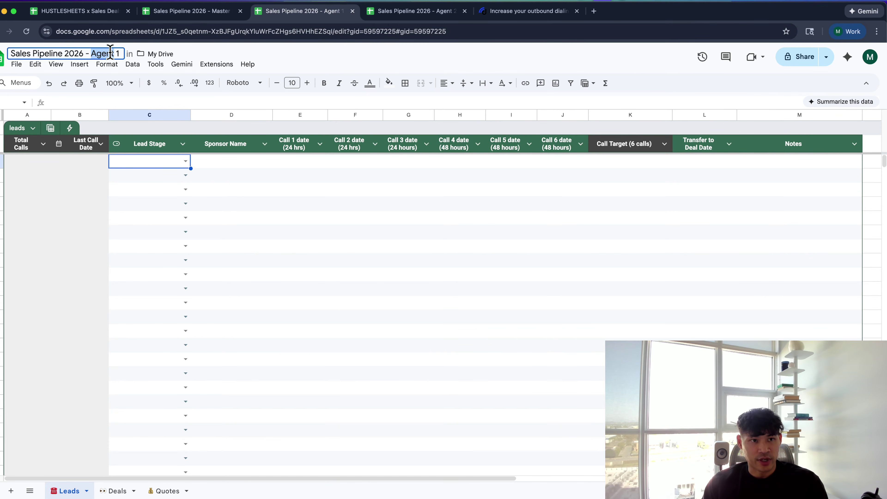
pyautogui.click(110, 52)
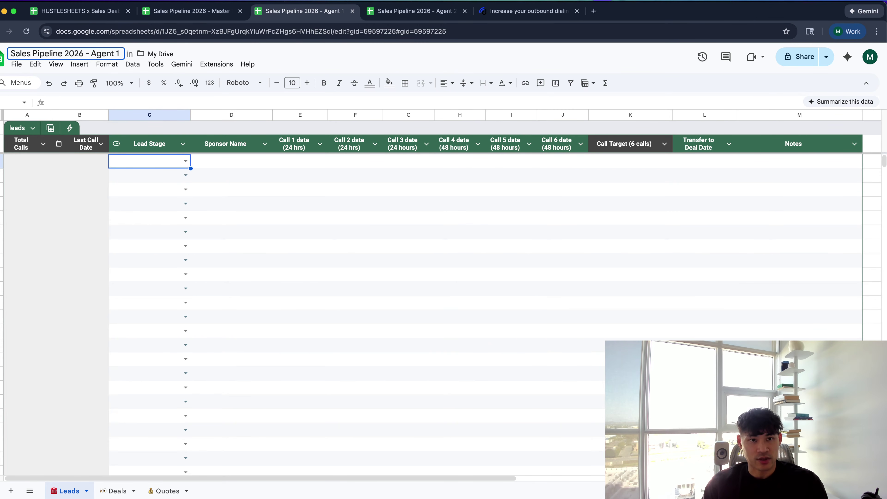
pyautogui.moveTo(91, 53); pyautogui.dragTo(120, 54)
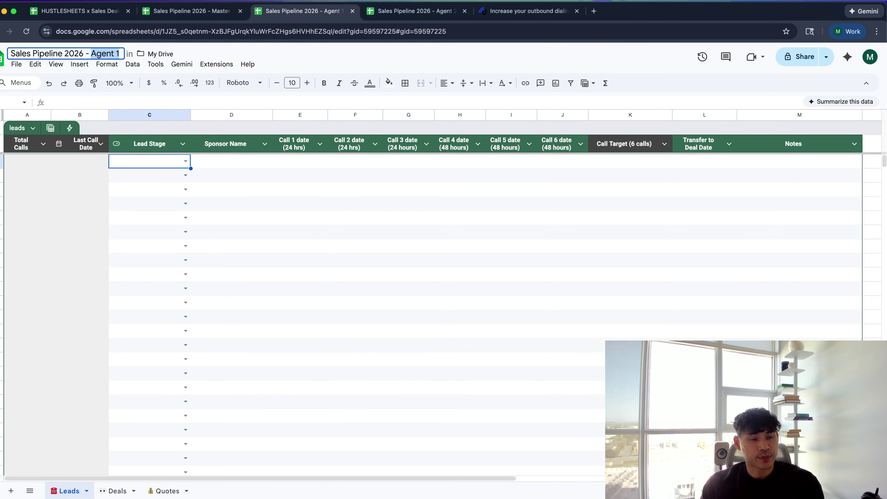
pyautogui.press('BackSpace')
pyautogui.write('delete')
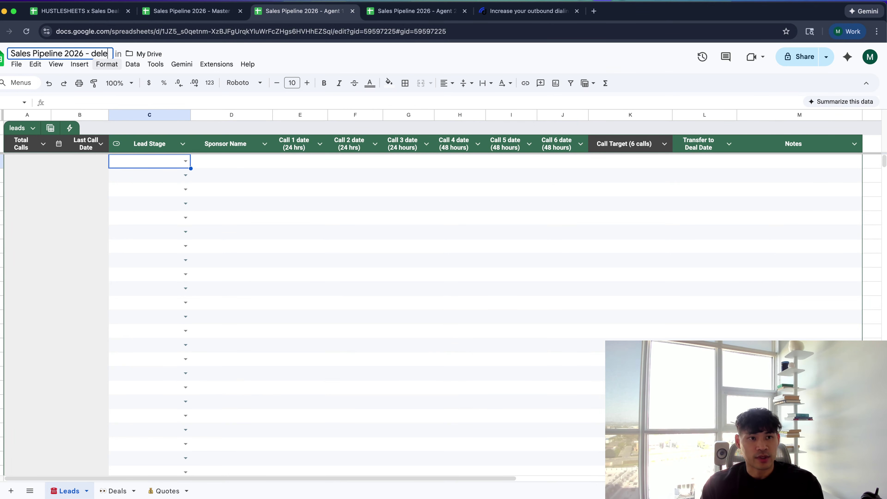
pyautogui.press('Return')
pyautogui.press('super+w')
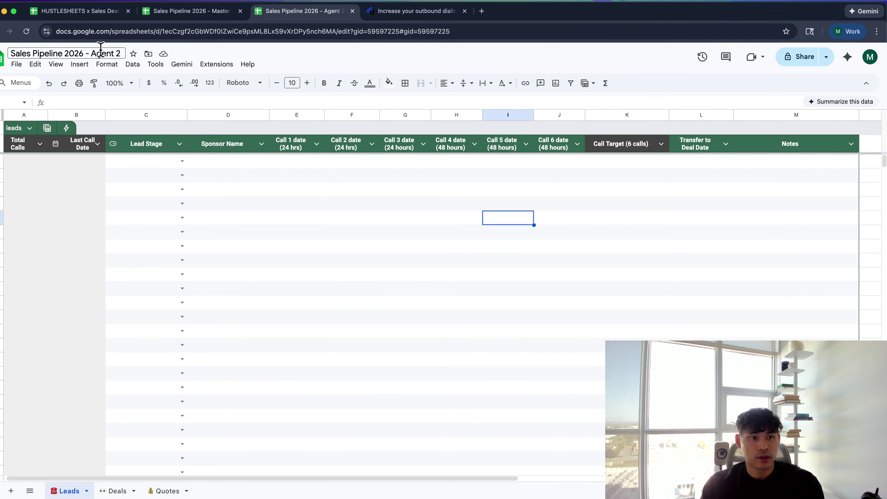
# Retitle the Agent 2 copy to end in 'delete', close it, and close the dialer.io page
pyautogui.moveTo(91, 53); pyautogui.dragTo(121, 54)
pyautogui.write('delete')
pyautogui.press('Return')
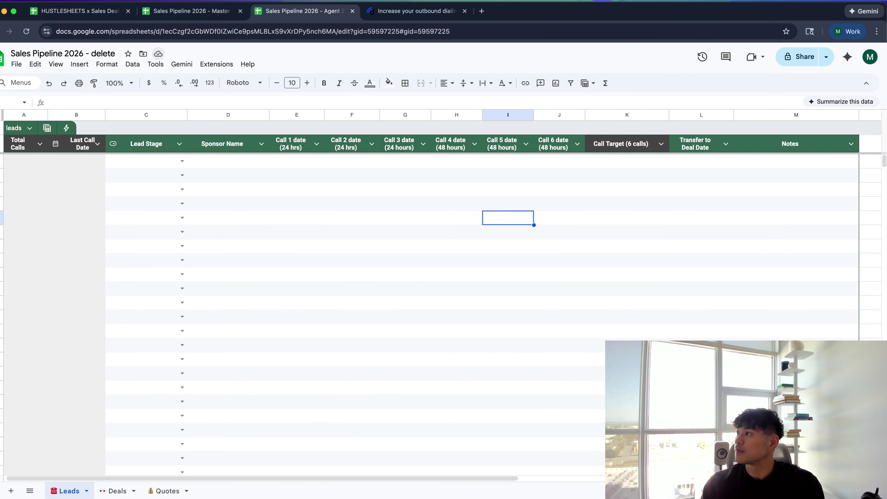
pyautogui.click(399, 247)
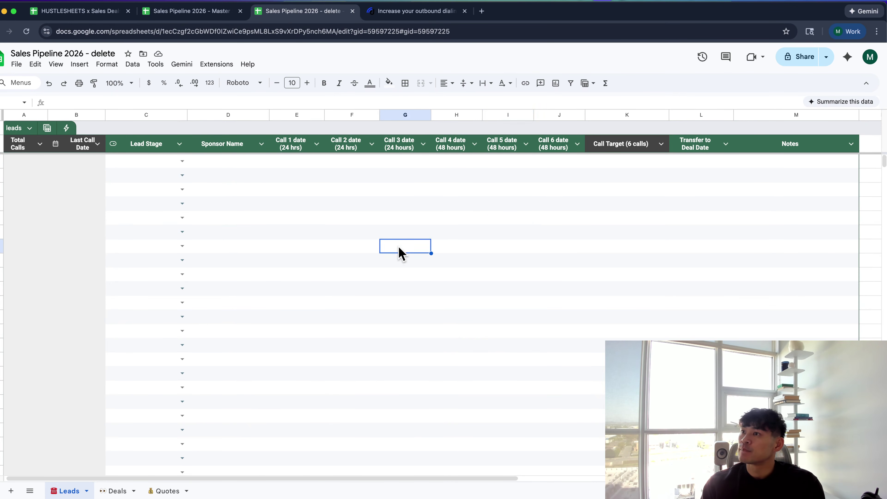
pyautogui.press('super+w')
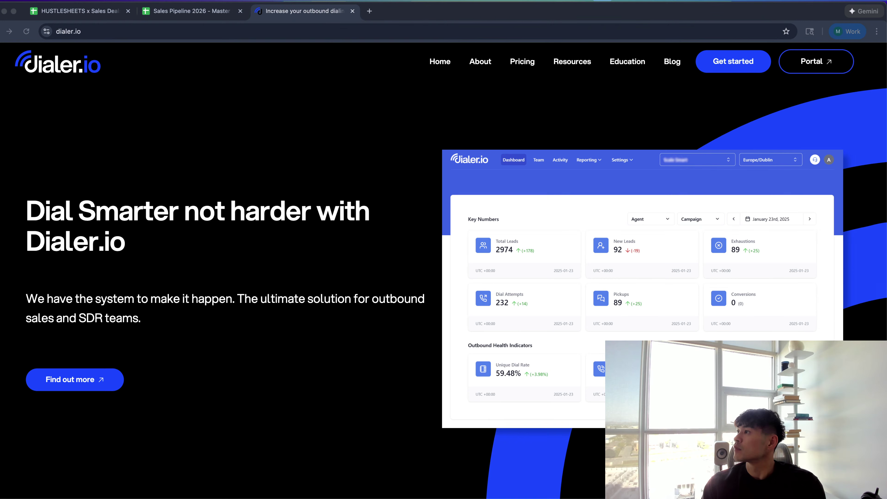
pyautogui.click(309, 103)
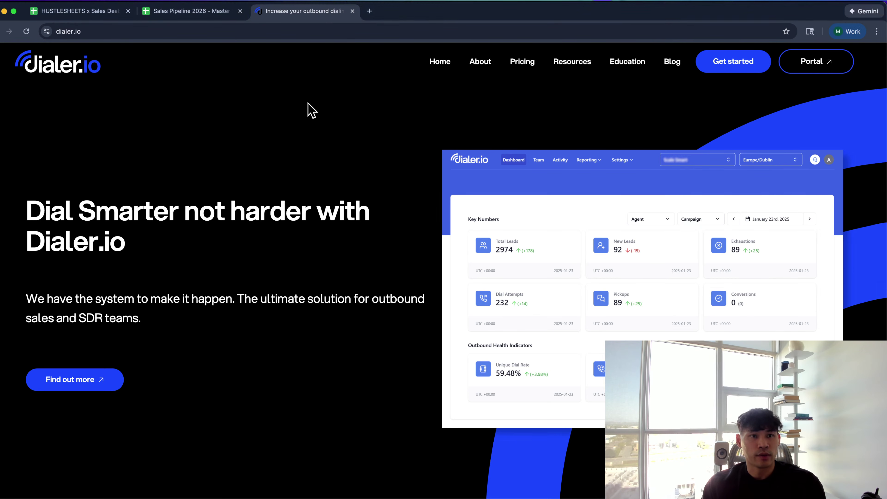
pyautogui.press('super+w')
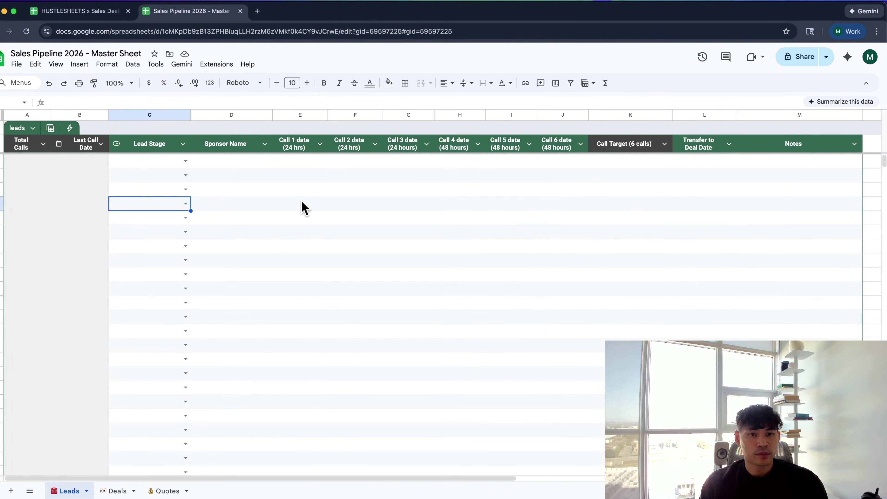
# Add a blank sheet to the Master Sheet workbook and name it 'Start here'
pyautogui.click(214, 151)
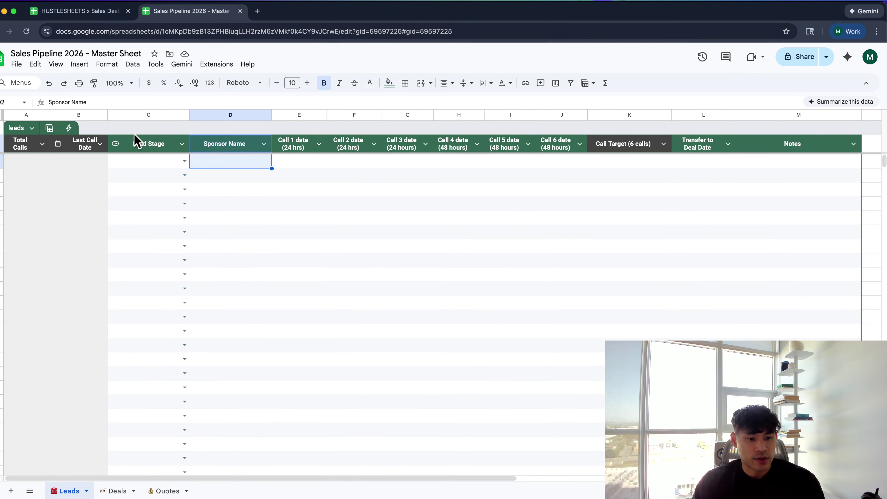
pyautogui.click(11, 491)
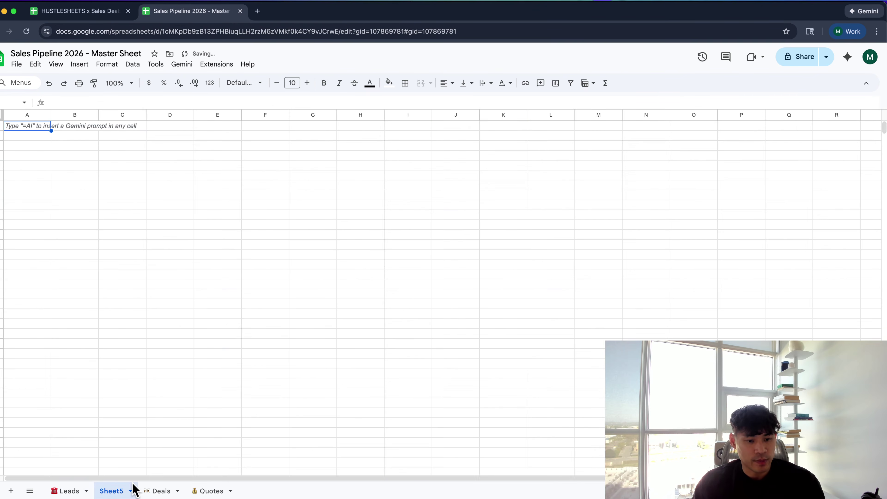
pyautogui.doubleClick(115, 490)
pyautogui.write('Start ')
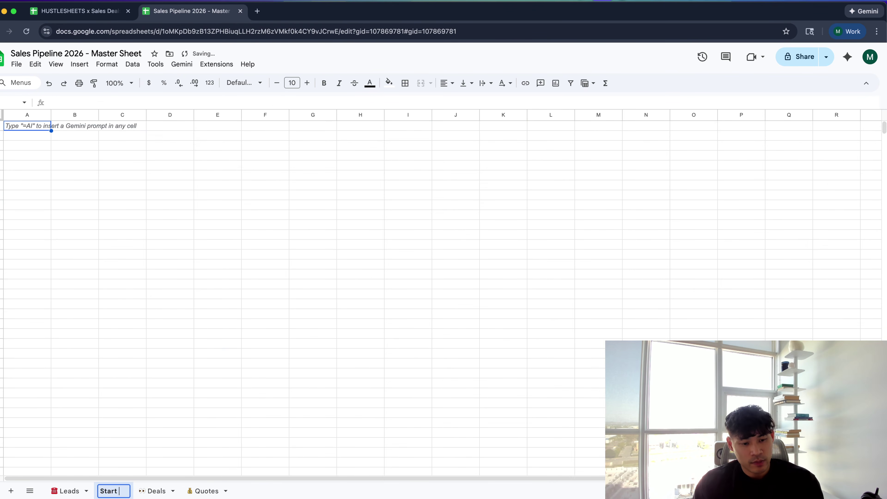
pyautogui.write('Here')
pyautogui.press('BackSpace')
pyautogui.press('BackSpace')
pyautogui.press('BackSpace')
pyautogui.press('BackSpace')
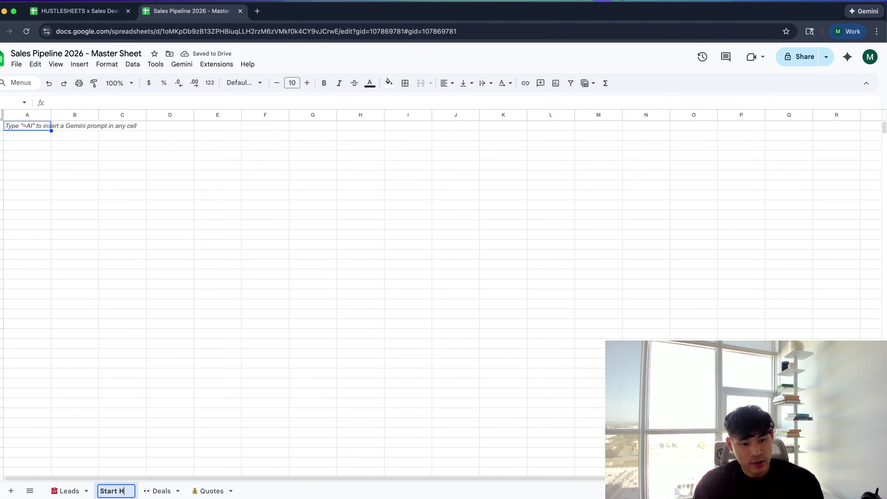
pyautogui.write('here')
pyautogui.press('Return')
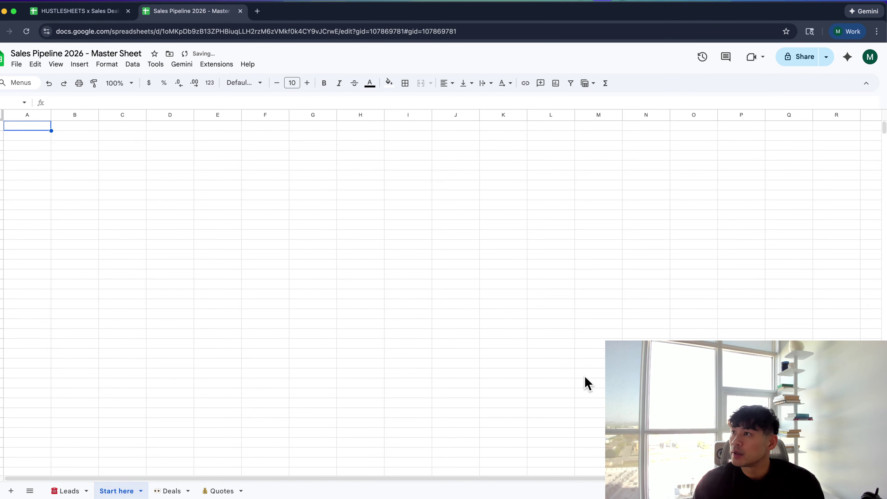
pyautogui.press('super+Tab')
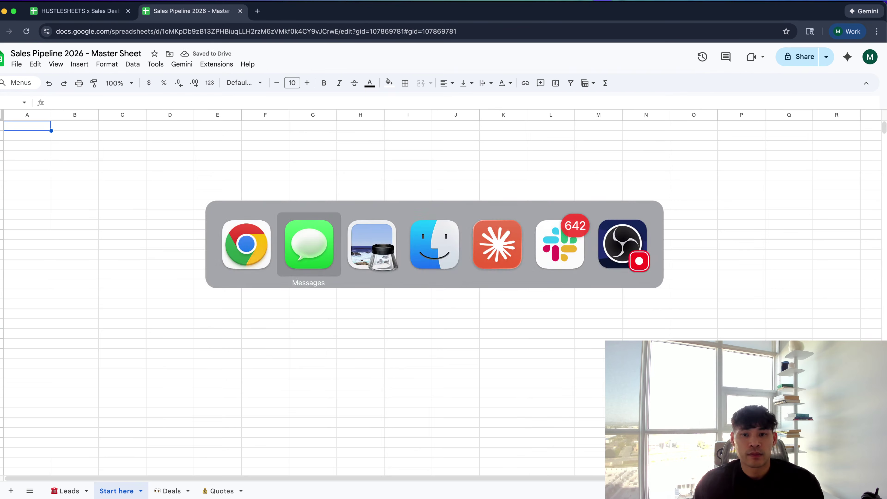
pyautogui.press('super+Tab')
pyautogui.press('super+Tab')
pyautogui.press('super+Tab')
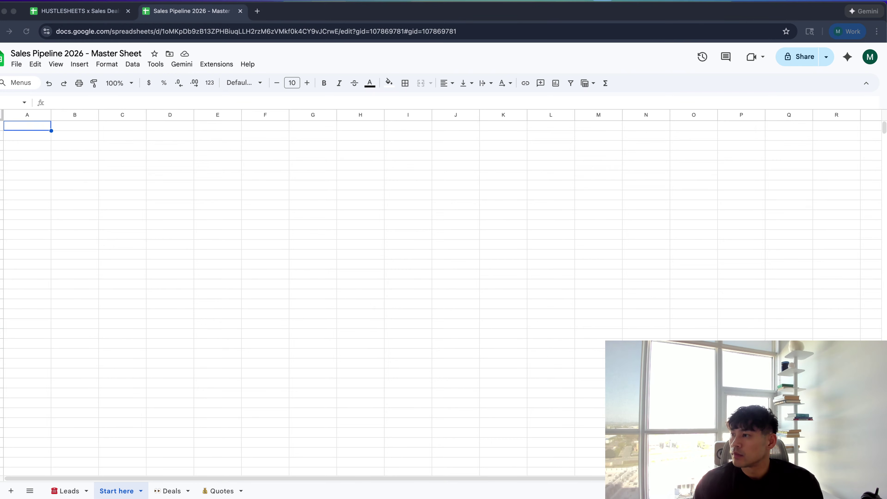
pyautogui.click(72, 490)
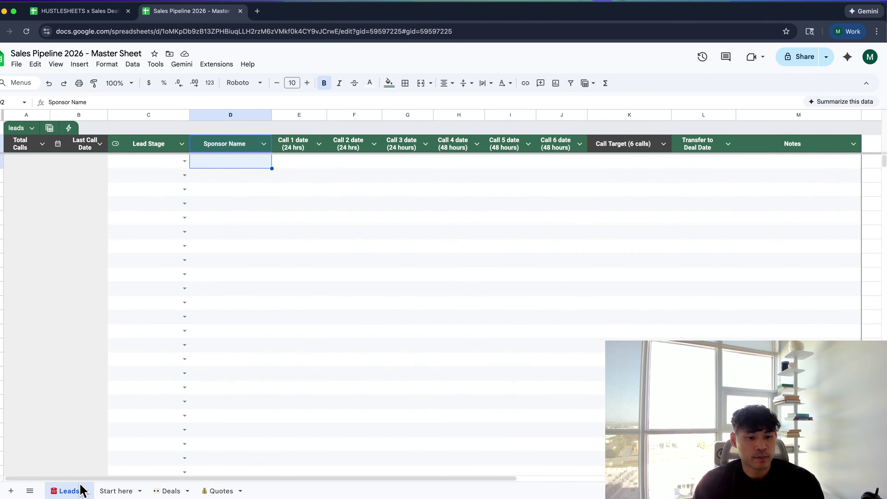
pyautogui.press('super+Tab')
pyautogui.press('super+Tab')
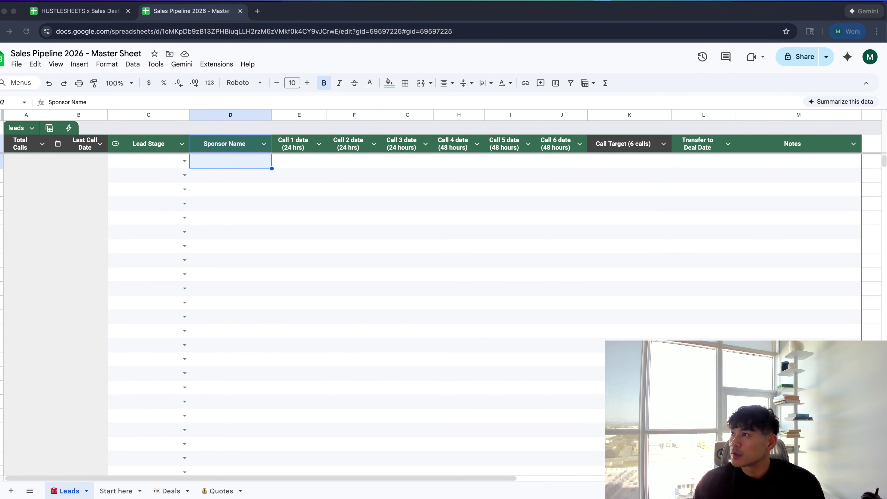
pyautogui.press('super+Tab')
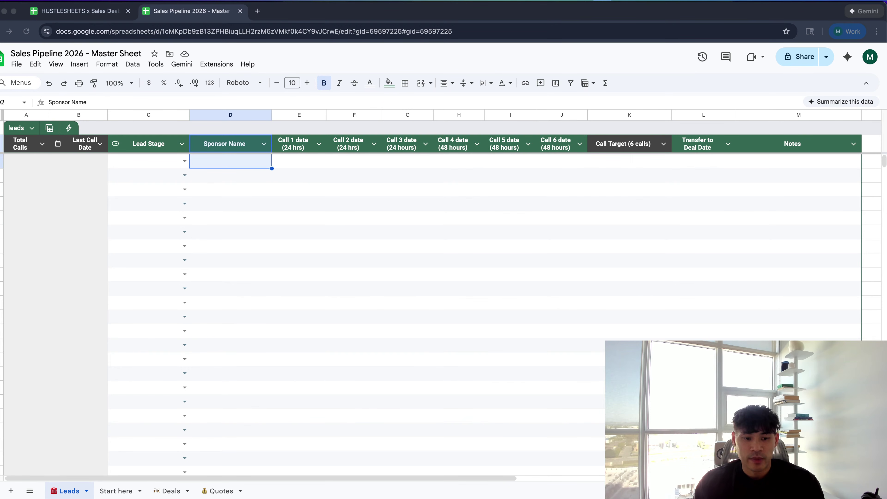
pyautogui.doubleClick(115, 491)
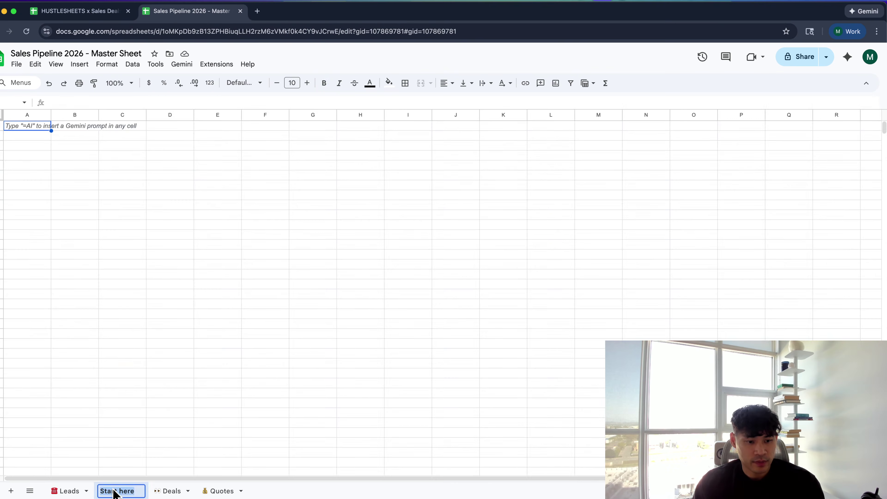
# Prefix the Start here sheet name with a rocket emoji
pyautogui.press('Left')
pyautogui.write('🚀')
pyautogui.press('Return')
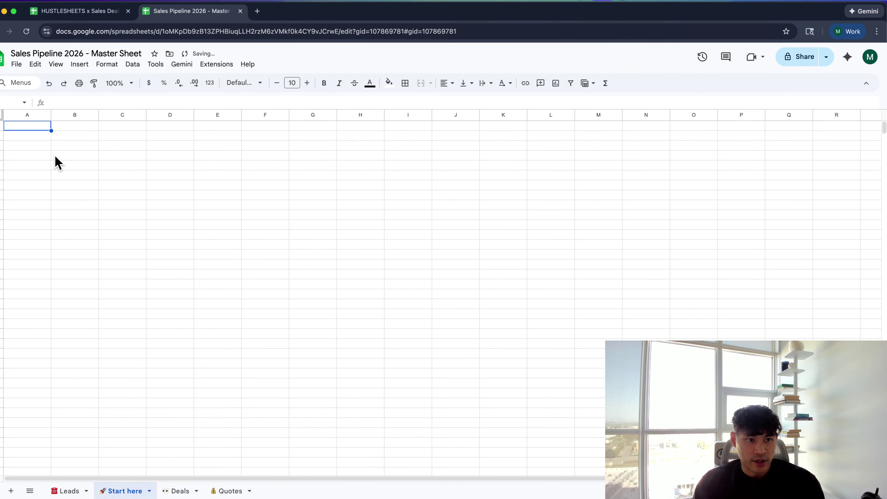
# Enter 'Enter your full name here' in A2 and 'Video on how this sheet works' in A3, widening column A
pyautogui.click(44, 138)
pyautogui.write('Enter y')
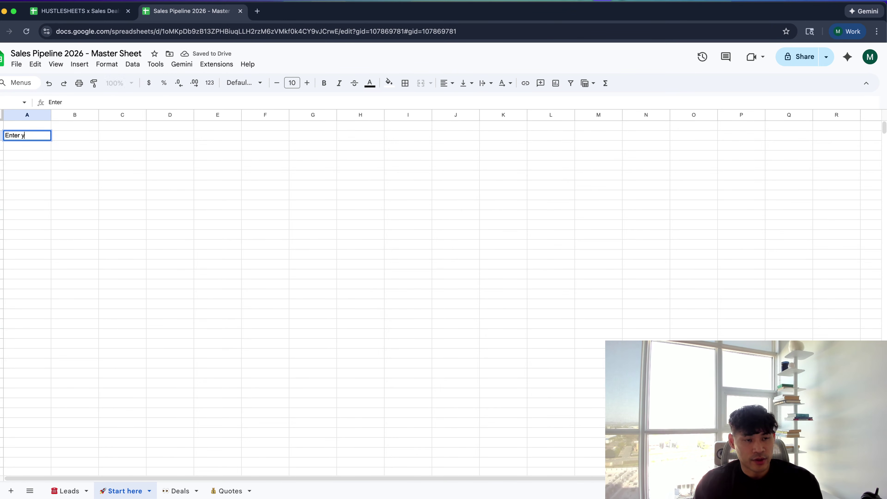
pyautogui.write('our full name here')
pyautogui.press('Tab')
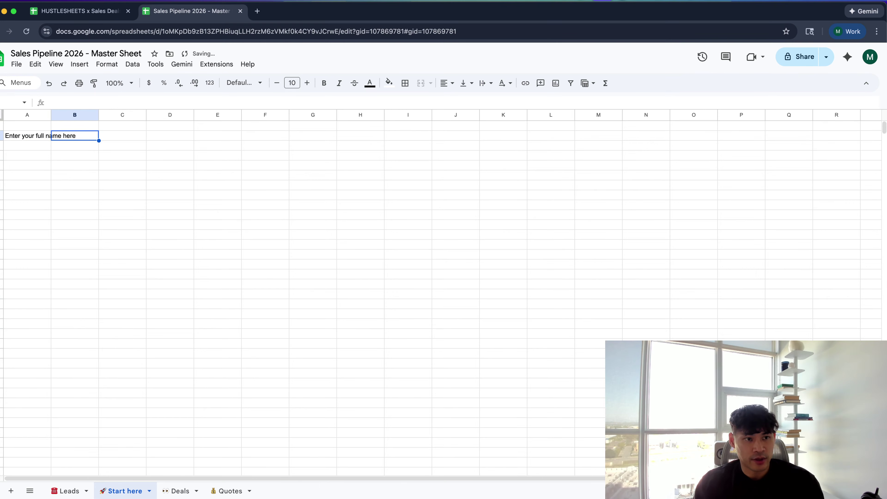
pyautogui.moveTo(51, 114); pyautogui.dragTo(117, 115)
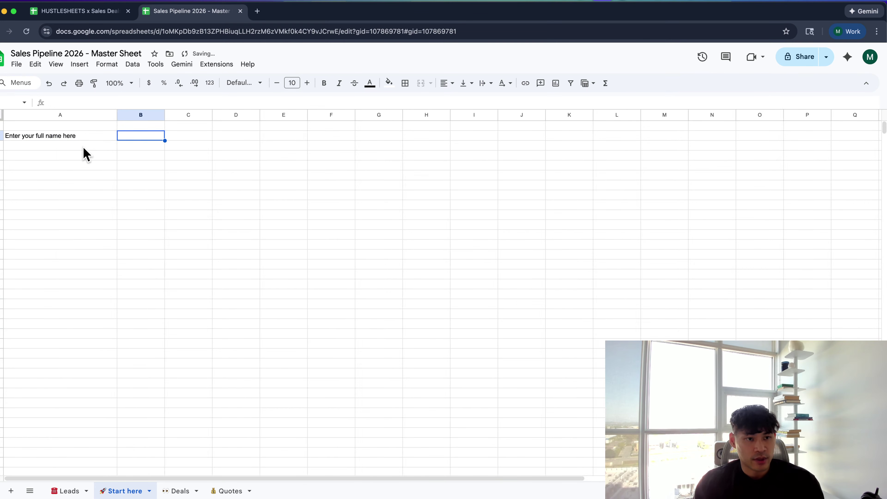
pyautogui.click(84, 159)
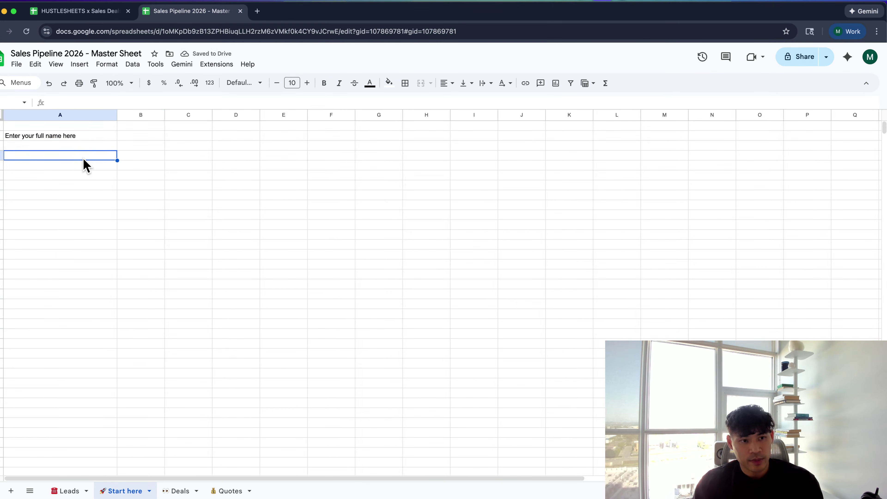
pyautogui.write('Video on how this sheet h')
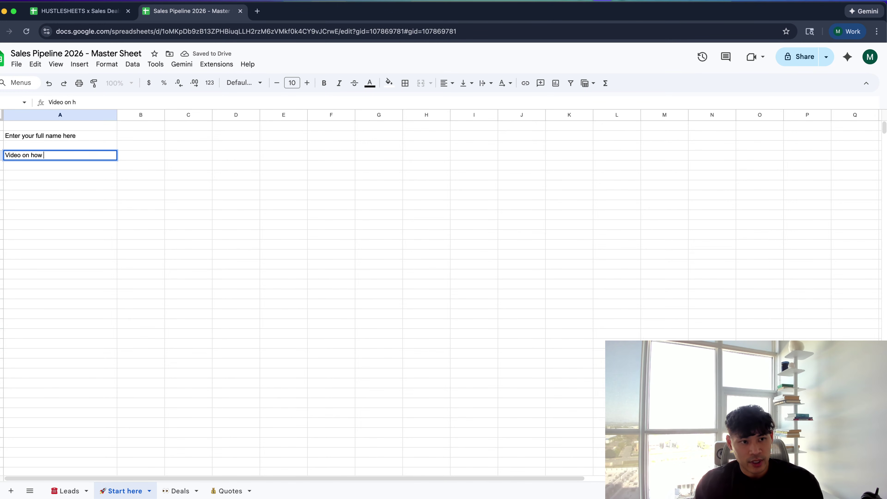
pyautogui.press('BackSpace')
pyautogui.press('BackSpace')
pyautogui.write('wor')
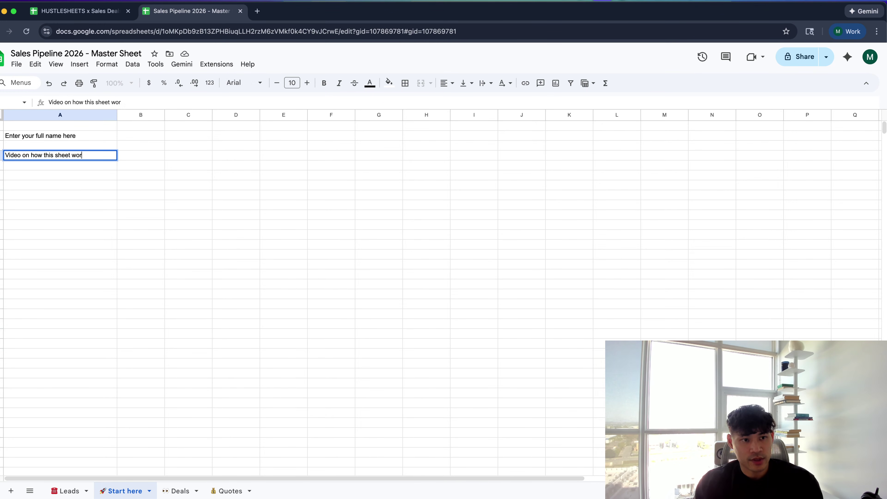
pyautogui.write('ks')
pyautogui.press('Tab')
pyautogui.click(74, 115)
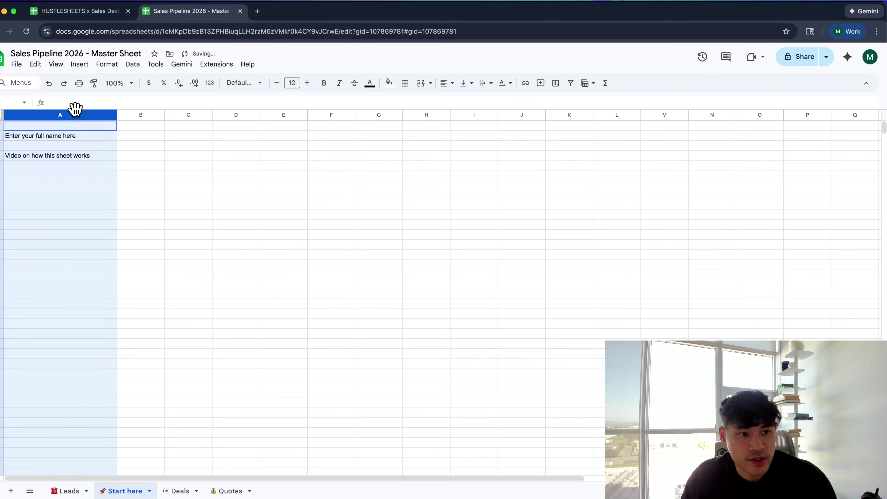
# Fill in the user's full name in cell B2
pyautogui.click(158, 134)
pyautogui.write('Michae')
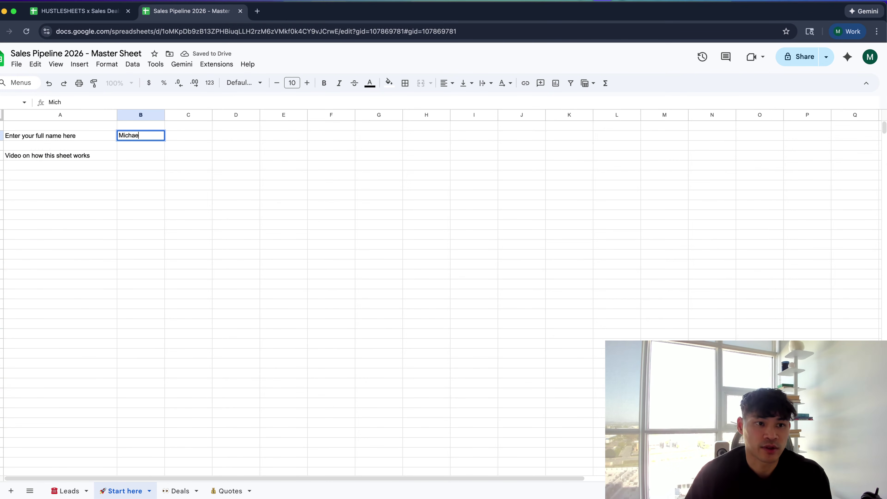
pyautogui.press('Escape')
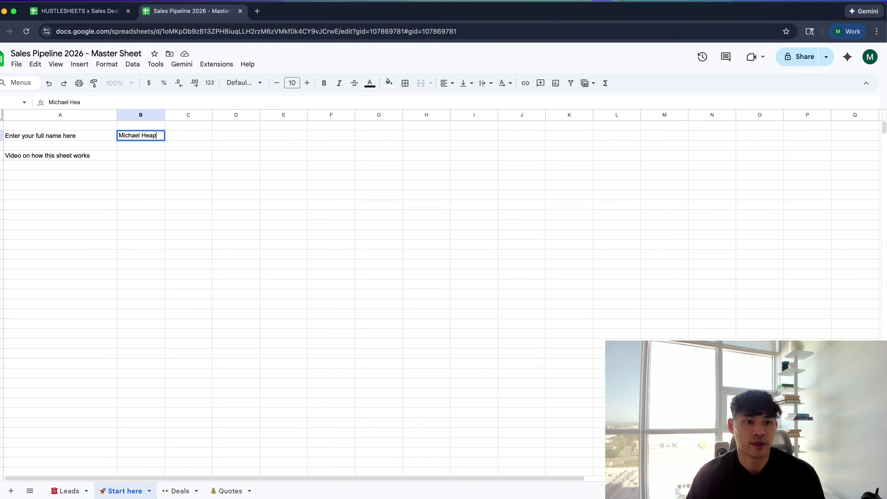
pyautogui.press('Return')
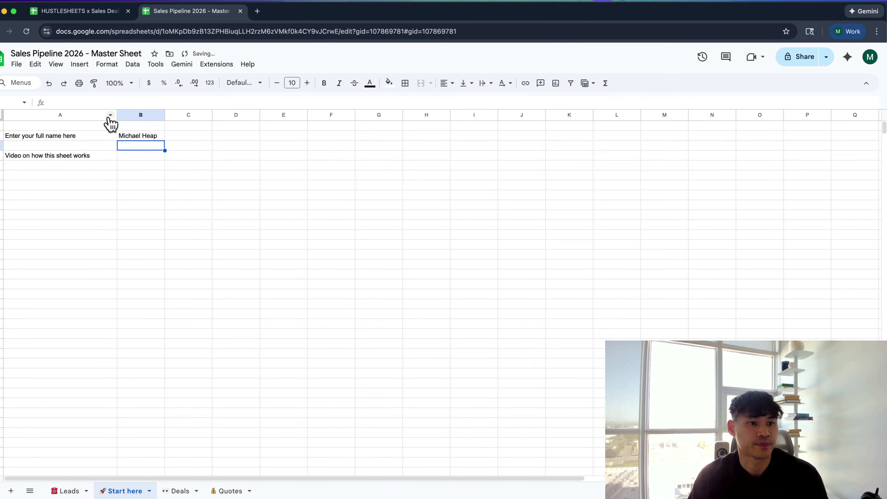
# Delete columns G–Z and rows 11–1000, then insert a blank column before column A
pyautogui.click(386, 115)
pyautogui.press('super+shift+Right')
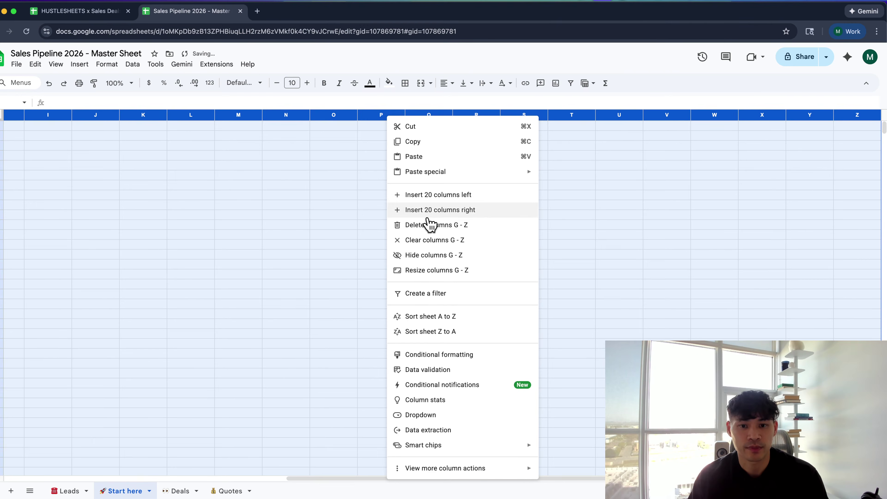
pyautogui.click(427, 225)
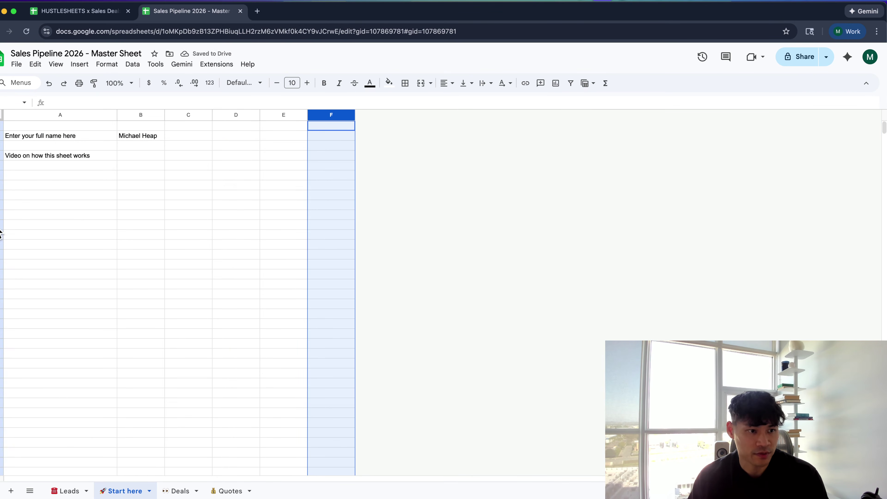
pyautogui.click(2, 226)
pyautogui.press('super+shift+Down')
pyautogui.rightClick(2, 231)
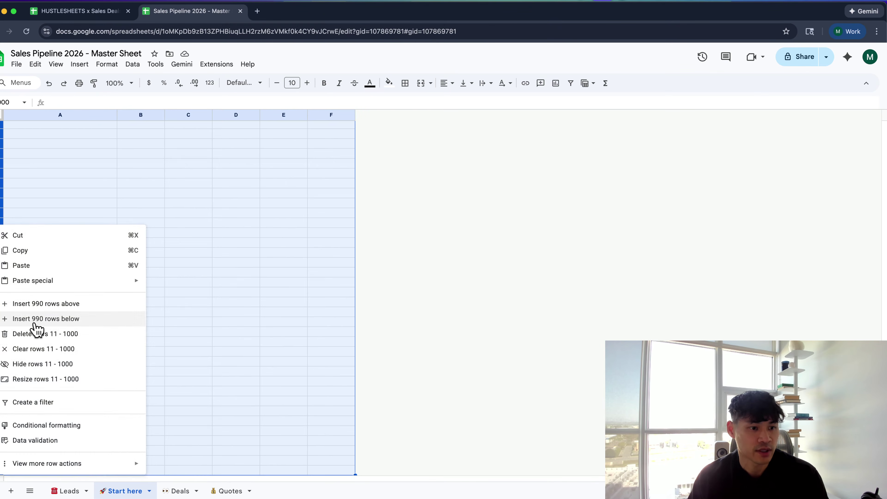
pyautogui.click(35, 334)
pyautogui.click(271, 115)
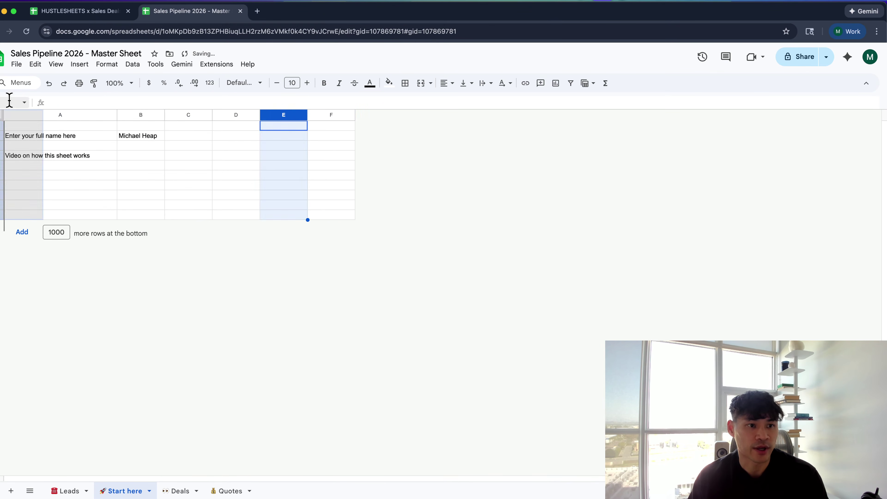
pyautogui.click(11, 114)
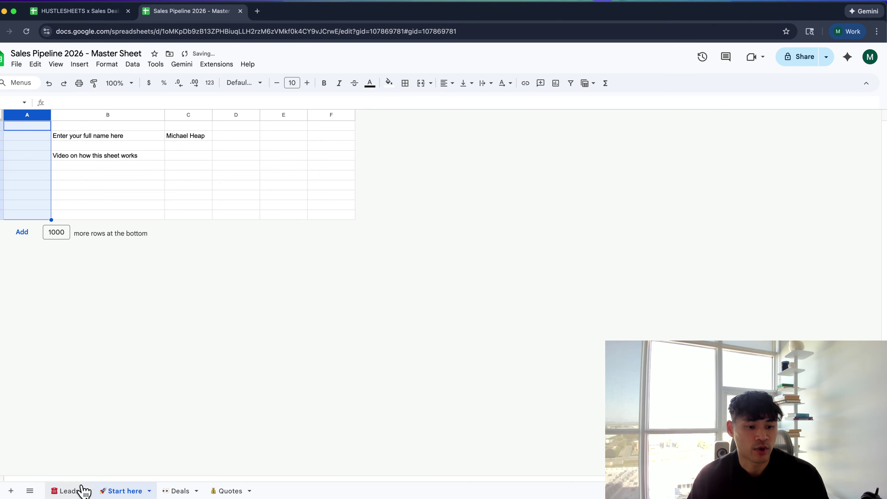
pyautogui.click(84, 491)
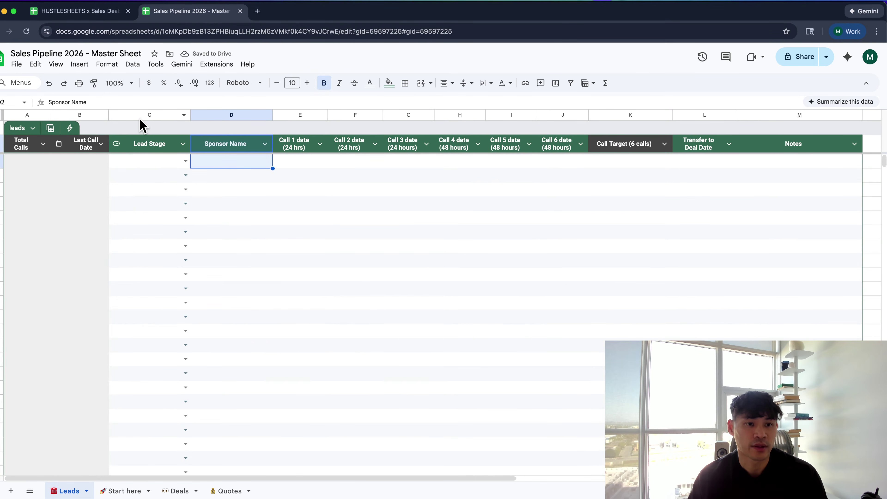
# Insert a new column after Notes and drag it to the front of the Leads table
pyautogui.hscroll(2, 533, 178)
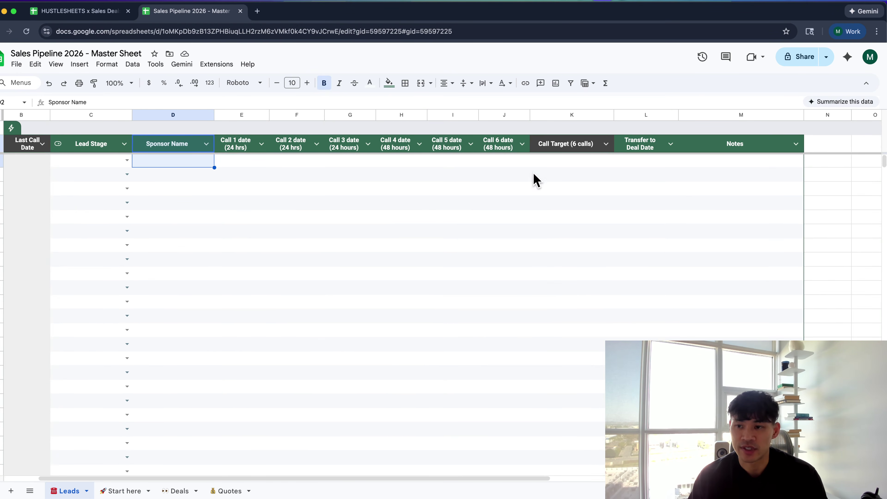
pyautogui.click(759, 117)
pyautogui.rightClick(759, 119)
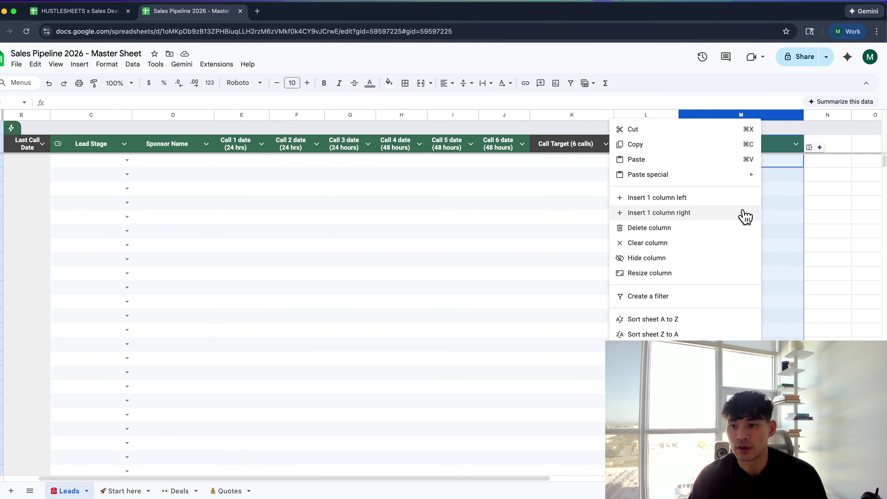
pyautogui.click(745, 214)
pyautogui.moveTo(798, 116); pyautogui.dragTo(40, 115)
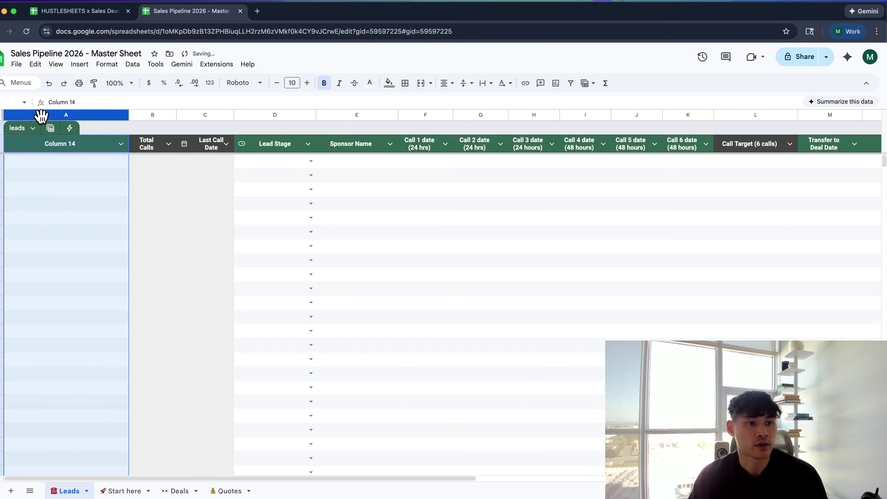
# Head the new column 'Agent Name' and give the header a dark fill
pyautogui.click(64, 149)
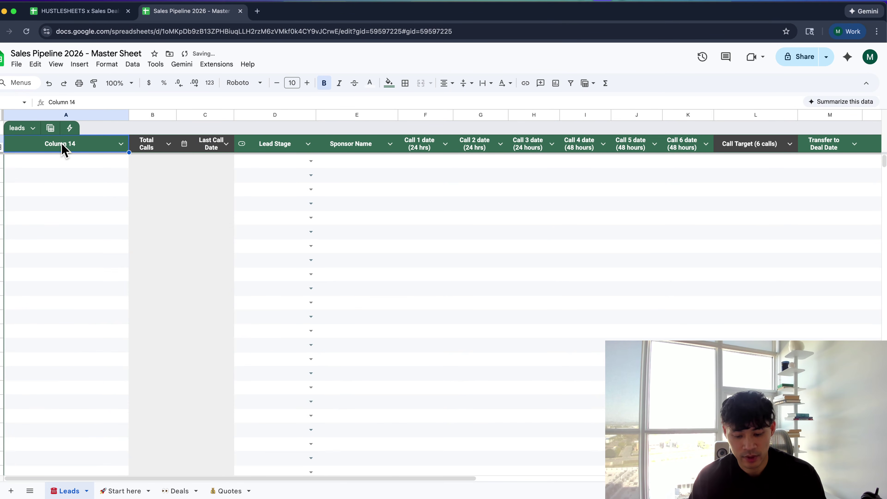
pyautogui.write('A')
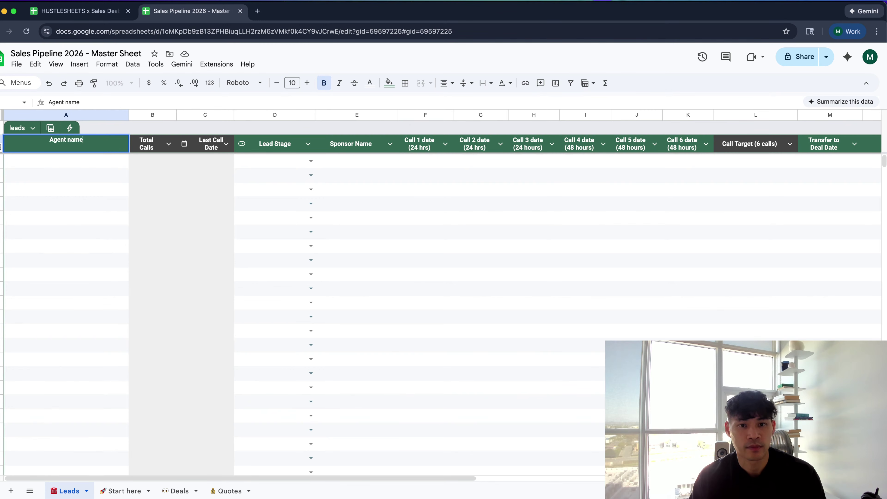
pyautogui.write('gent na')
pyautogui.press('BackSpace')
pyautogui.press('BackSpace')
pyautogui.write('Name')
pyautogui.press('Tab')
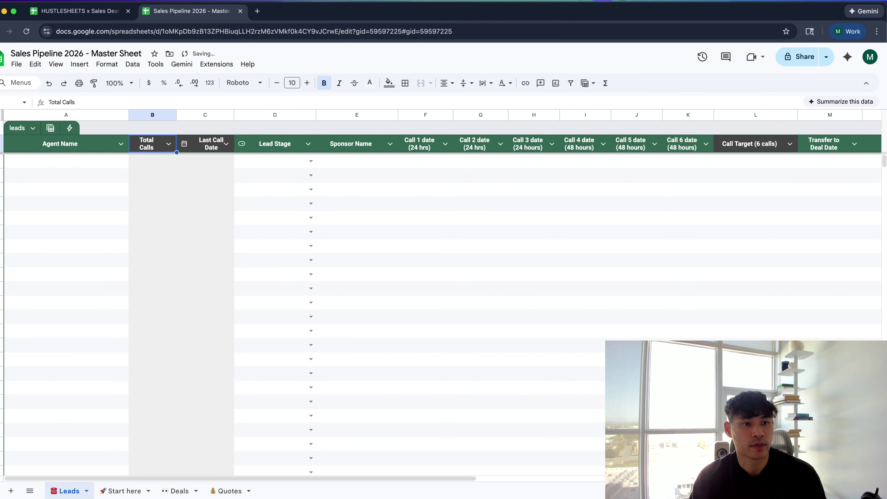
pyautogui.click(74, 142)
pyautogui.click(389, 83)
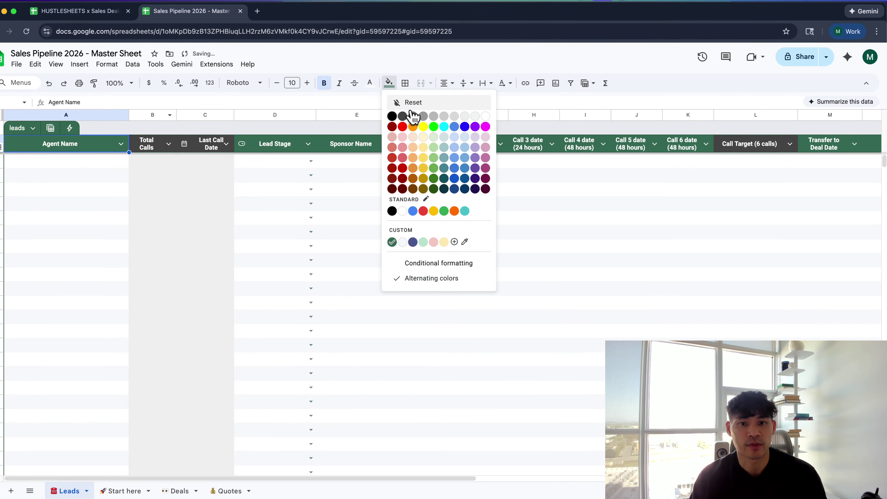
pyautogui.click(401, 119)
# Start an A2 formula with '=' that references the Start here sheet
pyautogui.click(111, 160)
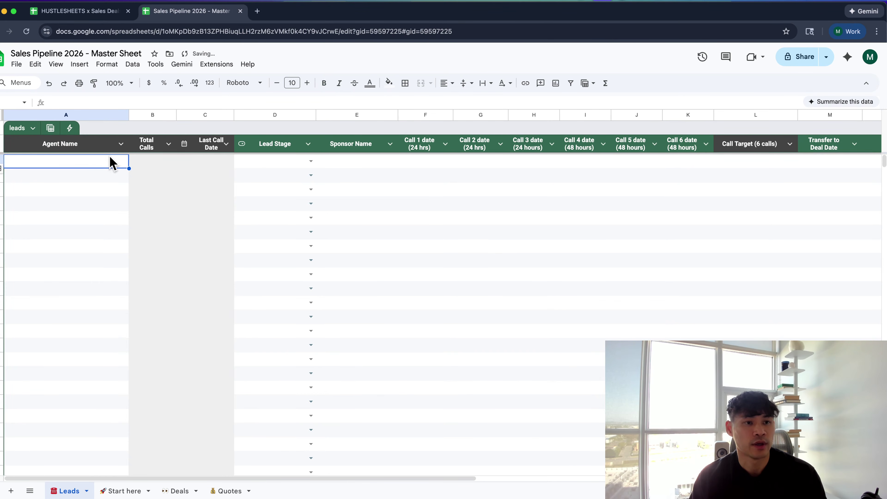
pyautogui.write('=')
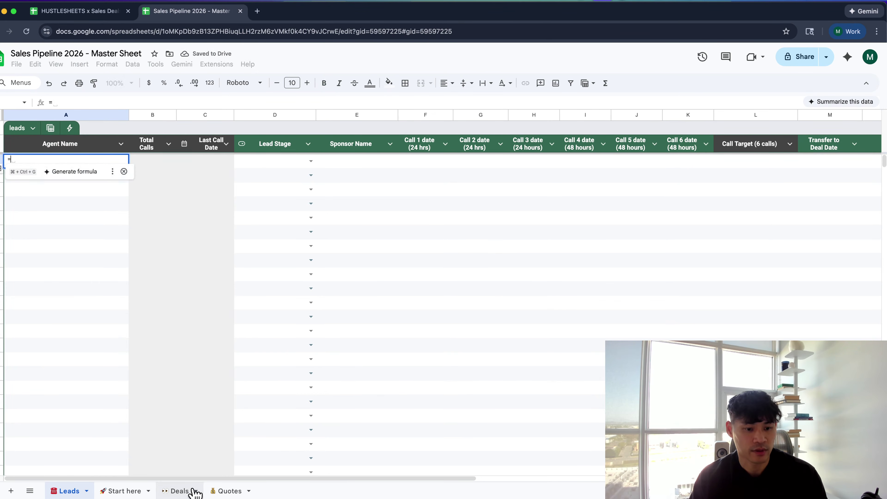
pyautogui.click(136, 491)
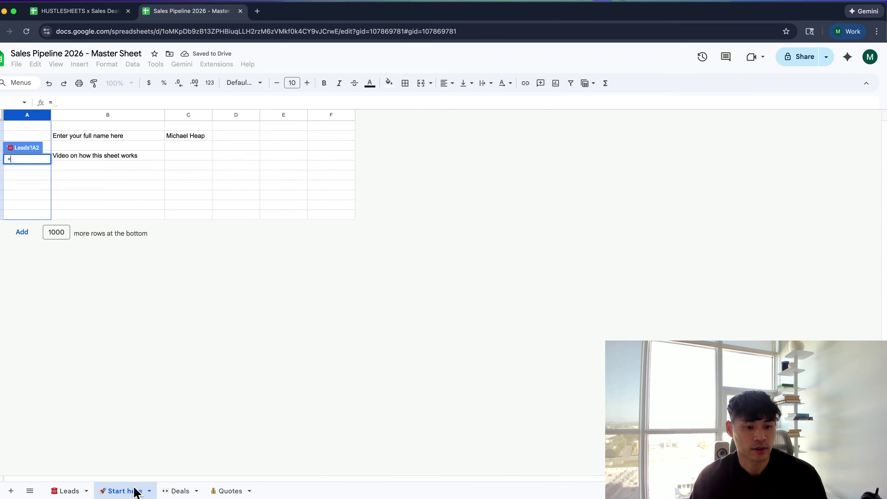
# Point the name formula at the Start here sheet's C2 full-name cell, then return to Leads
pyautogui.click(195, 136)
pyautogui.press('Return')
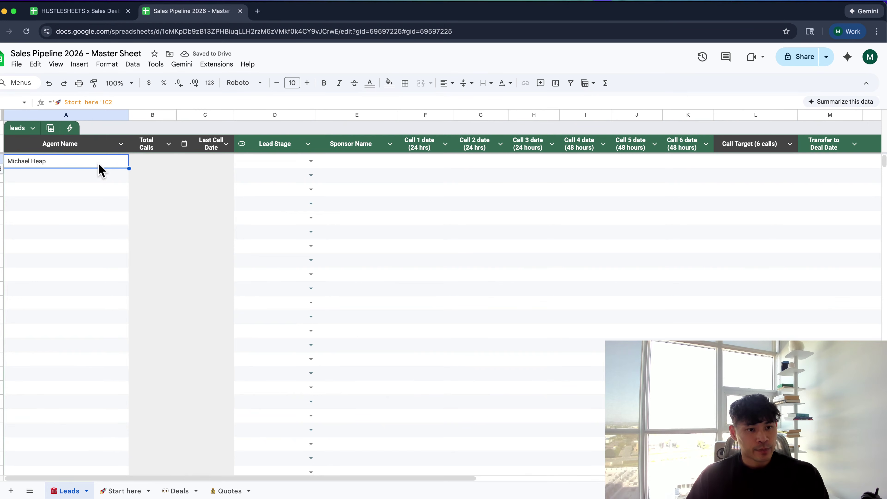
pyautogui.click(185, 491)
pyautogui.click(220, 491)
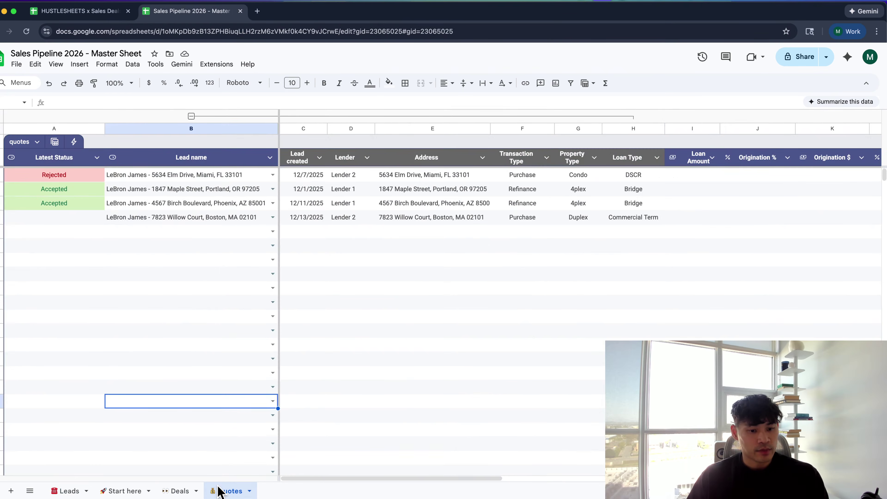
pyautogui.click(136, 490)
pyautogui.click(119, 136)
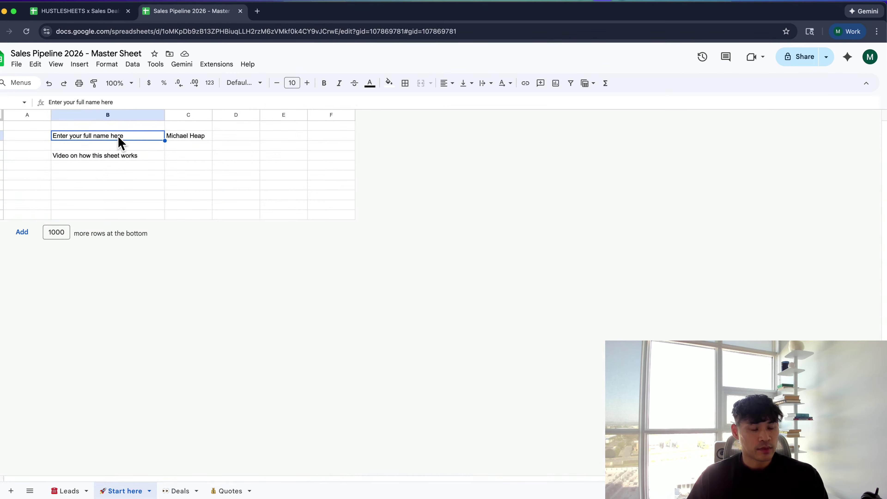
pyautogui.click(67, 491)
# Commit the Agent Name formula in Leads A2 and fill it down column A
pyautogui.click(103, 100)
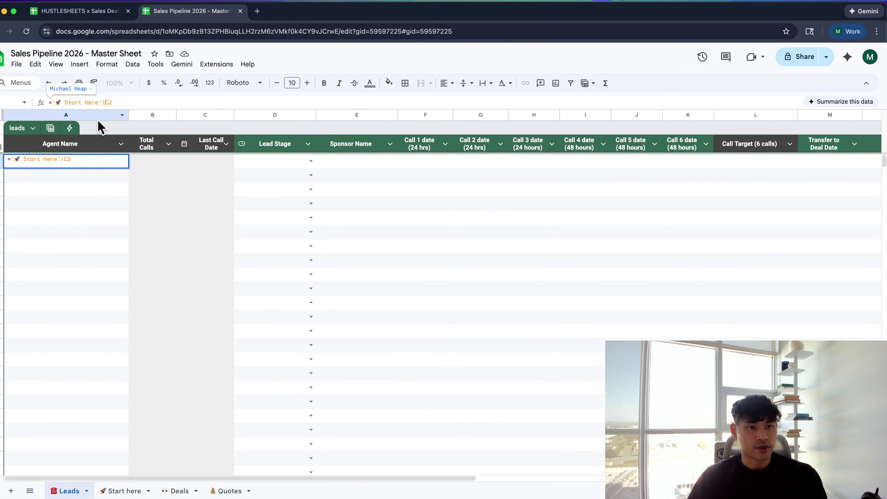
pyautogui.press('Return')
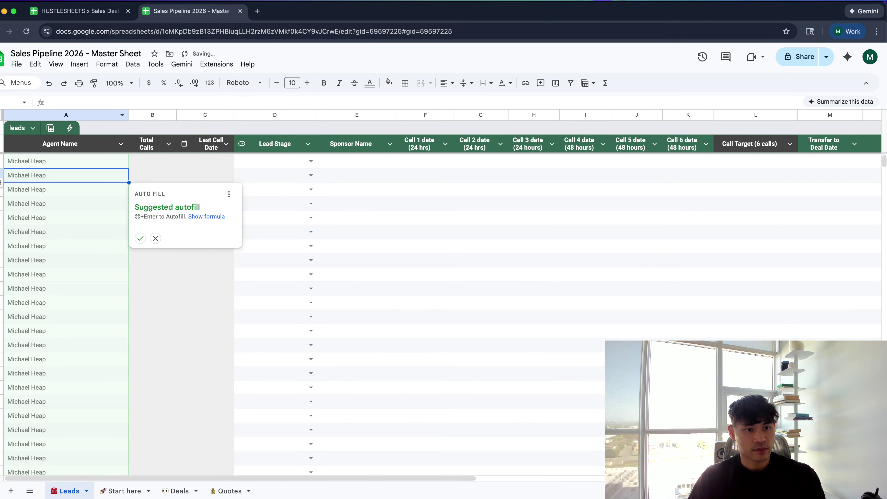
pyautogui.press('super+Return')
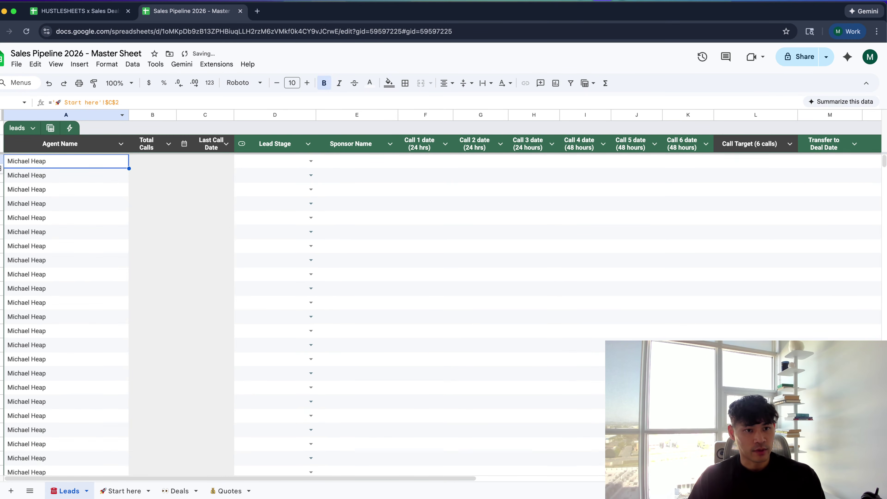
pyautogui.press('Up')
pyautogui.press('Return')
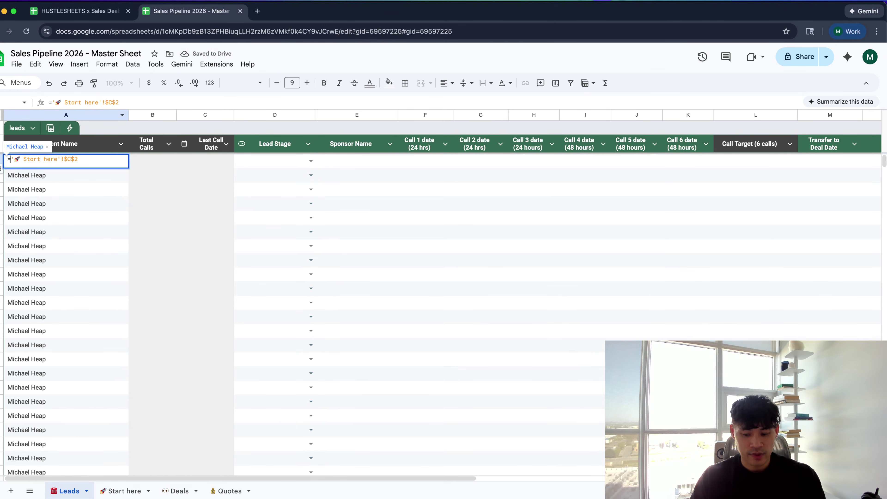
# Wrap A2 as =IF(E2="",,('🚀 Start here'!$C$2)) so it stays blank without a sponsor
pyautogui.write('IF(')
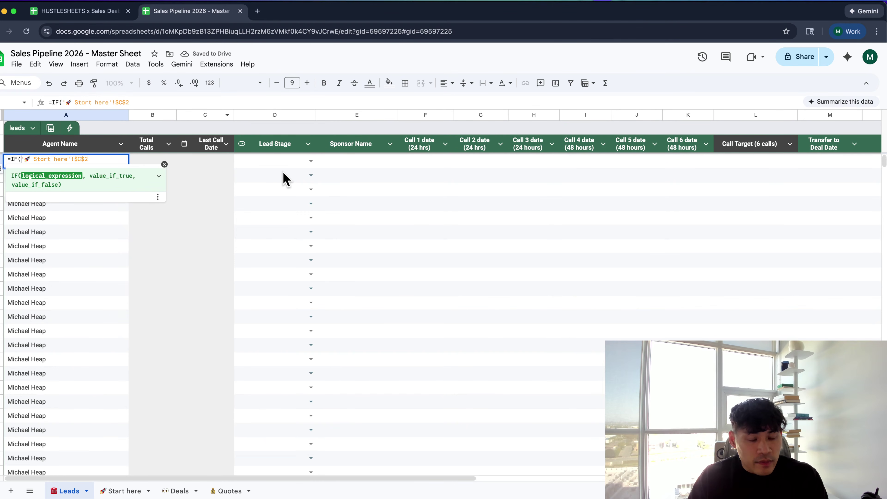
pyautogui.click(337, 161)
pyautogui.write('=')
pyautogui.press('Escape')
pyautogui.press('Left')
pyautogui.press('Return')
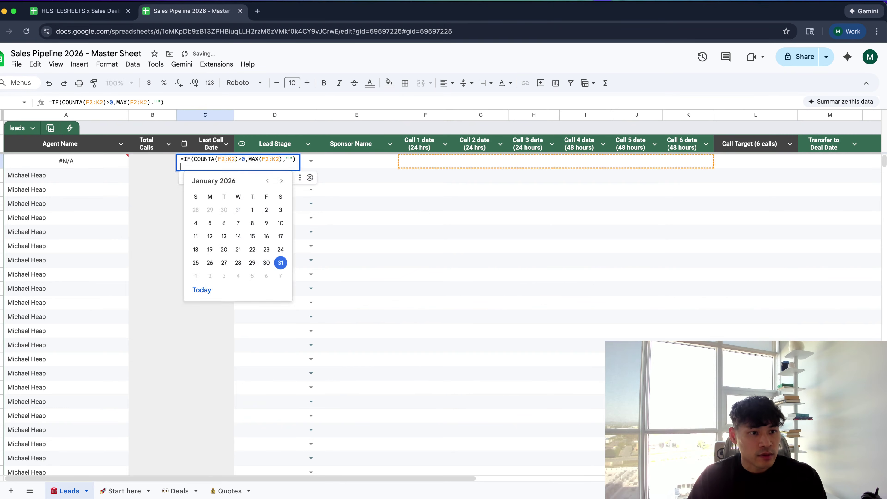
pyautogui.press('Escape')
pyautogui.press('Left')
pyautogui.press('Left')
pyautogui.press('Return')
pyautogui.click(20, 159)
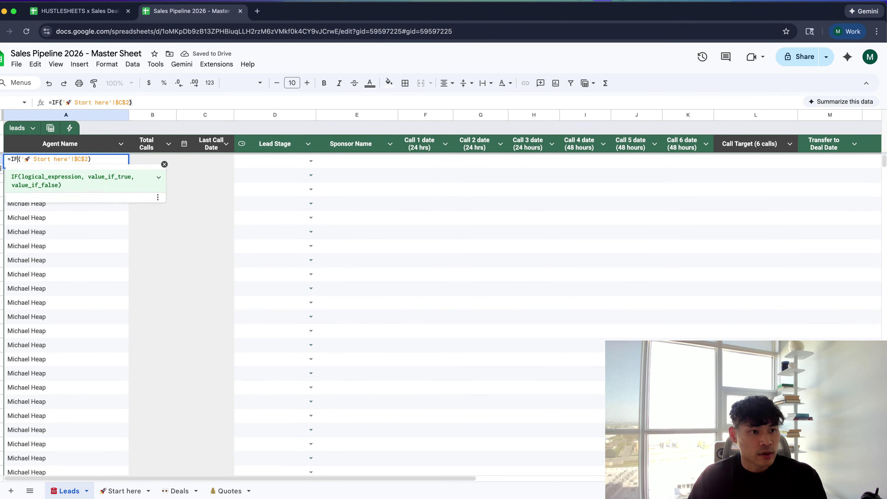
pyautogui.write('(')
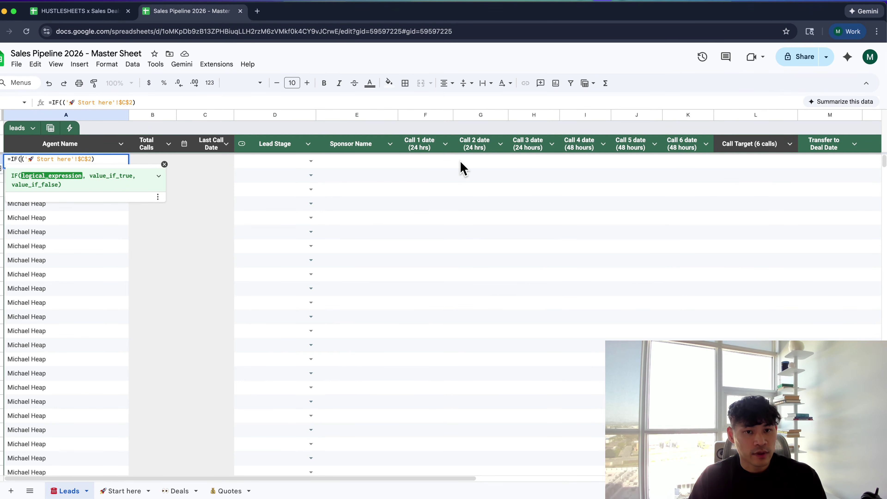
pyautogui.press('BackSpace')
pyautogui.press('BackSpace')
pyautogui.press('BackSpace')
pyautogui.press('BackSpace')
pyautogui.press('End')
# Clear the old autofilled names from A3 down to the bottom of column A
pyautogui.press('BackSpace')
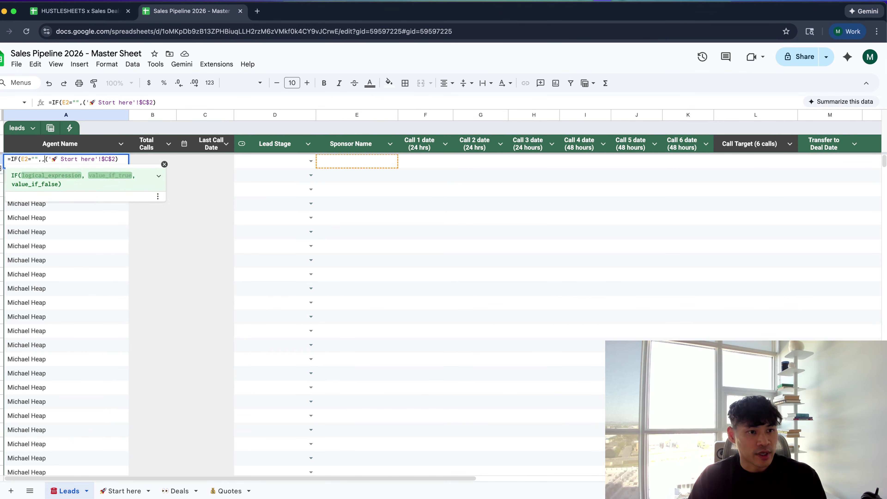
pyautogui.press('Return')
pyautogui.press('Up')
pyautogui.press('Up')
pyautogui.hotkey('ctrl', 'shift', 'Down')
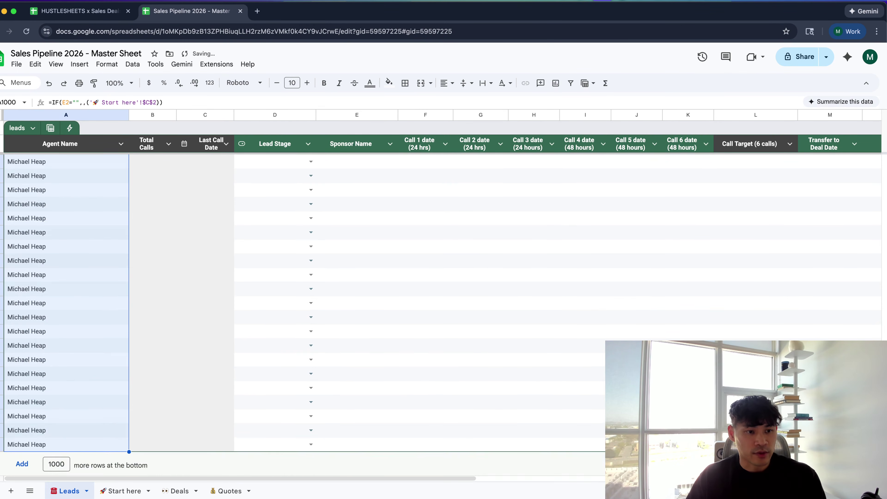
pyautogui.press('Delete')
# Copy the A2 formula for reuse on the Deals sheet
pyautogui.press('Down')
pyautogui.press('Return')
pyautogui.write('=IF(E2="",,(\'🚀 Start here\'!$C$2))')
pyautogui.hotkey('ctrl', 'a')
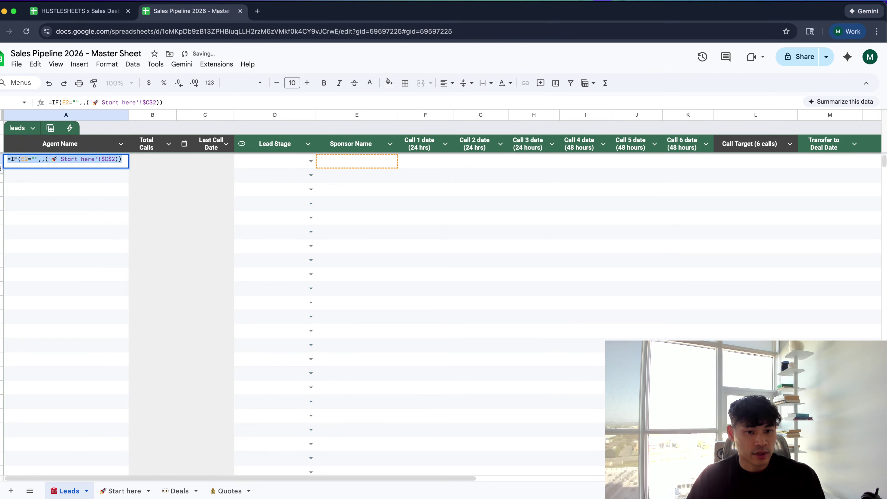
pyautogui.press('Escape')
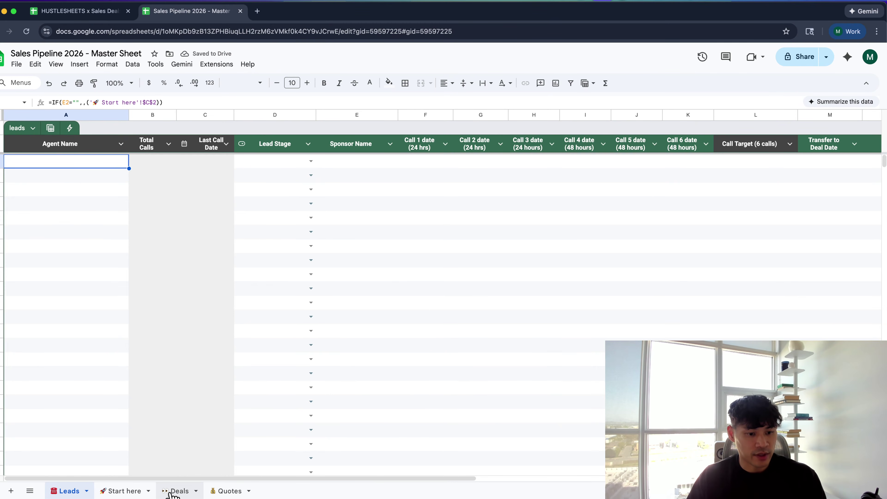
pyautogui.click(136, 492)
# Move Leads after Start here and unhide the Name + Address column on Deals
pyautogui.moveTo(79, 492); pyautogui.dragTo(118, 493)
pyautogui.click(177, 491)
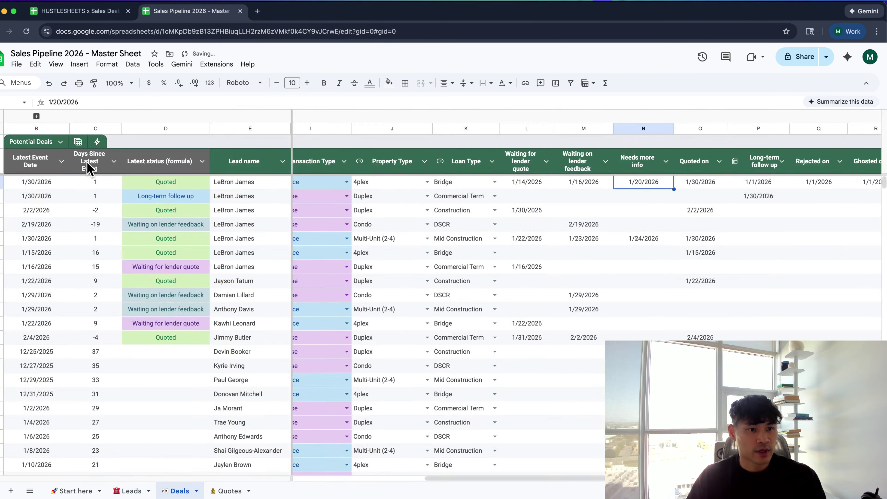
pyautogui.click(56, 124)
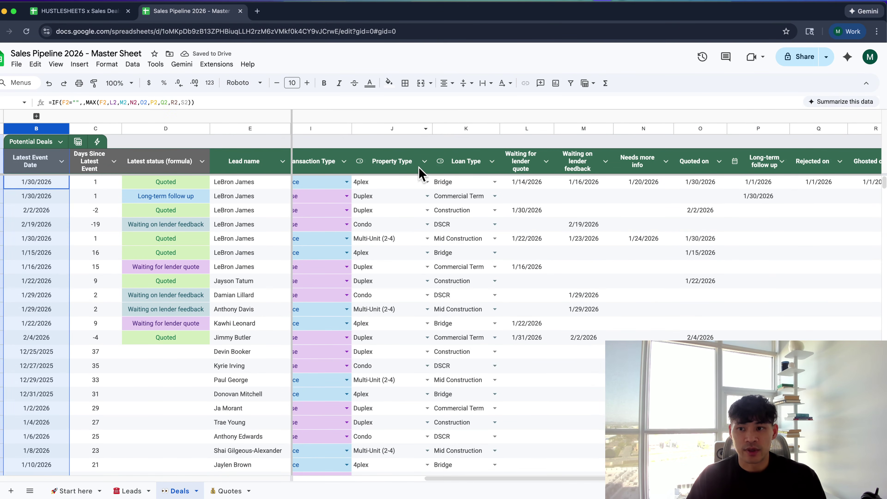
pyautogui.hscroll(10, 422, 171)
pyautogui.click(48, 140)
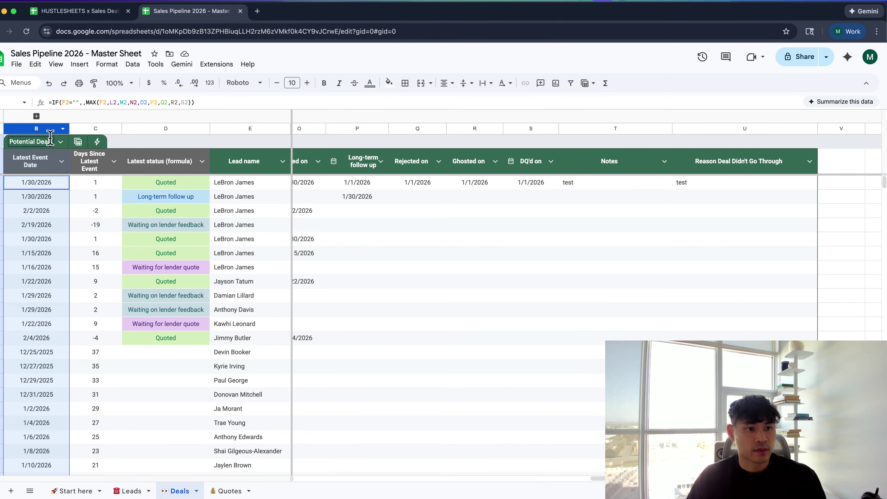
pyautogui.rightClick(49, 137)
pyautogui.press('Escape')
pyautogui.rightClick(47, 130)
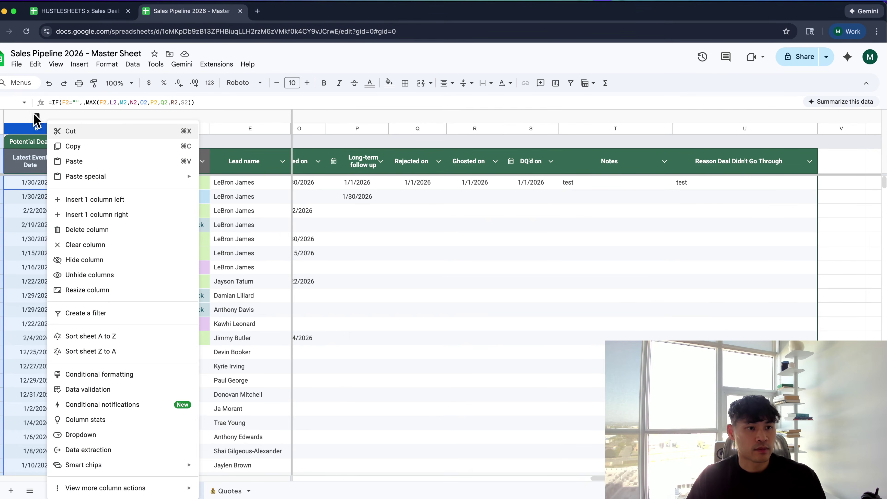
pyautogui.click(36, 116)
# Insert a new first column on Deals headed 'Agent Name'
pyautogui.rightClick(53, 129)
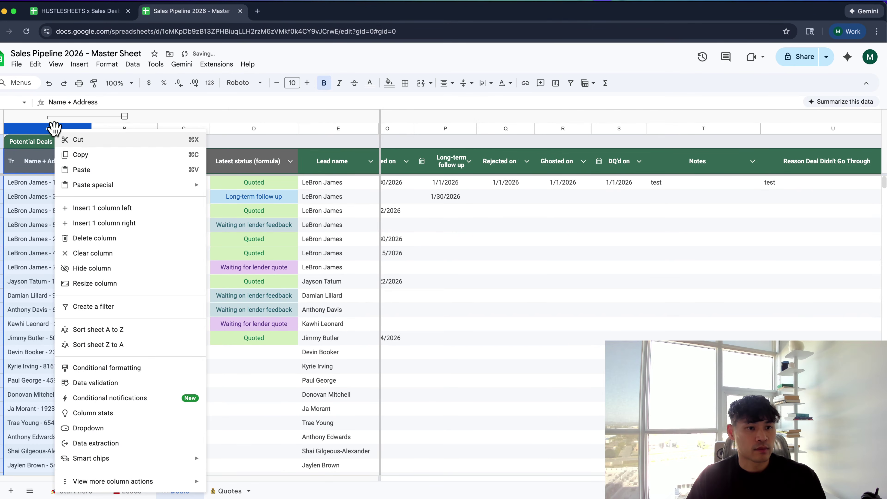
pyautogui.click(102, 206)
pyautogui.click(59, 164)
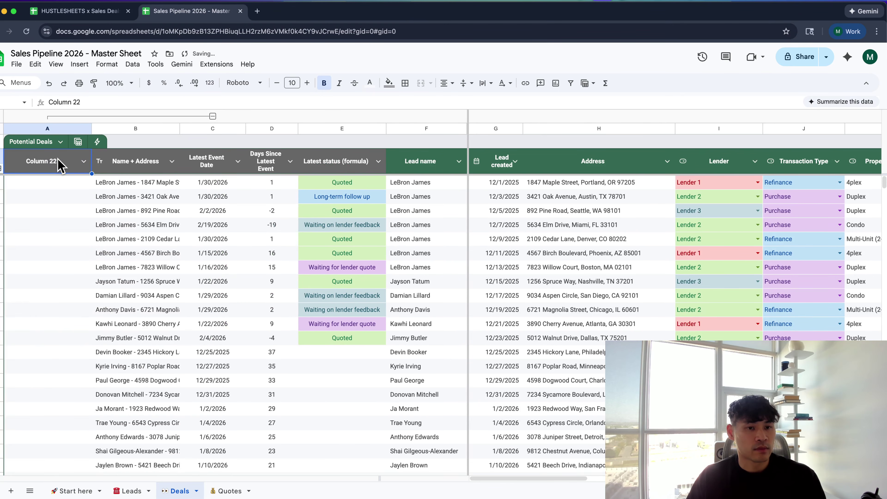
pyautogui.write('Ag')
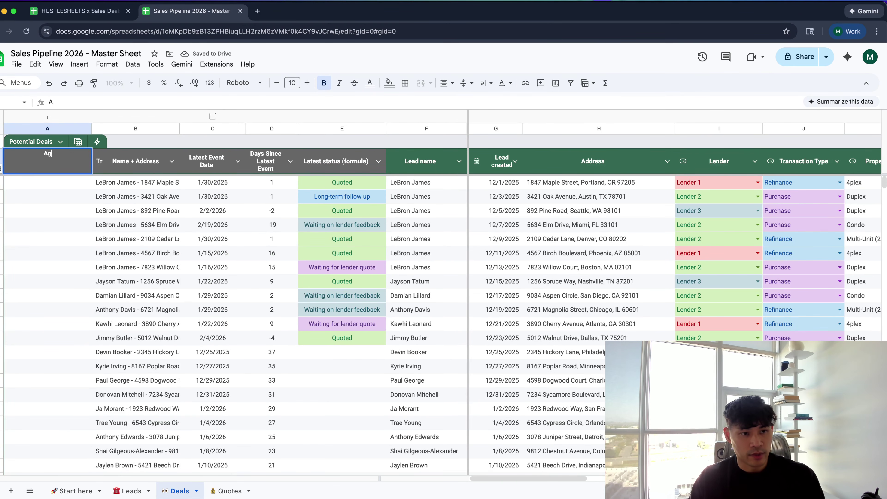
pyautogui.write('ent Name')
pyautogui.press('Tab')
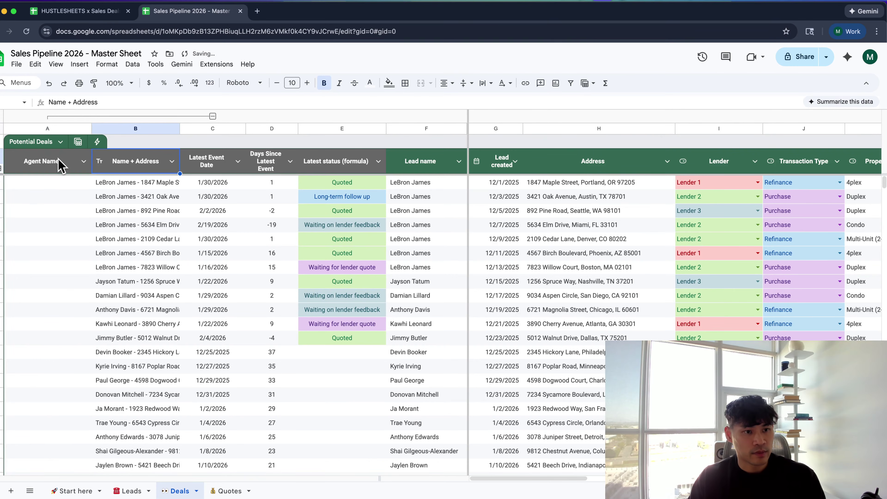
# Paste the IF formula into Deals A2 and change its condition to check F2
pyautogui.click(77, 168)
pyautogui.click(72, 187)
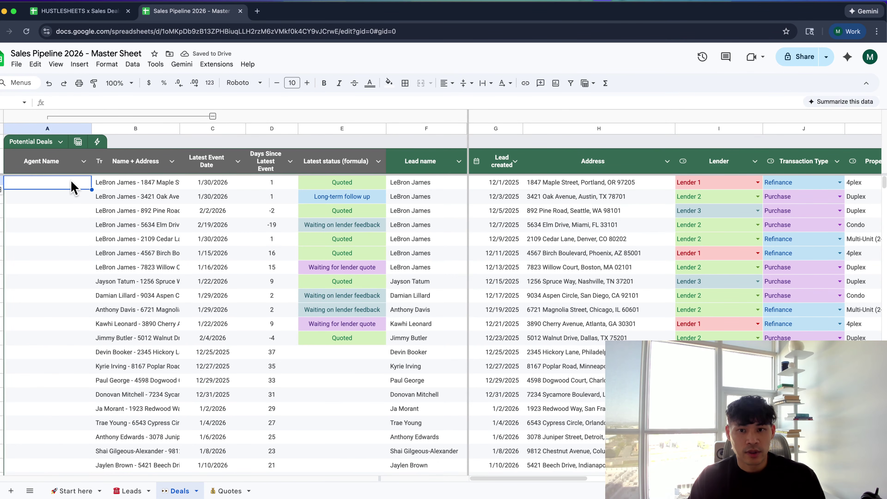
pyautogui.write('=IF(E2="",,(\'🚀 Start here\'!$C$2))')
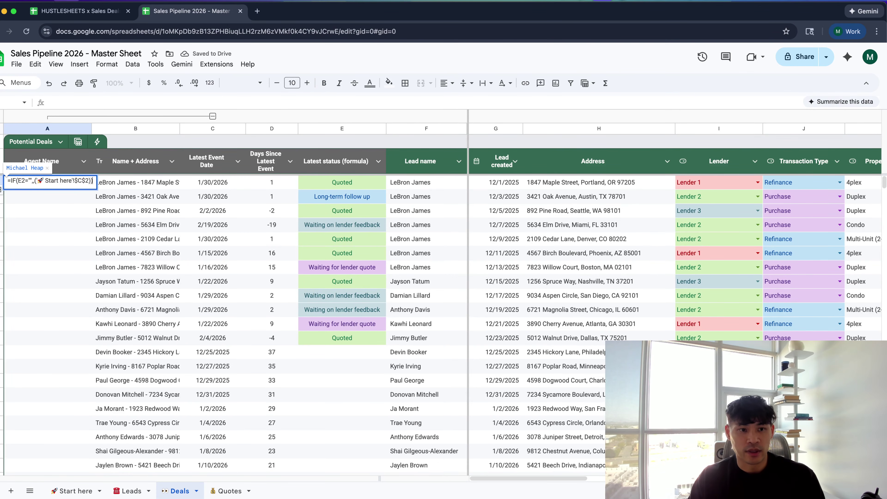
pyautogui.click(33, 181)
pyautogui.write('F')
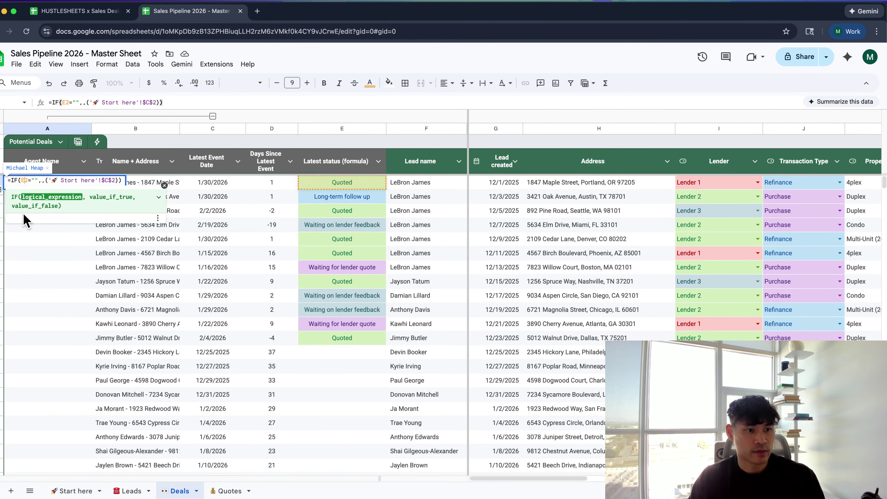
pyautogui.press('Return')
pyautogui.press('Escape')
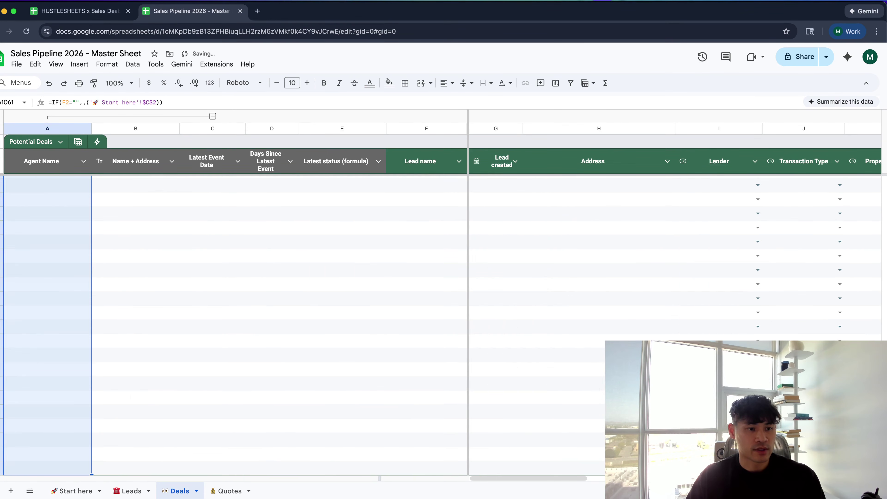
pyautogui.press('super+Tab')
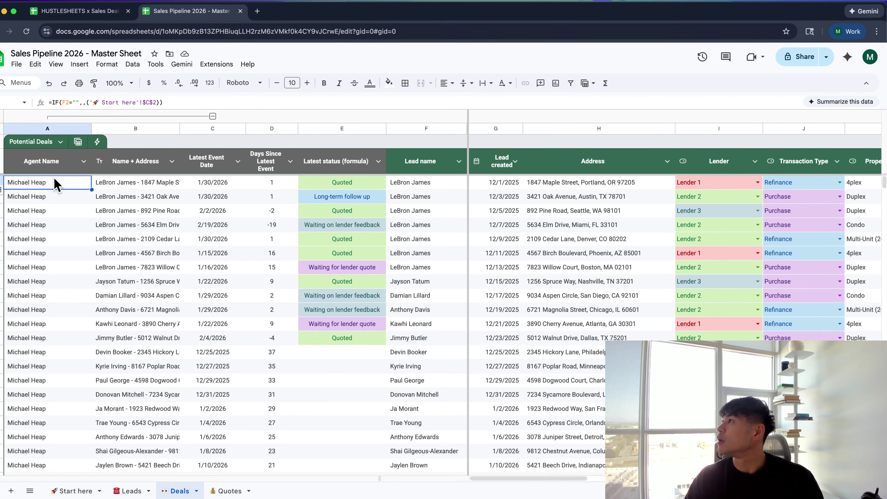
# Check the Agent Name formulas and collapse the first two grouped columns
pyautogui.click(55, 161)
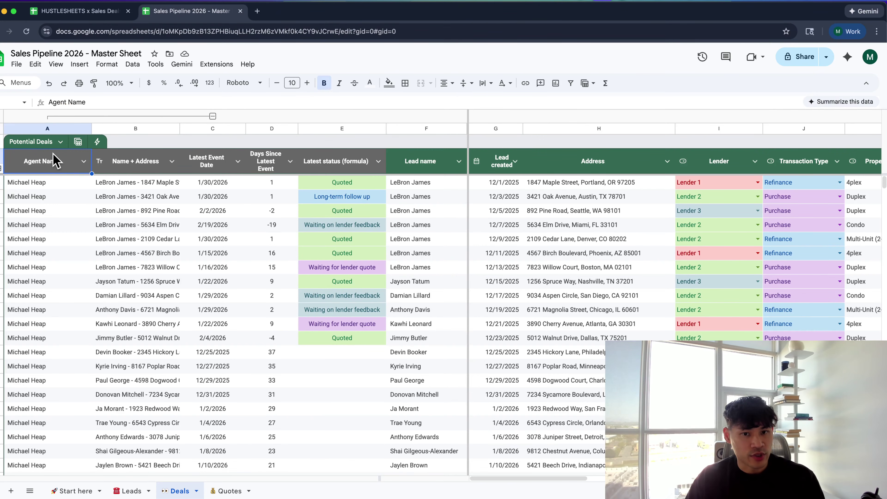
pyautogui.click(41, 128)
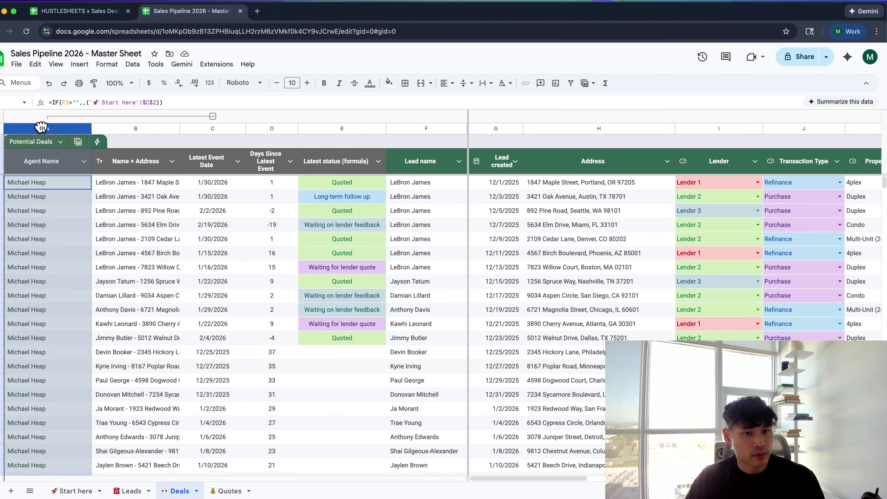
pyautogui.moveTo(41, 128)
pyautogui.mouseDown()
pyautogui.moveTo(283, 145)
pyautogui.moveTo(172, 113)
pyautogui.moveTo(33, 113)
pyautogui.mouseUp()
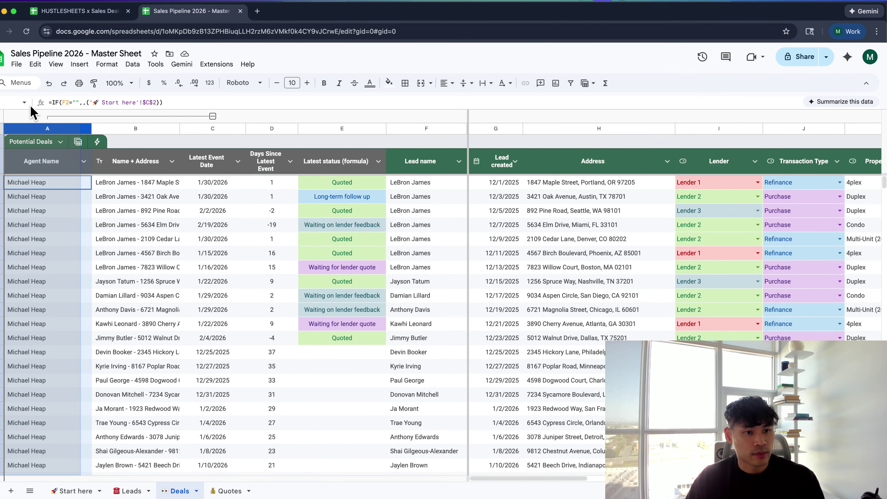
pyautogui.click(58, 162)
pyautogui.click(64, 209)
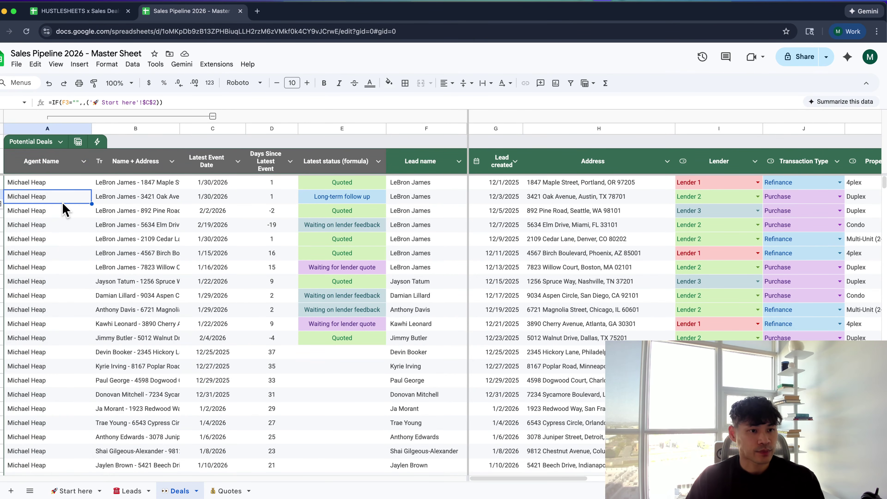
pyautogui.click(213, 116)
pyautogui.click(105, 211)
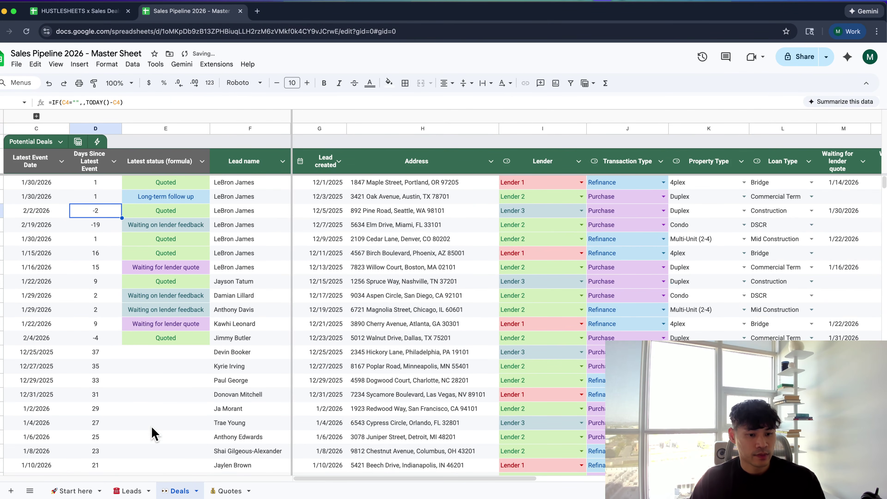
# Enter 'test' in Leads Sponsor Name E2 and narrow the Agent Name column
pyautogui.click(129, 491)
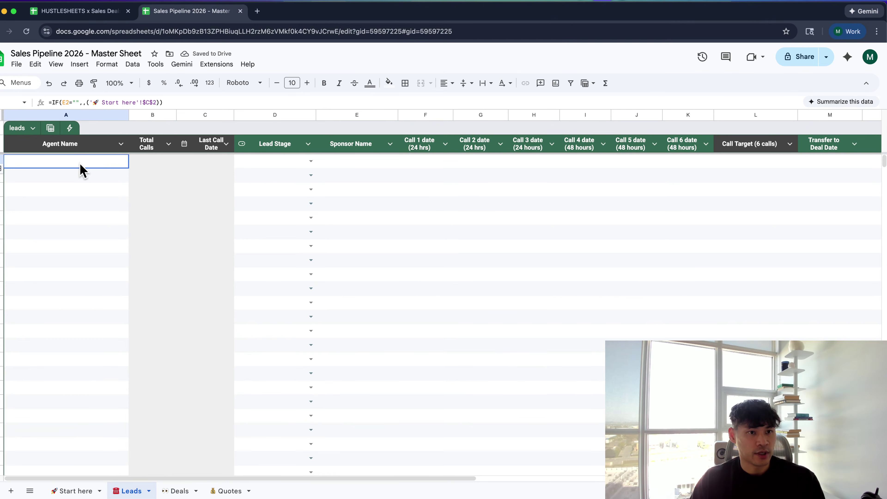
pyautogui.click(357, 165)
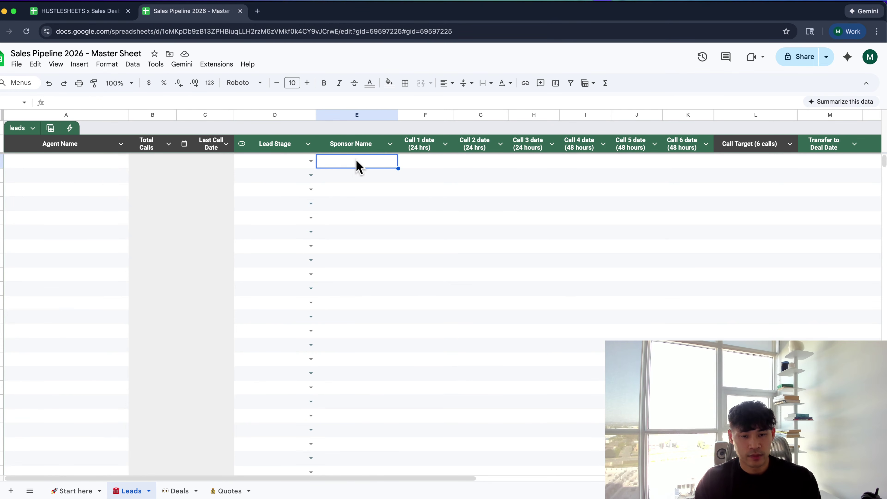
pyautogui.write('test')
pyautogui.press('Return')
pyautogui.click(72, 162)
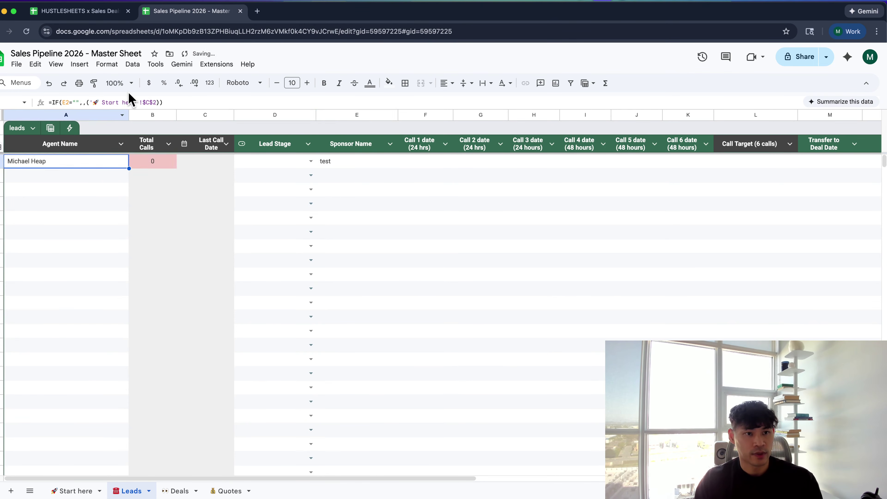
pyautogui.click(125, 114)
pyautogui.moveTo(129, 115); pyautogui.dragTo(97, 114)
pyautogui.click(75, 175)
# Group the Agent Name column and collapse the group to hide it
pyautogui.click(79, 143)
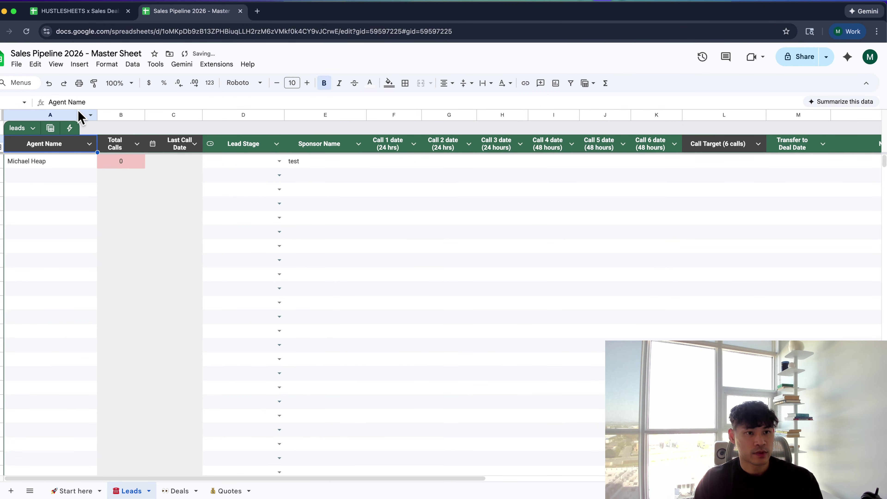
pyautogui.rightClick(73, 115)
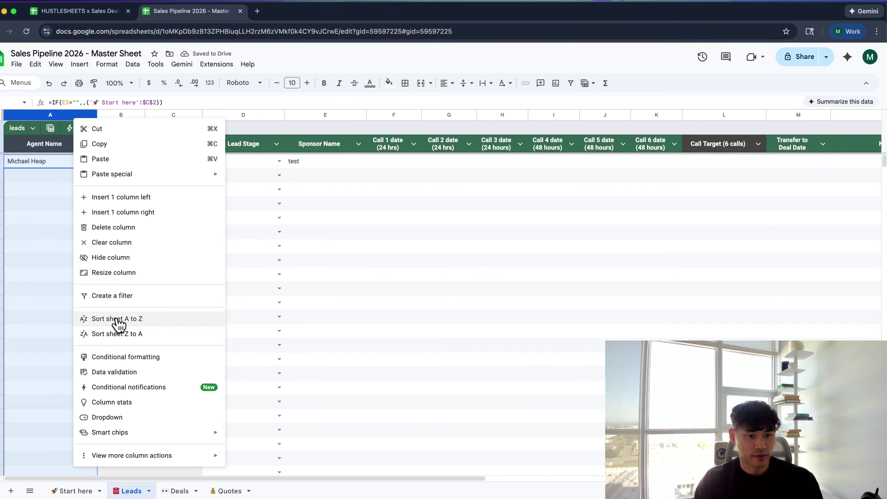
pyautogui.click(38, 336)
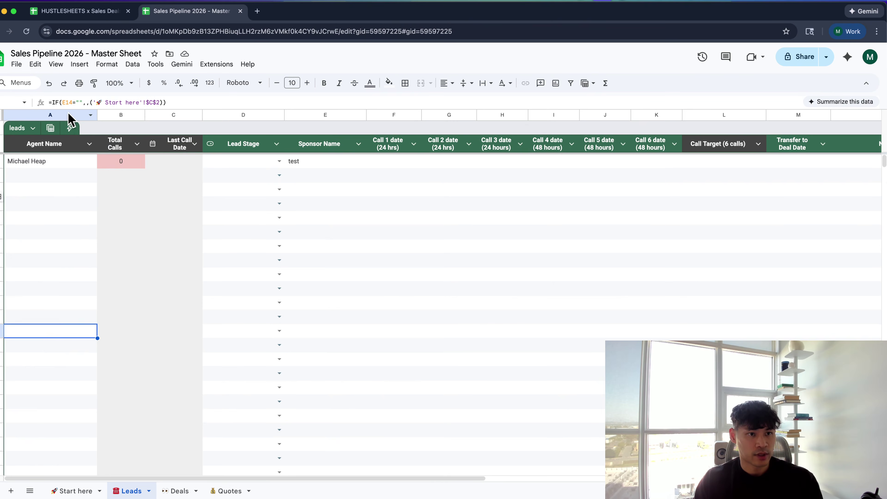
pyautogui.rightClick(67, 114)
pyautogui.moveTo(117, 451)
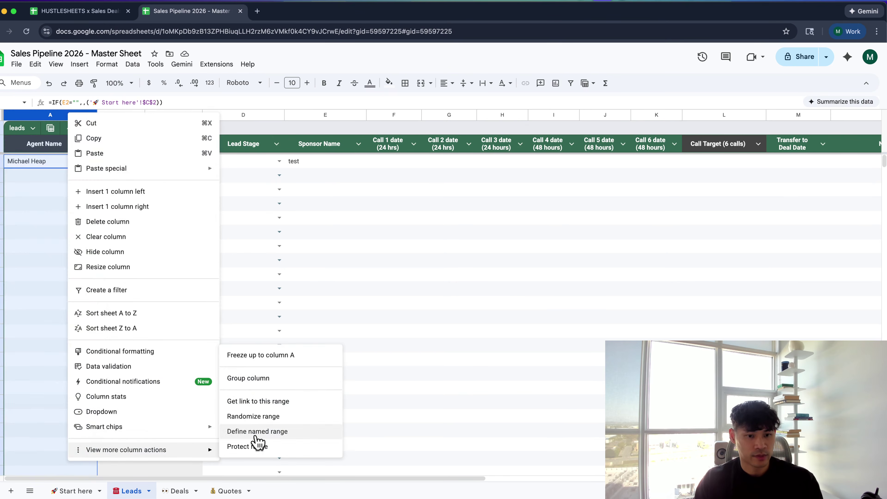
pyautogui.click(265, 379)
pyautogui.click(121, 116)
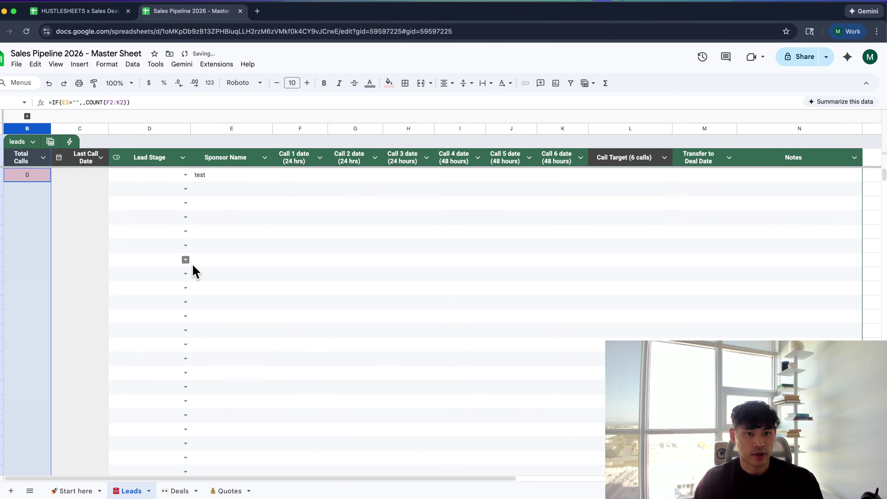
pyautogui.click(252, 264)
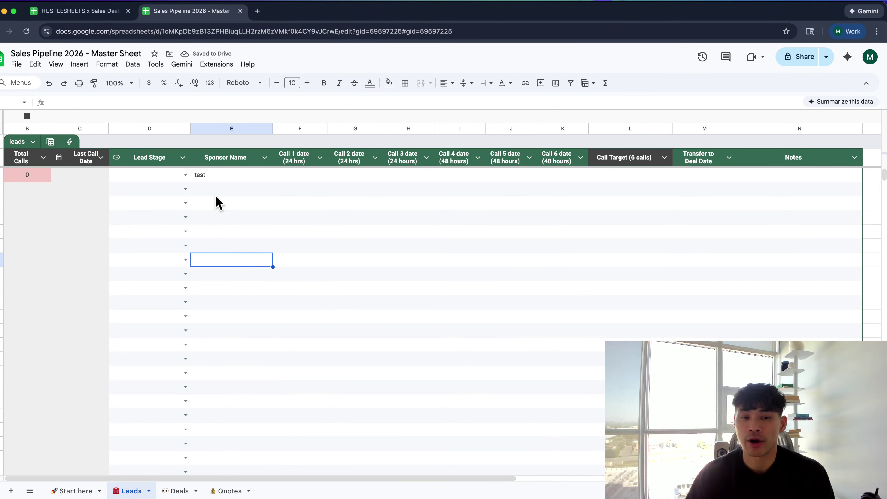
# Delete the 'test' entry from Leads Sponsor Name E2
pyautogui.click(206, 176)
pyautogui.press('BackSpace')
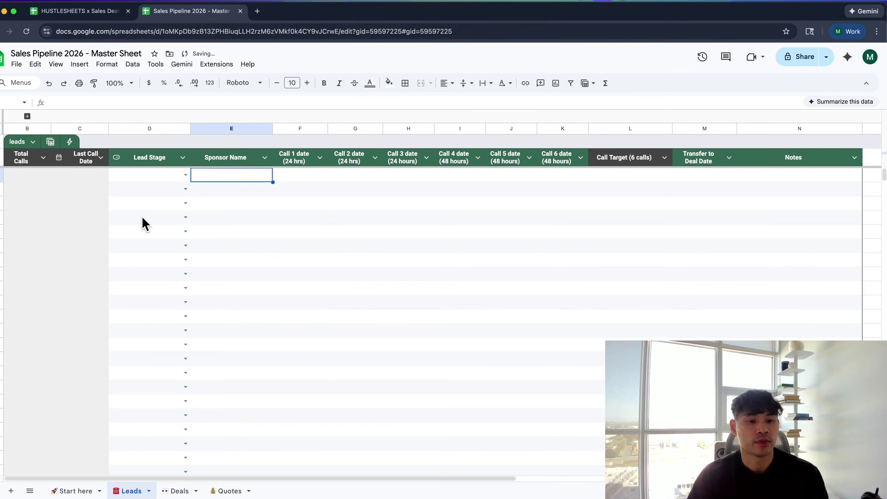
pyautogui.scroll(-1, 149, 327)
# Check the Deals and Leads sheets, ending on the Quotes sheet
pyautogui.click(178, 491)
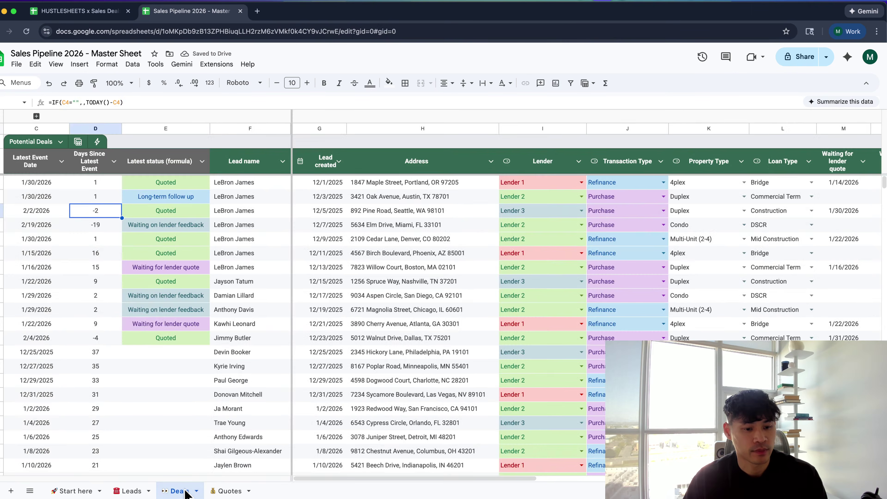
pyautogui.click(229, 490)
pyautogui.click(168, 491)
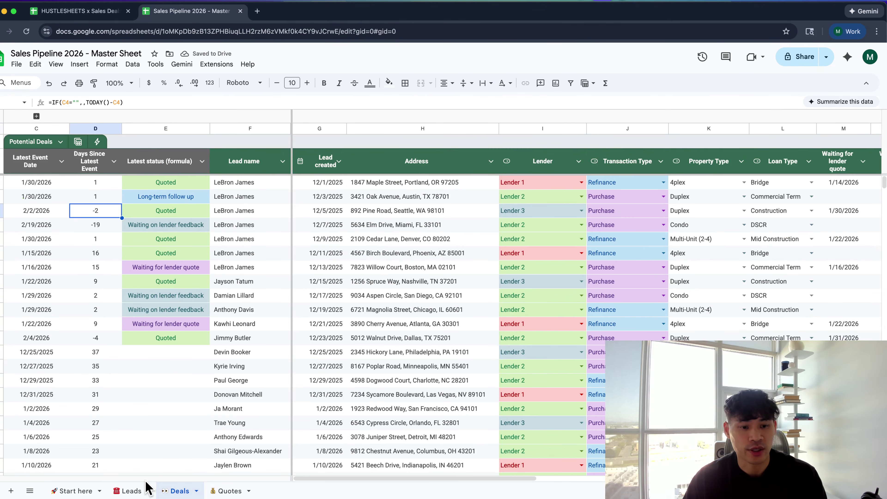
pyautogui.click(136, 491)
pyautogui.click(176, 491)
pyautogui.click(229, 491)
pyautogui.click(188, 349)
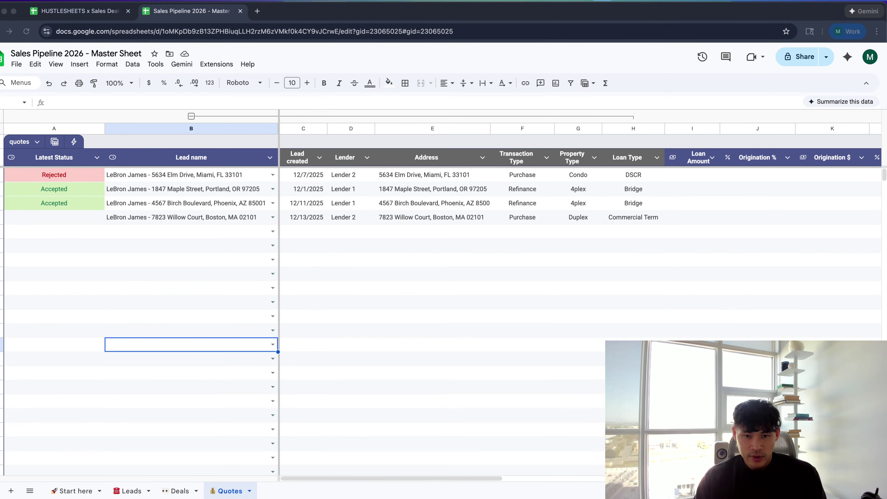
# Copy the master spreadsheet as 'Sales Pipeline 2026 - Agent 1' and open it
pyautogui.click(582, 208)
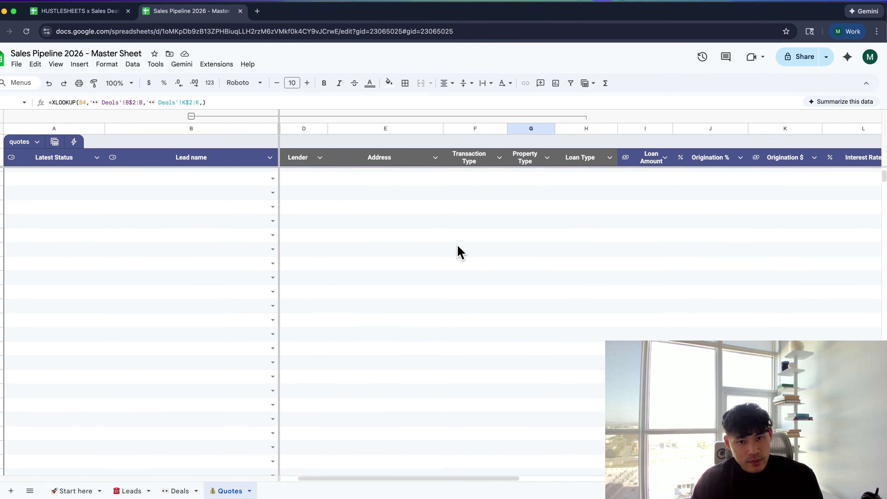
pyautogui.click(214, 248)
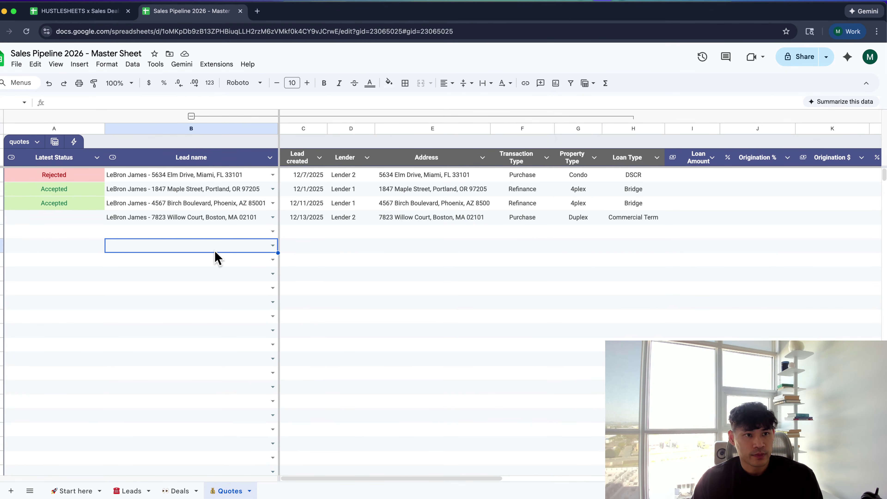
pyautogui.click(17, 65)
pyautogui.click(48, 126)
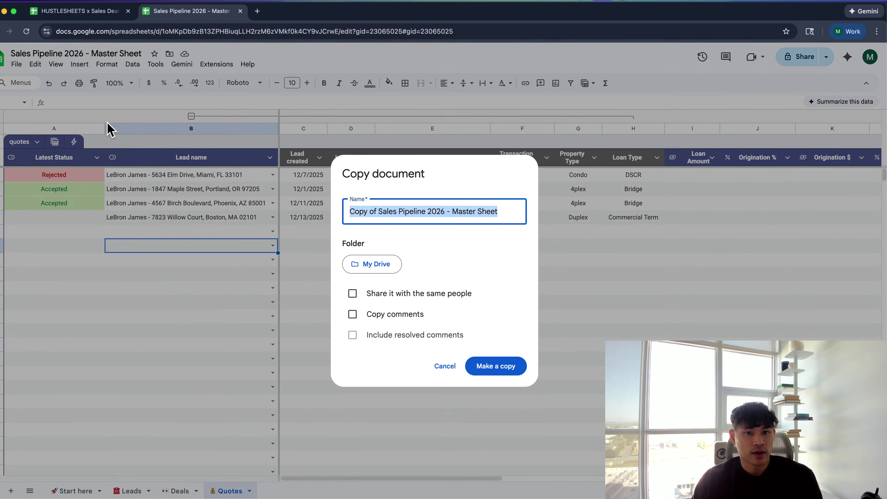
pyautogui.click(375, 214)
pyautogui.press('super+BackSpace')
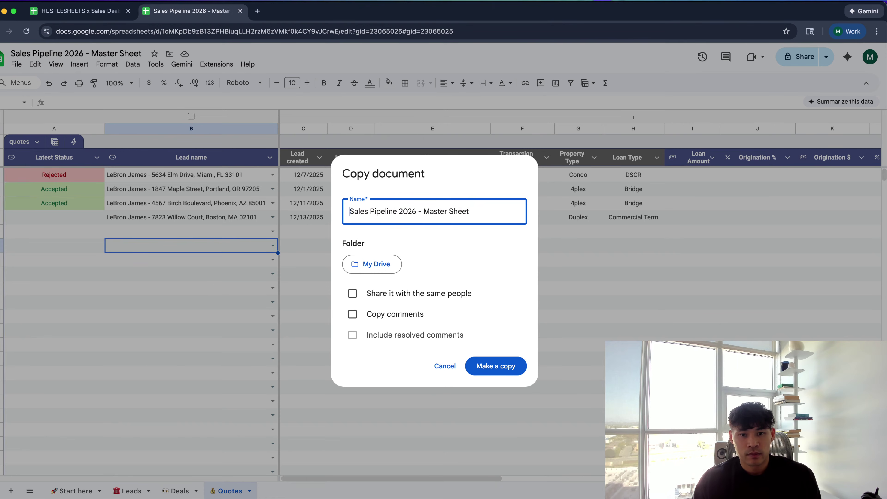
pyautogui.hotkey('alt', 'BackSpace')
pyautogui.hotkey('alt', 'BackSpace')
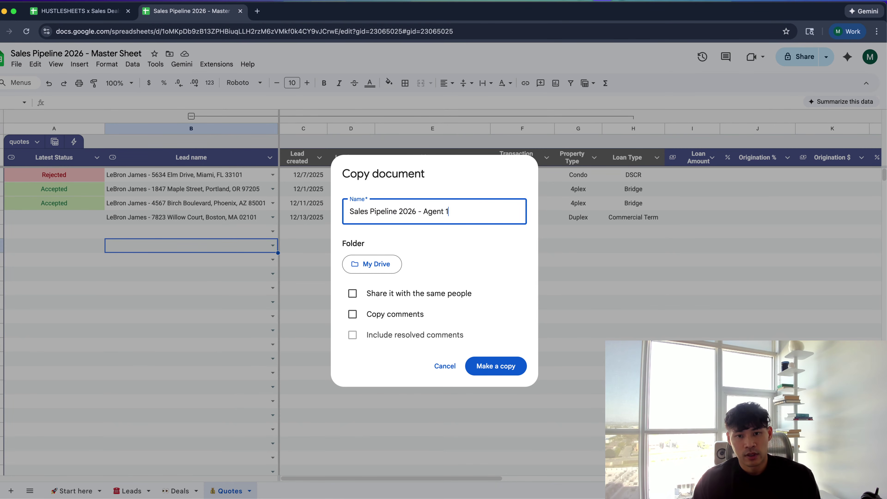
pyautogui.click(495, 366)
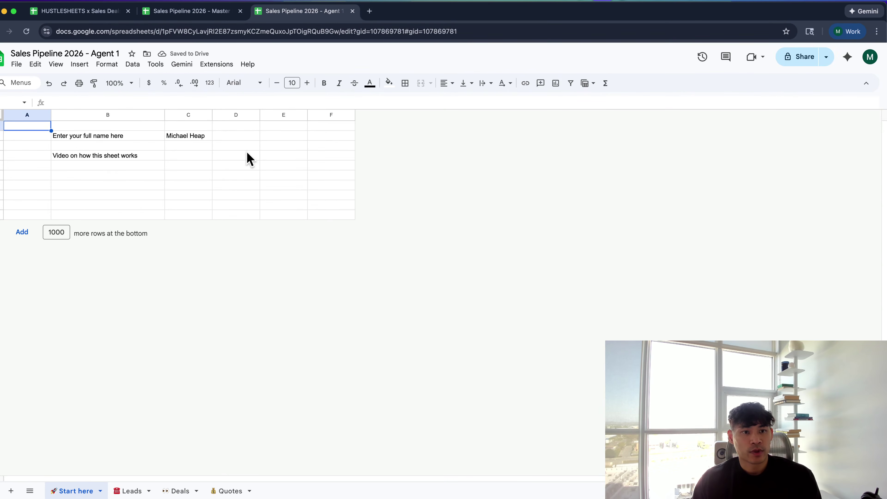
pyautogui.click(196, 137)
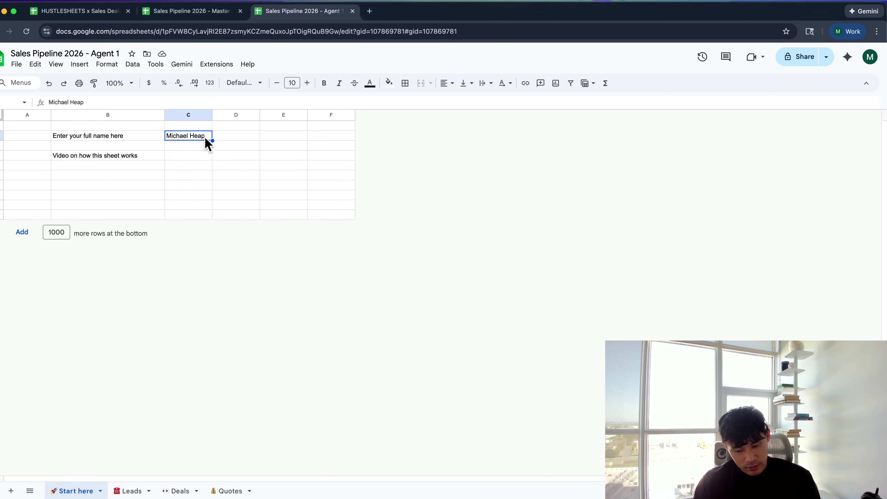
# Type the new agent's full name into the Start here name cell
pyautogui.write('Harry P')
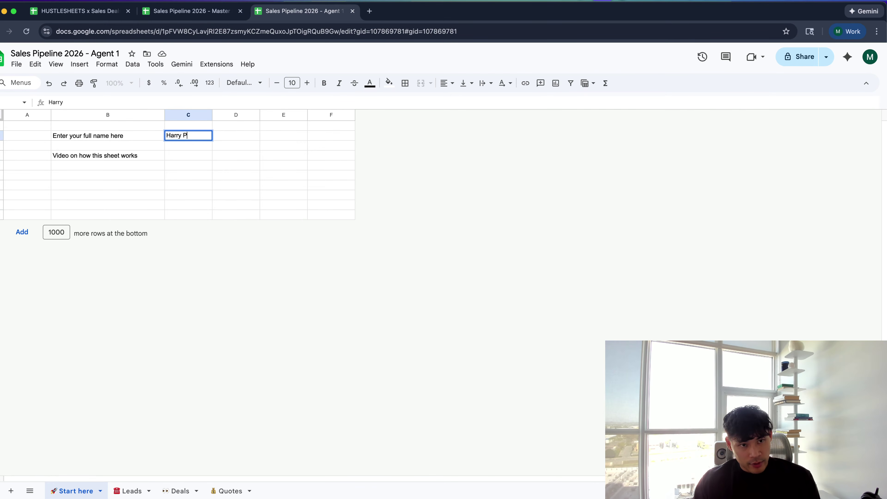
pyautogui.write('otter')
pyautogui.press('Return')
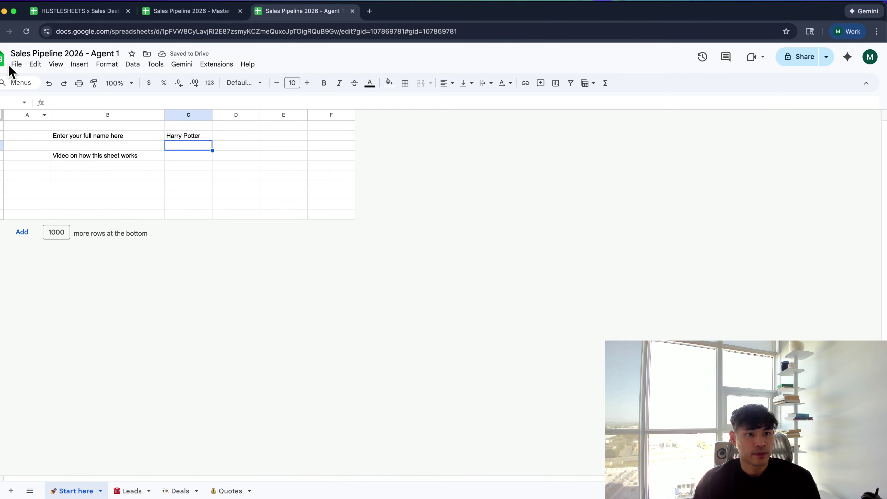
# Copy the Agent 1 spreadsheet as 'Sales Pipeline 2026 - Agent 2'
pyautogui.click(16, 64)
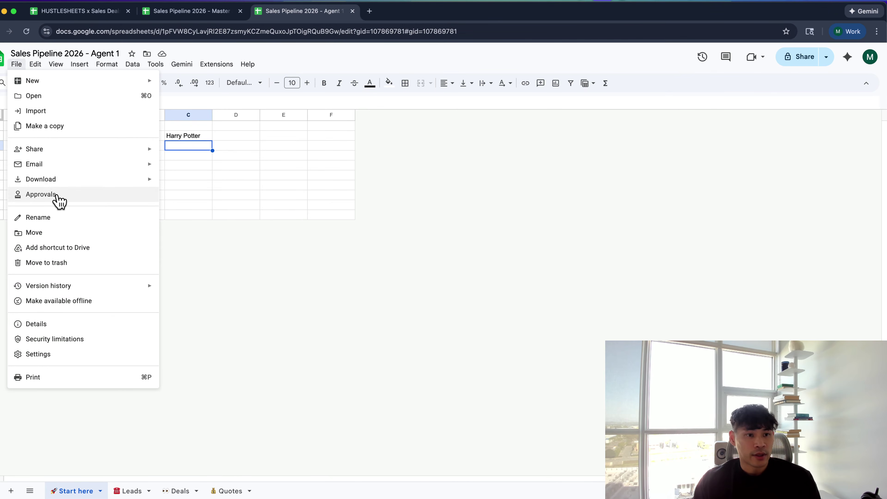
pyautogui.click(58, 128)
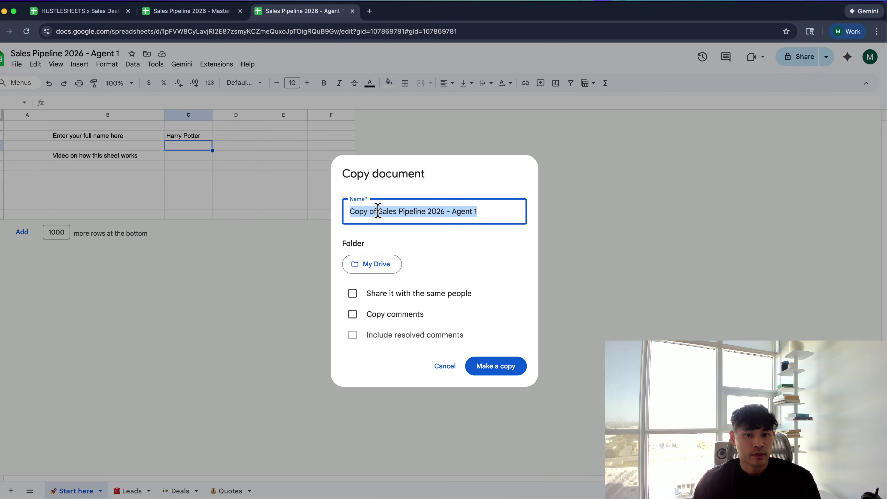
pyautogui.click(382, 212)
pyautogui.press('super+BackSpace')
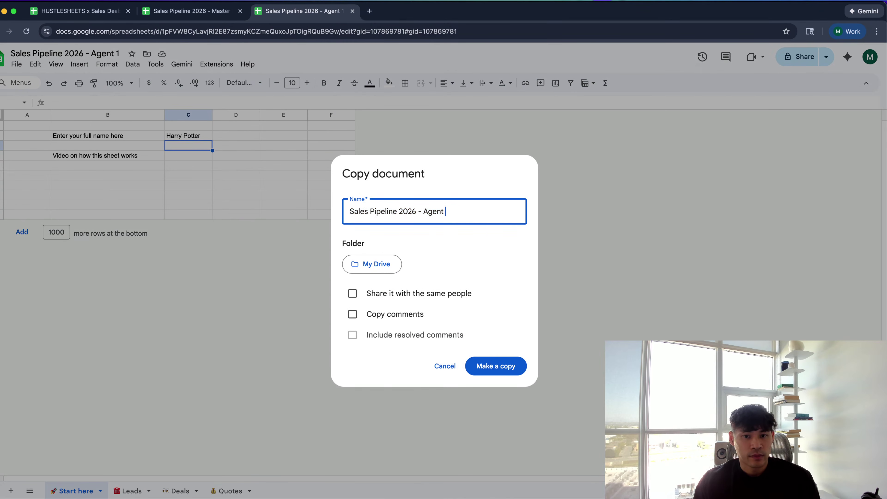
pyautogui.write('2')
pyautogui.click(482, 366)
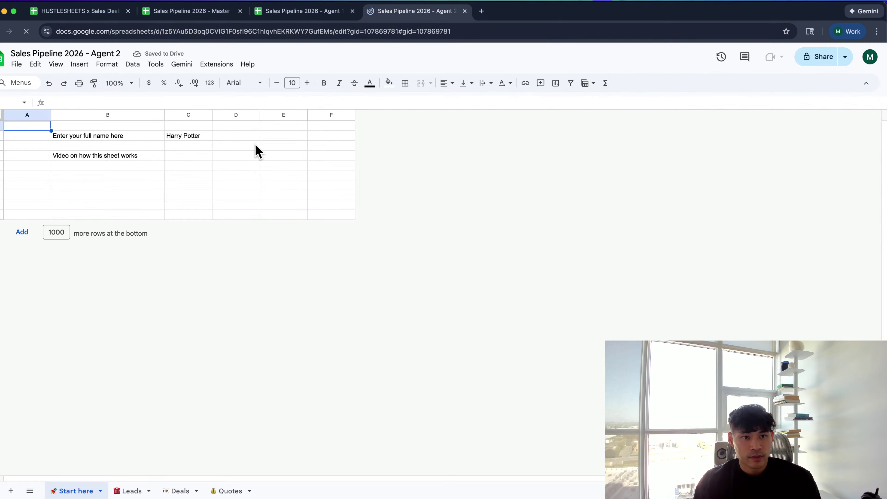
# Enter the rep's full name in C3, autofit column C, and return to the Master Sheet
pyautogui.click(204, 138)
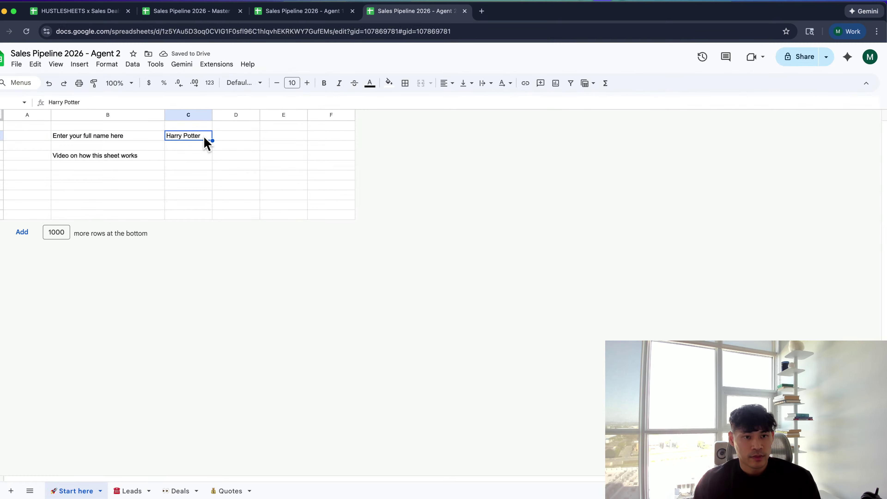
pyautogui.write('Hermio')
pyautogui.press('BackSpace')
pyautogui.write('ione G')
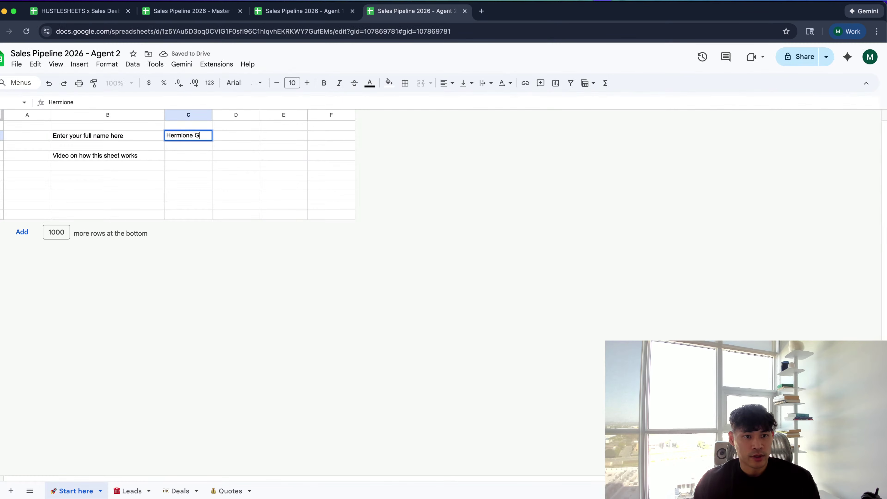
pyautogui.write('ranger')
pyautogui.press('Return')
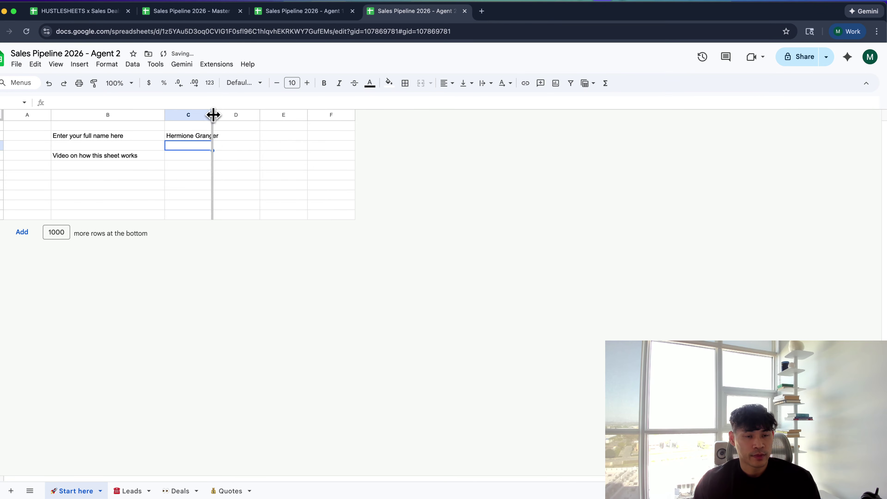
pyautogui.doubleClick(213, 114)
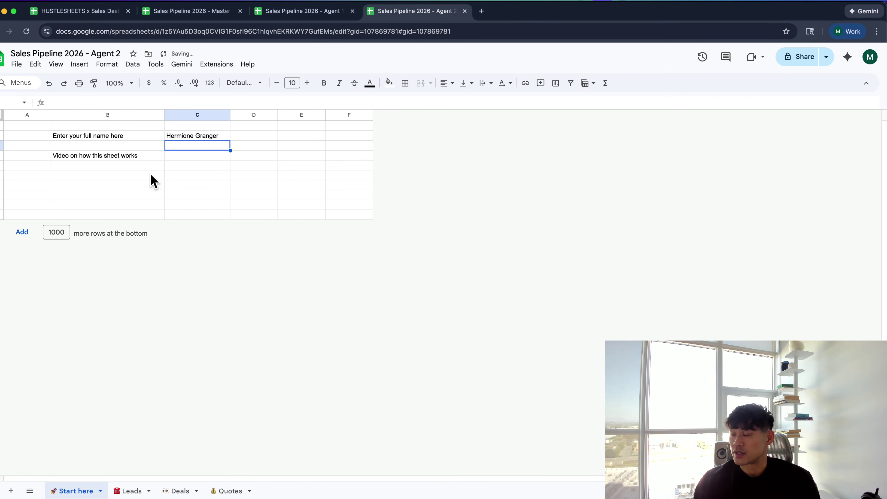
pyautogui.click(247, 197)
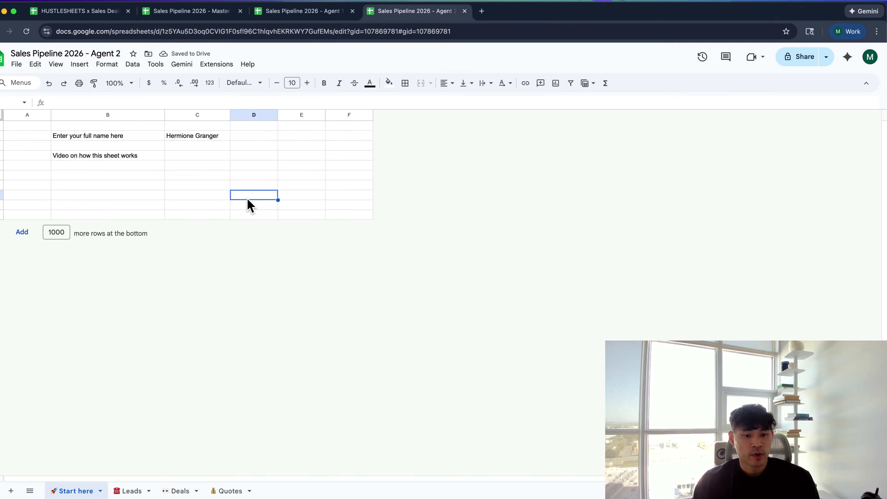
pyautogui.hotkey('ctrl', 'shift', 'Tab')
pyautogui.hotkey('ctrl', 'shift', 'Tab')
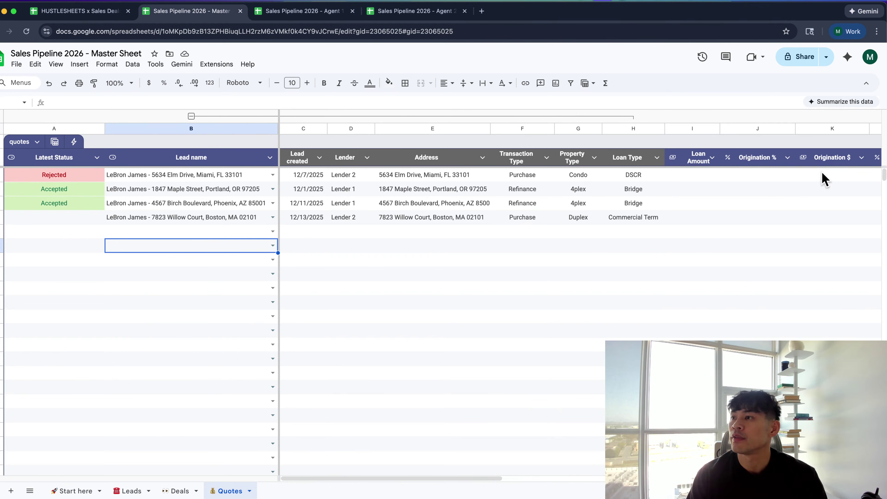
# Copy the Agent 2 spreadsheet as 'Sales Pipeline 2026 - Agent 3'
pyautogui.click(176, 205)
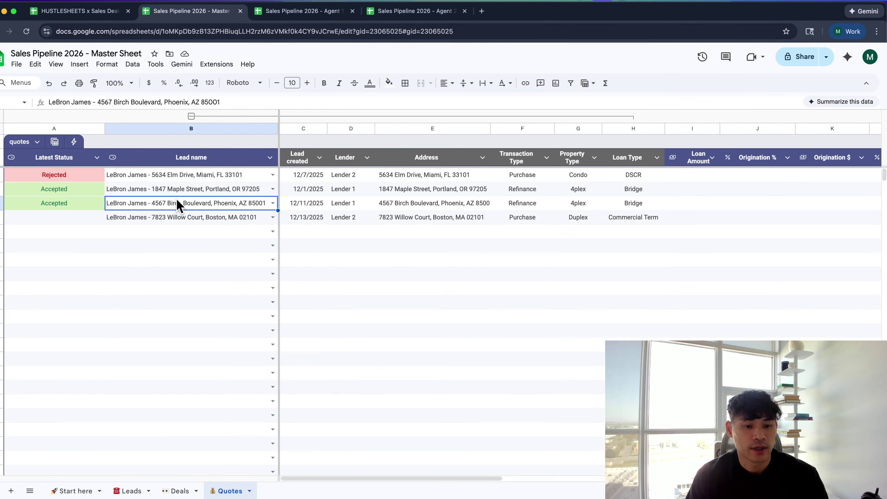
pyautogui.click(276, 12)
pyautogui.click(206, 14)
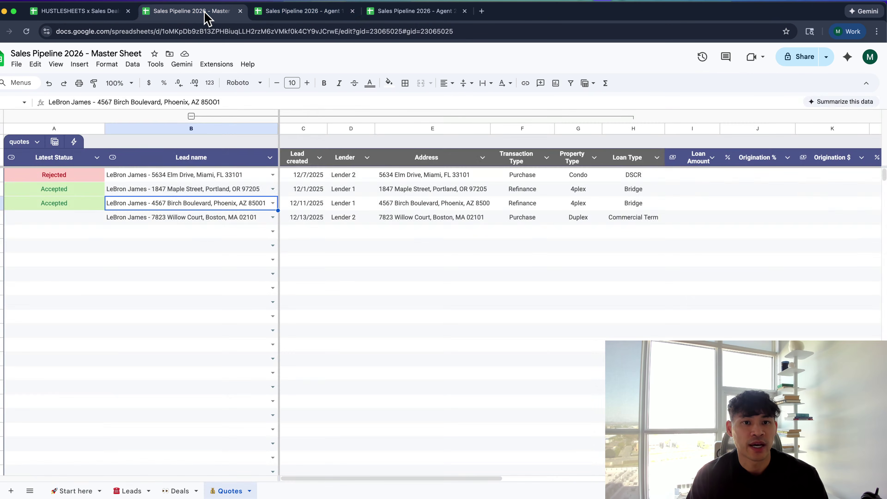
pyautogui.click(287, 12)
pyautogui.click(402, 13)
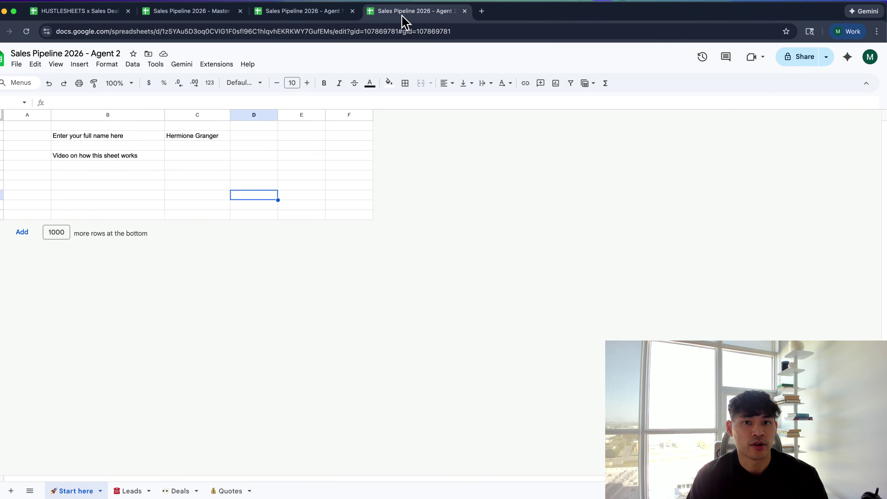
pyautogui.click(25, 67)
pyautogui.click(60, 126)
pyautogui.click(380, 209)
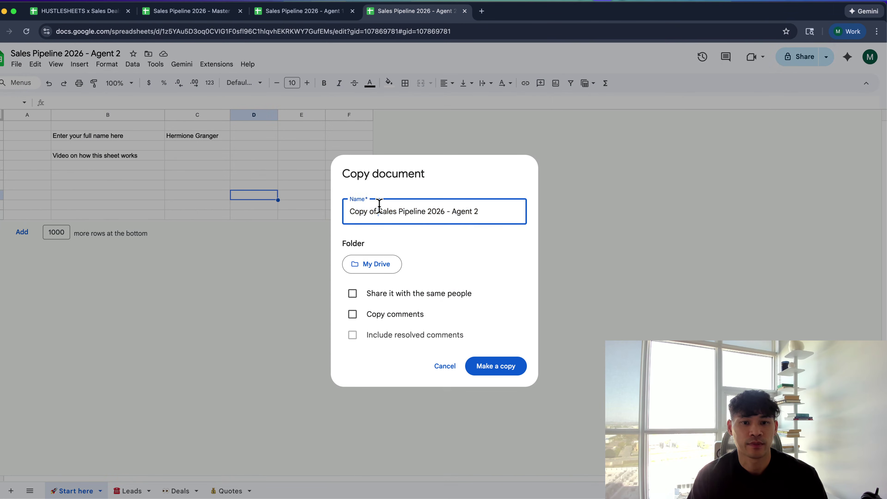
pyautogui.press('super+BackSpace')
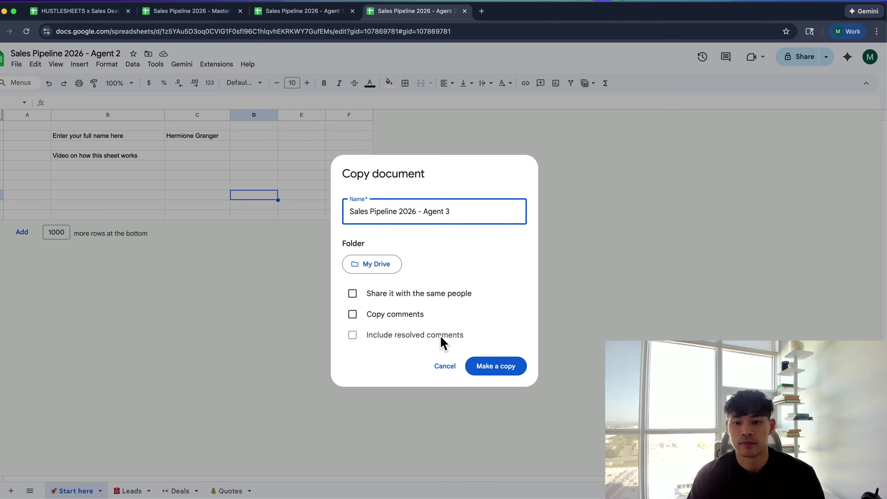
pyautogui.click(503, 369)
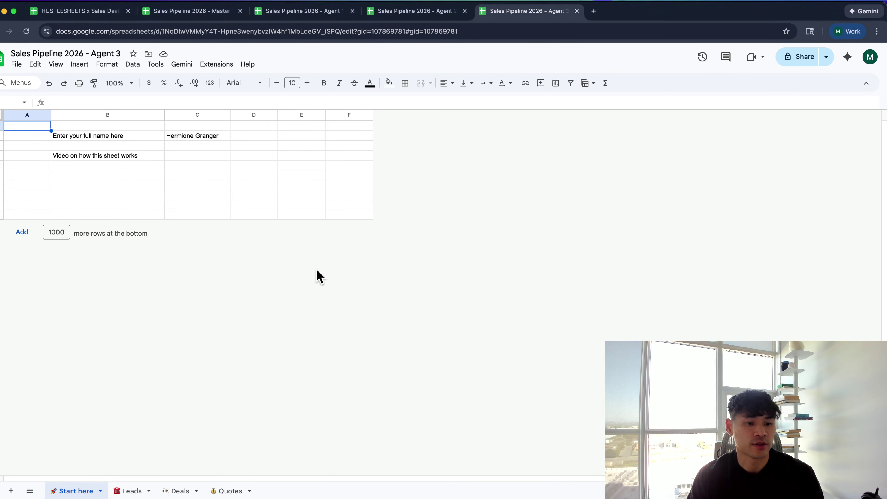
# Return from the Agent 3 copy to the Master Sheet's Quotes tab
pyautogui.click(274, 157)
pyautogui.hotkey('ctrl', 'shift', 'Tab')
pyautogui.hotkey('ctrl', 'shift', 'Tab')
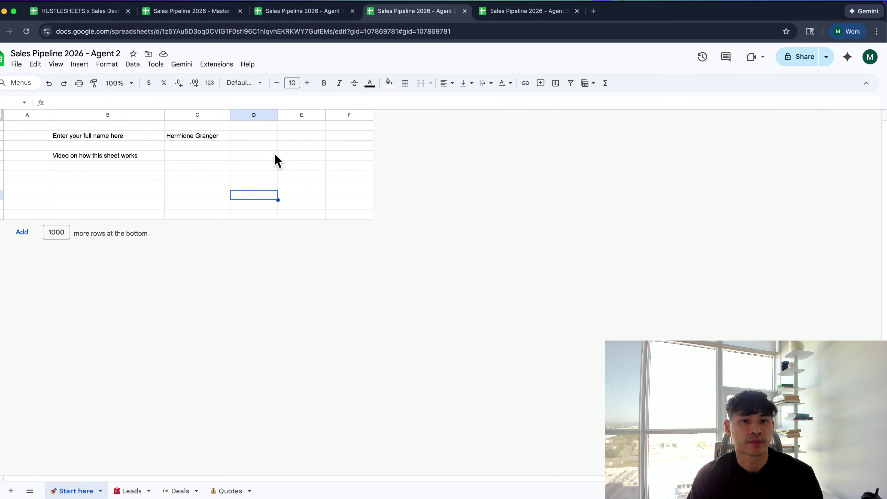
pyautogui.hotkey('ctrl', 'shift', 'Tab')
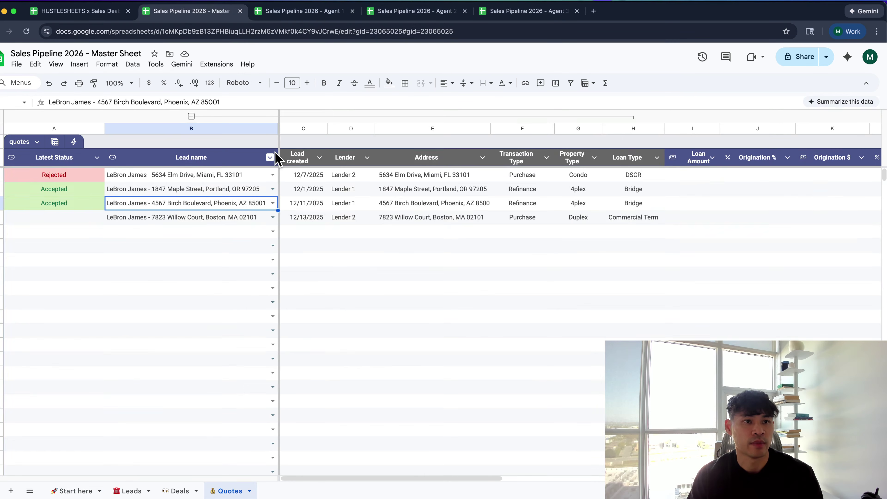
pyautogui.hotkey('ctrl', 'Tab')
pyautogui.hotkey('ctrl', 'Tab')
pyautogui.hotkey('ctrl', 'Tab')
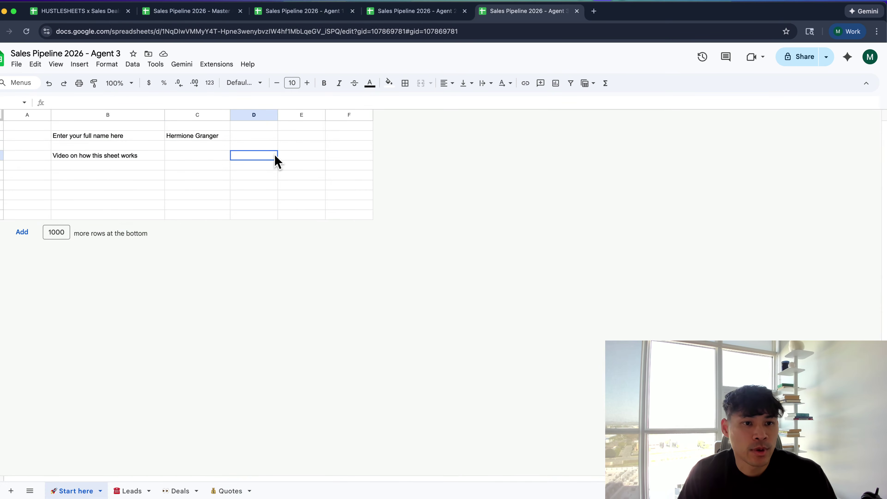
pyautogui.hotkey('ctrl', 'shift', 'Tab')
pyautogui.hotkey('ctrl', 'shift', 'Tab')
pyautogui.hotkey('ctrl', 'shift', 'Tab')
pyautogui.click(224, 192)
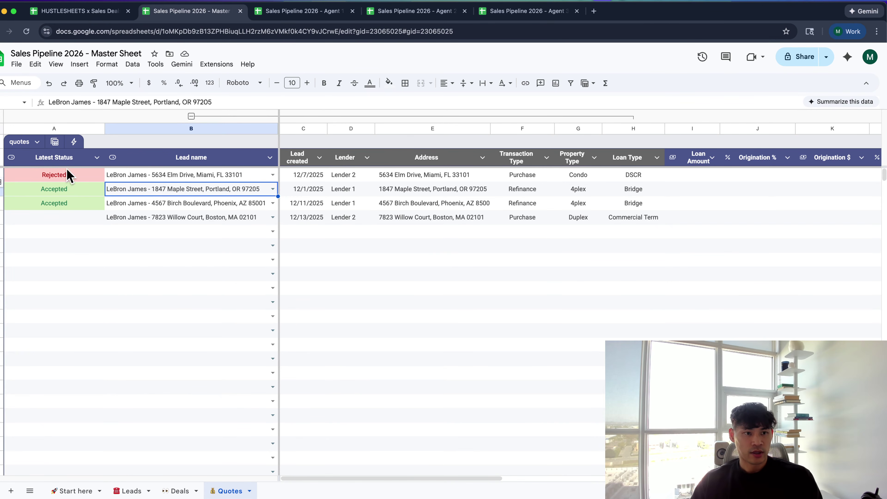
# Clear the sample quote data from A2 through U1000 on the Quotes sheet
pyautogui.click(69, 176)
pyautogui.press('super+shift+Right')
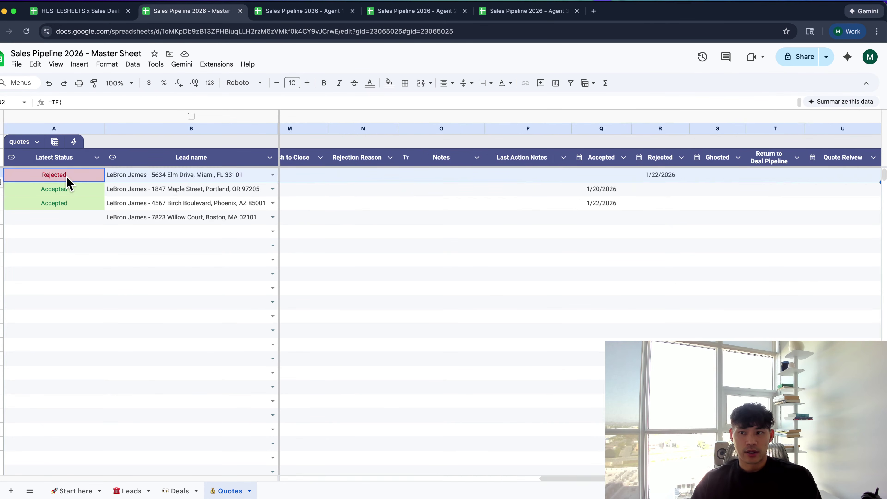
pyautogui.press('super+shift+Down')
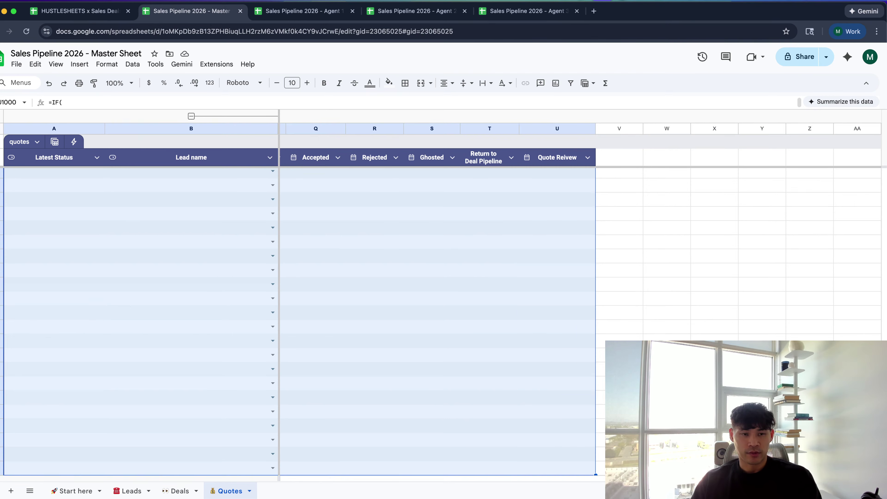
pyautogui.press('Delete')
pyautogui.hscroll(-3, 149, 214)
pyautogui.click(190, 319)
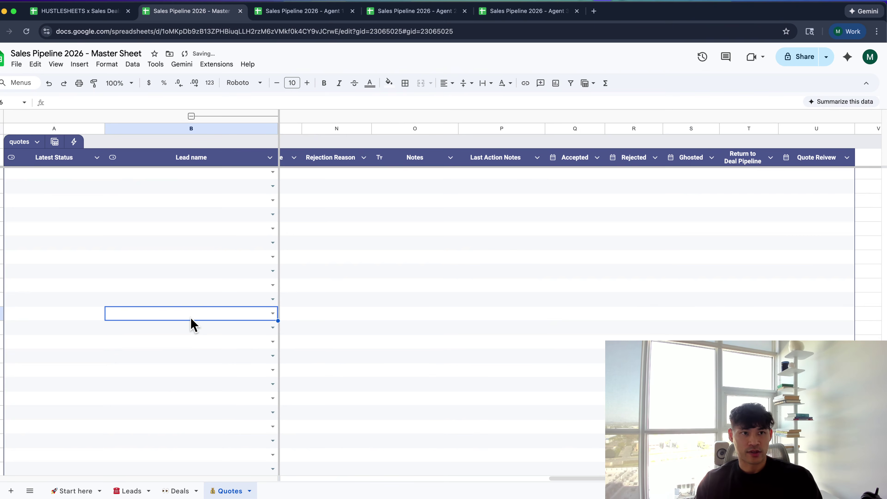
# Search YouTube for "combine google sheets" and place the results window over the spreadsheet
pyautogui.press('super+t')
pyautogui.write('yo')
pyautogui.click(153, 63)
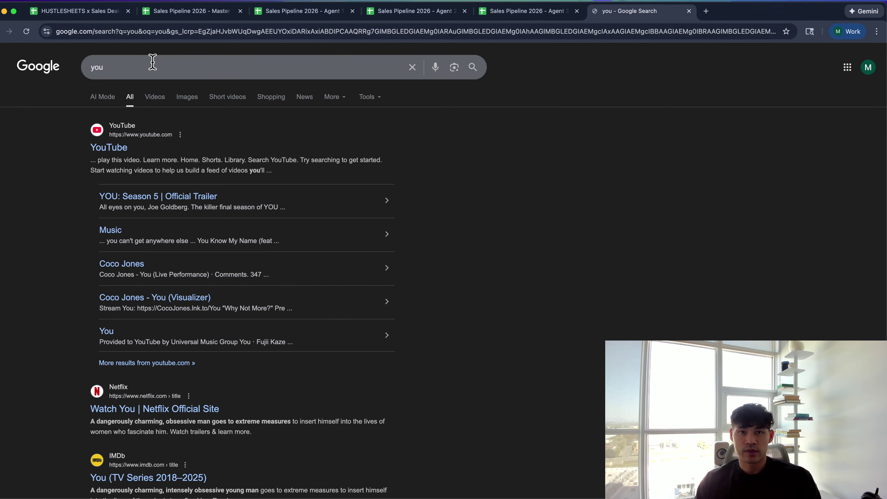
pyautogui.press('super+w')
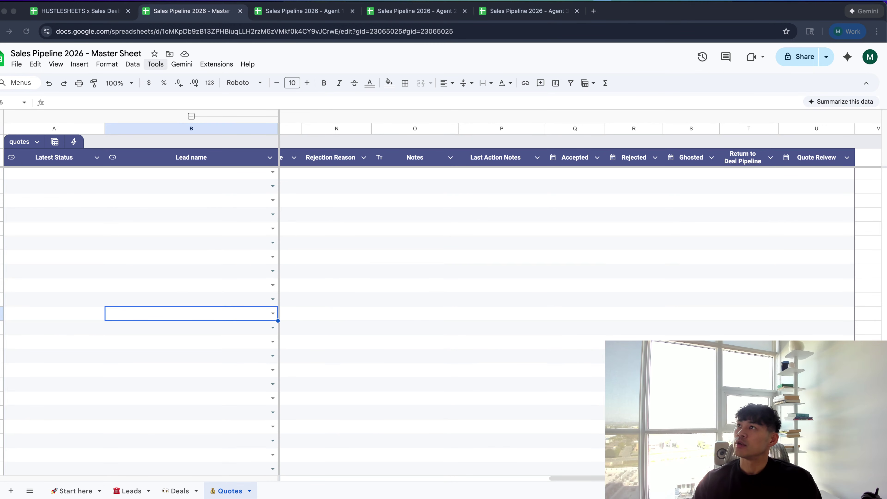
pyautogui.moveTo(742, 16); pyautogui.dragTo(418, 43)
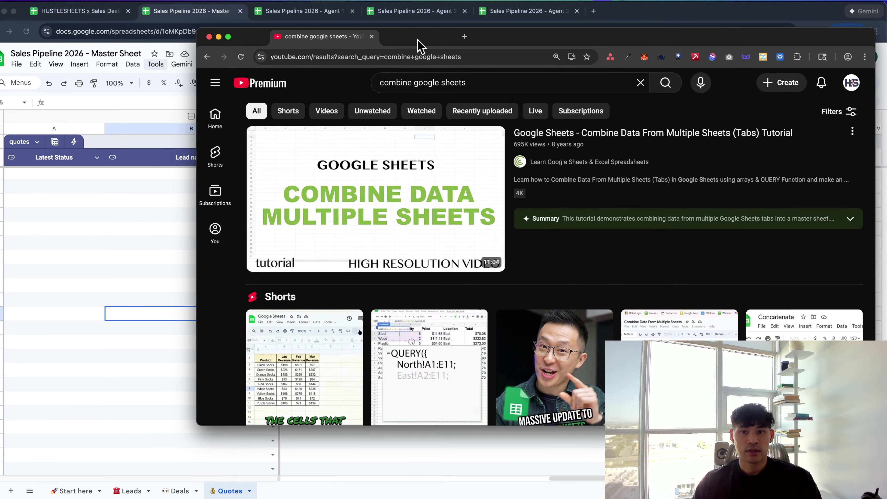
pyautogui.doubleClick(418, 44)
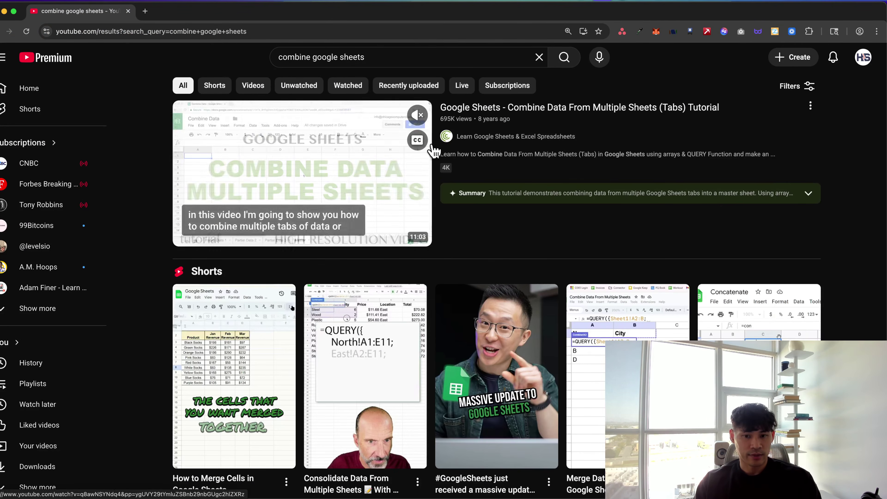
pyautogui.scroll(-7, 429, 150)
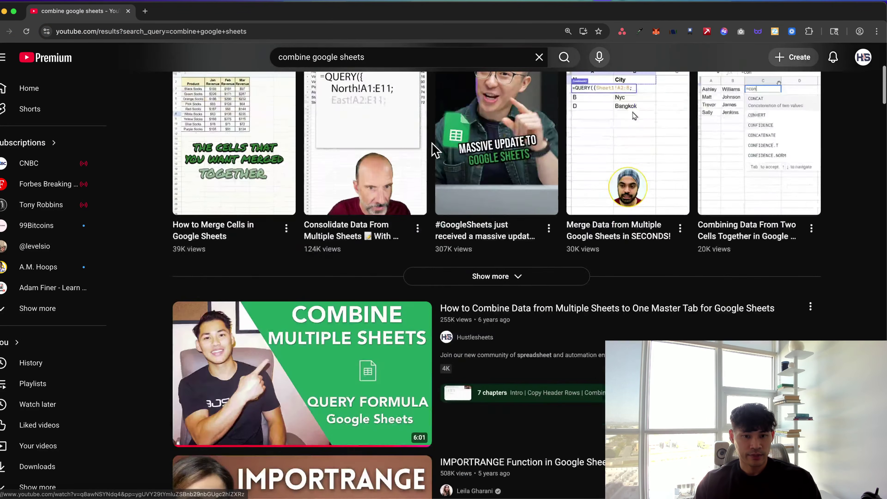
pyautogui.click(294, 343)
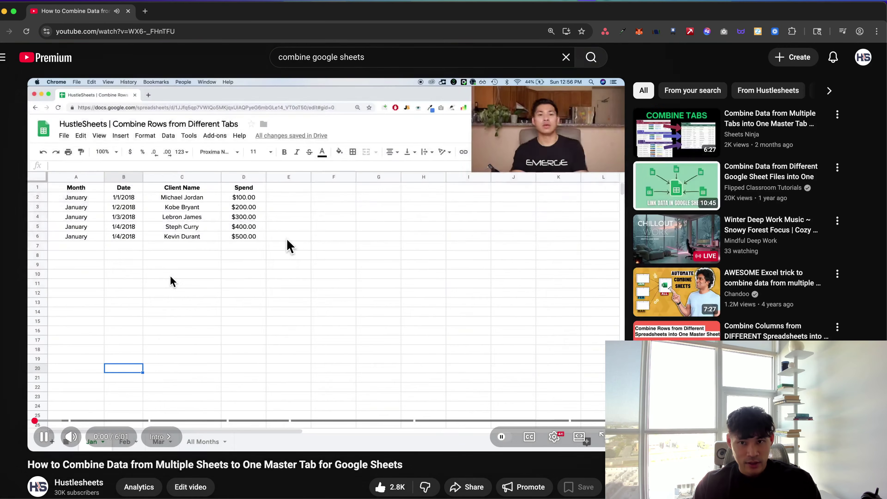
pyautogui.click(289, 246)
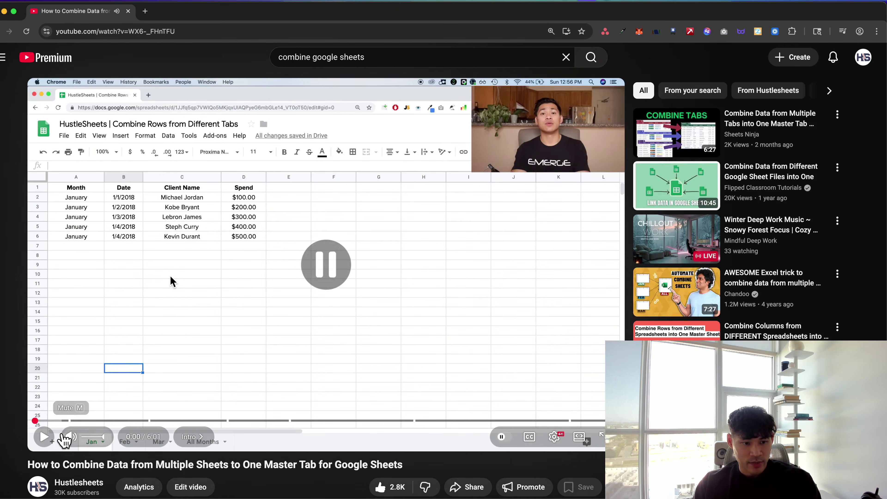
pyautogui.click(110, 420)
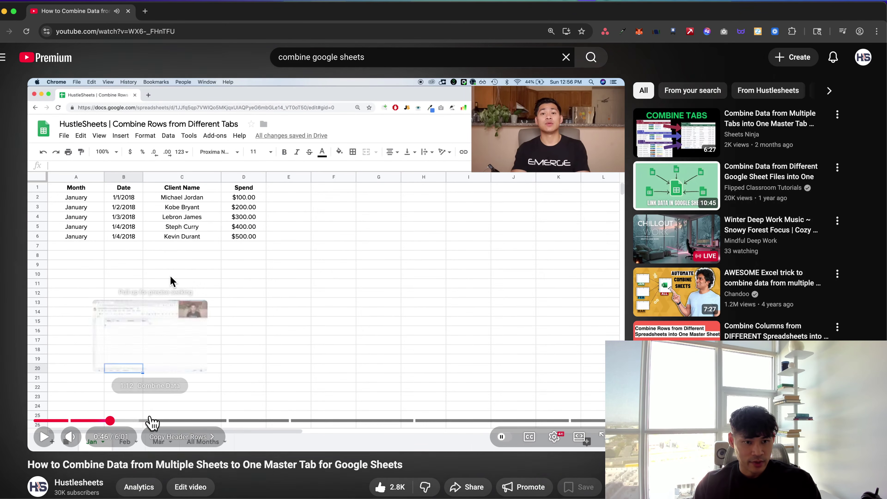
pyautogui.press('space')
pyautogui.scroll(-2, 180, 445)
pyautogui.scroll(-1, 180, 446)
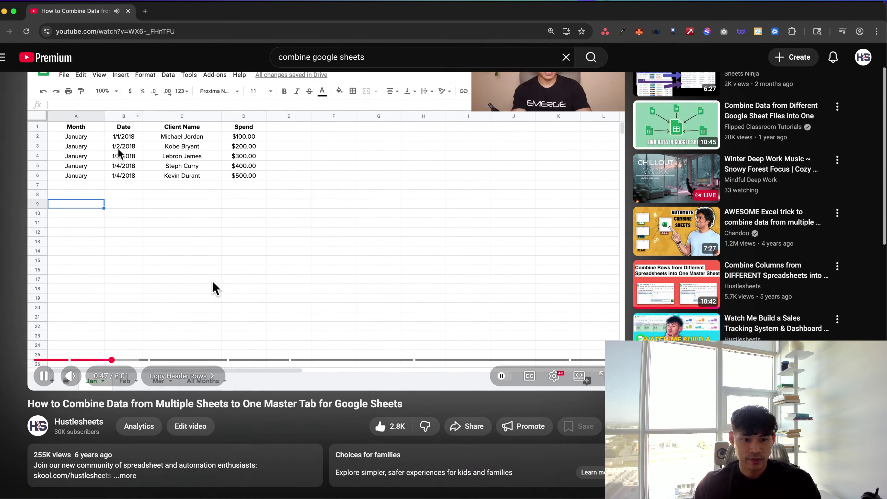
pyautogui.click(211, 250)
pyautogui.scroll(-2, 210, 250)
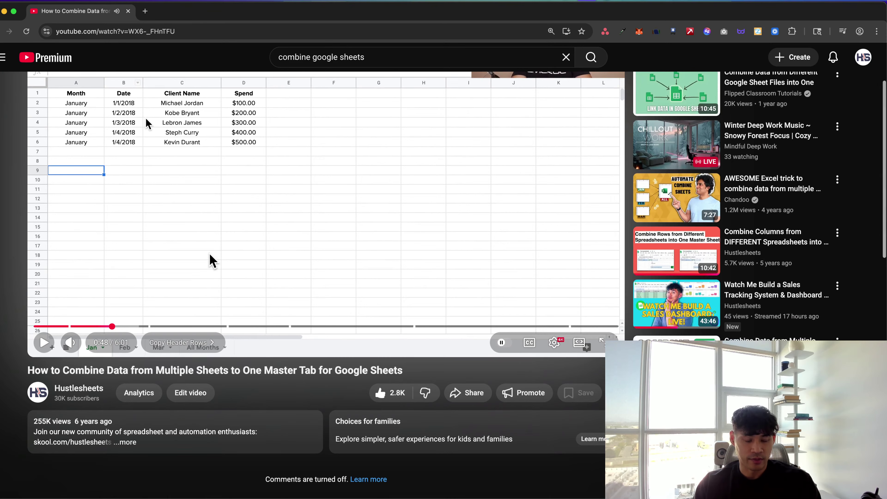
pyautogui.click(134, 443)
pyautogui.click(131, 462)
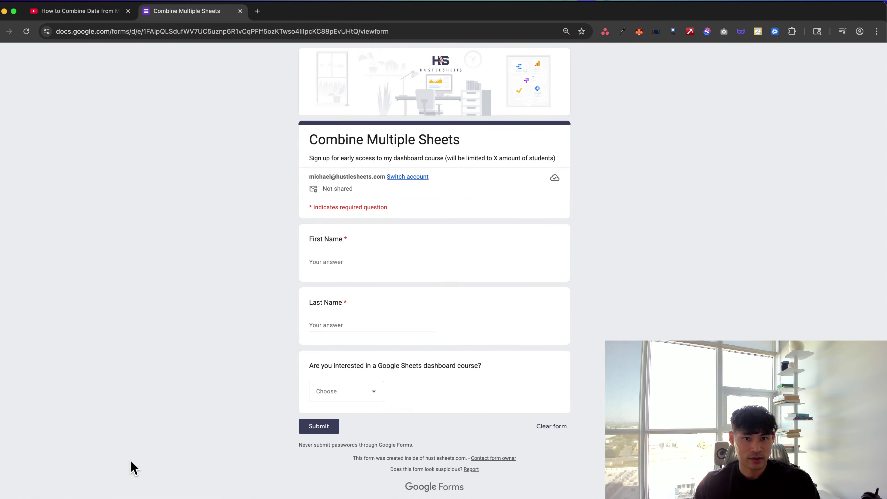
pyautogui.press('super+w')
pyautogui.scroll(-4, 135, 454)
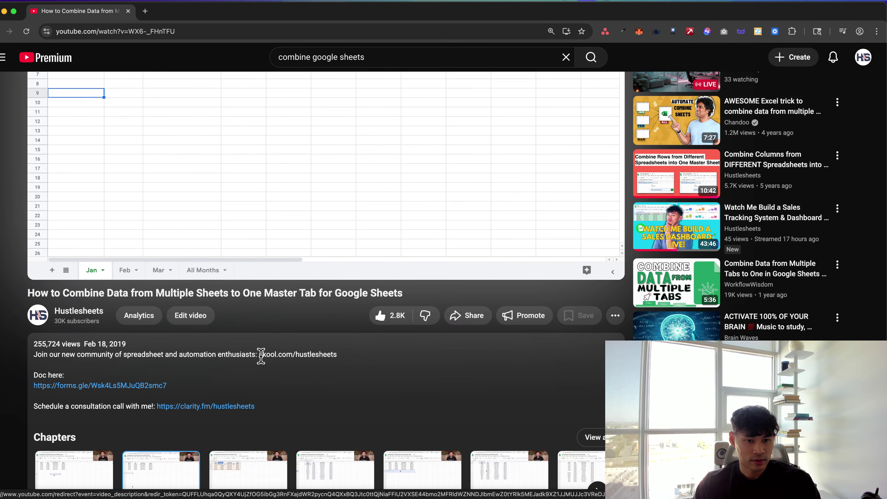
pyautogui.moveTo(260, 356); pyautogui.dragTo(346, 361)
pyautogui.press('super+c')
pyautogui.press('super+t')
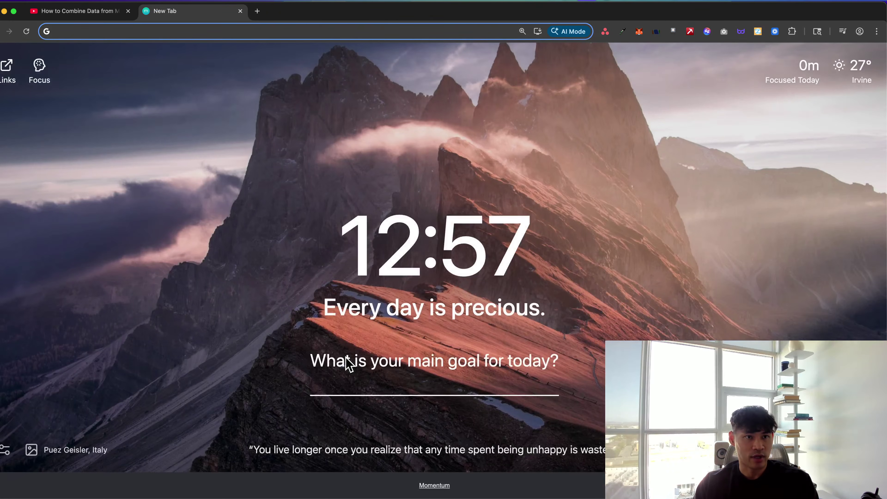
pyautogui.press('super+v')
pyautogui.press('Return')
pyautogui.press('super+w')
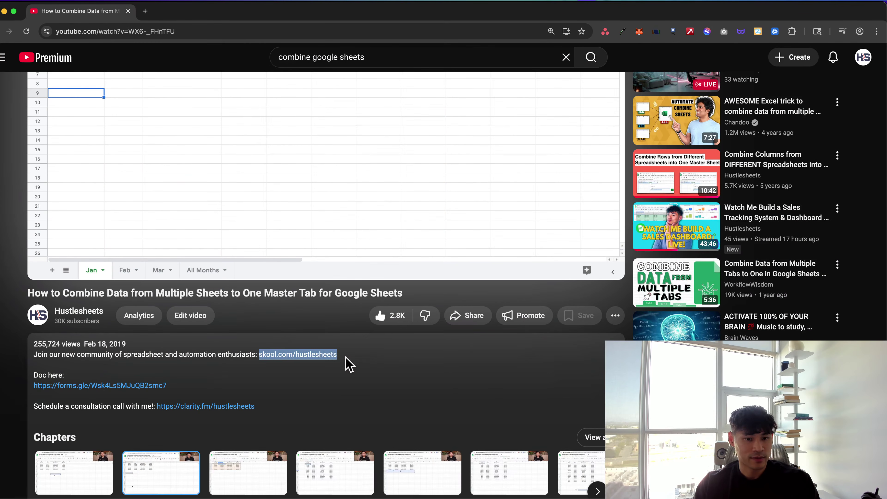
pyautogui.click(307, 353)
pyautogui.scroll(3, 148, 134)
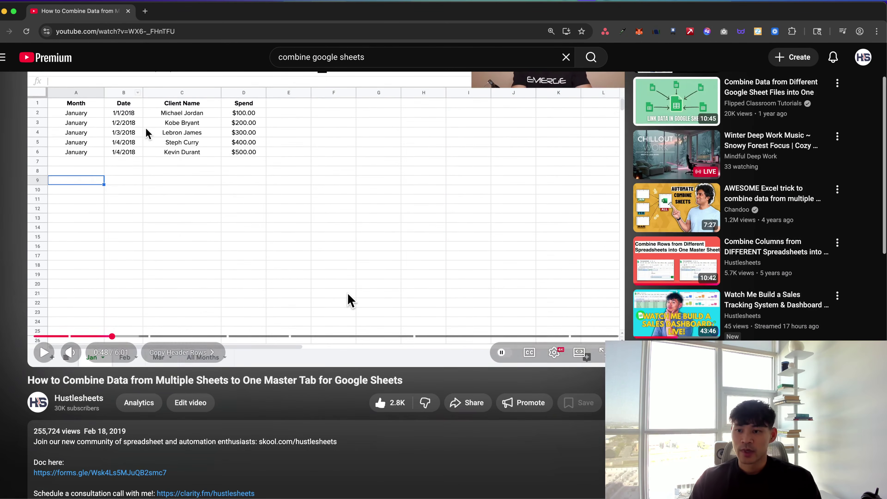
pyautogui.scroll(2, 481, 294)
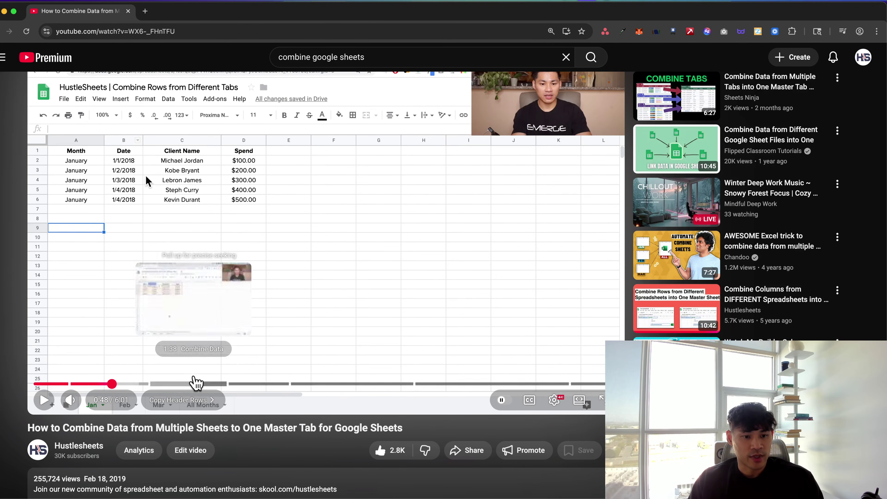
pyautogui.scroll(-3, 140, 238)
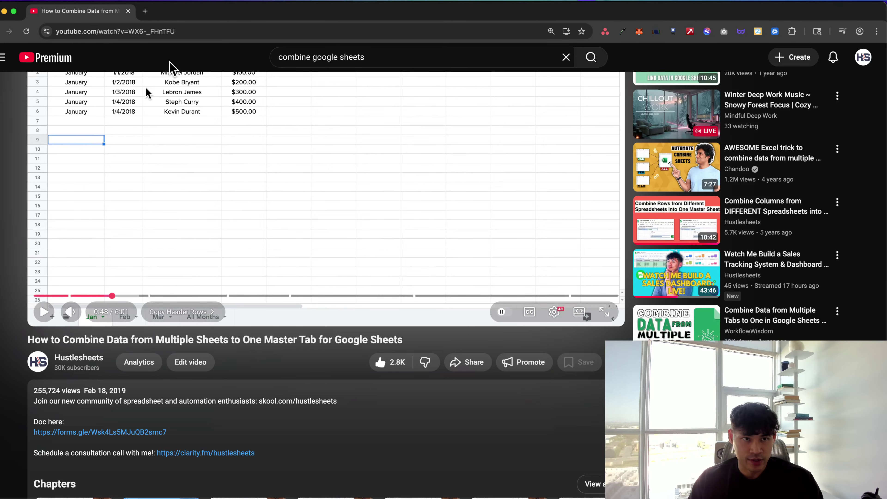
pyautogui.click(173, 32)
pyautogui.press('super+grave')
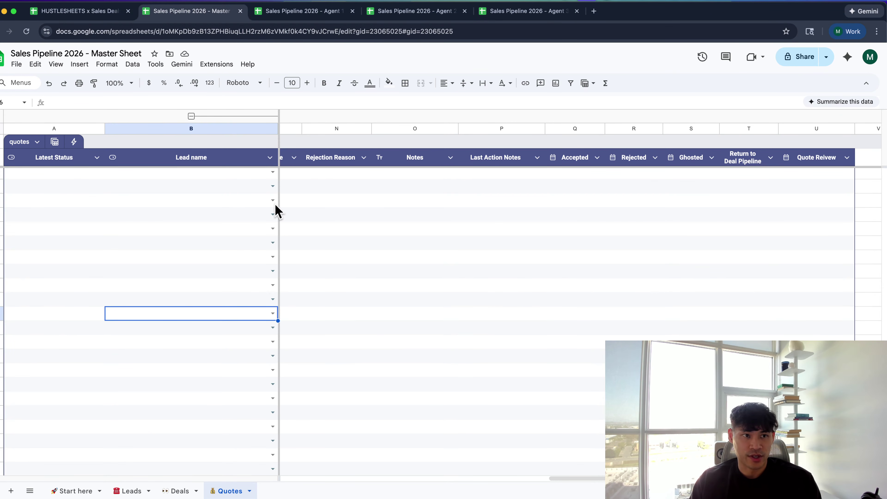
# Check the empty Lead name and Latest Status cells, cancel a started formula, and show Start here
pyautogui.click(182, 199)
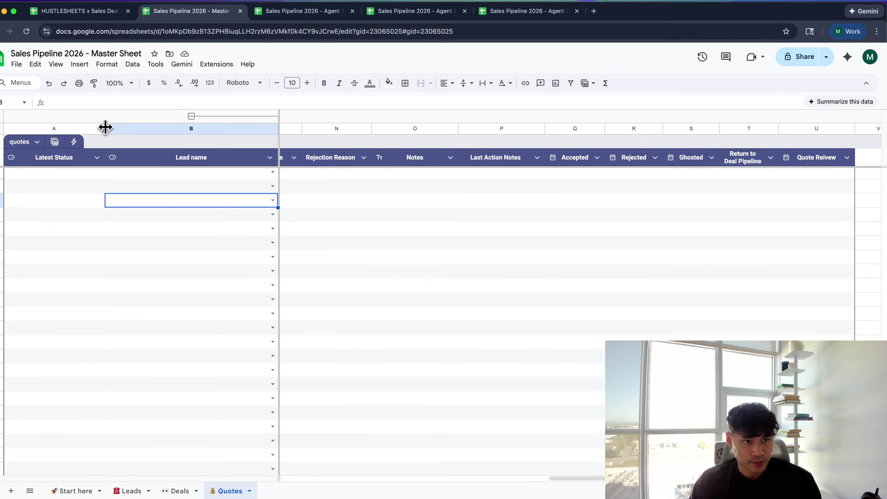
pyautogui.click(157, 289)
pyautogui.hscroll(-5, 187, 236)
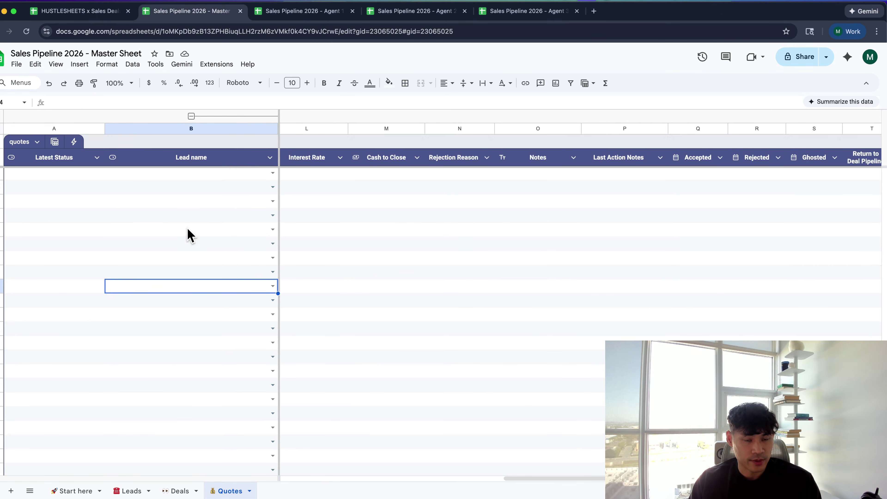
pyautogui.hscroll(-10, 231, 153)
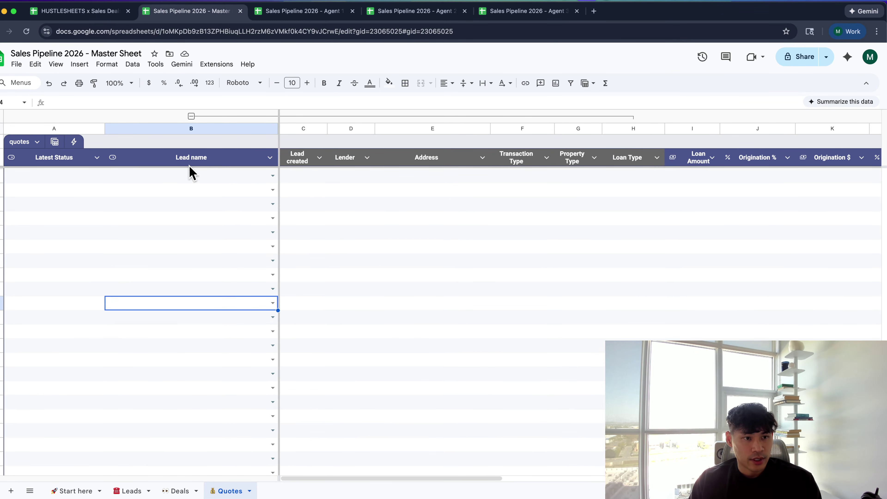
pyautogui.click(44, 158)
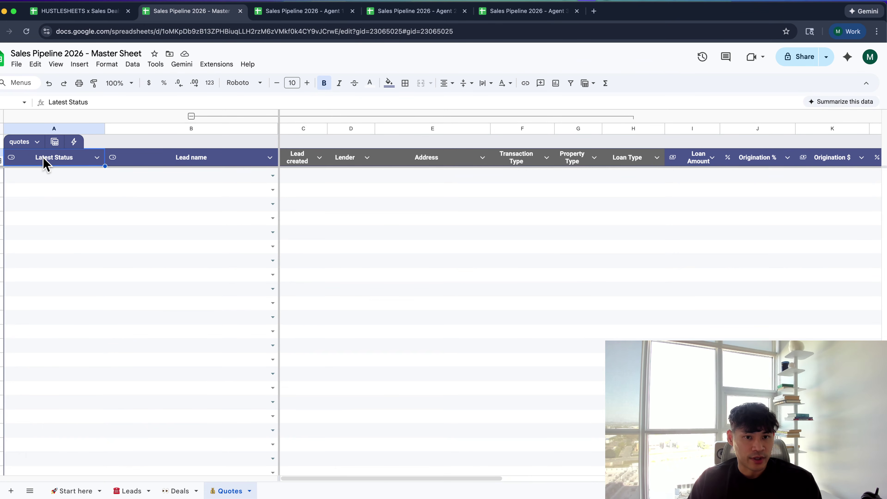
pyautogui.press('Down')
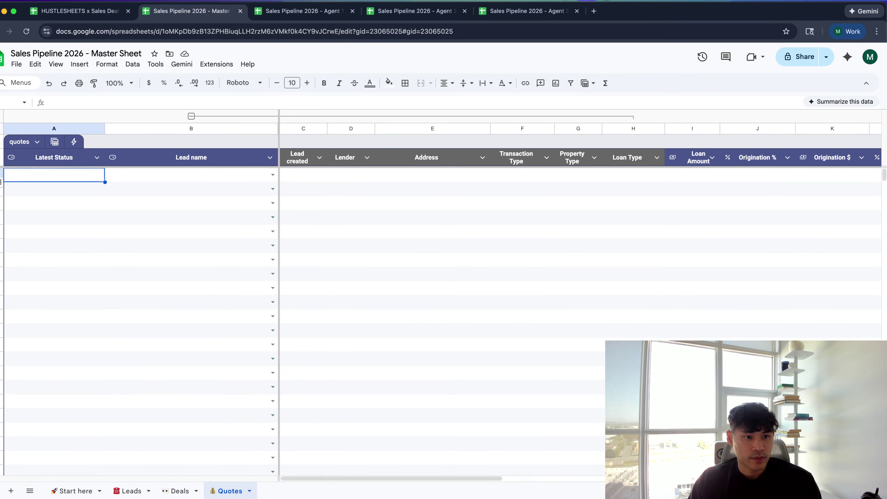
pyautogui.write('=')
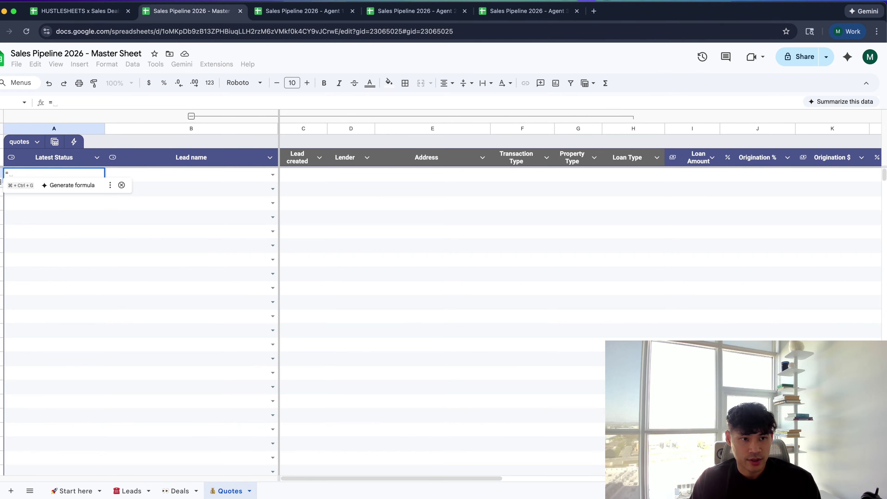
pyautogui.press('Escape')
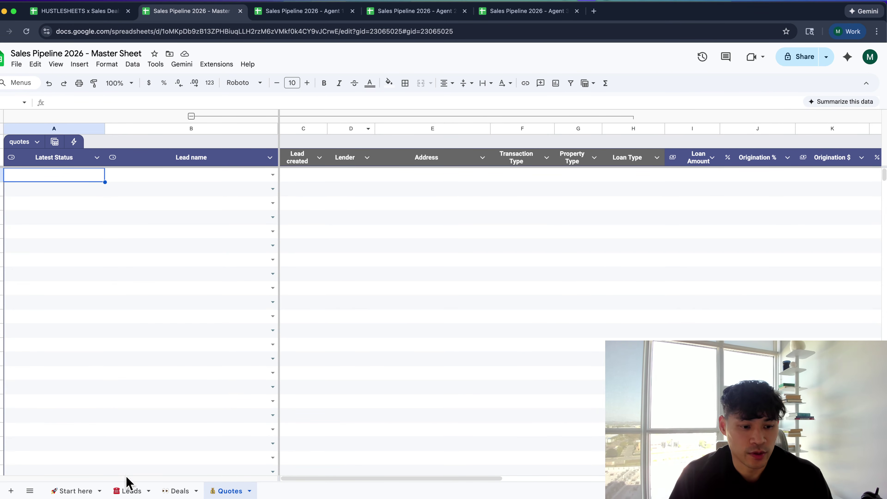
pyautogui.click(81, 492)
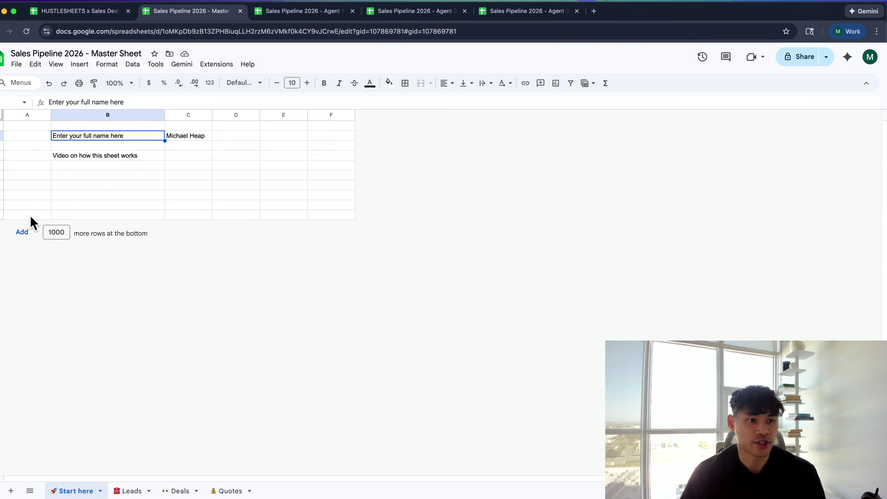
# Add 100 rows to the current sheet, then create a new sheet named Admin
pyautogui.click(65, 232)
pyautogui.press('BackSpace')
pyautogui.press('Return')
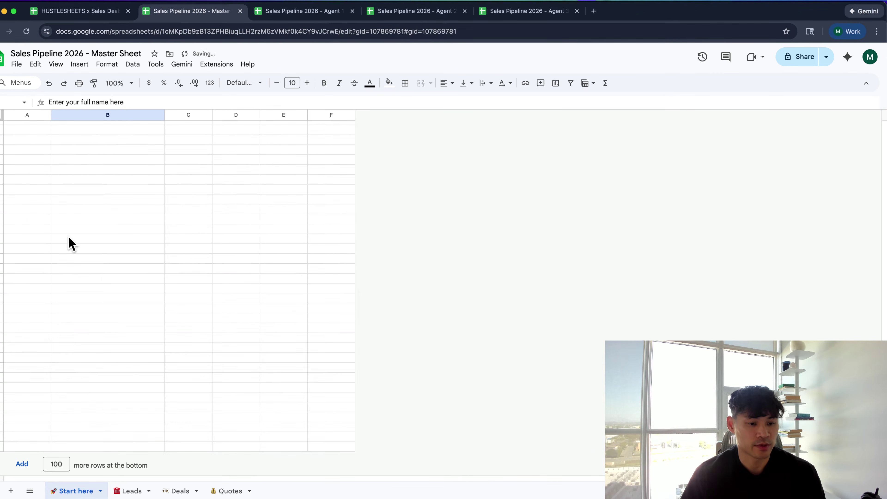
pyautogui.click(11, 491)
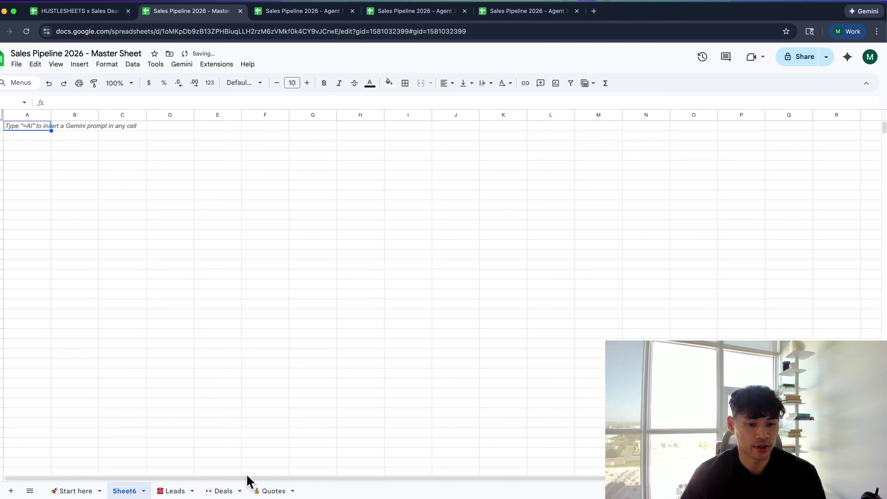
pyautogui.doubleClick(118, 492)
pyautogui.write('Admin')
pyautogui.press('Return')
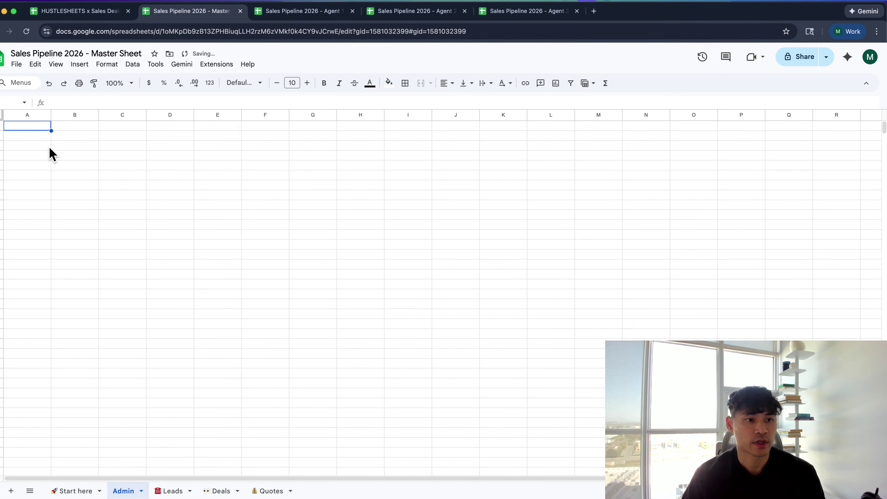
# Enter 'Sales rep template' in A2 and widen column A to fit it
pyautogui.click(40, 141)
pyautogui.write('M')
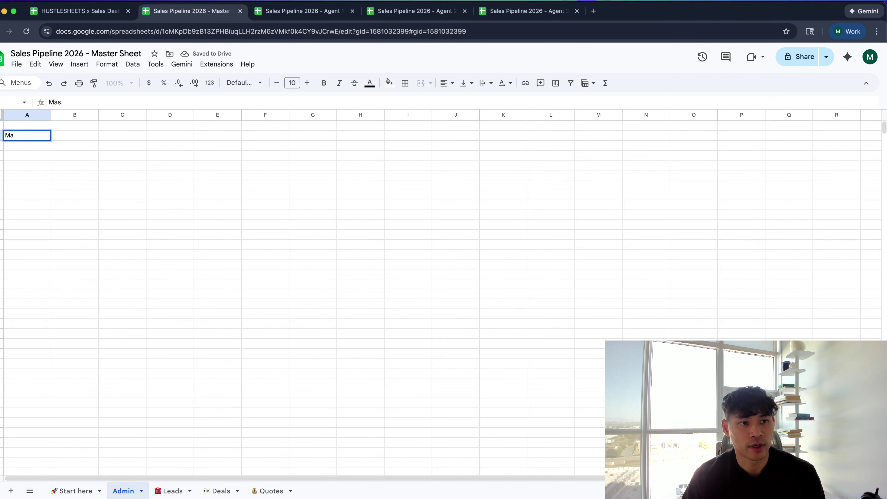
pyautogui.write('Ag')
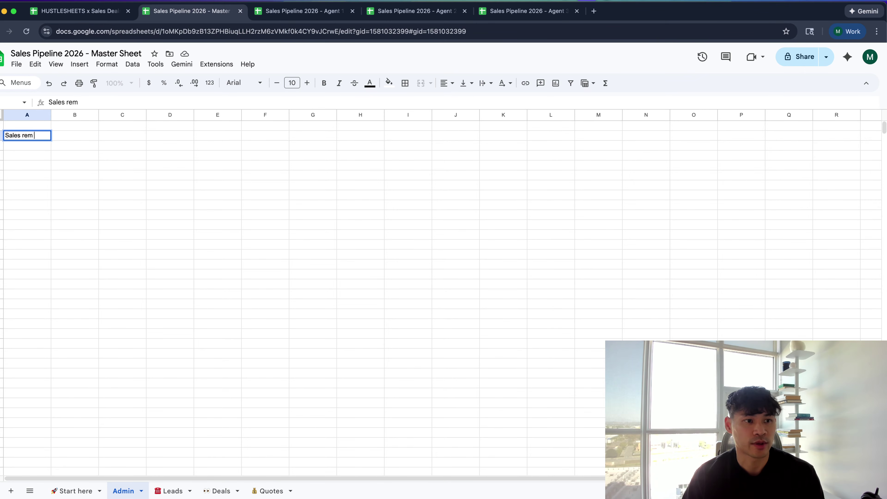
pyautogui.write('template')
pyautogui.press('Return')
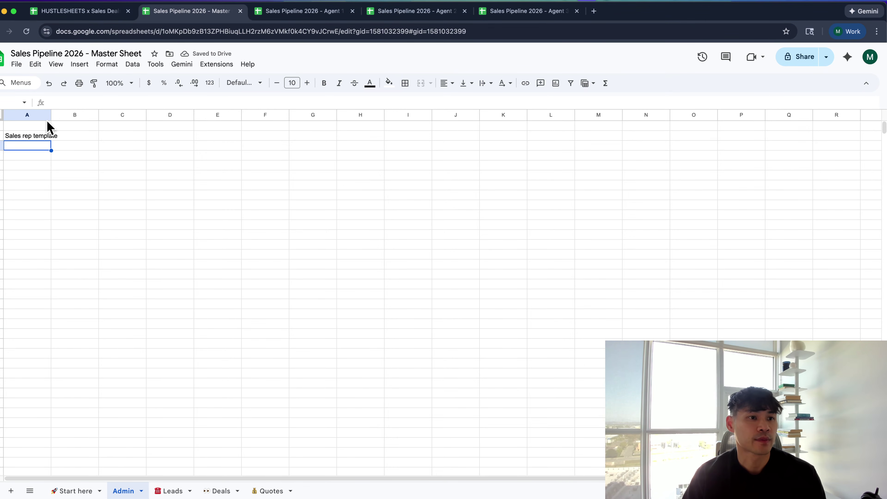
pyautogui.moveTo(51, 116); pyautogui.dragTo(117, 136)
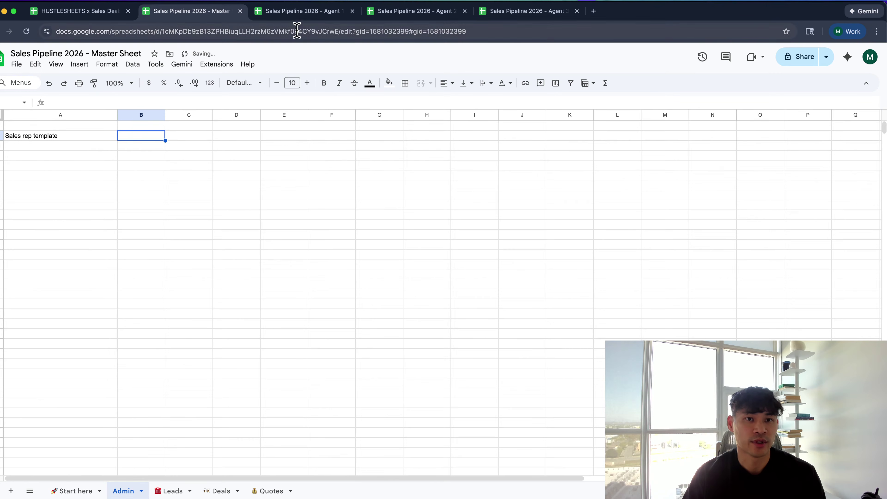
# Copy the Agent 1 file as 'Sales Pipeline 2026 - Template', removing the 'Copy of' prefix
pyautogui.click(304, 12)
pyautogui.click(16, 64)
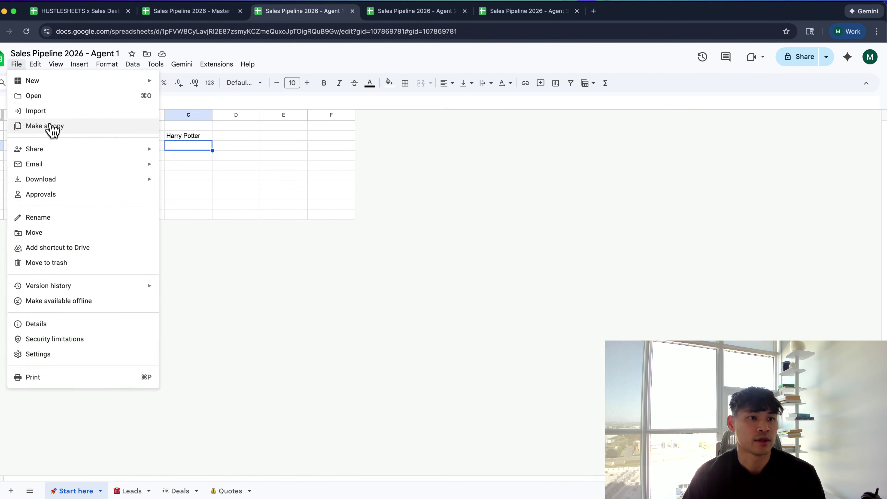
pyautogui.click(50, 129)
pyautogui.click(451, 212)
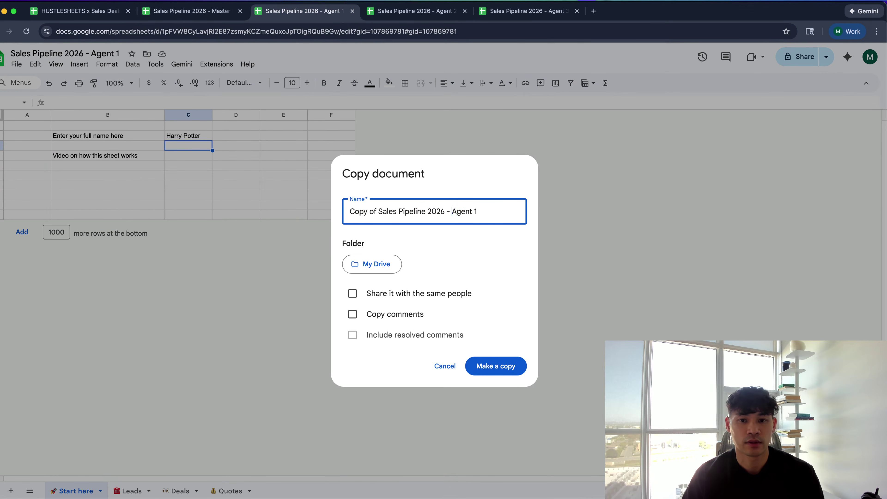
pyautogui.hotkey('shift', 'End')
pyautogui.write('T')
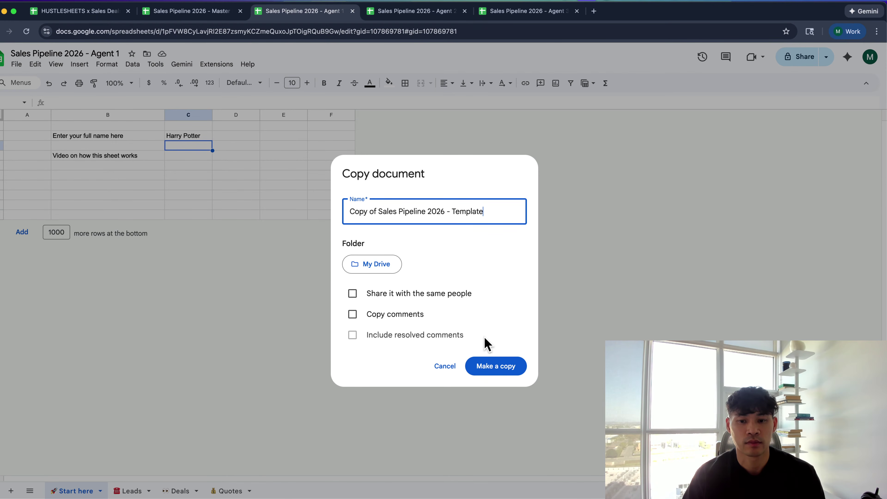
pyautogui.click(490, 367)
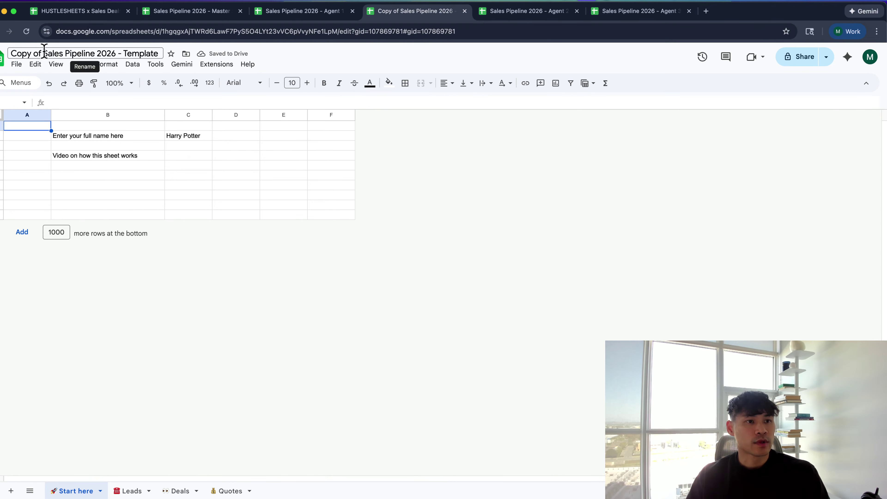
pyautogui.moveTo(43, 54); pyautogui.dragTo(11, 54)
pyautogui.press('BackSpace')
# Paste the template's URL into B2 of the Admin sheet
pyautogui.click(99, 31)
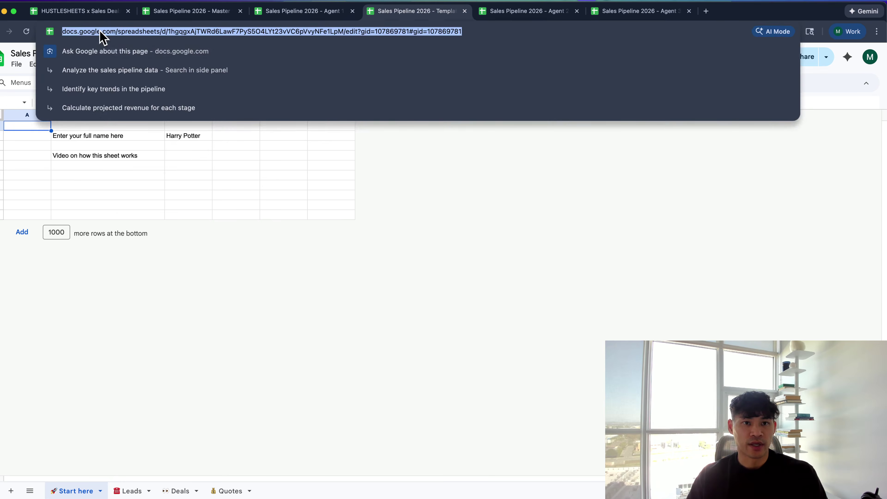
pyautogui.press('super+c')
pyautogui.press('super+2')
pyautogui.press('super+v')
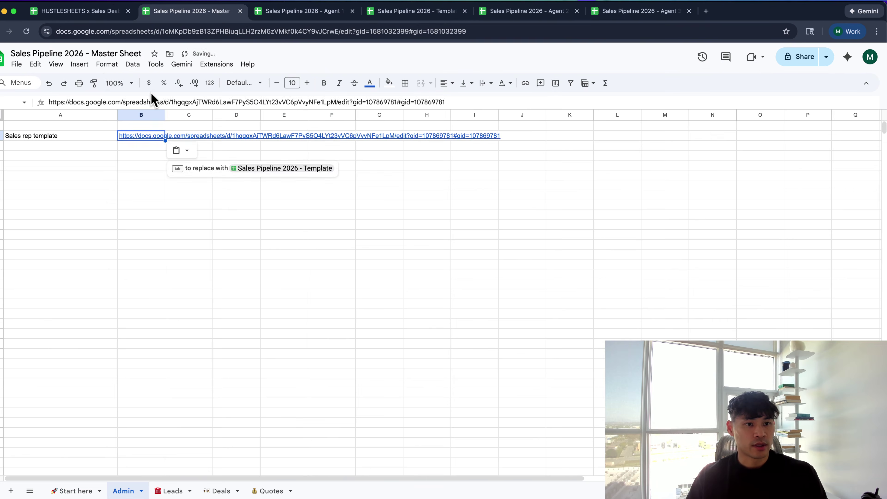
# Set column B's text wrapping to clip so the long URL stays in its cell
pyautogui.click(144, 115)
pyautogui.click(116, 66)
pyautogui.moveTo(148, 159)
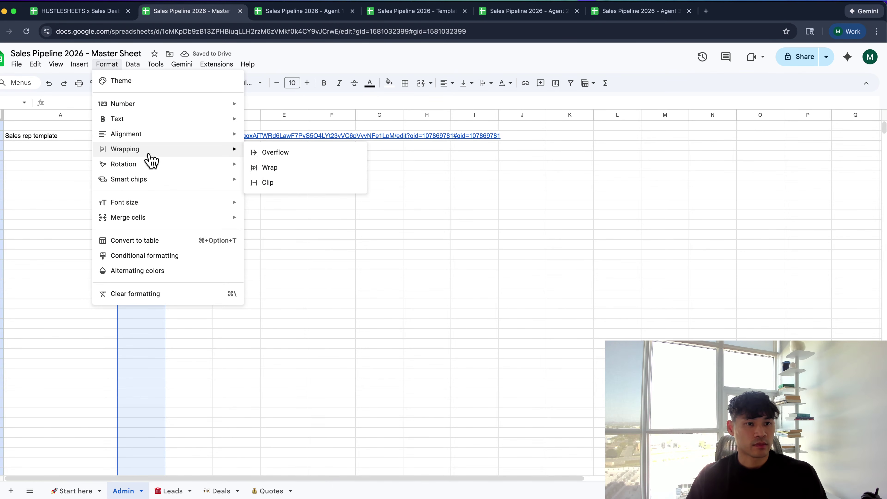
pyautogui.click(260, 181)
pyautogui.click(138, 129)
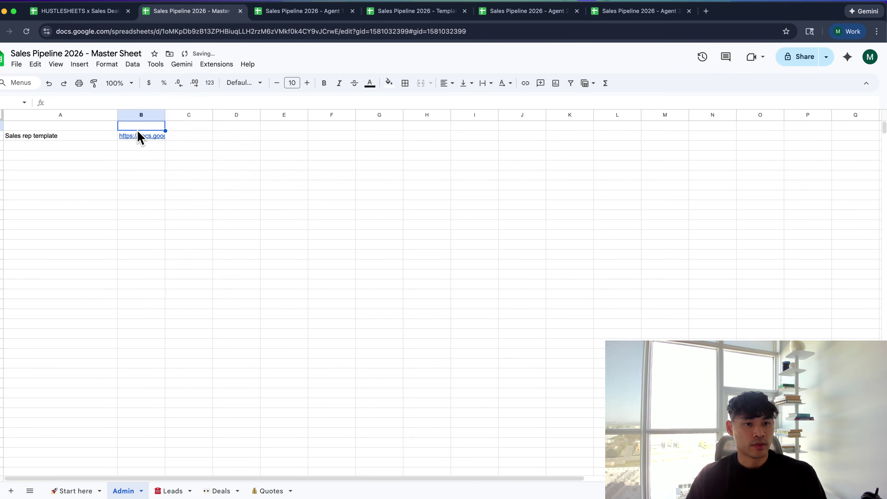
# Re-paste the template URL in B2 and convert it into a file chip
pyautogui.press('Down')
pyautogui.press('super+c')
pyautogui.press('BackSpace')
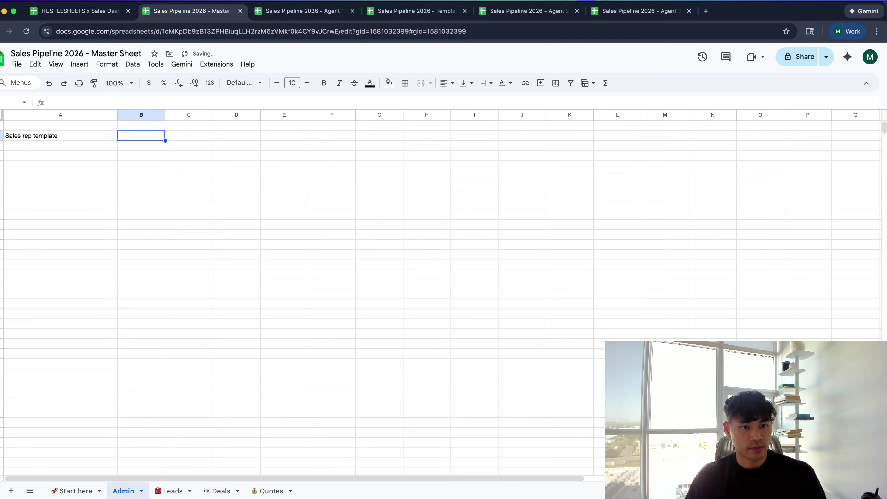
pyautogui.press('super+v')
pyautogui.press('Tab')
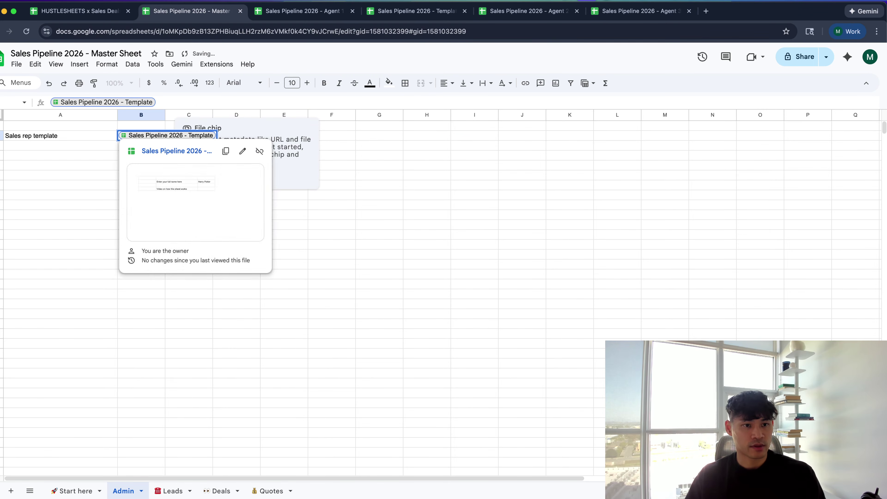
pyautogui.click(316, 217)
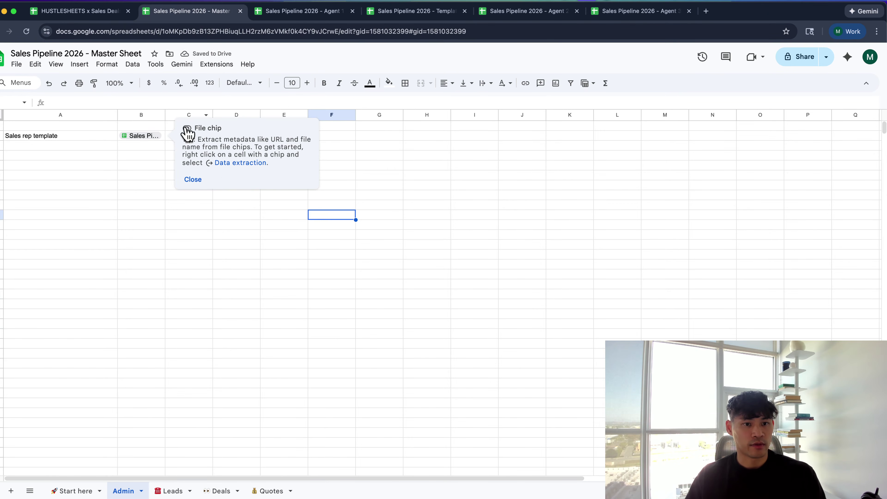
# Auto-fit column B so the Sales Pipeline 2026 - Template chip shows its full name
pyautogui.click(223, 163)
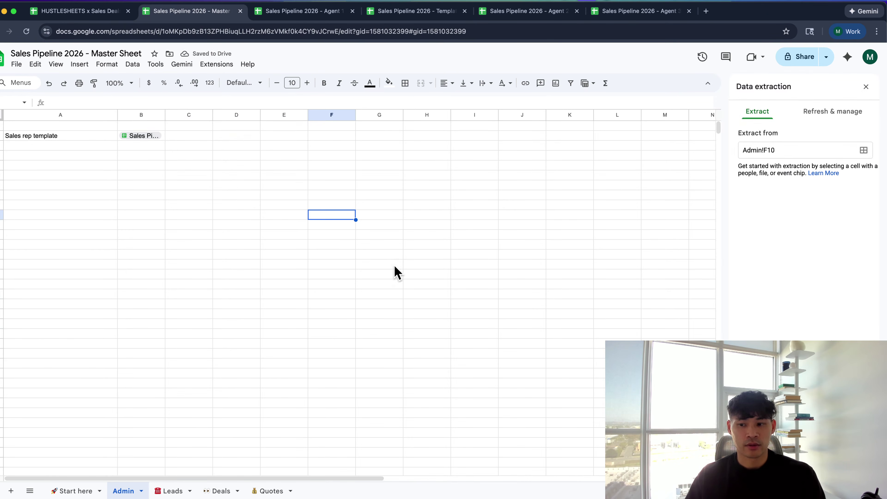
pyautogui.click(865, 87)
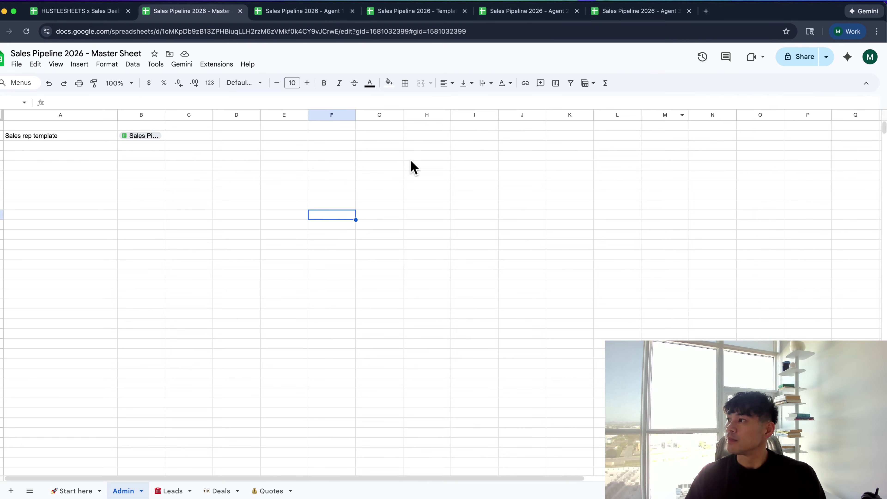
pyautogui.click(345, 177)
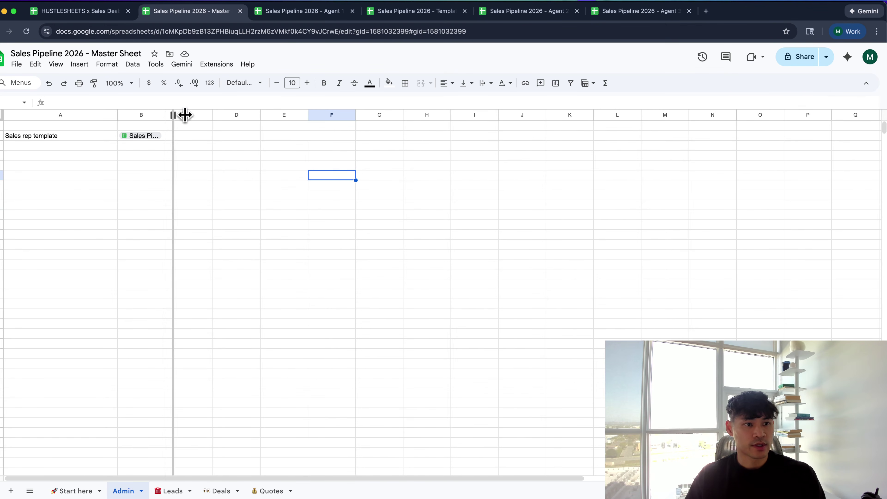
pyautogui.doubleClick(165, 116)
pyautogui.click(96, 148)
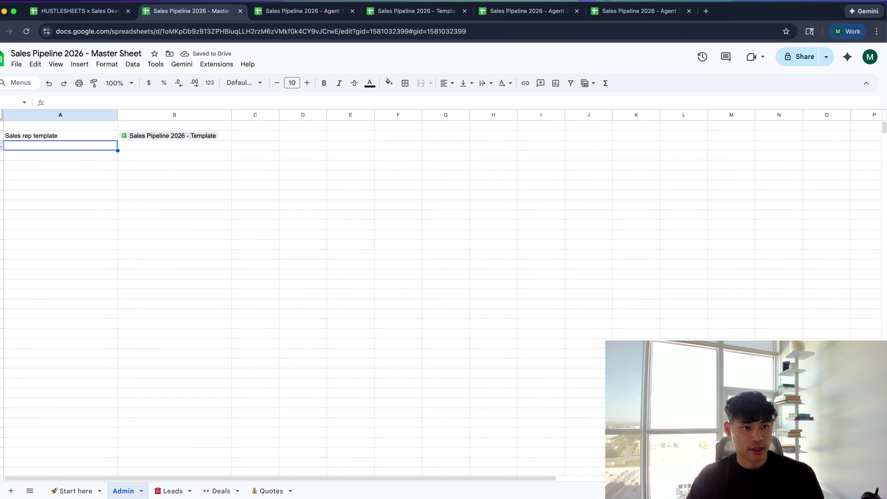
# Insert a row above Sales rep template and enter 'How to create templates' in it
pyautogui.rightClick(2, 136)
pyautogui.click(30, 214)
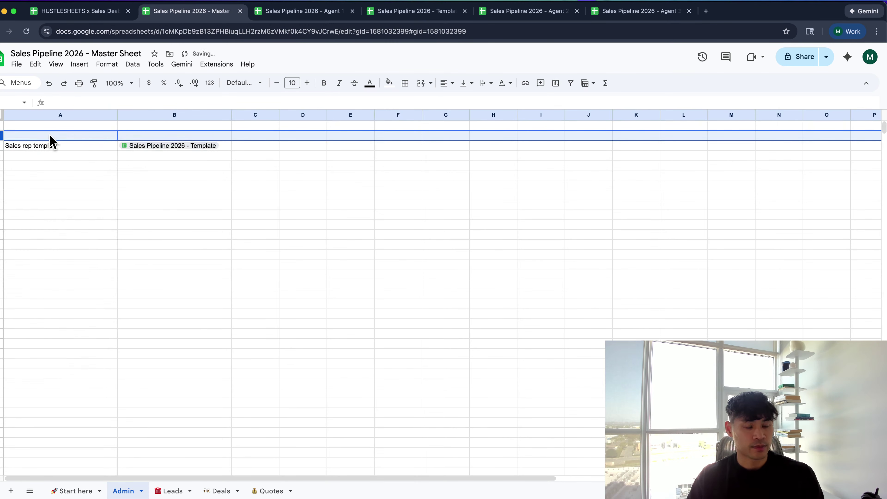
pyautogui.click(50, 136)
pyautogui.write('How to create templates')
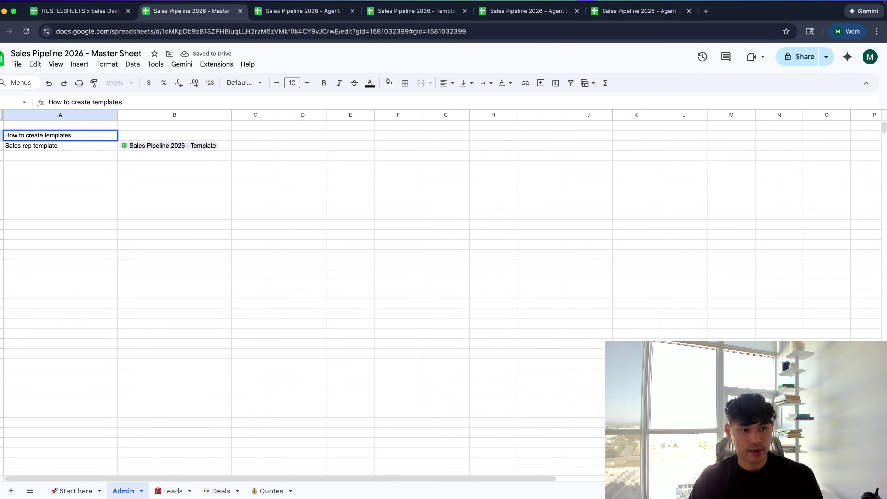
pyautogui.press('Return')
pyautogui.press('Down')
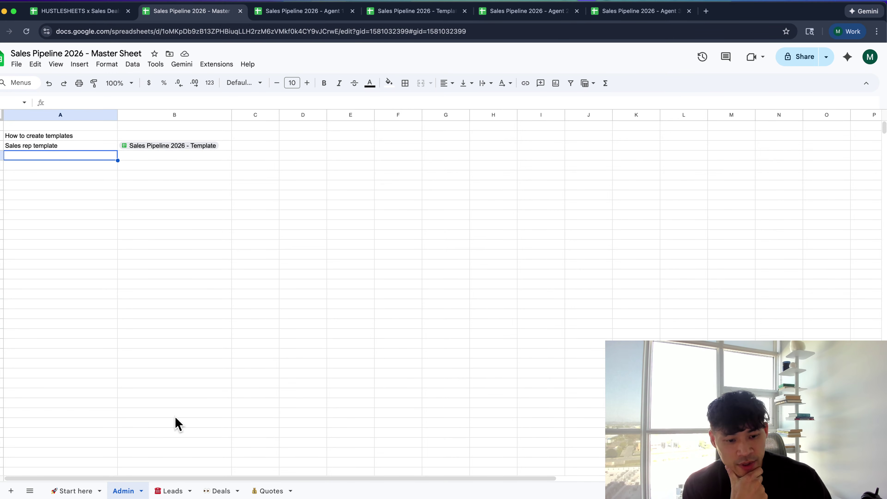
# Cycle through the Leads, Deals and Quotes sheets, ending on Leads
pyautogui.click(173, 491)
pyautogui.click(221, 490)
pyautogui.click(265, 493)
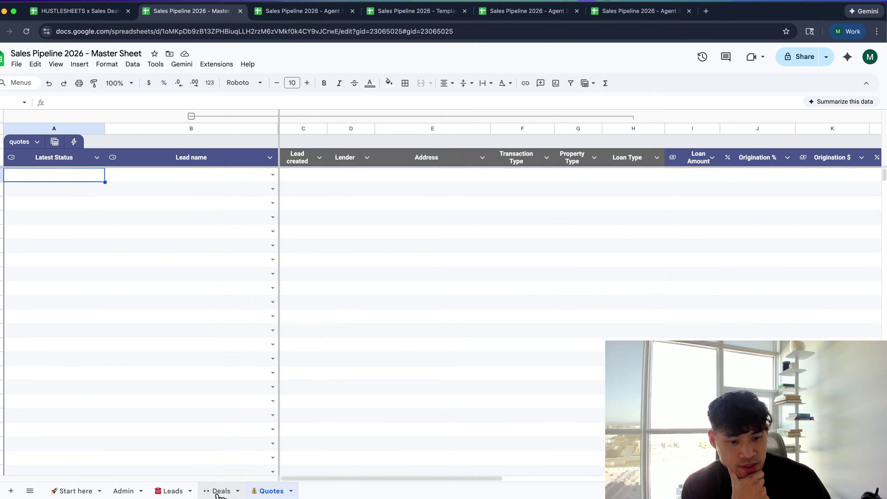
pyautogui.click(173, 491)
pyautogui.click(221, 490)
pyautogui.click(251, 492)
pyautogui.click(173, 491)
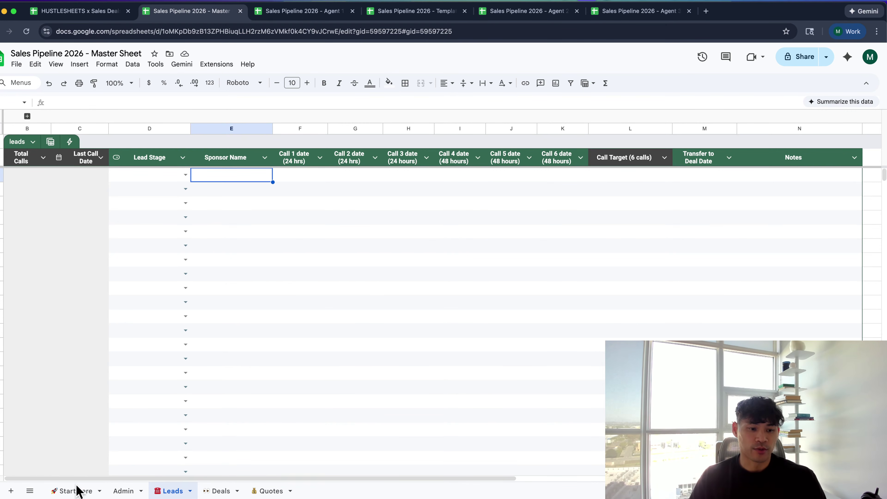
# Select the Total Calls formulas across to column N and down to row 1000
pyautogui.click(43, 157)
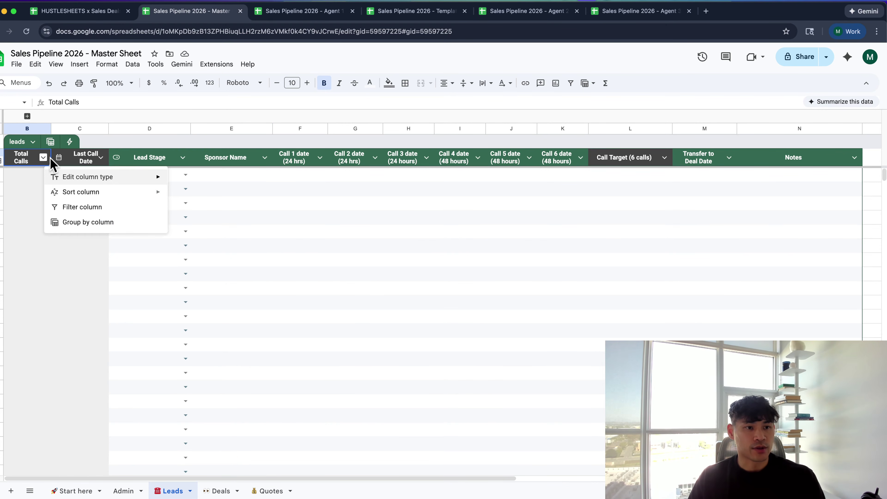
pyautogui.press('Escape')
pyautogui.press('Down')
pyautogui.hotkey('ctrl', 'shift', 'Right')
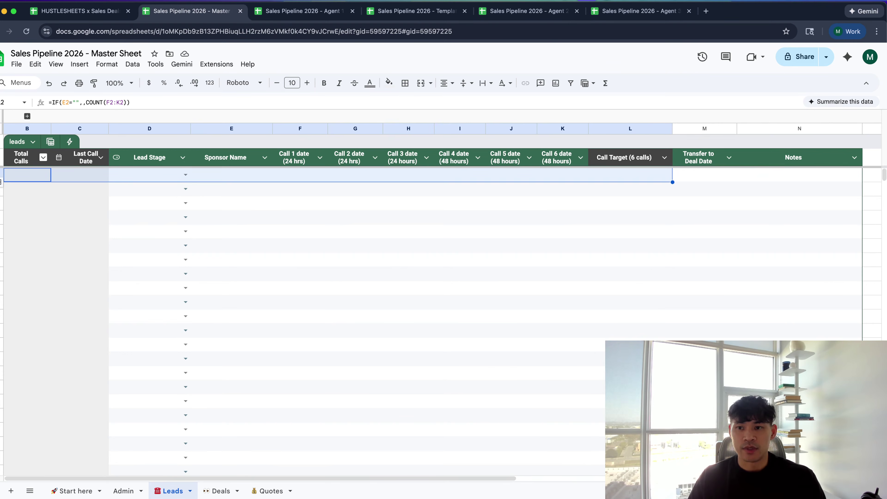
pyautogui.hotkey('ctrl', 'shift', 'Down')
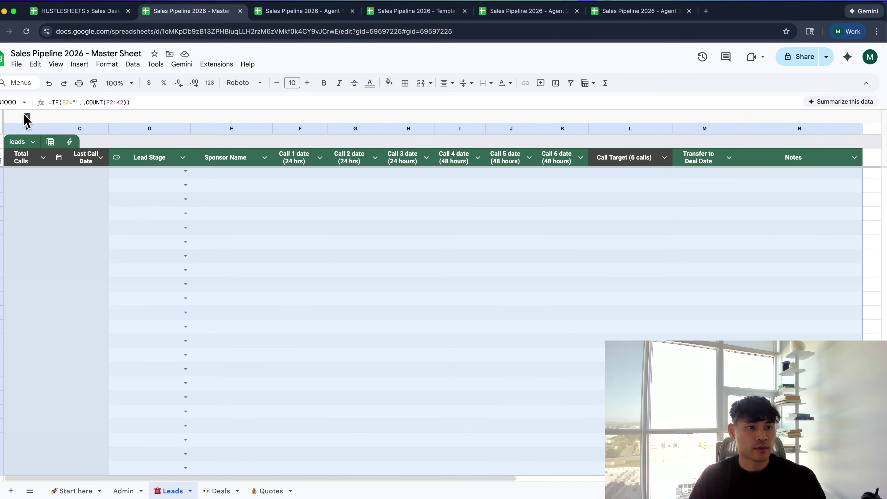
# Expand the hidden Agent Name column and clear A2:N1000 on the Leads sheet
pyautogui.click(26, 116)
pyautogui.click(36, 185)
pyautogui.click(36, 165)
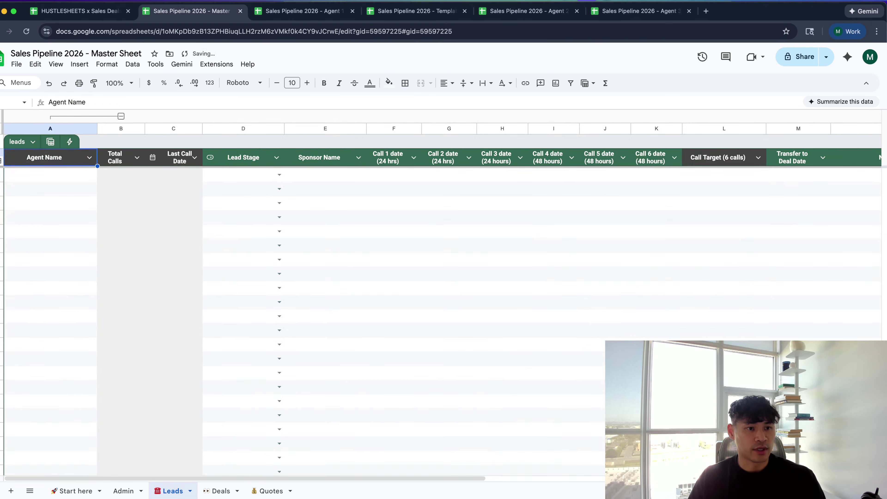
pyautogui.press('Down')
pyautogui.hotkey('ctrl', 'shift', 'Right')
pyautogui.hotkey('ctrl', 'shift', 'Down')
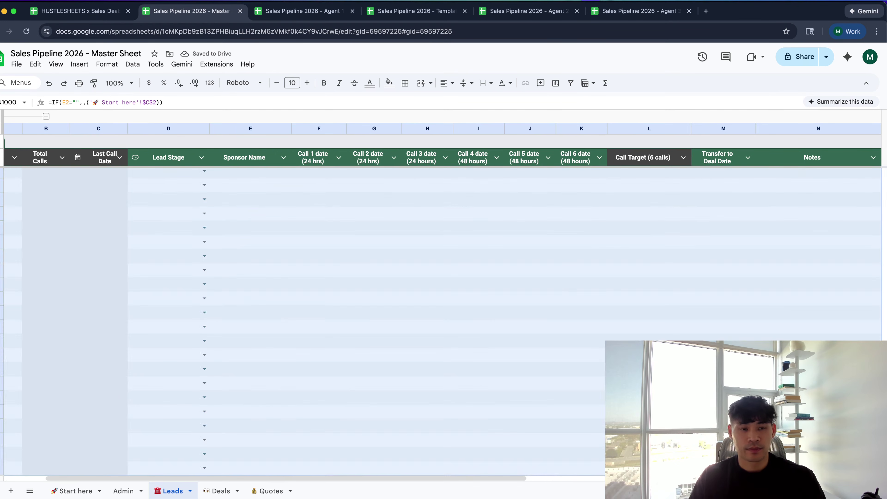
pyautogui.press('Delete')
pyautogui.click(50, 175)
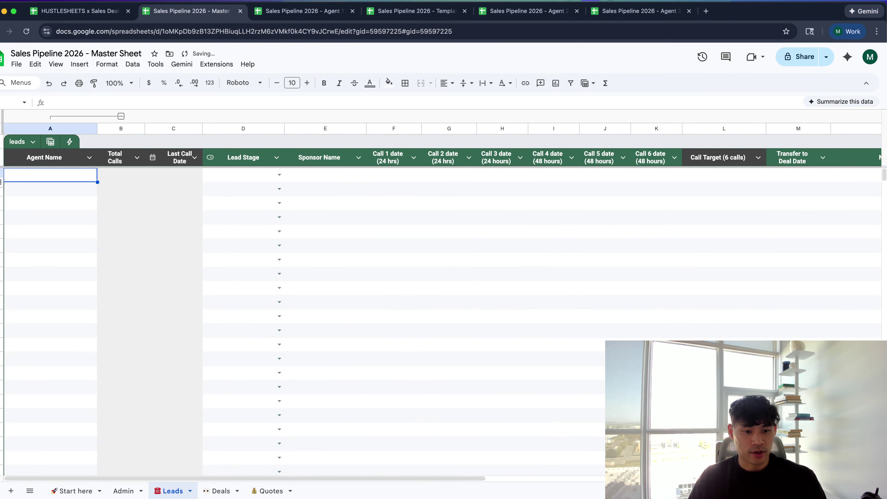
# On Admin, enter 'Sales rep 1', 'Sales rep 2' and 'Sales rep 3' below Sales rep template
pyautogui.click(119, 490)
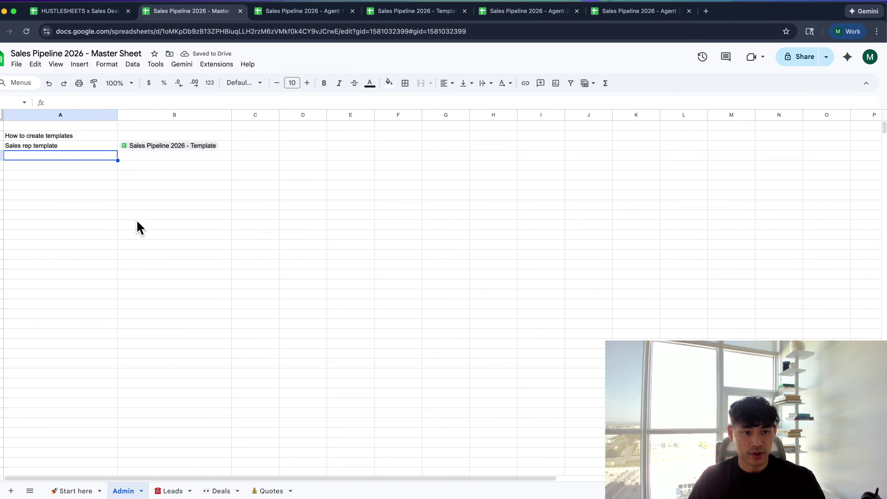
pyautogui.click(87, 160)
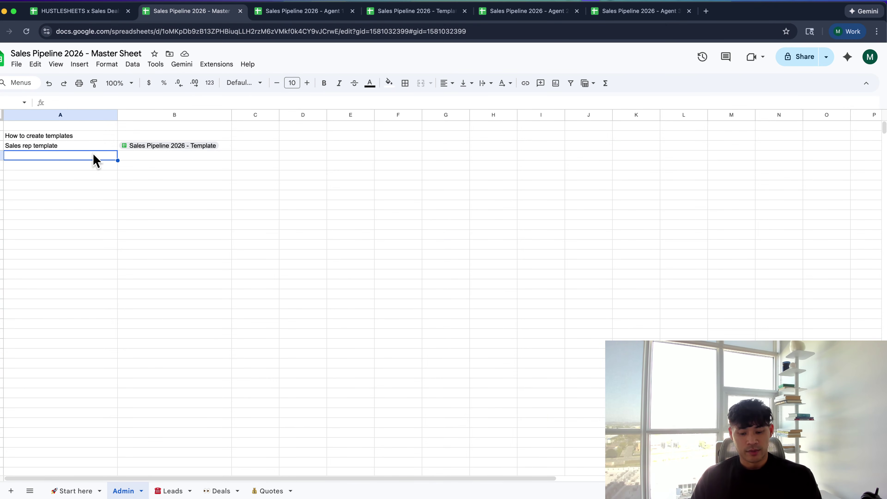
pyautogui.write('Sales rep 1')
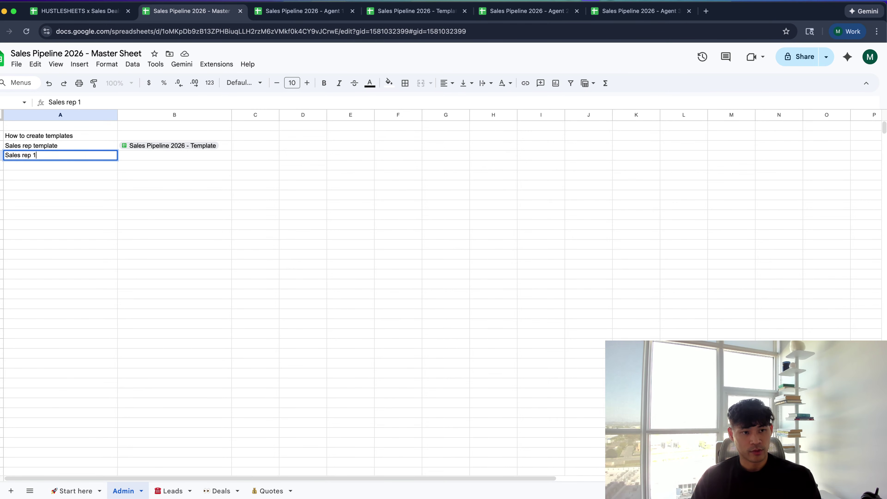
pyautogui.press('Return')
pyautogui.write('Sales')
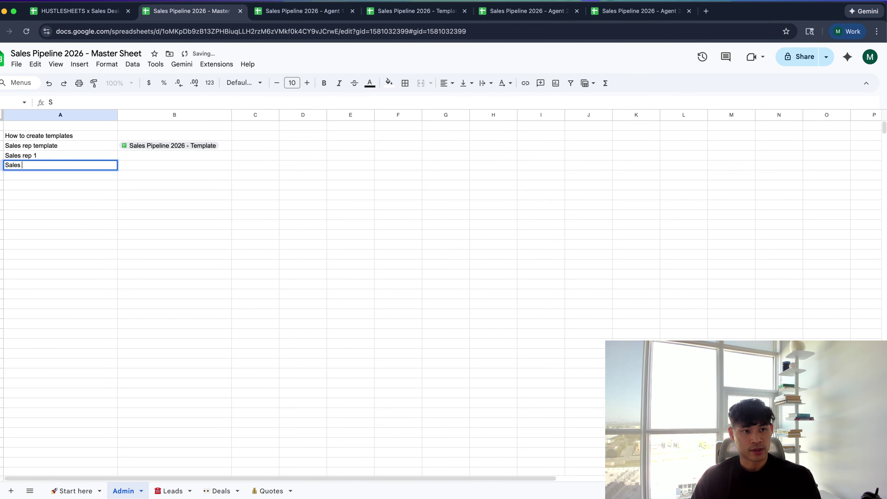
pyautogui.write(' rep 2')
pyautogui.press('Return')
pyautogui.write('Sa')
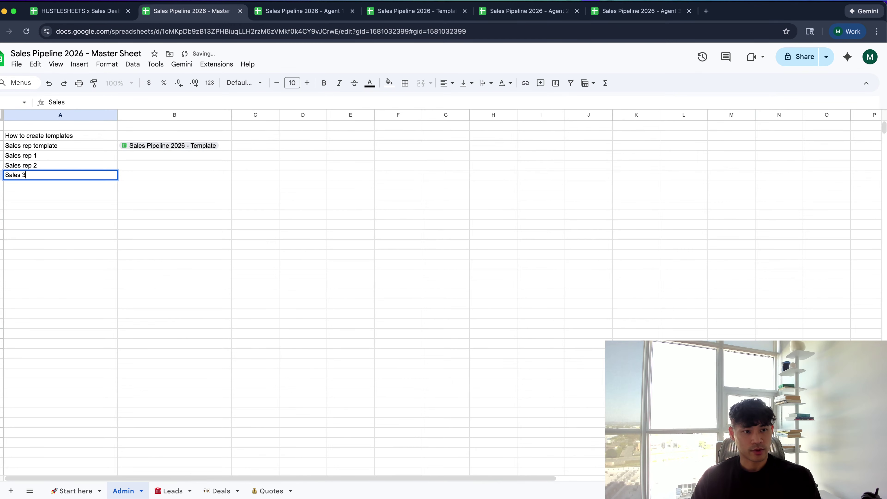
pyautogui.write('les rep 3')
pyautogui.press('Tab')
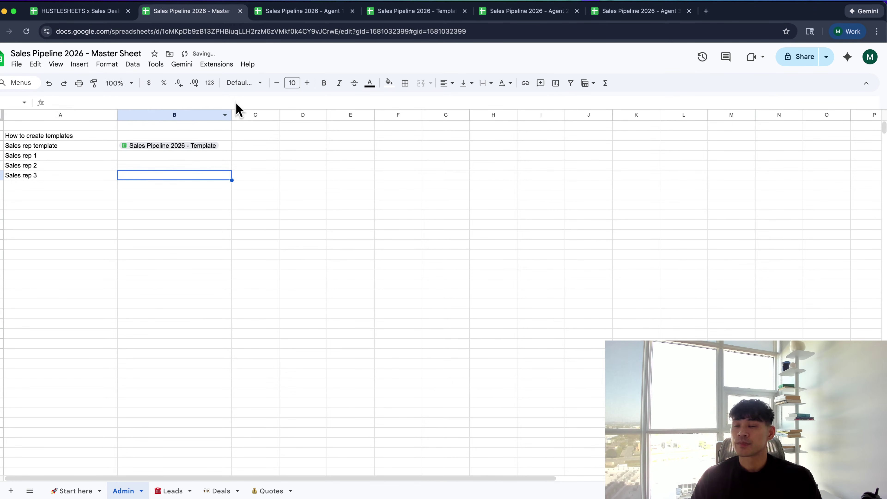
# Paste the Agent 1 file's URL beside Sales rep 1 as a file chip
pyautogui.click(335, 14)
pyautogui.press('super+l')
pyautogui.press('super+c')
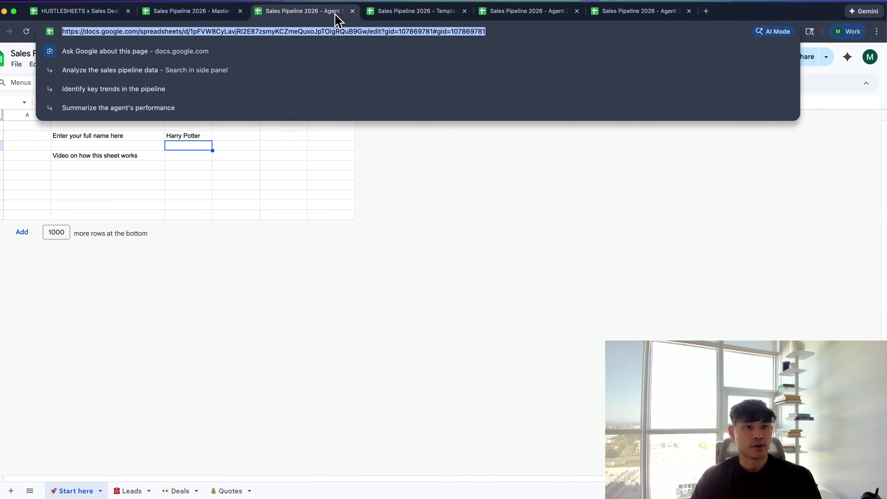
pyautogui.press('super+1')
pyautogui.press('super+2')
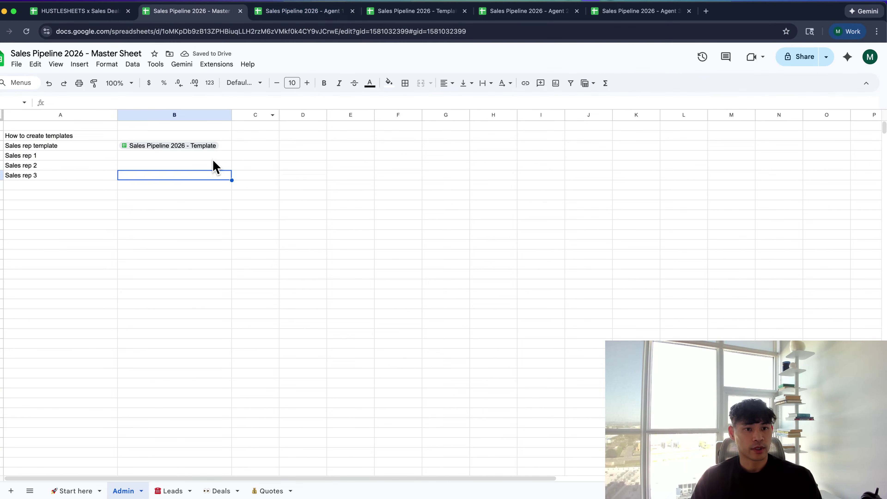
pyautogui.click(212, 156)
pyautogui.press('super+v')
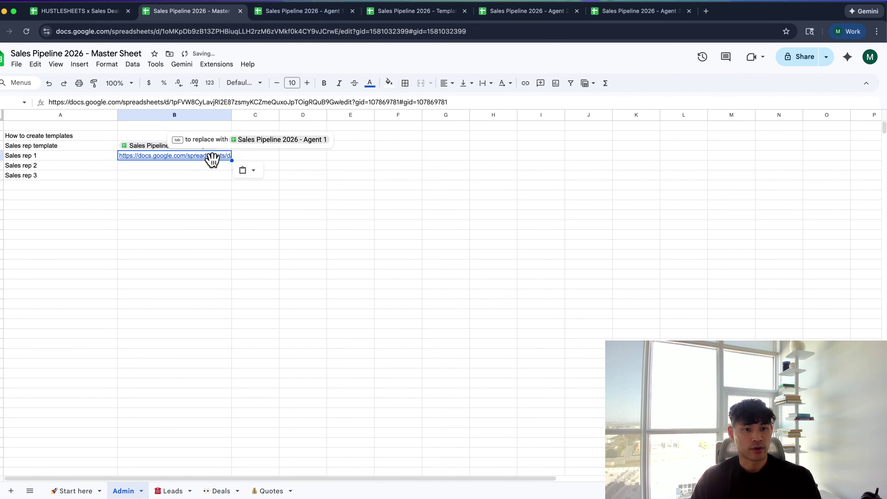
pyautogui.press('Tab')
# Close the Template tab and add the Agent 2 file chip beside Sales rep 2
pyautogui.press('super+4')
pyautogui.press('super+l')
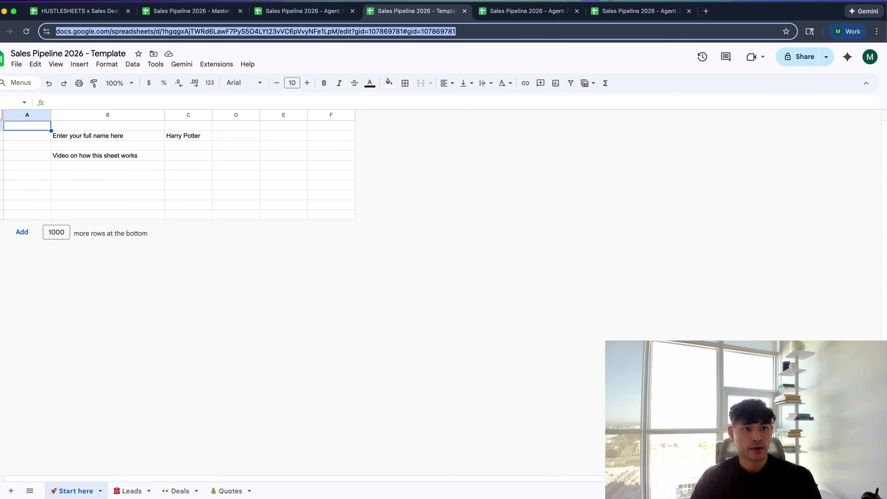
pyautogui.press('super+w')
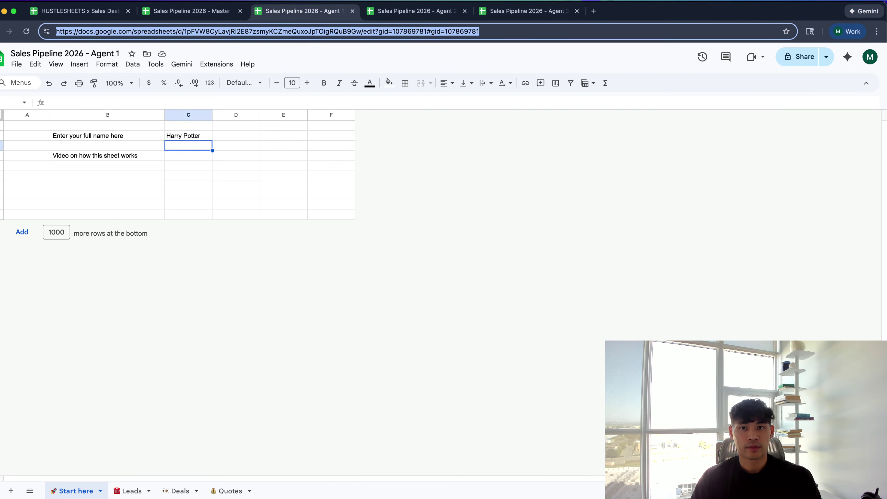
pyautogui.press('super+4')
pyautogui.press('super+3')
pyautogui.press('super+2')
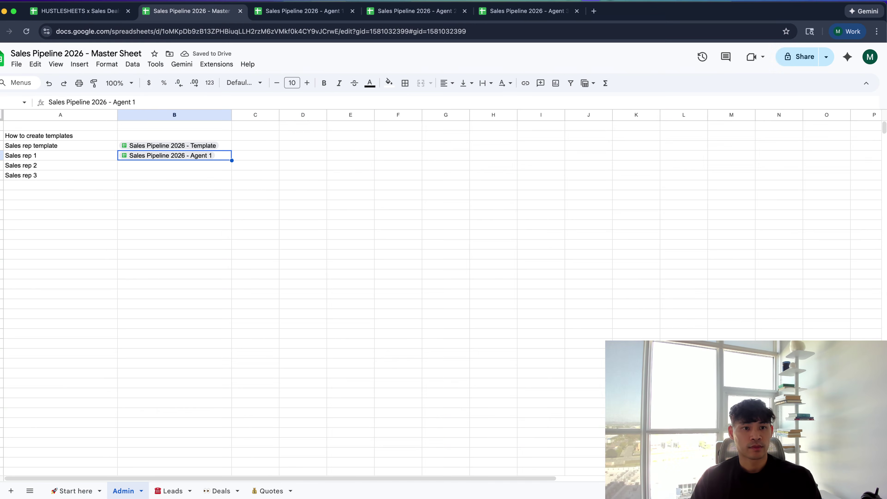
pyautogui.click(175, 165)
pyautogui.press('super+v')
pyautogui.press('Tab')
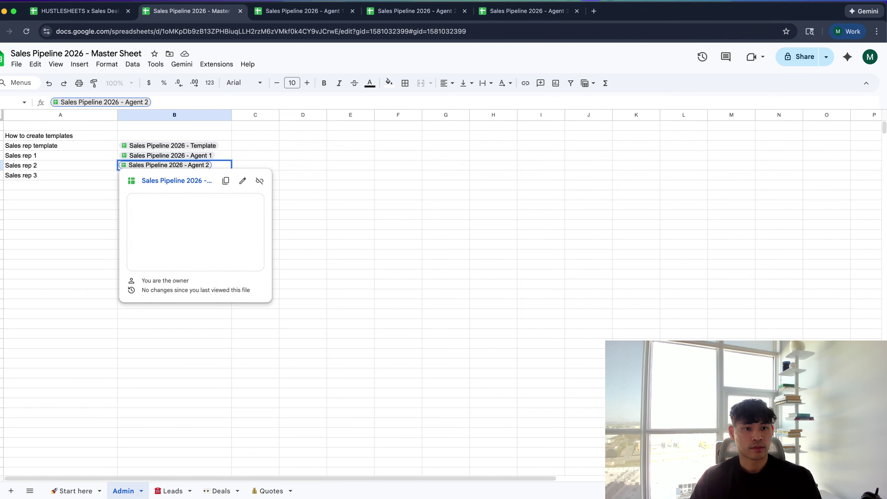
pyautogui.click(346, 178)
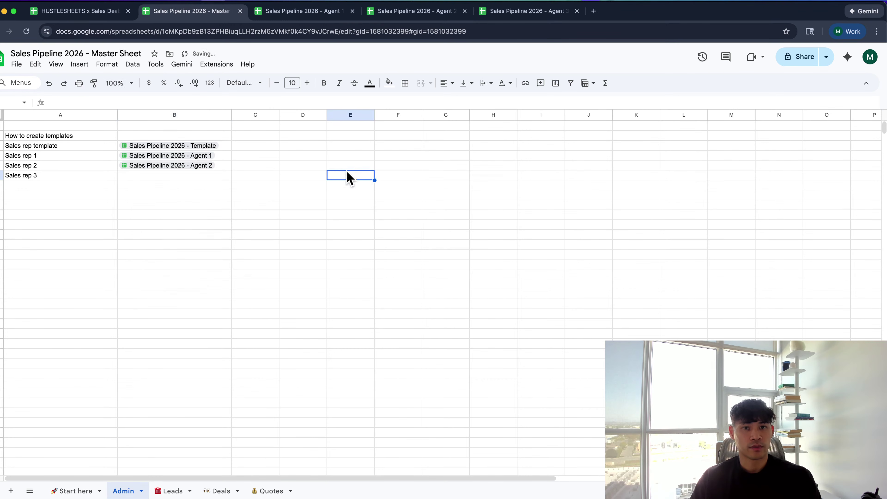
# Paste the Agent 3 file's link beside Sales rep 3 as a file chip
pyautogui.press('super+5')
pyautogui.press('super+l')
pyautogui.click(191, 11)
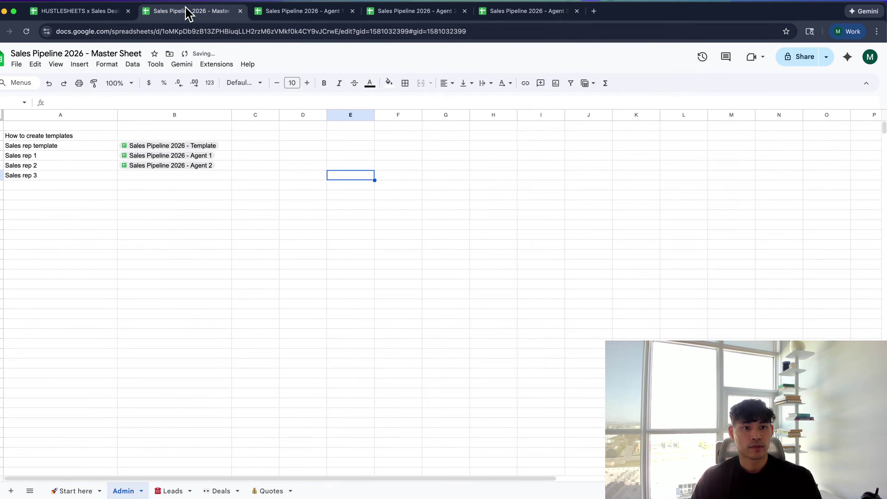
pyautogui.click(172, 178)
pyautogui.press('super+v')
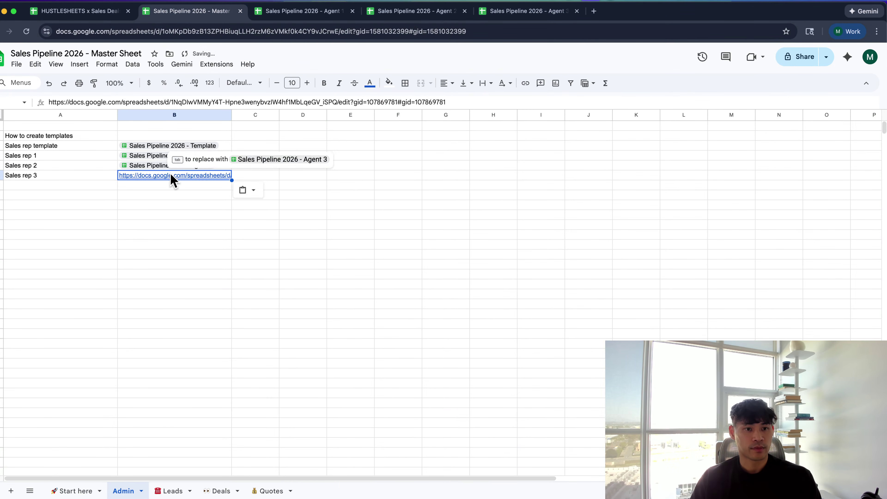
pyautogui.press('Tab')
pyautogui.press('Right')
pyautogui.press('Up')
pyautogui.press('Up')
pyautogui.press('Up')
pyautogui.press('Up')
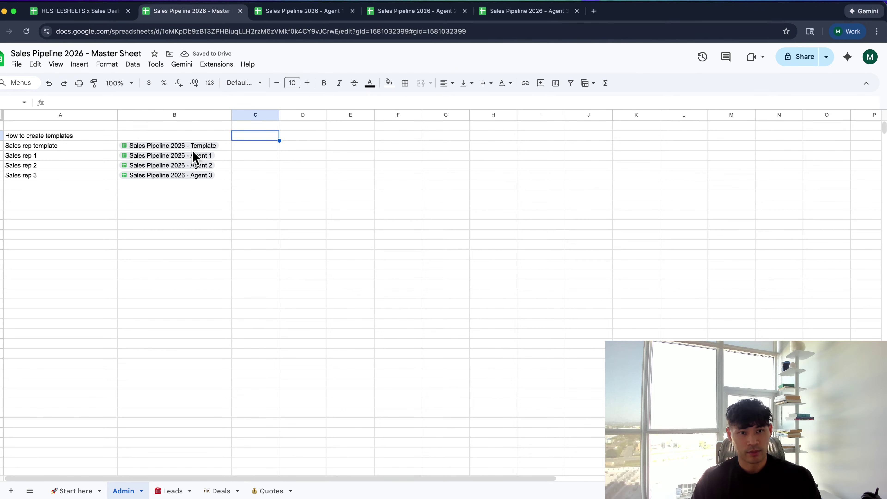
# Start an IMPORTRANGE formula in C4 using the Agent 1 link in B4
pyautogui.press('Down')
pyautogui.press('Down')
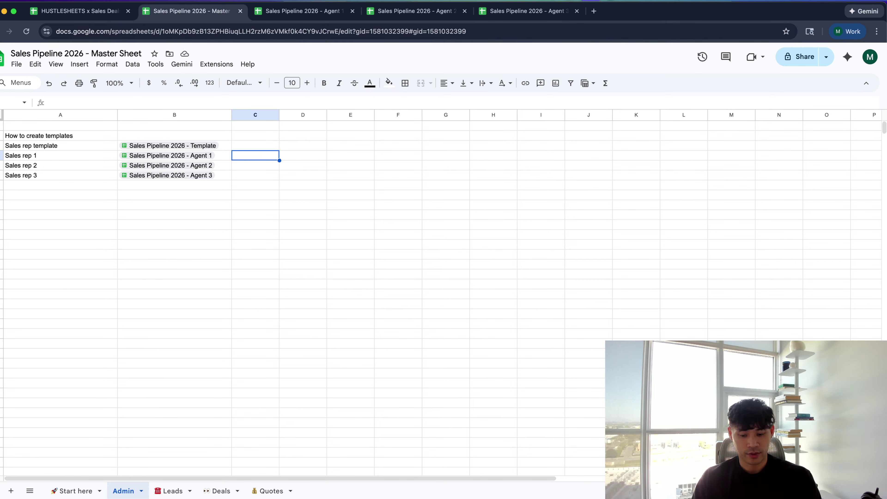
pyautogui.write('=impor')
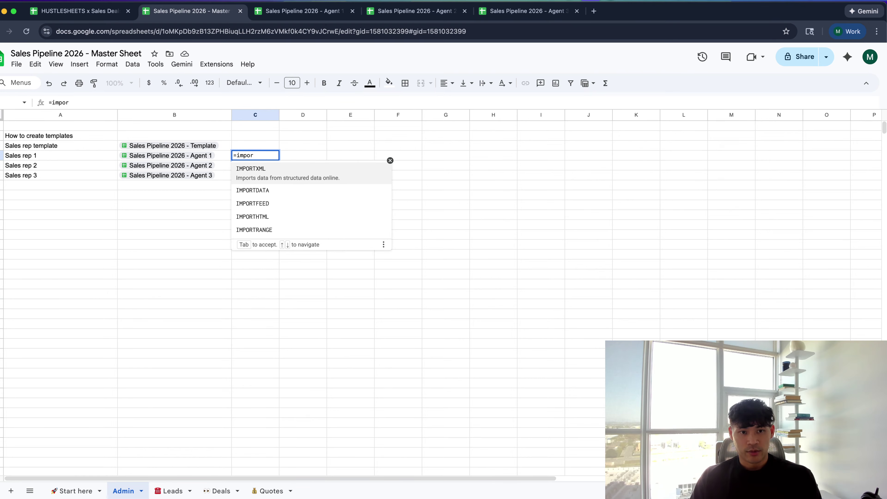
pyautogui.write('tr')
pyautogui.press('Tab')
pyautogui.press('Left')
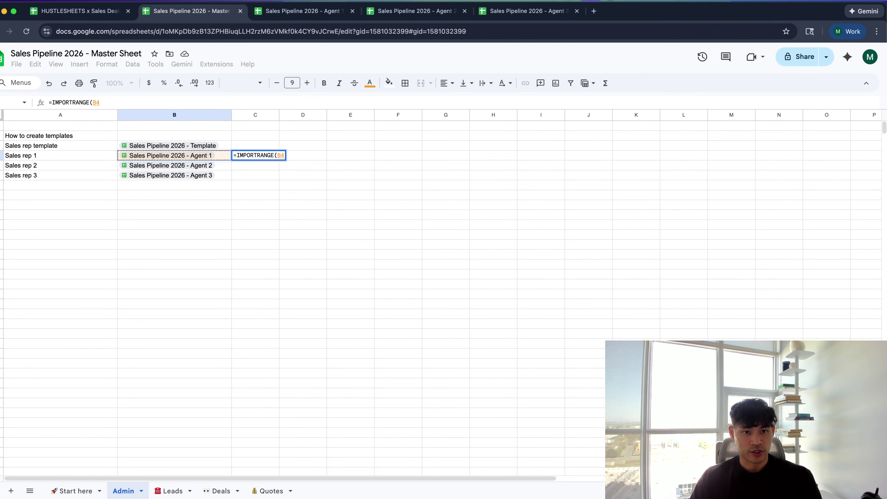
pyautogui.write(',')
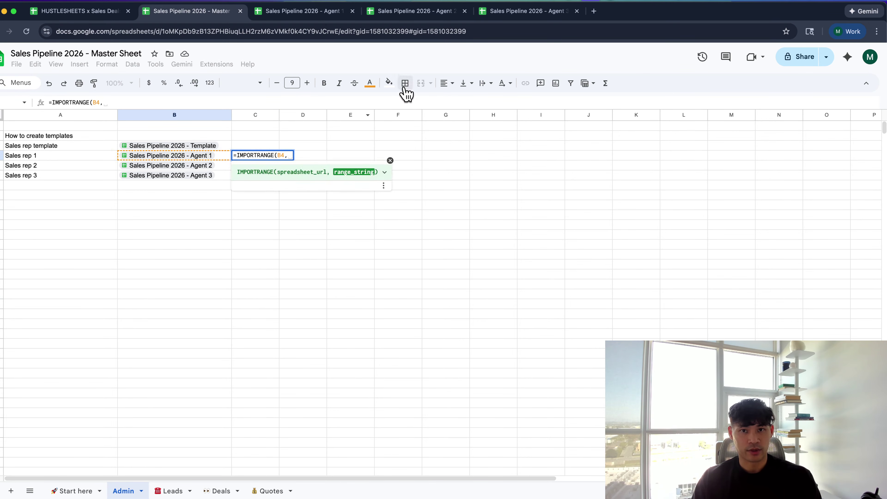
pyautogui.click(384, 172)
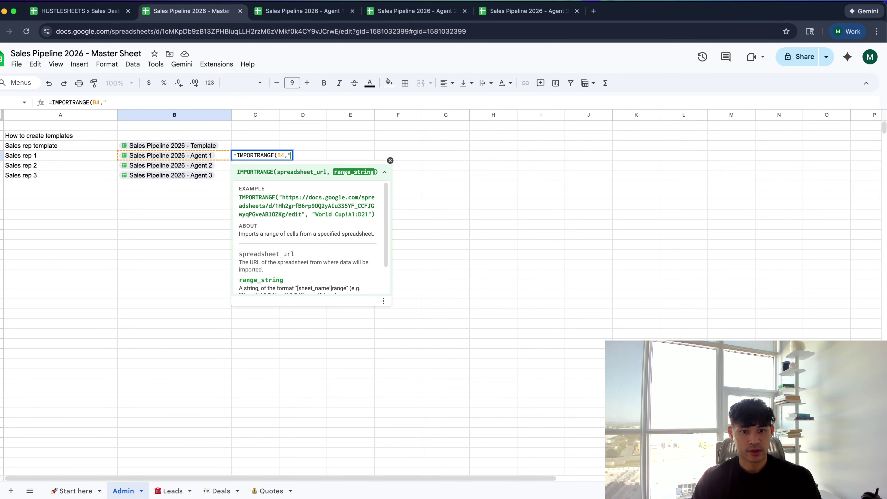
# Copy the exact '🚀 Start here' sheet name from Agent 3 and complete the formula with !C2
pyautogui.click(502, 12)
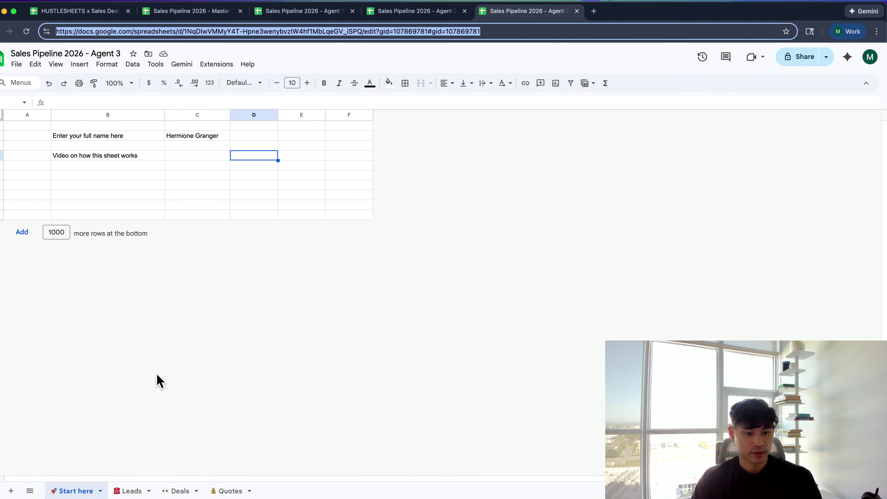
pyautogui.doubleClick(84, 491)
pyautogui.press('super+c')
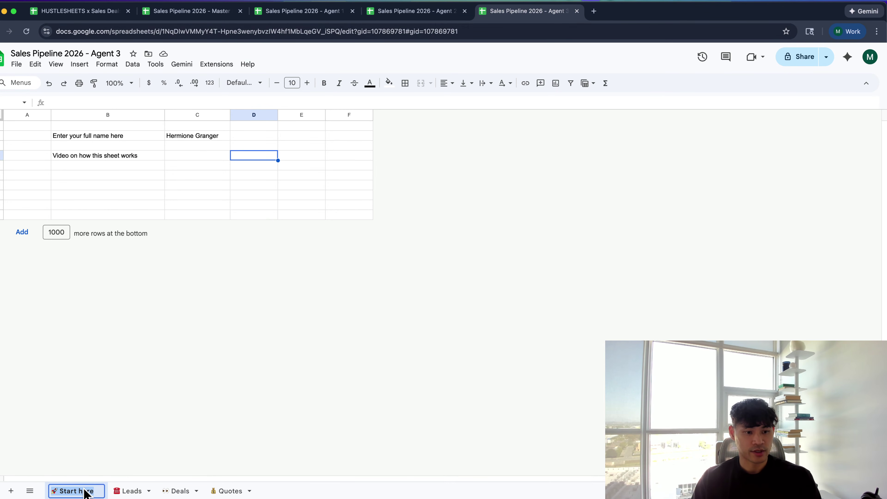
pyautogui.hotkey('ctrl', 'shift', 'Tab')
pyautogui.hotkey('ctrl', 'shift', 'Tab')
pyautogui.hotkey('ctrl', 'shift', 'Tab')
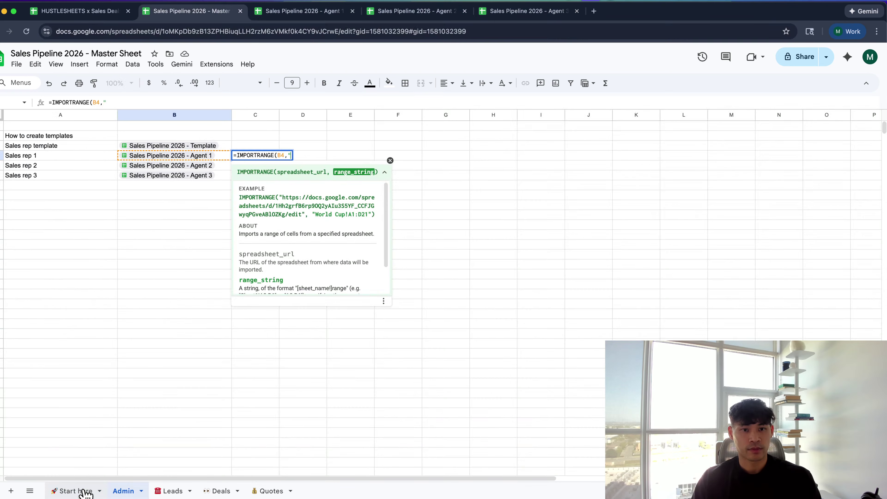
pyautogui.press('super+v')
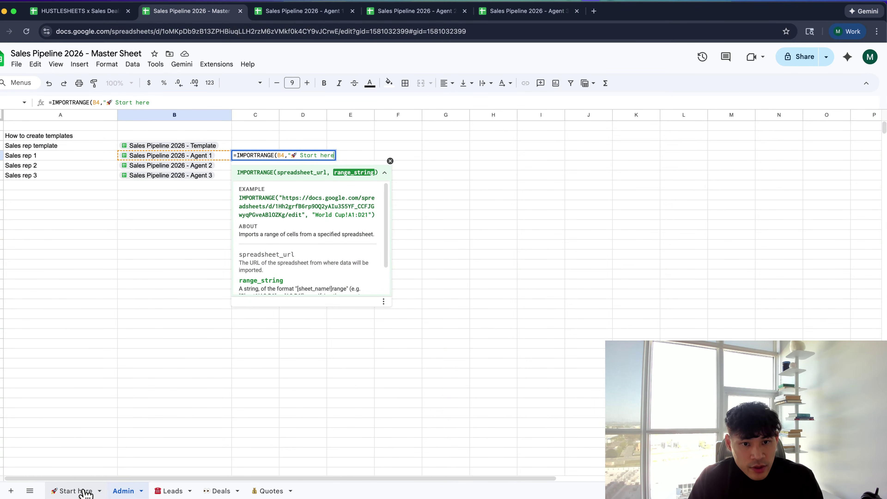
pyautogui.write('!C2')
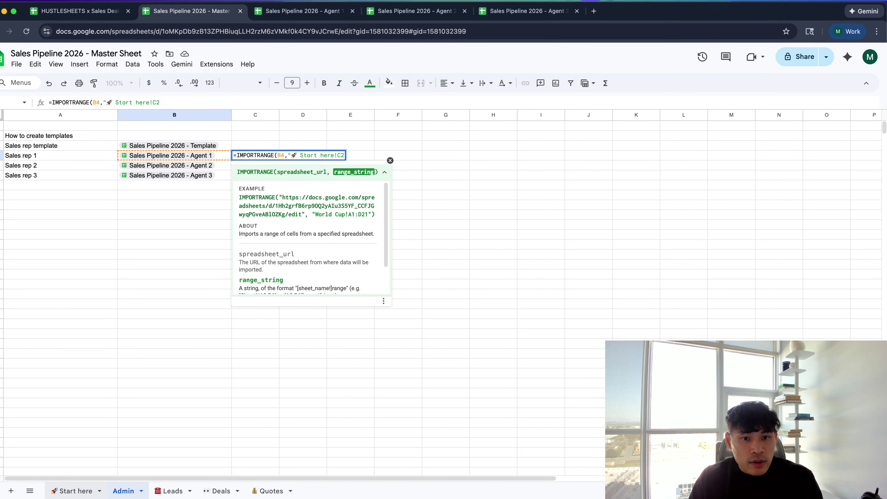
pyautogui.write('")')
pyautogui.press('Return')
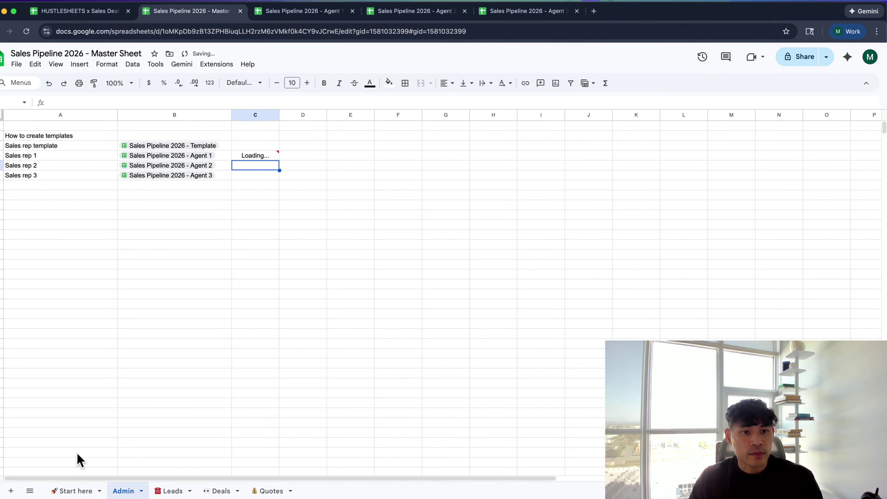
# Lock the reference to $C$2 and fill the formula down to Sales rep 2 and 3
pyautogui.click(262, 157)
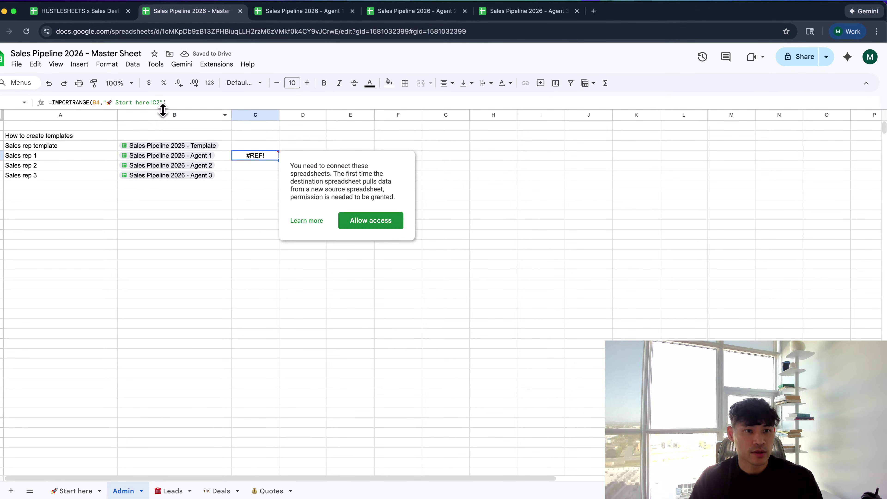
pyautogui.click(153, 103)
pyautogui.write('$C$')
pyautogui.press('Return')
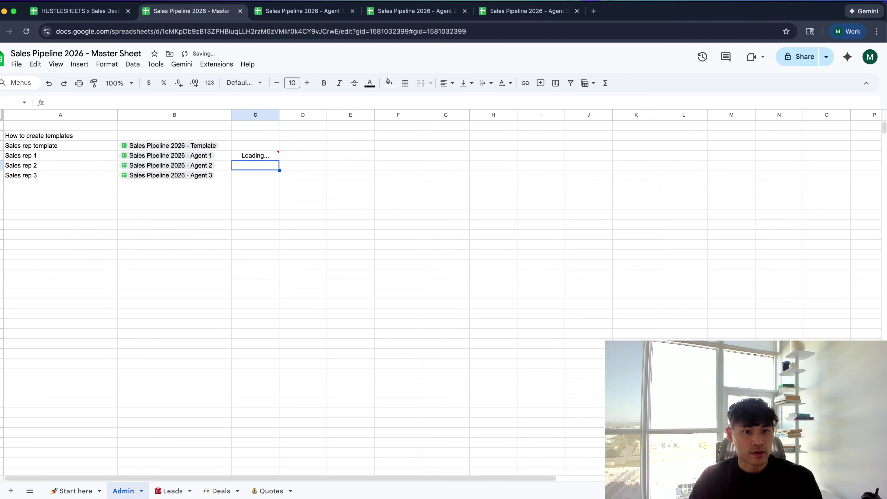
pyautogui.click(262, 157)
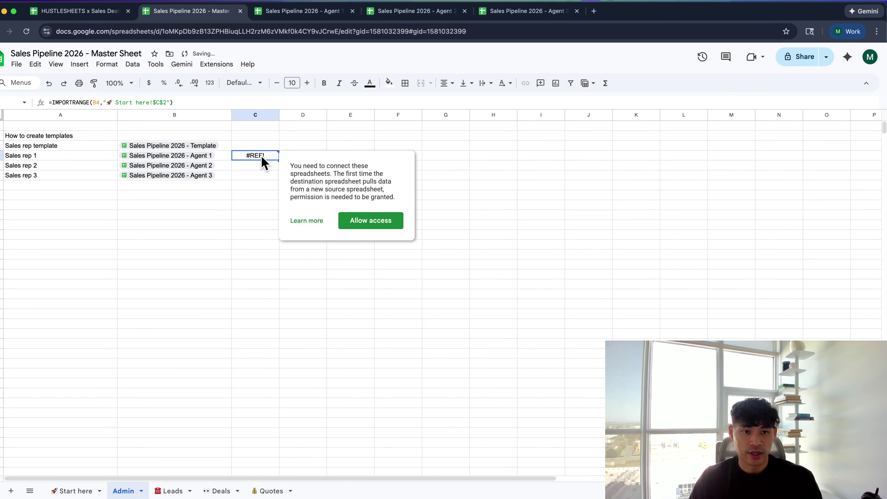
pyautogui.moveTo(278, 160); pyautogui.dragTo(278, 180)
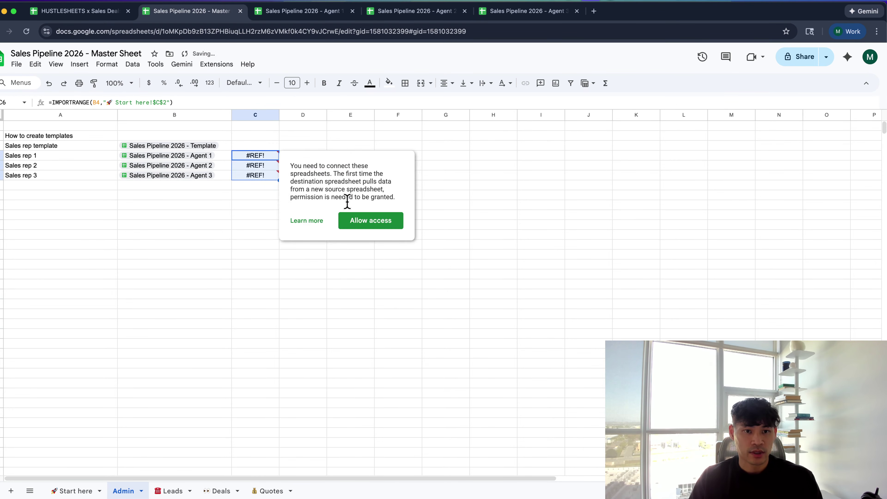
# Allow access to the Agent 1, Agent 2 and Agent 3 files for the three name cells
pyautogui.click(299, 144)
pyautogui.click(271, 154)
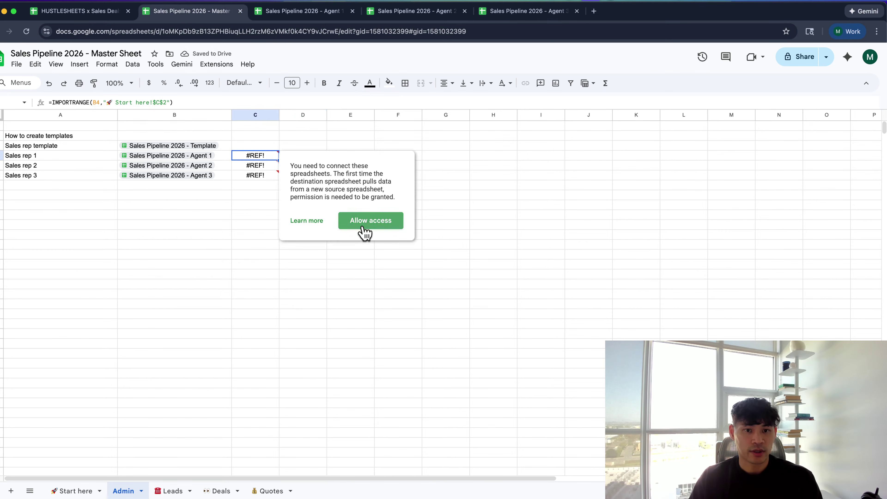
pyautogui.click(365, 230)
pyautogui.click(263, 165)
pyautogui.click(353, 230)
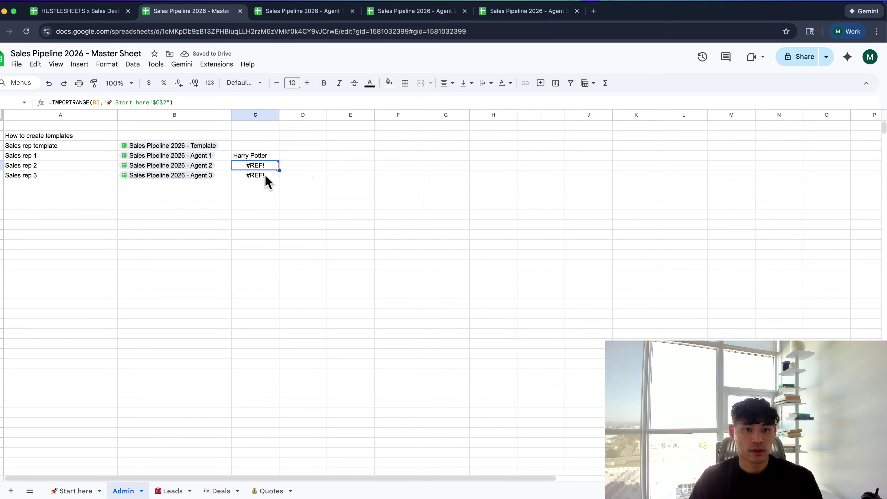
pyautogui.click(272, 175)
pyautogui.click(359, 246)
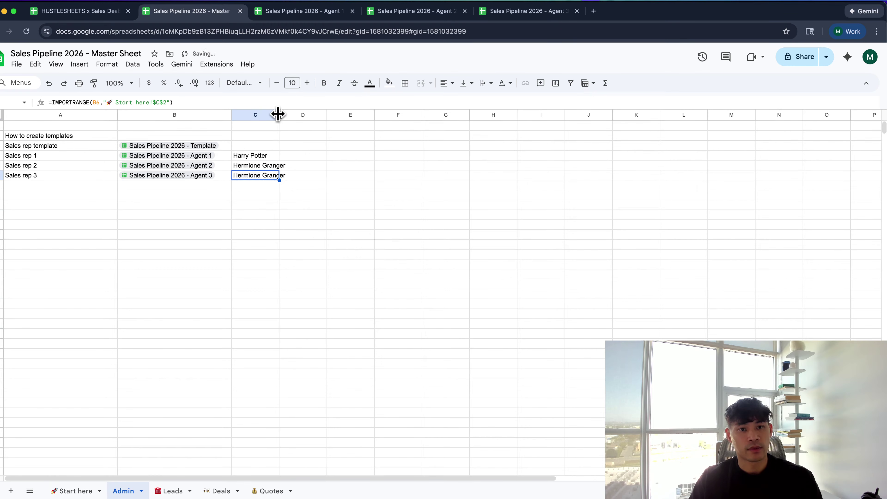
# Widen column C to fit the imported names and review C4's formula
pyautogui.moveTo(279, 114); pyautogui.dragTo(314, 115)
pyautogui.click(287, 155)
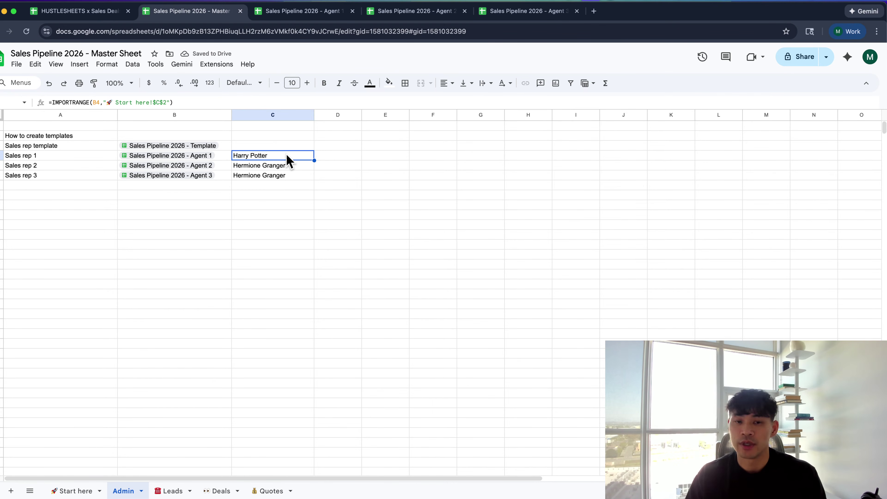
pyautogui.press('Return')
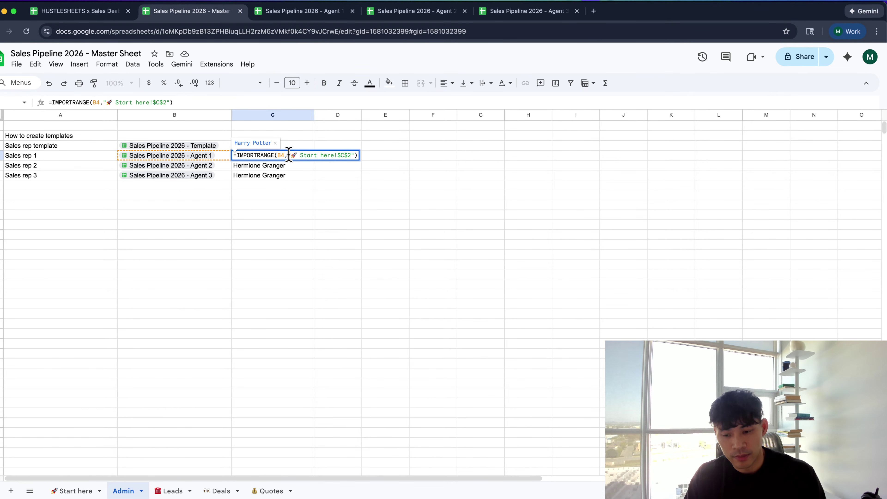
pyautogui.press('Escape')
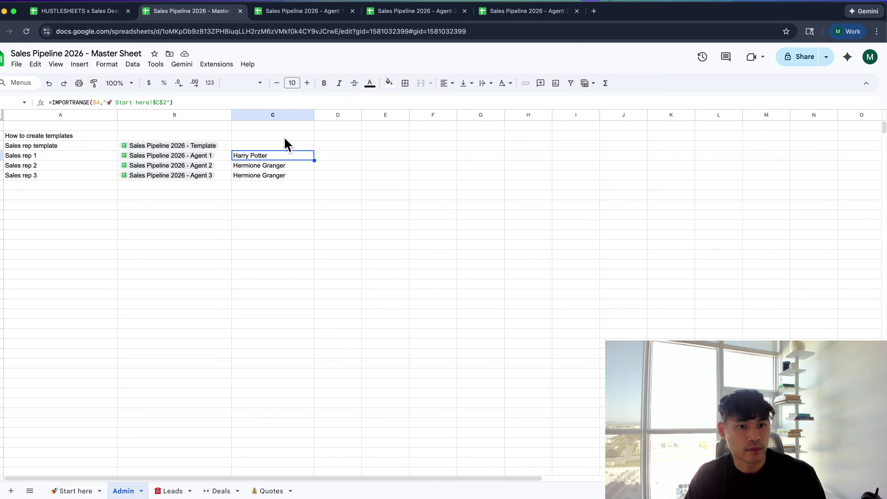
pyautogui.click(288, 146)
# Insert two empty rows above the Sales rep 1 row
pyautogui.rightClick(2, 155)
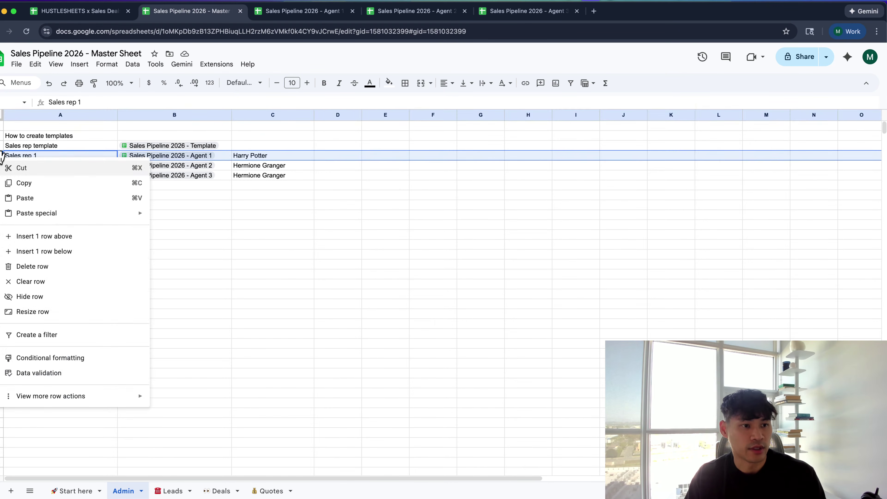
pyautogui.click(41, 238)
pyautogui.rightClick(2, 157)
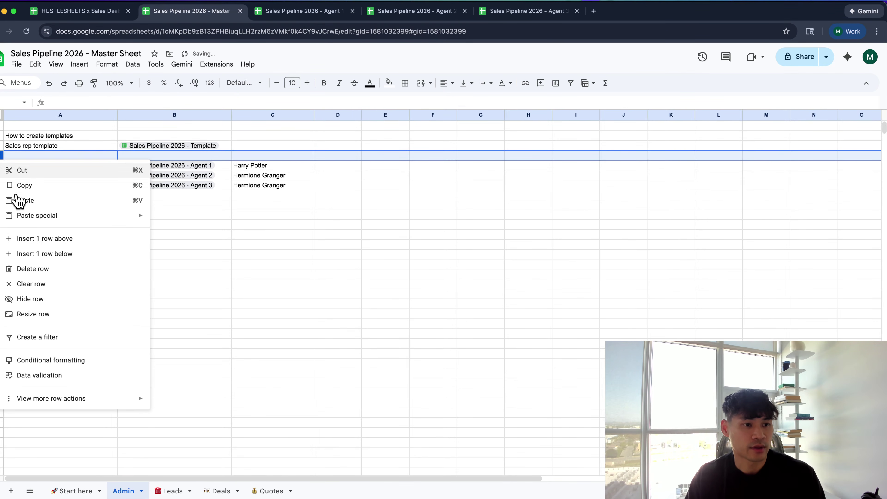
pyautogui.click(40, 240)
# Type the headers 'Rep name' and 'Sheet URL' in the new row
pyautogui.click(22, 167)
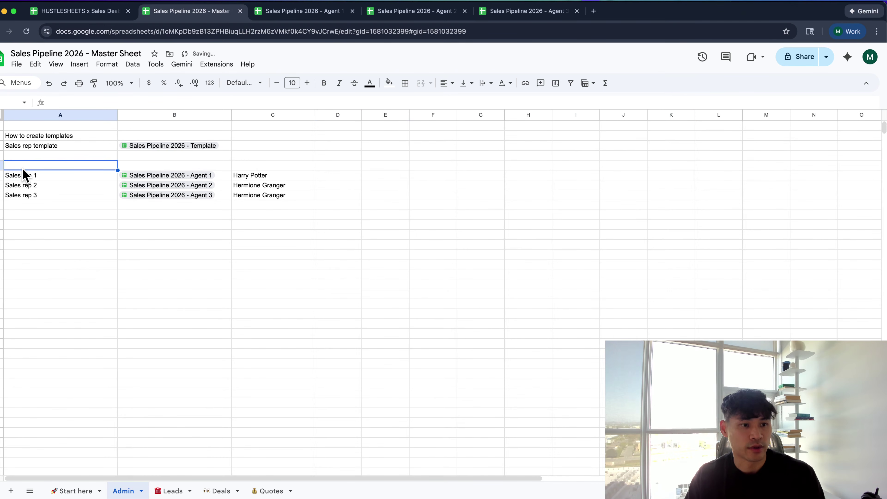
pyautogui.write('Rep name')
pyautogui.press('Tab')
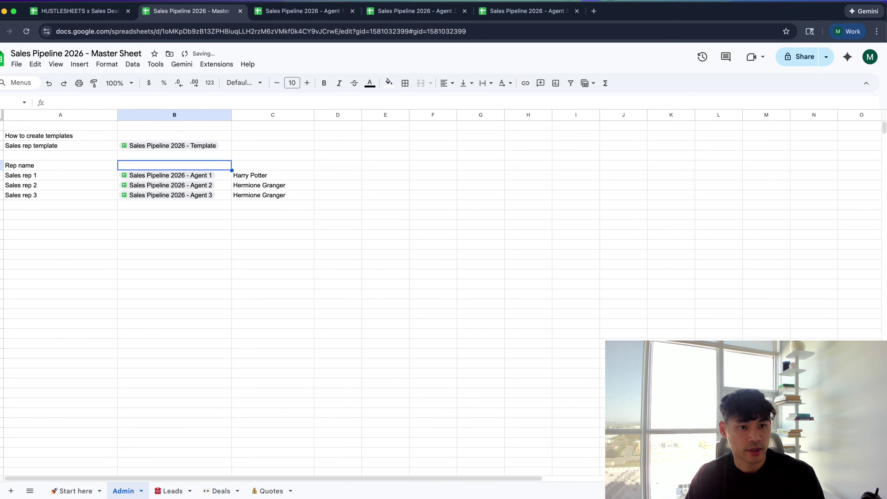
pyautogui.write('Sheet URL')
pyautogui.press('Tab')
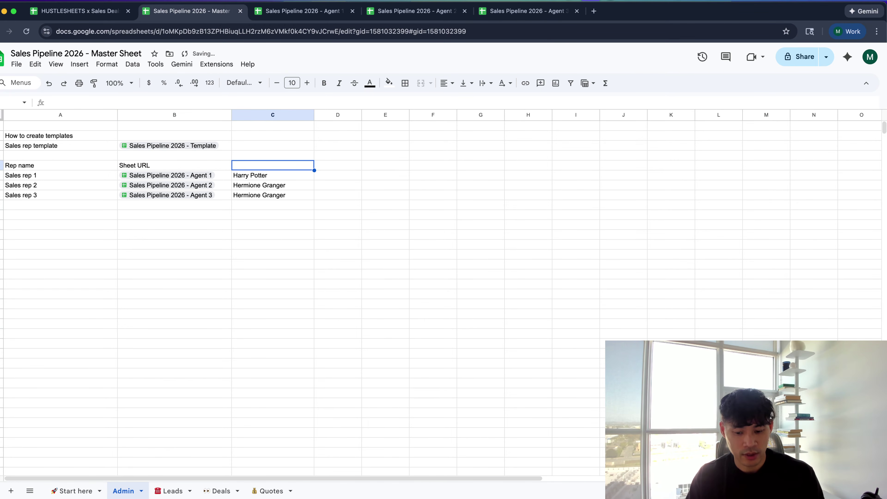
pyautogui.click(256, 174)
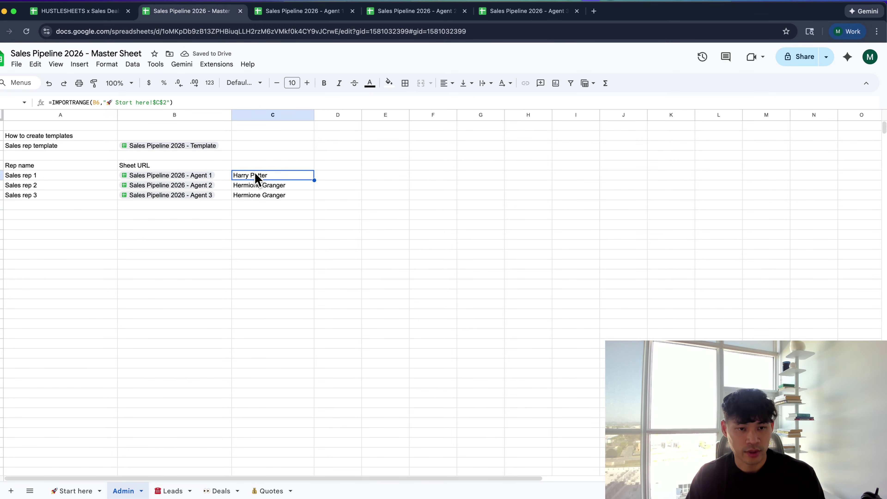
pyautogui.press('super+z')
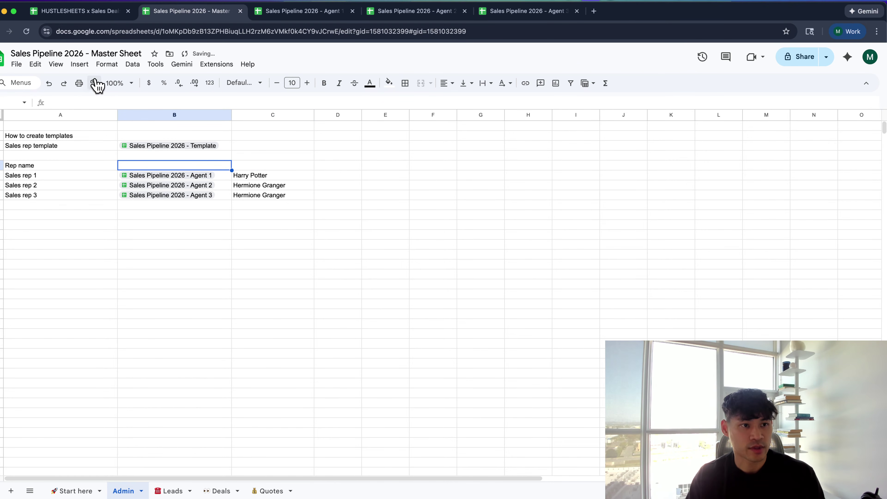
pyautogui.click(64, 83)
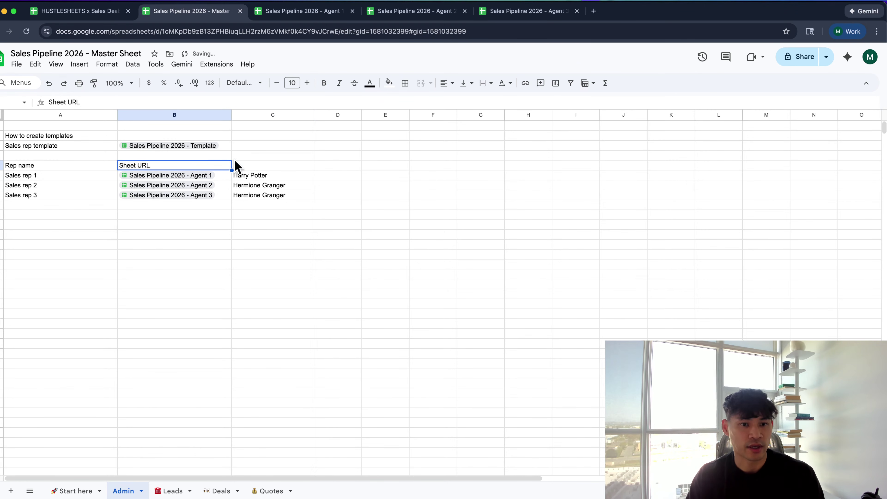
# Add the 'Allowed Access' header, then go to the Agent 3 spreadsheet
pyautogui.click(242, 165)
pyautogui.write('Al')
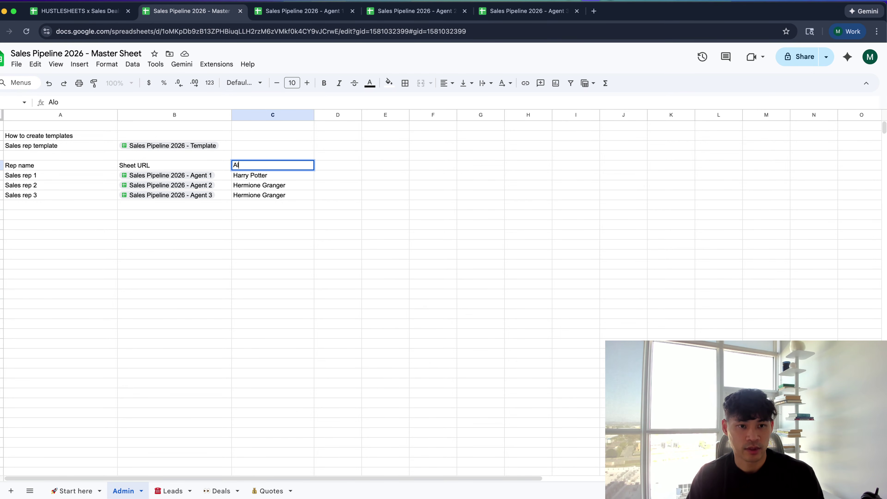
pyautogui.write('lowed Access')
pyautogui.press('Return')
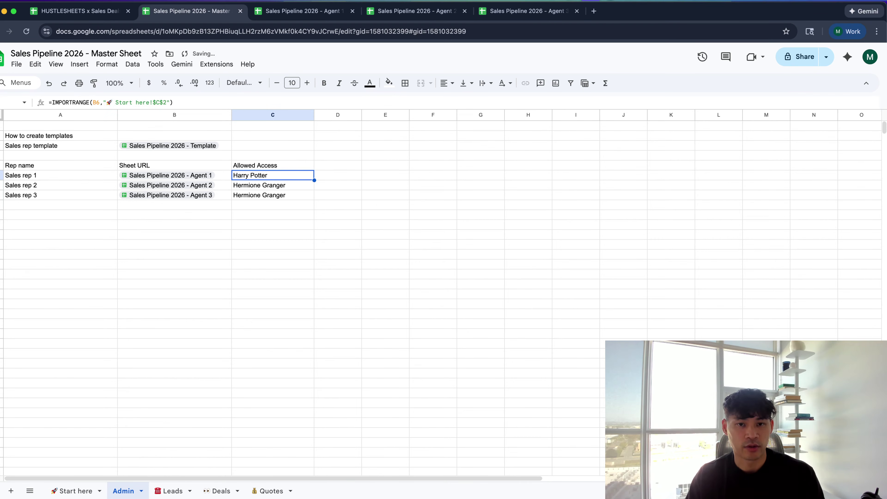
pyautogui.click(248, 163)
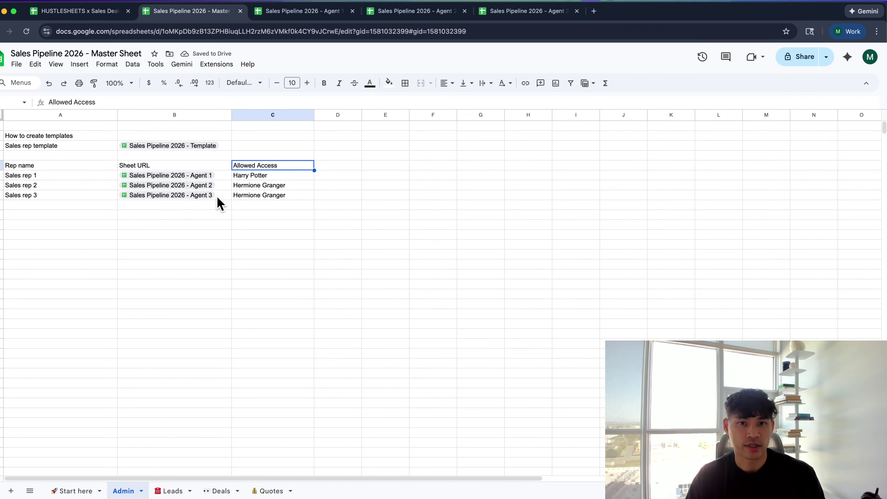
pyautogui.click(519, 14)
# Make a copy of Agent 3 named 'Sales Pipeline 2026 - Agent 4'
pyautogui.click(17, 64)
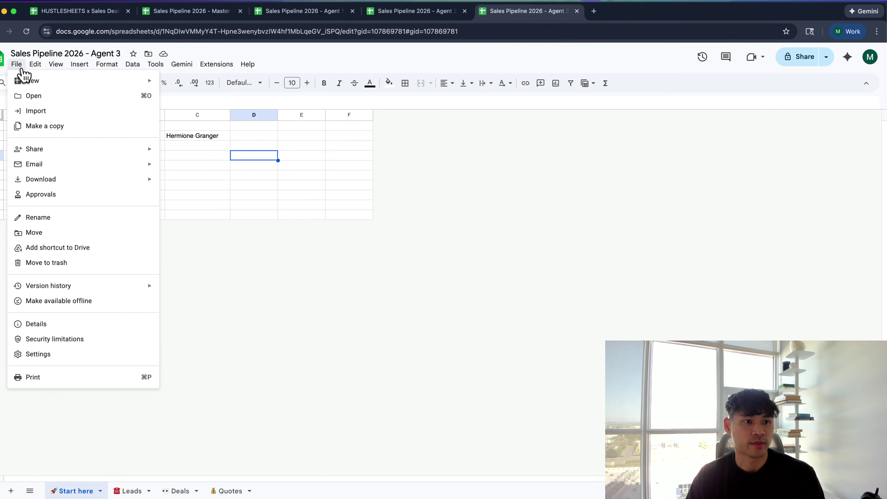
pyautogui.click(52, 126)
pyautogui.click(378, 211)
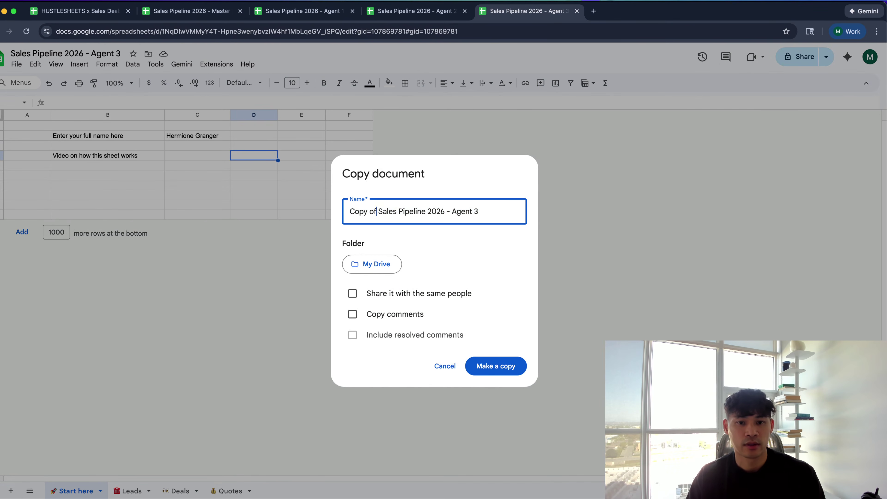
pyautogui.press('BackSpace')
pyautogui.press('BackSpace')
pyautogui.press('BackSpace')
pyautogui.press('BackSpace')
pyautogui.press('BackSpace')
pyautogui.press('BackSpace')
pyautogui.press('BackSpace')
pyautogui.press('BackSpace')
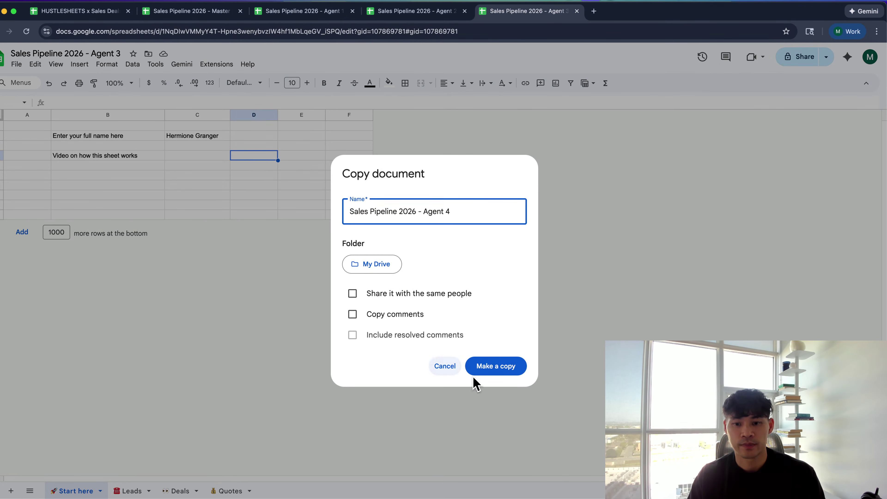
pyautogui.click(475, 371)
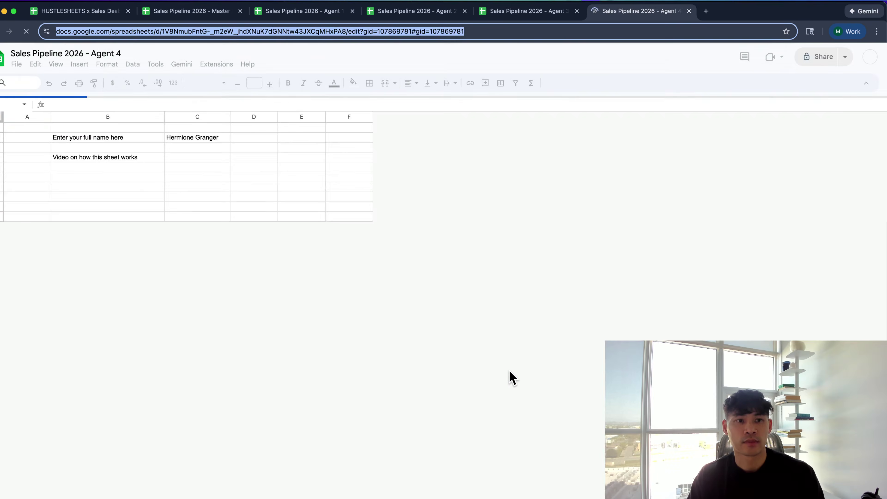
# Paste the Agent 4 sheet's URL into the Sheet URL cell of the next Admin row
pyautogui.press('super+l')
pyautogui.press('super+2')
pyautogui.press('Down')
pyautogui.press('Down')
pyautogui.press('Down')
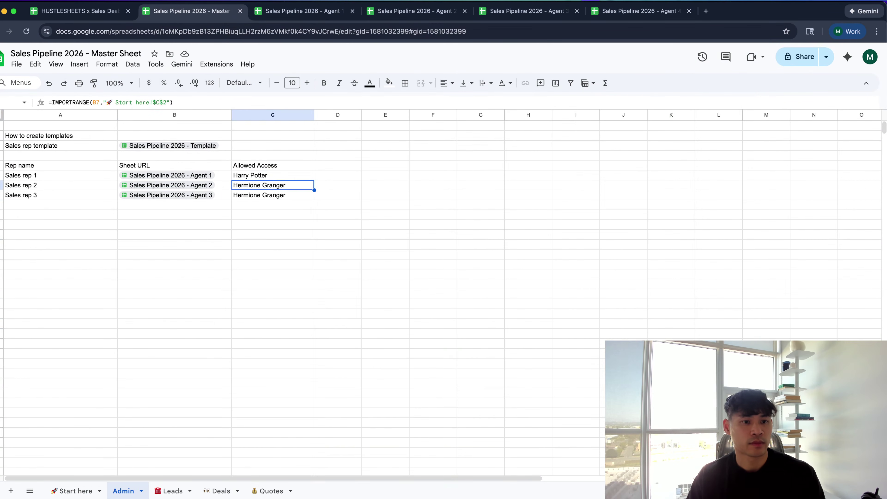
pyautogui.press('Left')
pyautogui.press('Left')
pyautogui.press('Down')
pyautogui.press('Right')
pyautogui.press('Tab')
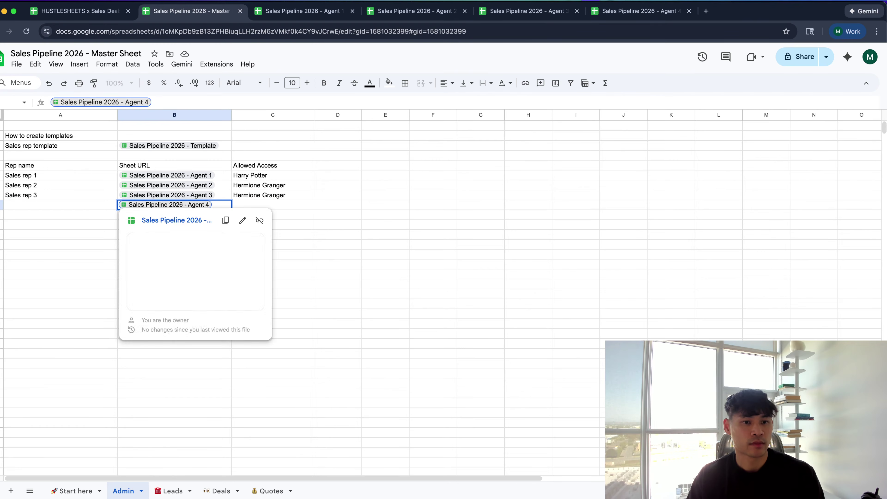
# Label the new row 'Sales rep 4' by filling down and changing the number
pyautogui.click(61, 204)
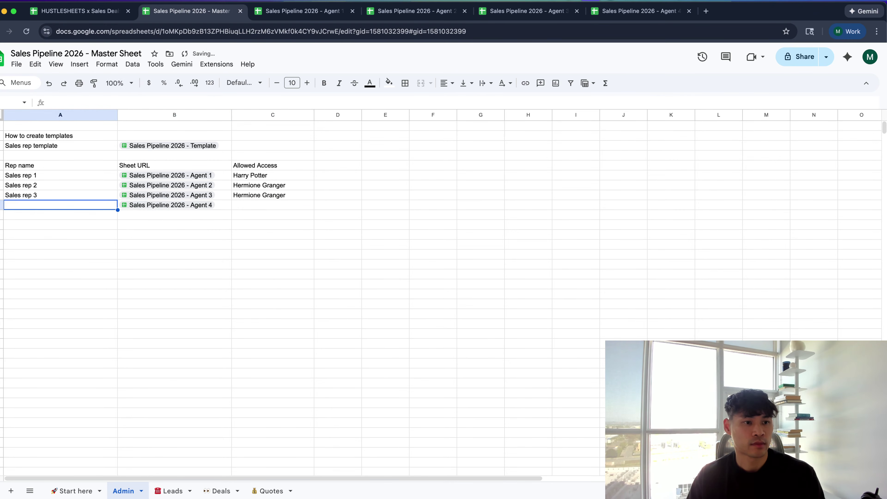
pyautogui.press('Up')
pyautogui.hotkey('shift', 'Down')
pyautogui.press('super+d')
pyautogui.press('Down')
pyautogui.press('Return')
pyautogui.press('BackSpace')
pyautogui.write('4')
pyautogui.press('Tab')
pyautogui.press('Tab')
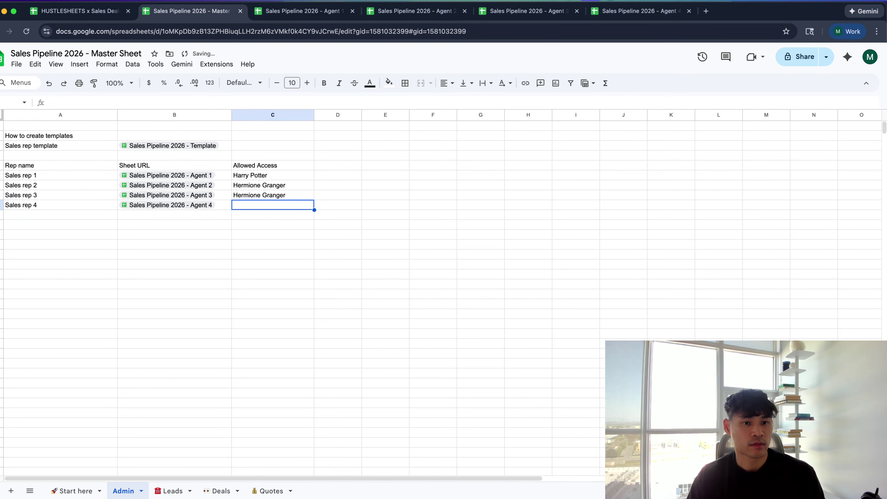
# Fill the name-import formula down into the Sales rep 4 row
pyautogui.press('Up')
pyautogui.hotkey('shift', 'Down')
pyautogui.press('super+d')
pyautogui.press('Down')
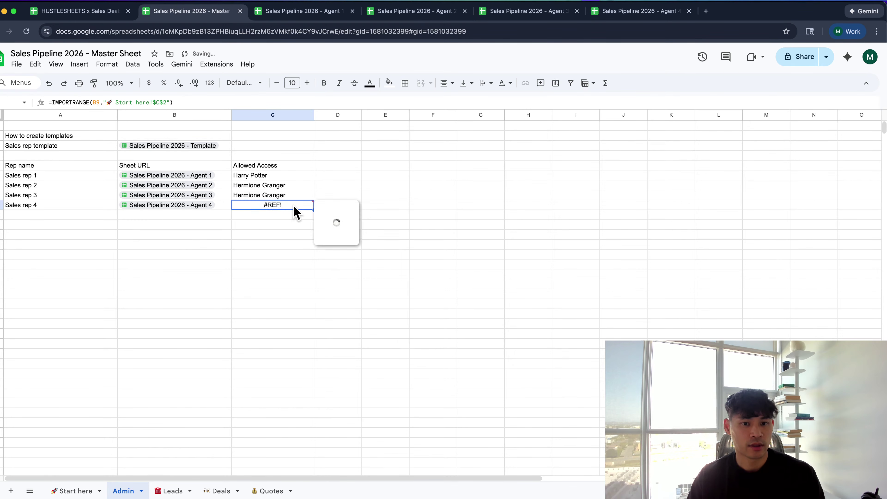
# Dismiss the access prompts and open the first rep's name formula for editing
pyautogui.moveTo(293, 208)
pyautogui.click(273, 165)
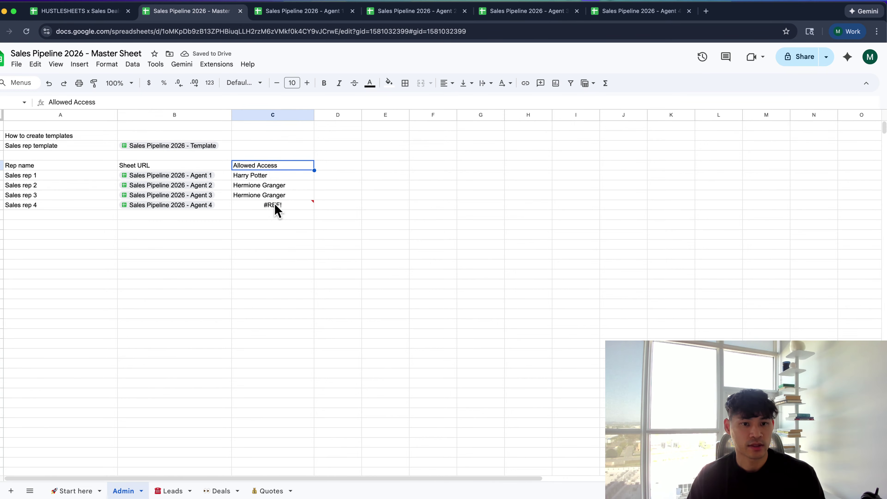
pyautogui.click(275, 203)
pyautogui.click(272, 169)
pyautogui.click(270, 174)
pyautogui.press('Return')
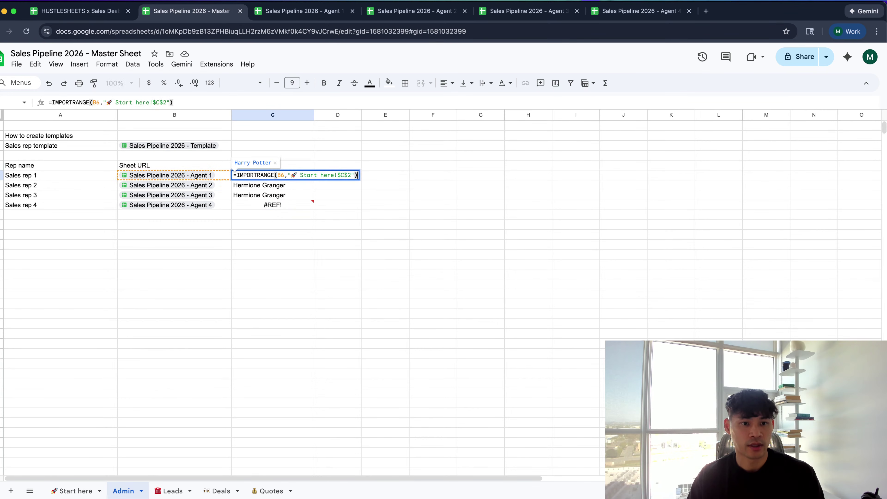
# Insert IFERROR( with the "Click allow access" text before IMPORTRANGE
pyautogui.click(237, 175)
pyautogui.write('IF(E')
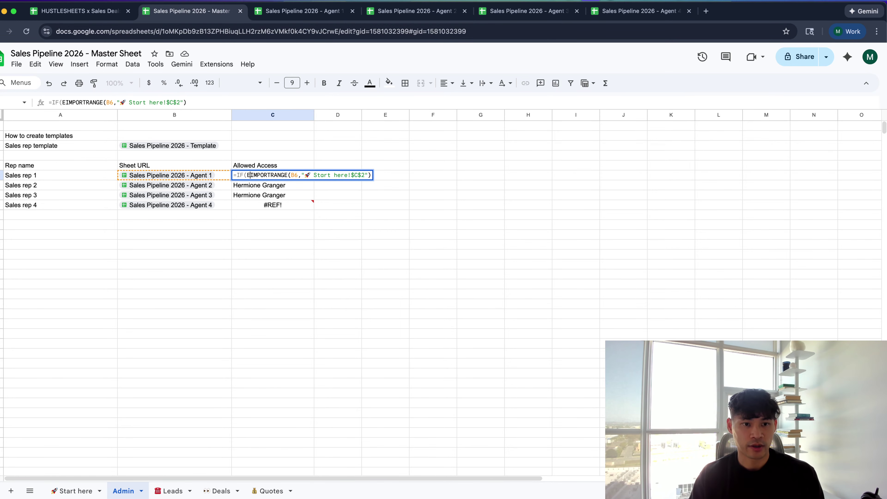
pyautogui.press('BackSpace')
pyautogui.press('BackSpace')
pyautogui.write('ERROR(')
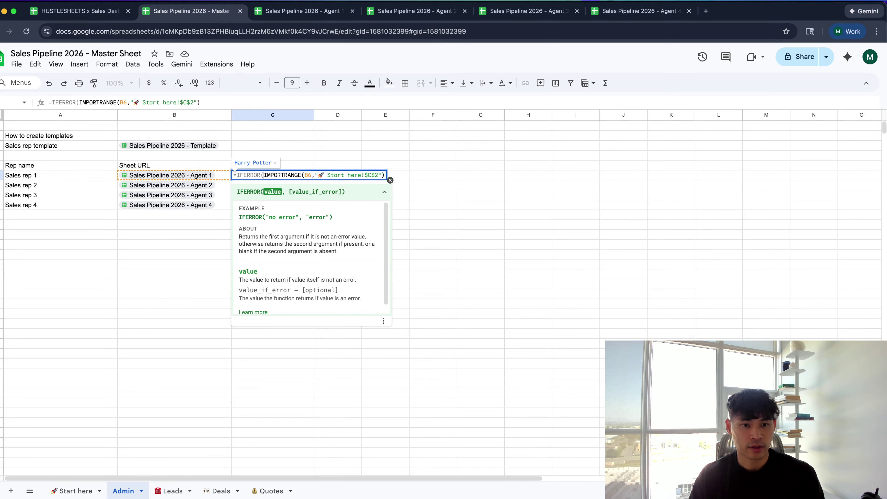
pyautogui.write('"')
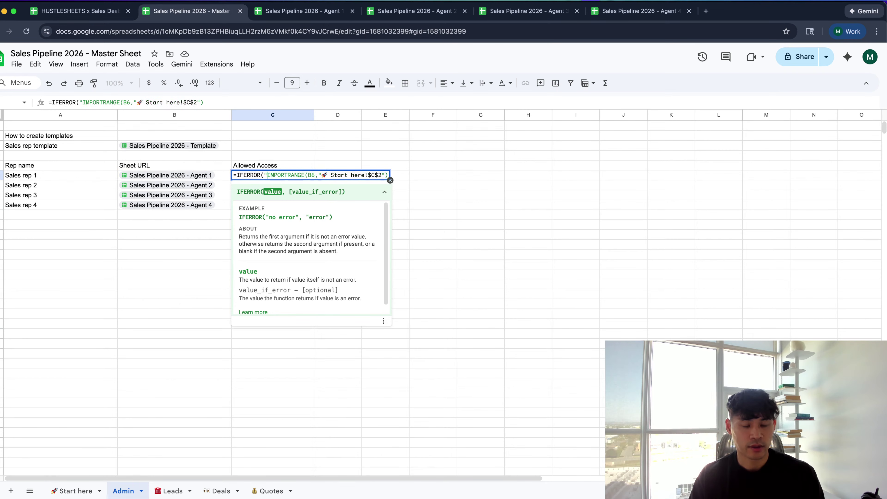
pyautogui.press('BackSpace')
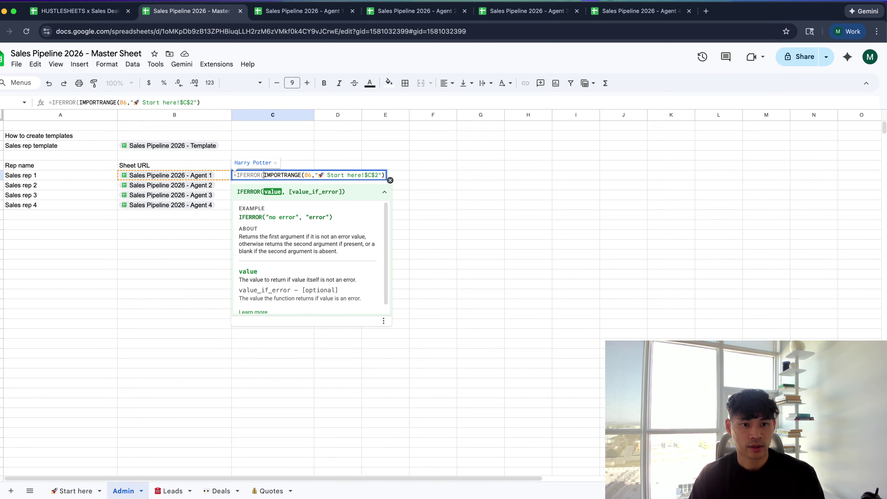
pyautogui.write('"Click allow')
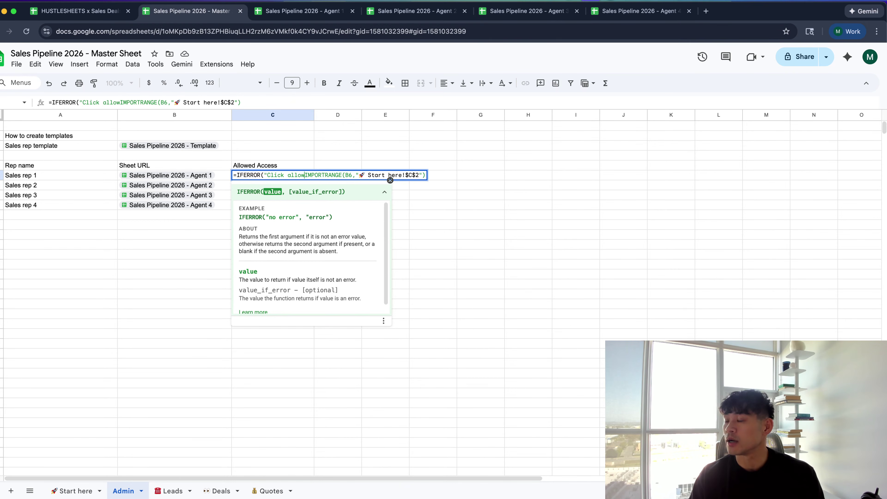
pyautogui.write(' access"')
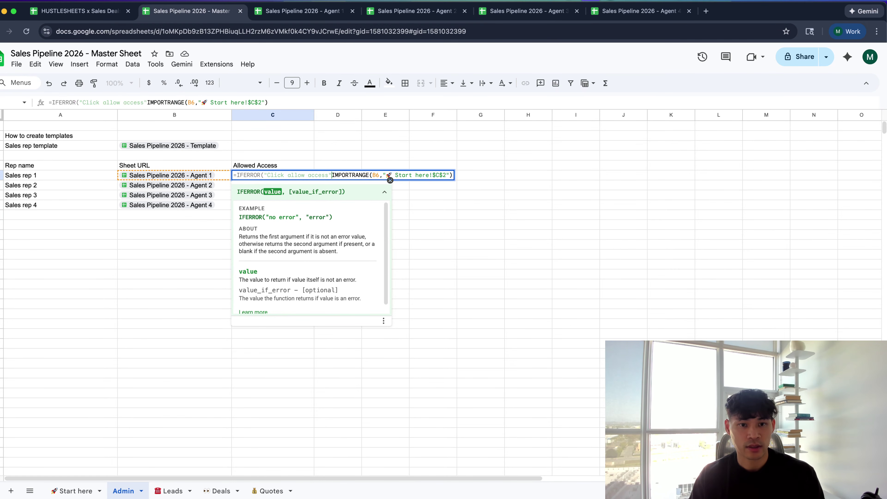
pyautogui.write(',')
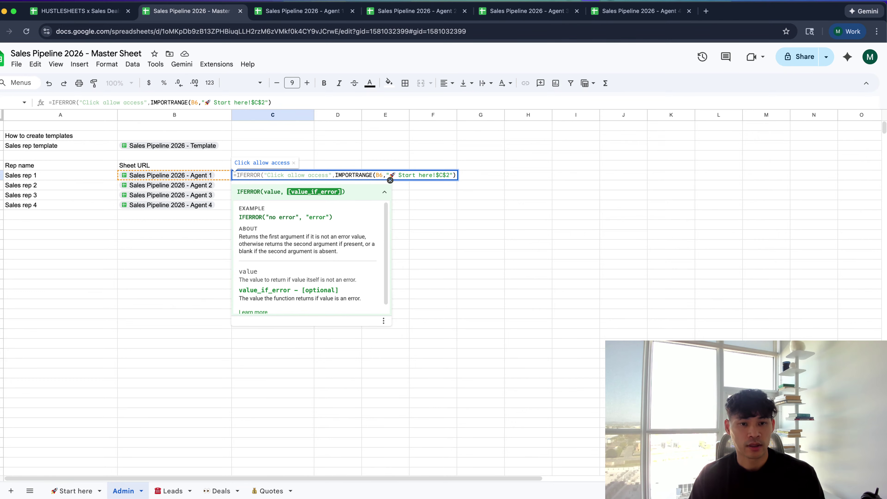
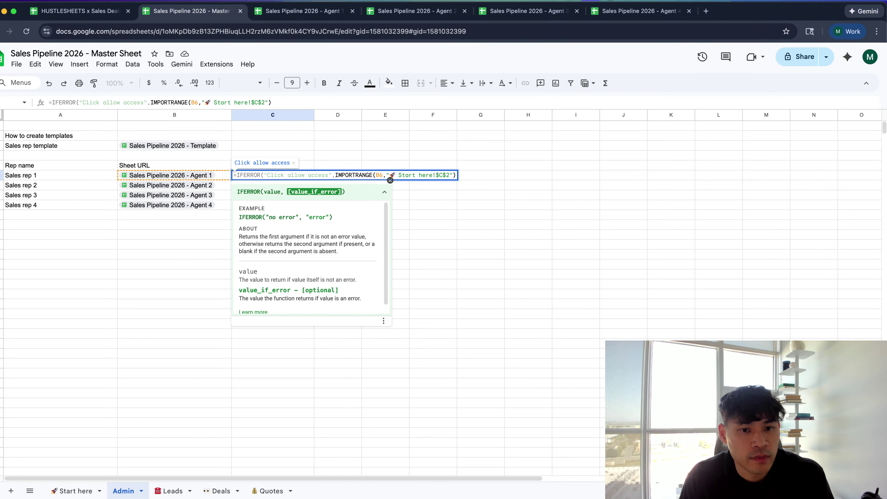
# Try wrapping C6's IMPORTRANGE formula in IFERROR, then cancel the edit
pyautogui.press('Escape')
pyautogui.press('Return')
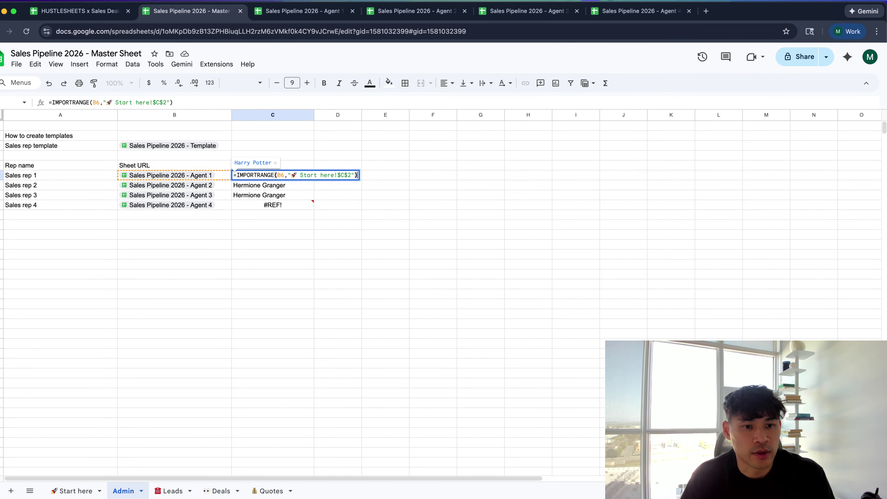
pyautogui.press('Escape')
pyautogui.press('Return')
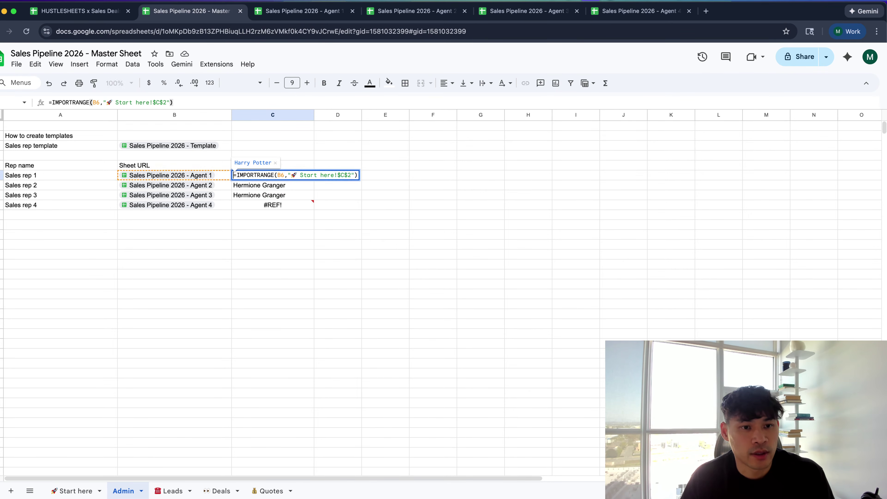
pyautogui.click(235, 174)
pyautogui.write('IFER')
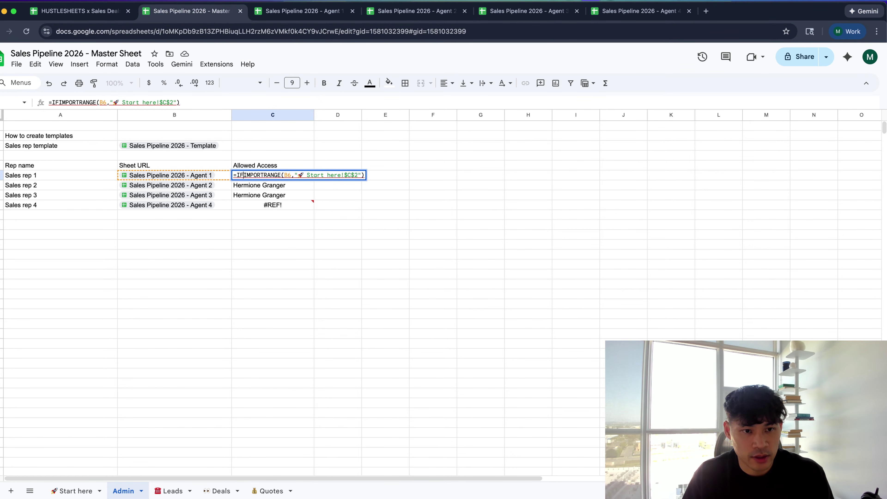
pyautogui.write('ROR(')
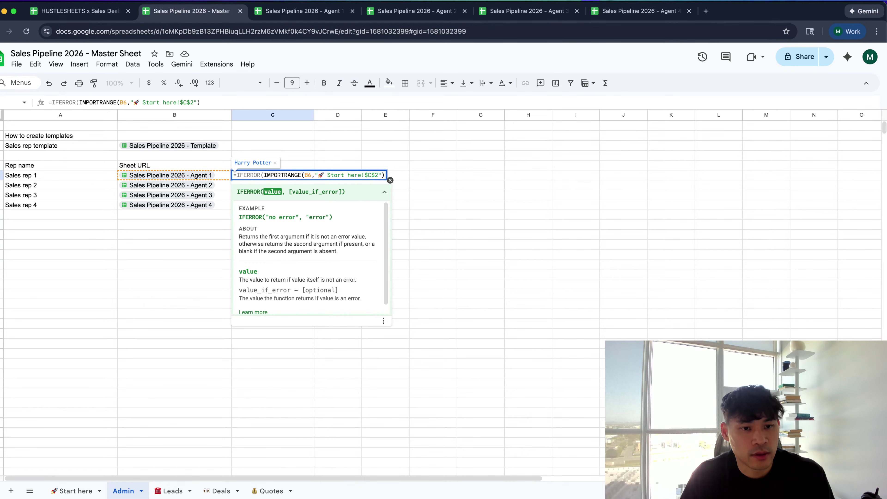
pyautogui.write(',')
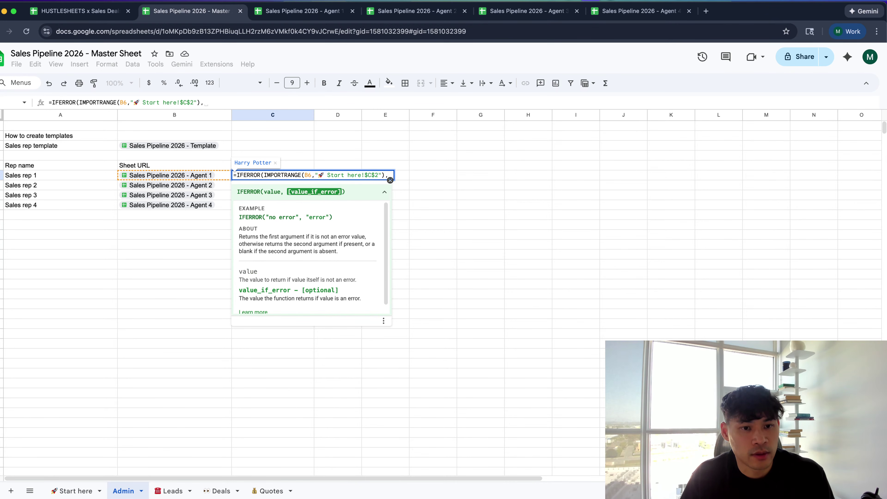
pyautogui.press('Escape')
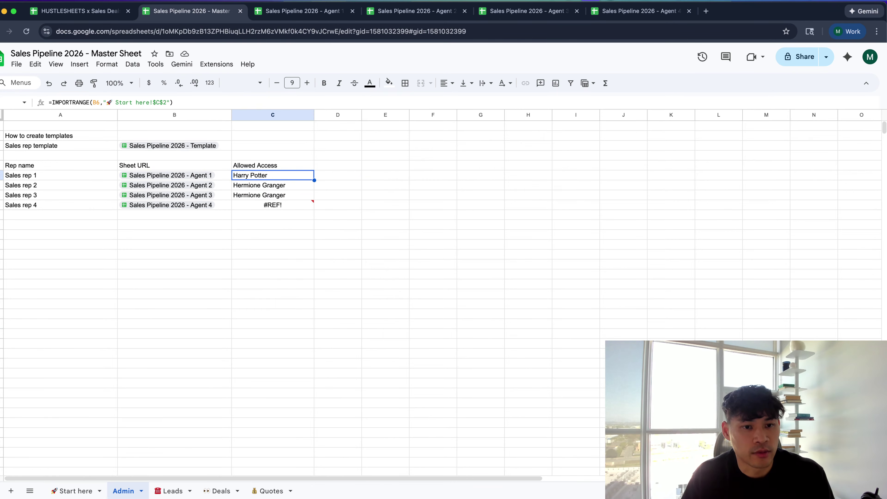
# Wrap C9's IMPORTRANGE in IFERROR, then undo it back to the plain formula
pyautogui.press('Down')
pyautogui.press('Down')
pyautogui.press('Down')
pyautogui.press('Return')
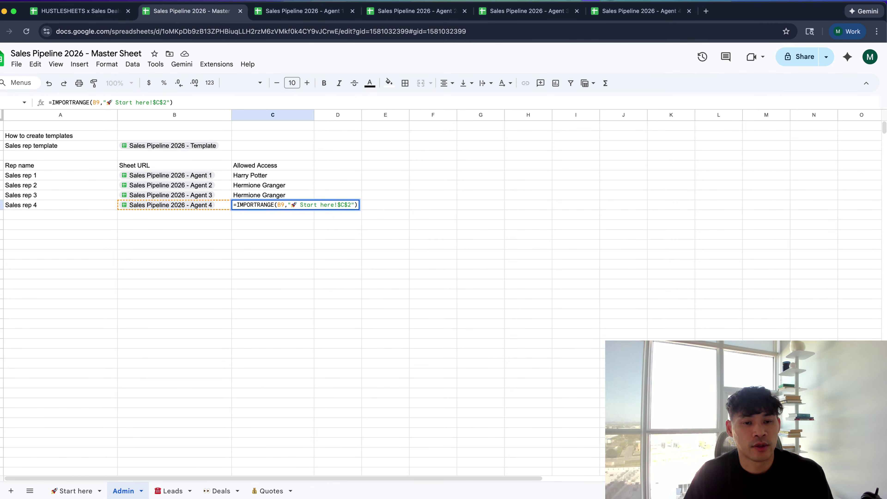
pyautogui.click(236, 205)
pyautogui.write('IFERROR(')
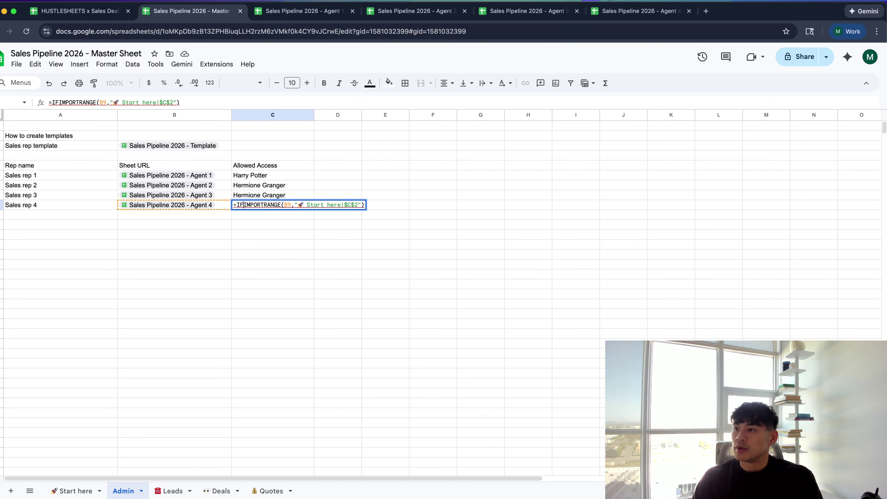
pyautogui.click(384, 204)
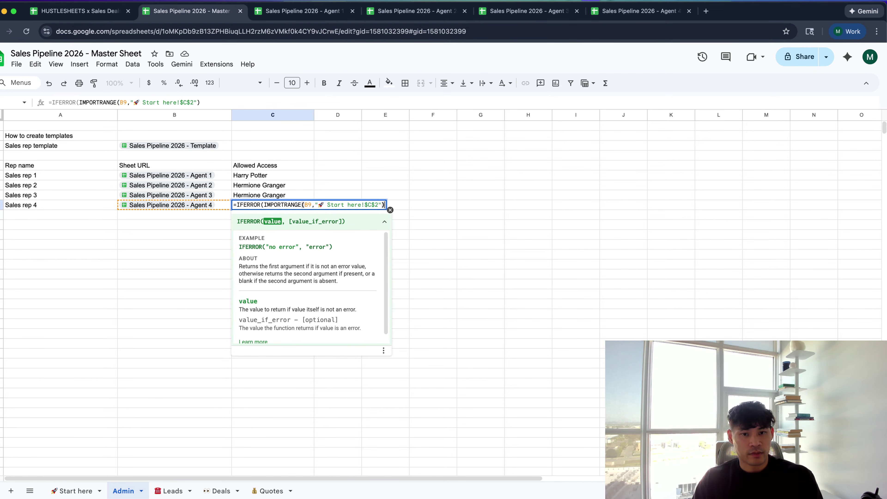
pyautogui.write(',)')
pyautogui.press('Return')
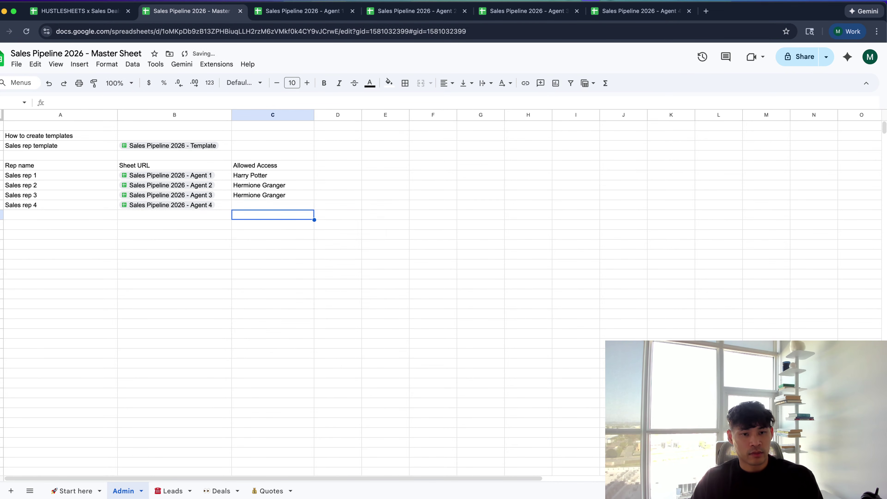
pyautogui.press('Up')
pyautogui.hotkey('ctrl', 'z')
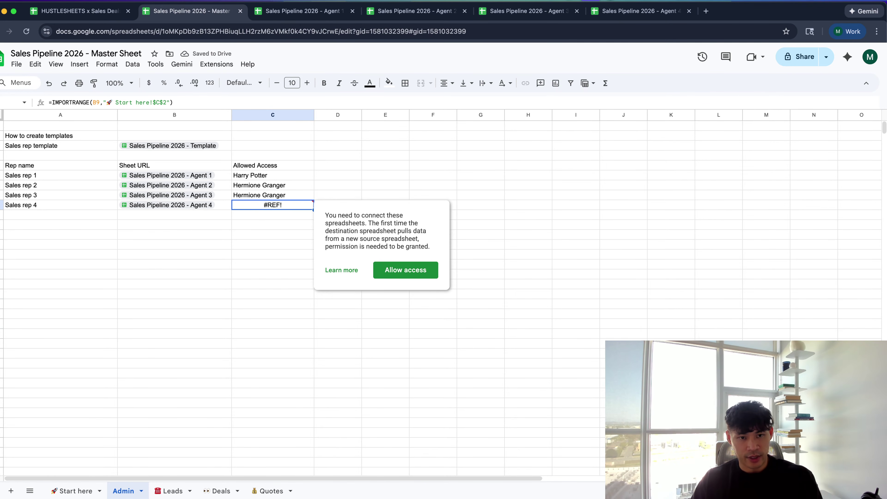
# Insert IF( into C6's formula, then undo the change
pyautogui.press('Up')
pyautogui.press('Up')
pyautogui.press('Up')
pyautogui.press('Down')
pyautogui.press('Down')
pyautogui.press('Down')
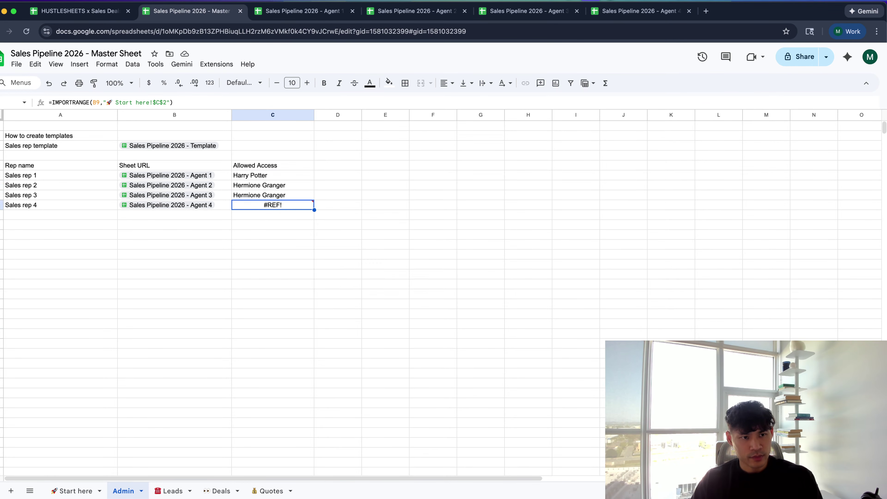
pyautogui.press('Up')
pyautogui.press('Up')
pyautogui.press('Up')
pyautogui.doubleClick(237, 175)
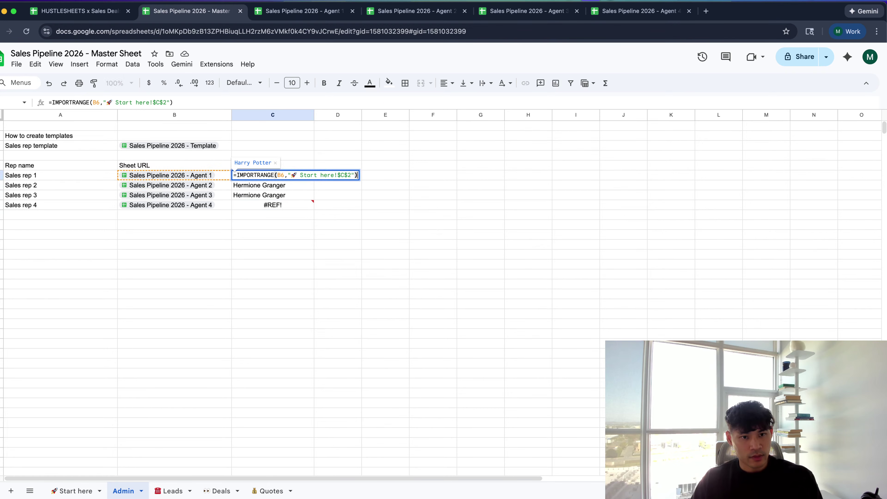
pyautogui.write('IF(')
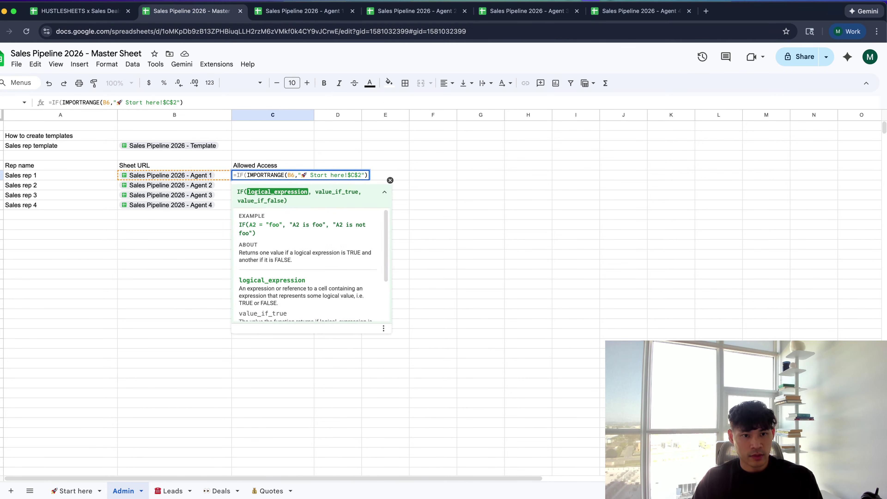
pyautogui.click(368, 175)
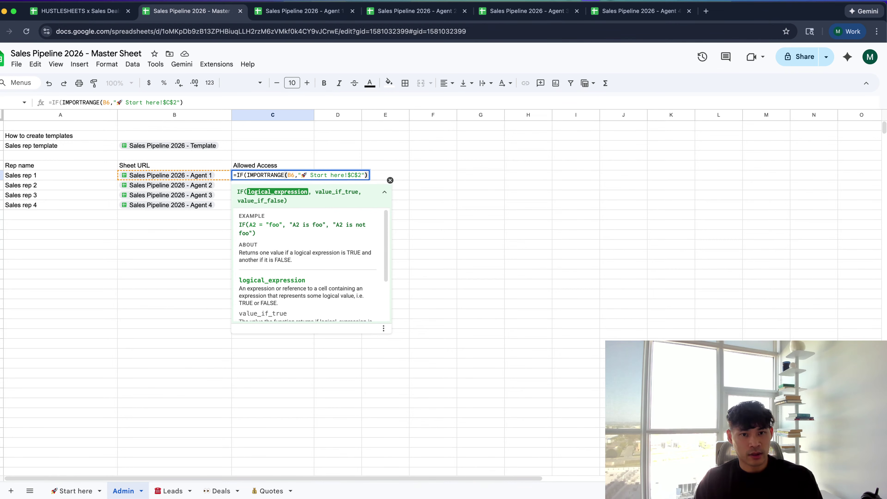
pyautogui.press('super+z')
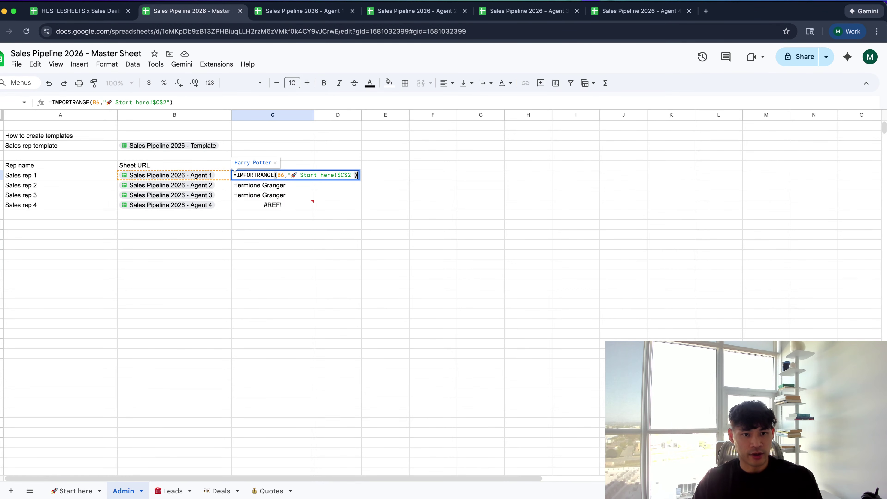
# Start an IFERROR wrap in C6 again, then leave its formula unchanged
pyautogui.click(236, 175)
pyautogui.write('IF')
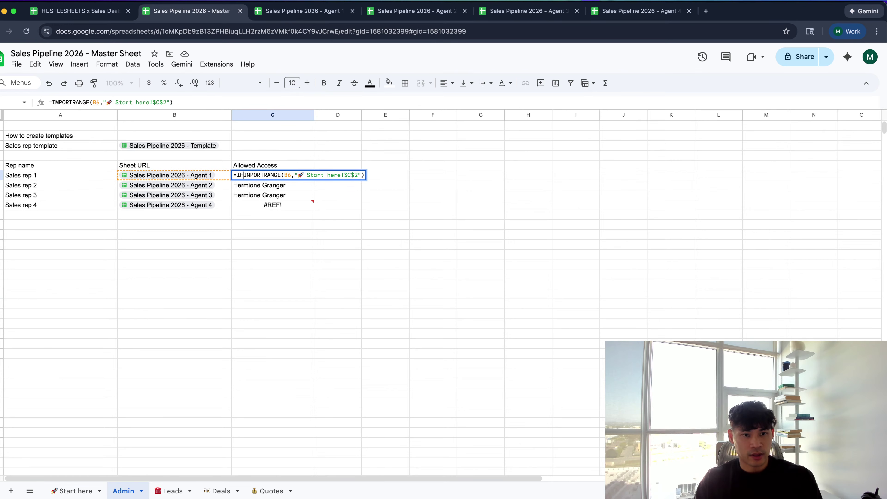
pyautogui.write('ERROR(')
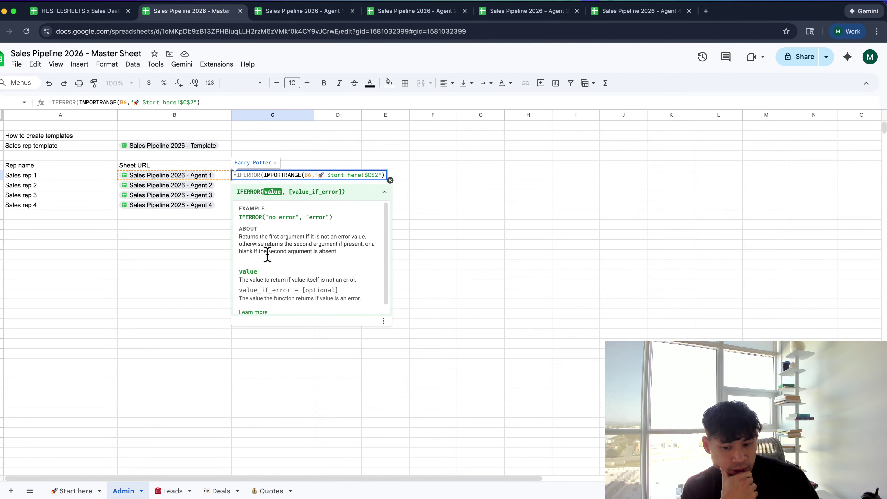
pyautogui.scroll(-1, 267, 254)
pyautogui.scroll(1, 268, 254)
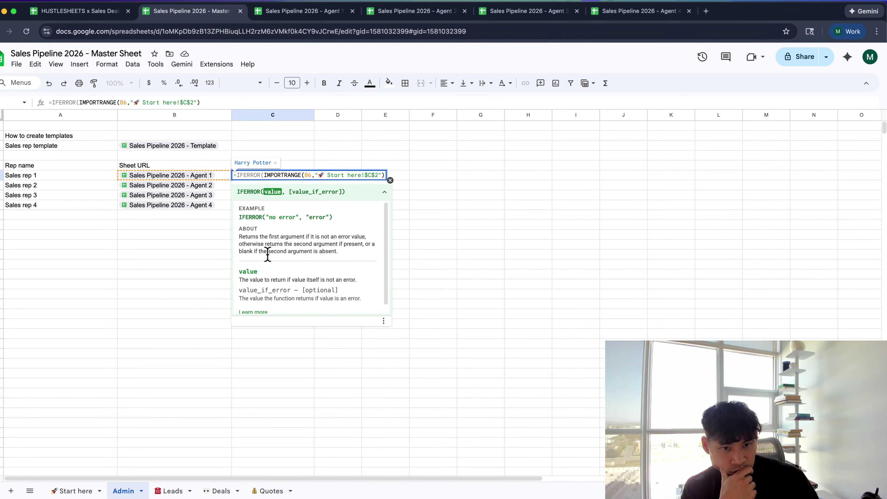
pyautogui.press('Escape')
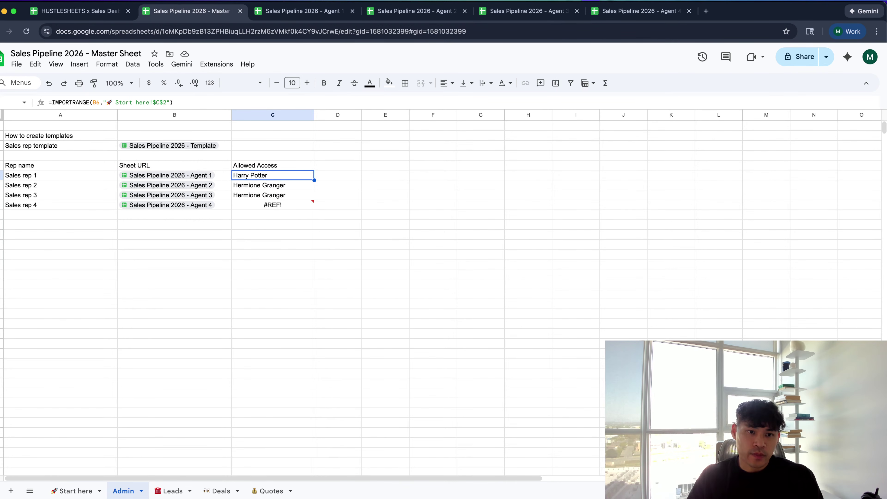
pyautogui.press('Return')
pyautogui.press('super+a')
pyautogui.press('Escape')
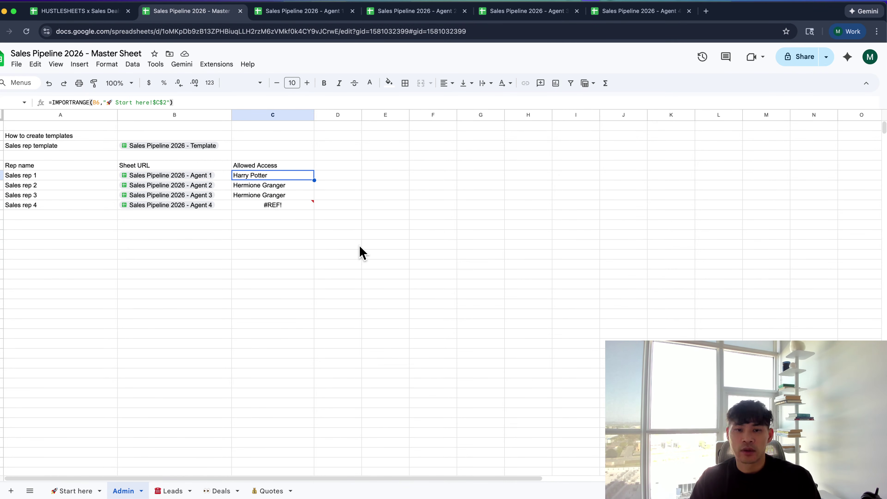
pyautogui.press('super+Tab')
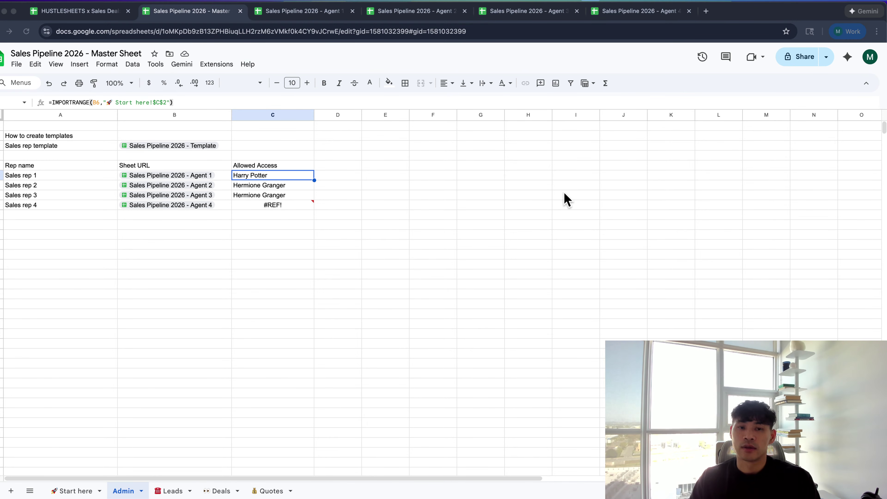
# Commit the check-mark formula in C6 and fill it down through C9
pyautogui.doubleClick(301, 177)
pyautogui.press('Return')
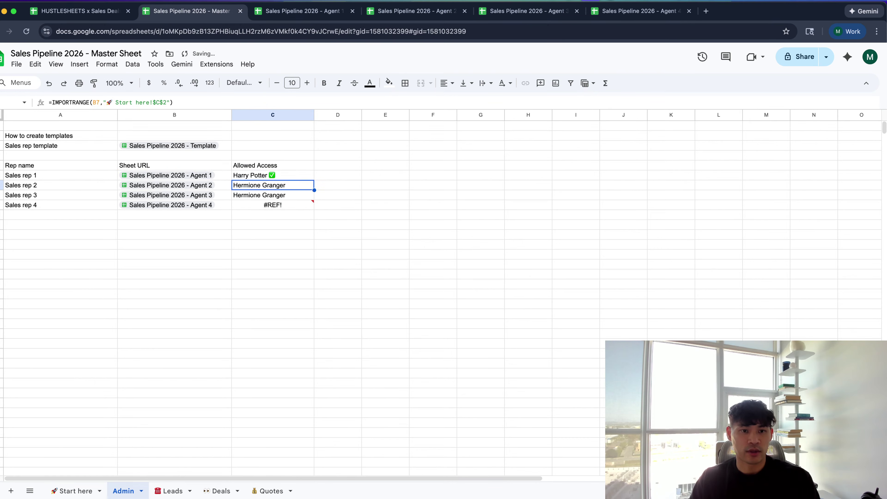
pyautogui.press('Up')
pyautogui.hotkey('shift', 'Down')
pyautogui.hotkey('shift', 'Down')
pyautogui.hotkey('shift', 'Down')
pyautogui.hotkey('ctrl', 'd')
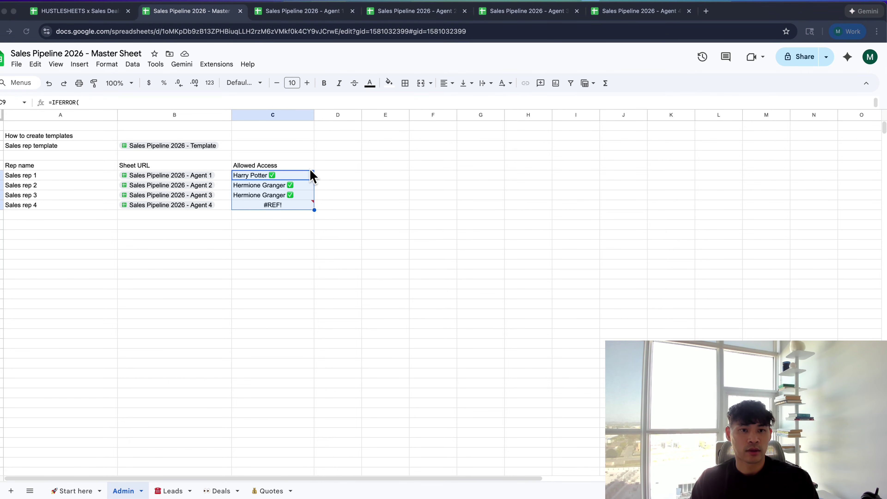
pyautogui.click(303, 168)
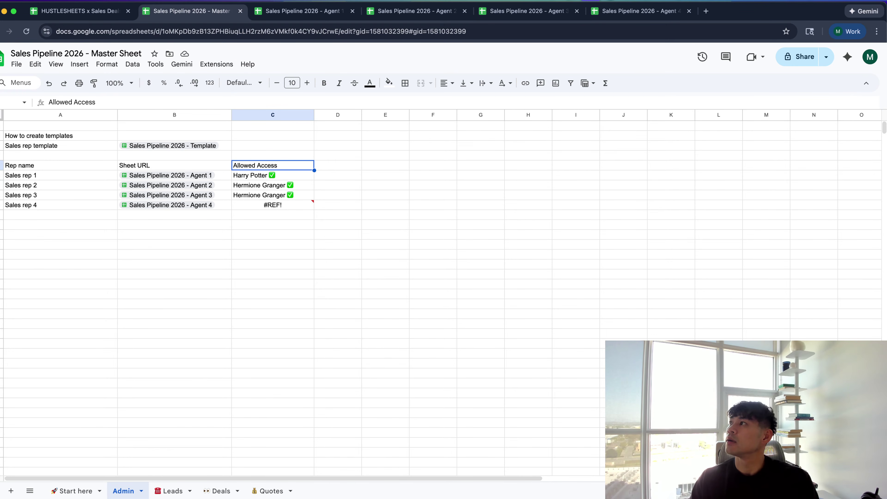
# Recommit C6's IFERROR formula and fill it down the Allowed Access column
pyautogui.doubleClick(289, 175)
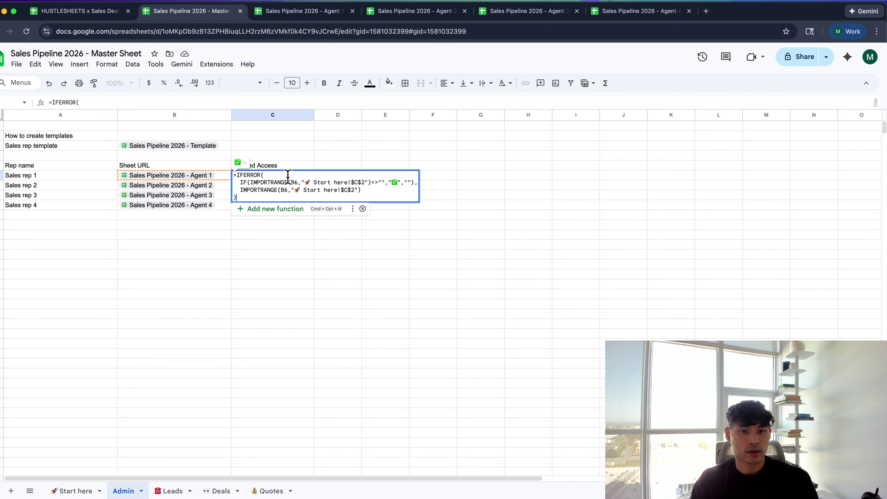
pyautogui.press('Return')
pyautogui.hotkey('shift', 'Up')
pyautogui.hotkey('shift', 'Down')
pyautogui.hotkey('shift', 'Down')
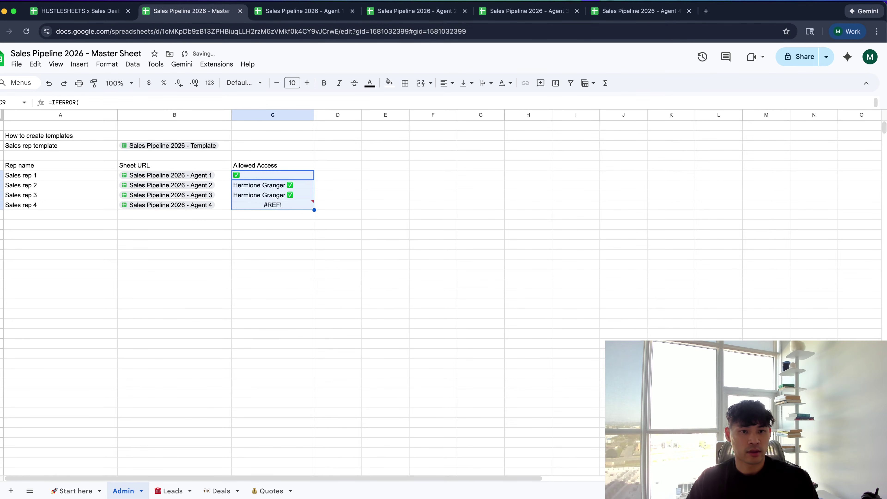
pyautogui.press('shift+super+Down')
pyautogui.press('super+d')
# Wrap C6's formula in IF(B6="",,…) so empty rows stay blank, and fill down column C
pyautogui.click(272, 136)
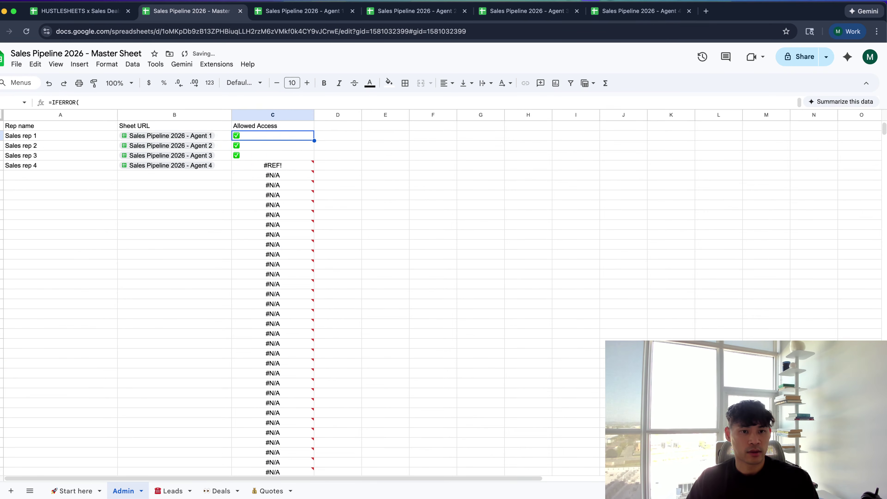
pyautogui.press('Return')
pyautogui.press('Up')
pyautogui.press('Up')
pyautogui.press('Up')
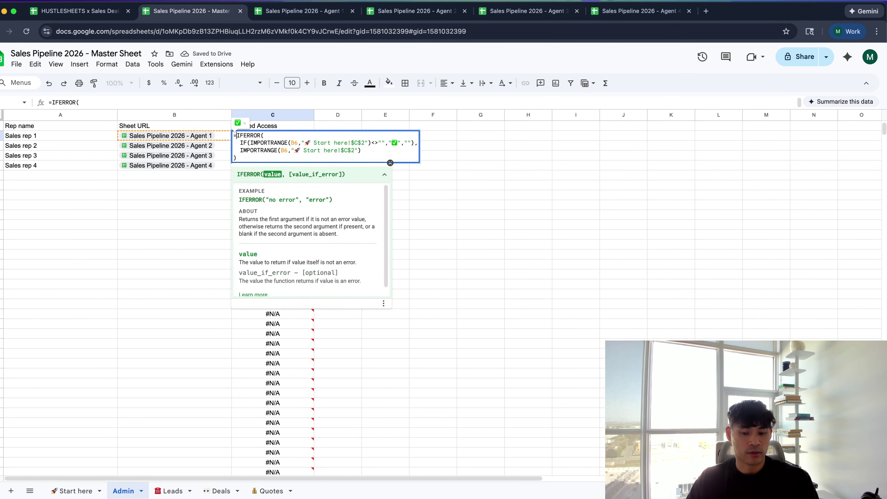
pyautogui.write('IF(B6=""')
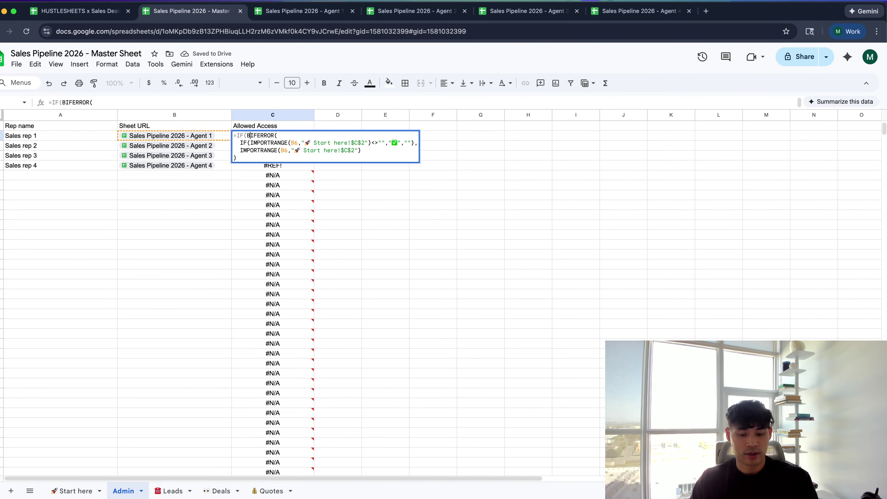
pyautogui.write(',,')
pyautogui.press('Return')
pyautogui.press('Up')
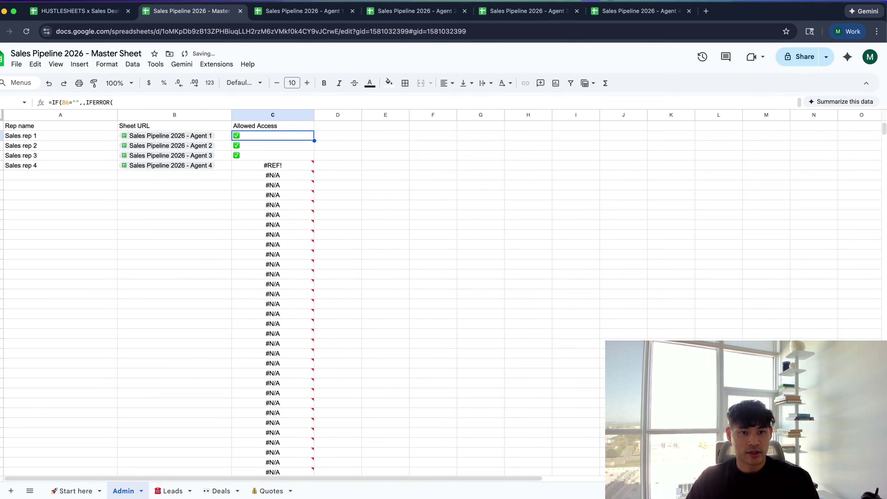
pyautogui.press('shift+super+Down')
pyautogui.press('super+d')
pyautogui.press('shift+super+Up')
# Centre-align the ticks in the Allowed Access column
pyautogui.scroll(3, 285, 187)
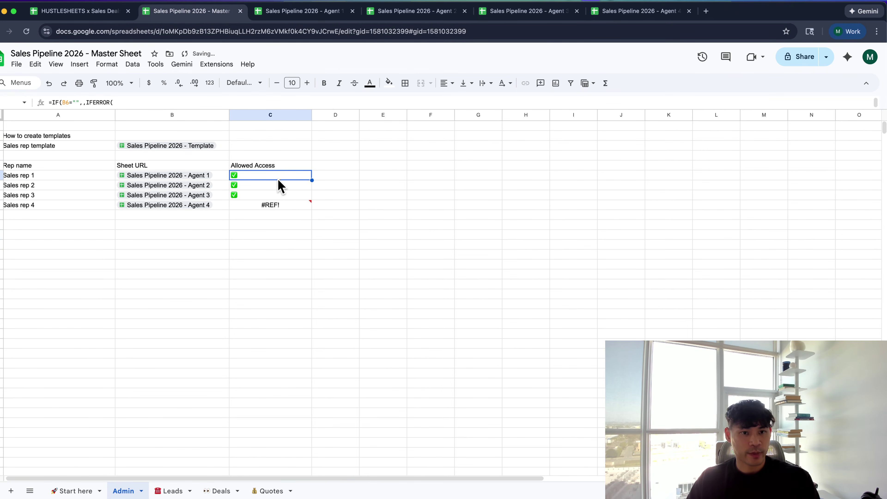
pyautogui.click(268, 115)
pyautogui.click(447, 83)
pyautogui.click(458, 95)
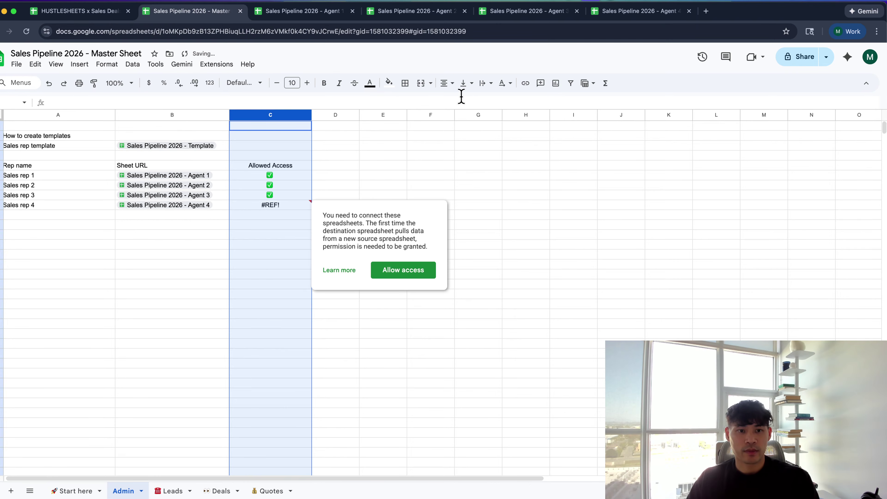
pyautogui.press('super+Tab')
pyautogui.press('super+Tab')
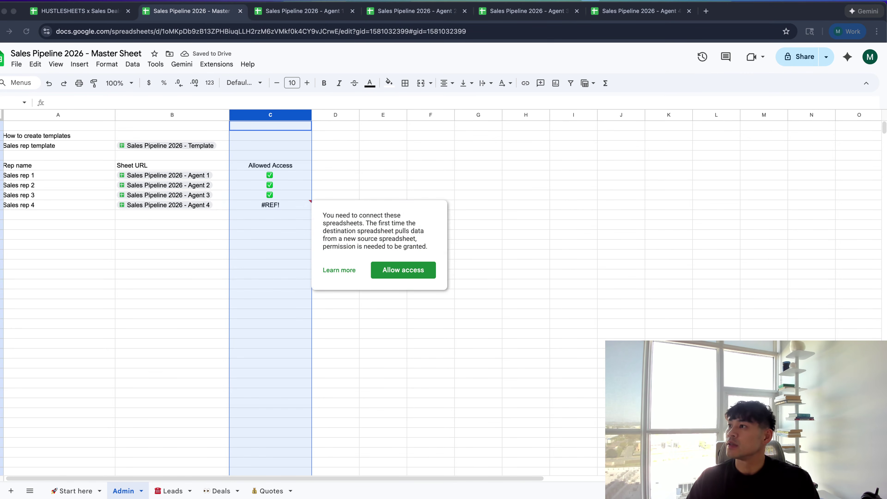
# Retitle the URL header 'Paste Sales Rep URL here:' and bold the three table headers
pyautogui.click(159, 225)
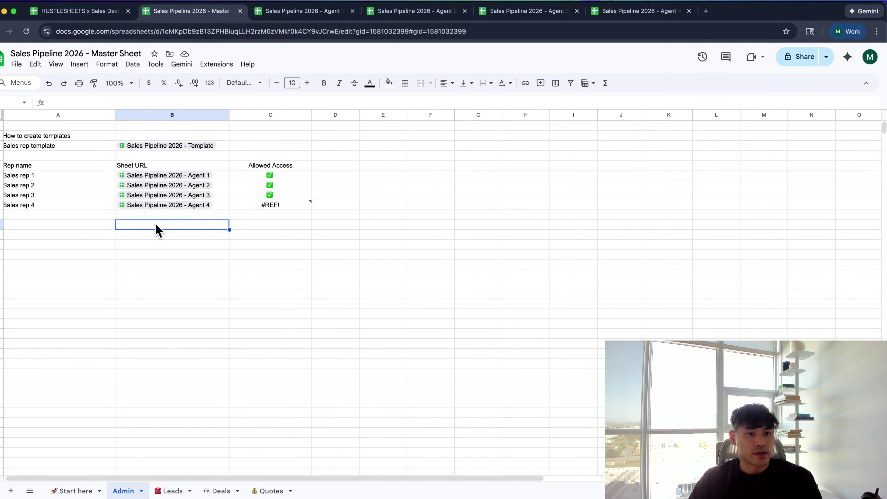
pyautogui.click(107, 205)
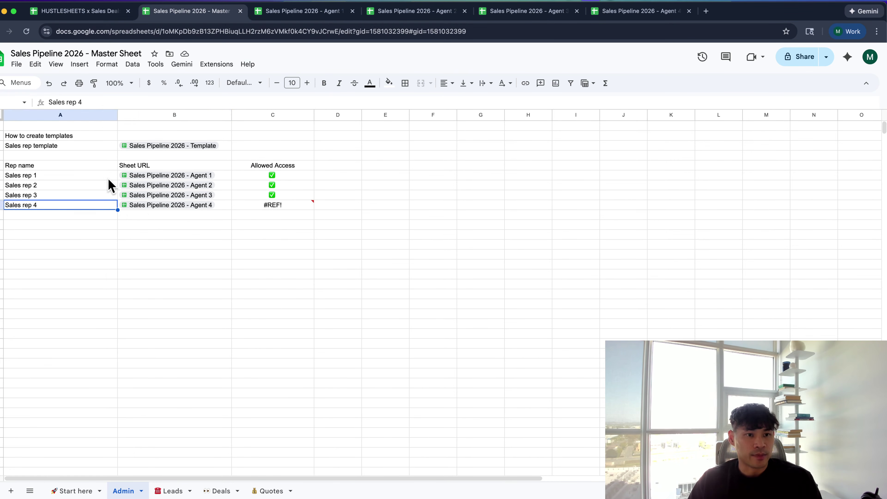
pyautogui.click(132, 168)
pyautogui.write('Paste')
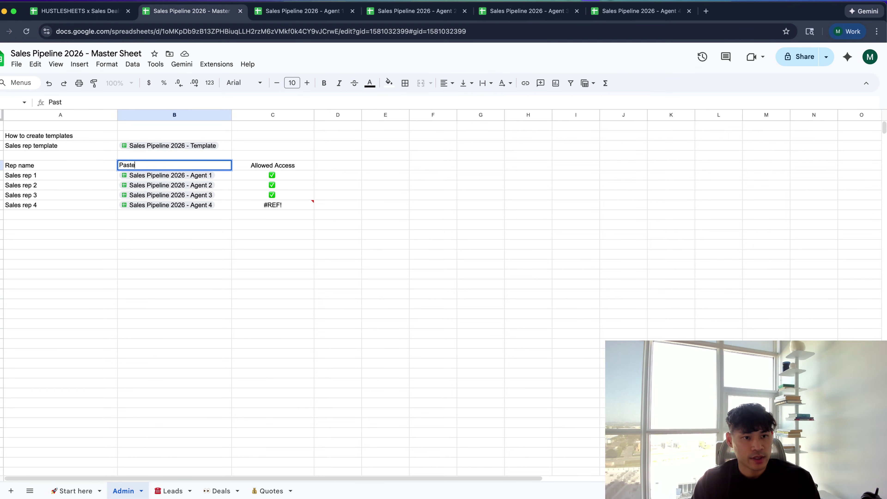
pyautogui.write(' Sales Rep URL ')
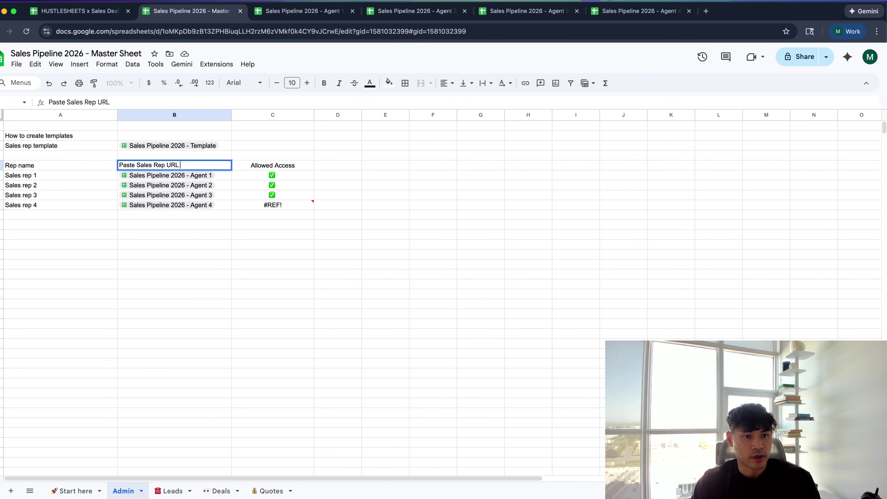
pyautogui.write('here:')
pyautogui.press('Tab')
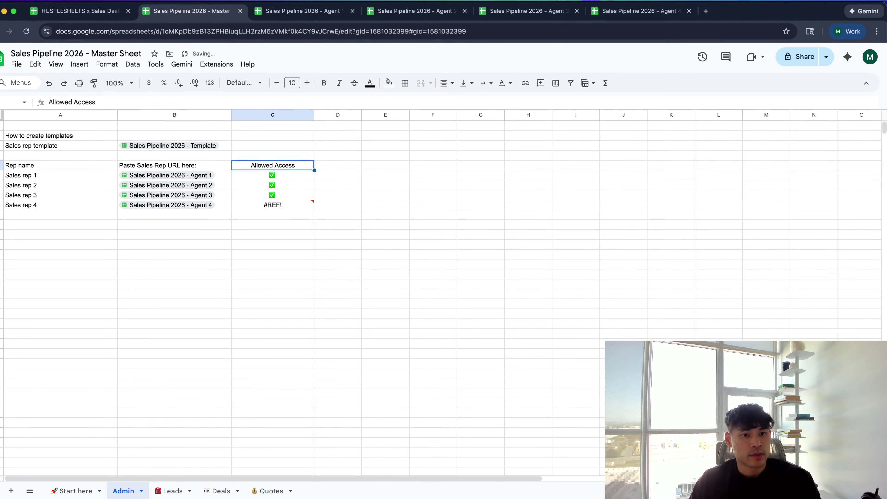
pyautogui.hotkey('shift', 'Left')
pyautogui.hotkey('shift', 'Left')
pyautogui.press('super+b')
# Insert a blank spacer row above the rep table
pyautogui.click(93, 244)
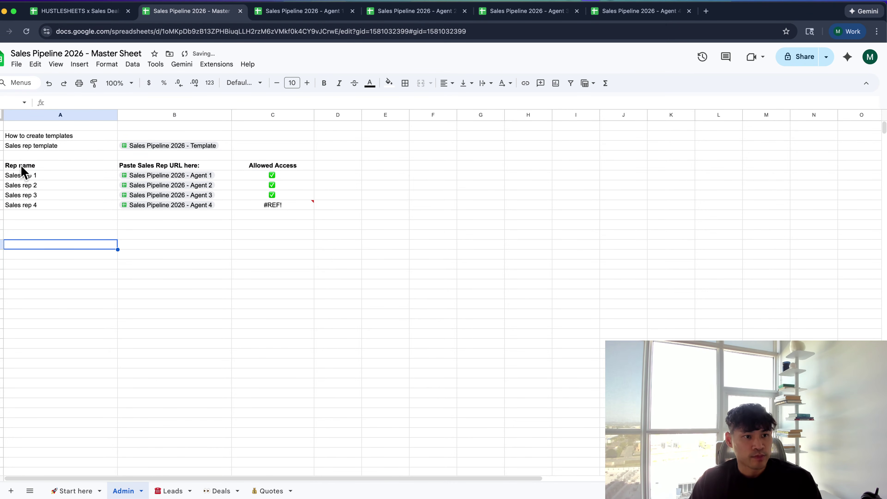
pyautogui.click(1, 154)
pyautogui.rightClick(1, 153)
pyautogui.click(22, 232)
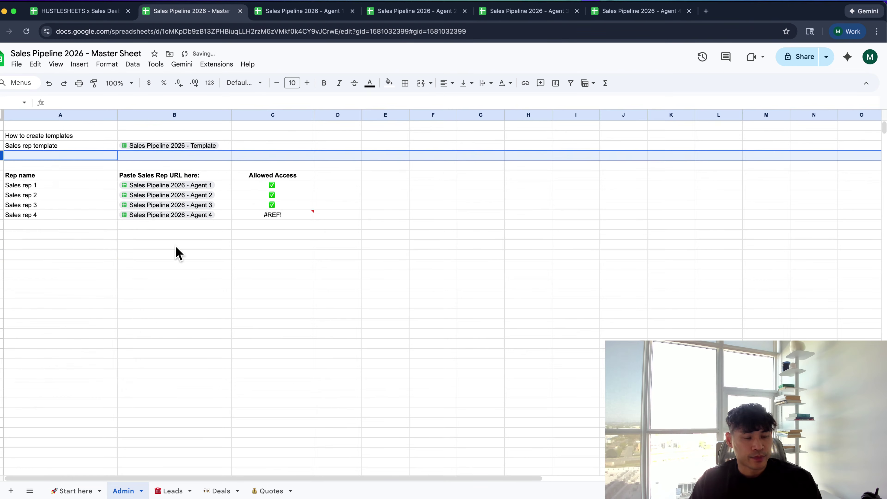
# Allow access to Sales rep 4's spreadsheet so its #REF! becomes a check
pyautogui.click(189, 255)
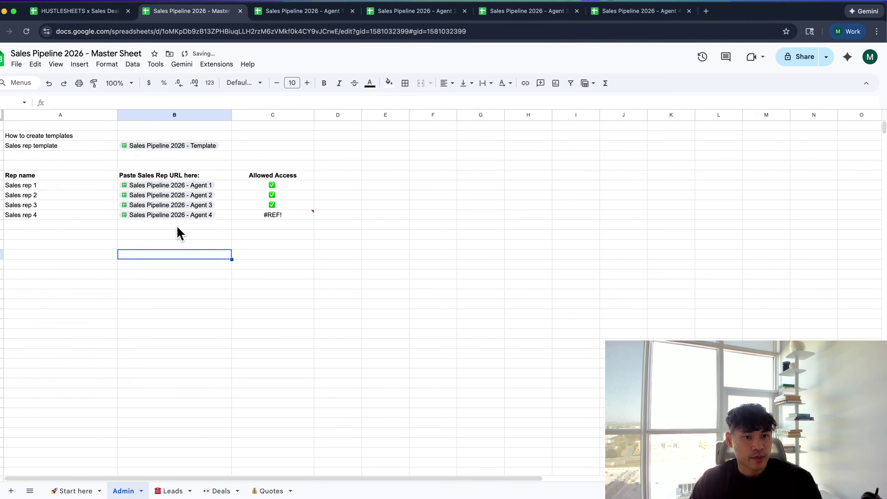
pyautogui.click(283, 216)
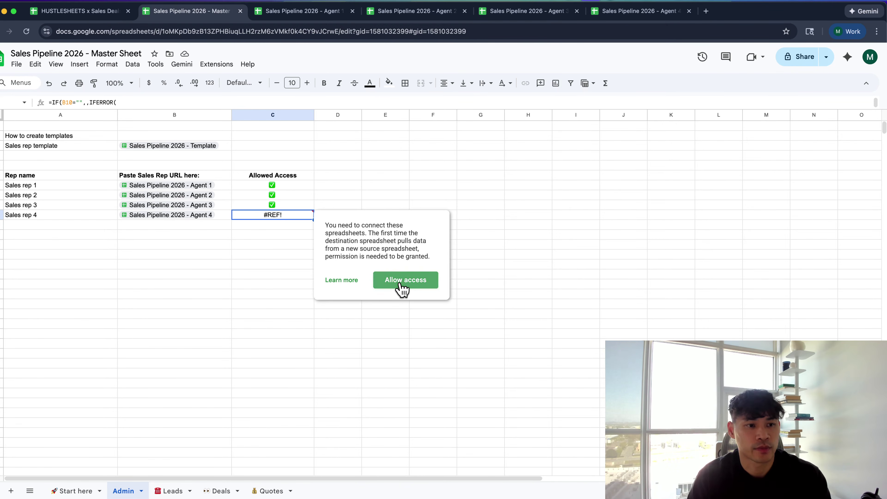
pyautogui.click(400, 284)
pyautogui.click(193, 188)
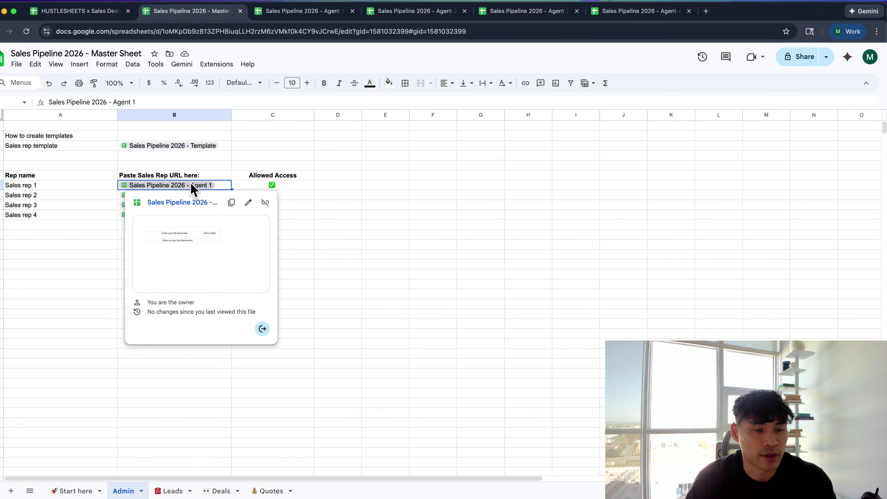
pyautogui.click(169, 491)
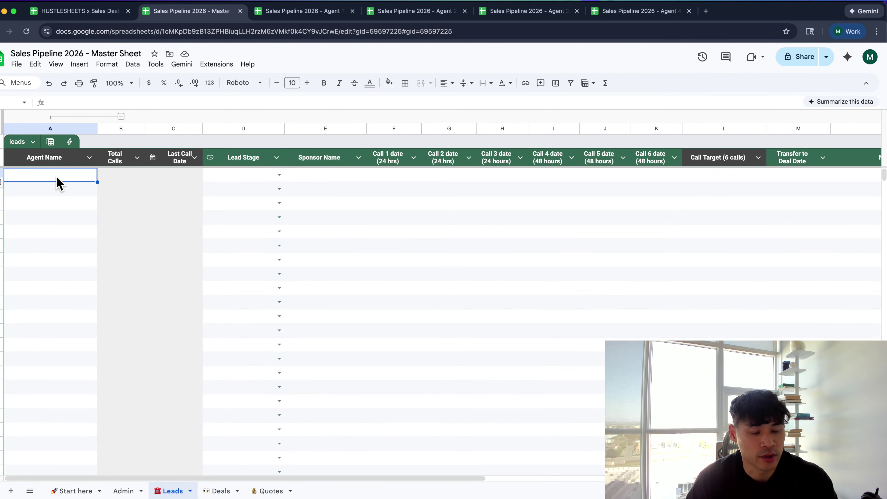
# Enter an IMPORTRANGE in Leads pulling Leads!A1:N from Agent 1's URL on Admin
pyautogui.write('=import')
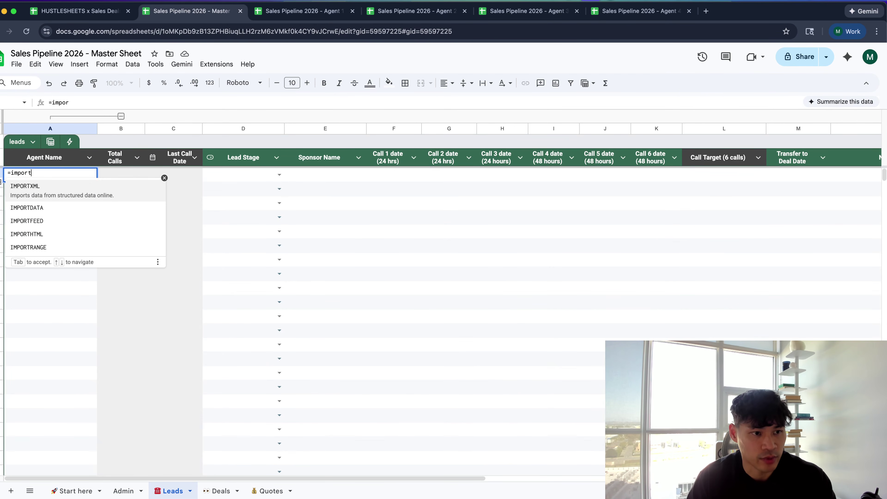
pyautogui.write('ra')
pyautogui.press('Tab')
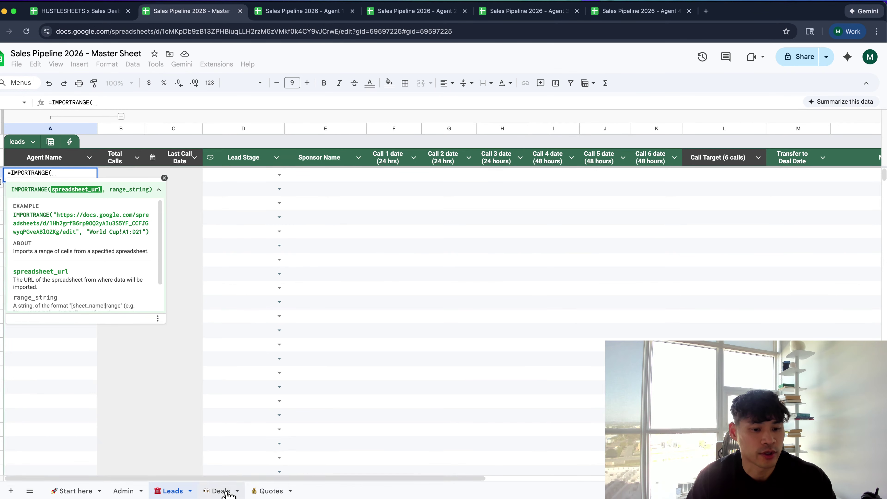
pyautogui.click(131, 491)
pyautogui.click(223, 185)
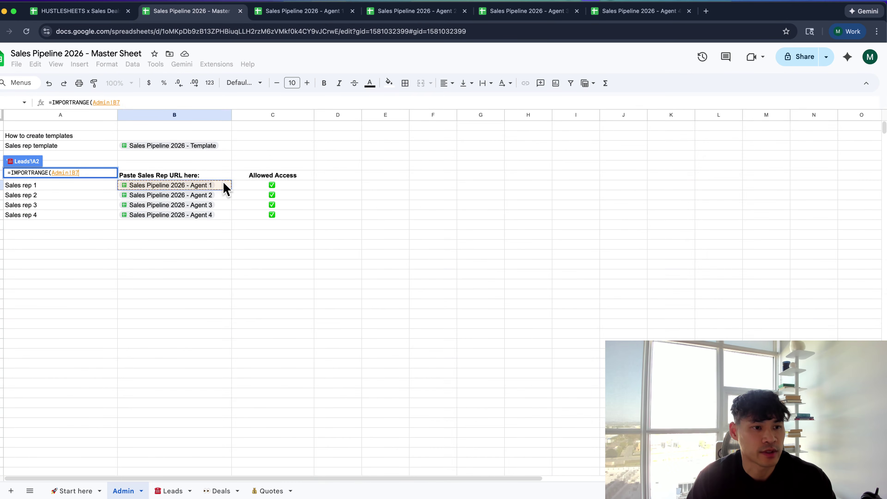
pyautogui.write(',')
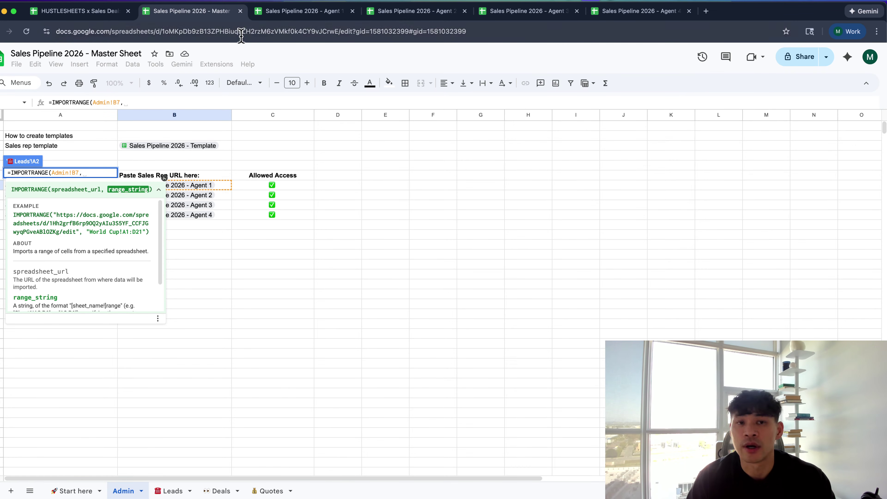
pyautogui.click(299, 11)
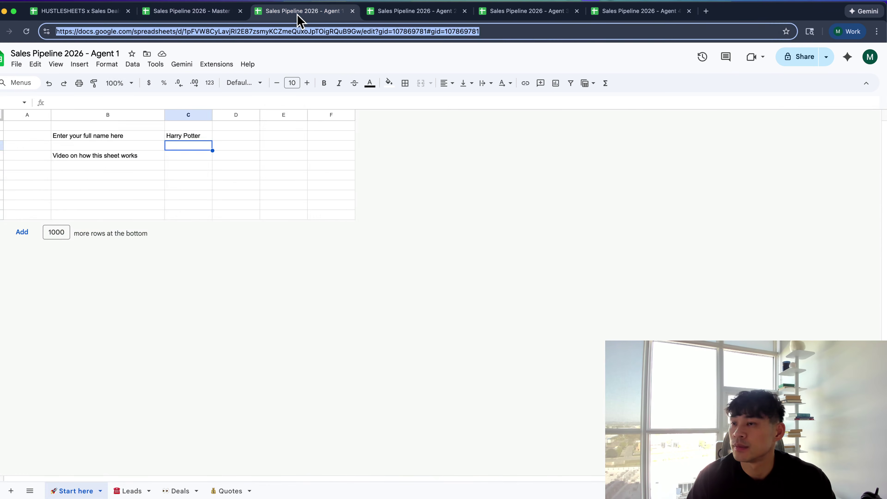
pyautogui.click(128, 491)
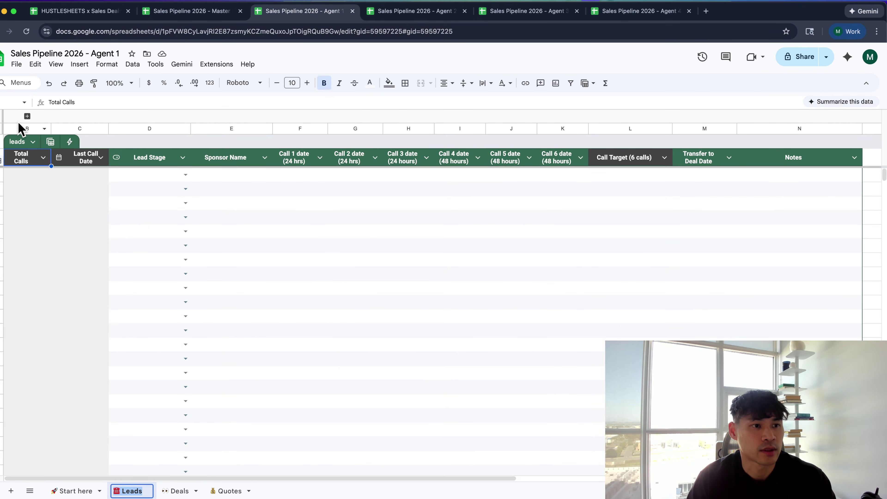
pyautogui.click(27, 116)
pyautogui.hscroll(10, 49, 180)
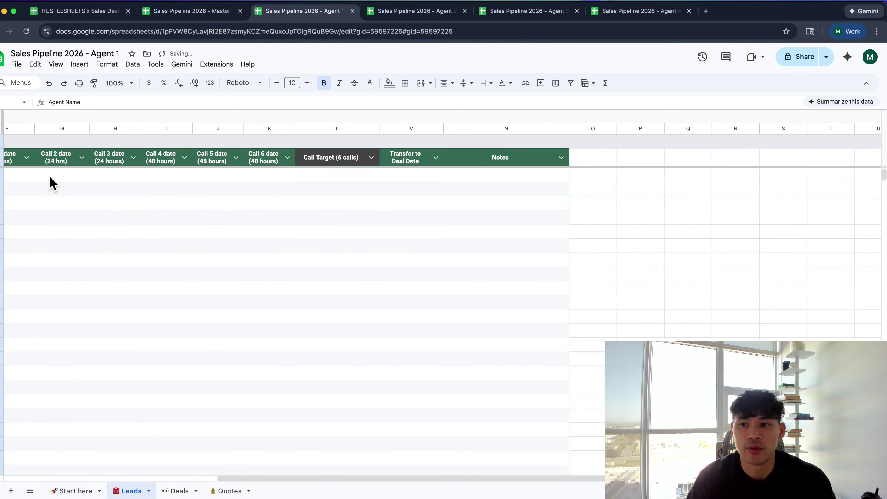
pyautogui.hotkey('ctrl', 'shift', 'Tab')
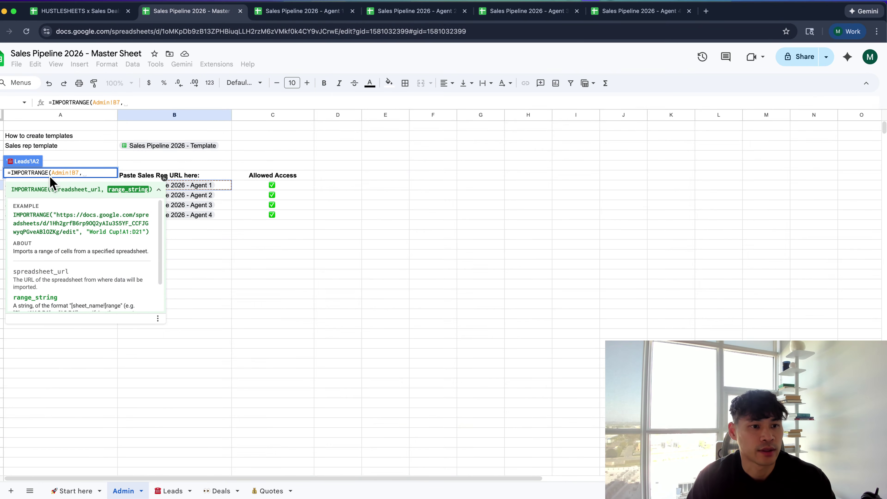
pyautogui.write('"☎ Leads!')
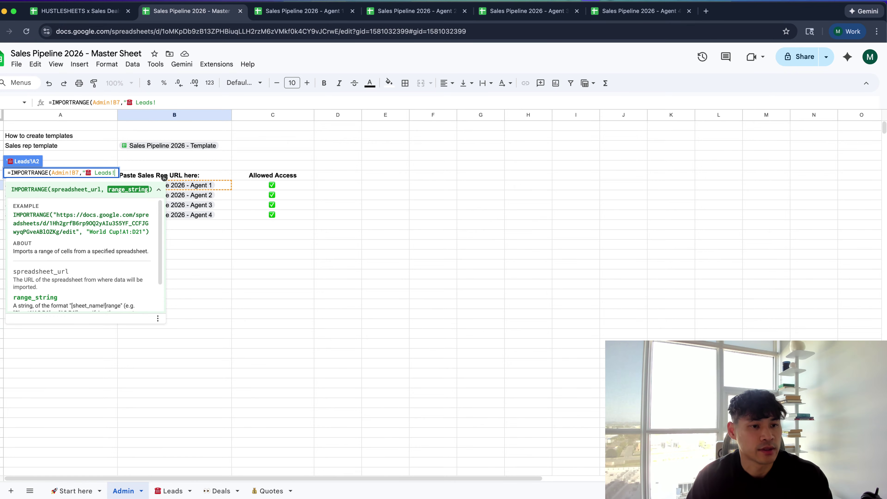
pyautogui.write('A1:')
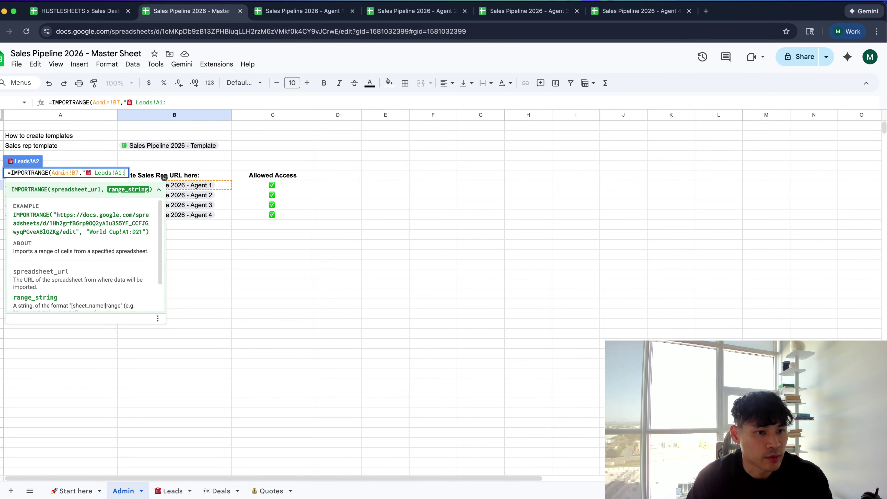
pyautogui.write('N")')
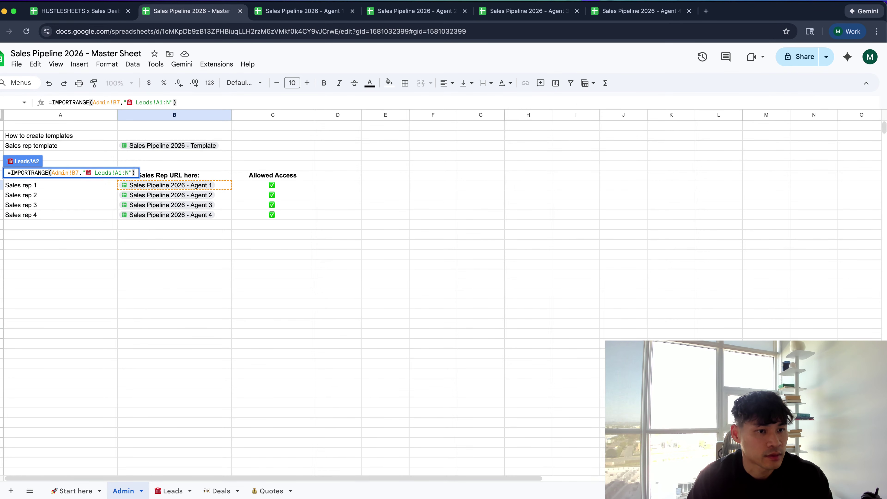
pyautogui.press('Return')
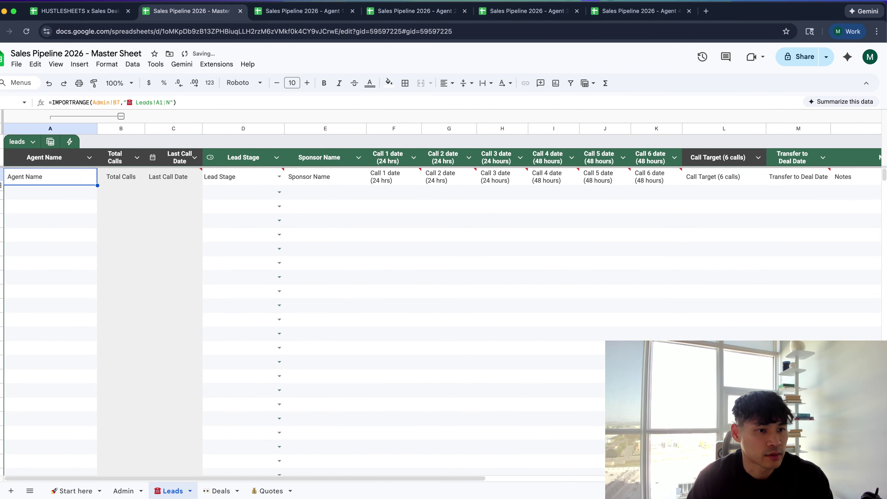
# Change the import range to start at row 2, check the result, then return to Admin's Sales rep 1
pyautogui.doubleClick(82, 182)
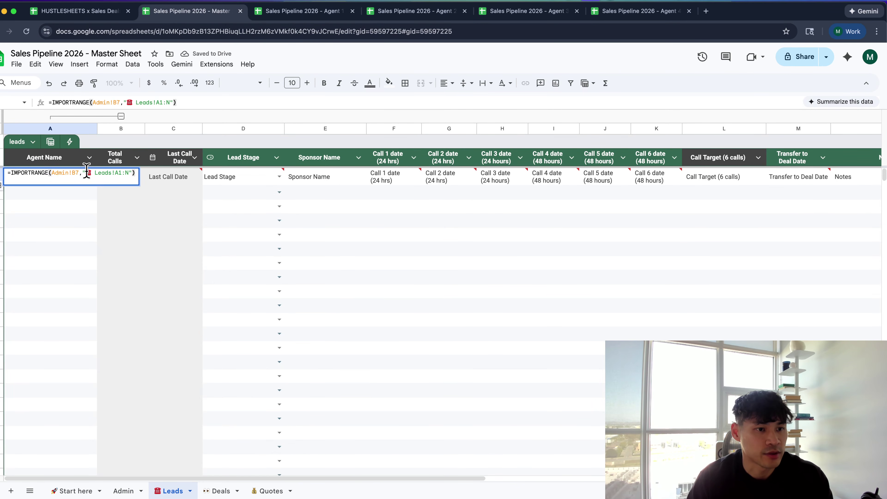
pyautogui.click(121, 172)
pyautogui.press('BackSpace')
pyautogui.write('2')
pyautogui.press('Return')
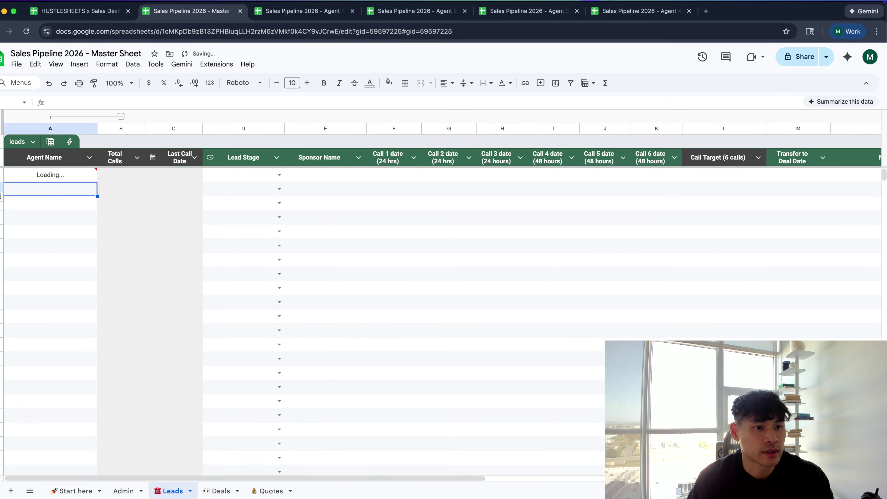
pyautogui.click(57, 177)
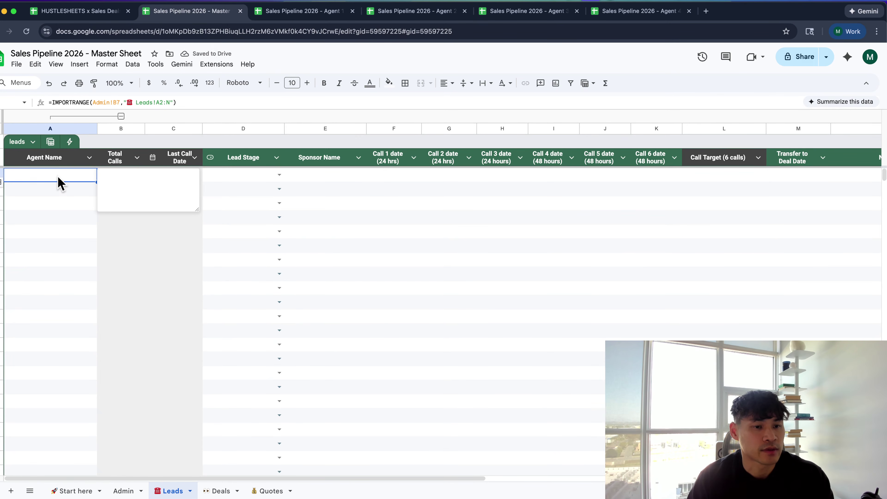
pyautogui.click(62, 202)
pyautogui.click(65, 178)
pyautogui.doubleClick(65, 178)
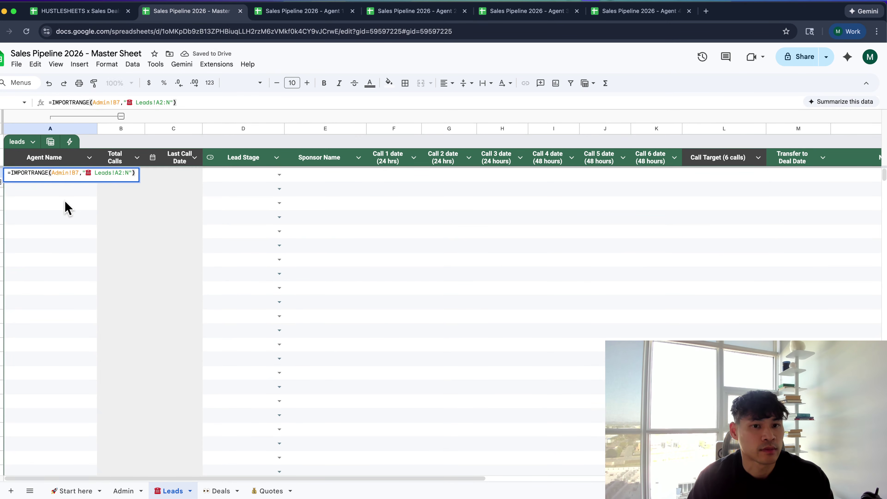
pyautogui.click(65, 204)
pyautogui.click(79, 180)
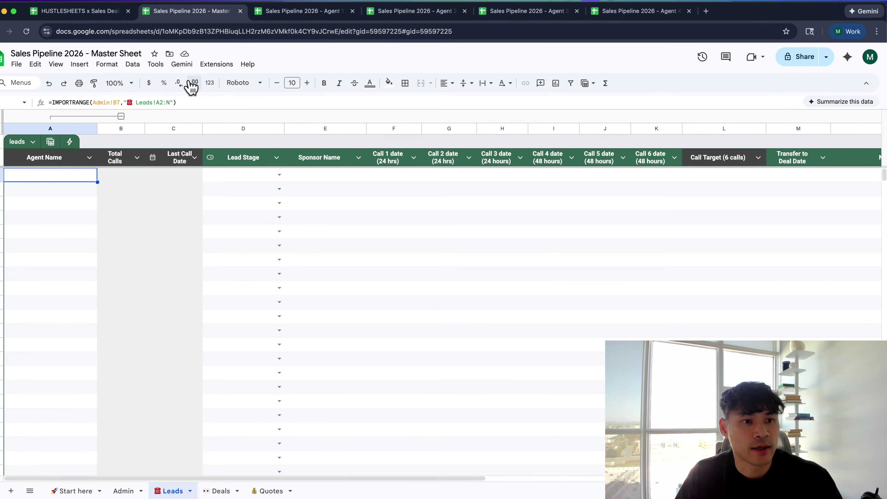
pyautogui.click(123, 491)
pyautogui.click(77, 188)
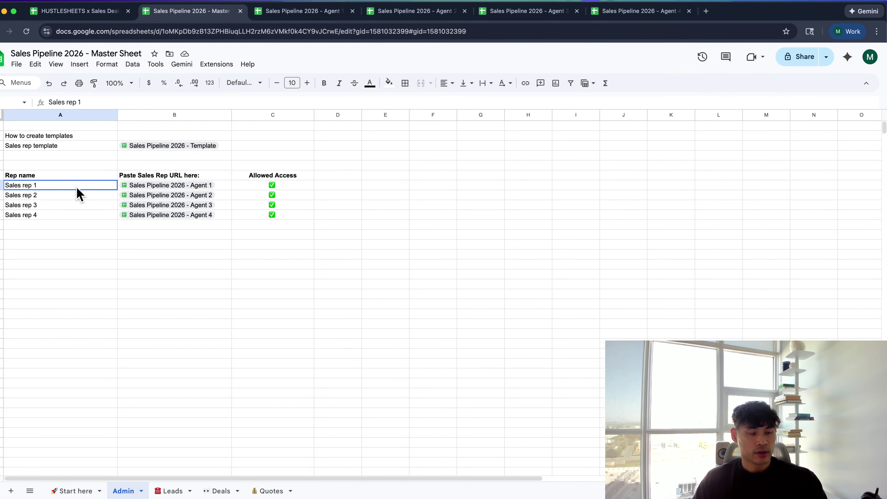
# Enter a sponsor name in row 2 of Agent 1's Leads tab
pyautogui.click(314, 18)
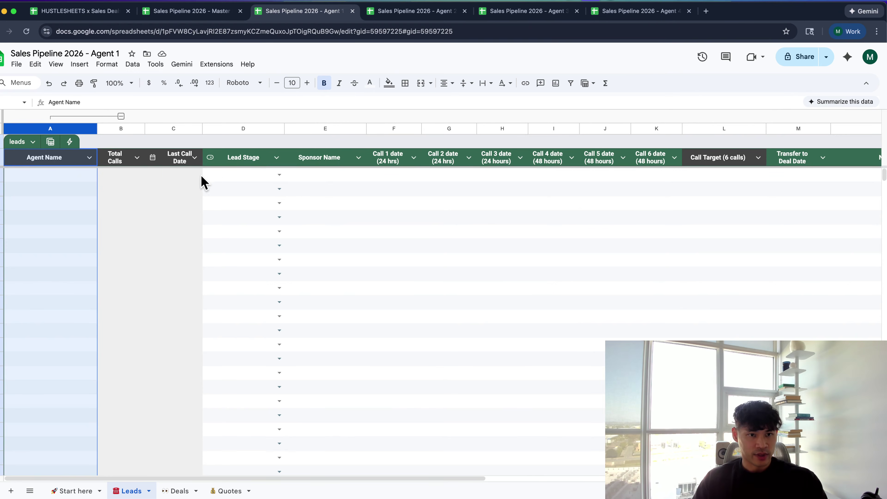
pyautogui.click(299, 176)
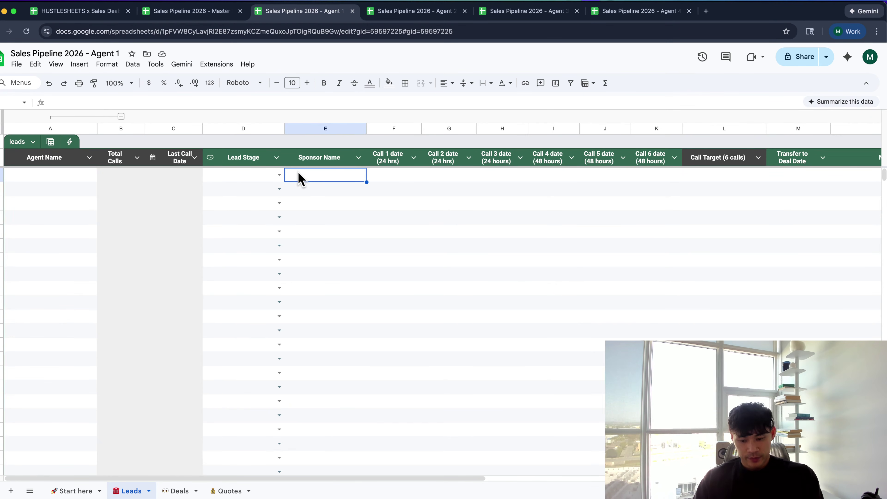
pyautogui.write('ado')
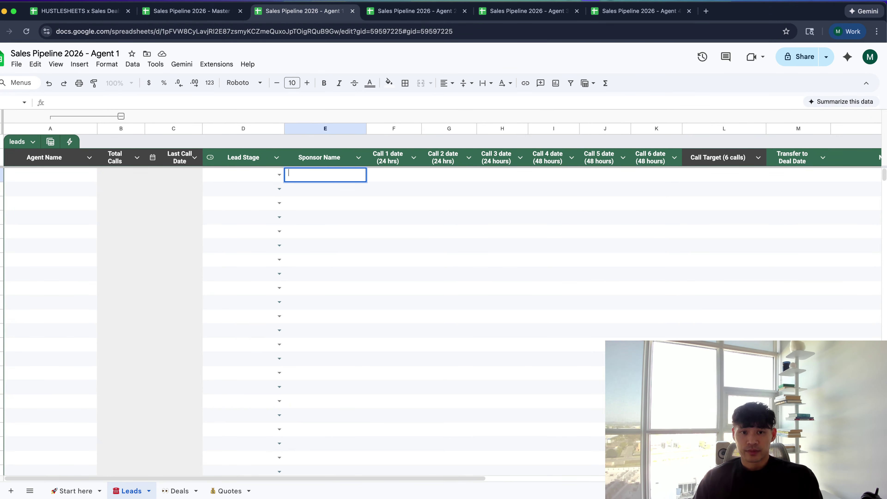
pyautogui.write('ga')
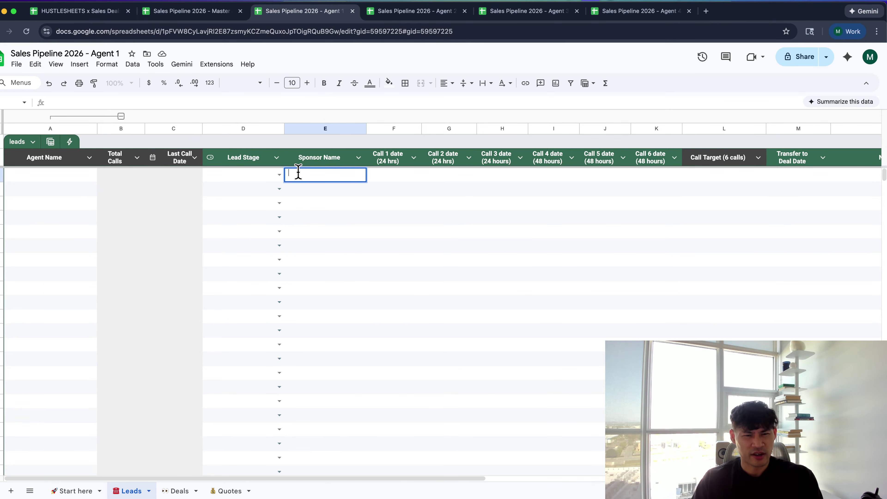
pyautogui.press('super+n')
pyautogui.write('harr')
pyautogui.press('super+w')
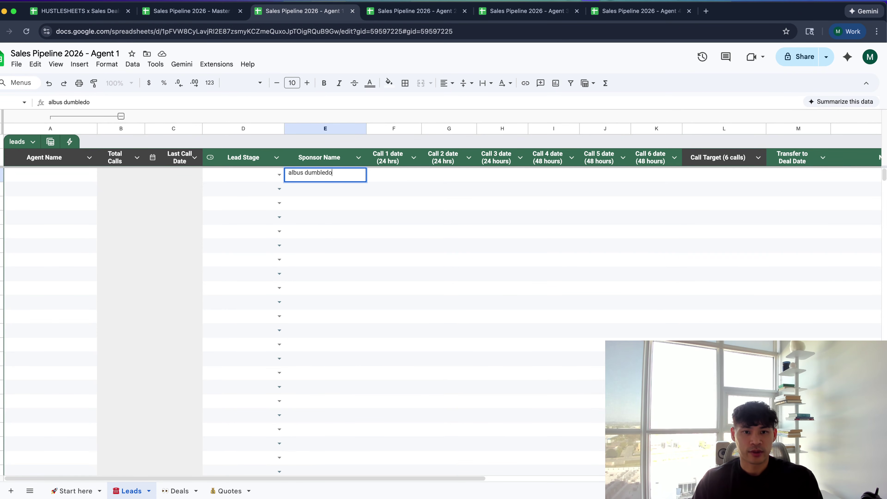
pyautogui.write('re')
pyautogui.press('Tab')
# Set Call 1–3 dates to January 30, January 24 and January 27
pyautogui.doubleClick(394, 175)
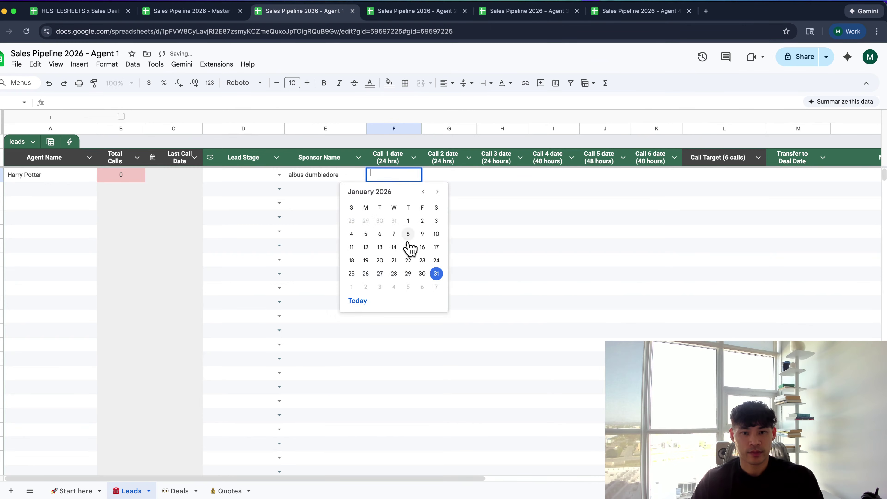
pyautogui.click(422, 273)
pyautogui.hscroll(3, 413, 227)
pyautogui.doubleClick(404, 176)
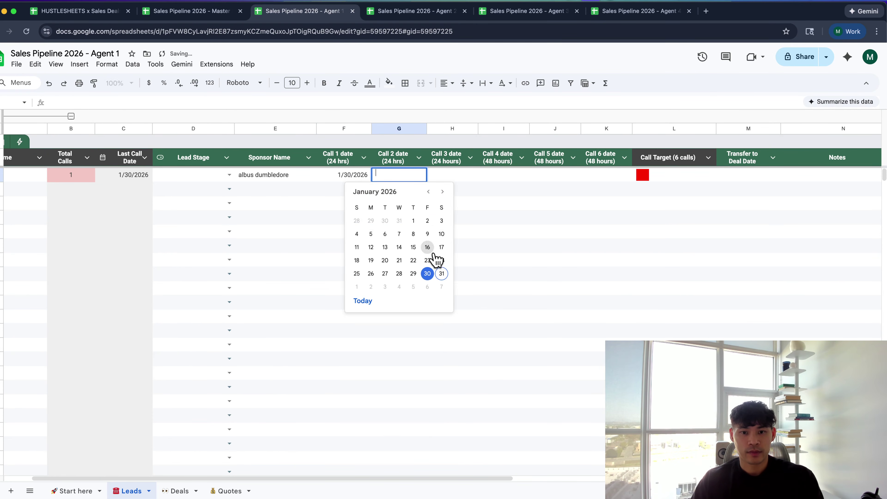
pyautogui.click(440, 260)
pyautogui.doubleClick(447, 175)
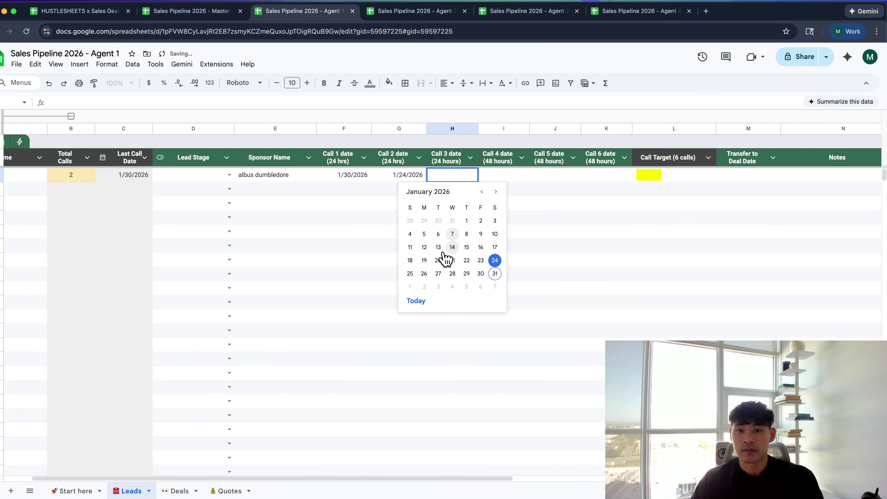
pyautogui.click(438, 274)
pyautogui.hscroll(-3, 430, 222)
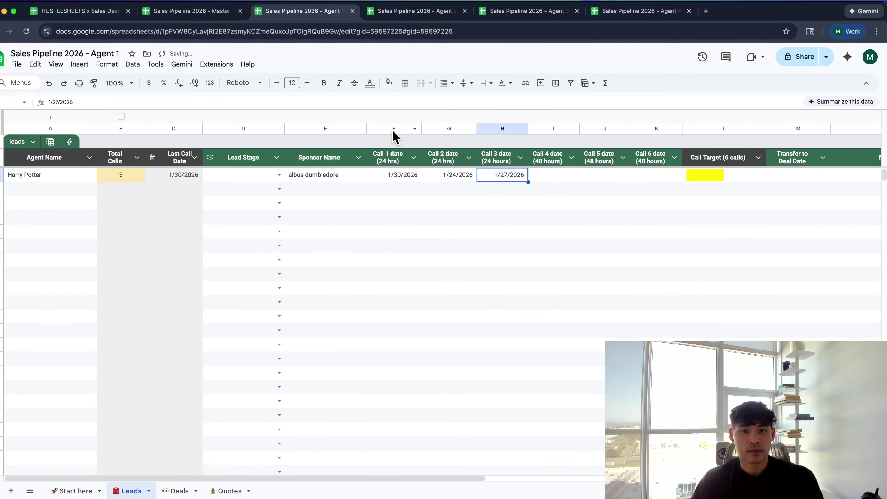
# Give call-date columns F–K a uniform width and narrow the Lead Stage column
pyautogui.moveTo(394, 127); pyautogui.dragTo(529, 127)
pyautogui.keyDown('shift'); pyautogui.click(667, 127); pyautogui.keyUp('shift')
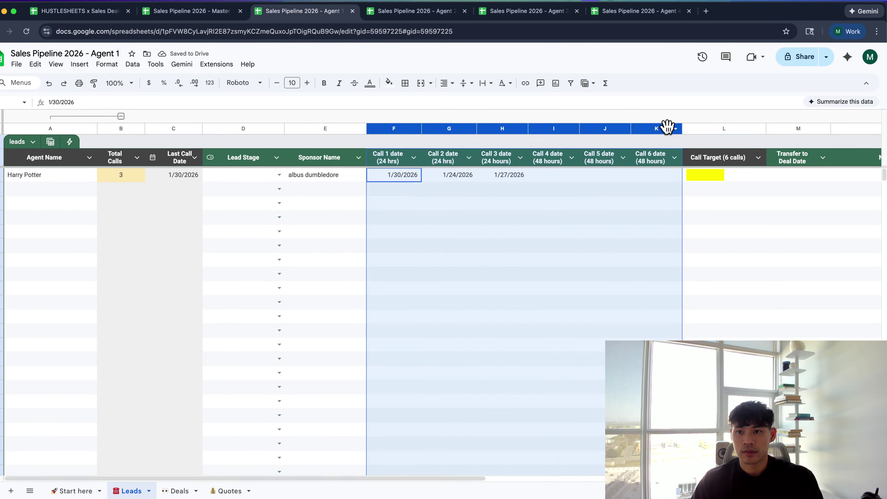
pyautogui.moveTo(681, 127); pyautogui.dragTo(658, 128)
pyautogui.click(400, 206)
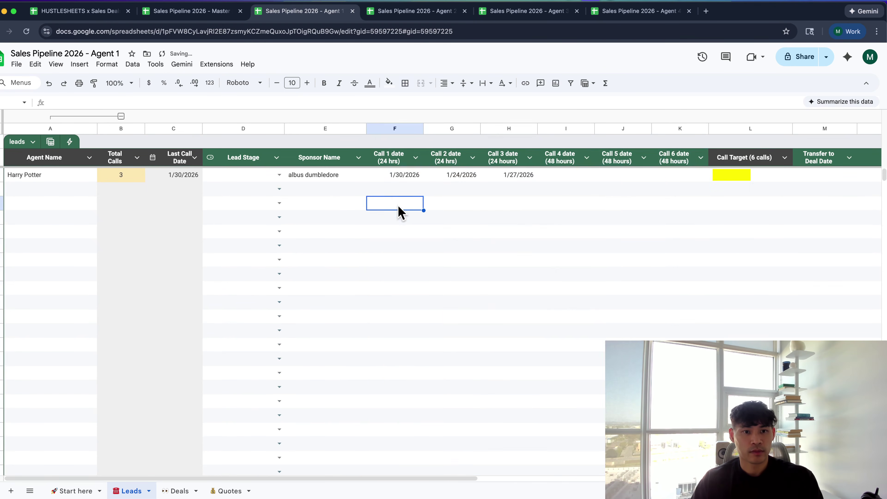
pyautogui.moveTo(285, 125); pyautogui.dragTo(278, 126)
# Set Call 4–6 dates to January 28, 29, 28 and the transfer-to-deal date to January 27
pyautogui.doubleClick(552, 177)
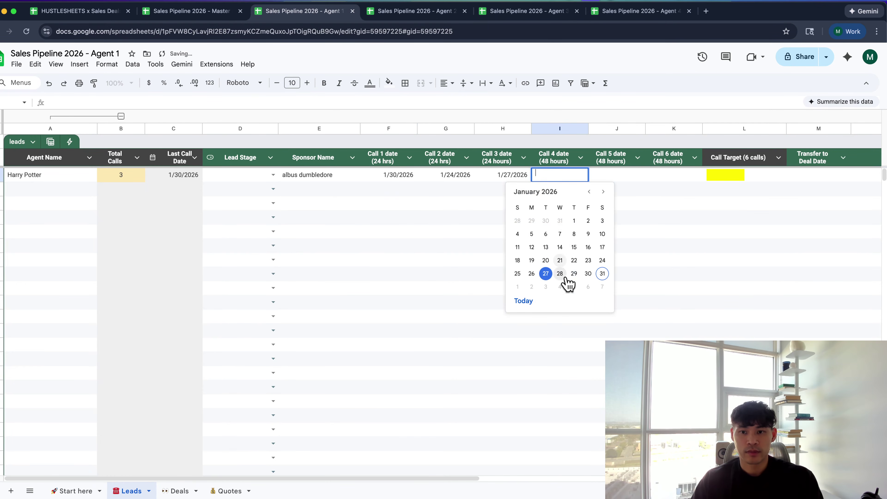
pyautogui.click(565, 278)
pyautogui.doubleClick(611, 177)
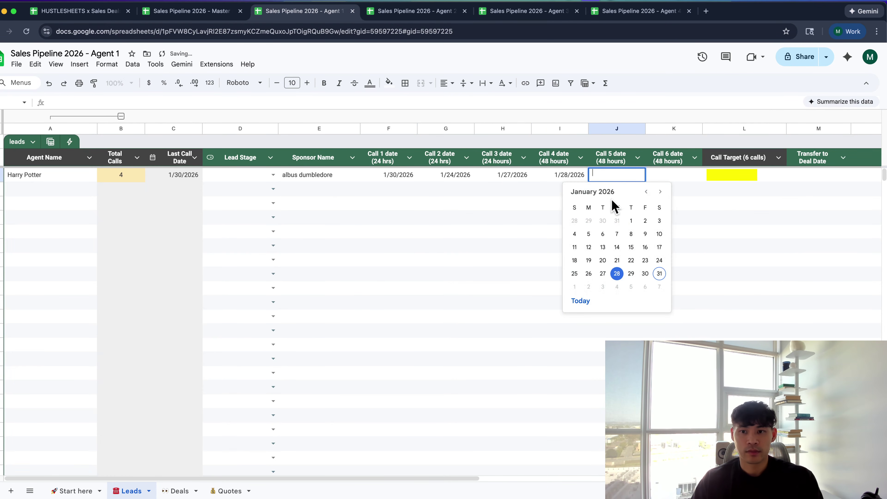
pyautogui.click(631, 273)
pyautogui.doubleClick(659, 174)
pyautogui.click(674, 273)
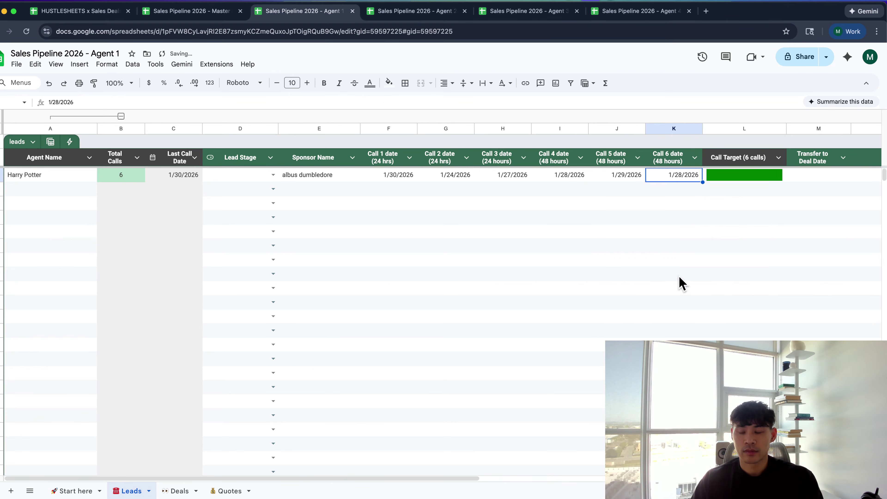
pyautogui.doubleClick(797, 176)
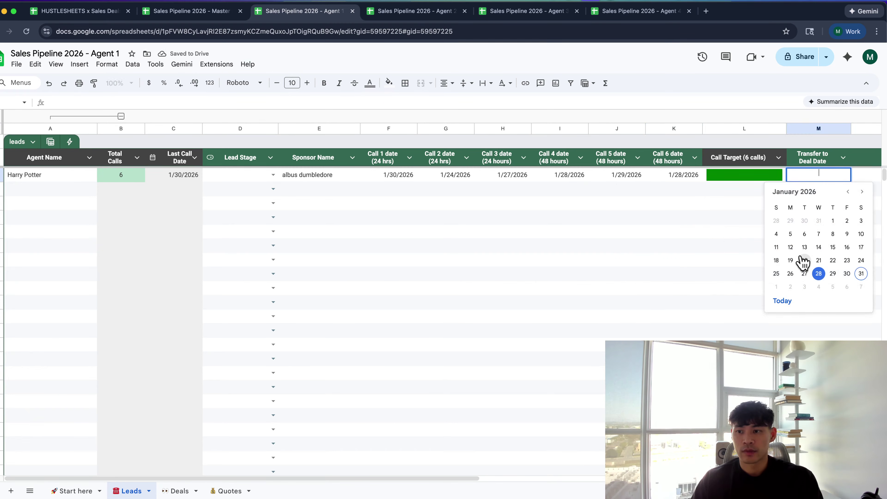
pyautogui.click(805, 273)
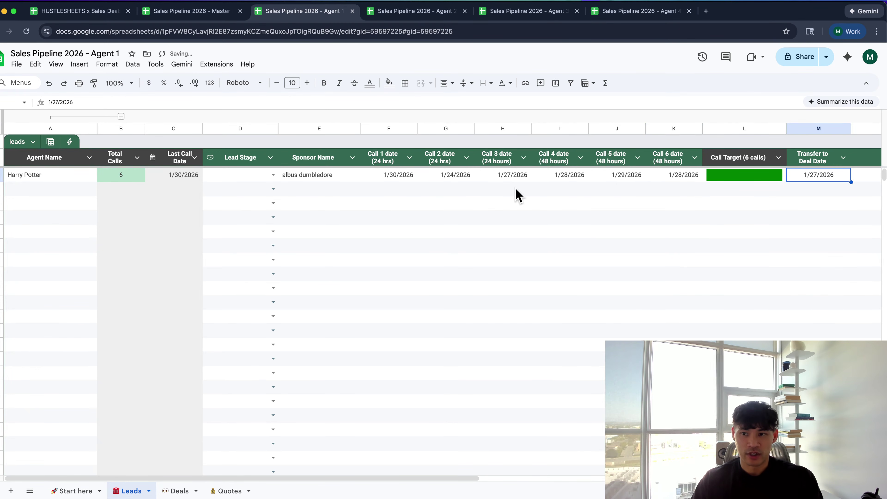
# Check the Total Calls formula, then view the lead on the Master Sheet's Leads tab
pyautogui.click(131, 223)
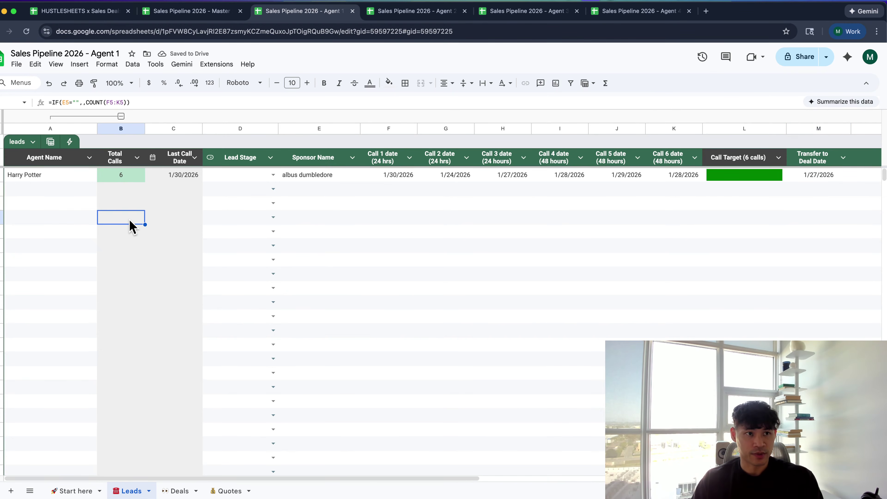
pyautogui.hotkey('ctrl', 'shift', 'Tab')
pyautogui.click(160, 491)
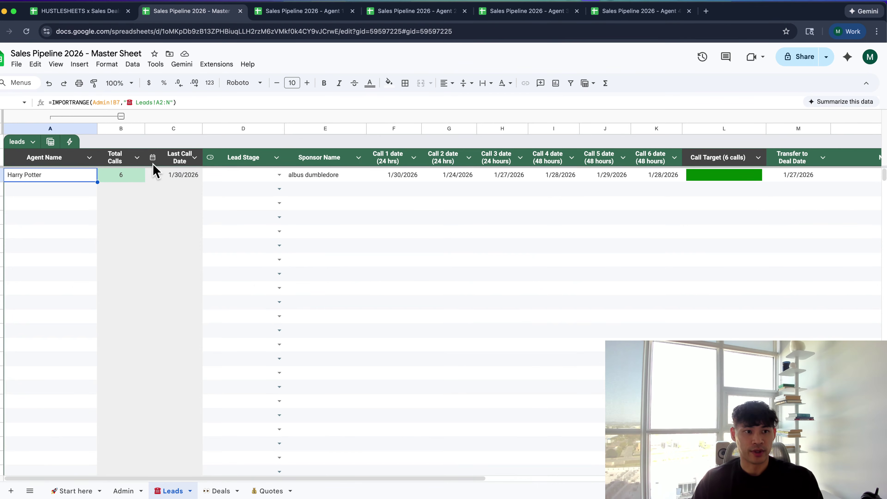
# Check the imported lead's values, then reopen A2's IMPORTRANGE formula for editing
pyautogui.click(70, 203)
pyautogui.click(297, 174)
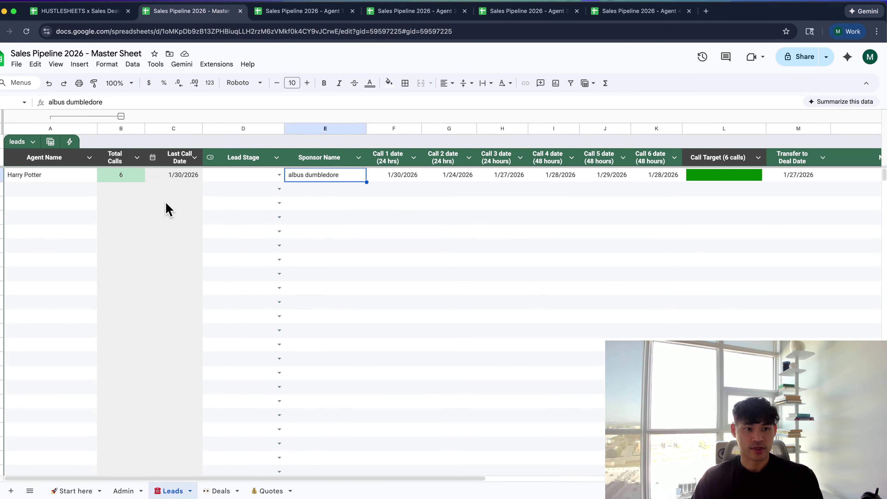
pyautogui.click(80, 189)
pyautogui.press('super+v')
pyautogui.press('Escape')
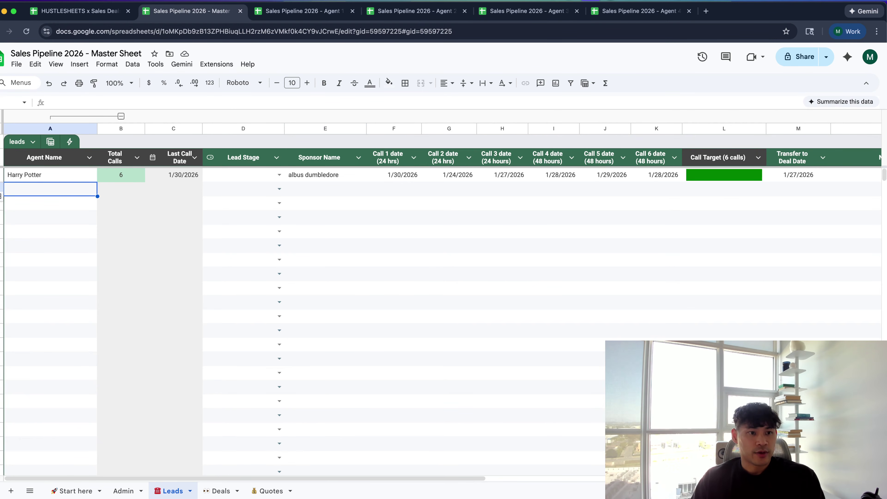
pyautogui.press('Up')
pyautogui.press('Return')
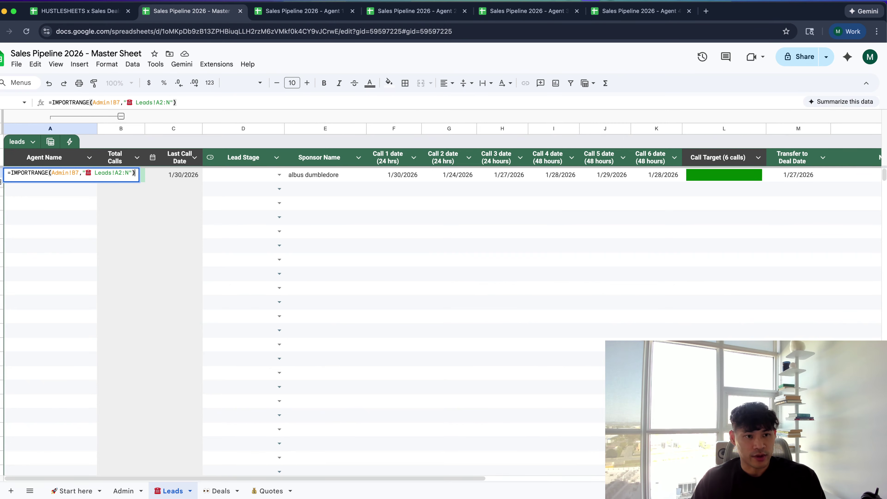
# Open an array brace in A2 and add a second IMPORTRANGE line pointing at Admin!B8
pyautogui.press('super+a')
pyautogui.hotkey('ctrl', 'c')
pyautogui.press('Left')
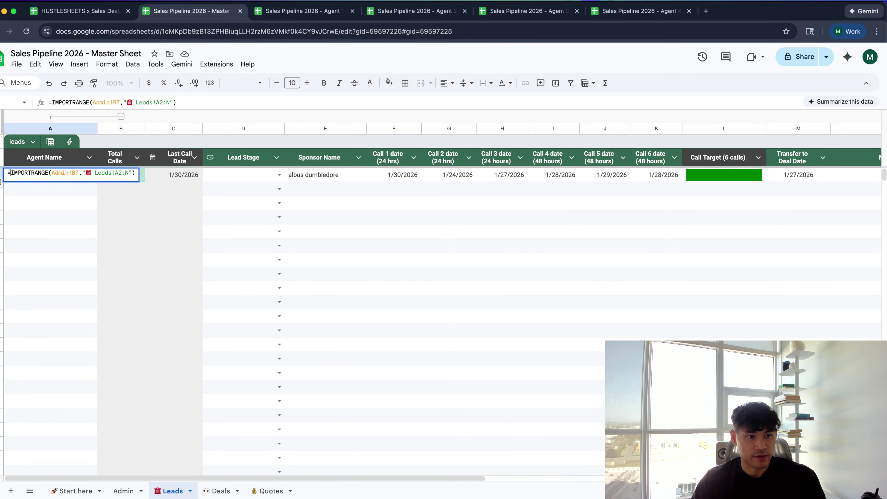
pyautogui.write('{')
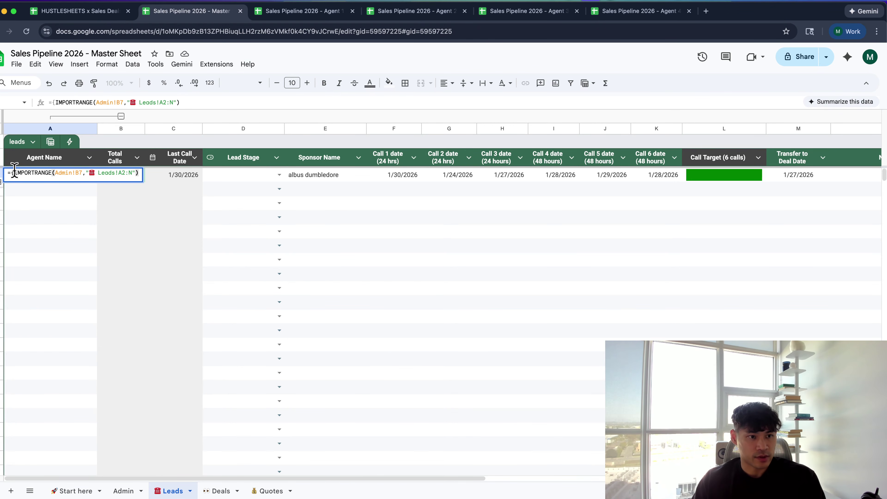
pyautogui.hotkey('alt', 'Return')
pyautogui.press('End')
pyautogui.write(';')
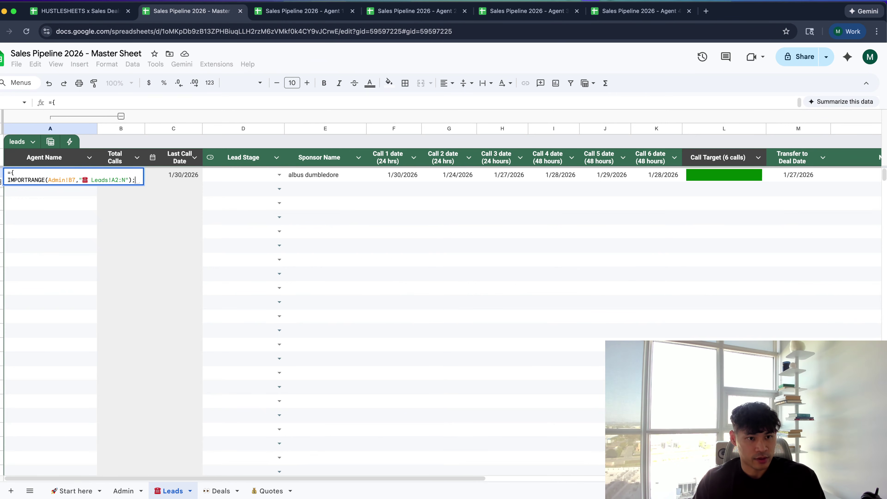
pyautogui.hotkey('alt', 'Return')
pyautogui.hotkey('ctrl', 'v')
pyautogui.click(75, 187)
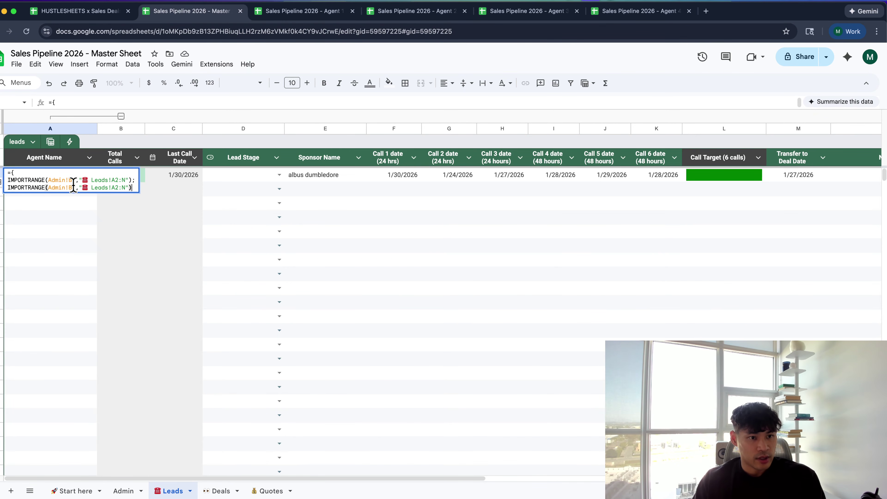
pyautogui.press('BackSpace')
pyautogui.write('8')
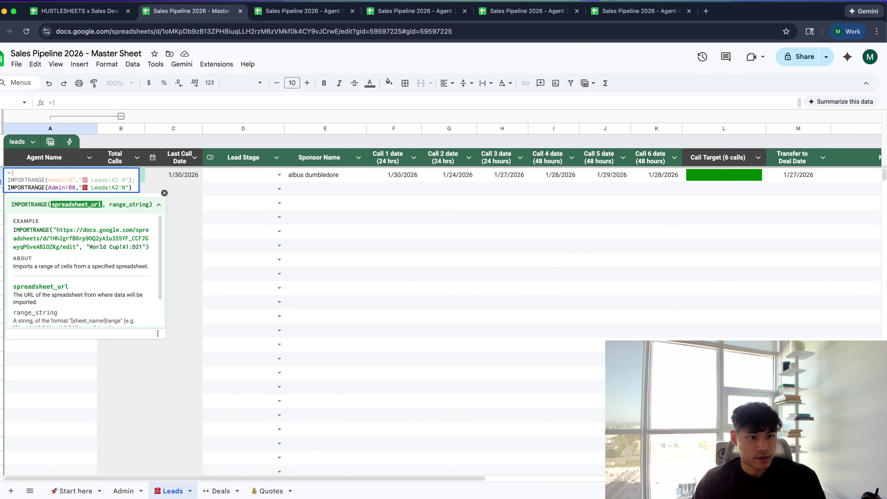
pyautogui.press('End')
pyautogui.write(';')
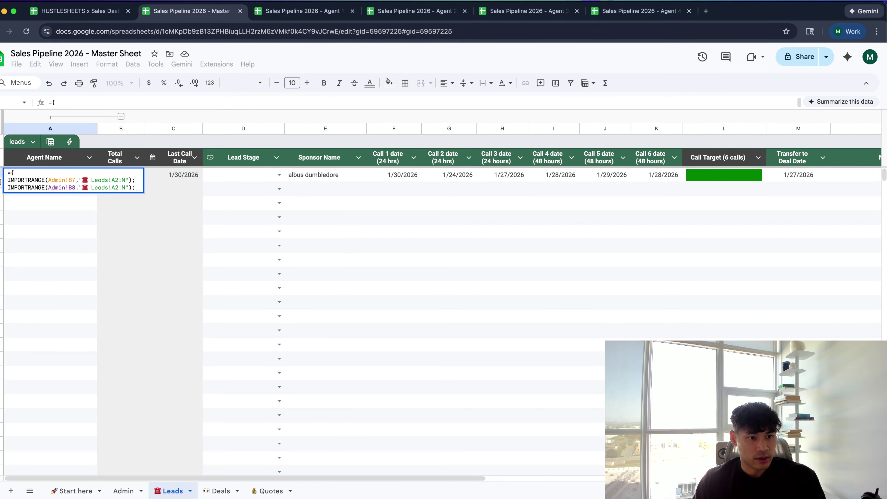
# Add a third IMPORTRANGE line for Admin!B9 to the array
pyautogui.hotkey('alt', 'Return')
pyautogui.write('IMPORTRANGE(Admin!B8,"☎ Leads!A2:N")')
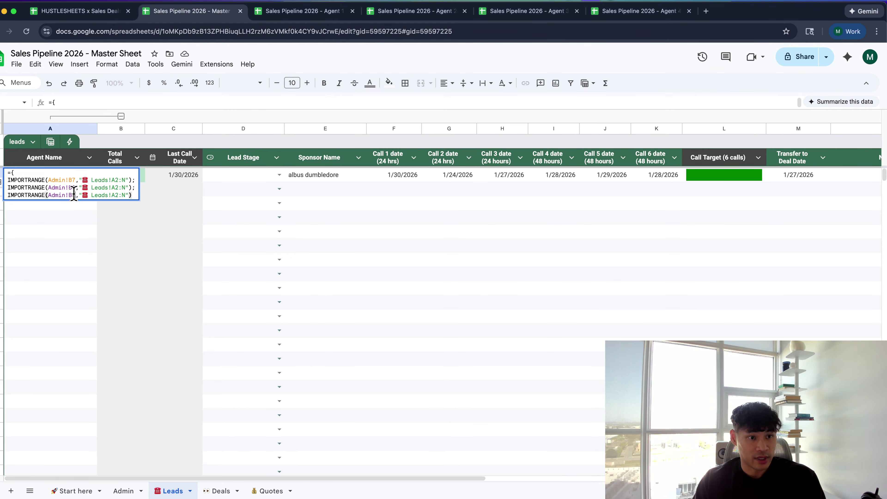
pyautogui.click(74, 195)
pyautogui.press('BackSpace')
pyautogui.write('9')
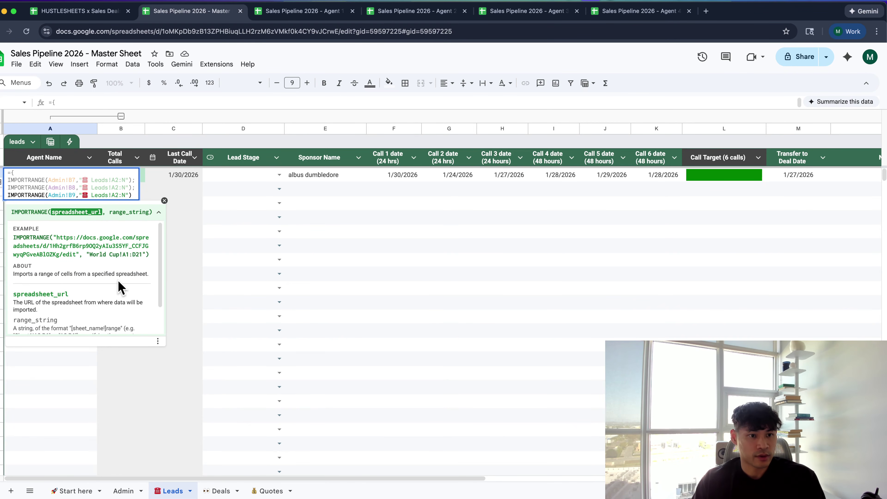
pyautogui.click(132, 195)
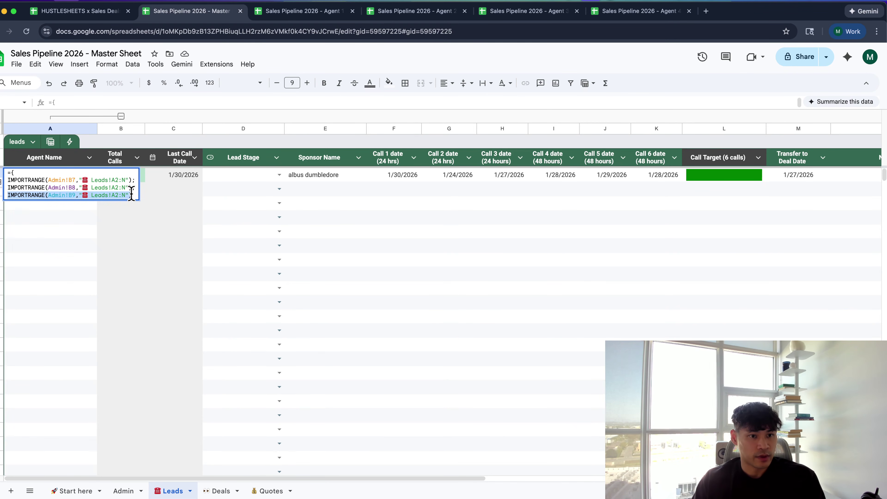
pyautogui.write(';')
pyautogui.press('Return')
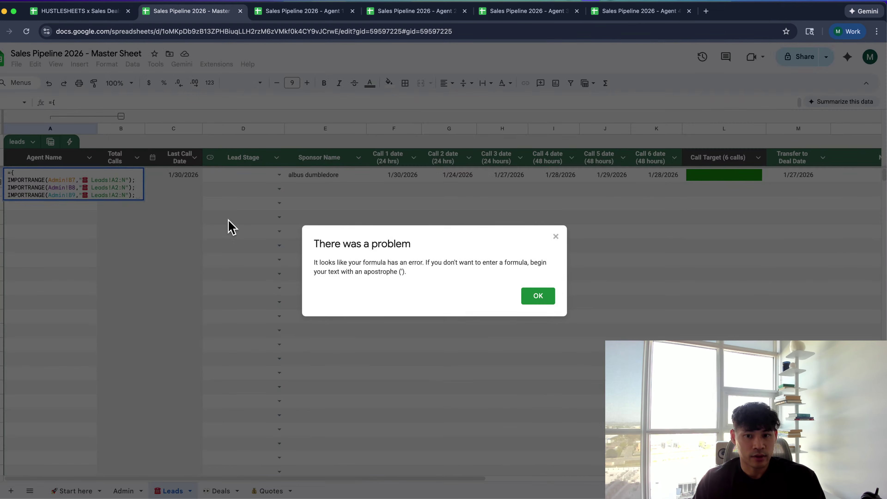
pyautogui.click(535, 299)
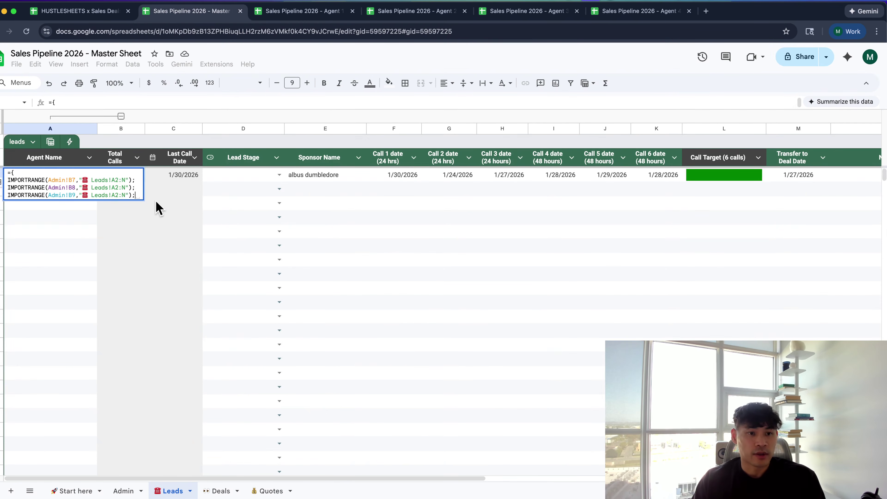
# Add the Admin!B10 IMPORTRANGE line, close the array with a brace, and confirm the formula
pyautogui.hotkey('alt', 'Return')
pyautogui.write('IMPORTRANGE(Admin!B9,"☎ Leads!A2:N")')
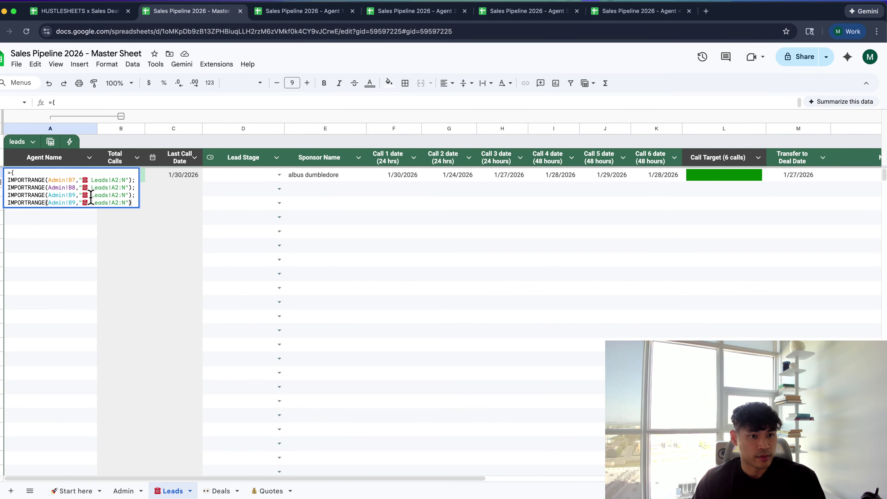
pyautogui.click(75, 202)
pyautogui.press('BackSpace')
pyautogui.write('1')
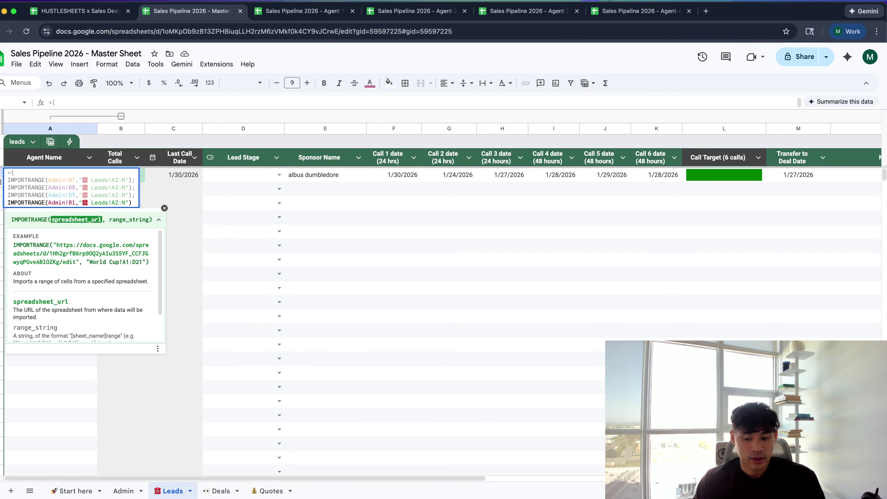
pyautogui.write('0')
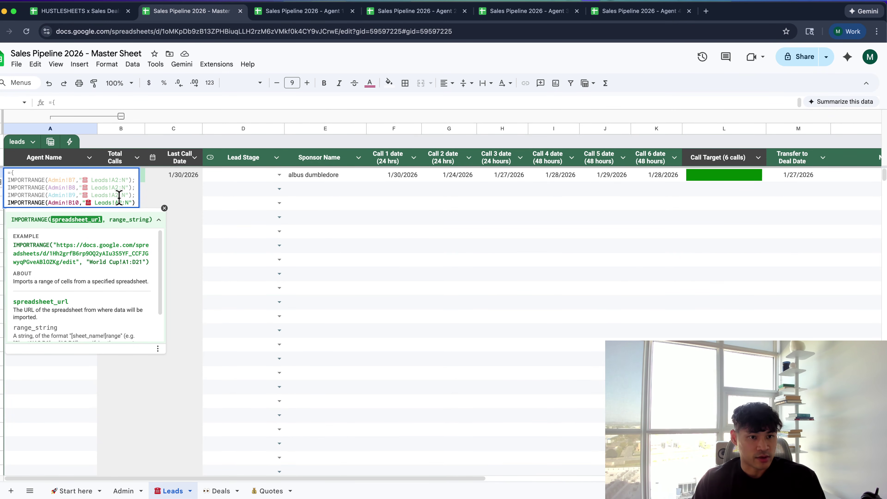
pyautogui.write(')')
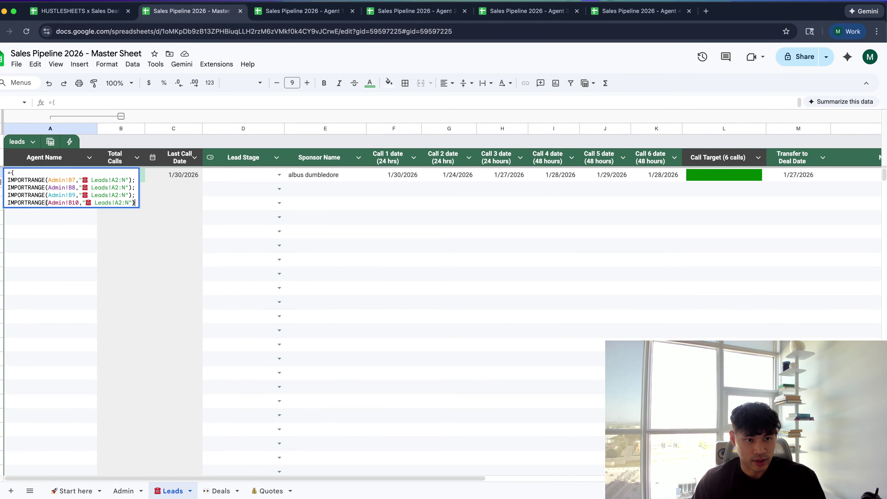
pyautogui.hotkey('alt', 'Return')
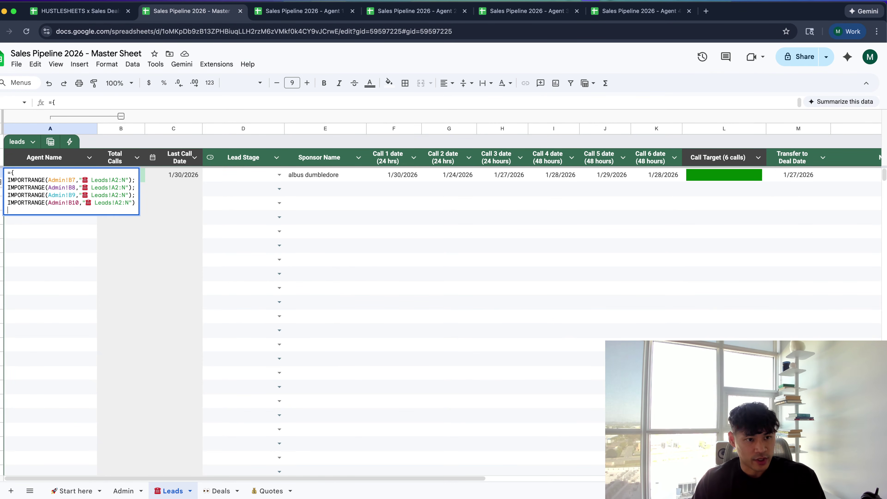
pyautogui.write('}')
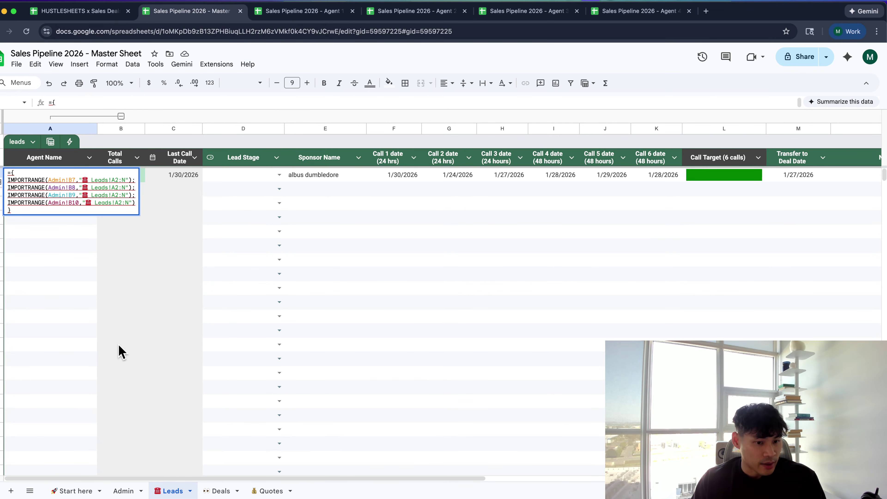
pyautogui.click(133, 490)
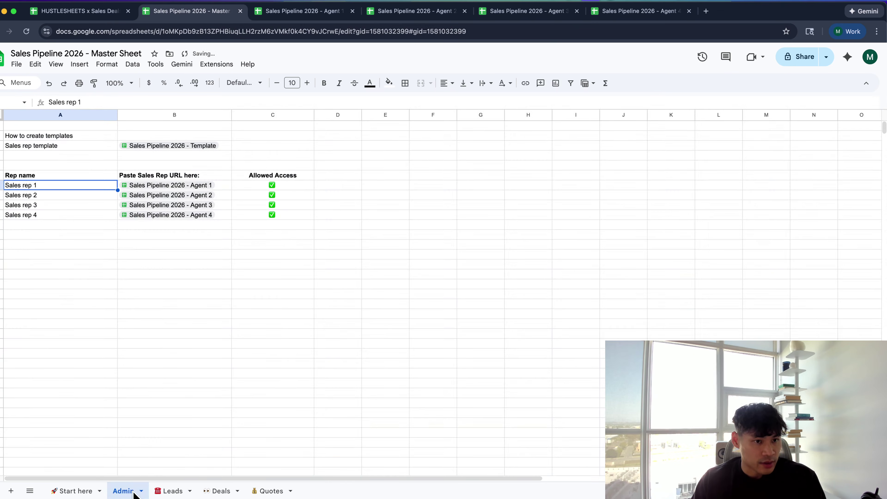
pyautogui.click(163, 491)
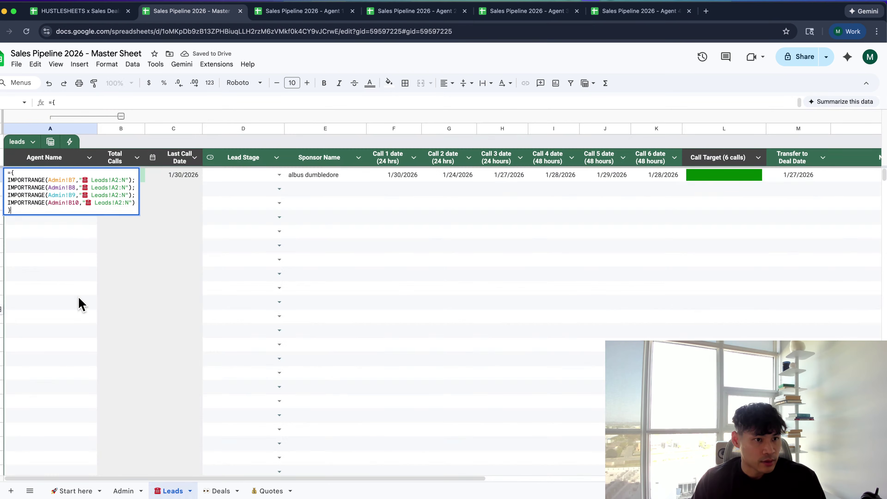
pyautogui.click(43, 177)
pyautogui.click(46, 192)
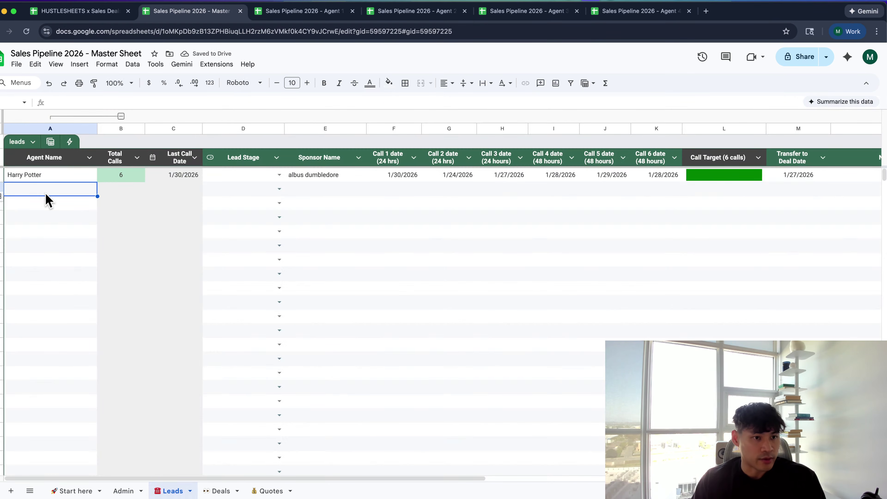
# Enter a test sponsor name in the first row of Agent 2's Leads sheet
pyautogui.hotkey('ctrl', 'Tab')
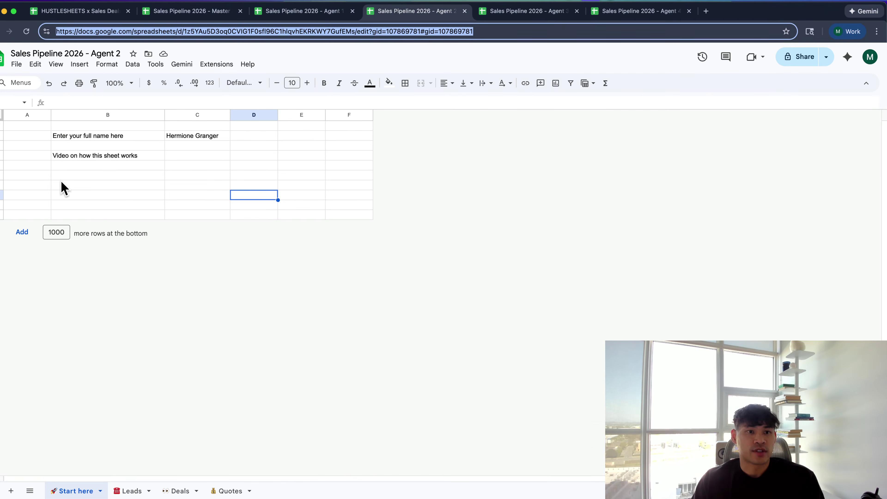
pyautogui.click(145, 490)
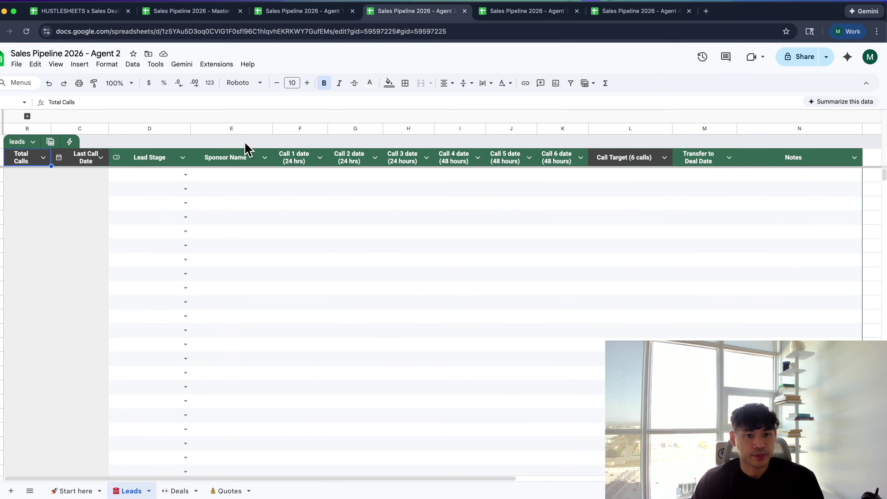
pyautogui.click(206, 176)
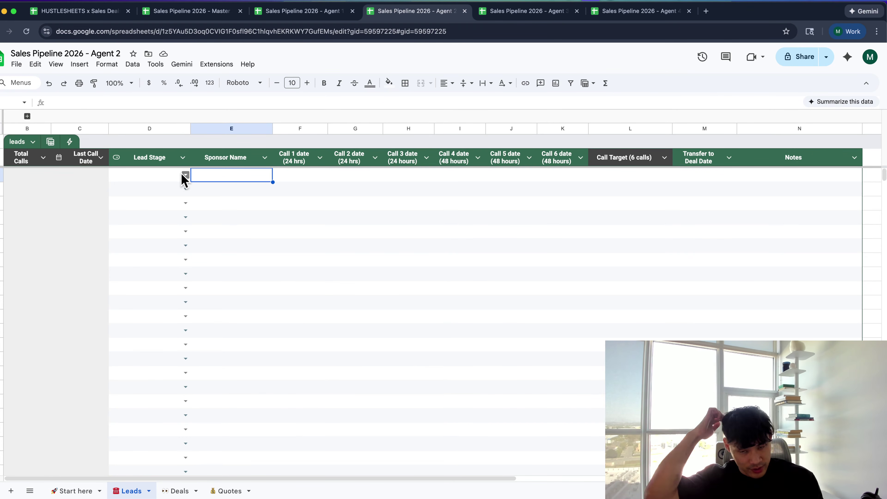
pyautogui.write('jim')
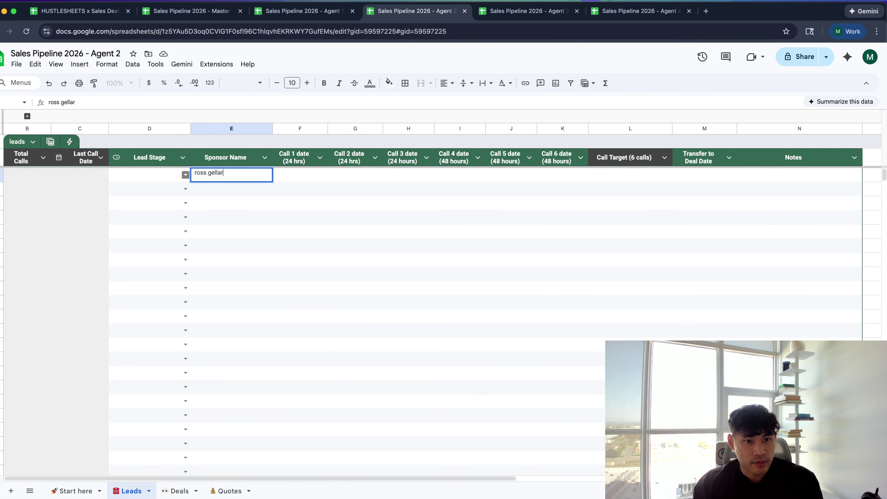
pyautogui.press('super+n')
pyautogui.write('ross geller')
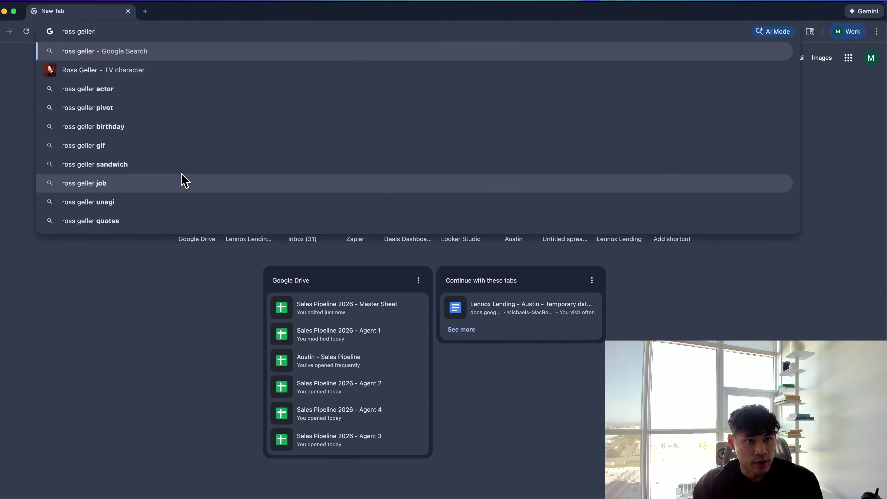
pyautogui.press('super+w')
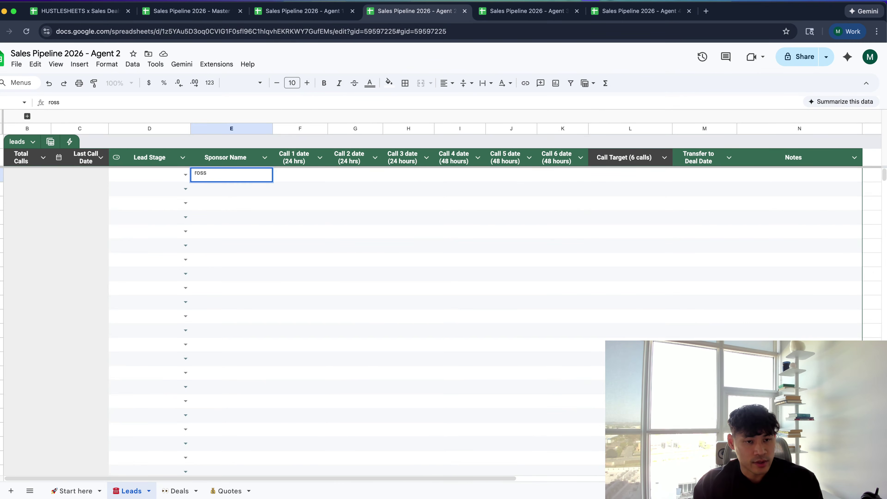
pyautogui.press('Tab')
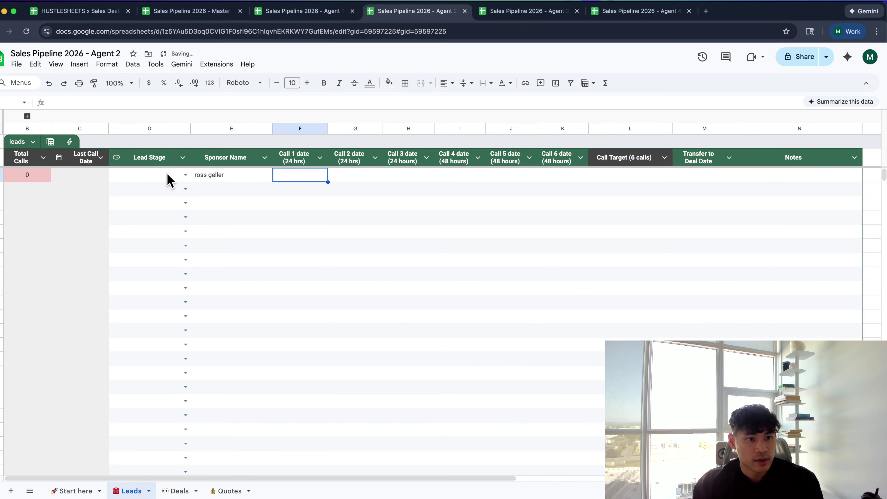
# Set the lead stage to No Connection with call dates 1/14, 1/22, 1/29 and 1/22/2026
pyautogui.click(185, 175)
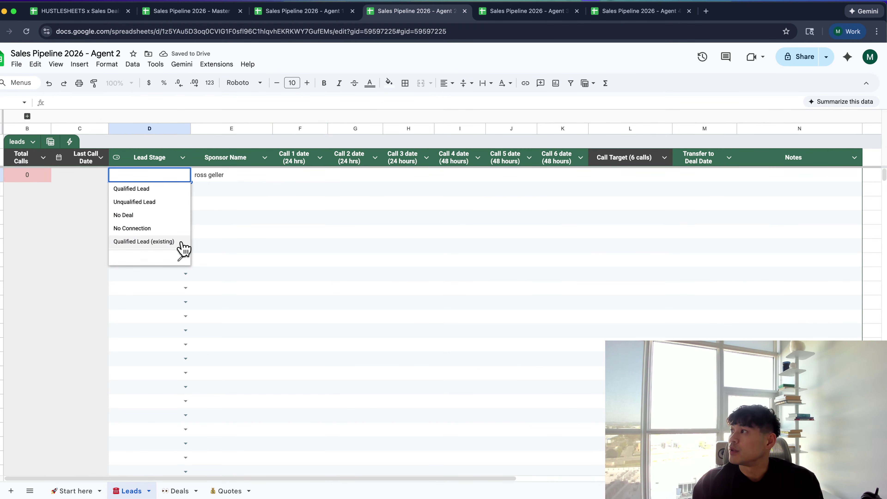
pyautogui.click(162, 232)
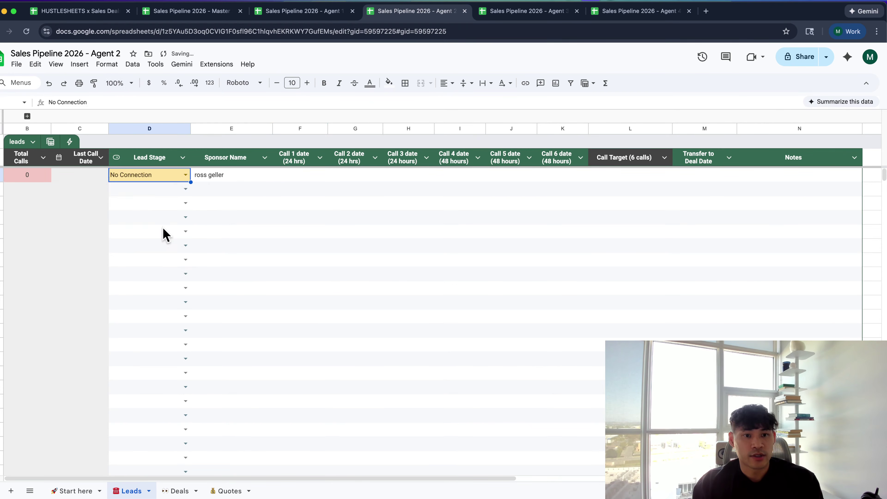
pyautogui.doubleClick(285, 179)
pyautogui.click(306, 258)
pyautogui.doubleClick(357, 176)
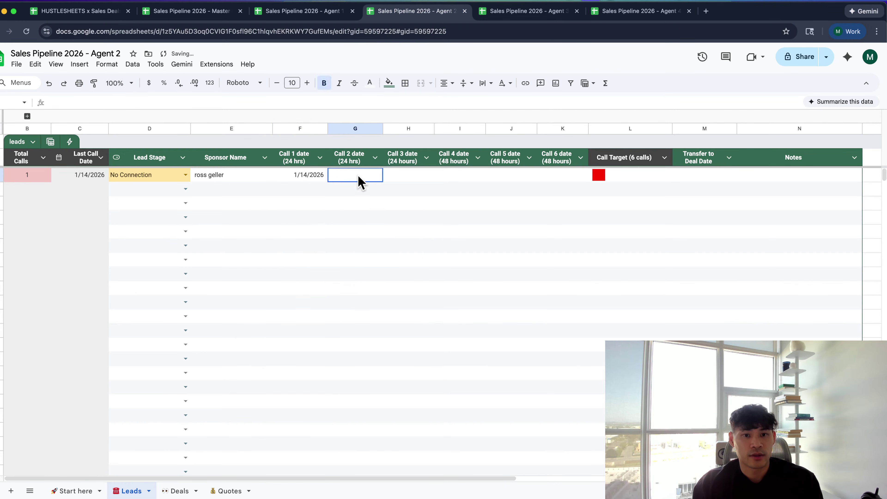
pyautogui.click(373, 260)
pyautogui.doubleClick(412, 180)
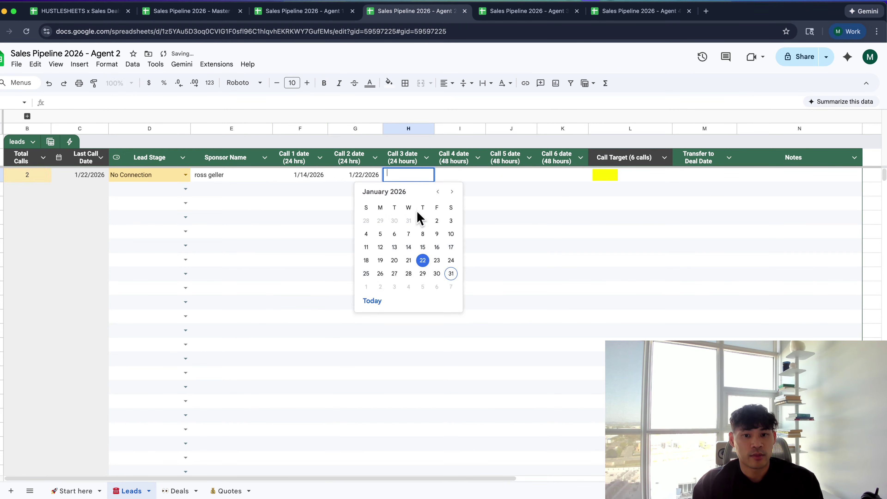
pyautogui.click(427, 279)
pyautogui.doubleClick(473, 173)
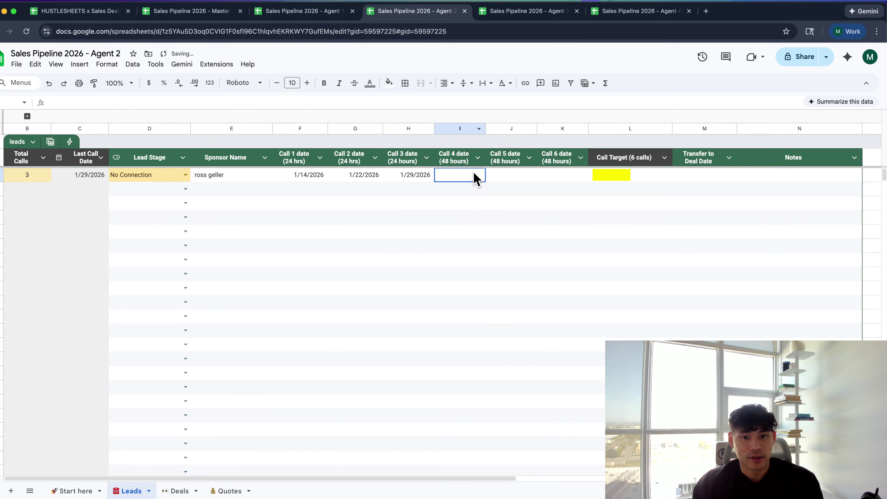
pyautogui.click(476, 260)
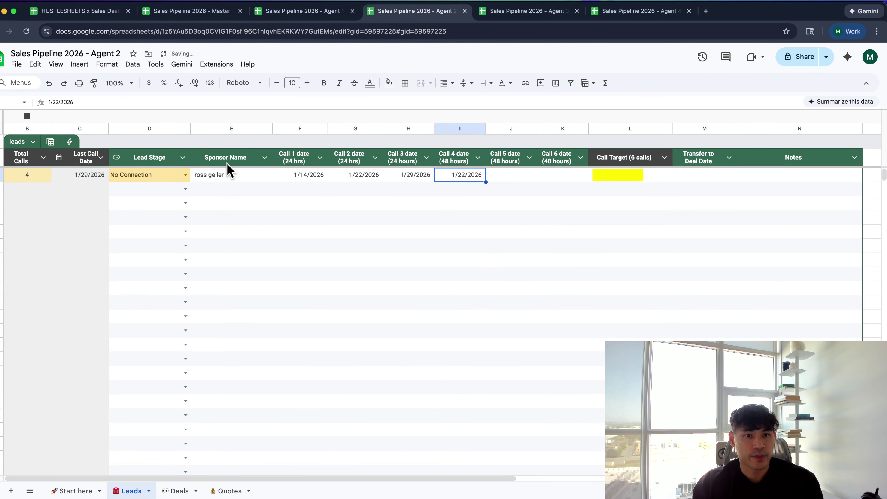
pyautogui.hotkey('ctrl', 'Tab')
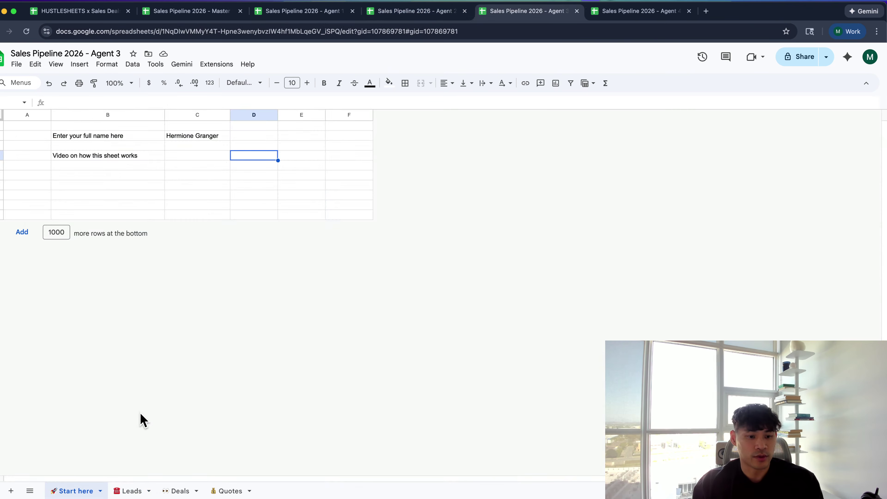
# Enter a test sponsor name on Agent 3's Leads sheet, fixing its spelling after a web check
pyautogui.click(132, 490)
pyautogui.click(218, 176)
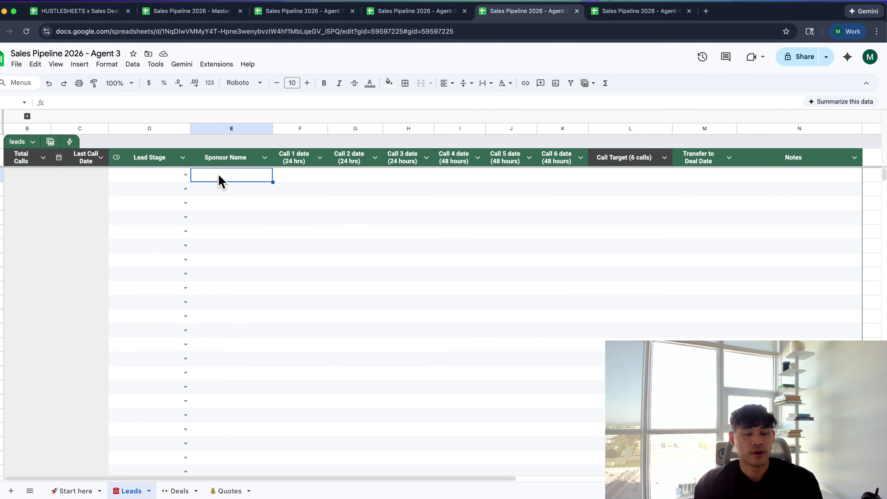
pyautogui.write('rachel greene')
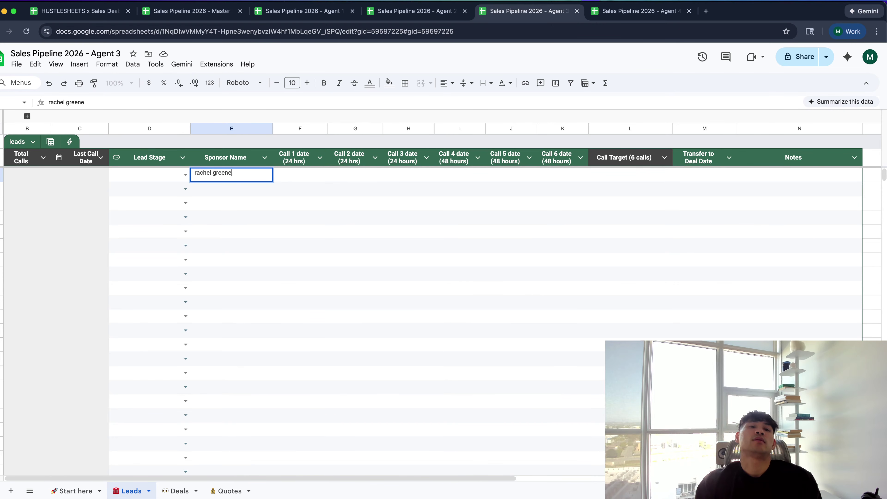
pyautogui.press('super+a')
pyautogui.press('super+shift+l')
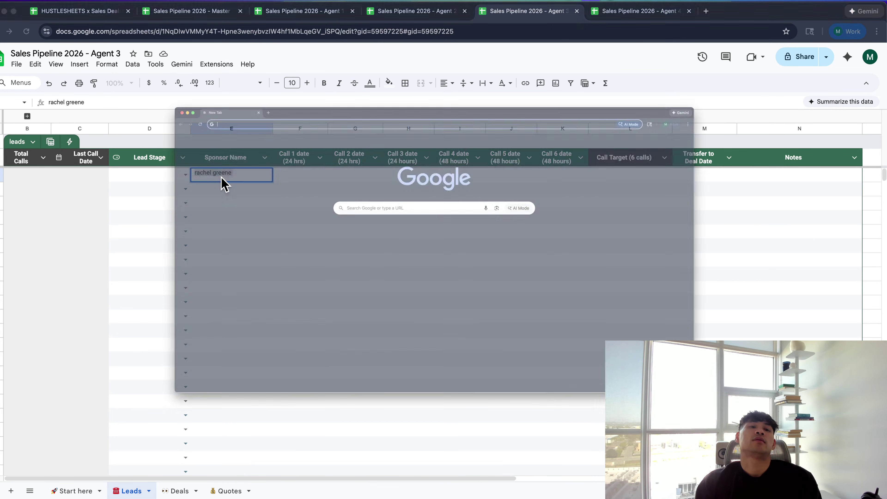
pyautogui.press('super+w')
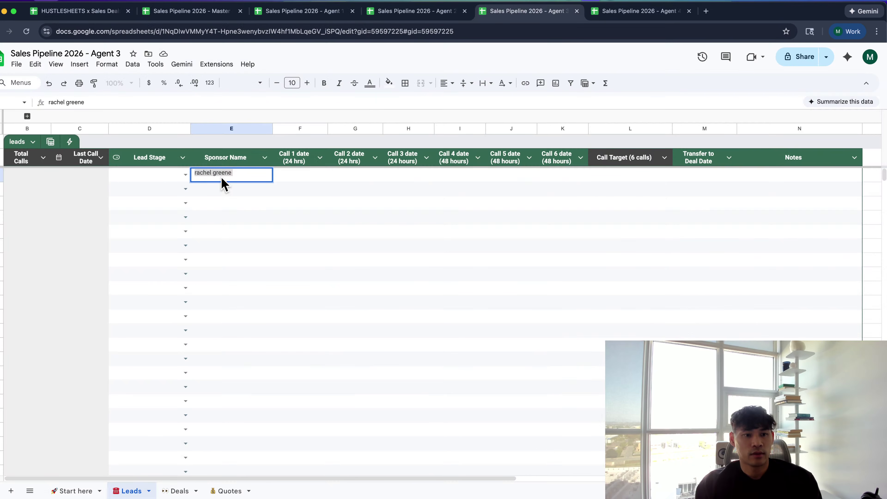
pyautogui.press('Tab')
pyautogui.doubleClick(231, 178)
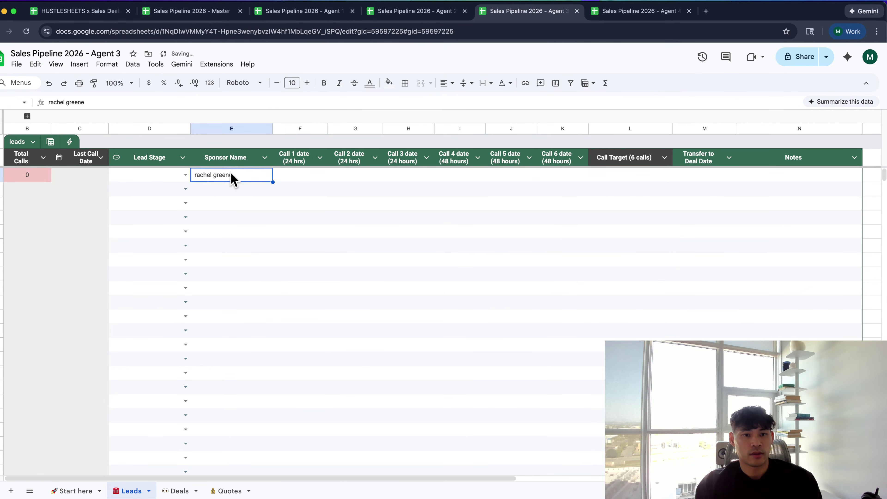
pyautogui.press('BackSpace')
pyautogui.press('Tab')
# Set the lead's Call 1 date to 1/22/2026, then move to Agent 4's spreadsheet
pyautogui.doubleClick(297, 179)
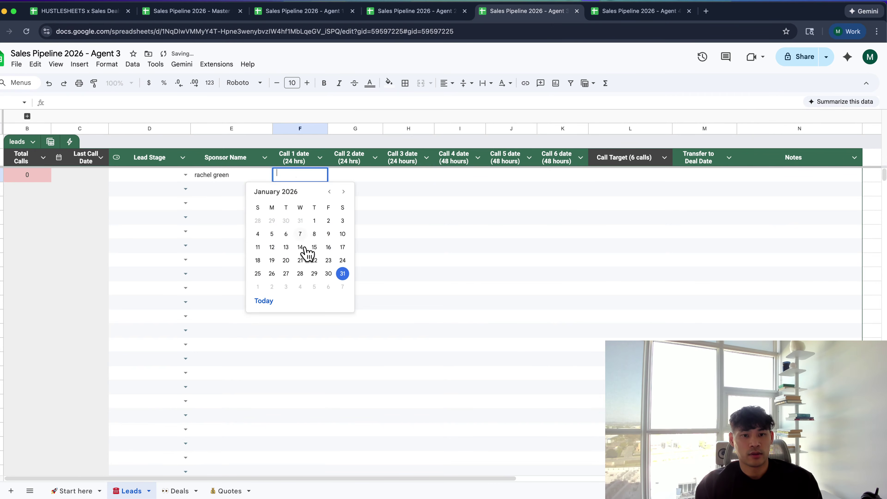
pyautogui.click(307, 252)
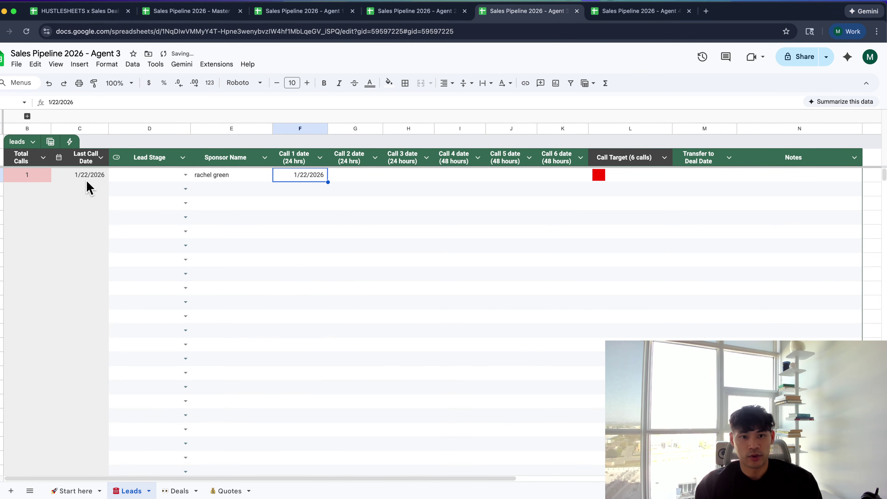
pyautogui.hotkey('ctrl', 'Tab')
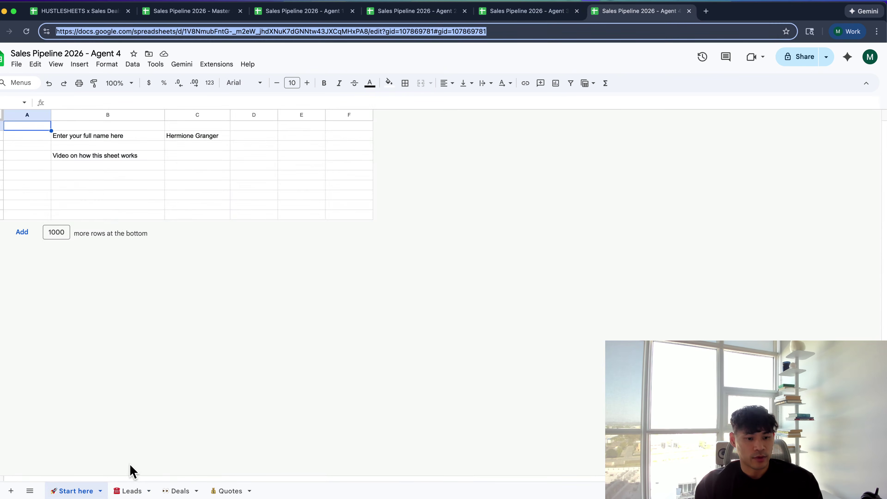
# Enter a sponsor name on Agent 4's Leads sheet, using the web-search corrected spelling
pyautogui.click(129, 490)
pyautogui.click(232, 177)
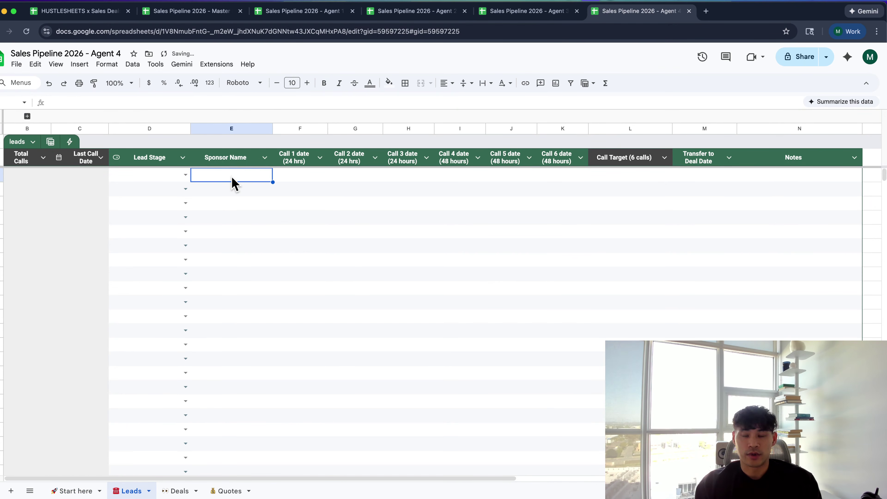
pyautogui.write('pgo')
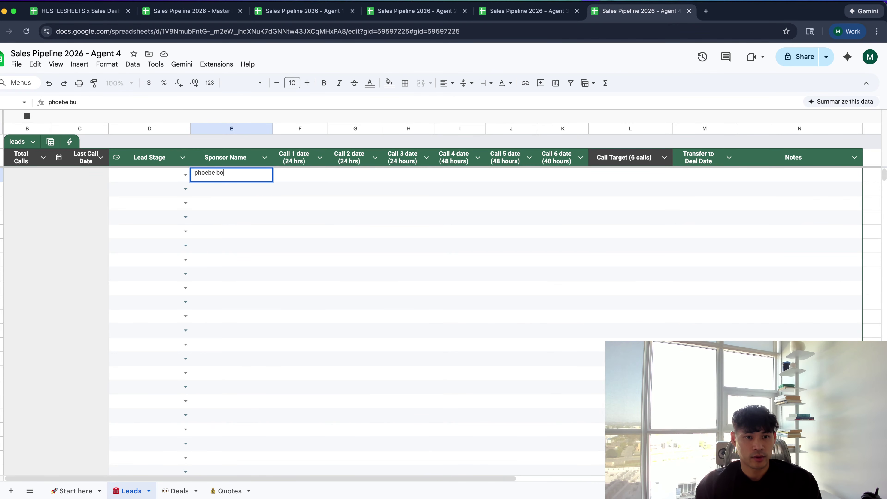
pyautogui.press('super+a')
pyautogui.press('super+c')
pyautogui.press('super+n')
pyautogui.press('super+v')
pyautogui.press('Return')
pyautogui.click(210, 129)
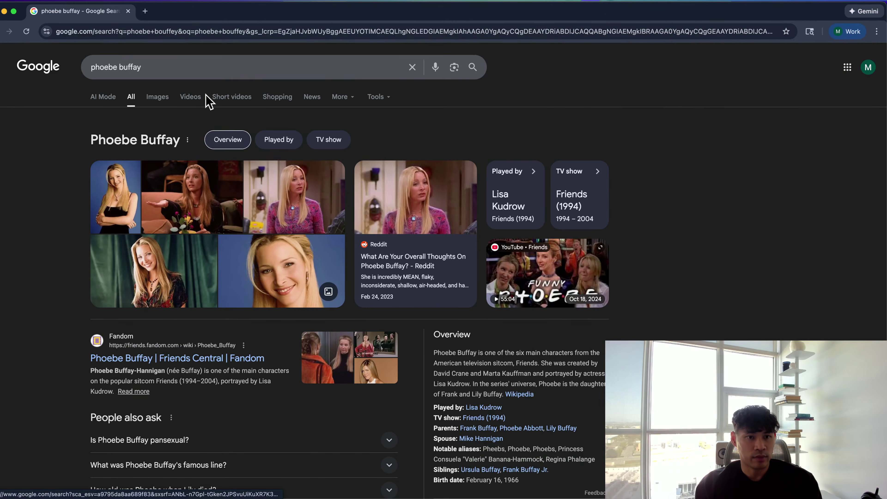
pyautogui.click(203, 68)
pyautogui.press('super+w')
pyautogui.press('super+v')
pyautogui.press('Tab')
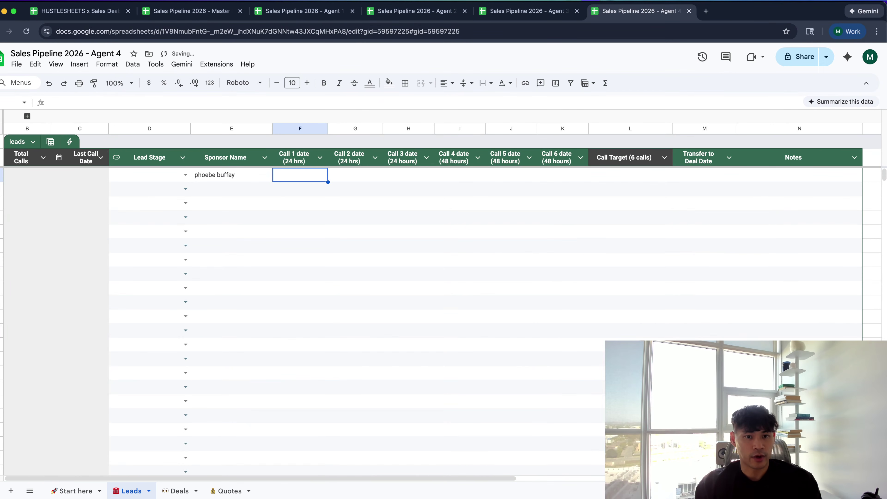
# Set Call 1 to 1/16/2026 and Call 2 to 1/21/2026, then open the Sales Deals Tracker
pyautogui.doubleClick(306, 174)
pyautogui.click(329, 247)
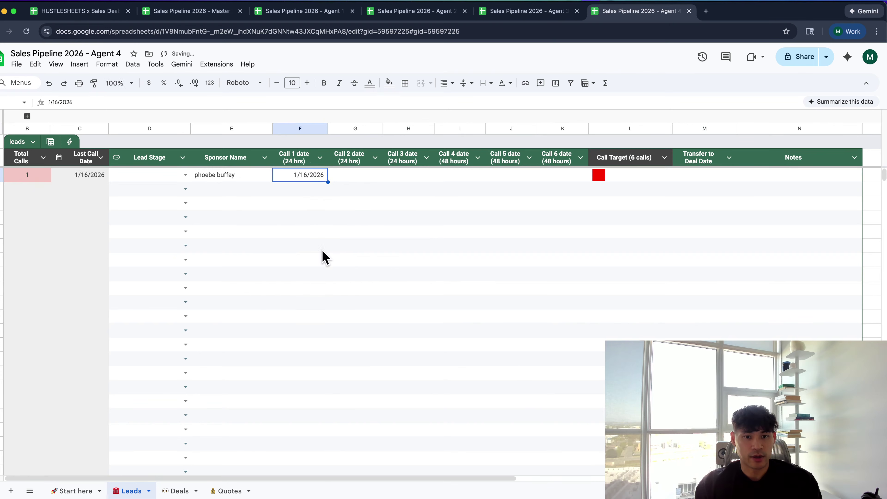
pyautogui.doubleClick(344, 175)
pyautogui.click(355, 260)
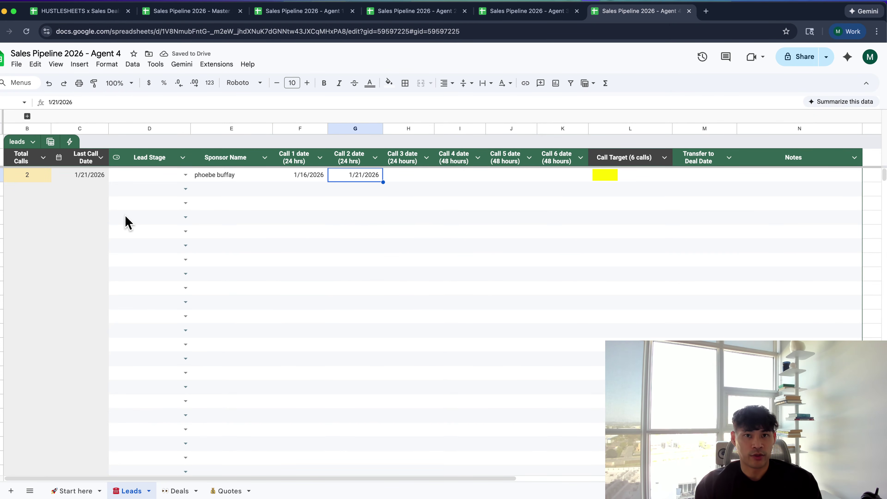
pyautogui.press('super+1')
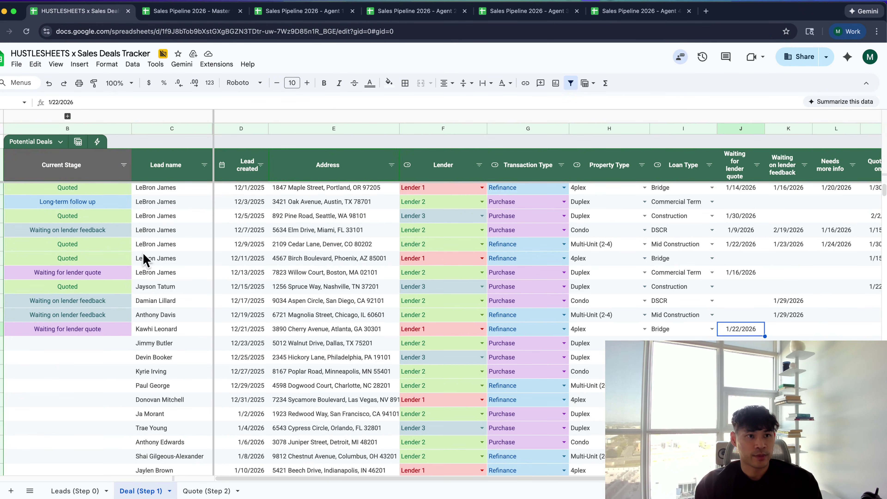
# Prefix the Master Sheet spreadsheet title with a rocket emoji and return to the Leads grid
pyautogui.click(154, 12)
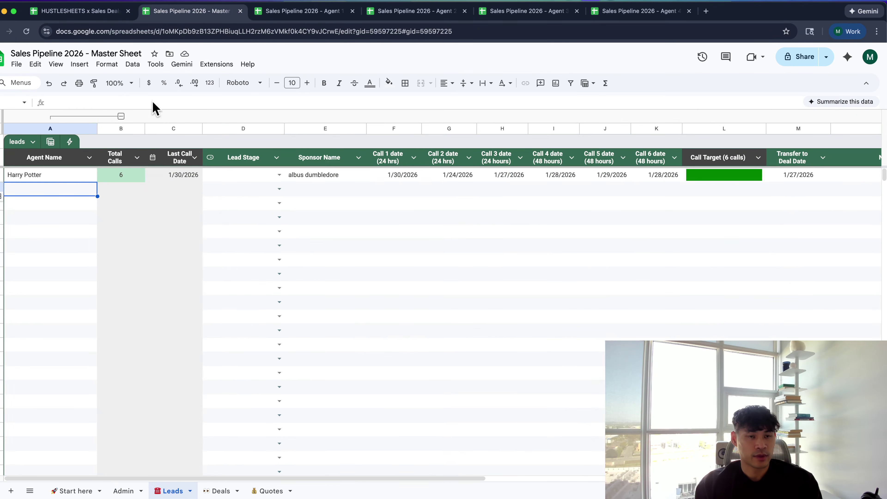
pyautogui.click(125, 54)
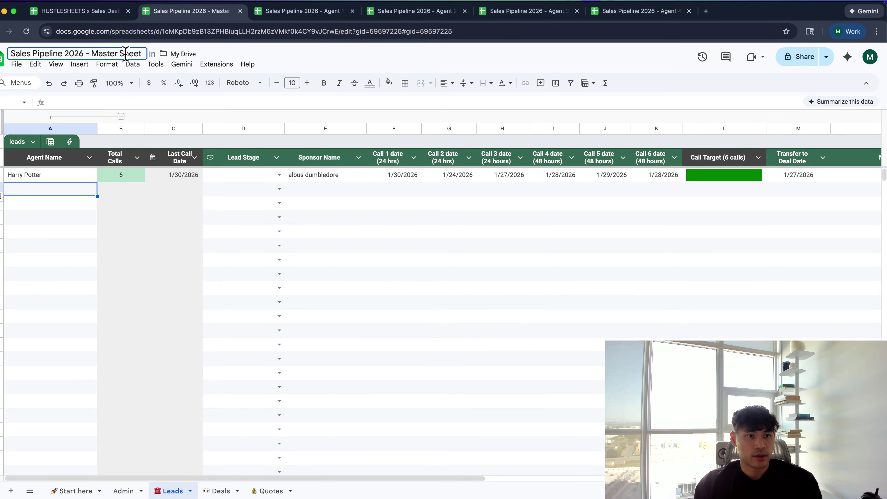
pyautogui.press('ctrl+super+space')
pyautogui.write('rocke')
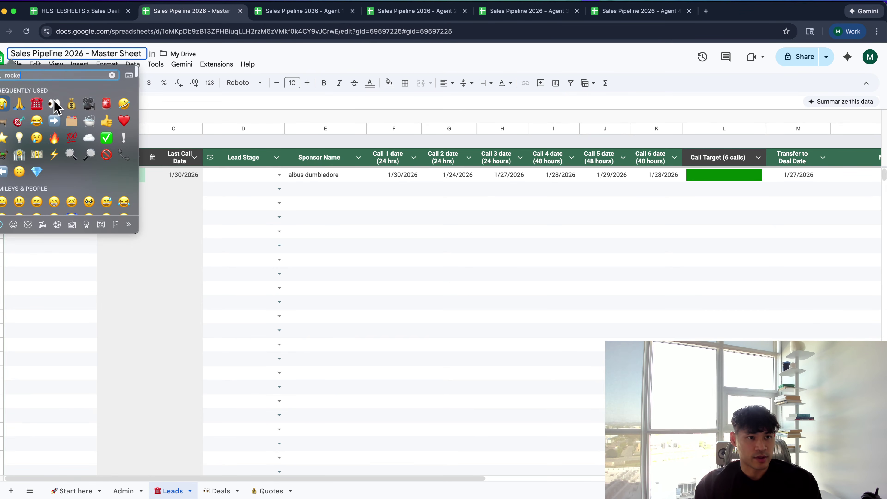
pyautogui.write('t')
pyautogui.click(4, 89)
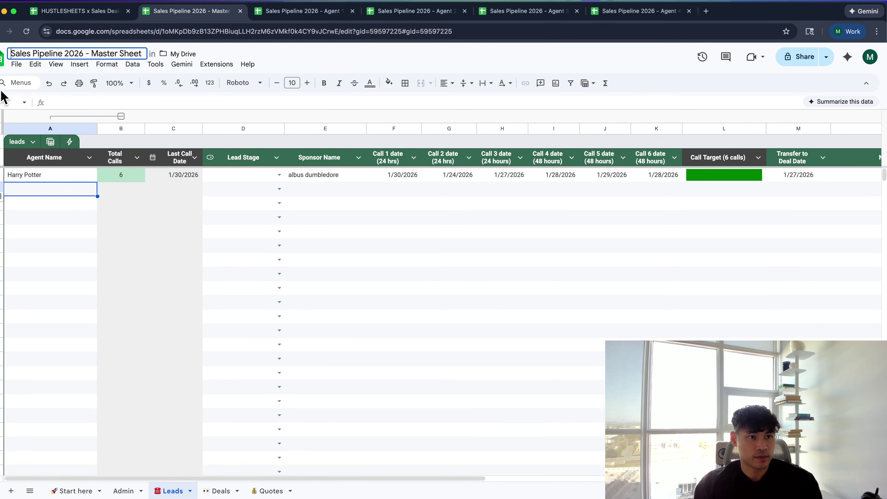
pyautogui.press('Return')
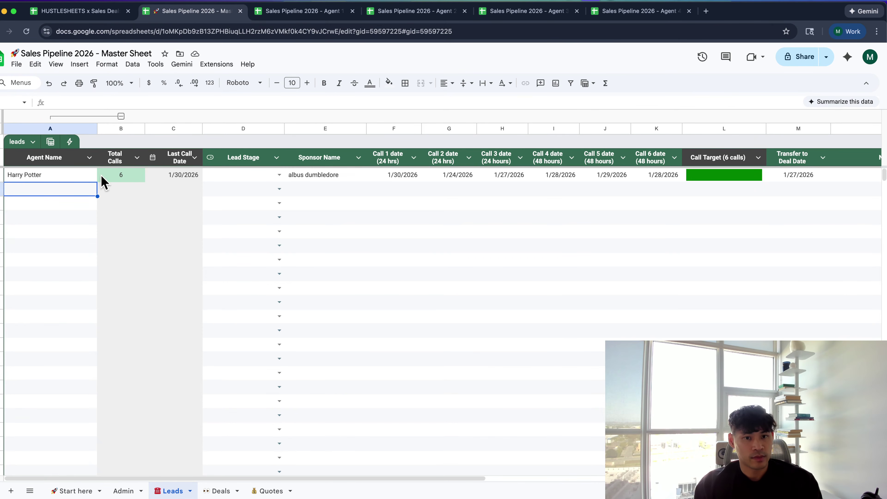
pyautogui.click(127, 220)
pyautogui.click(228, 220)
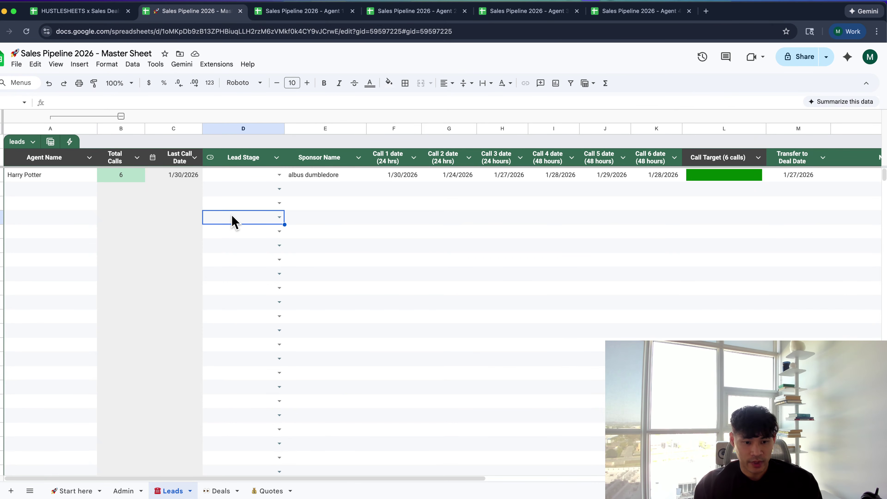
pyautogui.click(309, 226)
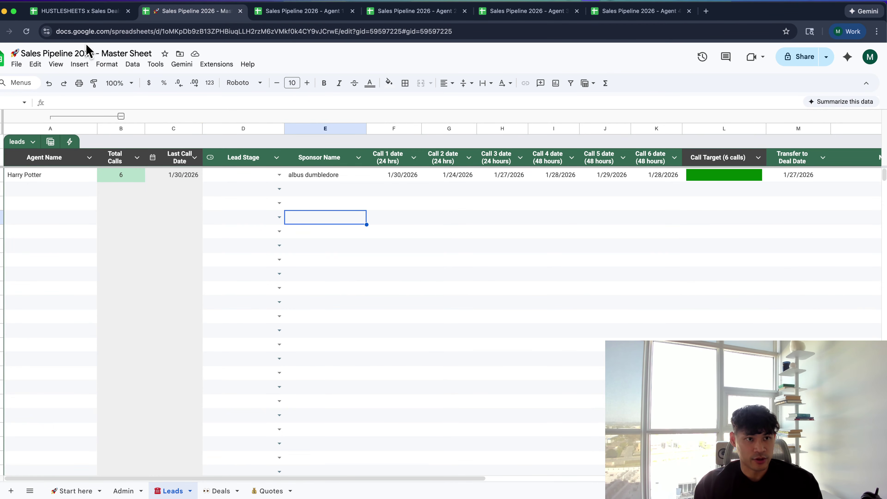
pyautogui.press('Return')
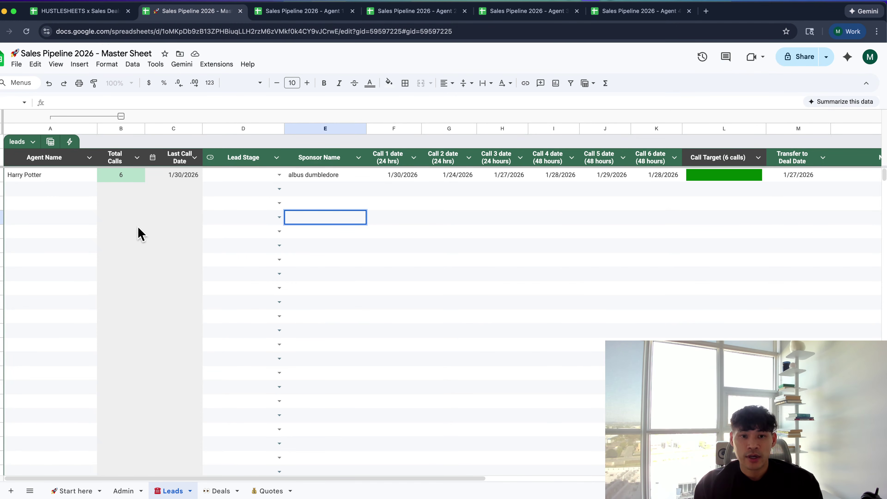
pyautogui.click(350, 288)
pyautogui.hscroll(5, 352, 290)
pyautogui.hscroll(2, 347, 292)
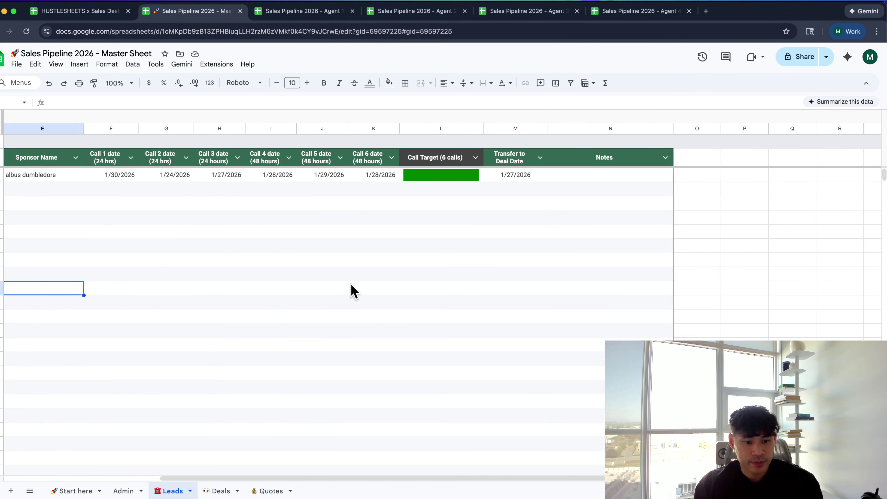
pyautogui.hscroll(-8, 345, 295)
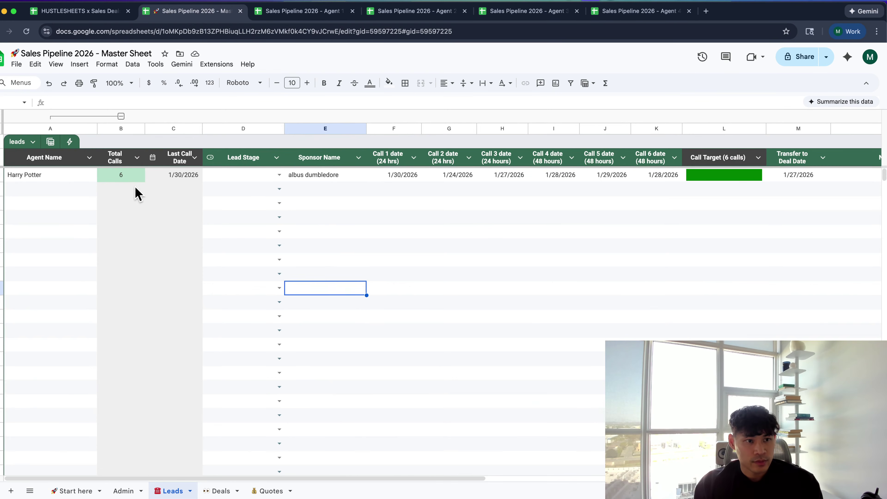
pyautogui.doubleClick(66, 176)
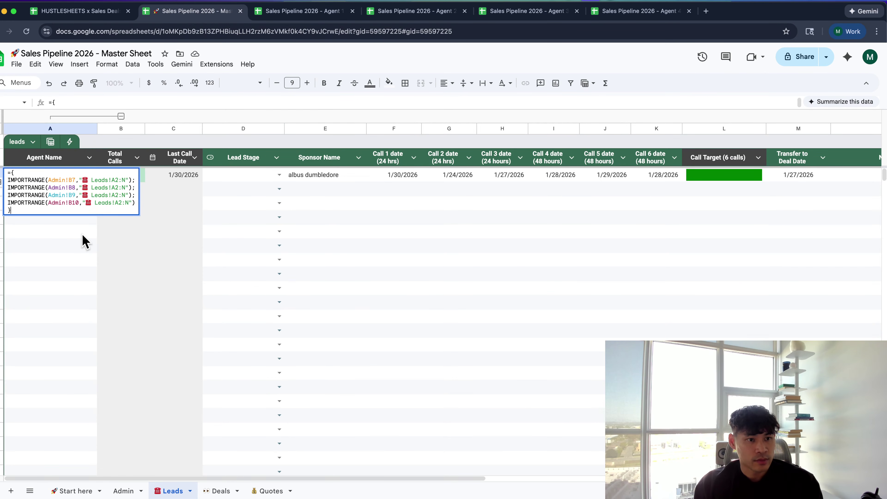
pyautogui.click(84, 236)
pyautogui.hotkey('ctrl', 'Tab')
pyautogui.hotkey('ctrl', 'Tab')
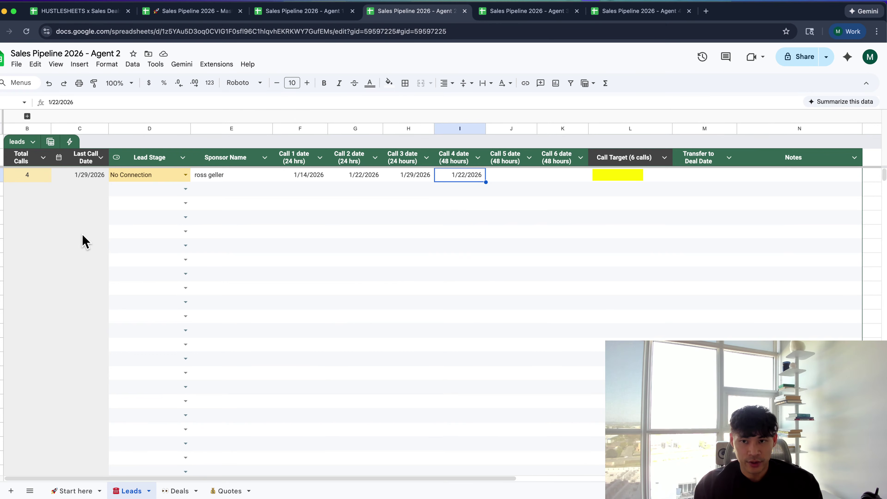
pyautogui.hotkey('ctrl', 'Tab')
pyautogui.hotkey('ctrl', 'Tab')
pyautogui.hotkey('ctrl', 'shift', 'Tab')
pyautogui.hotkey('ctrl', 'shift', 'Tab')
pyautogui.hotkey('ctrl', 'shift', 'Tab')
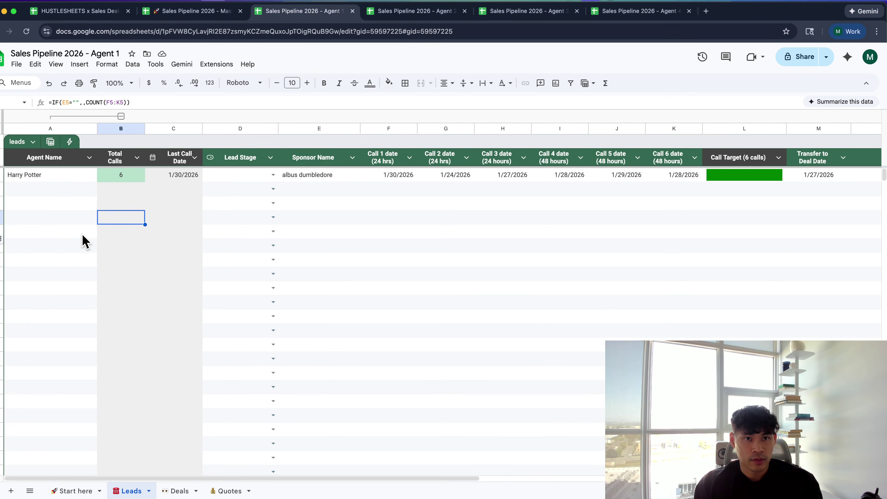
pyautogui.hotkey('ctrl', 'shift', 'Tab')
pyautogui.click(153, 328)
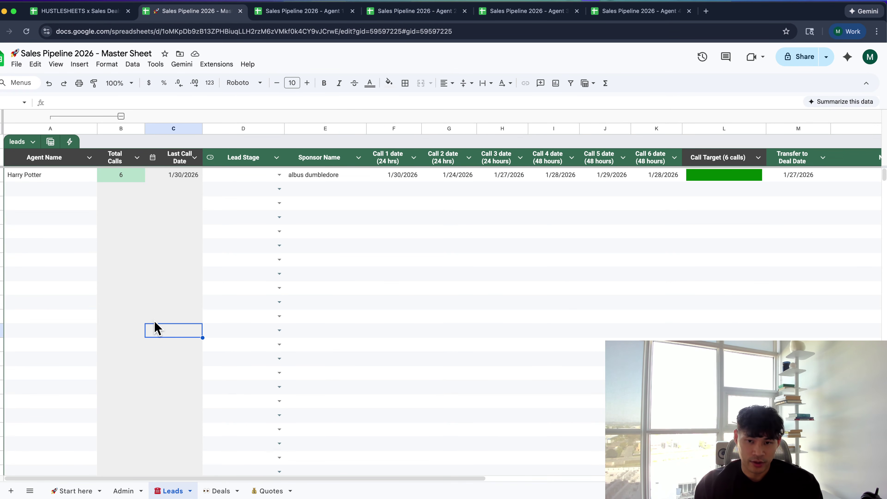
pyautogui.press('super+minus')
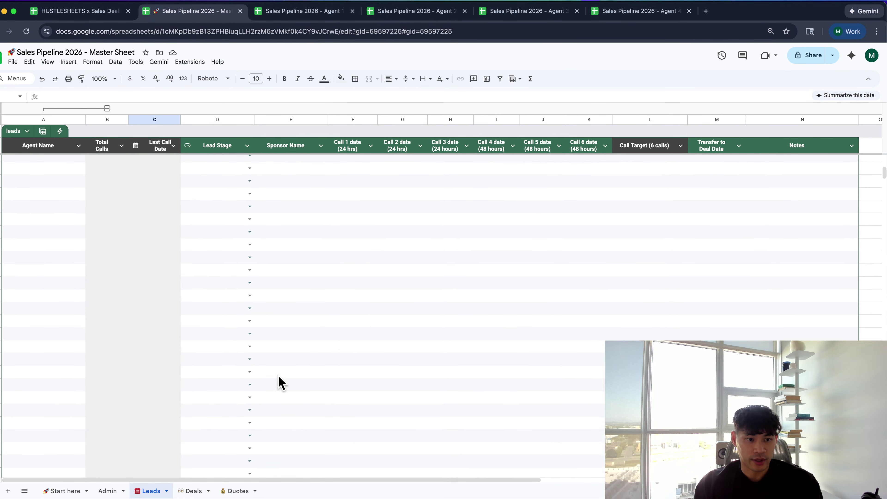
pyautogui.click(93, 297)
pyautogui.press('Left')
pyautogui.press('super+Down')
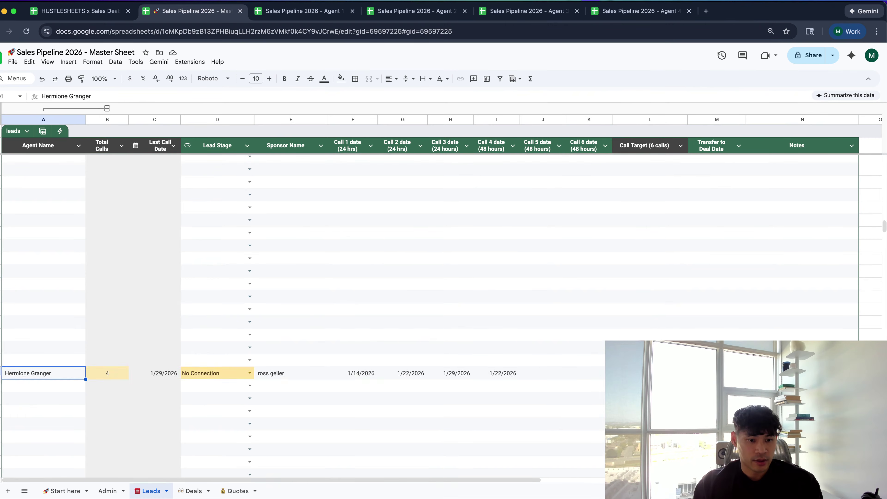
pyautogui.click(72, 290)
pyautogui.press('super+Down')
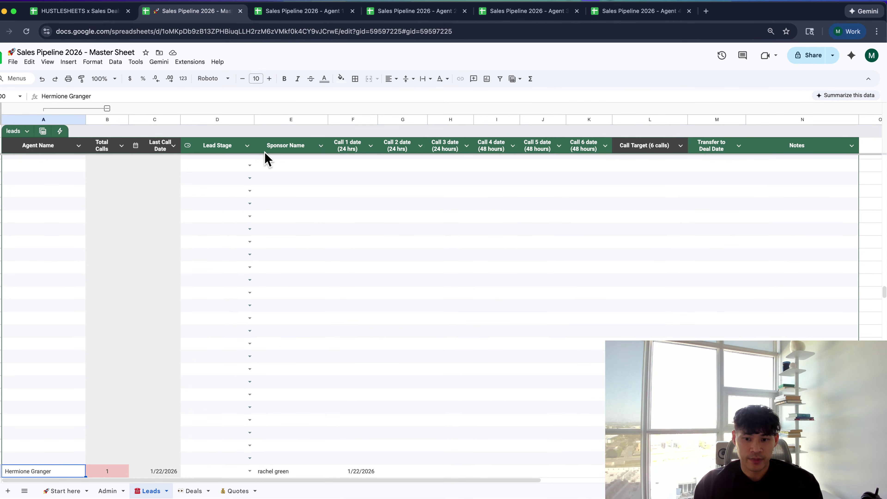
pyautogui.click(306, 11)
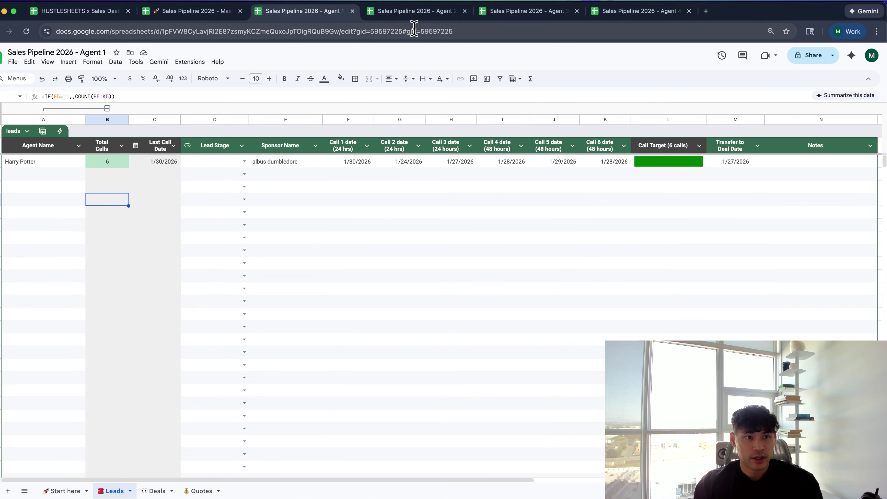
pyautogui.click(415, 11)
pyautogui.scroll(-3, 386, 316)
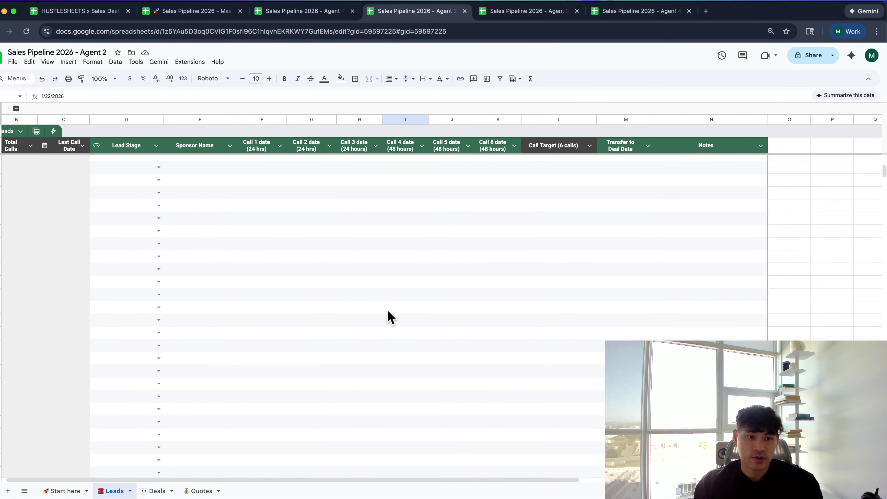
pyautogui.click(223, 15)
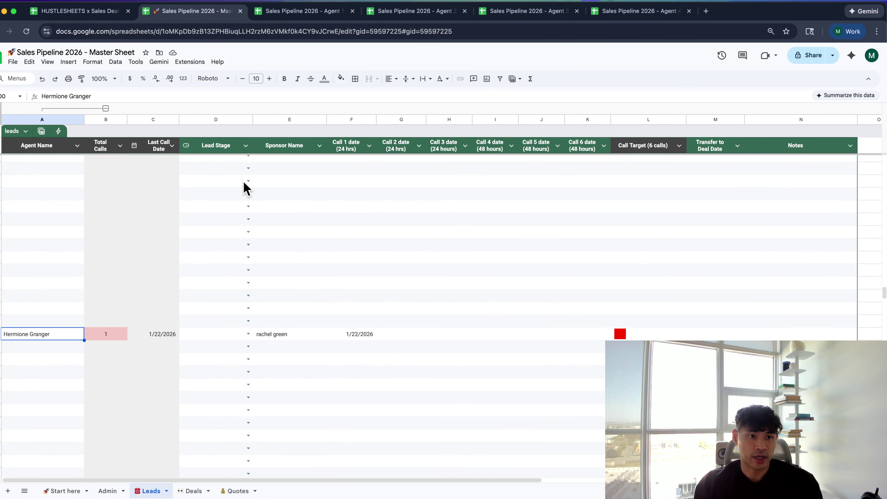
# Wrap A2's IMPORTRANGE stack in QUERY with "SELECT * WHERE Col1 is Not null"
pyautogui.press('super+Up')
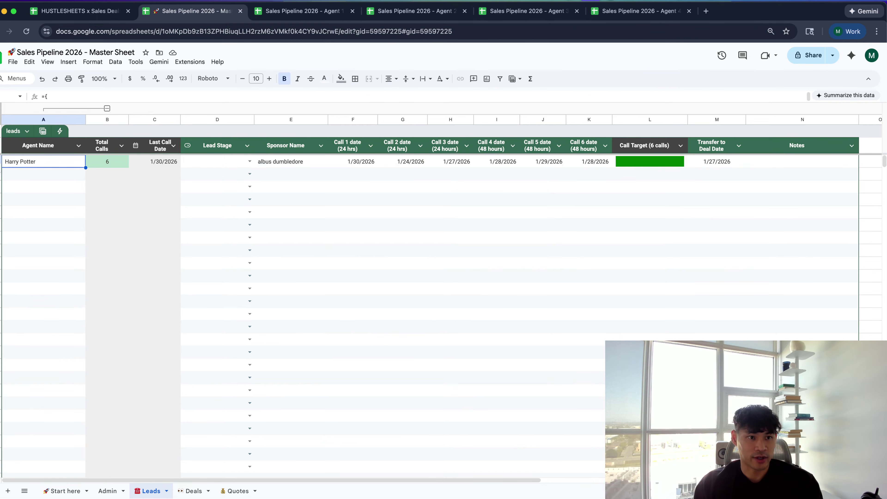
pyautogui.press('Return')
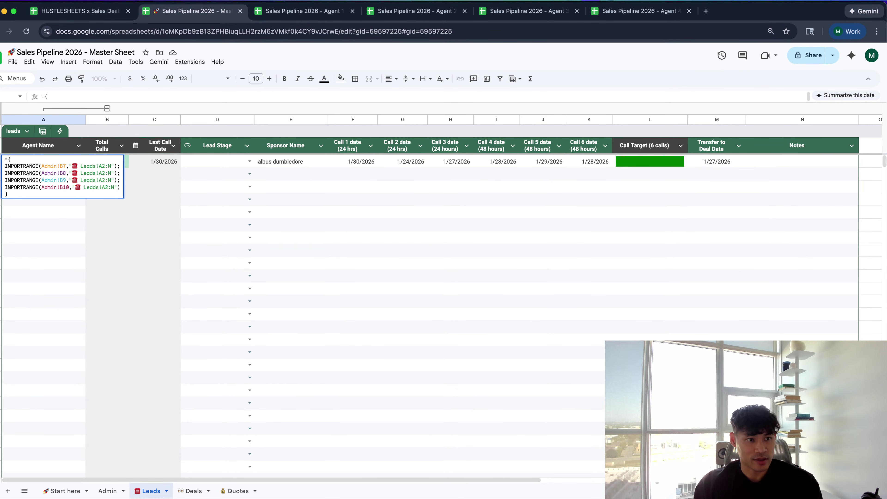
pyautogui.write('QIERY')
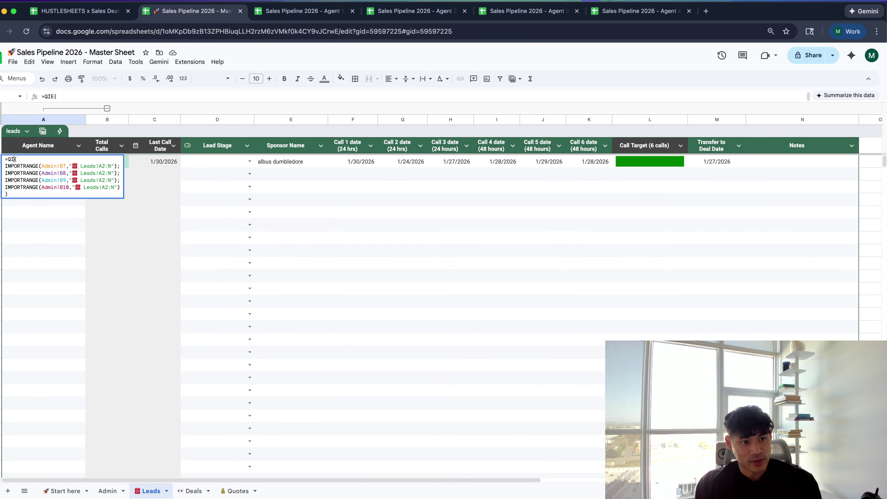
pyautogui.press('BackSpace')
pyautogui.press('BackSpace')
pyautogui.write('UERY(')
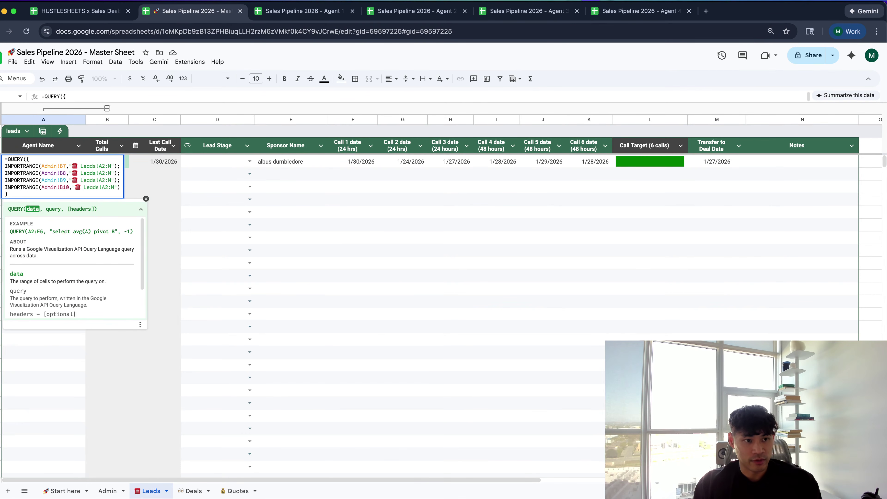
pyautogui.write(',')
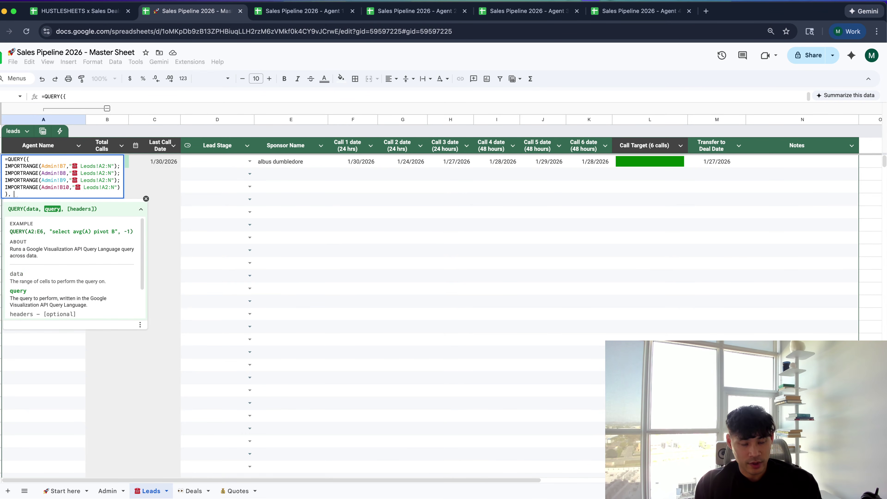
pyautogui.write(' "')
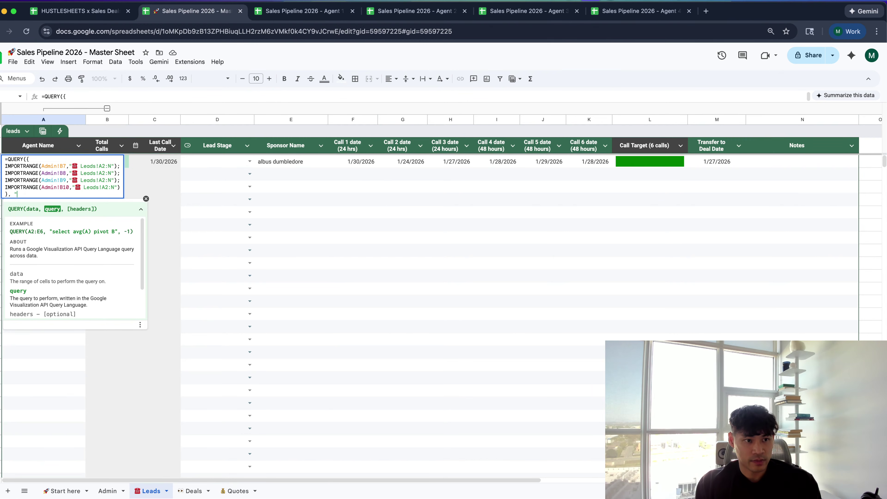
pyautogui.write('SELECT * WHERE C')
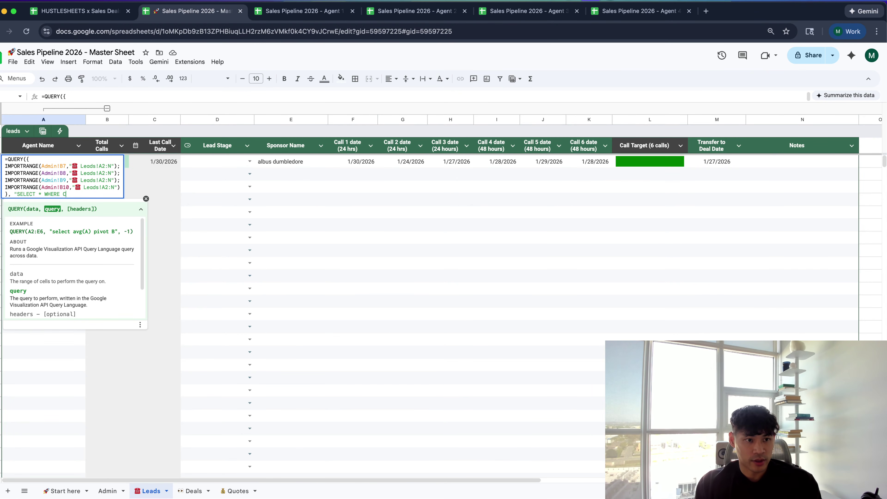
pyautogui.write('ol1 is null')
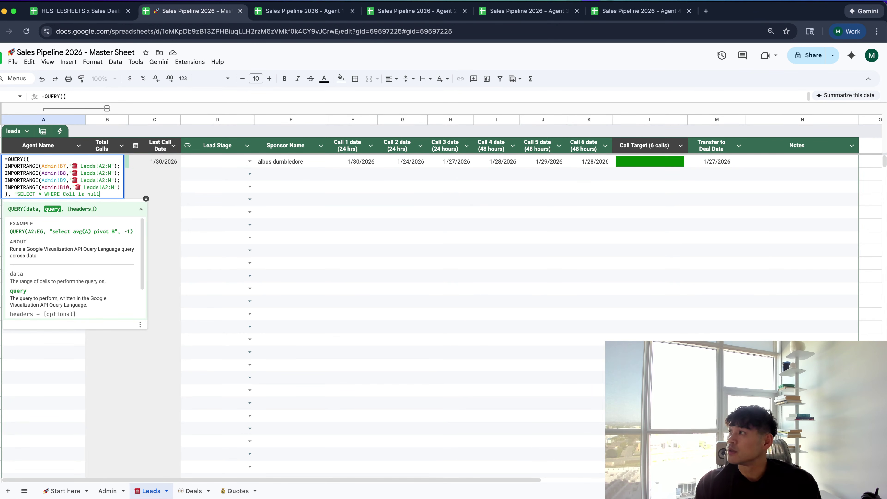
pyautogui.write('")')
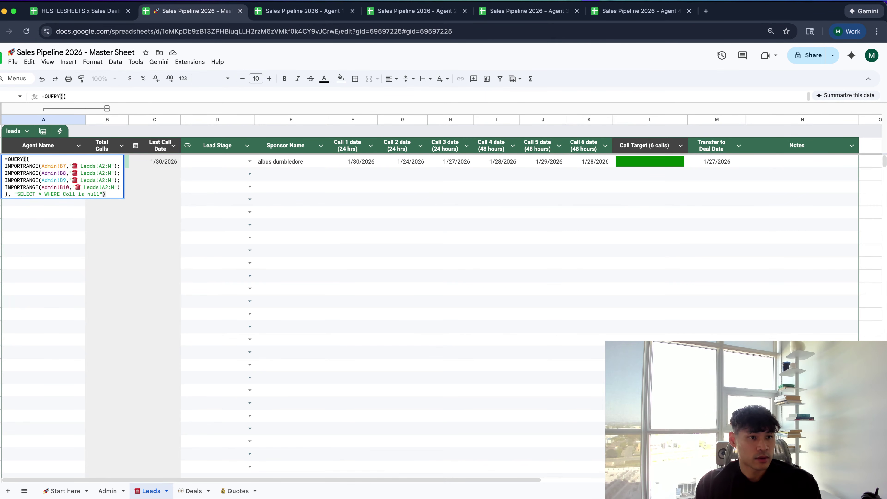
pyautogui.press('Return')
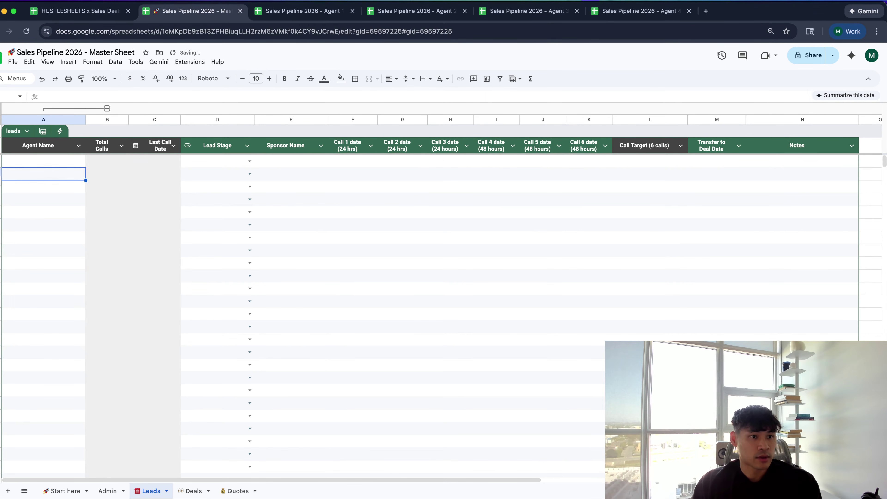
pyautogui.press('Up')
pyautogui.press('Return')
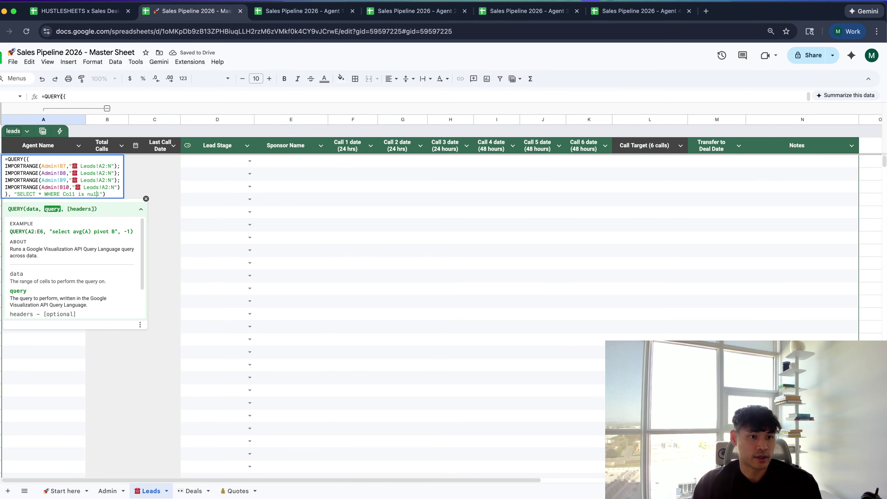
pyautogui.write('Not')
pyautogui.press('Return')
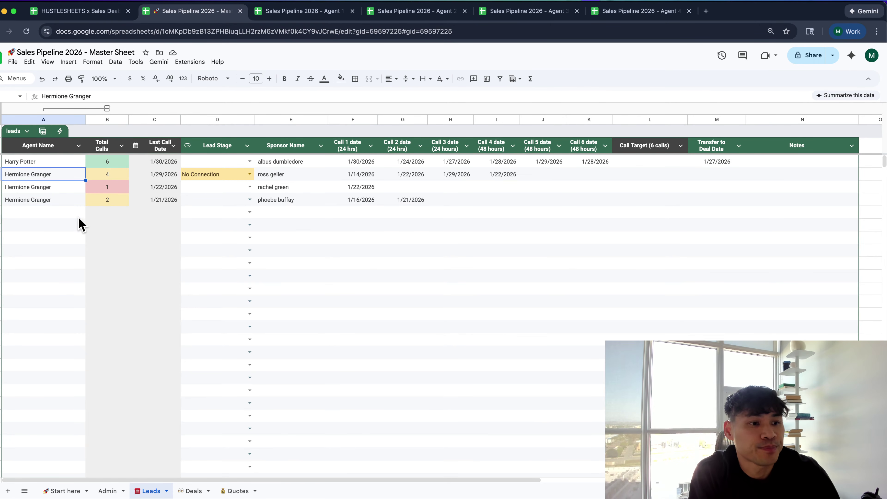
# Review A2's QUERY formula and look through the Leads table's notification and view options
pyautogui.click(70, 162)
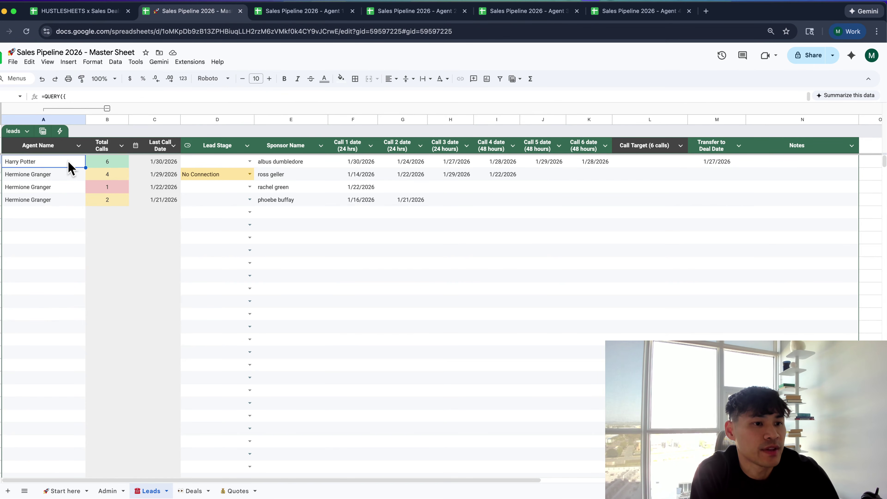
pyautogui.doubleClick(71, 162)
pyautogui.click(69, 240)
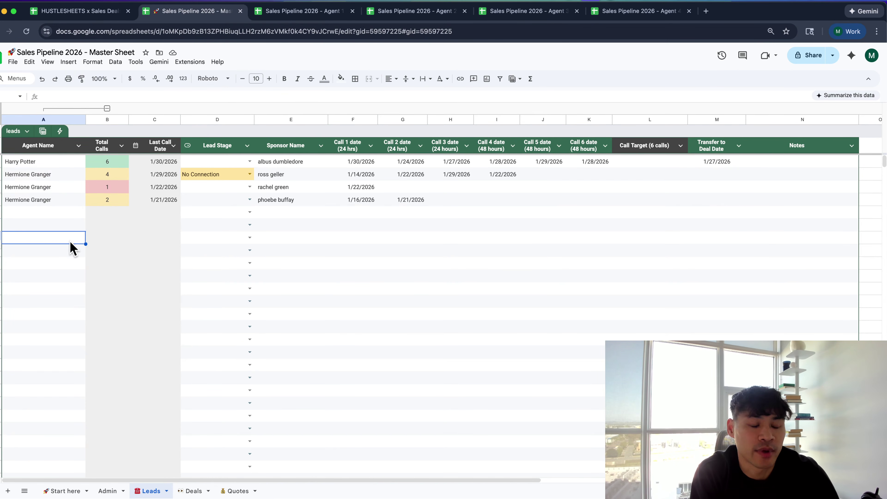
pyautogui.click(64, 143)
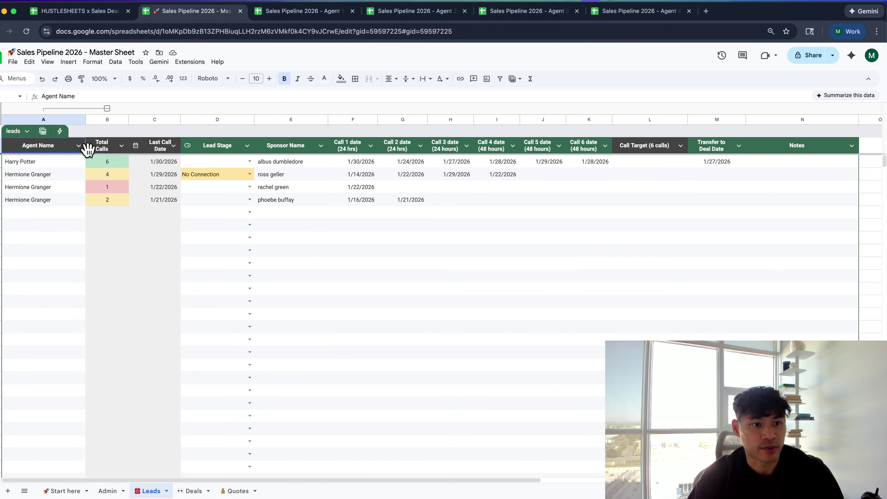
pyautogui.click(62, 132)
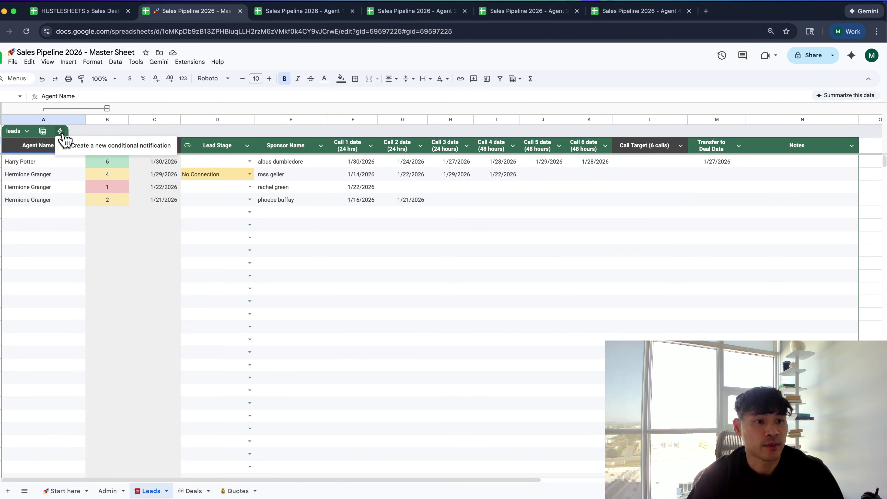
pyautogui.click(73, 175)
pyautogui.click(42, 132)
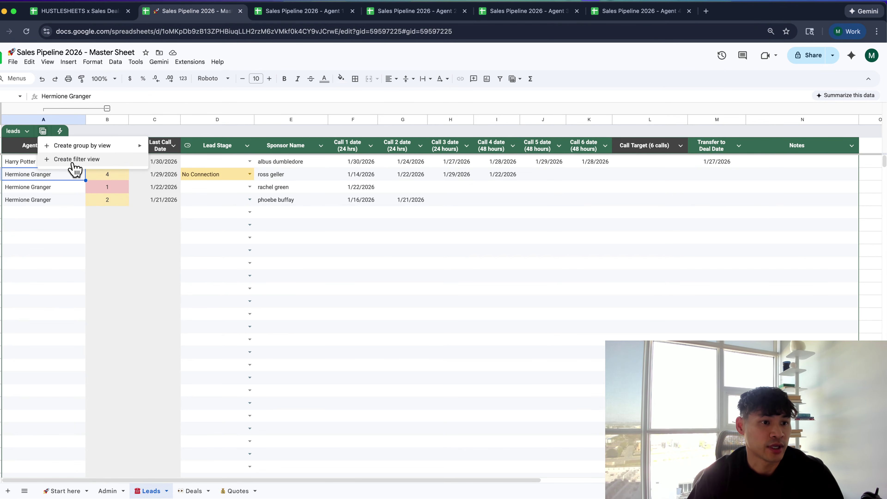
pyautogui.moveTo(96, 152)
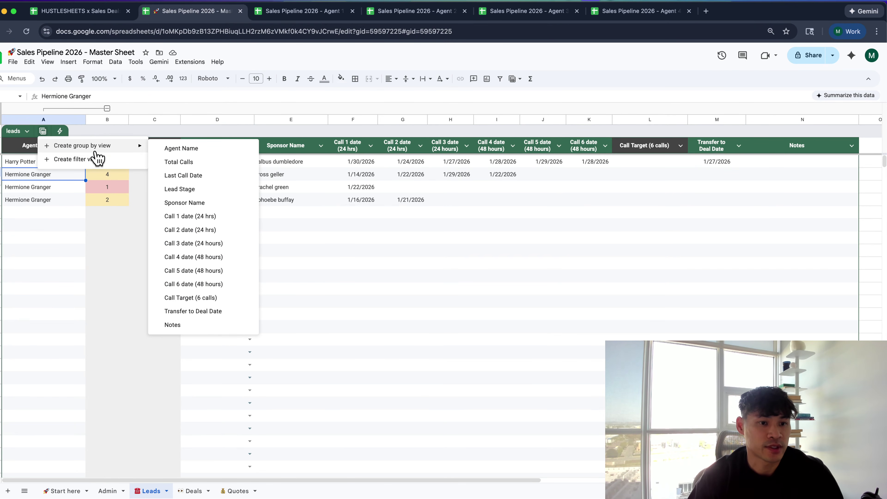
pyautogui.click(59, 213)
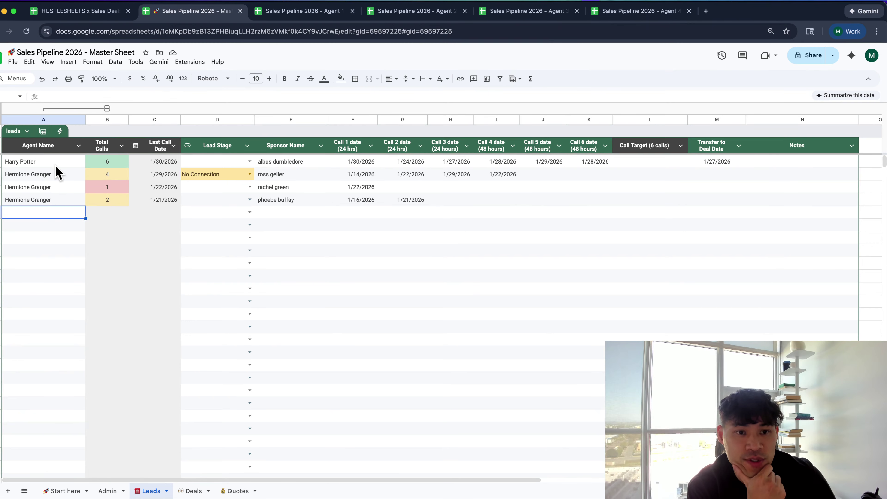
# Inspect the Total Calls formula in row 21 of Agent 1's Leads sheet
pyautogui.click(303, 10)
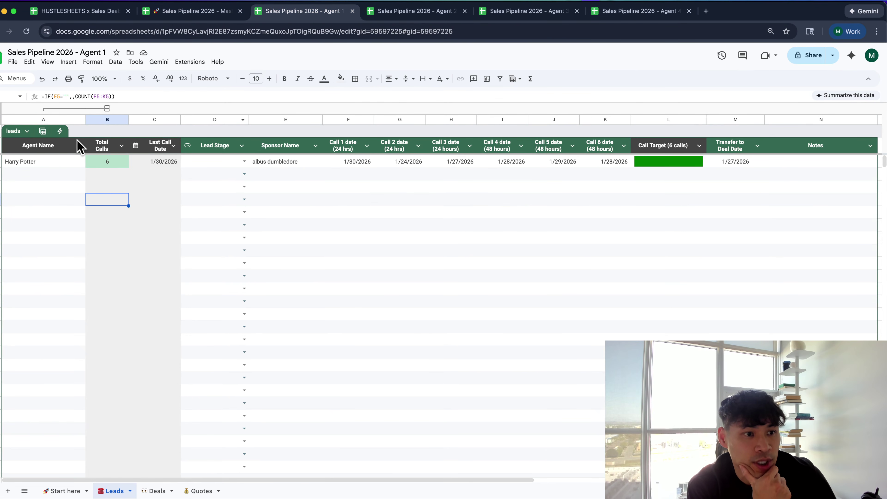
pyautogui.click(43, 131)
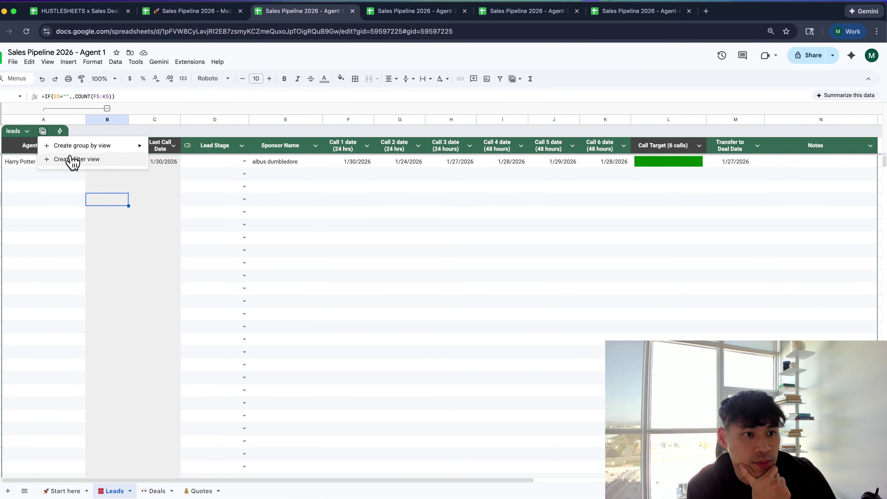
pyautogui.click(84, 212)
pyautogui.click(124, 407)
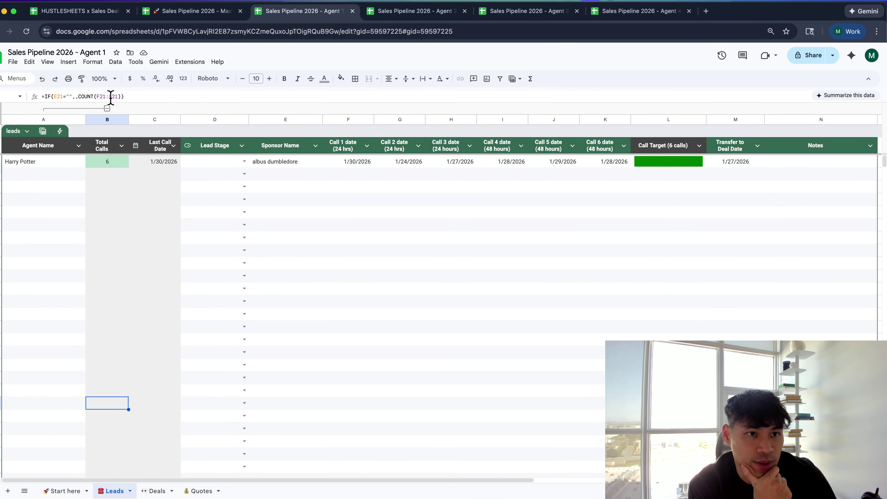
# Verify the Master Leads Total Calls values and the A2 QUERY formula behind the listed rows
pyautogui.click(162, 11)
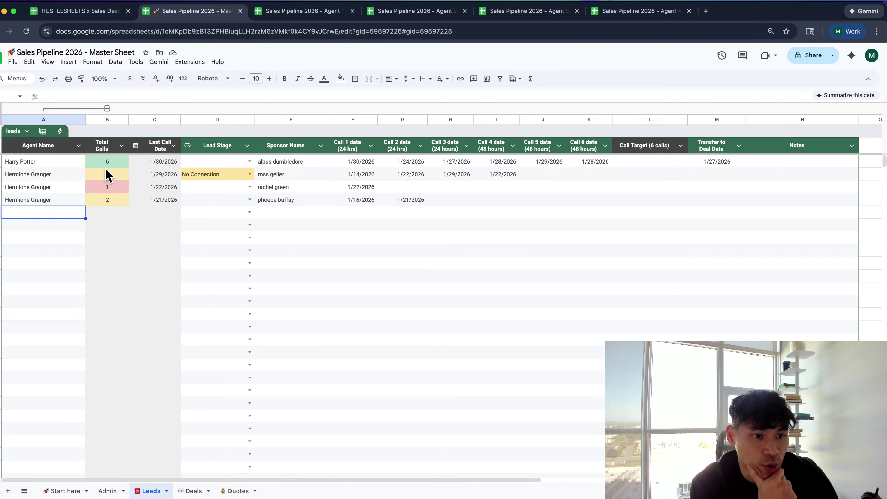
pyautogui.click(105, 164)
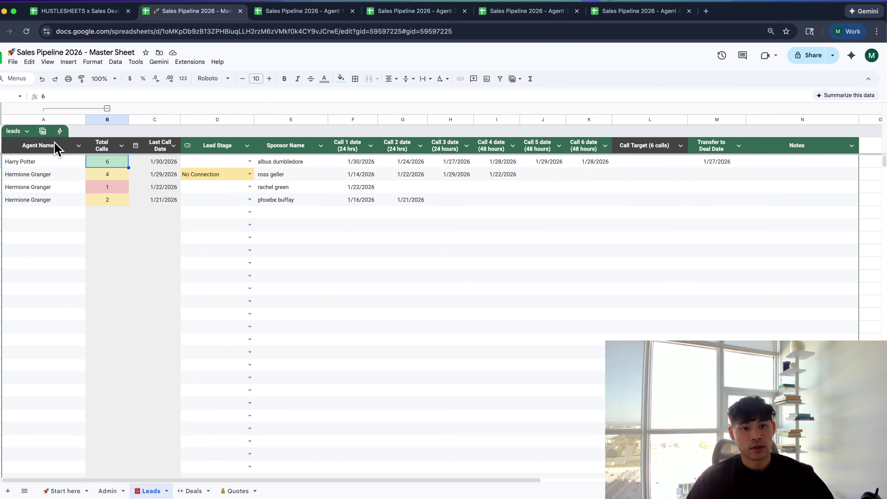
pyautogui.click(121, 146)
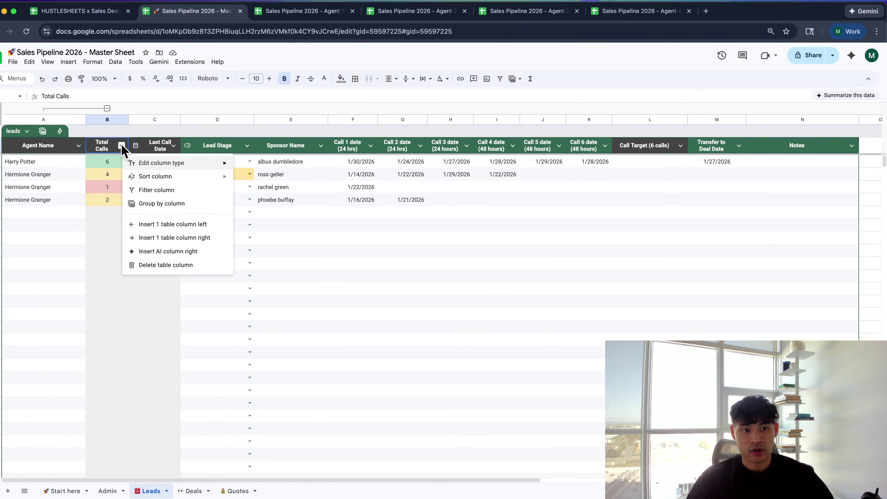
pyautogui.click(83, 173)
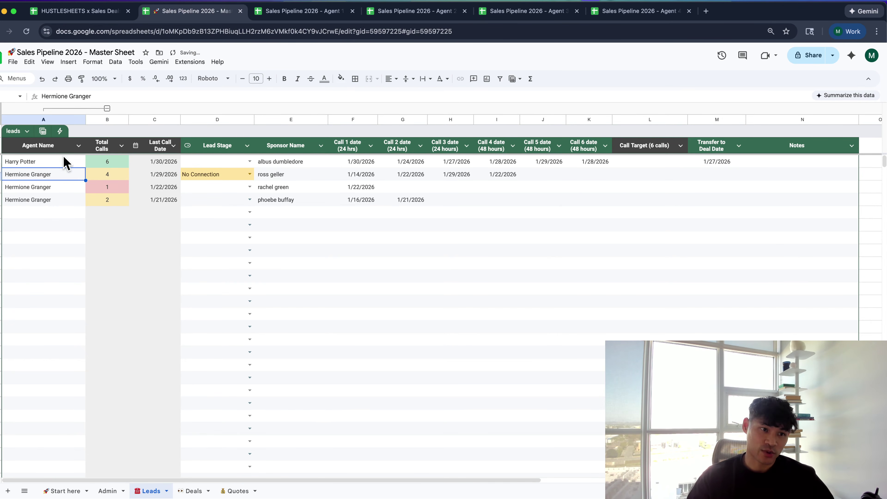
pyautogui.click(65, 162)
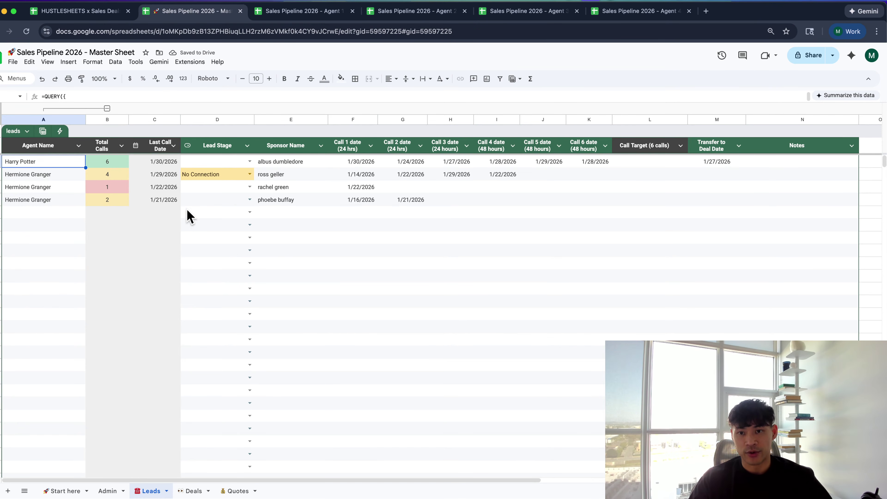
pyautogui.scroll(-2, 191, 213)
pyautogui.scroll(2, 190, 213)
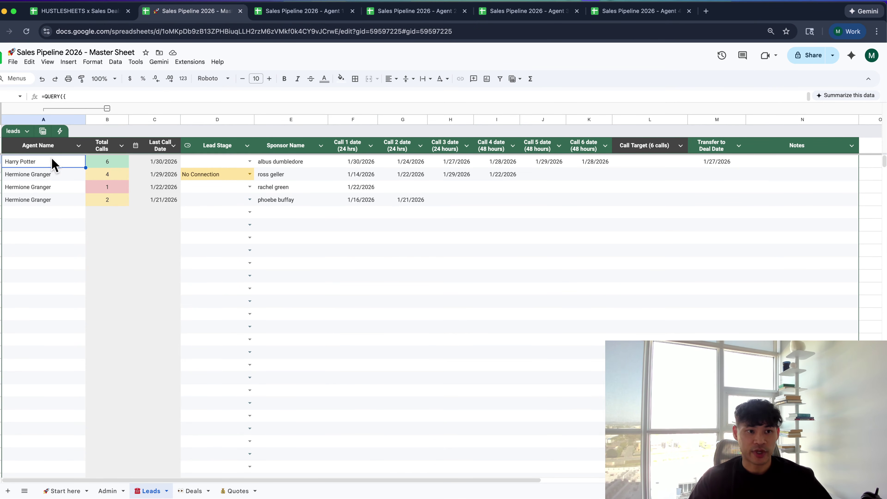
pyautogui.click(41, 144)
pyautogui.click(31, 164)
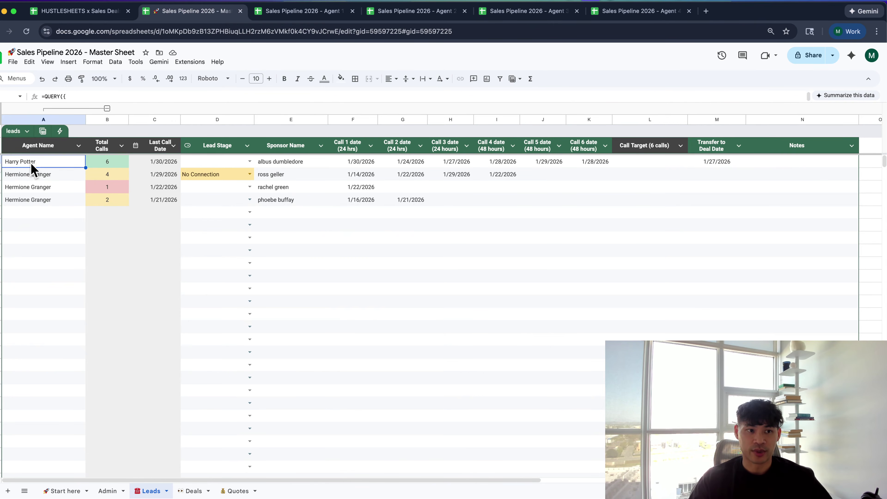
pyautogui.click(63, 251)
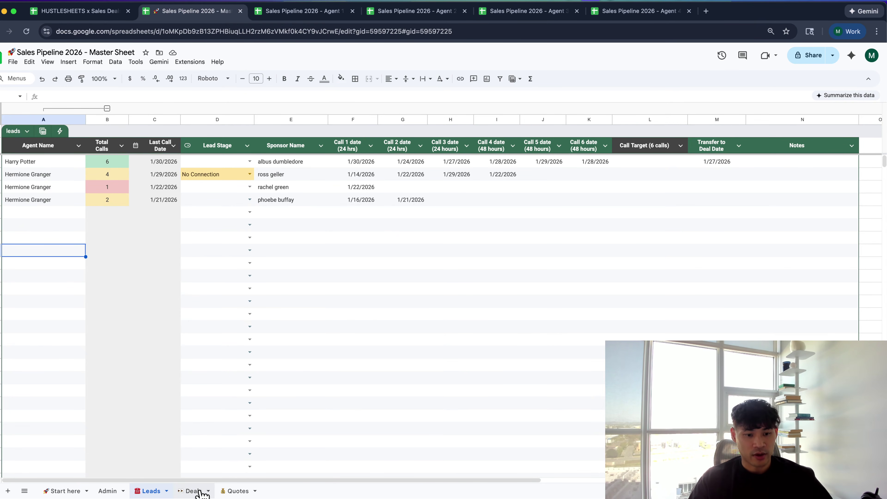
pyautogui.click(194, 491)
# Review the Latest status formula in column E of the Master Deals tab
pyautogui.scroll(-1, 119, 281)
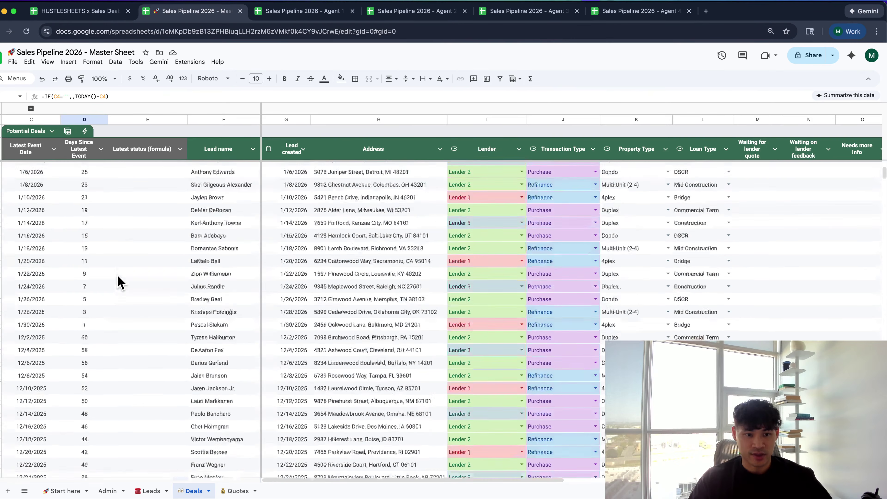
pyautogui.scroll(3, 119, 282)
pyautogui.click(154, 378)
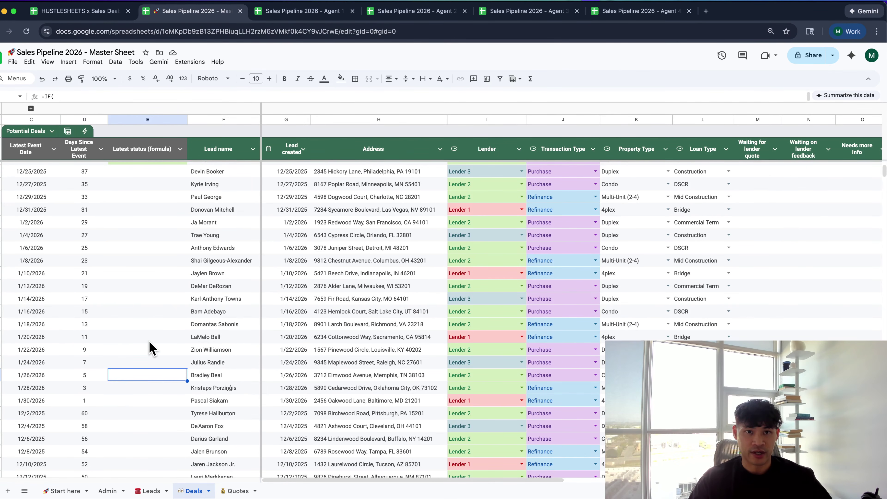
# In Agent 2's Deals sheet, reveal then re-hide the Agent Name columns, and return to Master Sheet
pyautogui.hotkey('ctrl', 'Tab')
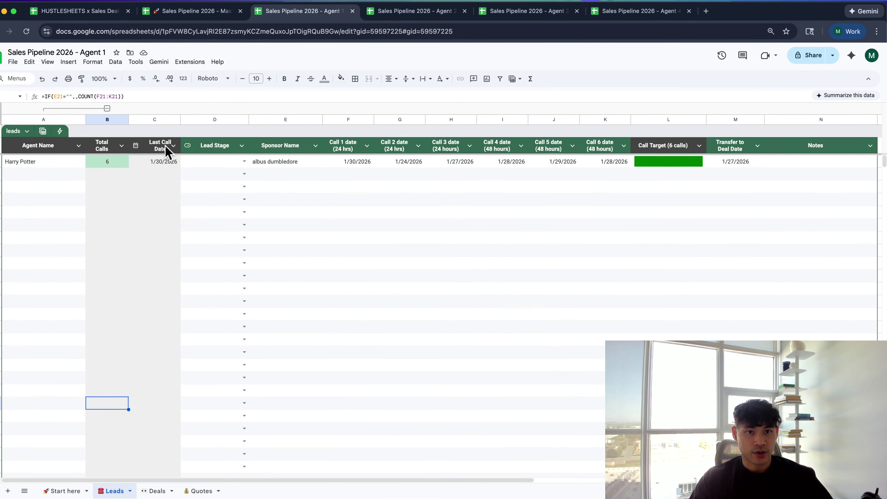
pyautogui.hotkey('ctrl', 'Tab')
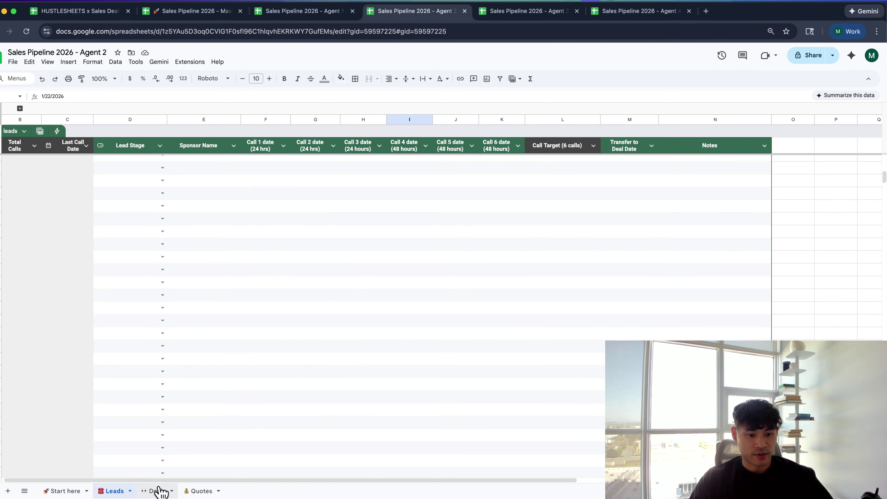
pyautogui.click(157, 490)
pyautogui.scroll(-1, 159, 276)
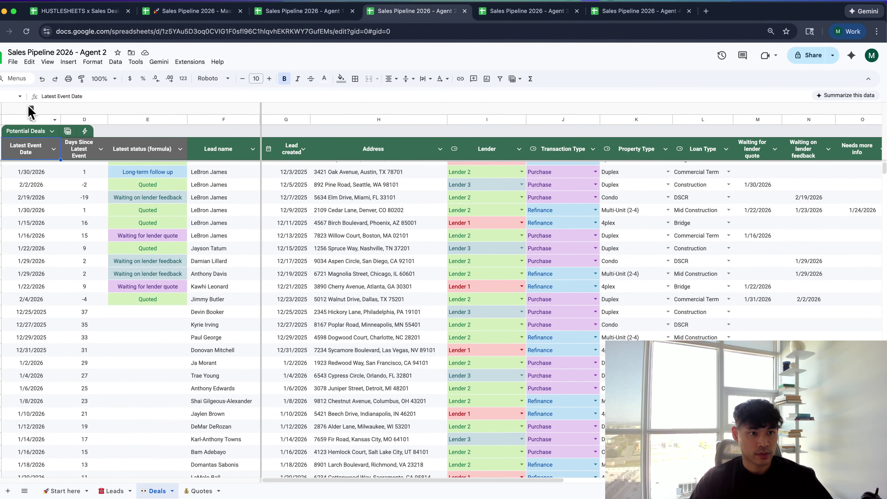
pyautogui.click(31, 108)
pyautogui.click(68, 209)
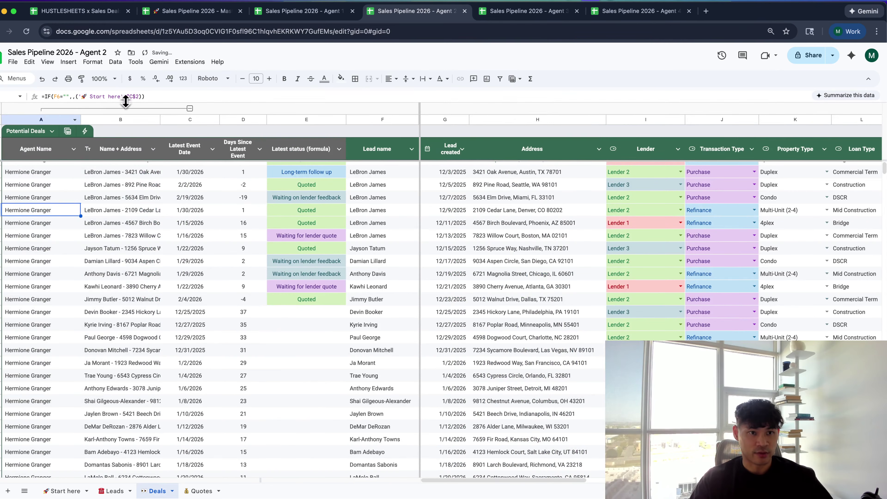
pyautogui.click(189, 108)
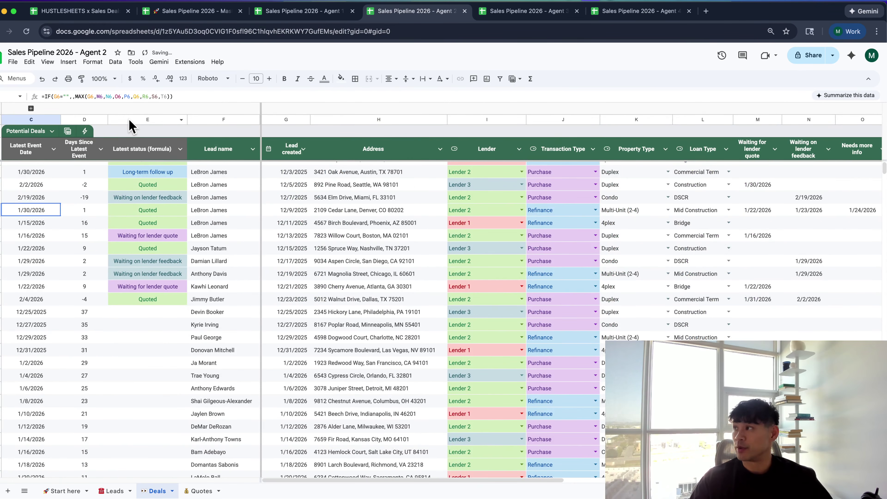
pyautogui.press('super+2')
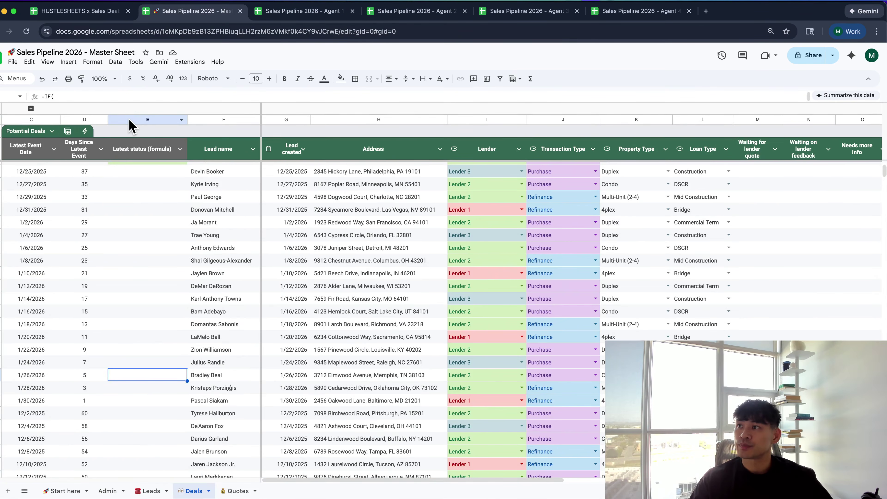
# Inspect the Latest status and Days Since Latest Event formulas in the Master Deals table
pyautogui.click(209, 235)
pyautogui.click(117, 141)
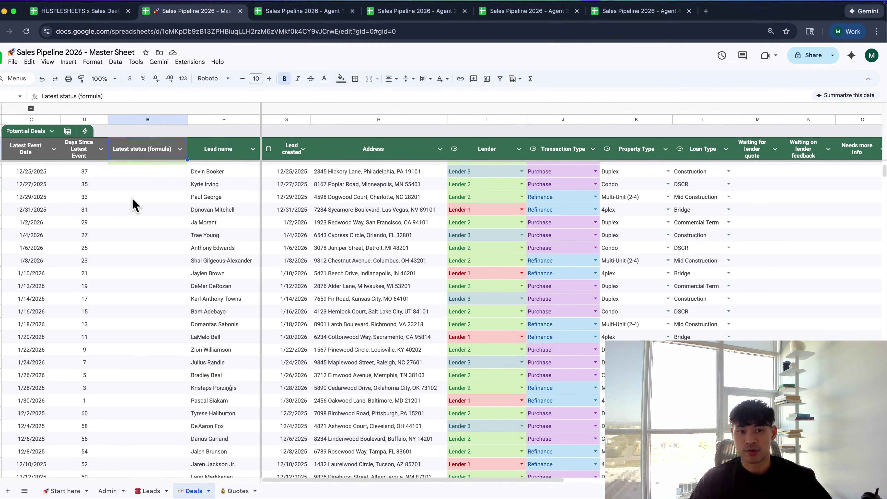
pyautogui.click(133, 211)
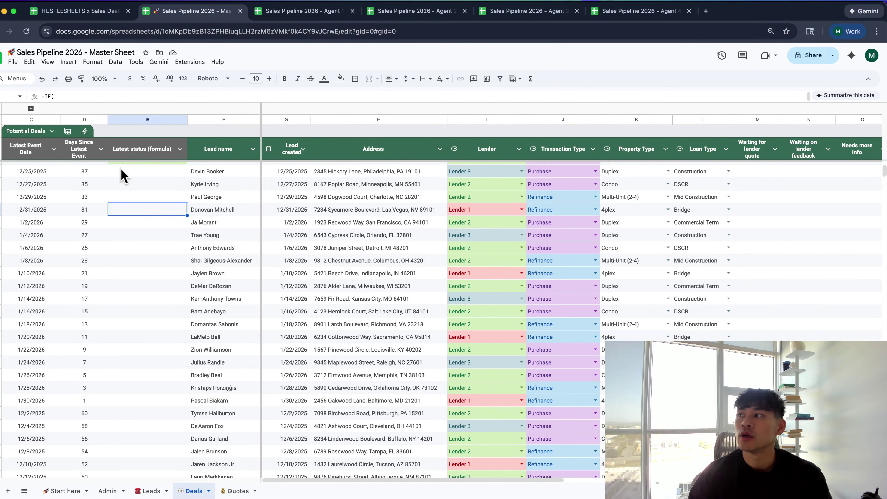
pyautogui.click(123, 154)
pyautogui.press('Down')
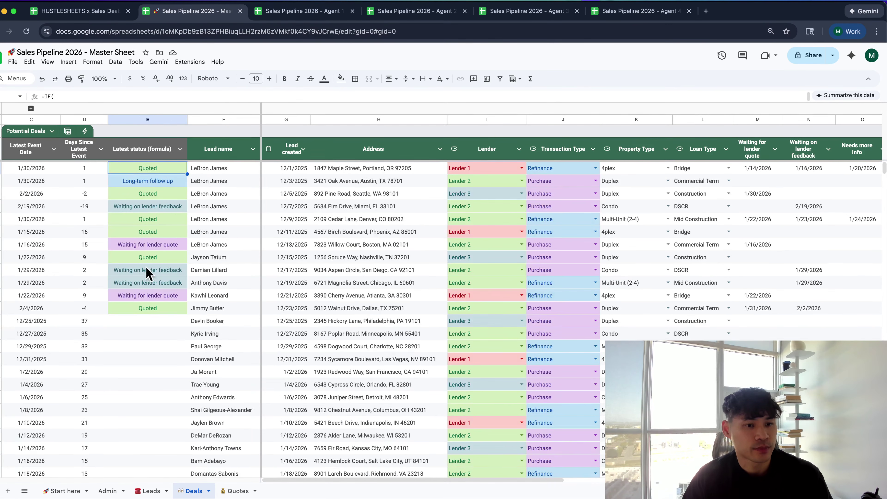
pyautogui.click(120, 283)
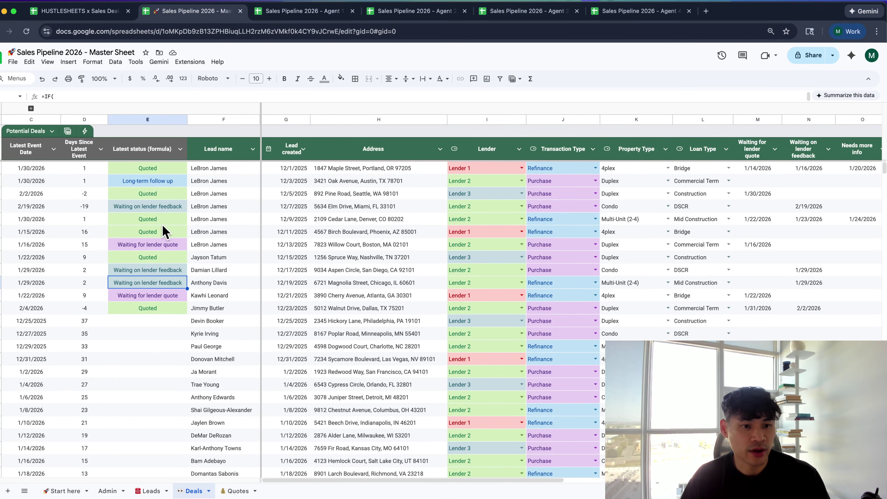
pyautogui.click(169, 246)
pyautogui.press('super+Up')
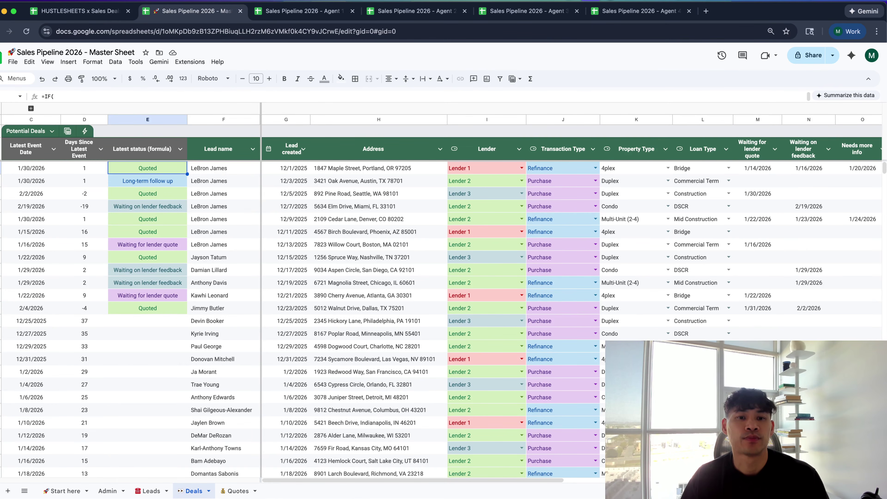
pyautogui.press('Left')
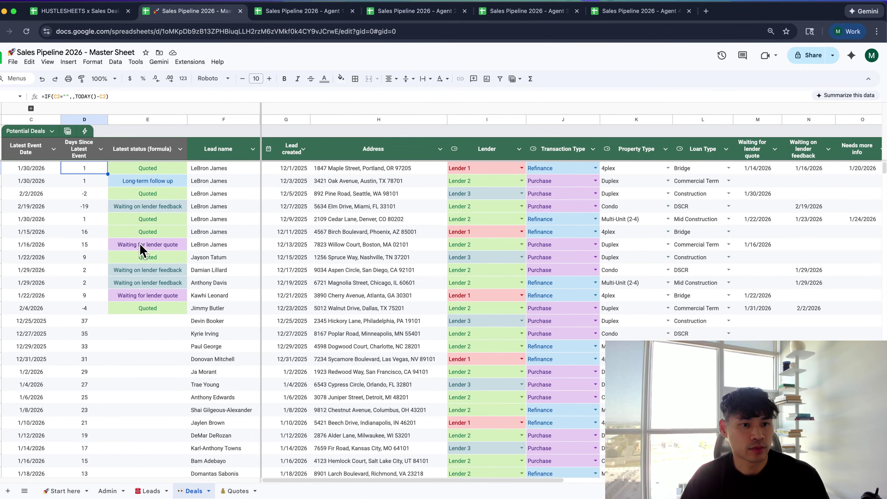
# Copy the full QUERY formula from cell A2 of the Master Leads sheet
pyautogui.click(140, 491)
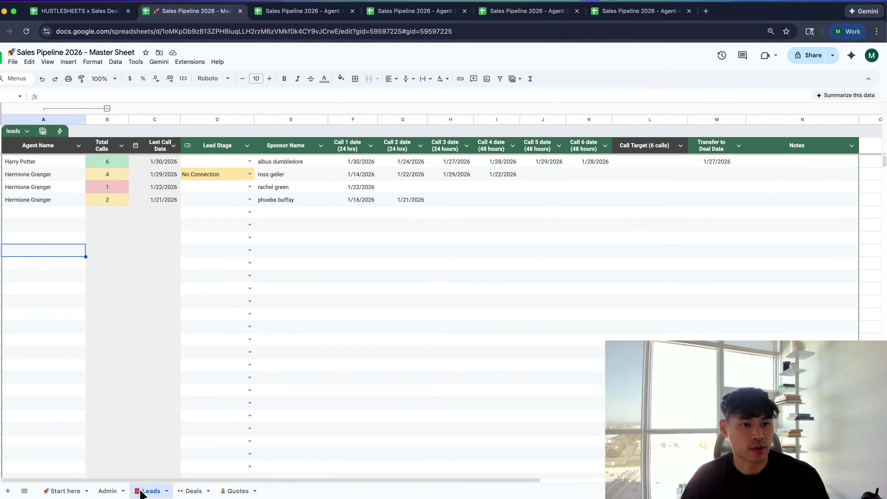
pyautogui.click(40, 166)
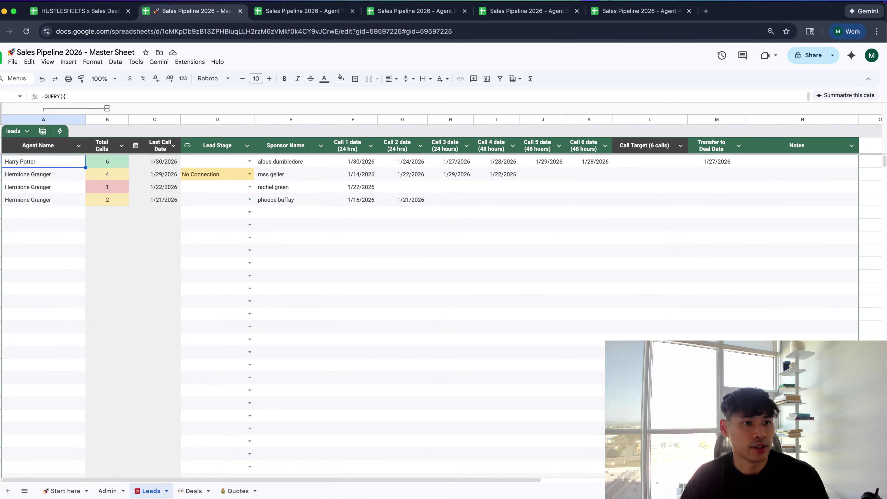
pyautogui.press('Return')
pyautogui.press('super+a')
pyautogui.press('Escape')
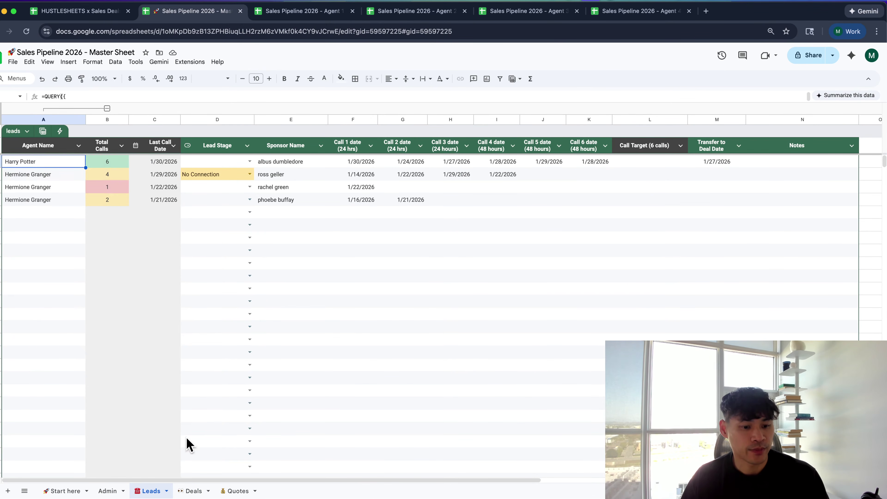
# Select the entire contents of the Master Deals sheet
pyautogui.click(193, 491)
pyautogui.press('Left')
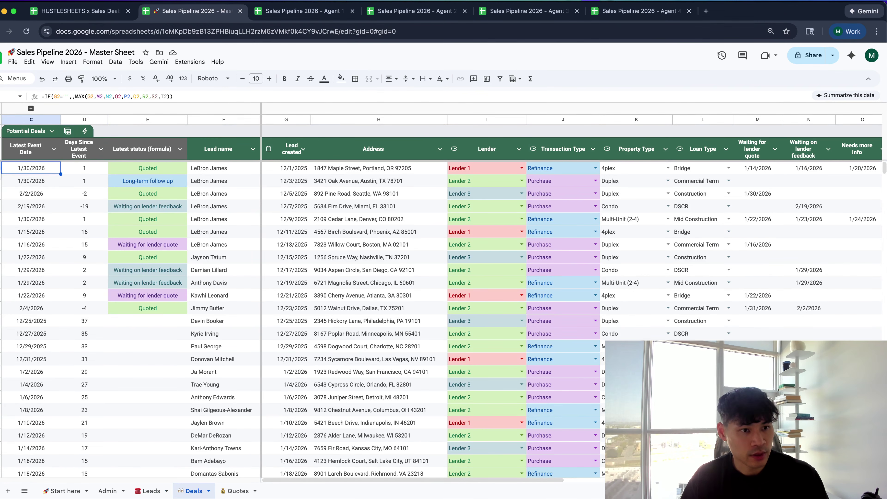
pyautogui.press('super+a')
# Delete the sample deals, unhide the Agent Name columns, and paste the Leads QUERY into A2
pyautogui.press('Delete')
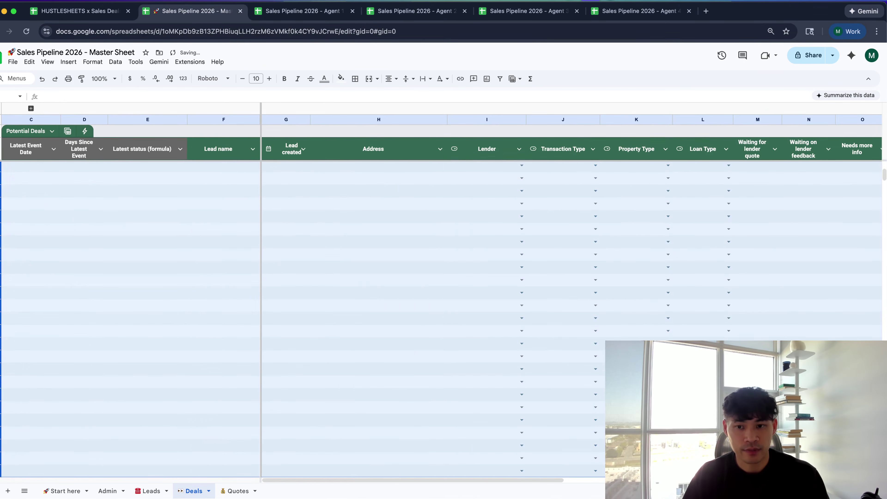
pyautogui.click(31, 149)
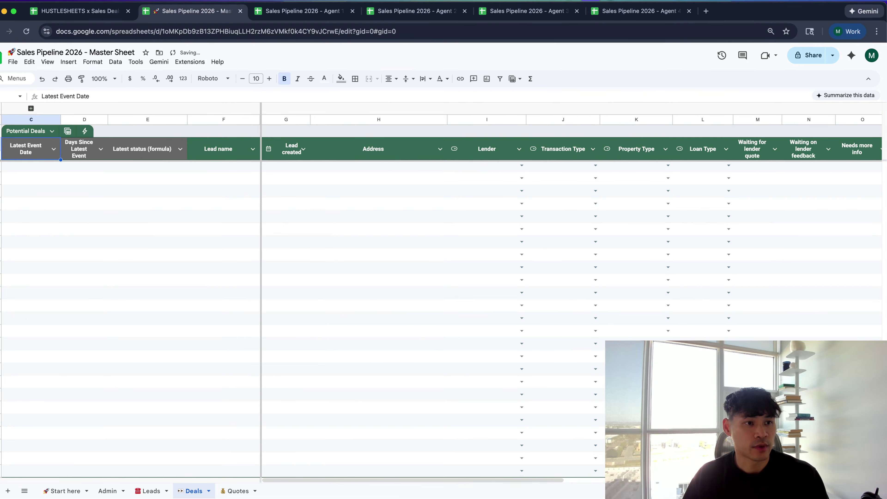
pyautogui.click(30, 108)
pyautogui.click(41, 168)
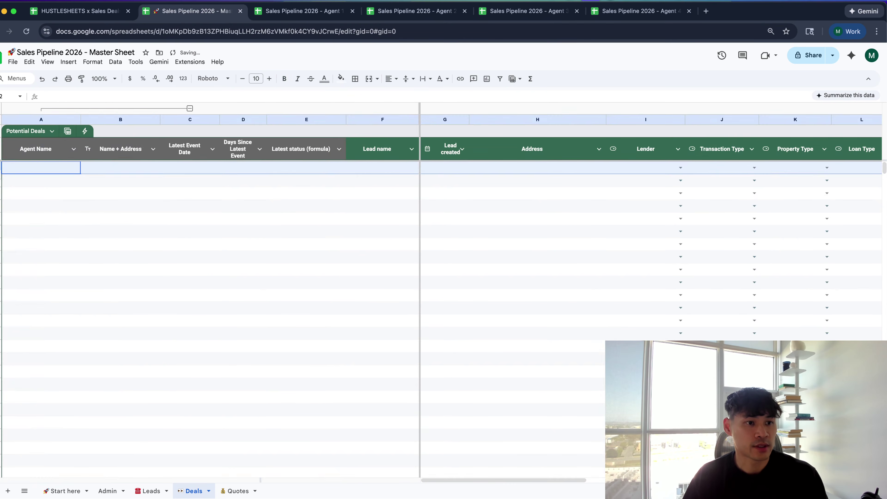
pyautogui.press('super+a')
pyautogui.click(41, 168)
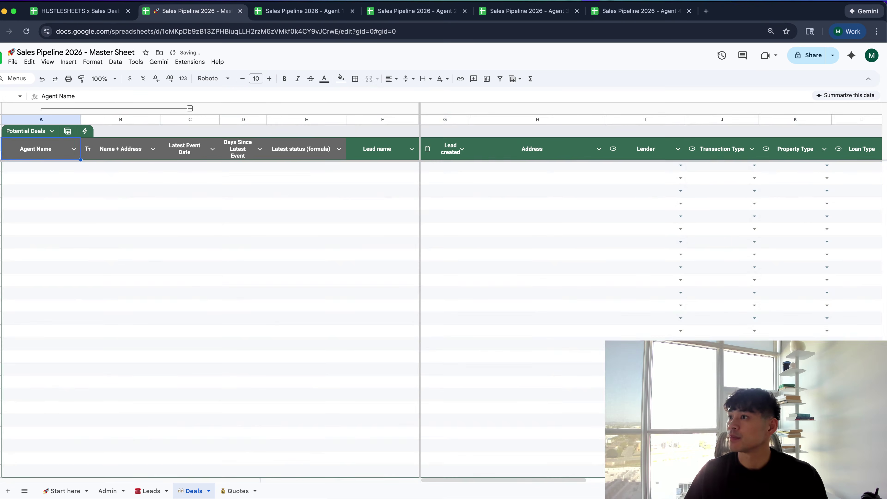
pyautogui.press('Return')
pyautogui.press('super+v')
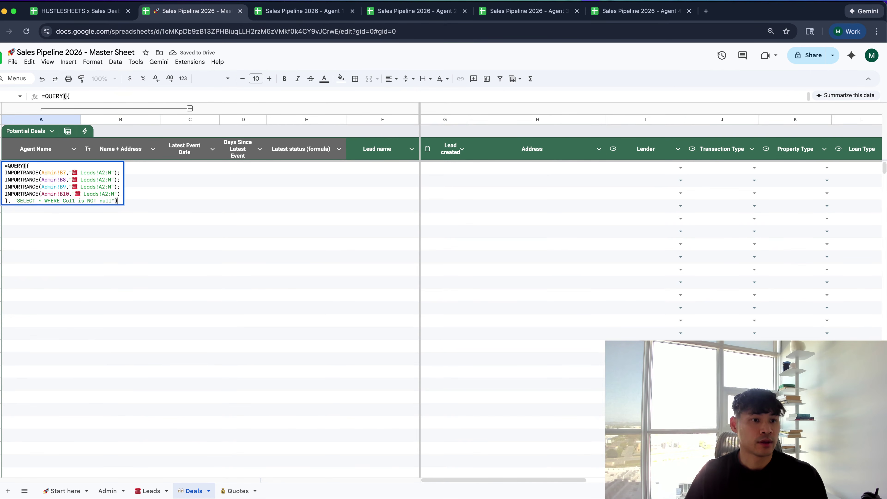
# Change the first IMPORTRANGE range from 'Leads!A2:N' to 'Deals!A2:V' and copy it
pyautogui.moveTo(300, 11); pyautogui.dragTo(491, 42)
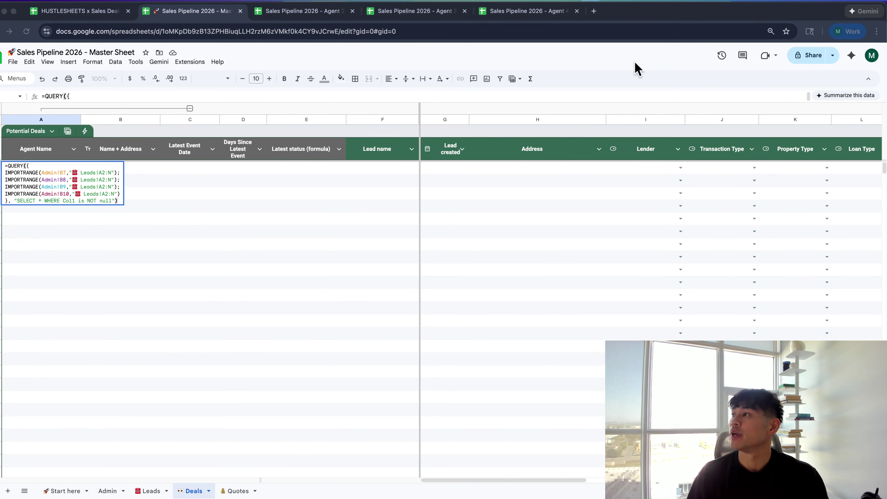
pyautogui.click(64, 175)
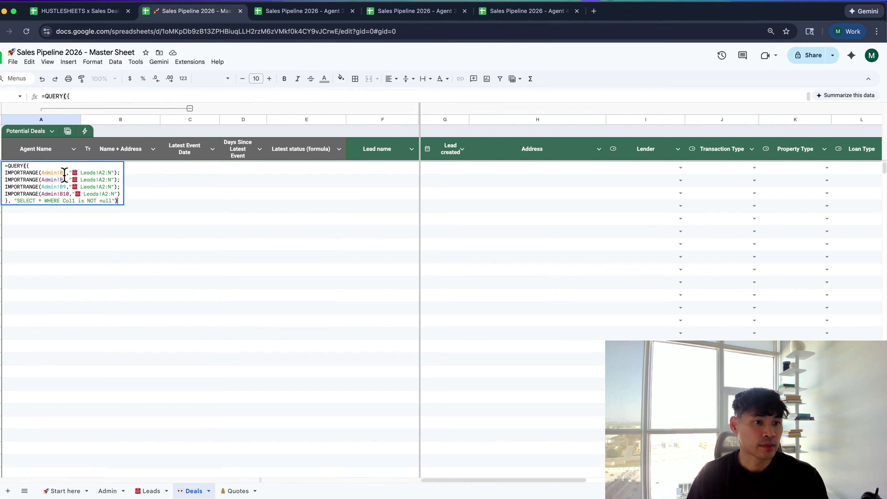
pyautogui.click(96, 173)
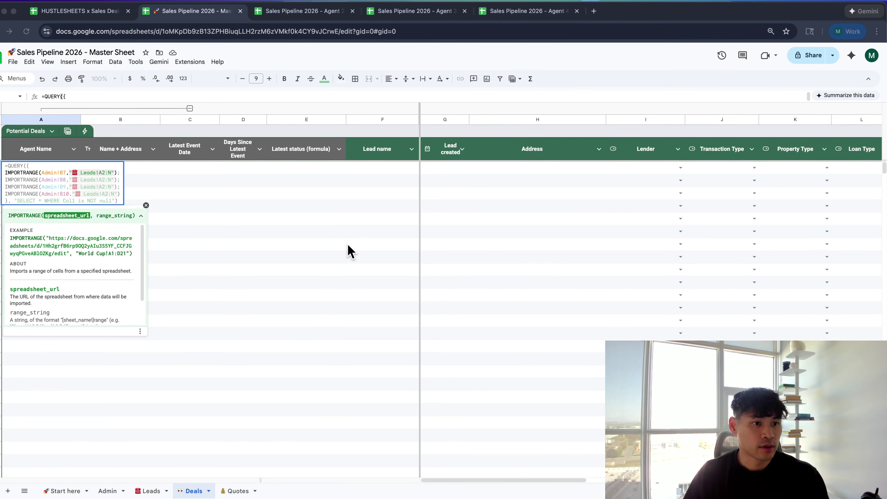
pyautogui.click(80, 173)
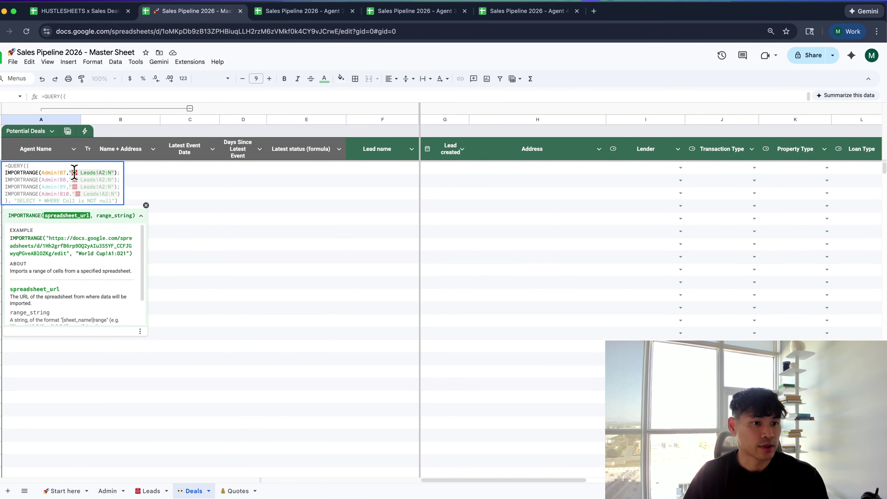
pyautogui.hotkey('shift', 'End')
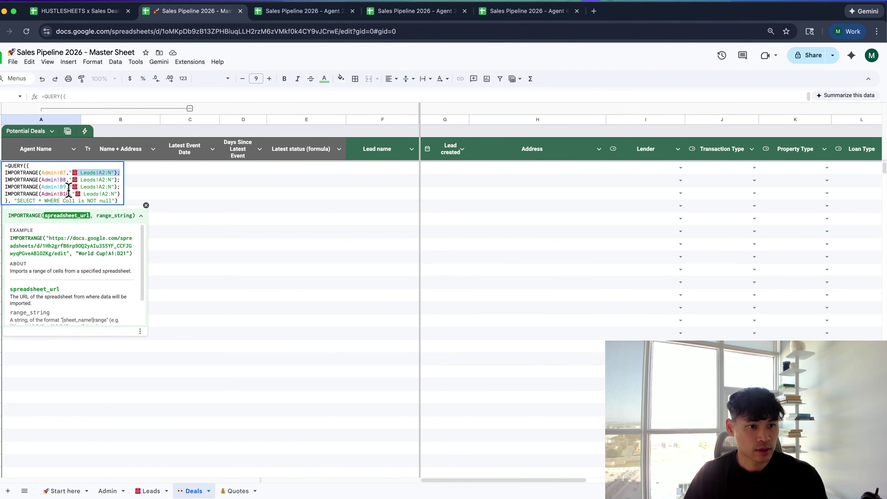
pyautogui.hotkey('shift', 'Left')
pyautogui.hotkey('shift', 'Left')
pyautogui.hotkey('shift', 'Left')
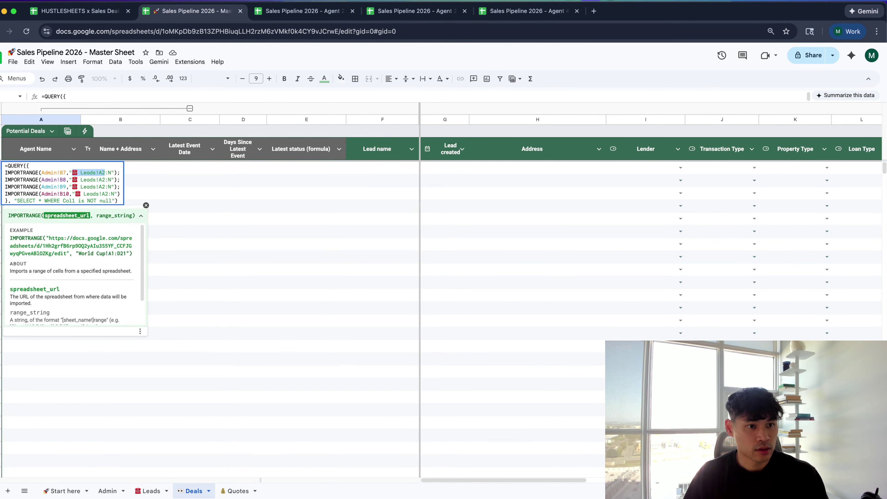
pyautogui.write('👀 Deals')
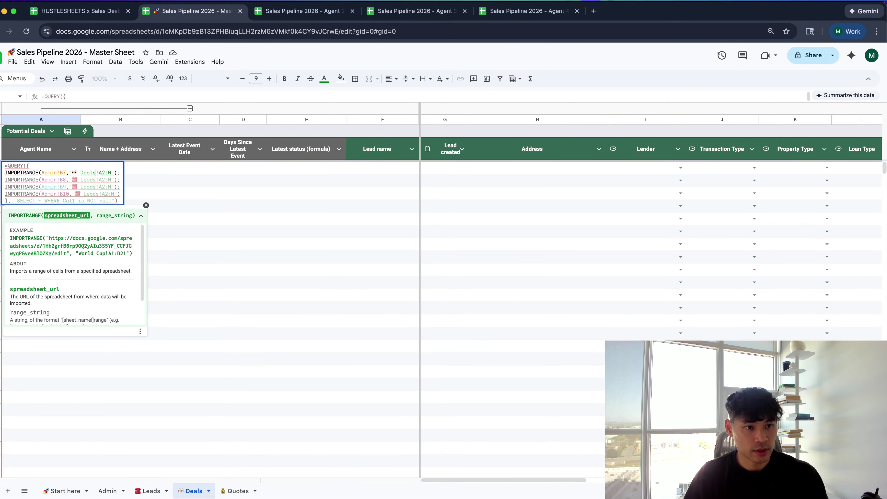
pyautogui.press('BackSpace')
pyautogui.write('V')
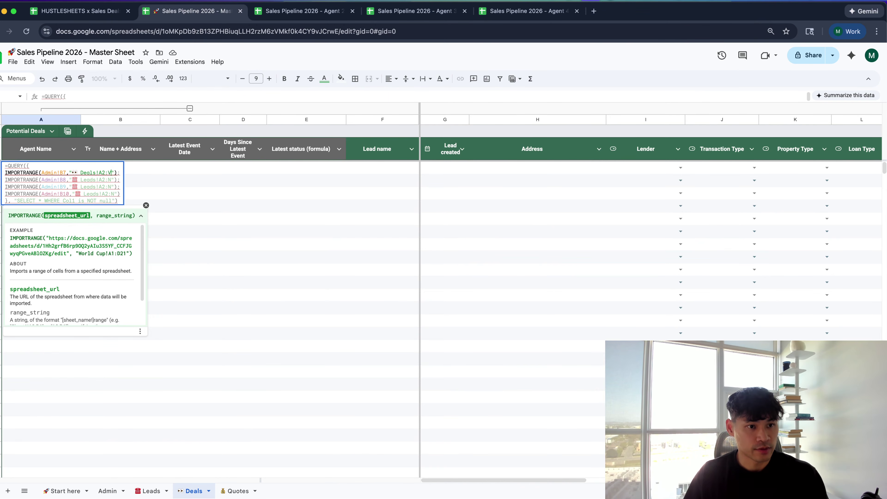
pyautogui.hotkey('shift', 'Left')
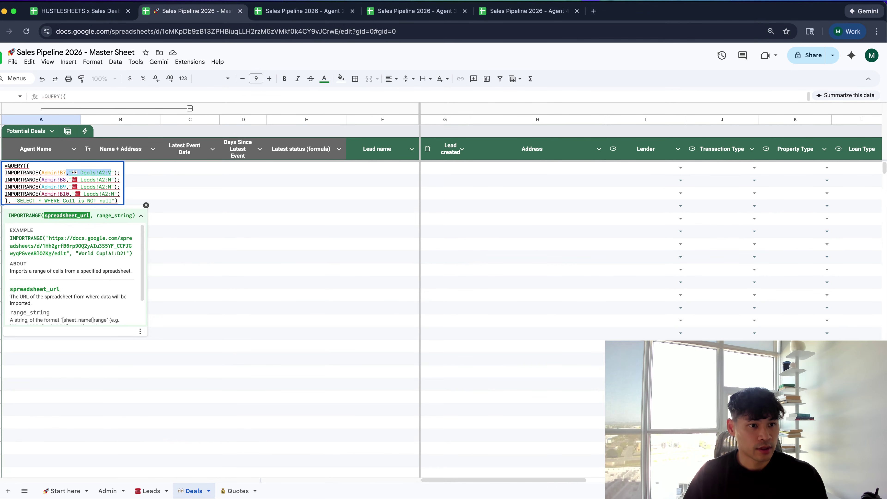
pyautogui.hotkey('shift', 'Right')
pyautogui.press('super+c')
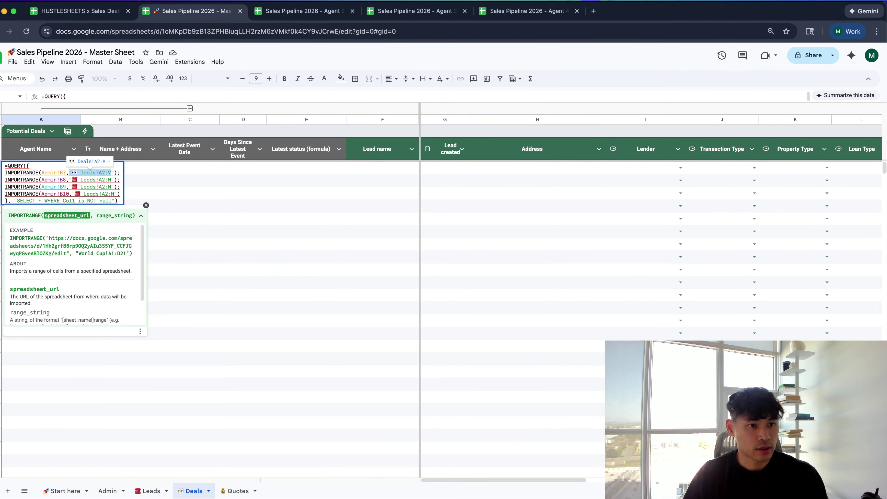
pyautogui.press('Up')
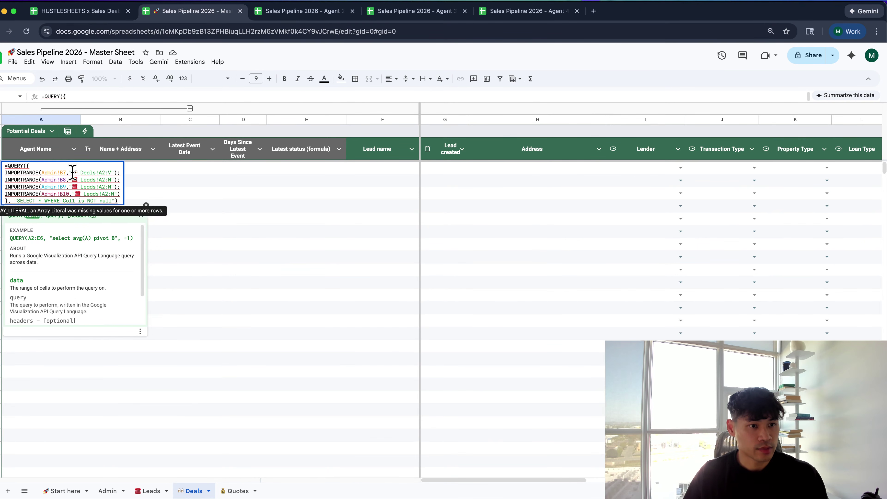
# Replace the Leads range in the other three imports with 'Deals!A2:V' and commit the formula
pyautogui.moveTo(72, 171); pyautogui.dragTo(96, 173)
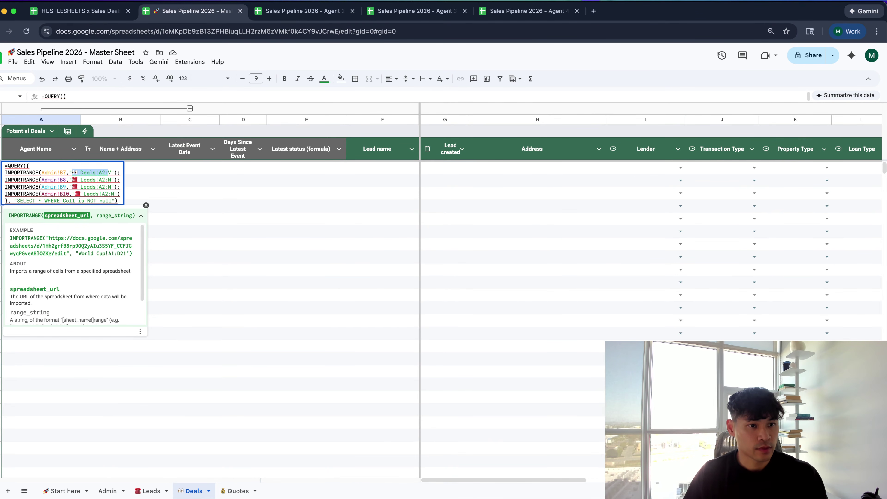
pyautogui.moveTo(72, 179); pyautogui.dragTo(112, 180)
pyautogui.press('super+equal')
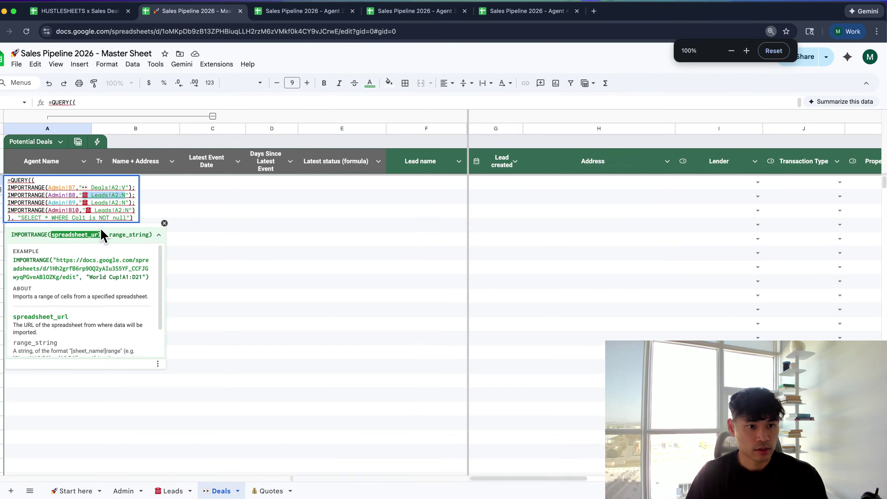
pyautogui.press('super+v')
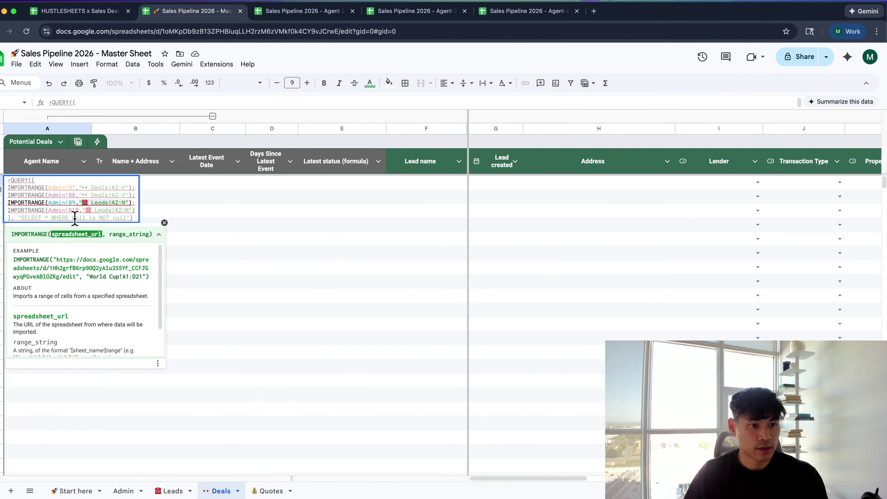
pyautogui.doubleClick(100, 203)
pyautogui.hotkey('shift', 'Right')
pyautogui.hotkey('shift', 'Right')
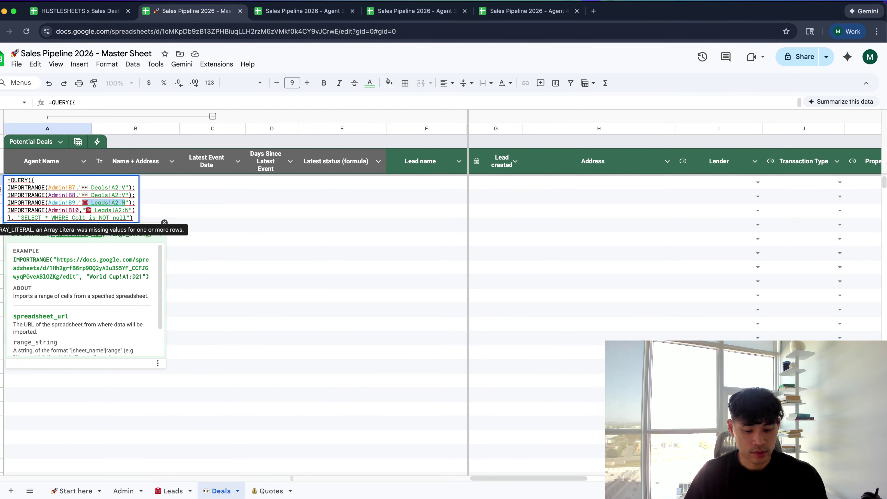
pyautogui.press('super+v')
pyautogui.doubleClick(102, 210)
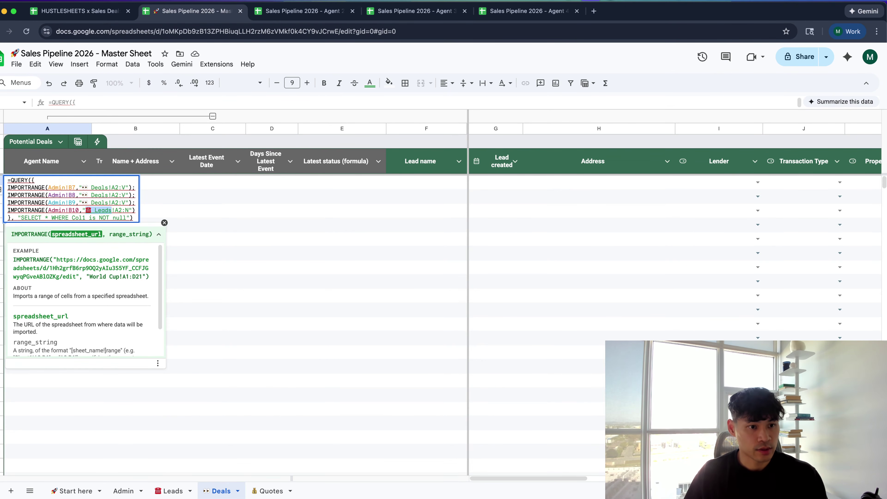
pyautogui.hotkey('shift', 'Right')
pyautogui.hotkey('shift', 'Right')
pyautogui.hotkey('shift', 'Right')
pyautogui.write('👀 Deals!A2:V')
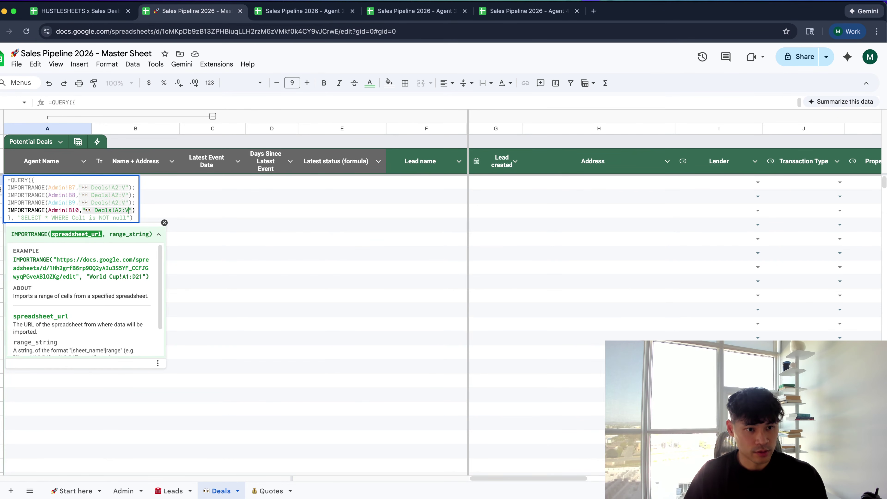
pyautogui.press('Return')
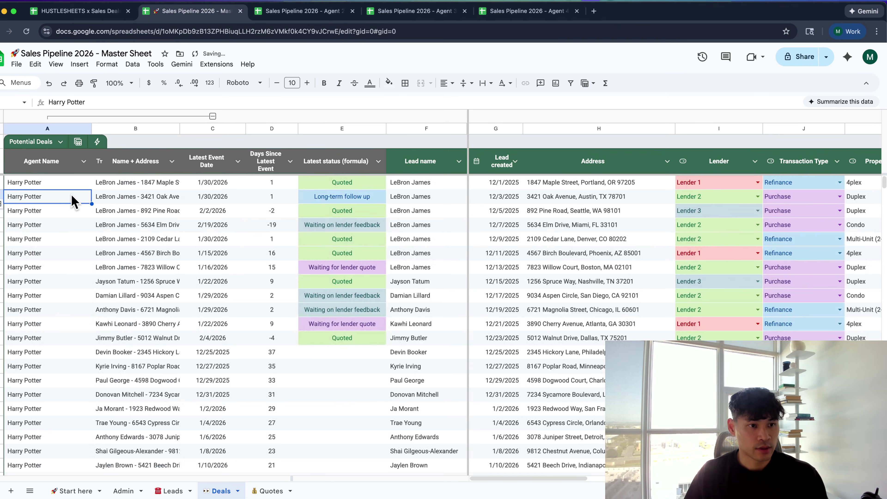
# Check the imported Master Deals table, toggling the A–B column group, then view Leads
pyautogui.scroll(-15, 74, 201)
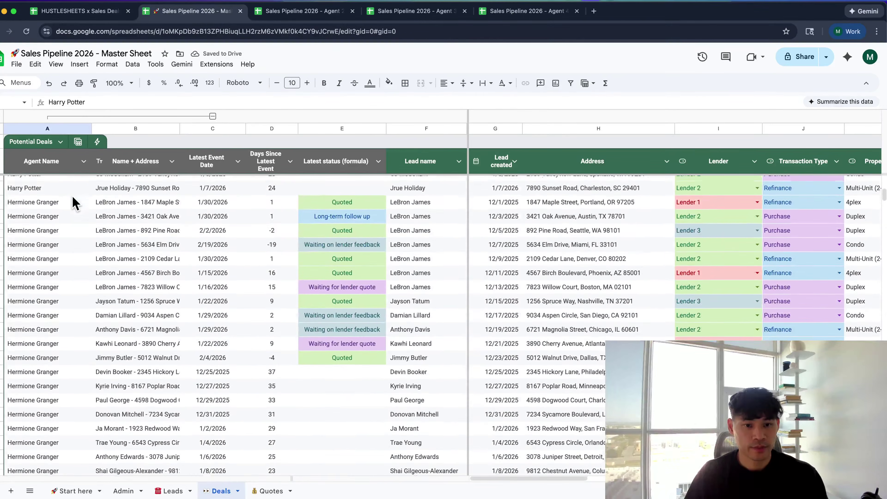
pyautogui.click(77, 141)
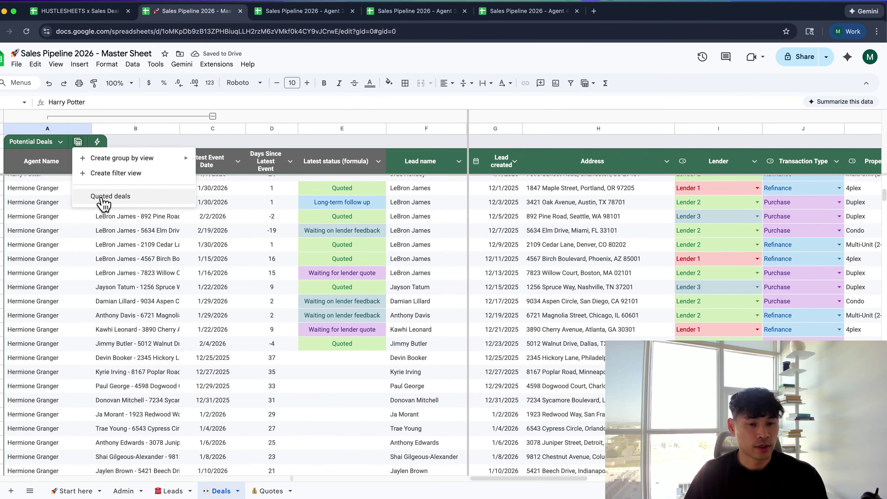
pyautogui.click(105, 259)
pyautogui.click(81, 160)
pyautogui.press('Down')
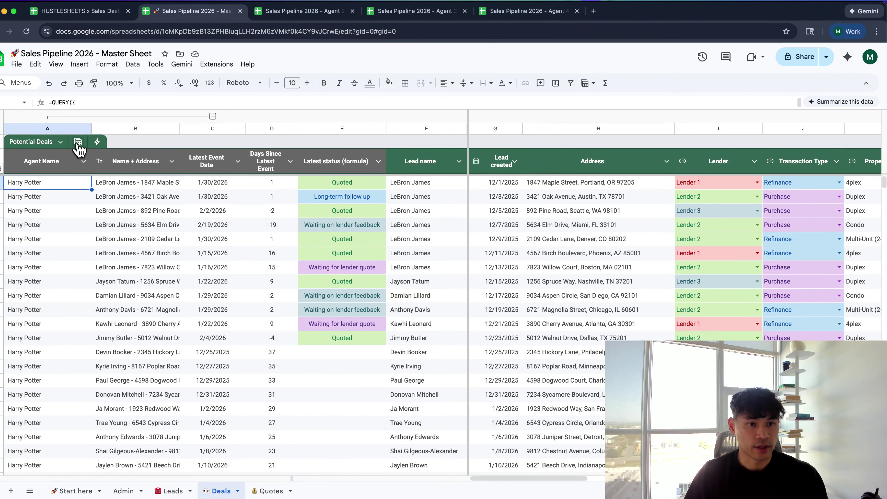
pyautogui.click(213, 116)
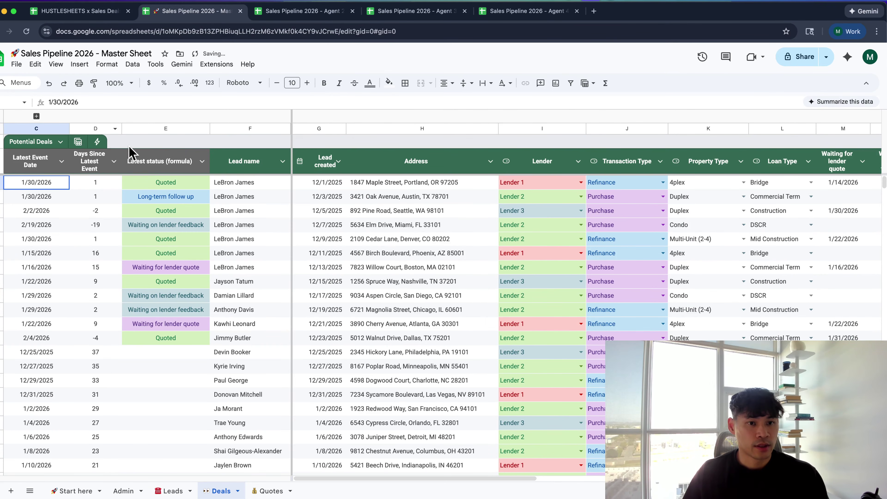
pyautogui.click(37, 116)
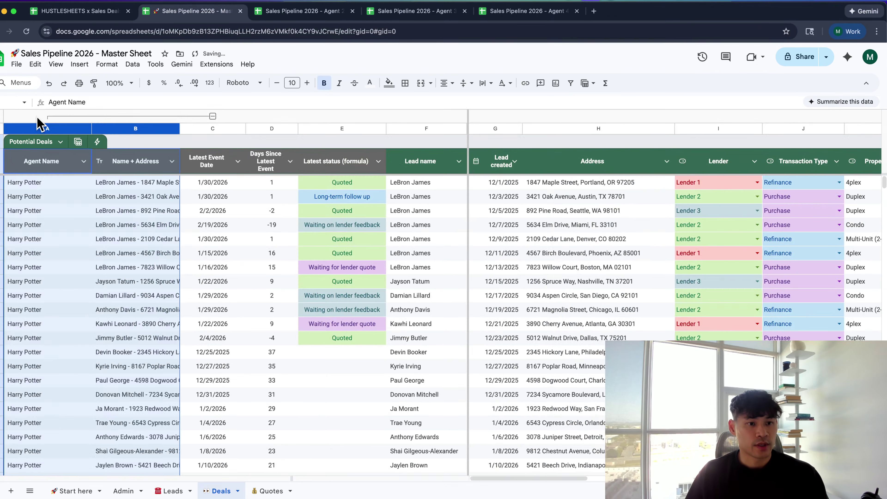
pyautogui.click(94, 258)
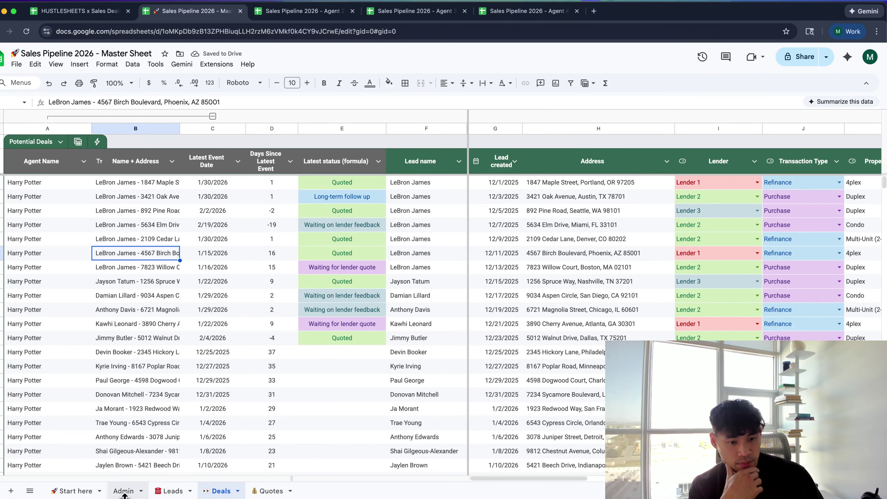
pyautogui.click(169, 490)
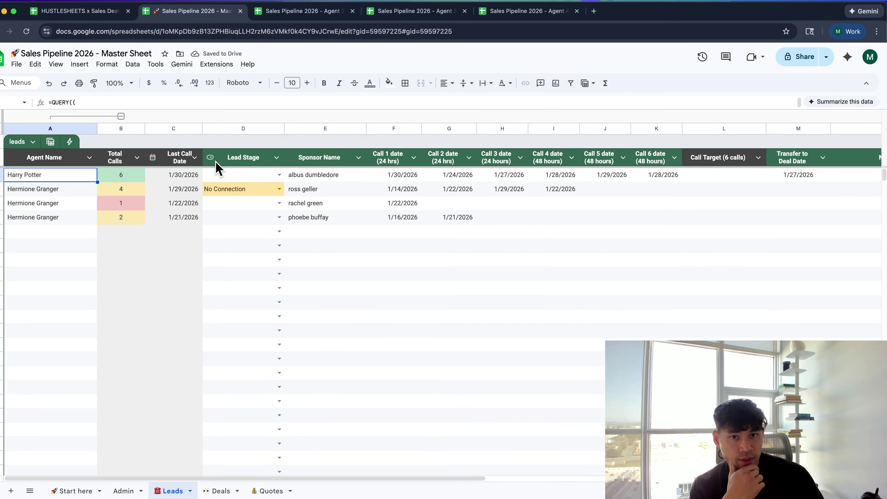
# In Agent 2's spreadsheet, expand columns A–B to show Agent Name and Name + Address
pyautogui.click(306, 14)
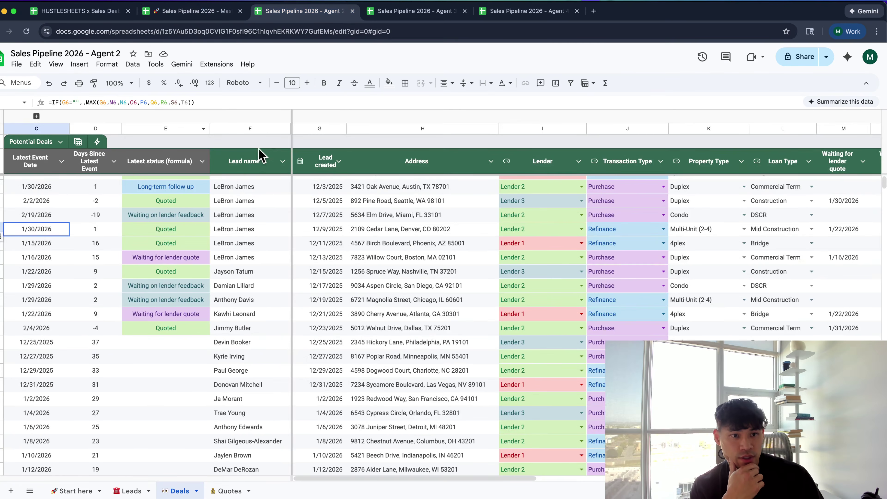
pyautogui.click(36, 116)
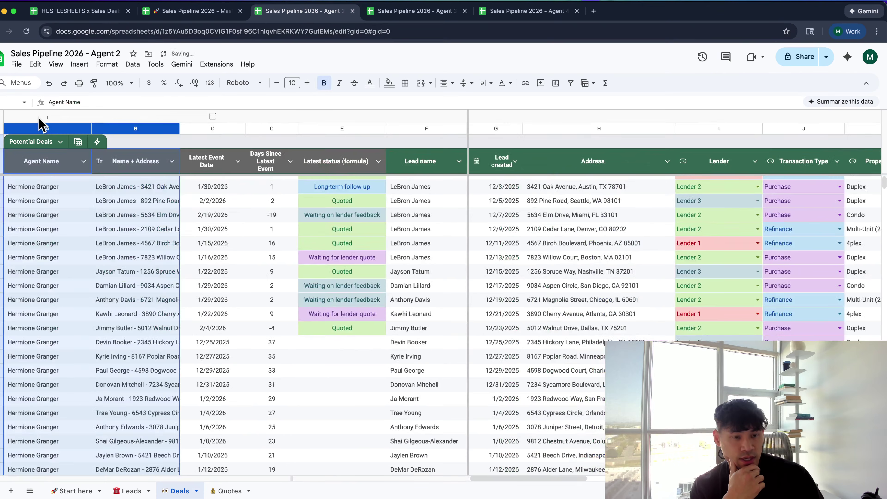
pyautogui.press('Up')
pyautogui.press('Left')
pyautogui.press('Left')
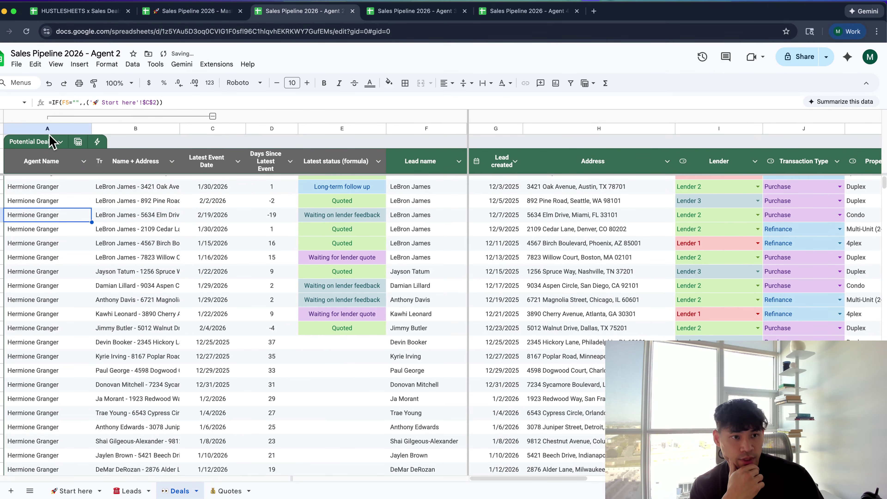
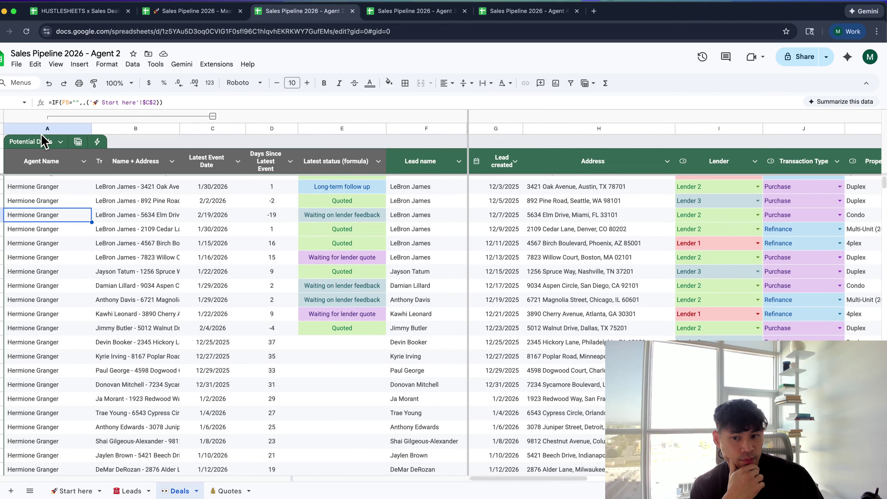
# In the Master Sheet's Deals tab, widen the Name + Address column
pyautogui.click(159, 12)
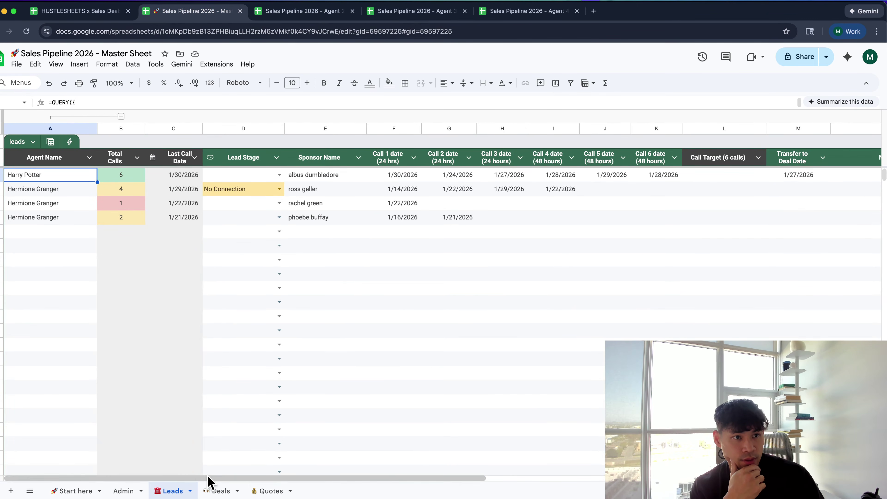
pyautogui.click(217, 491)
pyautogui.click(77, 211)
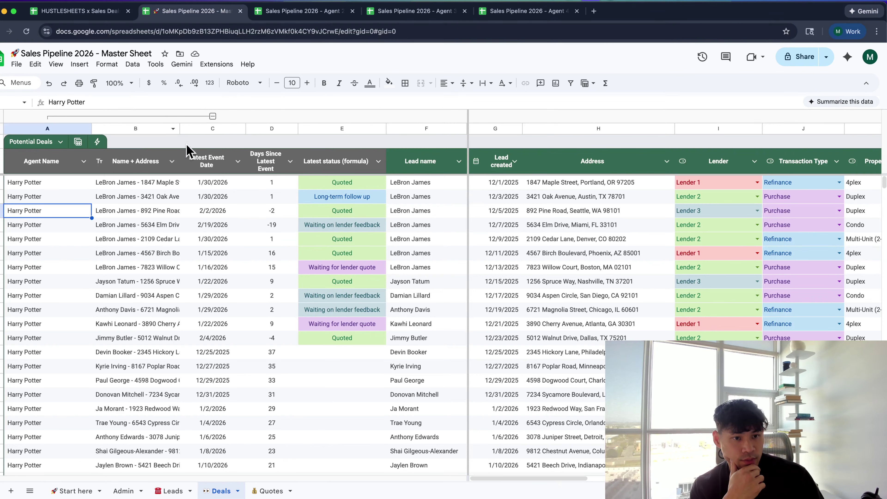
pyautogui.moveTo(180, 128); pyautogui.dragTo(279, 129)
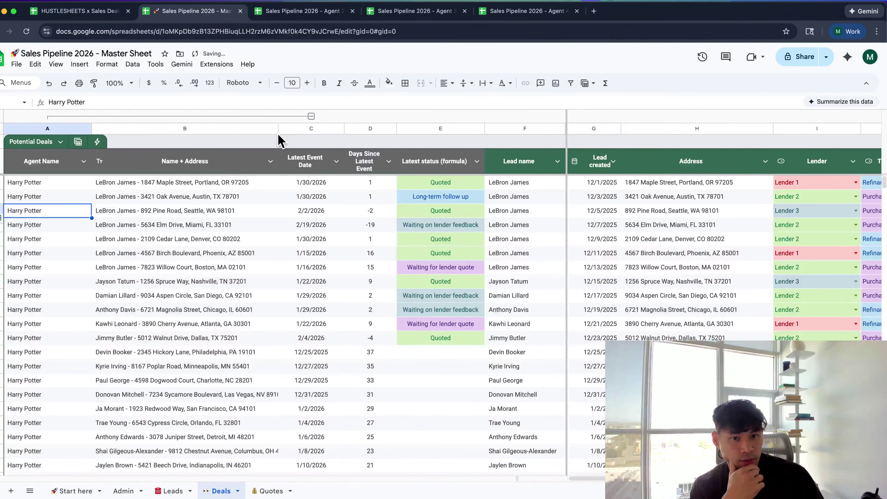
# Freeze columns A through B using View > Freeze > Up to column B
pyautogui.click(526, 129)
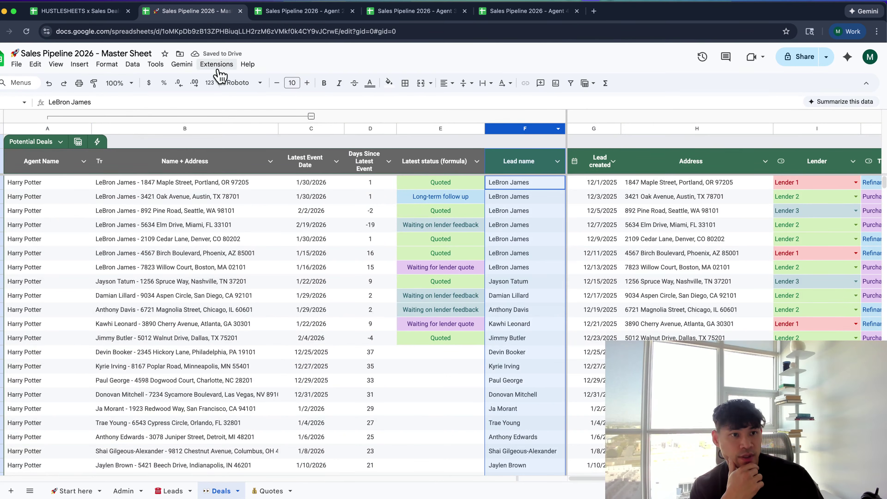
pyautogui.click(83, 66)
pyautogui.moveTo(56, 65)
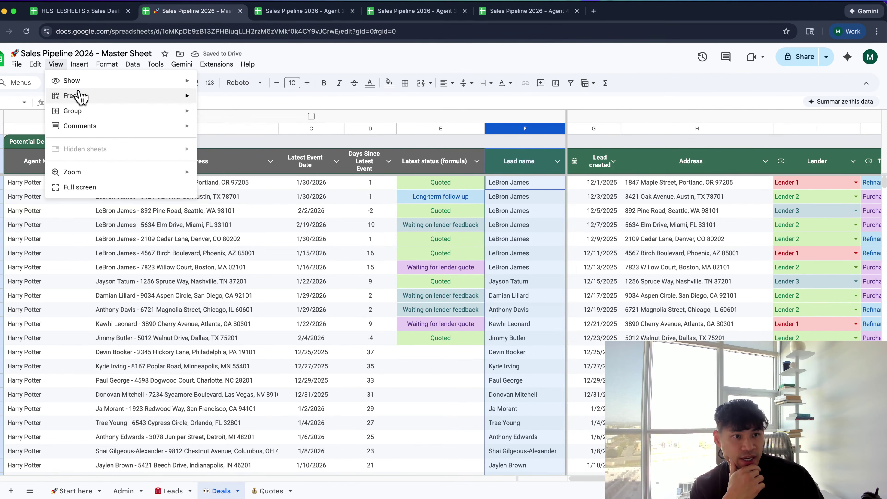
pyautogui.moveTo(81, 97)
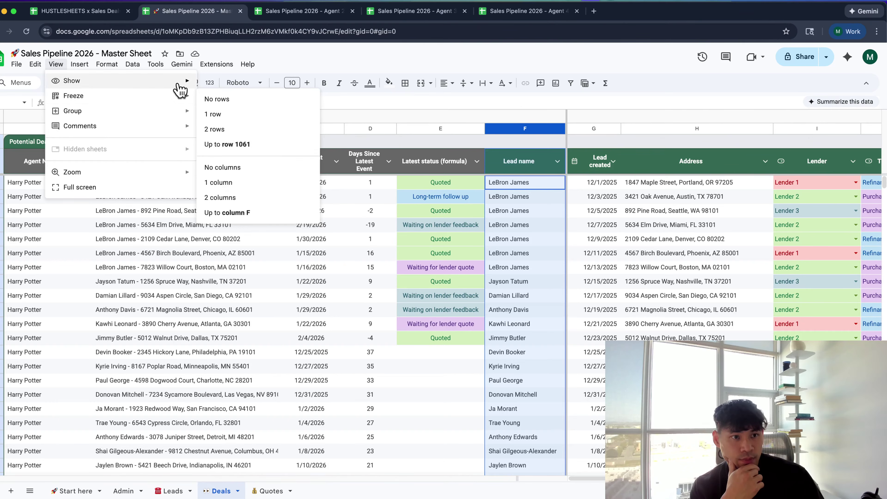
pyautogui.click(271, 182)
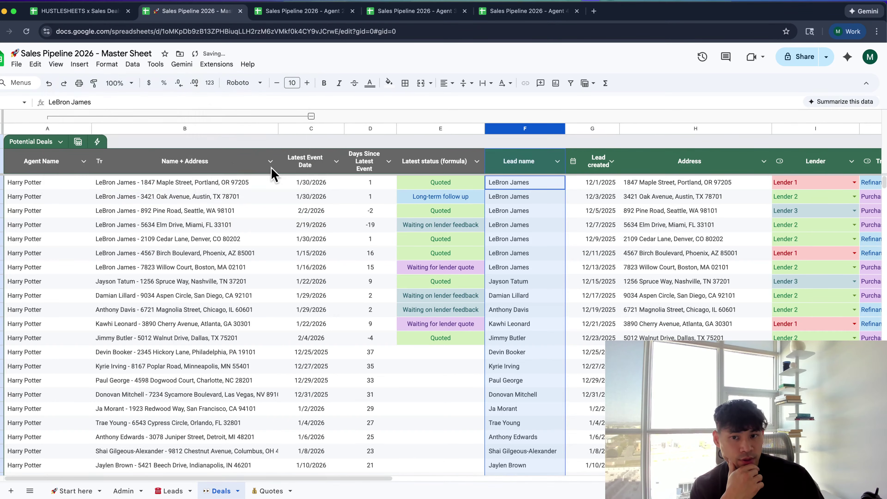
pyautogui.click(238, 180)
pyautogui.click(197, 128)
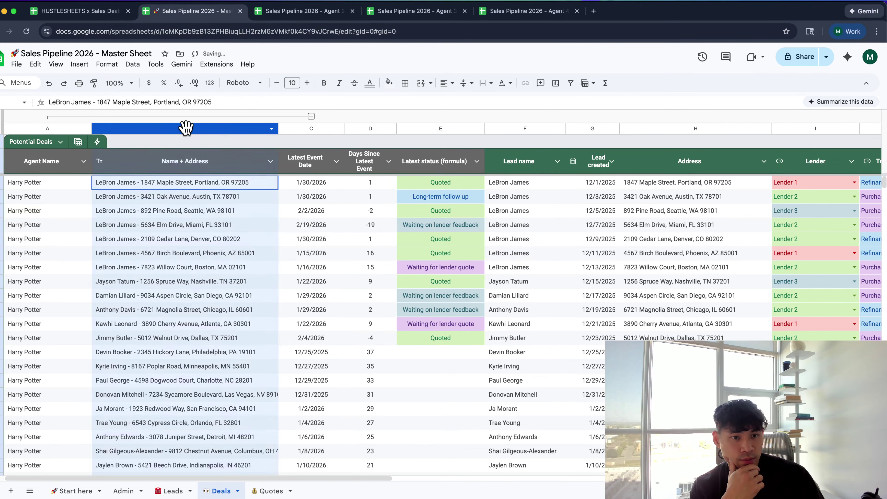
pyautogui.click(56, 64)
pyautogui.moveTo(87, 96)
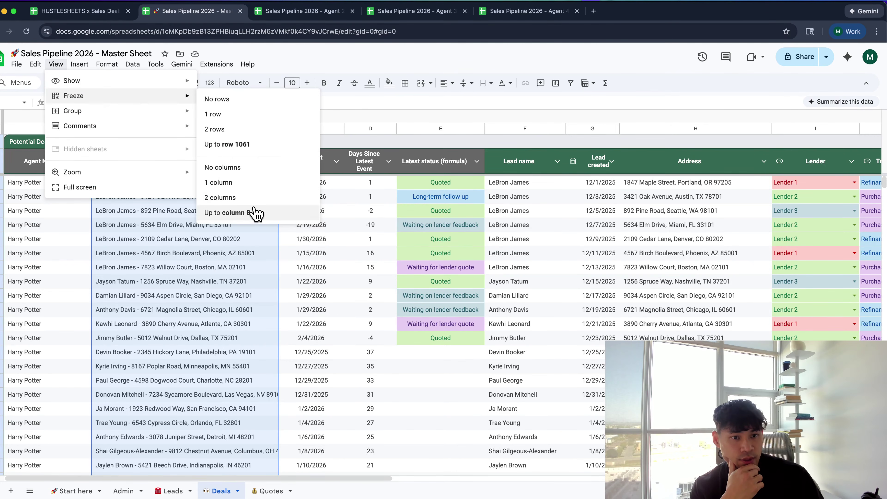
pyautogui.click(253, 211)
# Narrow column A and scroll to check the frozen columns
pyautogui.click(196, 240)
pyautogui.moveTo(92, 134); pyautogui.dragTo(80, 130)
pyautogui.scroll(-10, 93, 234)
pyautogui.scroll(10, 93, 233)
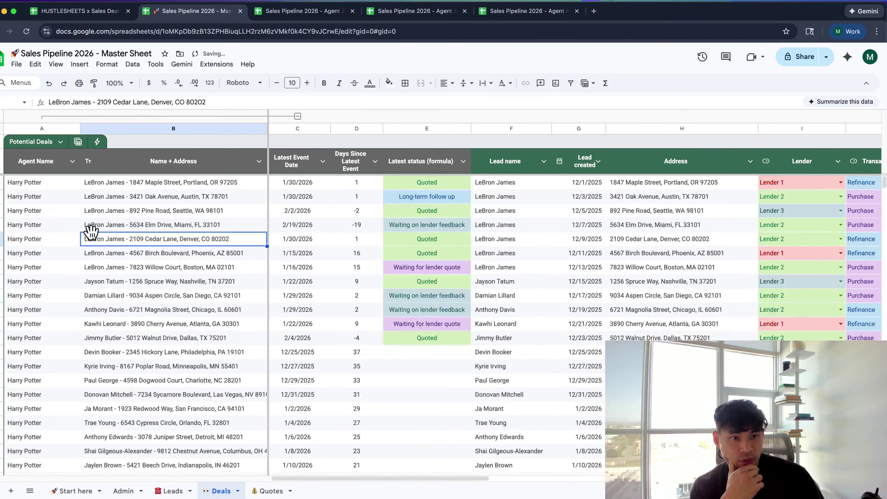
pyautogui.click(78, 142)
# Apply the Quoted deals view and exclude 'Waiting for lender quote' from the Latest status filter
pyautogui.click(97, 195)
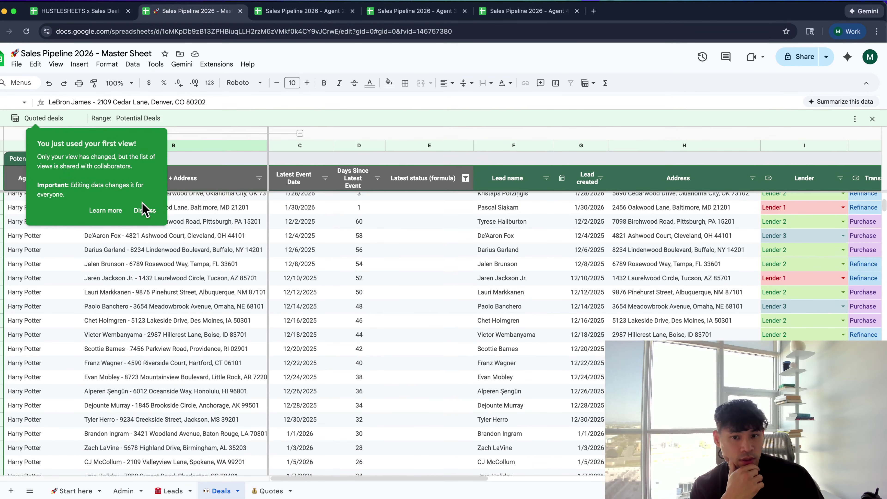
pyautogui.click(145, 210)
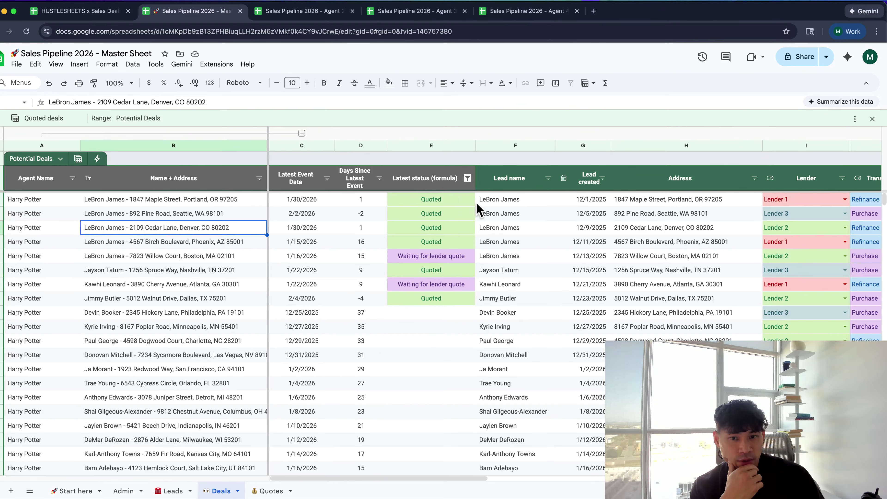
pyautogui.click(467, 178)
pyautogui.click(401, 365)
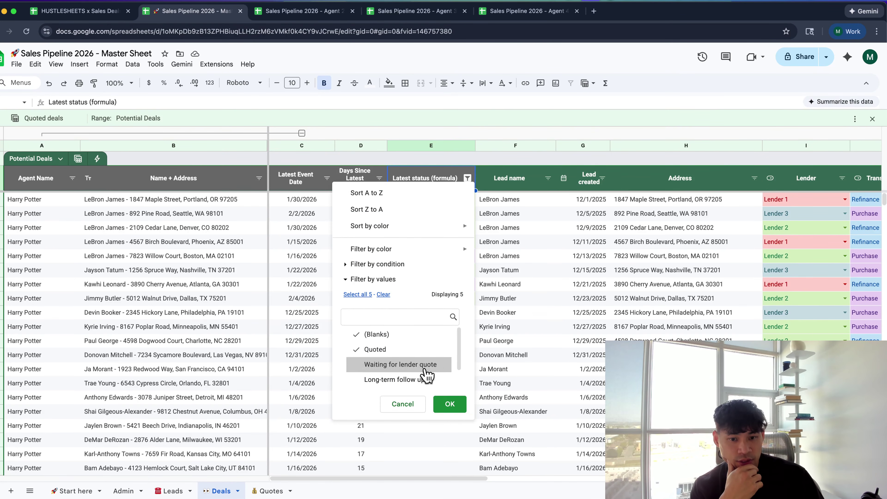
pyautogui.click(449, 404)
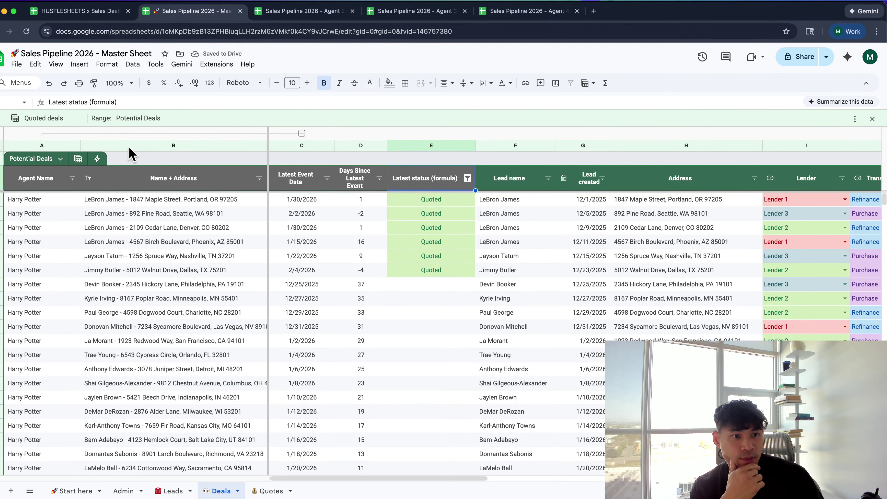
# Refresh the Quoted deals view, reload the page, then exit and reapply the view
pyautogui.click(78, 158)
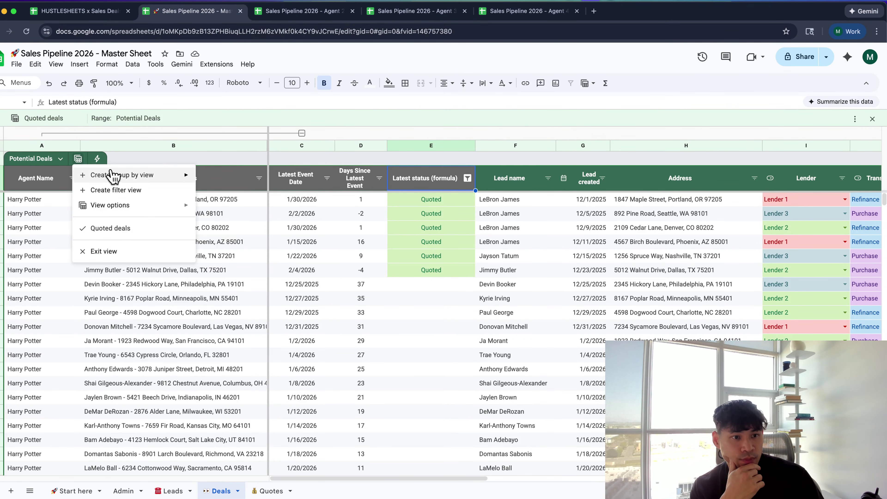
pyautogui.moveTo(119, 206)
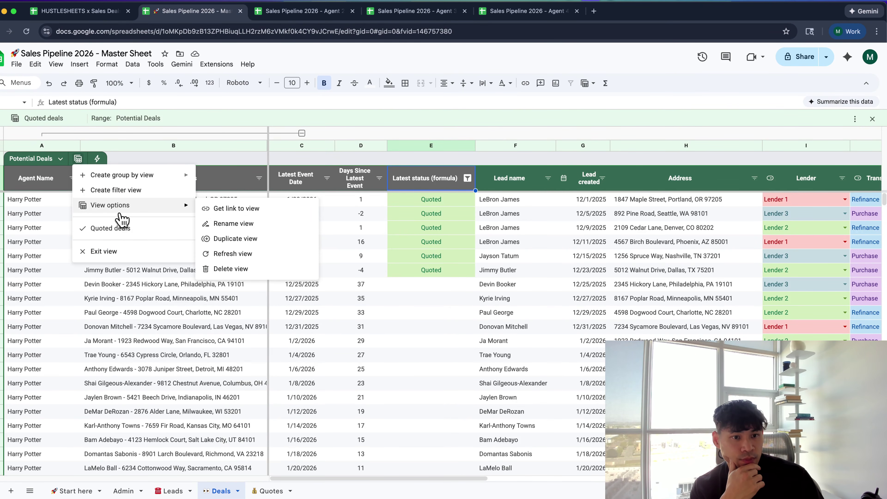
pyautogui.click(255, 258)
pyautogui.click(253, 245)
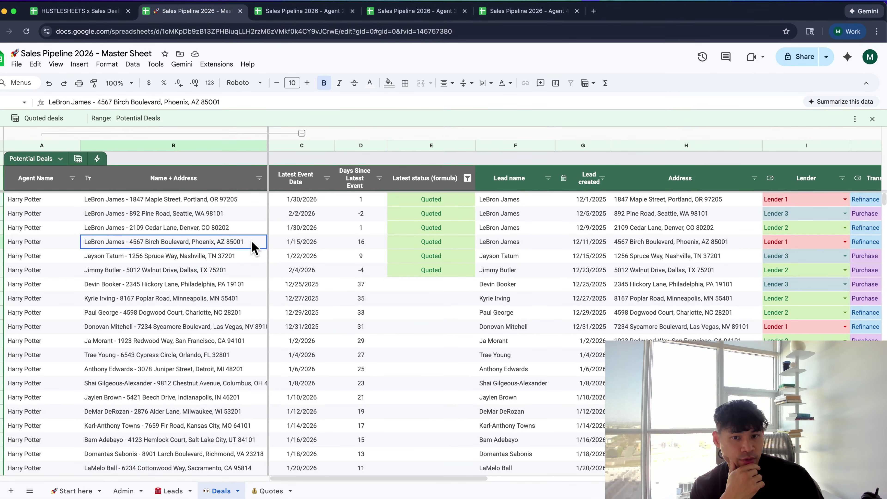
pyautogui.click(26, 31)
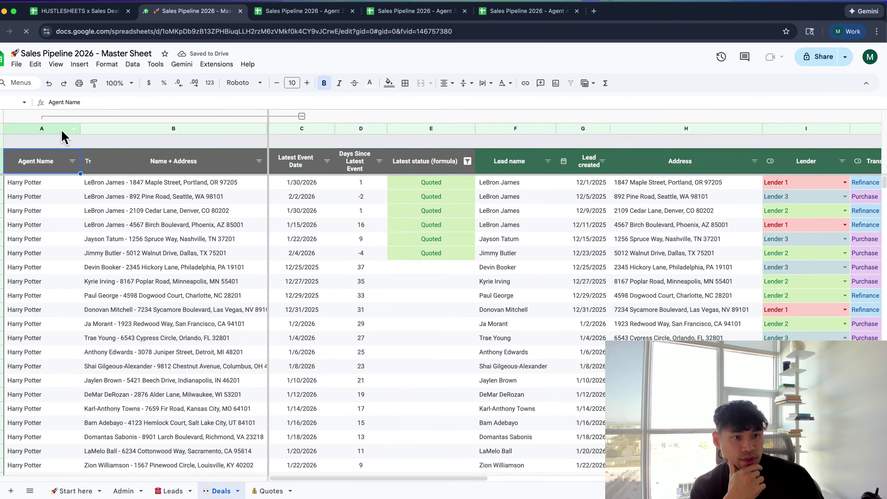
pyautogui.click(78, 158)
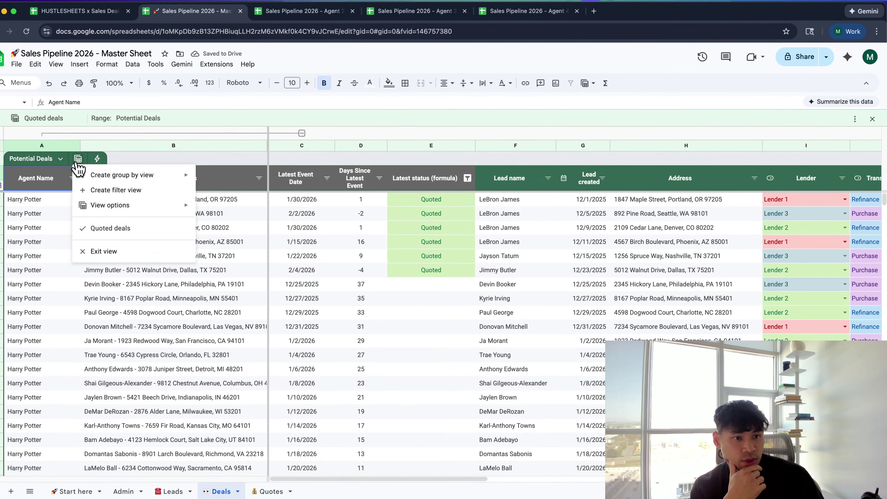
pyautogui.click(111, 251)
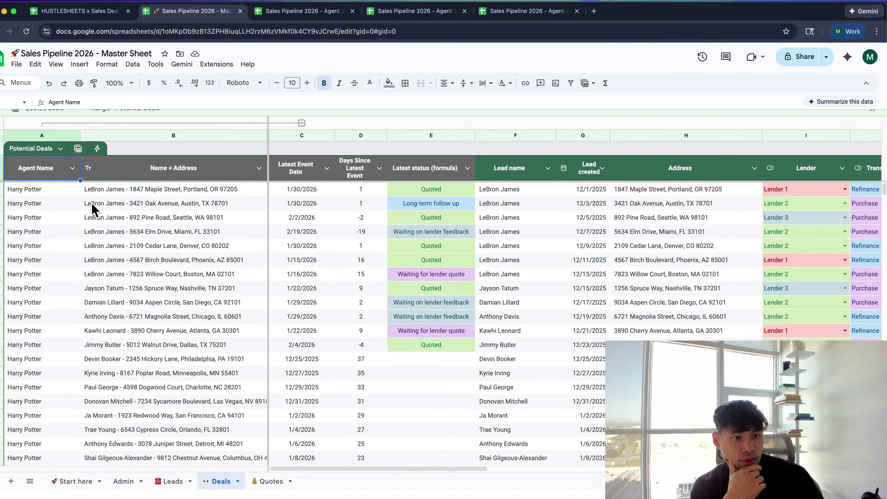
pyautogui.click(78, 143)
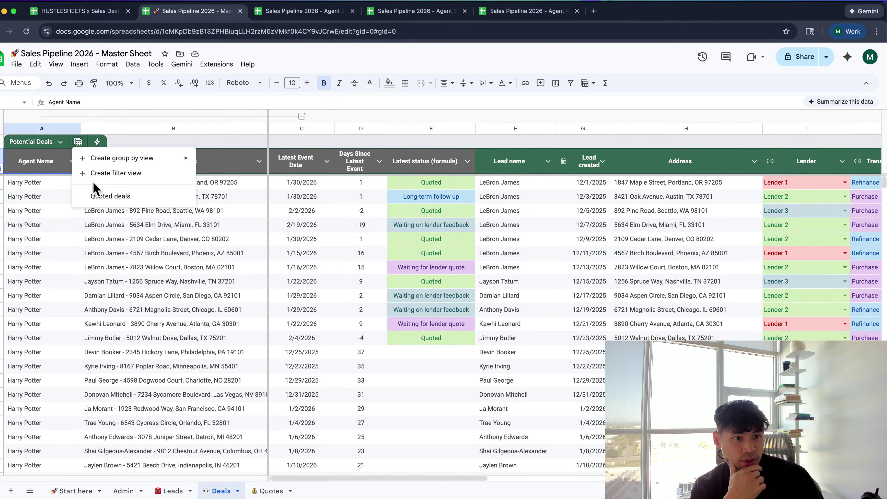
pyautogui.click(96, 195)
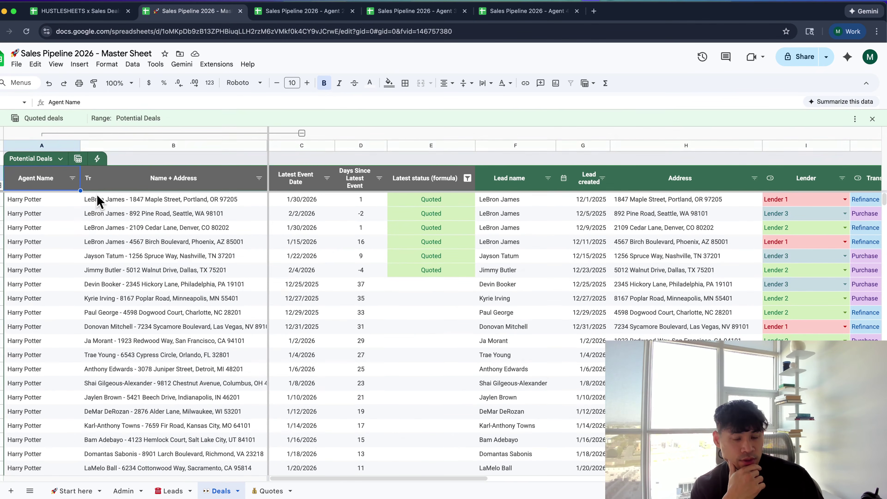
# Also exclude (Blanks) from the Latest status filter so only Quoted rows remain
pyautogui.click(78, 159)
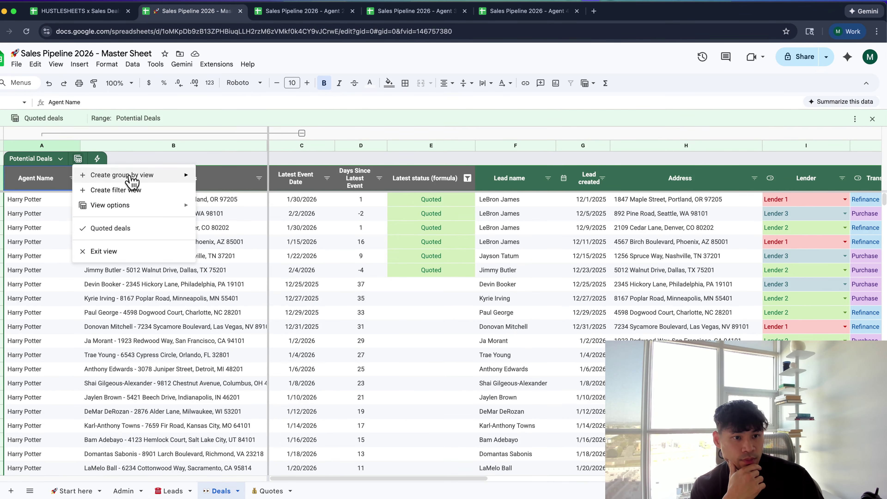
pyautogui.moveTo(136, 209)
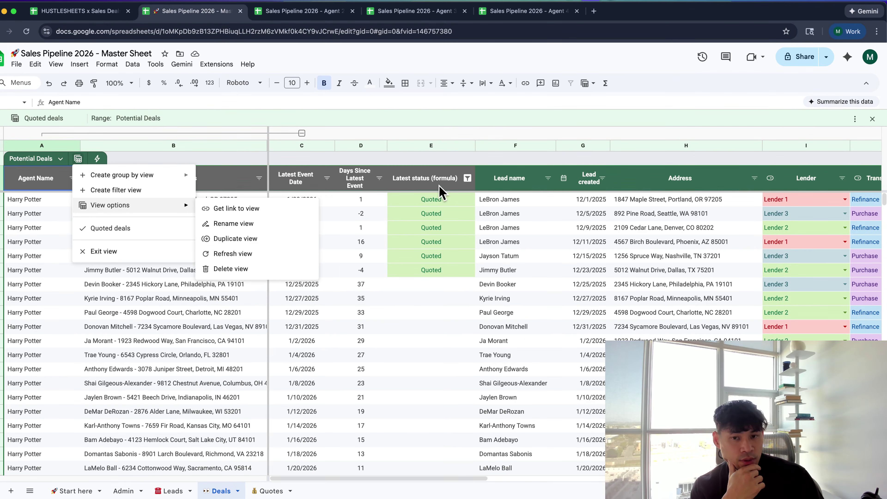
pyautogui.click(443, 191)
pyautogui.click(467, 178)
pyautogui.click(419, 335)
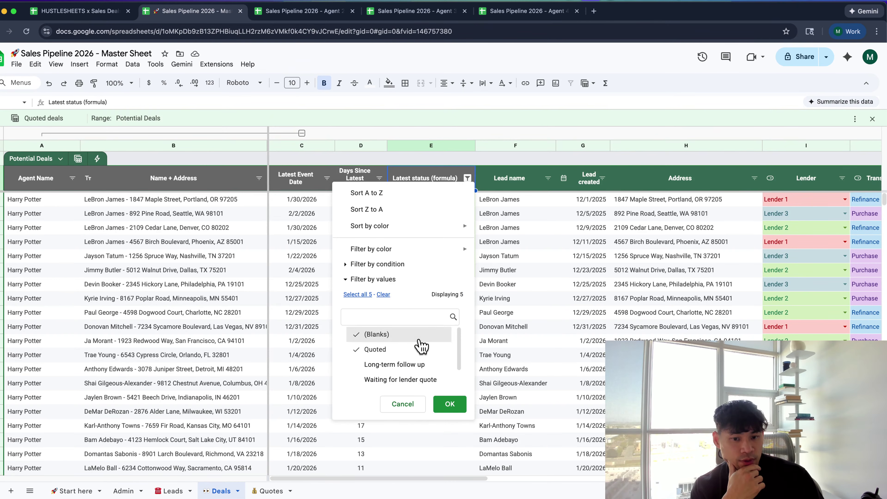
pyautogui.click(453, 405)
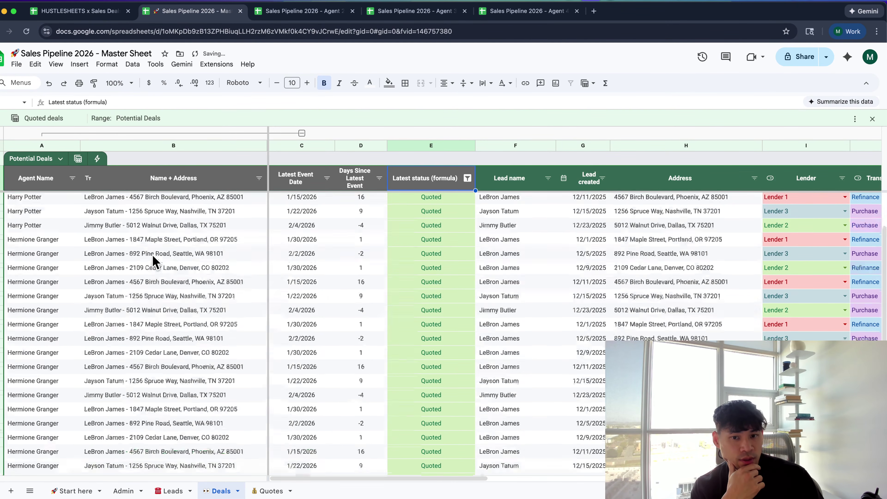
# Exit the Quoted deals view and reload the page to confirm the saved view
pyautogui.click(78, 159)
pyautogui.click(101, 252)
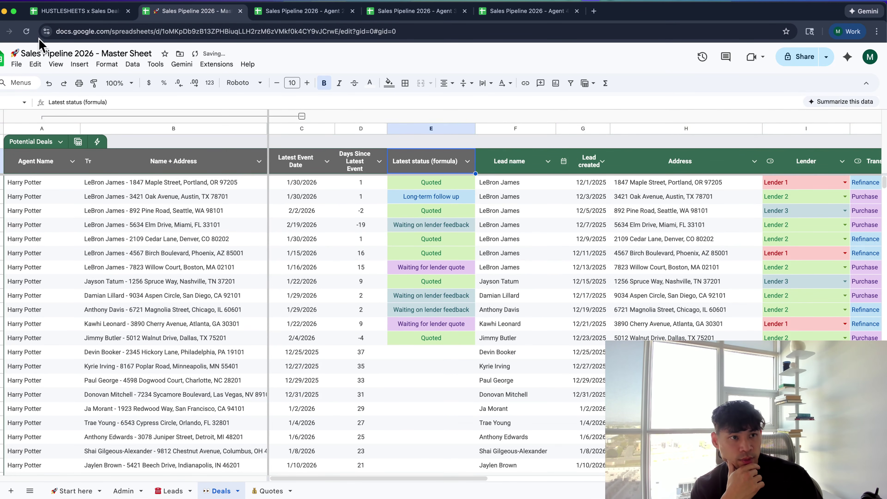
pyautogui.click(27, 32)
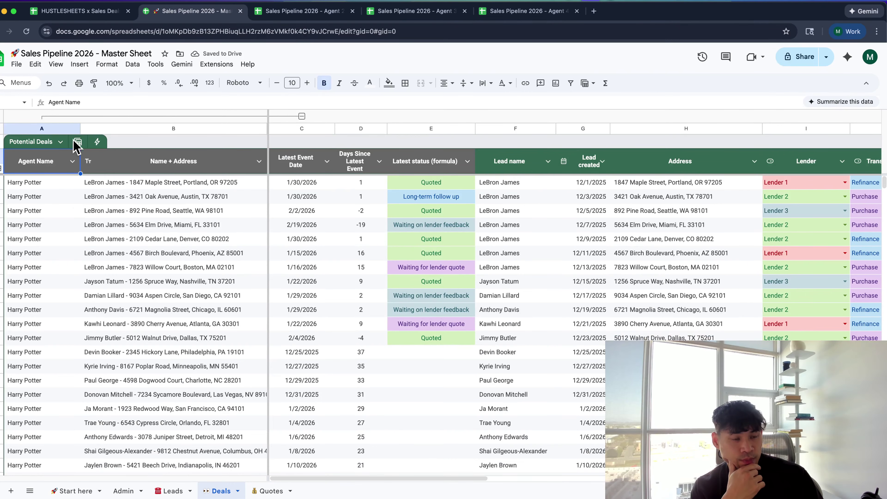
pyautogui.click(74, 142)
pyautogui.moveTo(22, 159); pyautogui.dragTo(185, 167)
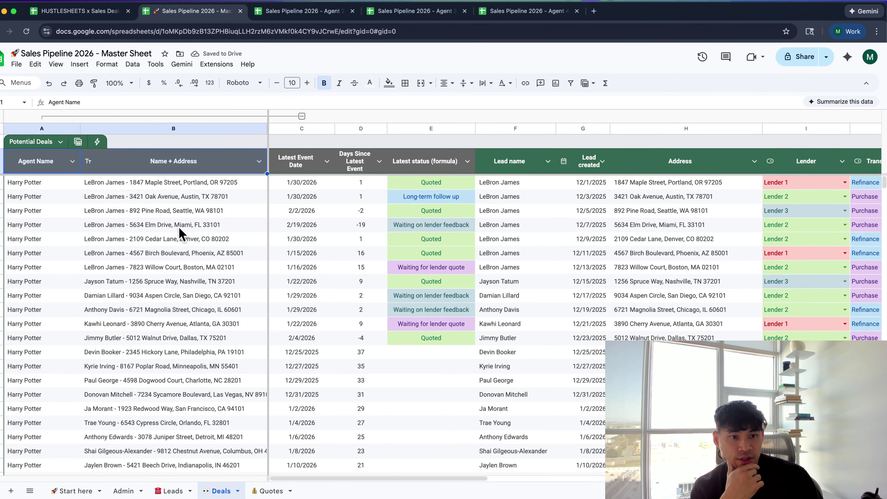
# Reapply the Quoted deals view and zoom out to see more columns
pyautogui.click(179, 228)
pyautogui.click(78, 141)
pyautogui.moveTo(122, 158)
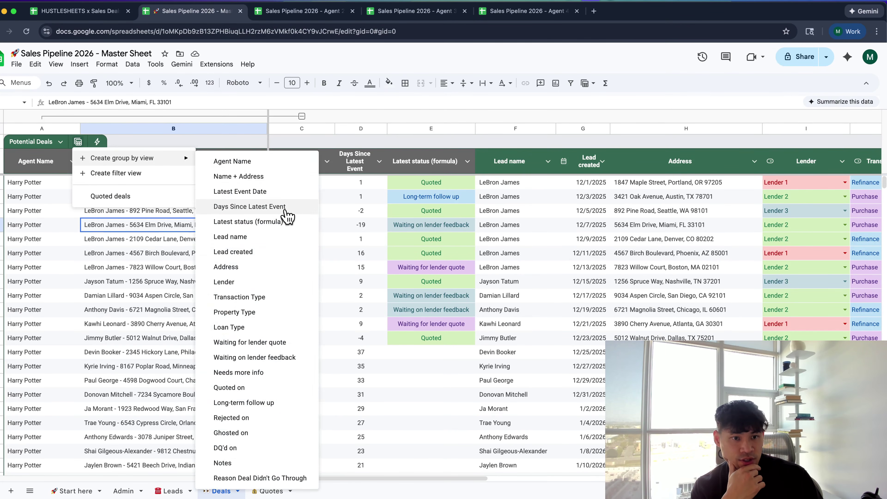
pyautogui.click(154, 195)
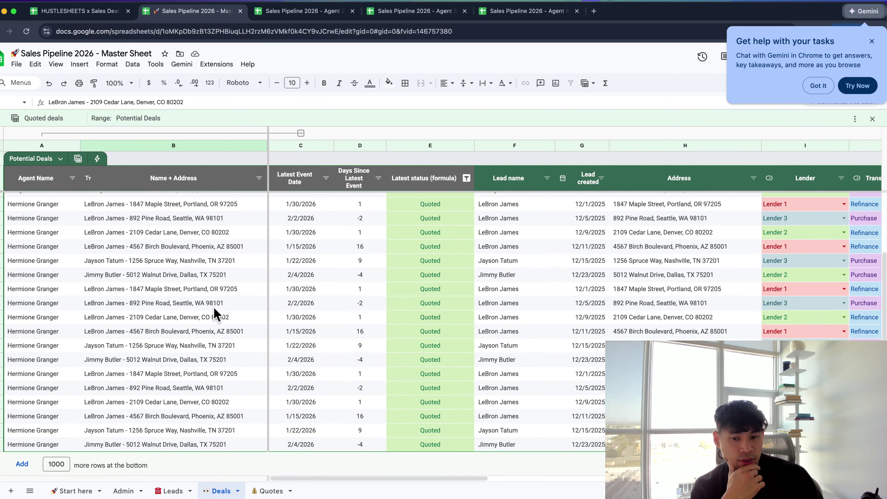
pyautogui.click(214, 303)
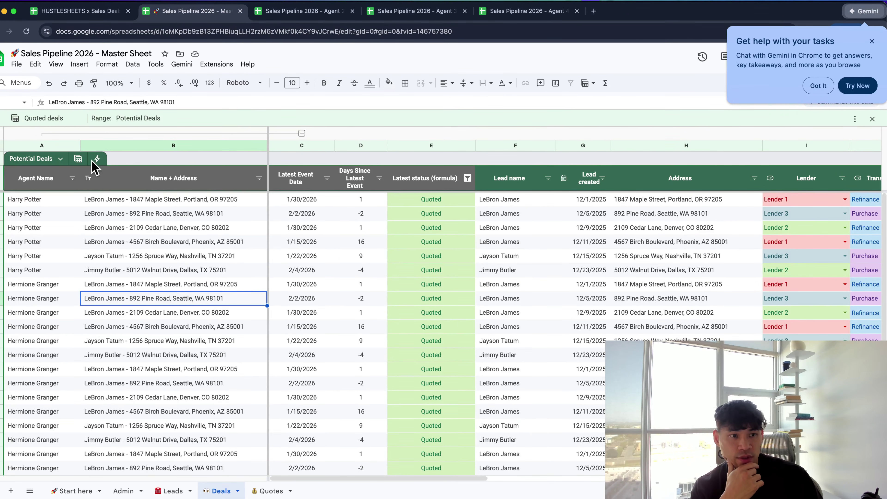
pyautogui.click(818, 92)
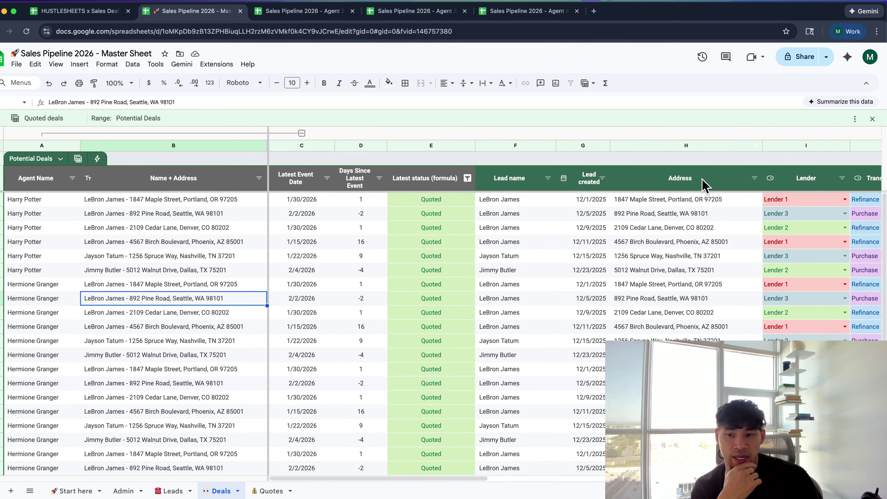
pyautogui.press('super+minus')
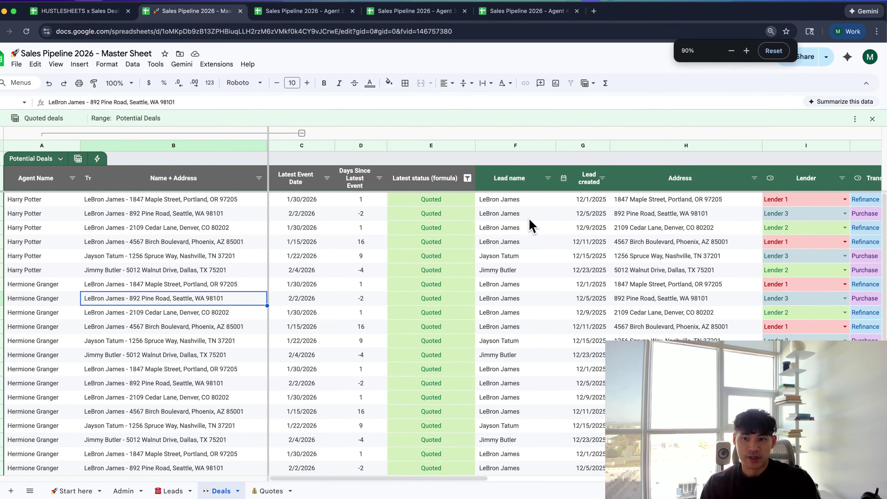
pyautogui.hscroll(4, 529, 220)
pyautogui.hscroll(3, 528, 220)
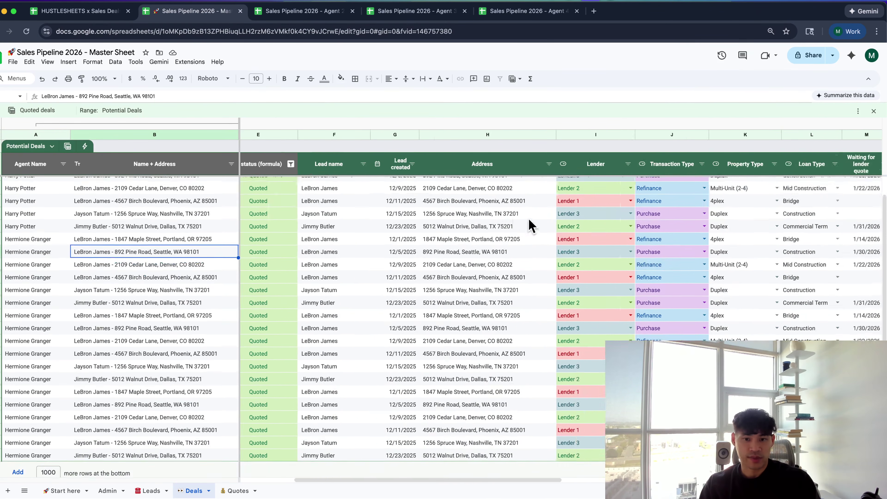
pyautogui.hscroll(-8, 529, 220)
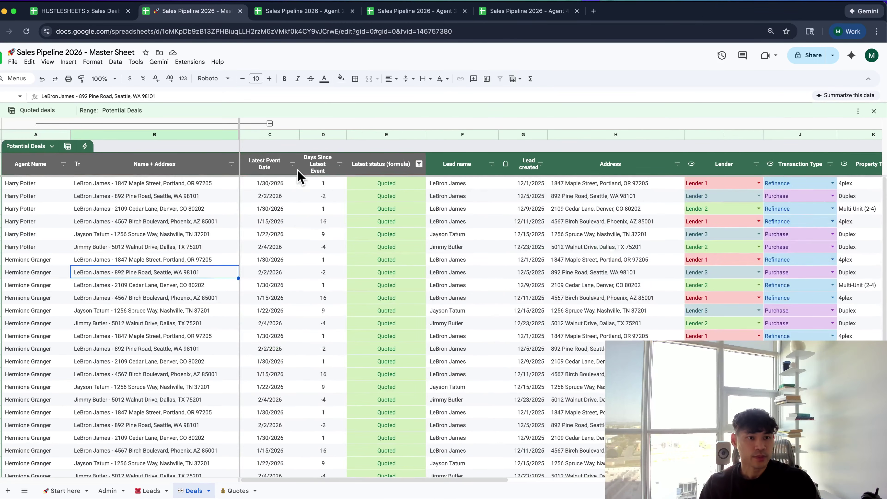
# Close the Quoted deals view and group the deals by Latest status (formula)
pyautogui.click(874, 111)
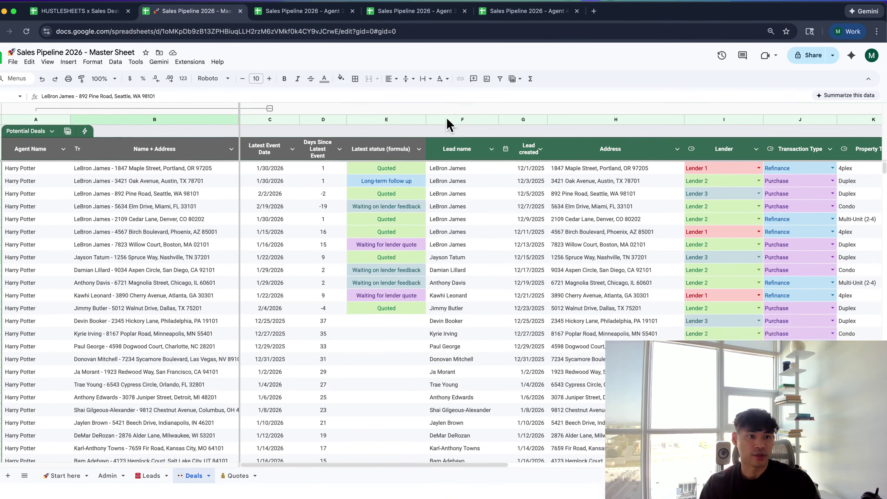
pyautogui.click(67, 131)
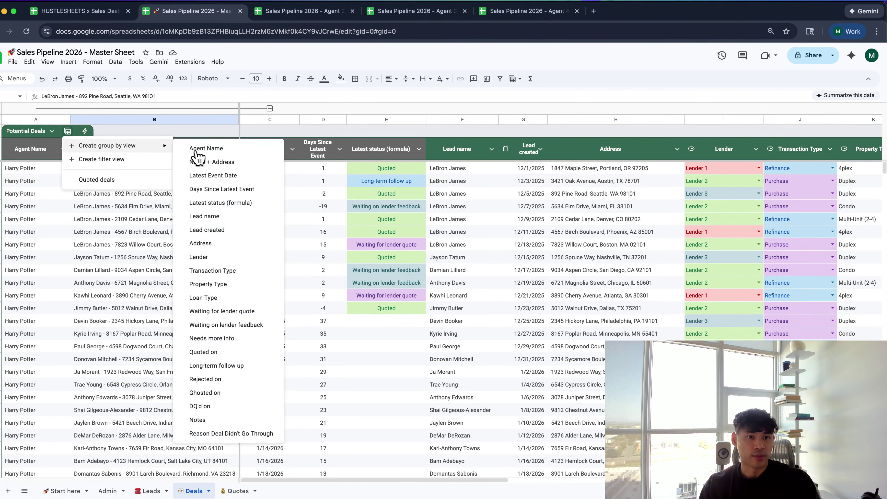
pyautogui.moveTo(146, 145)
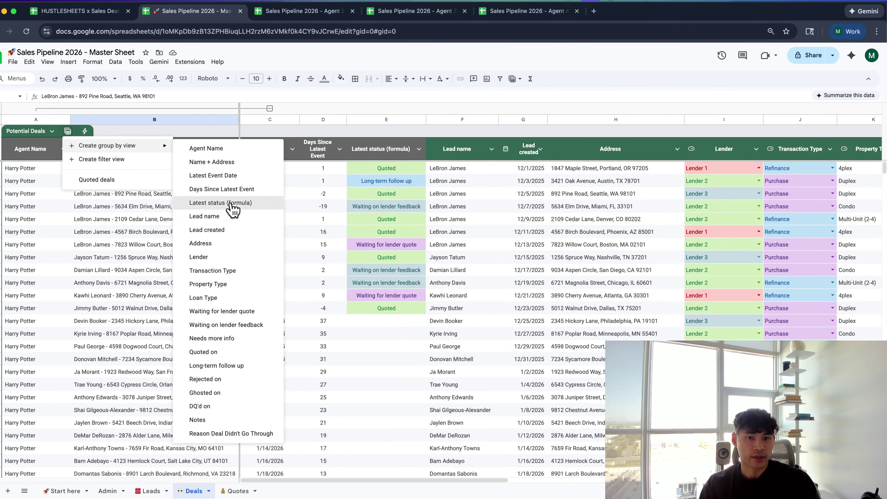
pyautogui.click(227, 203)
pyautogui.click(125, 186)
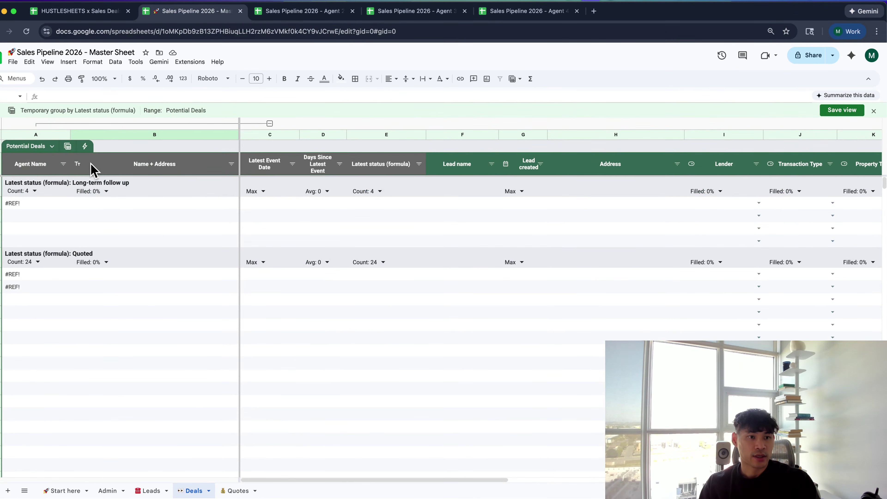
# Sort the grouped Latest status column A to Z, then close the grouping without saving
pyautogui.click(52, 147)
pyautogui.click(69, 147)
pyautogui.click(68, 146)
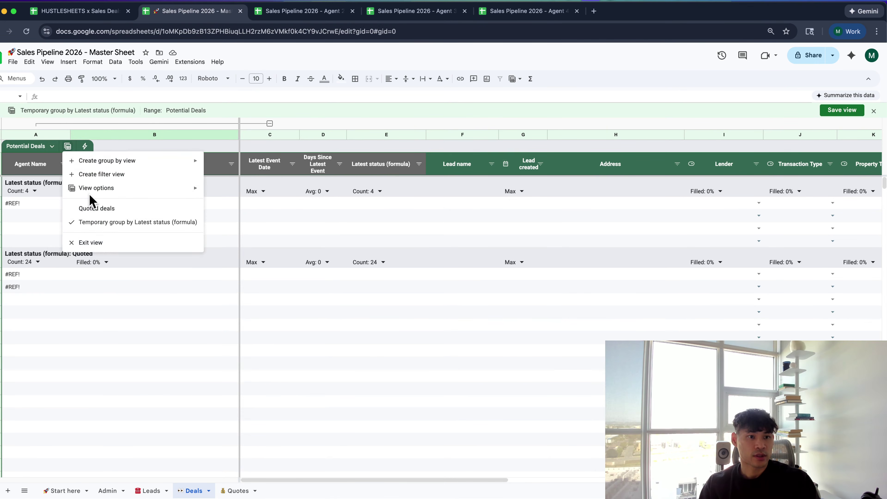
pyautogui.moveTo(90, 187)
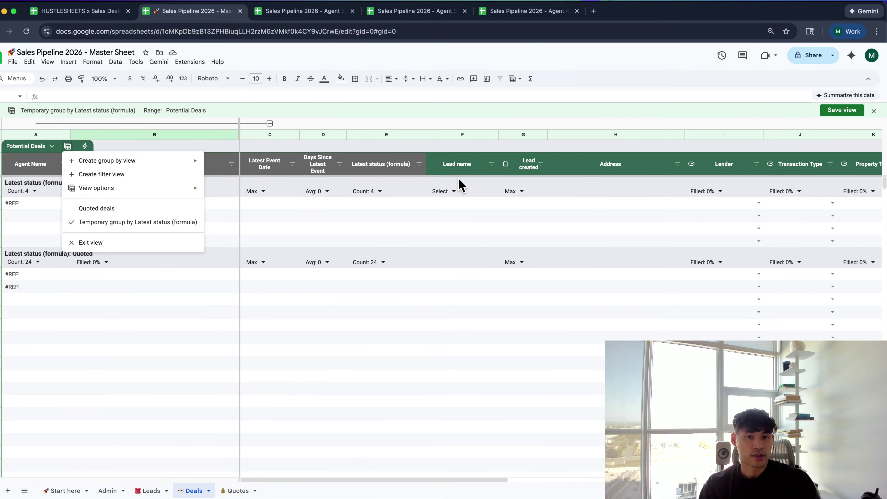
pyautogui.click(60, 147)
pyautogui.click(53, 146)
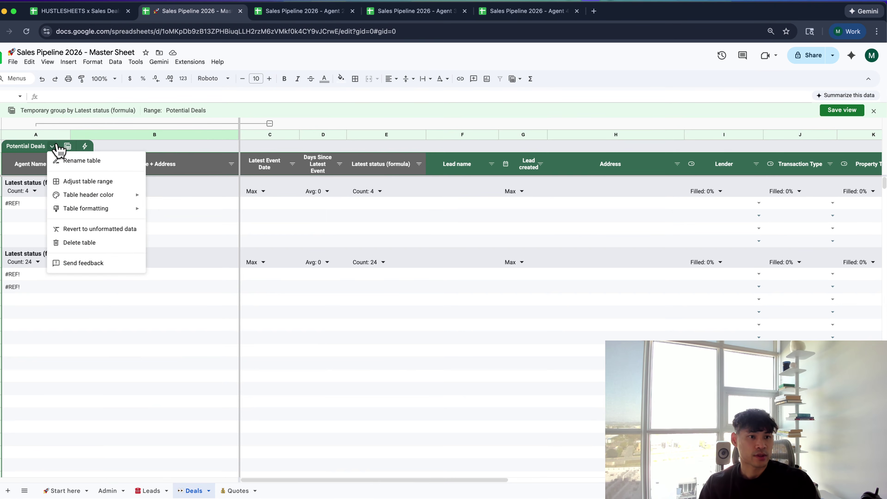
pyautogui.click(285, 167)
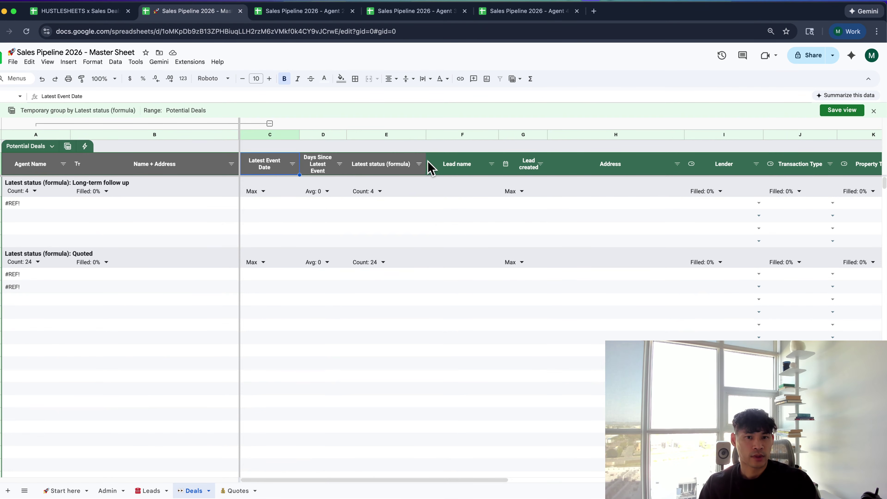
pyautogui.click(419, 164)
pyautogui.click(404, 179)
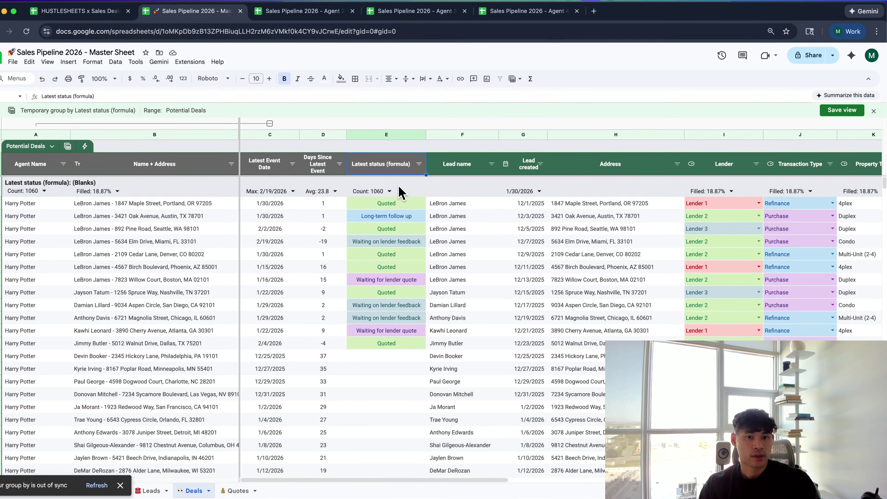
pyautogui.click(874, 111)
pyautogui.click(456, 319)
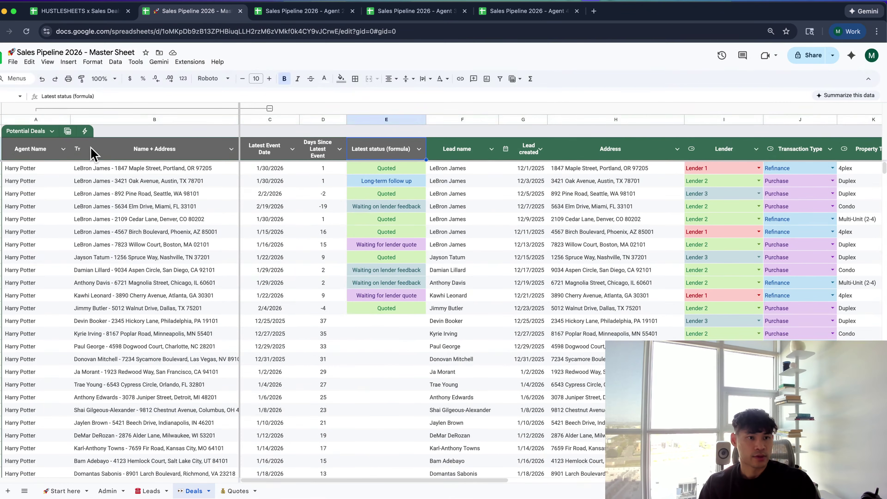
# Group by Latest status again, then exit without saving and reload the page
pyautogui.click(69, 131)
pyautogui.moveTo(93, 147)
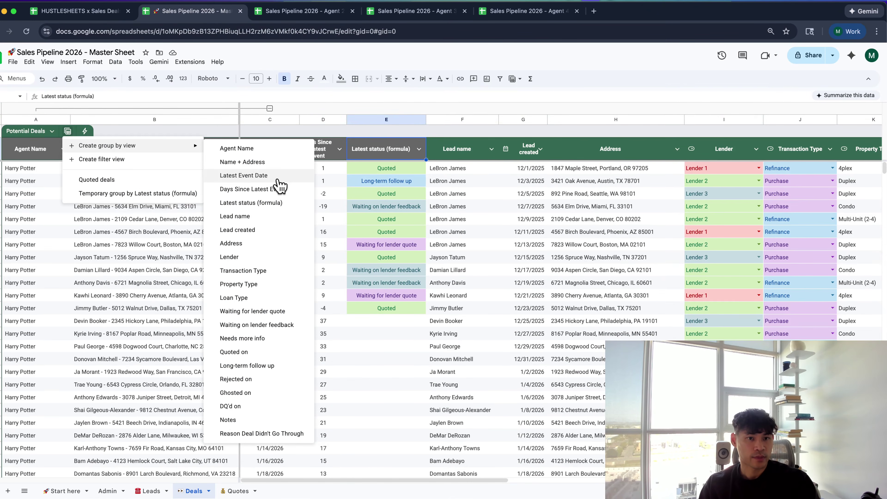
pyautogui.click(276, 210)
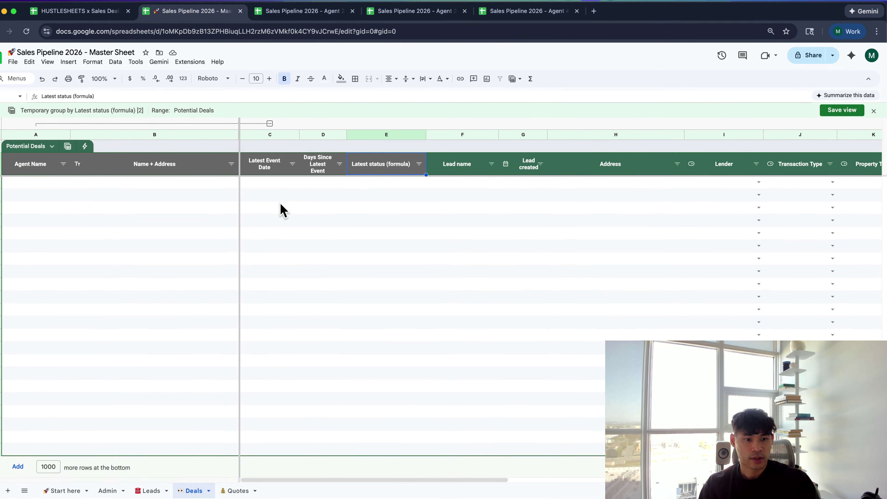
pyautogui.click(52, 147)
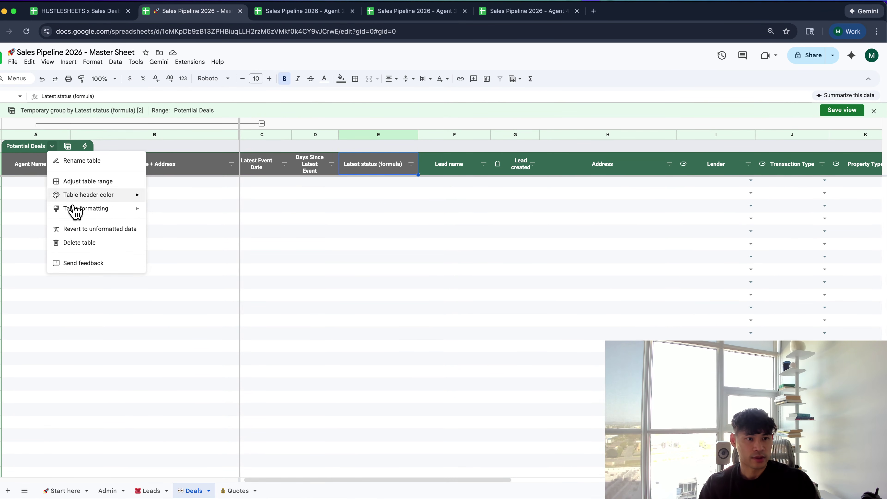
pyautogui.click(67, 147)
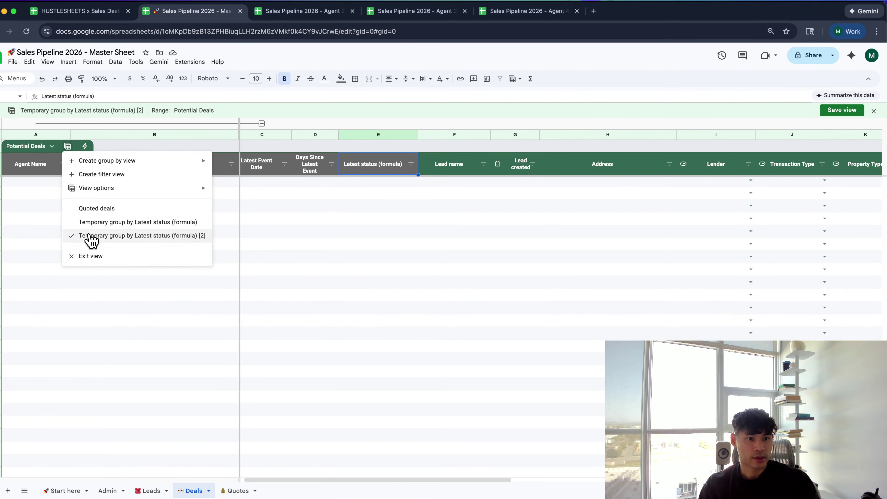
pyautogui.moveTo(123, 191)
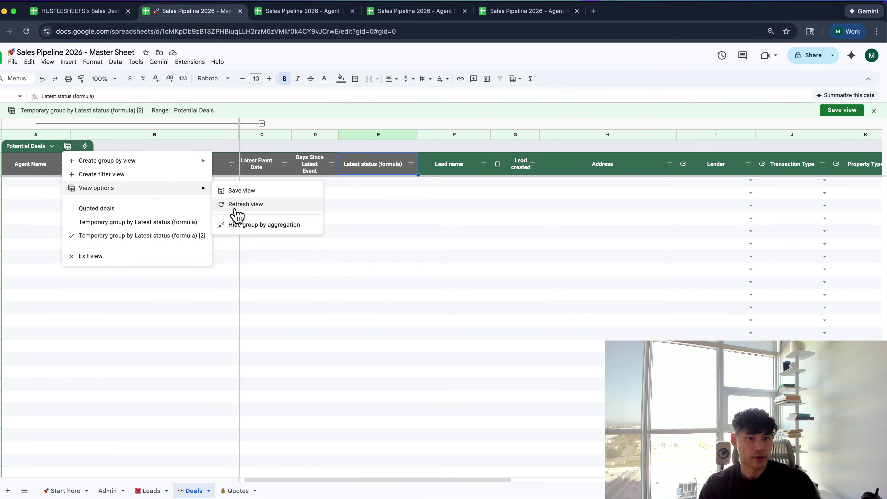
pyautogui.click(135, 257)
pyautogui.click(484, 299)
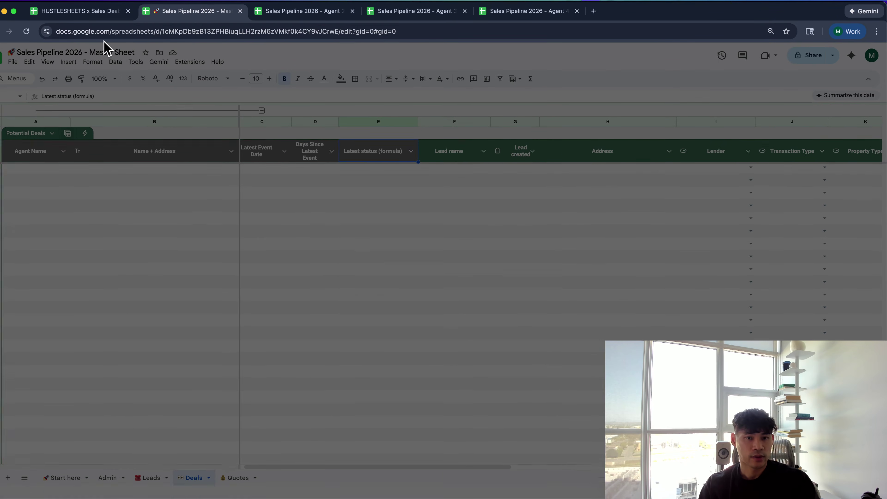
pyautogui.click(26, 31)
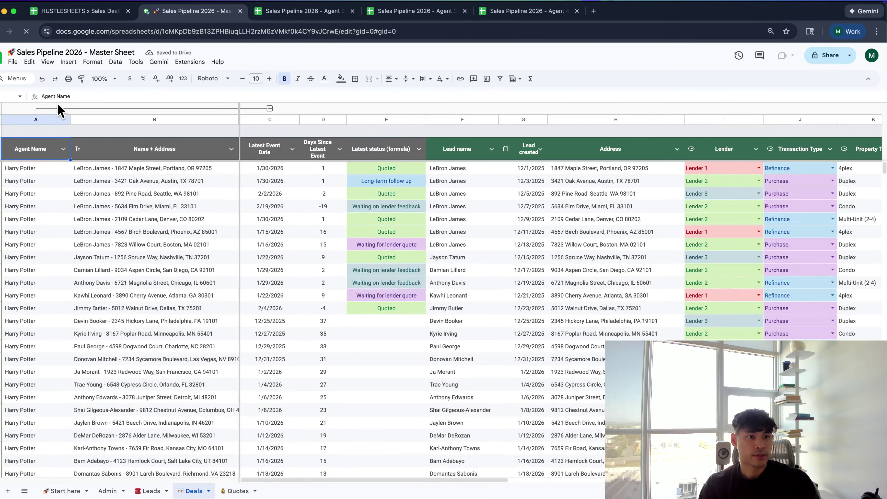
# Group the deals by Latest status (formula) again and scroll through the grouped rows
pyautogui.click(67, 132)
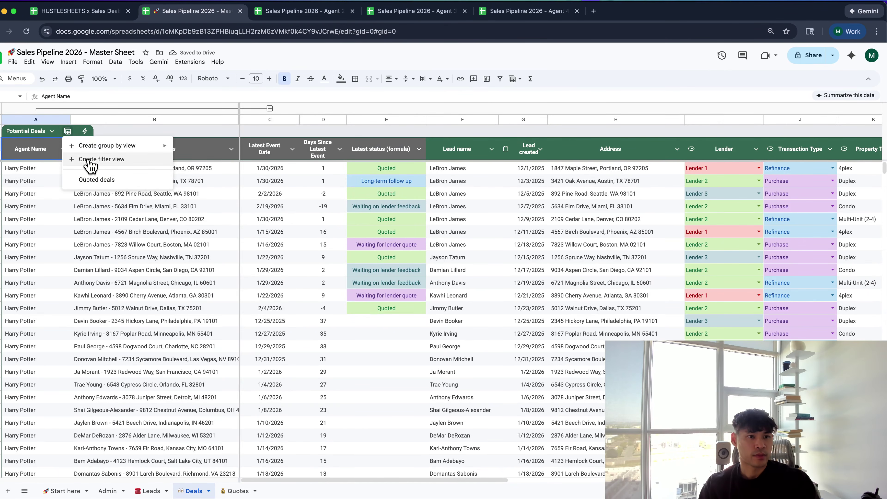
pyautogui.moveTo(94, 149)
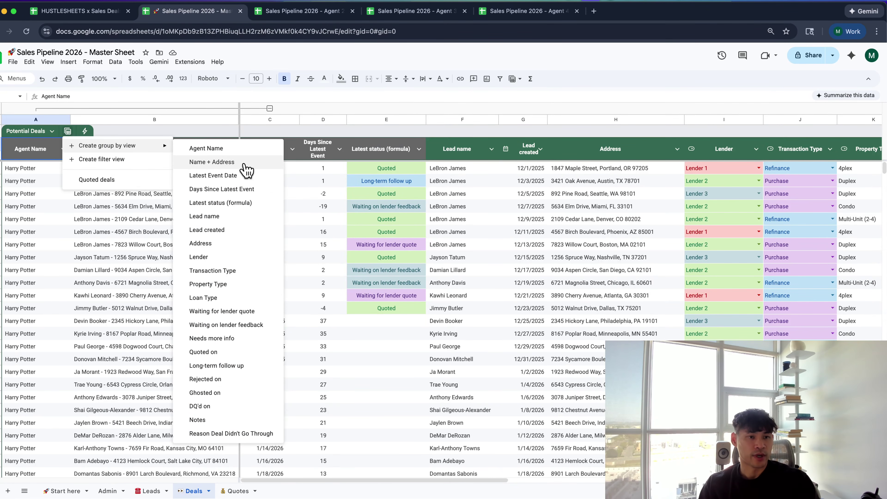
pyautogui.click(52, 132)
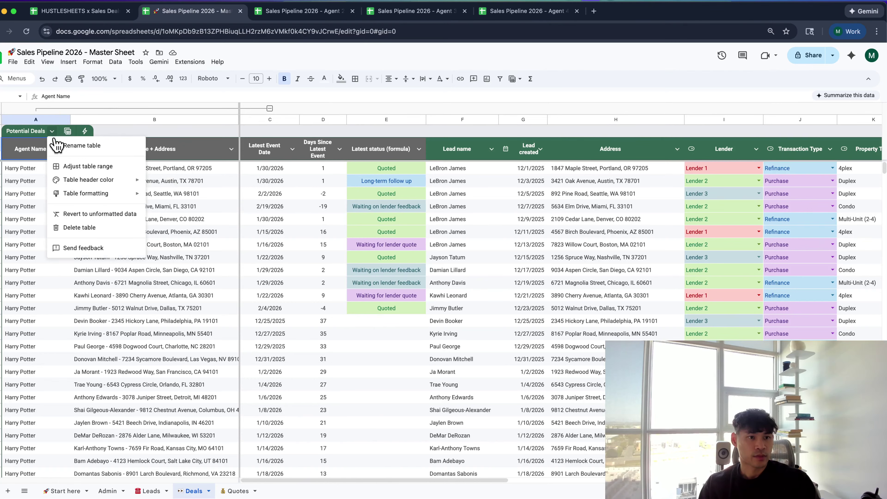
pyautogui.click(68, 131)
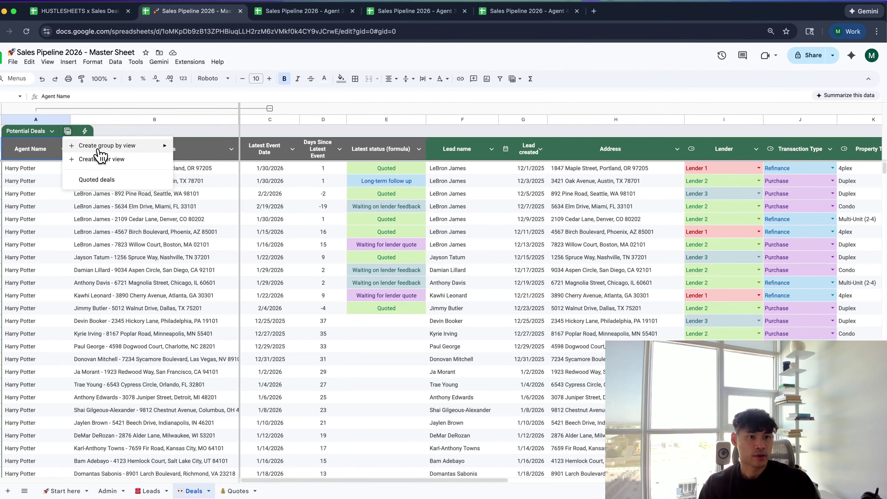
pyautogui.moveTo(100, 148)
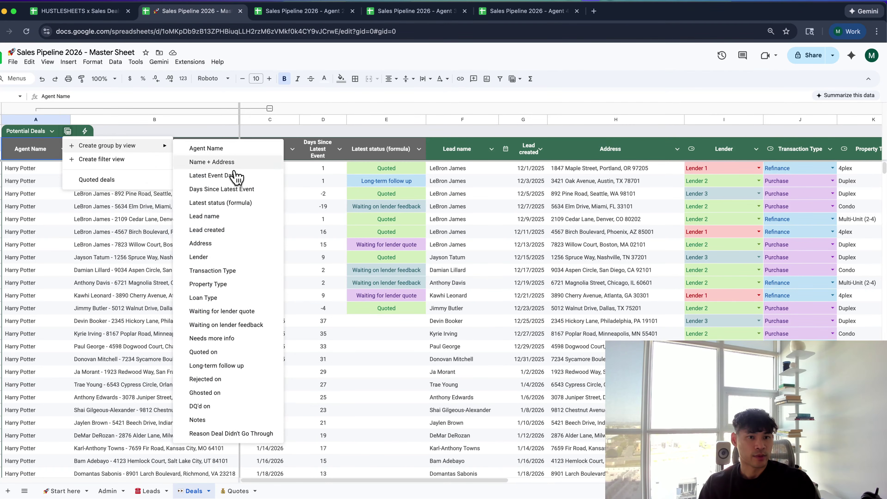
pyautogui.click(244, 205)
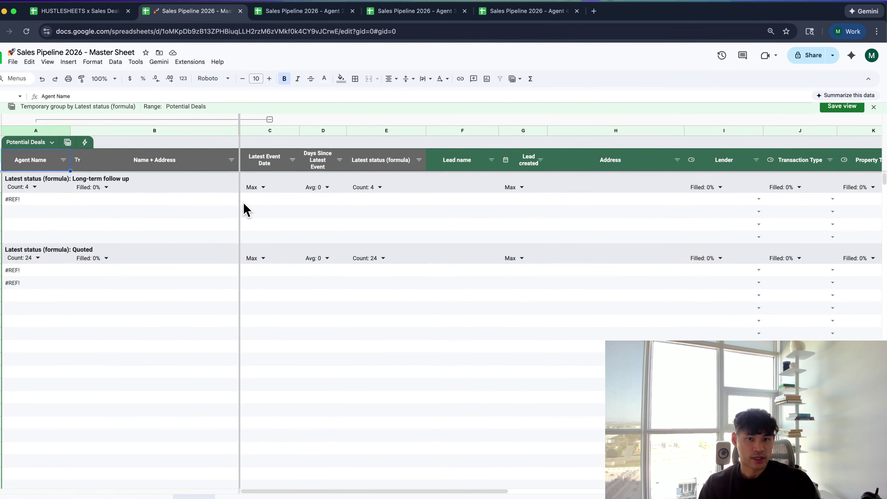
pyautogui.click(372, 164)
pyautogui.press('Down')
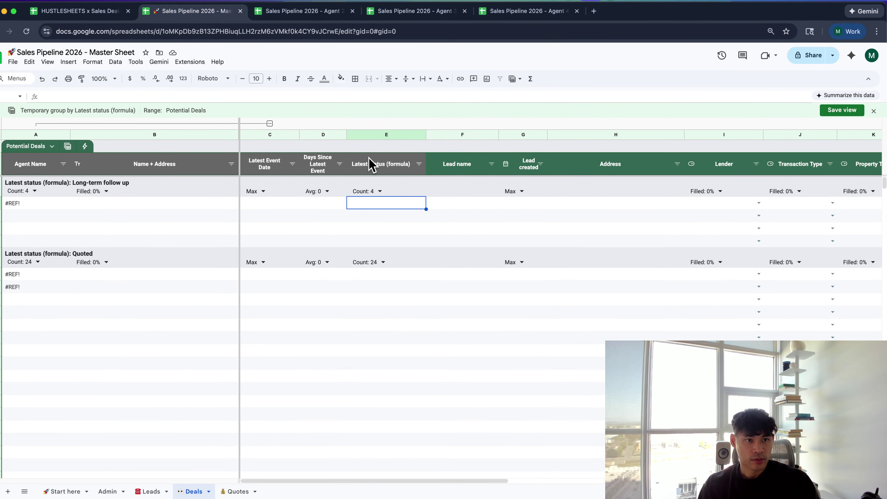
pyautogui.scroll(-10, 373, 164)
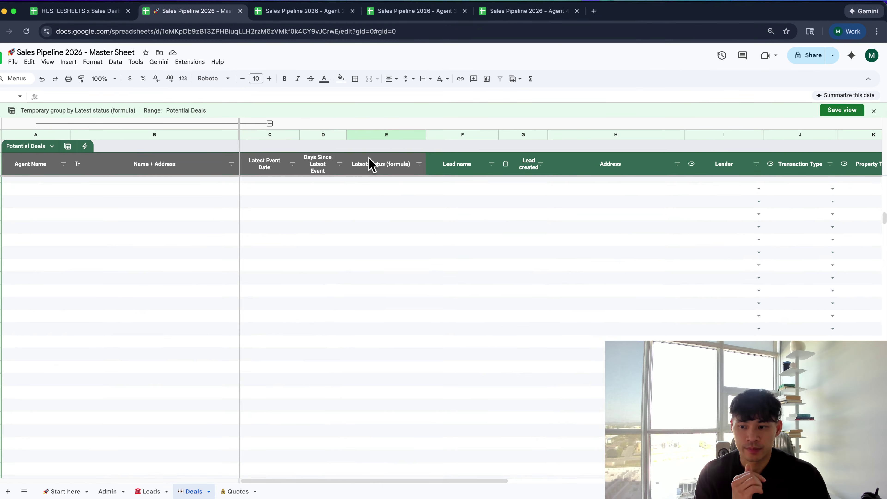
pyautogui.hscroll(1, 377, 182)
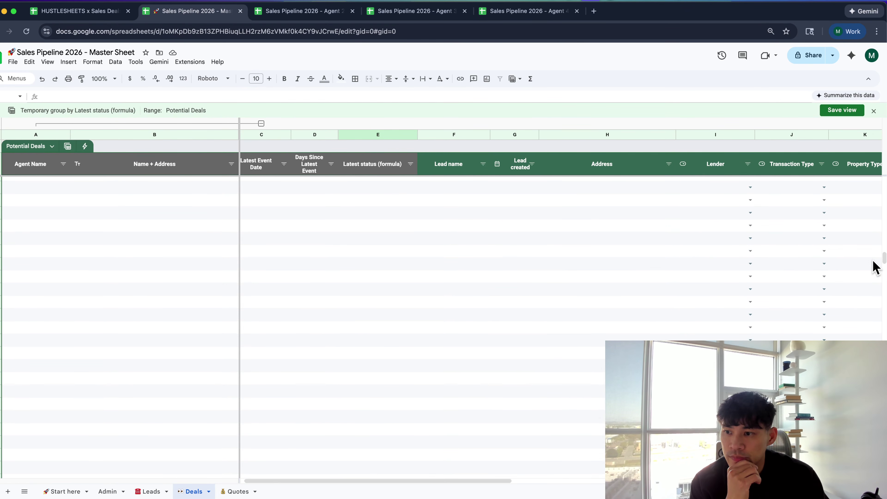
pyautogui.scroll(-1, 883, 258)
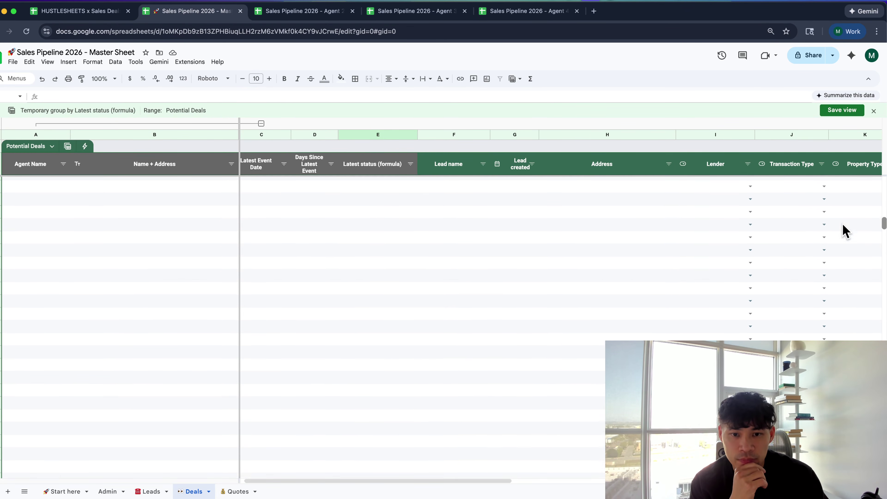
pyautogui.scroll(10, 842, 231)
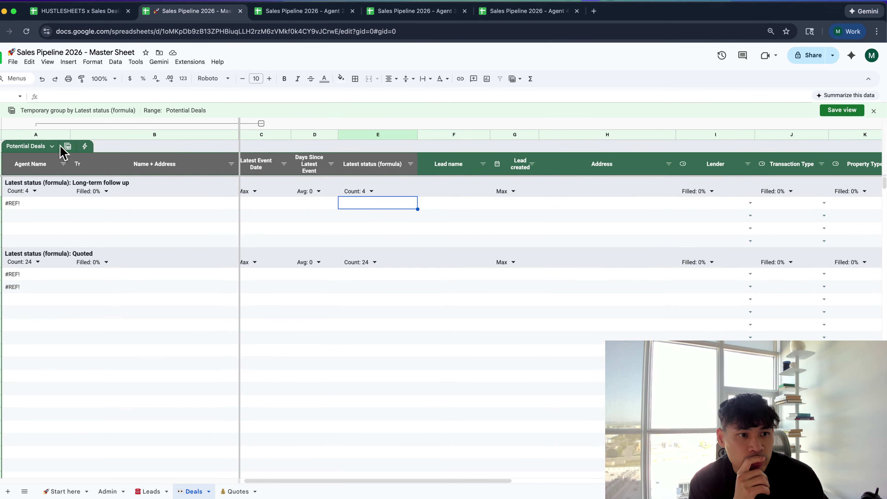
# Inspect the #REF! Agent Name values, then close the grouping with Don't save
pyautogui.click(52, 147)
pyautogui.click(50, 147)
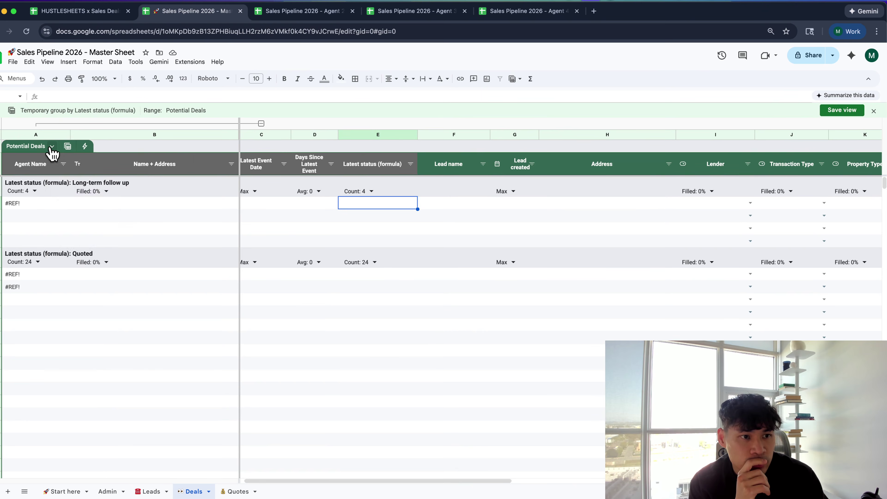
pyautogui.click(68, 146)
pyautogui.moveTo(110, 191)
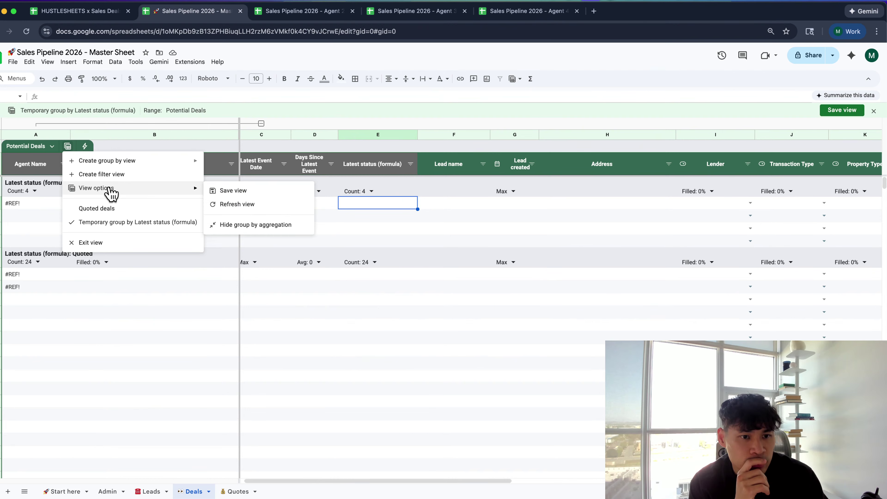
pyautogui.moveTo(112, 167)
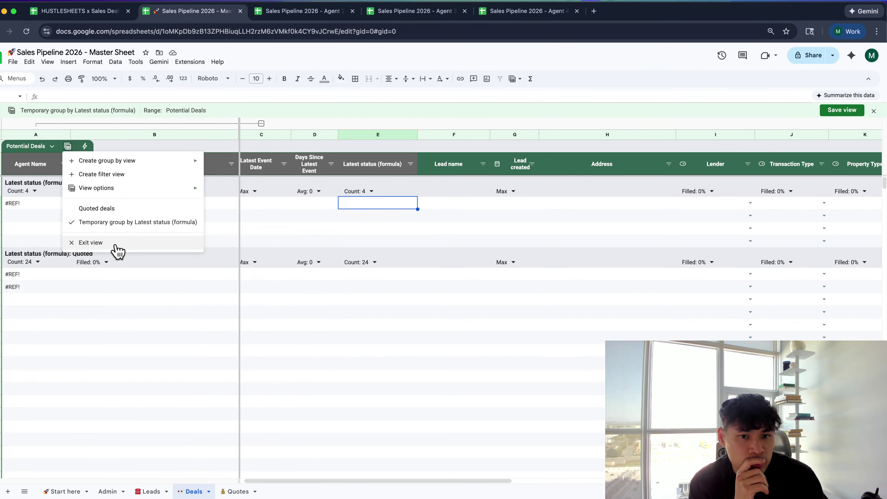
pyautogui.press('Escape')
pyautogui.click(19, 207)
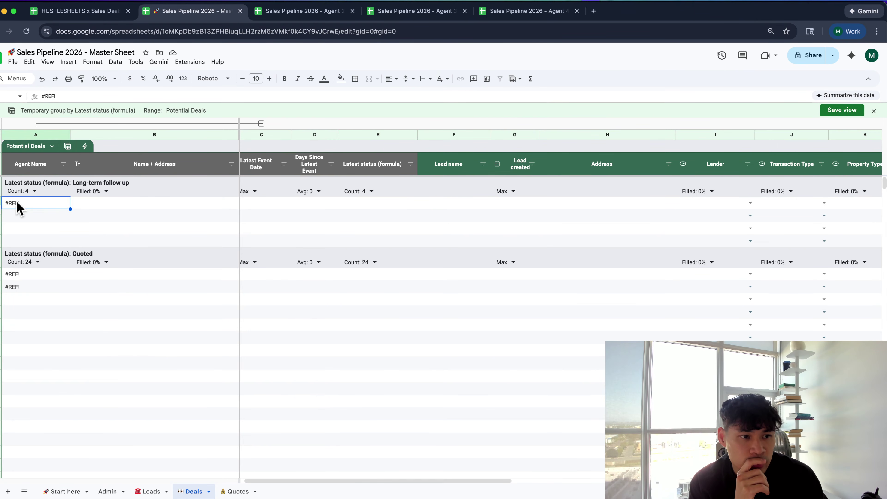
pyautogui.click(24, 227)
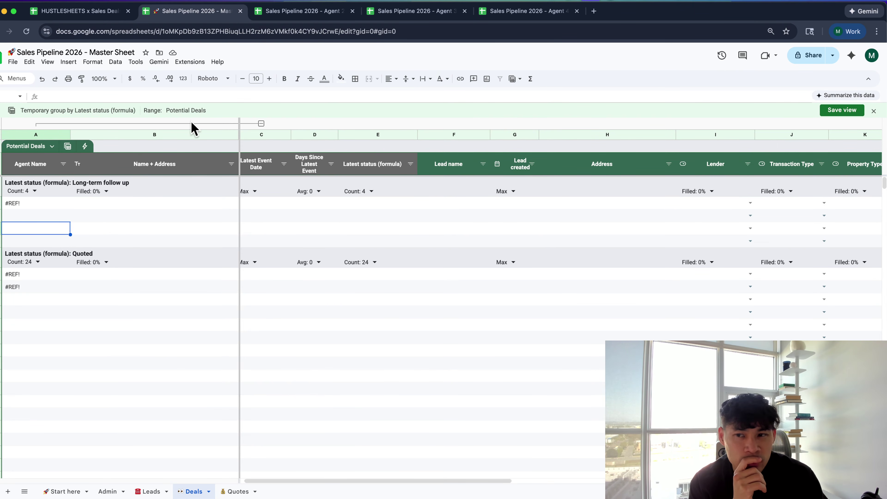
pyautogui.click(874, 110)
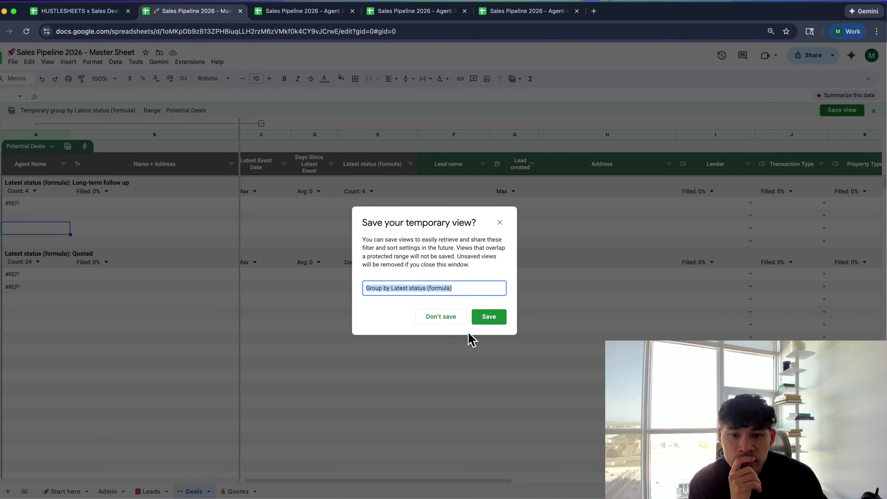
pyautogui.click(451, 321)
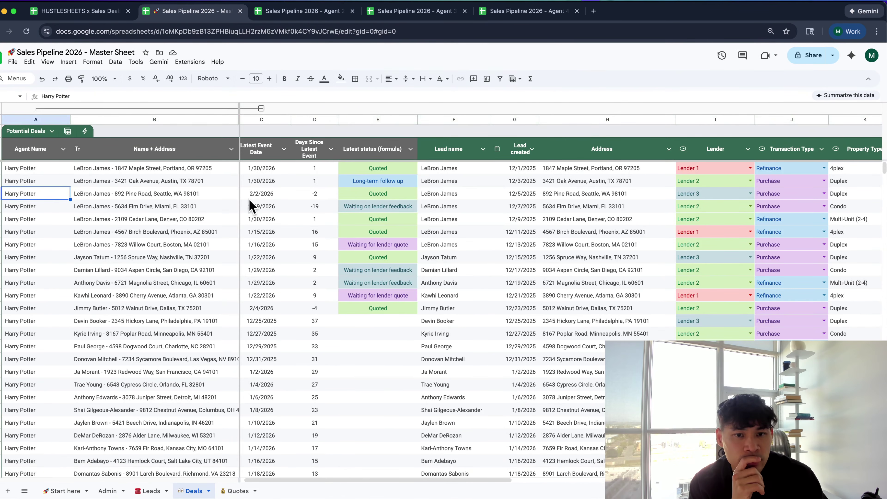
# Group rows from the Latest status column menu, check the empty and #REF! cells, then discard it
pyautogui.click(410, 149)
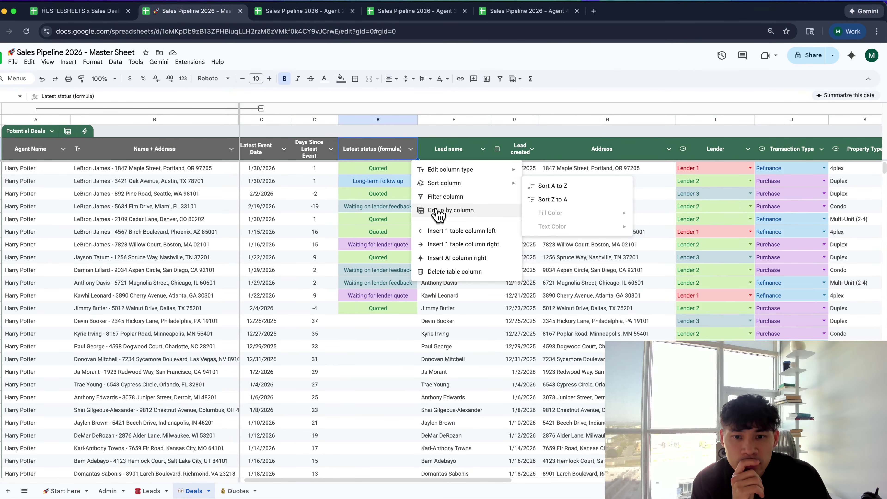
pyautogui.click(438, 212)
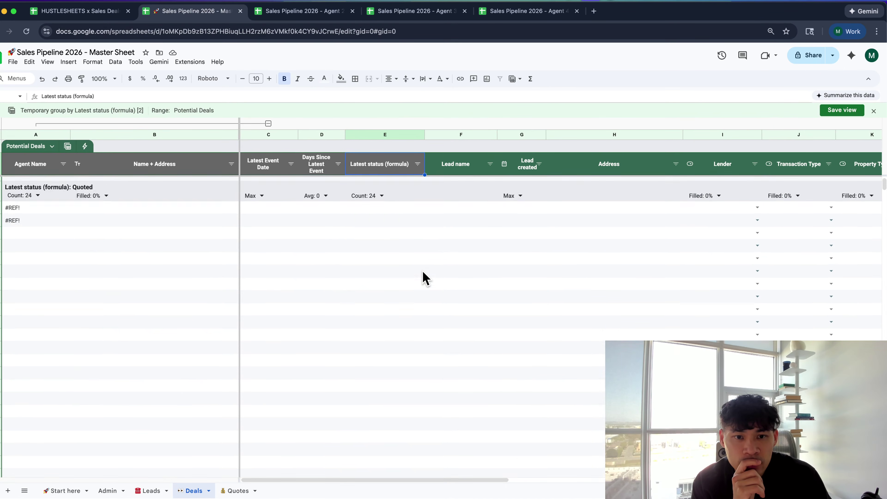
pyautogui.click(386, 219)
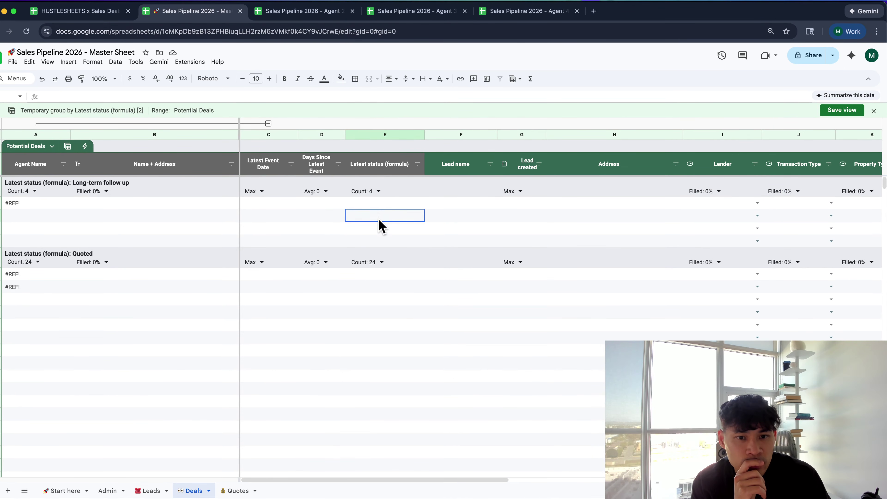
pyautogui.moveTo(380, 210); pyautogui.dragTo(377, 239)
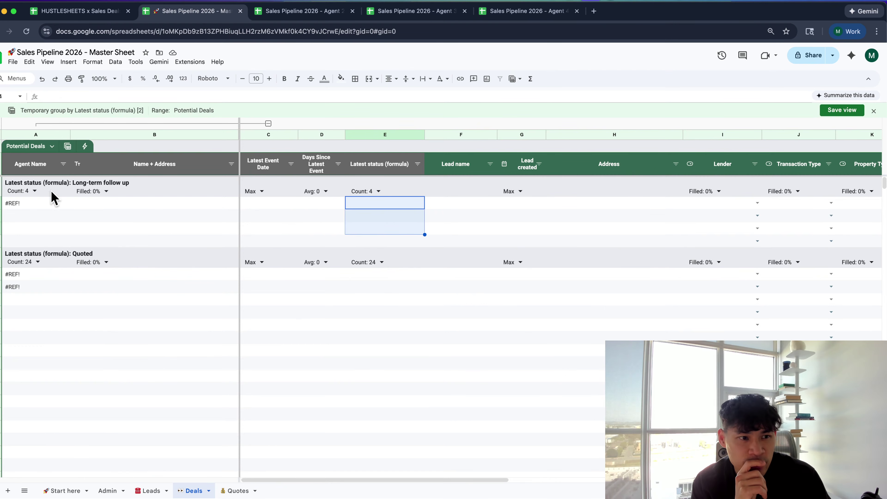
pyautogui.click(26, 204)
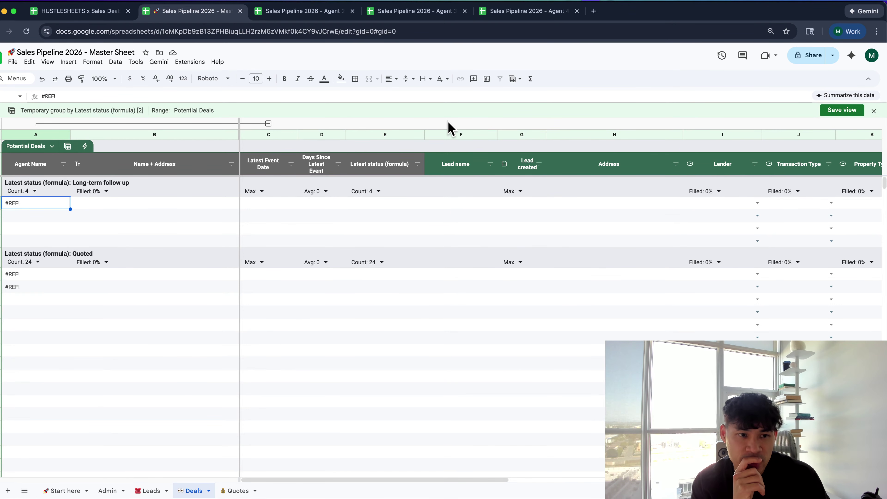
pyautogui.click(874, 110)
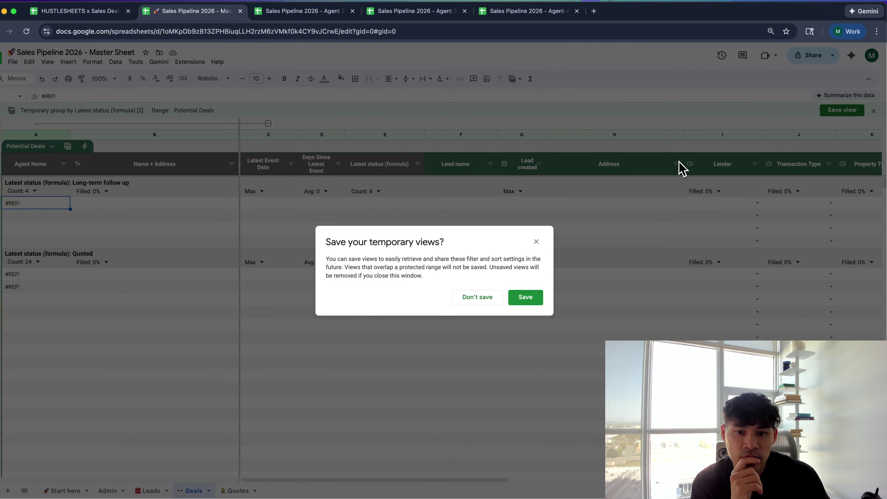
pyautogui.click(491, 300)
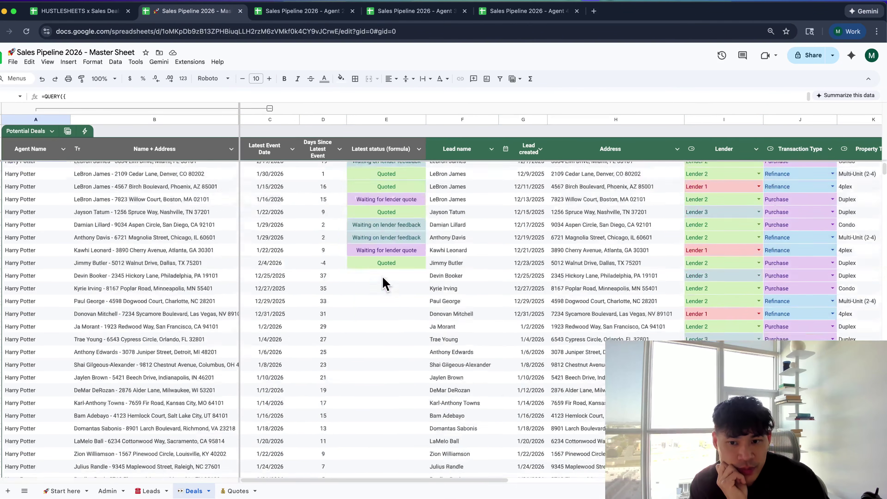
# Inspect the QUERY formula in A1, leaving it unchanged
pyautogui.hscroll(2, 384, 283)
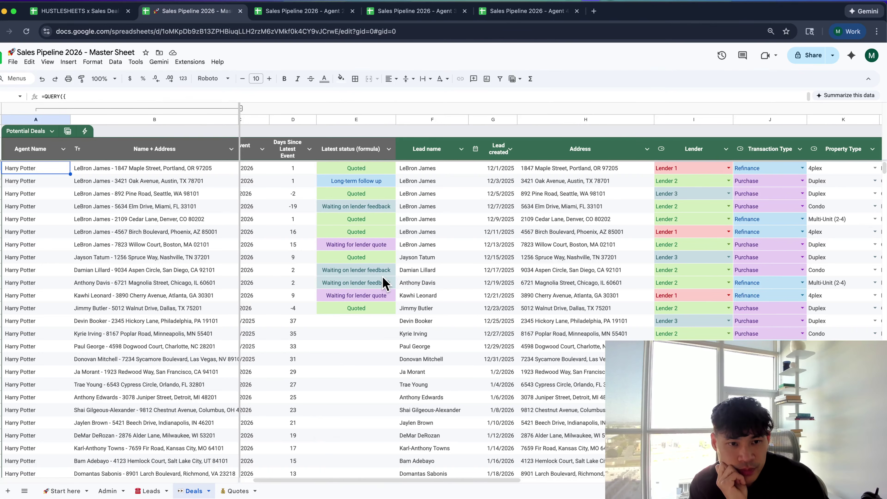
pyautogui.hscroll(-1, 383, 279)
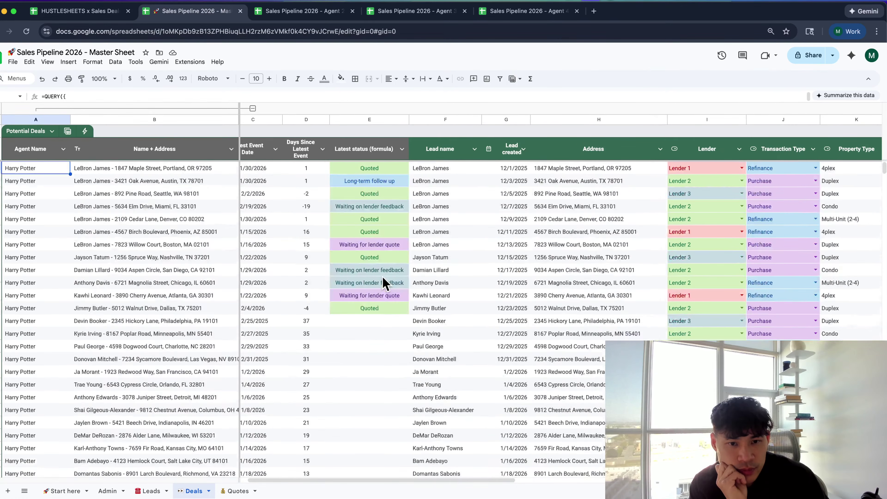
pyautogui.doubleClick(35, 168)
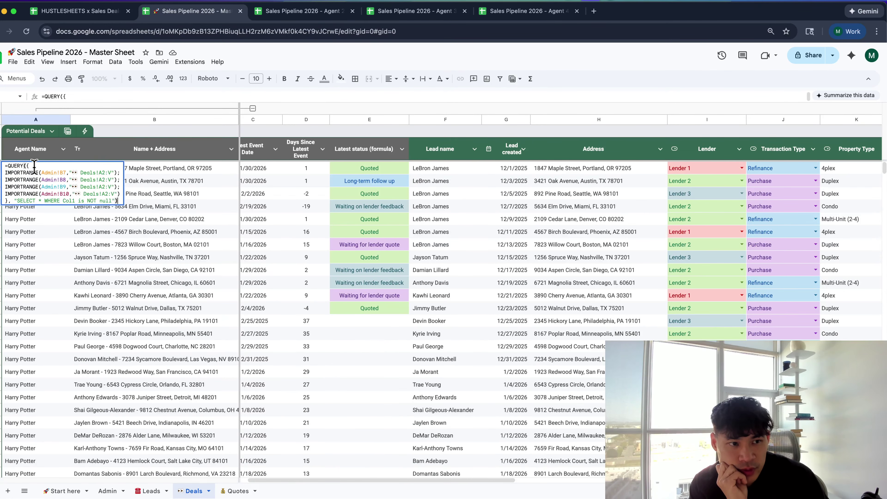
pyautogui.click(66, 233)
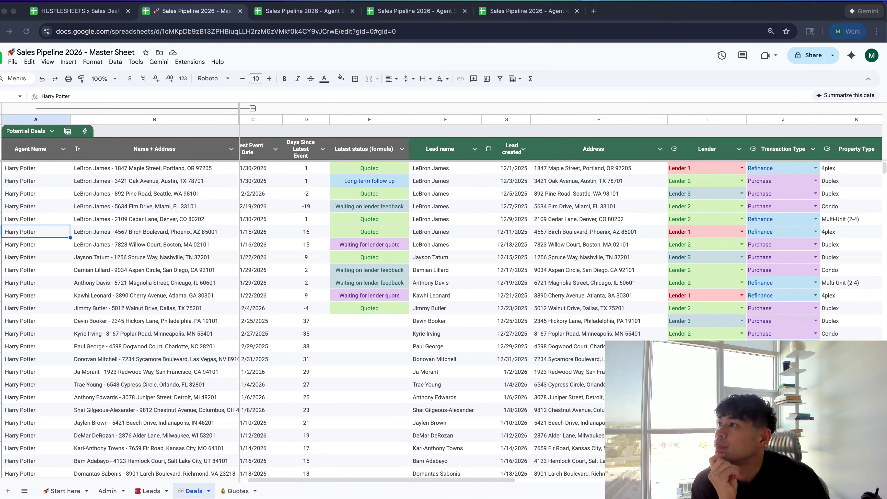
pyautogui.click(465, 296)
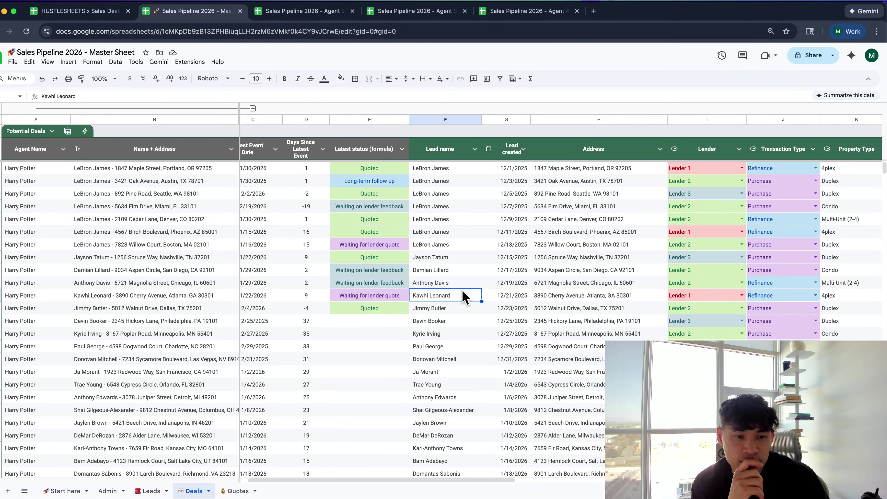
pyautogui.hscroll(-2, 345, 235)
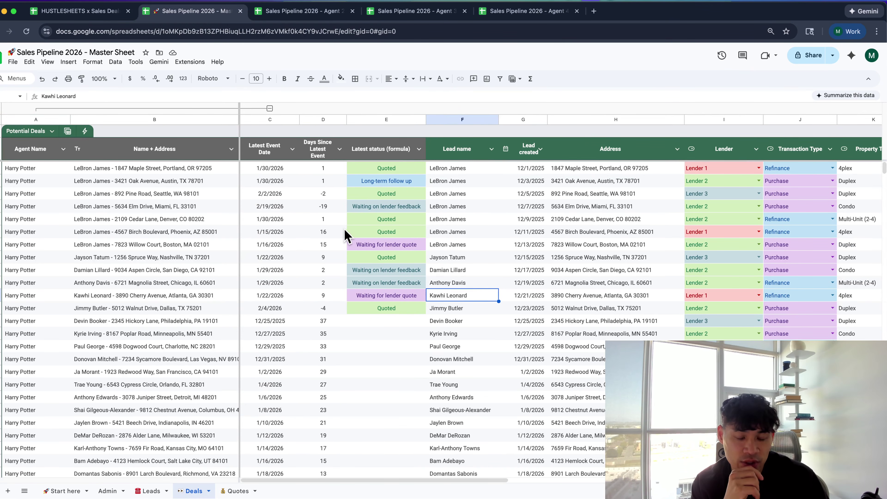
# Reopen the A1 QUERY/IMPORTRANGE formula in the in-cell editor and place the cursor in its IMPORTRANGE lines
pyautogui.click(52, 169)
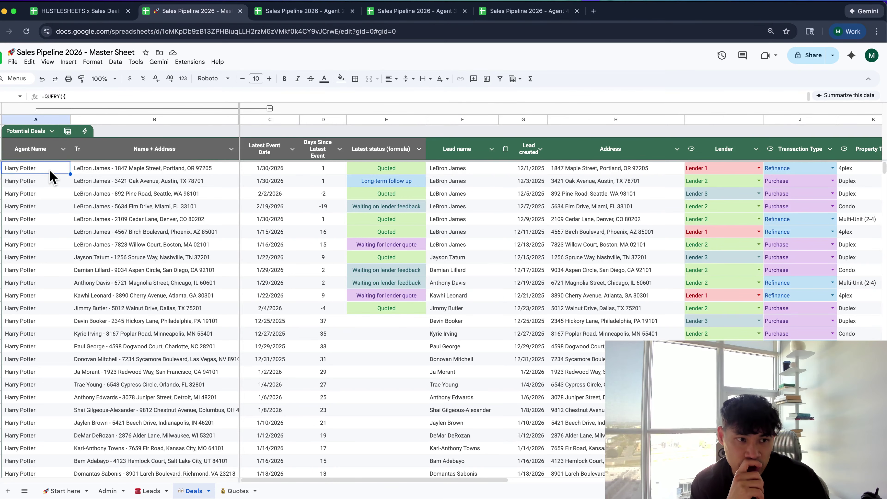
pyautogui.doubleClick(50, 171)
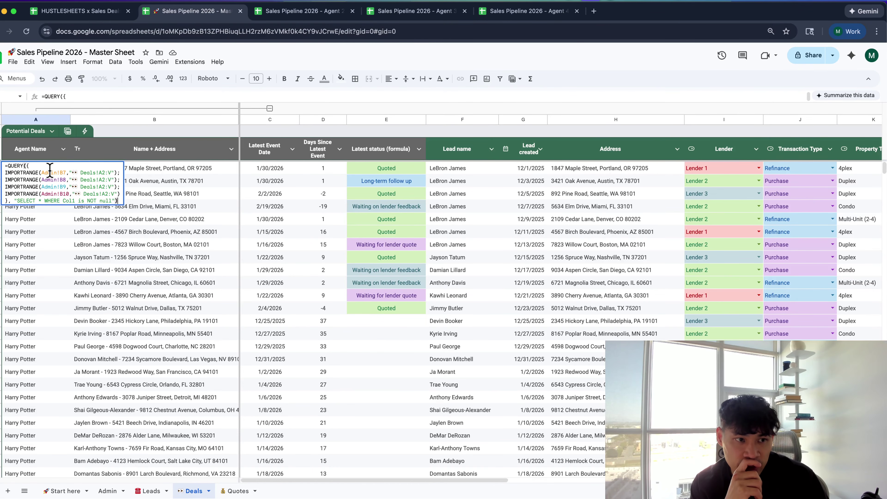
pyautogui.click(224, 236)
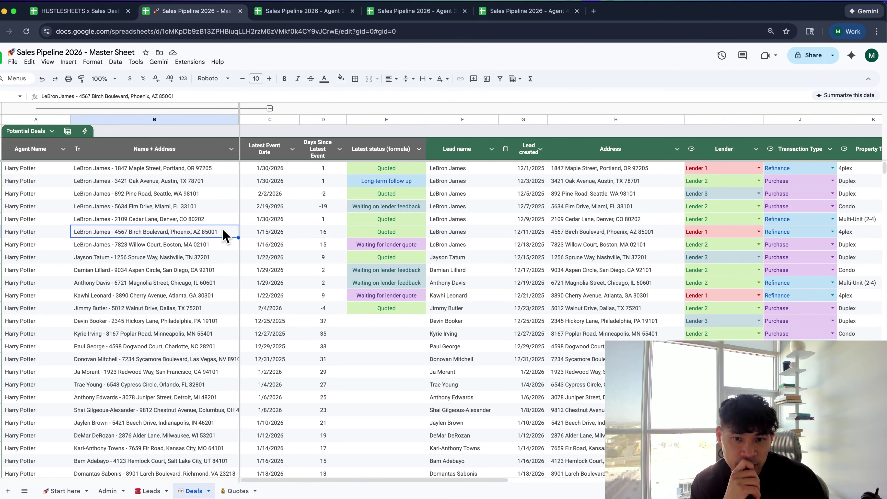
pyautogui.scroll(-15, 223, 236)
pyautogui.scroll(10, 225, 236)
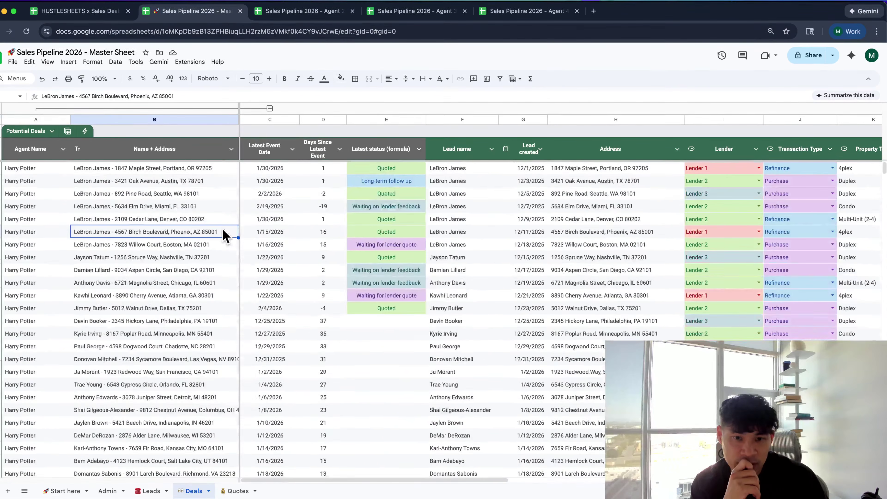
pyautogui.click(52, 170)
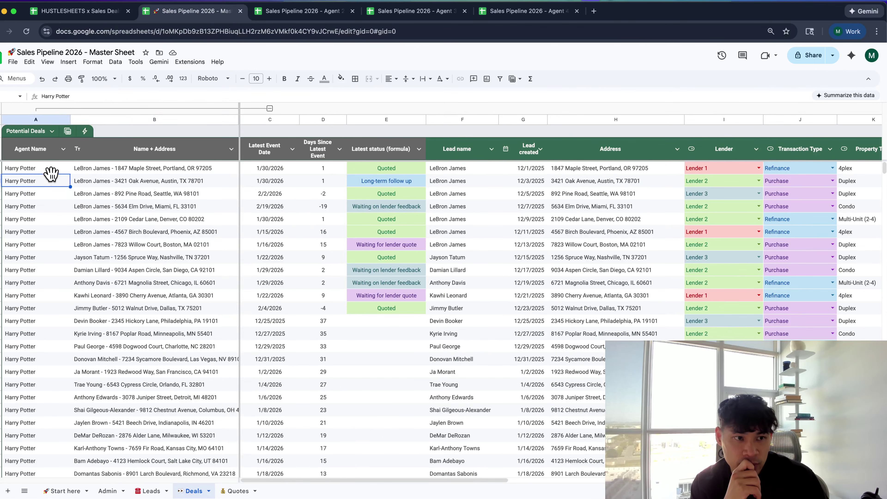
pyautogui.doubleClick(49, 169)
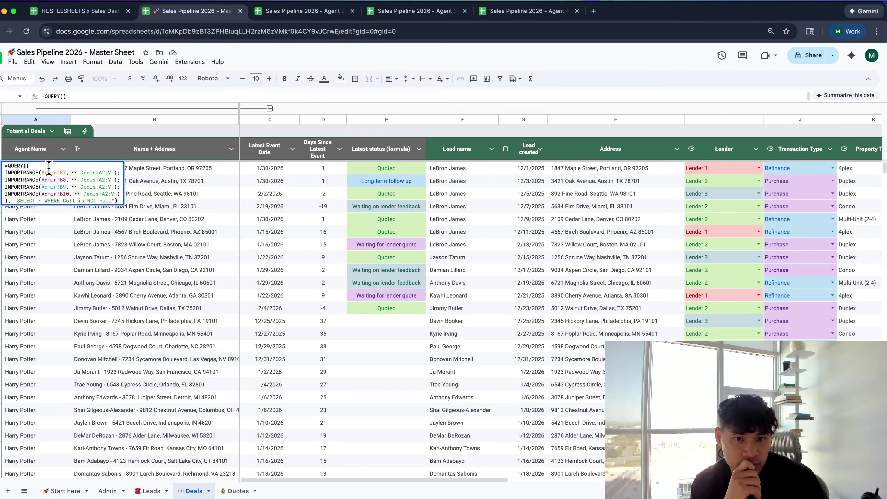
pyautogui.click(32, 172)
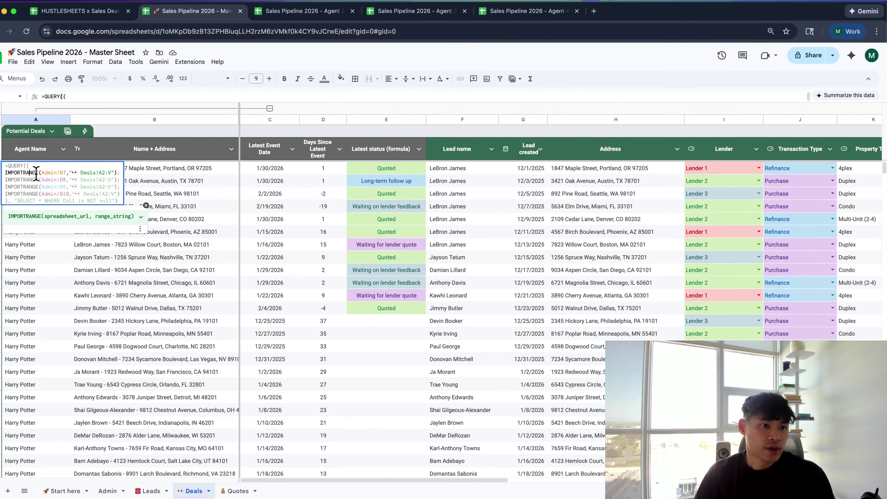
# Append 'ORDER BY Col5' to the Deals QUERY and commit it
pyautogui.click(106, 203)
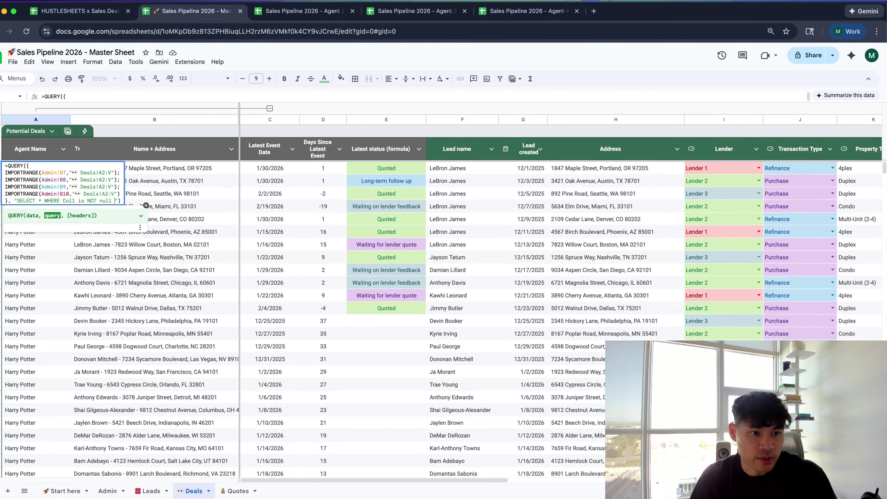
pyautogui.write('ORDER BY ')
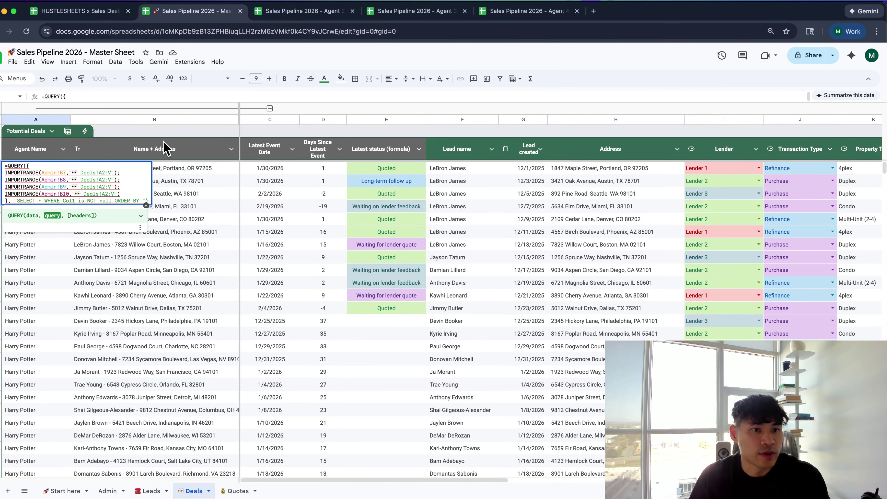
pyautogui.write('Col')
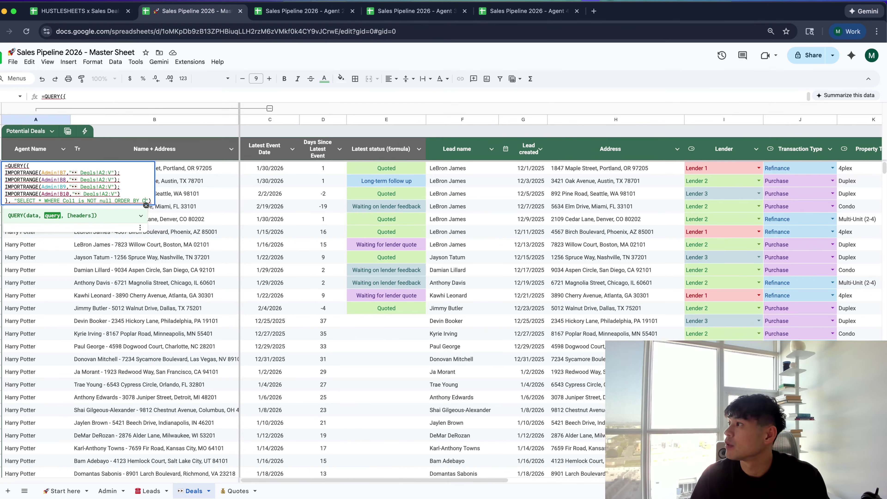
pyautogui.write('5')
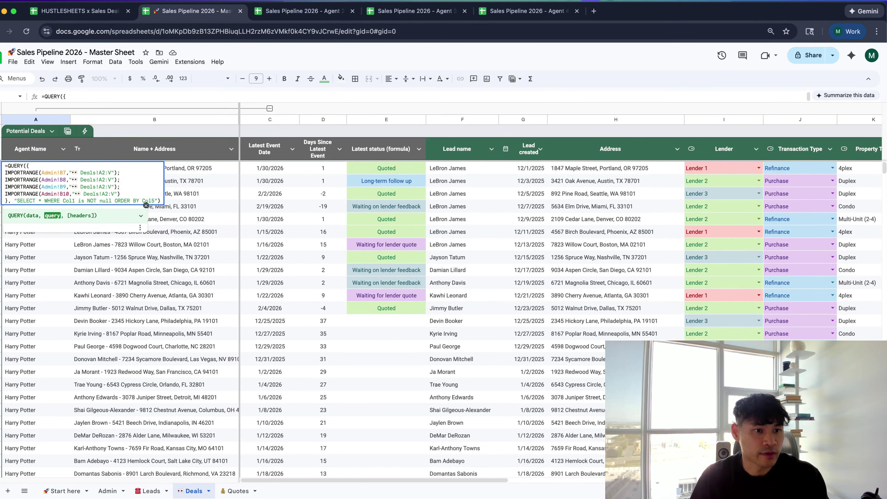
pyautogui.press('Return')
pyautogui.press('Up')
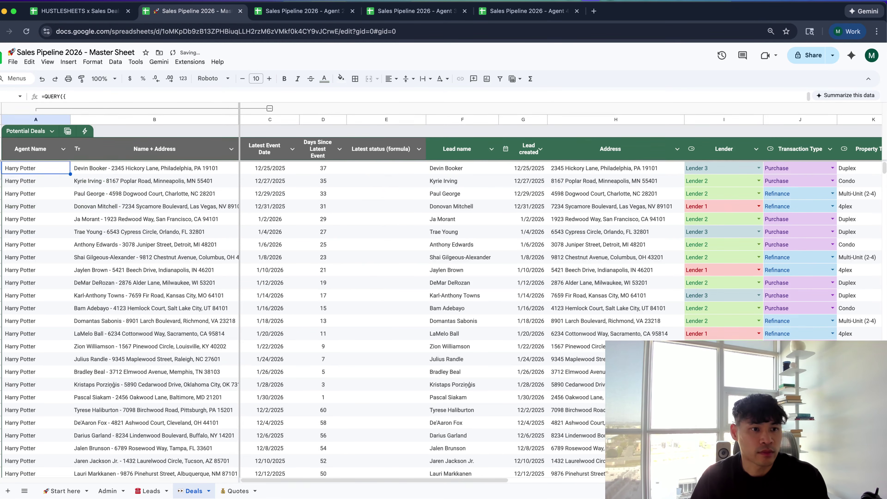
pyautogui.press('Return')
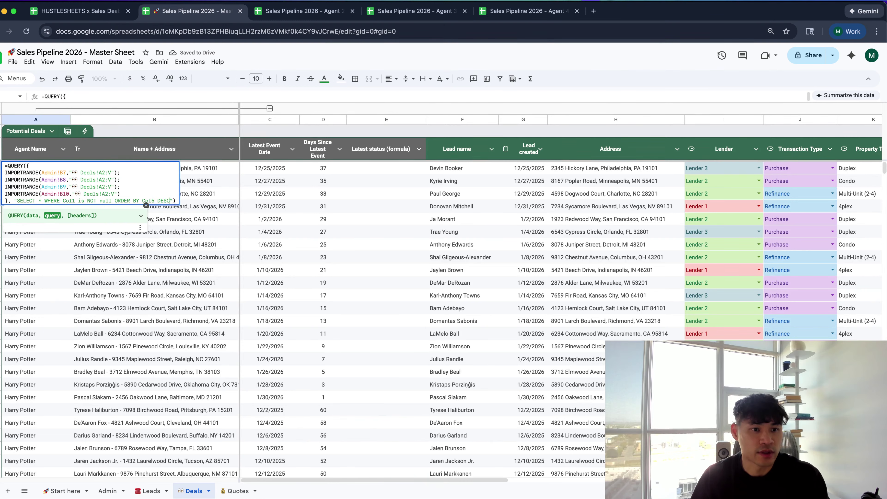
pyautogui.press('Return')
pyautogui.scroll(-10, 469, 214)
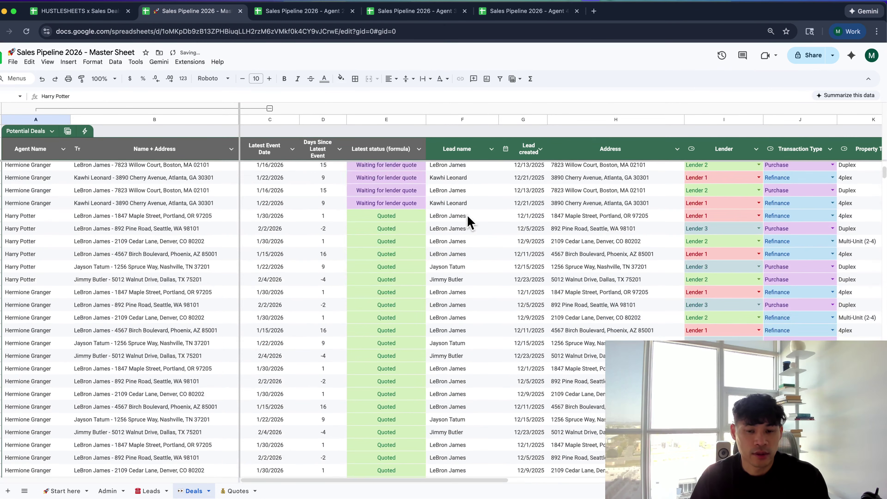
pyautogui.scroll(2, 470, 221)
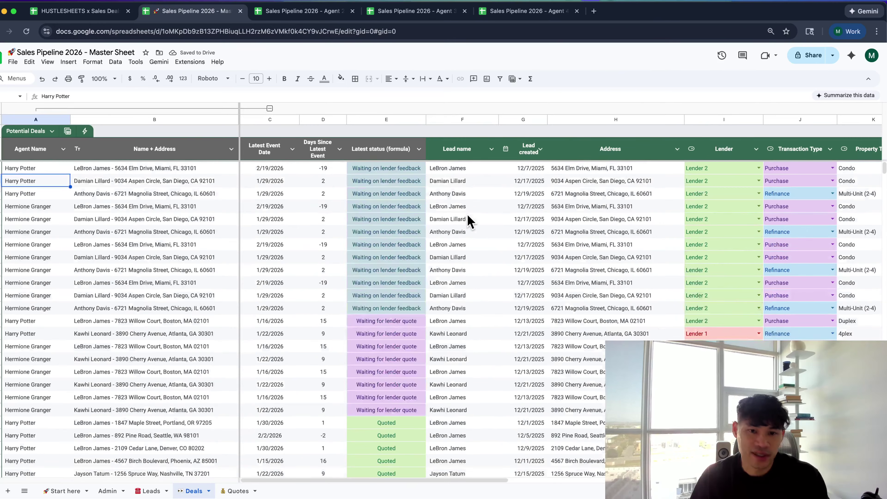
# Change the sort clause to 'ORDER BY Col5 DESC, Col3 DESC' and commit
pyautogui.hotkey('ctrl', 'Up')
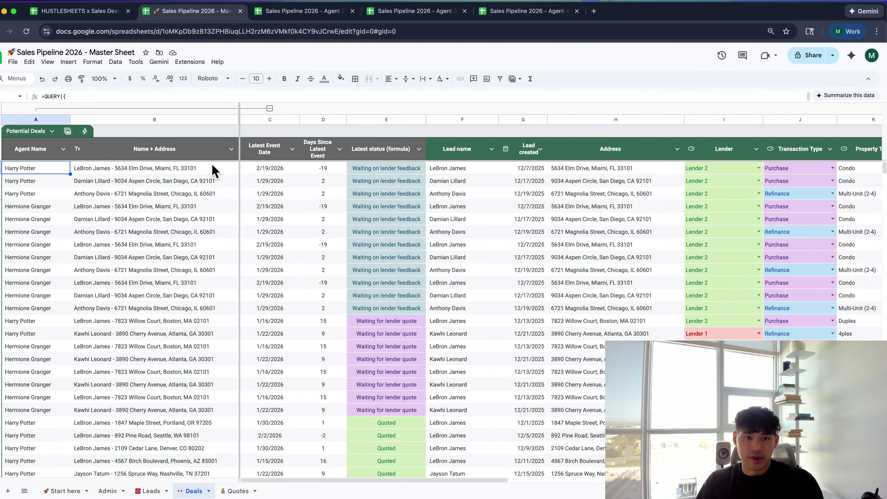
pyautogui.press('Return')
pyautogui.click(145, 201)
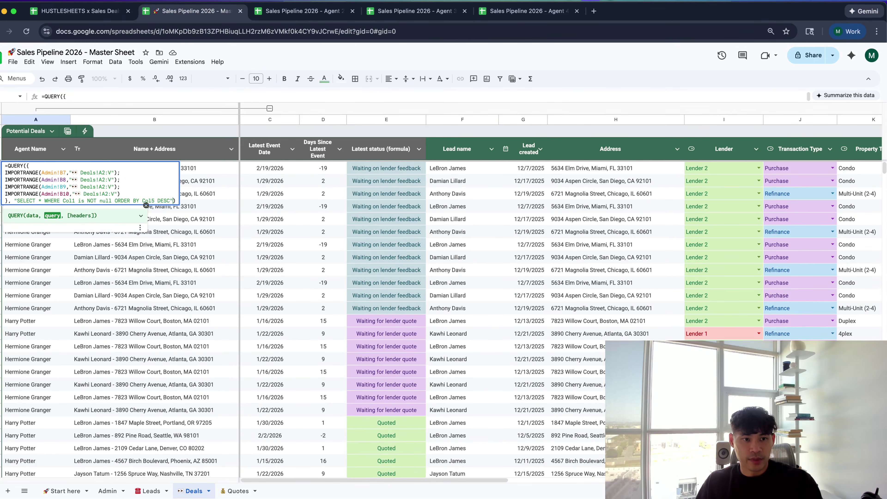
pyautogui.write('DESC')
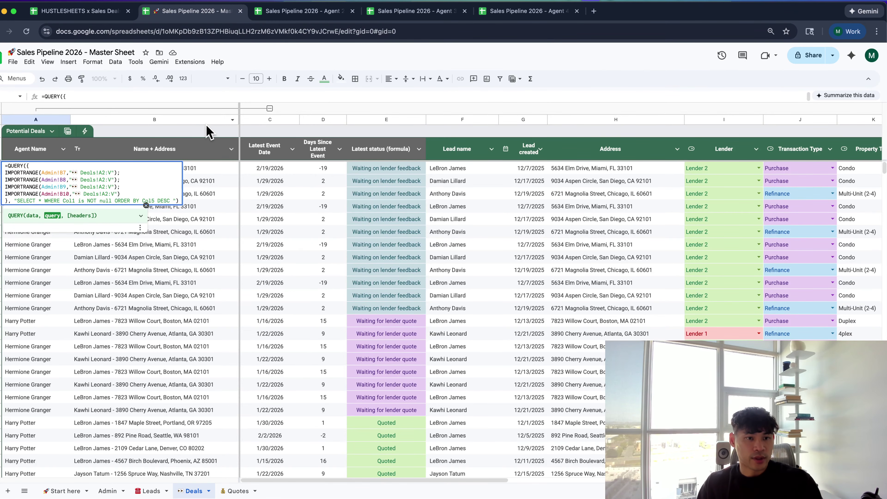
pyautogui.press('BackSpace')
pyautogui.write(', C')
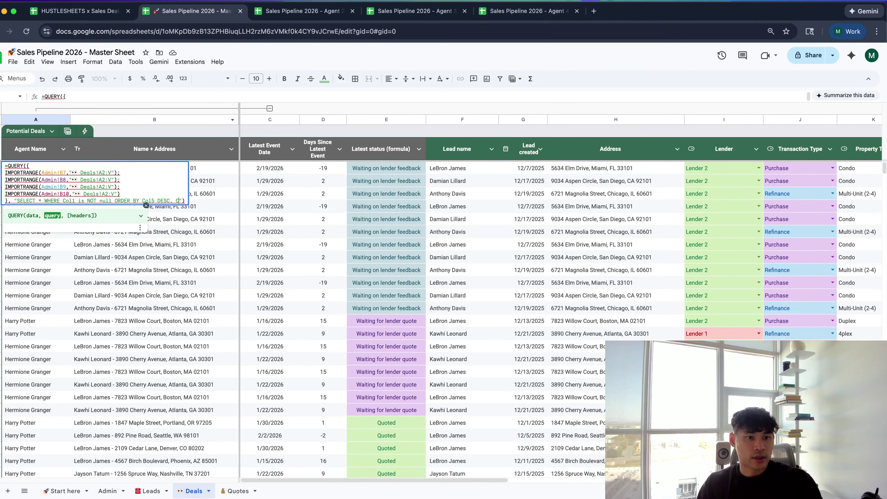
pyautogui.write('ol')
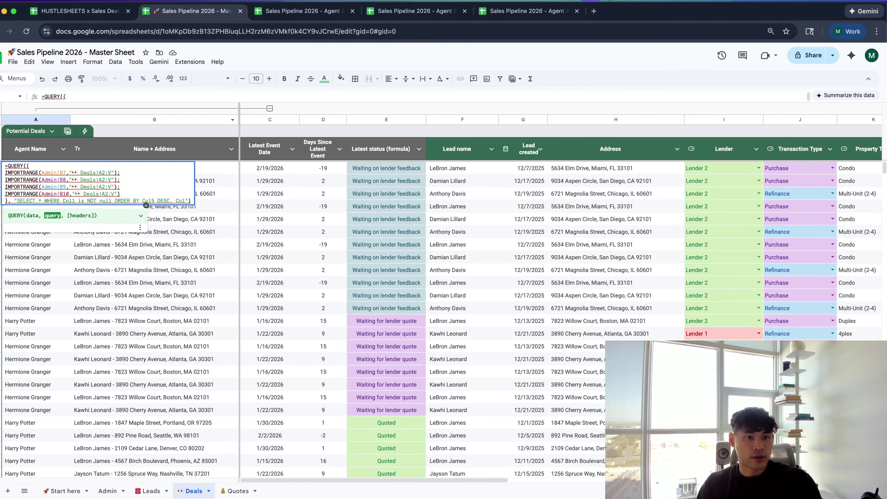
pyautogui.write('3')
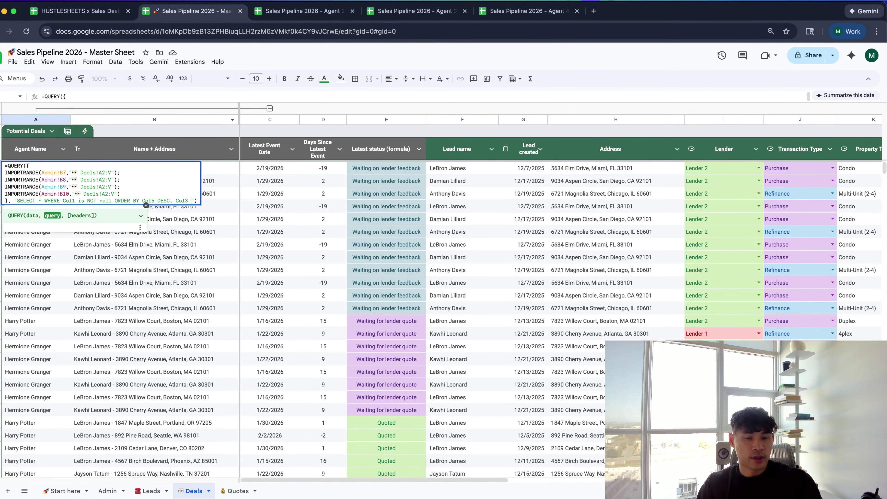
pyautogui.write(' DESC')
pyautogui.press('Return')
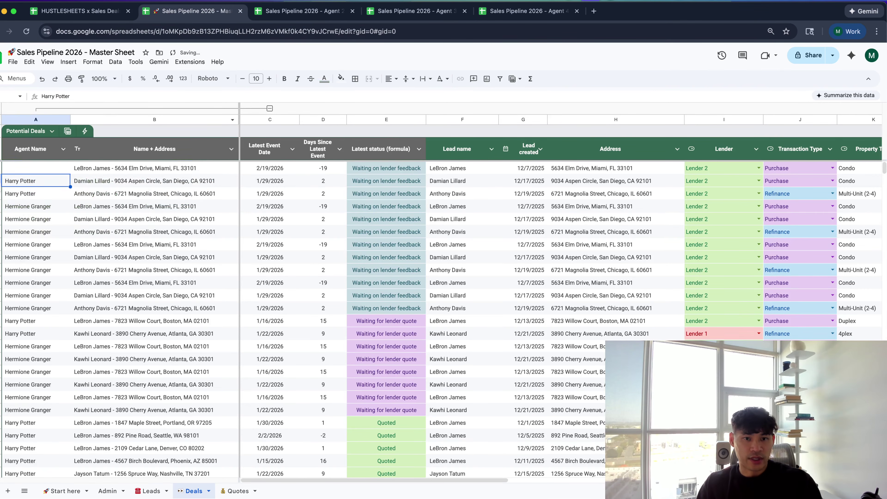
# Check several days-since-event values further down the Deals rows
pyautogui.scroll(-3, 318, 224)
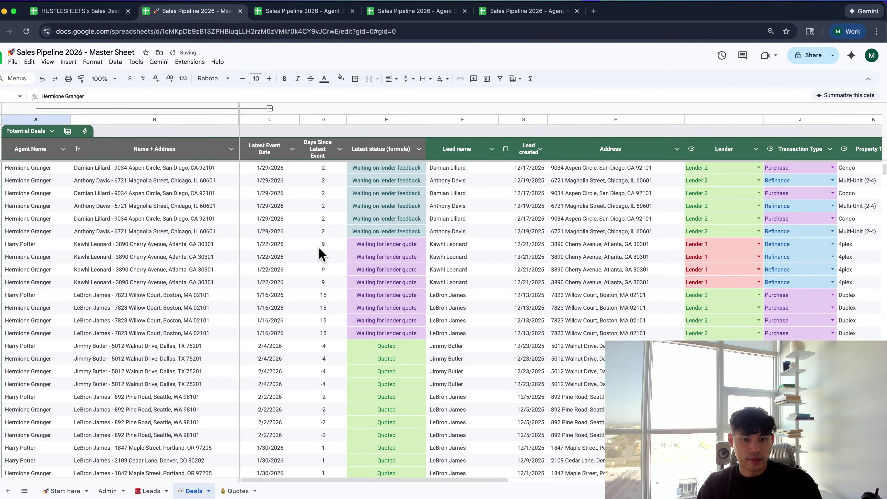
pyautogui.click(320, 245)
pyautogui.click(316, 296)
pyautogui.scroll(-5, 316, 297)
pyautogui.click(315, 297)
pyautogui.scroll(-10, 313, 299)
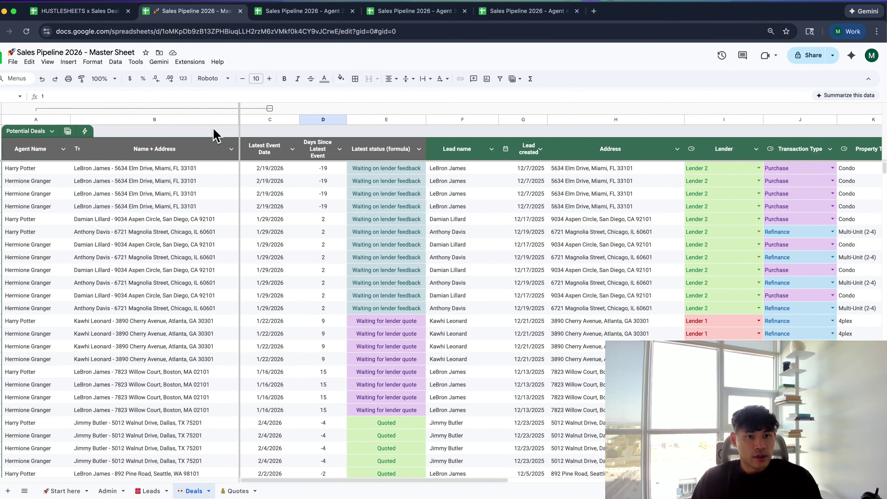
# Hide the Name + Address column (column B)
pyautogui.click(204, 120)
pyautogui.rightClick(203, 119)
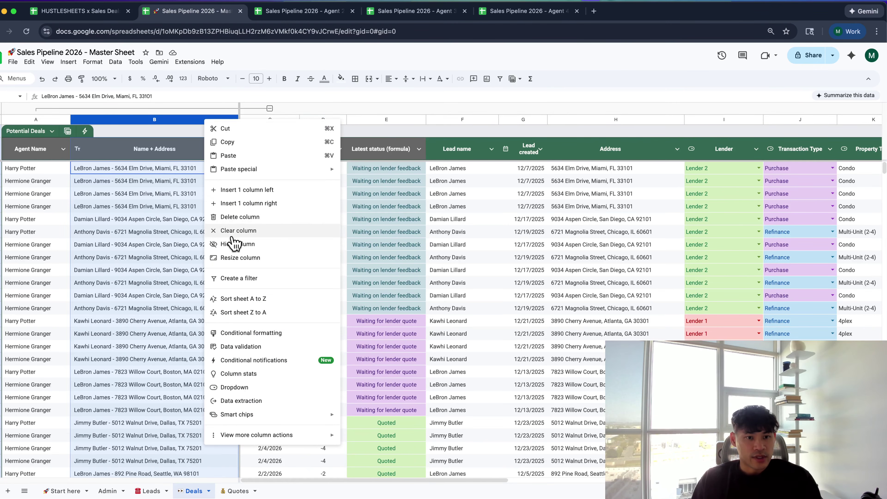
pyautogui.click(233, 244)
# Scroll through the sorted deals to review the status blocks
pyautogui.click(123, 206)
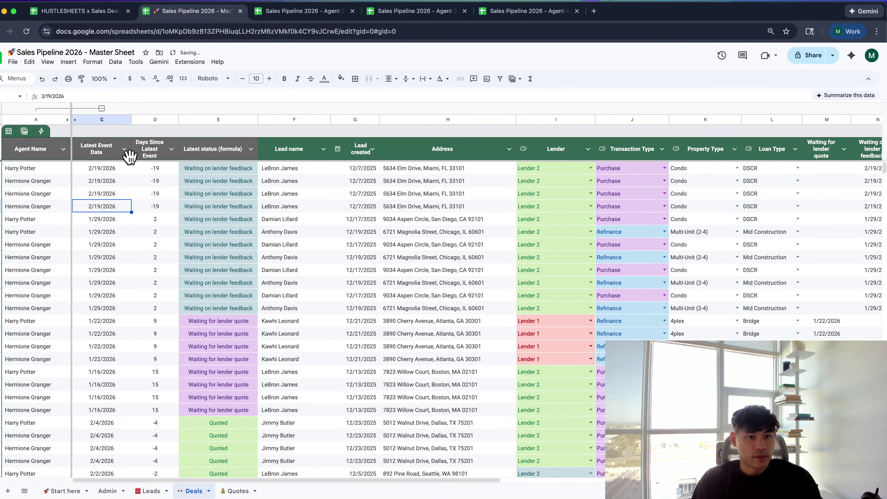
pyautogui.scroll(-2, 155, 202)
pyautogui.scroll(-15, 155, 202)
pyautogui.scroll(3, 153, 164)
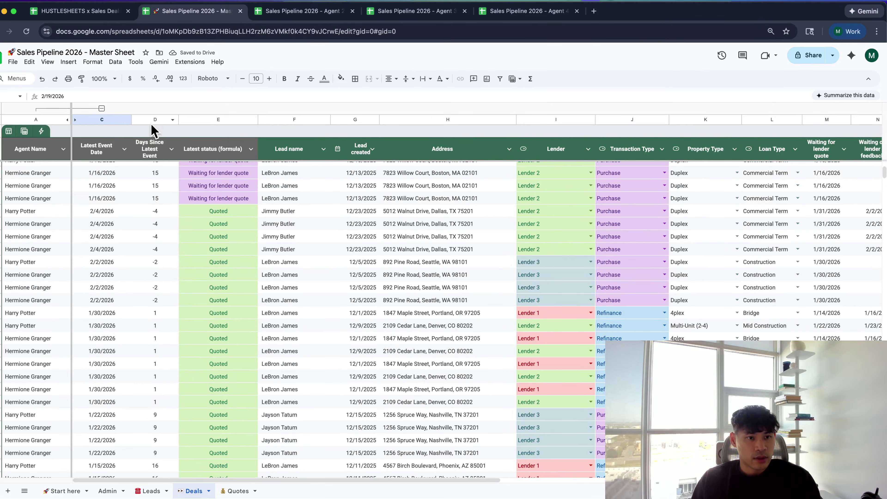
pyautogui.scroll(10, 171, 185)
pyautogui.hscroll(2, 171, 185)
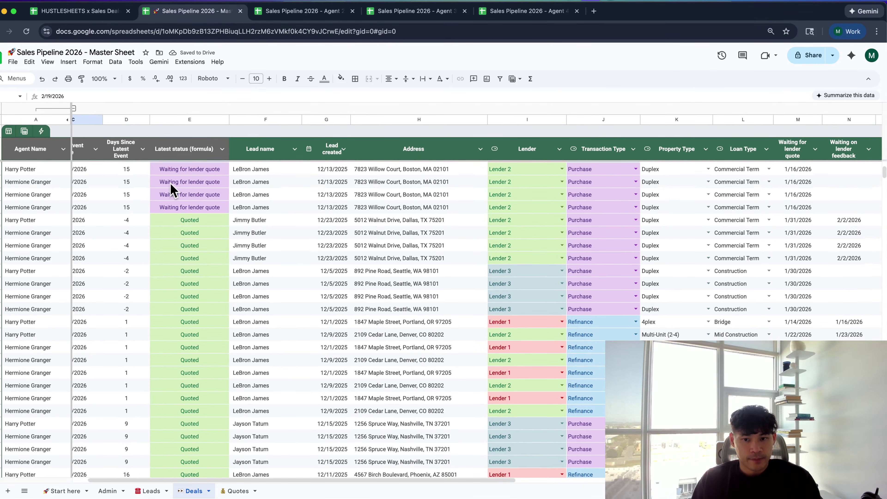
pyautogui.hscroll(-2, 171, 191)
pyautogui.scroll(-15, 171, 191)
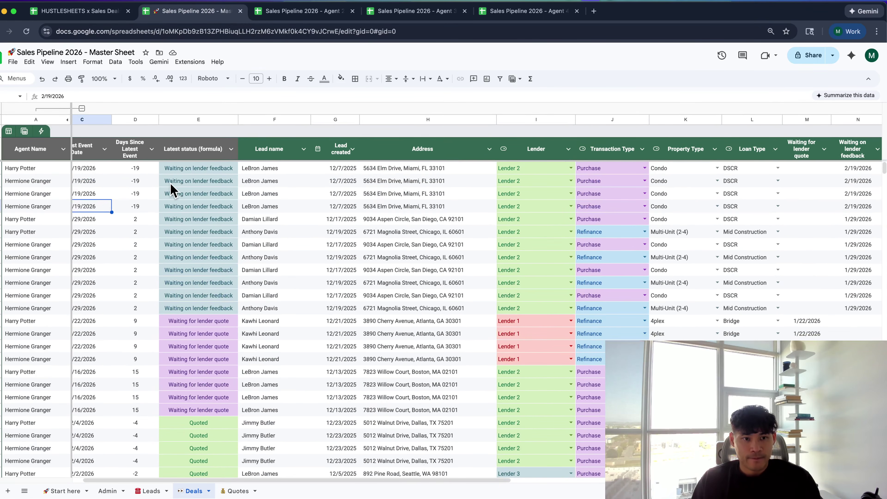
pyautogui.scroll(-15, 171, 184)
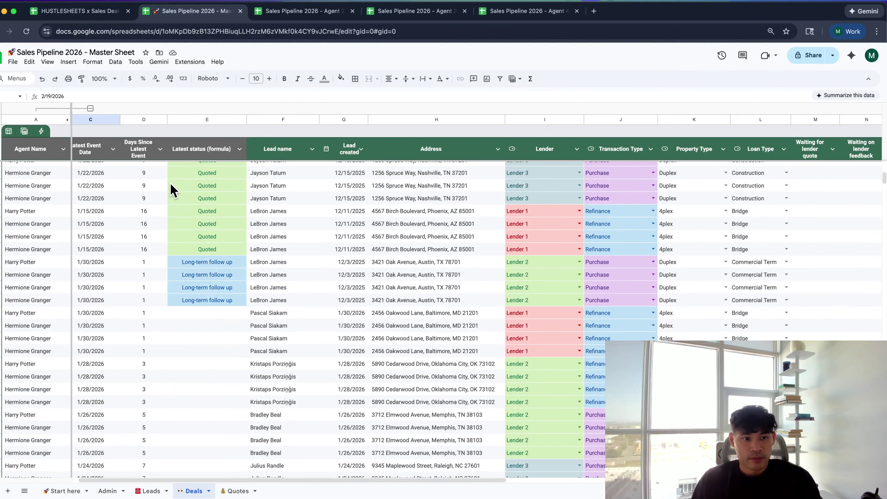
pyautogui.scroll(18, 171, 184)
pyautogui.hscroll(-2, 171, 185)
pyautogui.scroll(3, 173, 192)
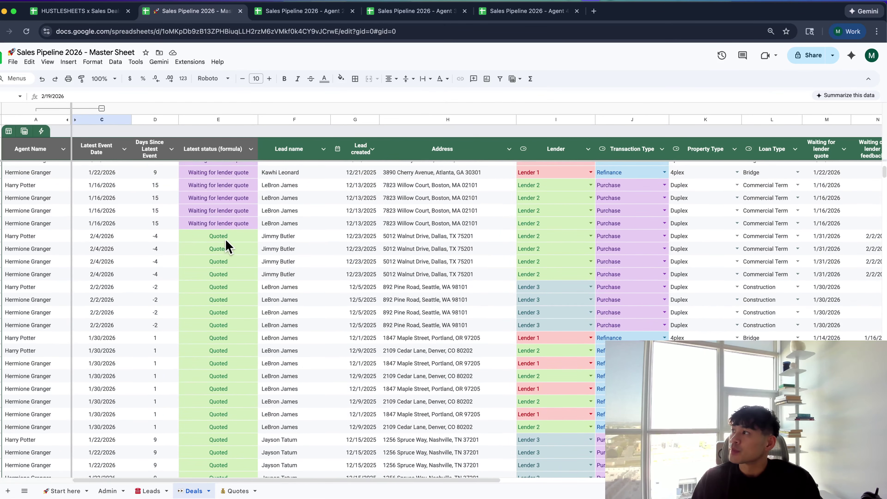
# Check a Quoted row showing 15 days since event, then return to the top formula cell
pyautogui.click(245, 241)
pyautogui.click(147, 212)
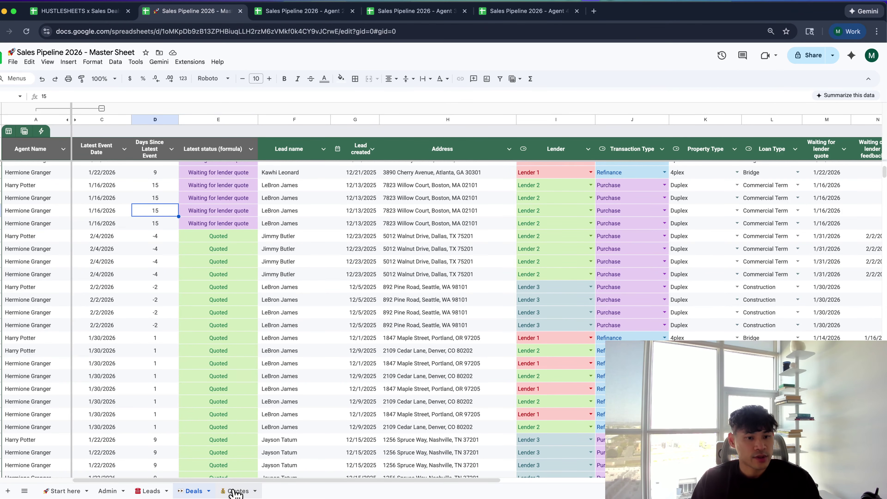
pyautogui.click(32, 173)
# Copy the full QUERY formula from the Deals sheet
pyautogui.press('super+Up')
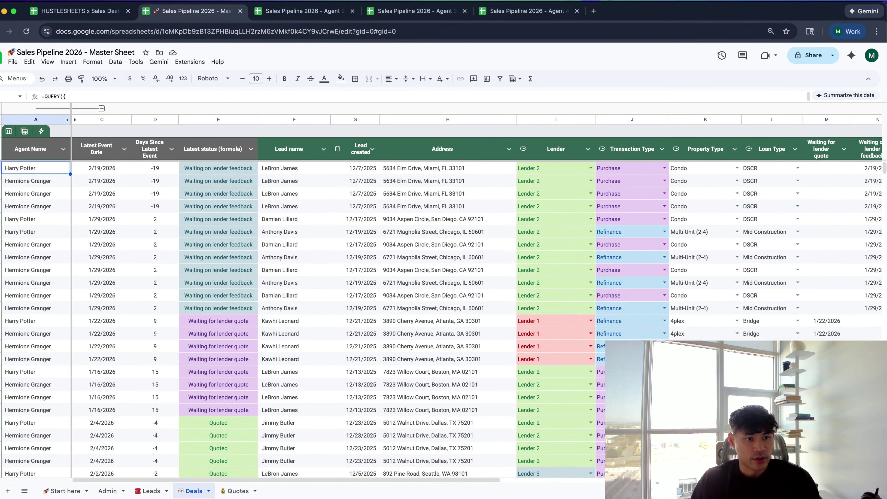
pyautogui.press('Return')
pyautogui.press('super+a')
pyautogui.hotkey('ctrl', 'c')
pyautogui.press('Escape')
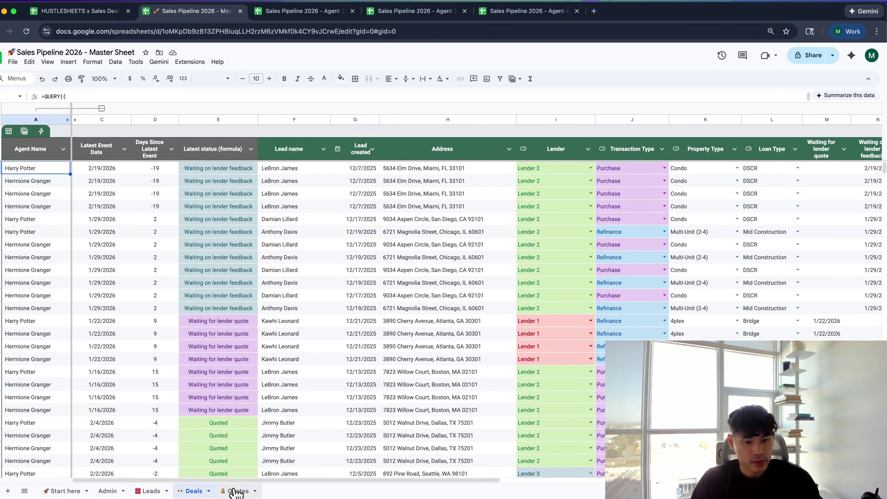
# Clear the old Quotes data rows and paste the QUERY formula into the first data cell
pyautogui.click(235, 491)
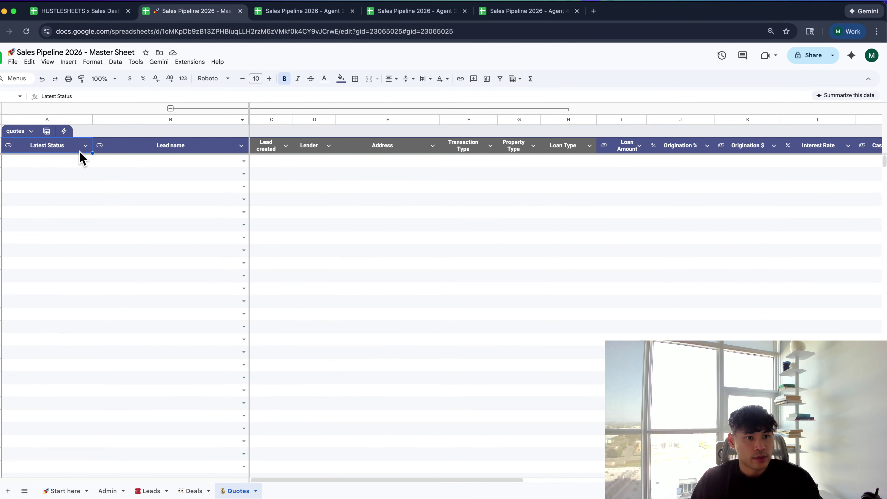
pyautogui.click(71, 162)
pyautogui.hotkey('shift', 'space')
pyautogui.hotkey('ctrl', 'shift', 'Down')
pyautogui.press('Delete')
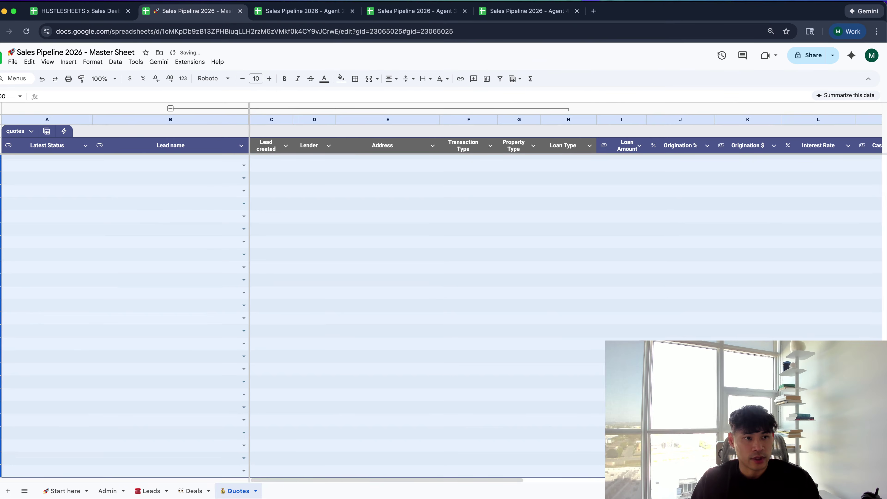
pyautogui.press('Down')
pyautogui.press('Up')
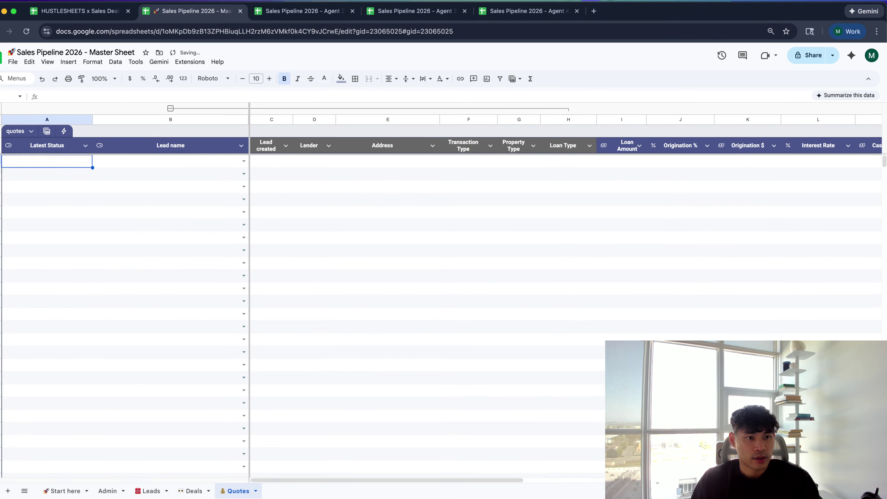
pyautogui.press('Return')
pyautogui.hotkey('ctrl', 'v')
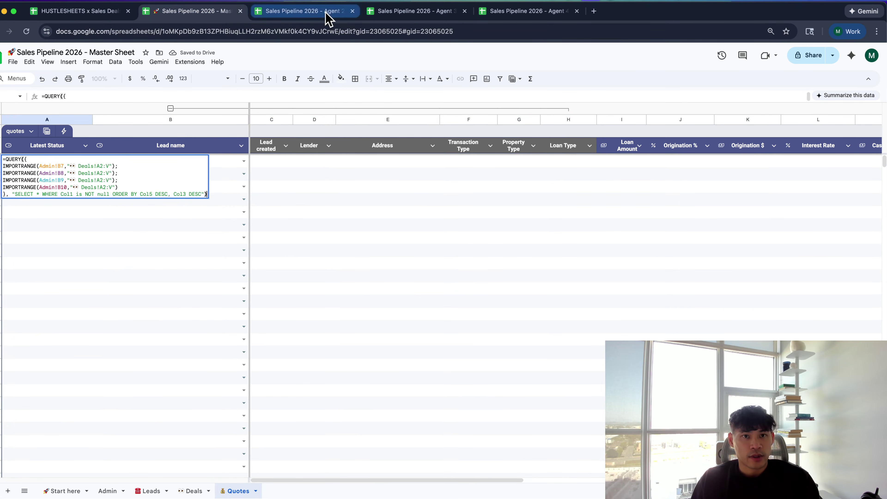
# Inspect the status formula on Agent 2's Quotes sheet, then return to the Master Sheet
pyautogui.click(327, 13)
pyautogui.click(195, 492)
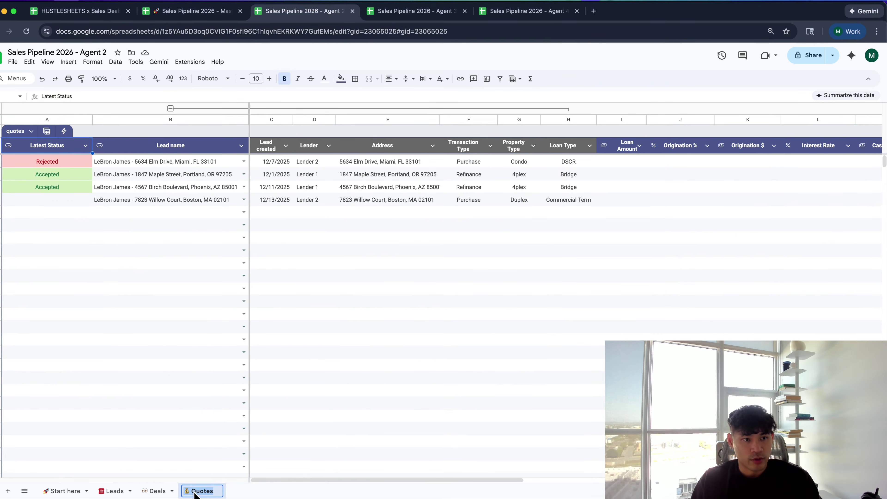
pyautogui.click(75, 199)
pyautogui.hscroll(5, 63, 141)
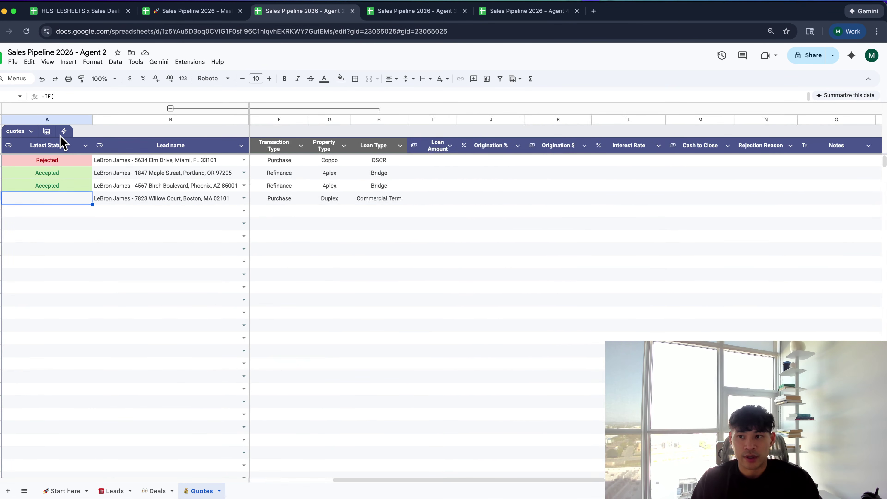
pyautogui.hscroll(-3, 62, 141)
pyautogui.hscroll(4, 63, 142)
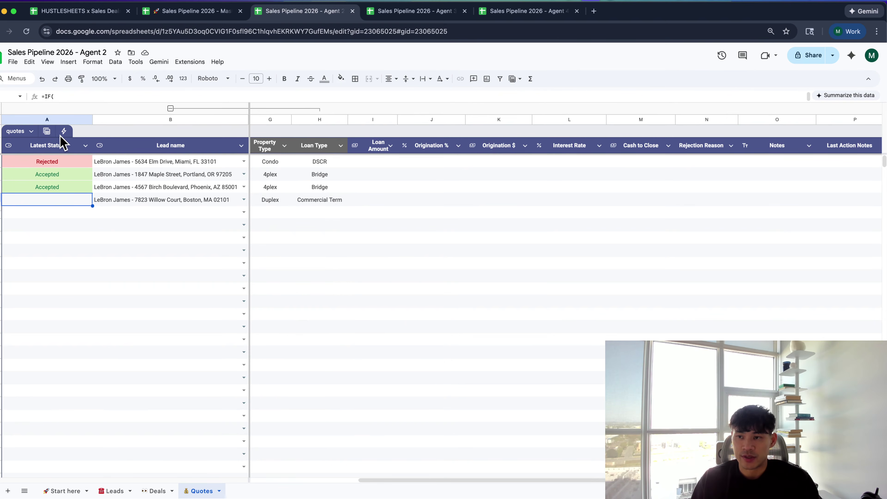
pyautogui.hotkey('ctrl', 'shift', 'Tab')
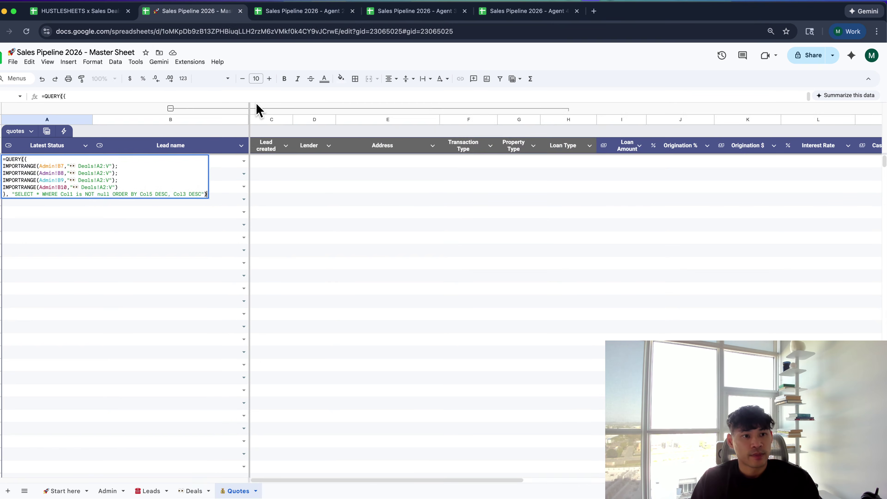
# Change the first import's range to 💰 Quotes!A2:P and copy that reference
pyautogui.click(52, 183)
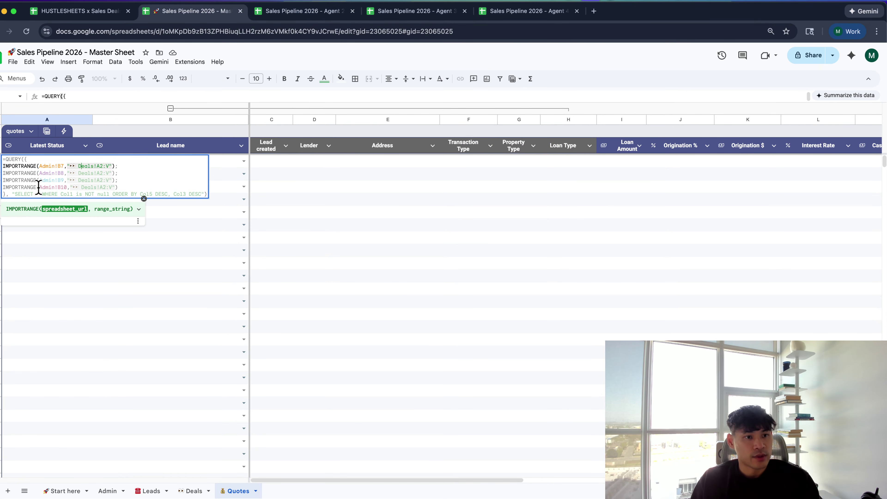
pyautogui.hotkey('alt', 'shift', 'Right')
pyautogui.hotkey('alt', 'shift', 'Right')
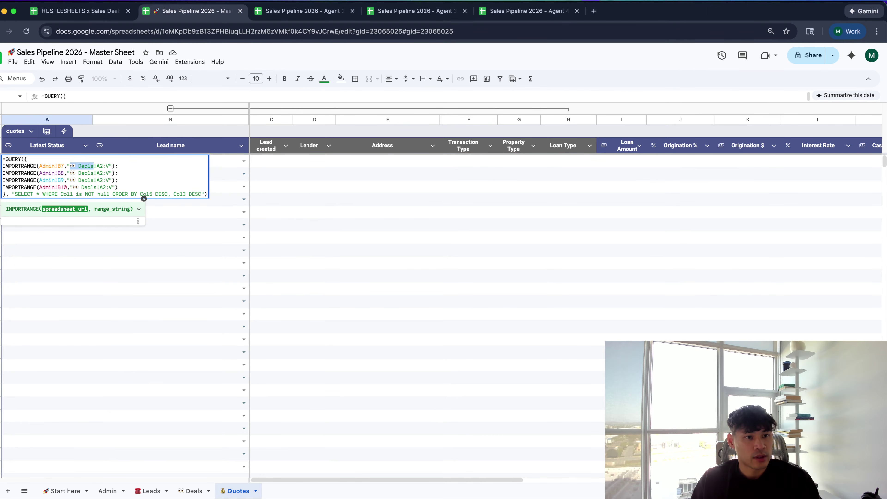
pyautogui.write('💰 Quotes')
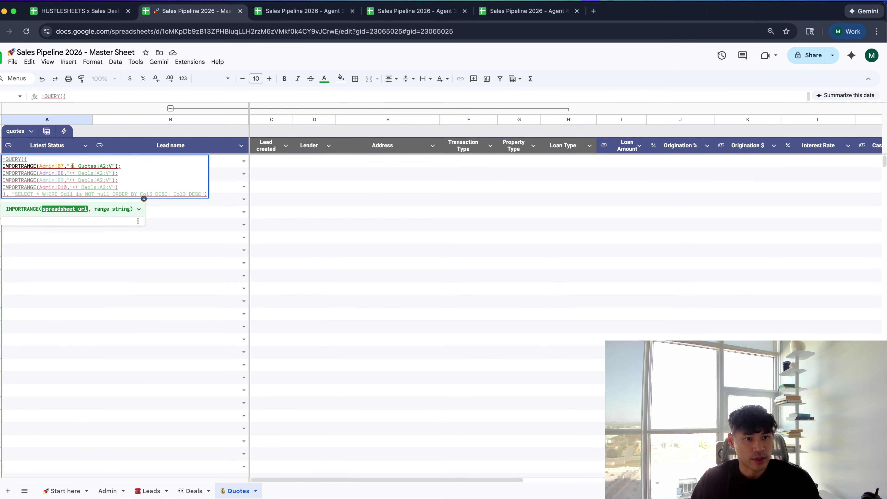
pyautogui.press('Delete')
pyautogui.write('P')
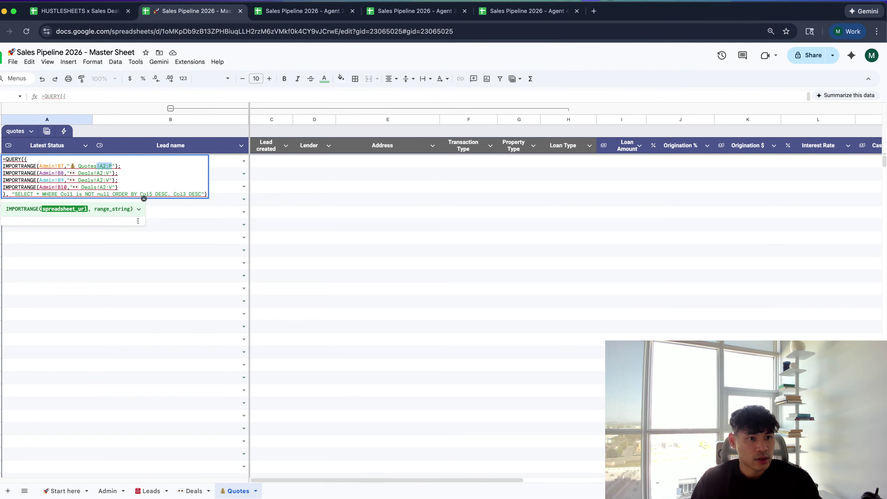
pyautogui.hotkey('alt', 'shift', 'Left')
pyautogui.hotkey('alt', 'shift', 'Left')
pyautogui.hotkey('ctrl', 'c')
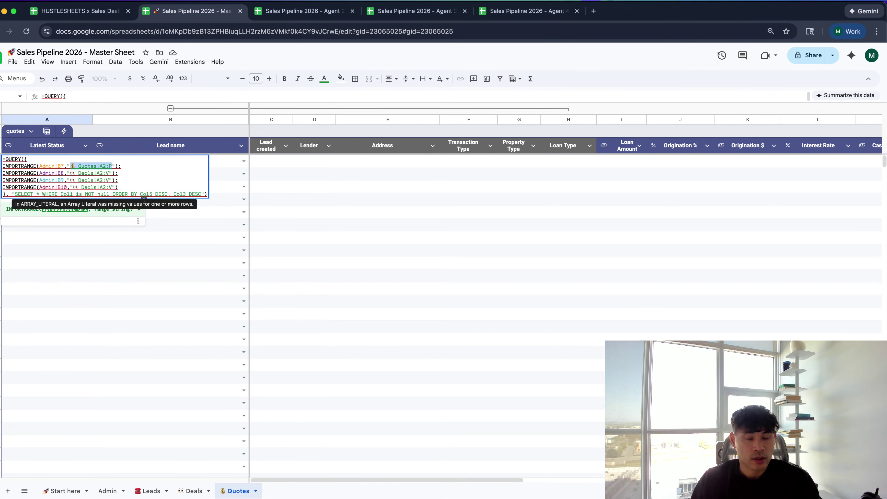
# Paste 💰 Quotes!A2:P over the Deals range on the other three import lines and commit
pyautogui.click(69, 173)
pyautogui.hotkey('alt', 'shift', 'Right')
pyautogui.hotkey('alt', 'shift', 'Right')
pyautogui.hotkey('shift', 'Right')
pyautogui.hotkey('shift', 'Right')
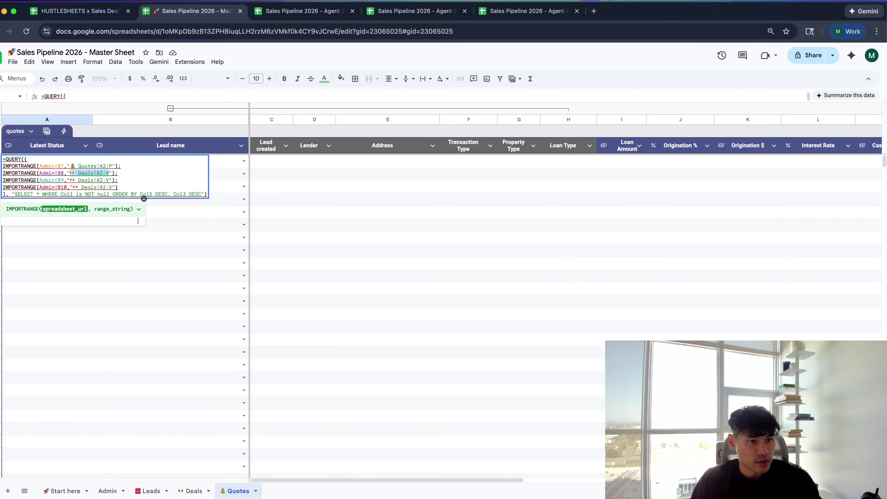
pyautogui.hotkey('ctrl', 'v')
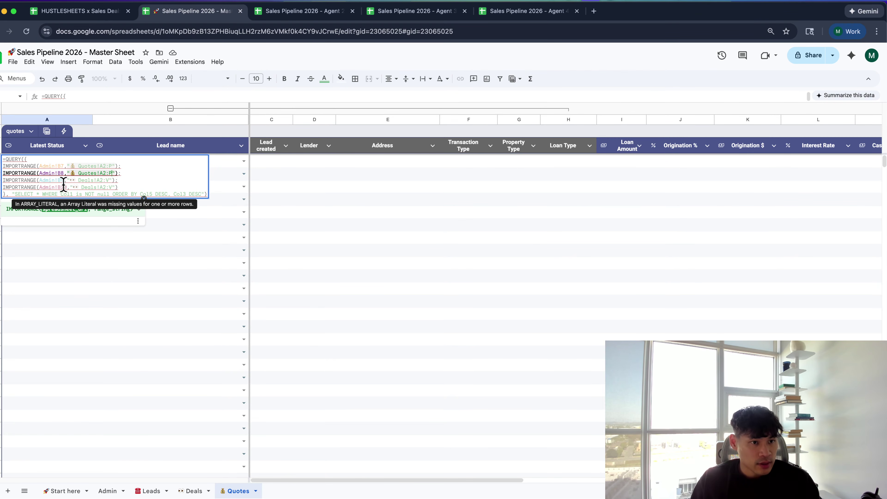
pyautogui.click(68, 180)
pyautogui.hotkey('alt', 'shift', 'Right')
pyautogui.hotkey('alt', 'shift', 'Right')
pyautogui.hotkey('shift', 'Right')
pyautogui.hotkey('shift', 'Right')
pyautogui.hotkey('shift', 'Right')
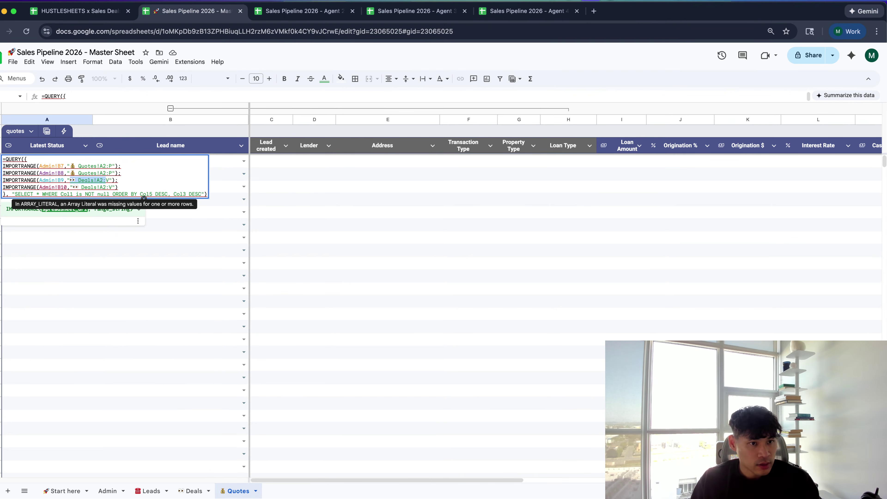
pyautogui.hotkey('ctrl', 'v')
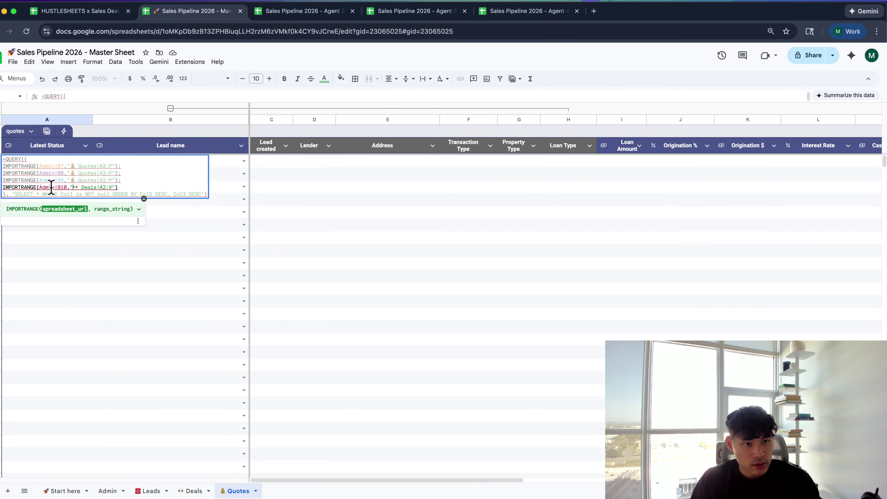
pyautogui.hotkey('alt', 'shift', 'Right')
pyautogui.hotkey('shift', 'Right')
pyautogui.hotkey('shift', 'Right')
pyautogui.hotkey('shift', 'Right')
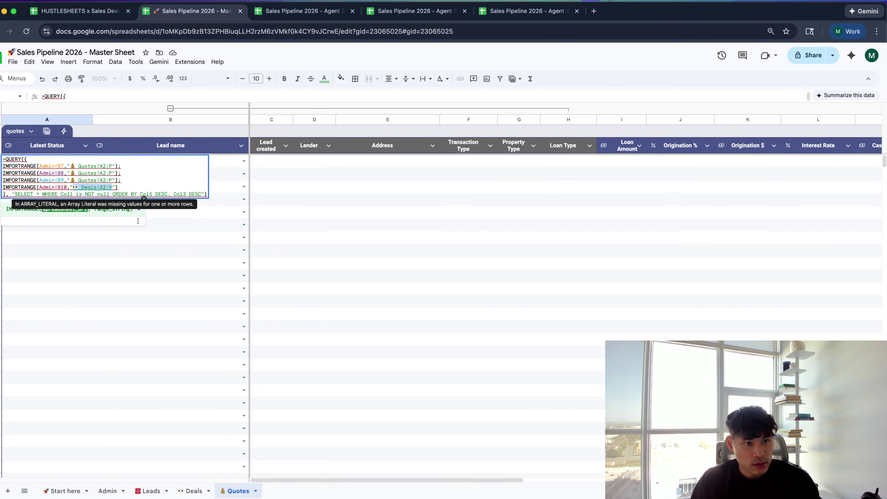
pyautogui.hotkey('ctrl', 'v')
pyautogui.press('Return')
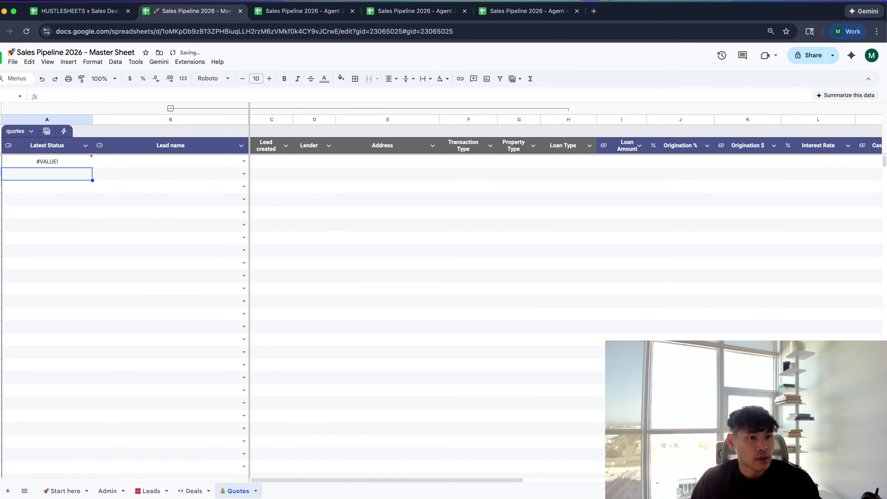
pyautogui.click(91, 254)
# Change the A2 formula's sort from ORDER BY Col1 DESC to ORDER BY Col1 ASC
pyautogui.hscroll(3, 91, 254)
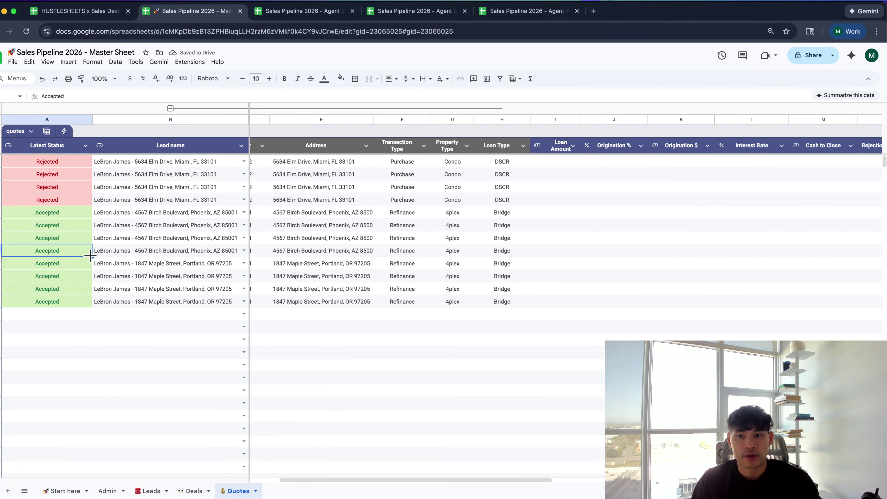
pyautogui.hscroll(-3, 90, 255)
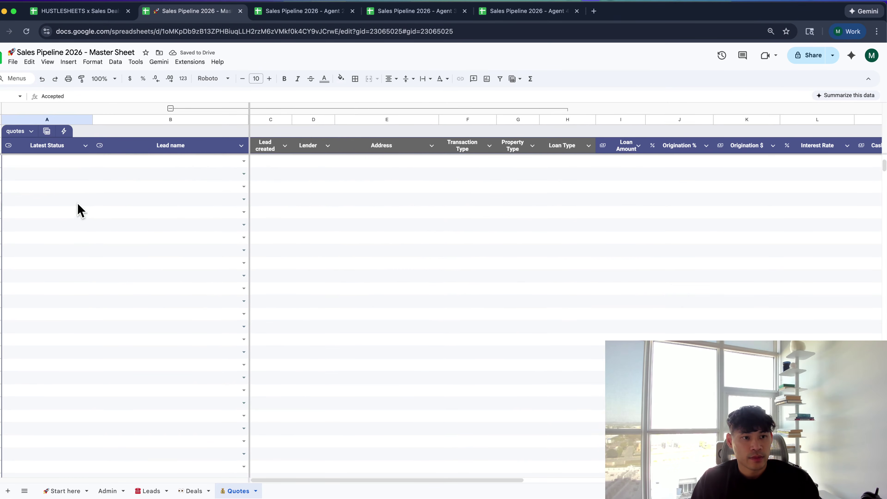
pyautogui.doubleClick(59, 144)
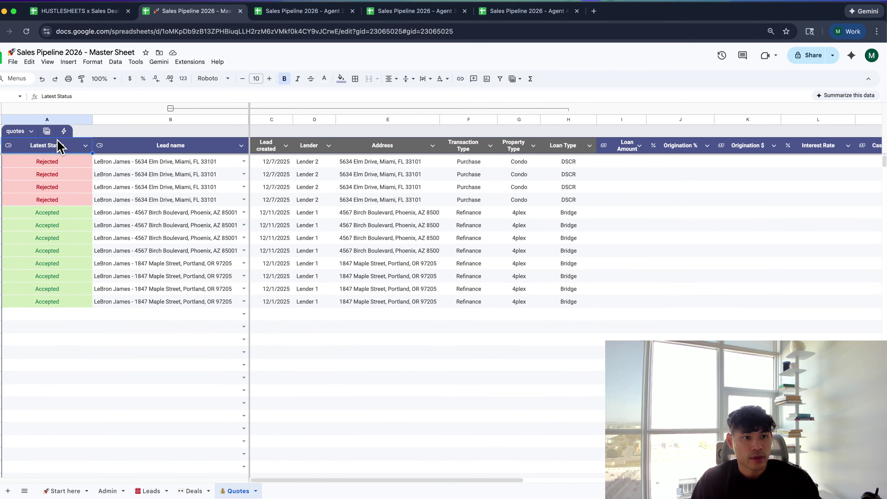
pyautogui.doubleClick(60, 162)
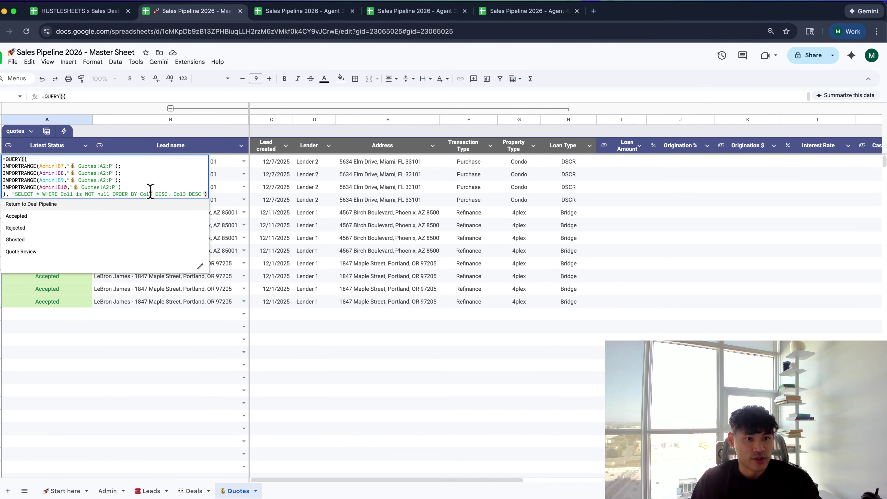
pyautogui.click(144, 198)
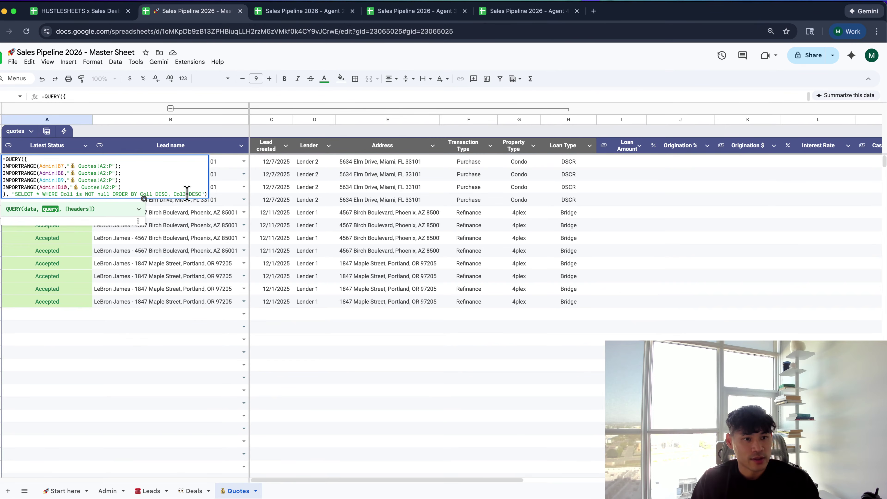
pyautogui.press('Return')
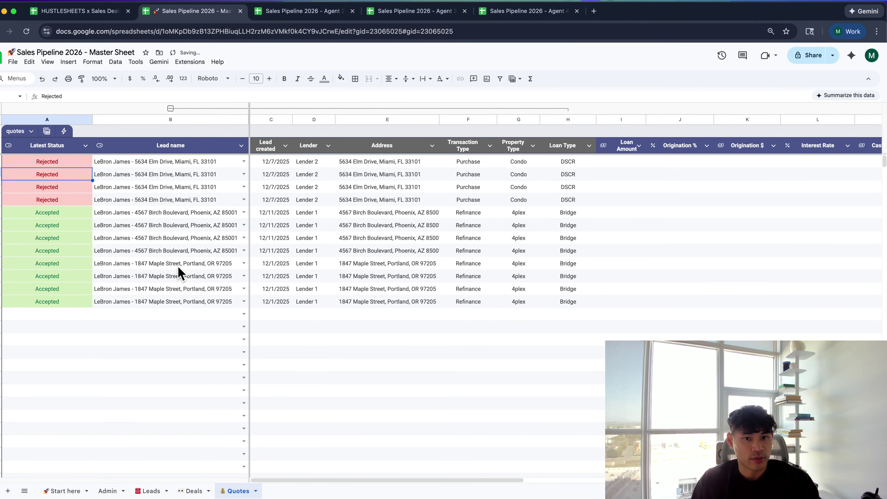
pyautogui.doubleClick(44, 146)
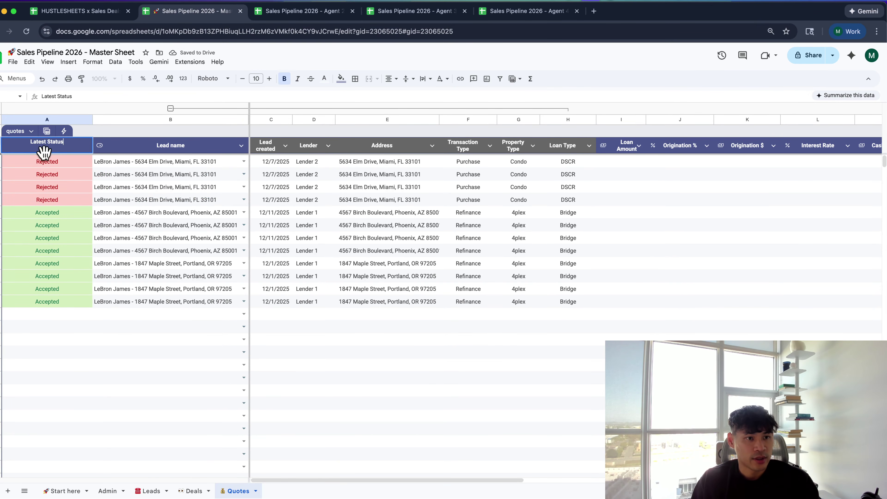
pyautogui.doubleClick(47, 164)
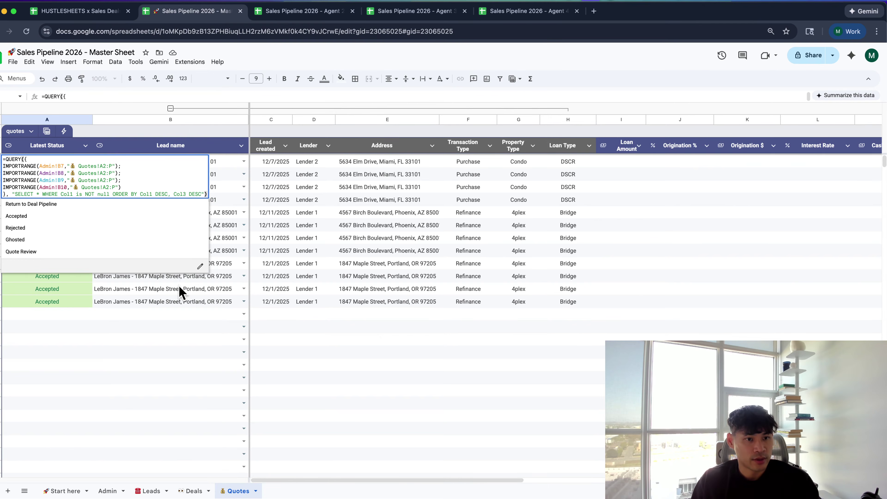
pyautogui.doubleClick(160, 193)
pyautogui.write('ASC')
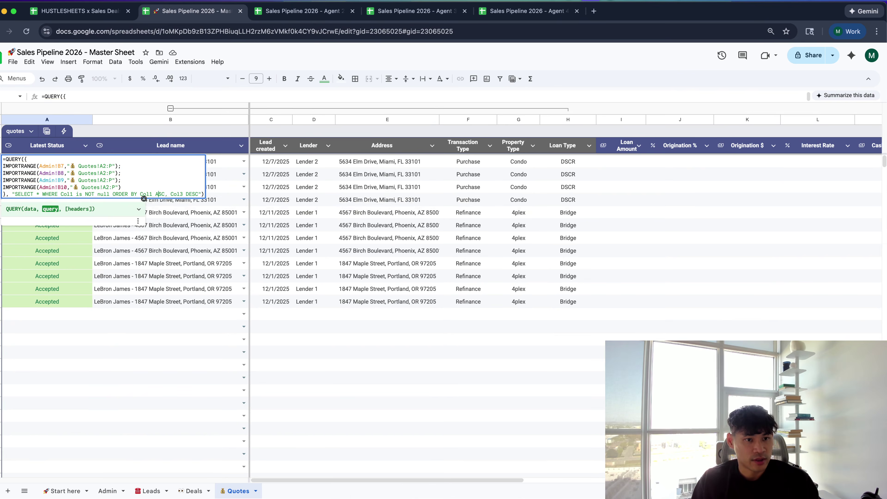
pyautogui.press('Return')
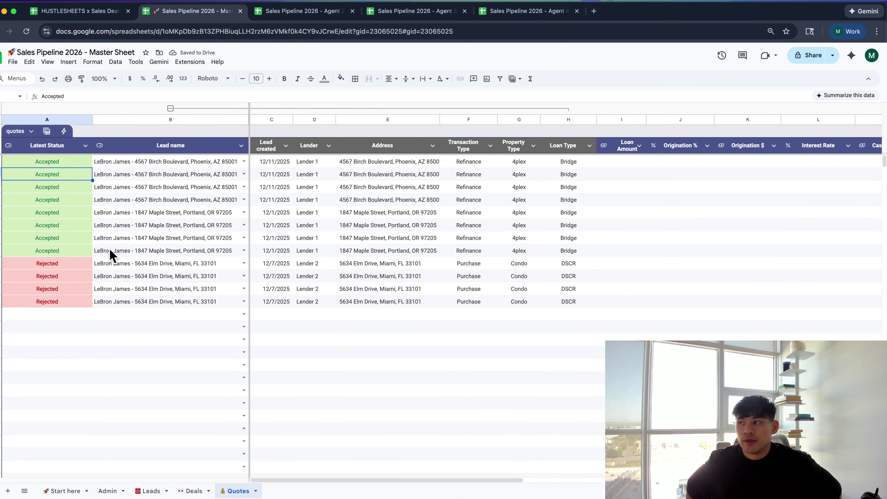
# Review the sorted quote rows, including Lender 2 entries, and the empty rows below them
pyautogui.click(317, 292)
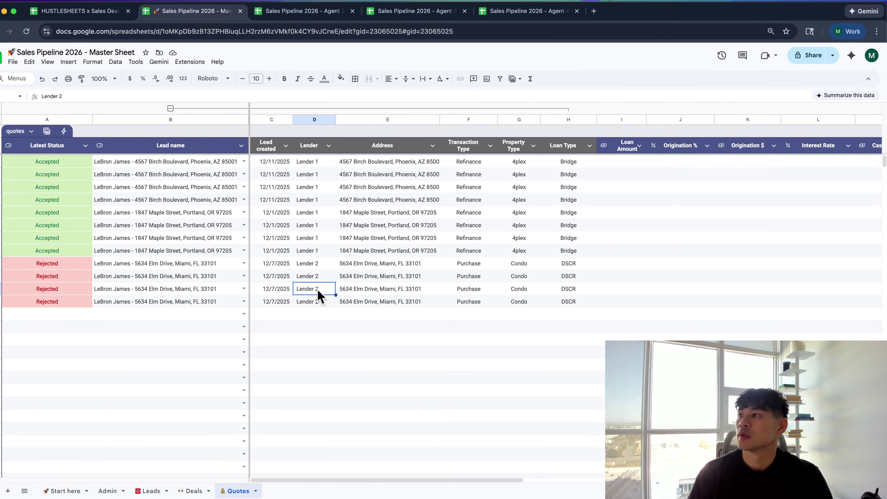
pyautogui.click(132, 378)
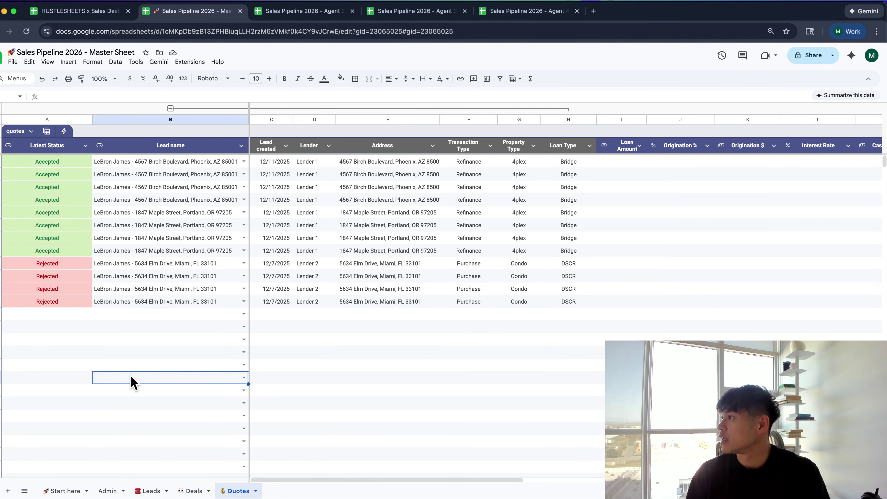
pyautogui.click(310, 331)
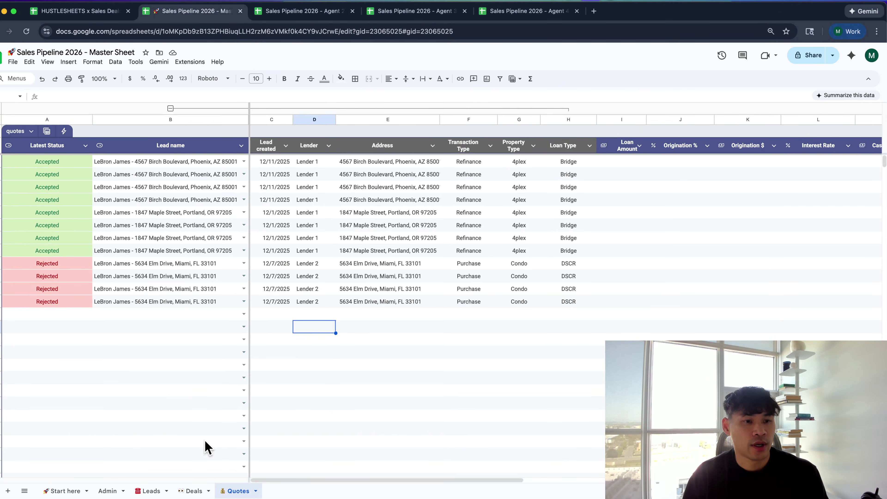
pyautogui.click(197, 396)
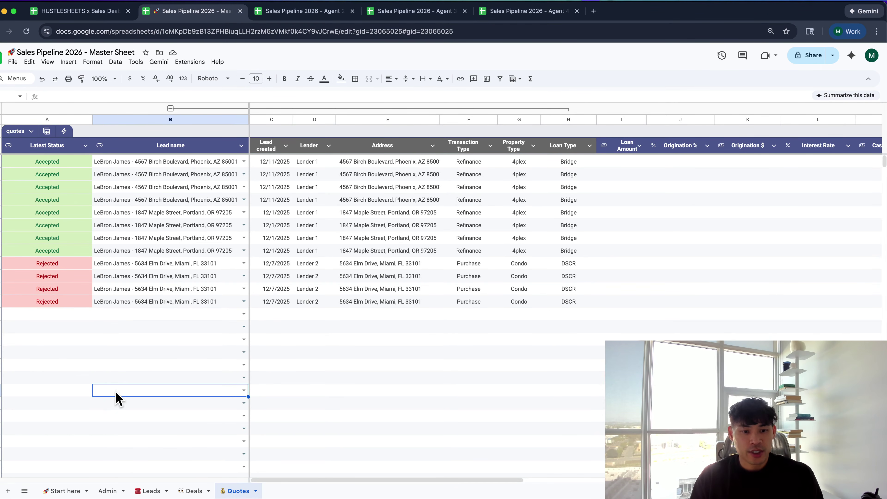
pyautogui.scroll(-5, 119, 401)
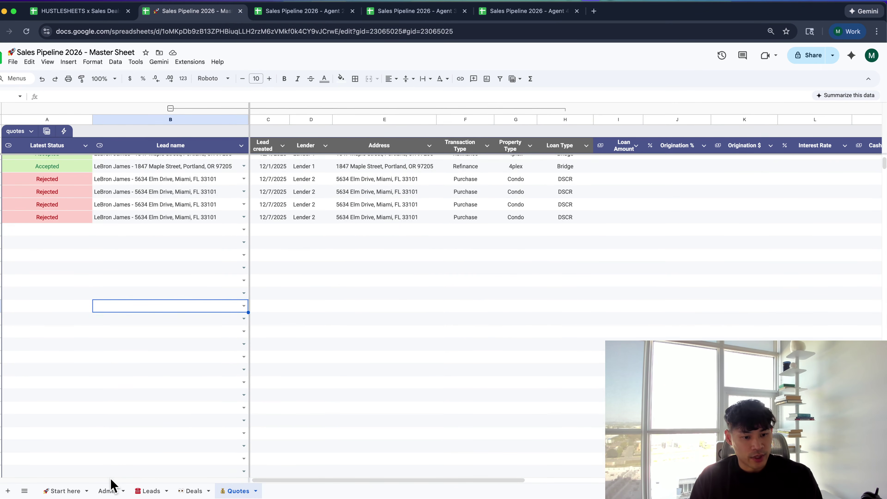
pyautogui.click(127, 371)
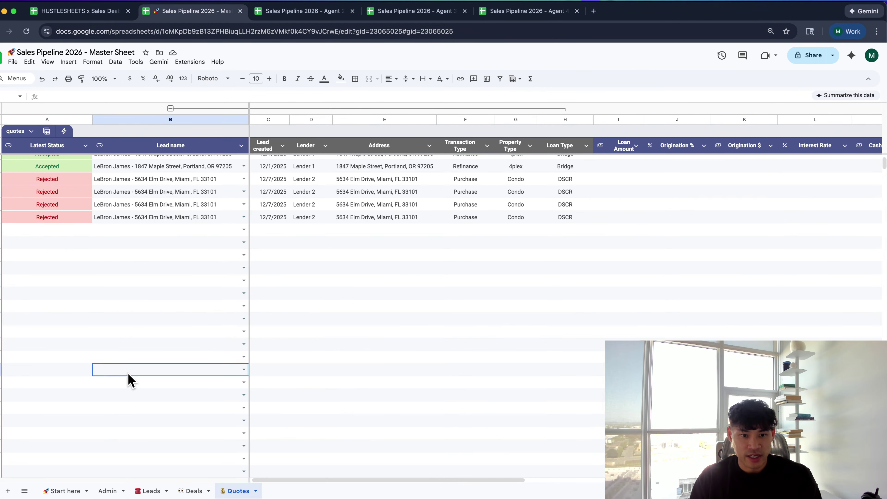
pyautogui.scroll(5, 128, 377)
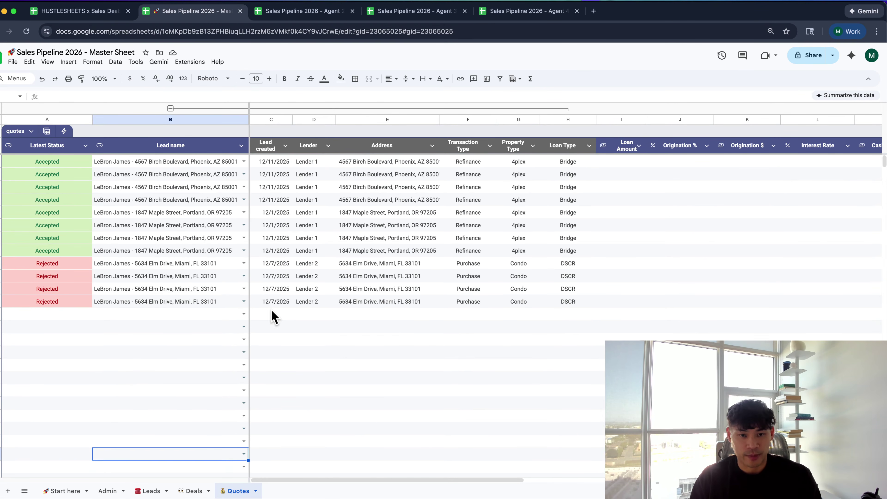
pyautogui.click(320, 342)
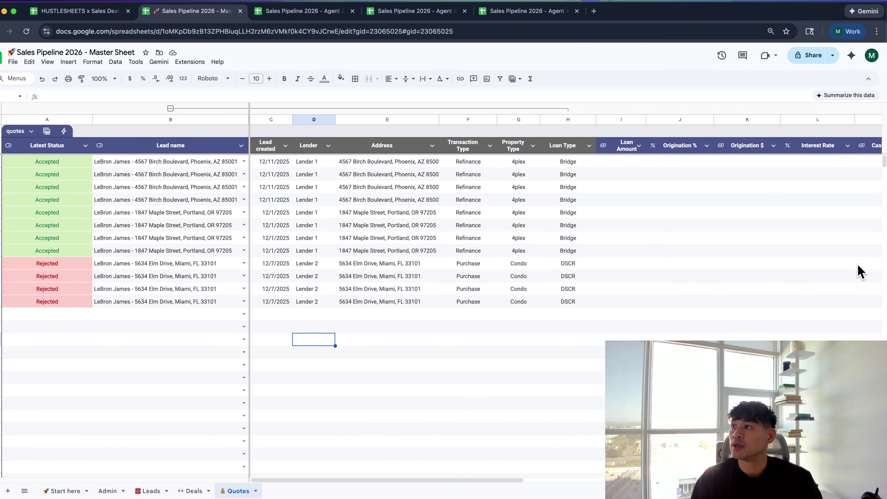
pyautogui.press('super+Tab')
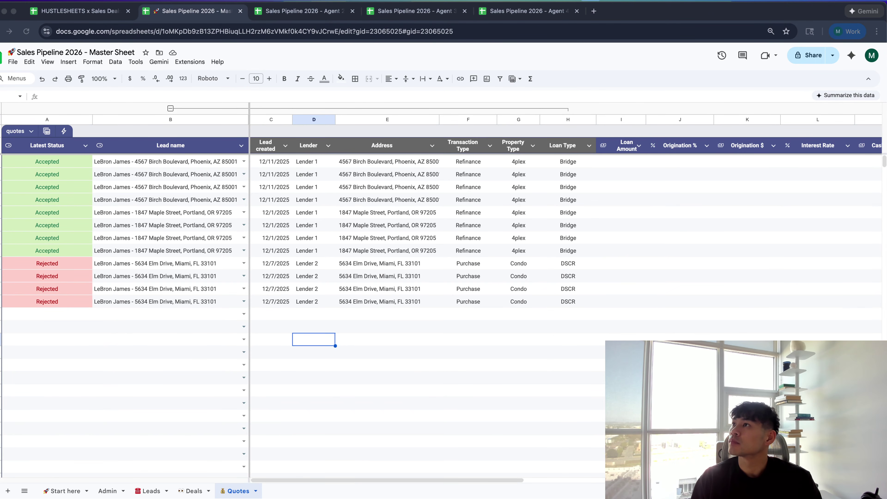
# Add a gear icon to the Admin sheet's name
pyautogui.click(108, 491)
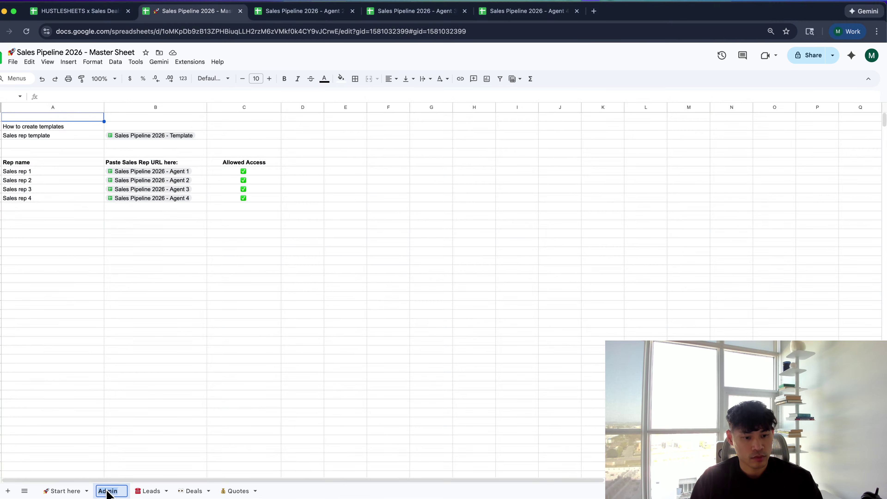
pyautogui.write('⚙')
pyautogui.press('Return')
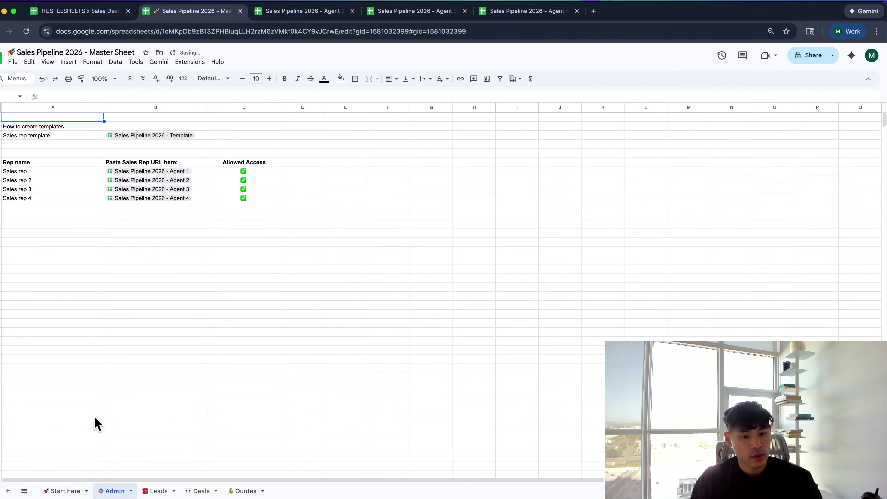
pyautogui.click(117, 359)
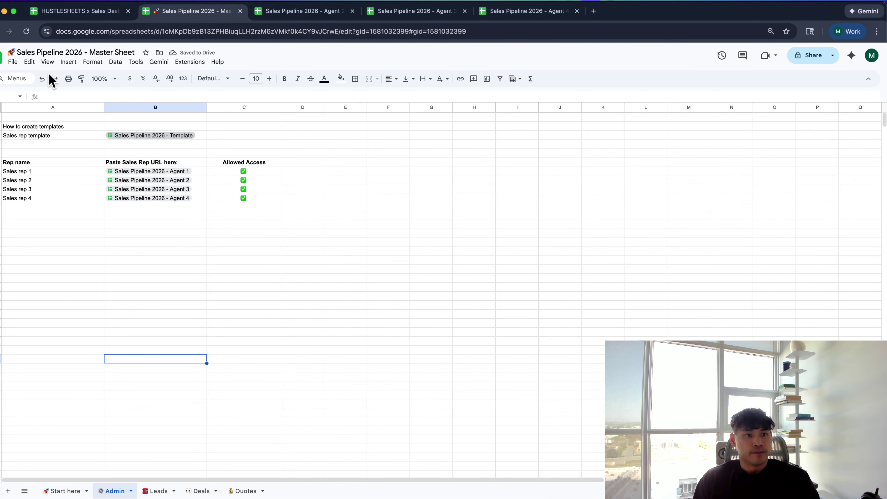
# Replace the rocket emoji in the spreadsheet title with a trophy
pyautogui.click(21, 52)
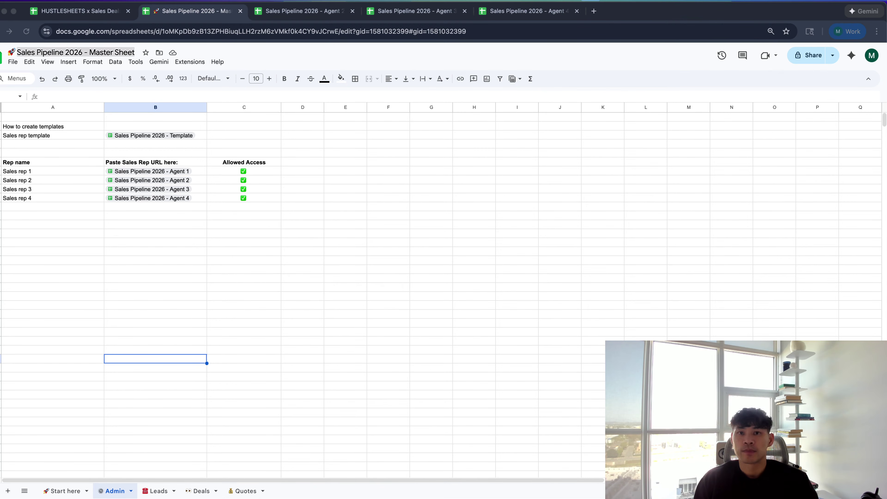
pyautogui.click(50, 128)
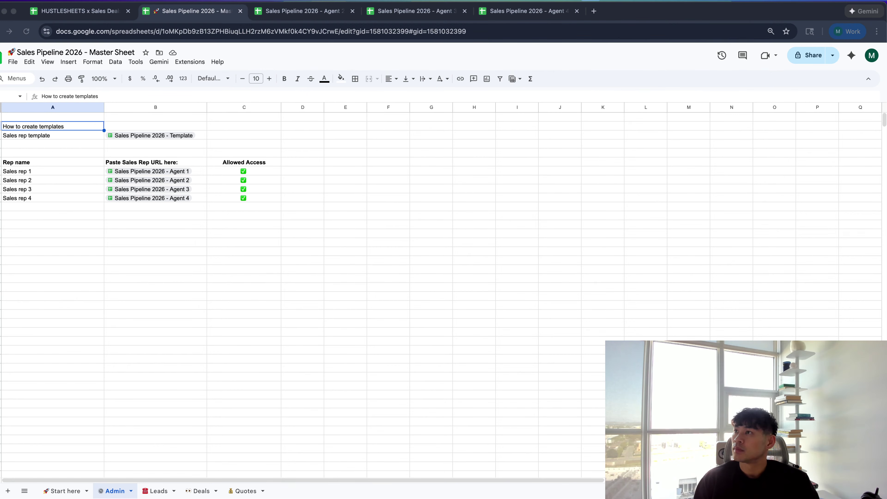
pyautogui.click(15, 52)
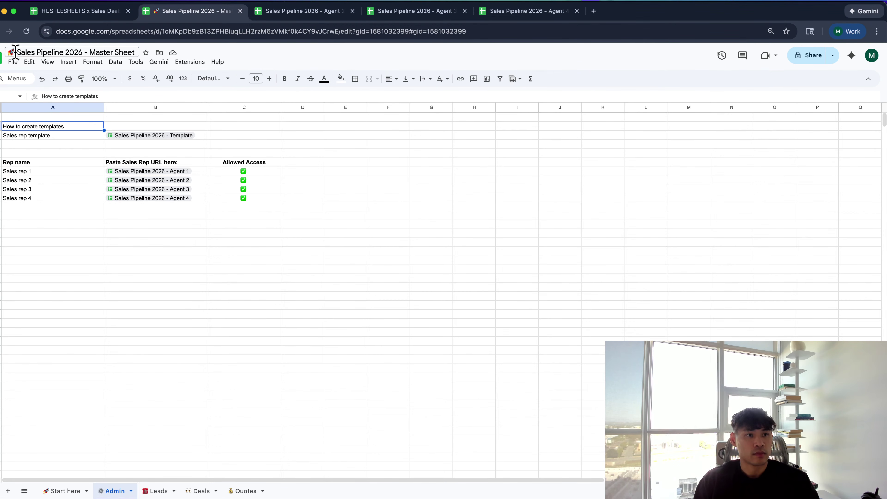
pyautogui.write('🏆')
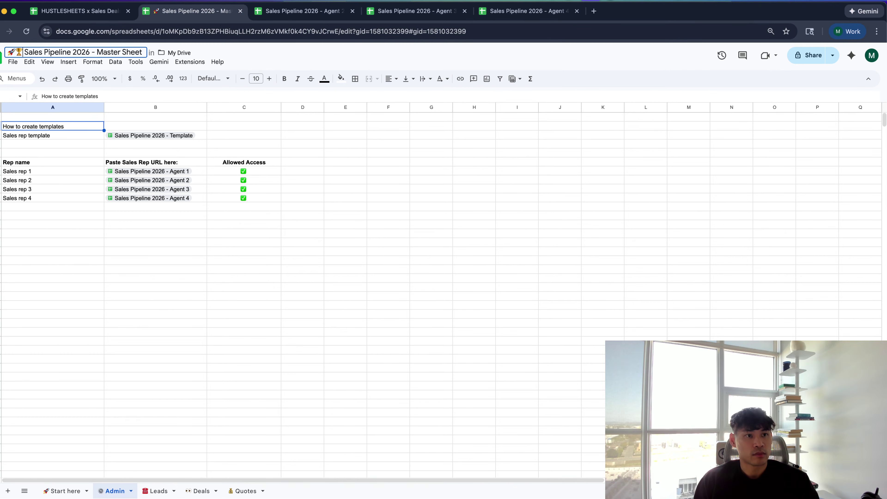
pyautogui.press('BackSpace')
pyautogui.press('Return')
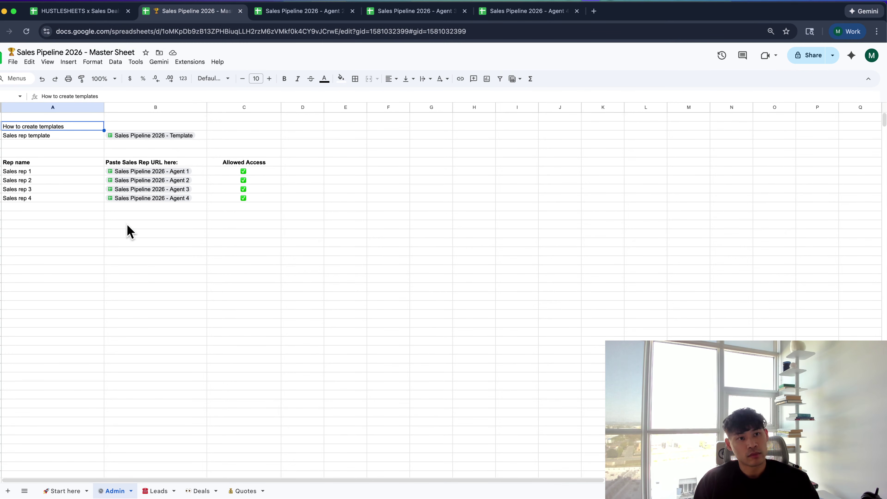
pyautogui.click(136, 261)
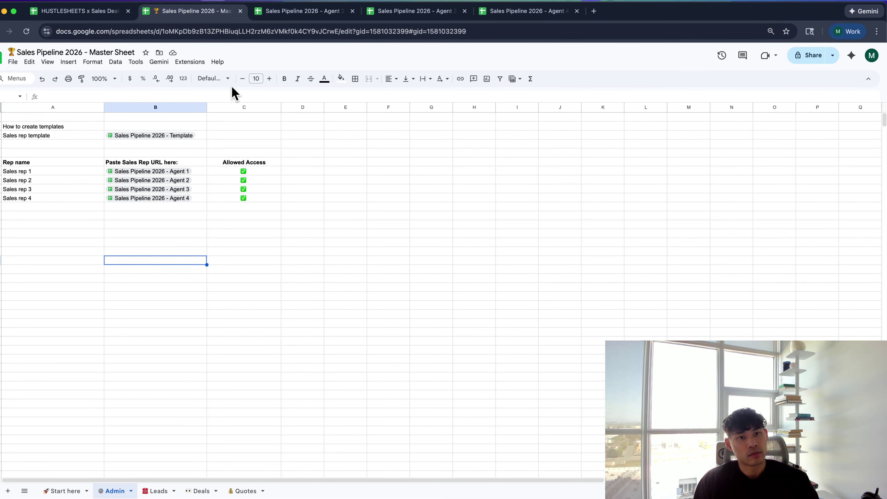
# Cycle through the agent spreadsheets and sheets, ending on the Master Sheet's Leads sheet
pyautogui.hotkey('ctrl', 'Tab')
pyautogui.hotkey('ctrl', 'Tab')
pyautogui.hotkey('ctrl', 'Tab')
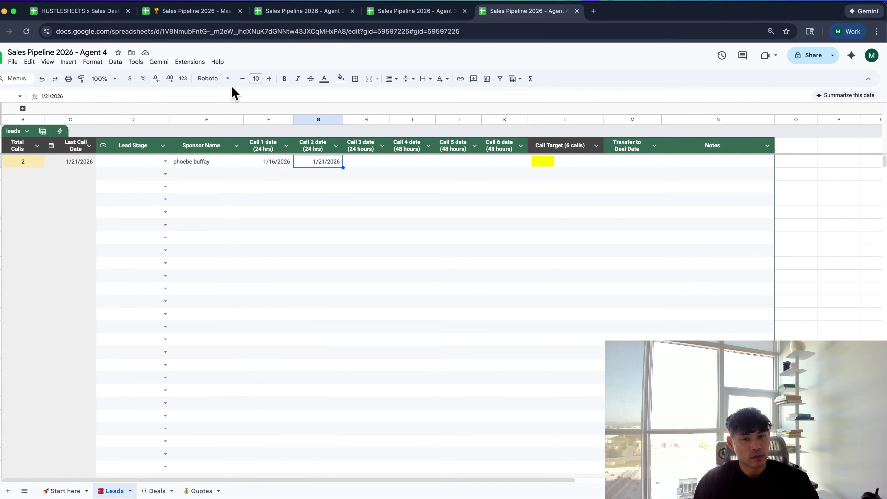
pyautogui.hotkey('ctrl', 'shift', 'Tab')
pyautogui.hotkey('ctrl', 'shift', 'Tab')
pyautogui.hotkey('ctrl', 'shift', 'Tab')
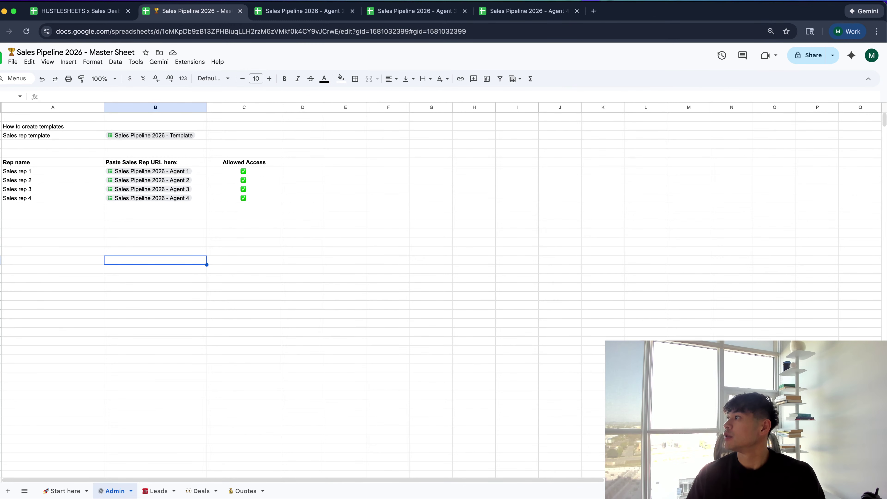
pyautogui.click(608, 314)
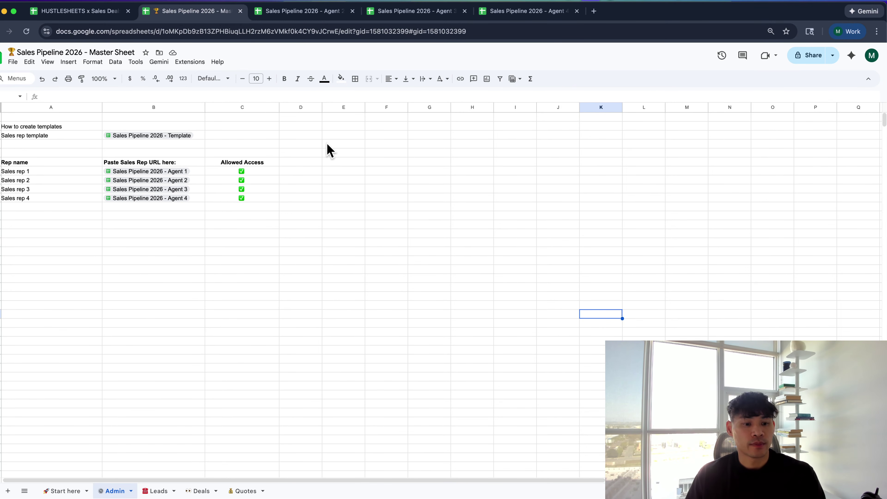
pyautogui.click(79, 490)
pyautogui.click(113, 490)
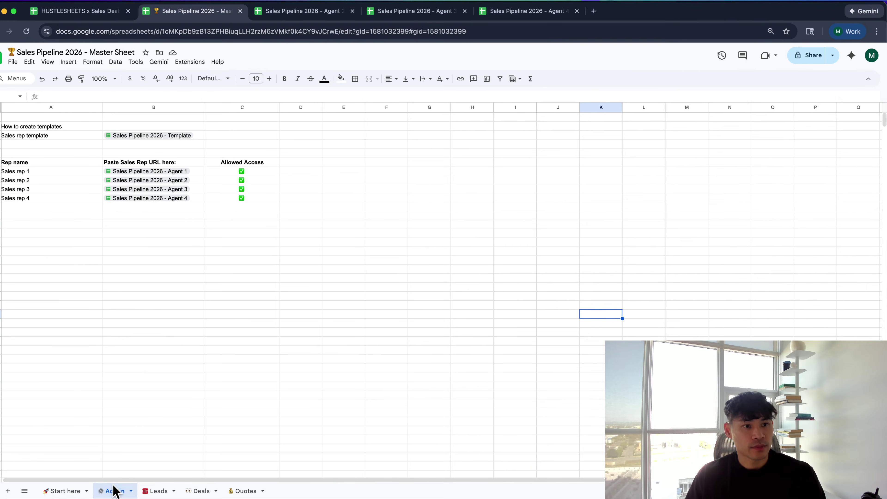
pyautogui.click(161, 490)
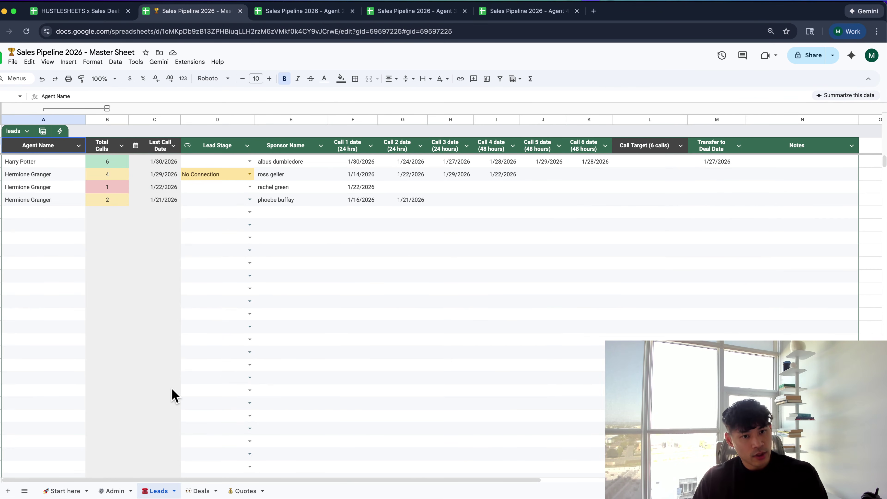
# Return to the Admin sheet and open a new Chrome window with Cmd+N
pyautogui.click(126, 489)
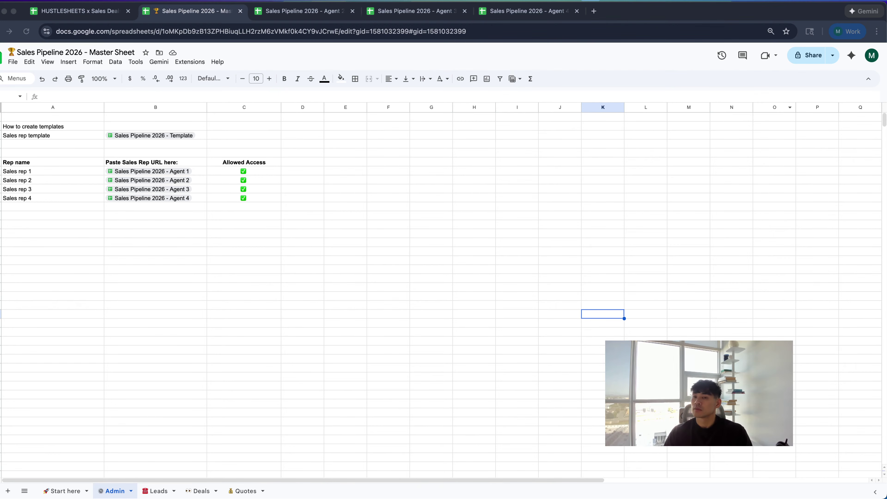
pyautogui.press('super+n')
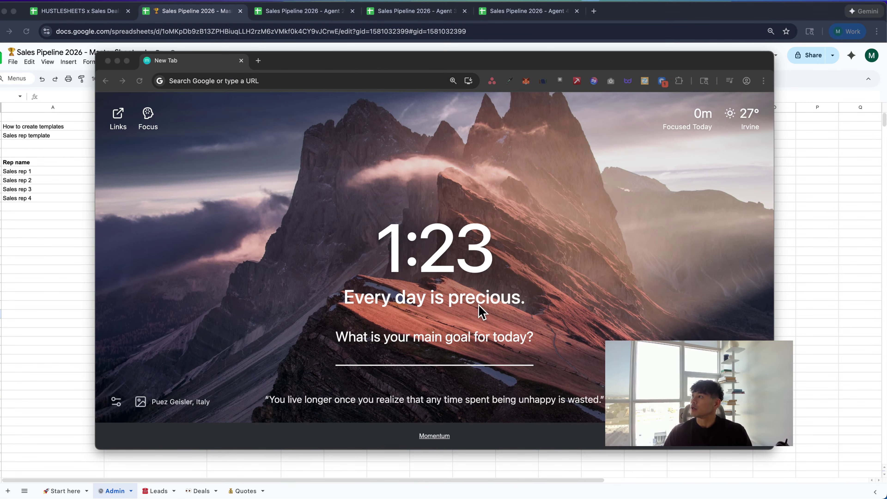
# Start a Loom recording of Screen 2, skip the countdown, and drag the Loom window aside
pyautogui.click(351, 320)
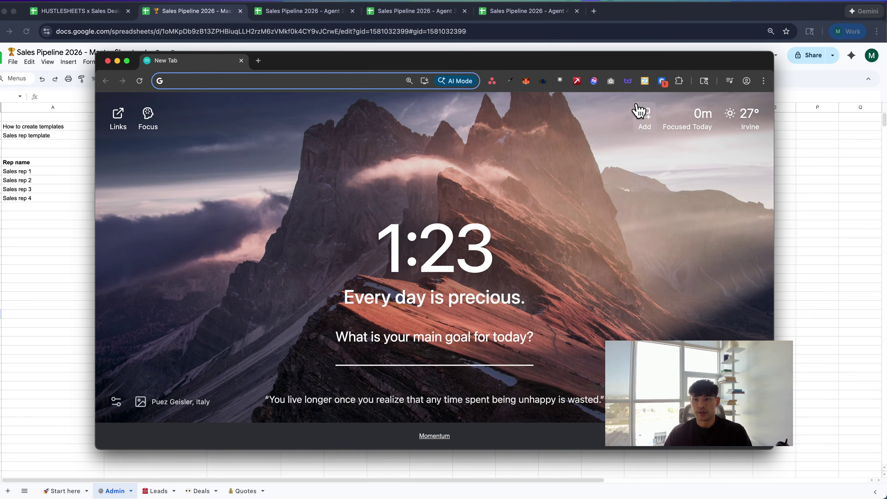
pyautogui.click(662, 81)
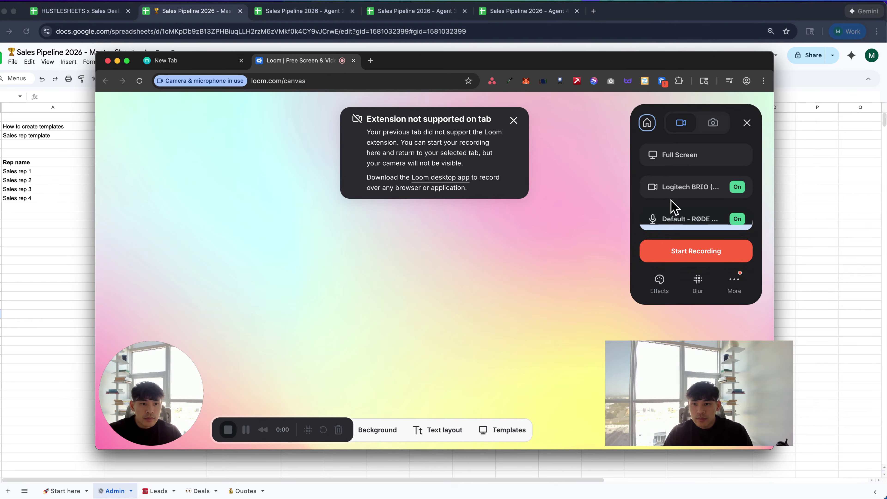
pyautogui.click(650, 251)
pyautogui.click(526, 197)
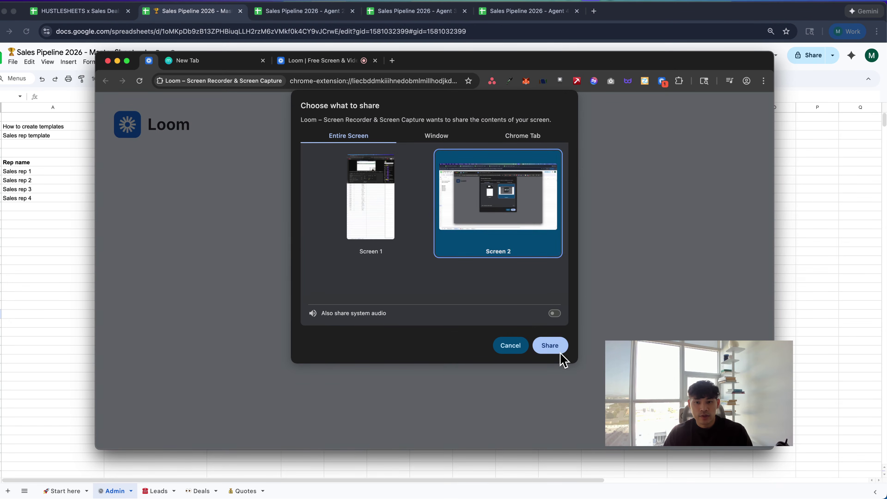
pyautogui.click(555, 345)
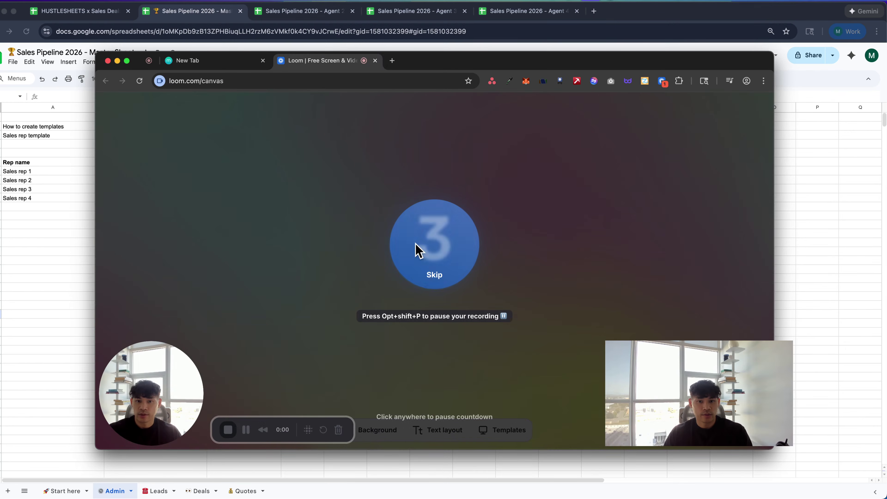
pyautogui.click(433, 278)
pyautogui.moveTo(409, 67); pyautogui.dragTo(886, 131)
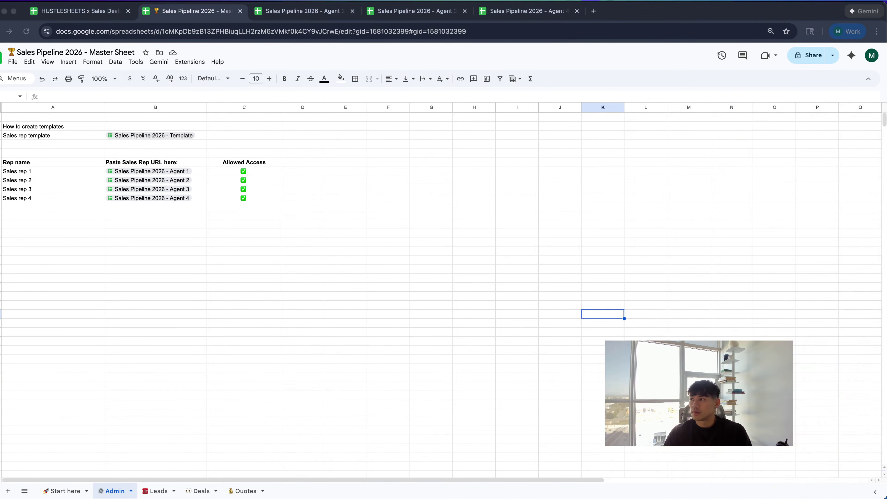
# Uppercase 'Master Sheet' in the title to read 'Sales Pipeline 2026 - MASTER SHEET'
pyautogui.click(406, 316)
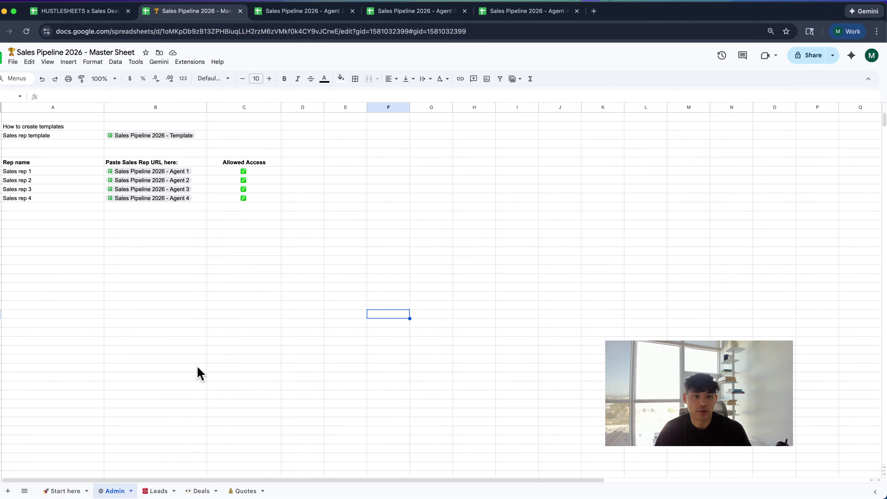
pyautogui.click(240, 305)
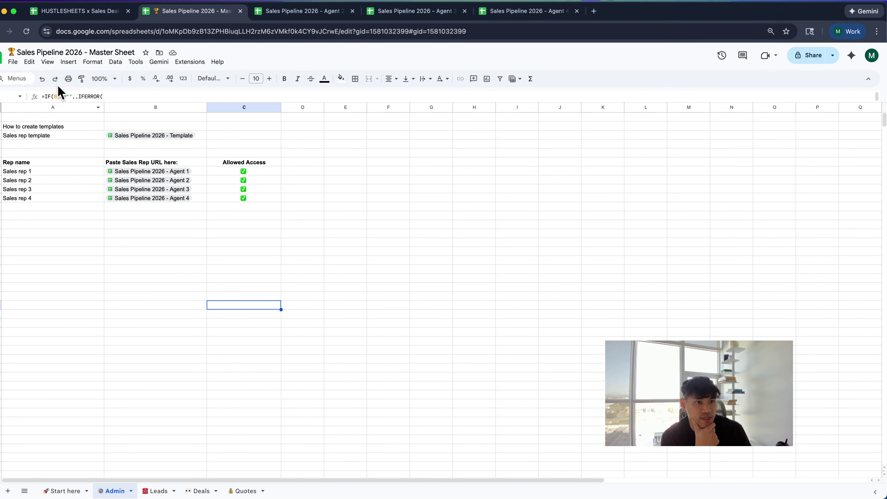
pyautogui.moveTo(90, 53); pyautogui.dragTo(198, 65)
pyautogui.press('BackSpace')
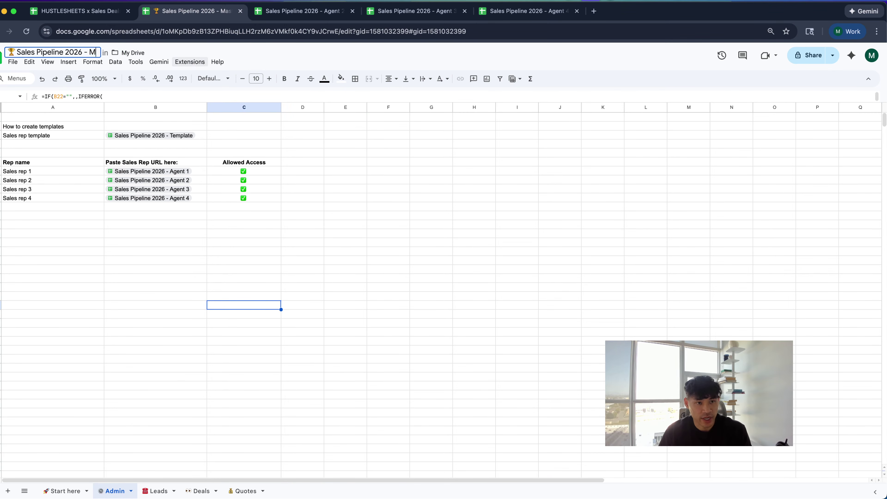
pyautogui.write('MASTER SHEET')
pyautogui.press('Return')
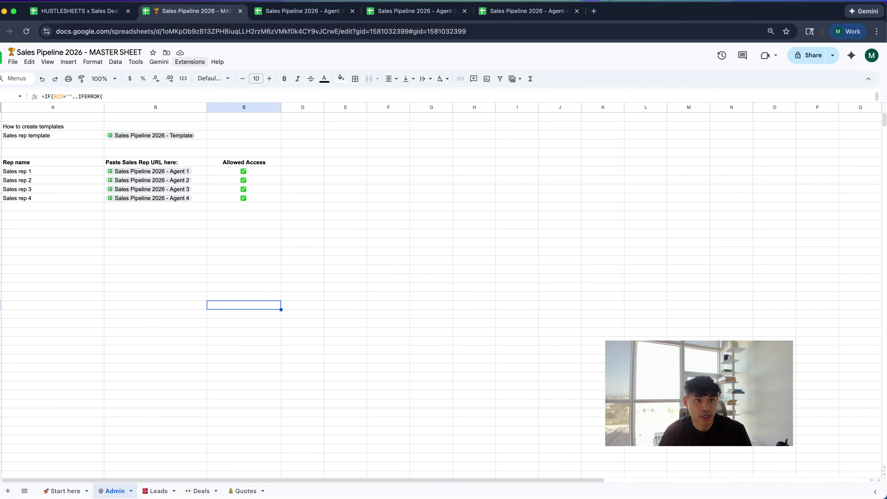
pyautogui.click(342, 225)
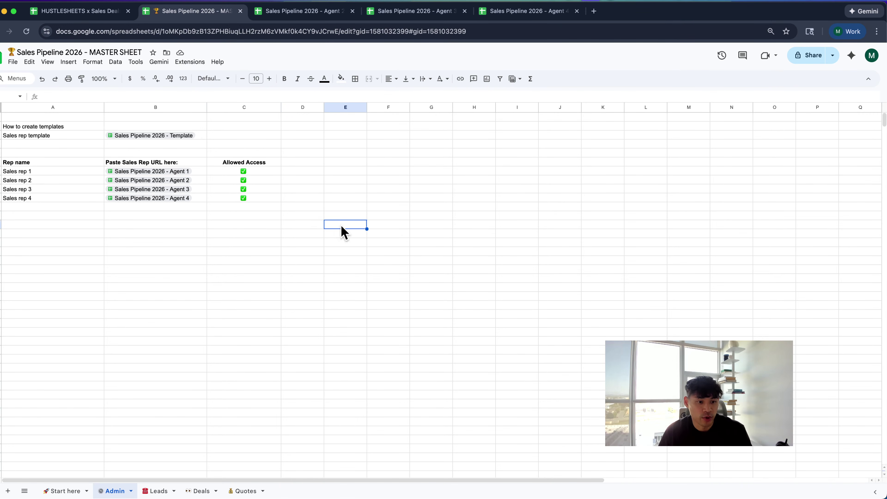
pyautogui.click(313, 16)
# Check the existing lead's sponsor name and the agent name in Start here cell C2
pyautogui.click(346, 249)
pyautogui.click(189, 356)
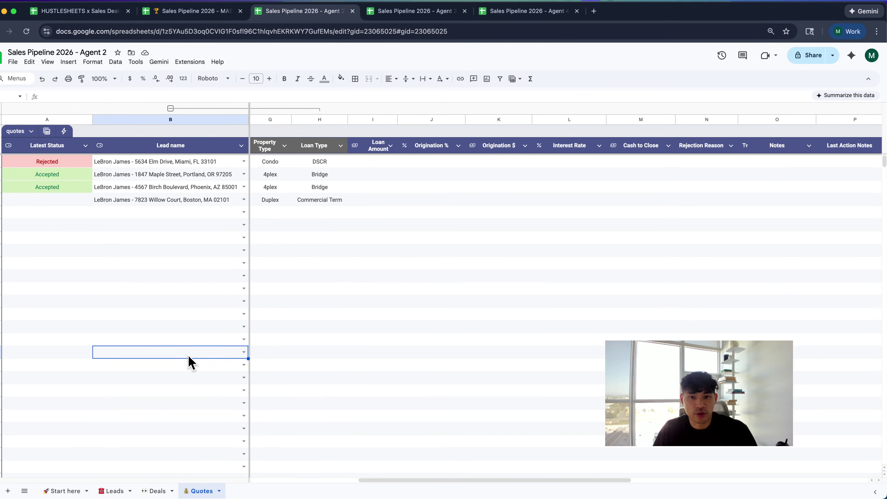
pyautogui.click(117, 491)
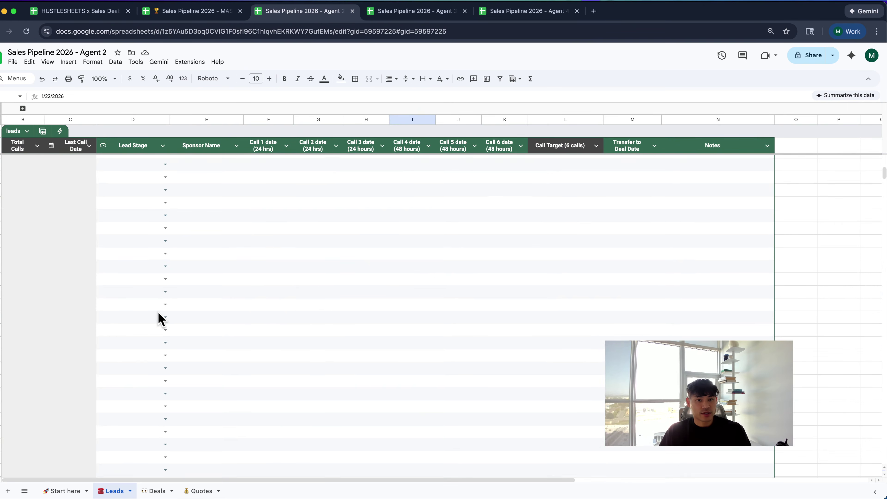
pyautogui.click(194, 164)
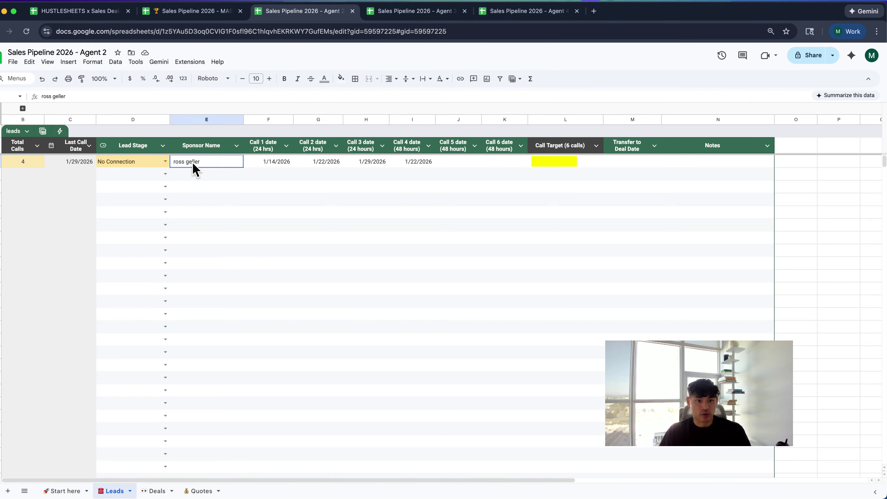
pyautogui.click(70, 491)
pyautogui.click(167, 131)
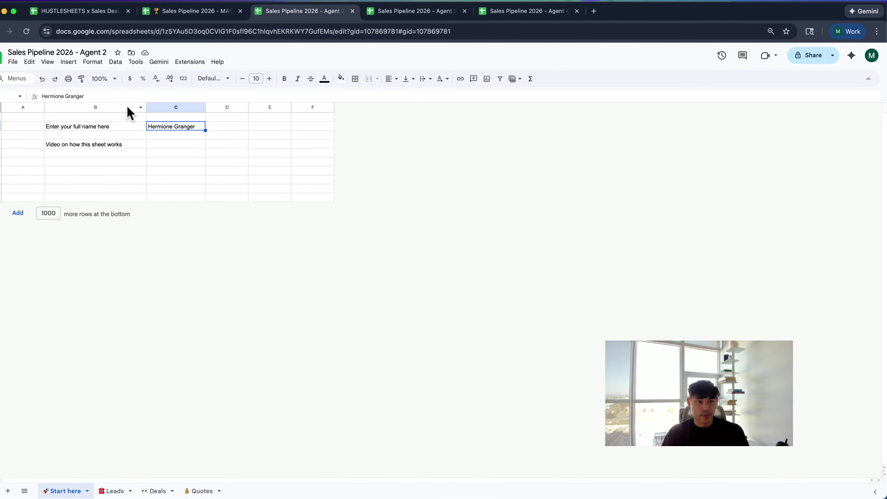
# On the Leads sheet, expand the hidden Agent Name column, then collapse it again
pyautogui.click(111, 491)
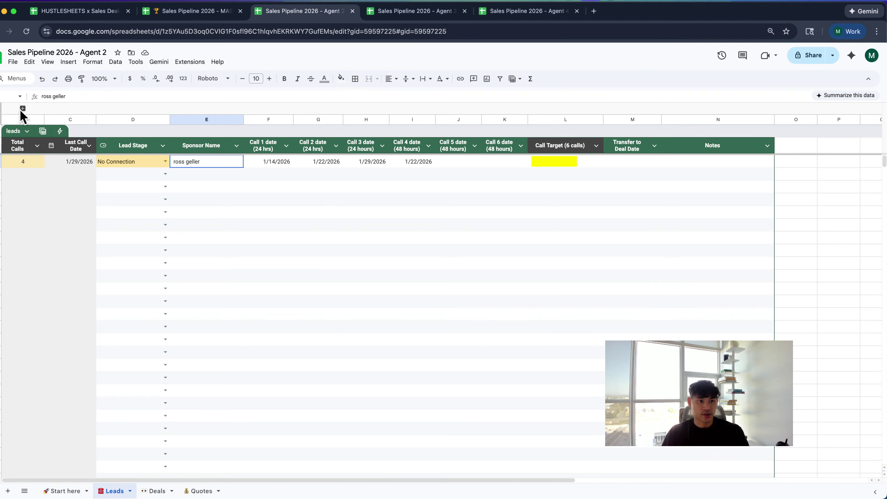
pyautogui.click(22, 108)
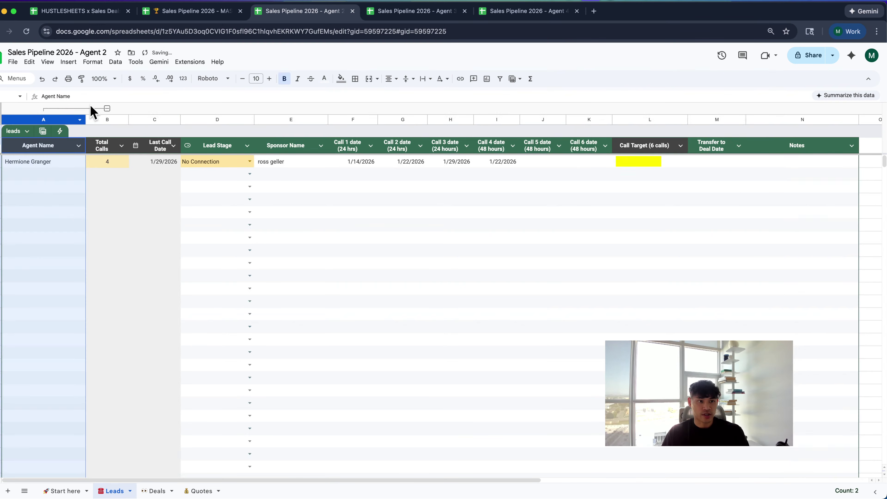
pyautogui.click(107, 108)
pyautogui.click(224, 189)
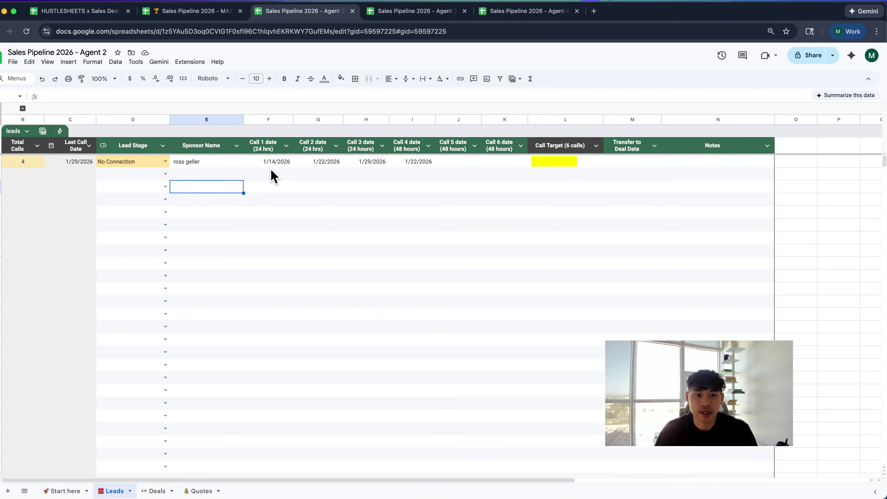
# Clear the four existing call dates in F2:I2
pyautogui.click(272, 161)
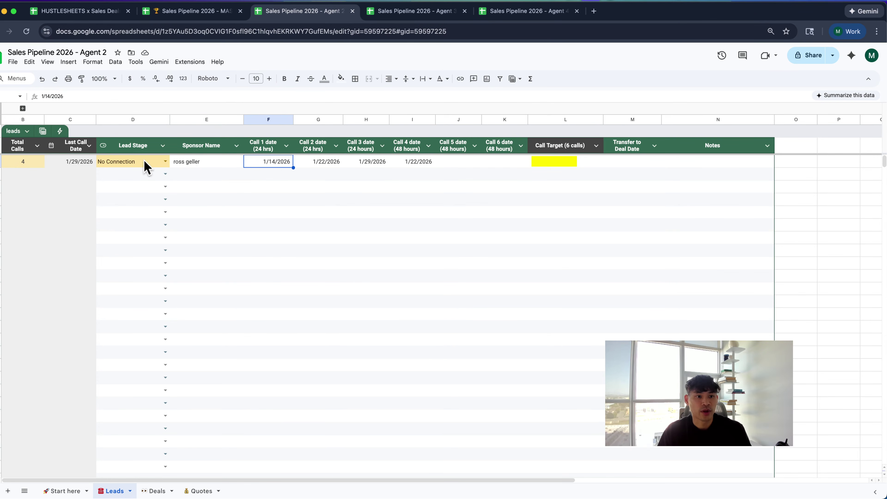
pyautogui.click(184, 166)
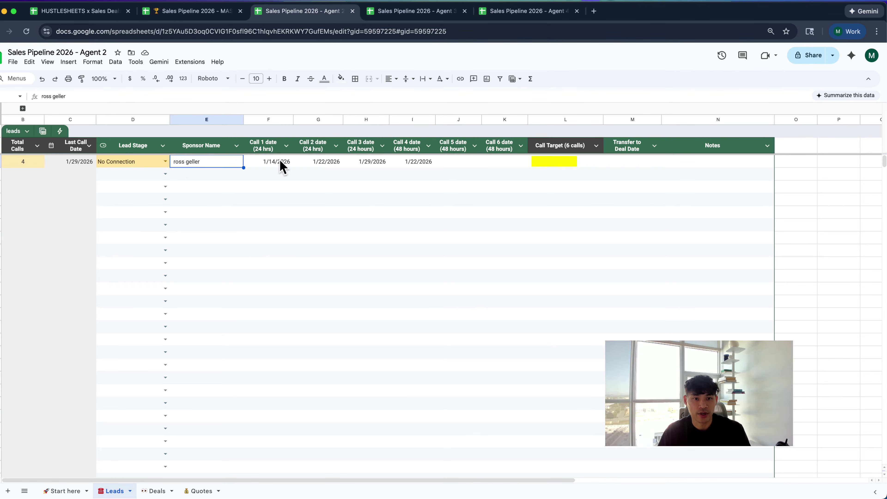
pyautogui.moveTo(278, 162); pyautogui.dragTo(406, 163)
pyautogui.press('Delete')
# Try Call 1–3 dates of January 30, 21 and 22, then clear them again
pyautogui.click(269, 167)
pyautogui.doubleClick(268, 167)
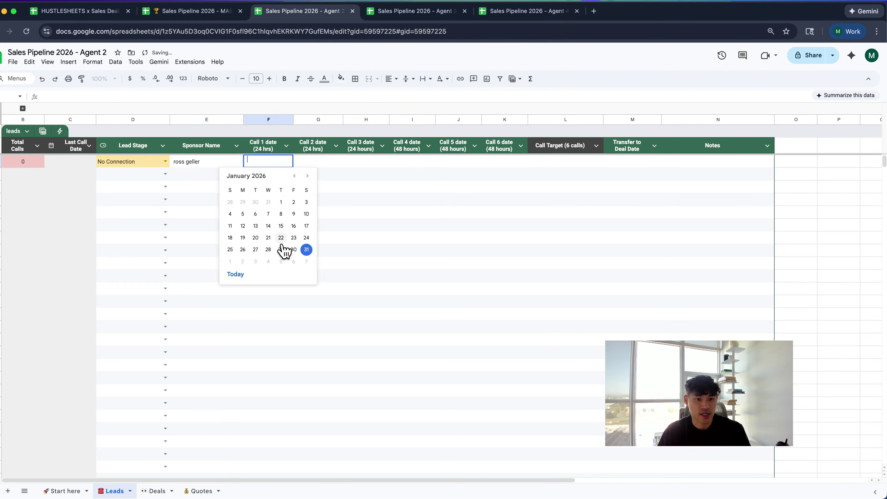
pyautogui.click(292, 249)
pyautogui.doubleClick(316, 164)
pyautogui.click(318, 239)
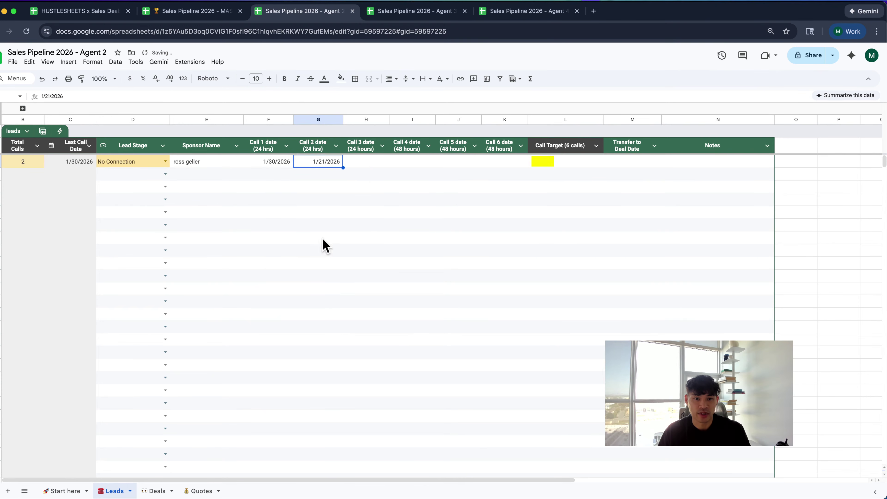
pyautogui.doubleClick(367, 162)
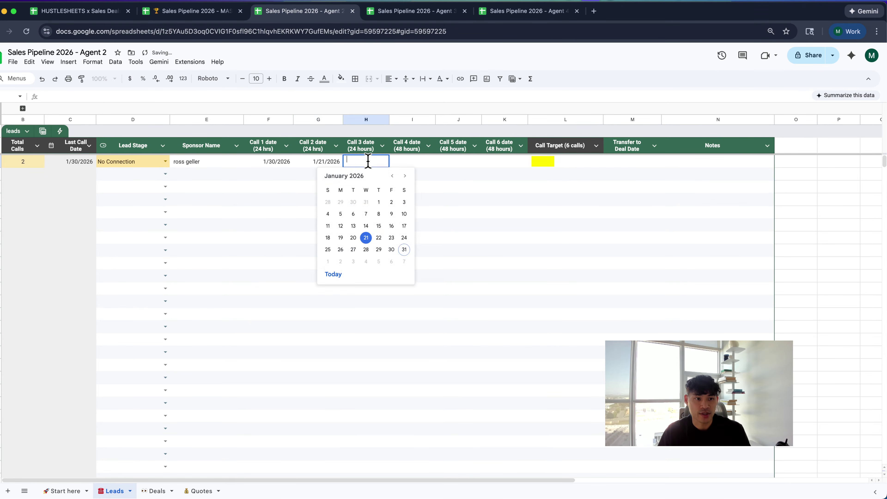
pyautogui.click(379, 238)
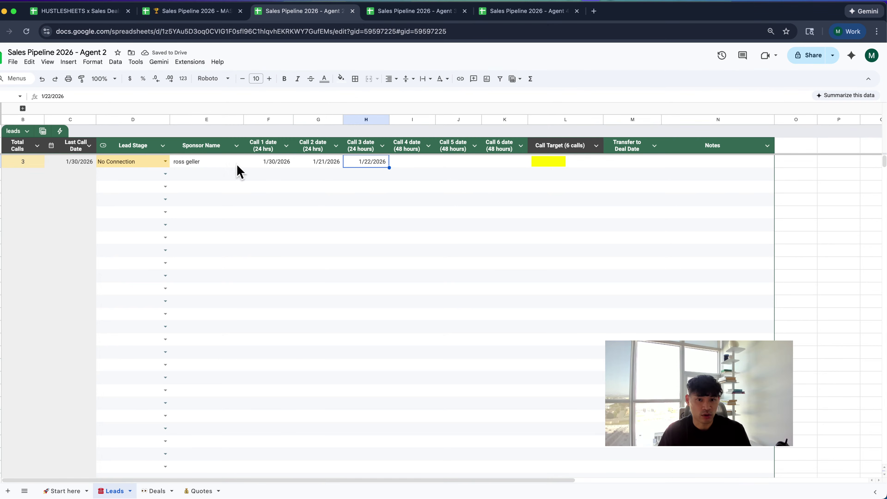
pyautogui.moveTo(327, 168); pyautogui.dragTo(370, 168)
pyautogui.press('Delete')
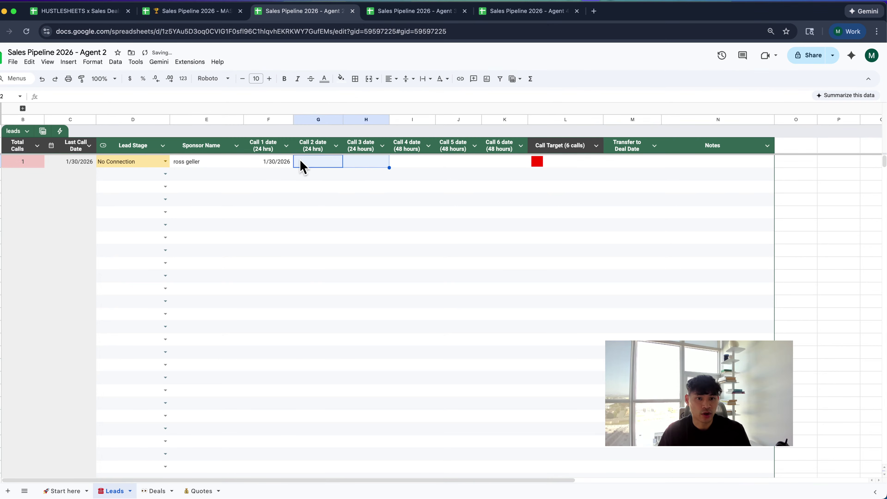
pyautogui.click(281, 166)
pyautogui.press('Delete')
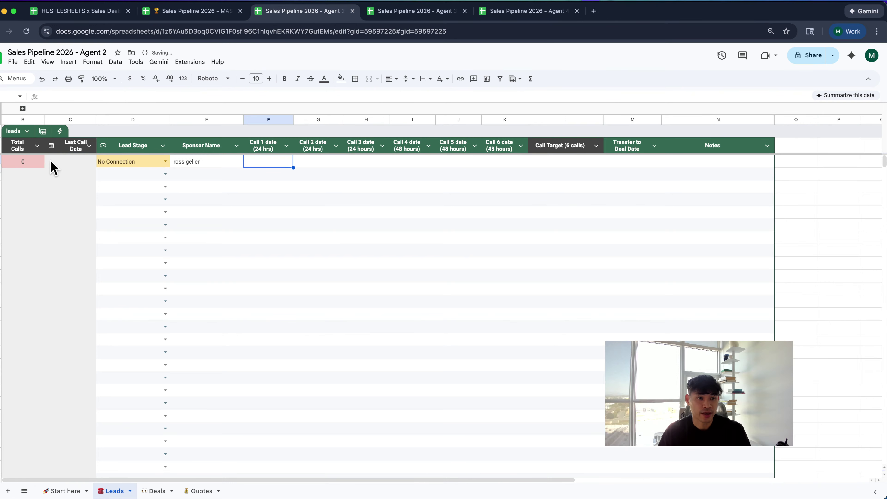
# Retype the sponsor name in E2 and zoom the page in
pyautogui.click(186, 164)
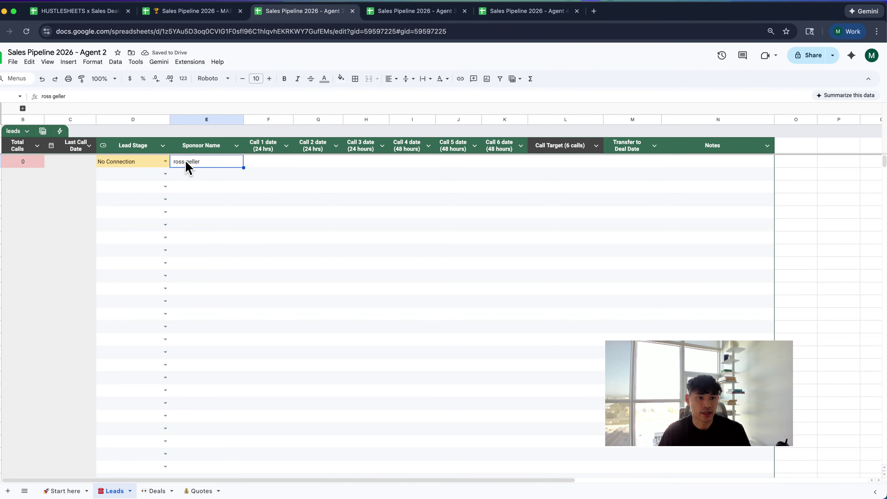
pyautogui.press('Delete')
pyautogui.write('ross n')
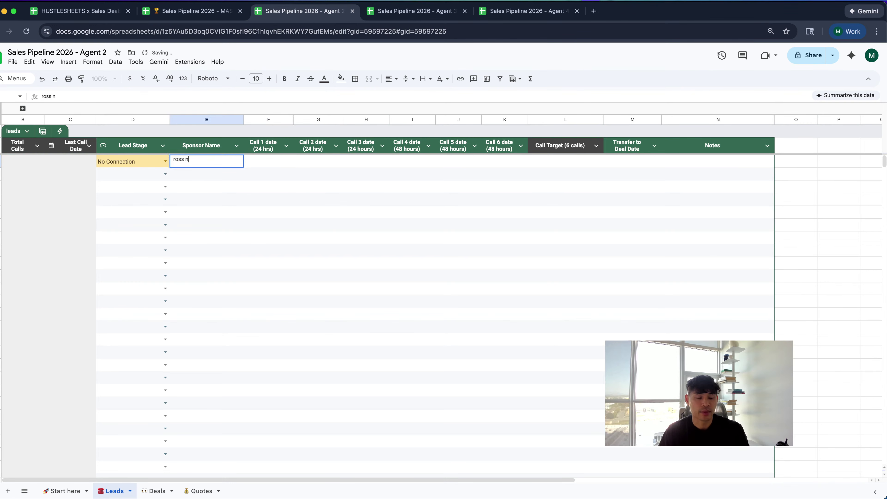
pyautogui.press('BackSpace')
pyautogui.write('gellar')
pyautogui.press('Tab')
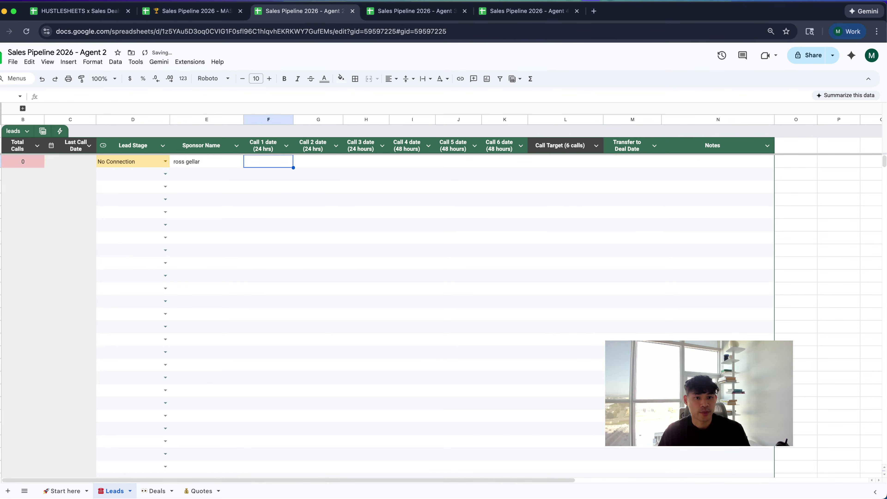
pyautogui.press('super+equal')
# Set Call 1–3 dates to January 29, 30 and 31
pyautogui.doubleClick(285, 174)
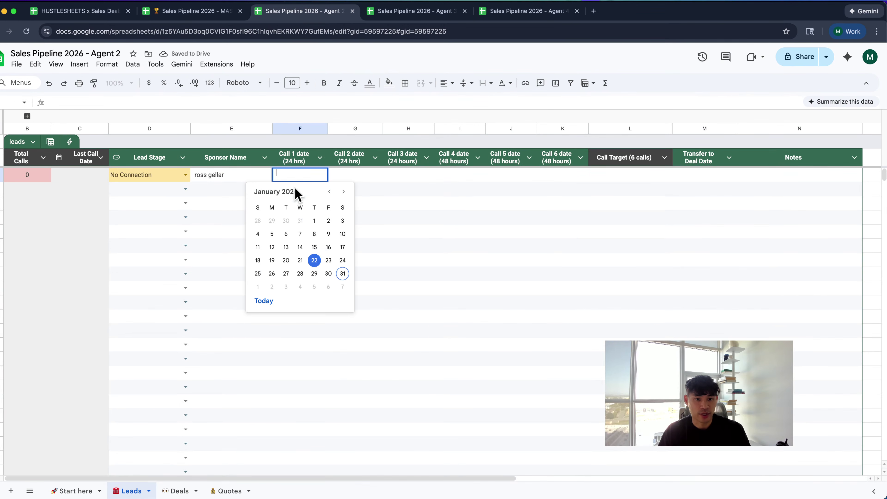
pyautogui.click(312, 264)
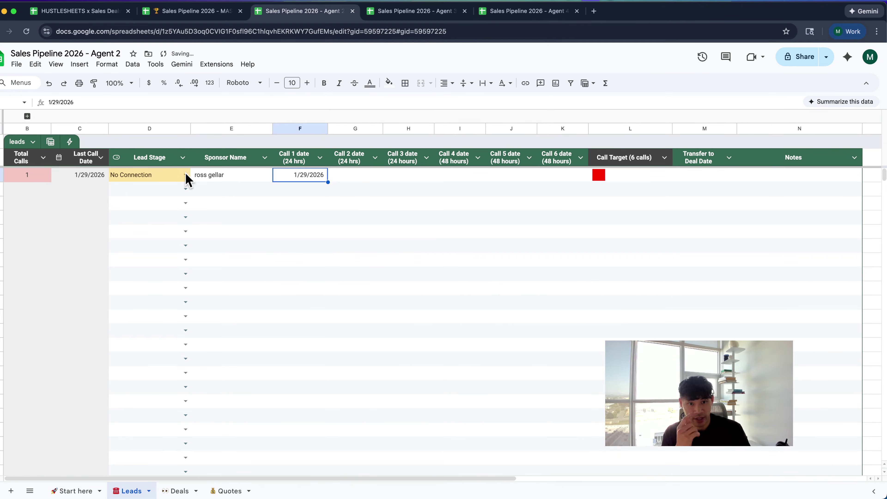
pyautogui.click(354, 174)
pyautogui.doubleClick(354, 174)
pyautogui.click(384, 271)
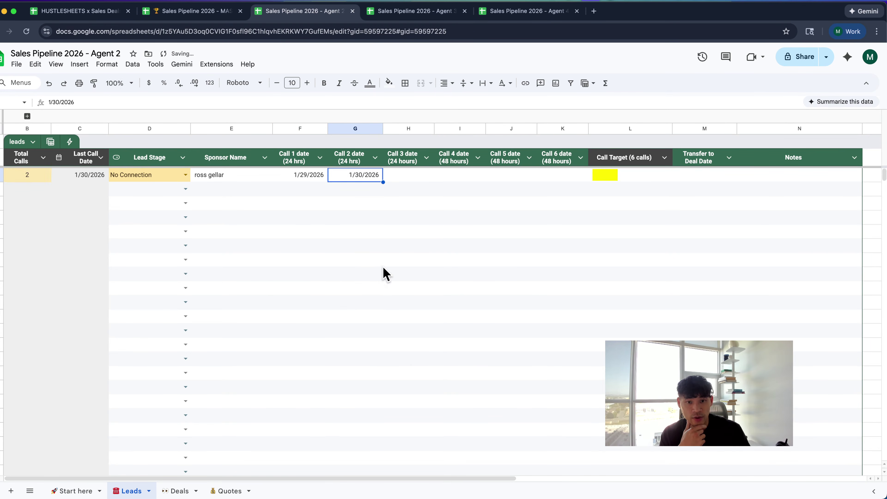
pyautogui.click(407, 180)
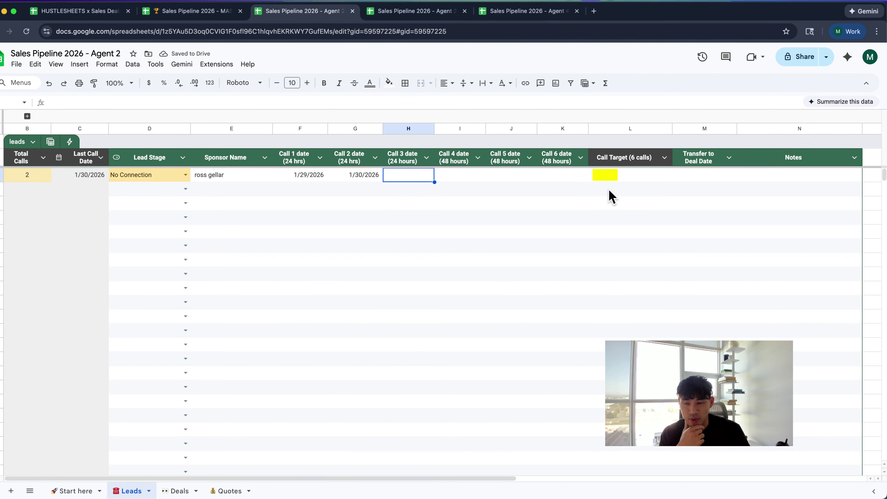
pyautogui.doubleClick(402, 173)
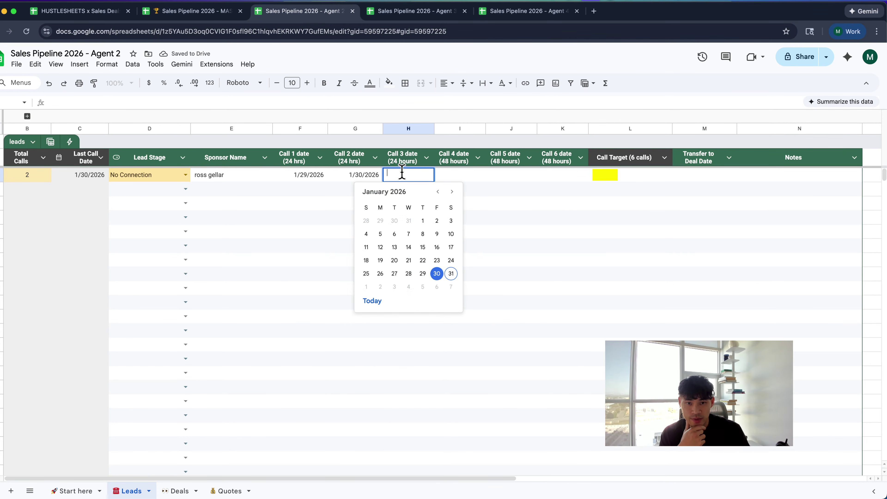
pyautogui.click(451, 273)
# Set Call 4–6 dates to January 25, 28 and 29, bringing Total Calls to 6
pyautogui.doubleClick(456, 176)
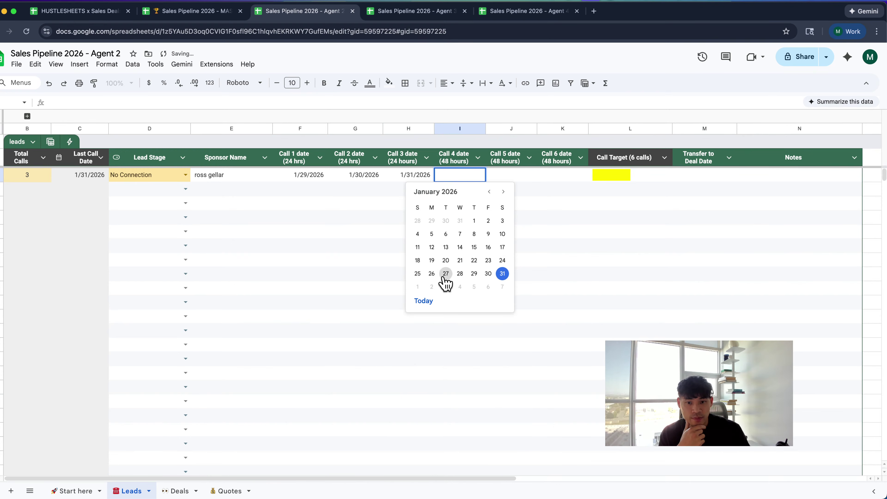
pyautogui.click(423, 286)
pyautogui.doubleClick(511, 177)
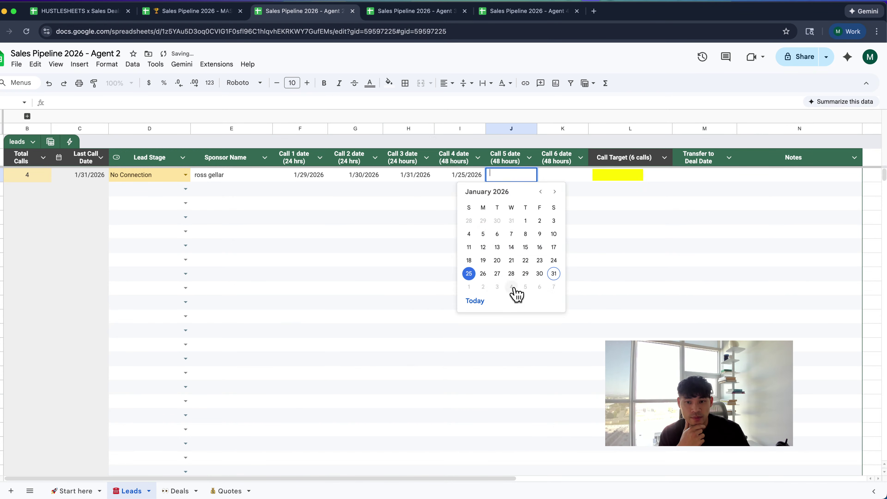
pyautogui.click(510, 277)
pyautogui.doubleClick(550, 176)
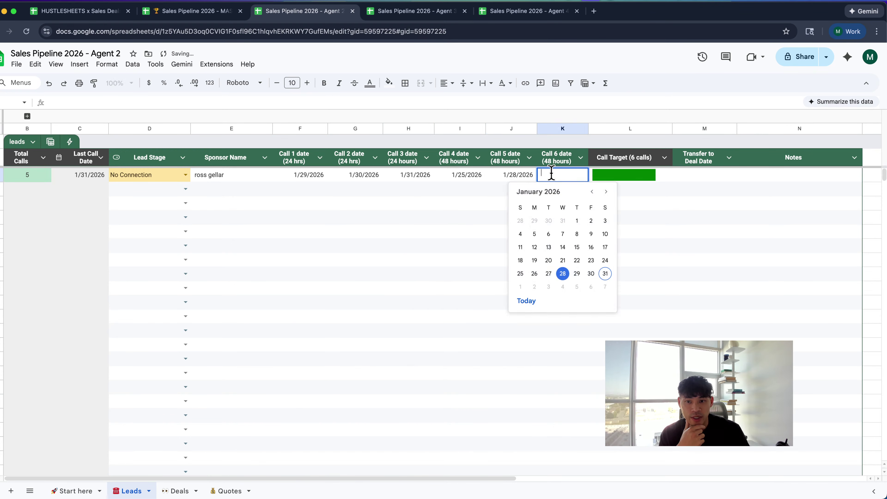
pyautogui.click(577, 274)
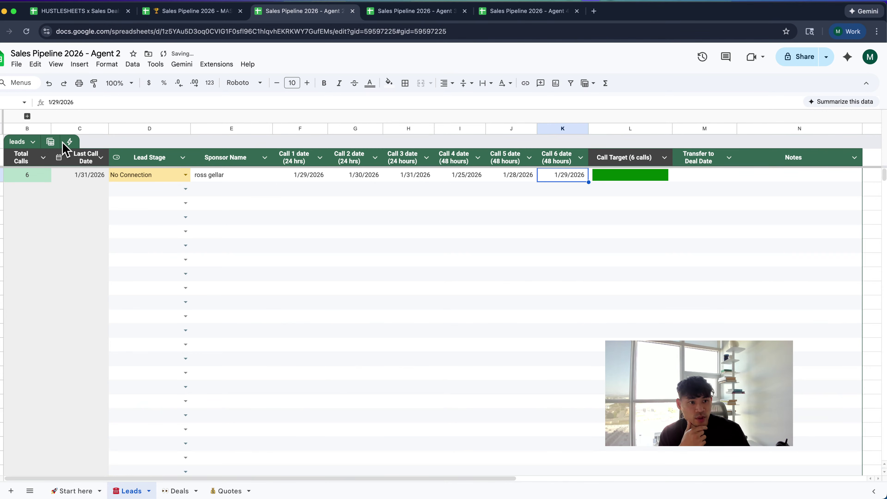
pyautogui.click(52, 143)
pyautogui.click(235, 259)
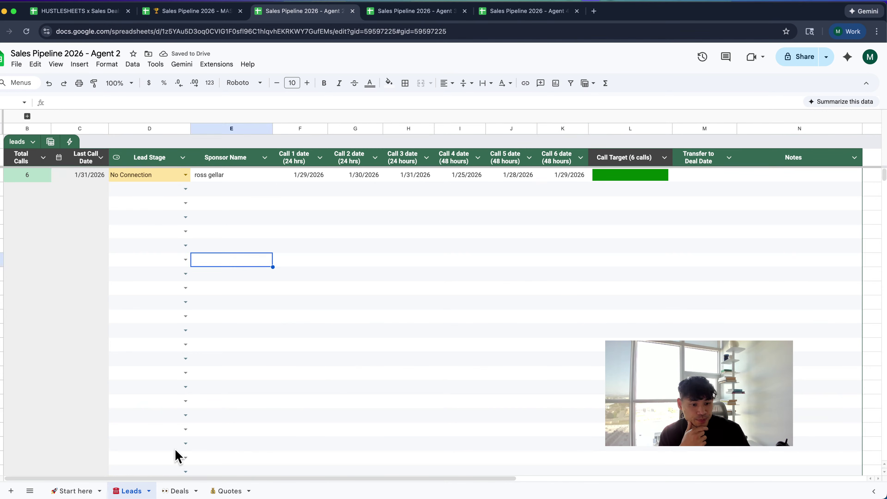
pyautogui.click(180, 490)
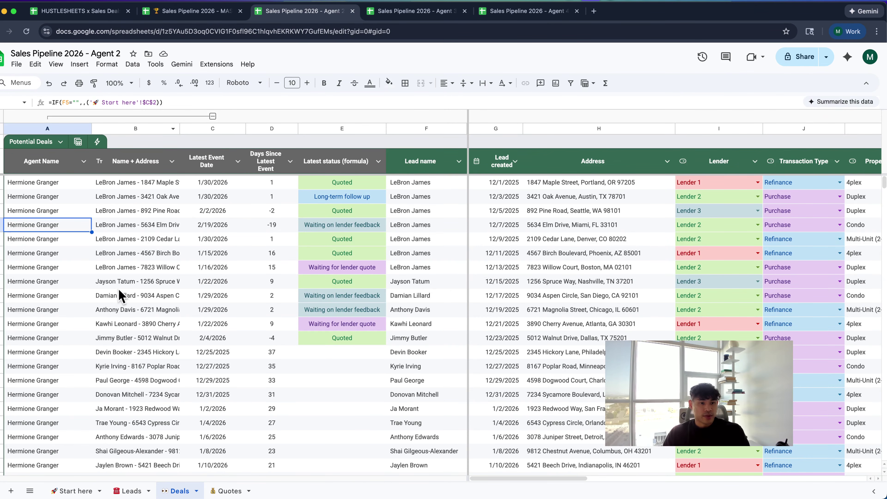
pyautogui.click(212, 116)
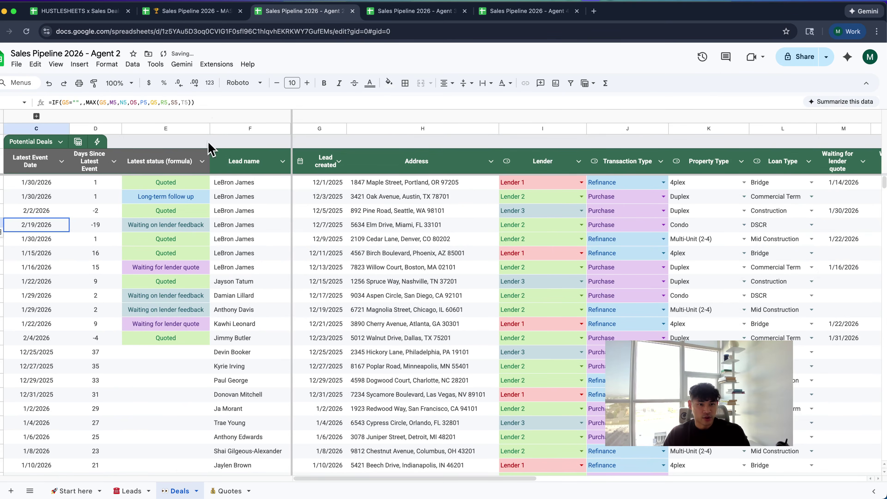
pyautogui.scroll(-1, 192, 203)
pyautogui.scroll(1, 196, 206)
pyautogui.hscroll(2, 245, 197)
pyautogui.hscroll(-2, 252, 196)
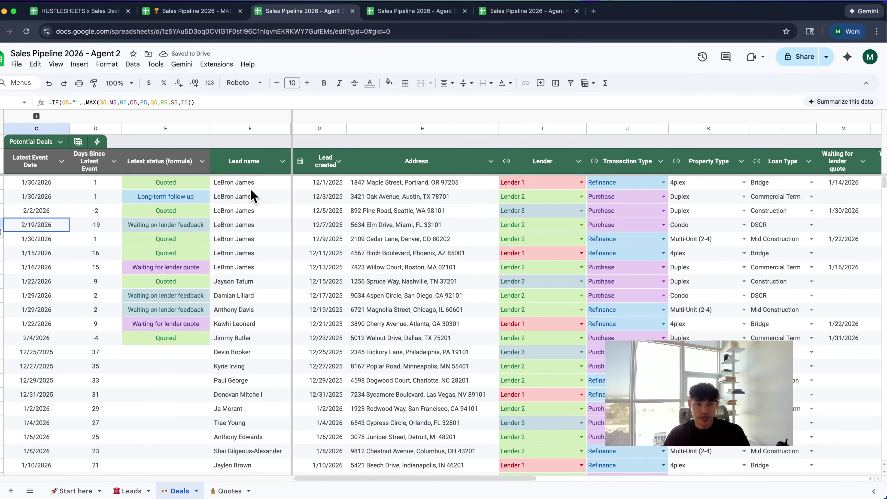
pyautogui.scroll(-5, 259, 201)
pyautogui.scroll(5, 258, 198)
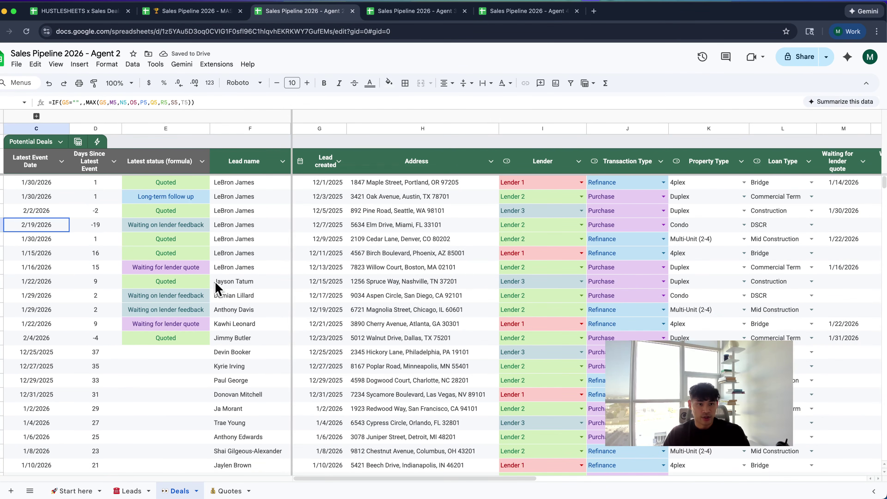
pyautogui.click(52, 163)
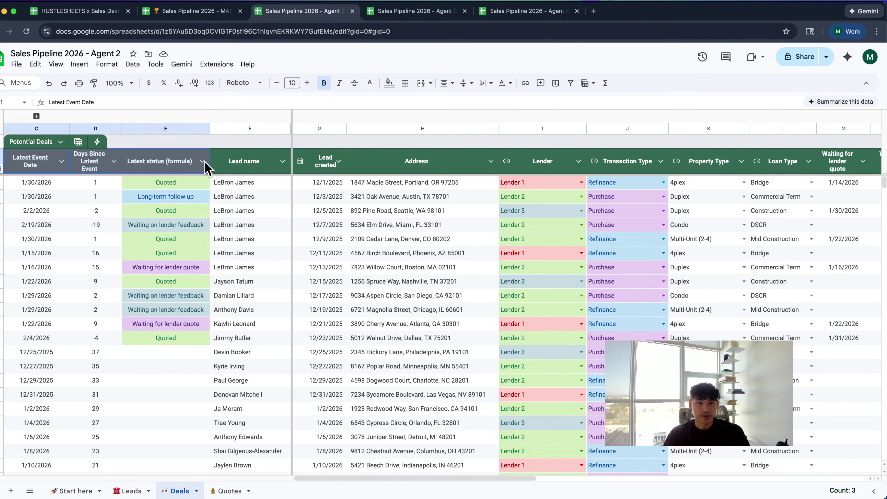
pyautogui.click(390, 84)
pyautogui.click(402, 116)
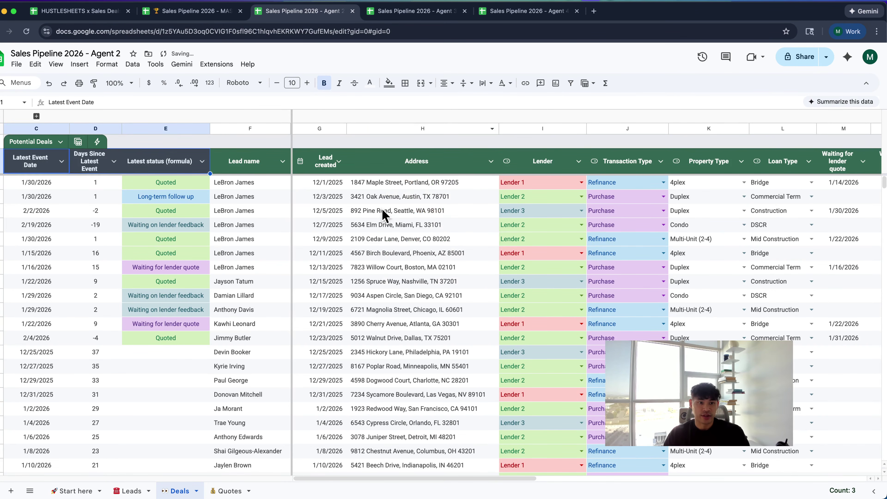
pyautogui.click(419, 211)
pyautogui.scroll(-7, 216, 217)
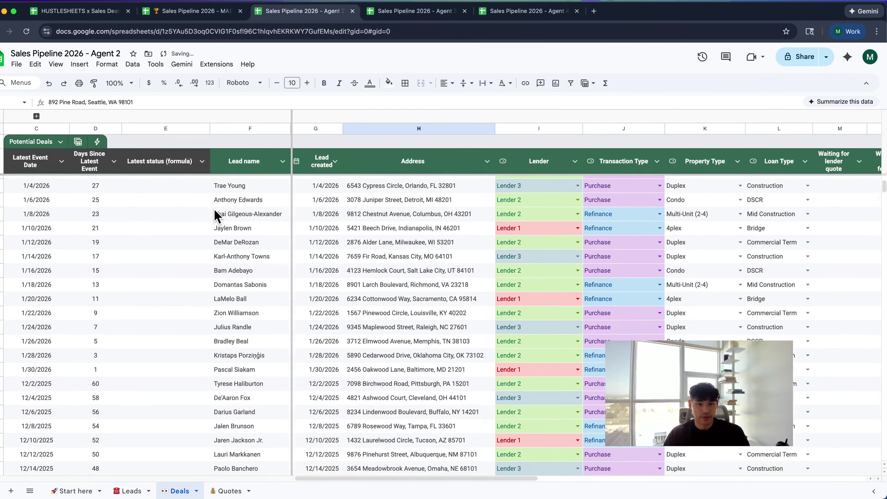
pyautogui.click(144, 210)
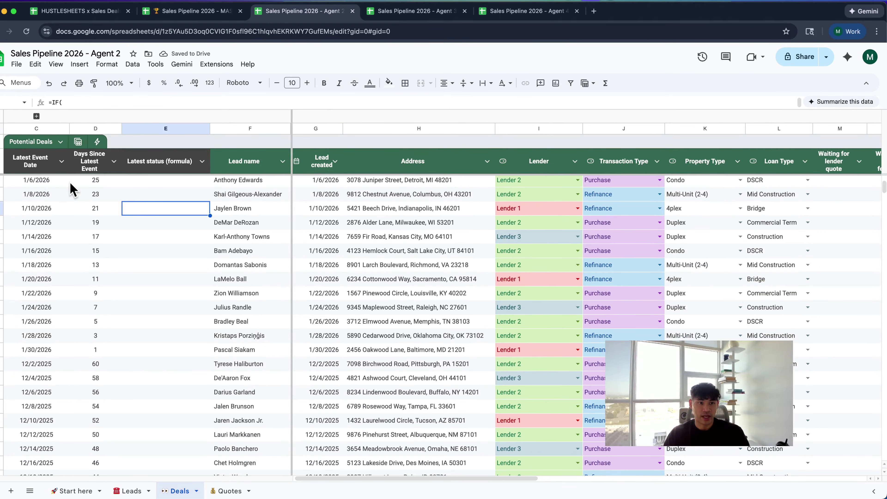
pyautogui.click(138, 225)
pyautogui.click(160, 284)
pyautogui.scroll(-3, 160, 285)
pyautogui.scroll(7, 164, 314)
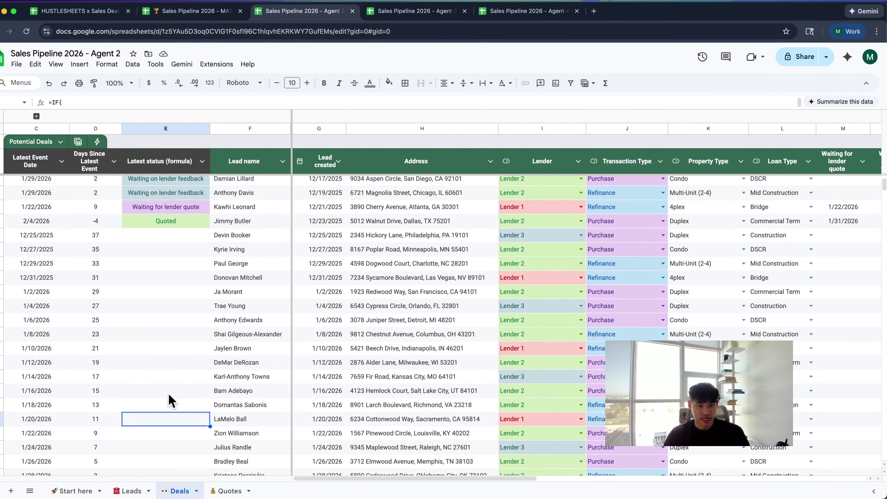
pyautogui.scroll(-10, 301, 357)
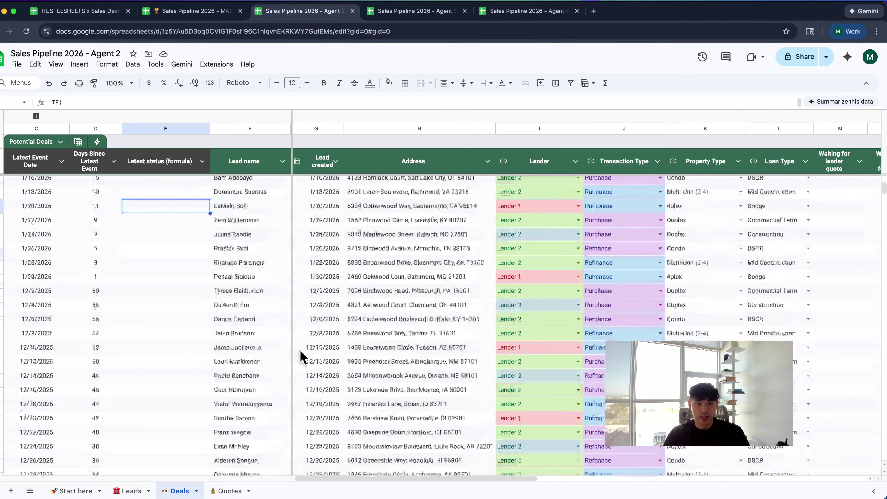
pyautogui.click(265, 359)
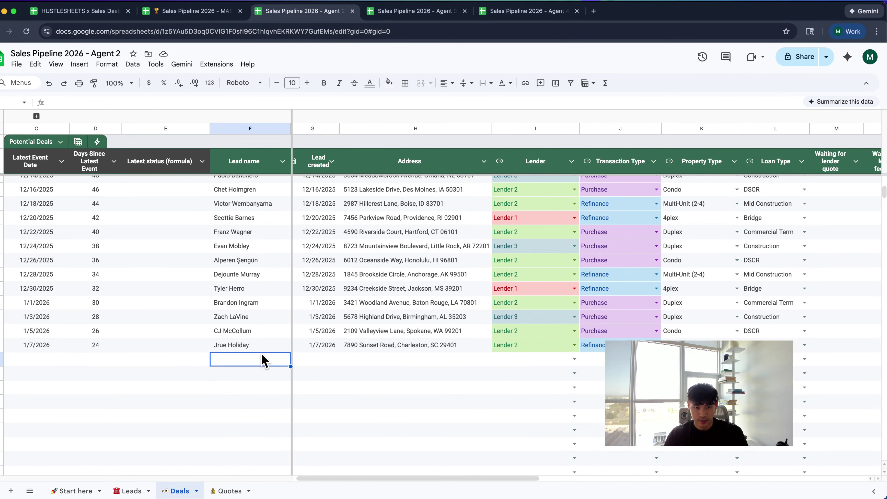
# Enter the last lead's name in the new deal row
pyautogui.click(252, 343)
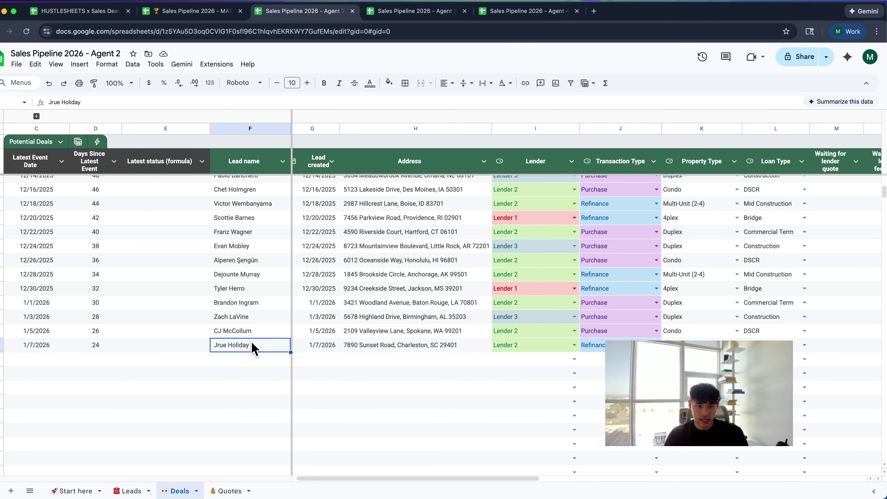
pyautogui.click(252, 359)
pyautogui.write('Jur')
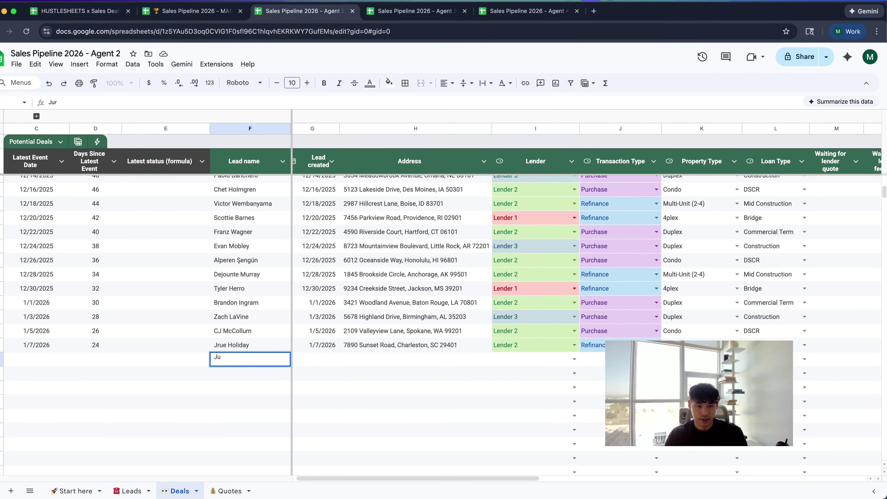
pyautogui.press('BackSpace')
pyautogui.press('BackSpace')
pyautogui.write('rue')
pyautogui.press('Tab')
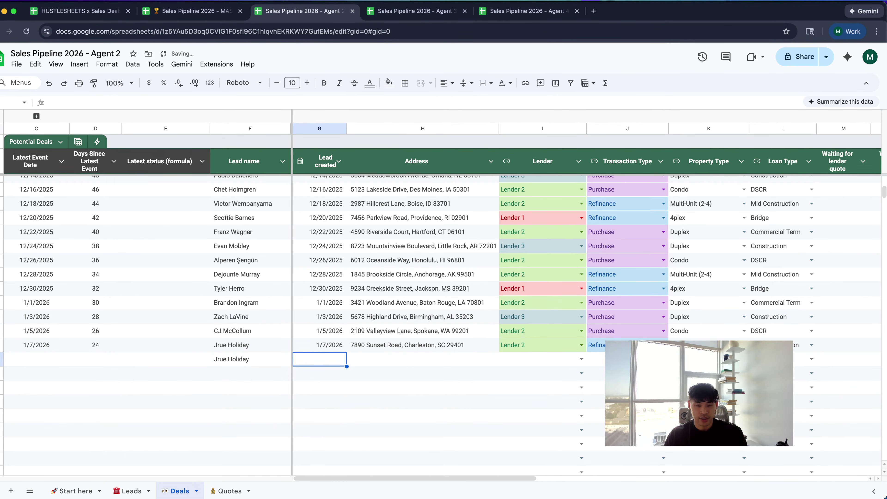
# Set lead created to 1/31/2026, address 123 Main Street, and lender Lender 3
pyautogui.doubleClick(322, 361)
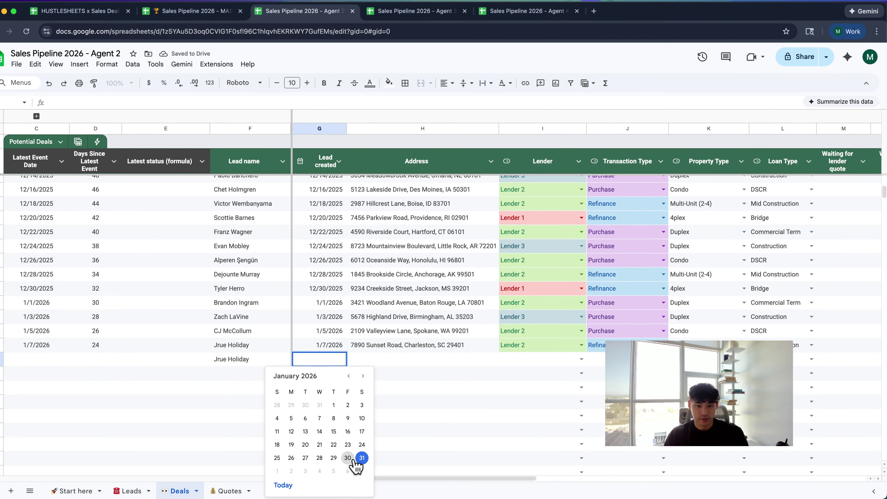
pyautogui.click(362, 458)
pyautogui.press('Tab')
pyautogui.write('123 ')
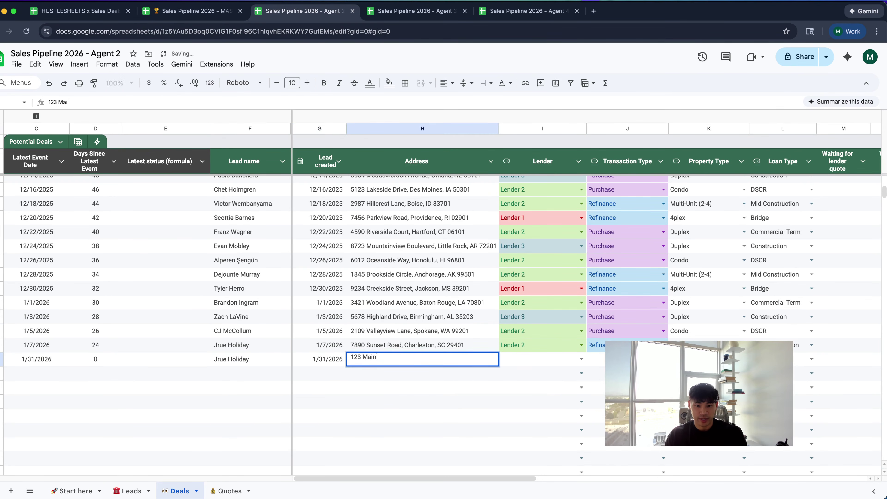
pyautogui.write('Main Street')
pyautogui.press('Tab')
pyautogui.press('Return')
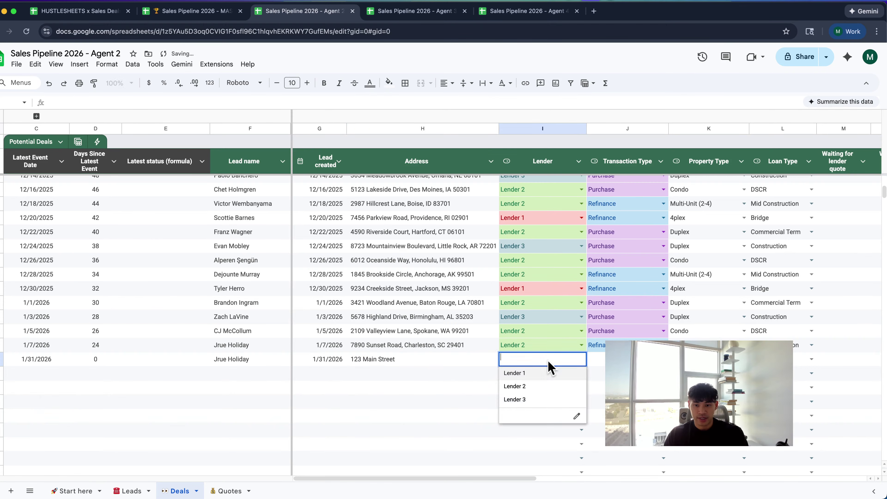
pyautogui.click(548, 399)
pyautogui.press('Tab')
# Inspect the Transaction Type validation rules for the new row
pyautogui.press('Return')
pyautogui.click(658, 403)
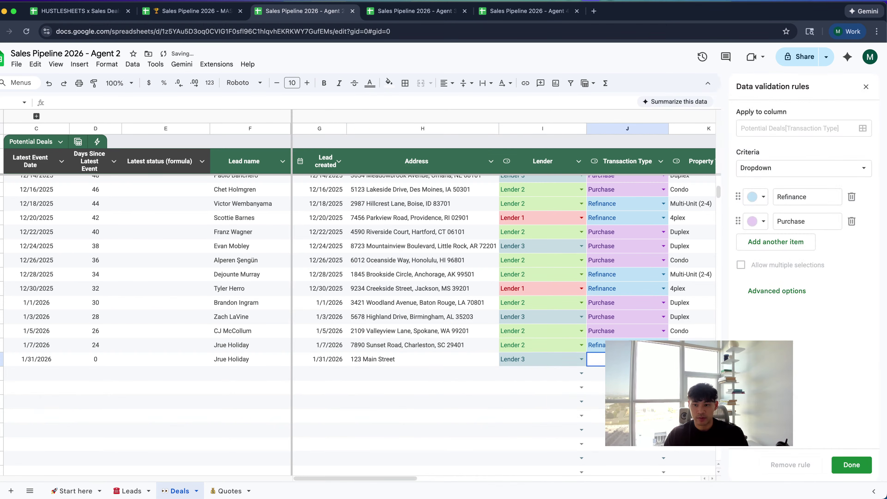
pyautogui.click(845, 465)
pyautogui.press('super+Down')
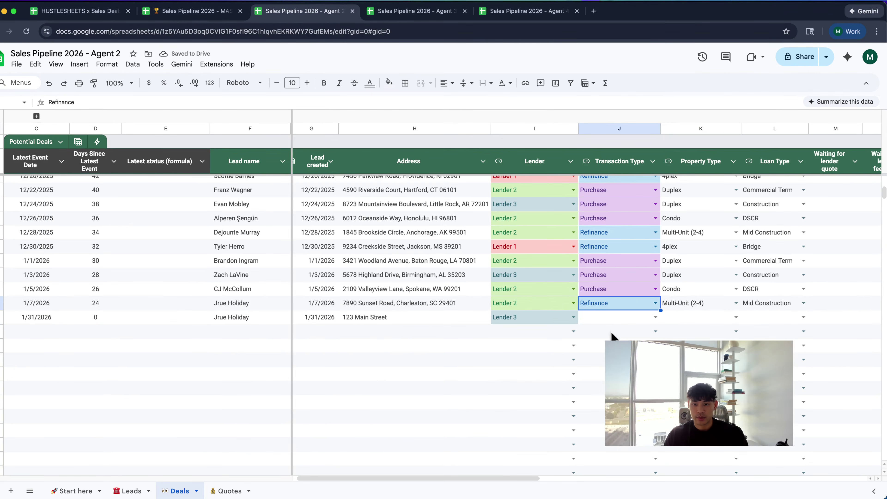
pyautogui.click(620, 321)
pyautogui.click(619, 330)
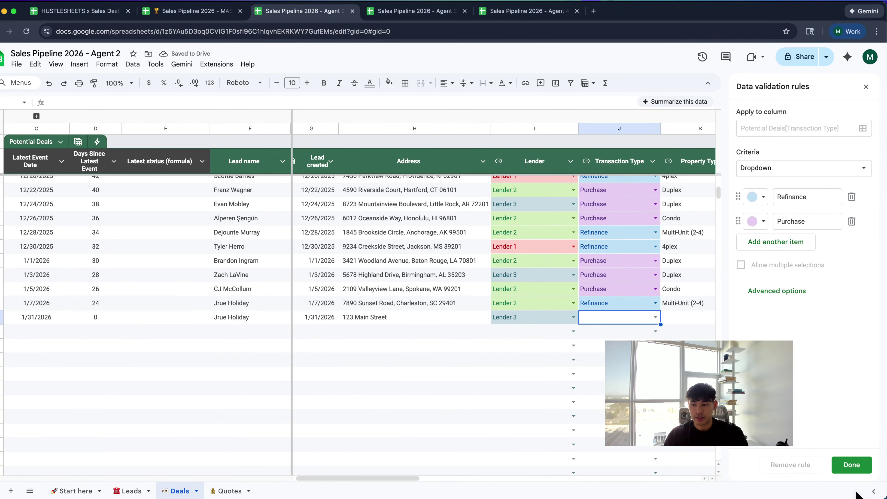
pyautogui.click(851, 466)
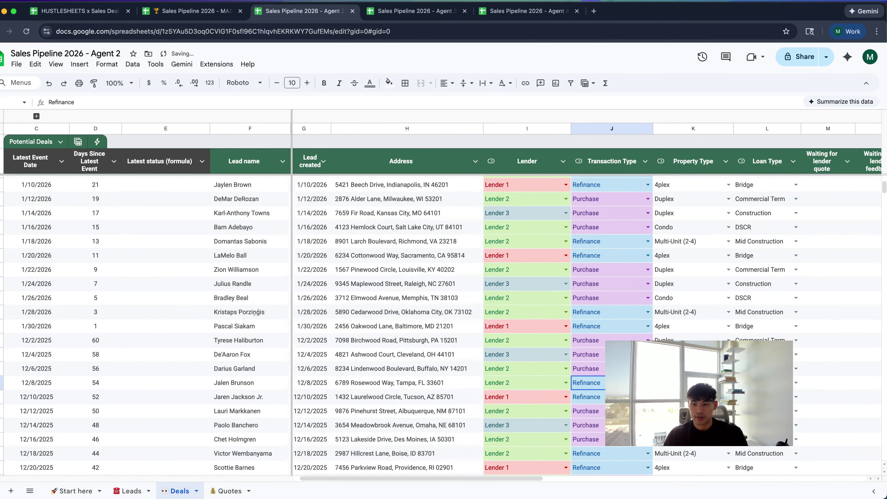
pyautogui.press('super+Down')
# Choose Refinance, Condo and Commercial Term for transaction, property and loan type
pyautogui.click(624, 376)
pyautogui.click(597, 392)
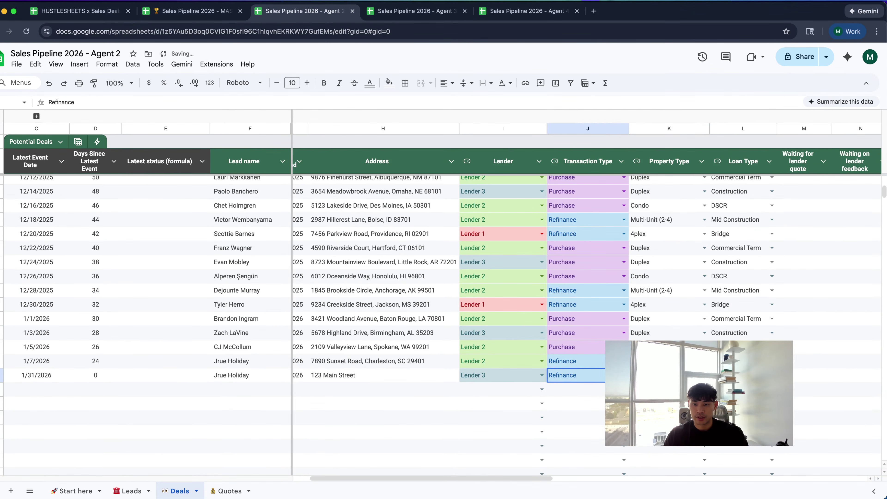
pyautogui.click(705, 375)
pyautogui.click(653, 401)
pyautogui.click(772, 375)
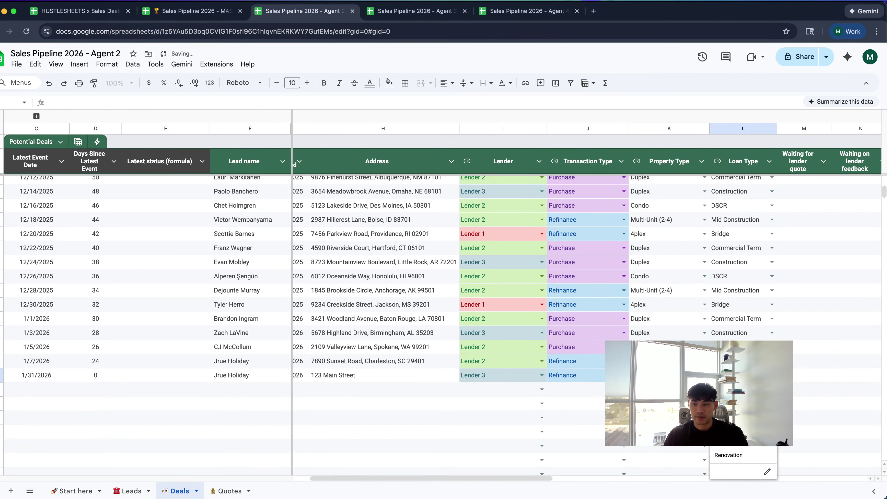
pyautogui.click(734, 402)
pyautogui.hscroll(3, 524, 279)
pyautogui.hscroll(2, 524, 279)
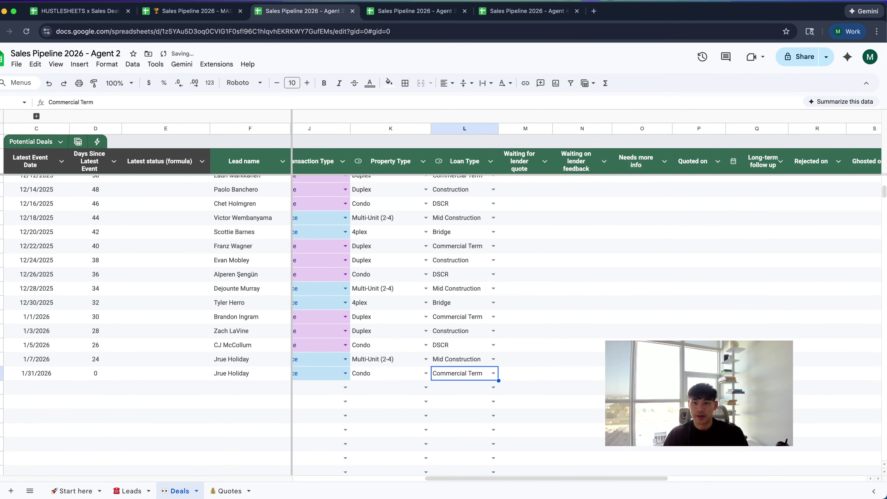
pyautogui.hscroll(-6, 524, 280)
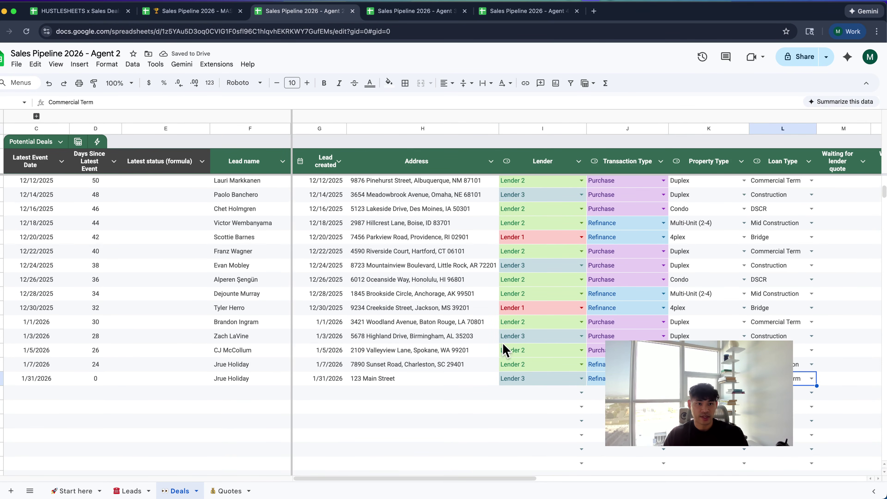
pyautogui.scroll(10, 192, 180)
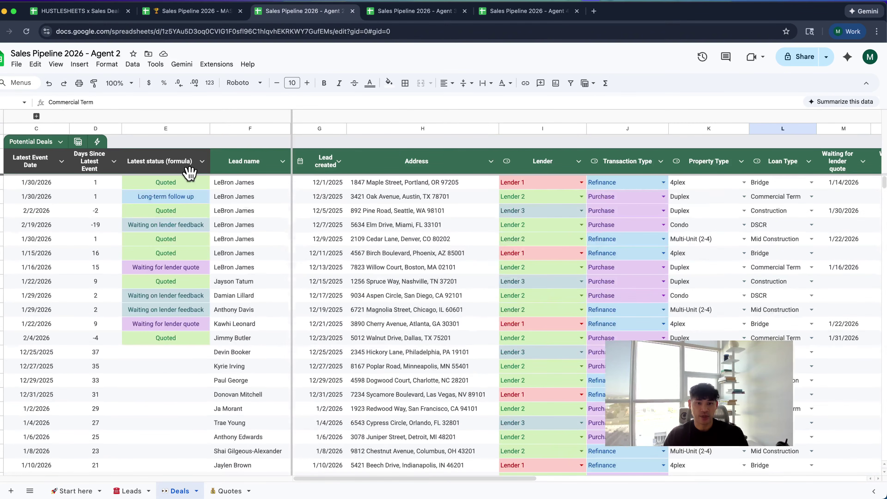
# Inspect the new deal's status formula and scroll to the Waiting for lender quote column
pyautogui.scroll(-15, 185, 382)
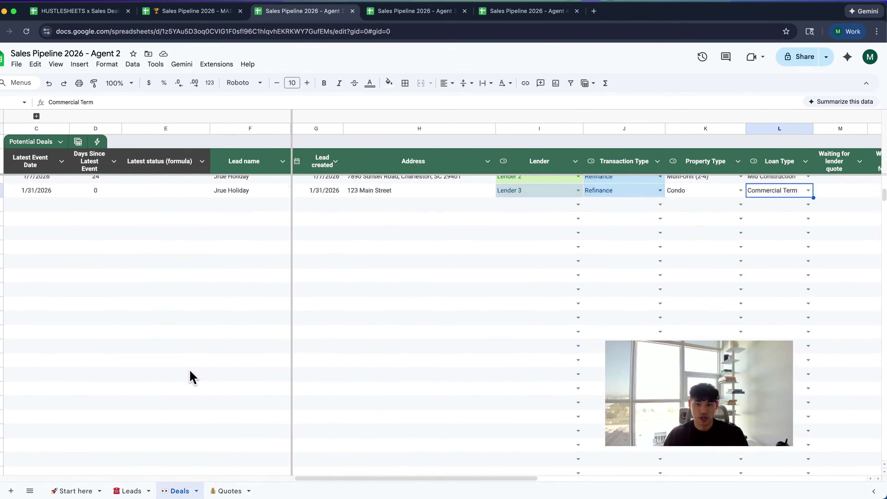
pyautogui.scroll(4, 192, 377)
pyautogui.click(199, 387)
pyautogui.hscroll(4, 200, 390)
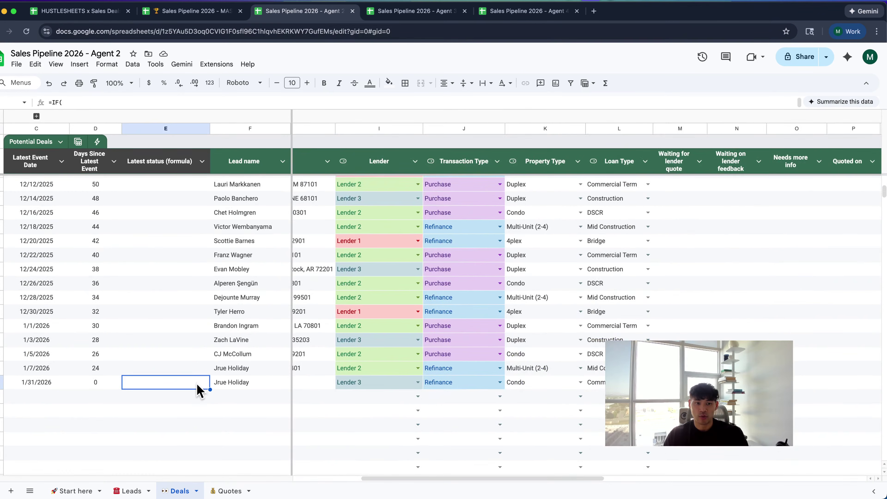
pyautogui.hscroll(-4, 201, 388)
pyautogui.scroll(15, 202, 386)
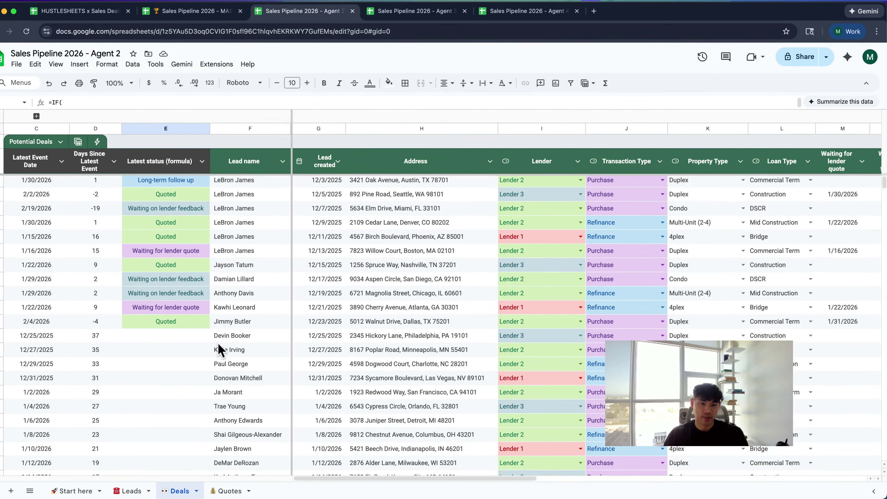
pyautogui.scroll(-15, 218, 350)
pyautogui.hscroll(4, 218, 350)
pyautogui.hscroll(2, 431, 307)
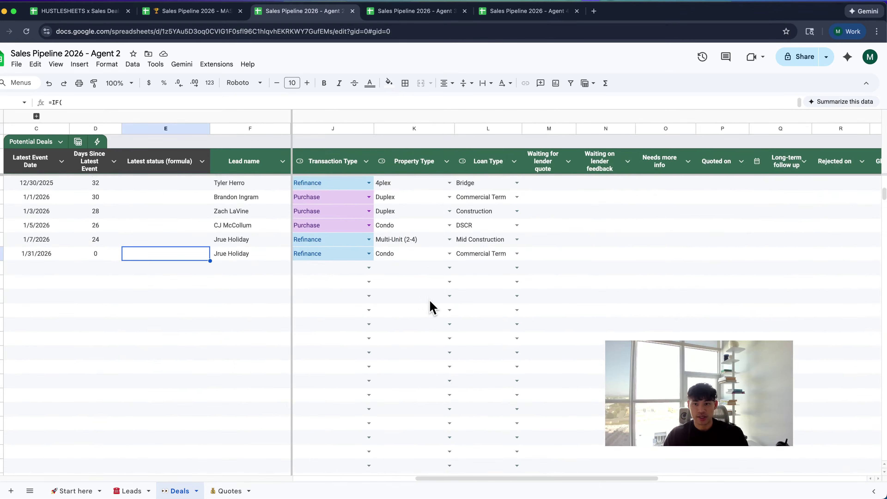
pyautogui.hscroll(2, 454, 297)
pyautogui.scroll(1, 454, 297)
# Add a left border to column M, Waiting for lender quote
pyautogui.click(479, 260)
pyautogui.click(486, 161)
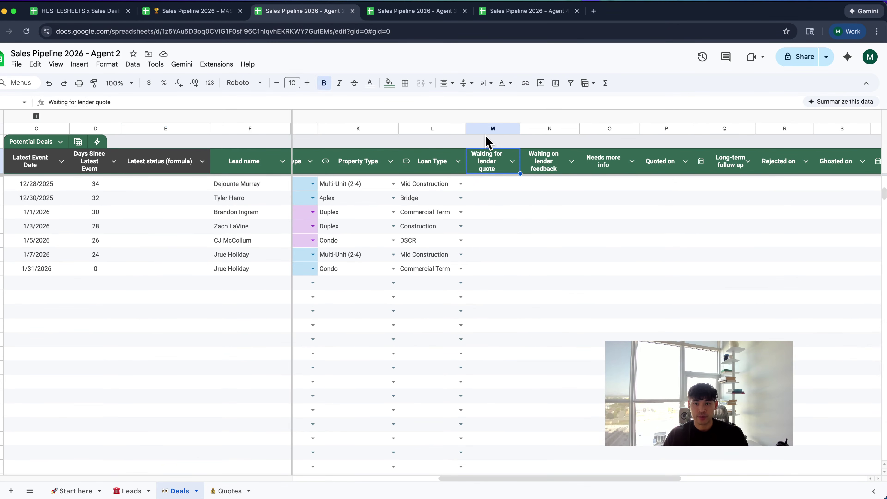
pyautogui.click(489, 128)
pyautogui.click(405, 83)
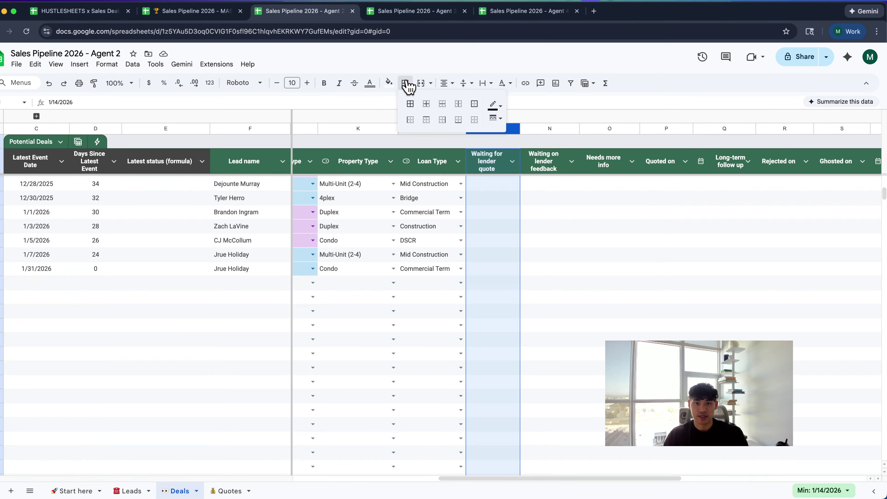
pyautogui.click(410, 119)
# Set the new deal's lender-quote wait date to January 29, 2026
pyautogui.click(477, 227)
pyautogui.click(496, 269)
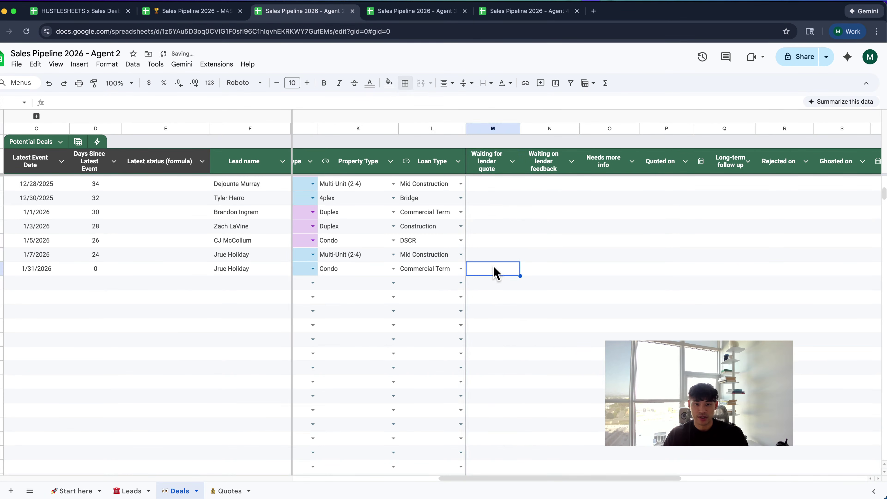
pyautogui.doubleClick(496, 270)
pyautogui.click(512, 370)
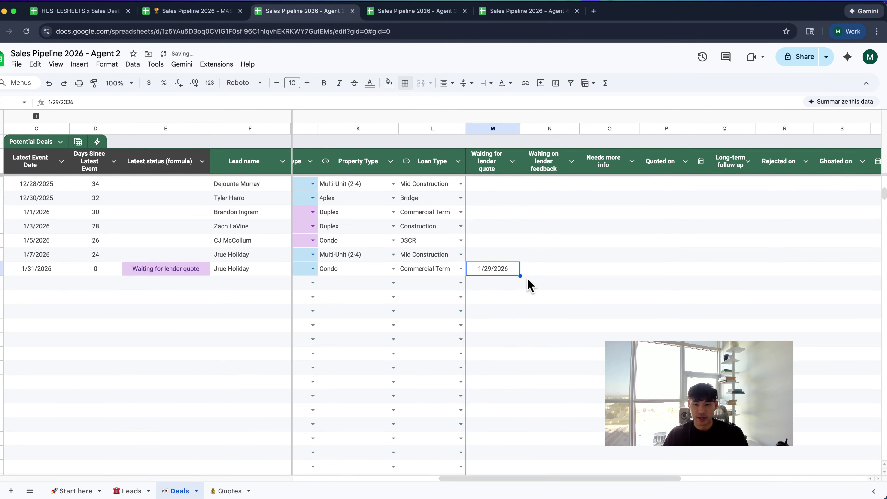
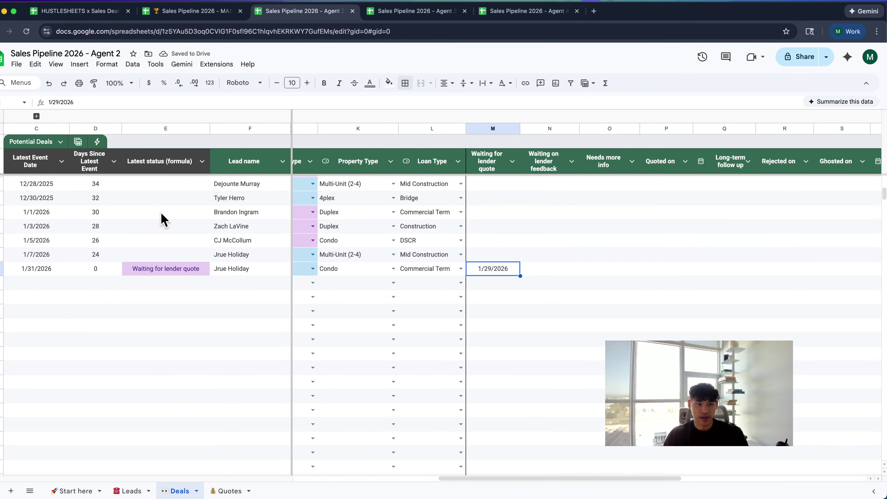
# Date the last deal's Waiting on lender feedback 1/30/2026, Needs more info 2/1, Quoted on 2/10
pyautogui.click(552, 269)
pyautogui.doubleClick(549, 268)
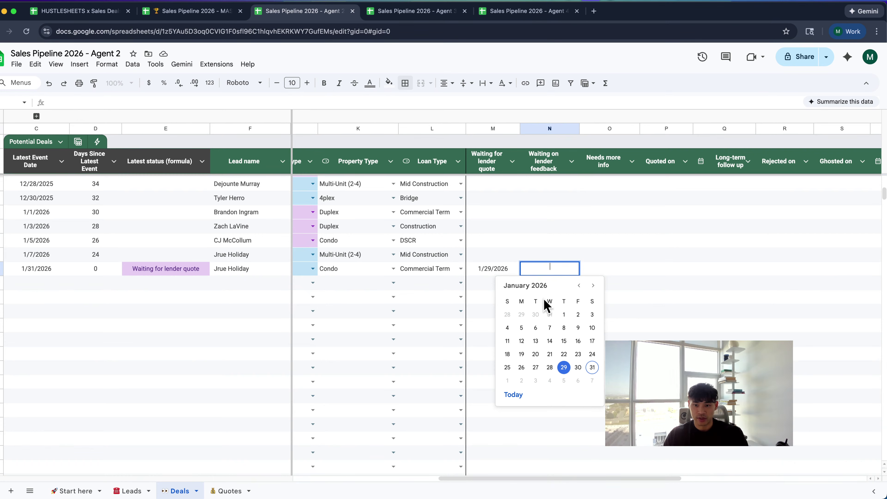
pyautogui.click(578, 367)
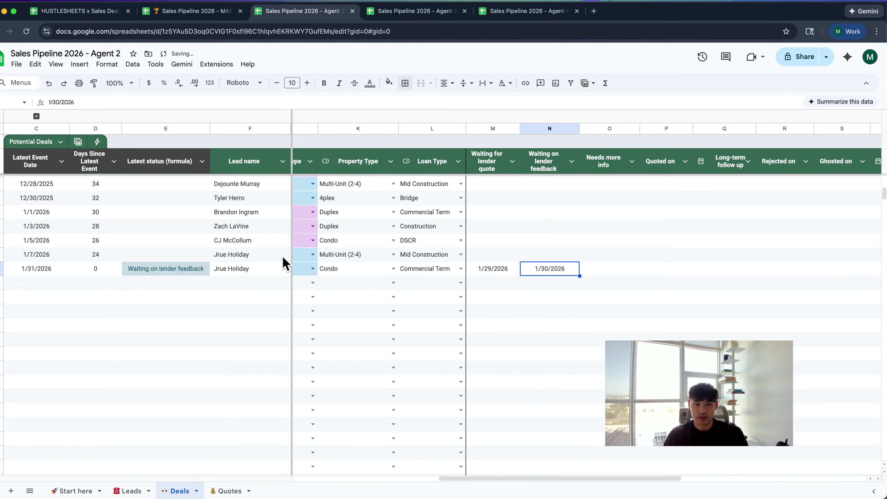
pyautogui.hscroll(2, 545, 267)
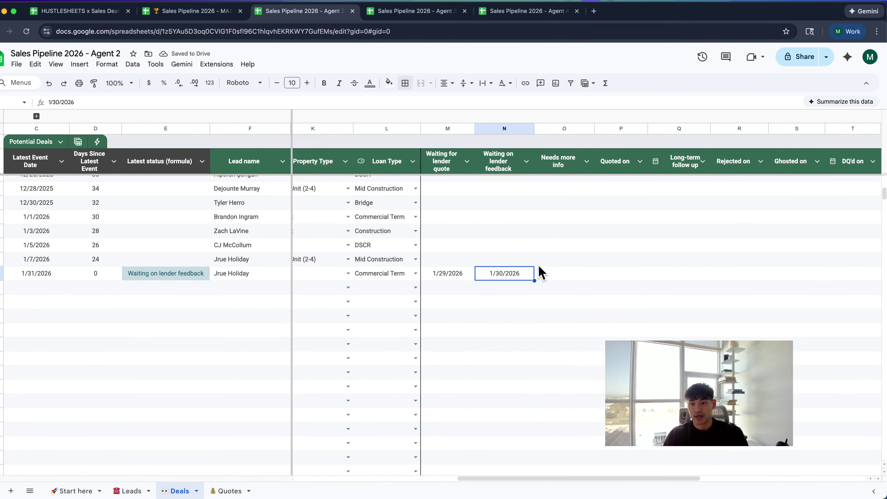
pyautogui.click(559, 274)
pyautogui.doubleClick(559, 274)
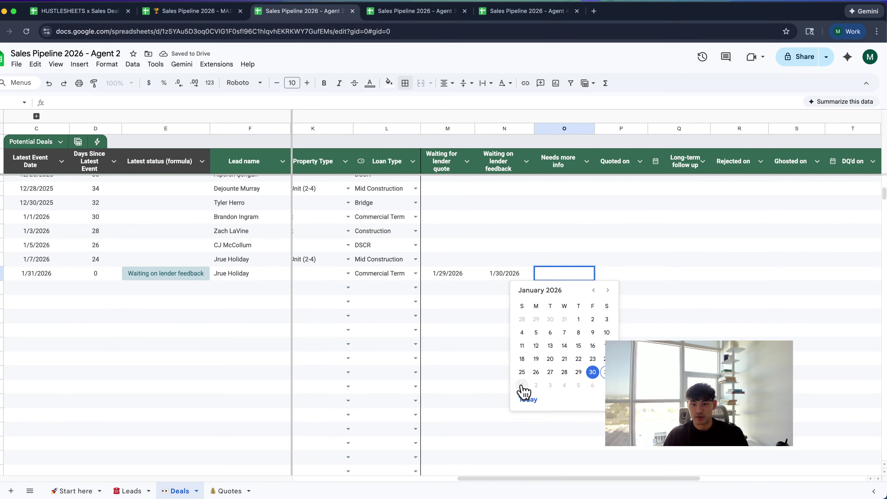
pyautogui.click(527, 399)
pyautogui.hscroll(1, 541, 315)
pyautogui.doubleClick(576, 276)
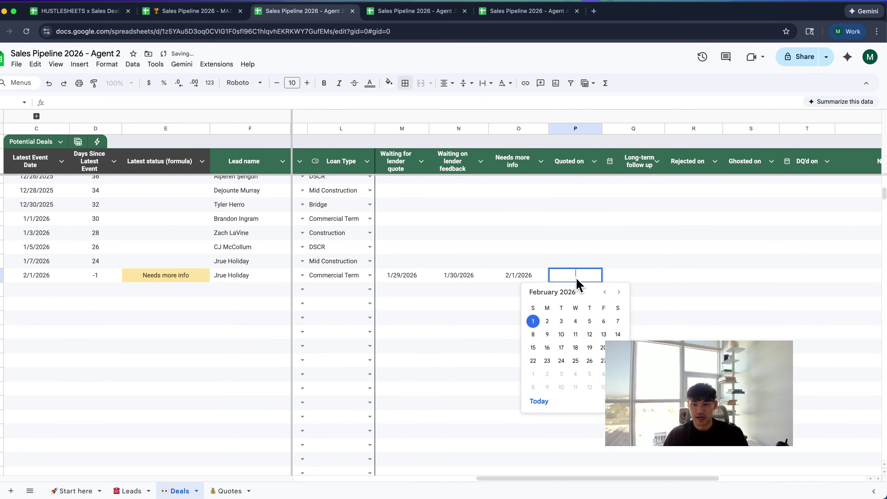
pyautogui.click(561, 335)
# Set the deal's Rejected on date to 2/19/2026, leaving DQ'd on empty
pyautogui.hscroll(1, 562, 337)
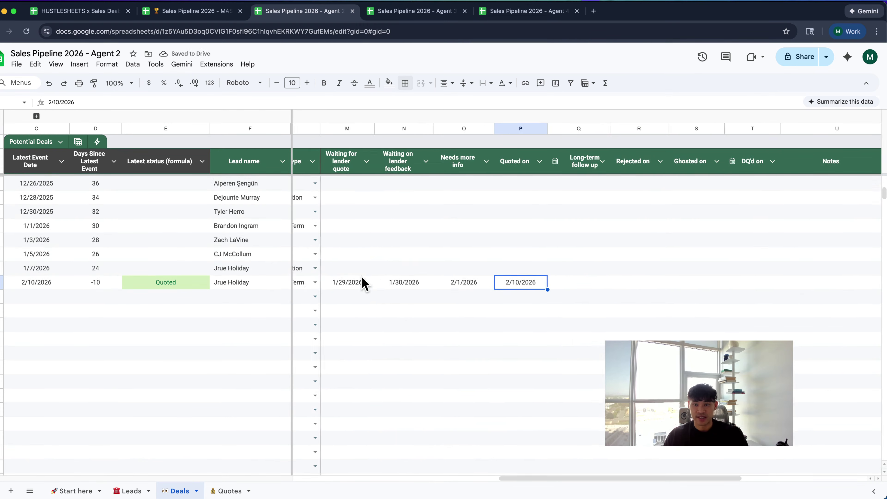
pyautogui.hscroll(1, 362, 284)
pyautogui.doubleClick(595, 288)
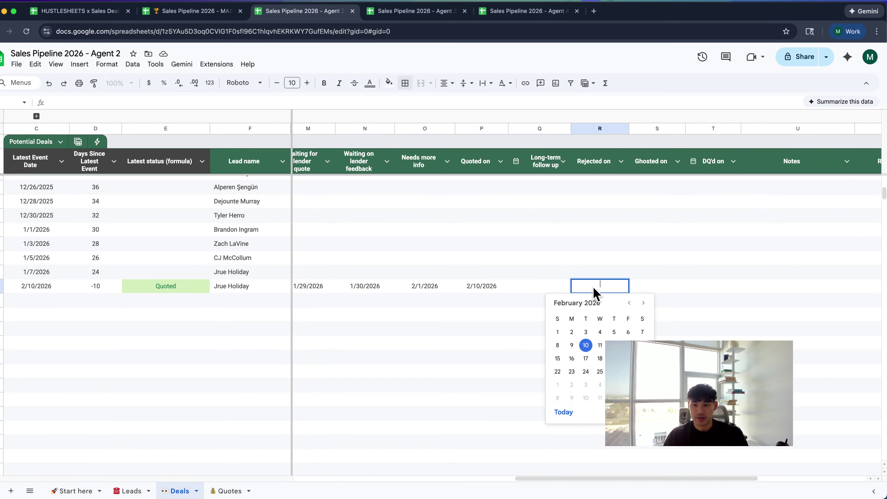
pyautogui.click(614, 358)
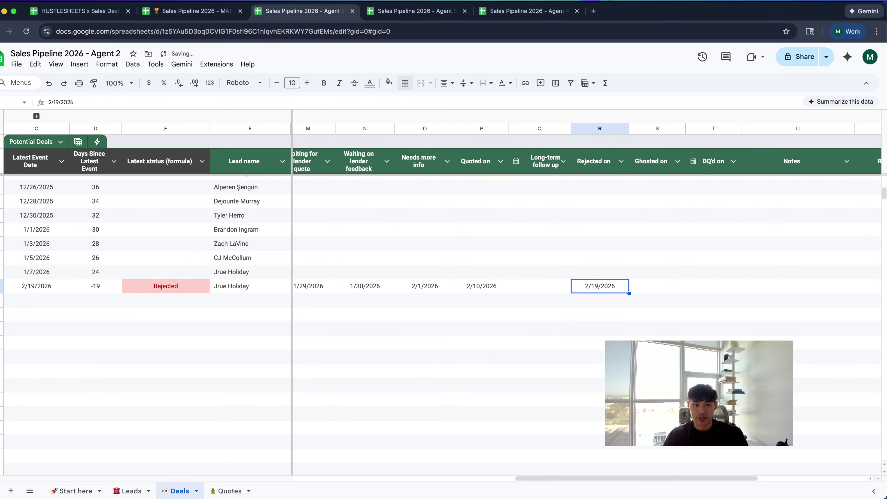
pyautogui.hscroll(2, 628, 272)
pyautogui.click(660, 286)
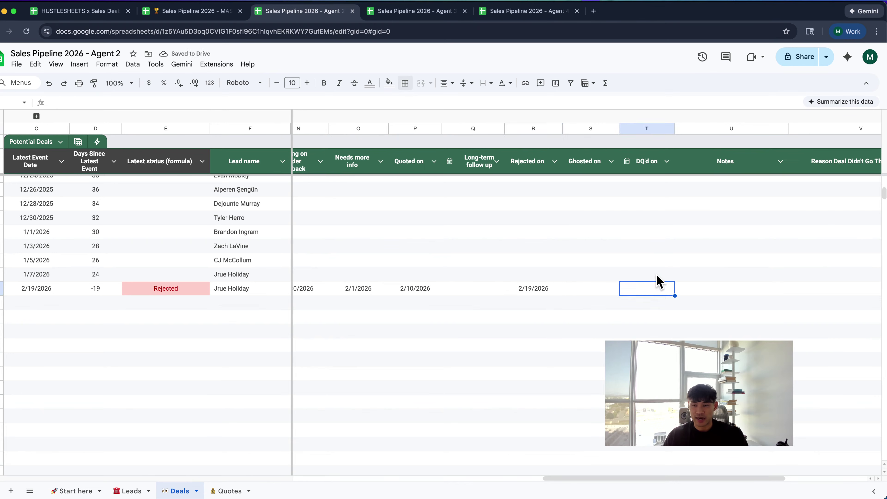
pyautogui.doubleClick(658, 292)
pyautogui.click(650, 358)
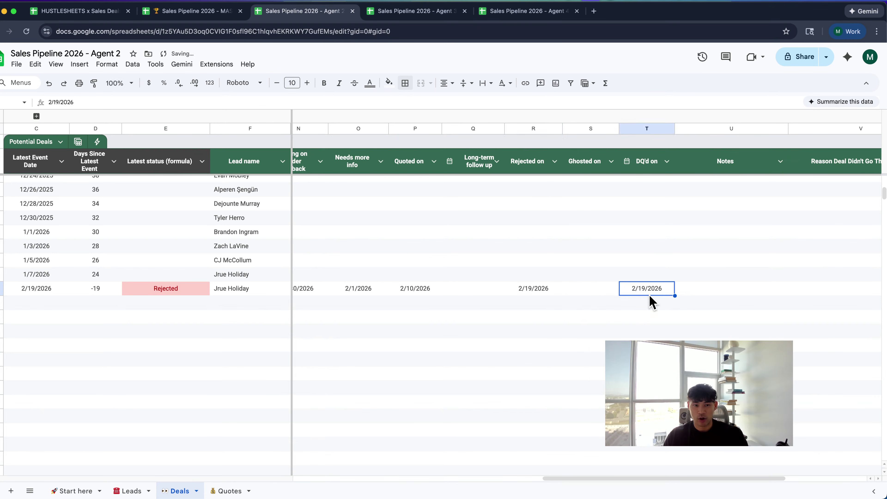
pyautogui.press('Delete')
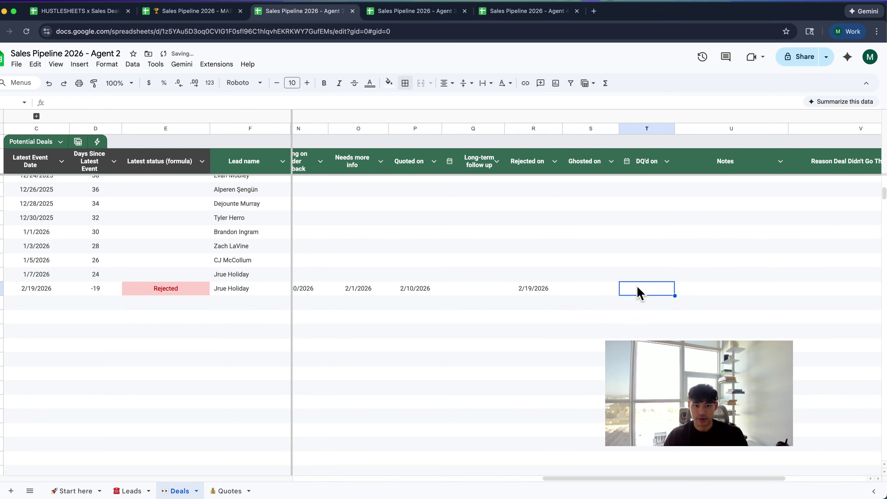
# Widen the DQ'd on column slightly and copy the two empty reason cells
pyautogui.click(596, 295)
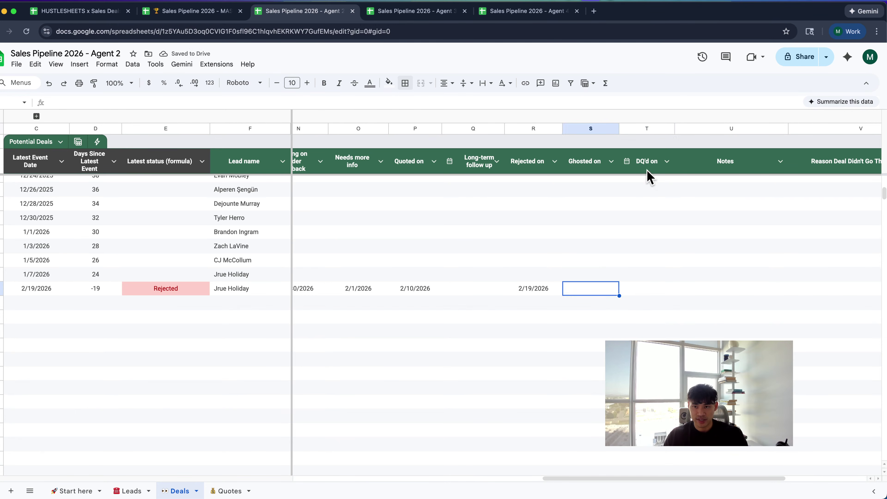
pyautogui.moveTo(675, 128); pyautogui.dragTo(688, 128)
pyautogui.hscroll(5, 669, 184)
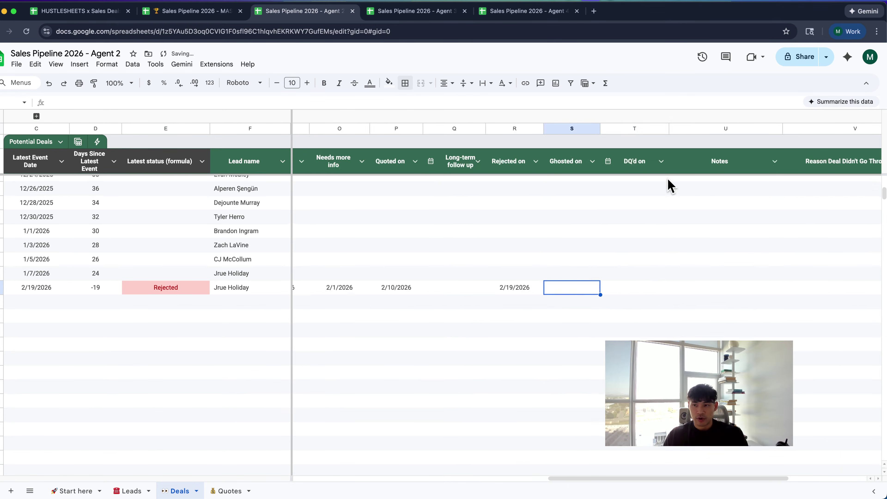
pyautogui.moveTo(733, 270); pyautogui.dragTo(734, 287)
pyautogui.hotkey('ctrl', 'c')
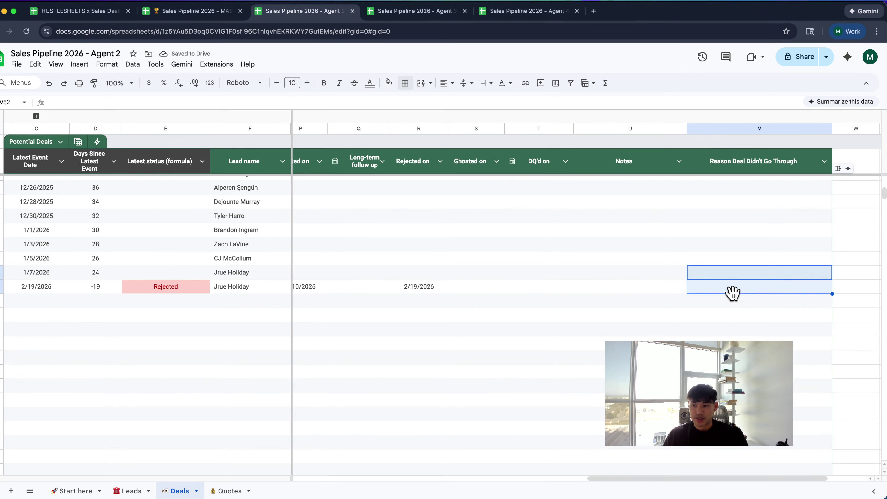
pyautogui.click(737, 294)
pyautogui.click(646, 279)
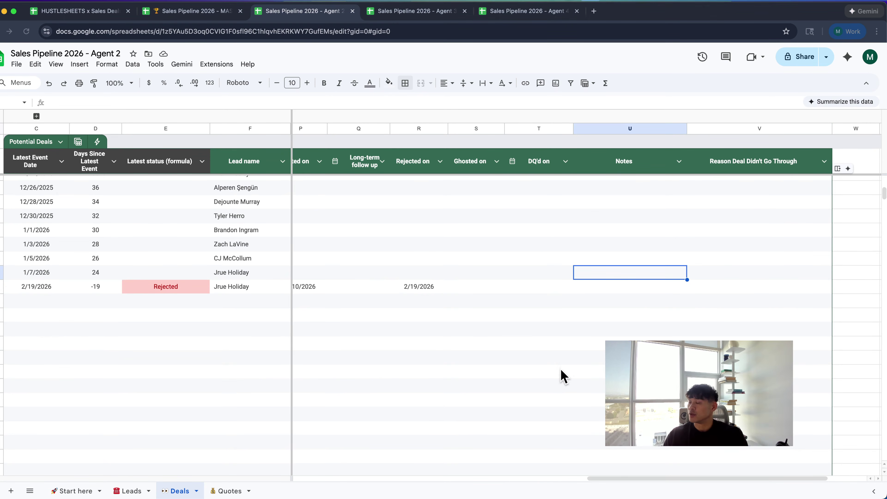
pyautogui.click(737, 276)
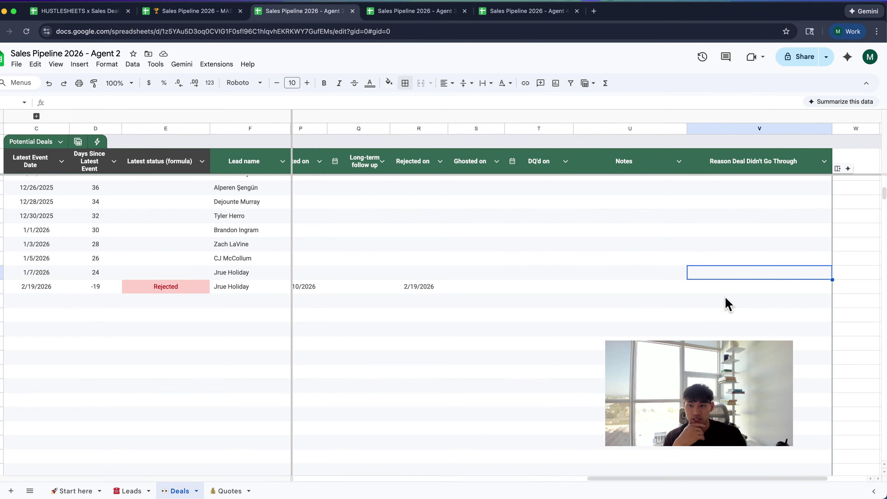
pyautogui.hscroll(-2, 726, 303)
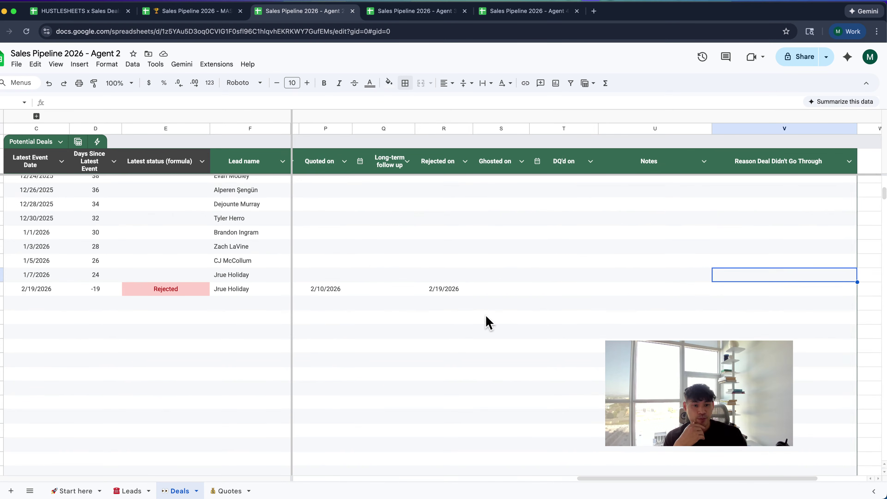
pyautogui.hscroll(-15, 386, 269)
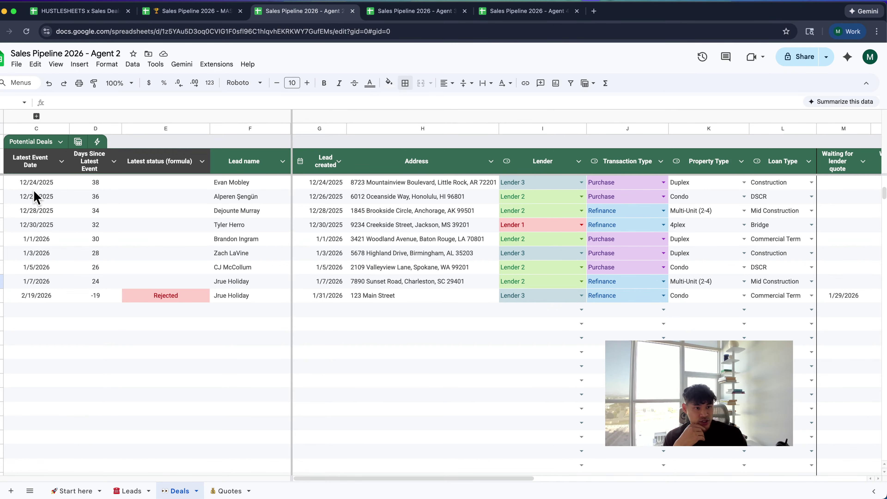
pyautogui.moveTo(38, 194); pyautogui.dragTo(52, 321)
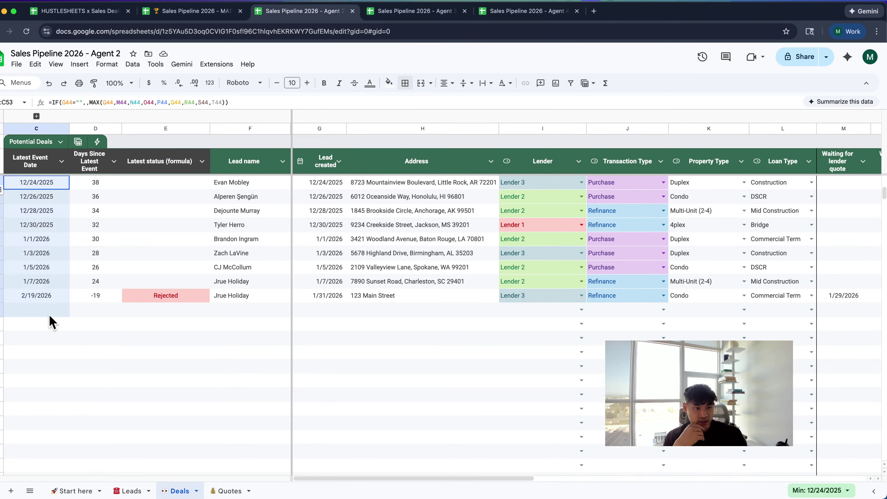
pyautogui.click(52, 297)
pyautogui.moveTo(86, 186); pyautogui.dragTo(97, 303)
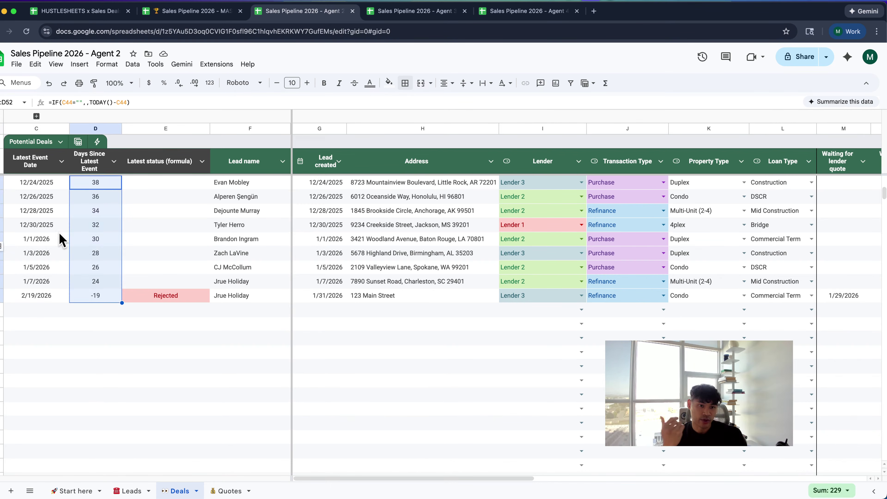
pyautogui.scroll(5, 54, 223)
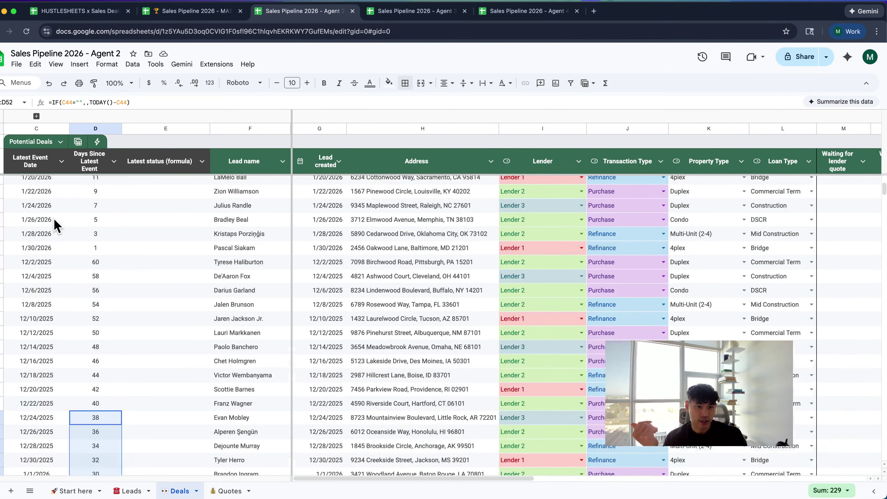
pyautogui.scroll(-4, 56, 226)
pyautogui.click(109, 258)
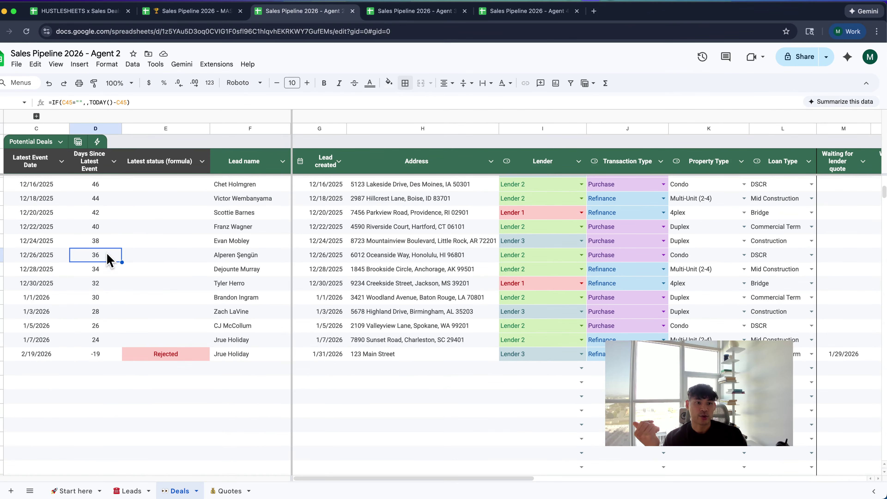
pyautogui.click(96, 202)
pyautogui.scroll(12, 96, 206)
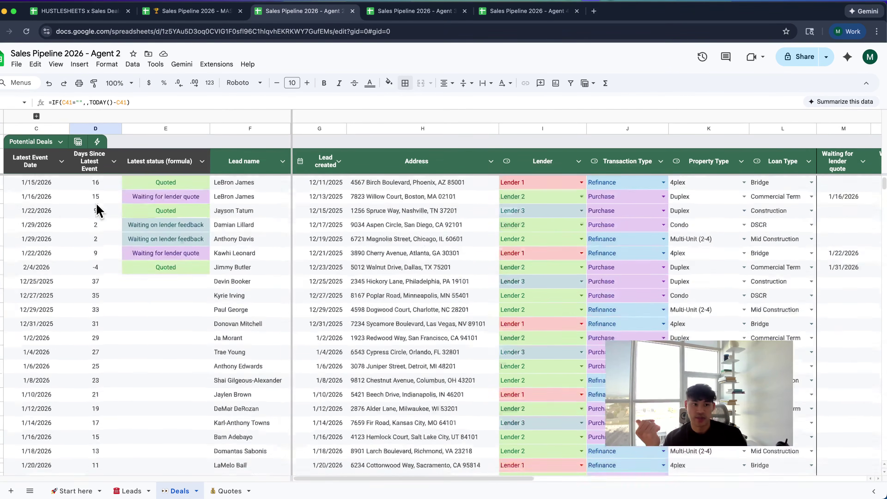
# Apply the saved Quoted deals table view and dismiss its first-view tip
pyautogui.click(77, 142)
pyautogui.click(103, 235)
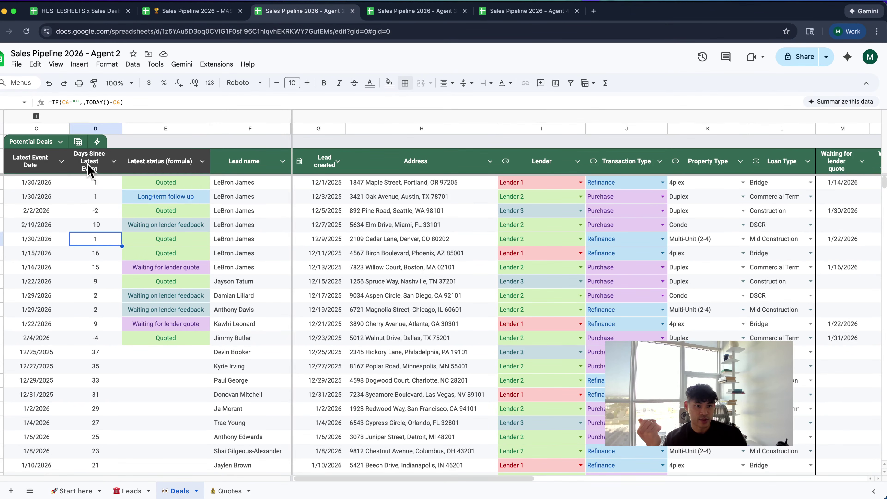
pyautogui.click(79, 142)
pyautogui.click(110, 196)
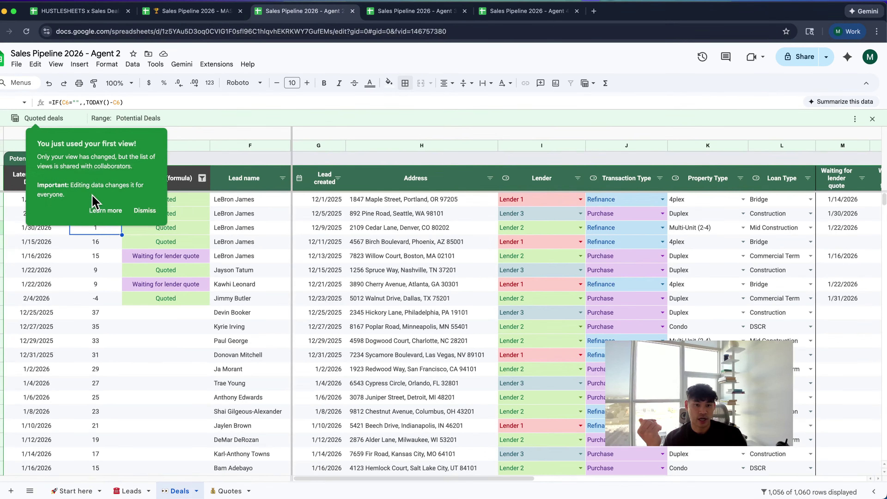
pyautogui.scroll(-3, 111, 247)
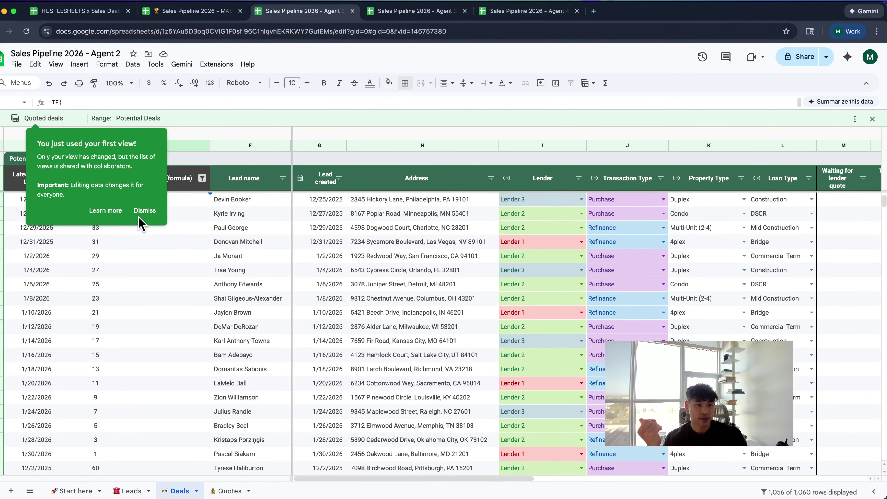
pyautogui.click(145, 211)
# Check the Latest status (formula) filter unchanged, then exit the Quoted deals view
pyautogui.click(202, 178)
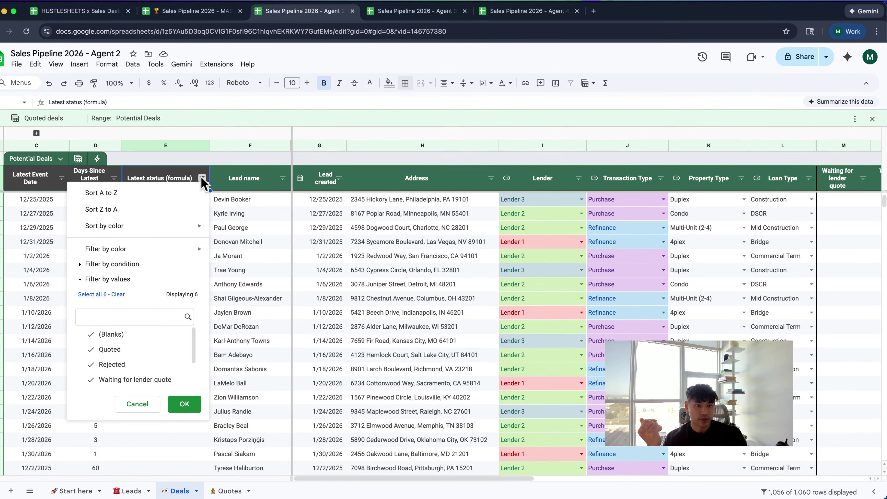
pyautogui.click(137, 405)
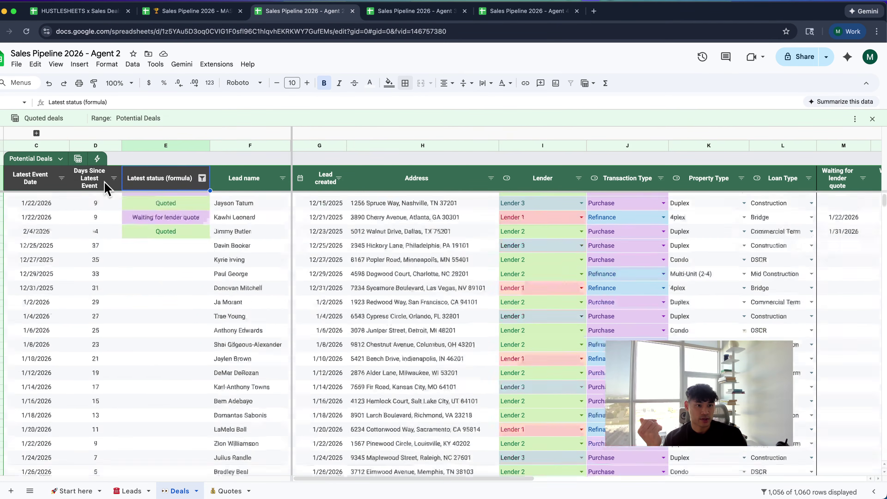
pyautogui.click(202, 178)
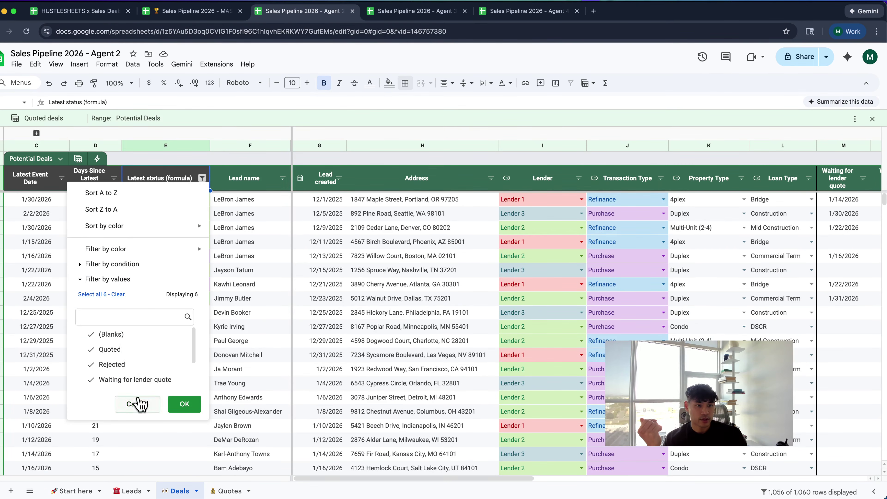
pyautogui.click(137, 404)
pyautogui.click(77, 159)
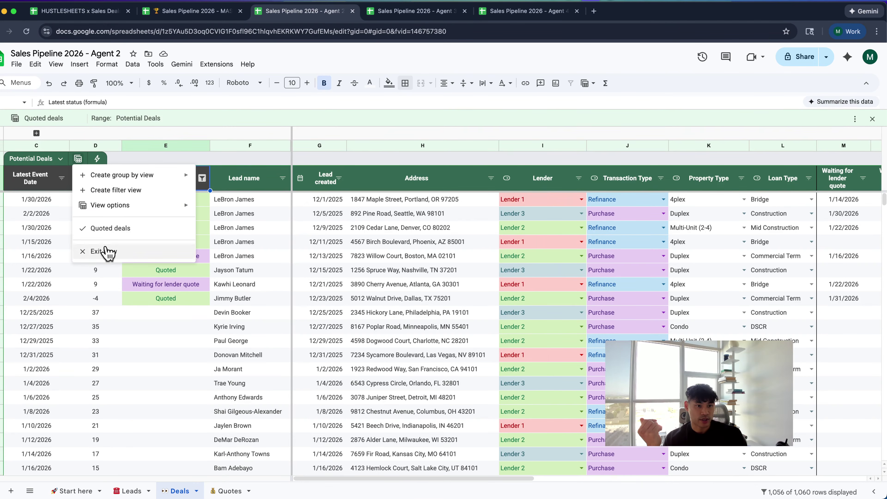
pyautogui.click(104, 251)
pyautogui.click(78, 144)
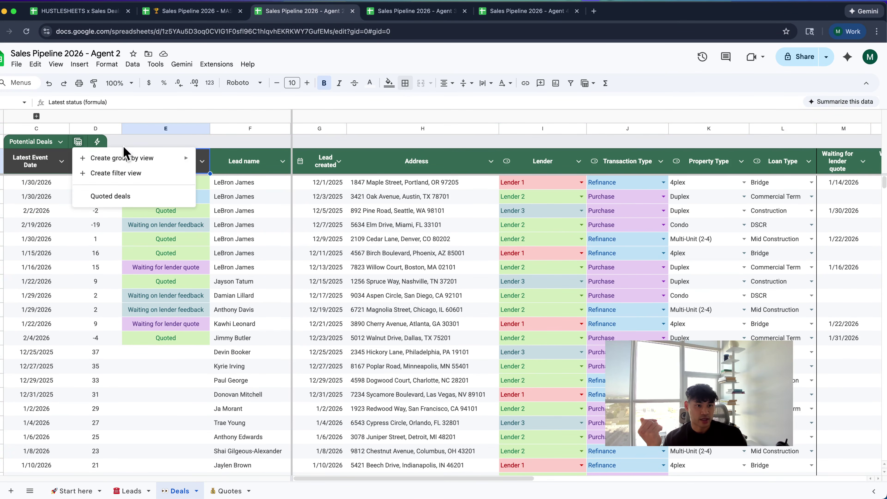
# Group the Deals table by Latest status (formula), sorted Z to A
pyautogui.moveTo(178, 159)
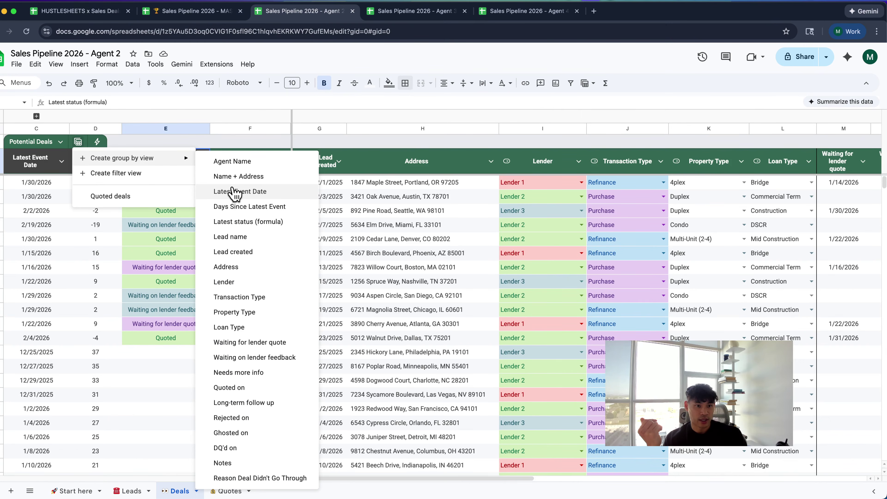
pyautogui.click(238, 222)
pyautogui.click(150, 205)
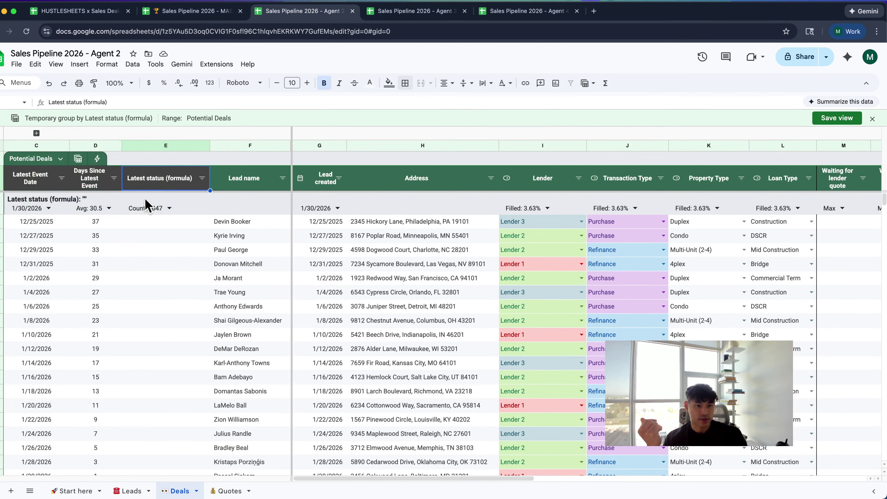
pyautogui.click(202, 178)
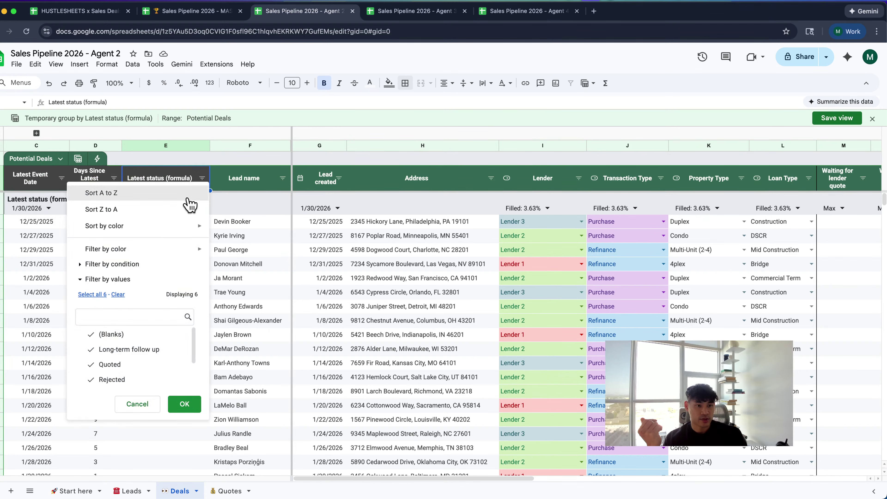
pyautogui.click(189, 194)
pyautogui.click(202, 178)
pyautogui.click(178, 211)
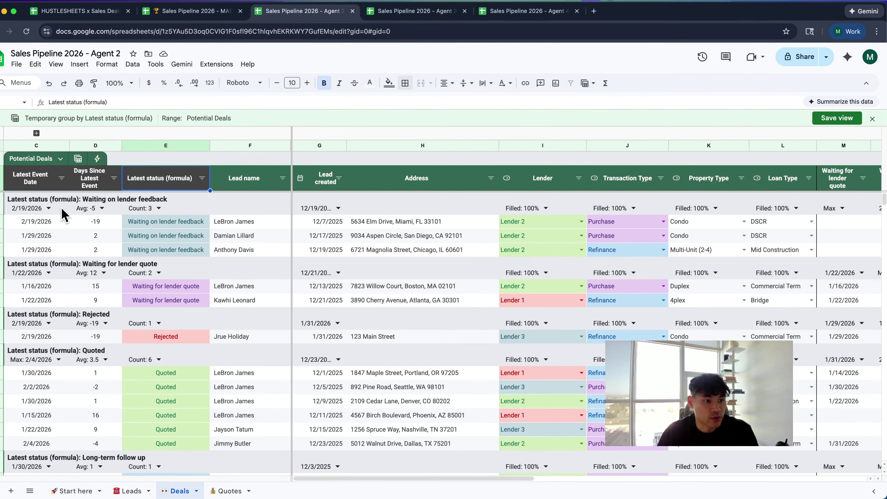
# Set summaries to None for Latest Event Date, Days Since, Lead created, Lender, Transaction, Property, Loan Type, keeping Count
pyautogui.click(48, 209)
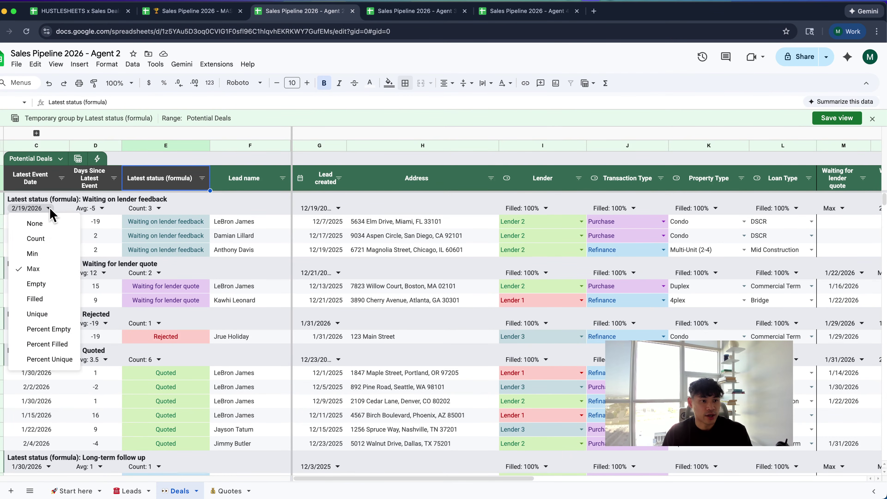
pyautogui.click(50, 223)
pyautogui.click(90, 209)
pyautogui.click(100, 223)
pyautogui.click(144, 208)
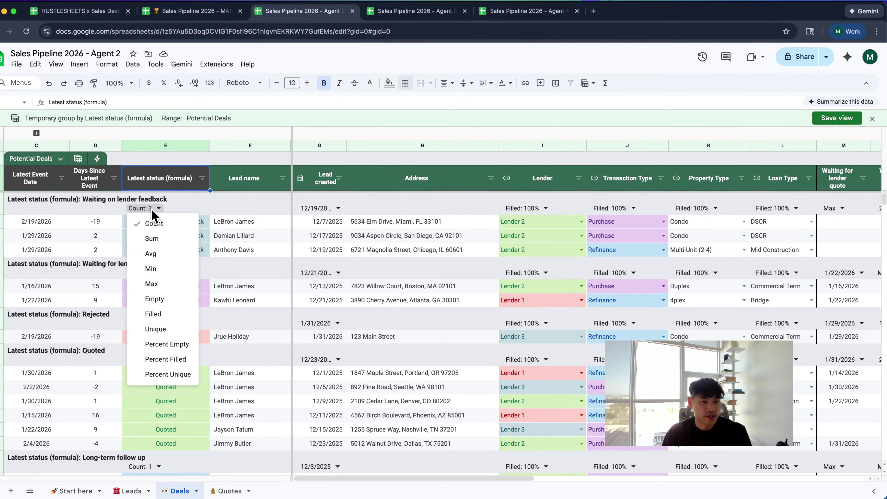
pyautogui.click(148, 204)
pyautogui.click(338, 208)
pyautogui.click(323, 224)
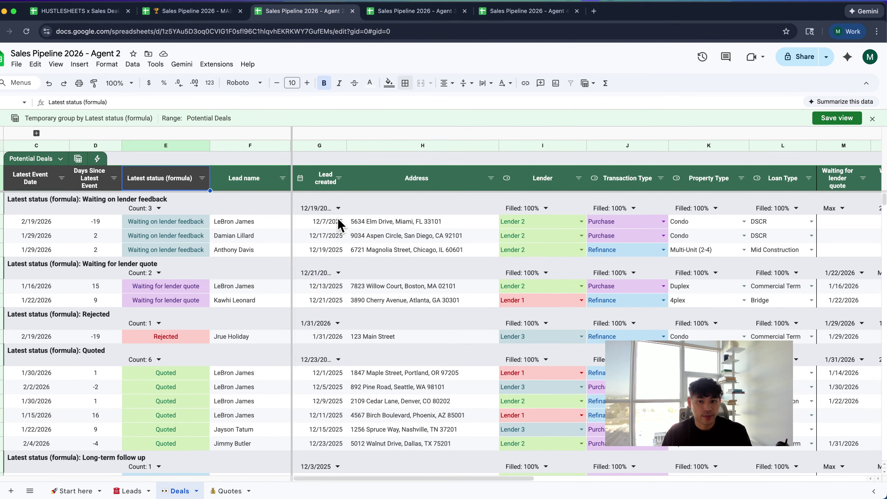
pyautogui.click(523, 209)
pyautogui.click(540, 223)
pyautogui.click(634, 208)
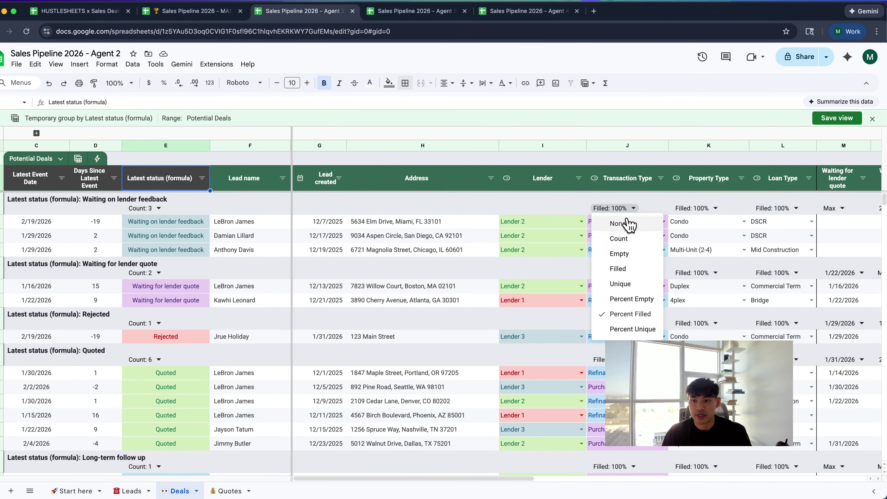
pyautogui.click(619, 224)
pyautogui.click(697, 209)
pyautogui.click(698, 223)
pyautogui.click(765, 208)
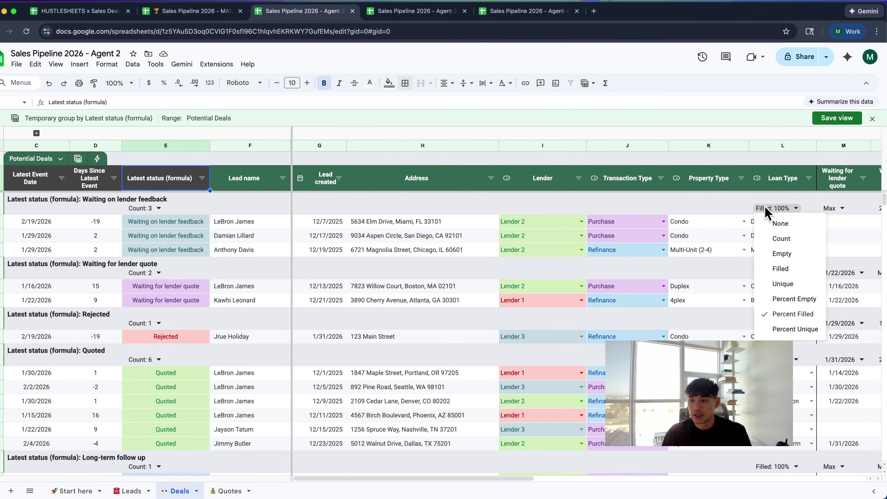
pyautogui.click(770, 222)
# Set summaries to None for every stage-date column, from Waiting for lender quote through DQ'd on
pyautogui.hscroll(3, 775, 224)
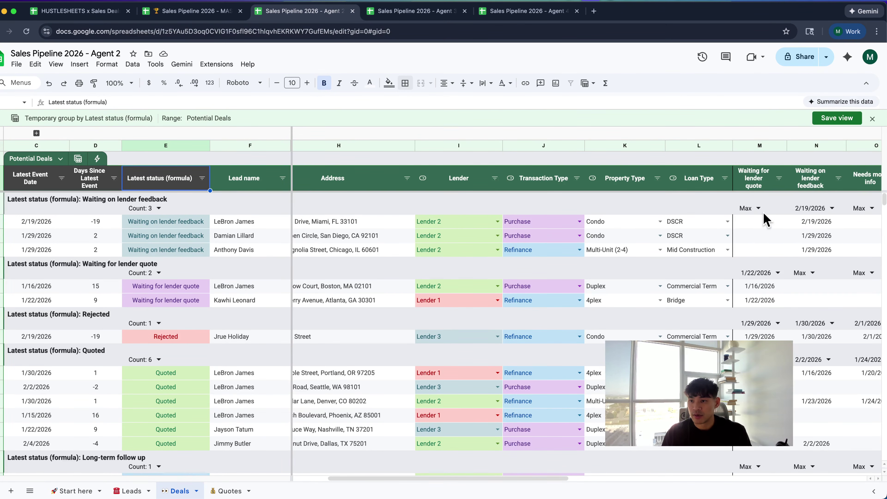
pyautogui.click(749, 208)
pyautogui.click(756, 224)
pyautogui.hscroll(3, 758, 223)
pyautogui.click(786, 209)
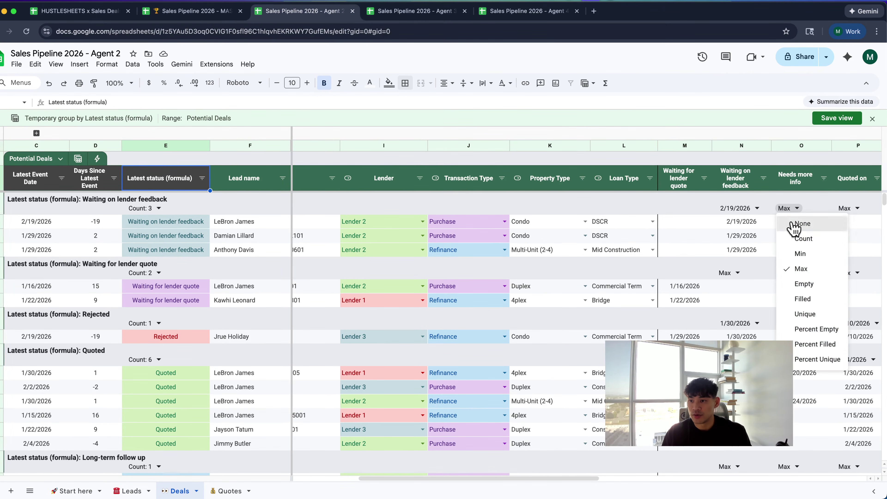
pyautogui.click(794, 224)
pyautogui.hscroll(2, 794, 222)
pyautogui.click(791, 208)
pyautogui.click(794, 224)
pyautogui.hscroll(2, 782, 215)
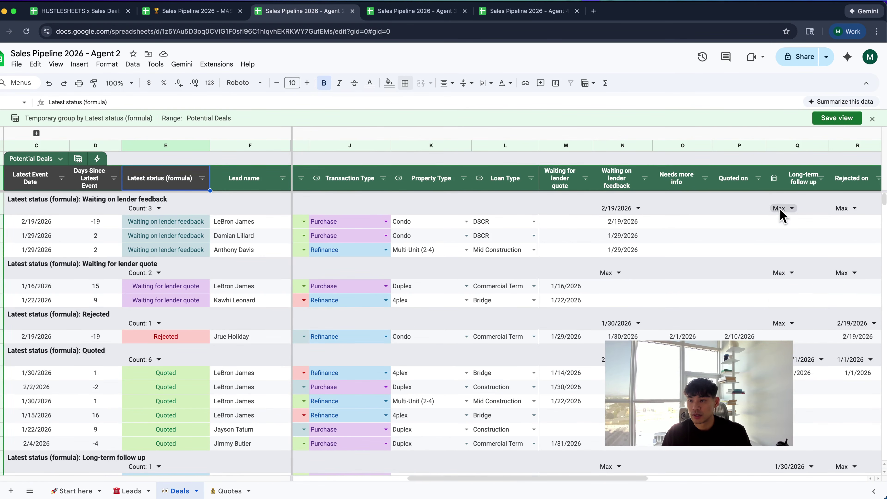
pyautogui.click(779, 209)
pyautogui.click(782, 223)
pyautogui.hscroll(2, 783, 227)
pyautogui.click(757, 209)
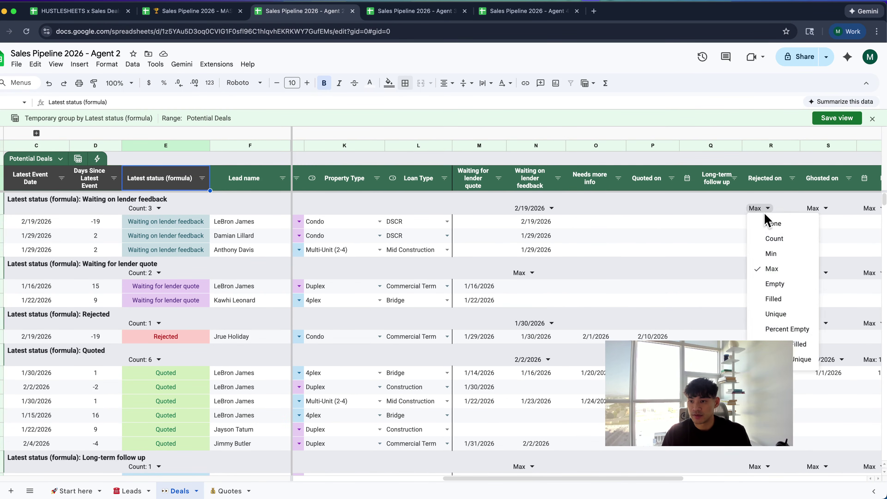
pyautogui.click(763, 223)
pyautogui.click(816, 209)
pyautogui.click(820, 223)
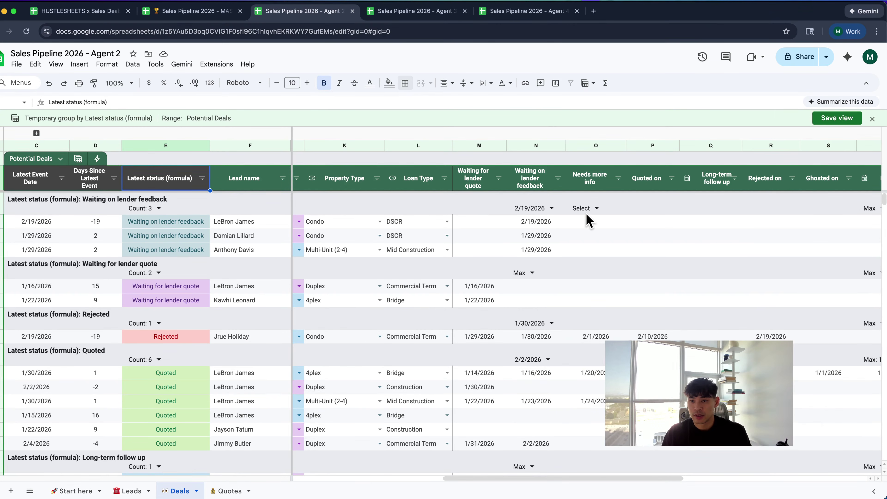
pyautogui.click(531, 208)
pyautogui.click(545, 223)
pyautogui.hscroll(3, 612, 216)
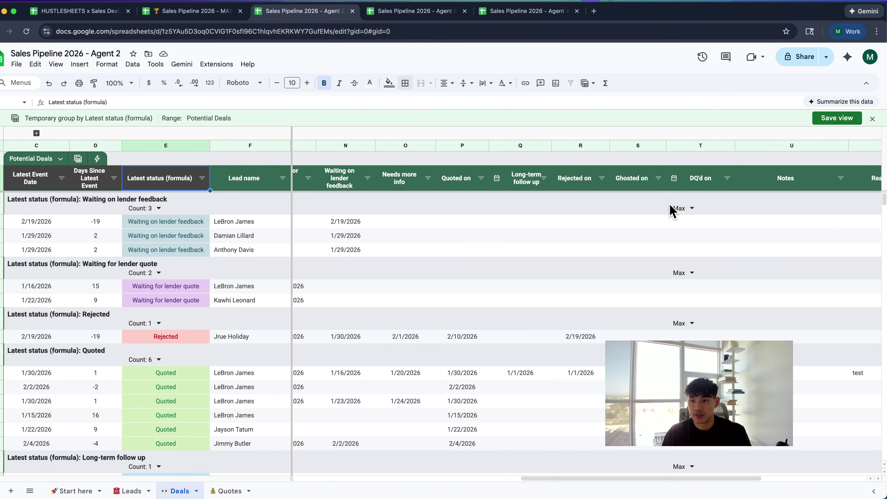
pyautogui.click(674, 208)
pyautogui.click(689, 224)
pyautogui.hscroll(-6, 693, 230)
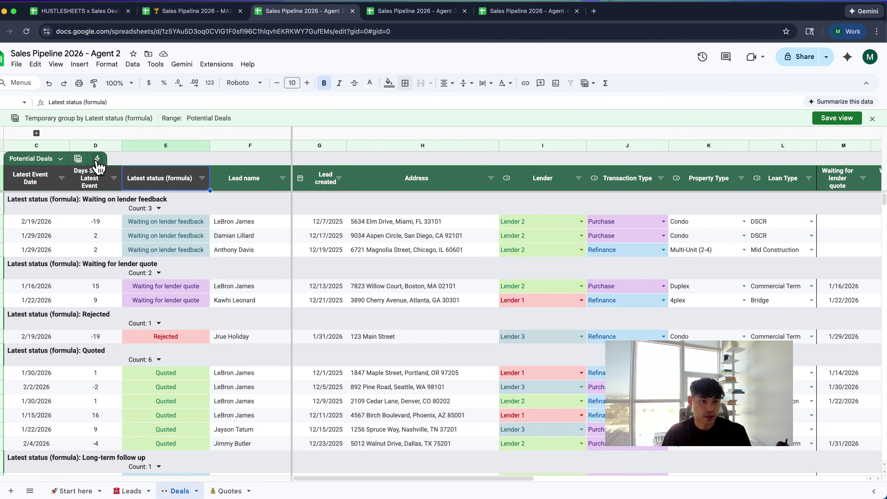
# Save the grouped view permanently as 'Latest Stage' with a right-arrow emoji
pyautogui.click(79, 160)
pyautogui.click(79, 160)
pyautogui.click(79, 159)
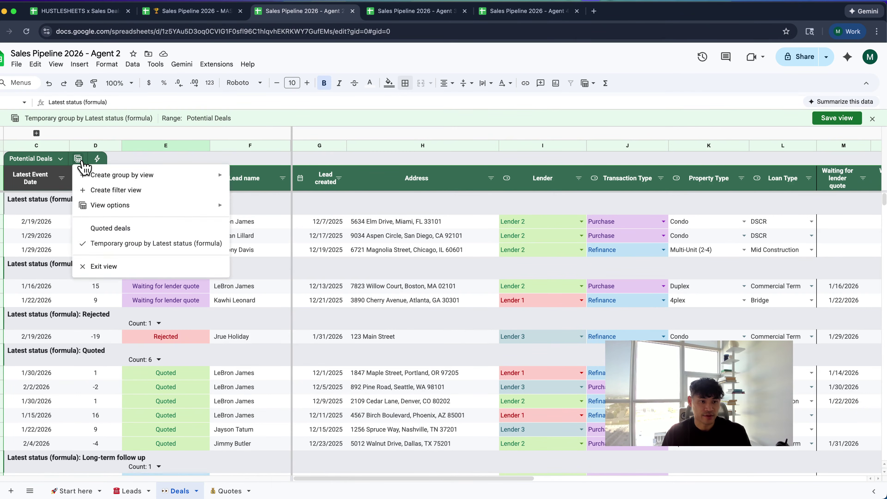
pyautogui.click(79, 159)
pyautogui.click(837, 118)
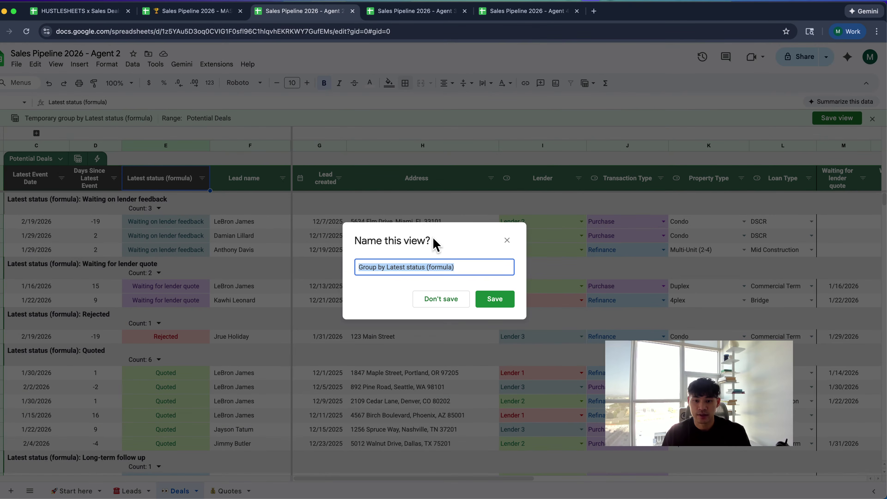
pyautogui.press('BackSpace')
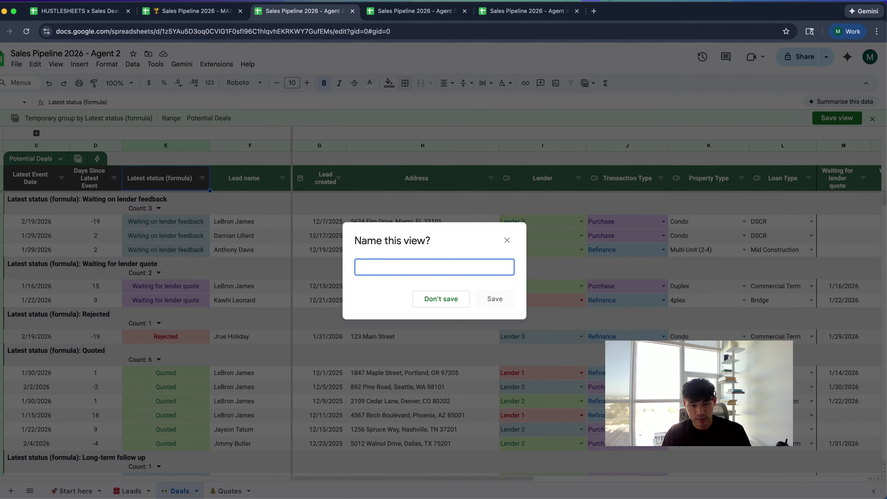
pyautogui.press('ctrl+super+space')
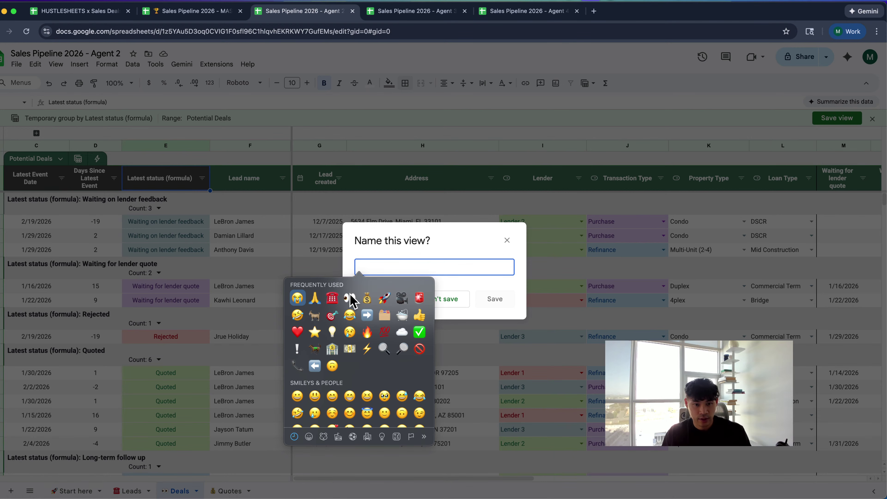
pyautogui.click(366, 316)
pyautogui.write('Stage')
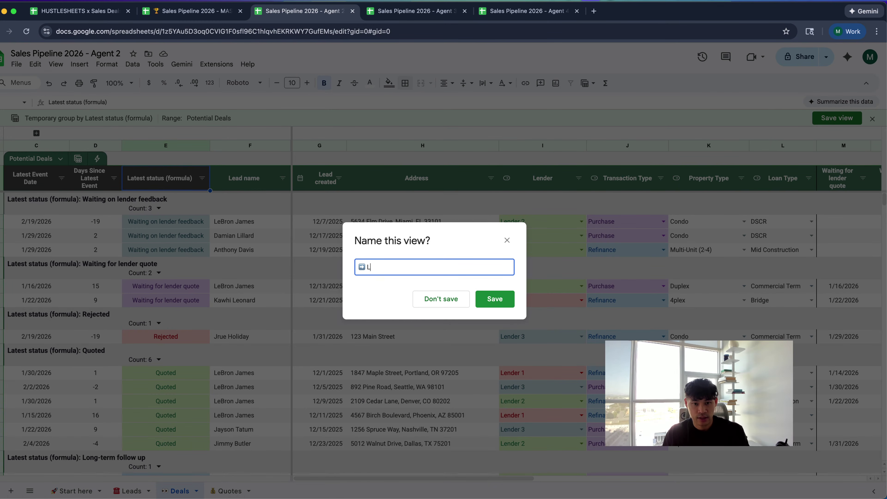
pyautogui.click(495, 300)
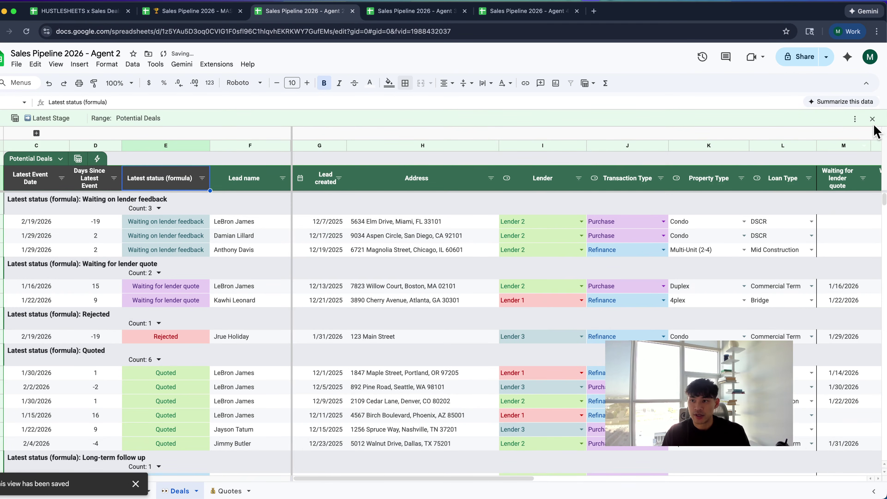
# Close and reopen the Latest Stage view to check its grouping
pyautogui.click(872, 119)
pyautogui.click(78, 143)
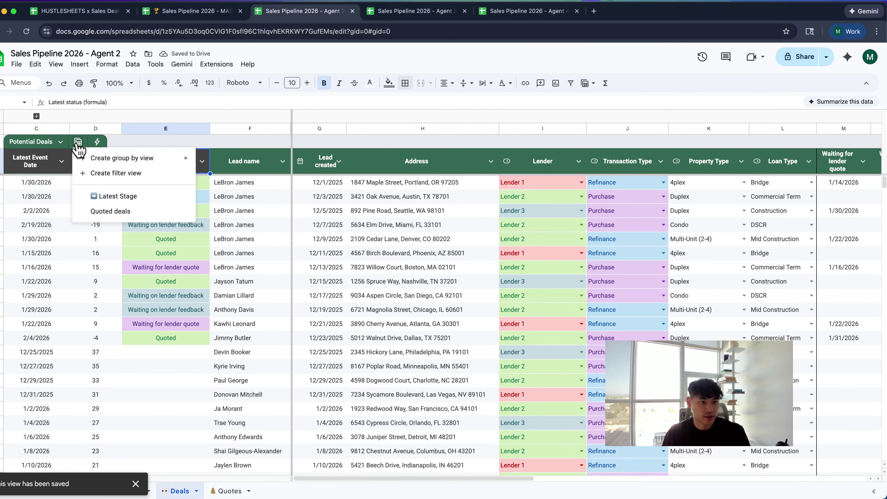
pyautogui.click(100, 195)
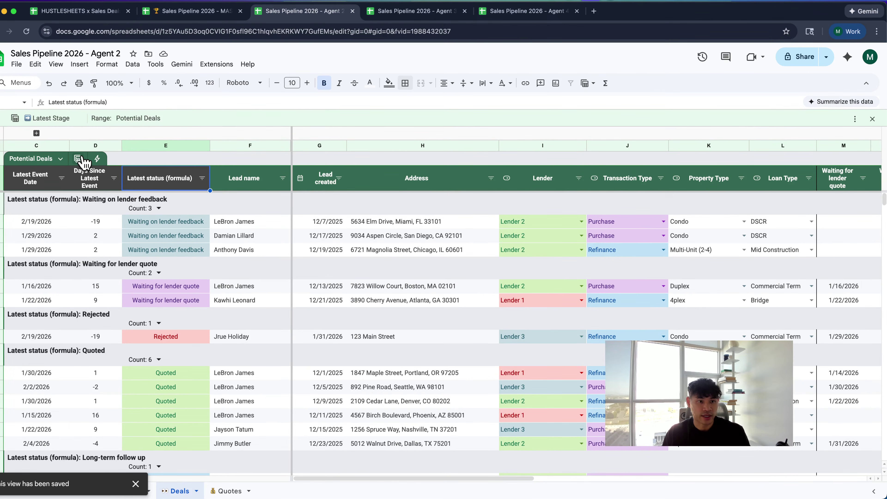
pyautogui.scroll(-3, 142, 274)
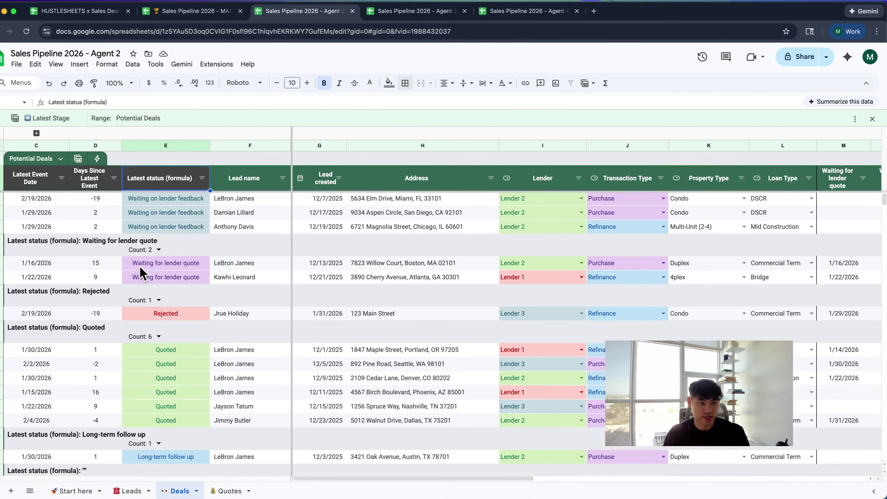
pyautogui.scroll(-2, 142, 274)
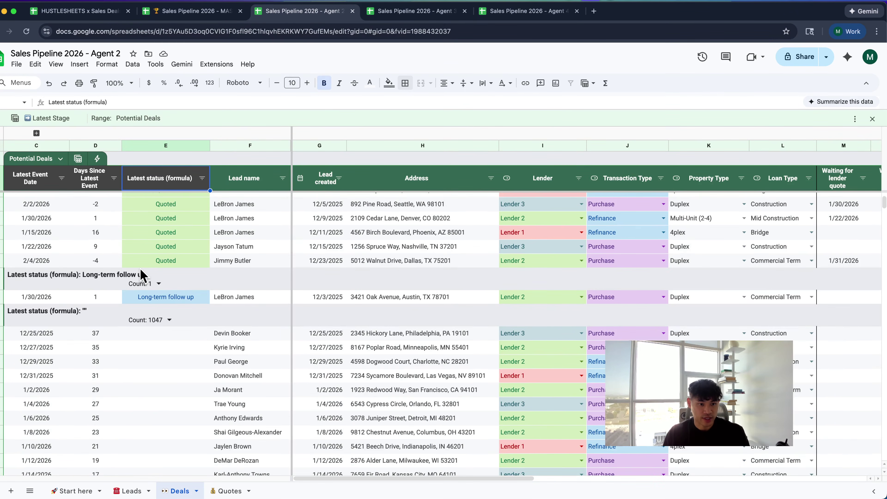
pyautogui.scroll(5, 142, 273)
# Switch to the Quoted deals view and delete it
pyautogui.click(78, 159)
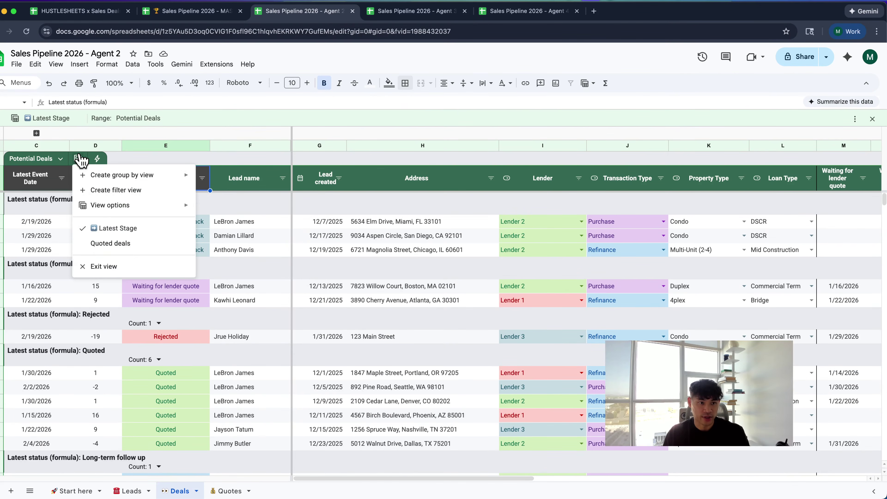
pyautogui.click(99, 243)
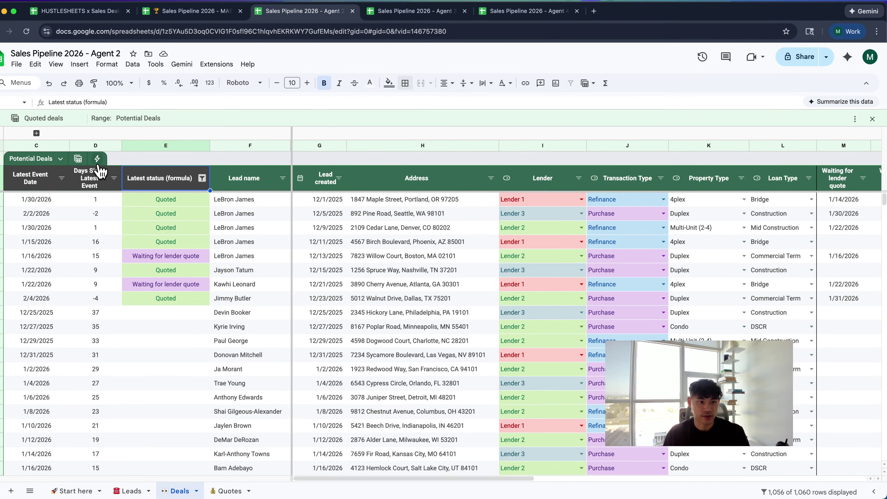
pyautogui.click(78, 158)
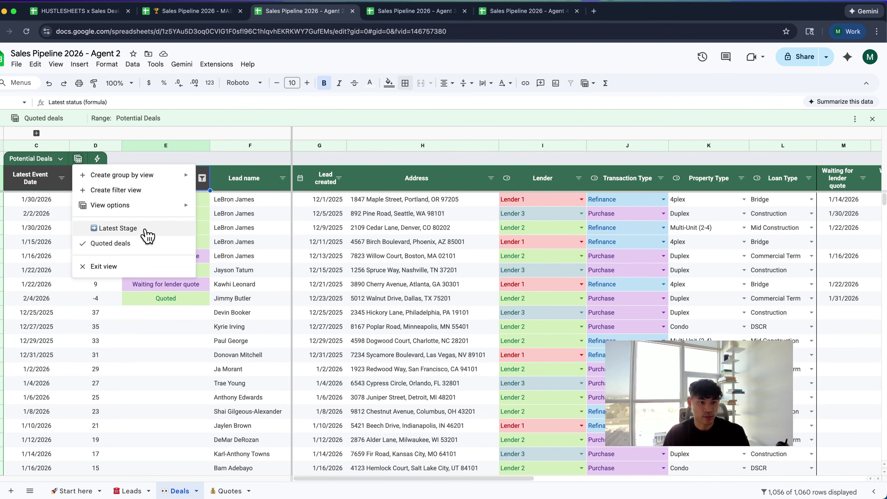
pyautogui.moveTo(164, 206)
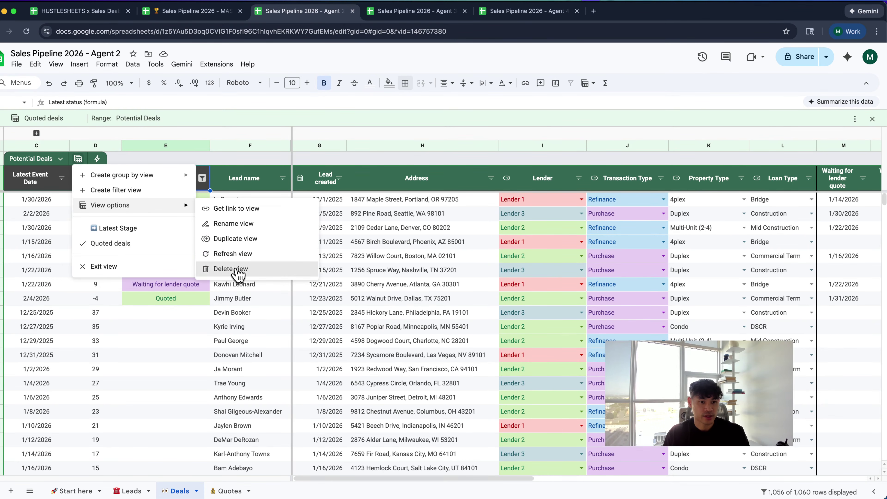
pyautogui.click(238, 269)
pyautogui.click(78, 141)
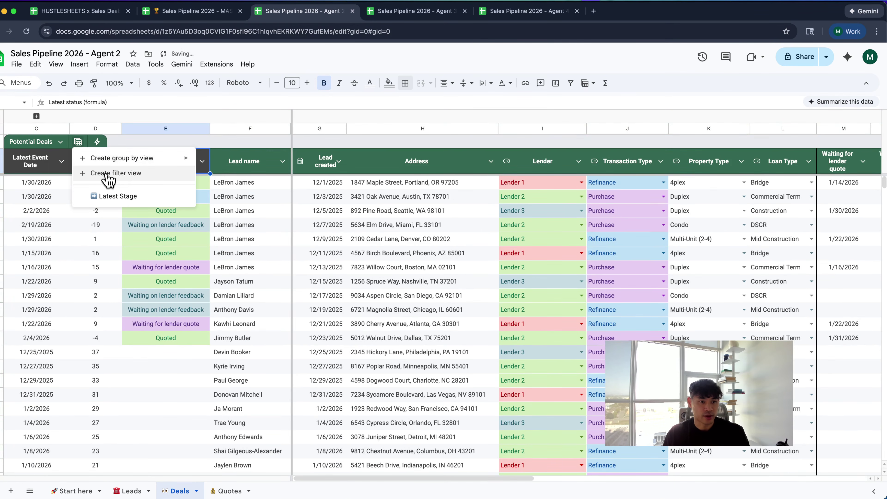
# Create a filter view showing only Quoted statuses and save it as '💰 Quoted'
pyautogui.click(121, 173)
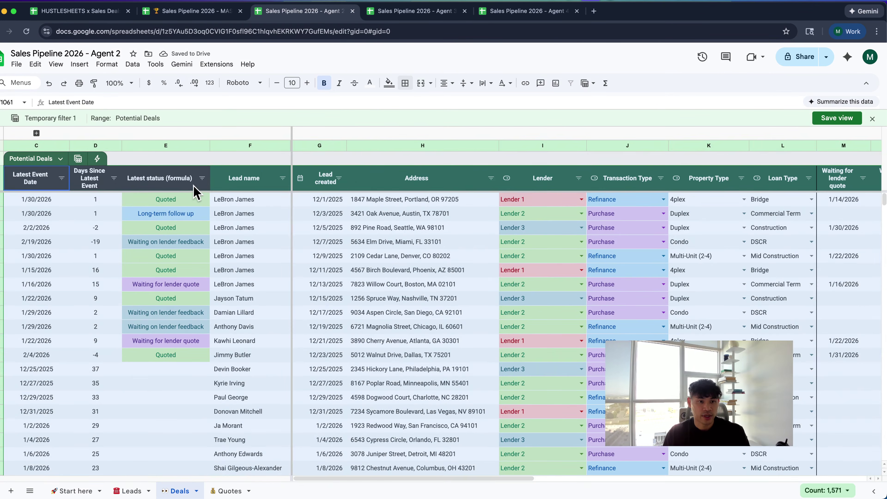
pyautogui.click(202, 178)
pyautogui.click(117, 295)
pyautogui.click(122, 365)
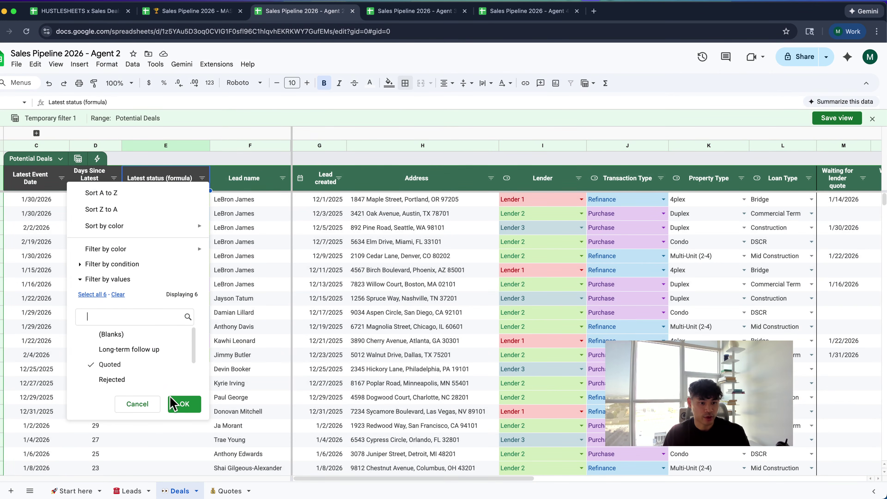
pyautogui.click(174, 404)
pyautogui.click(823, 123)
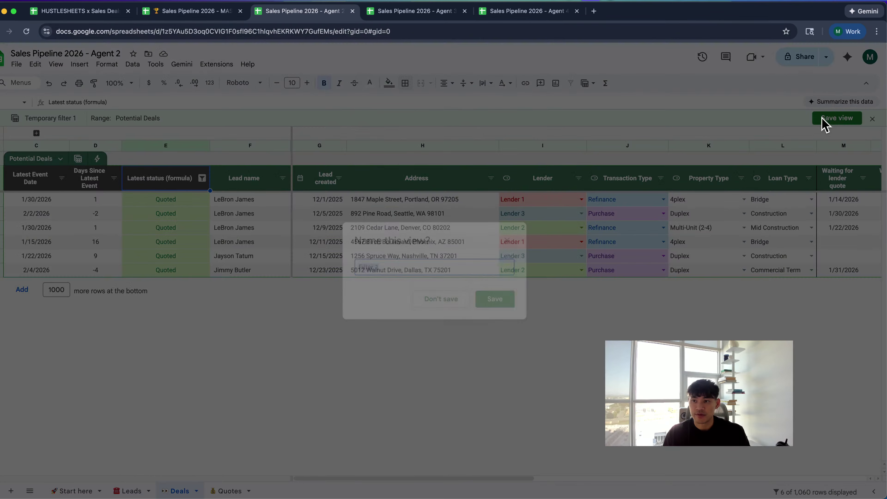
pyautogui.press('ctrl+super+space')
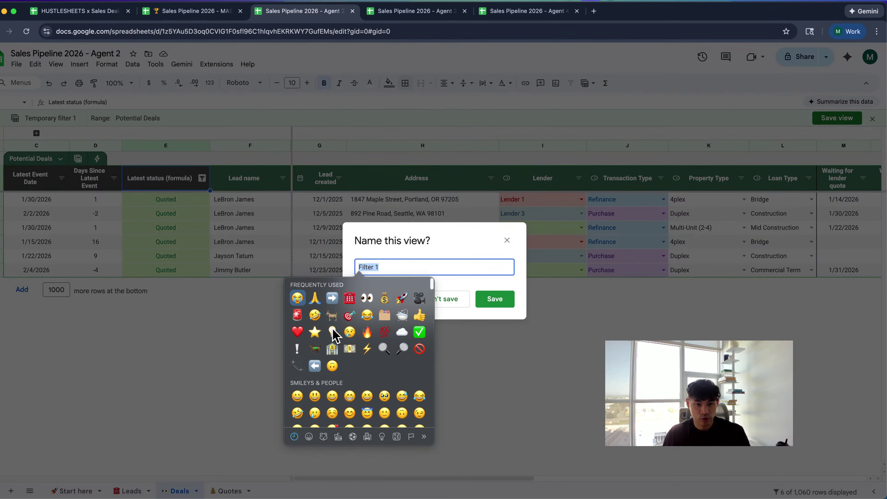
pyautogui.click(384, 301)
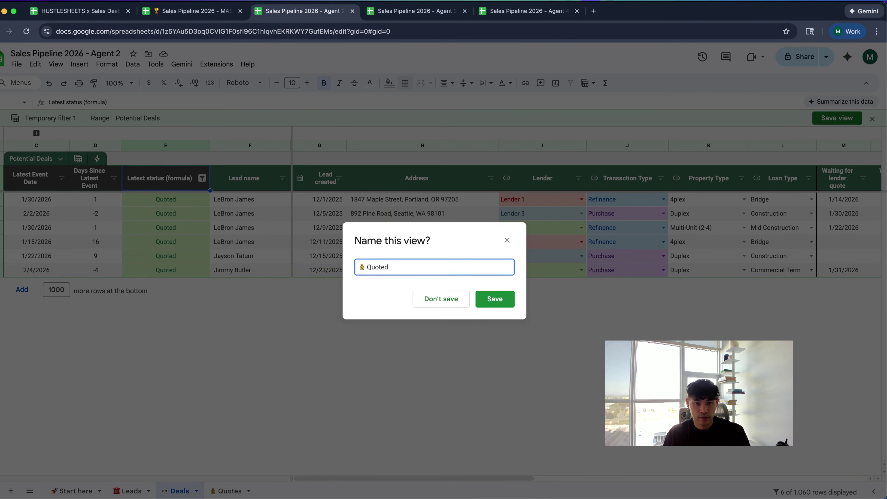
pyautogui.click(504, 303)
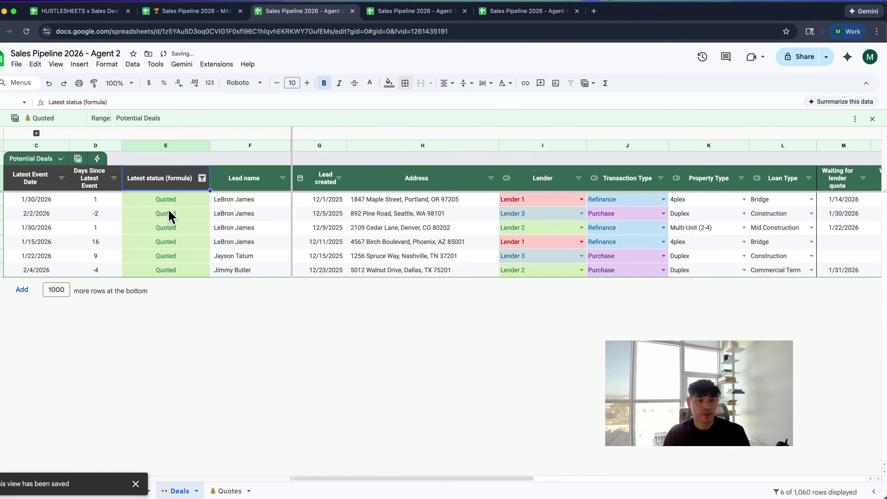
pyautogui.click(872, 119)
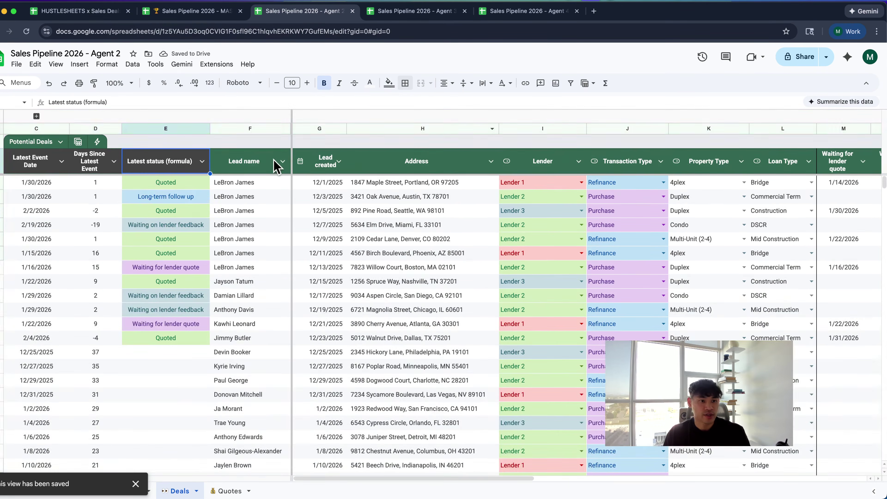
# Test the 💰 Quoted and Latest Stage views, then return to the plain table
pyautogui.click(92, 142)
pyautogui.click(101, 213)
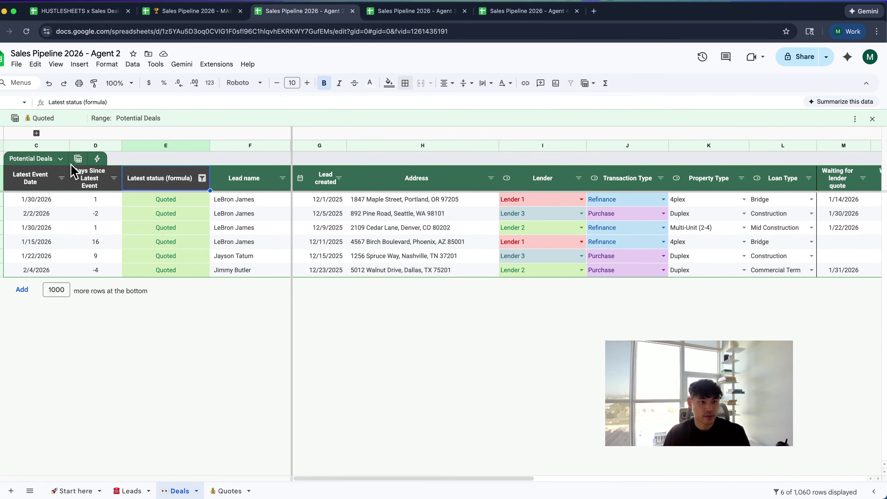
pyautogui.click(78, 159)
pyautogui.click(101, 228)
pyautogui.scroll(-10, 105, 265)
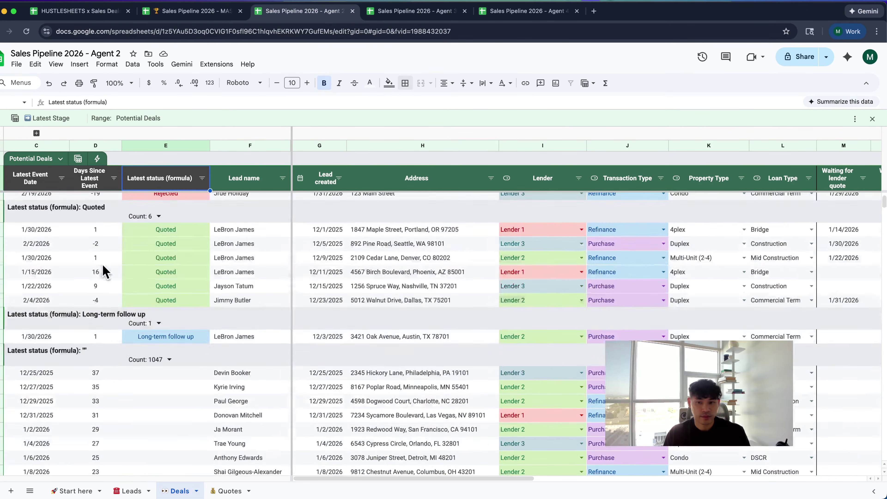
pyautogui.scroll(-3, 105, 270)
pyautogui.scroll(10, 103, 267)
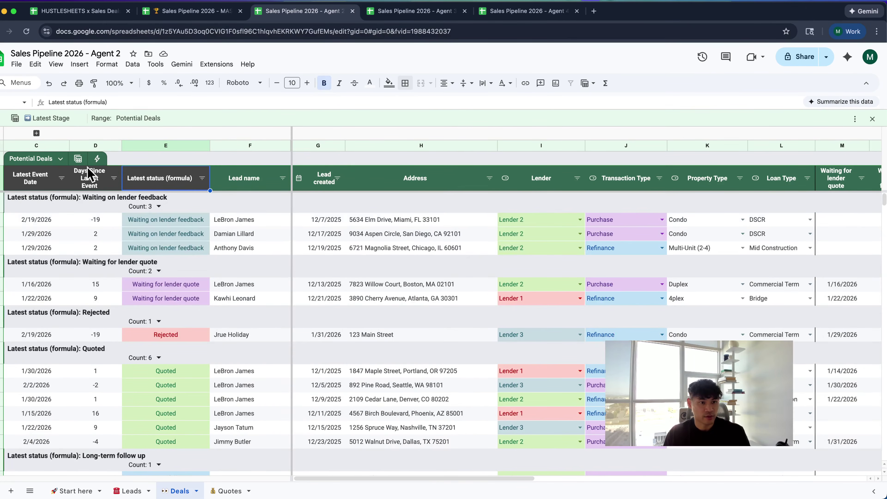
pyautogui.click(78, 158)
pyautogui.click(90, 266)
# Go to the Quotes sheet
pyautogui.click(183, 297)
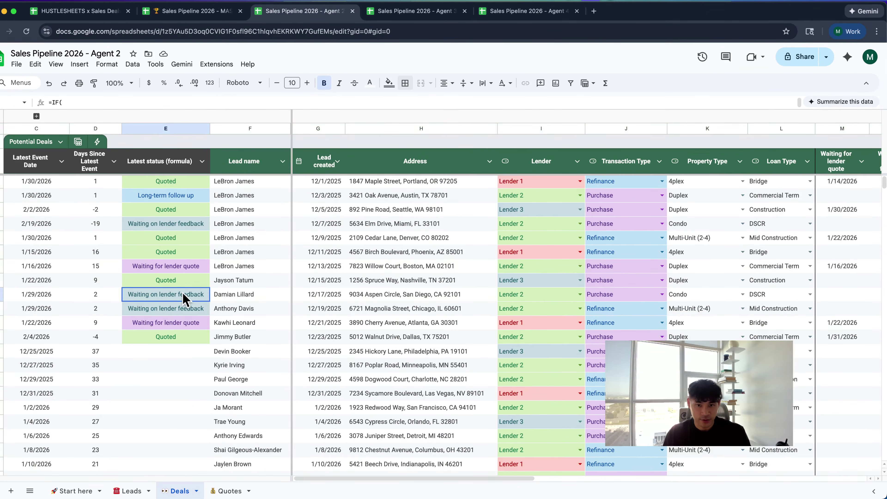
pyautogui.hscroll(5, 183, 297)
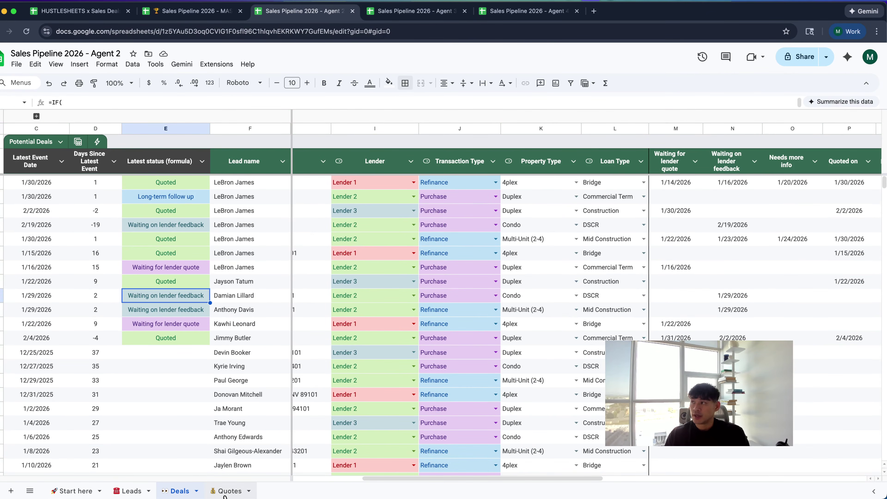
pyautogui.click(225, 493)
pyautogui.click(192, 289)
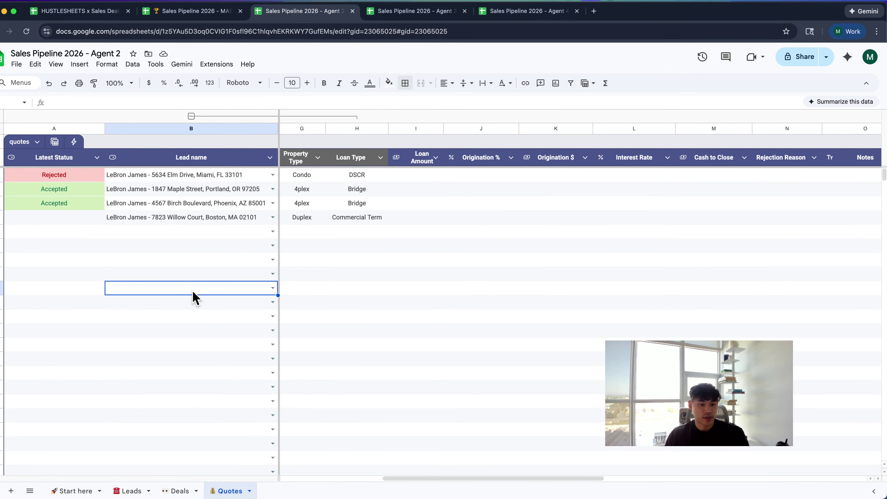
pyautogui.hscroll(-2, 239, 367)
pyautogui.hscroll(-3, 240, 356)
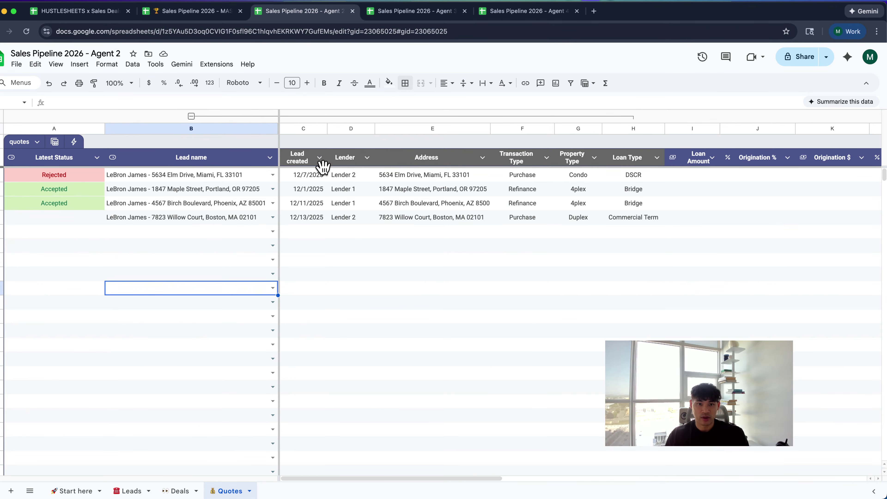
# Give the Lead created through Loan Type header cells a dark grey fill
pyautogui.moveTo(321, 164); pyautogui.dragTo(647, 167)
pyautogui.click(393, 84)
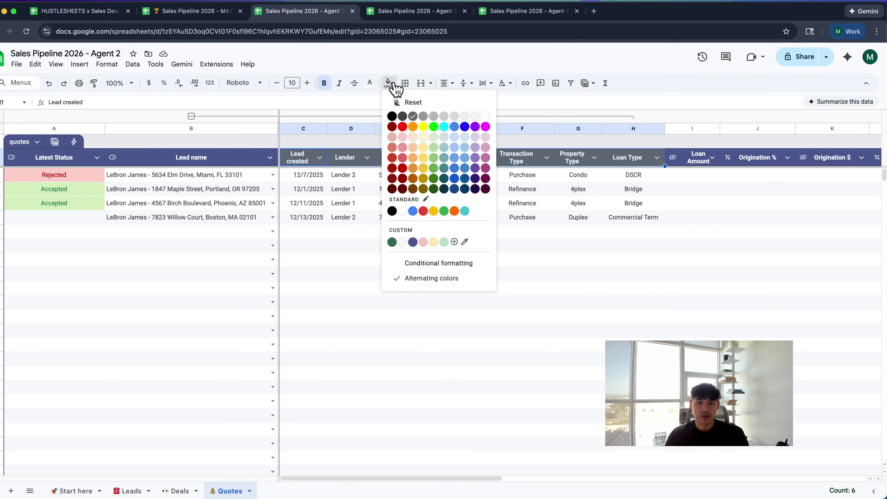
pyautogui.click(402, 116)
# Choose the Sunset Road and then the 123 Main Street lead from the B6 lead dropdown
pyautogui.click(227, 229)
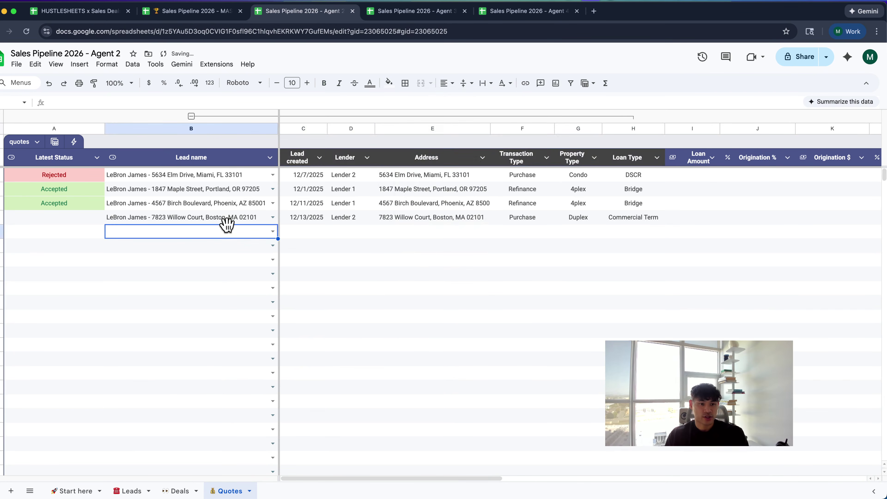
pyautogui.write('jru')
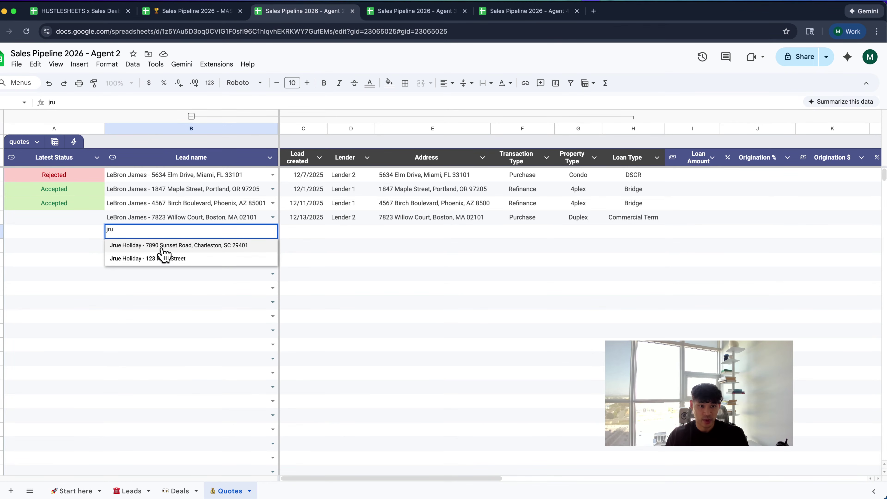
pyautogui.click(162, 246)
pyautogui.press('Return')
pyautogui.write('jru')
pyautogui.click(166, 258)
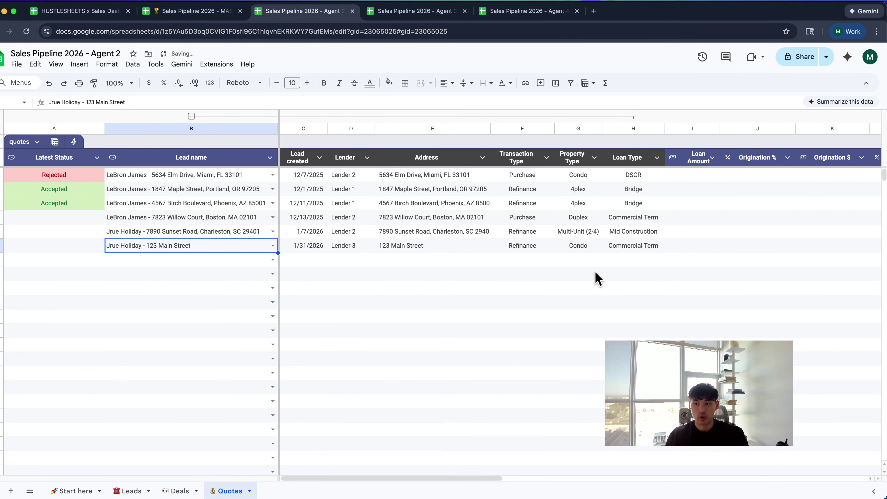
# Check the looked-up Loan Type, Loan Amount and Origination $ values along row 6
pyautogui.hscroll(3, 522, 237)
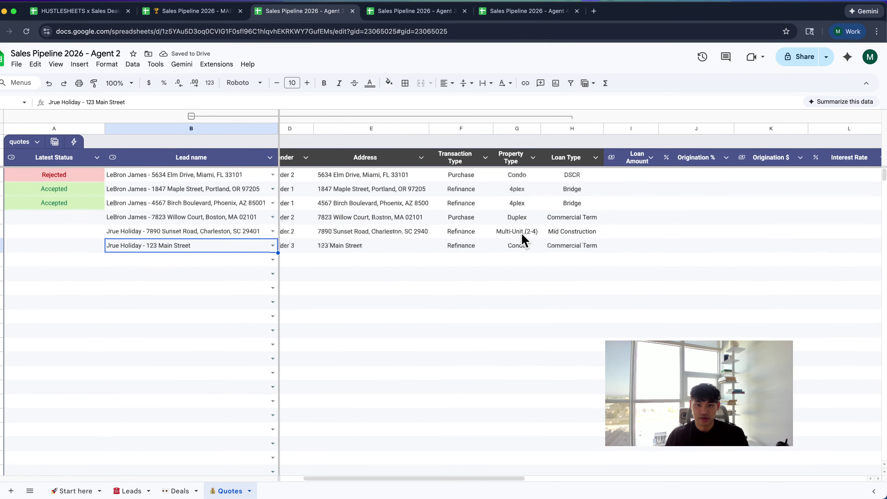
pyautogui.hscroll(5, 522, 238)
pyautogui.click(437, 233)
pyautogui.click(433, 274)
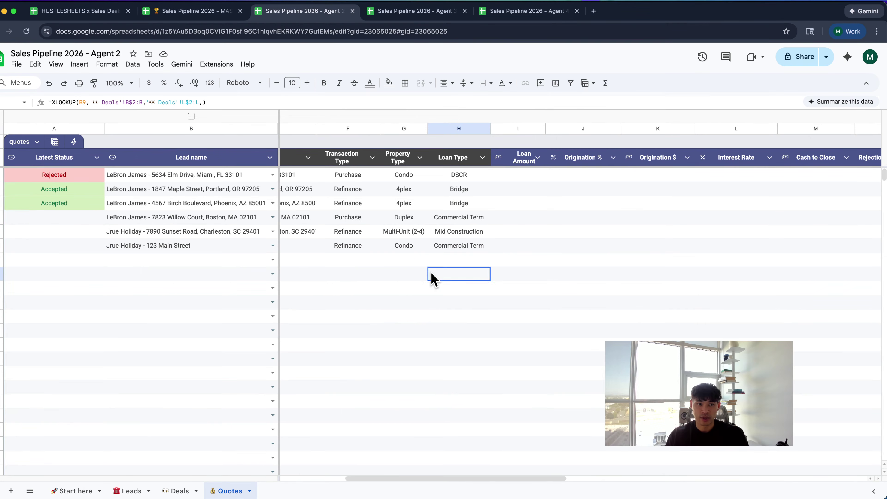
pyautogui.click(354, 277)
pyautogui.hscroll(5, 355, 278)
pyautogui.click(400, 236)
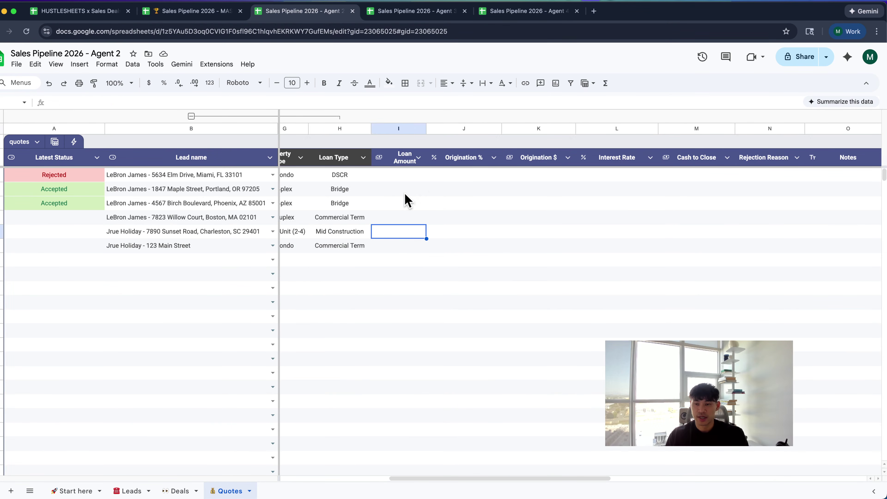
pyautogui.hscroll(3, 412, 195)
pyautogui.click(418, 189)
pyautogui.click(459, 231)
pyautogui.hscroll(7, 459, 230)
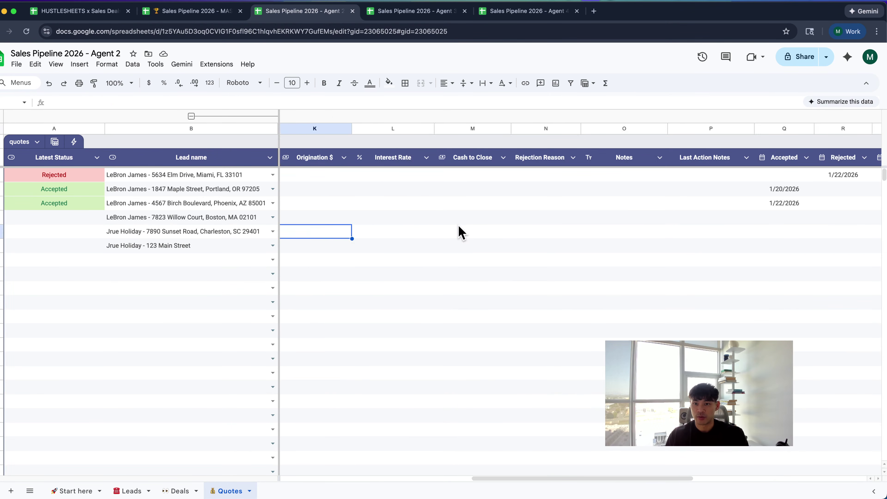
pyautogui.hscroll(8, 461, 232)
# Set row 6 dates: Accepted 1/22/2026, Rejected 1/14/2026, Ghosted 1/22/2026
pyautogui.click(508, 241)
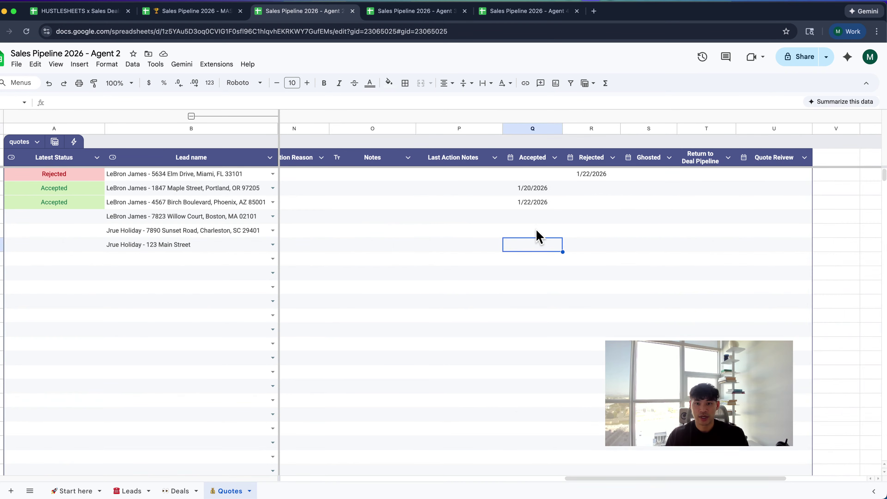
pyautogui.click(538, 230)
pyautogui.doubleClick(538, 231)
pyautogui.click(545, 318)
pyautogui.click(583, 236)
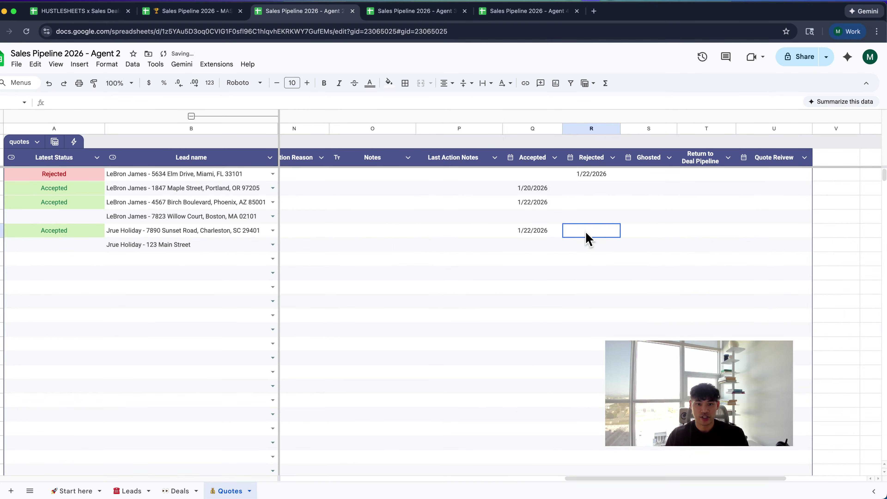
pyautogui.doubleClick(584, 235)
pyautogui.click(592, 302)
pyautogui.click(654, 238)
pyautogui.doubleClick(654, 241)
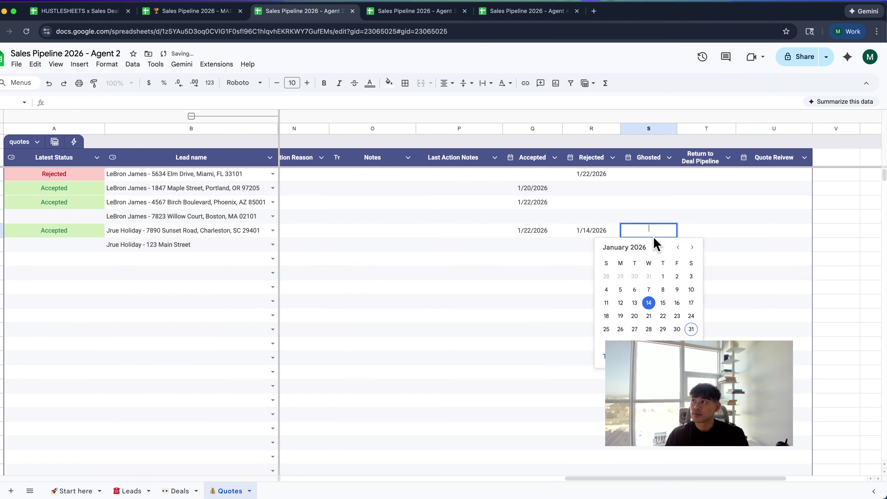
pyautogui.click(663, 319)
# Deselect the date cells, scroll back left and go to the Start here sheet
pyautogui.click(716, 234)
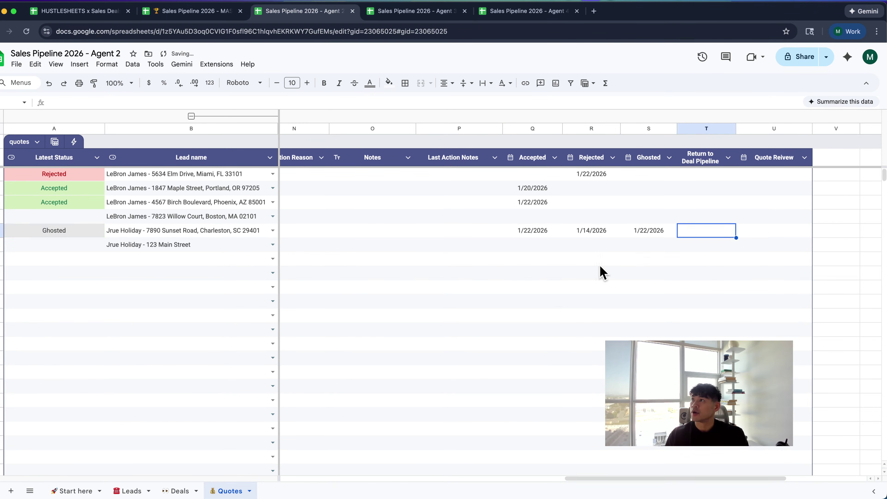
pyautogui.click(537, 277)
pyautogui.hscroll(-10, 537, 277)
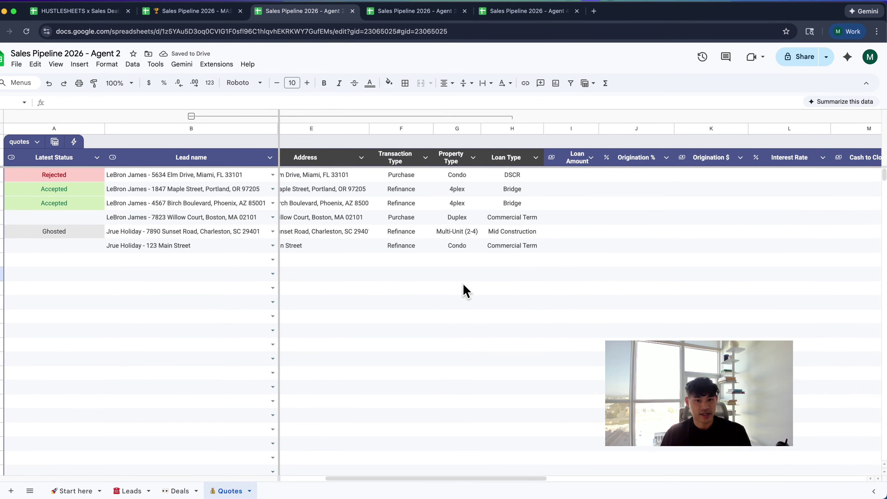
pyautogui.click(83, 491)
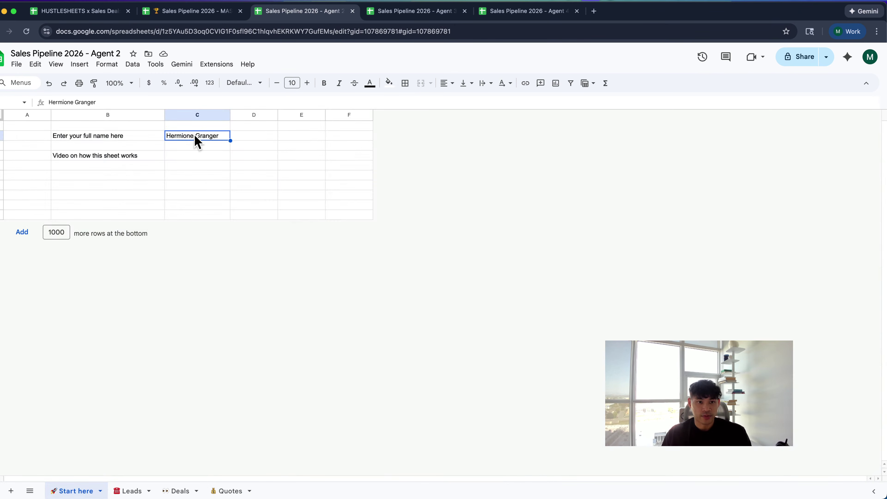
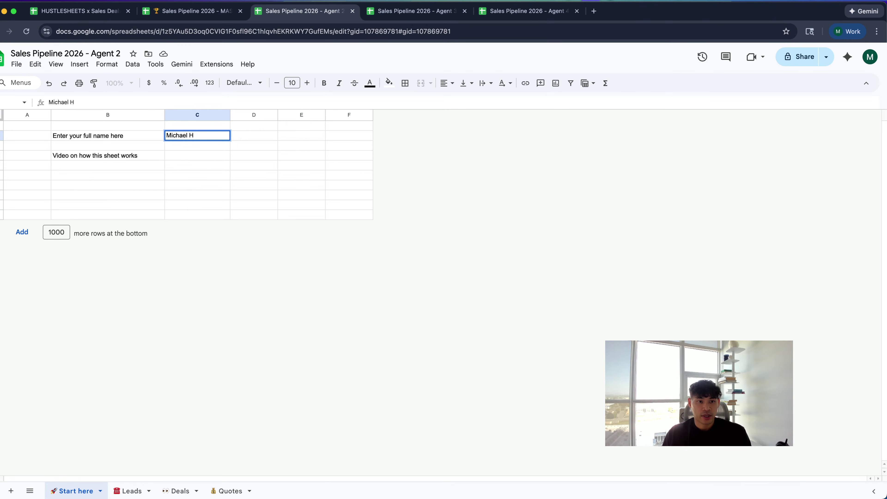
# Enter the agent's full name in C2, select video-link cell C4, and bring the Loom recorder on screen
pyautogui.press('Return')
pyautogui.click(131, 150)
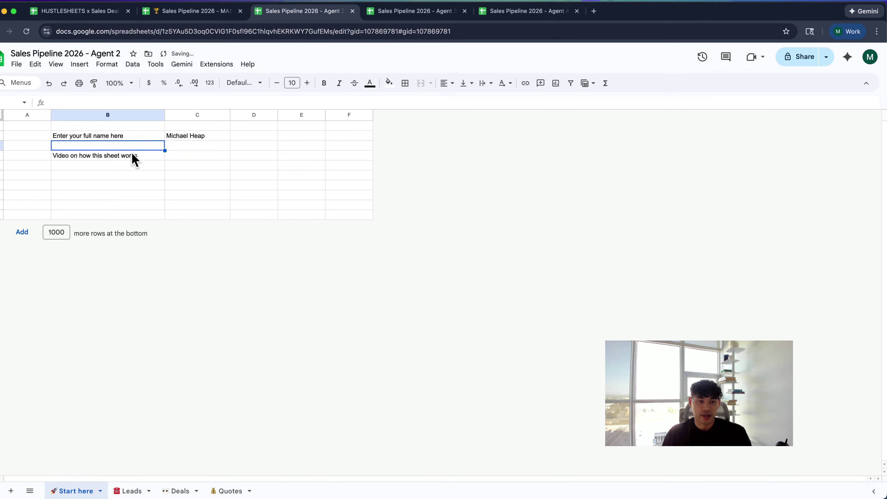
pyautogui.click(134, 157)
pyautogui.click(178, 160)
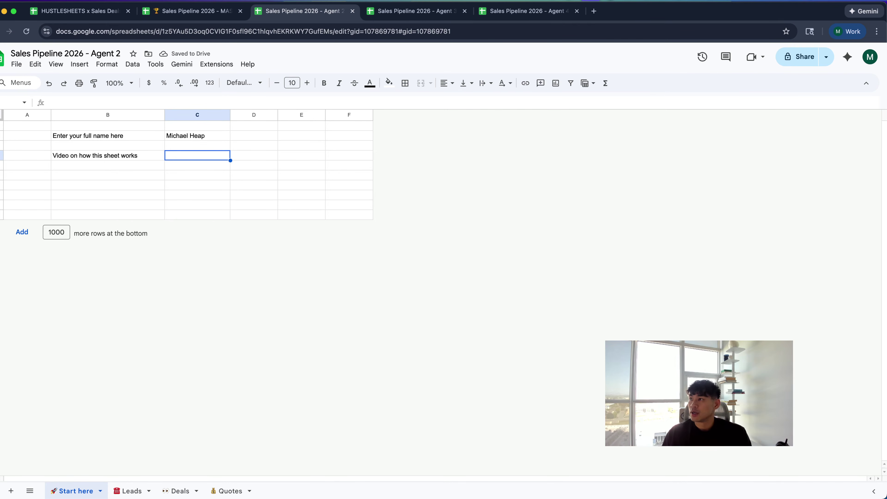
pyautogui.moveTo(886, 190); pyautogui.dragTo(465, 58)
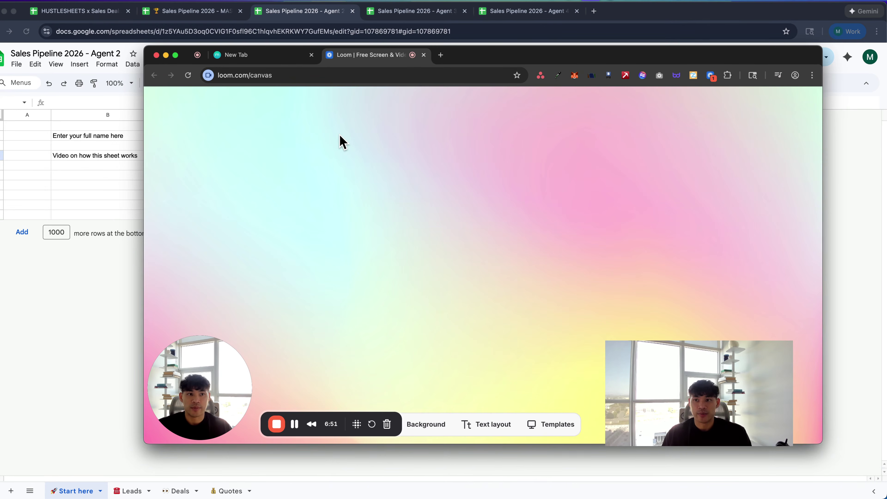
# Stop the Loom recording and drag its window off to the bottom-right
pyautogui.click(276, 424)
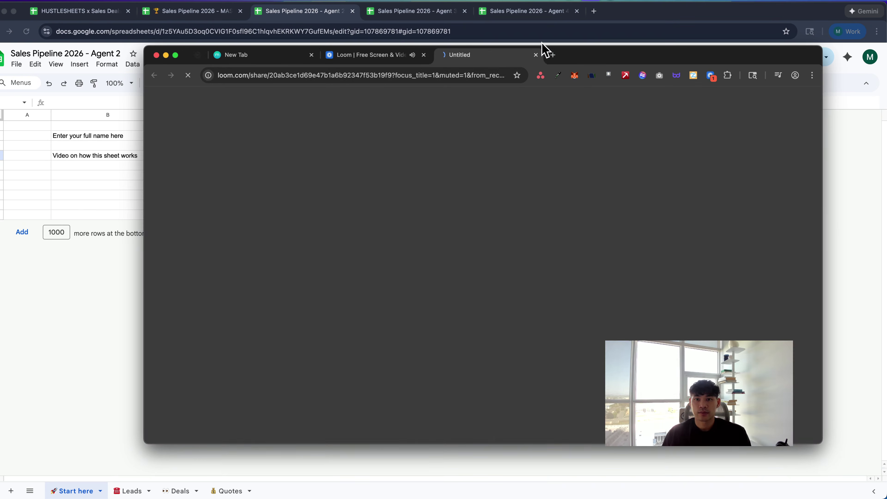
pyautogui.moveTo(578, 59); pyautogui.dragTo(886, 314)
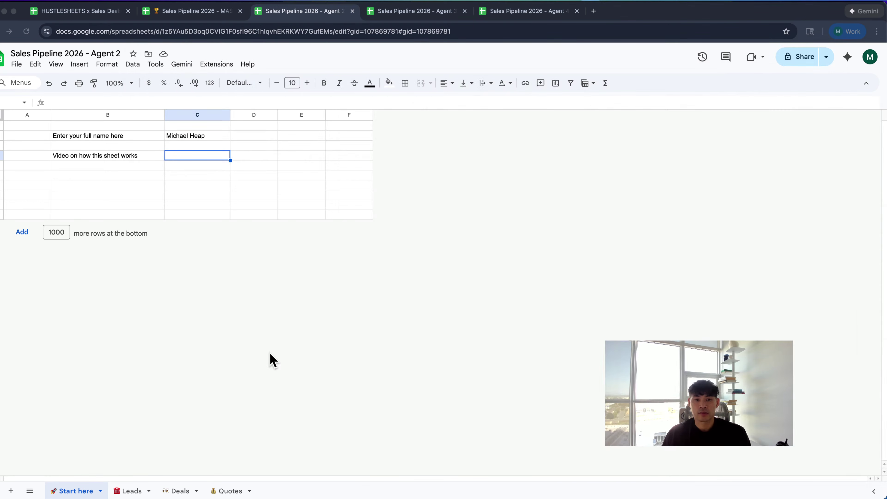
# Paste the Loom link into C4 on Agent 2's Start here and set column C wrapping to Clip
pyautogui.click(203, 158)
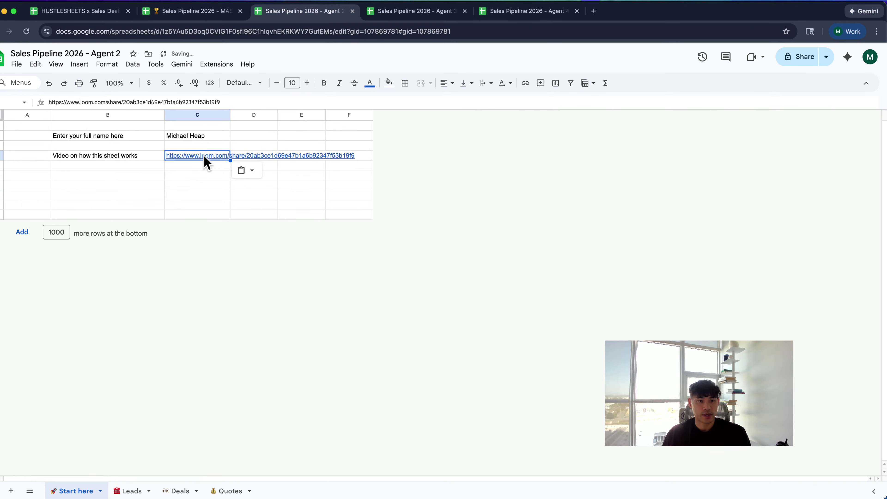
pyautogui.click(206, 116)
pyautogui.click(107, 64)
pyautogui.moveTo(144, 150)
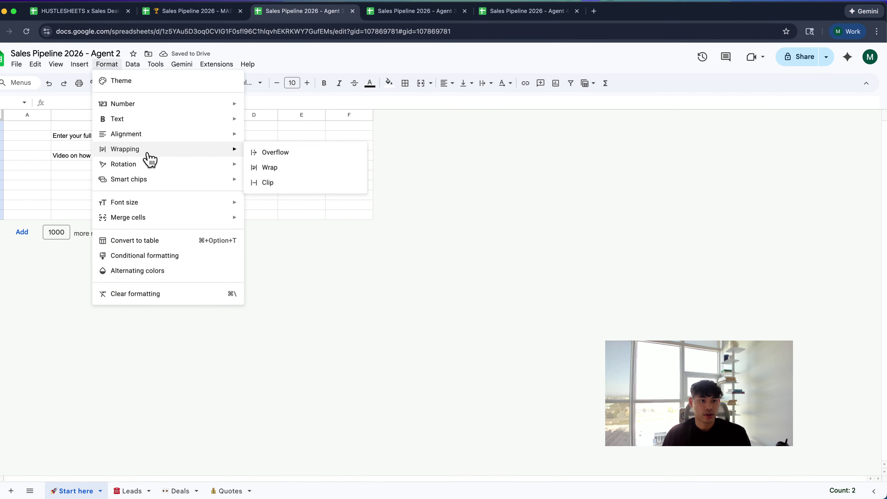
pyautogui.click(279, 183)
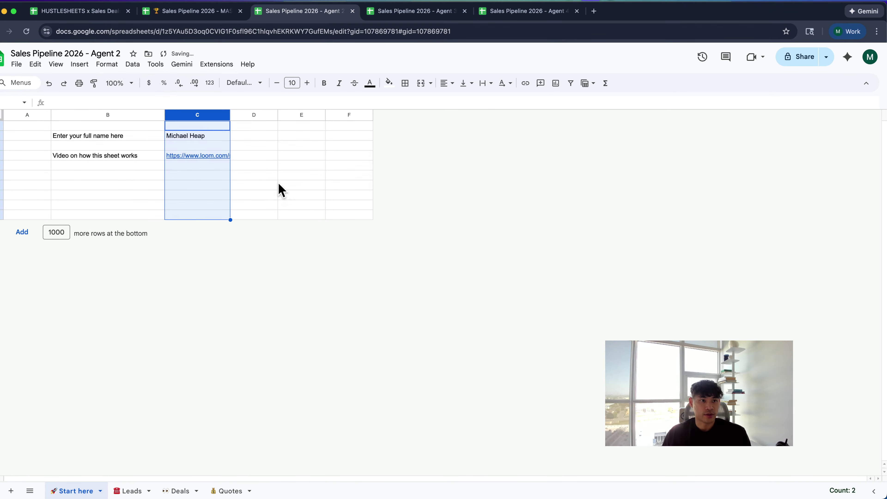
pyautogui.click(184, 157)
# Paste the Loom link into C4 on the Start here sheets of Agent 3 and Agent 4
pyautogui.hotkey('ctrl', 'Tab')
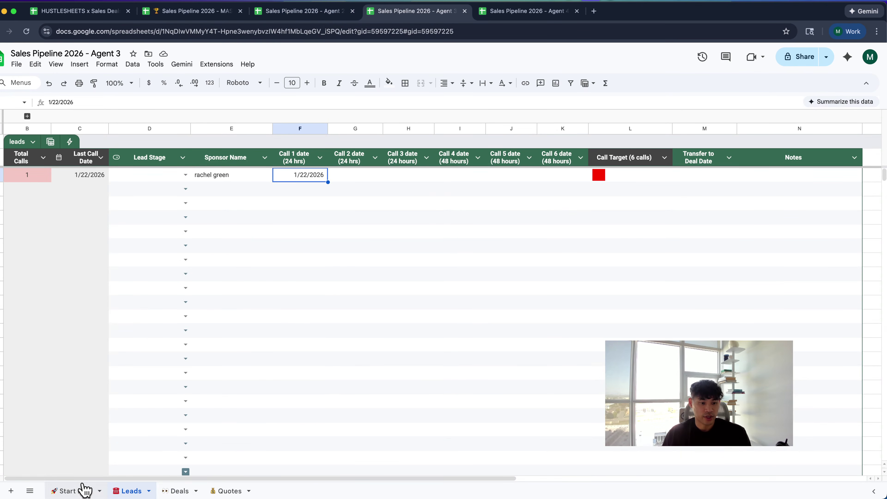
pyautogui.click(77, 491)
pyautogui.click(190, 159)
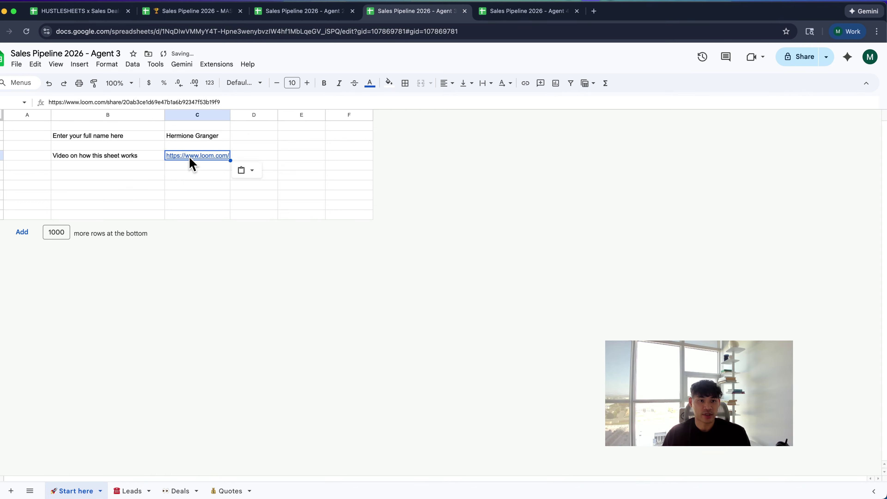
pyautogui.hotkey('ctrl', 'Tab')
pyautogui.click(75, 490)
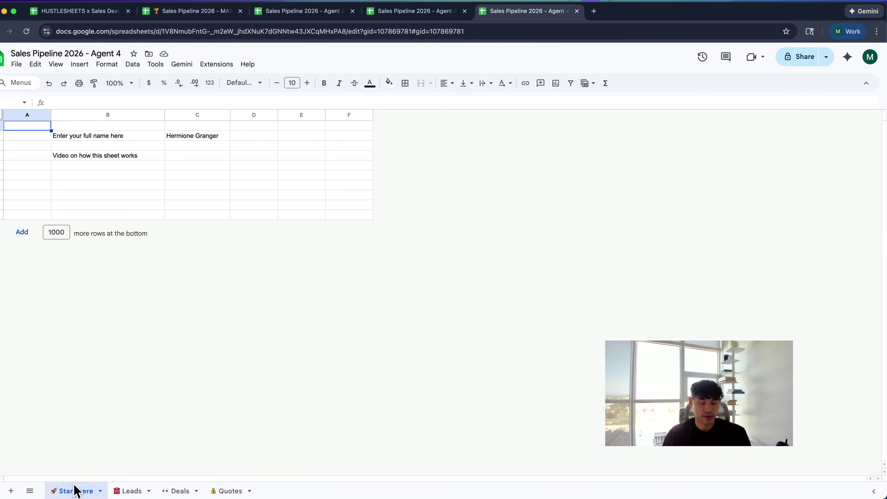
pyautogui.click(191, 158)
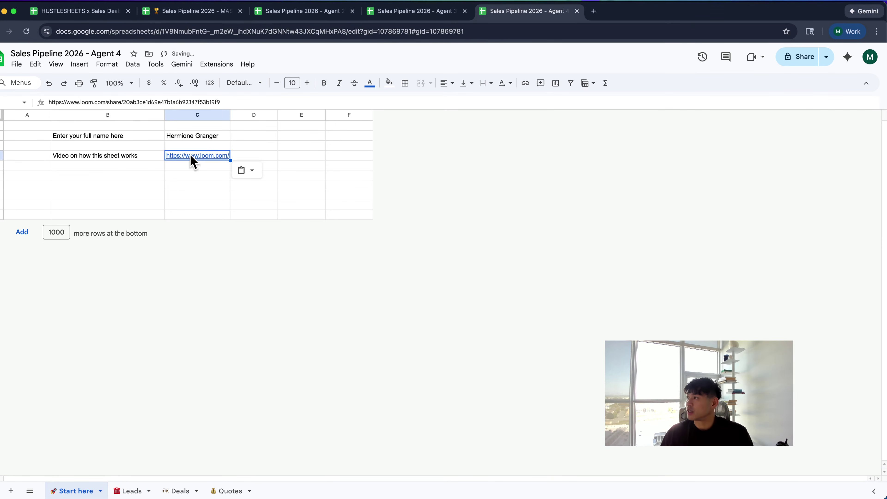
pyautogui.press('Right')
pyautogui.press('Right')
pyautogui.press('Right')
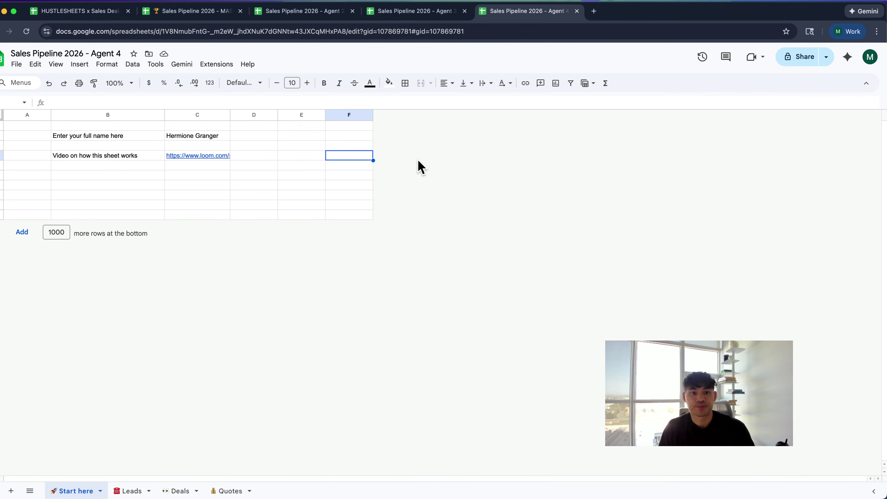
pyautogui.click(314, 141)
# Switch to the Sales Pipeline 2026 - MASTER SHEET and view its Admin list of agent sheets
pyautogui.click(173, 15)
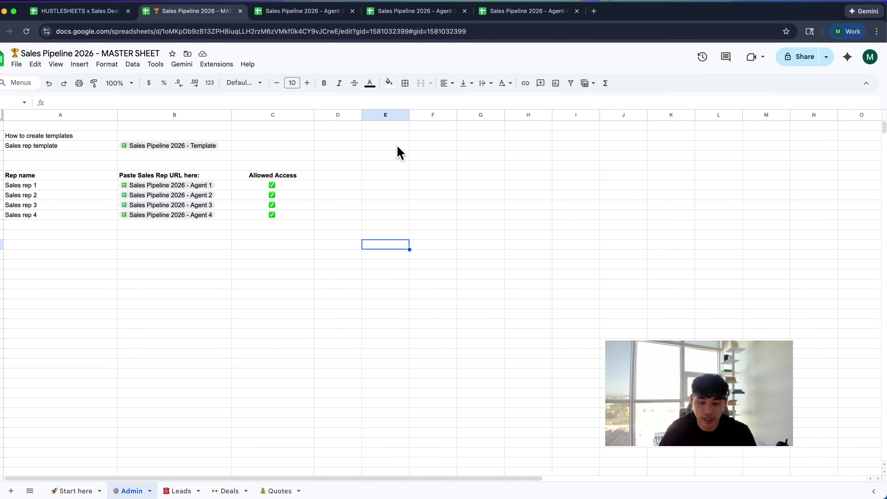
# Open a new Chrome tab, then bring up the clarity.fm/hustlesheets profile window maximised
pyautogui.press('super+t')
pyautogui.write('clar')
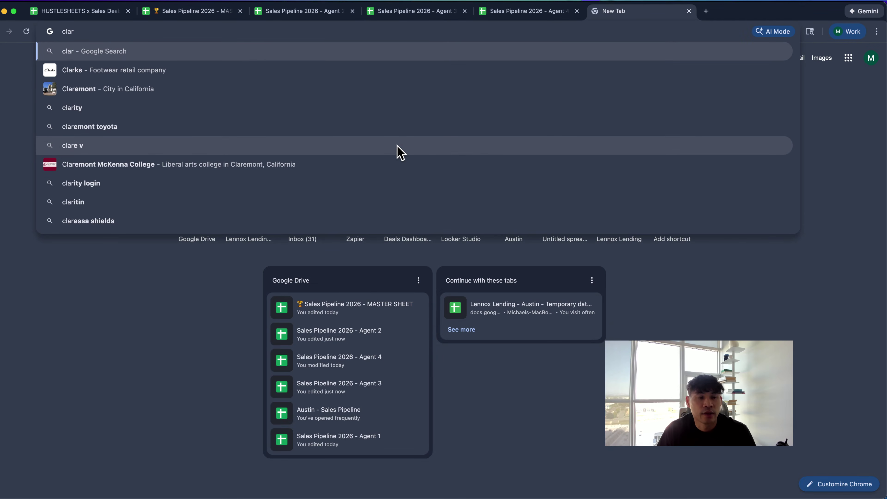
pyautogui.press('BackSpace')
pyautogui.press('BackSpace')
pyautogui.press('BackSpace')
pyautogui.press('BackSpace')
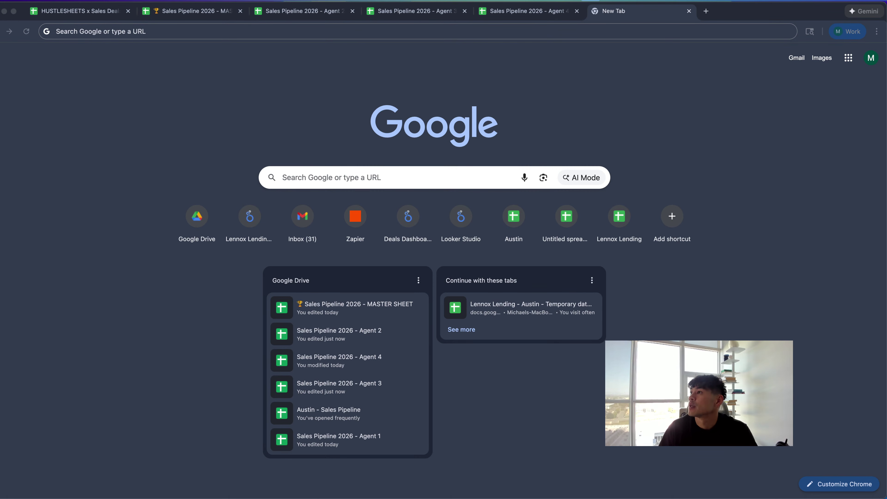
pyautogui.press('ctrl+alt+super+Right')
pyautogui.hotkey('ctrl', 'alt', 'Return')
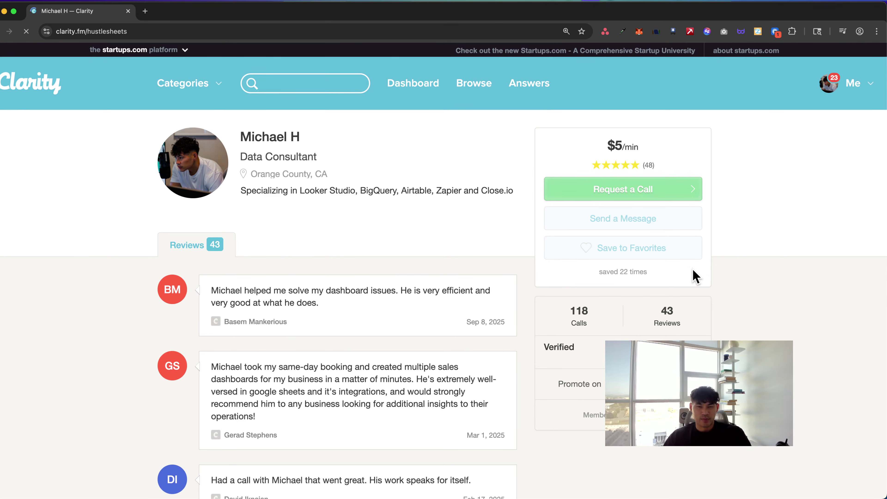
# Scroll down through the Clarity profile's reviews and back up again
pyautogui.scroll(-10, 696, 276)
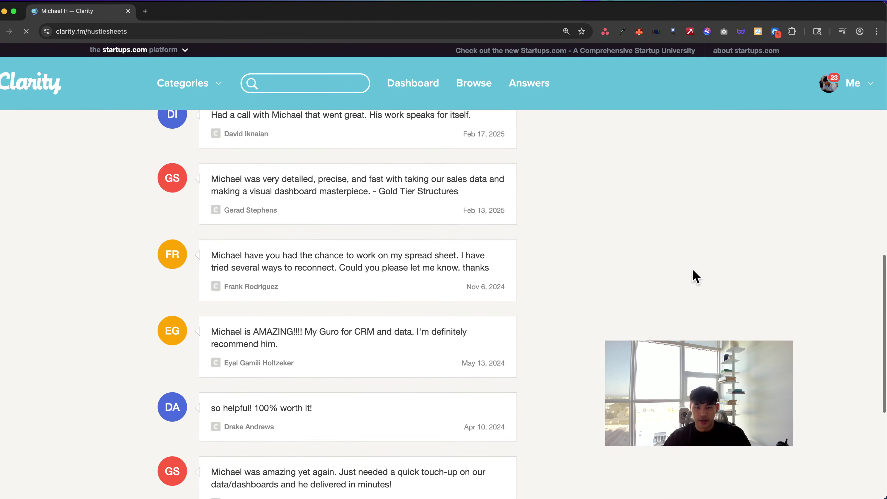
pyautogui.scroll(10, 695, 276)
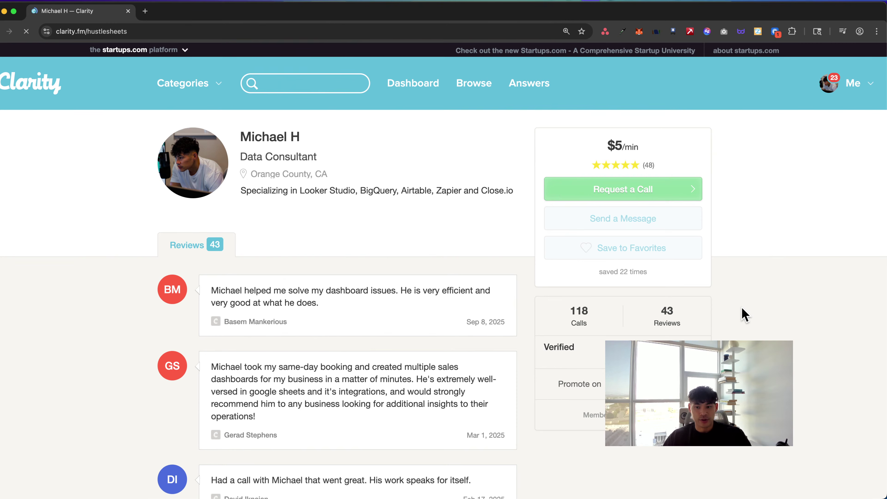
pyautogui.scroll(-5, 744, 314)
pyautogui.scroll(5, 744, 315)
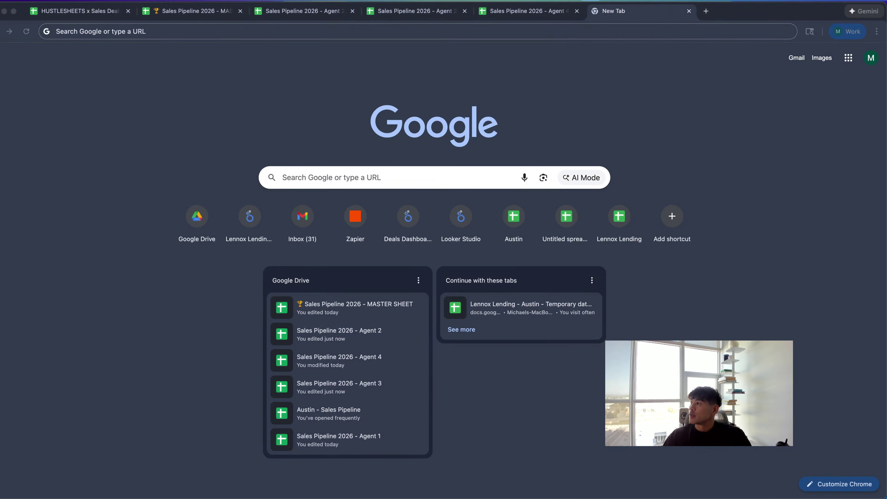